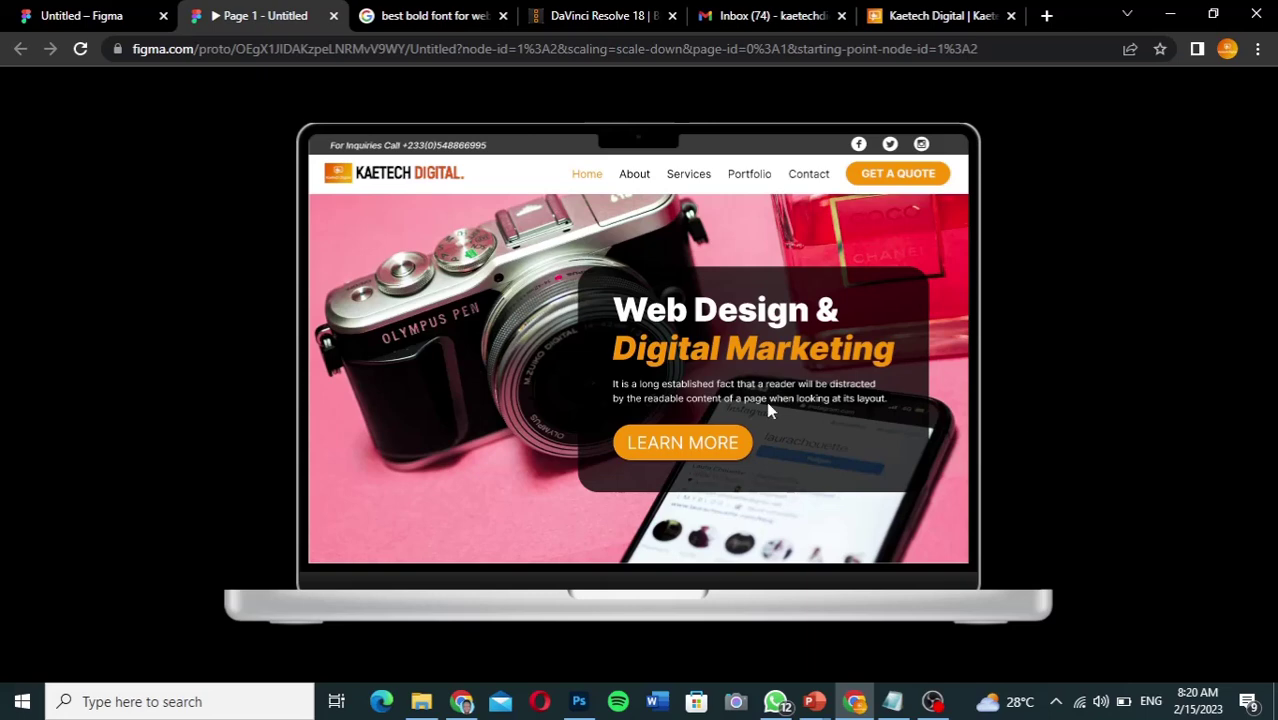
Step: Scroll down through the running prototype, then jump back to its hero section
scroll(768, 405, down, 5)
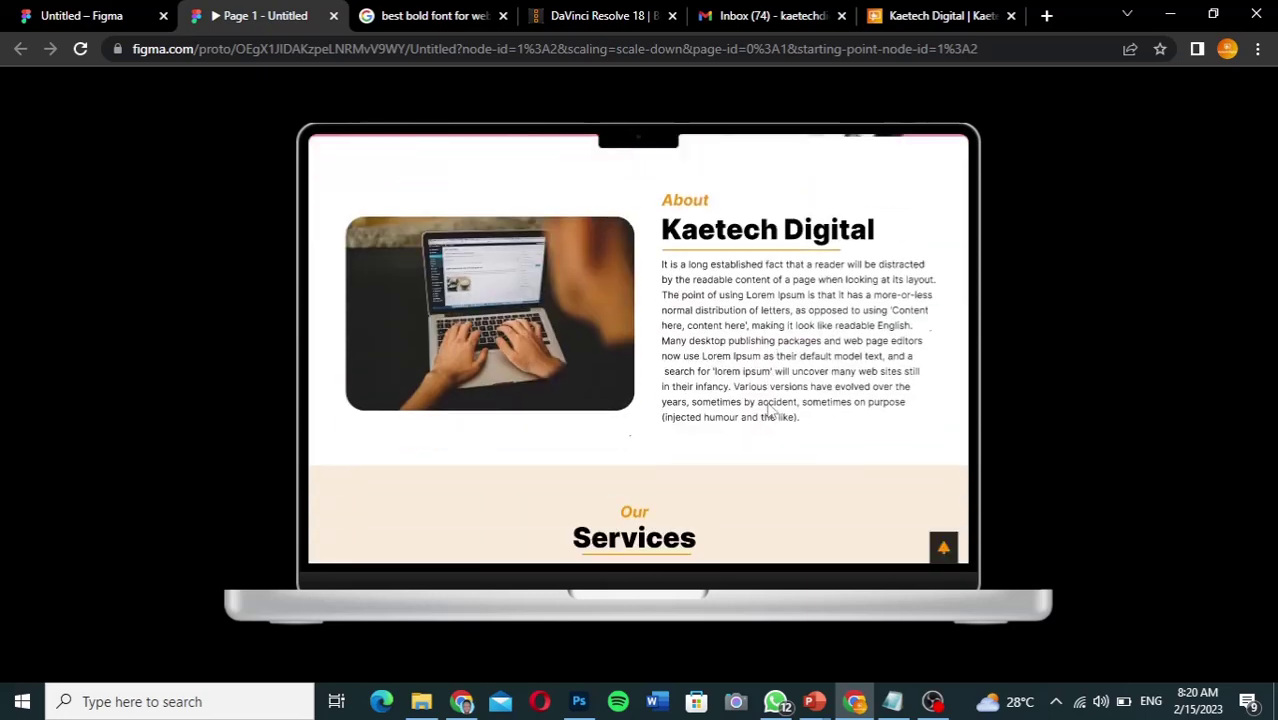
scroll(768, 405, down, 2)
scroll(768, 410, down, 4)
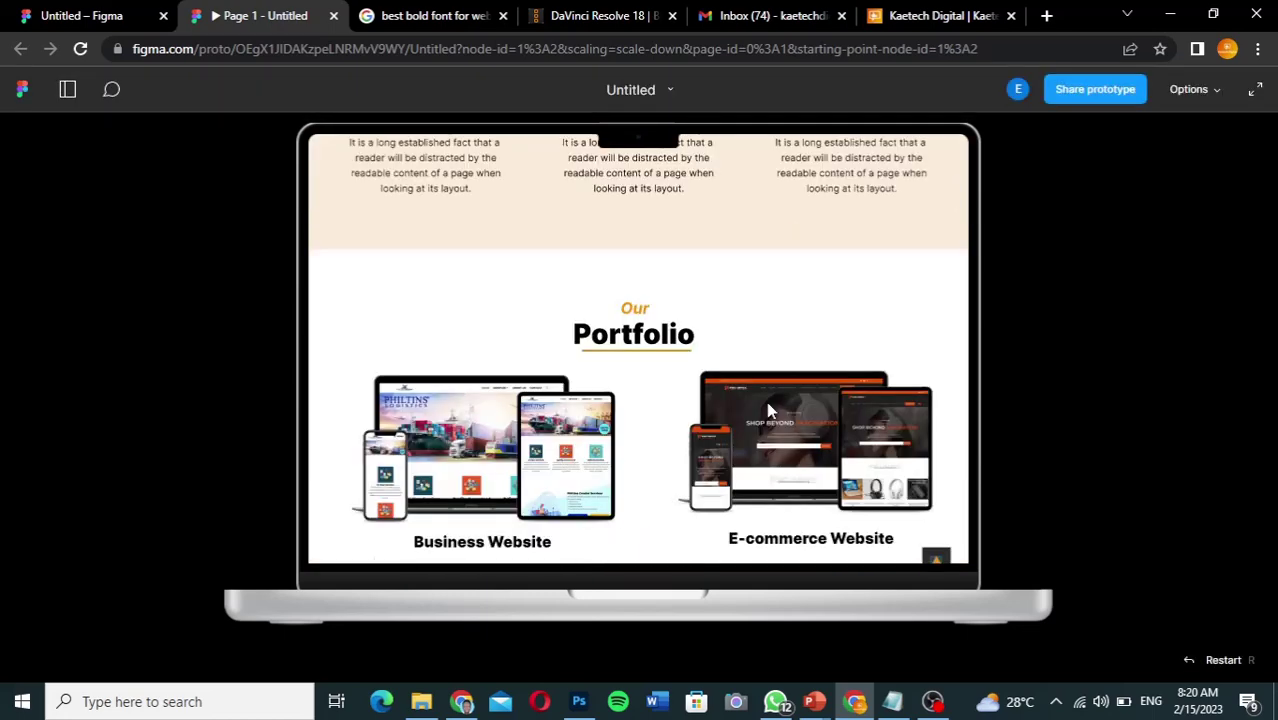
scroll(768, 410, down, 8)
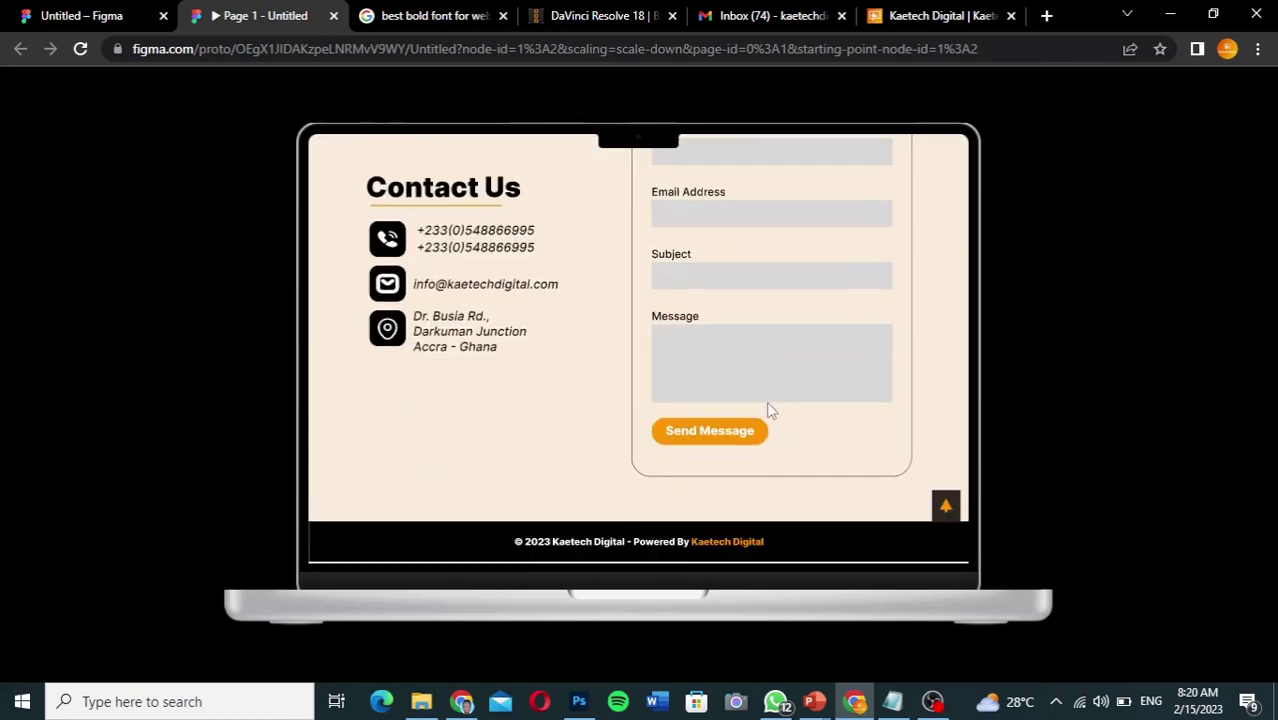
click(945, 508)
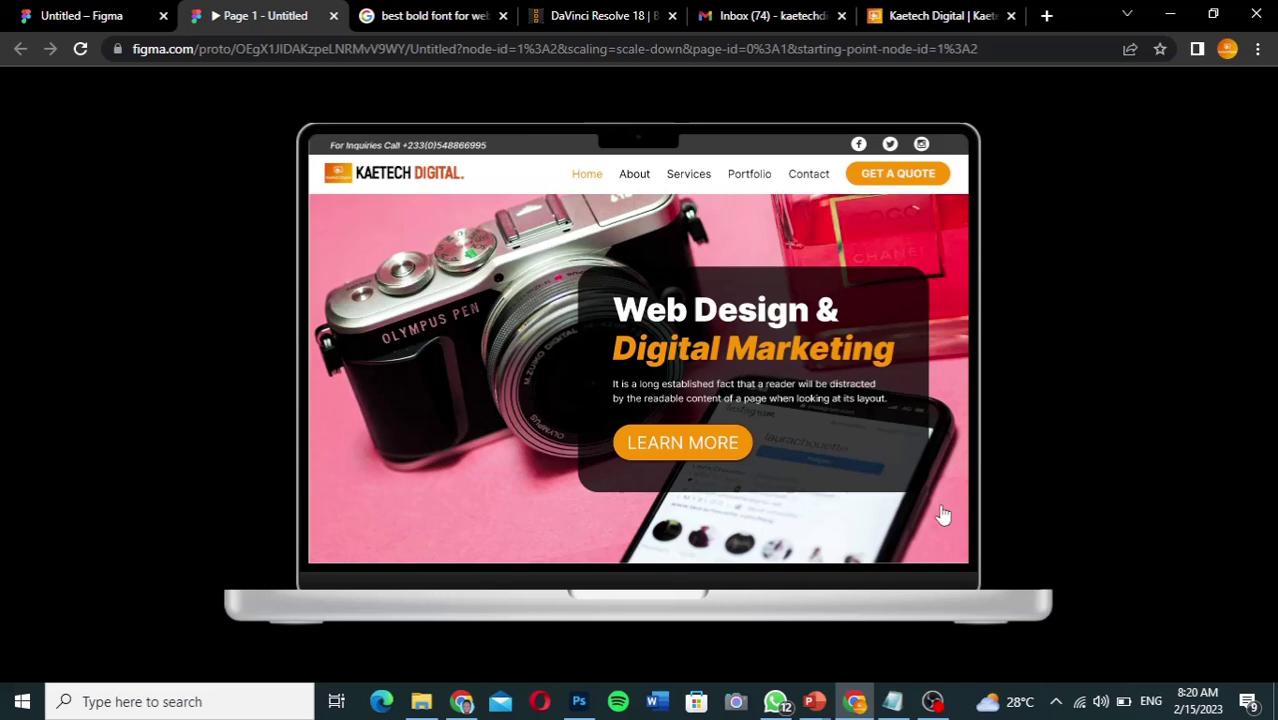
Step: Glance at the design in the editor, then return to the running prototype
click(83, 22)
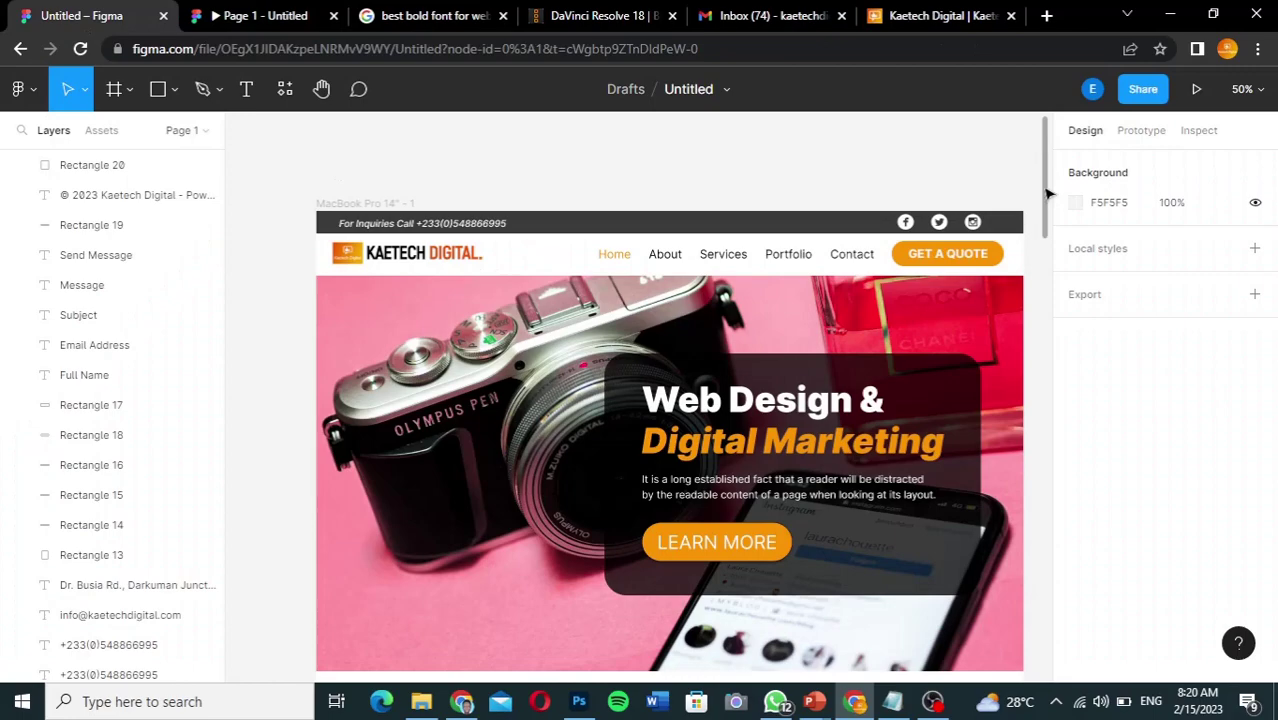
drag(1048, 193, 1032, 205)
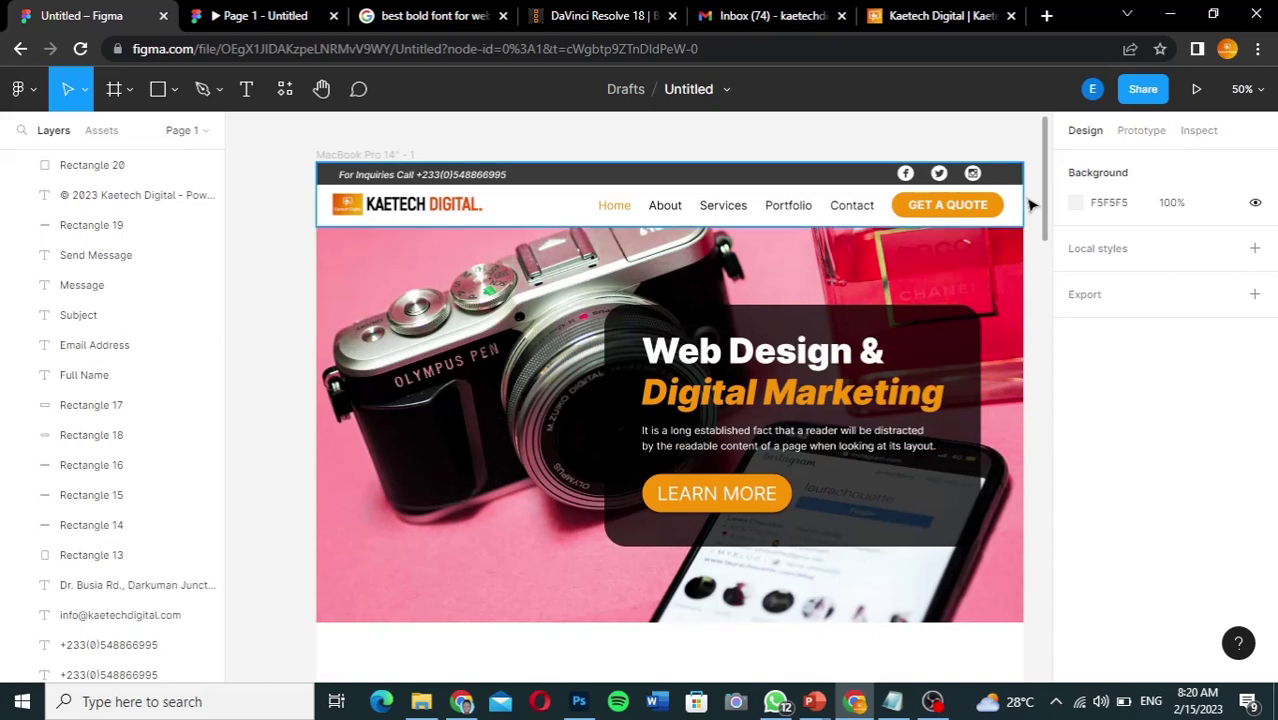
click(255, 16)
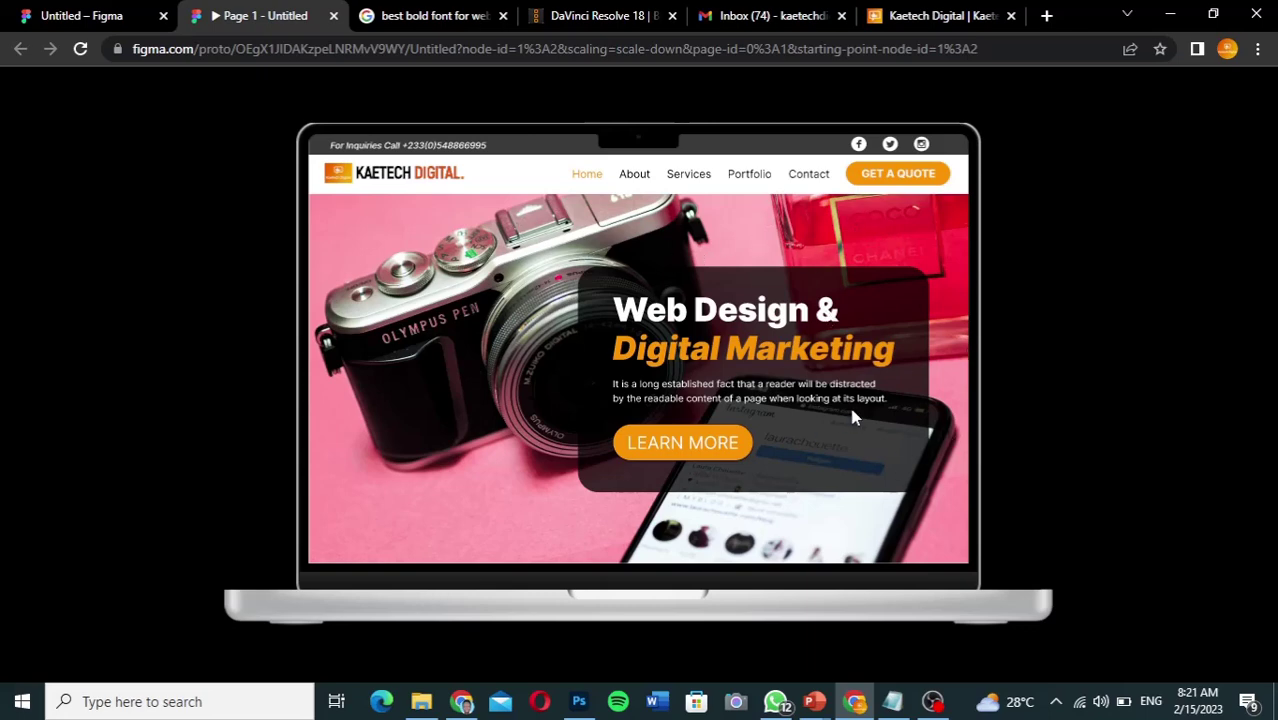
Step: Test the About, Services and Portfolio nav links, returning to the top after each
click(632, 177)
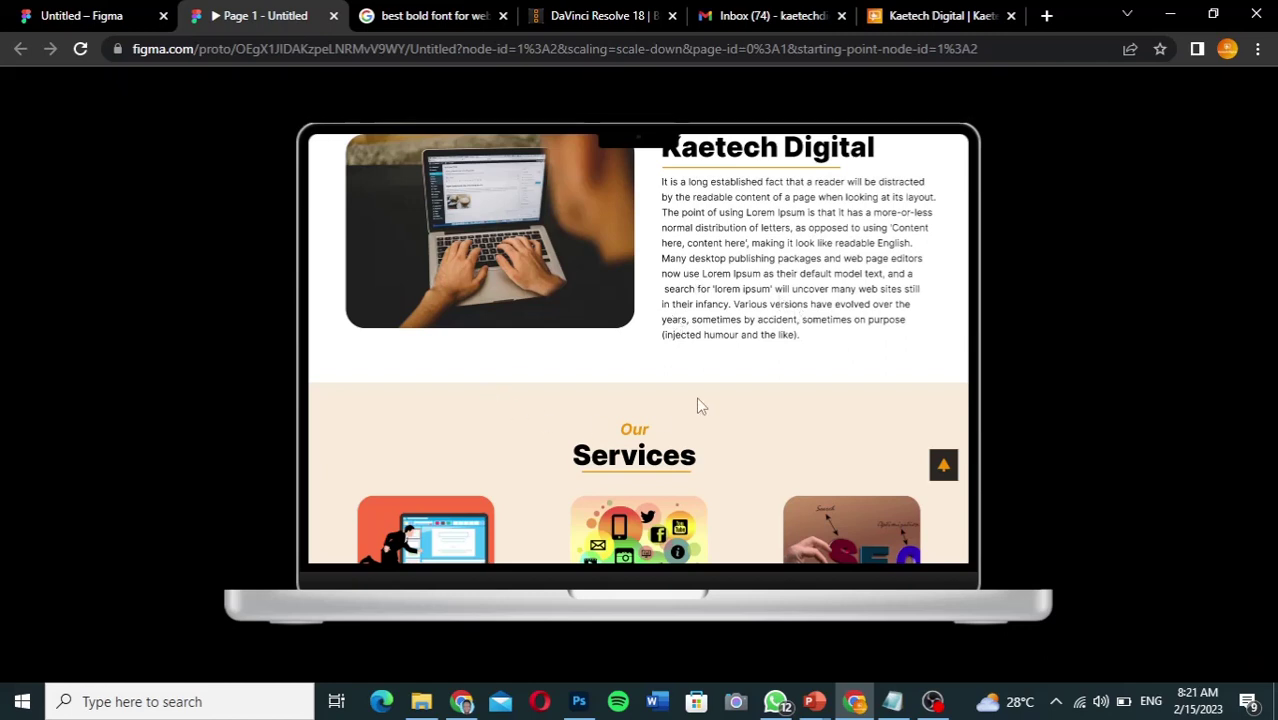
click(943, 467)
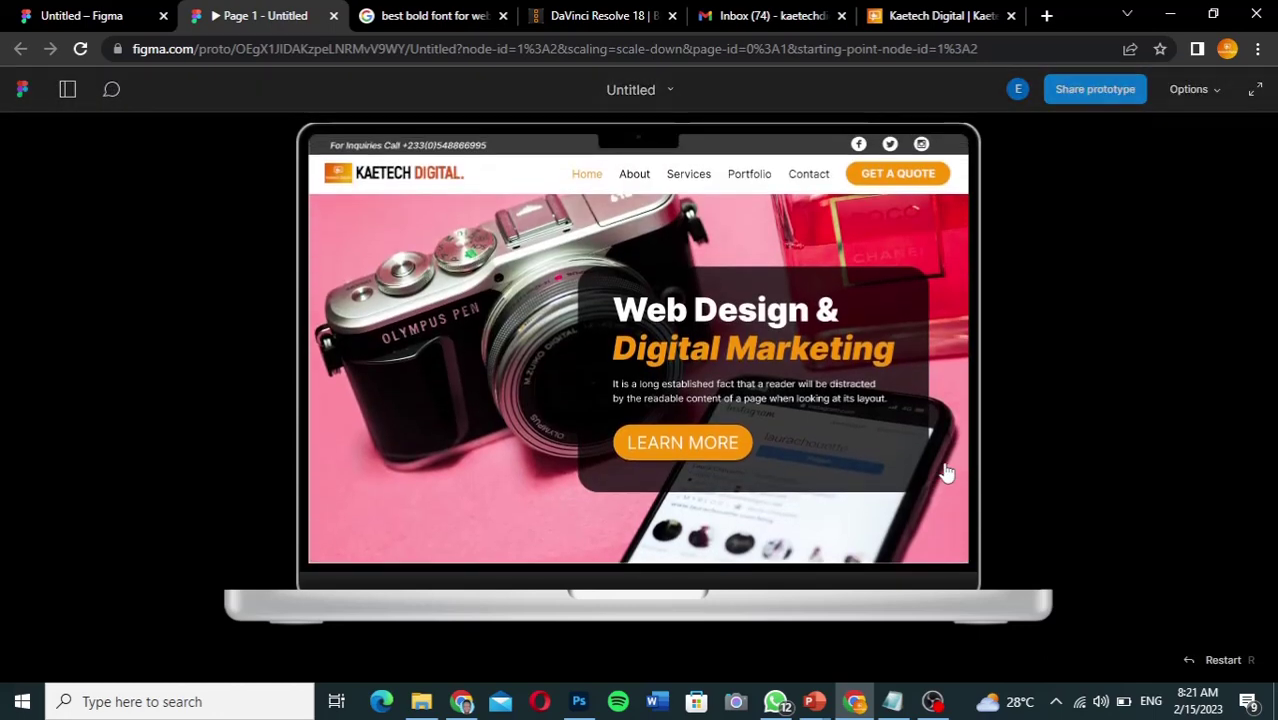
click(688, 176)
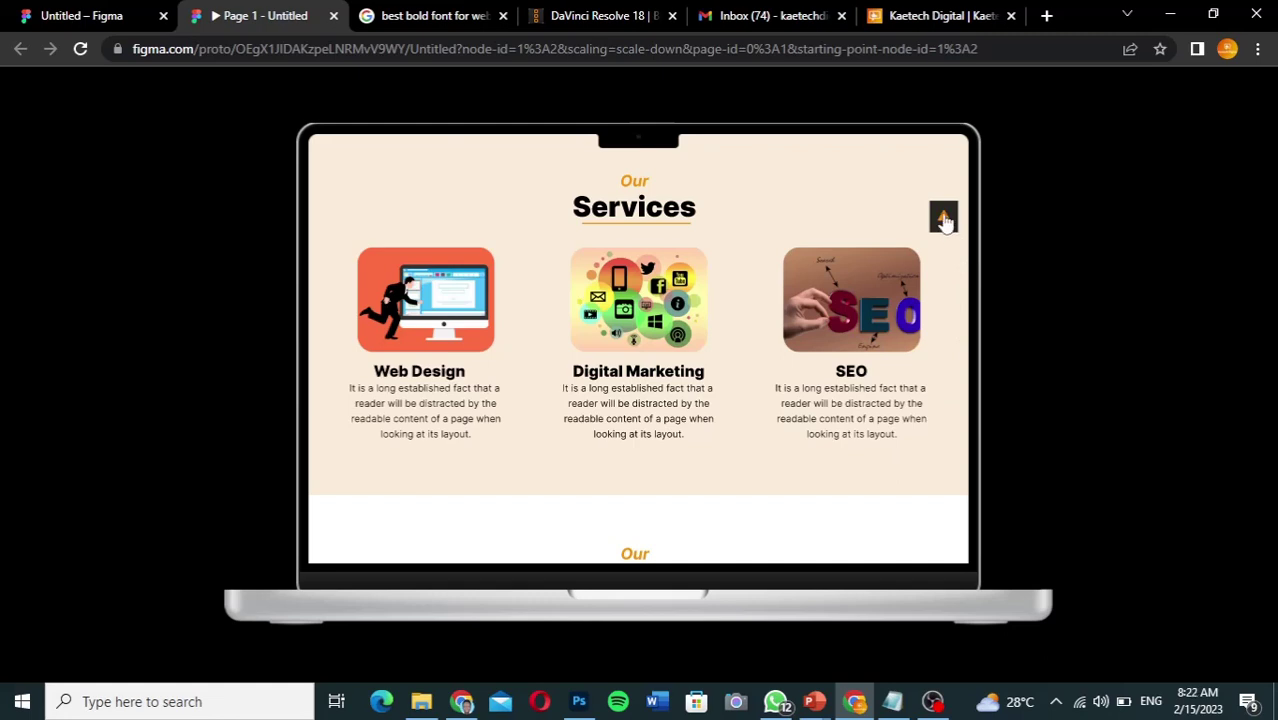
click(944, 216)
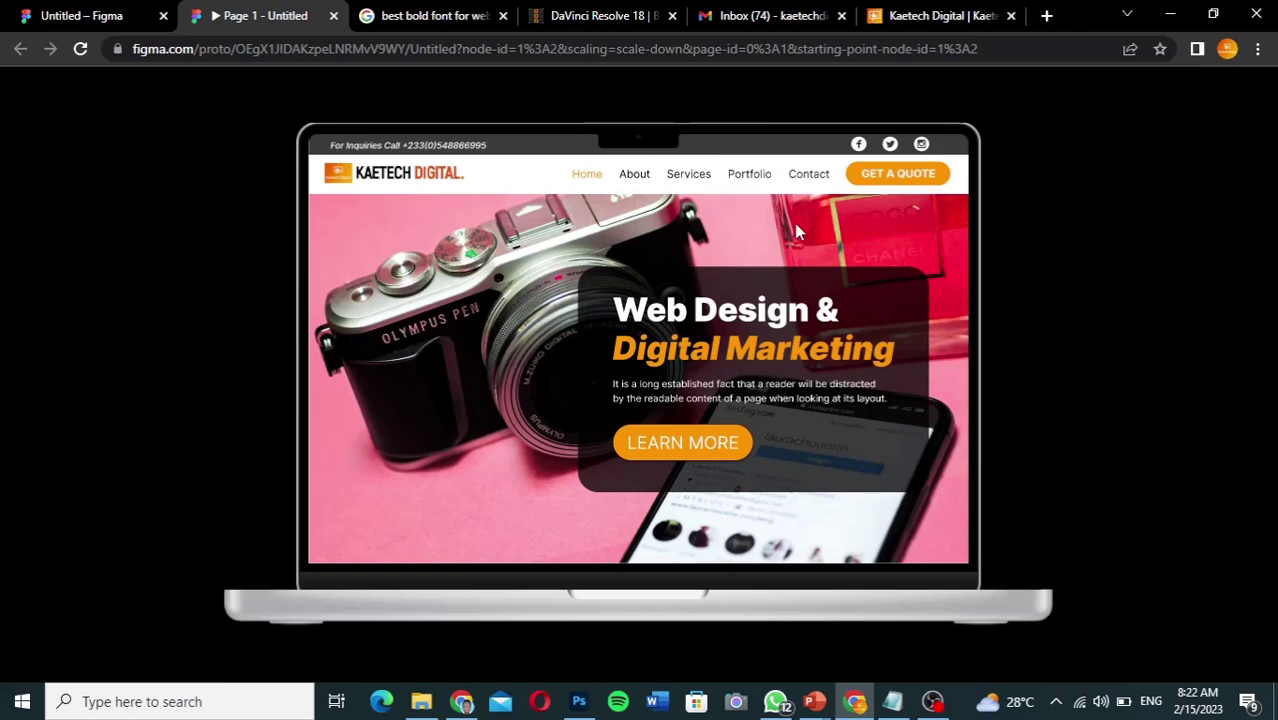
click(749, 176)
scroll(752, 183, down, 1)
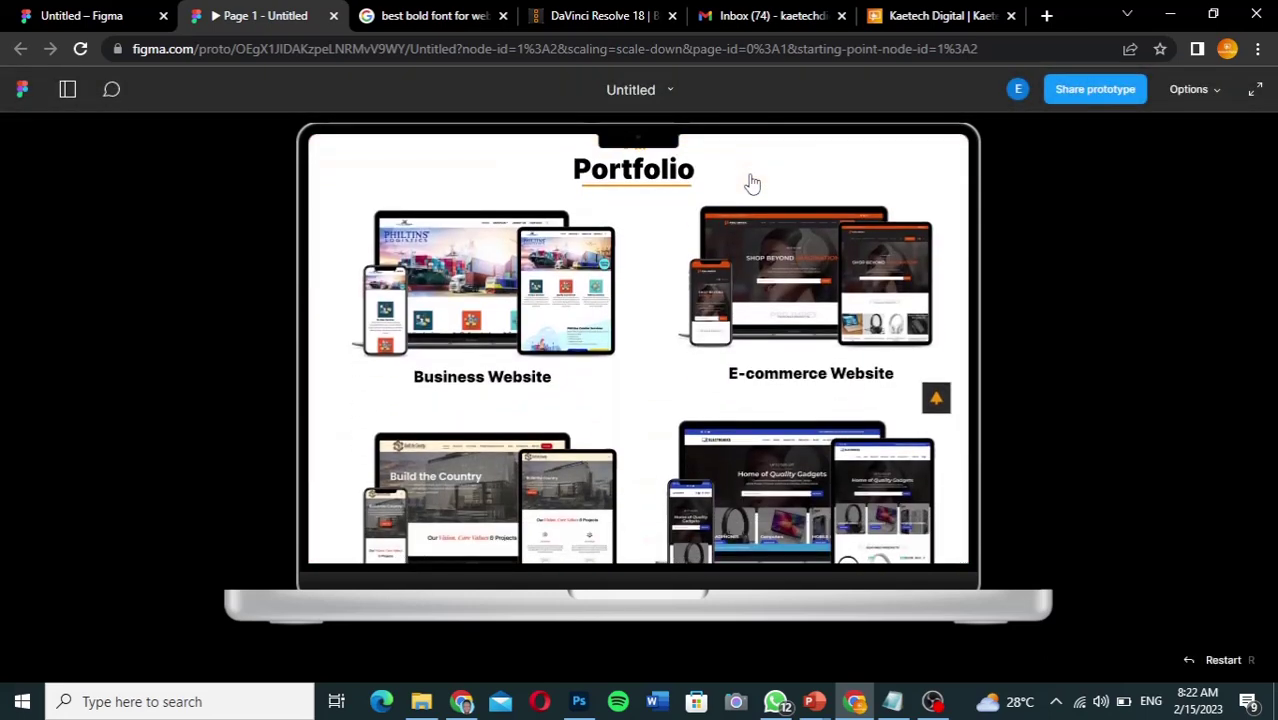
click(937, 400)
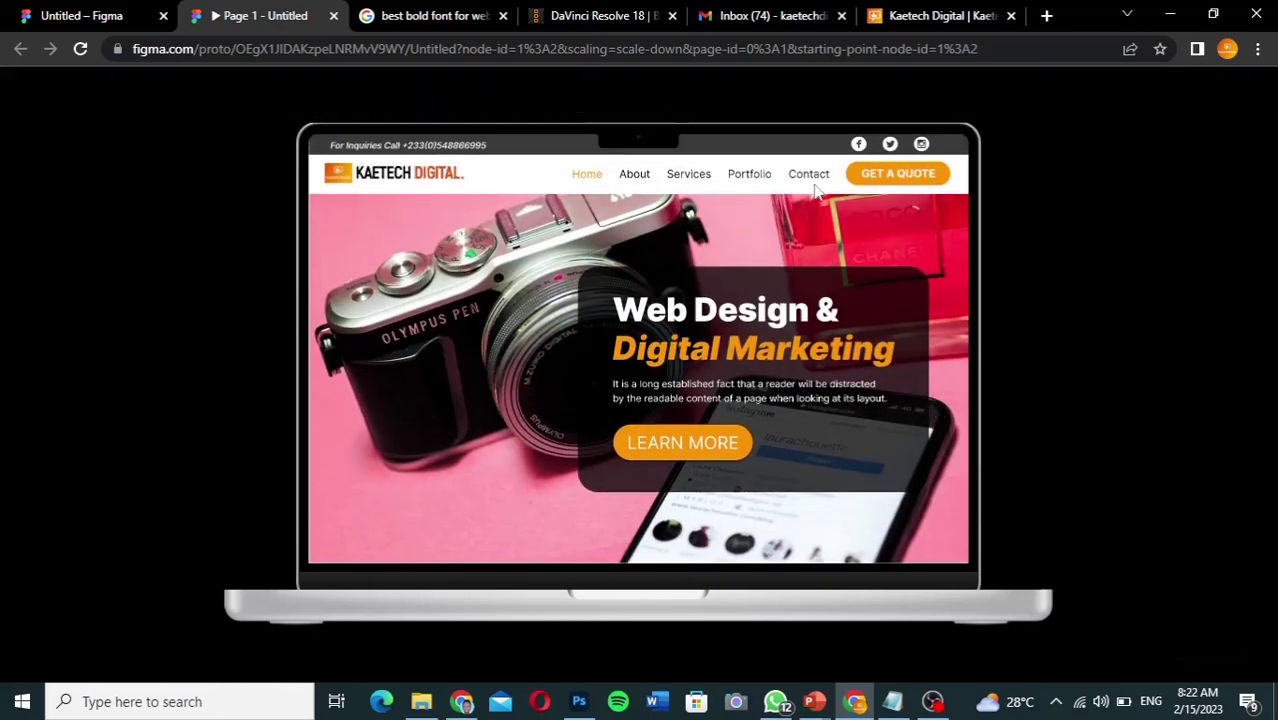
Step: Check that Contact, GET A QUOTE and LEARN MORE jump to their sections
click(810, 176)
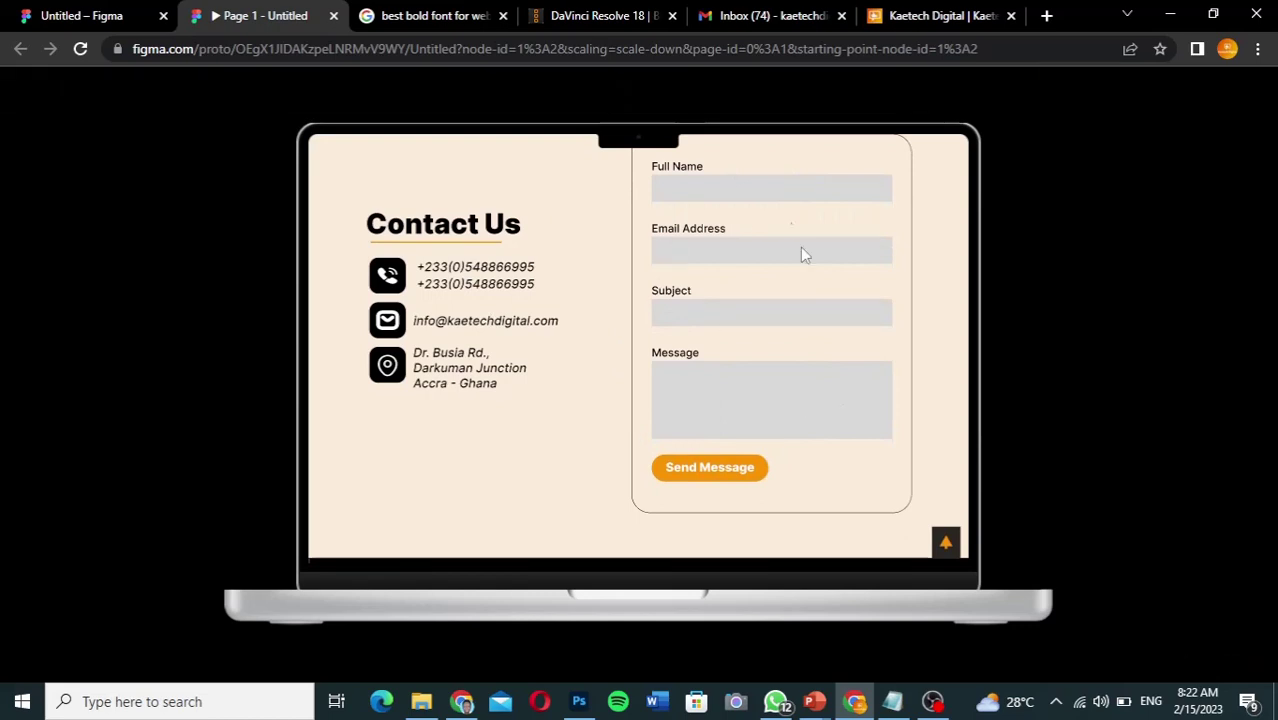
click(946, 545)
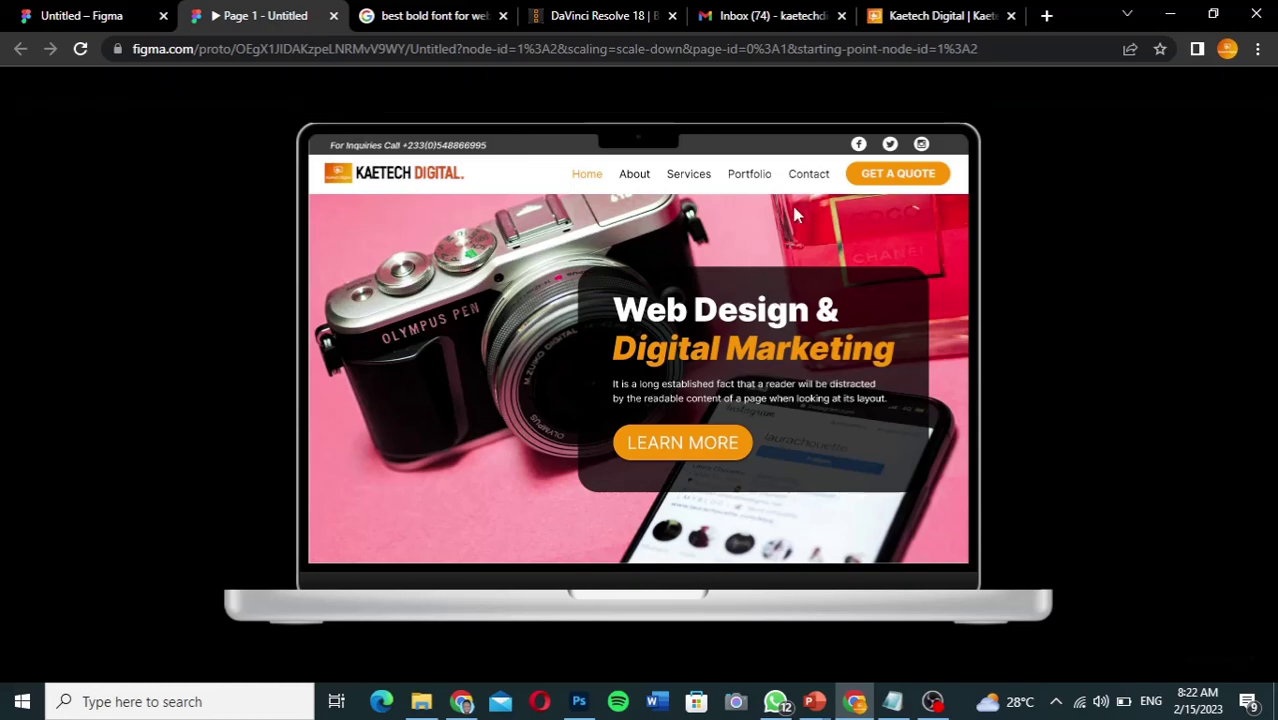
click(903, 177)
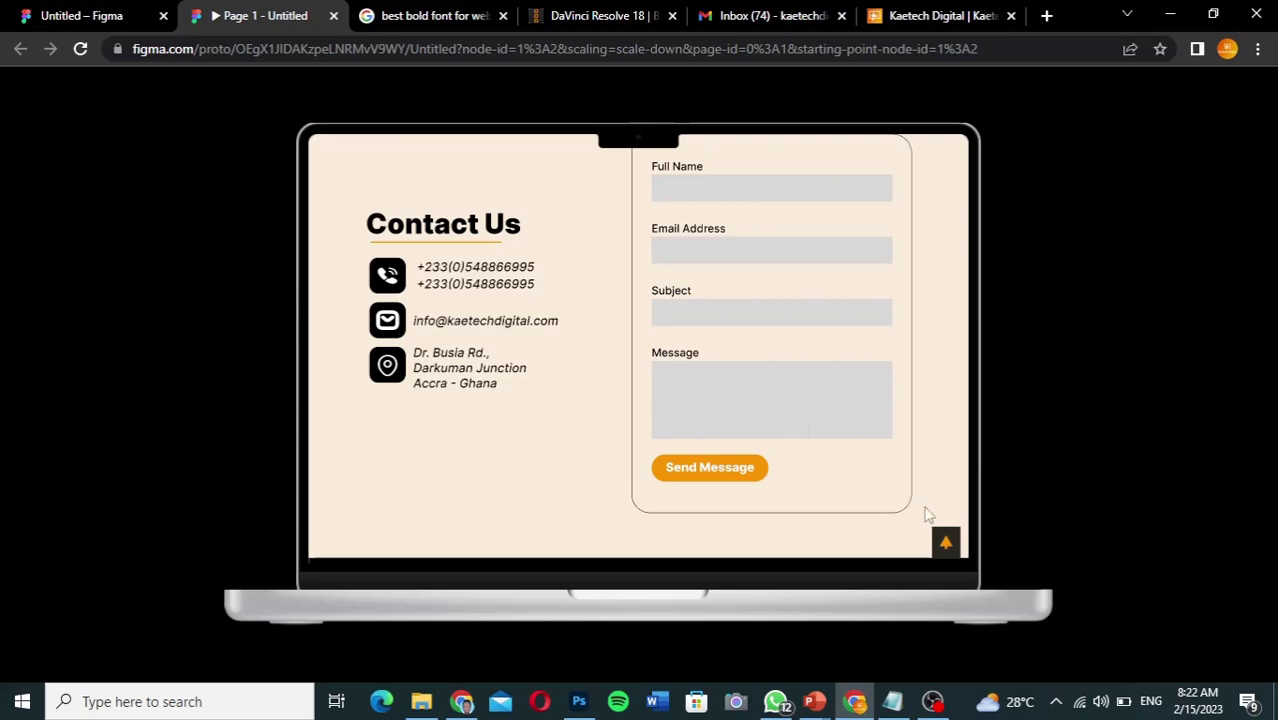
click(946, 545)
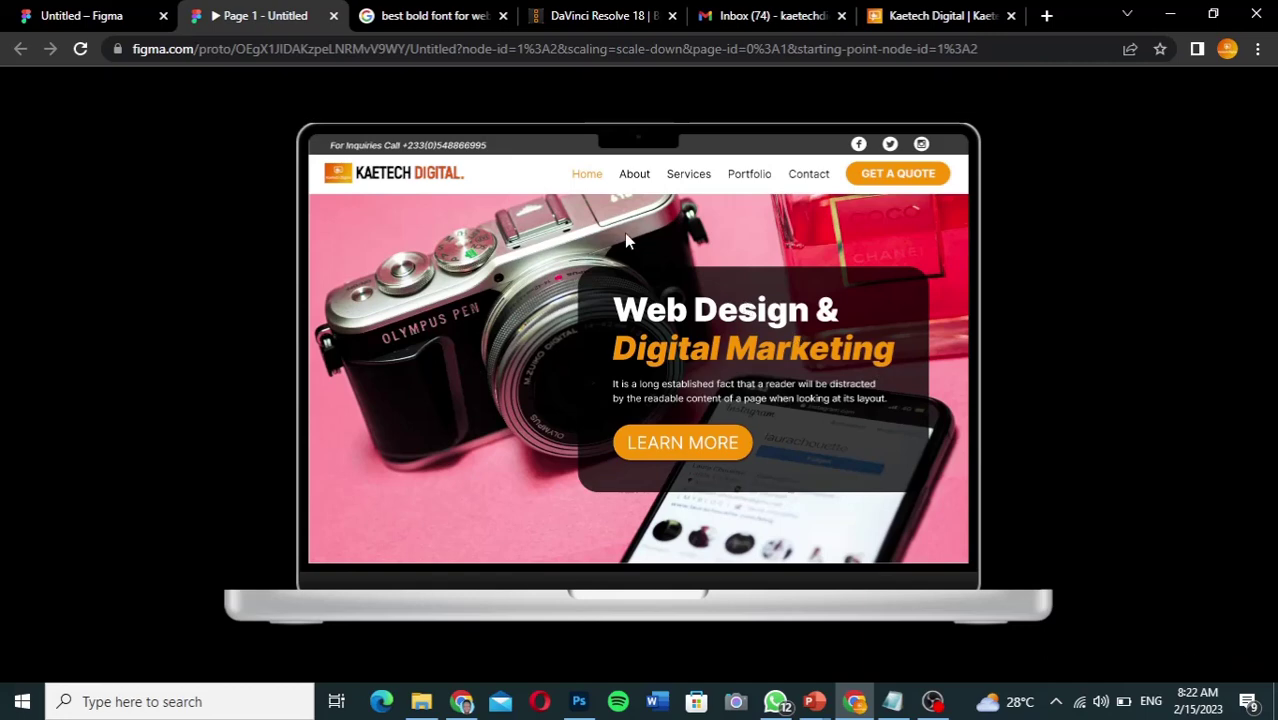
click(686, 447)
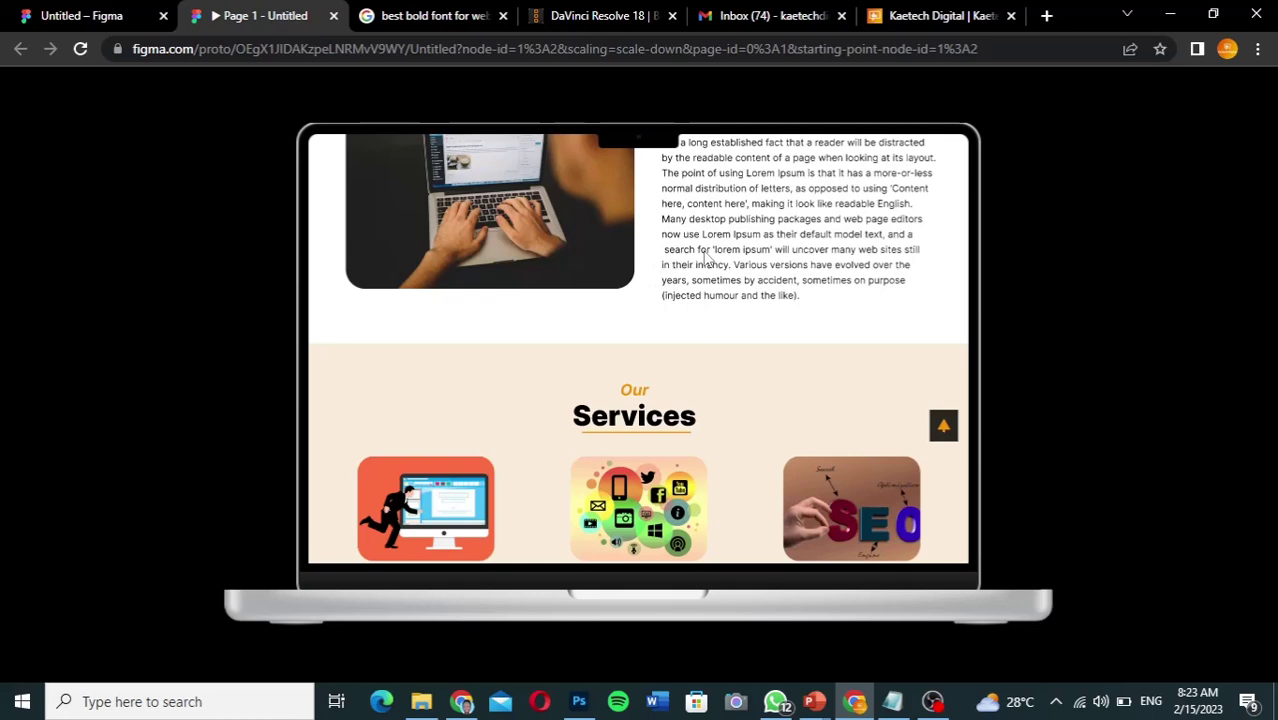
scroll(706, 258, up, 10)
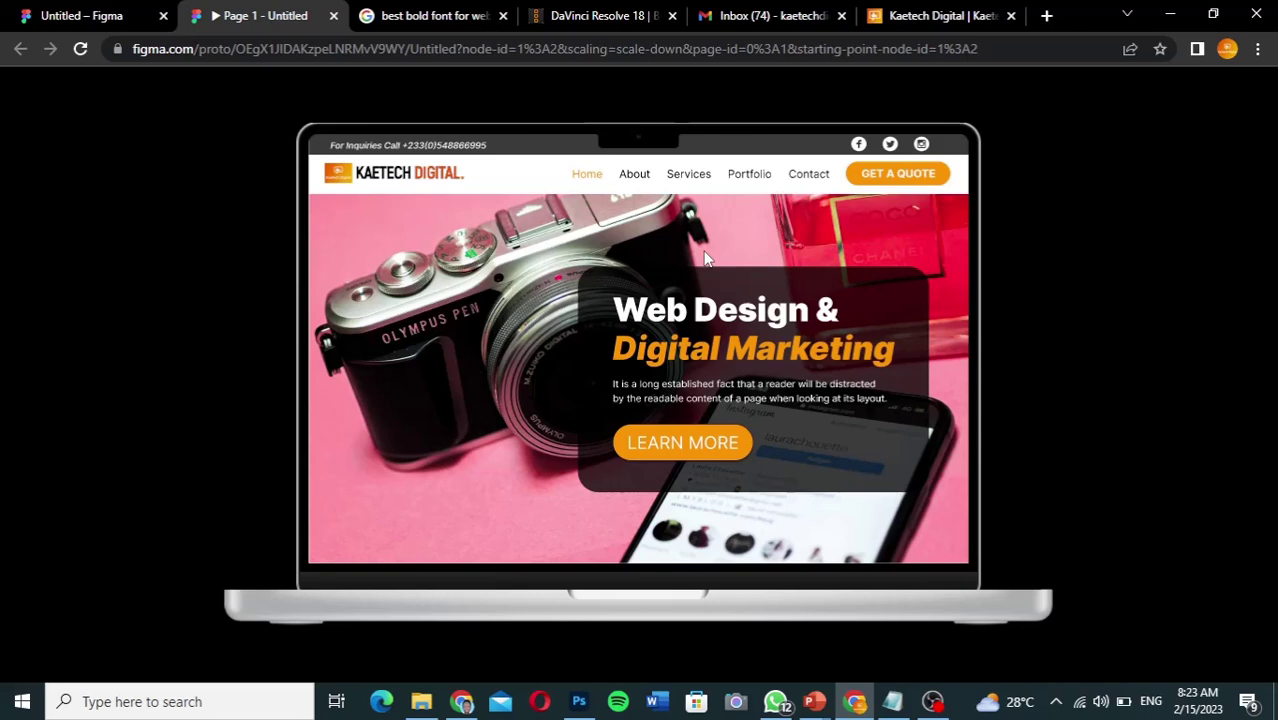
Step: Return to the landing-page design in the Figma editor and scroll its canvas
click(100, 20)
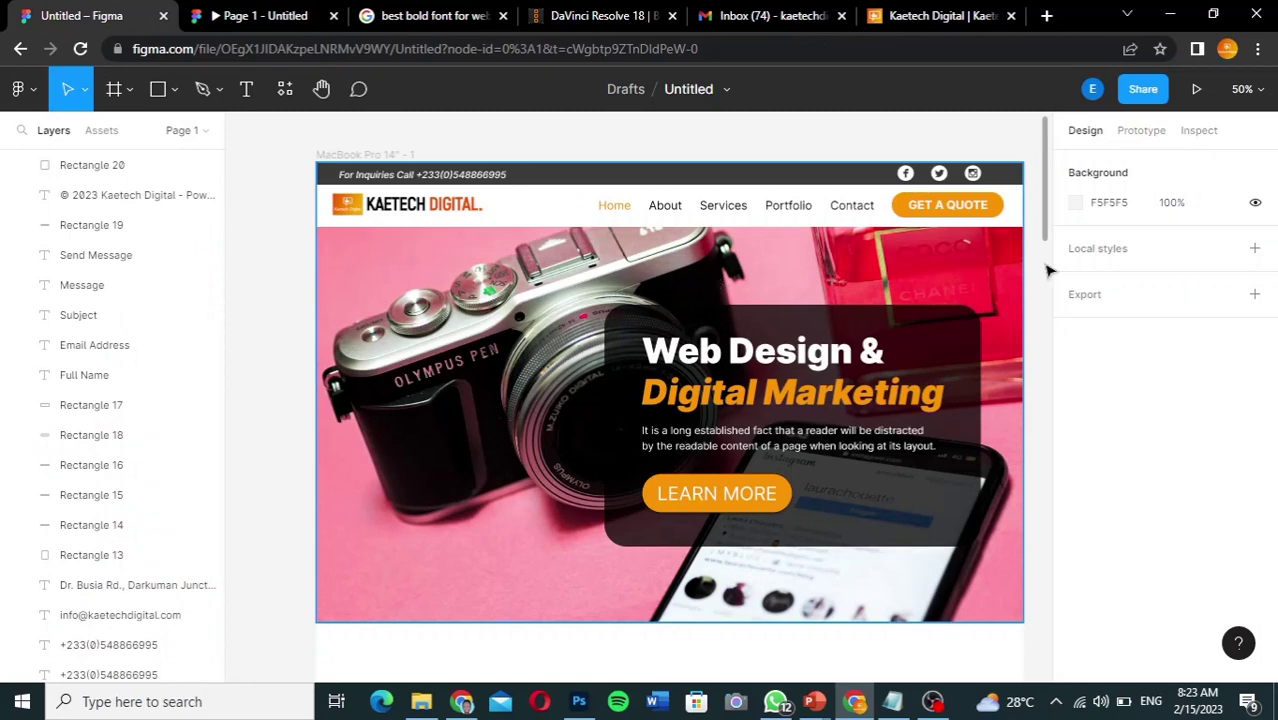
drag(1049, 220, 1038, 288)
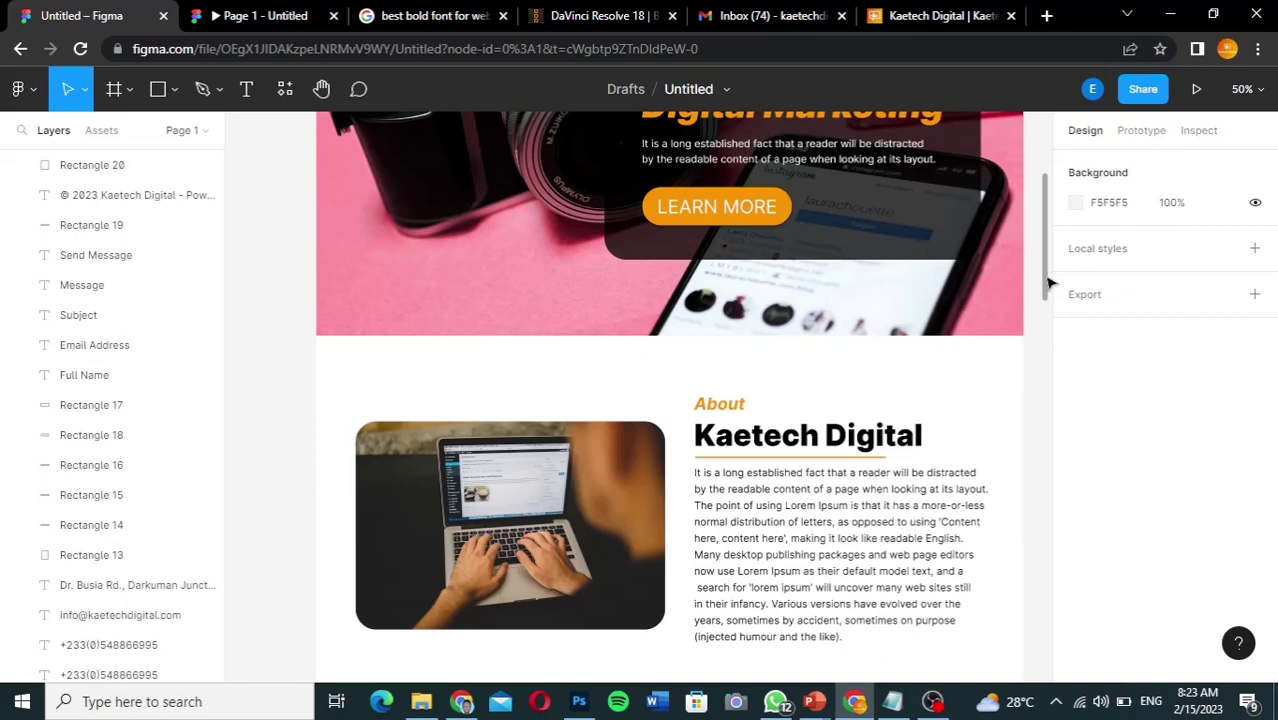
drag(1050, 284, 1049, 218)
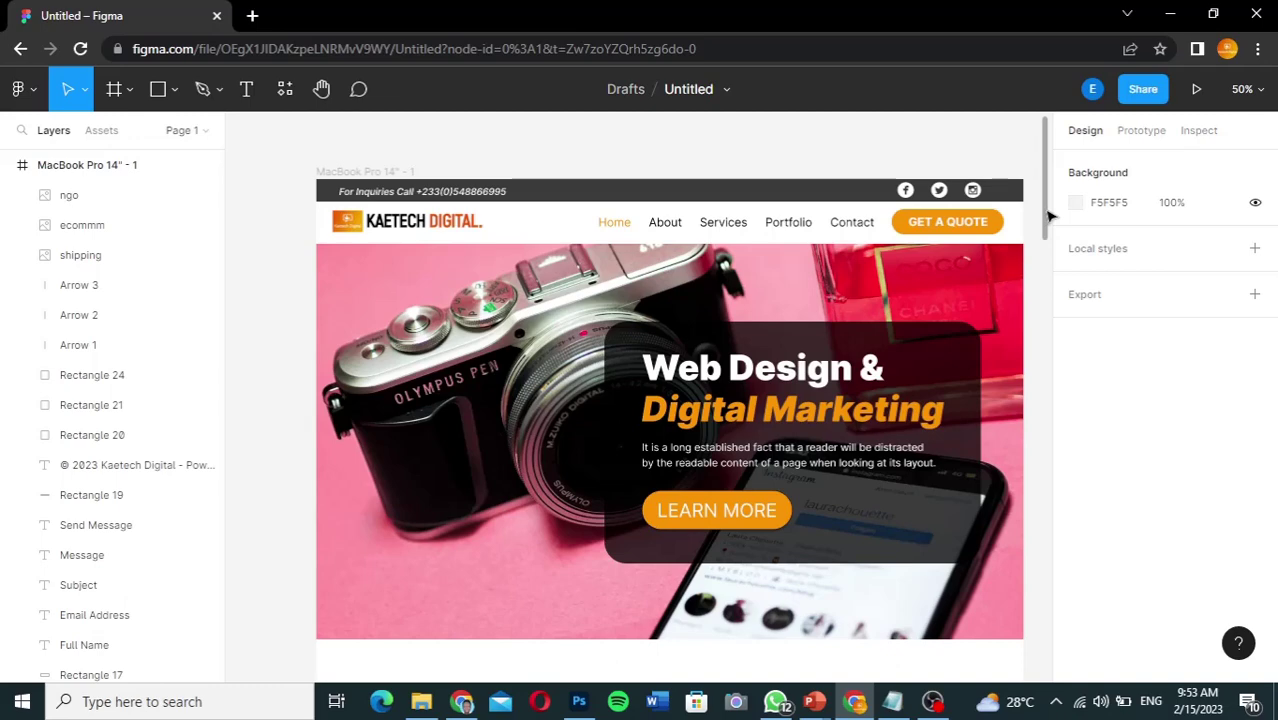
drag(1046, 215, 1022, 222)
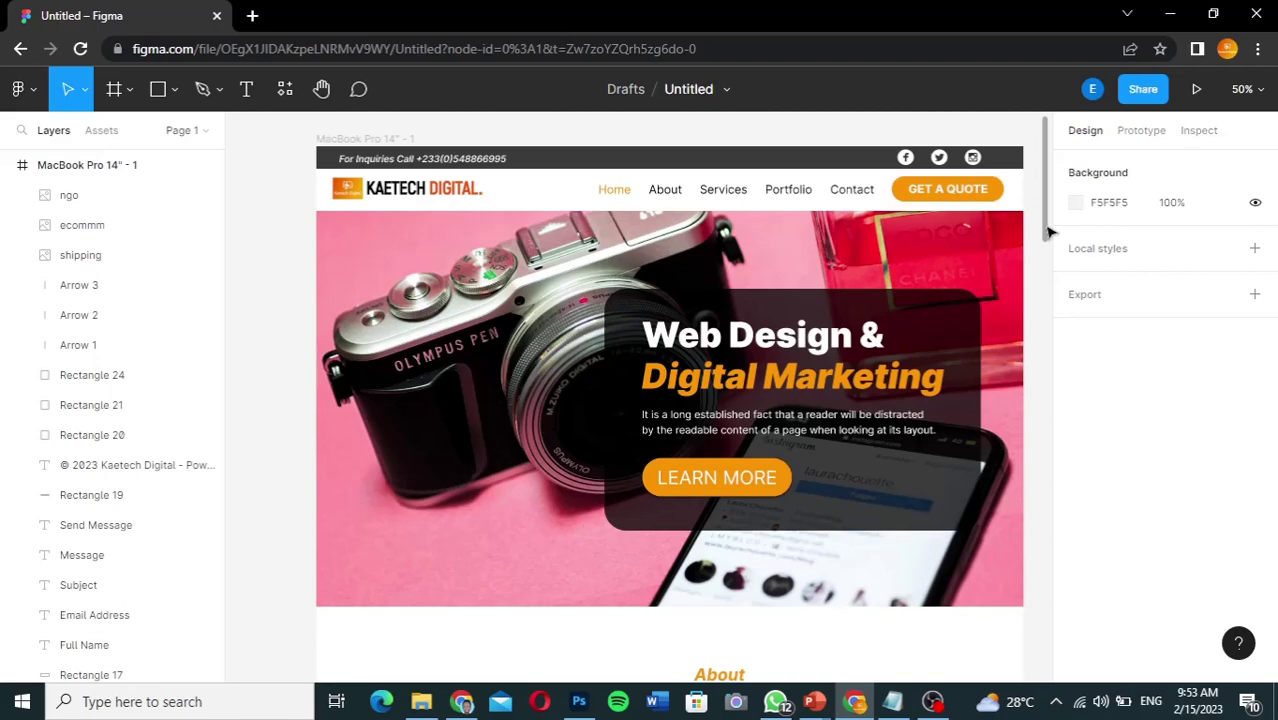
drag(1048, 232, 1040, 230)
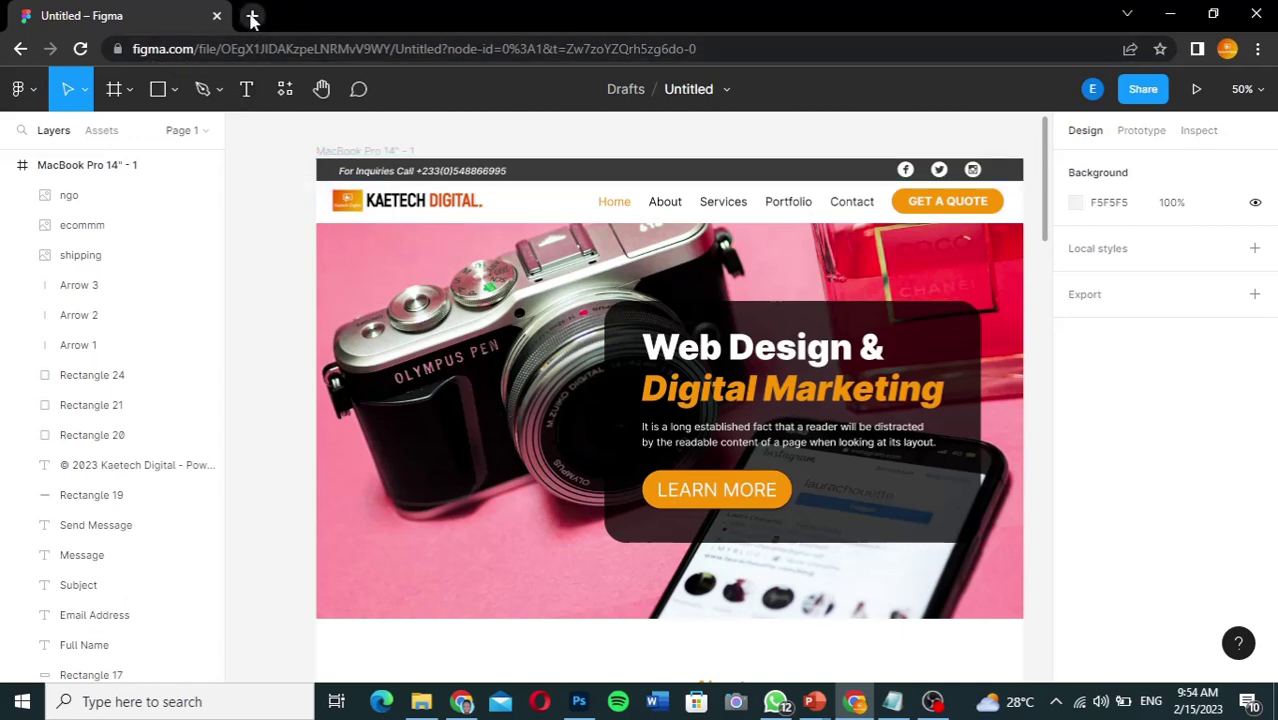
Step: Load figma.com in a new second Chrome tab
click(252, 16)
text(fi)
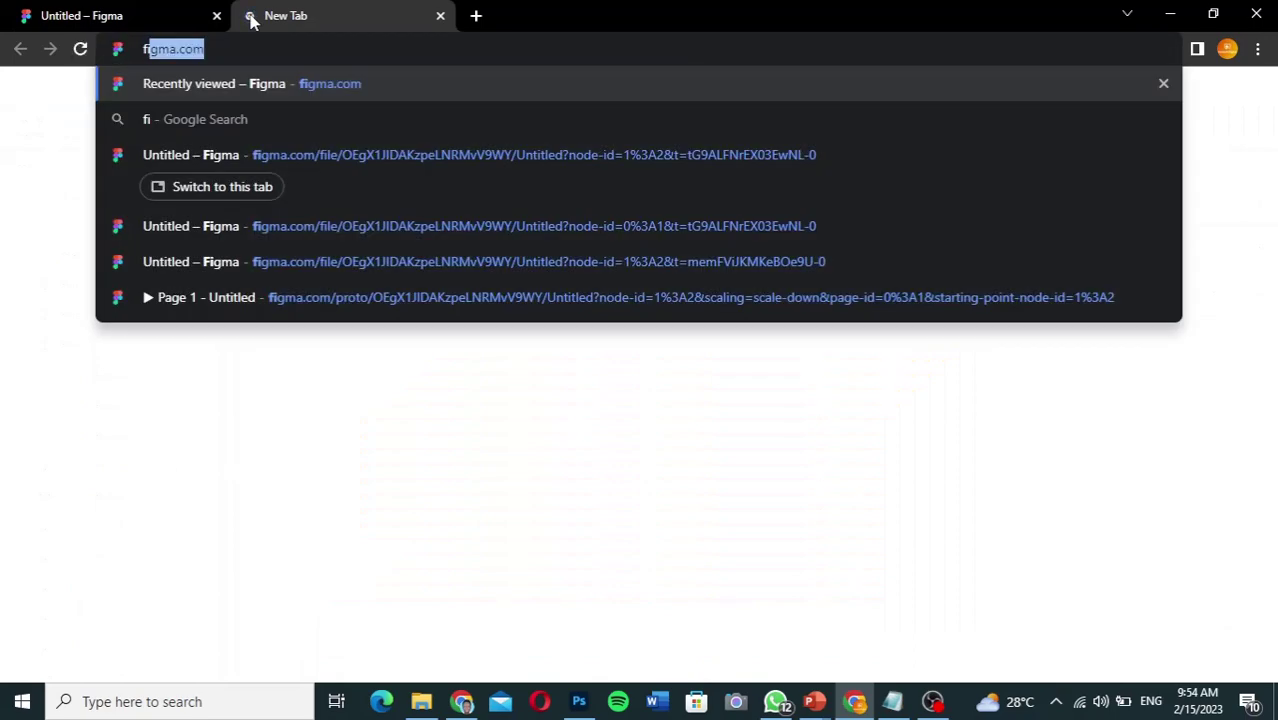
text(gma.com)
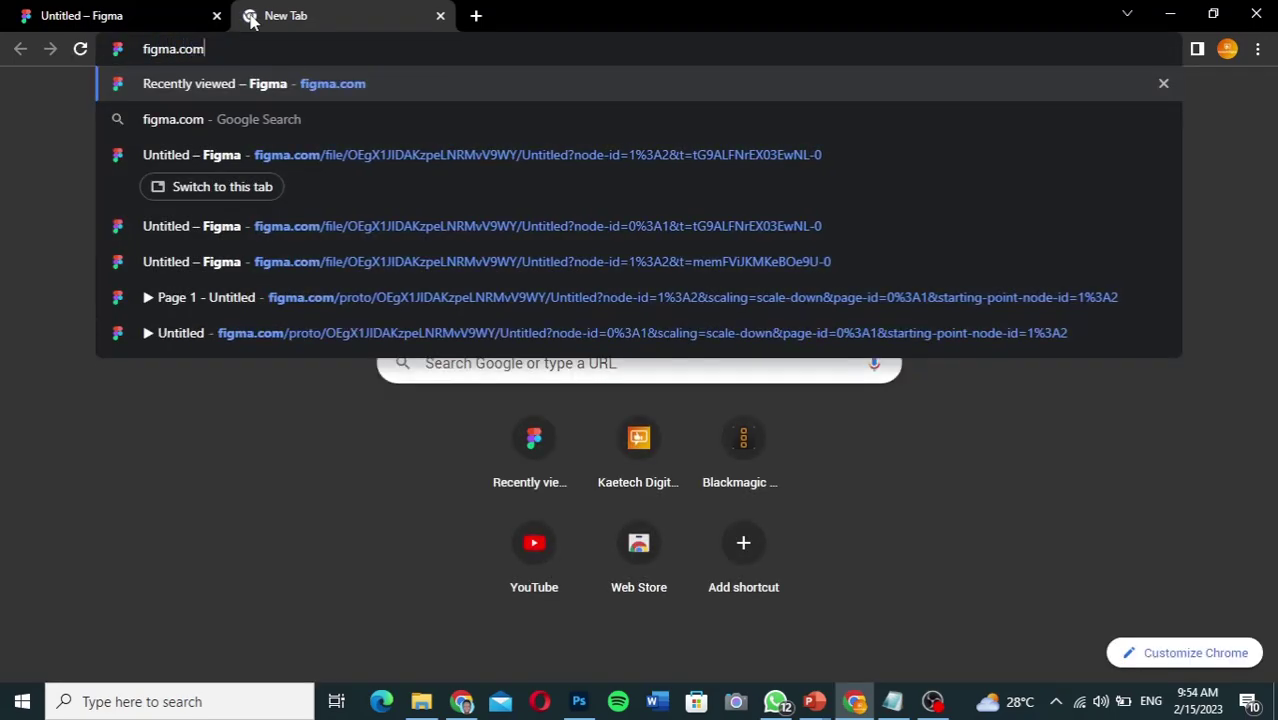
key(Return)
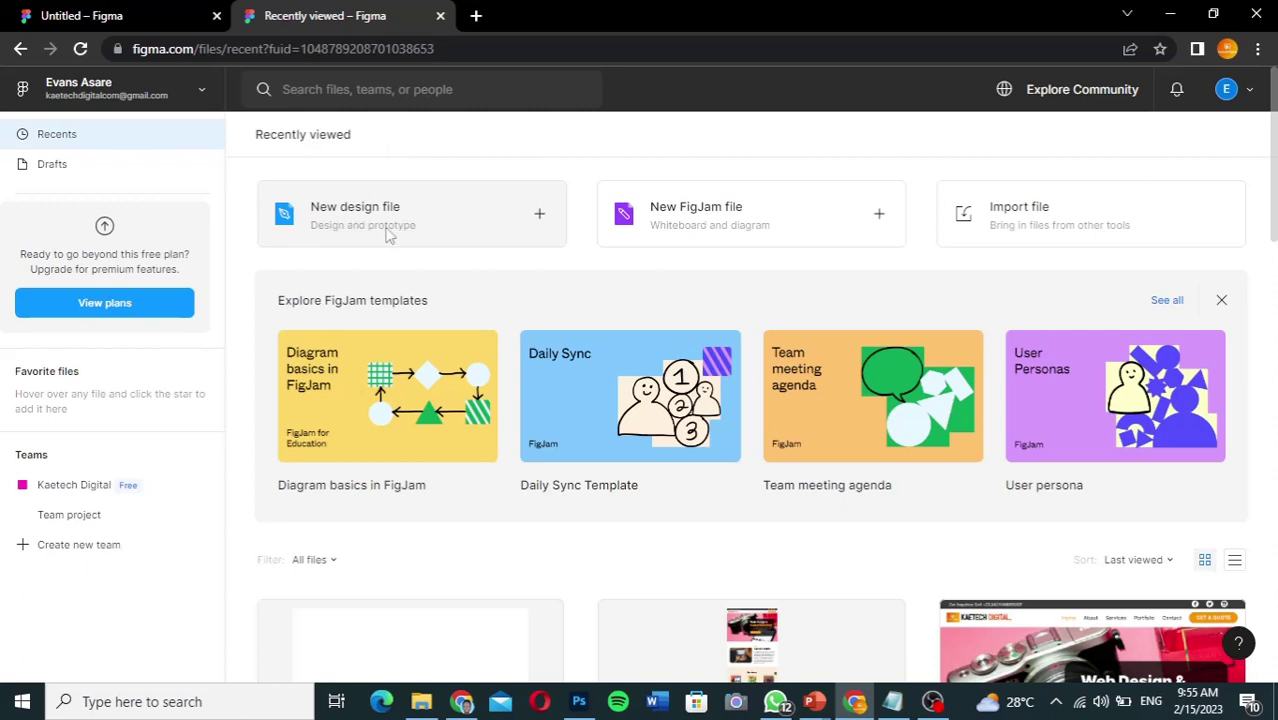
Step: Start a new blank design file from the Recently viewed page
click(492, 220)
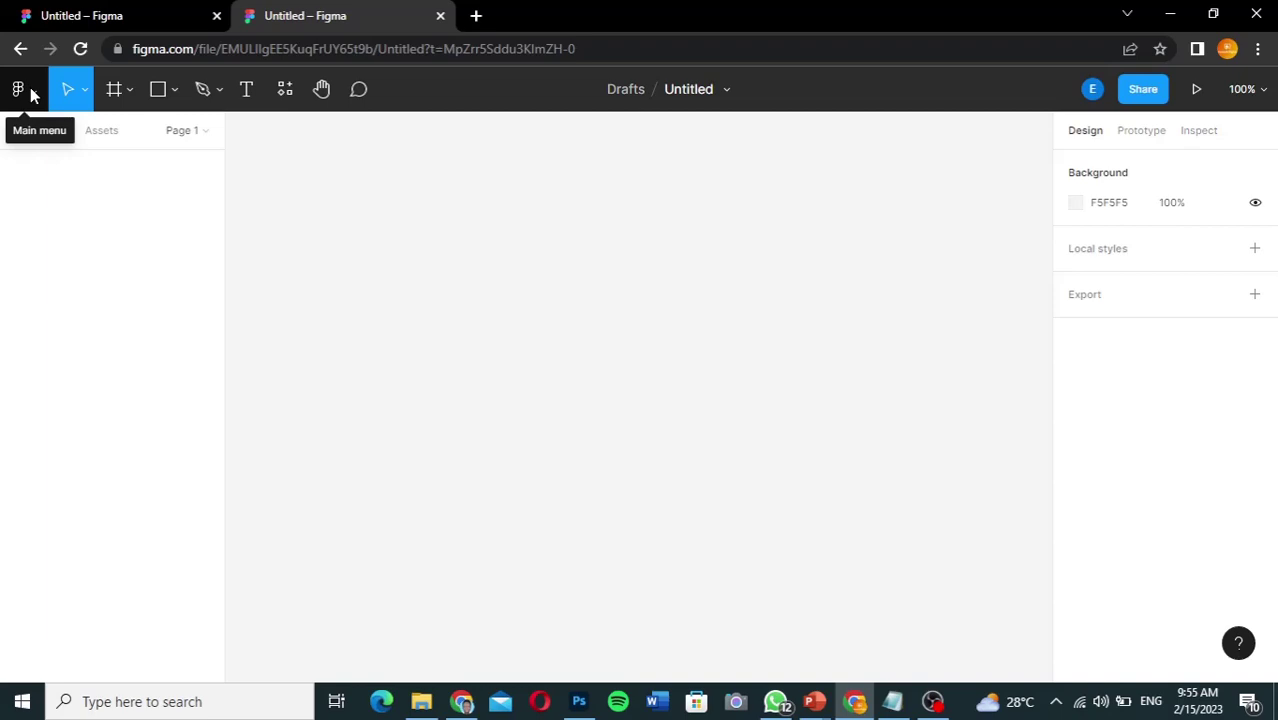
click(31, 93)
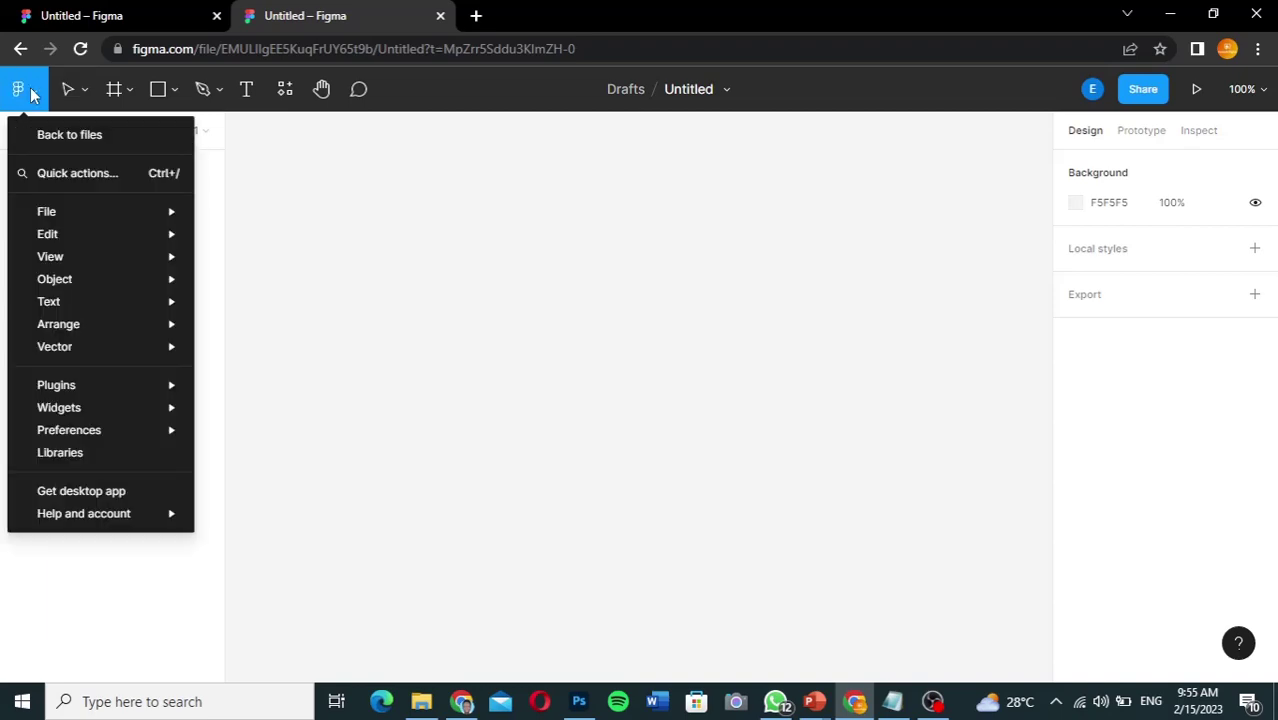
mouse_move(44, 508)
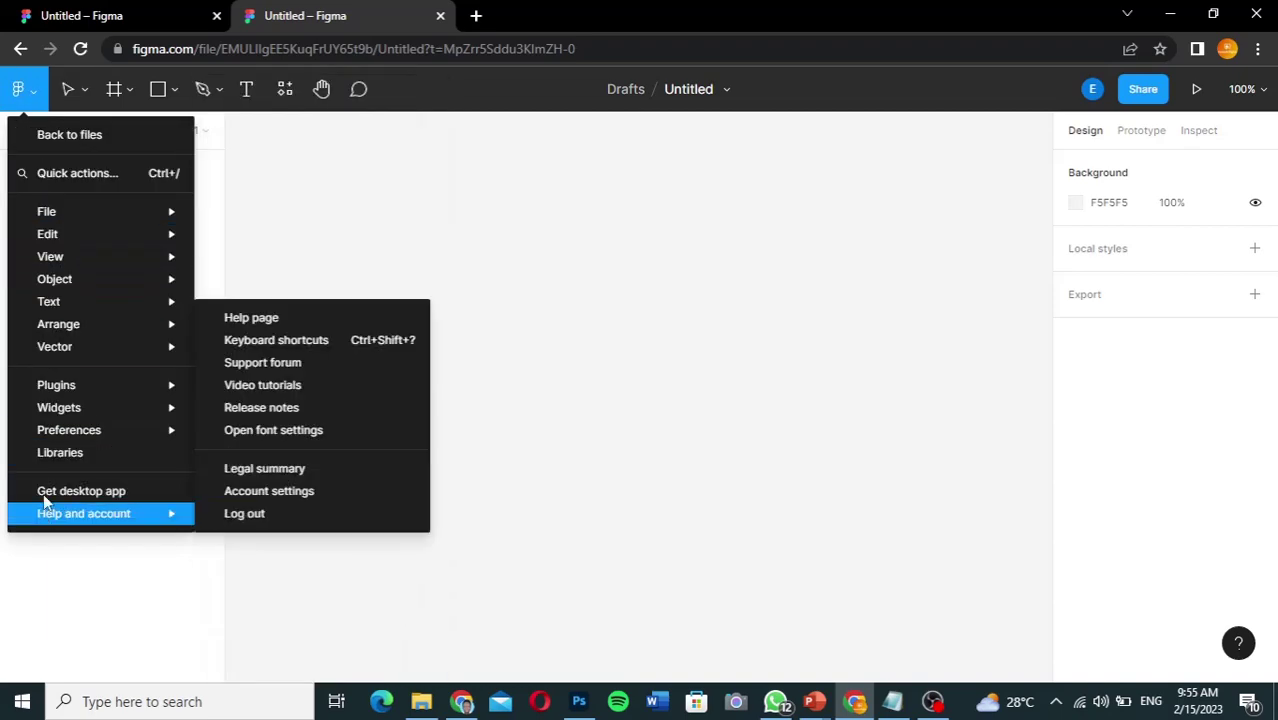
mouse_move(50, 234)
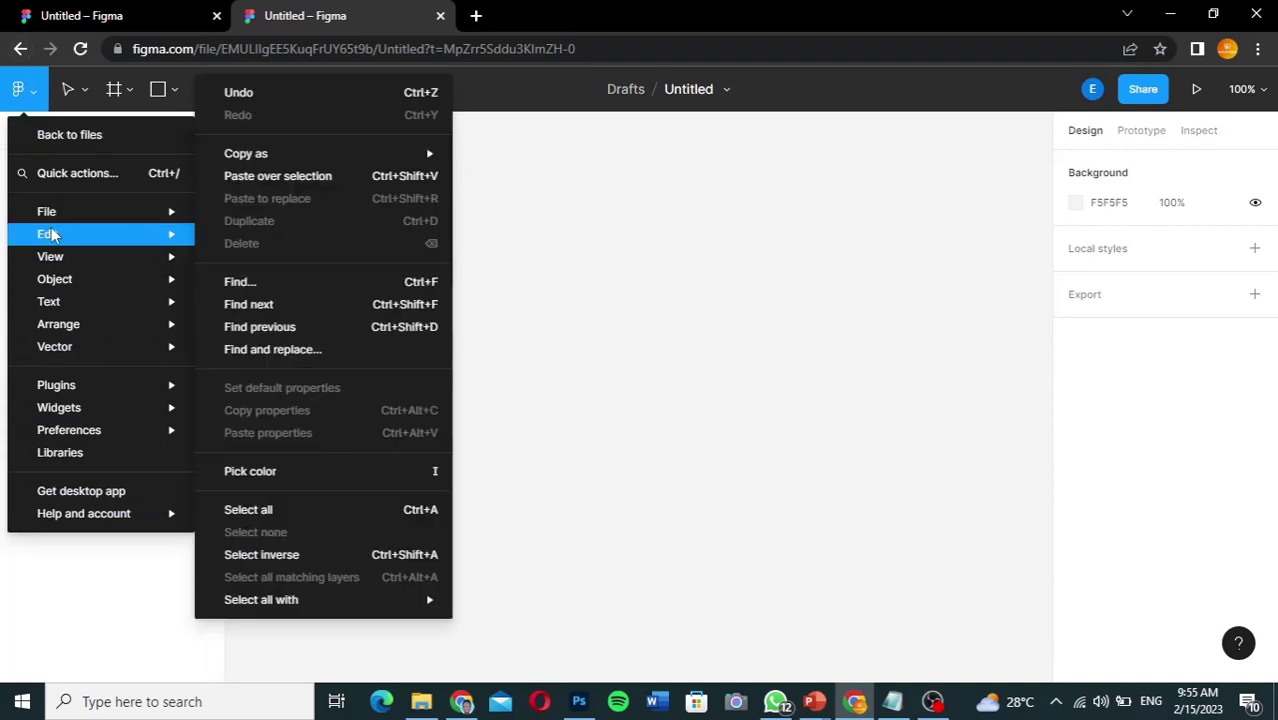
mouse_move(56, 446)
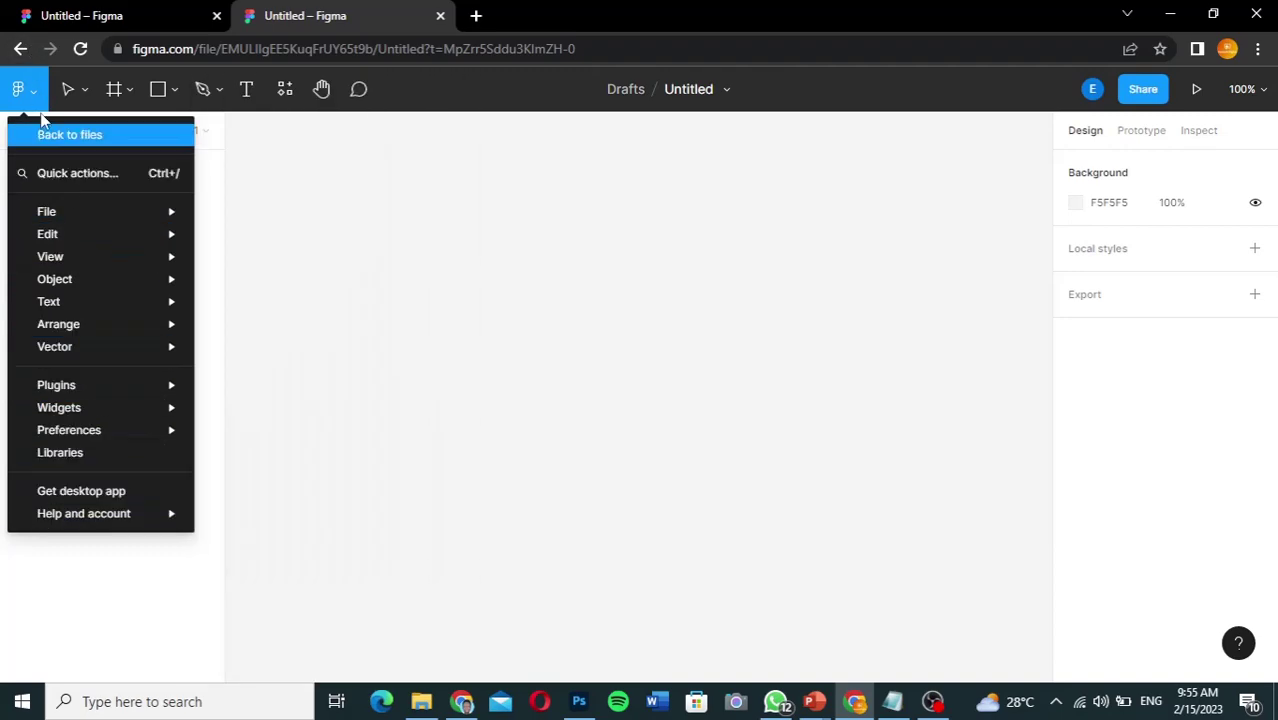
click(313, 185)
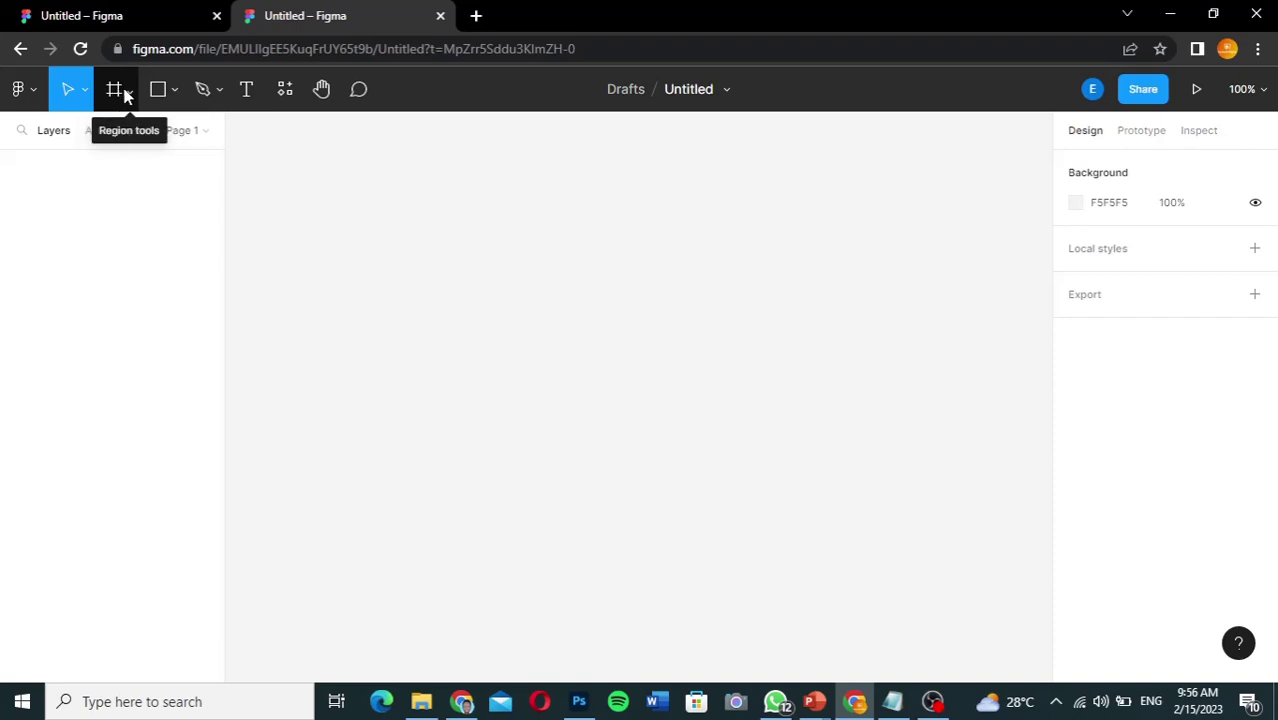
Step: Choose the Frame tool (F) from the toolbar's region tools dropdown
click(126, 94)
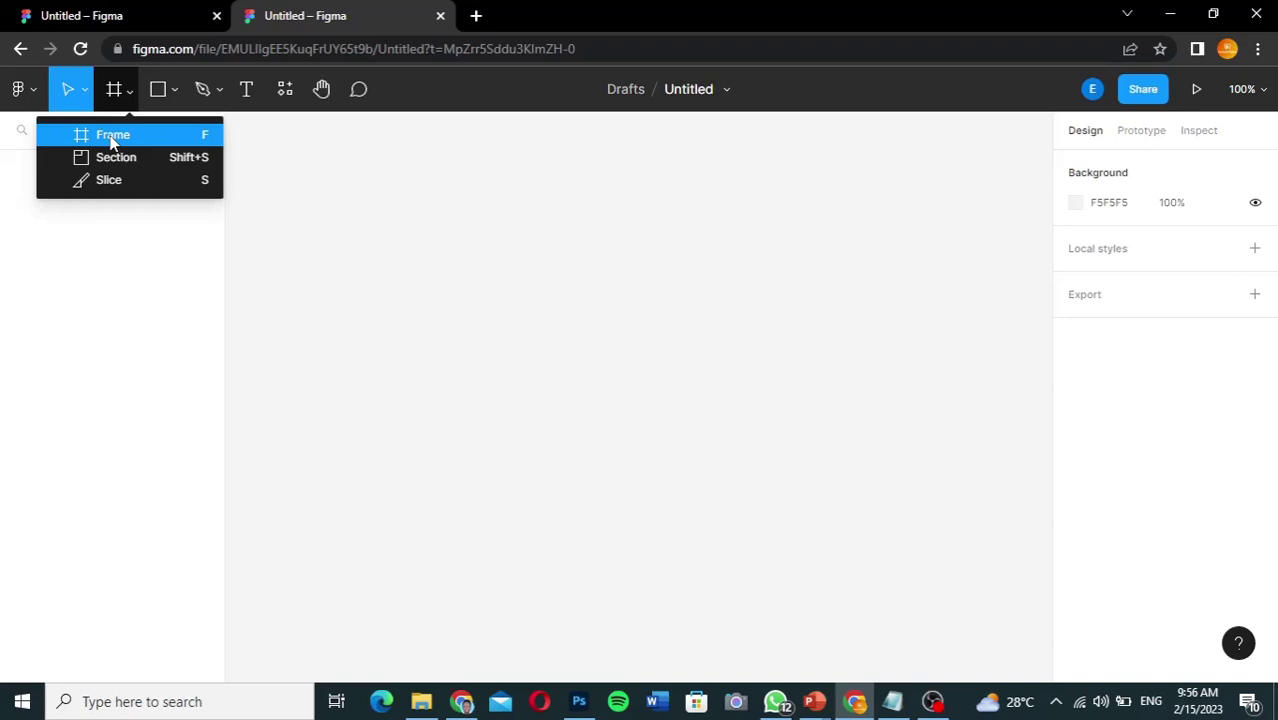
click(112, 136)
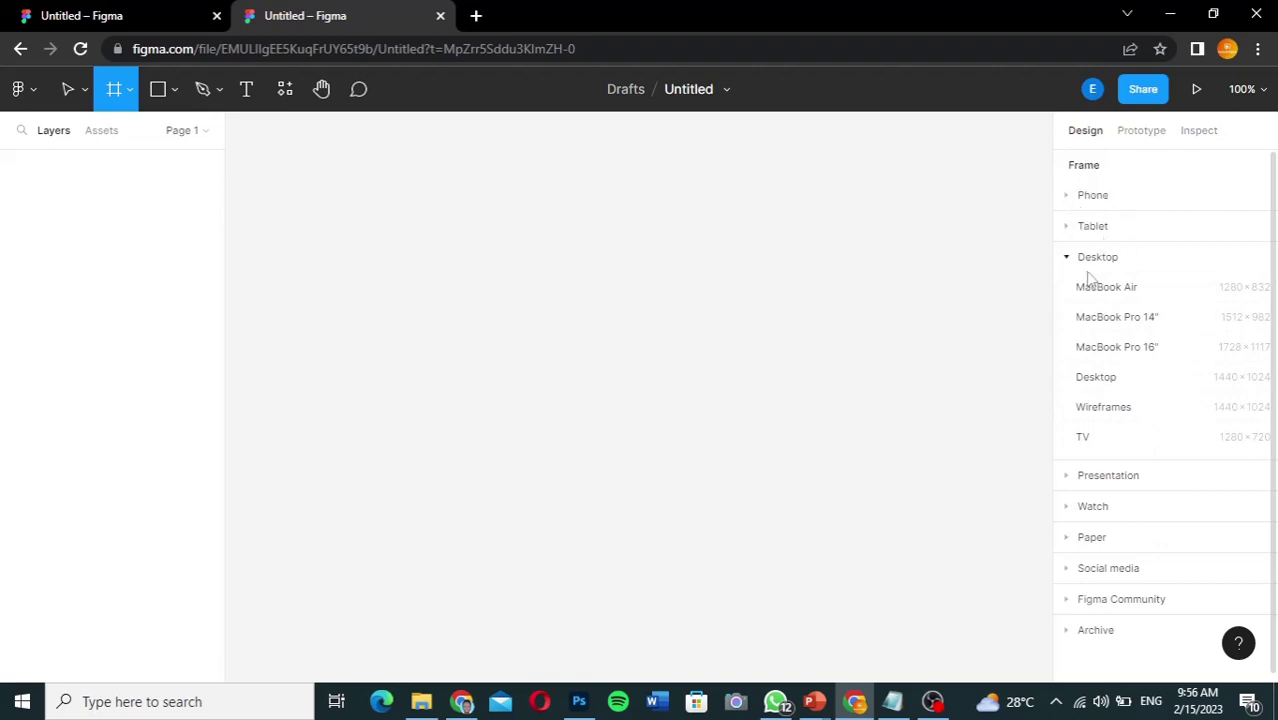
click(1067, 197)
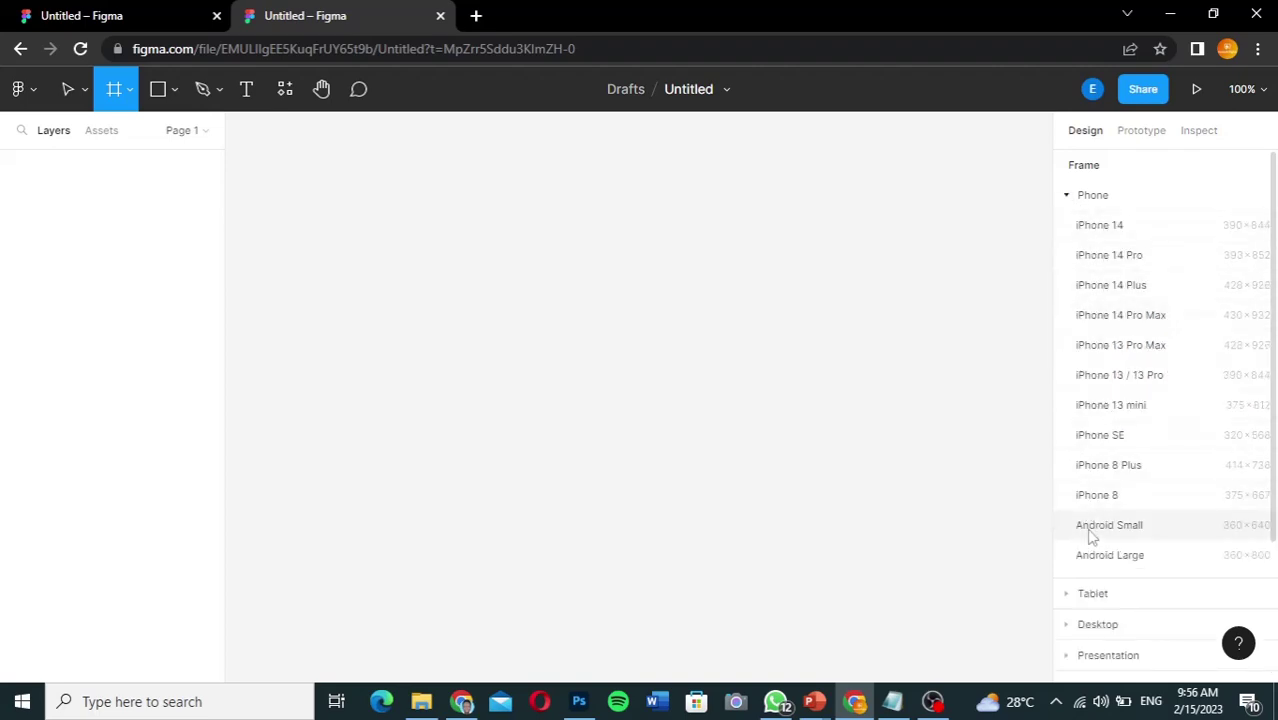
click(1067, 198)
click(1067, 230)
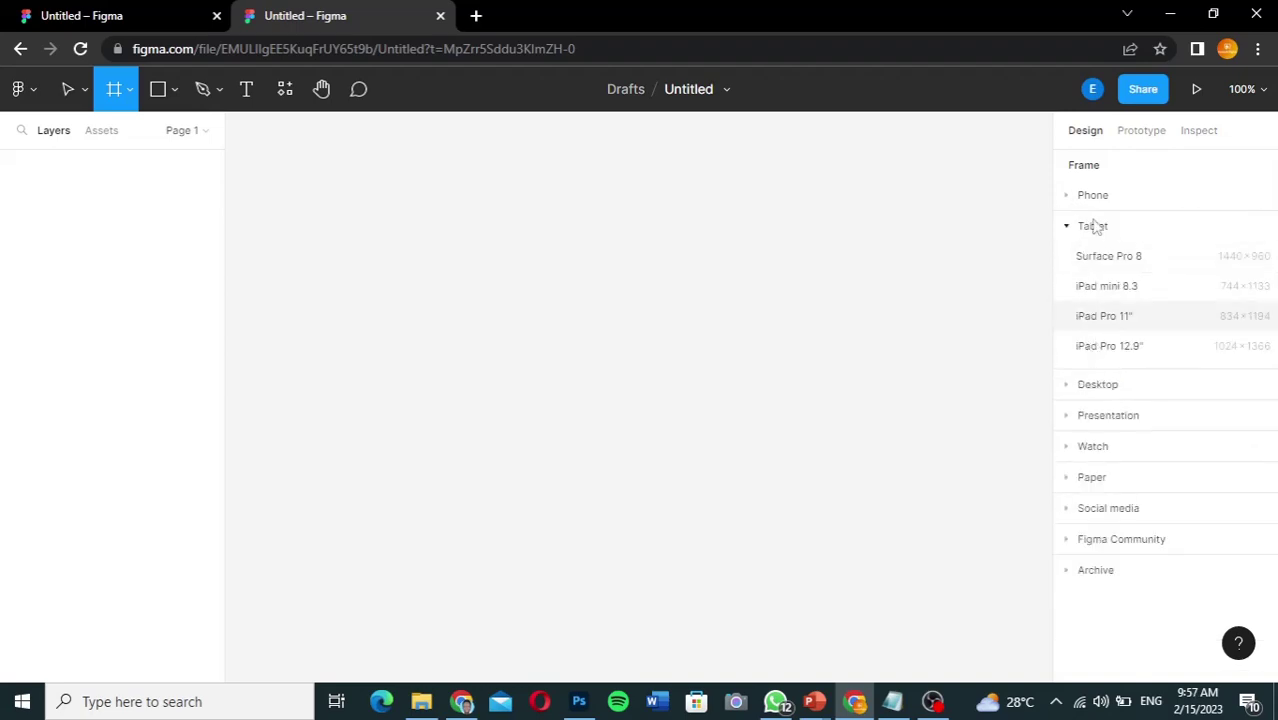
click(1068, 228)
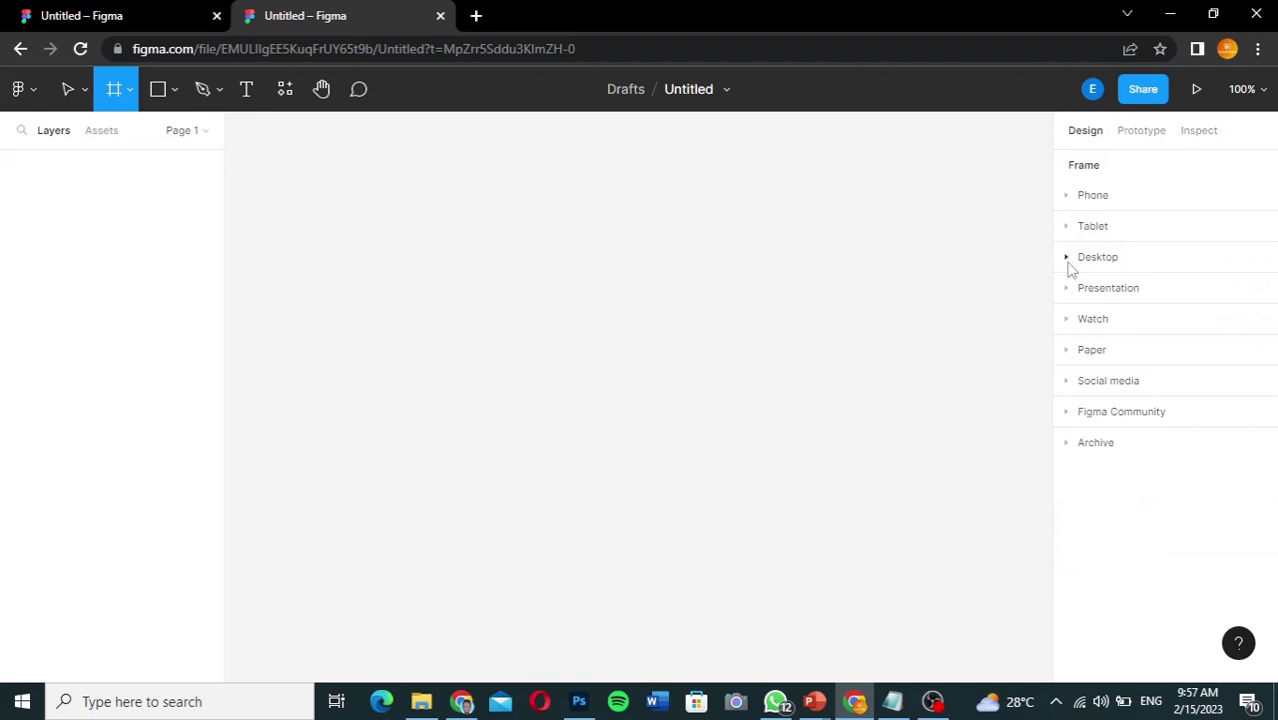
click(1068, 259)
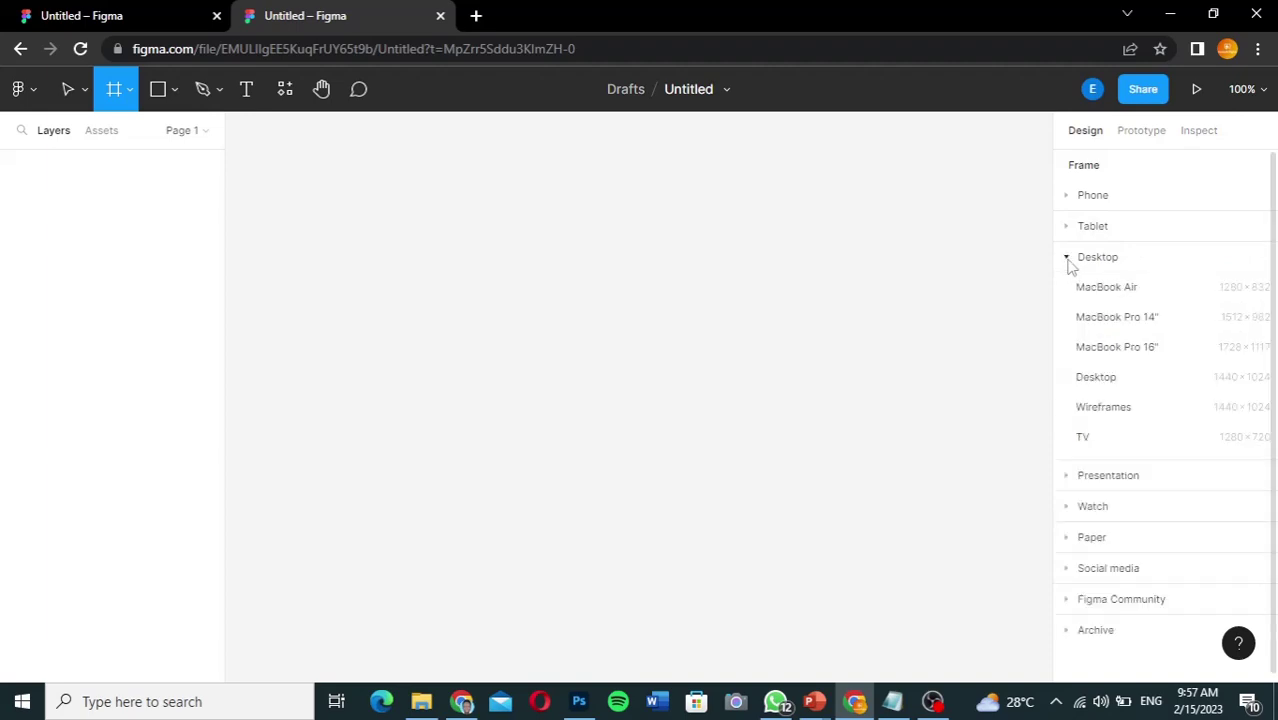
click(1068, 260)
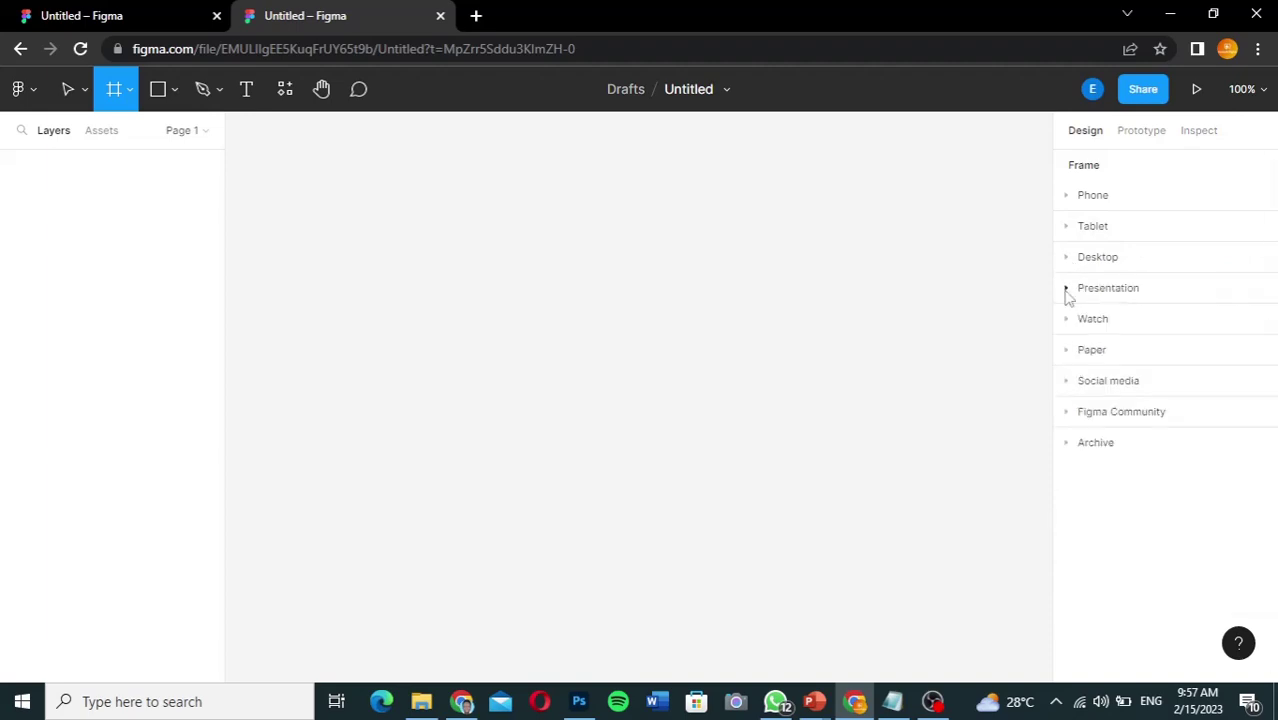
click(1068, 292)
click(1068, 292)
click(1068, 322)
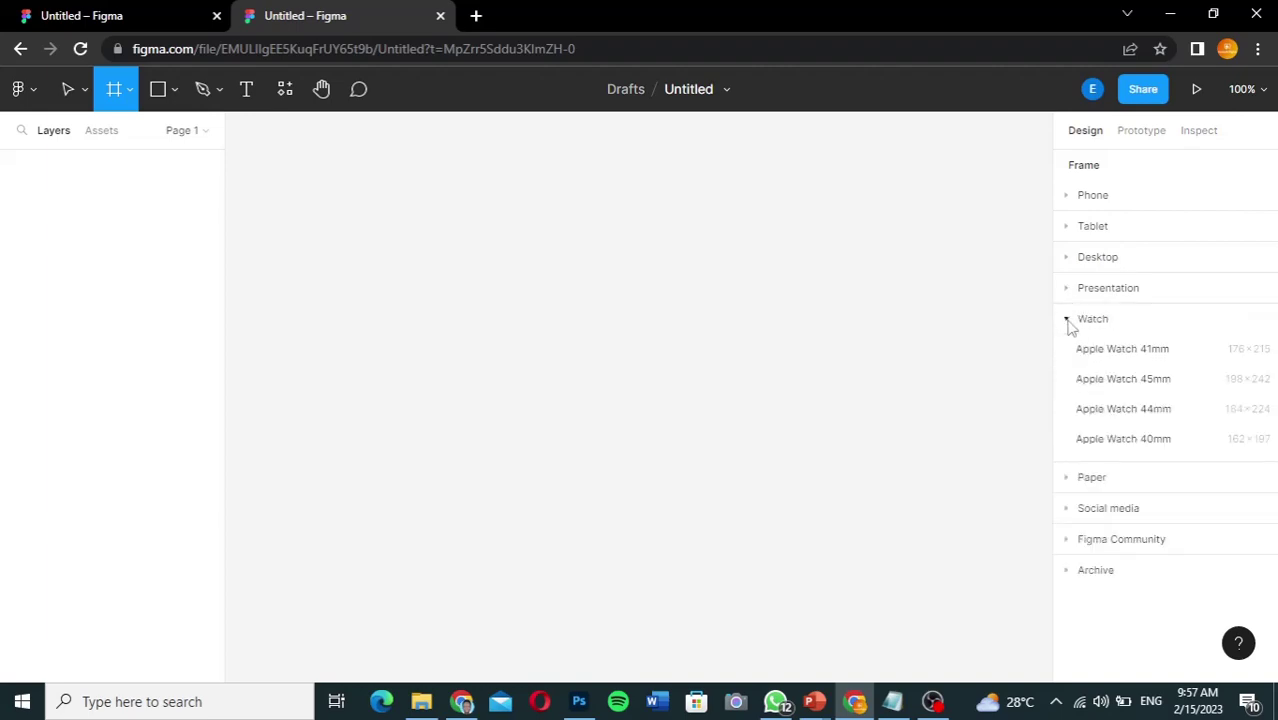
click(1069, 324)
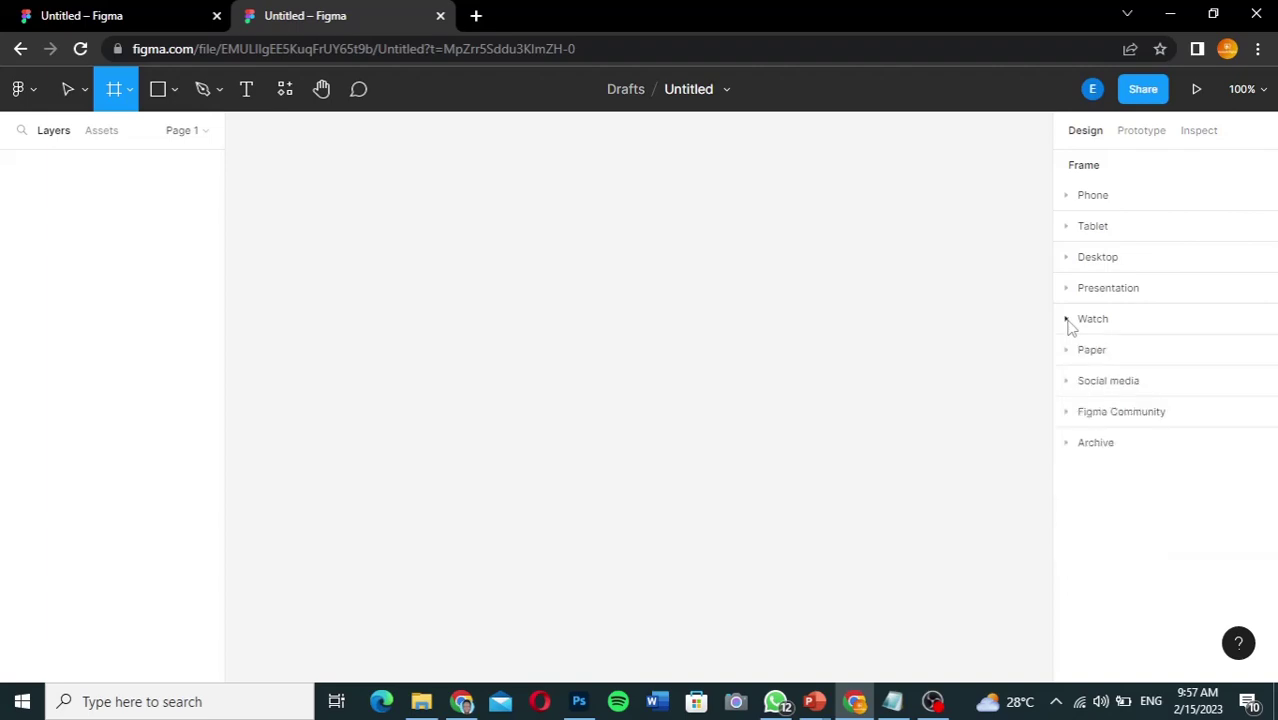
click(1068, 352)
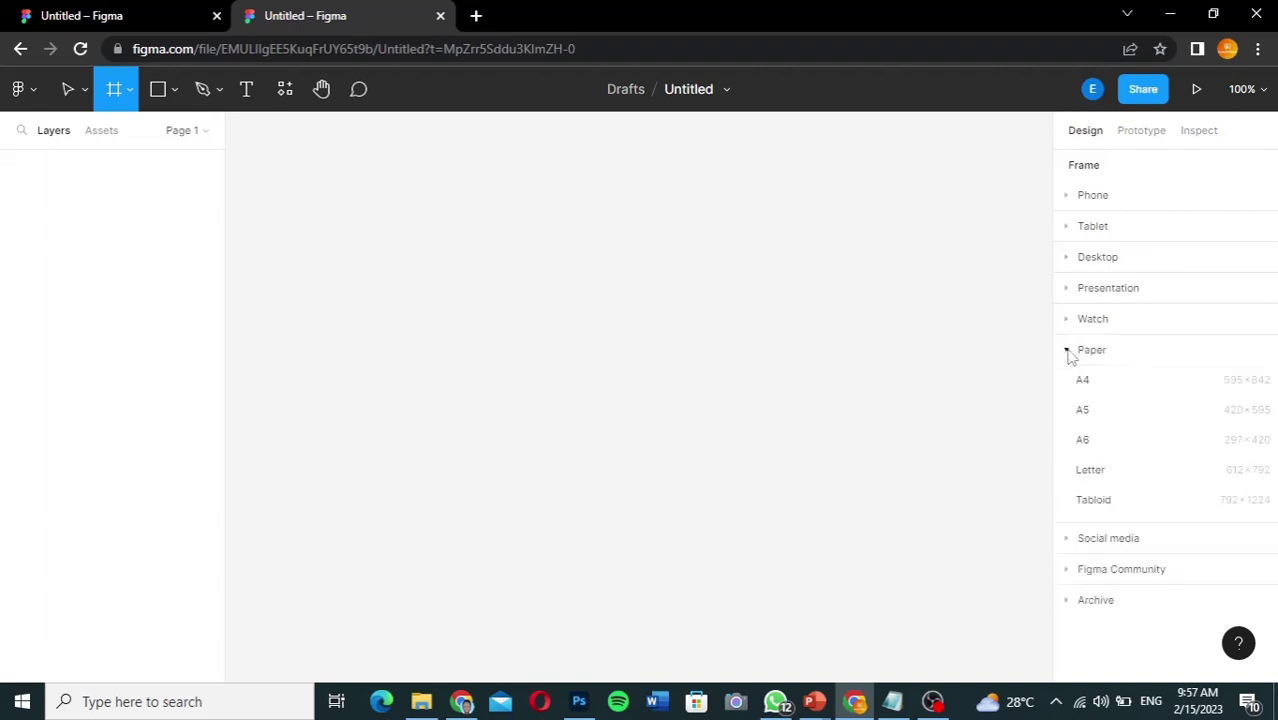
click(1068, 353)
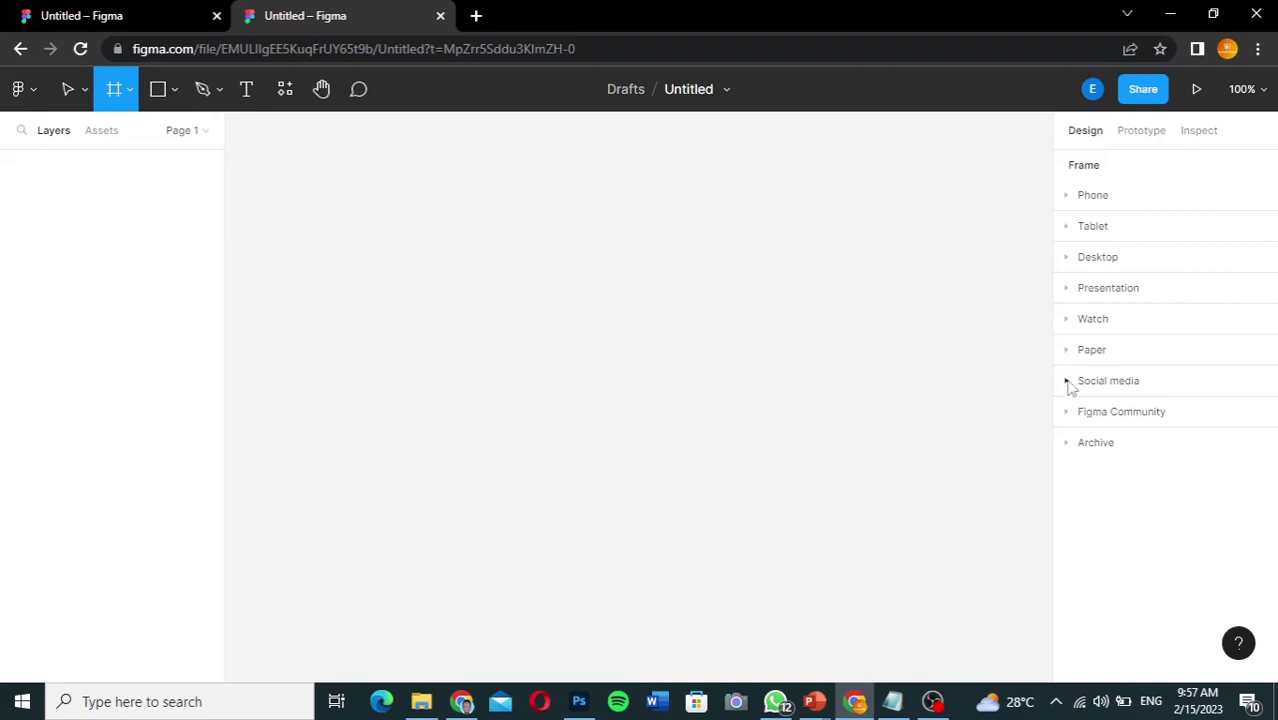
click(1068, 384)
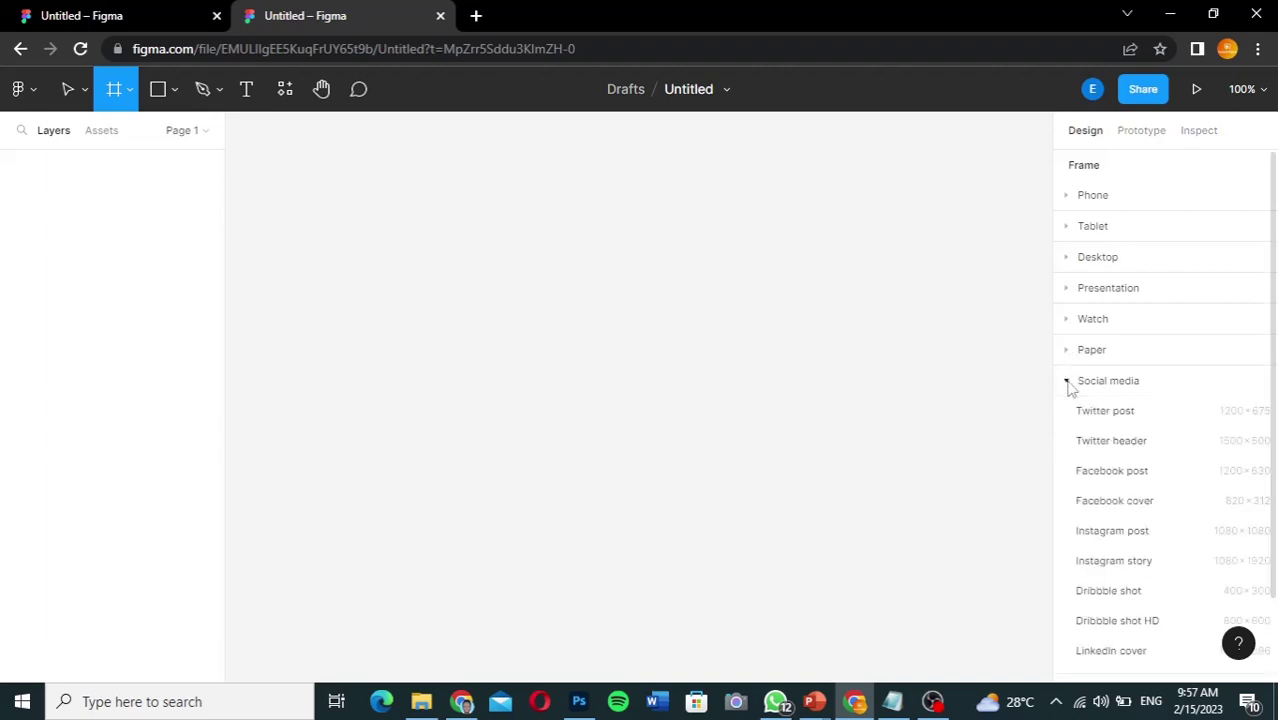
click(1068, 384)
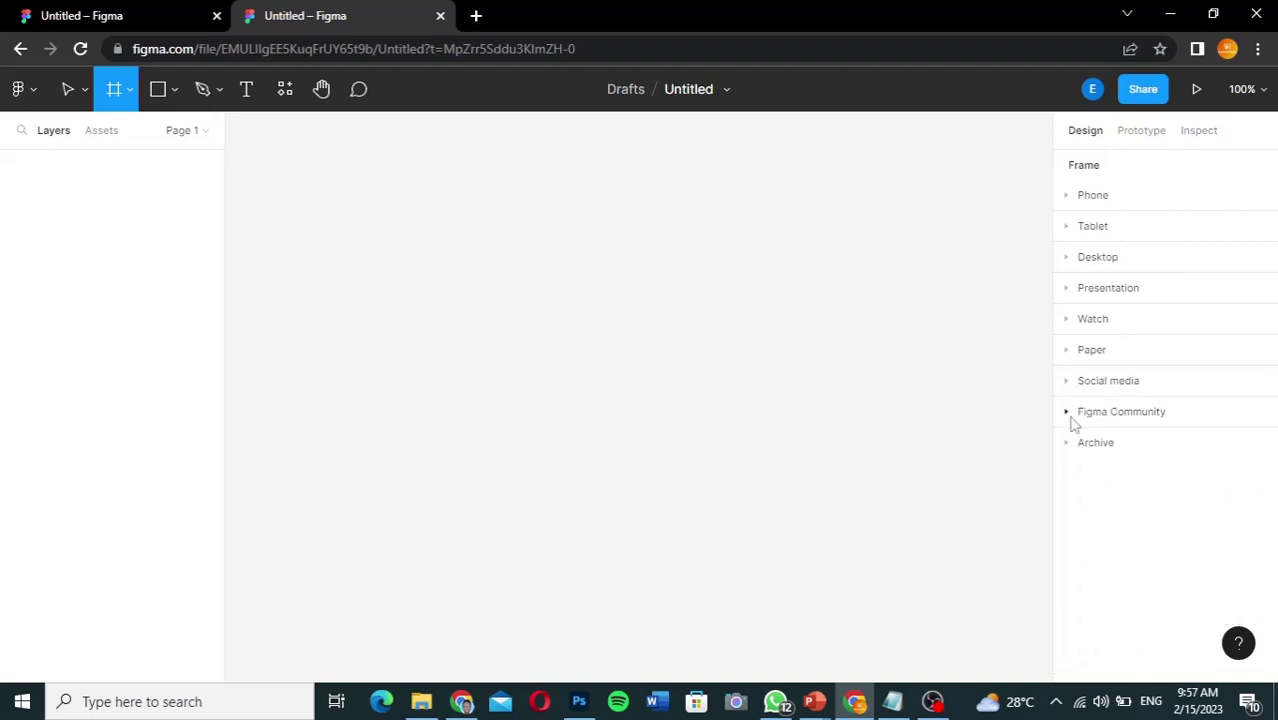
click(1068, 414)
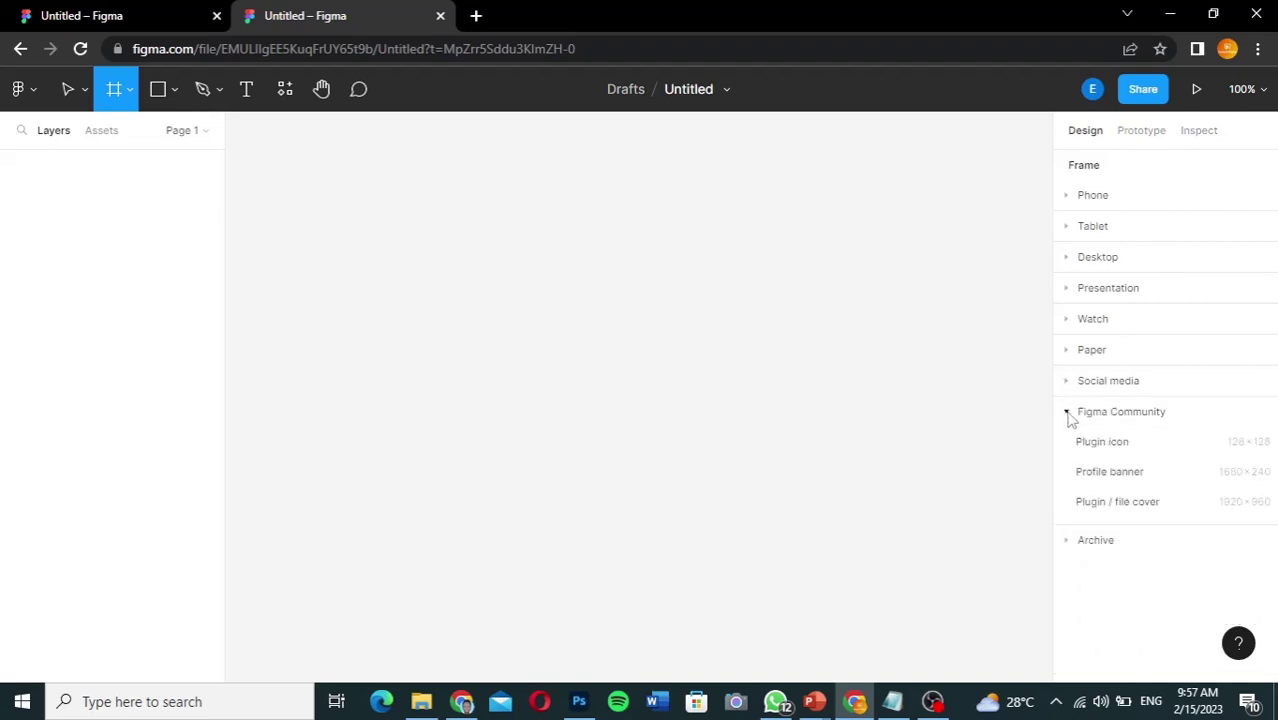
click(1068, 414)
click(1068, 446)
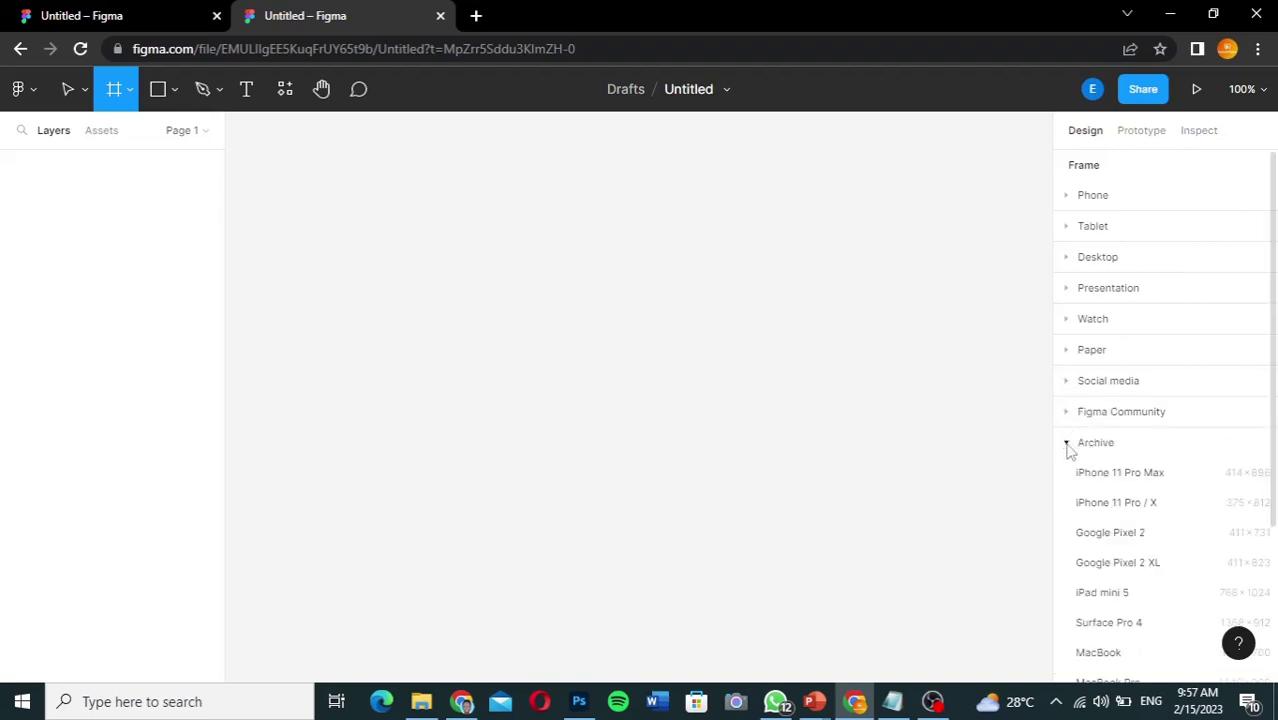
click(1069, 446)
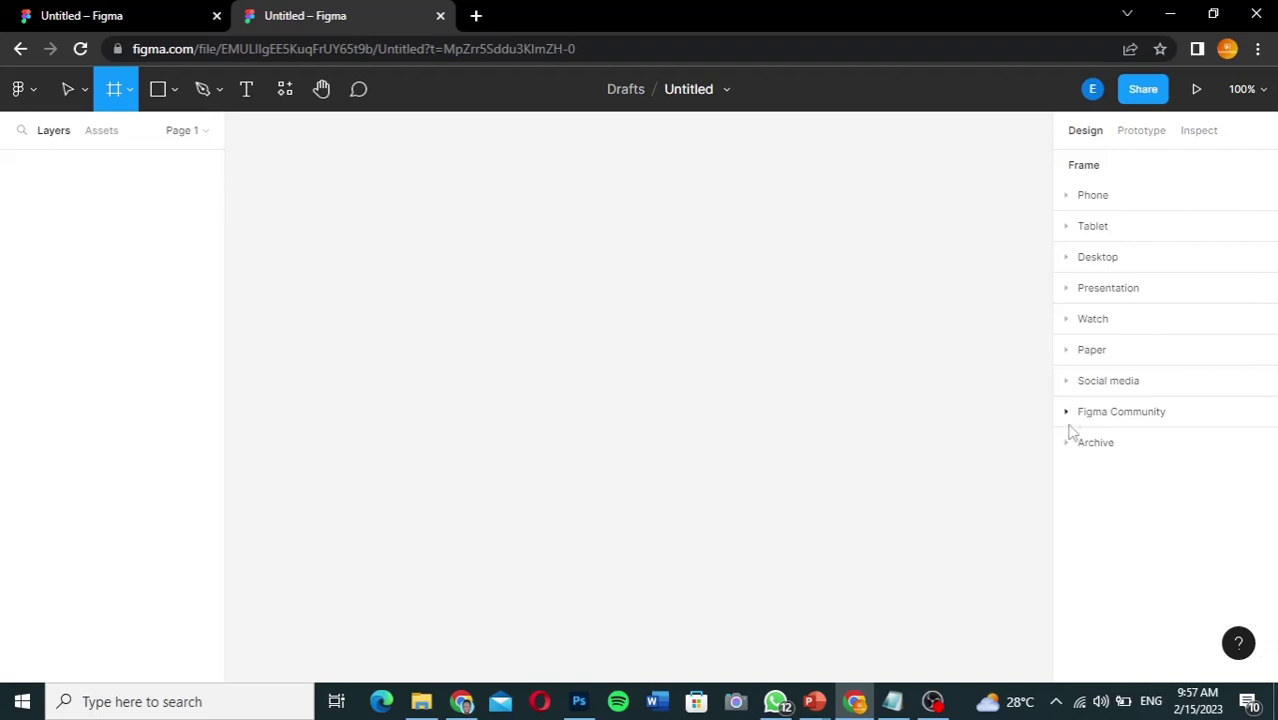
click(1067, 260)
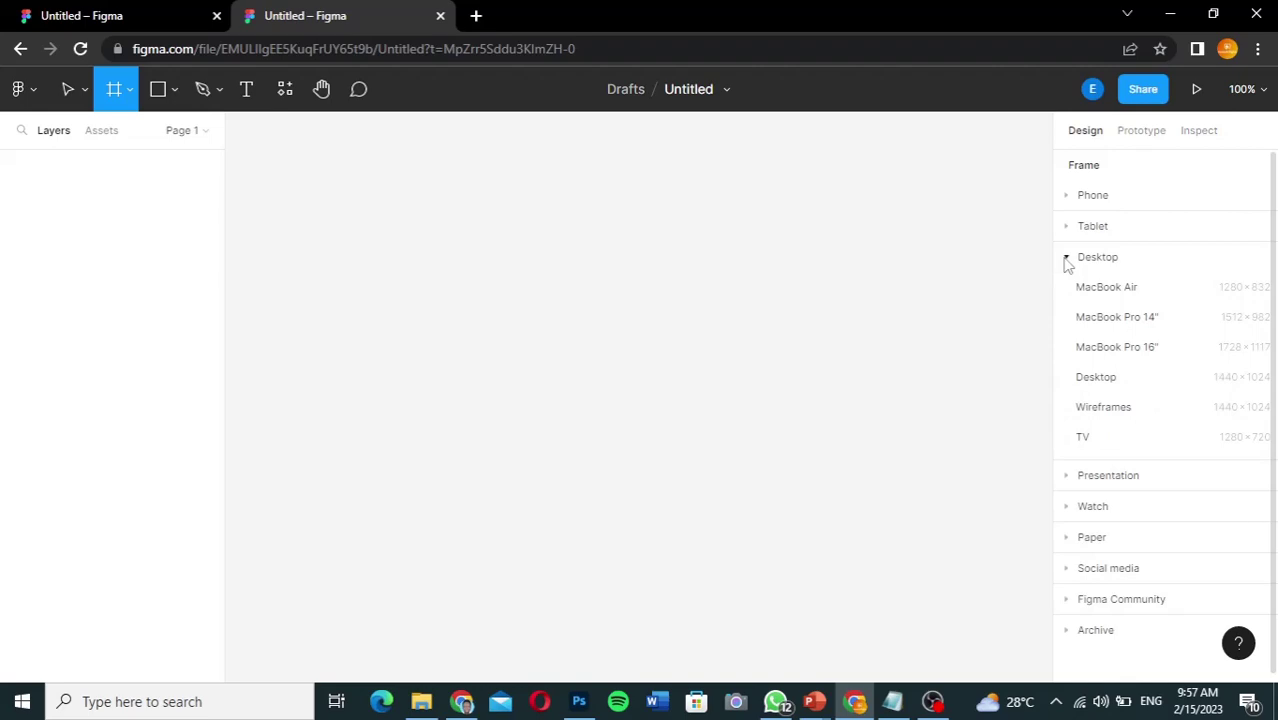
click(123, 16)
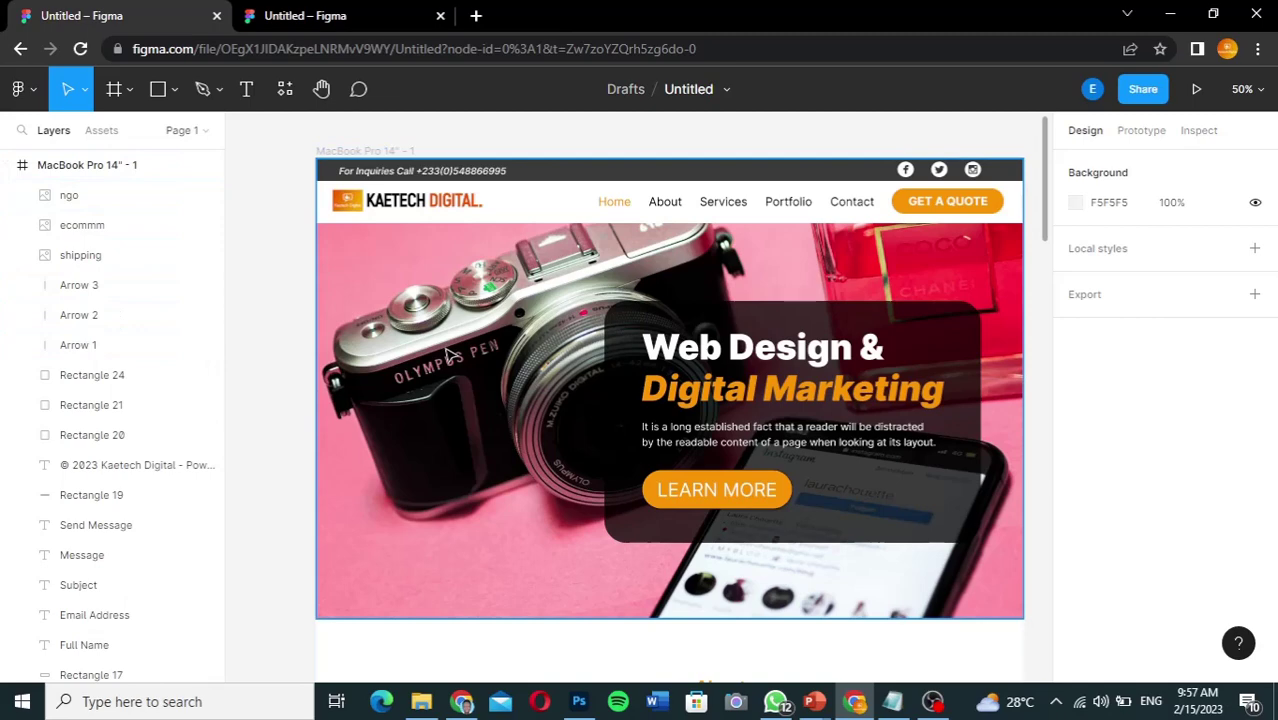
click(362, 16)
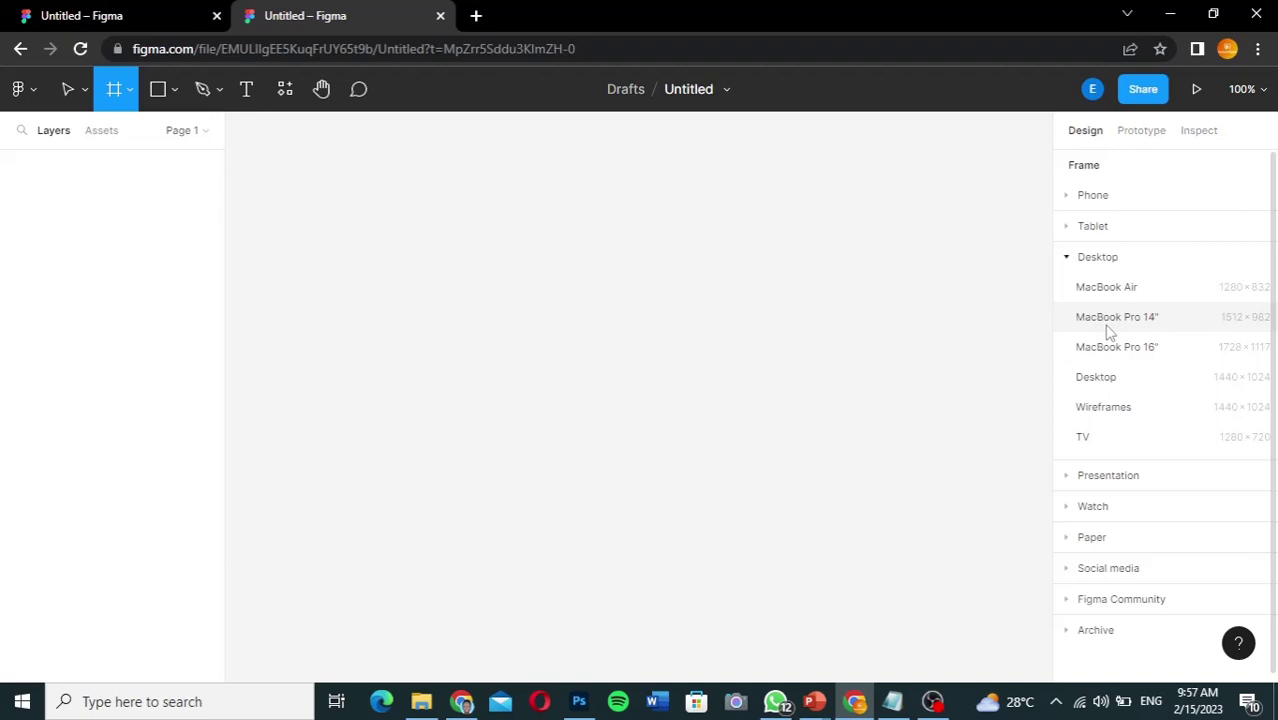
Step: Pick the Desktop MacBook Pro 14" preset to create a 1512 × 982 frame
click(1108, 328)
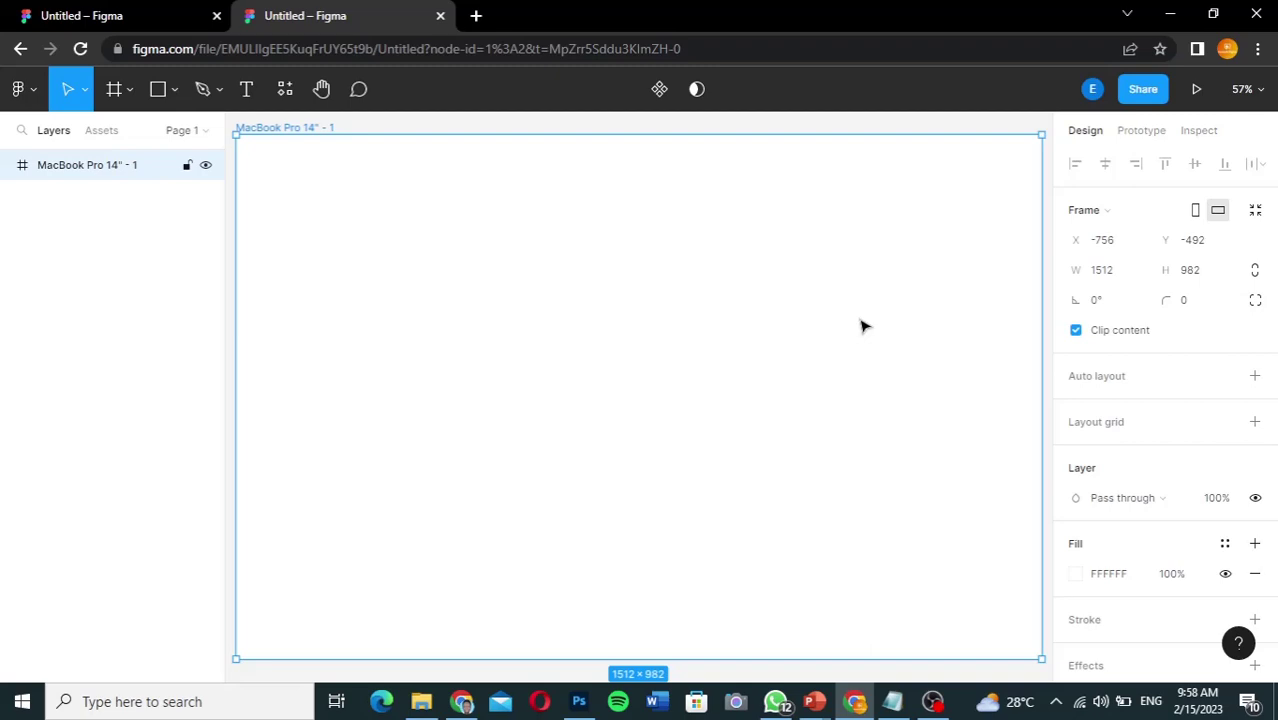
Step: Scroll through the Kaetech reference design's sections in the first tab, ending at the hero
click(112, 17)
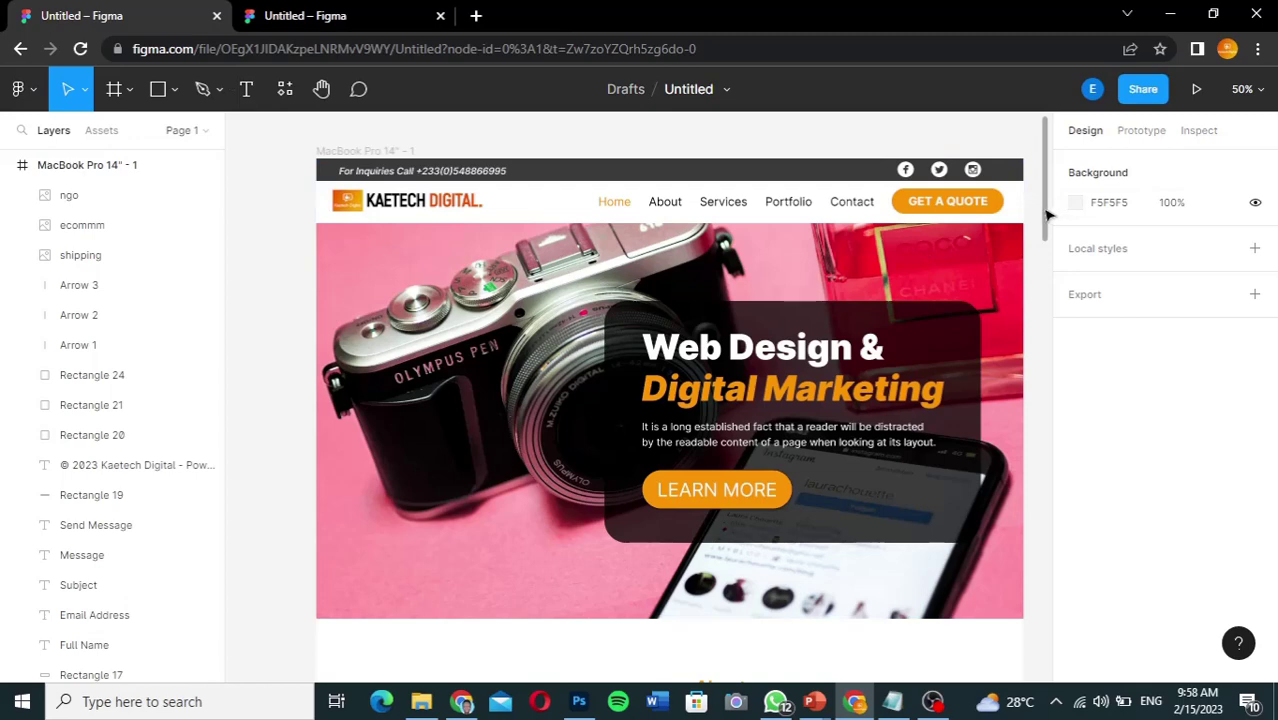
drag(1048, 215, 1030, 626)
scroll(1030, 628, down, 3)
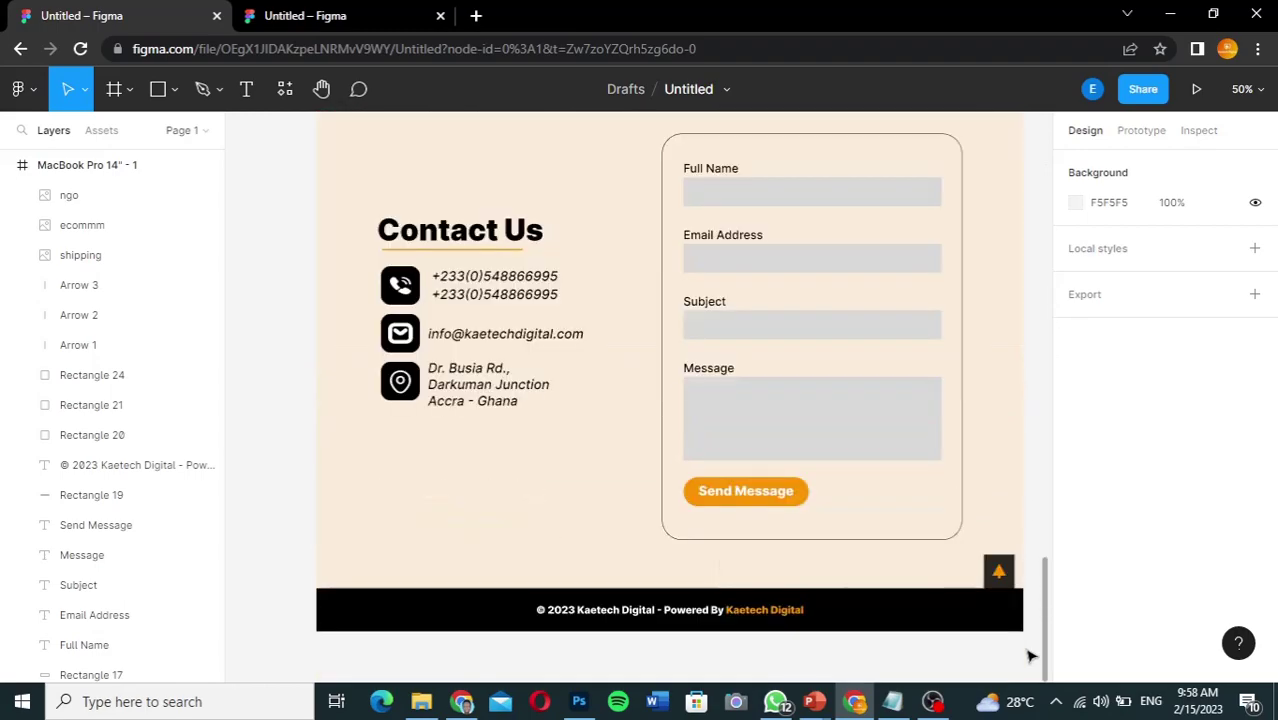
drag(1030, 656, 1024, 187)
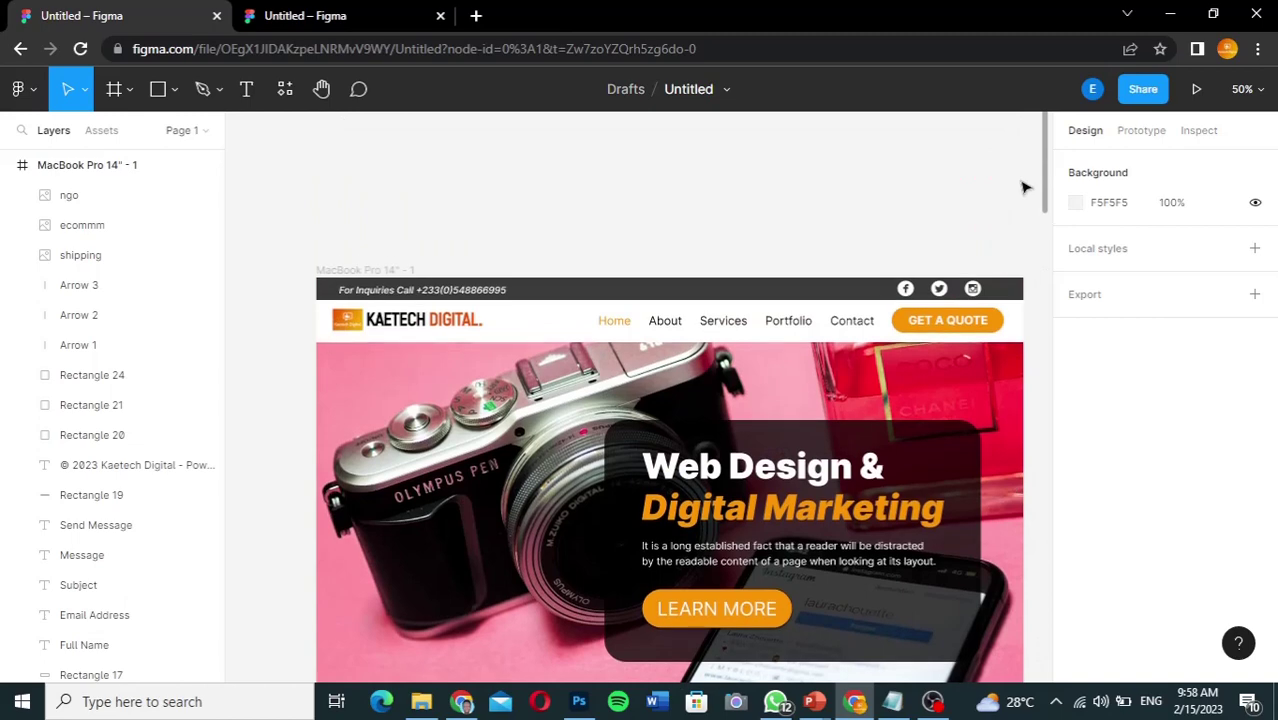
Step: Read the reference frame's 1512 × 5000 size, then return to the blank-frame file
click(83, 167)
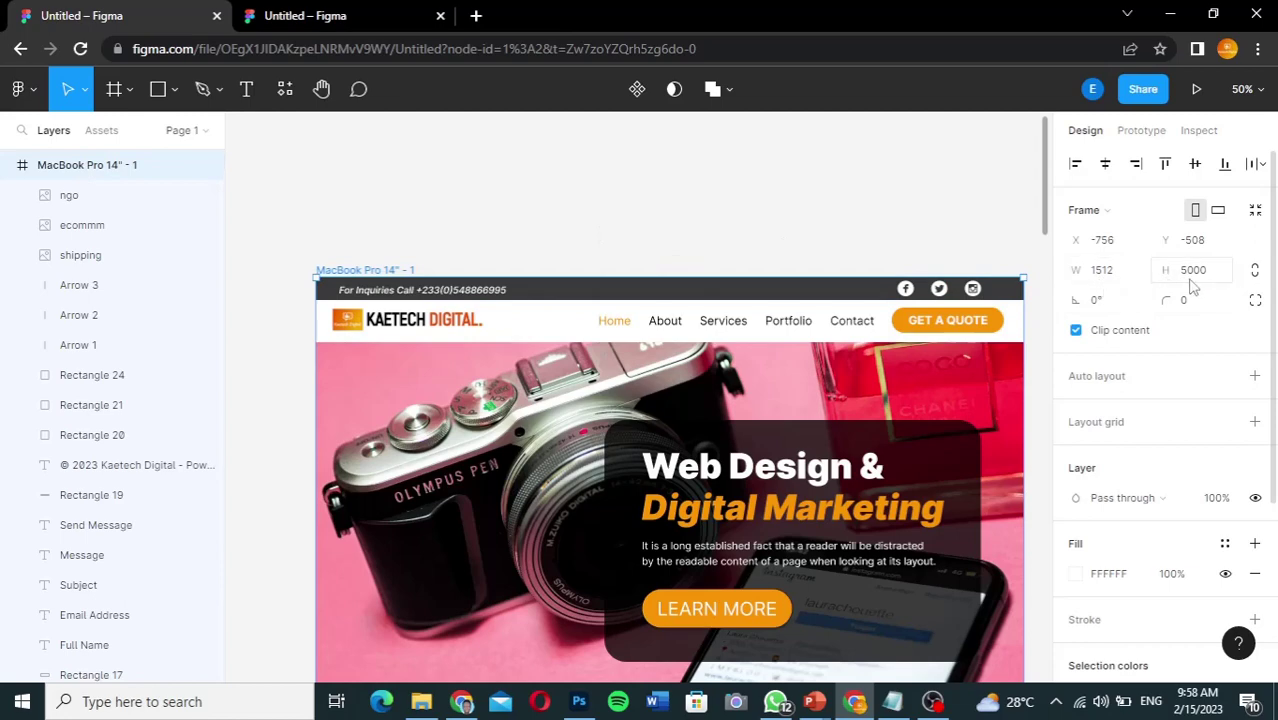
click(342, 27)
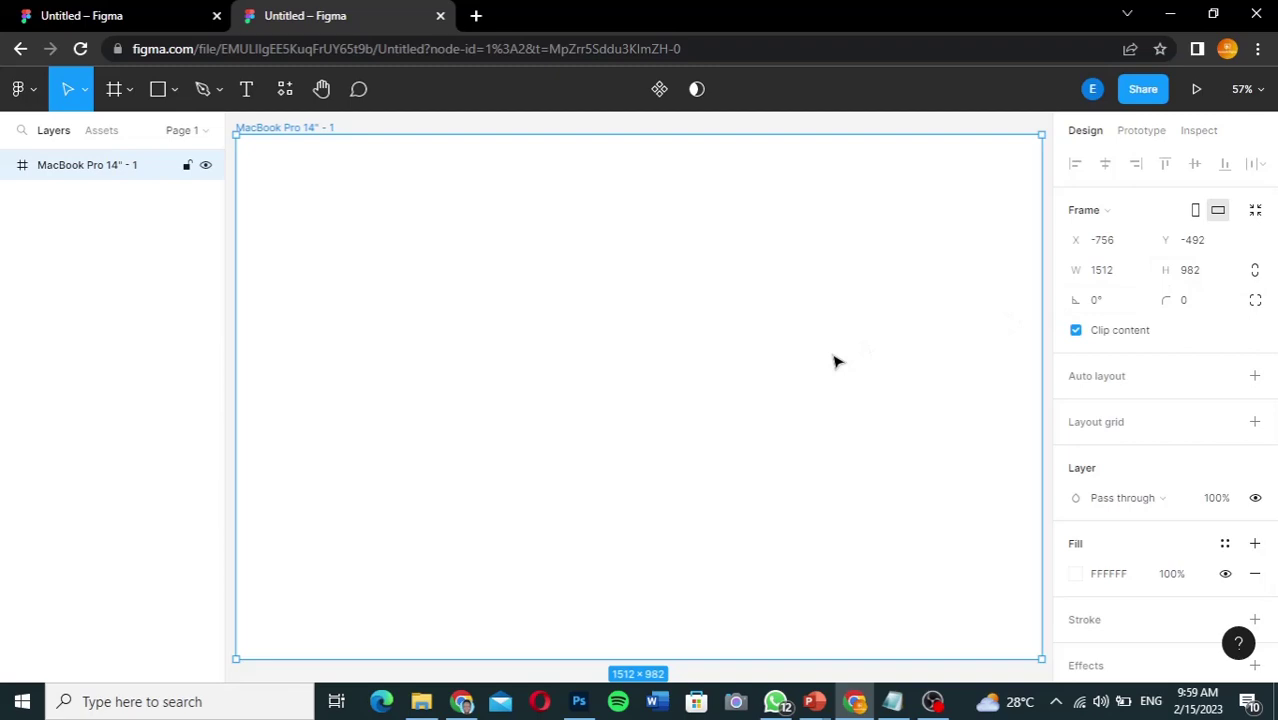
click(142, 14)
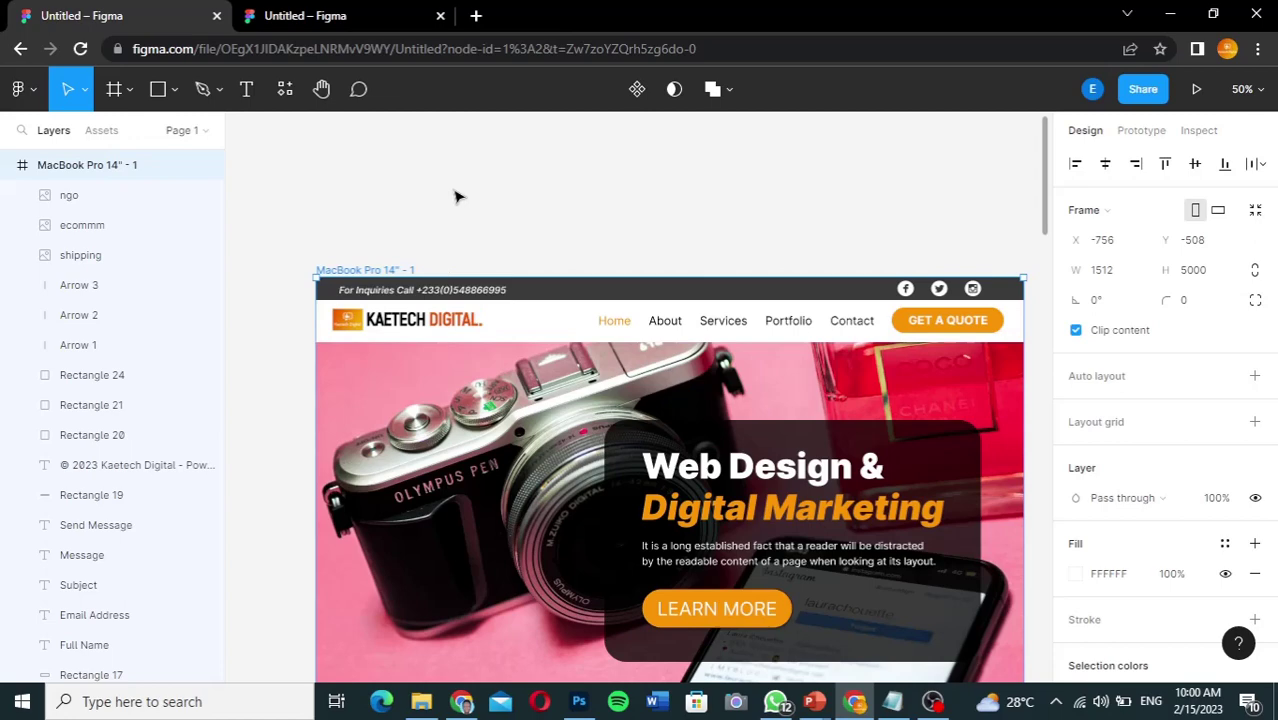
click(320, 18)
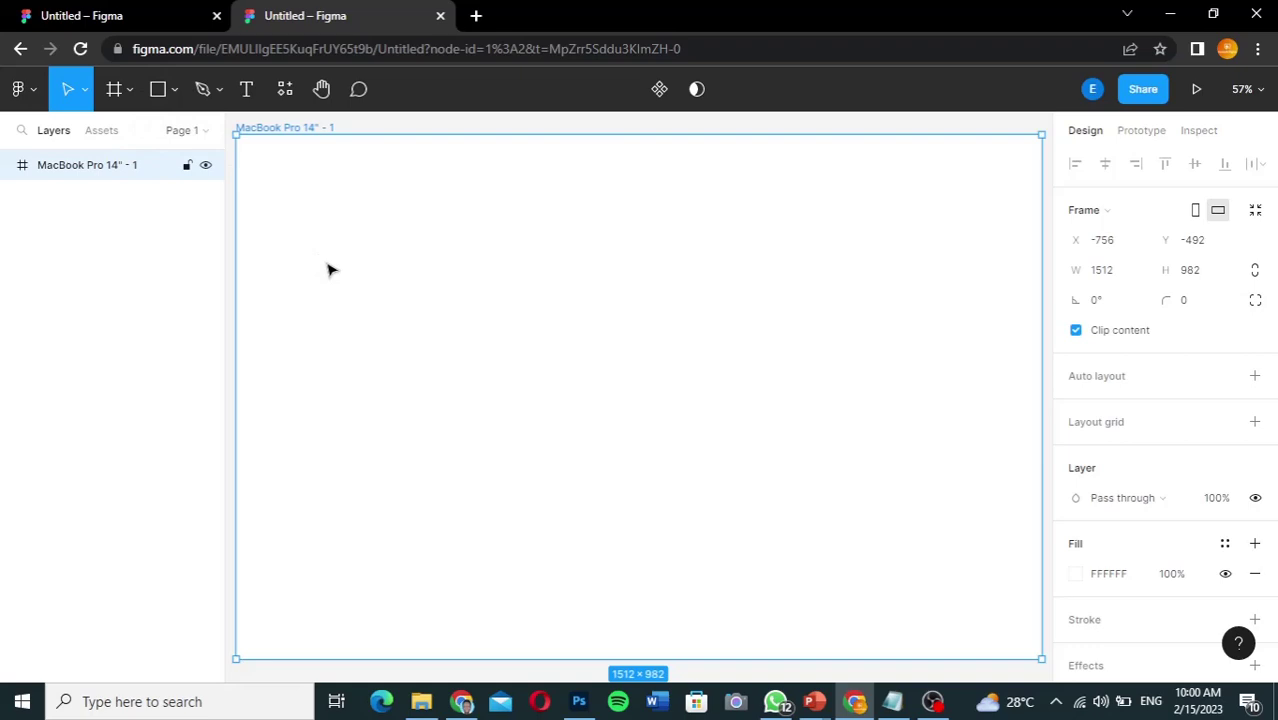
Step: Review the Kaetech reference design, then return to the blank frame with the Rectangle tool
click(134, 17)
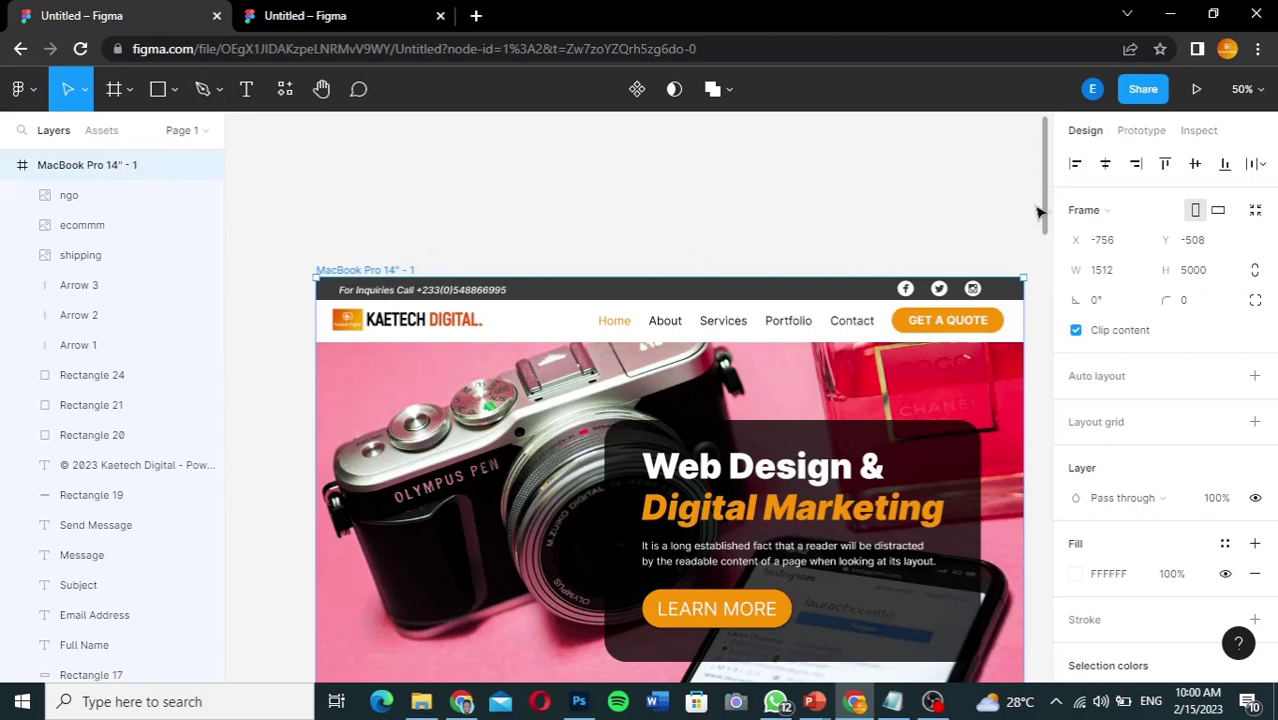
drag(1046, 208, 1048, 232)
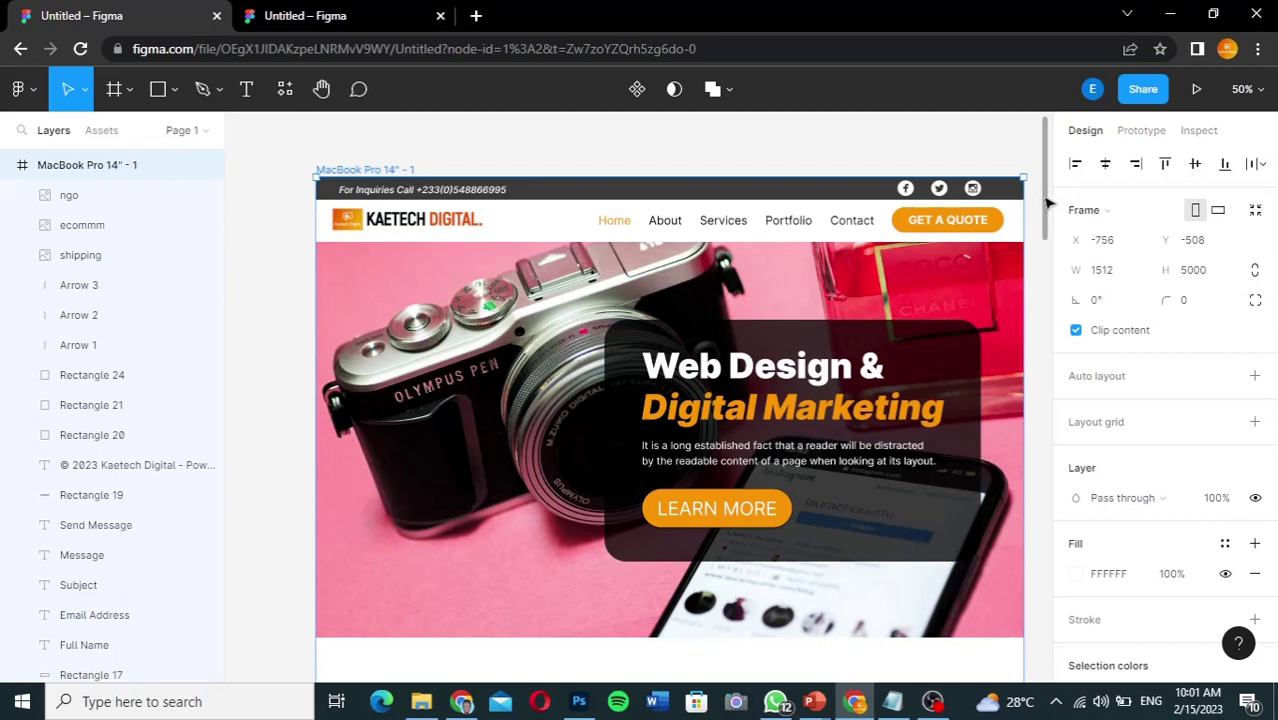
drag(1047, 205, 1033, 200)
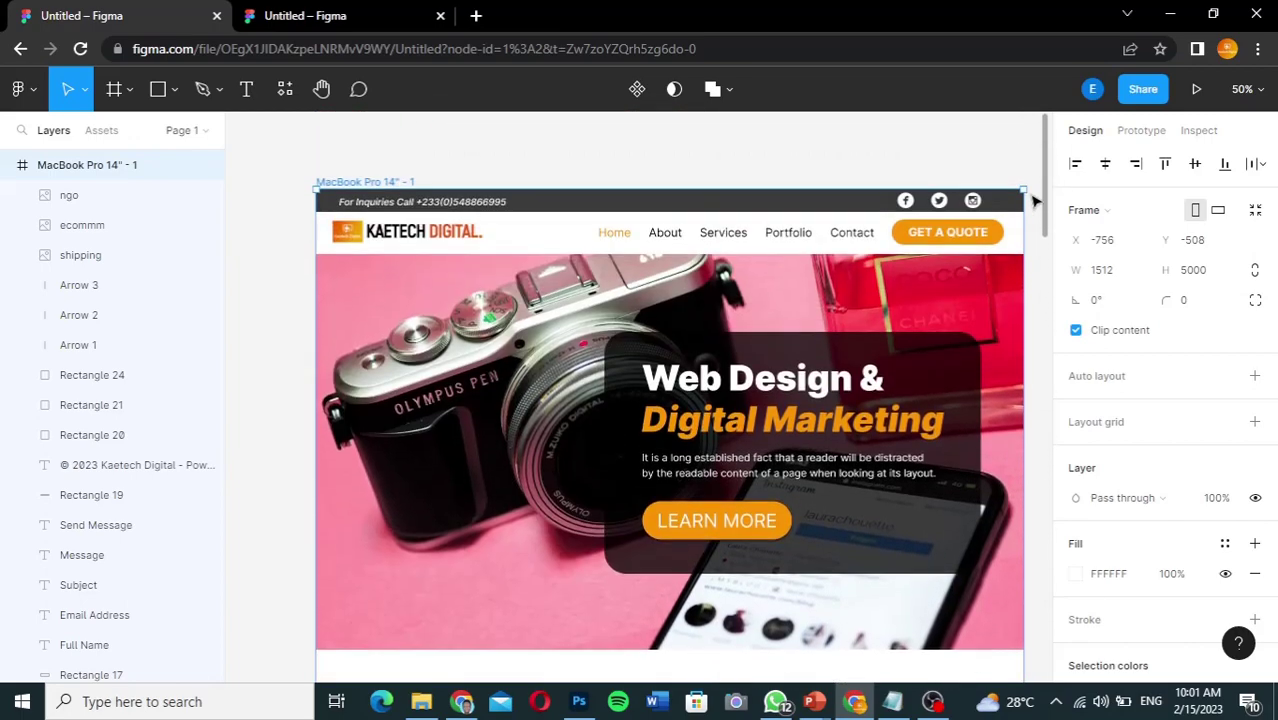
click(352, 10)
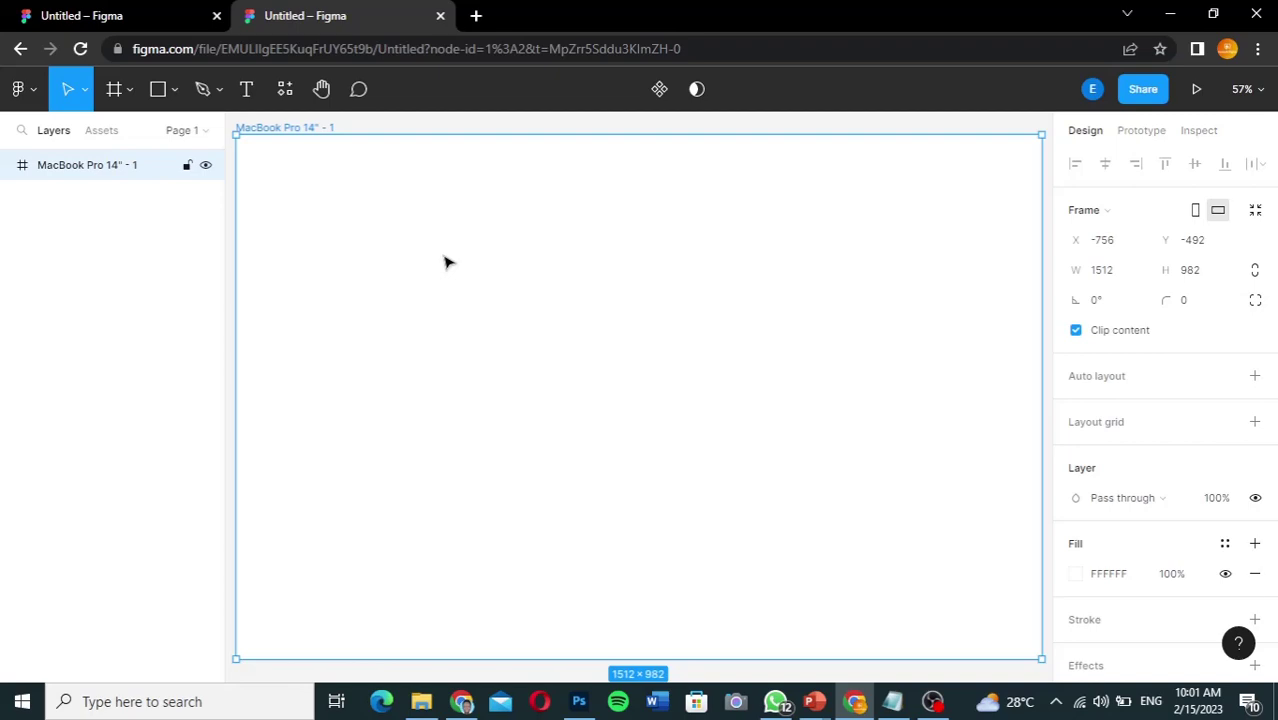
click(155, 95)
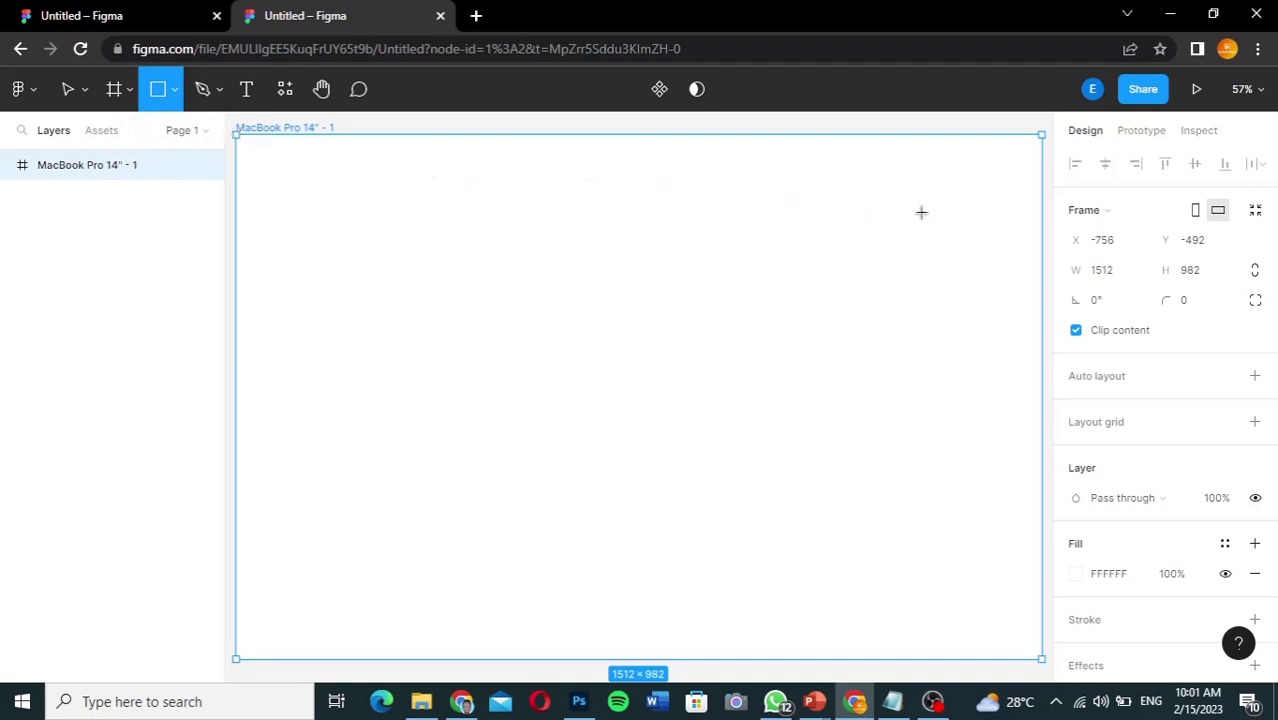
Step: Draw a 1512 × 136 rectangle across the frame's top, briefly checking the reference
drag(920, 212, 763, 211)
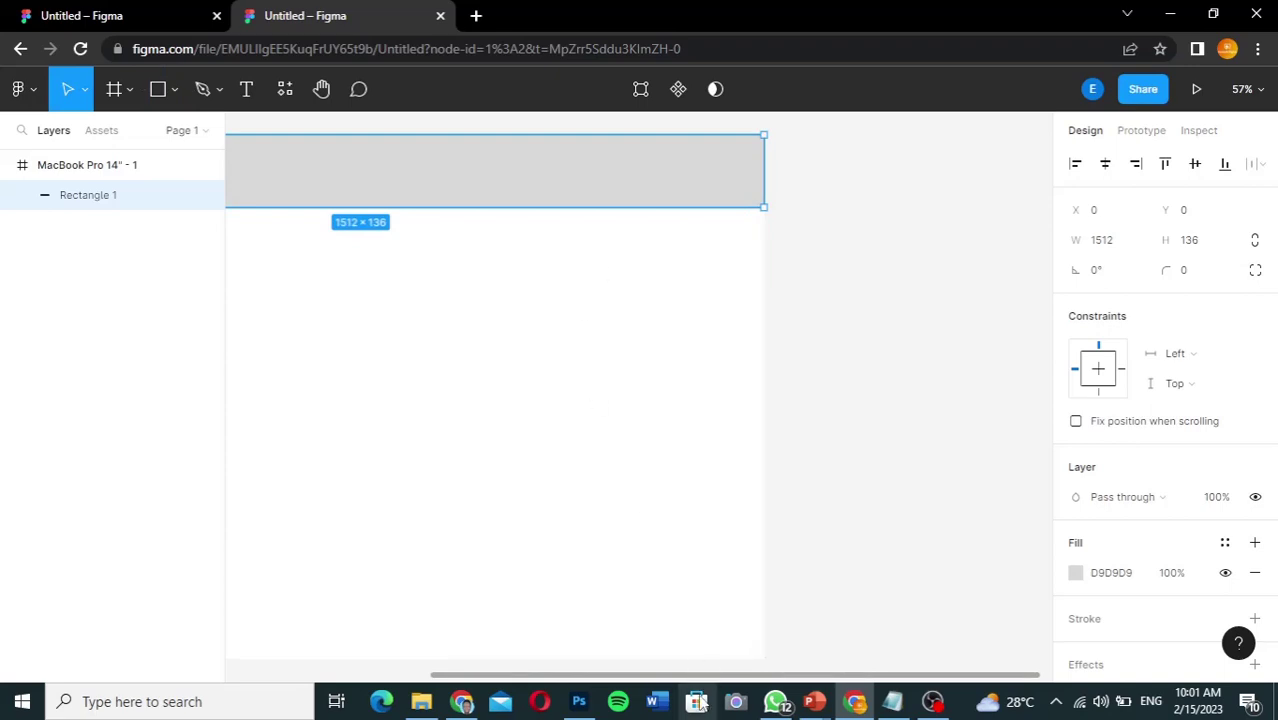
drag(660, 678, 510, 650)
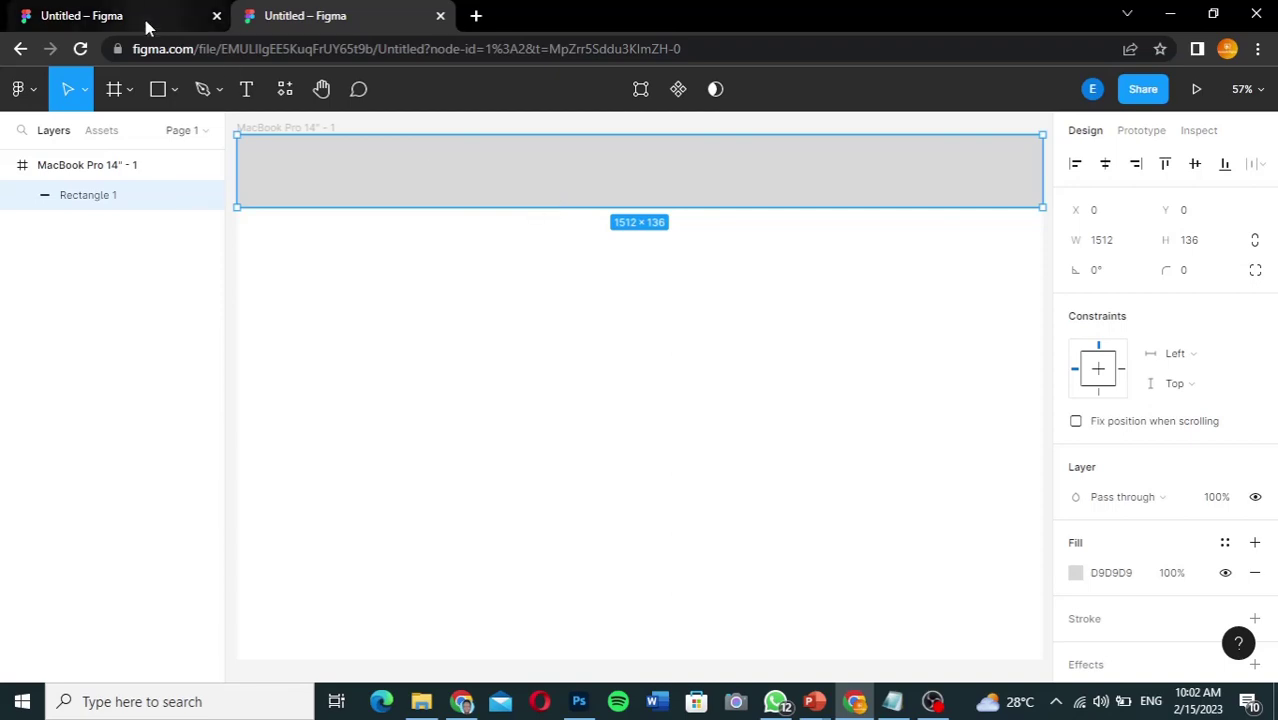
click(170, 18)
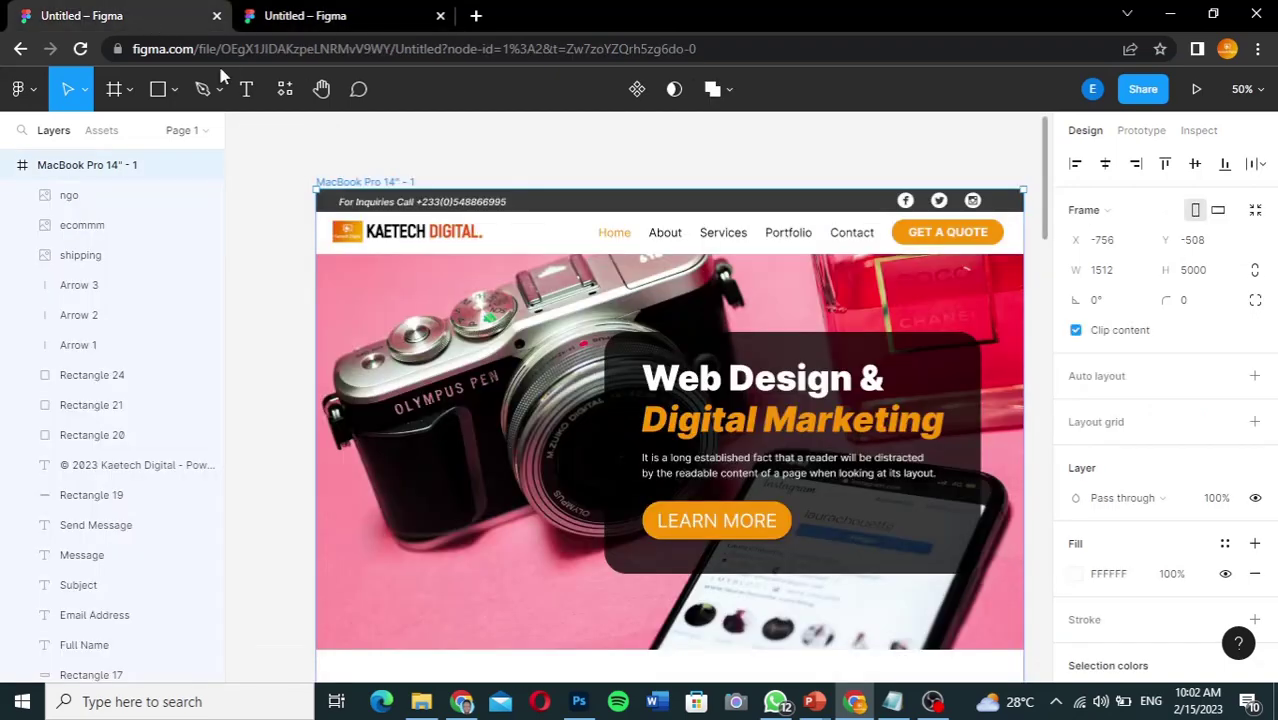
click(352, 20)
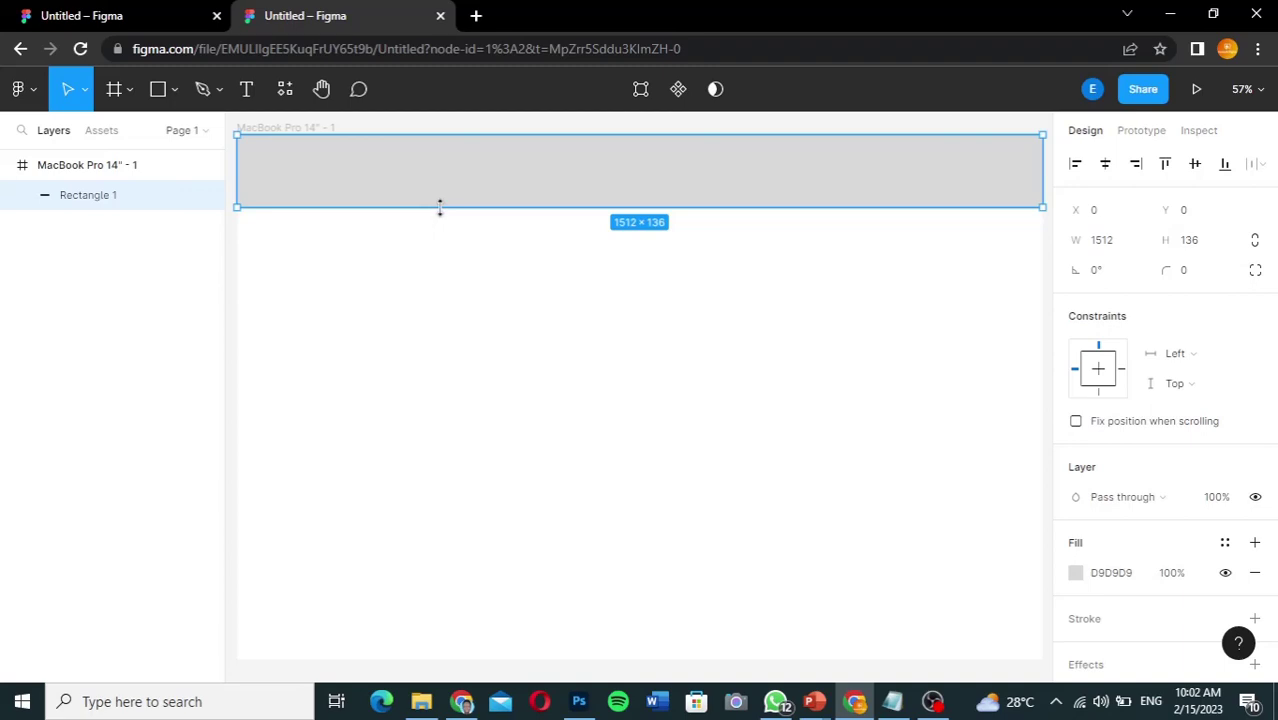
Step: Resize the top rectangle to 1512 × 44 by dragging its bottom edge up
drag(440, 207, 440, 158)
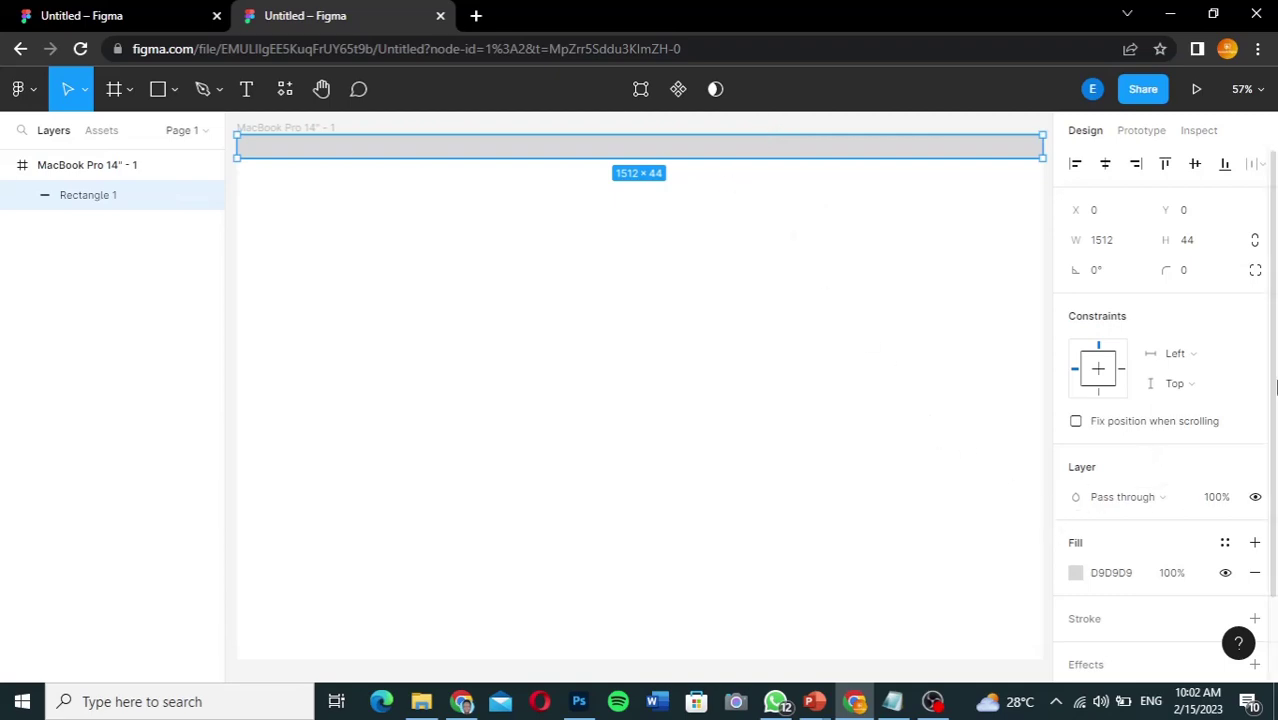
scroll(1274, 388, down, 2)
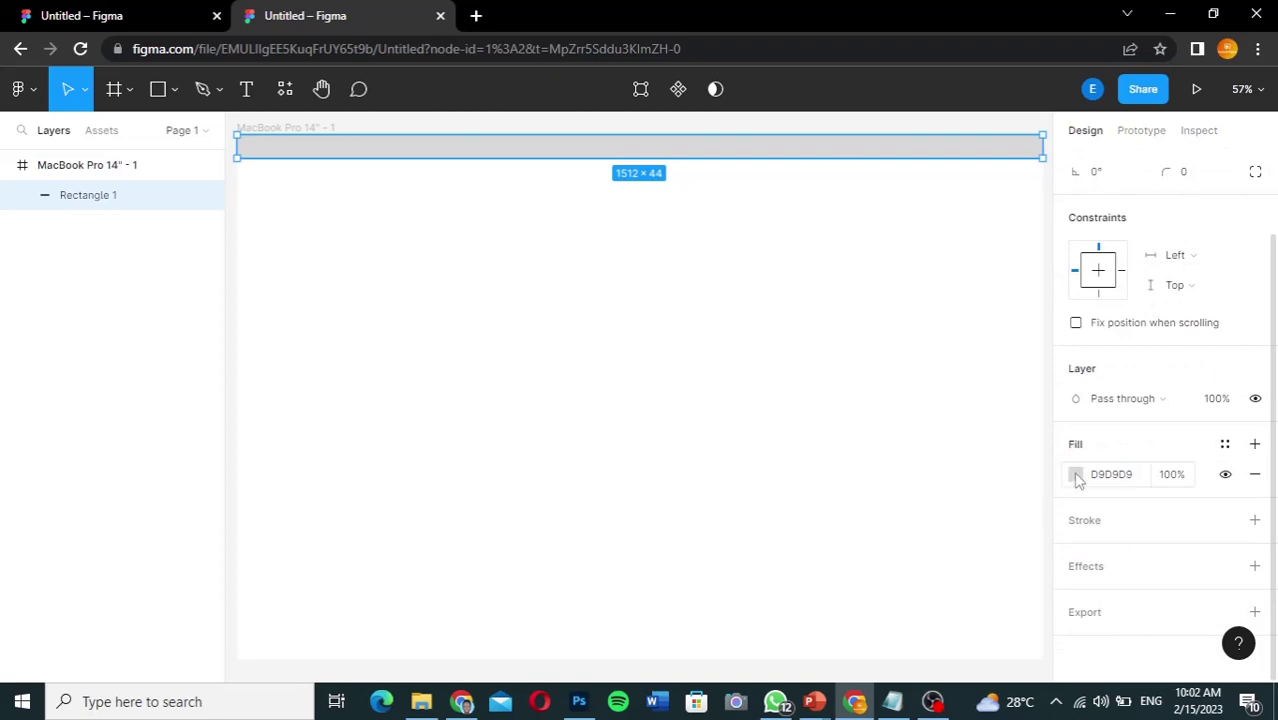
Step: Darken Rectangle 1's fill to near-black 1A1A1A, then go back to the Kaetech reference tab
click(1075, 475)
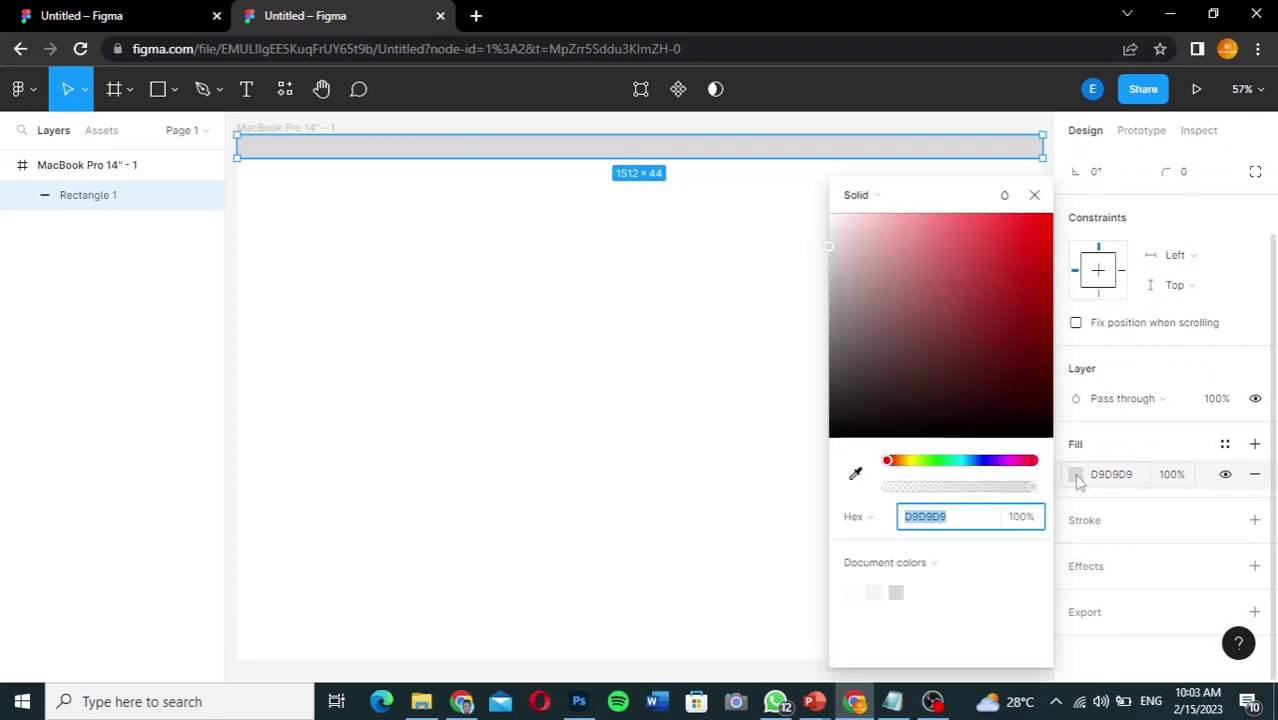
click(832, 406)
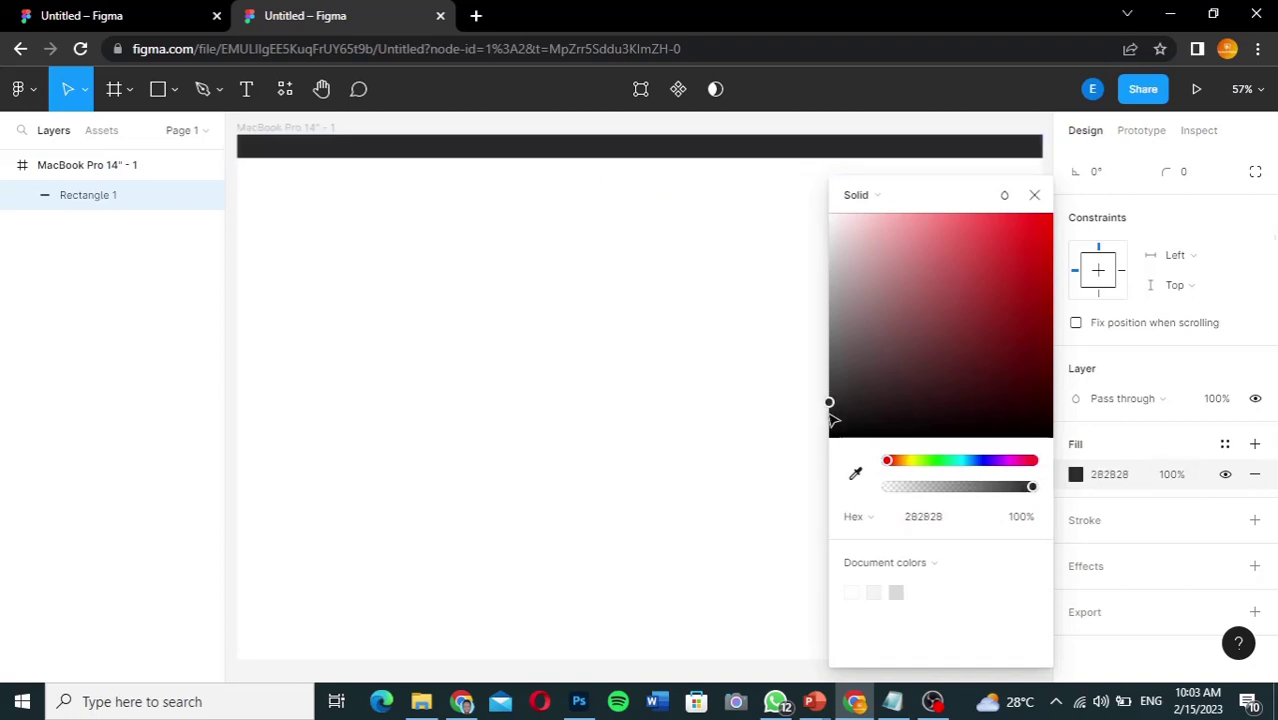
click(830, 411)
drag(831, 427, 831, 429)
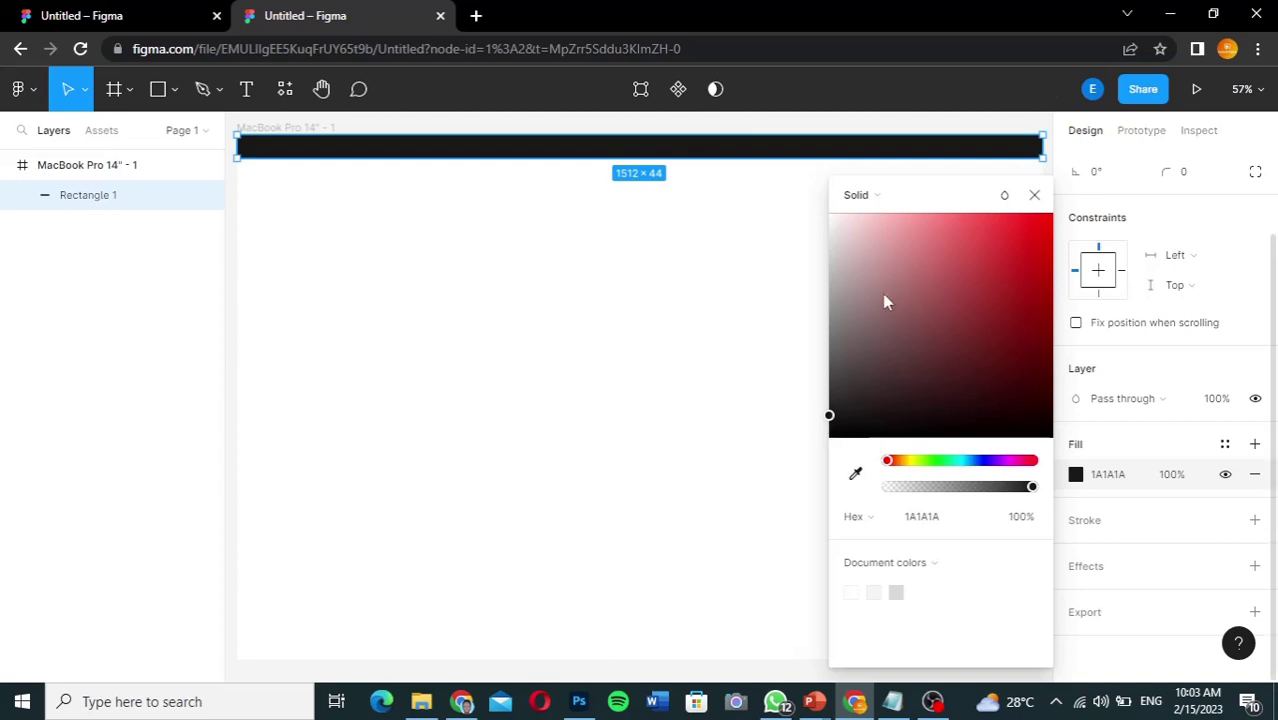
click(1034, 197)
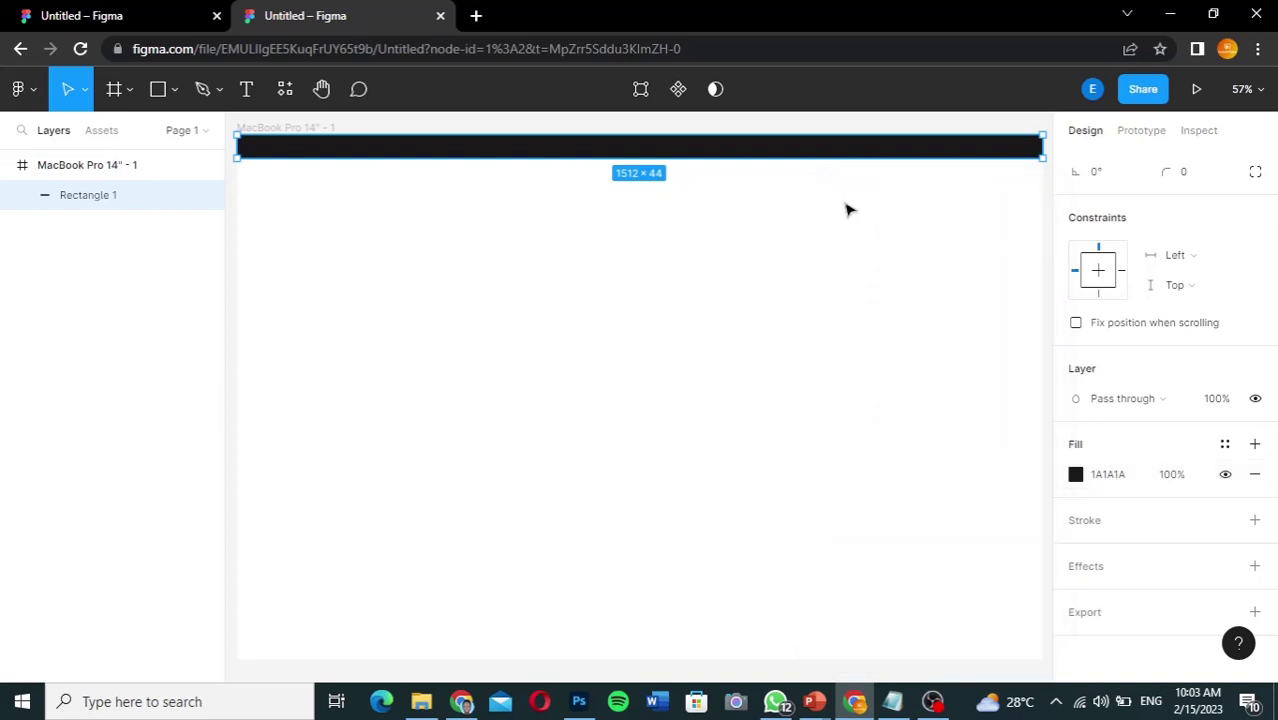
click(105, 22)
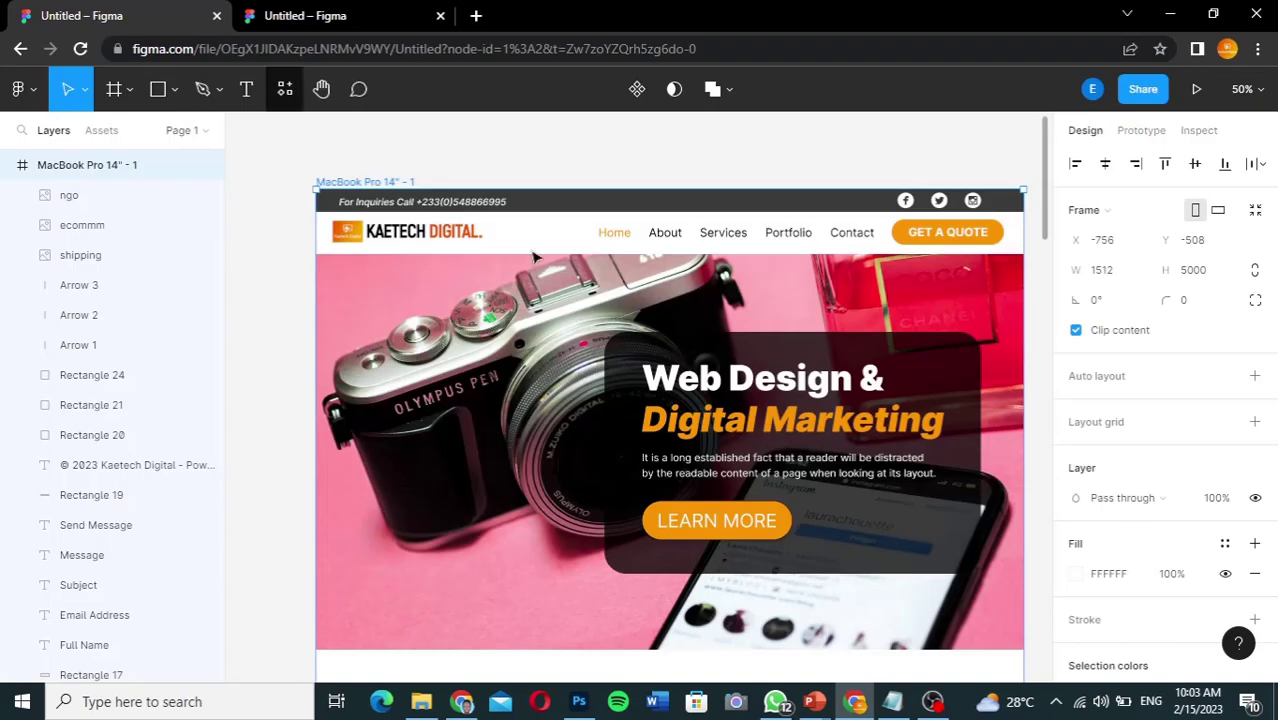
Step: Copy the reference top bar's 3A3A3A hex into Rectangle 1's fill and compare both tabs
click(750, 207)
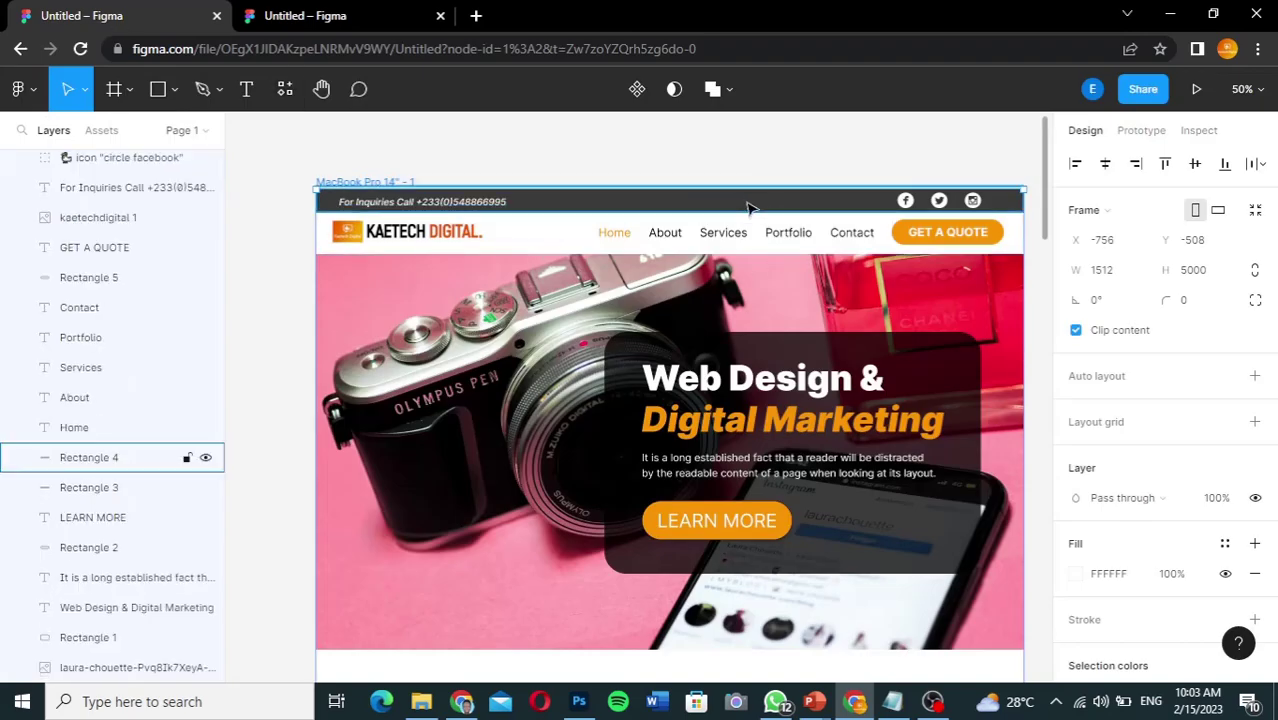
click(1118, 574)
key(ctrl+c)
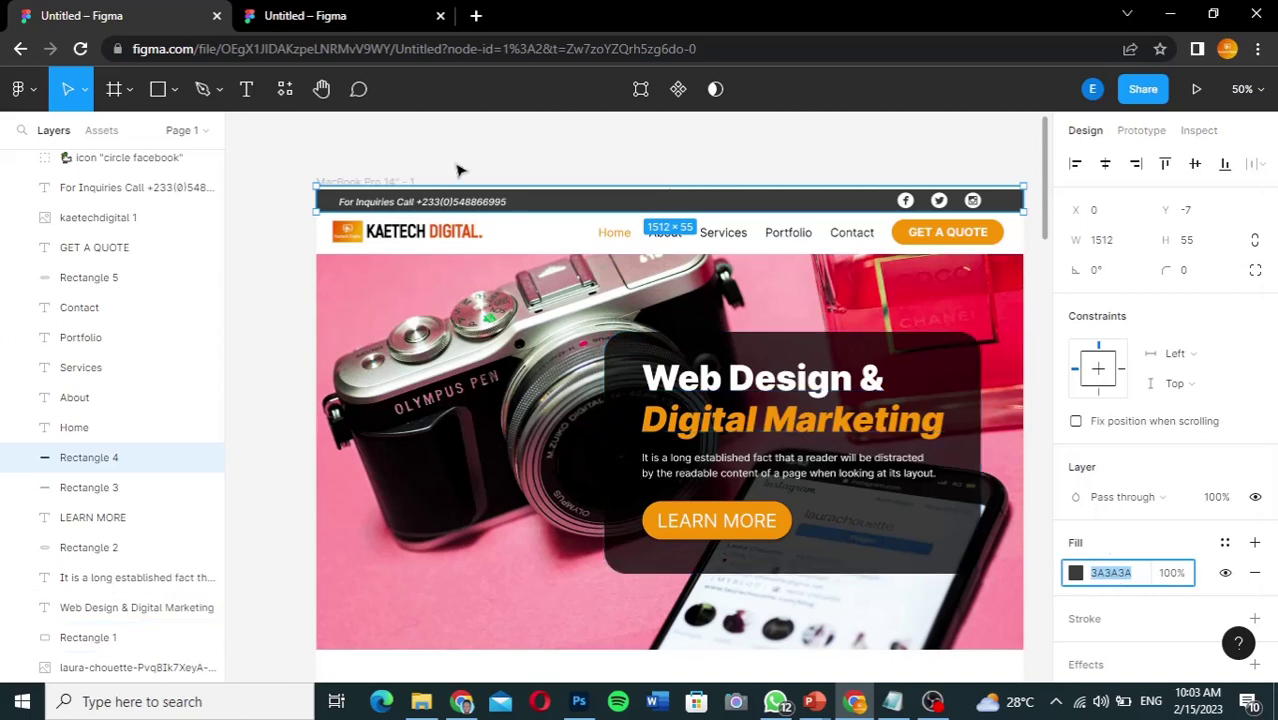
click(322, 25)
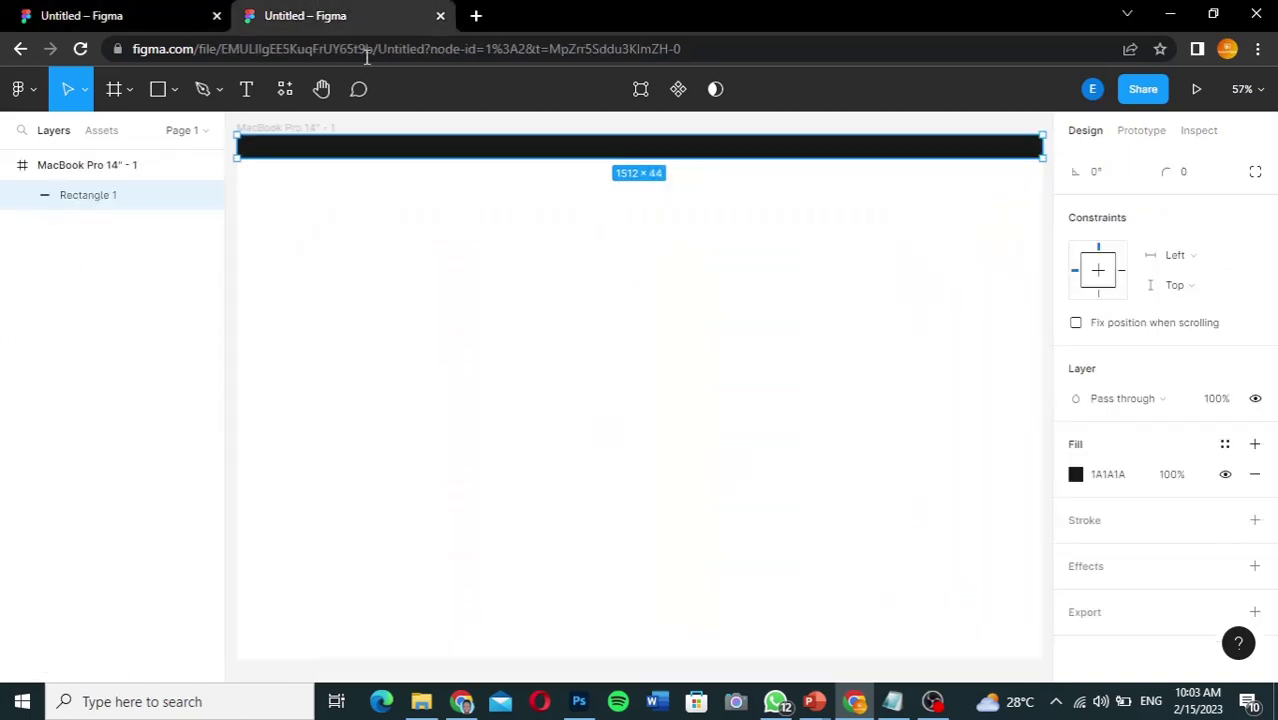
click(1130, 478)
key(ctrl+v)
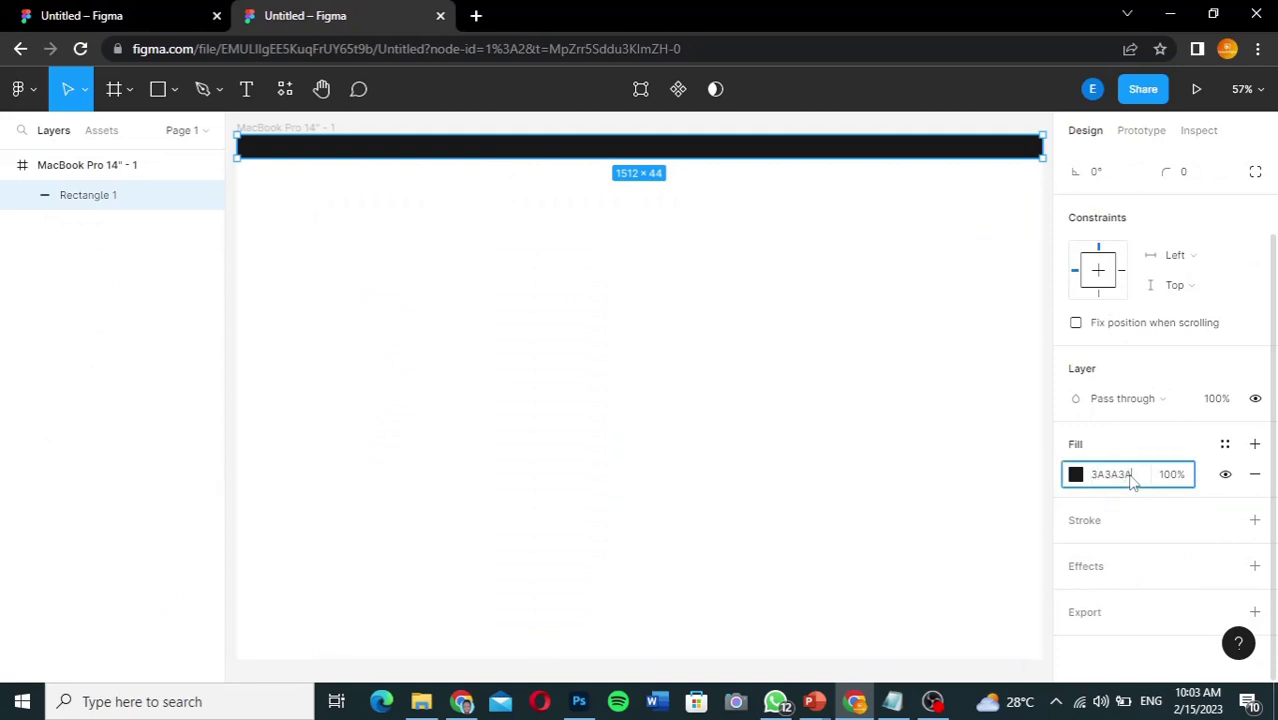
key(Return)
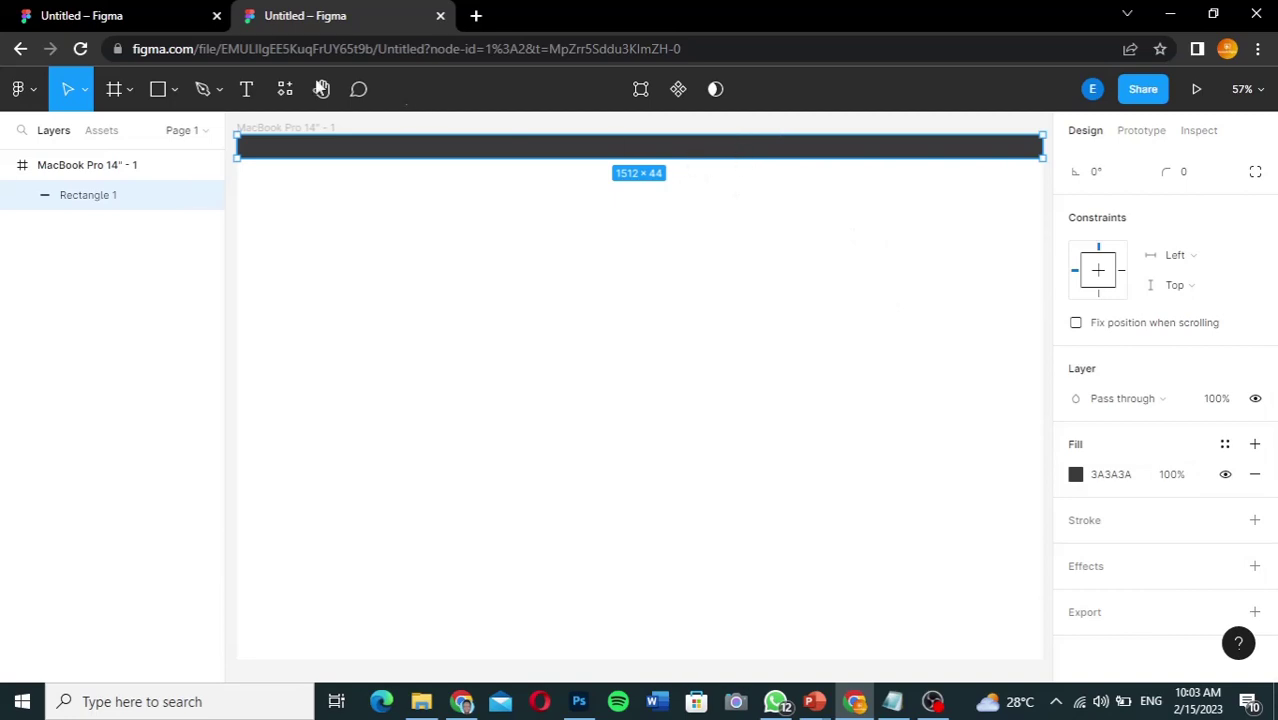
click(138, 15)
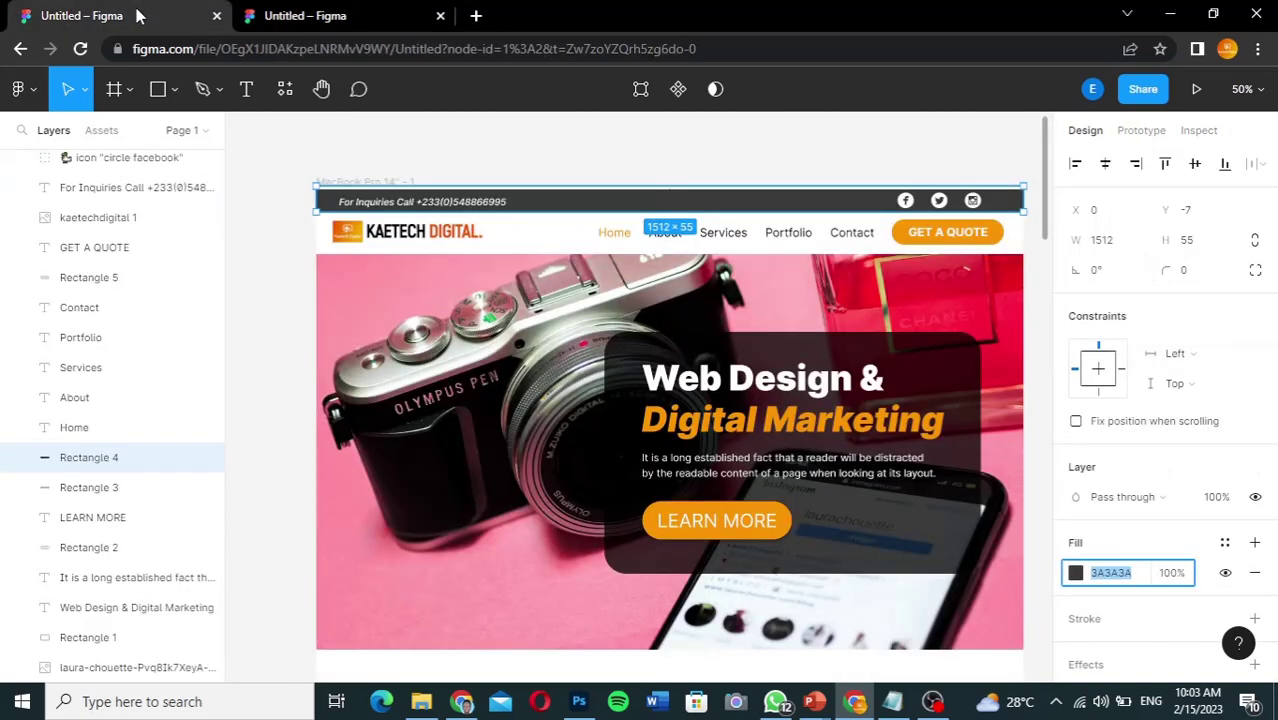
click(331, 18)
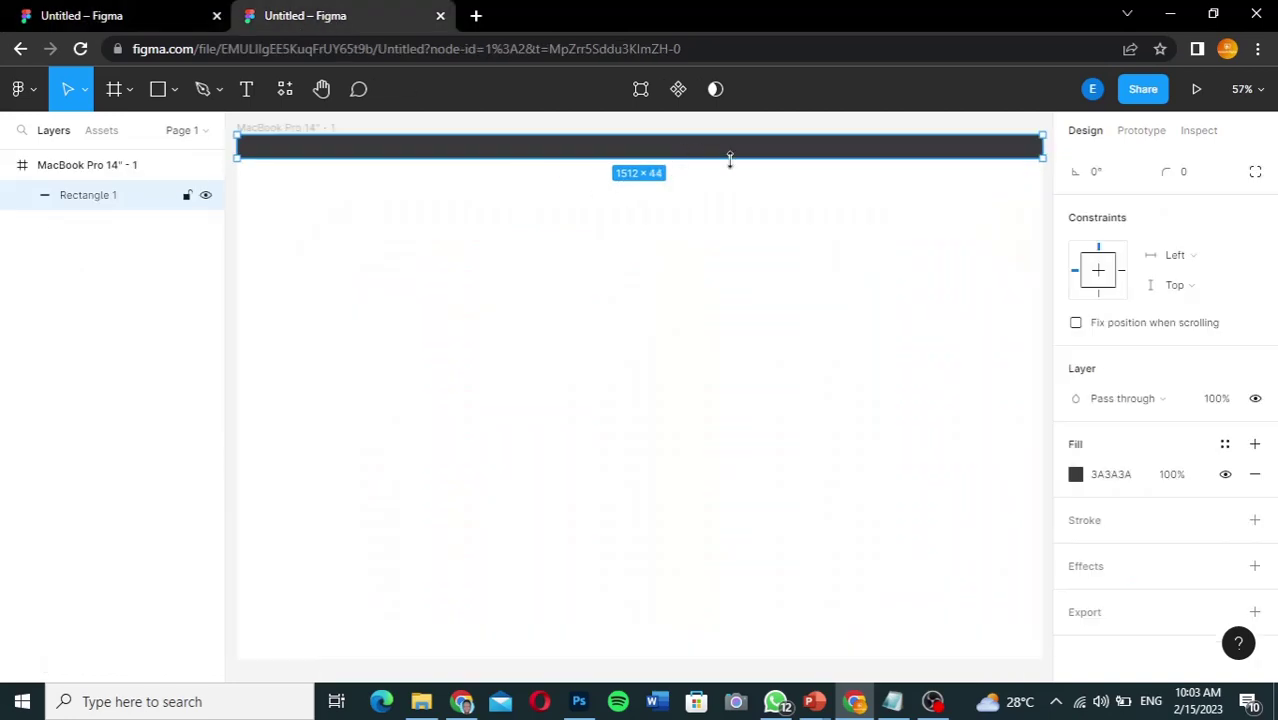
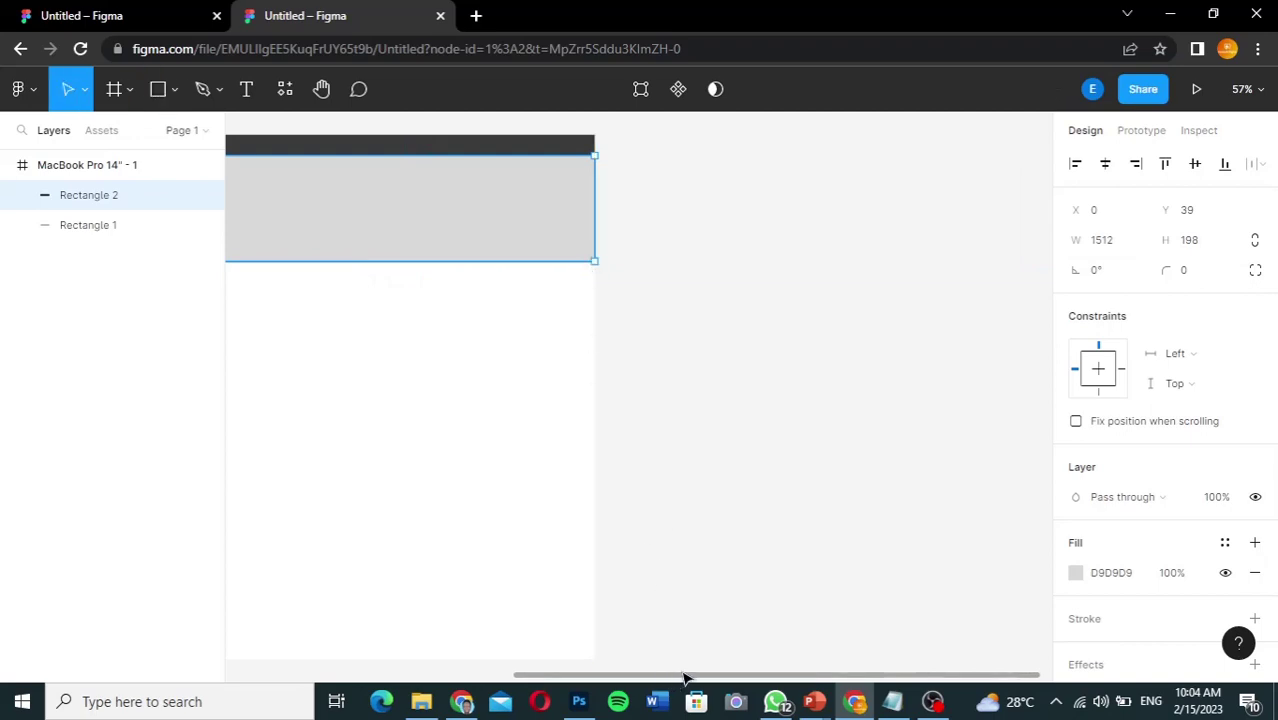
Step: Shrink Rectangle 2 to 90 high and stretch it to the frame edges for a 1512 width
drag(684, 676, 394, 613)
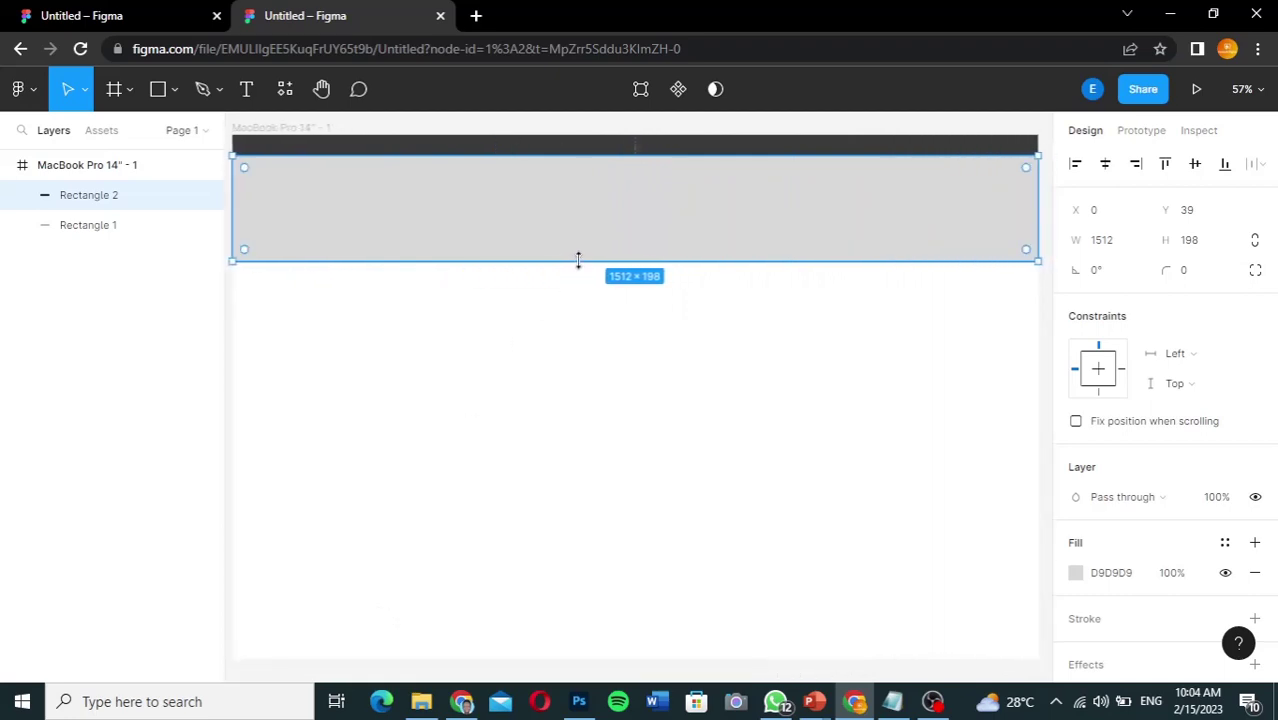
drag(576, 260, 575, 204)
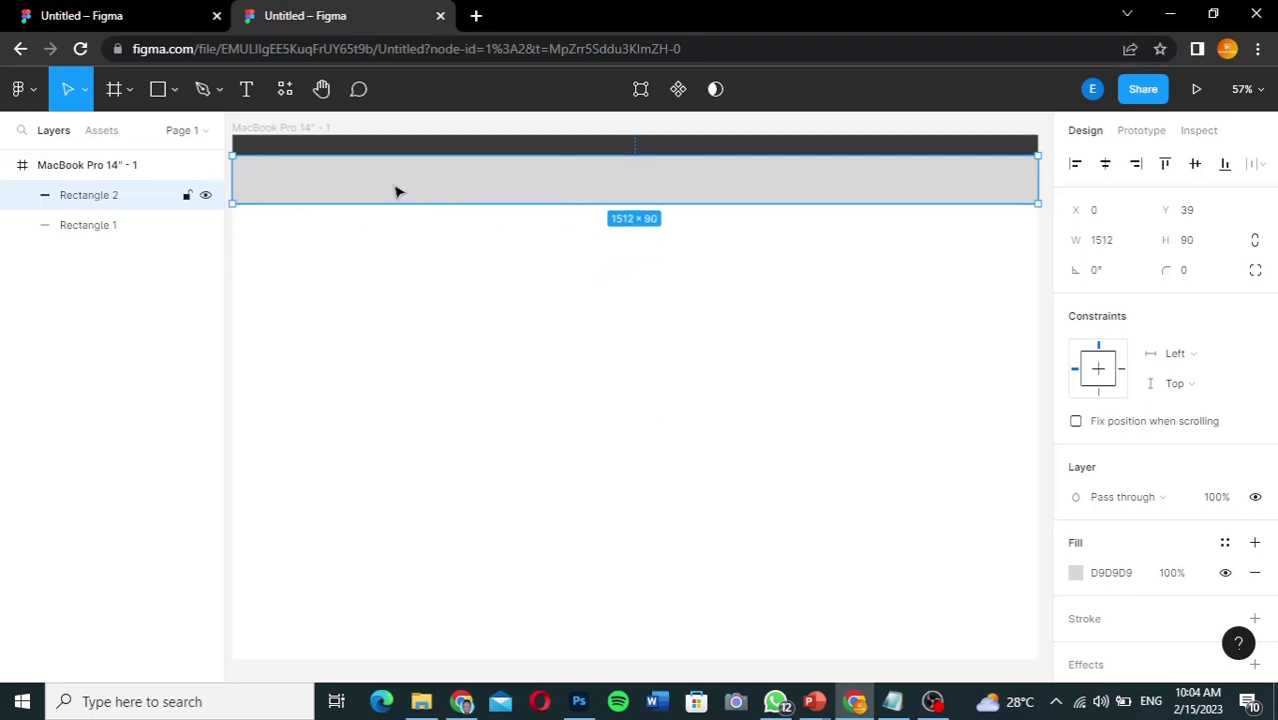
drag(230, 178, 250, 180)
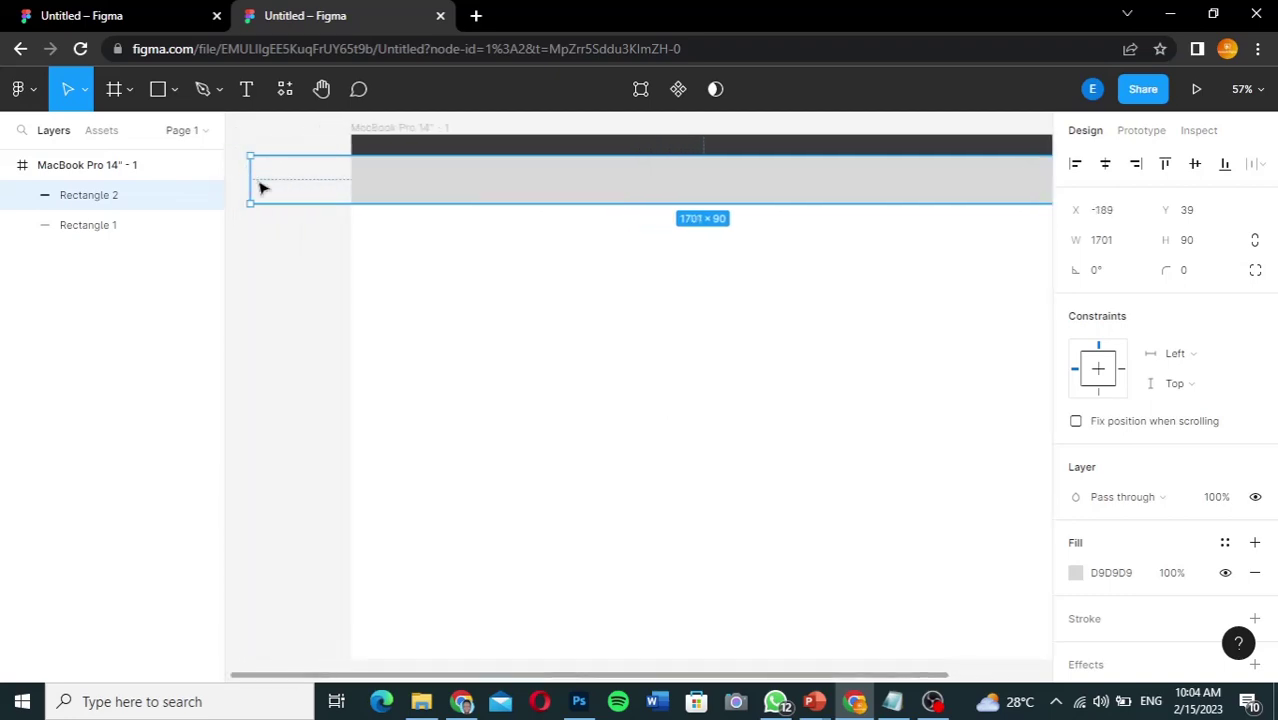
drag(262, 188, 349, 177)
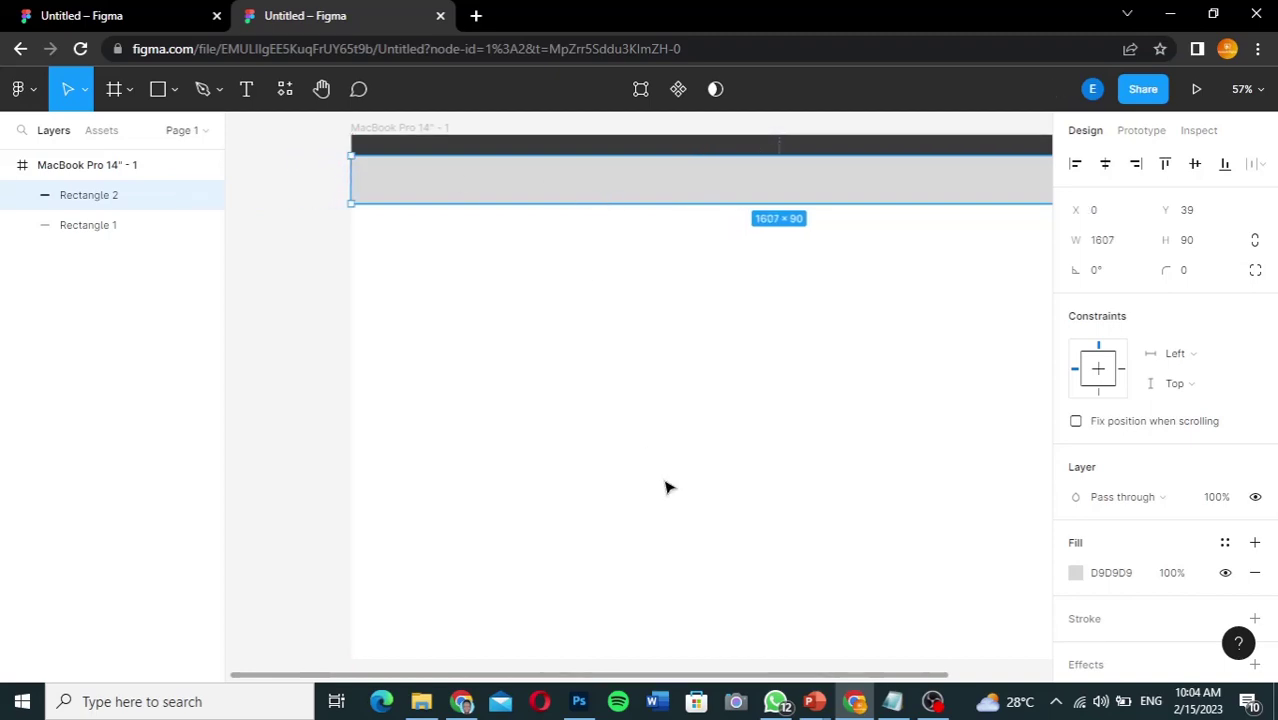
drag(655, 680, 727, 674)
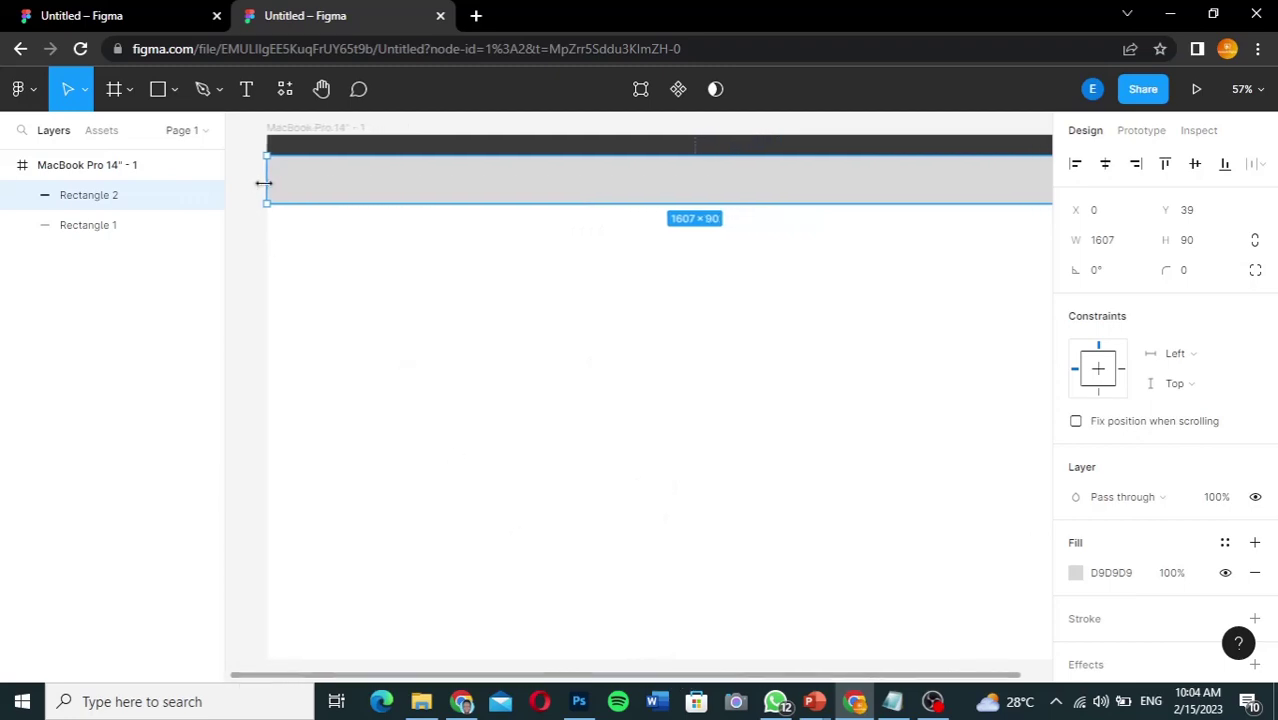
drag(265, 183, 268, 181)
scroll(822, 673, right, 3)
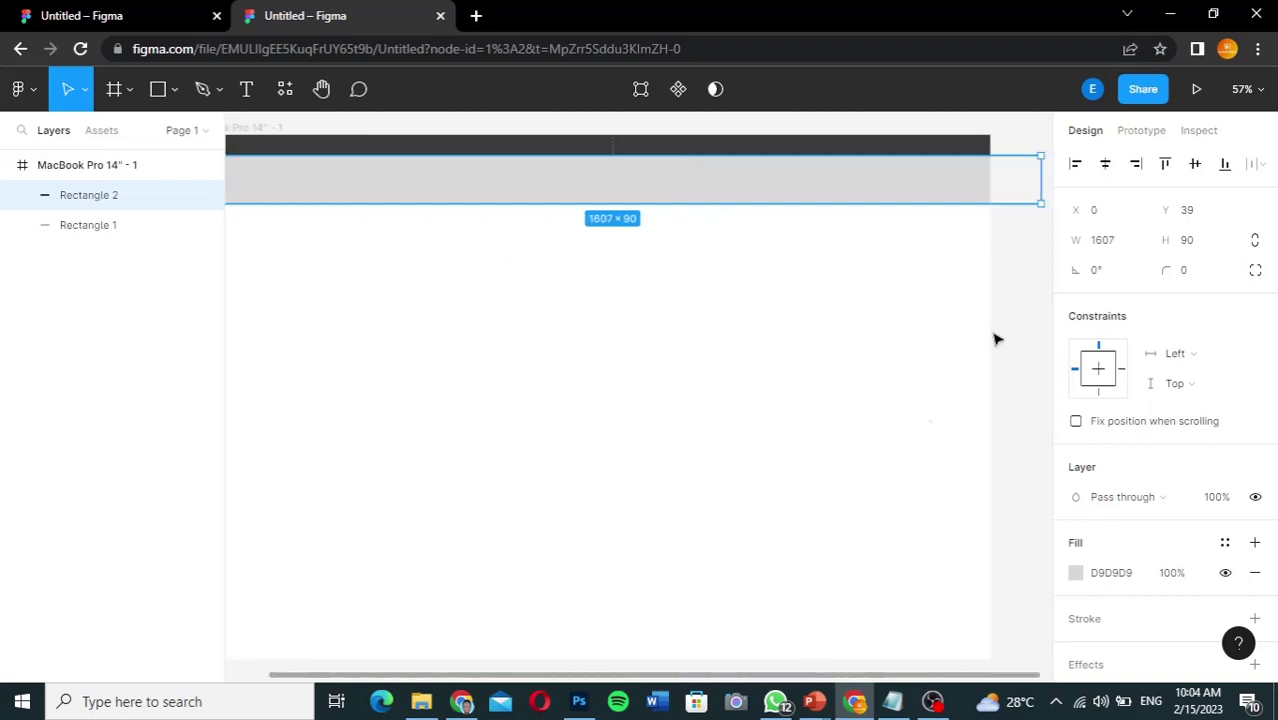
drag(1040, 177, 991, 175)
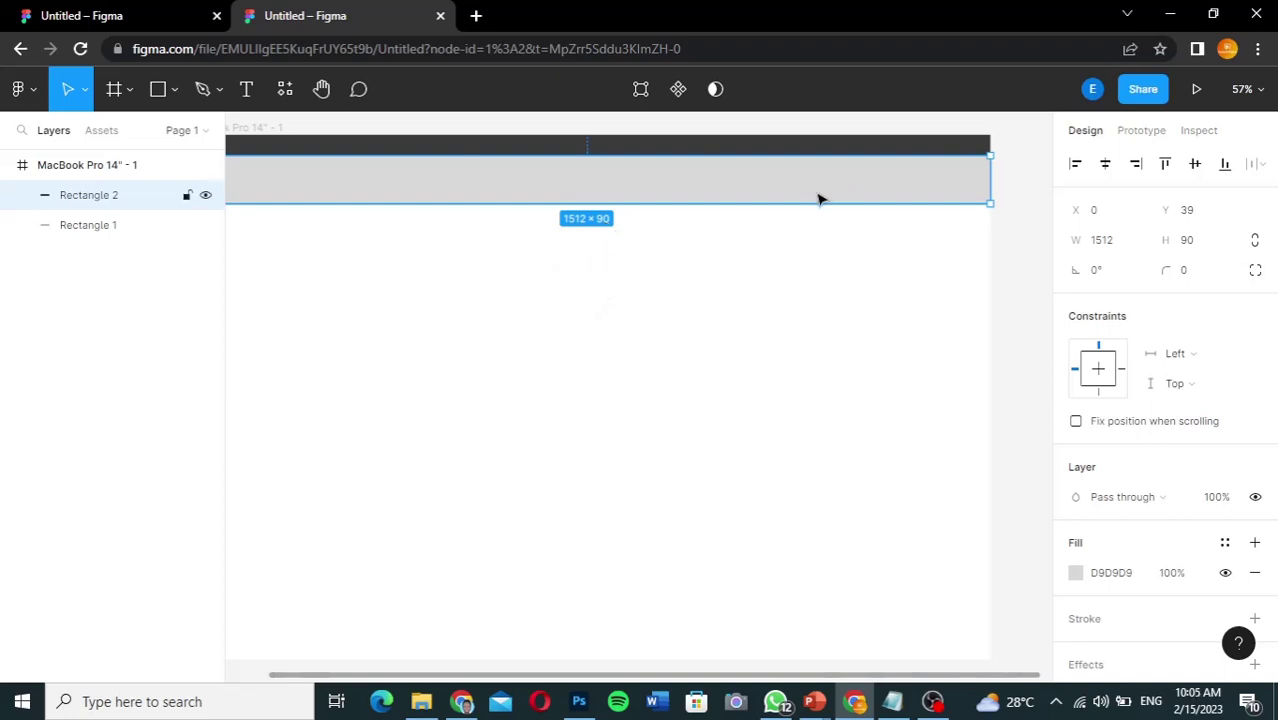
Step: Fill Rectangle 2 with white FFFFFF and move it below Rectangle 1 in the layers
click(1077, 575)
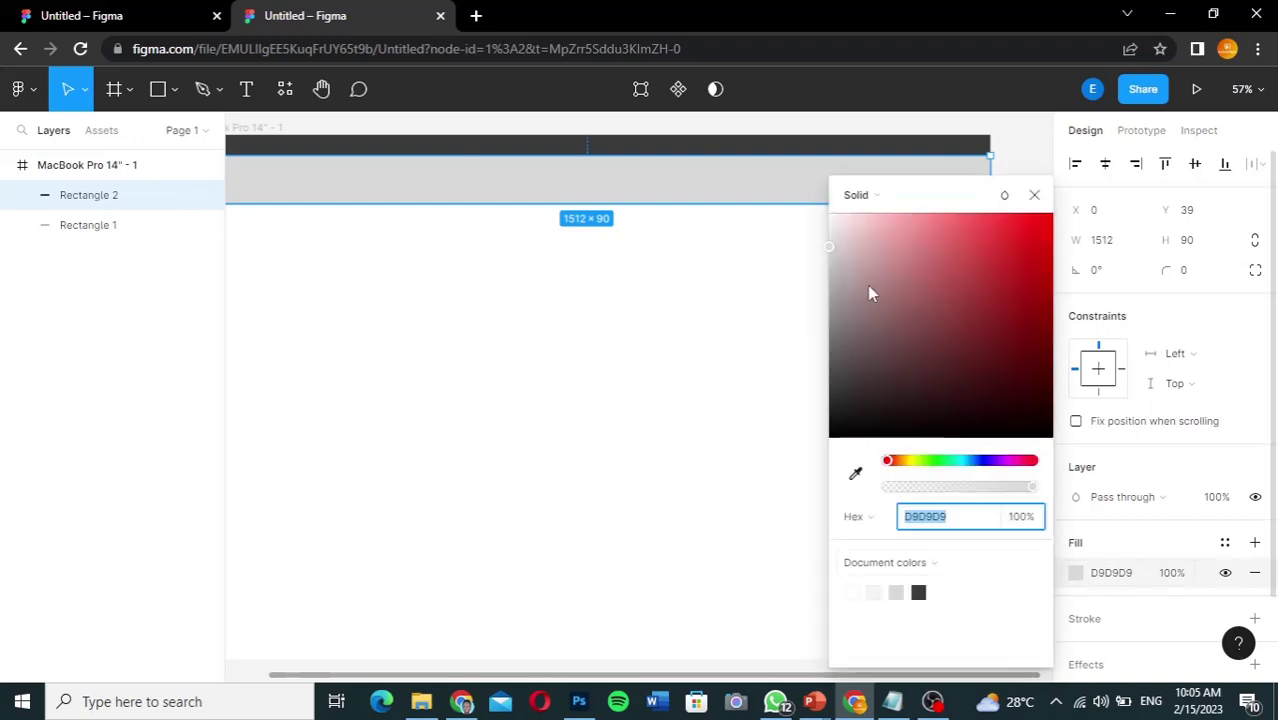
drag(827, 241, 819, 211)
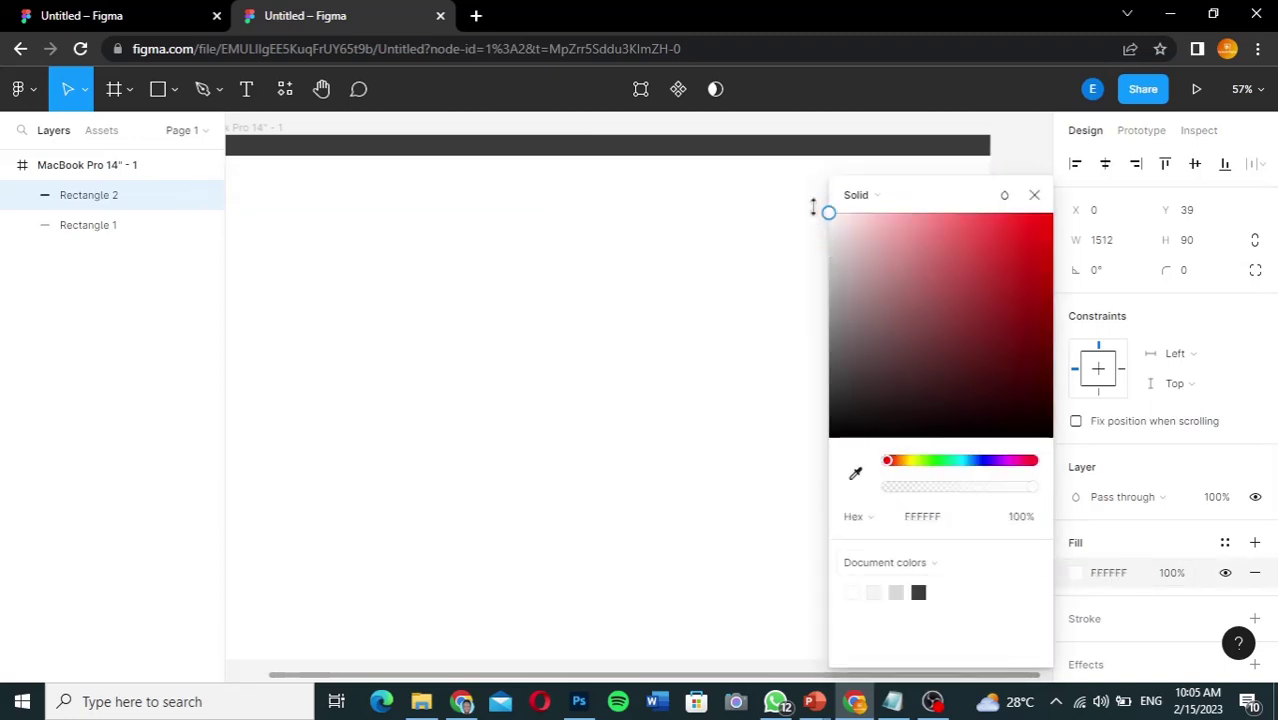
click(1034, 195)
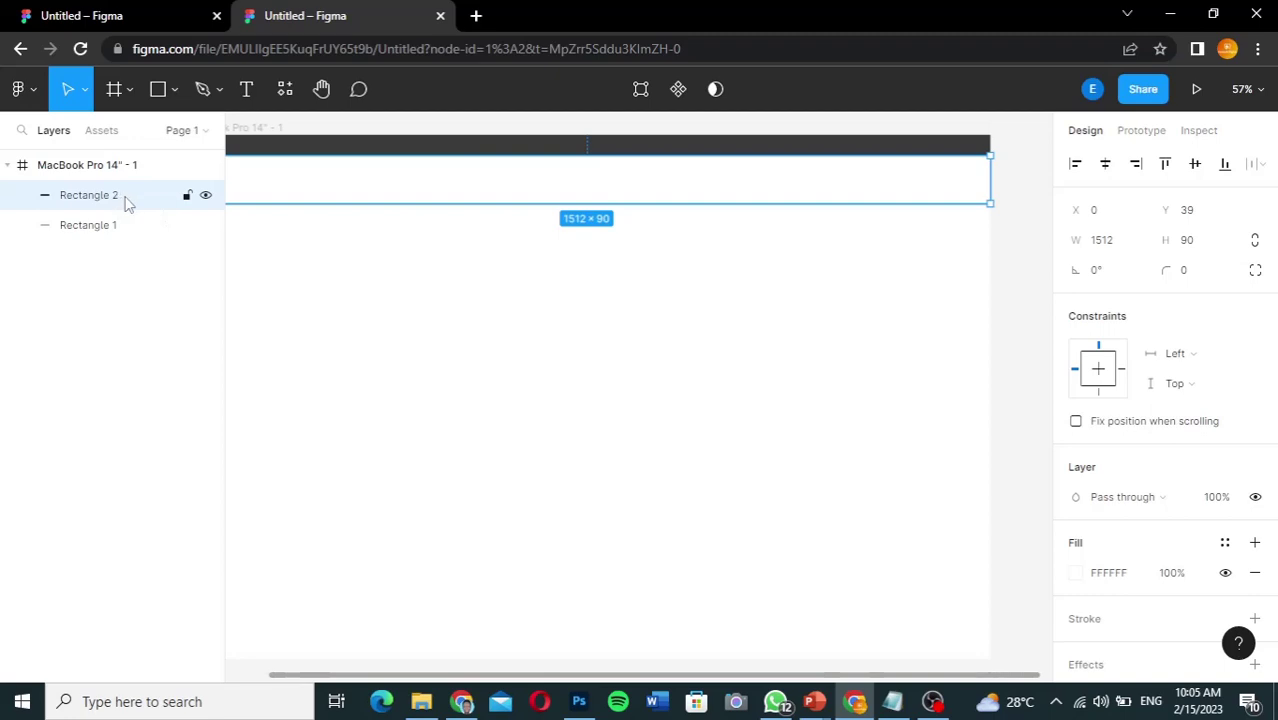
drag(125, 200, 126, 234)
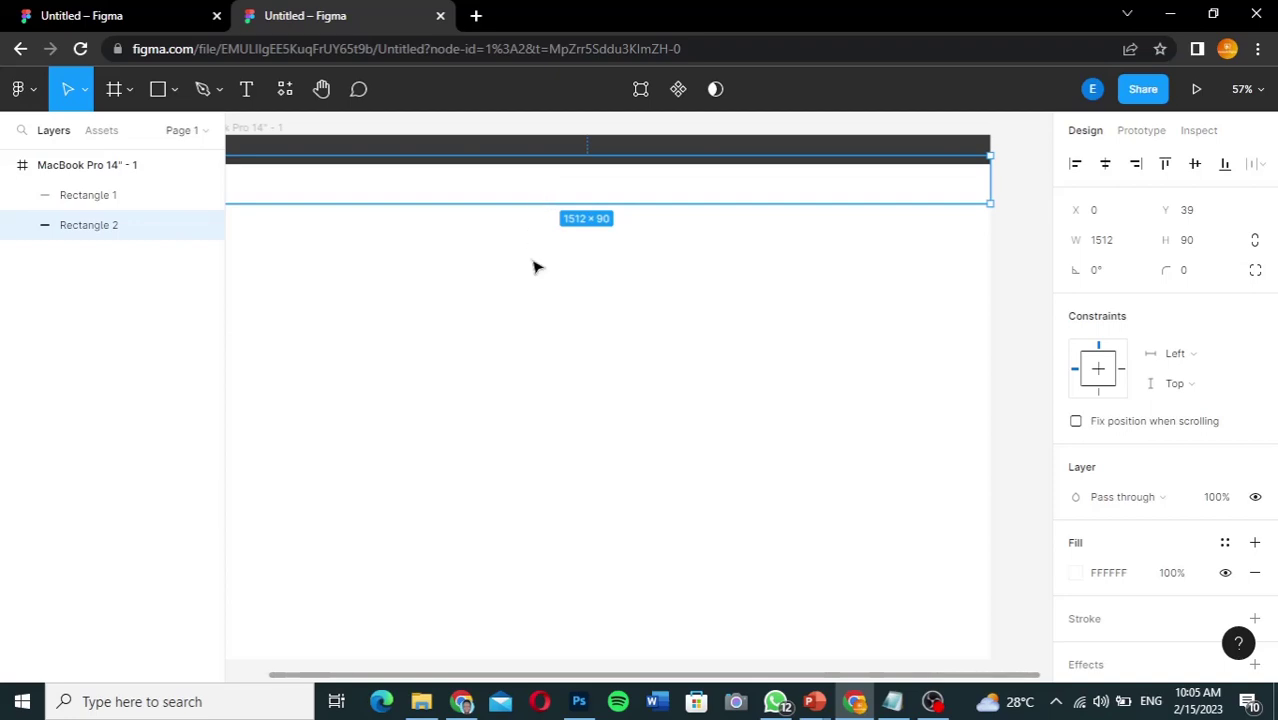
Step: Nudge Rectangle 2 down to Y 53 beneath the dark bar, then deselect it
key(Down)
key(Down)
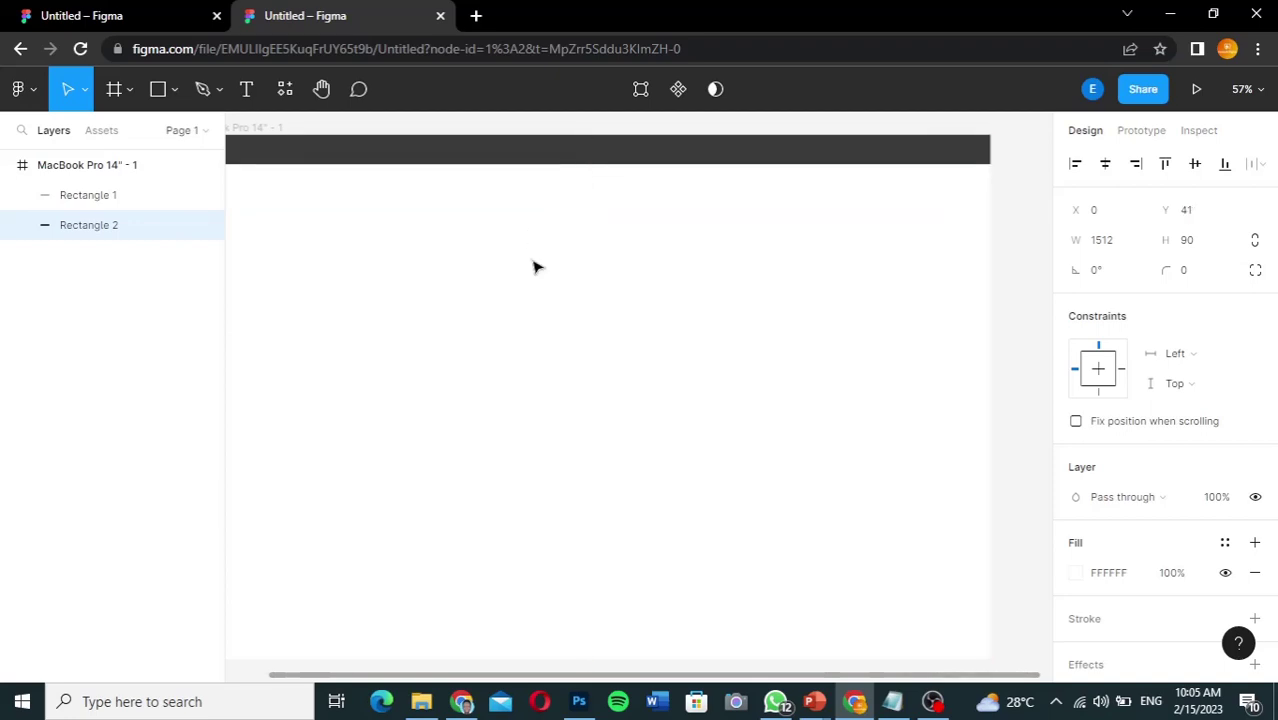
key(Down)
key(Down)
key(Down)
key(Down)
key(Down)
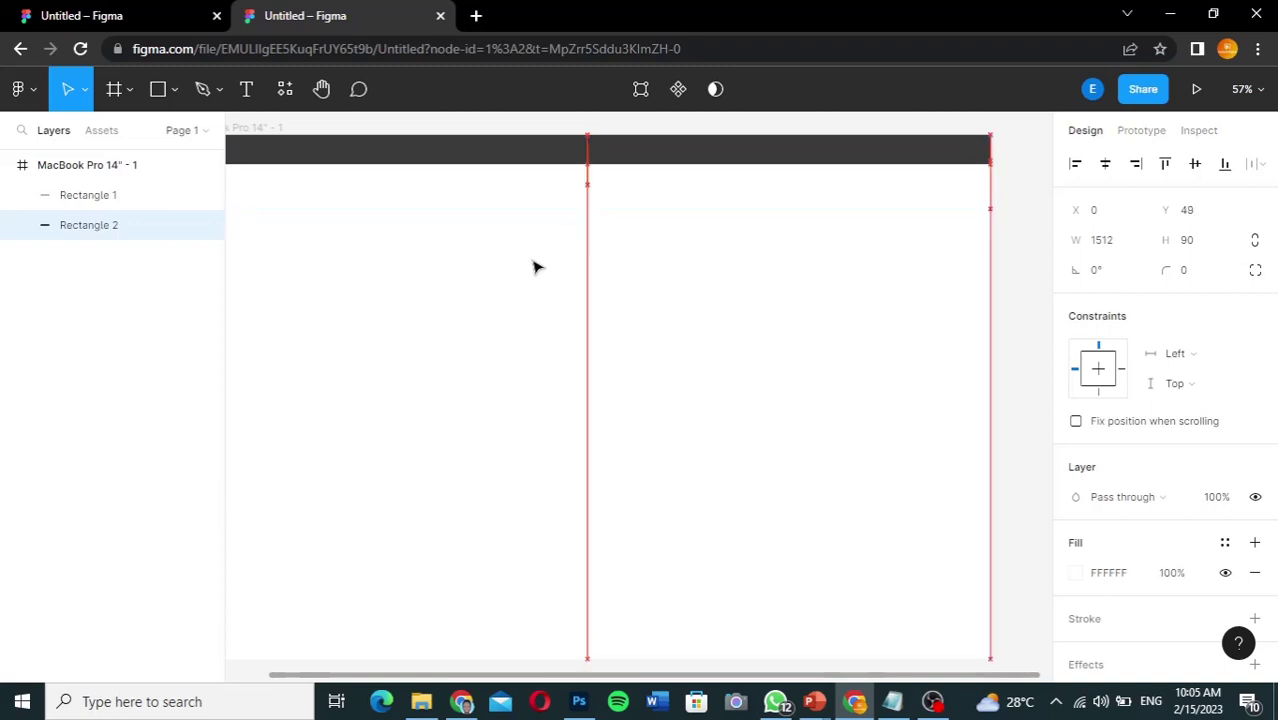
key(Down)
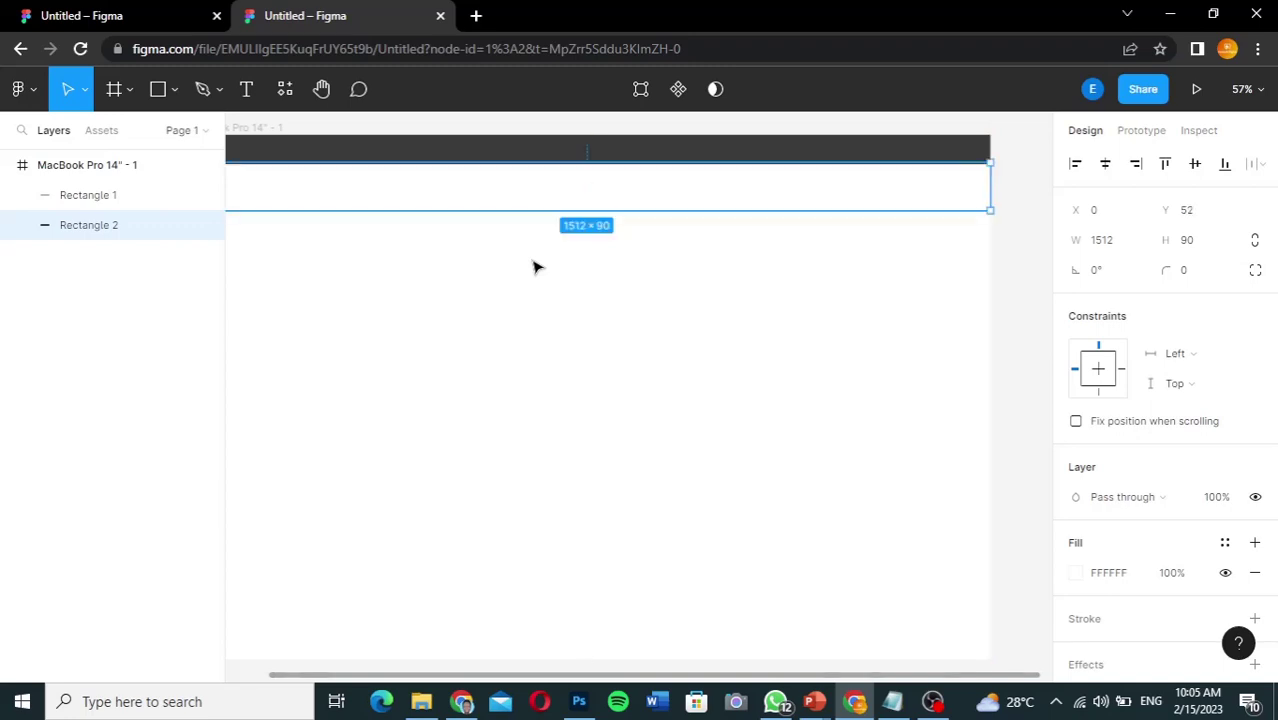
key(Down)
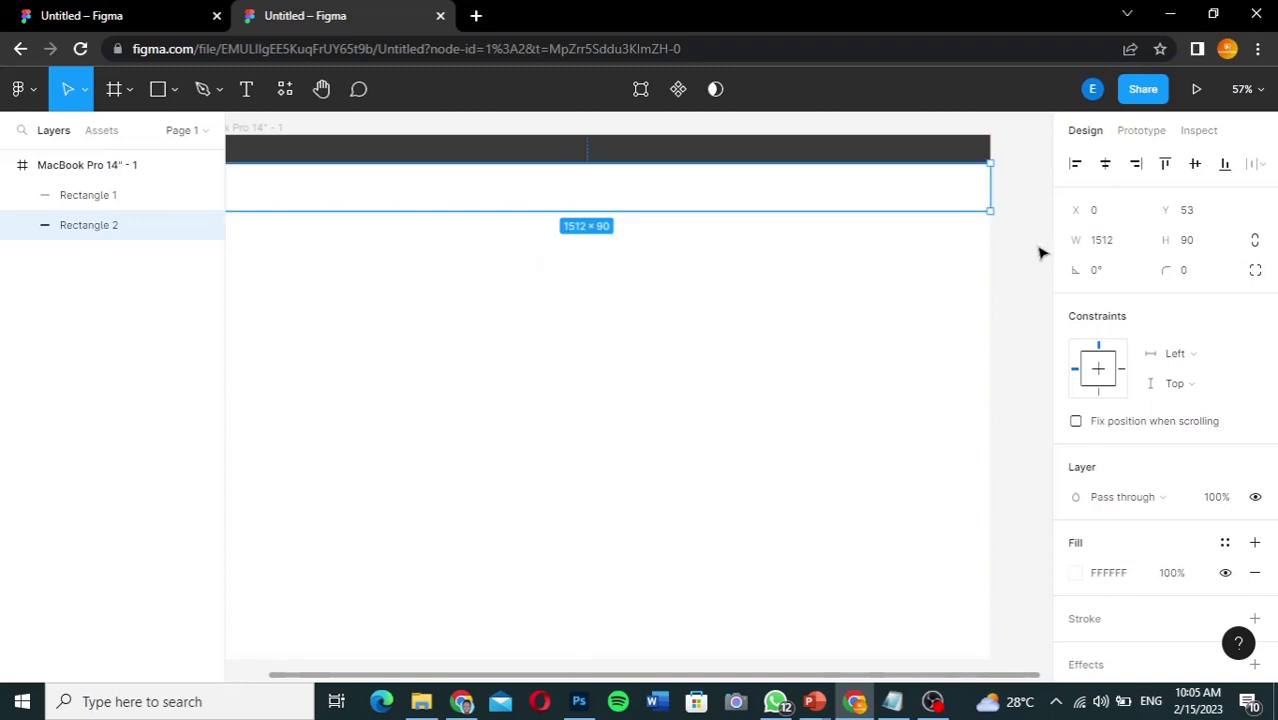
click(660, 667)
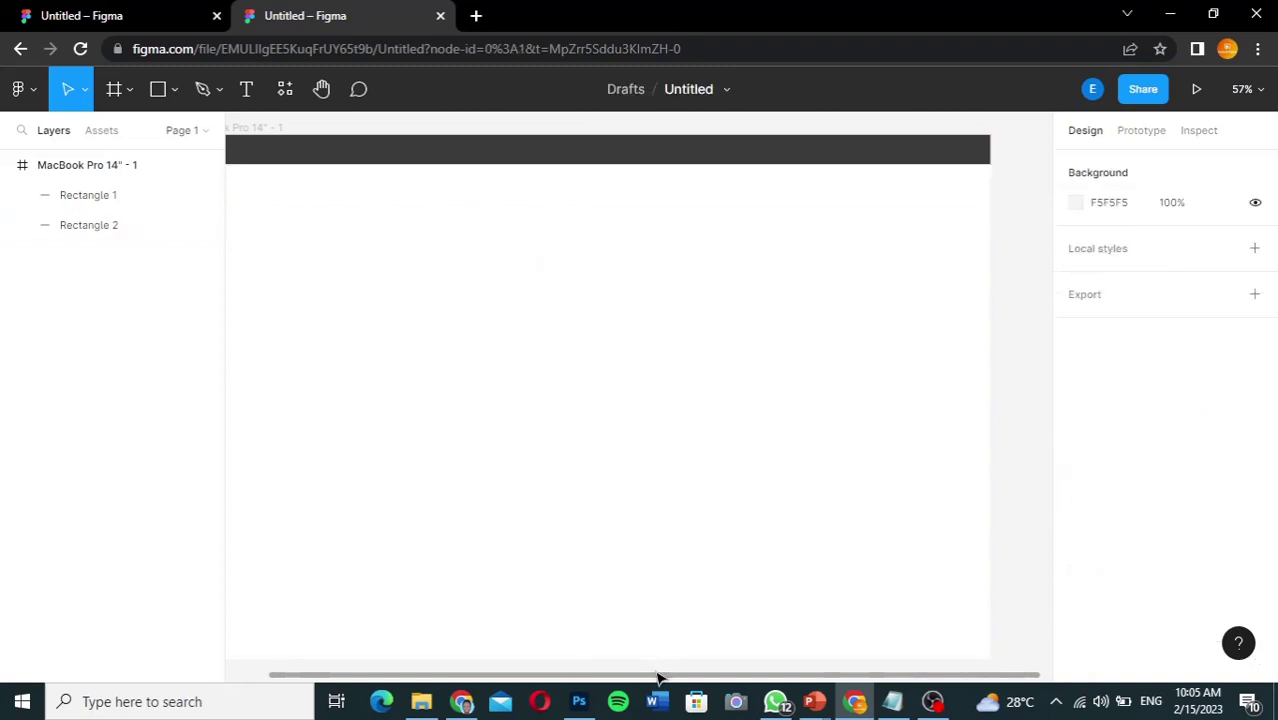
Step: Check the finished Kaetech reference design, then bring up File Explorer
drag(658, 680, 612, 680)
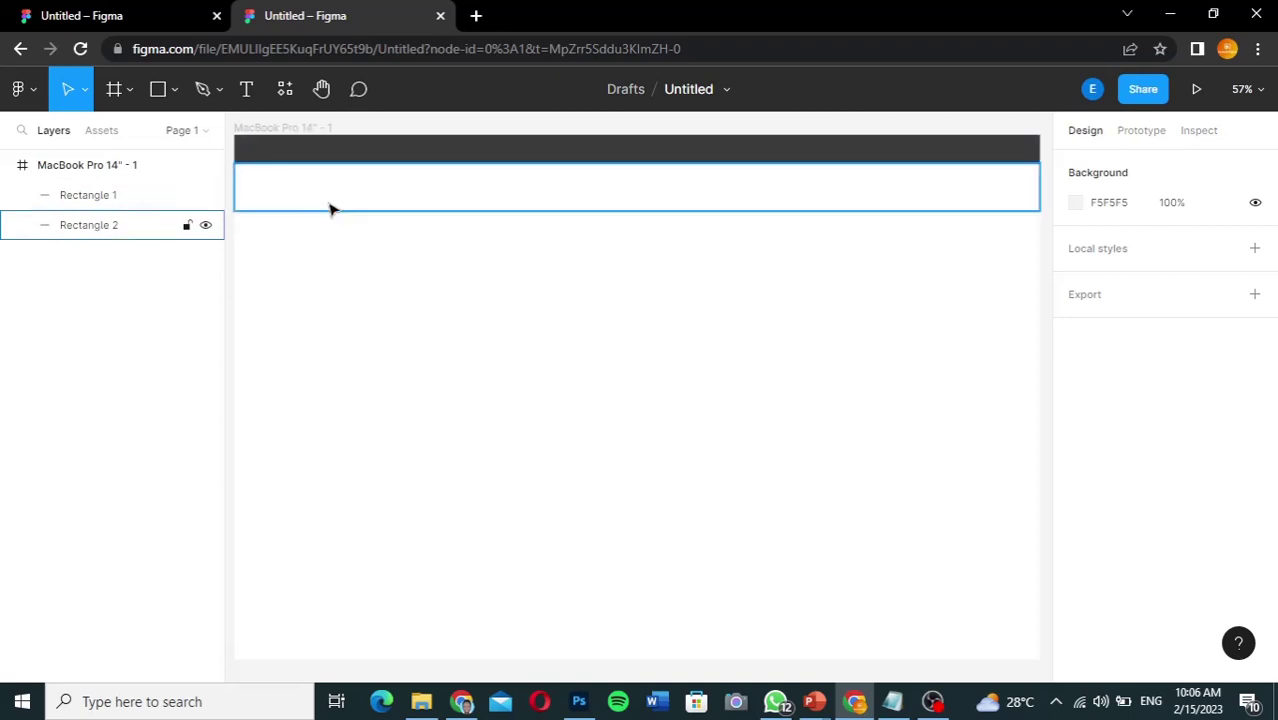
click(149, 16)
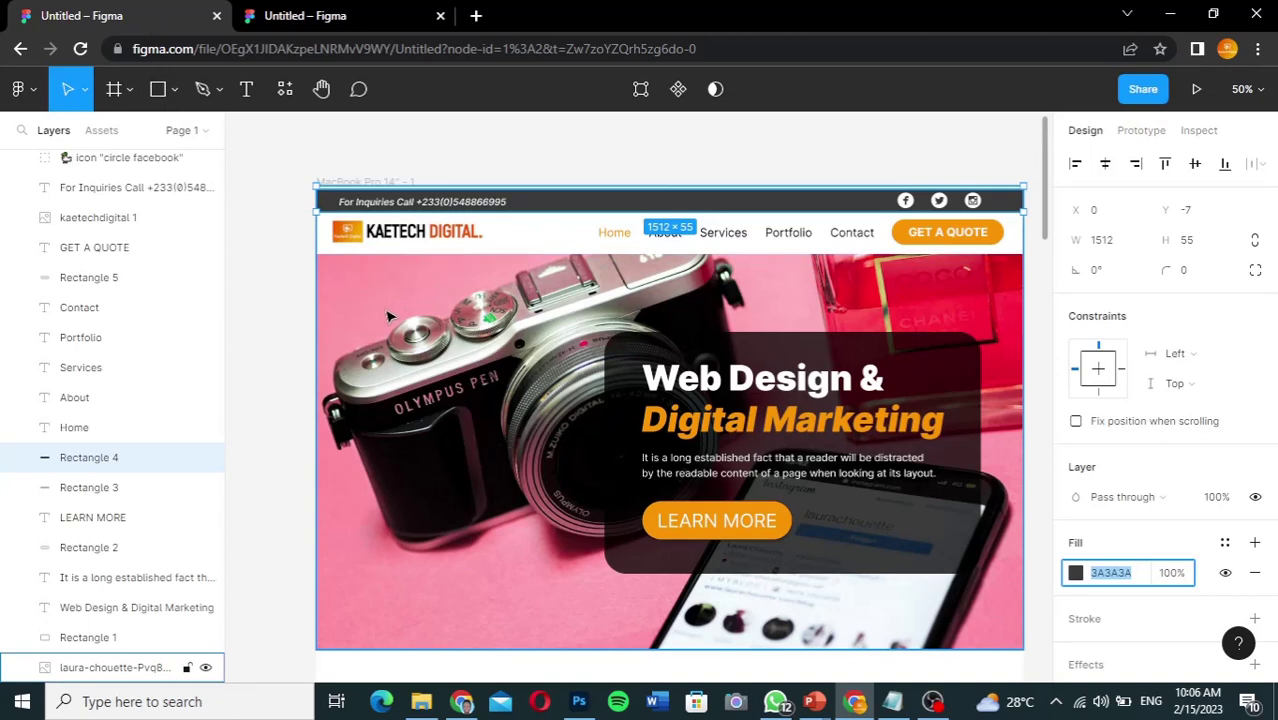
click(341, 20)
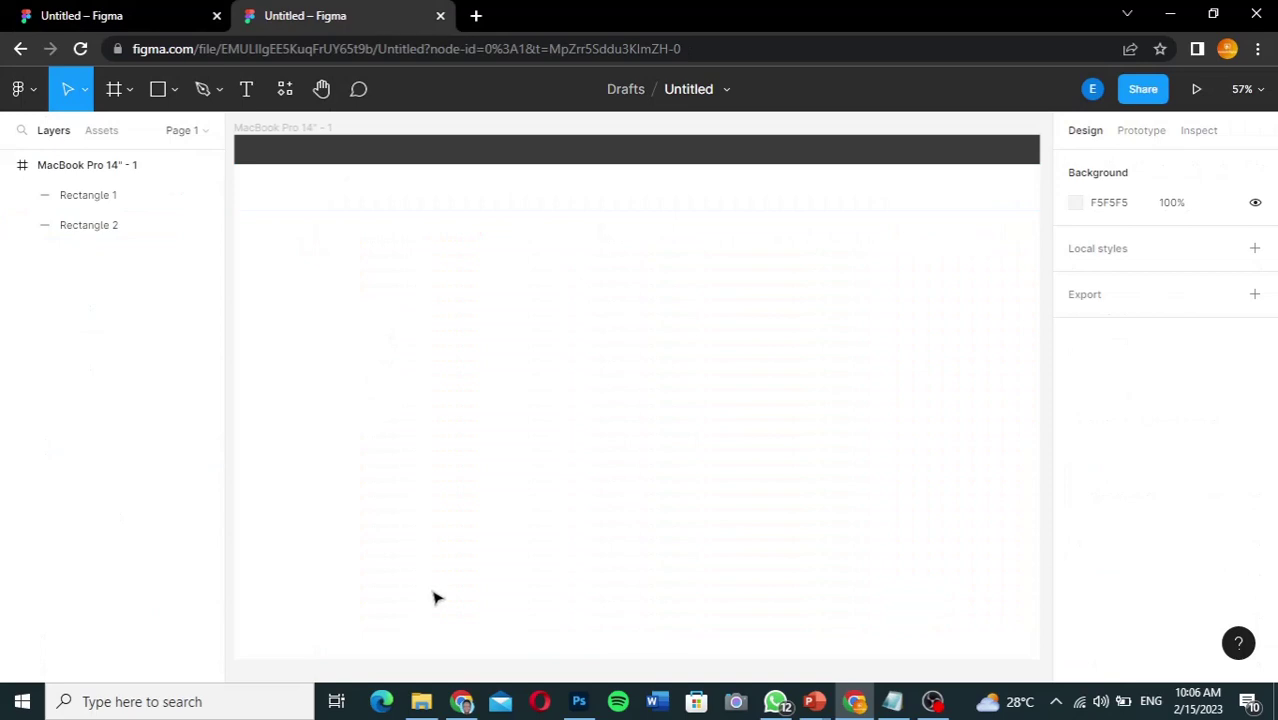
click(421, 703)
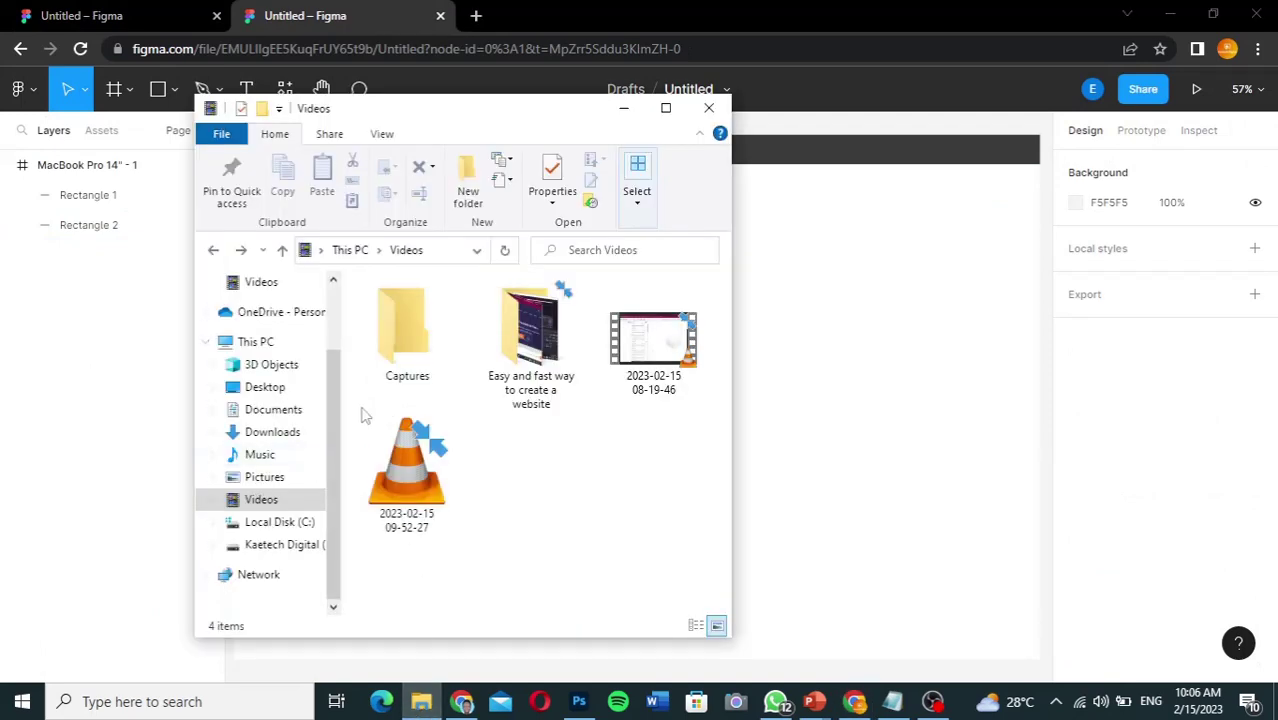
Step: From Downloads > Kaetech, drag the pink laura-chouette camera photo onto the Figma frame
click(280, 432)
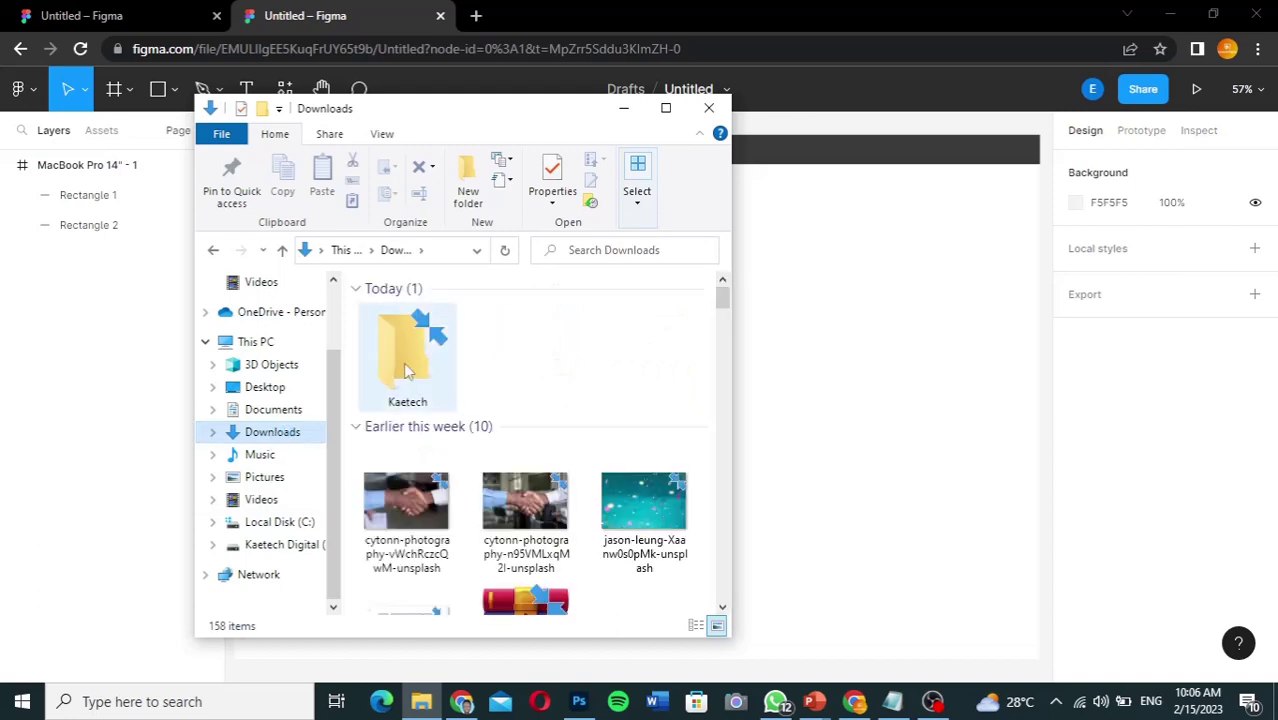
click(410, 364)
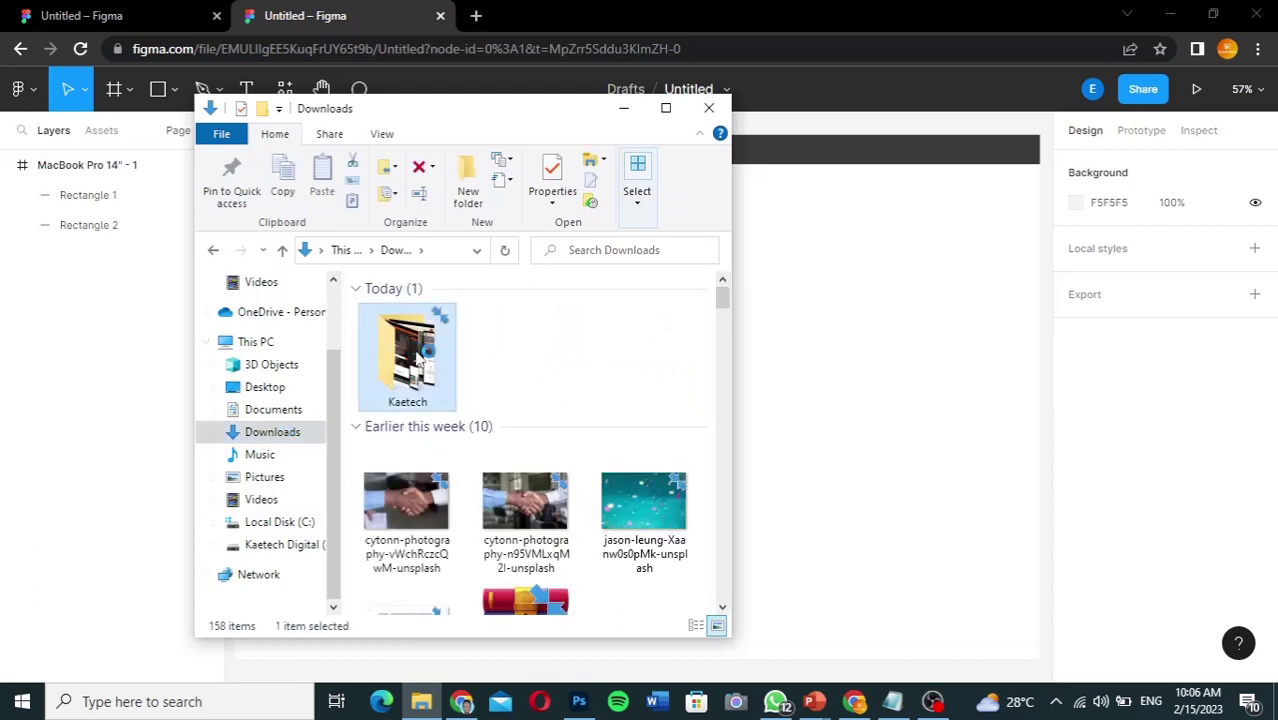
double_click(420, 357)
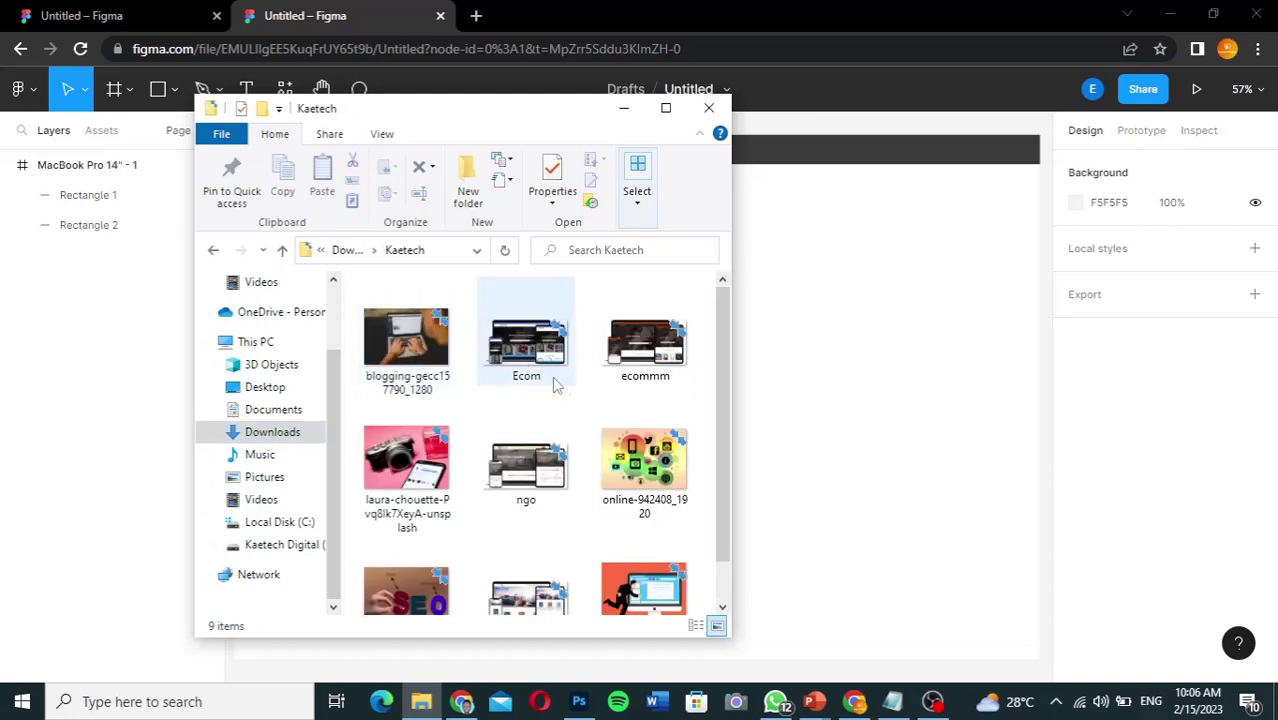
click(405, 460)
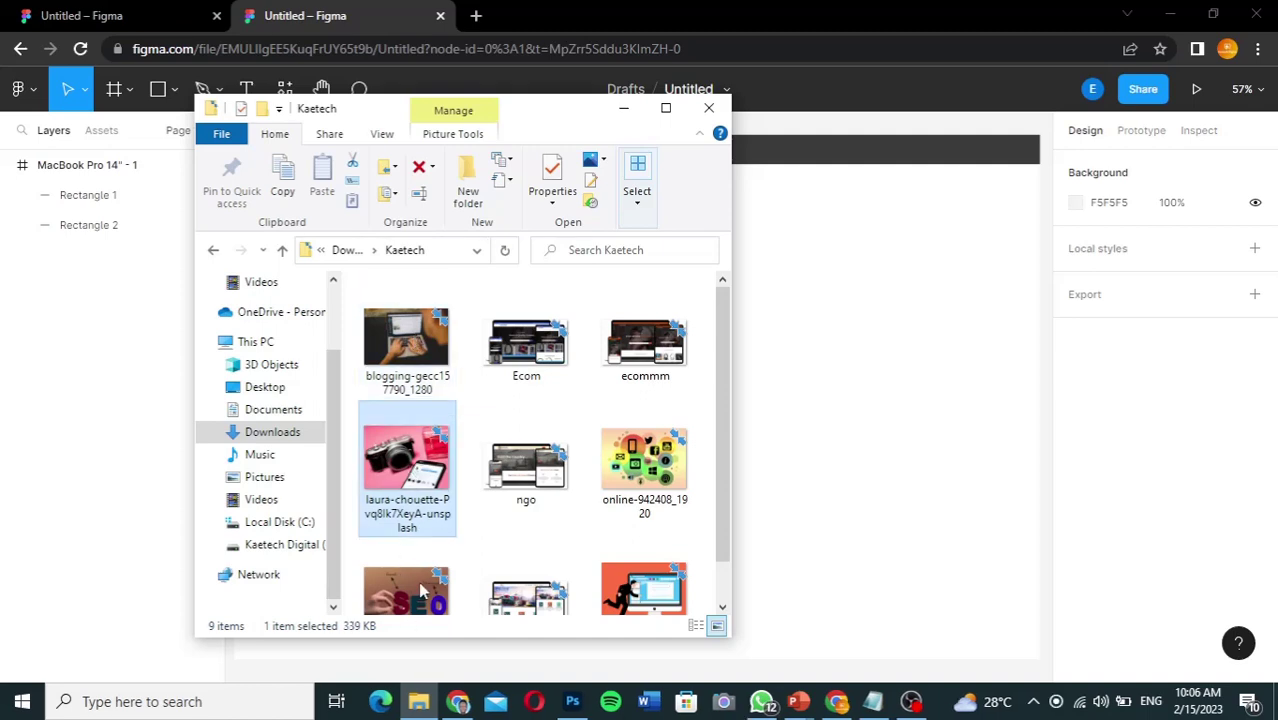
key(Down)
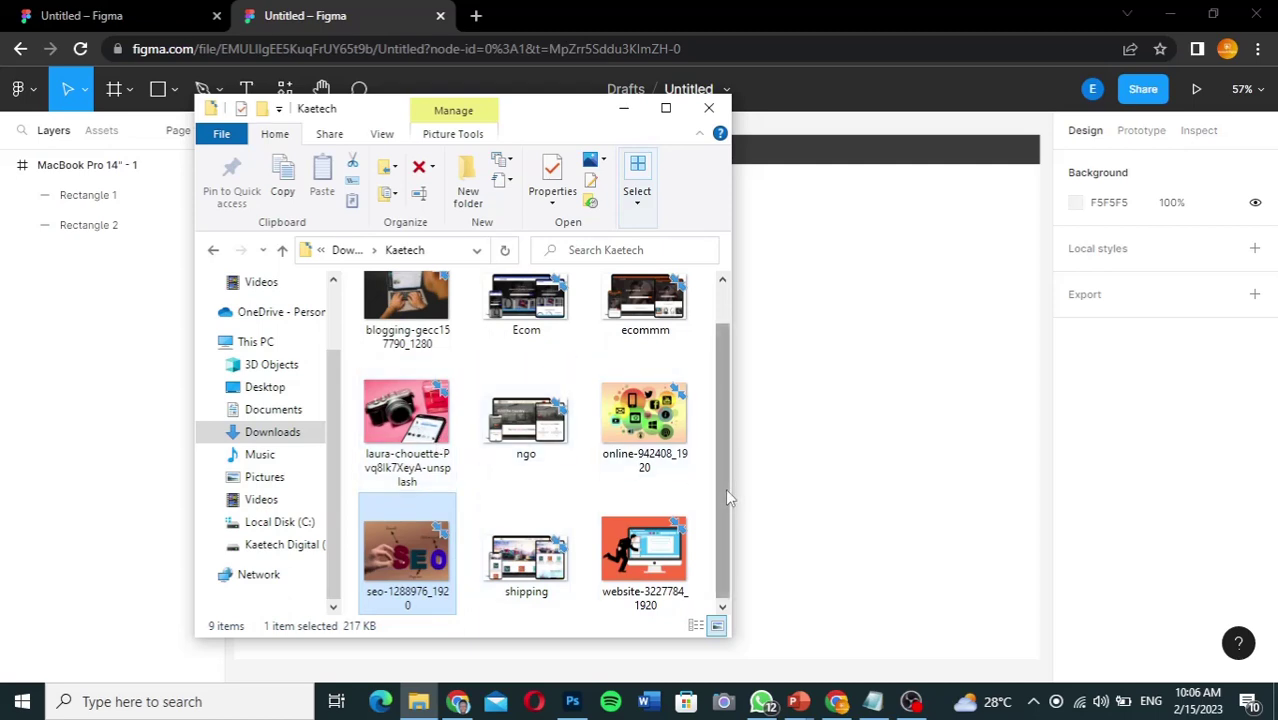
drag(725, 488, 729, 458)
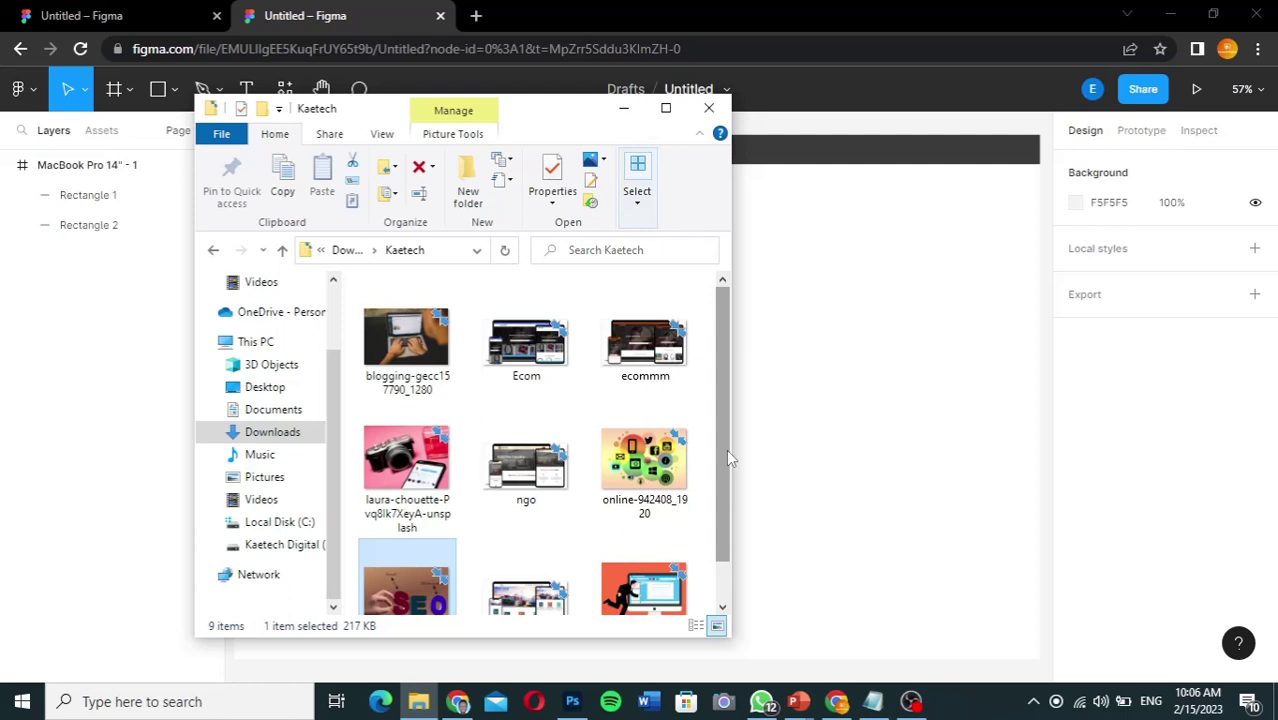
click(400, 463)
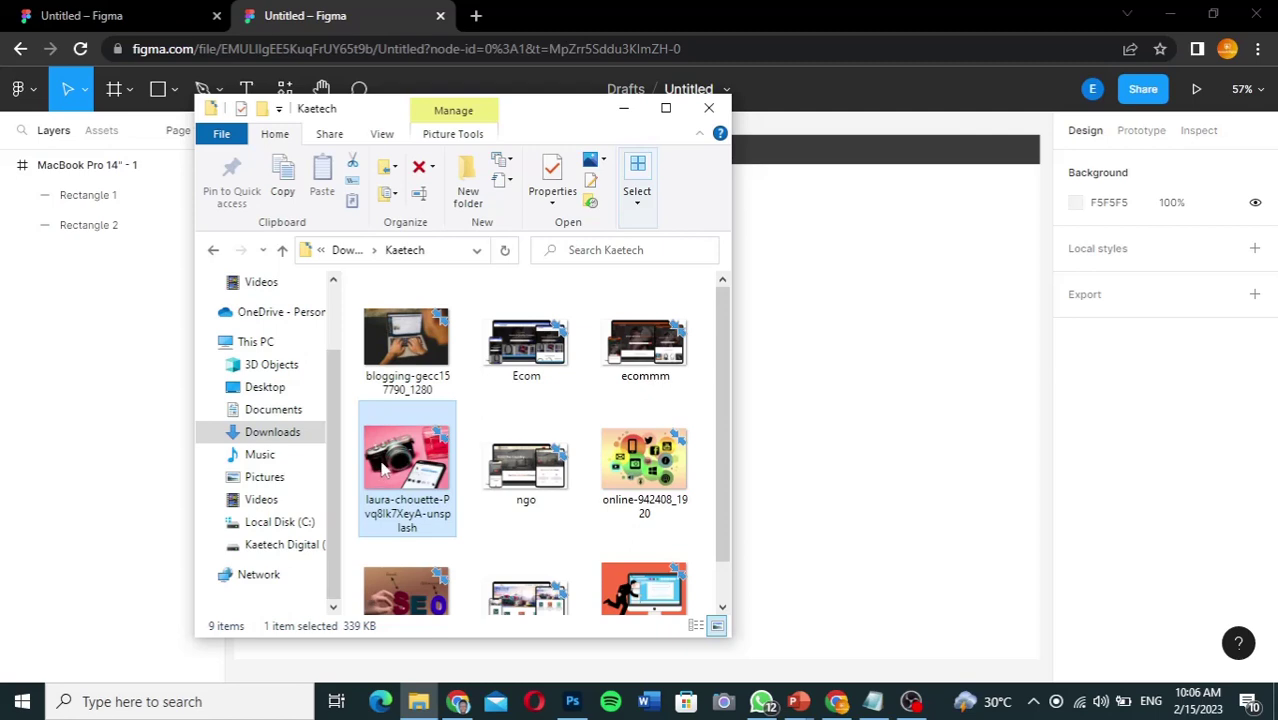
drag(383, 468, 836, 376)
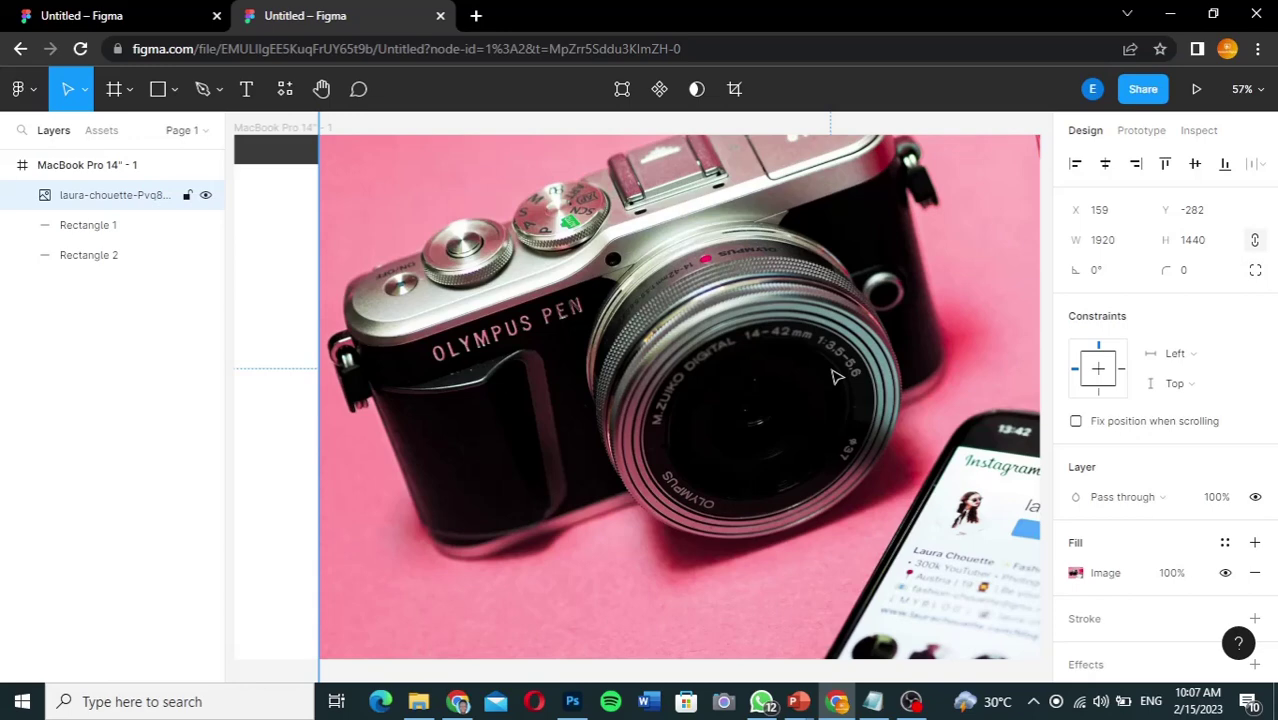
Step: Zoom out and take the camera photo out of the MacBook Pro 14" - 1 frame
key(minus)
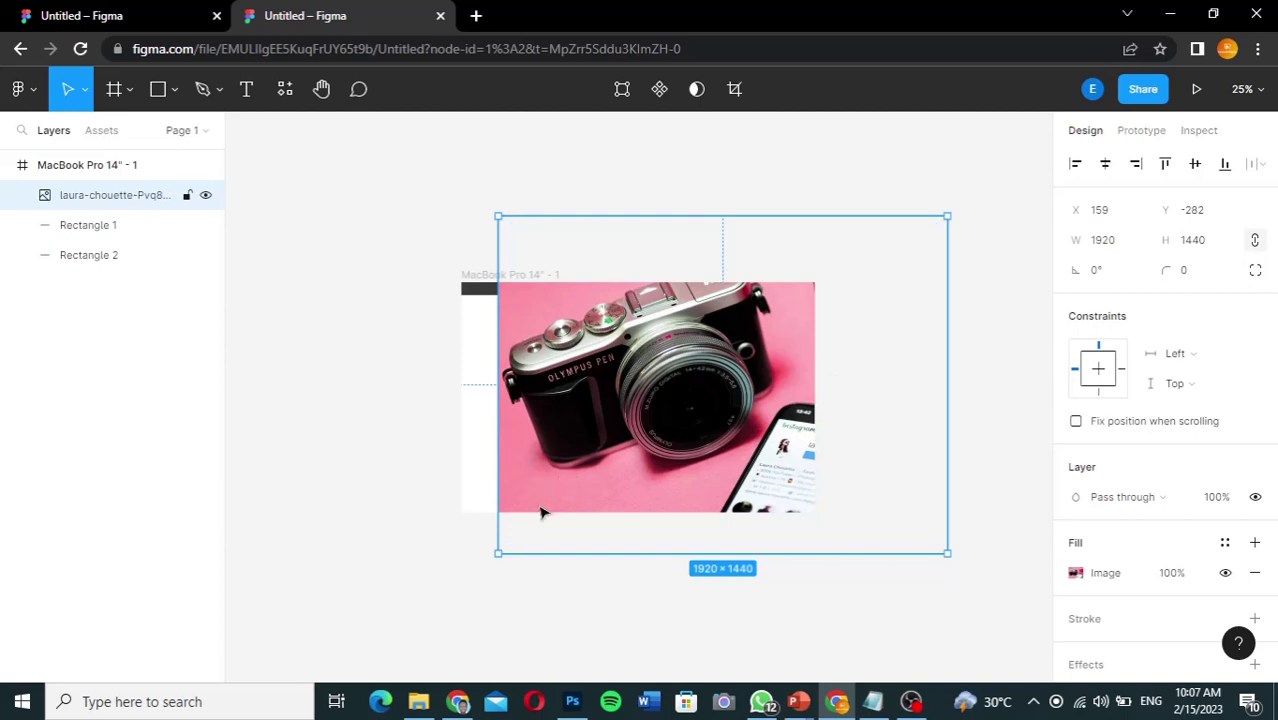
key(ctrl+z)
key(ctrl+z)
key(ctrl+z)
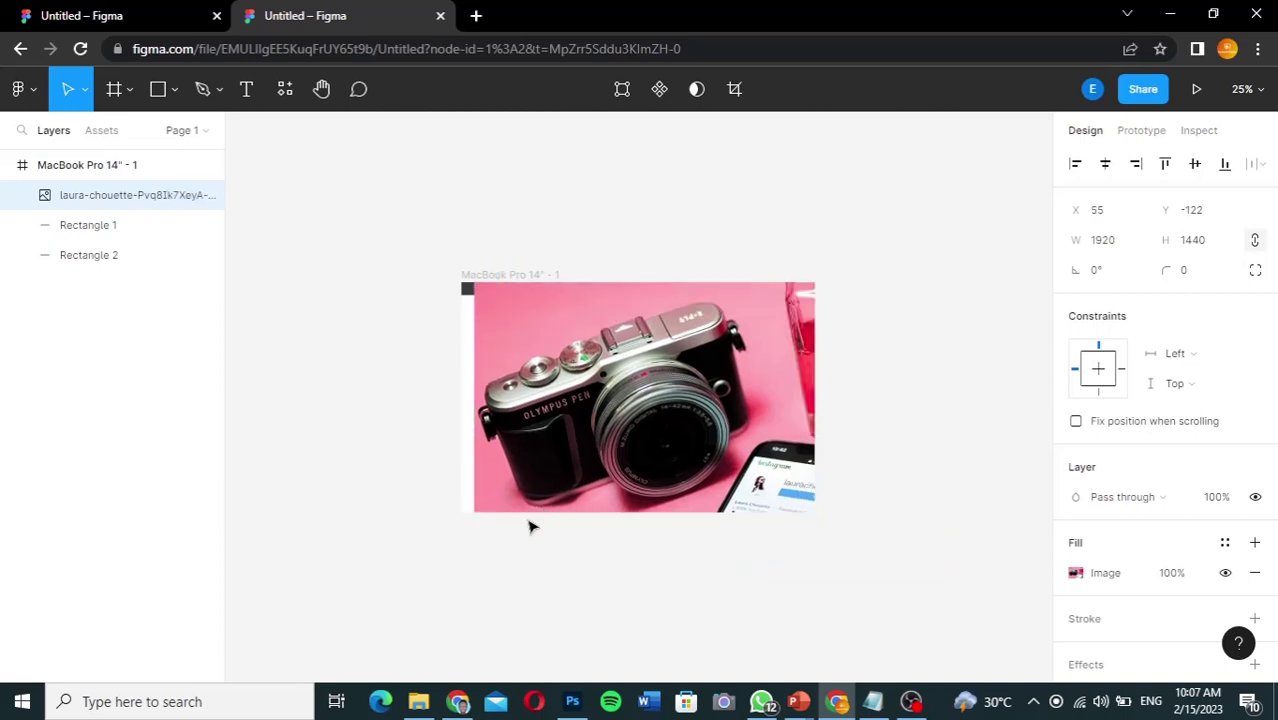
key(ctrl+z)
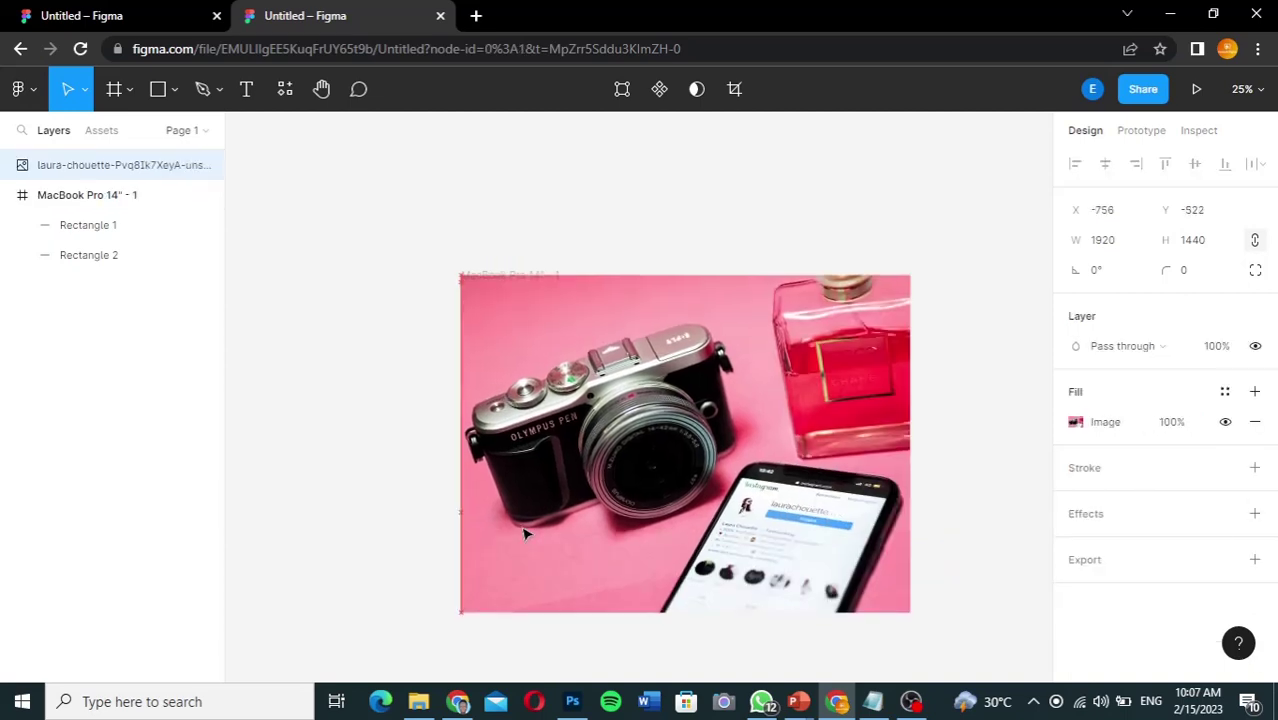
click(525, 534)
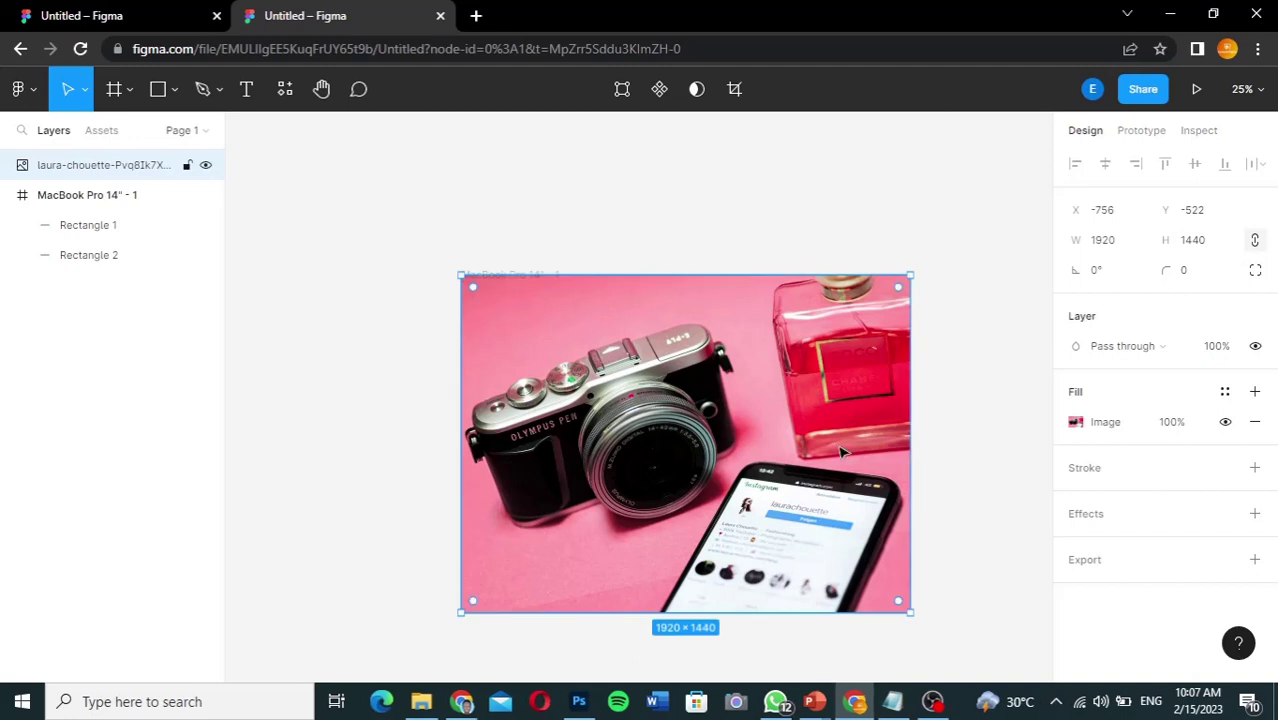
Step: Resize the camera photo from its top-right corner to 1888 × 1410
scroll(985, 388, down, 2)
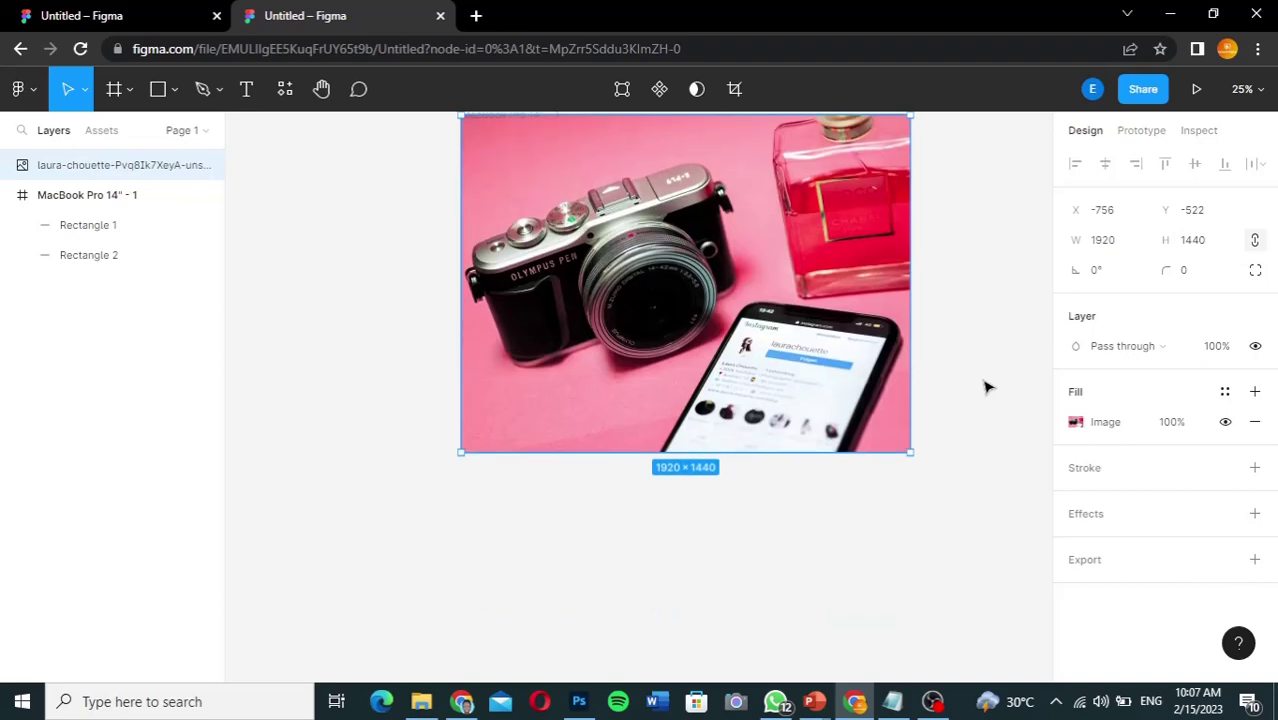
scroll(985, 388, up, 3)
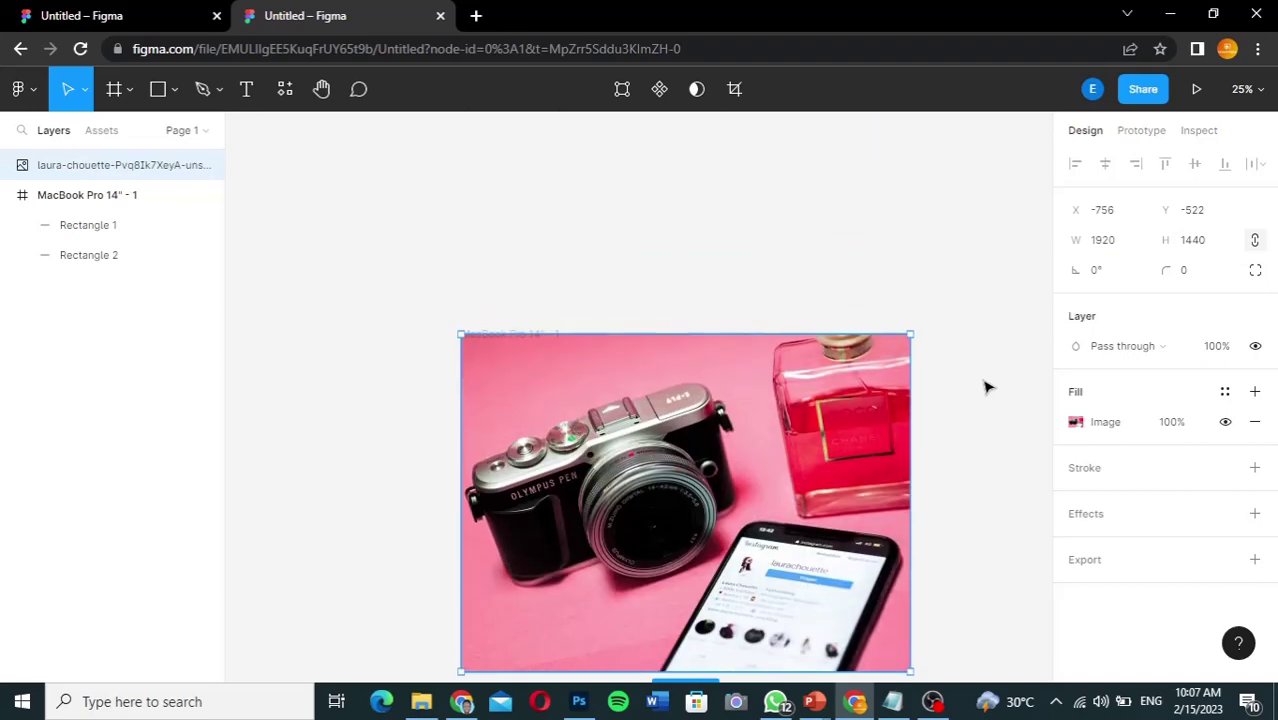
scroll(985, 388, right, 6)
scroll(985, 388, left, 4)
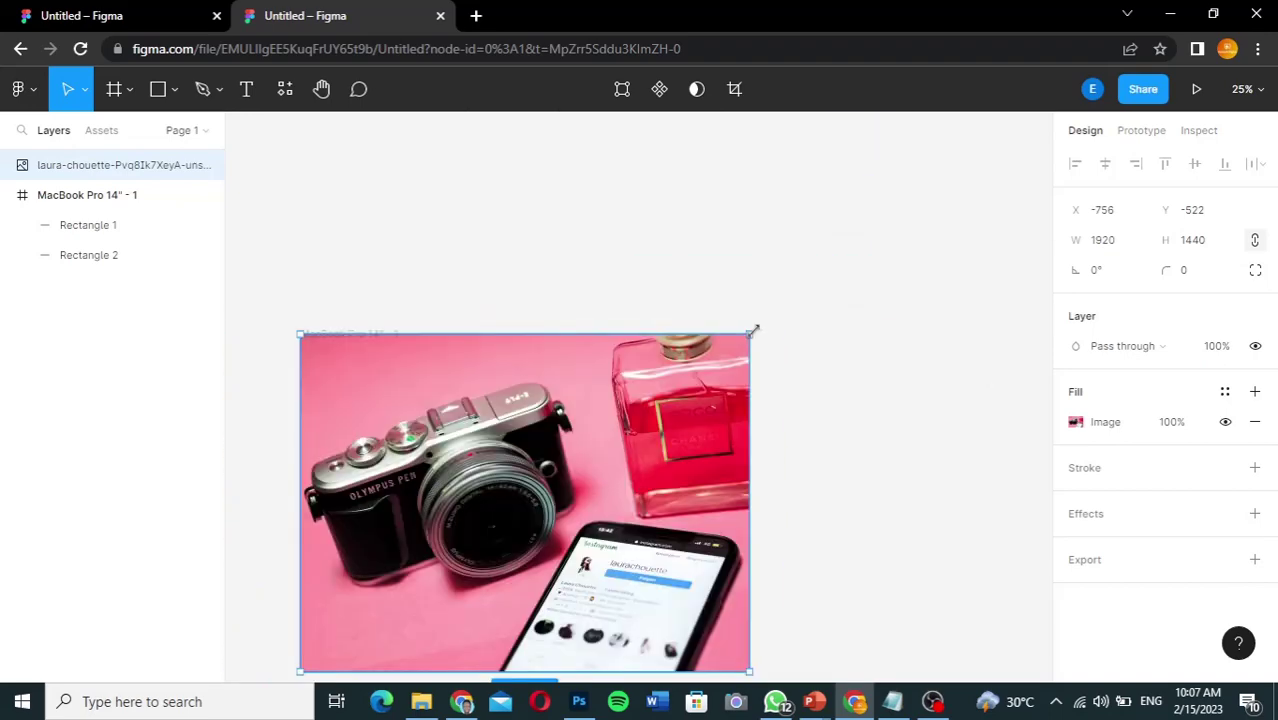
drag(752, 331, 724, 376)
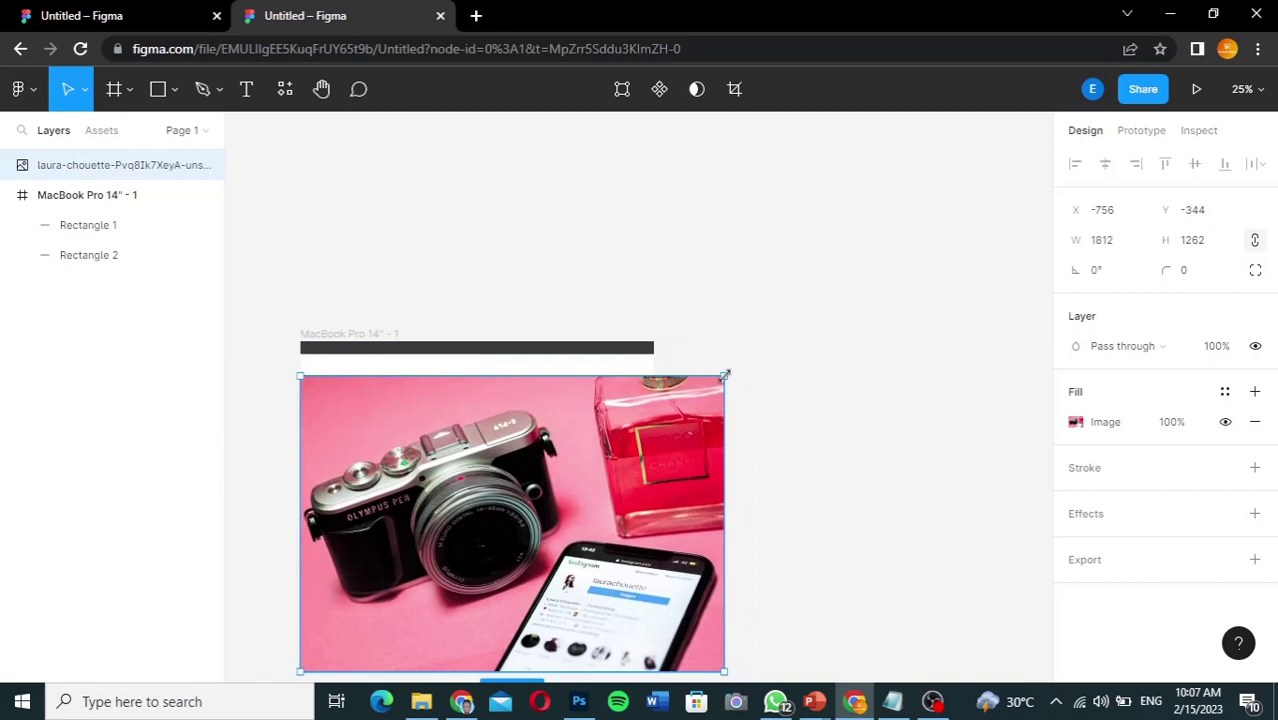
drag(733, 354, 742, 342)
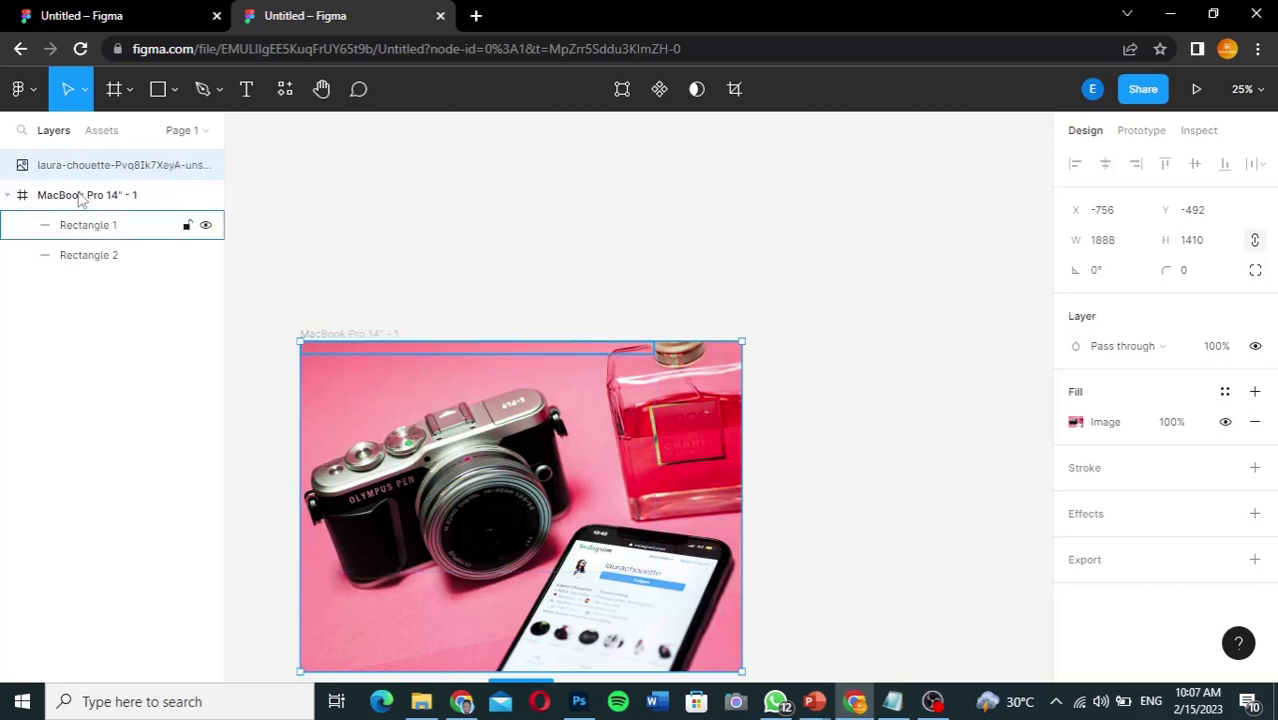
Step: Move the laura-chouette layer into MacBook Pro 14" - 1, just below Rectangle 2
drag(83, 176, 83, 265)
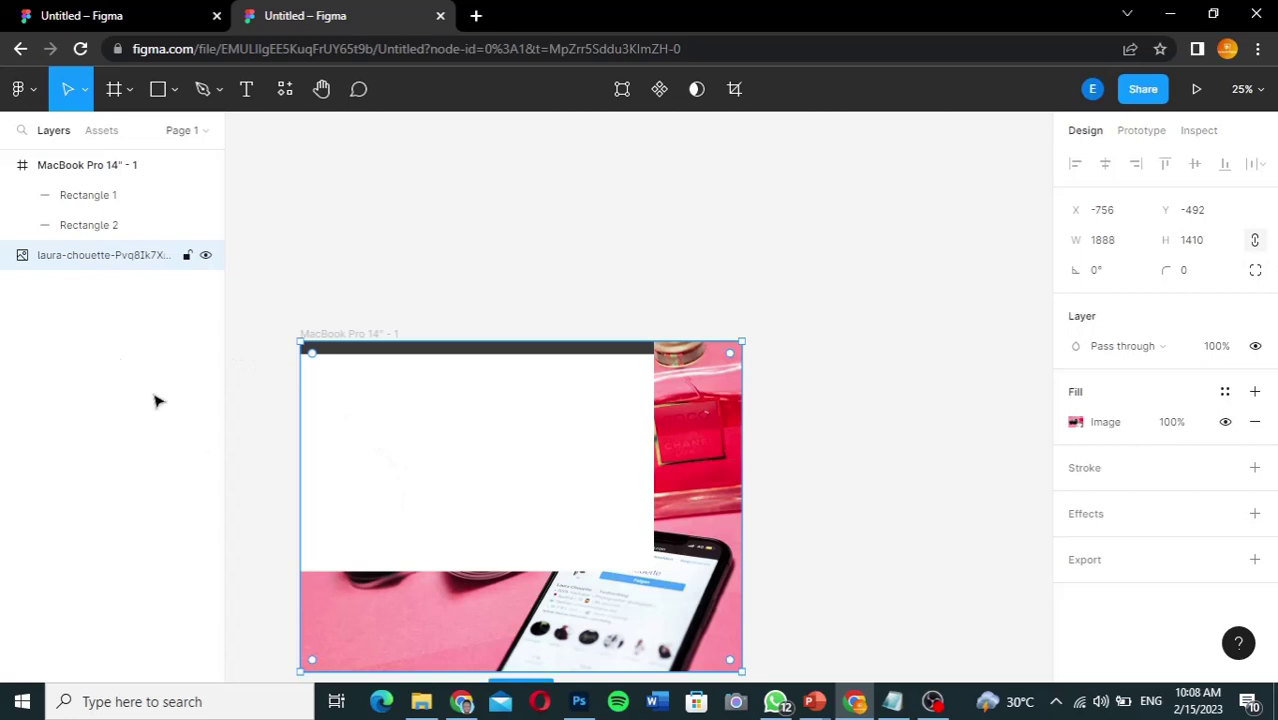
drag(106, 251, 115, 263)
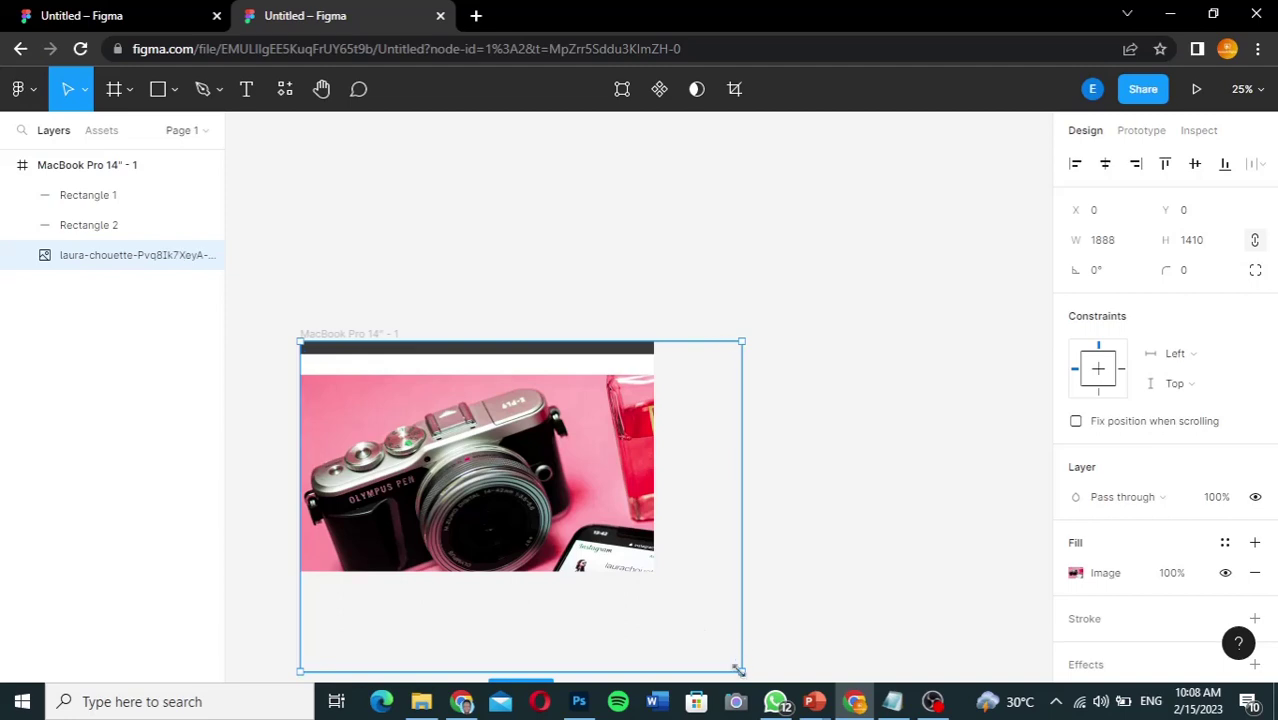
Step: Resize the photo to 1512 × 982 so it fills the frame, and zoom to 50%
drag(739, 669, 654, 602)
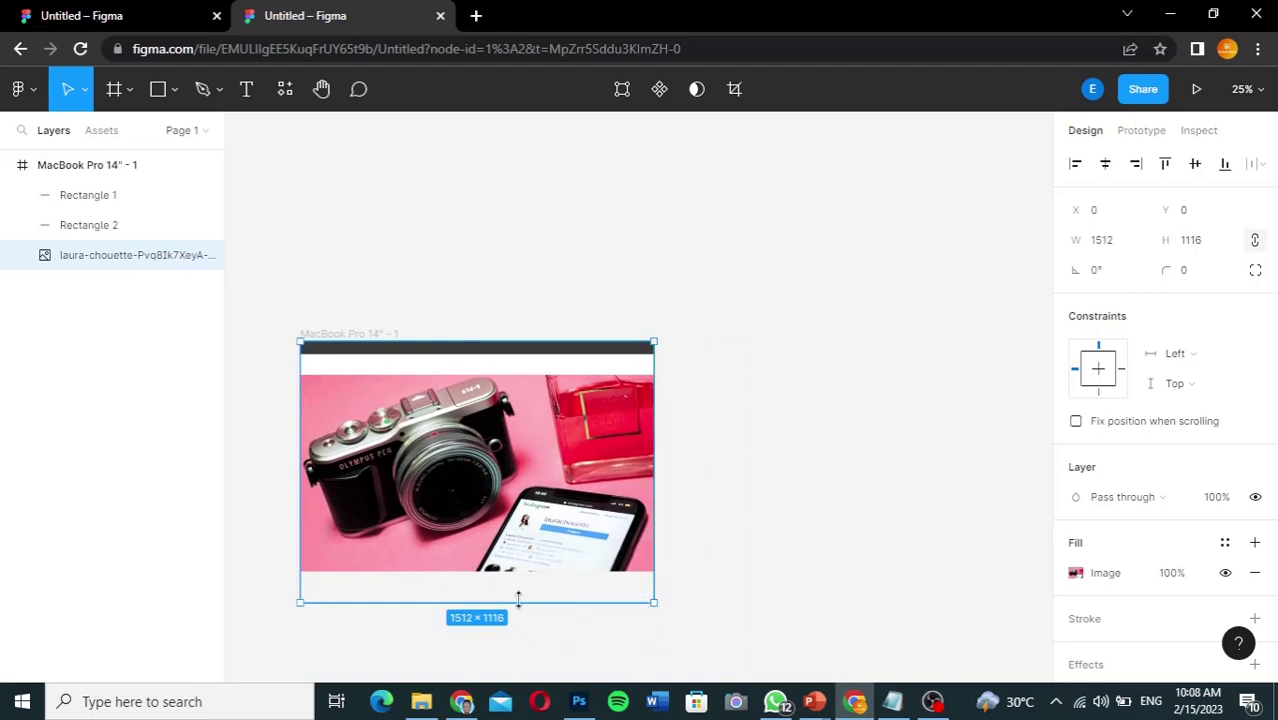
drag(518, 598, 519, 573)
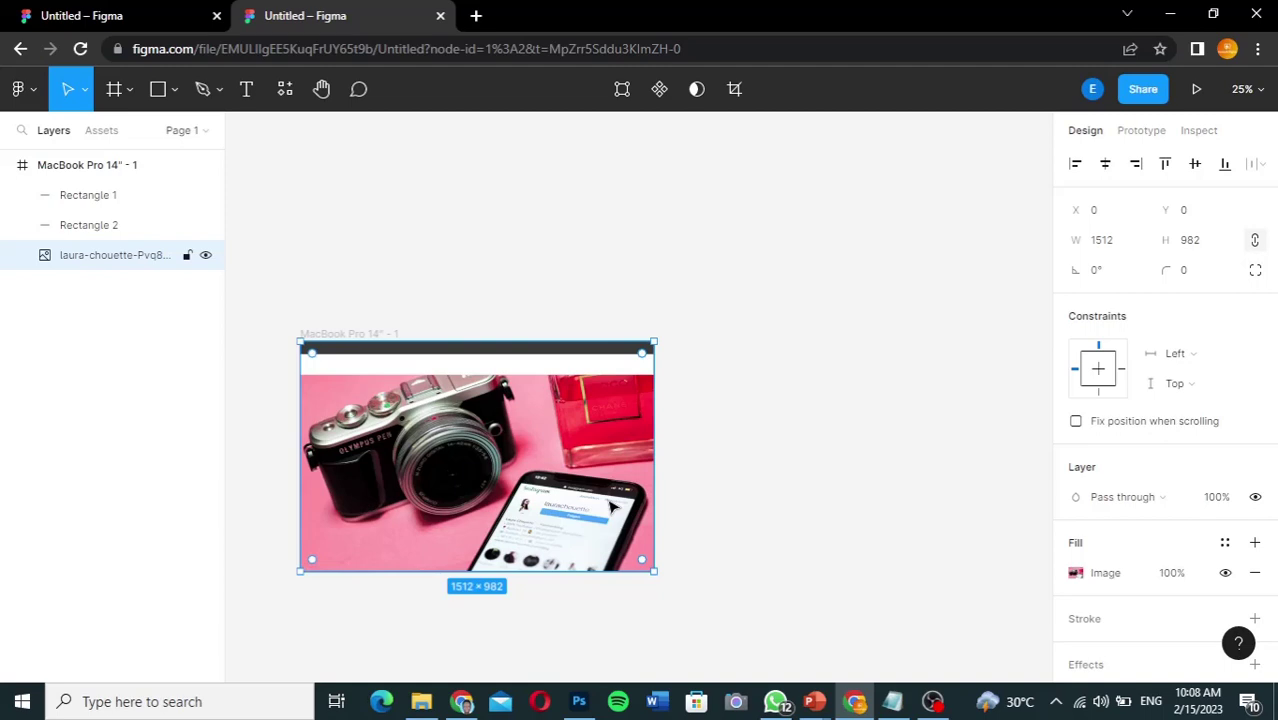
key(plus)
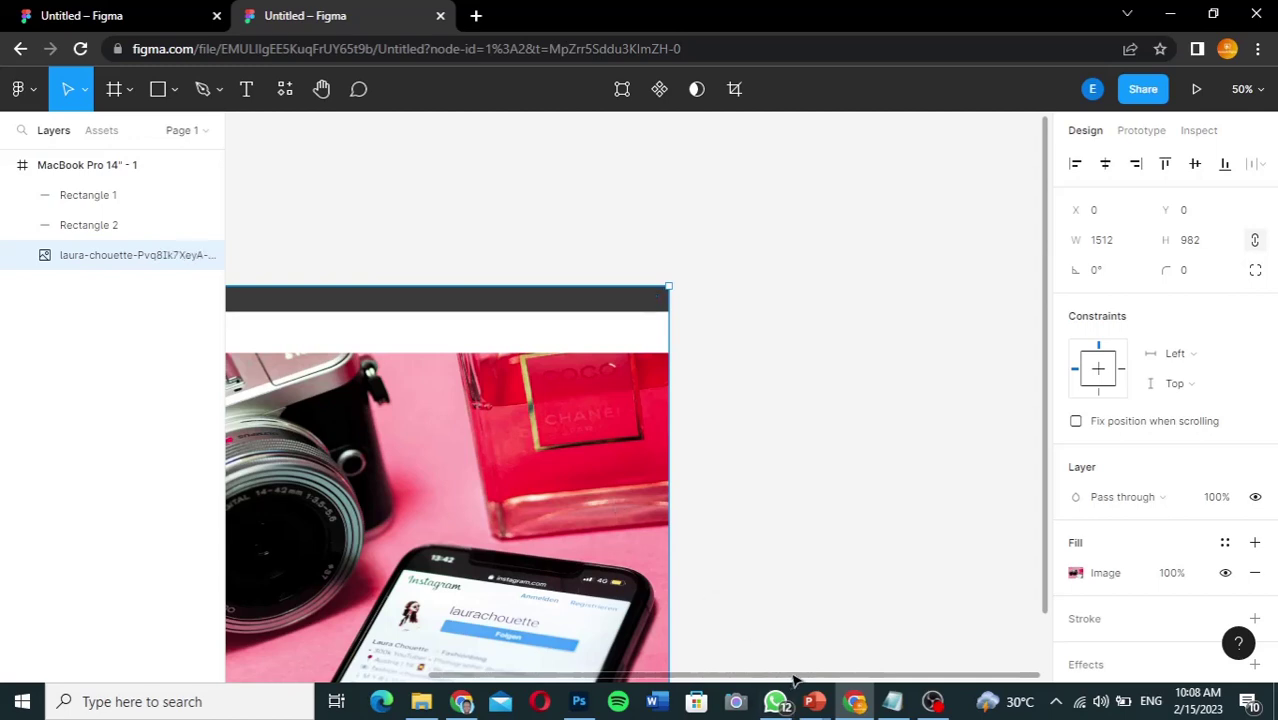
drag(793, 680, 575, 655)
scroll(555, 645, left, 3)
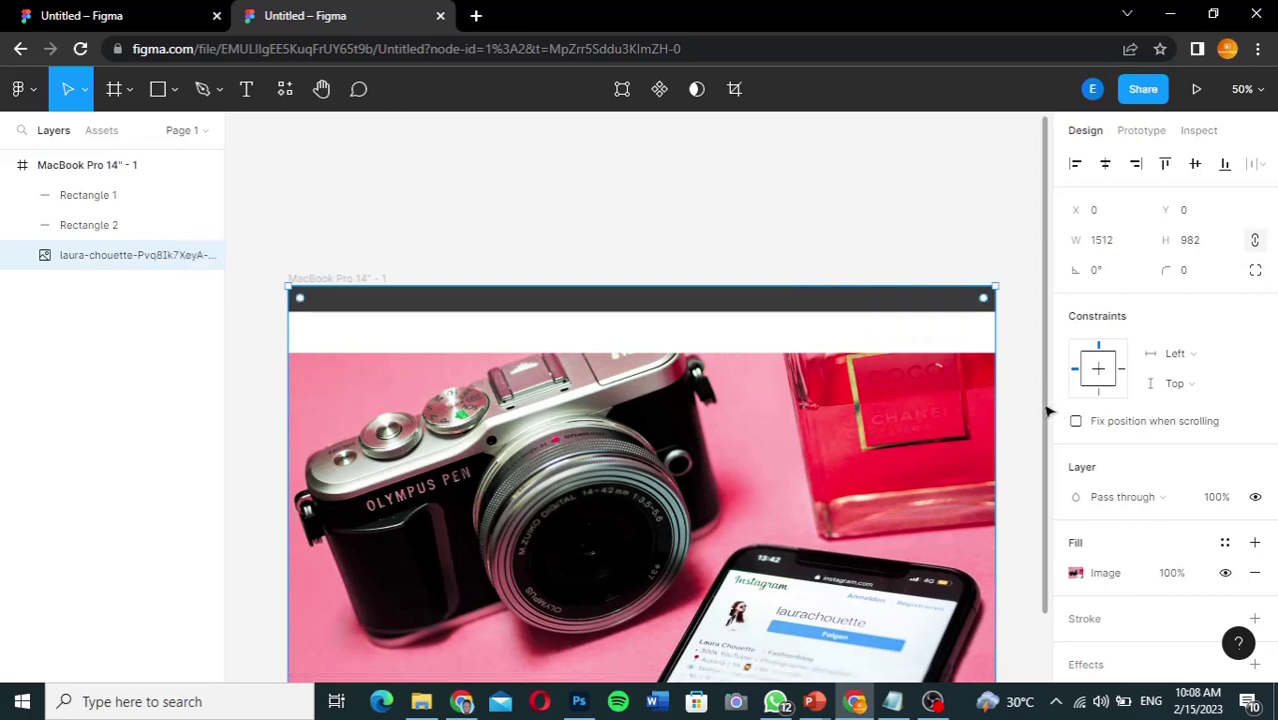
drag(1047, 413, 1050, 532)
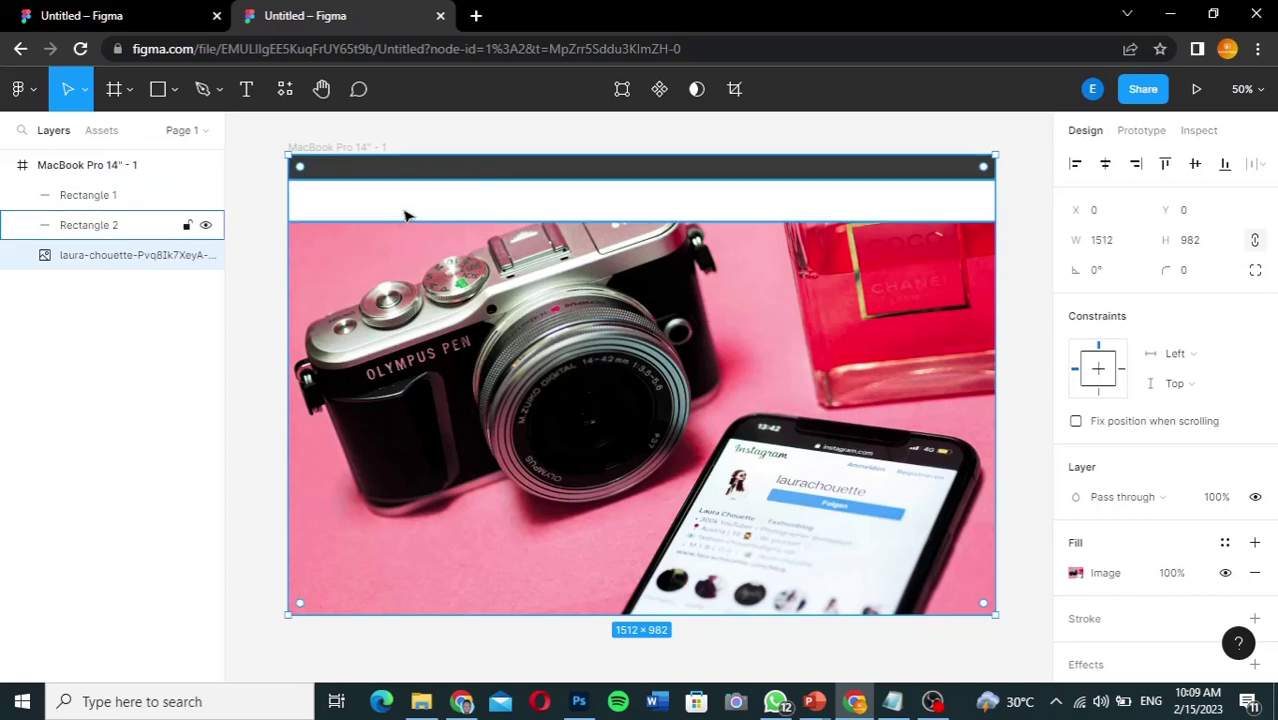
click(105, 15)
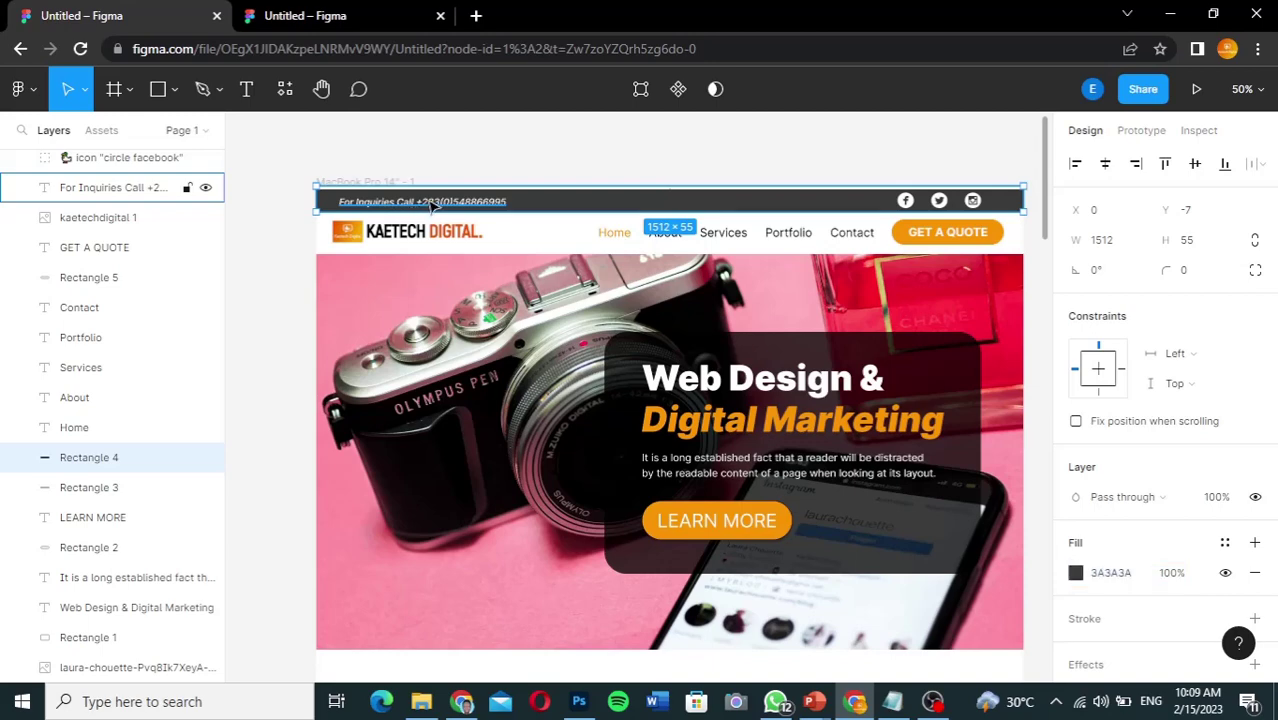
click(430, 205)
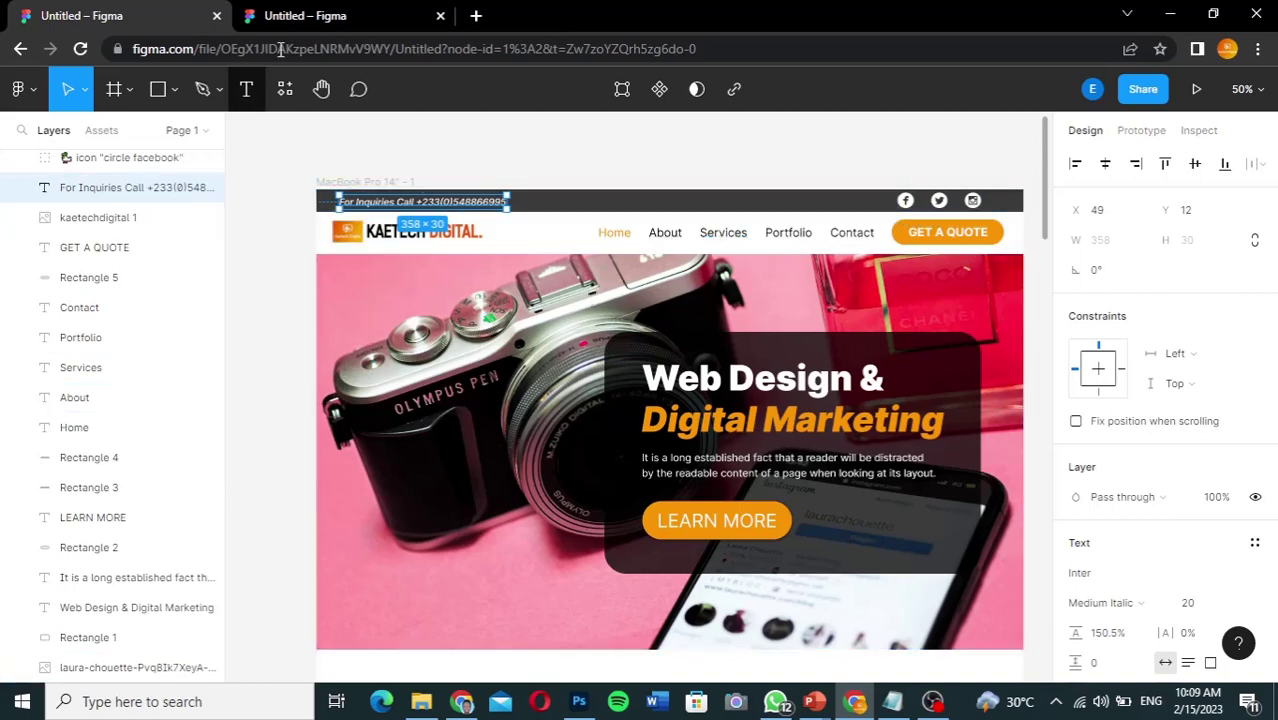
click(331, 17)
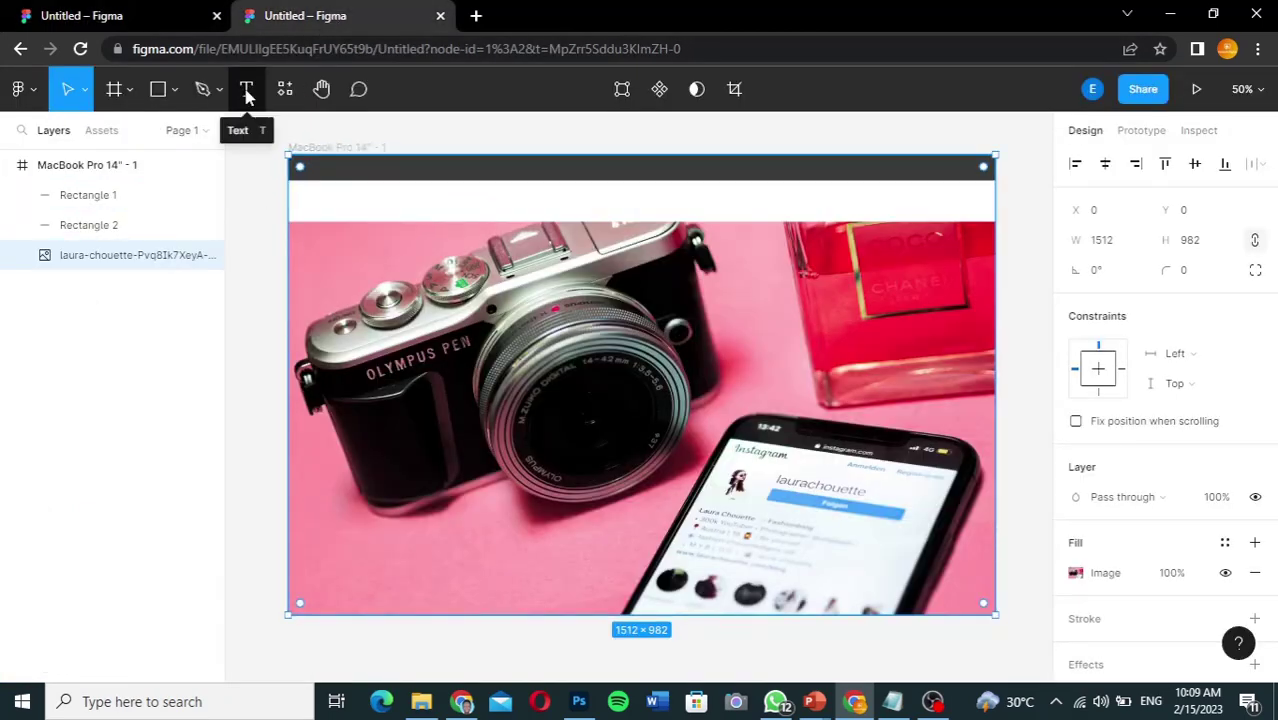
Step: Add a text box on the dark top bar starting 'For Enquiries C'
click(247, 92)
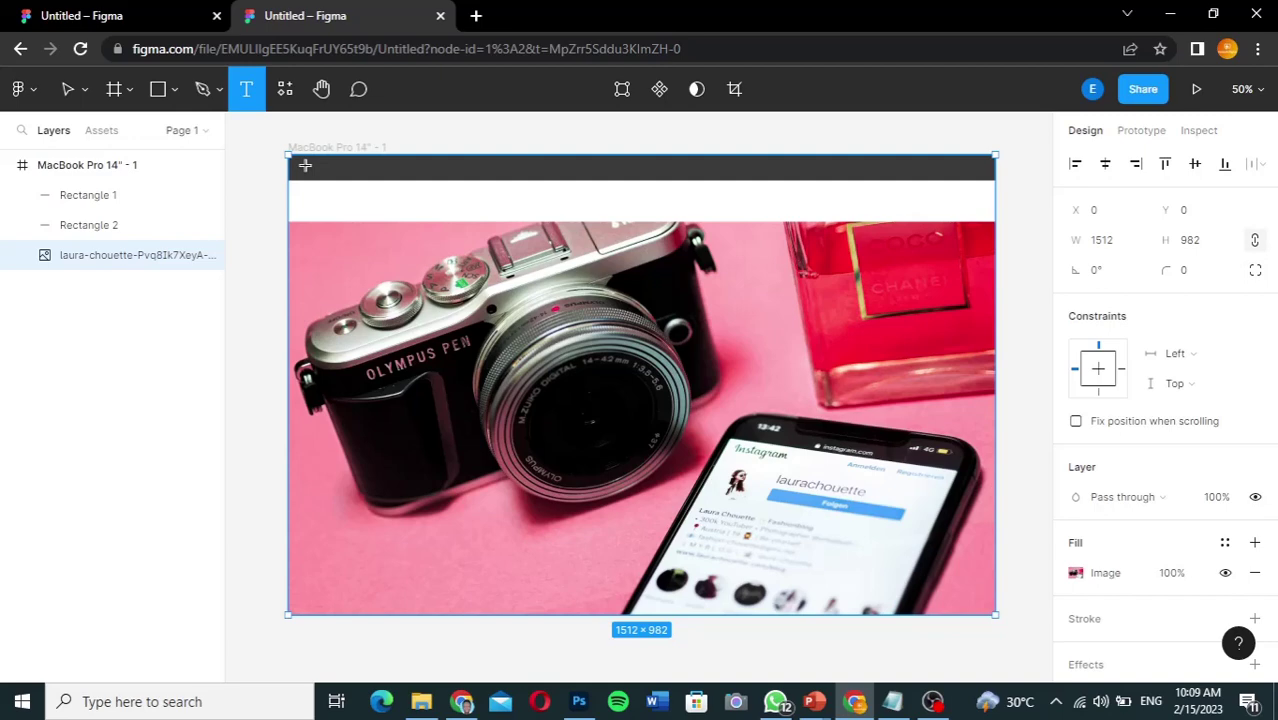
click(305, 165)
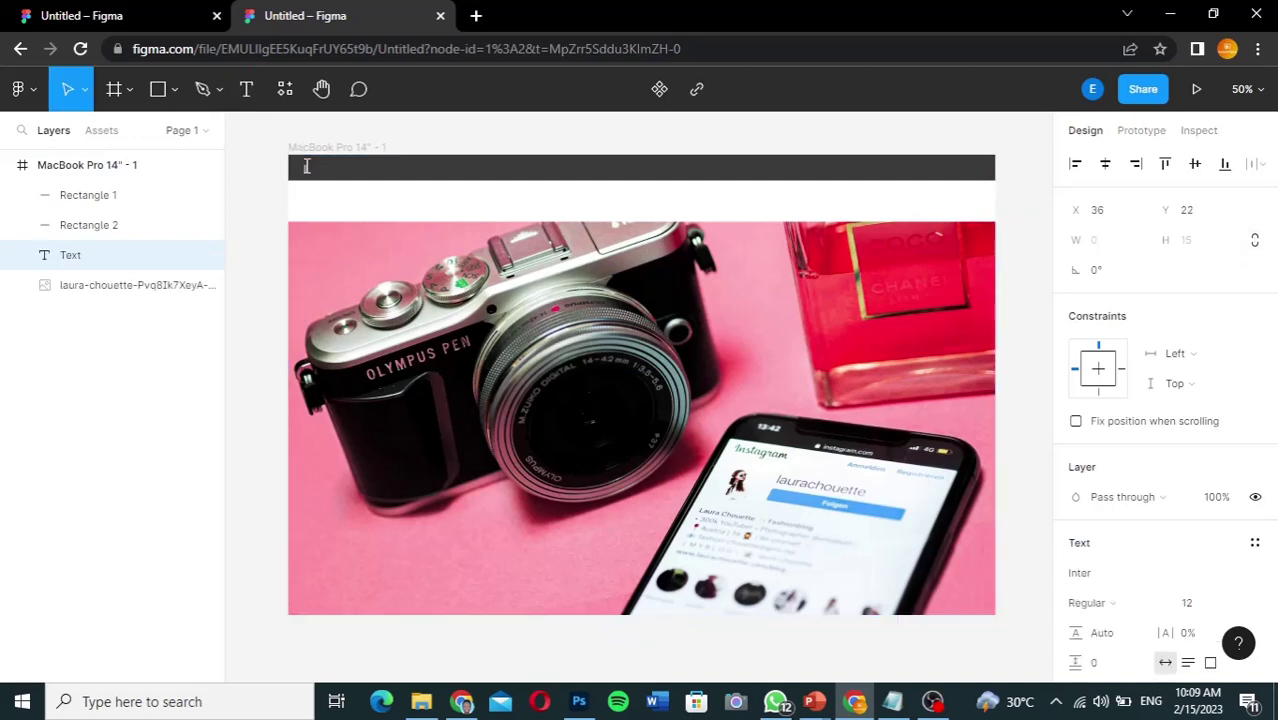
text(For Enquiries C)
Step: Copy the styled inquiries header from the reference design and paste it over the new text
key(ctrl+1)
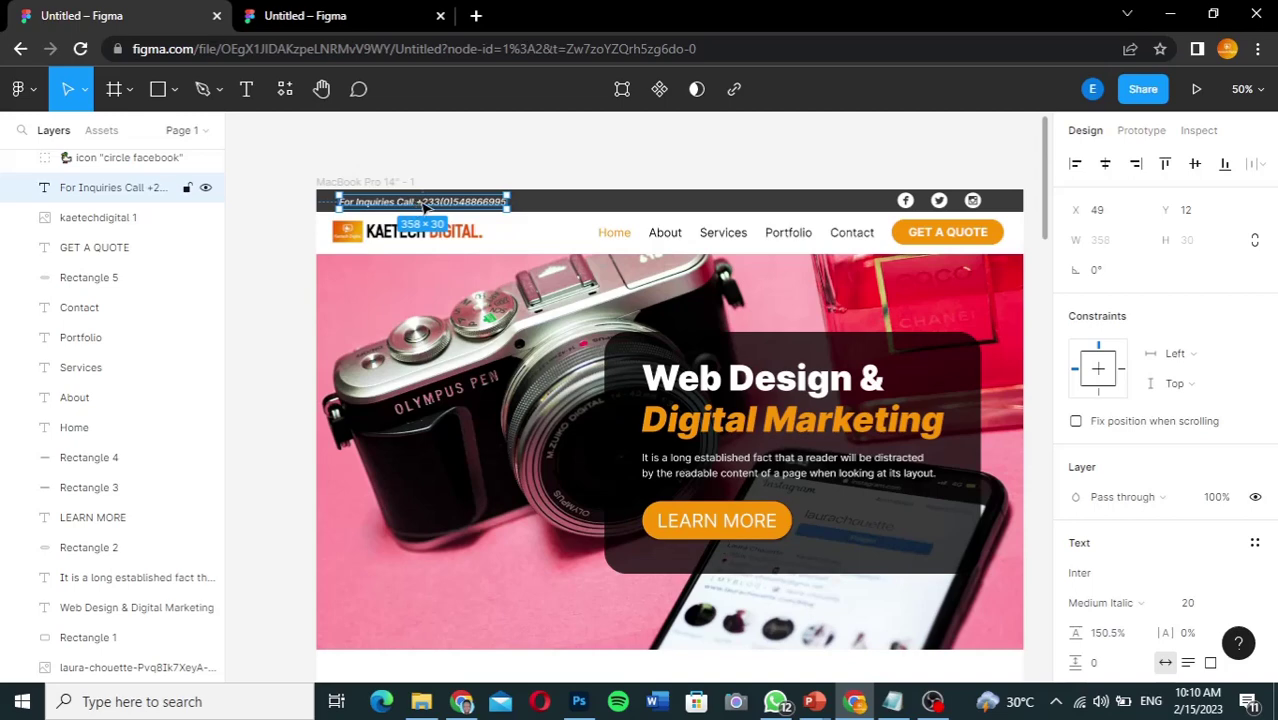
double_click(424, 203)
key(ctrl+c)
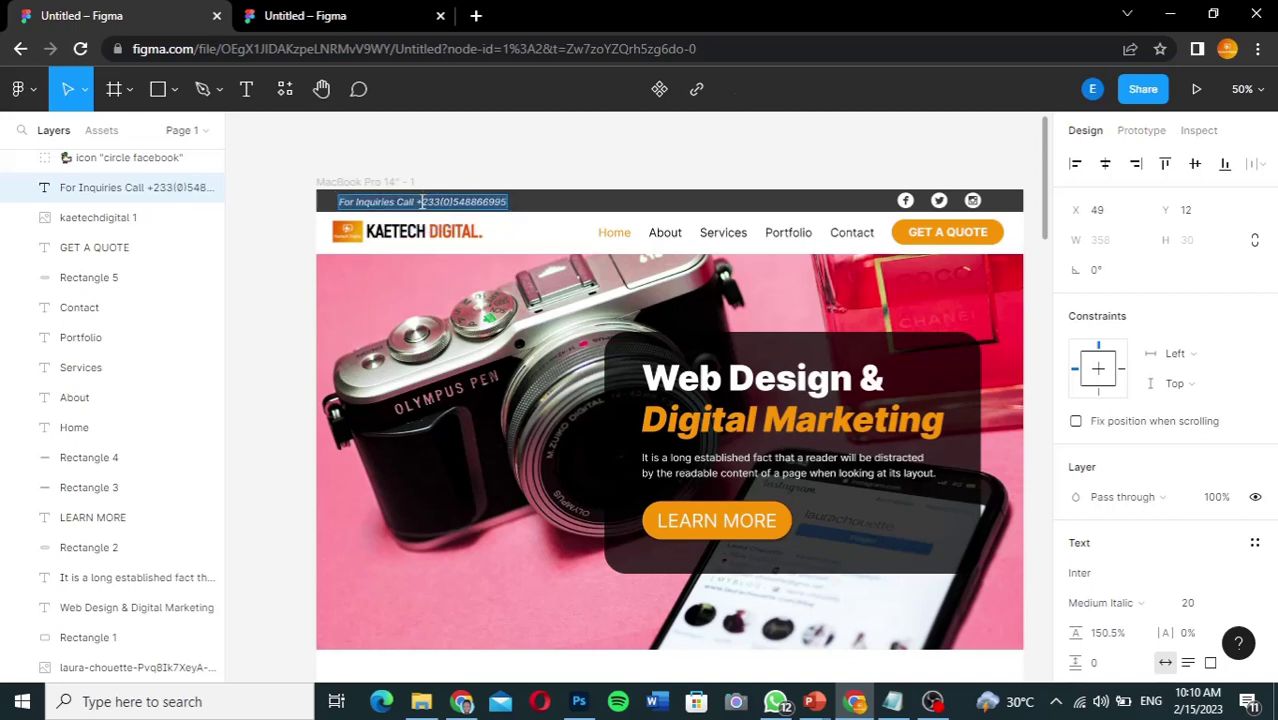
click(354, 16)
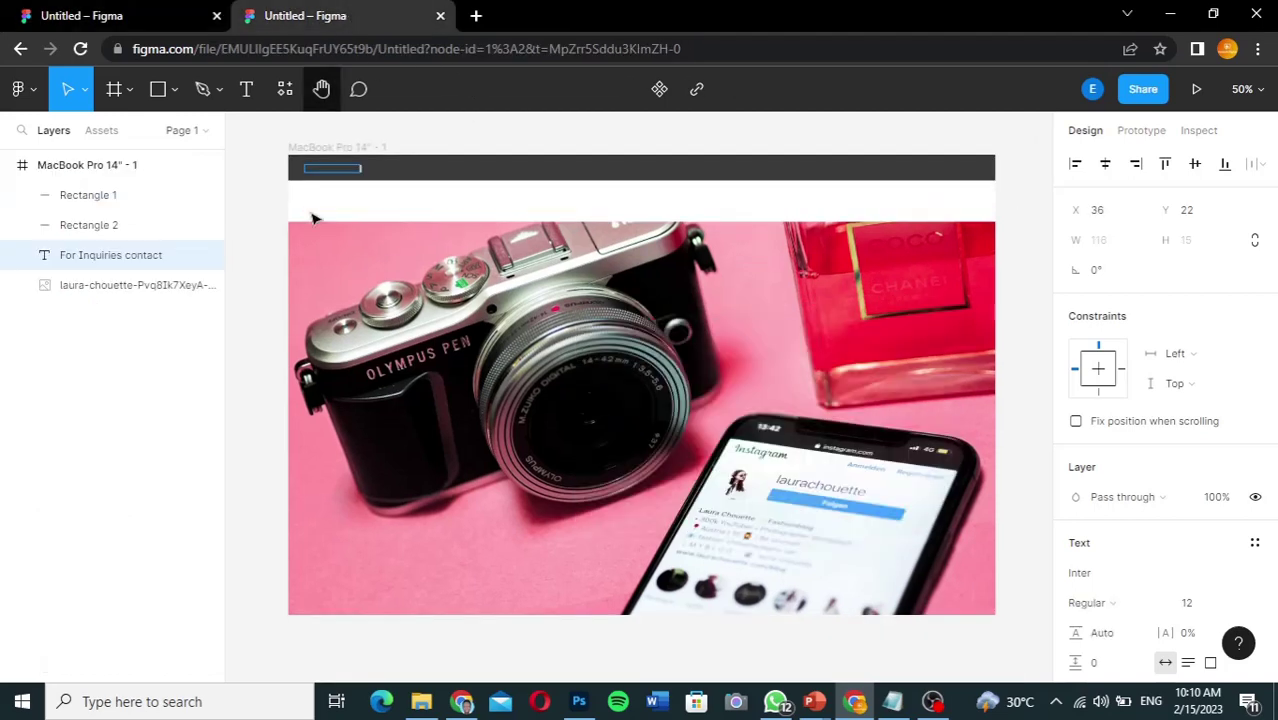
double_click(346, 170)
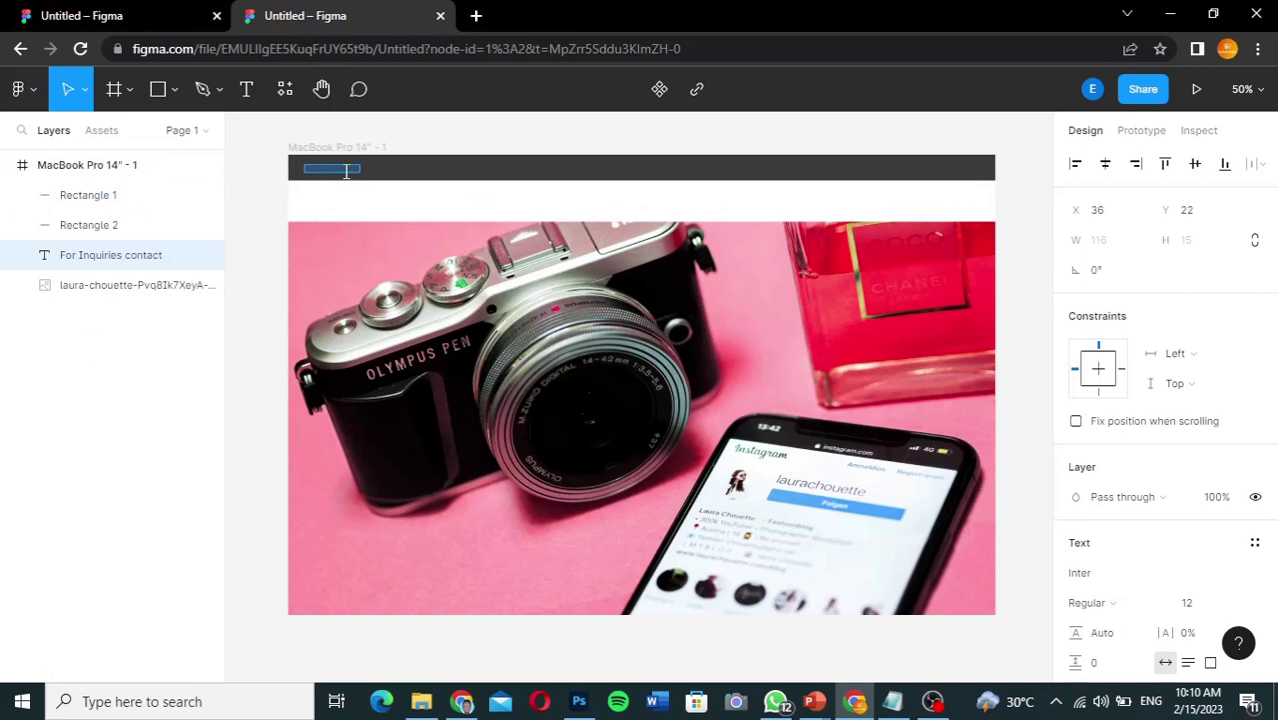
key(ctrl+v)
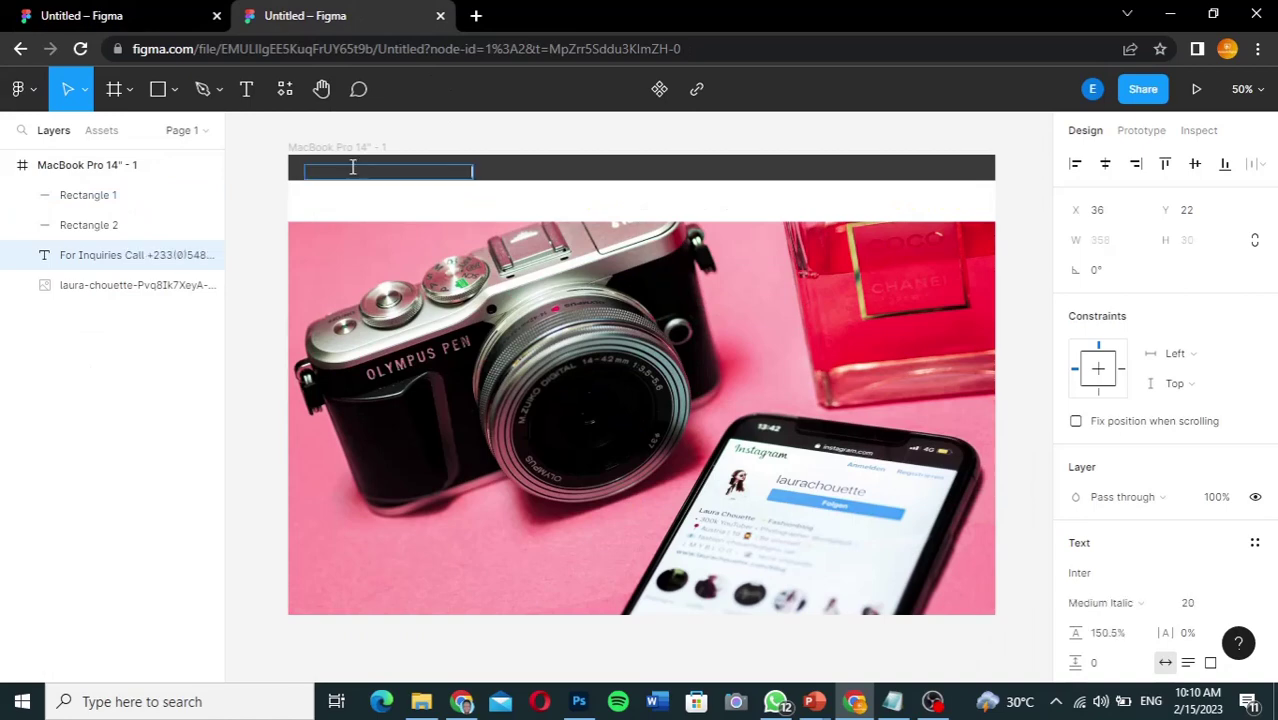
double_click(352, 167)
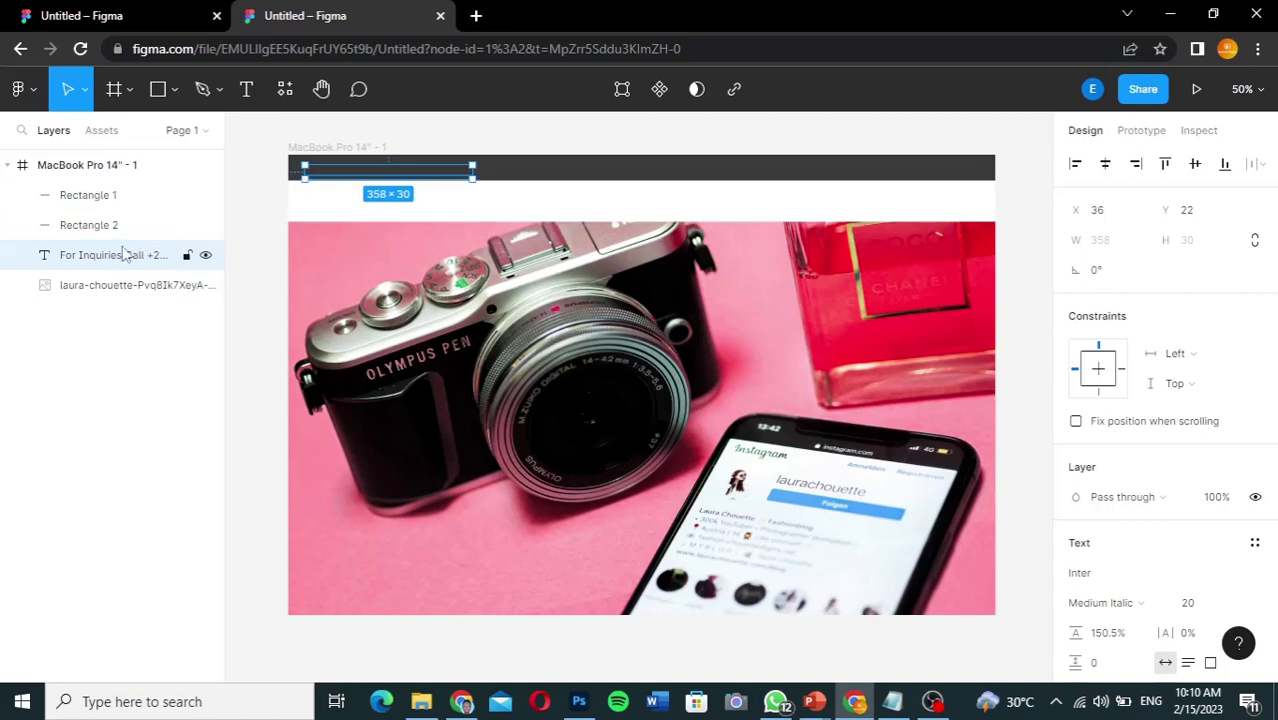
Step: Layer the inquiries text above the dark bar and nudge it to X 54, Y 14
drag(123, 255, 124, 194)
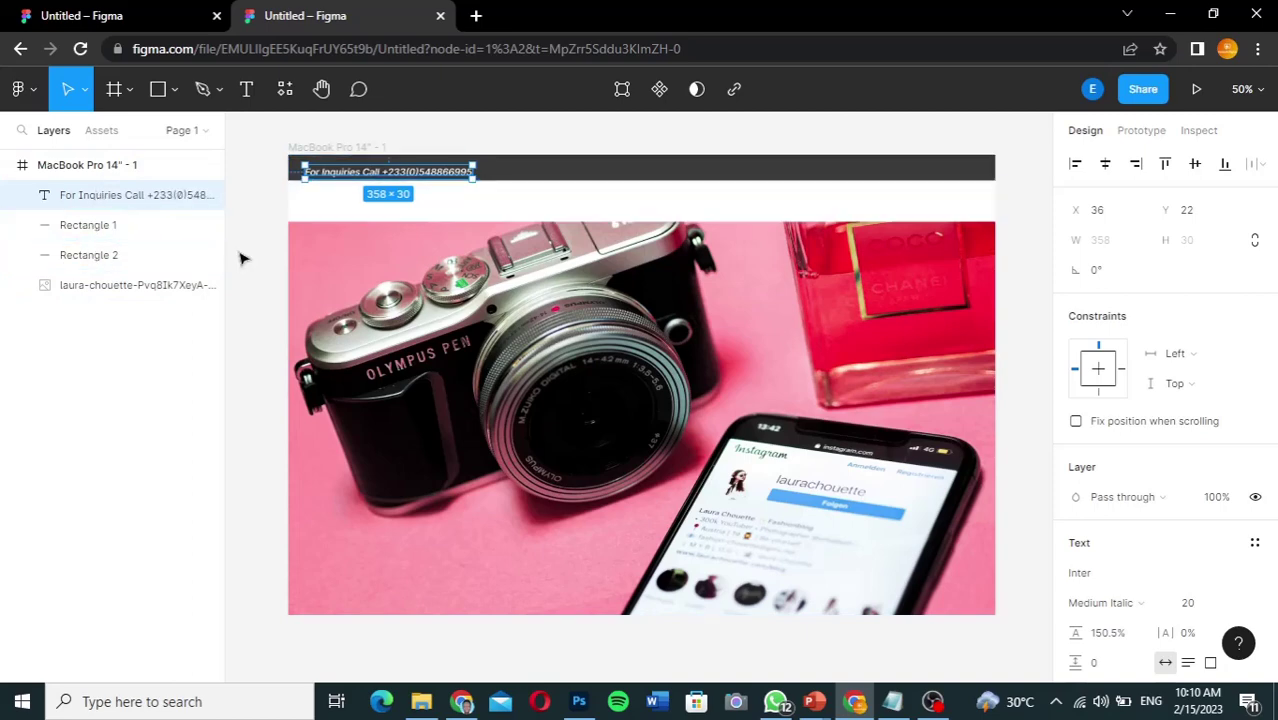
key(Up)
key(Up)
key(Up)
key(Up)
key(Up)
key(Up)
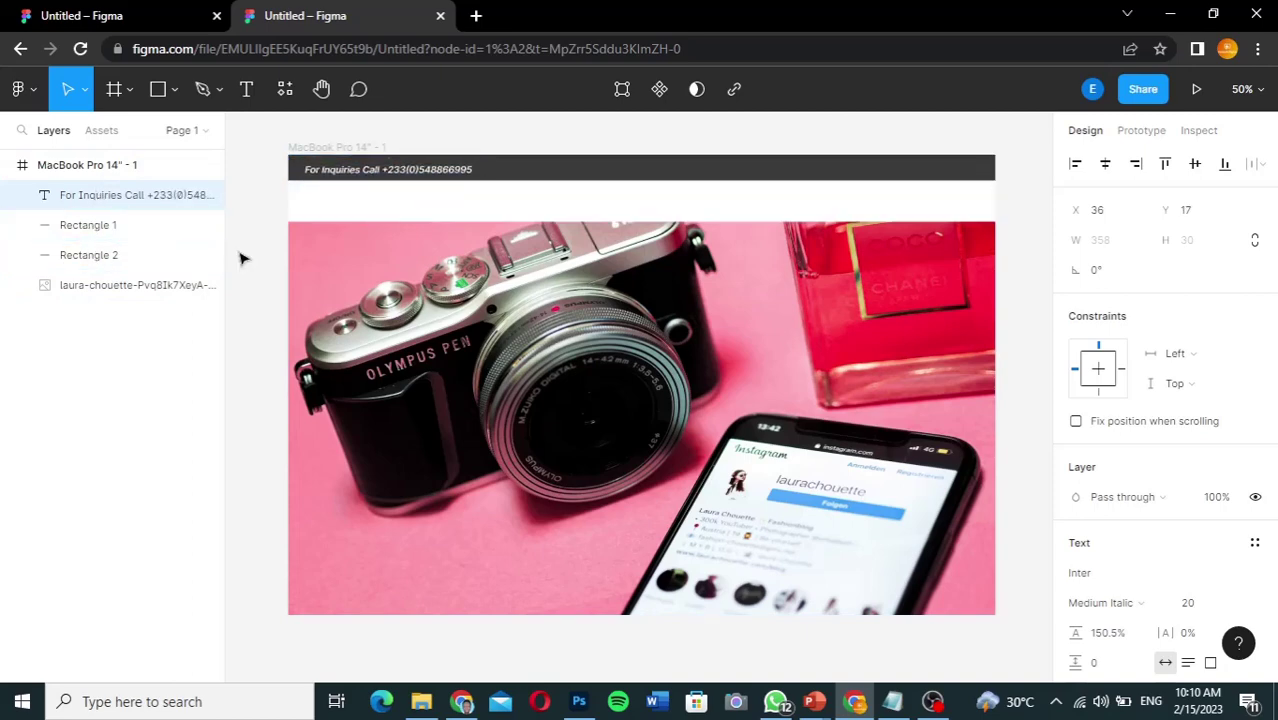
key(Up)
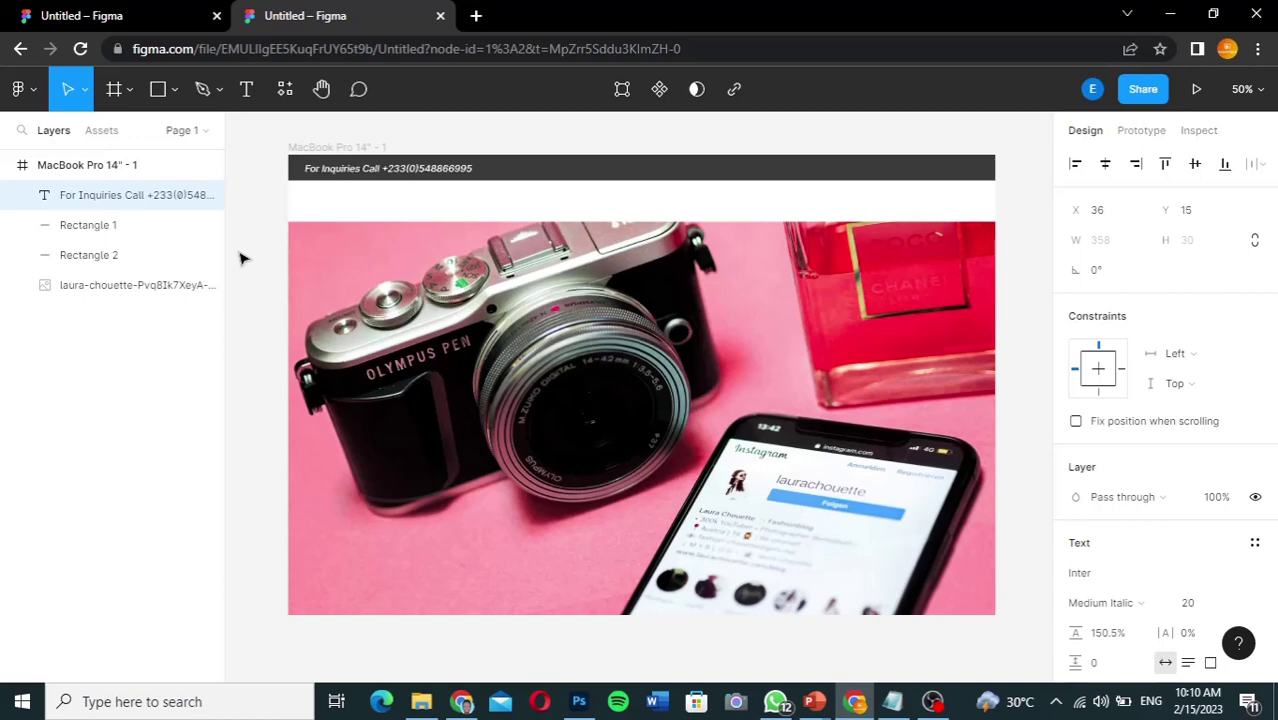
key(Up)
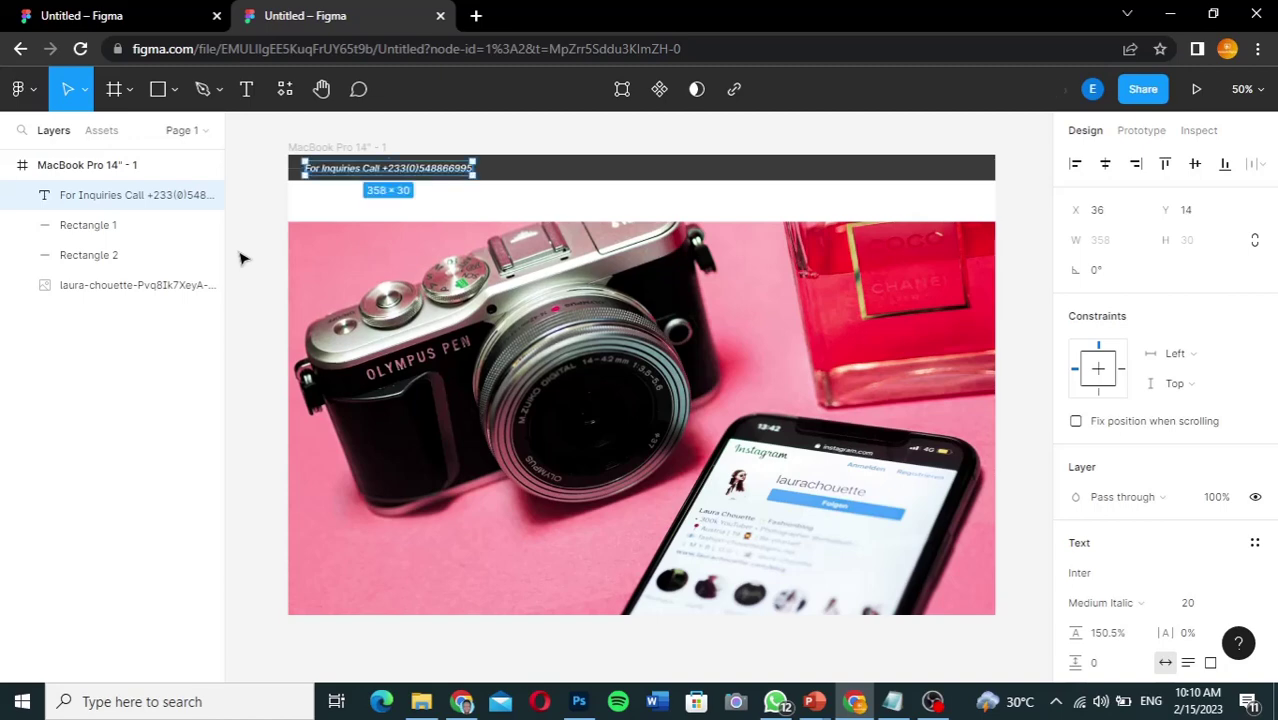
key(Right)
key(Right)
key(Right)
key(Right)
key(Right)
key(Right)
key(Right)
key(Right)
key(Right)
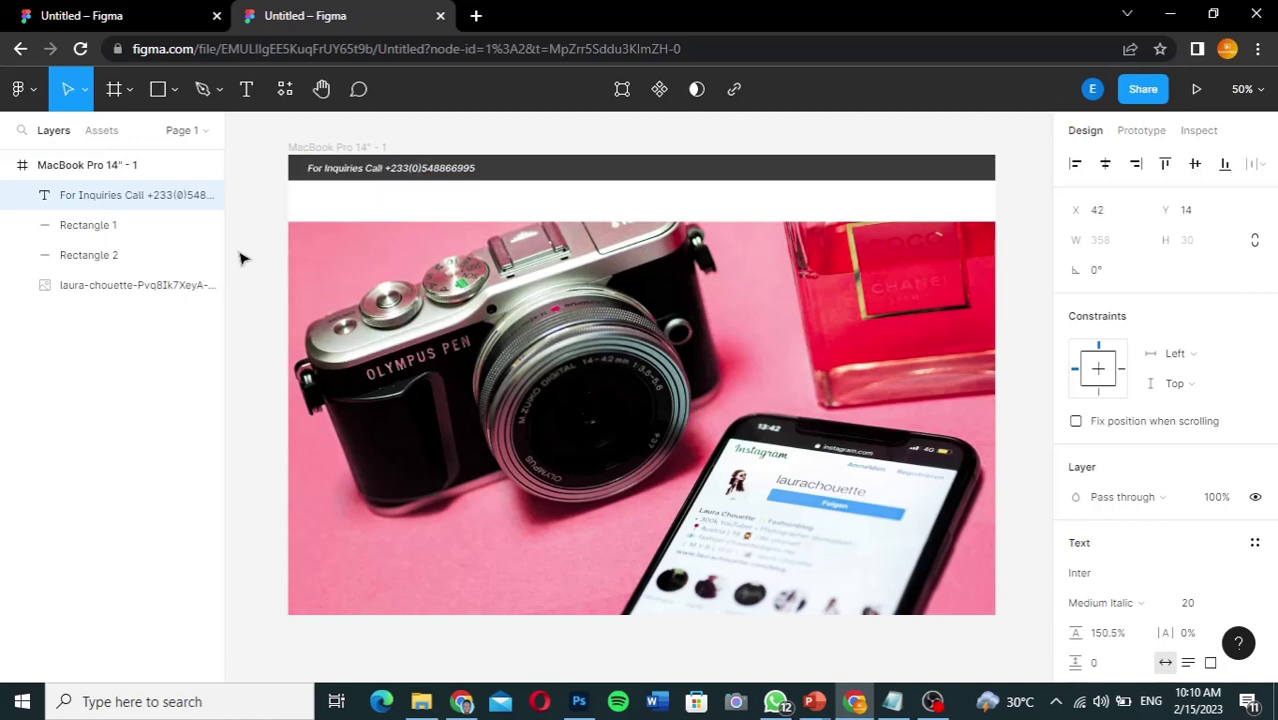
key(Right)
key(Right)
key(Right)
key(Right)
key(Right)
key(Right)
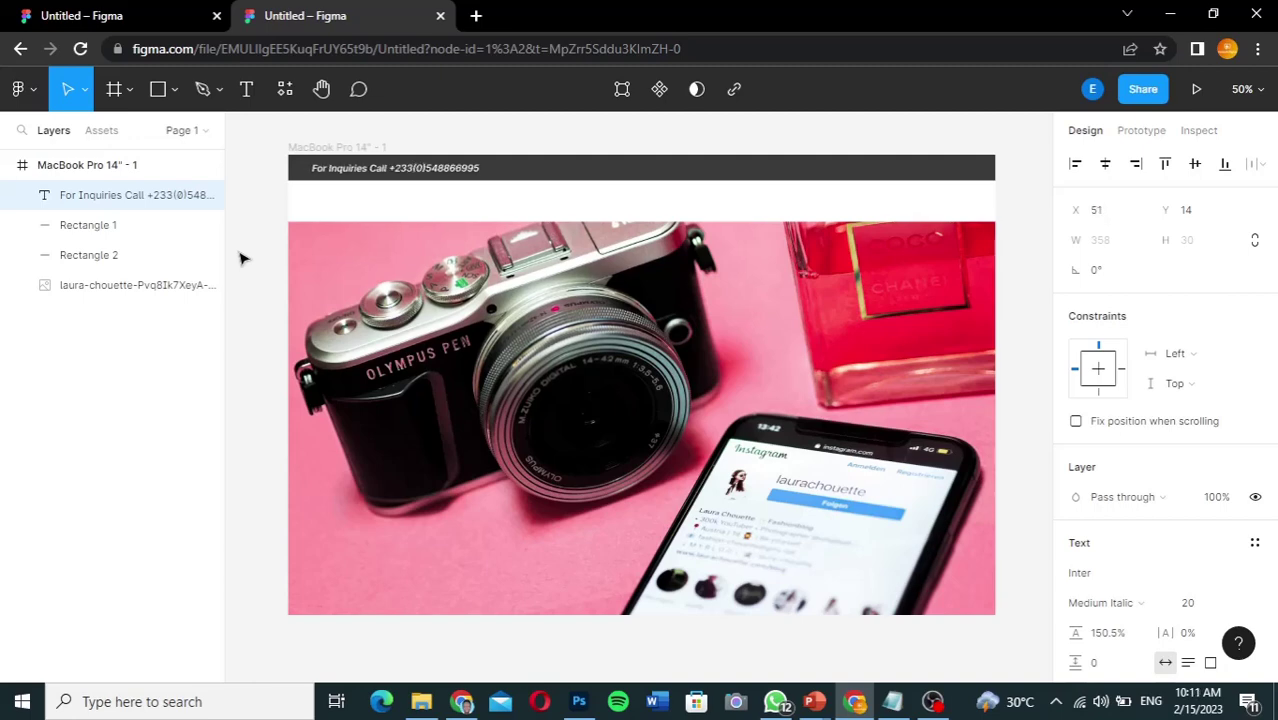
key(Right)
key(Right)
key(Right)
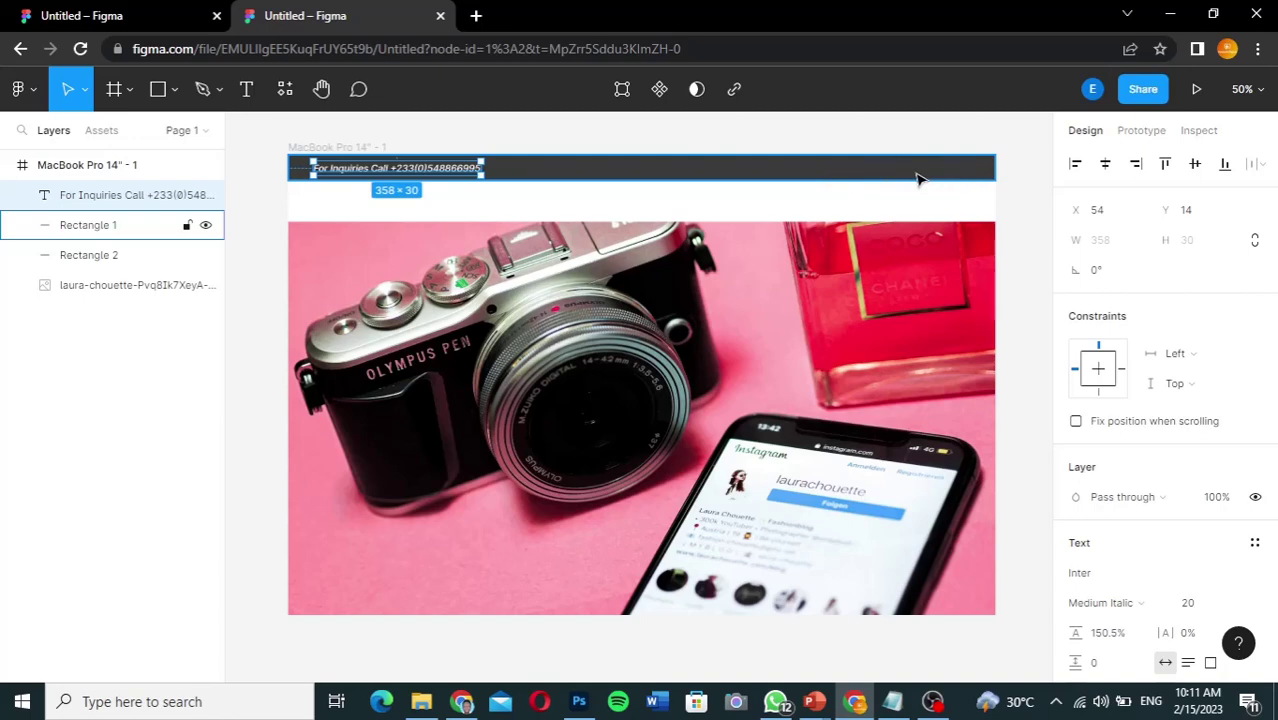
click(264, 318)
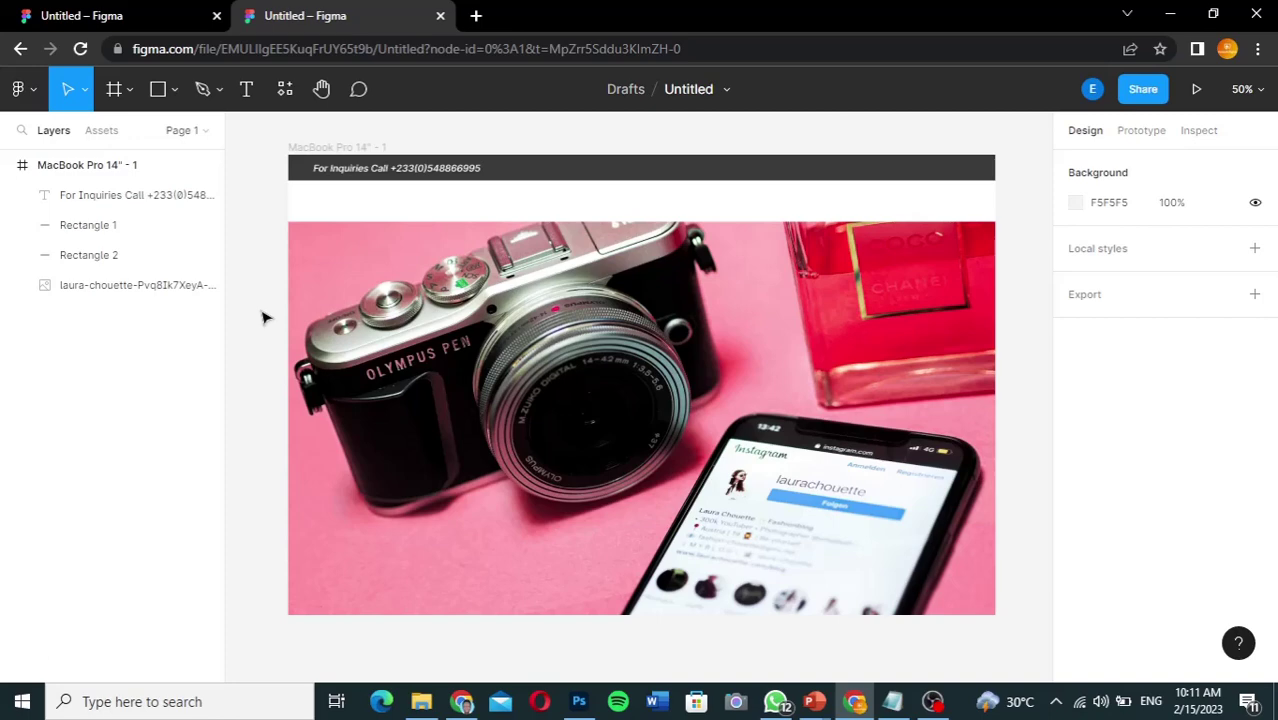
click(86, 17)
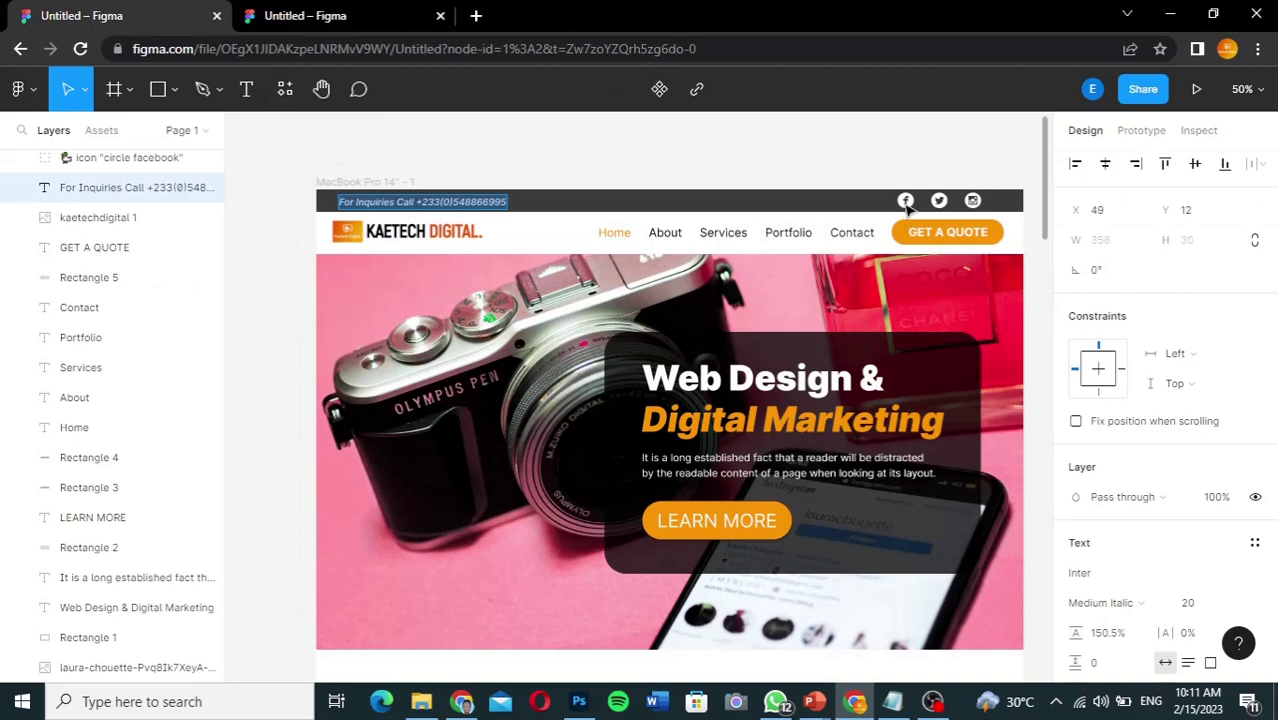
key(Escape)
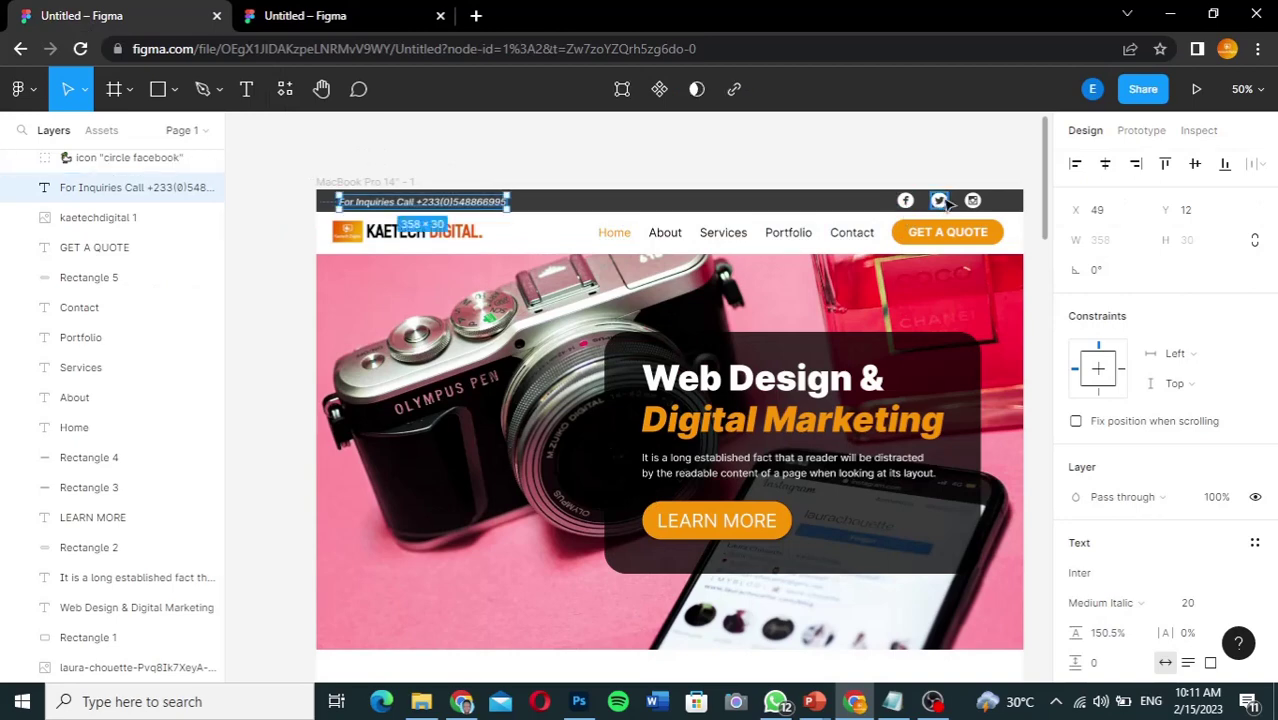
click(945, 201)
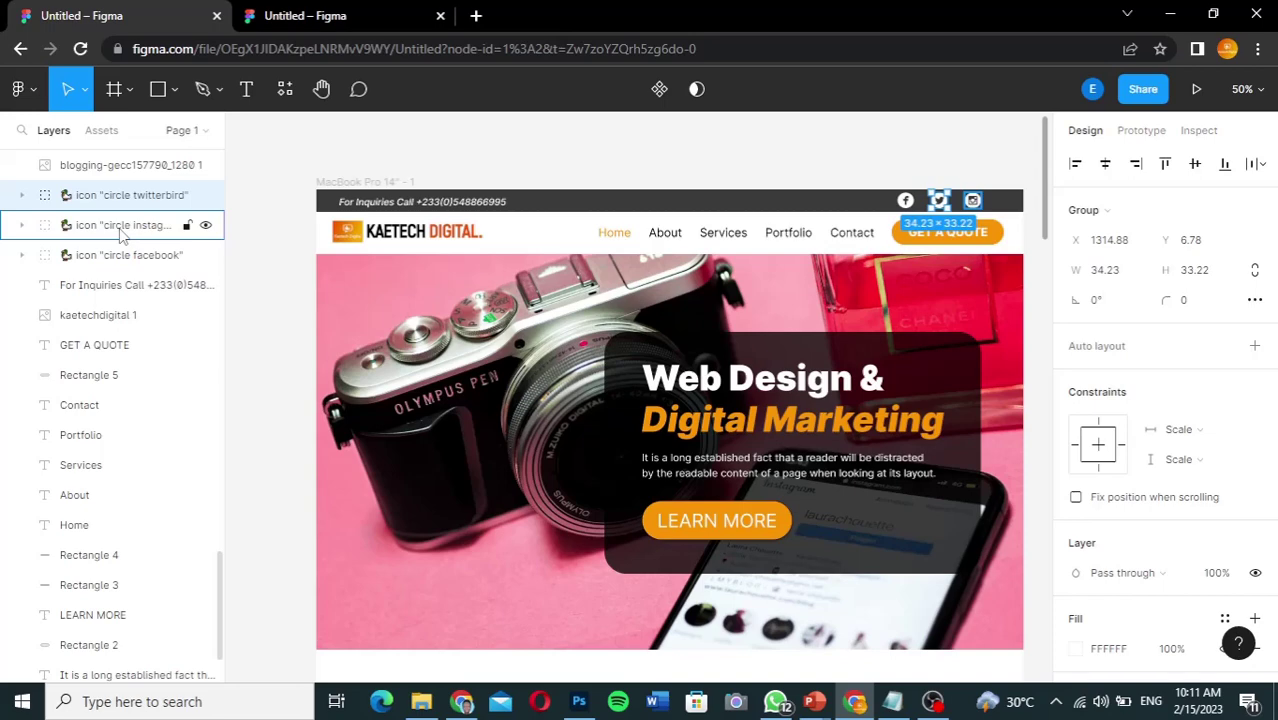
click(288, 18)
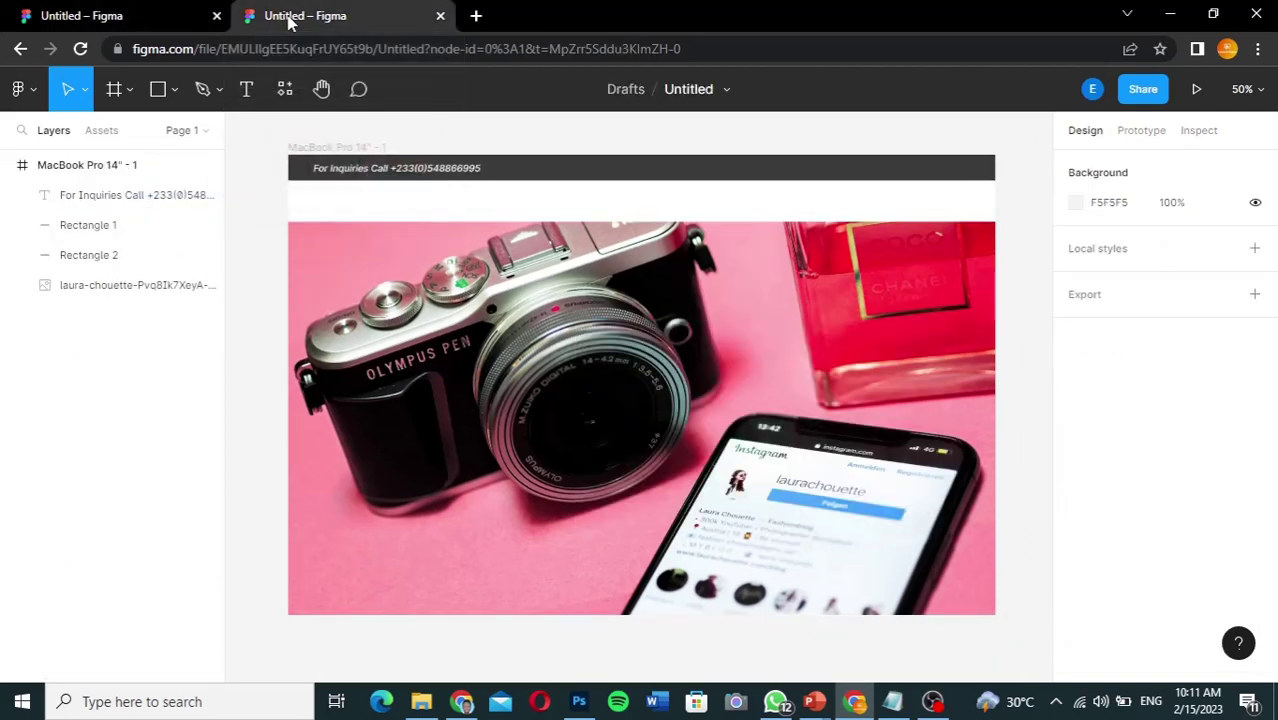
Step: Browse plugins via Main menu > Plugins > Find more plugins and search 'social icons'
click(29, 95)
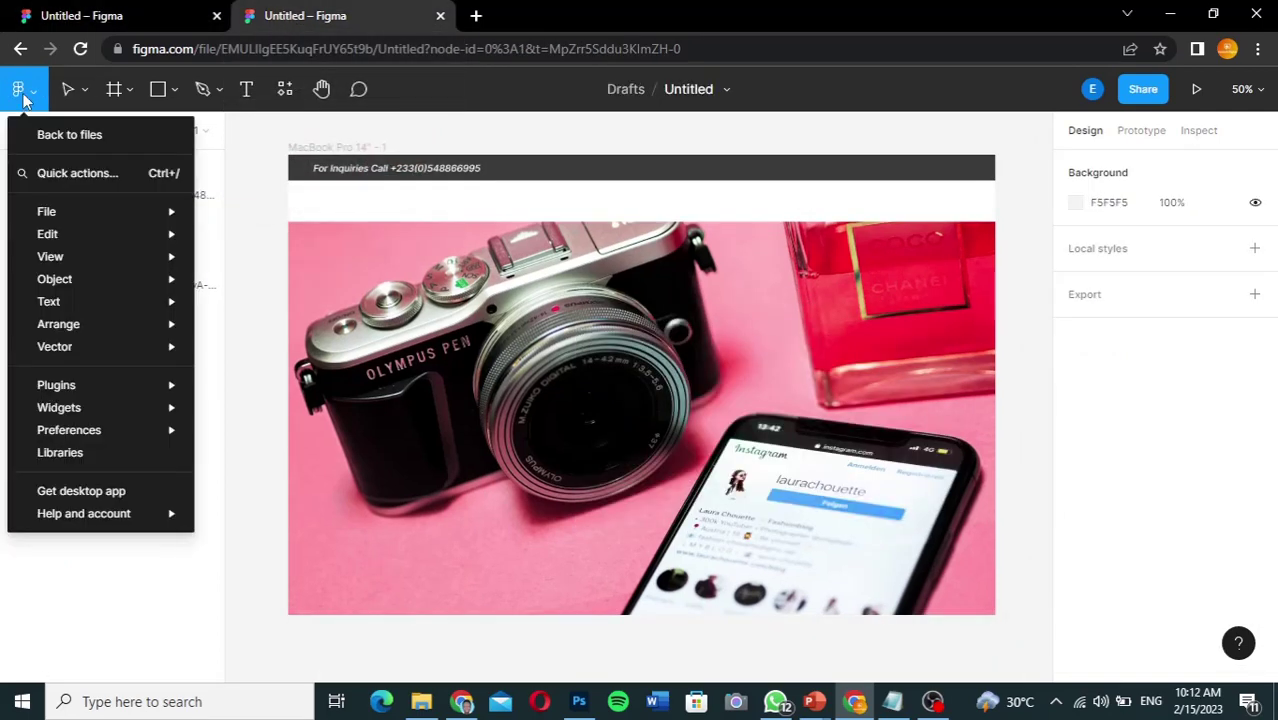
mouse_move(57, 380)
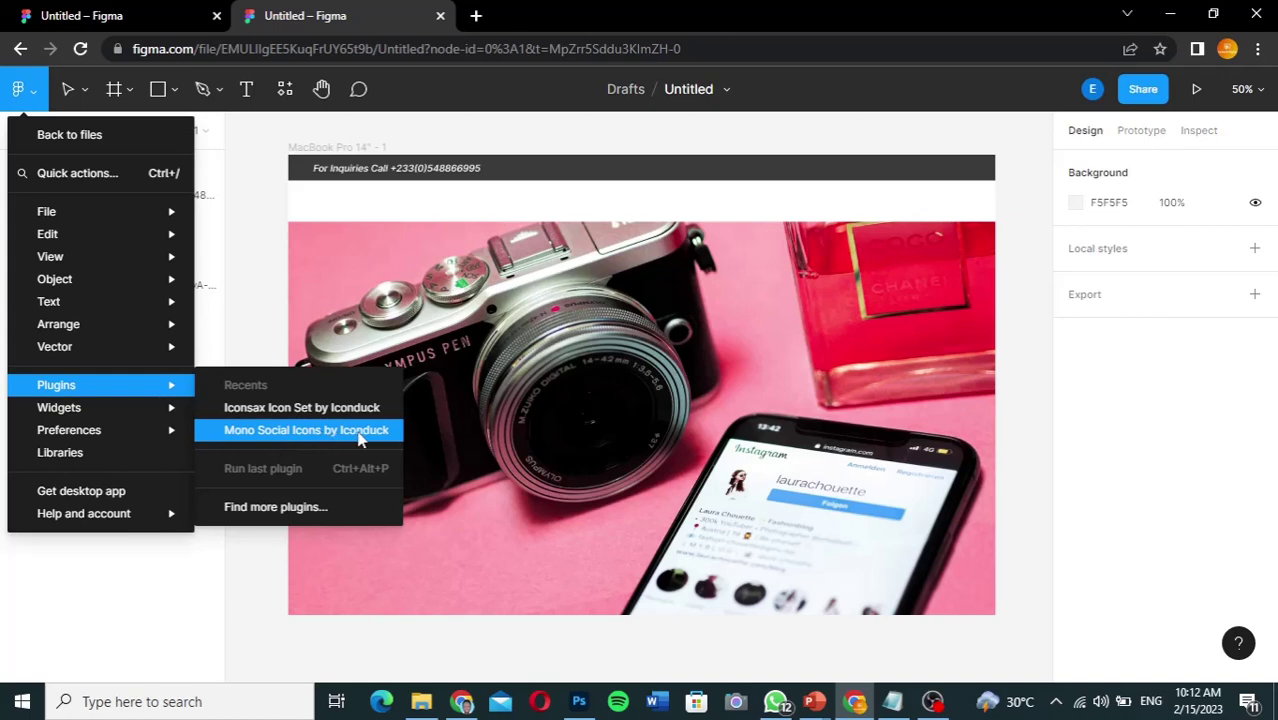
click(276, 507)
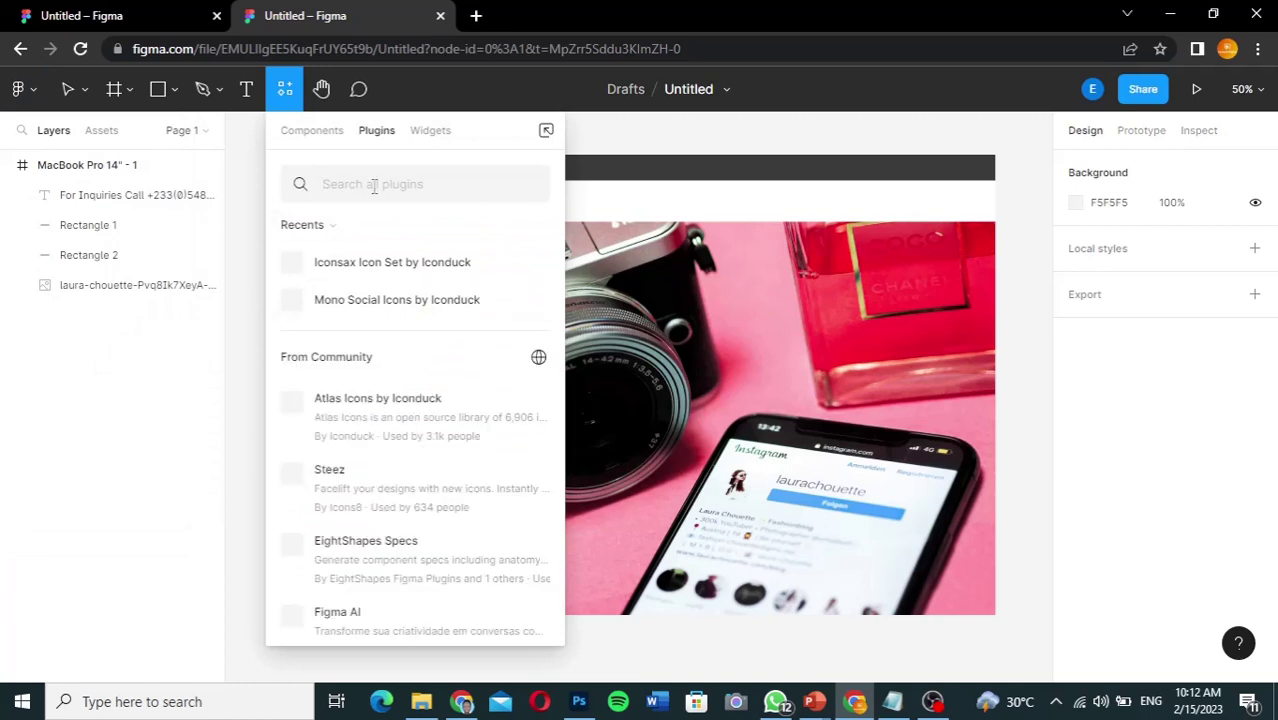
text(social icons)
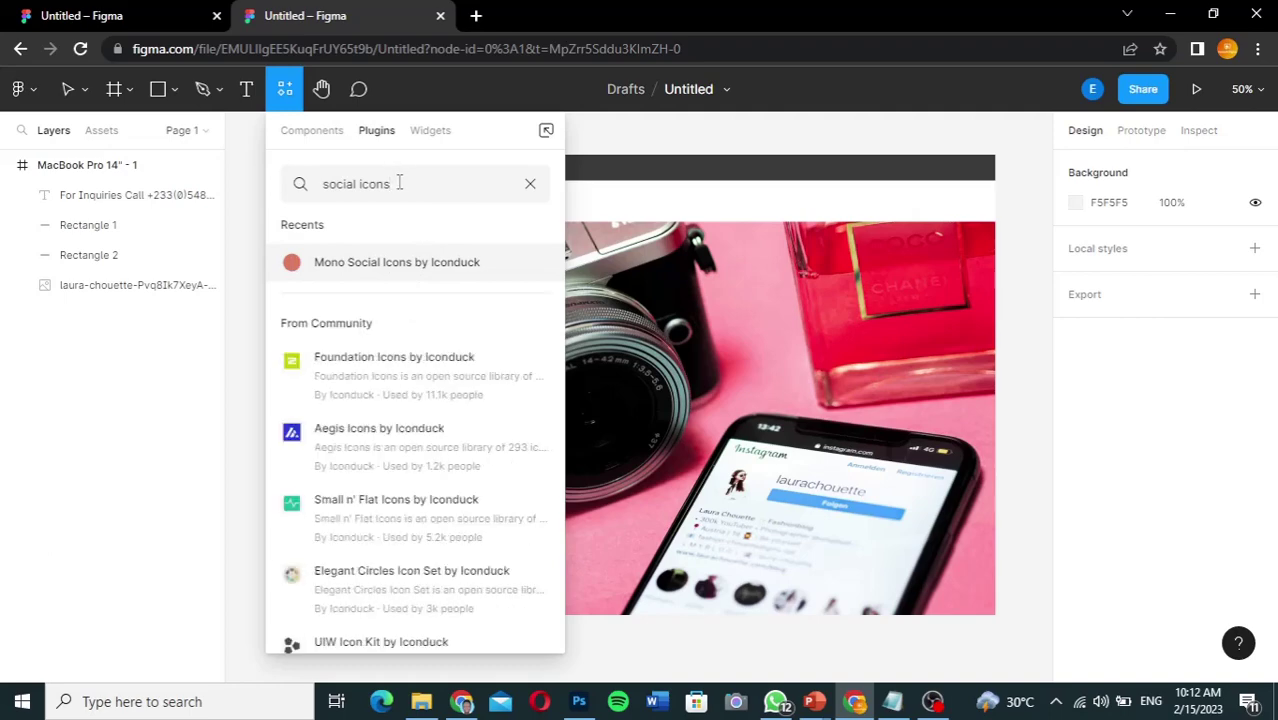
mouse_move(360, 264)
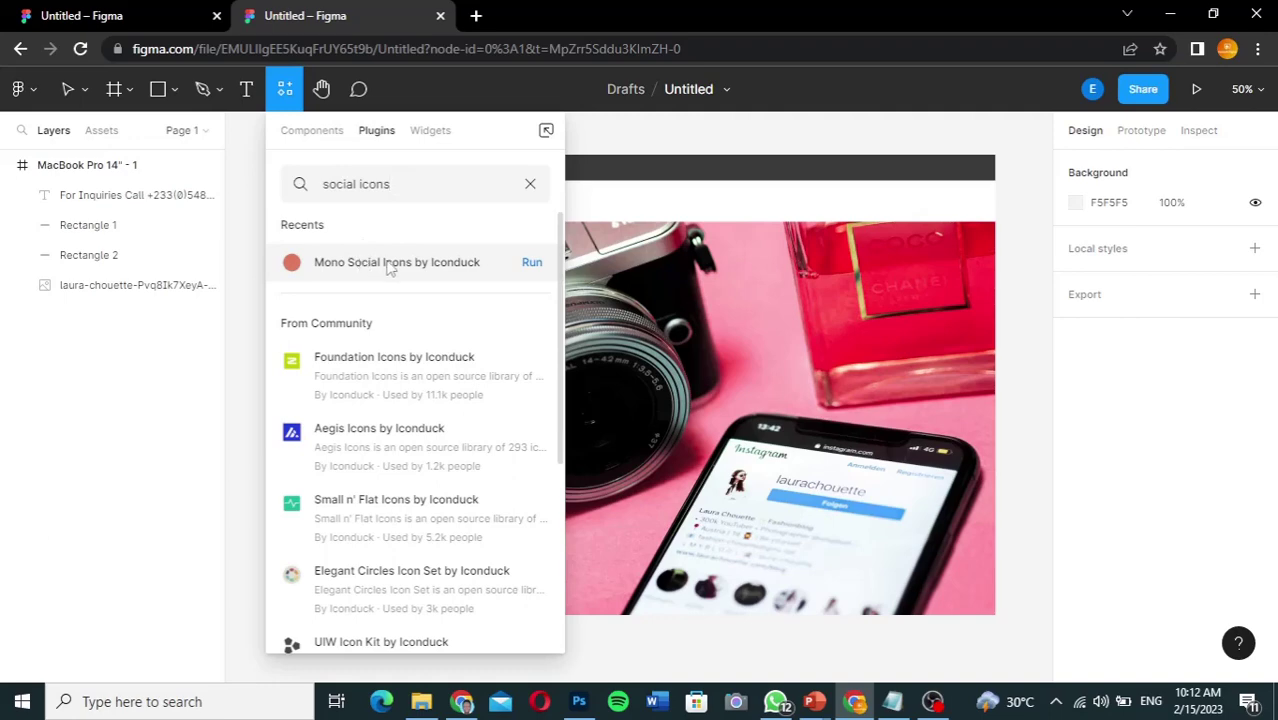
mouse_move(391, 374)
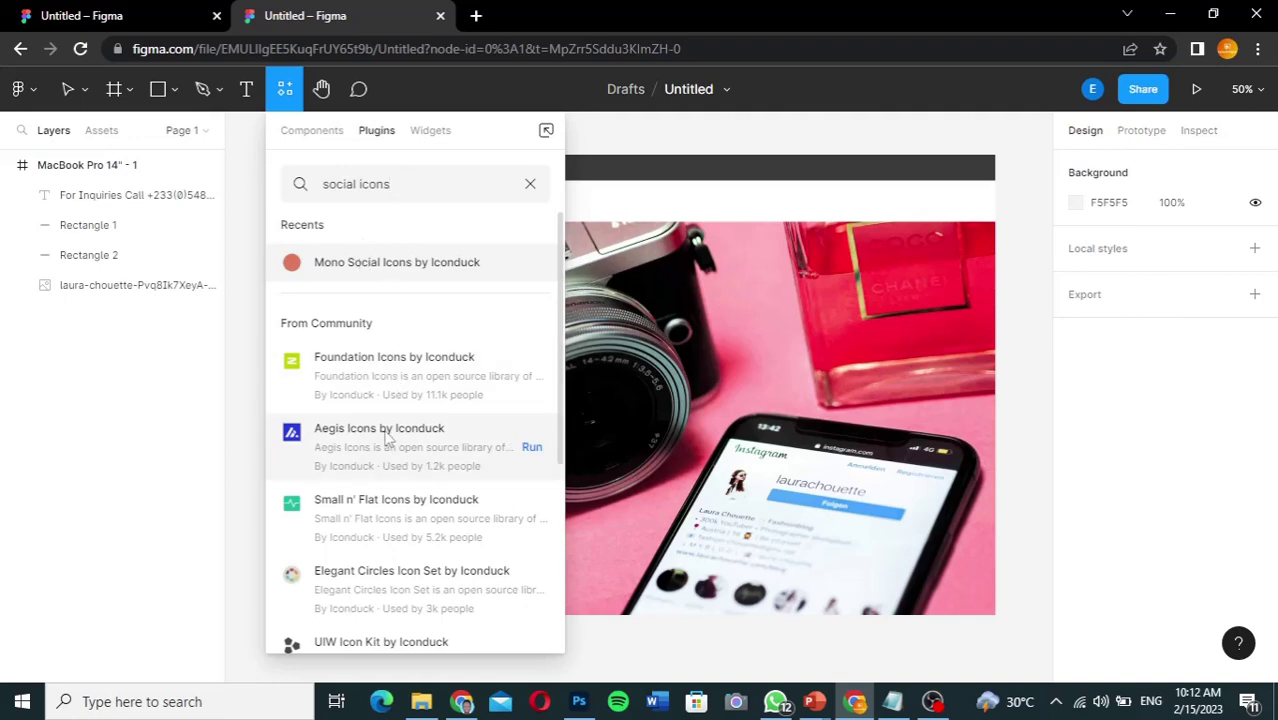
mouse_move(391, 288)
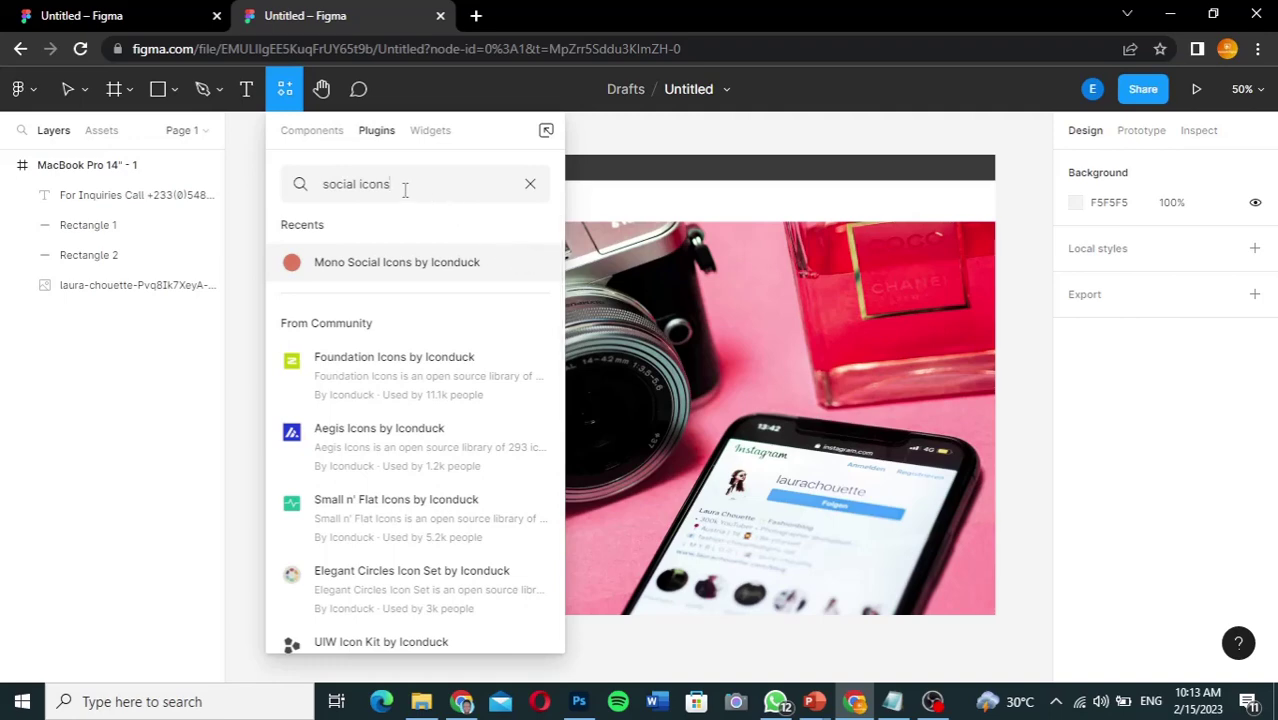
Step: Clear the search and run the Iconsax Icon Set plugin by Iconduck
key(ctrl+a)
key(BackSpace)
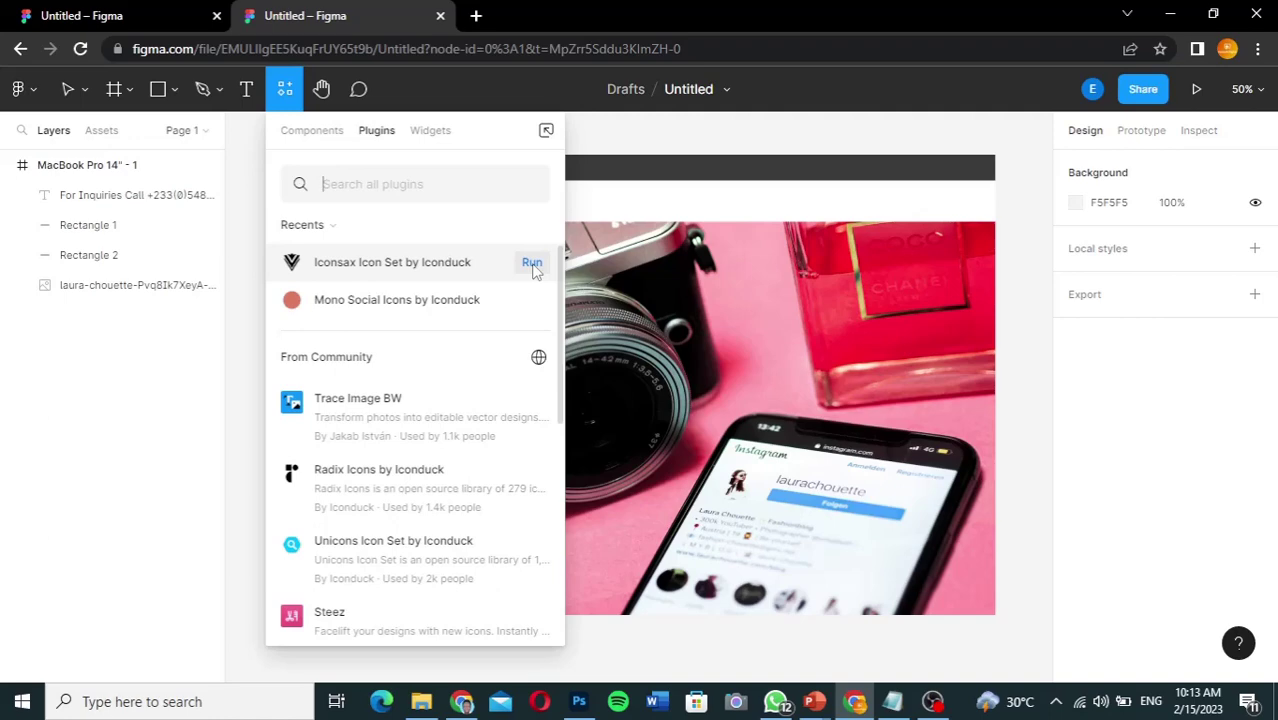
click(532, 263)
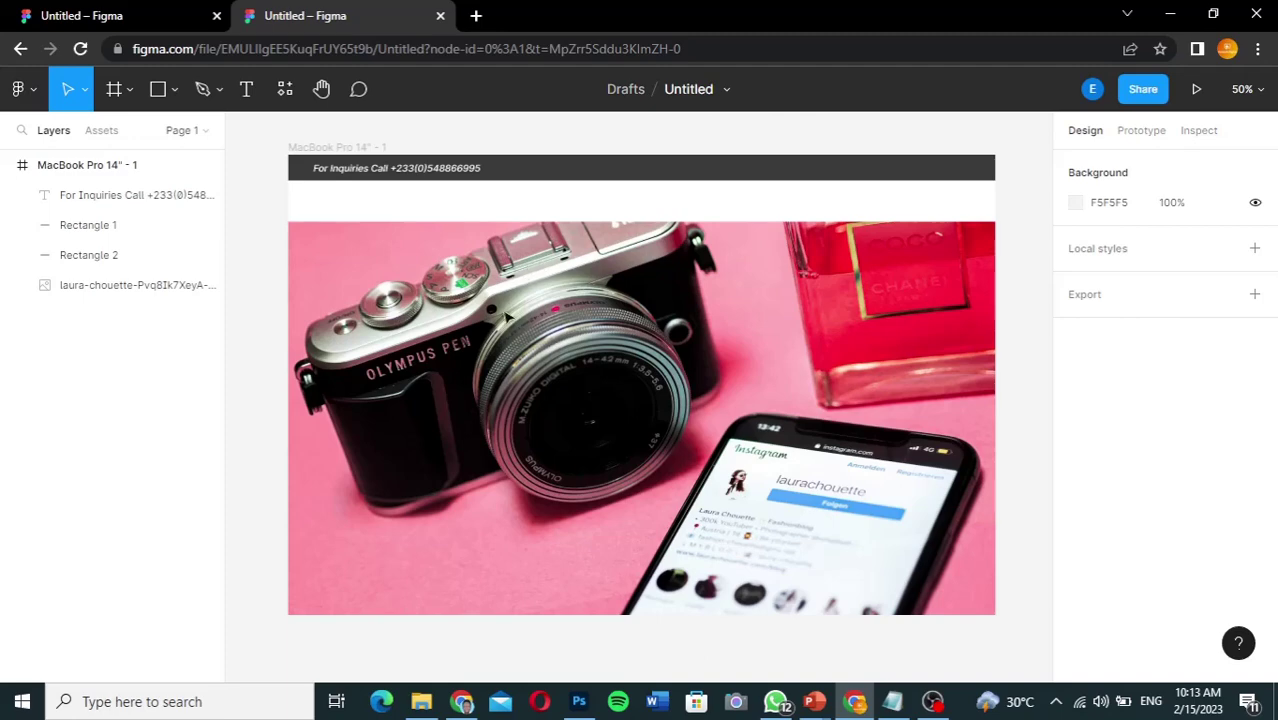
Step: Deselect the frame and insert the Iconsax facebook icon onto the canvas
click(668, 400)
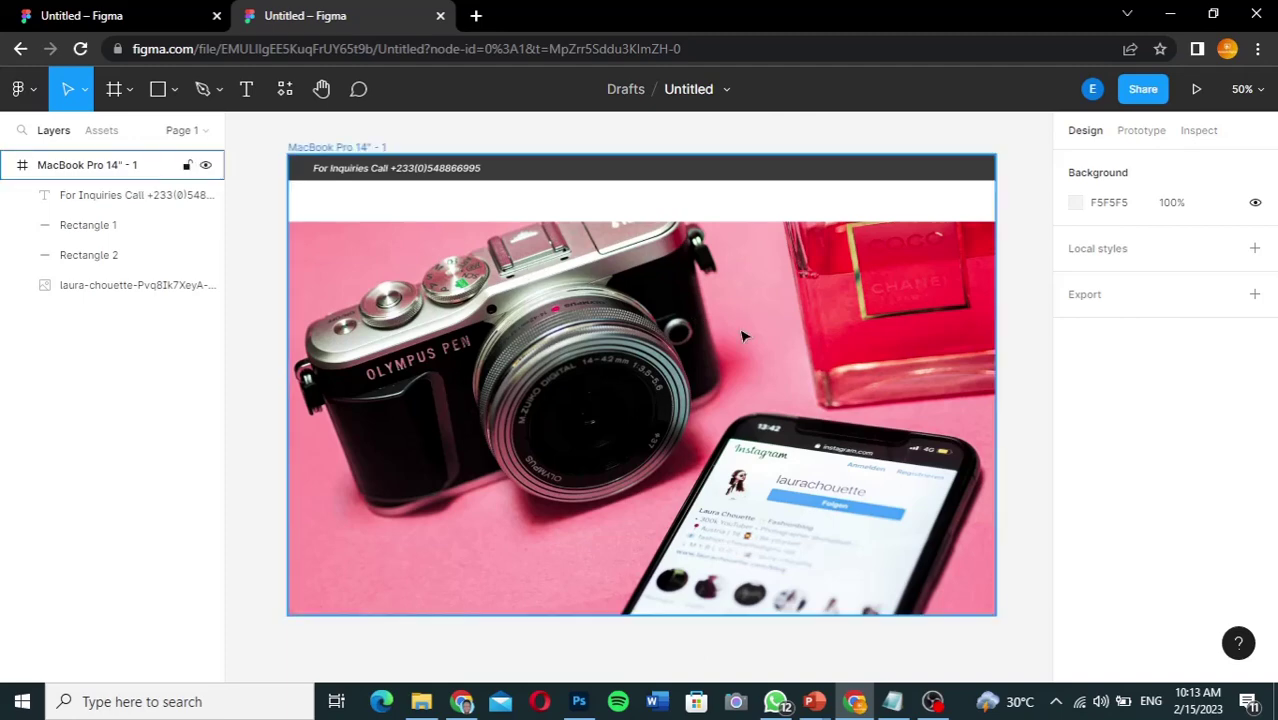
click(240, 410)
key(ctrl+alt+p)
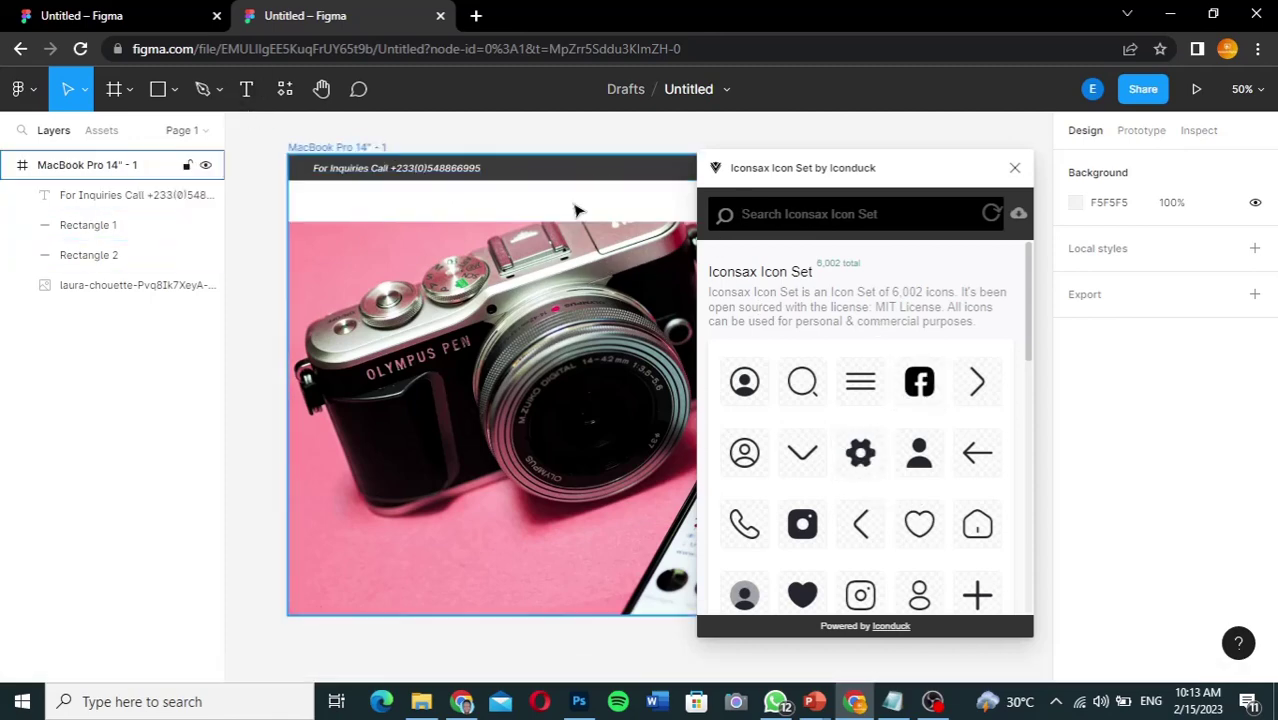
click(919, 385)
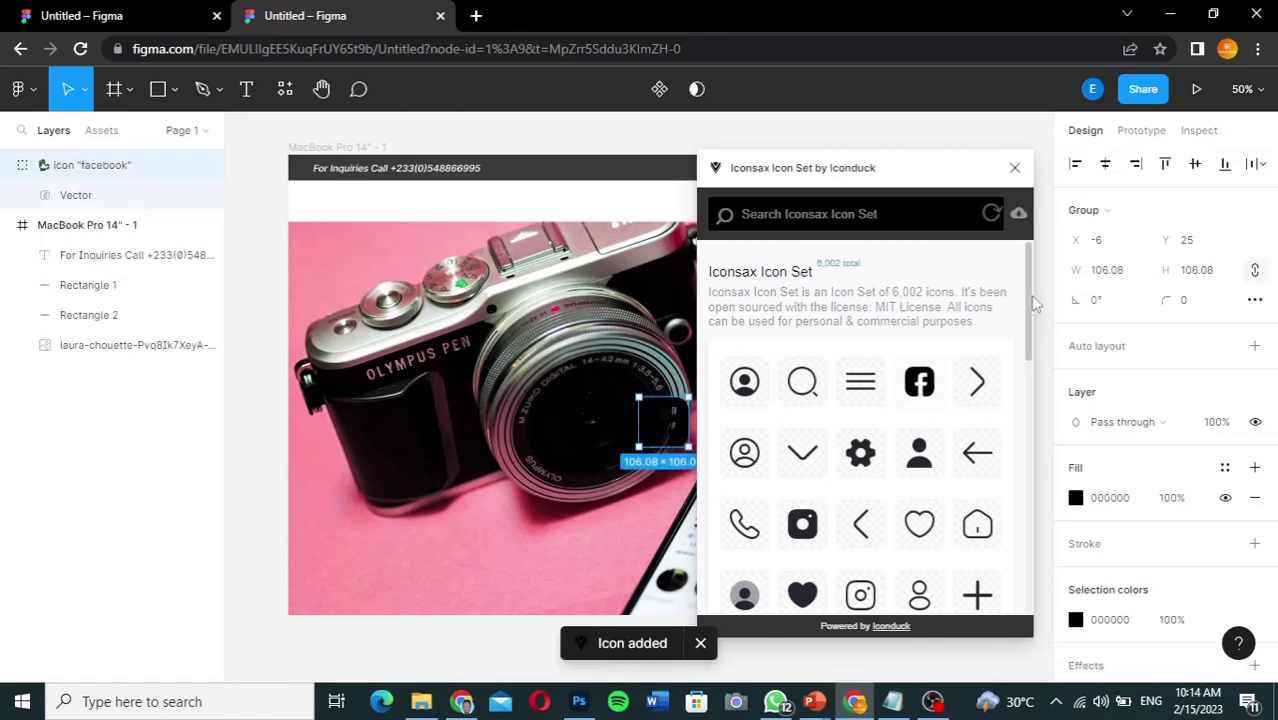
Step: Search the icons for 'instagram' and insert the first result
click(890, 215)
text(instagram)
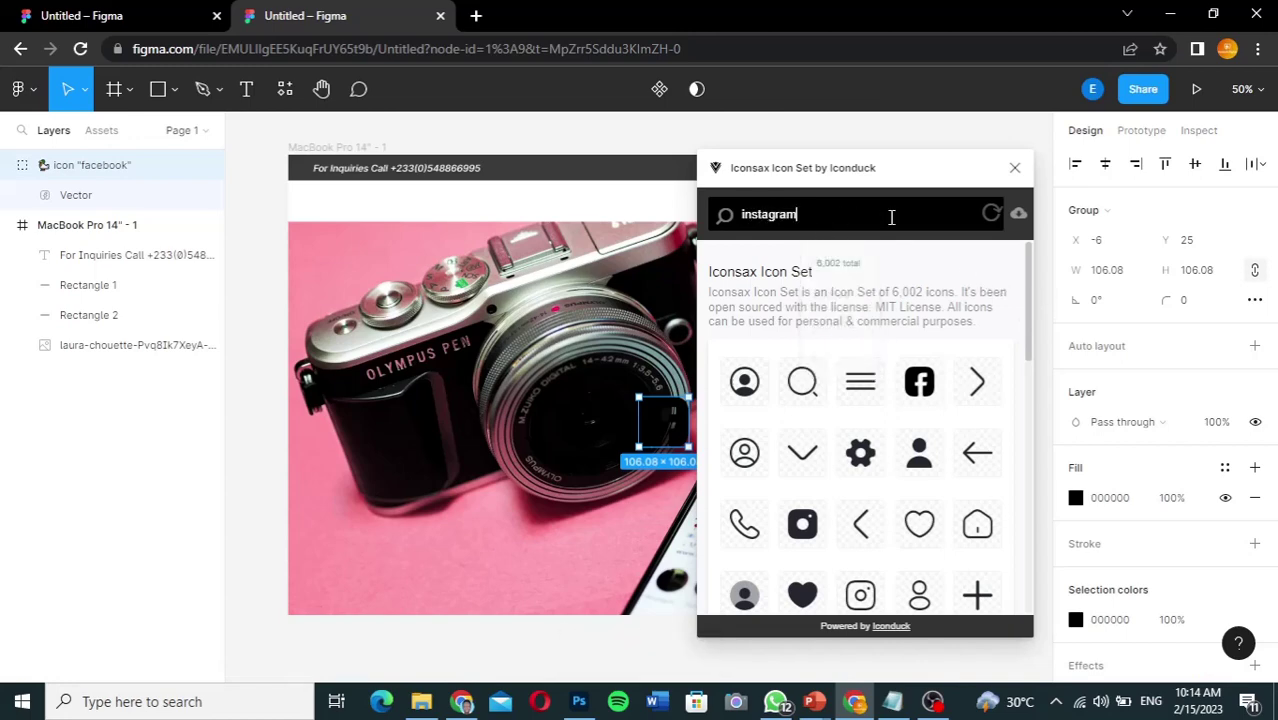
key(Return)
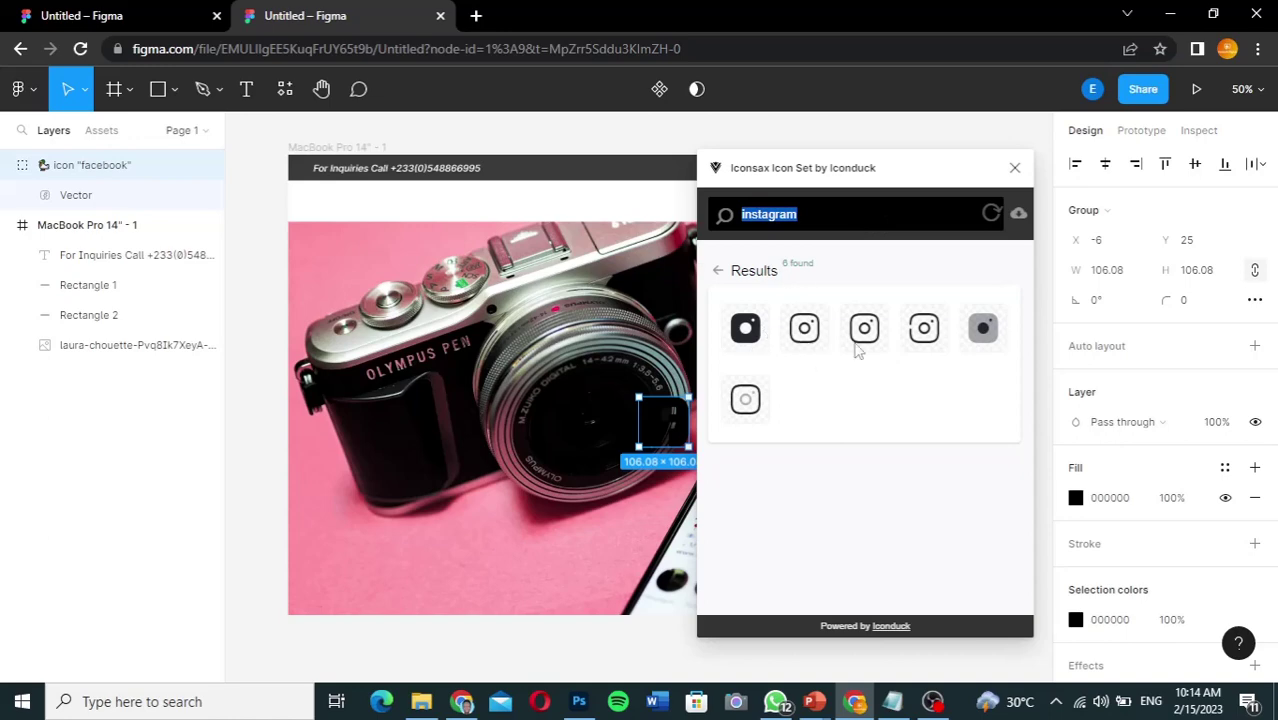
click(749, 334)
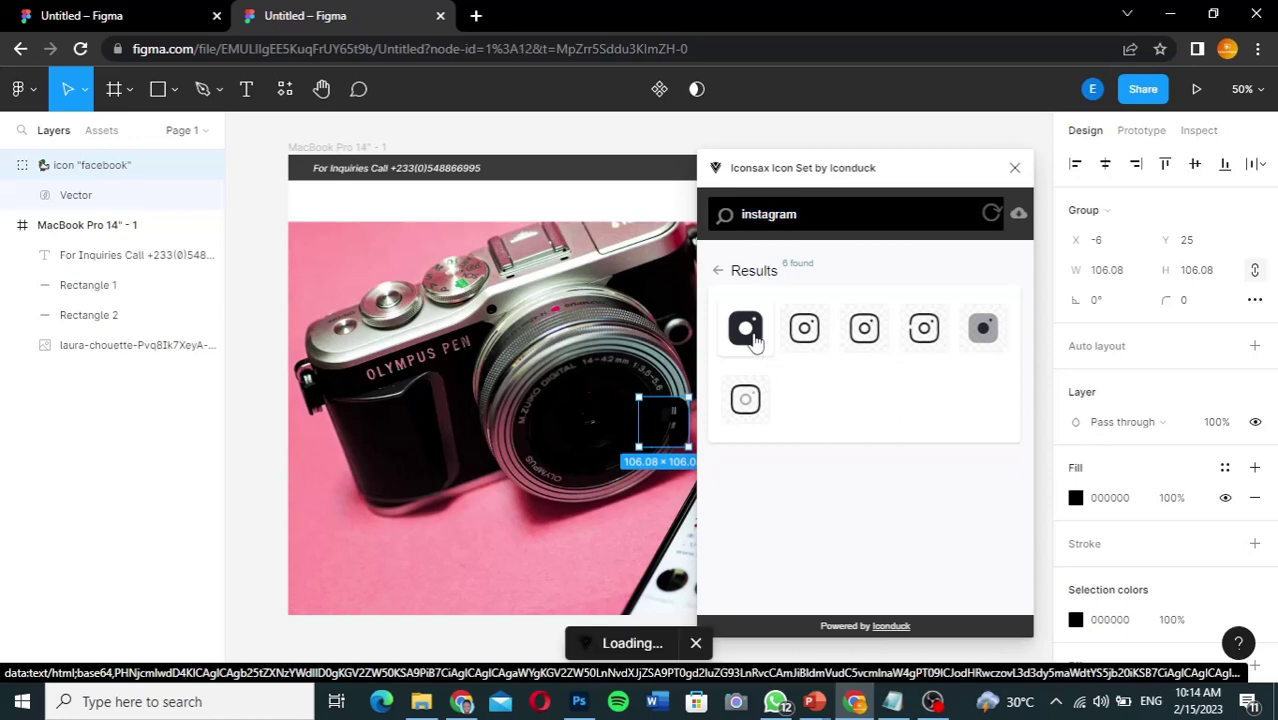
Step: Search the icon set for 'twitter', which returns no matches
click(816, 219)
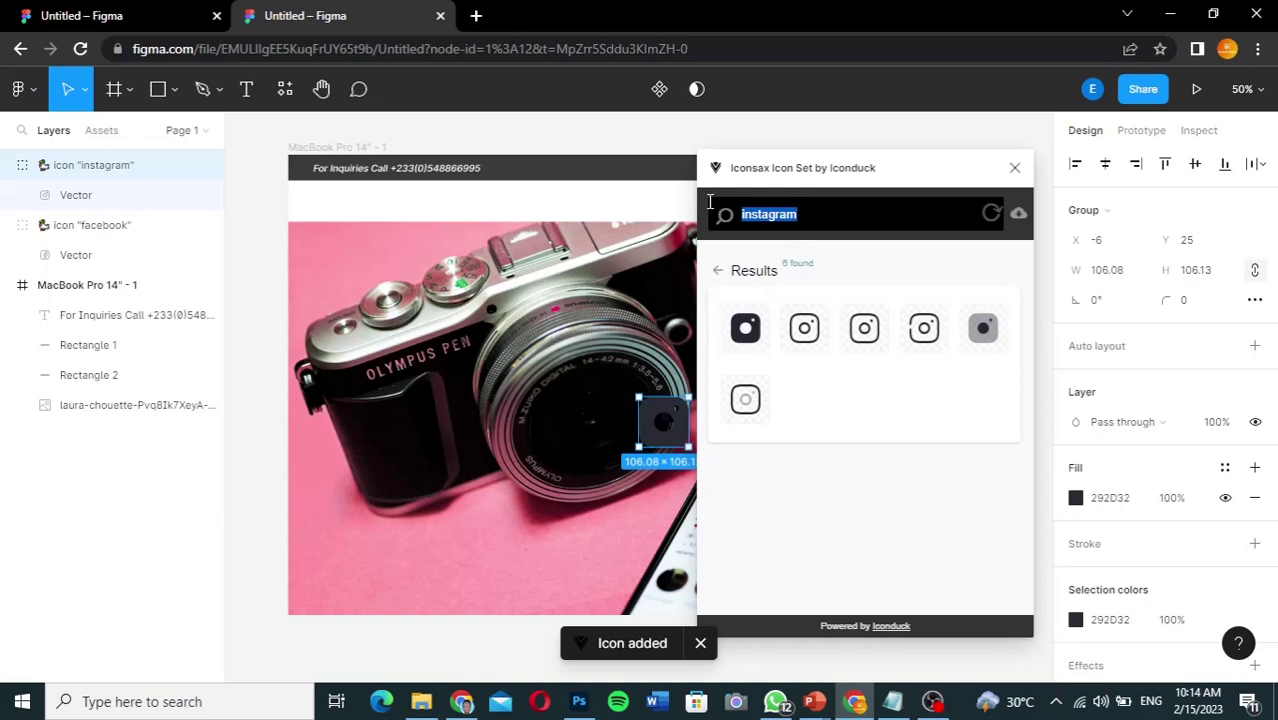
text(twitter)
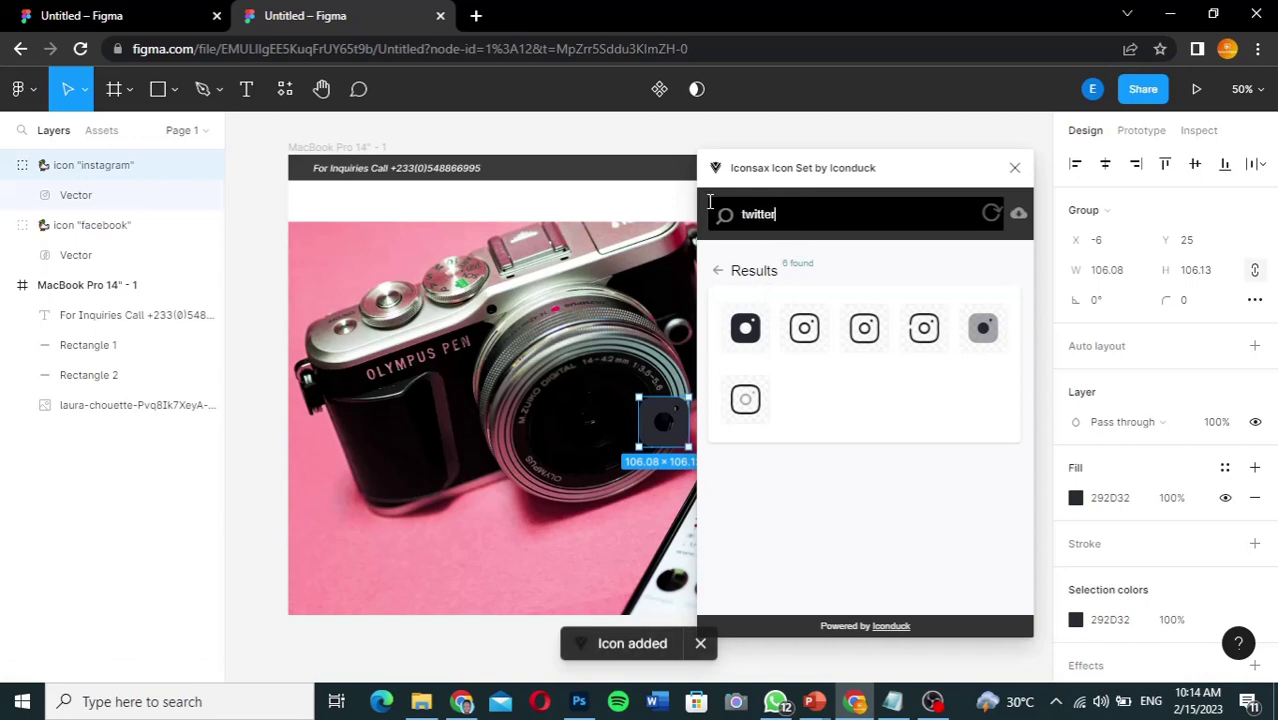
key(Return)
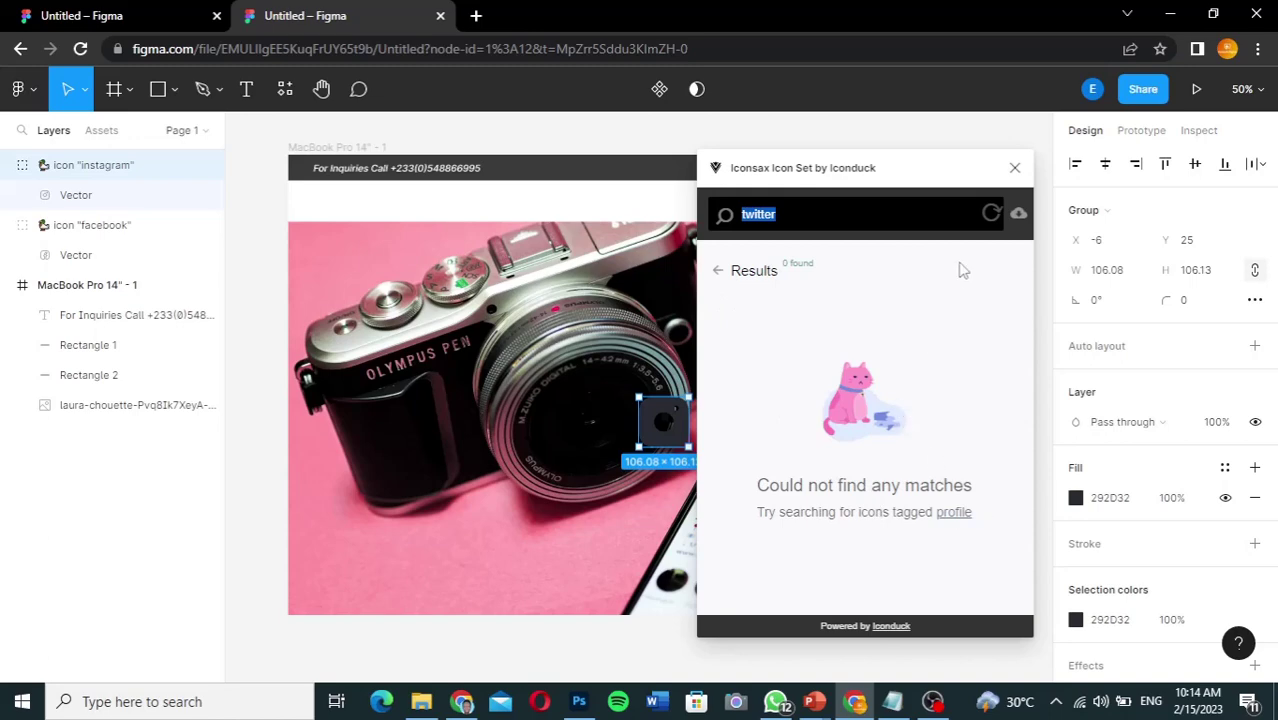
Step: Change the Instagram icon's fill to white
click(1015, 169)
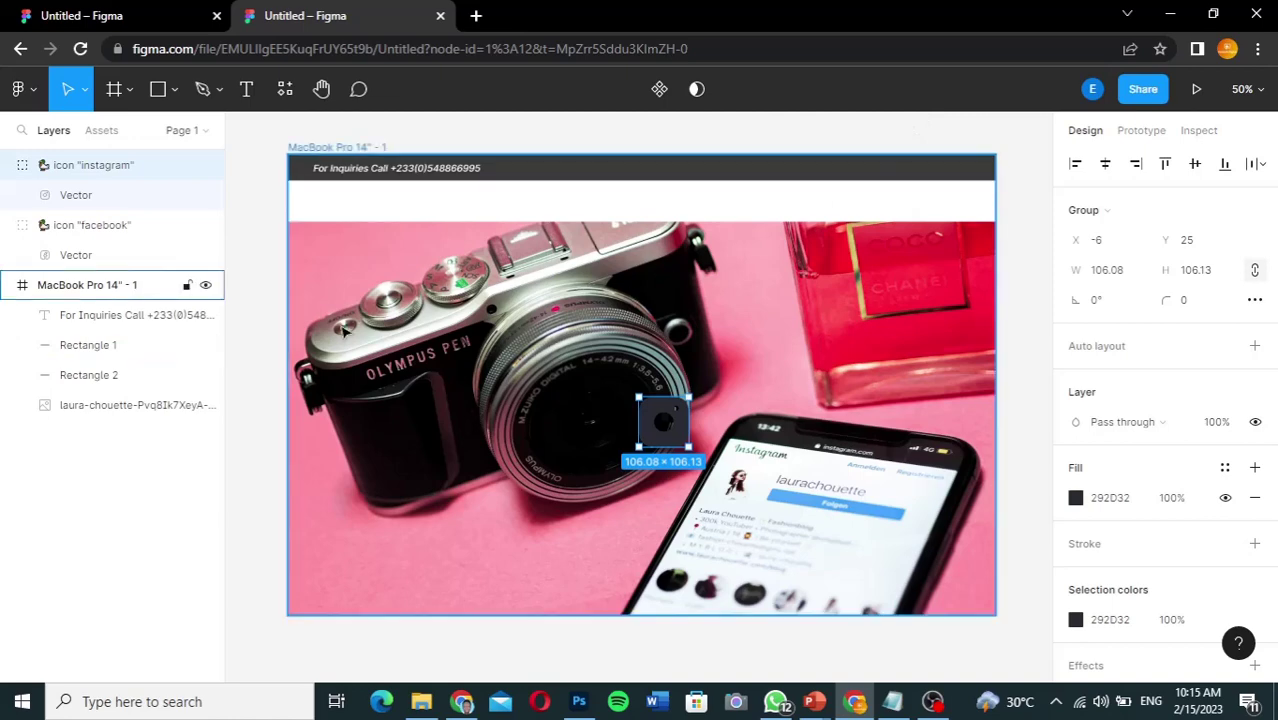
click(1076, 498)
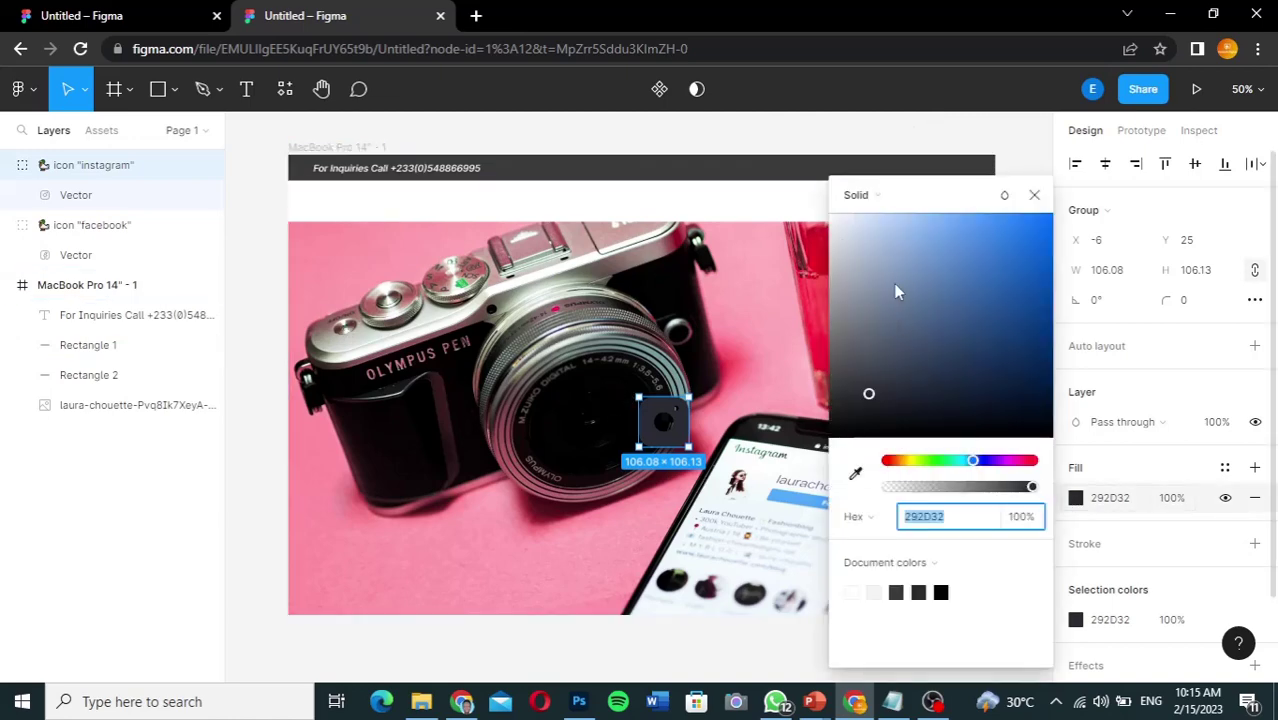
drag(840, 229, 824, 214)
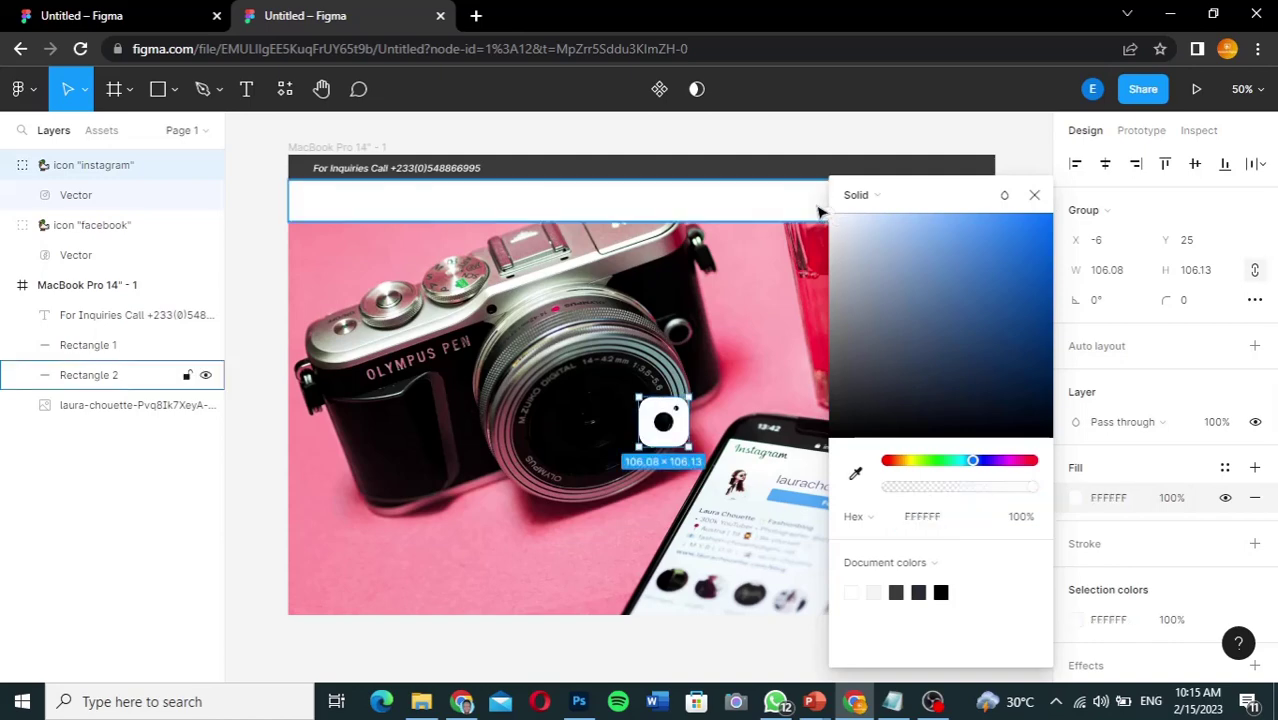
click(1035, 196)
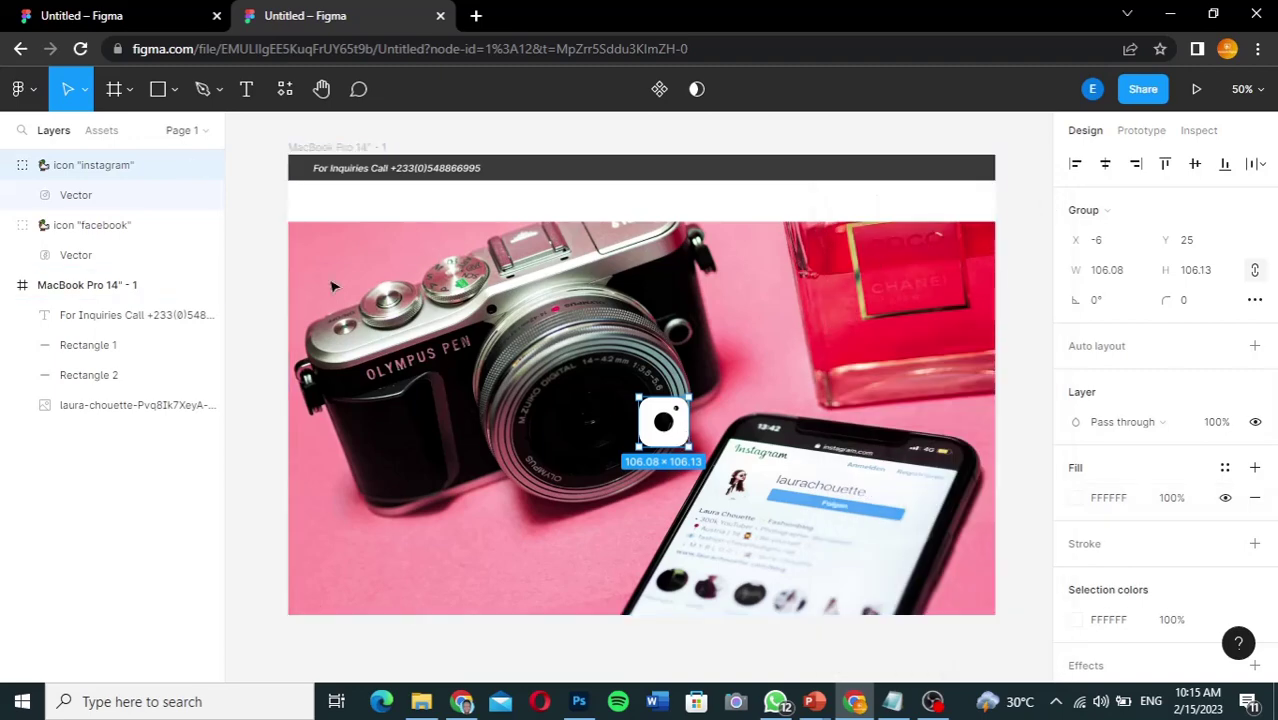
click(9, 166)
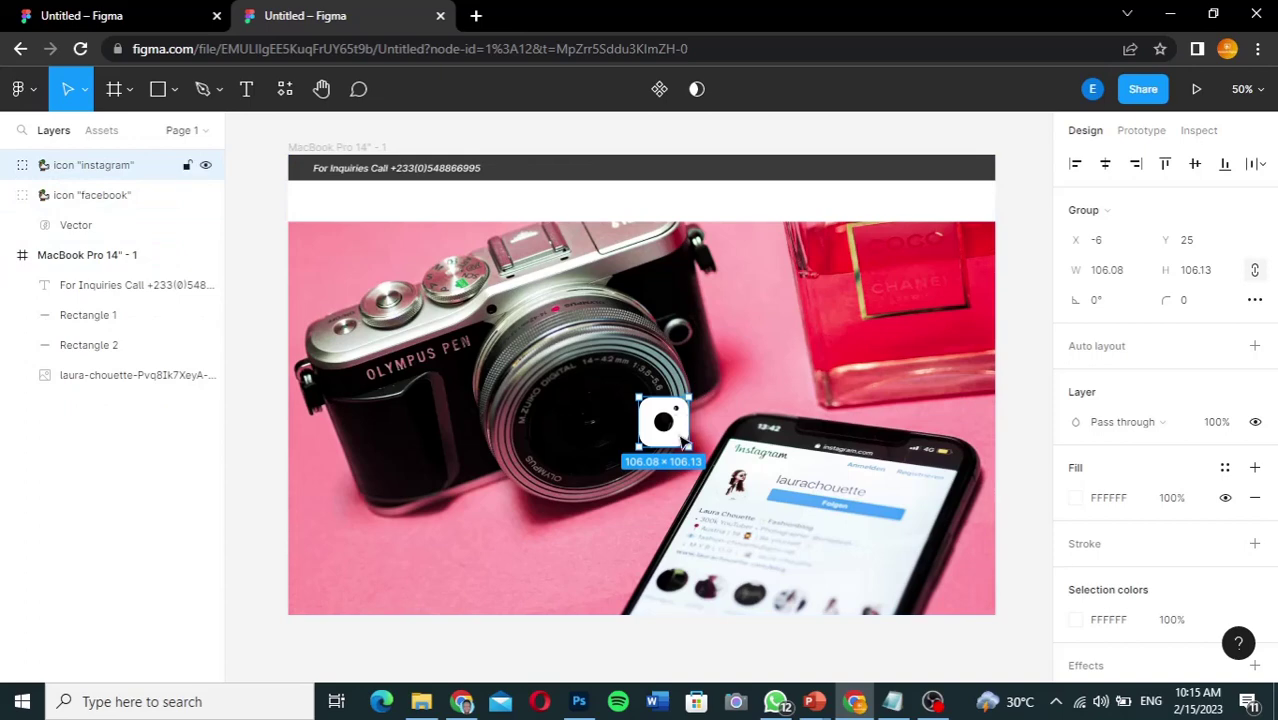
Step: Move the Instagram icon into the dark bar, set its width to 34, and place it at the right end
drag(683, 441, 872, 196)
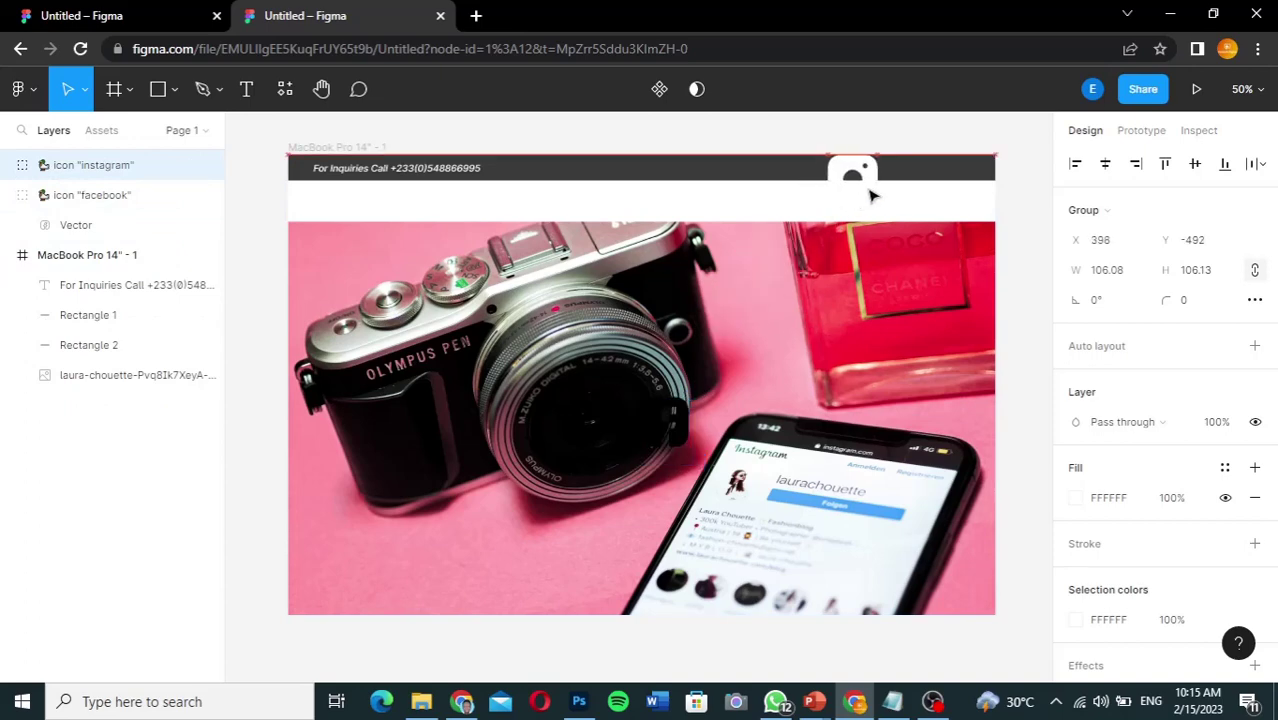
click(1122, 274)
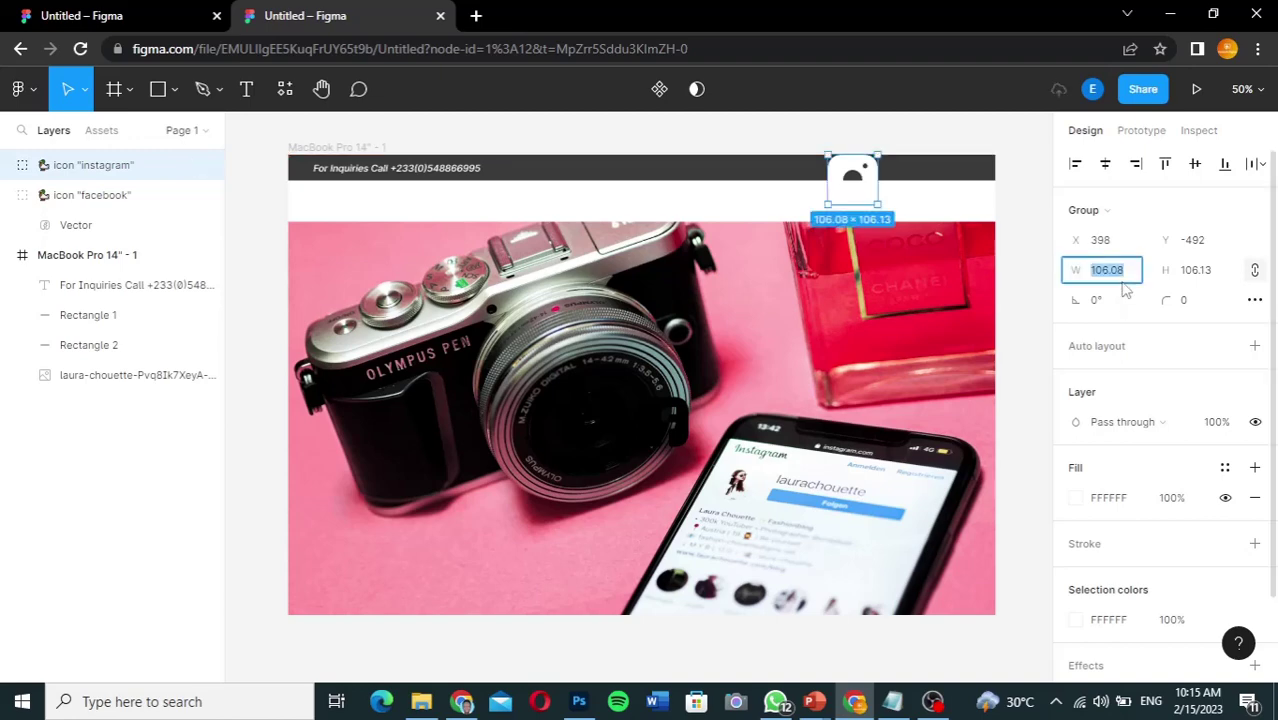
text(34)
key(Return)
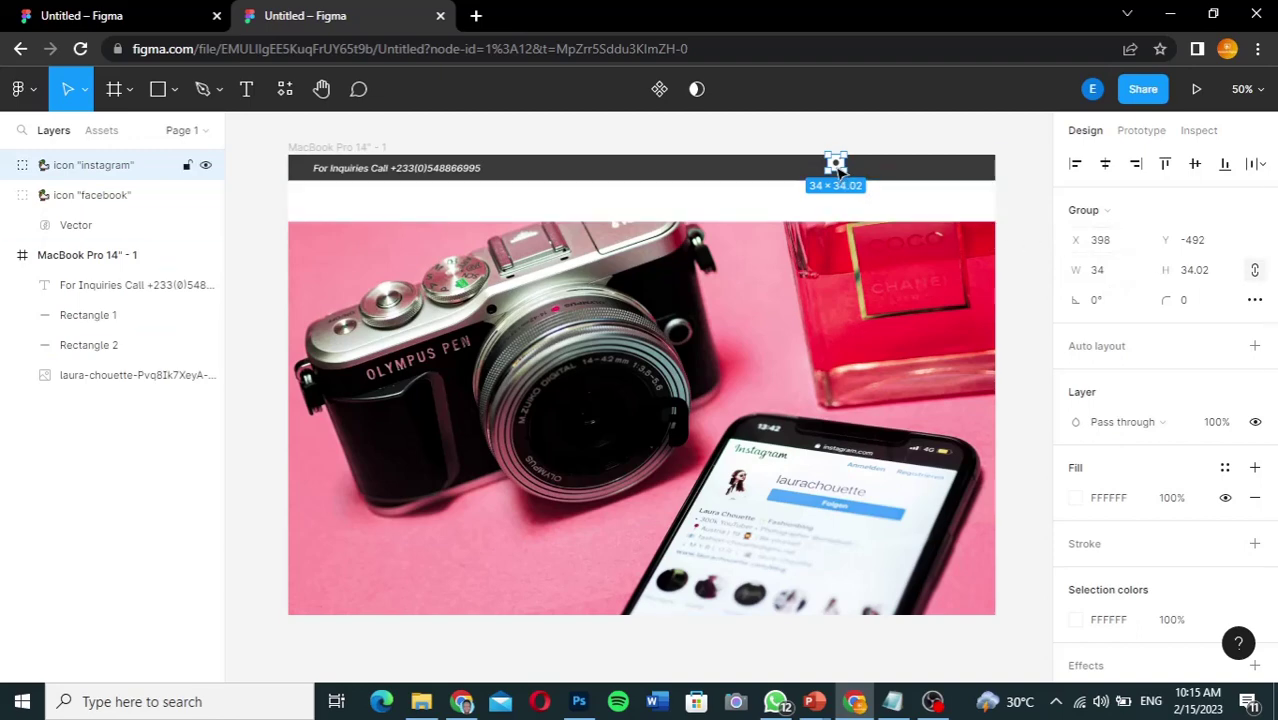
drag(838, 170, 935, 176)
Step: Change the Facebook icon's fill to white
click(678, 436)
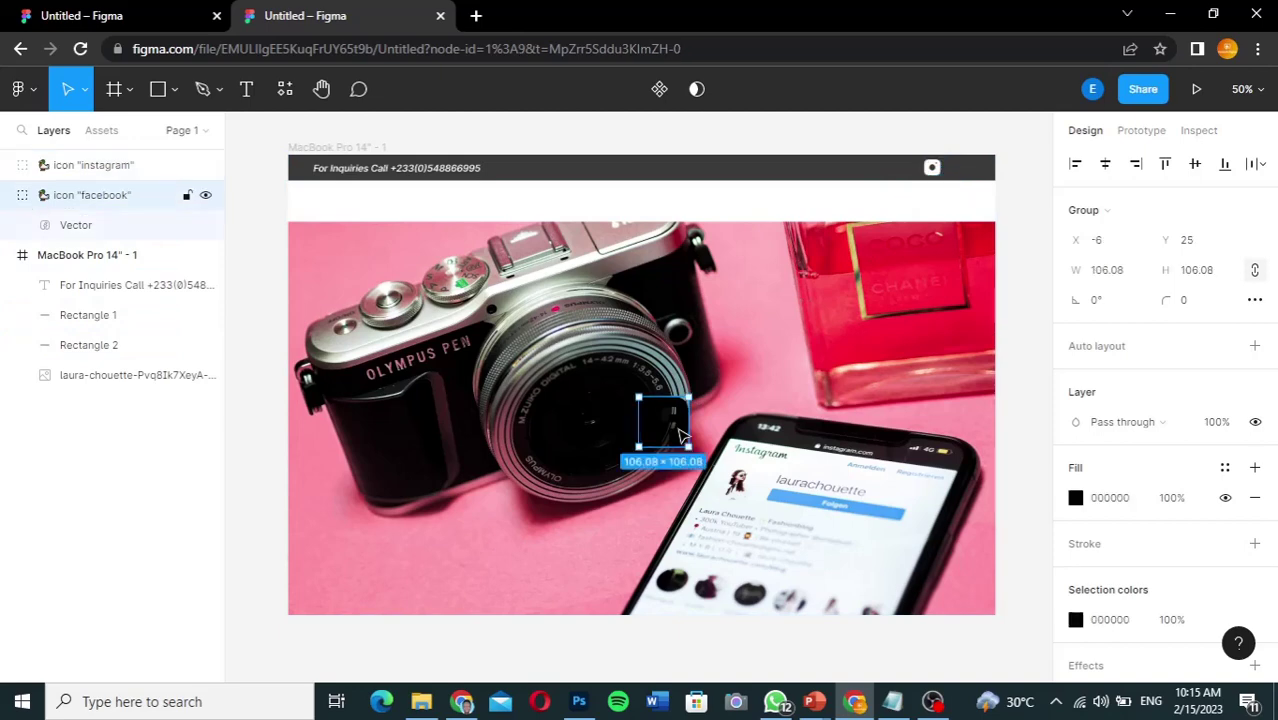
click(1076, 499)
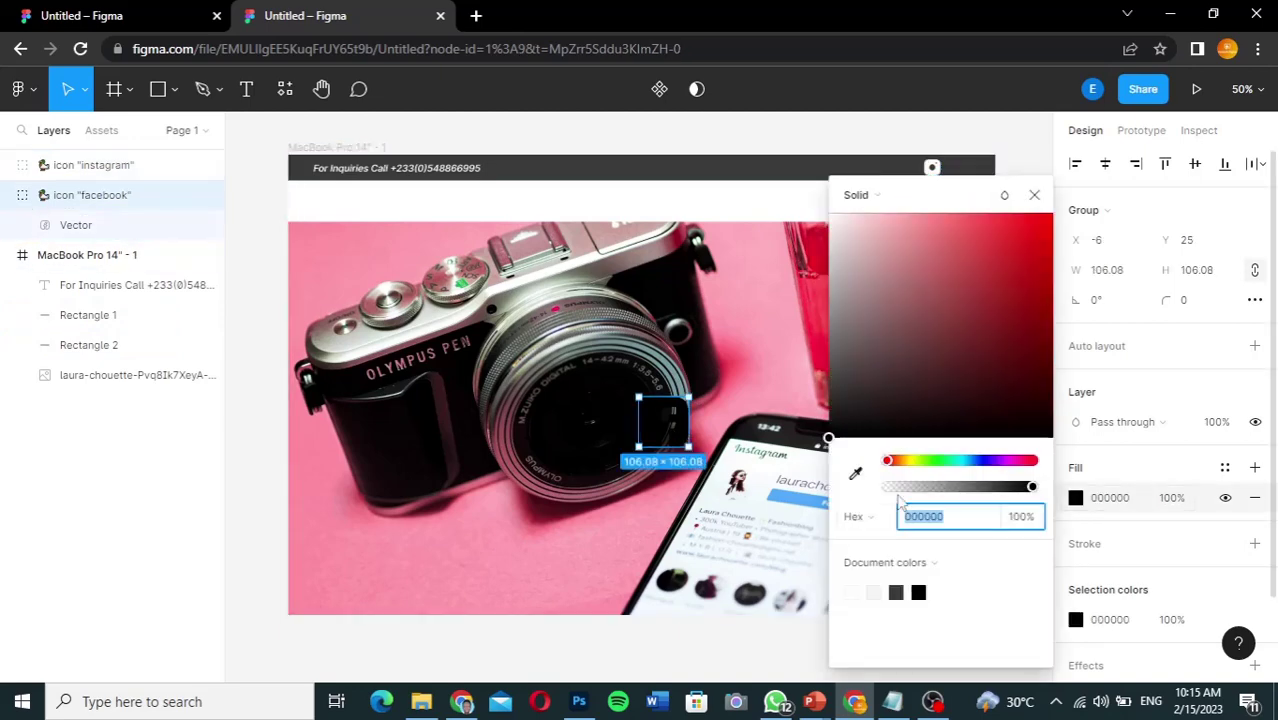
drag(838, 225, 818, 218)
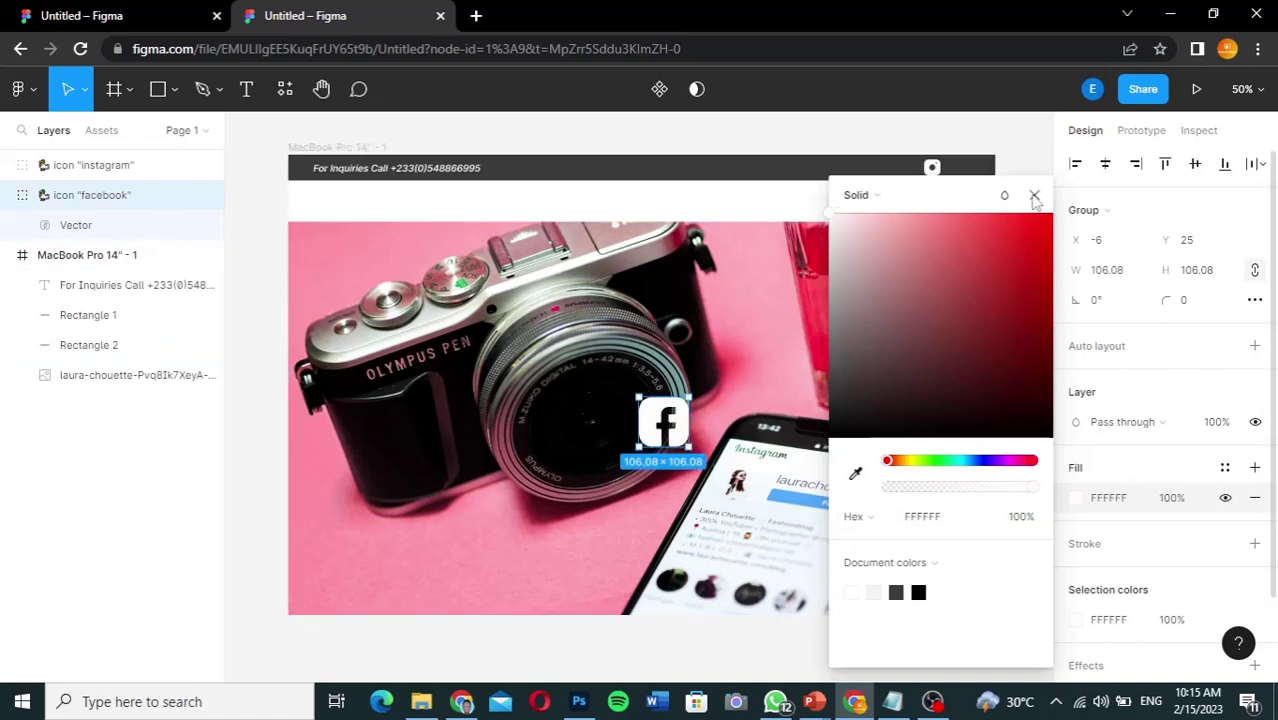
click(1034, 196)
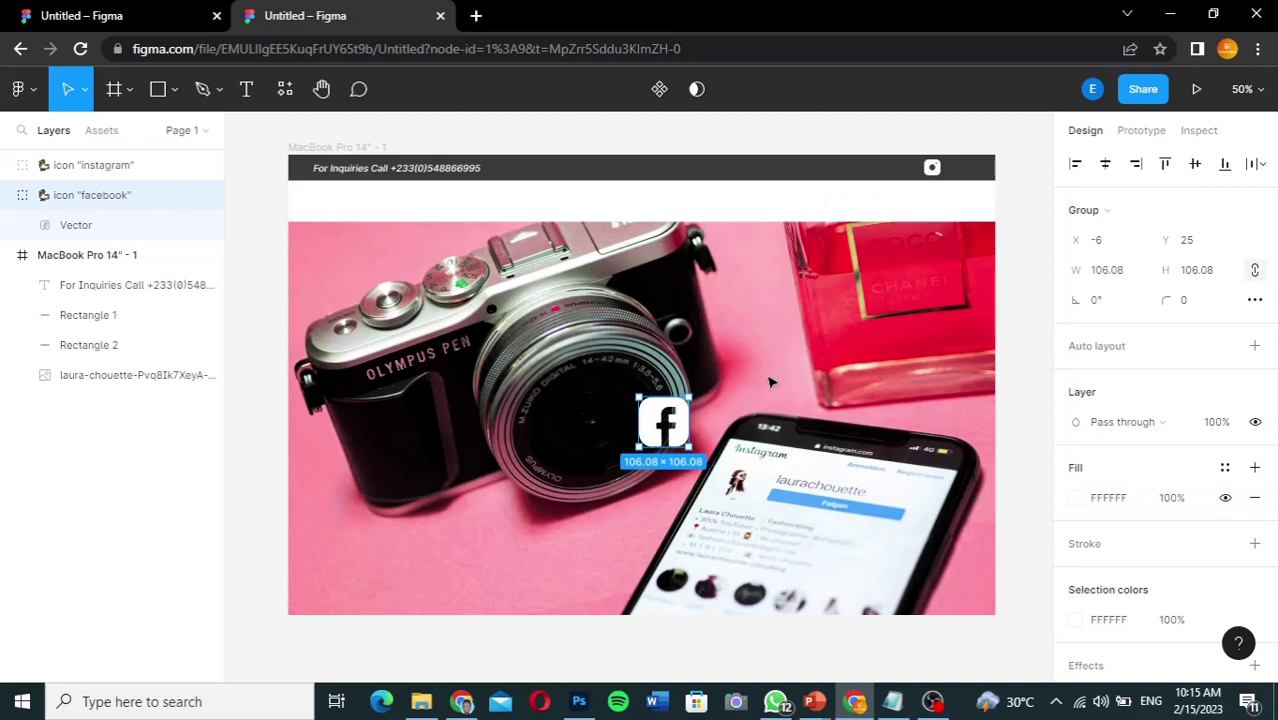
Step: Resize the Facebook icon to 34 wide and place it in the dark bar beside Instagram
click(1122, 280)
text(34)
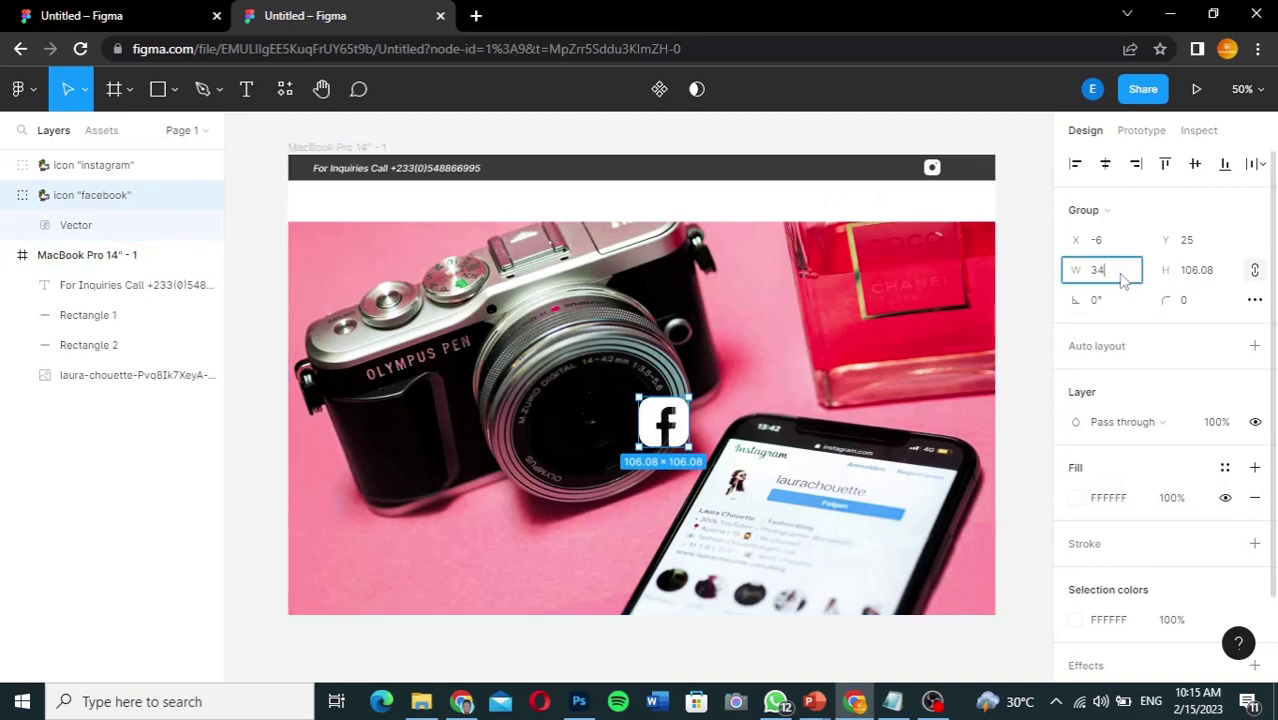
key(Return)
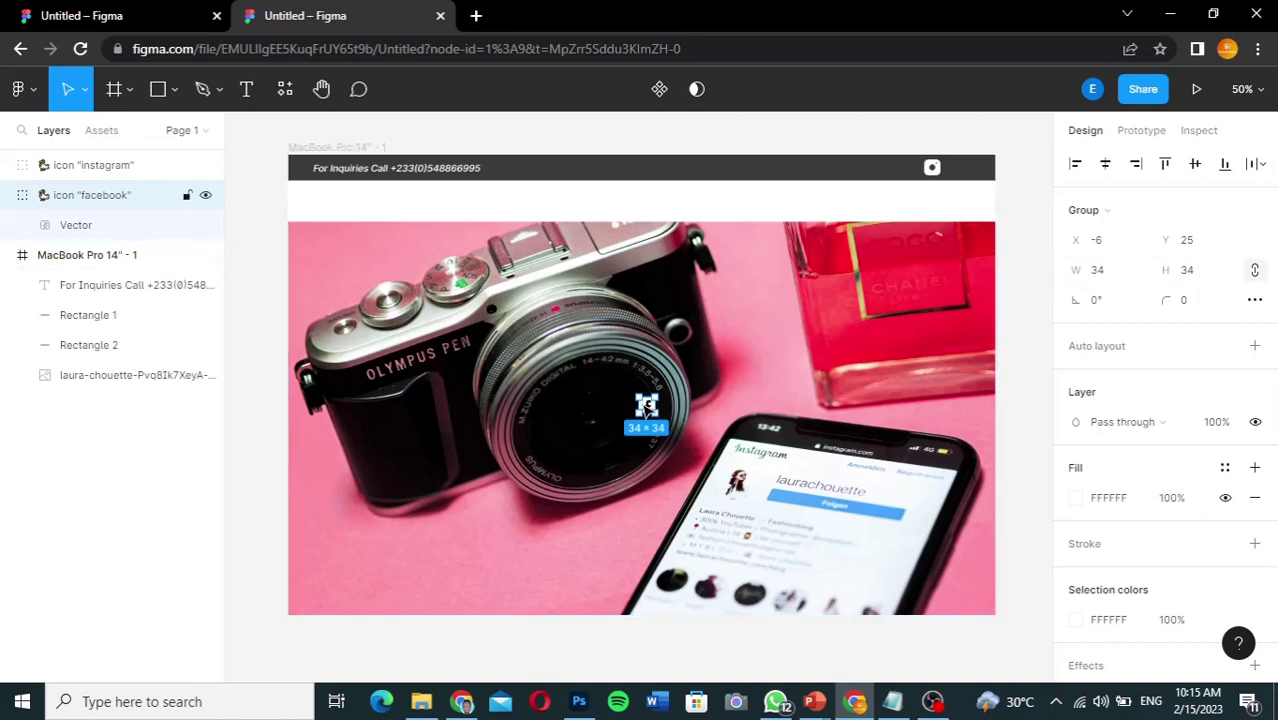
drag(647, 405, 903, 172)
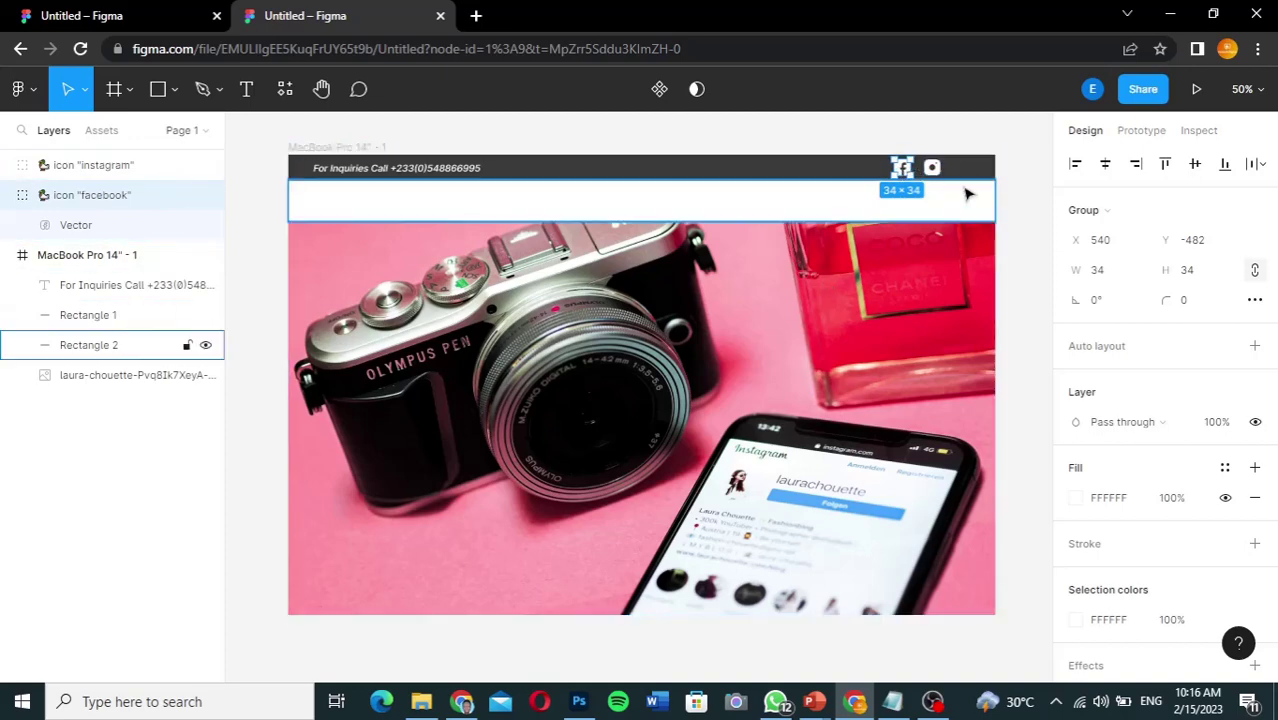
click(1022, 240)
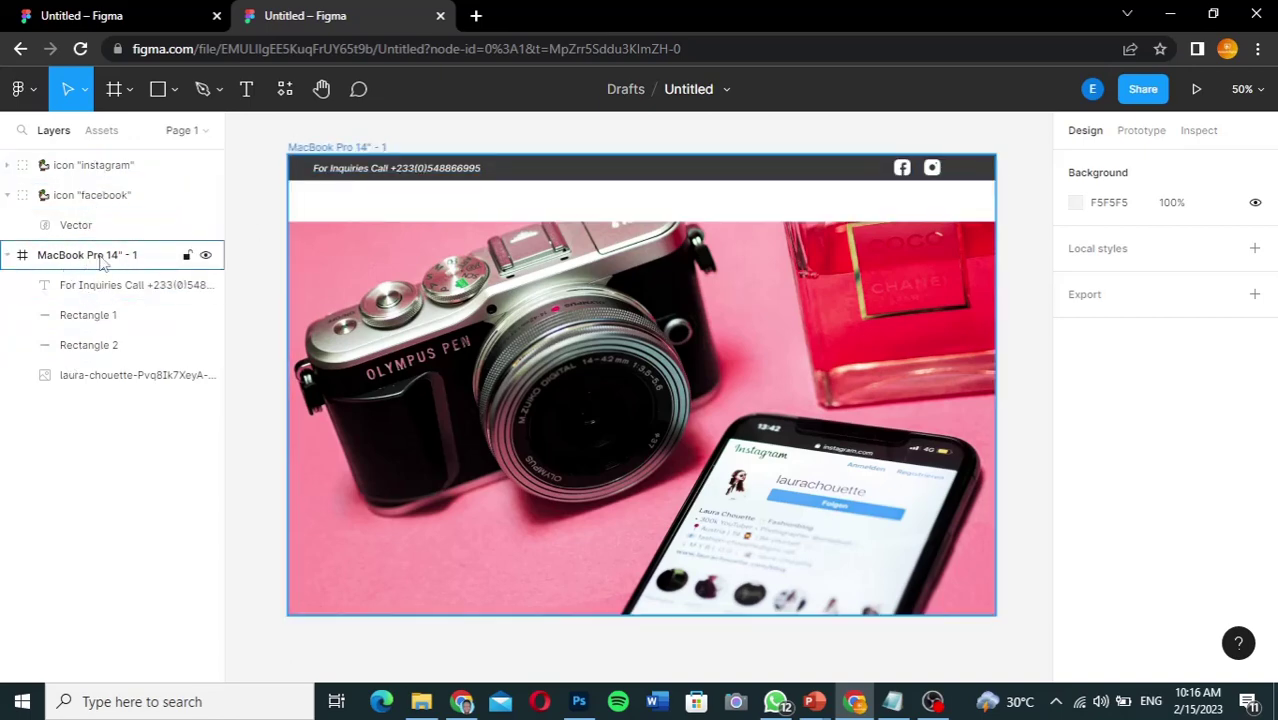
Step: Drag the Instagram and Facebook icon layers together into the MacBook Pro 14" - 1 frame
click(107, 167)
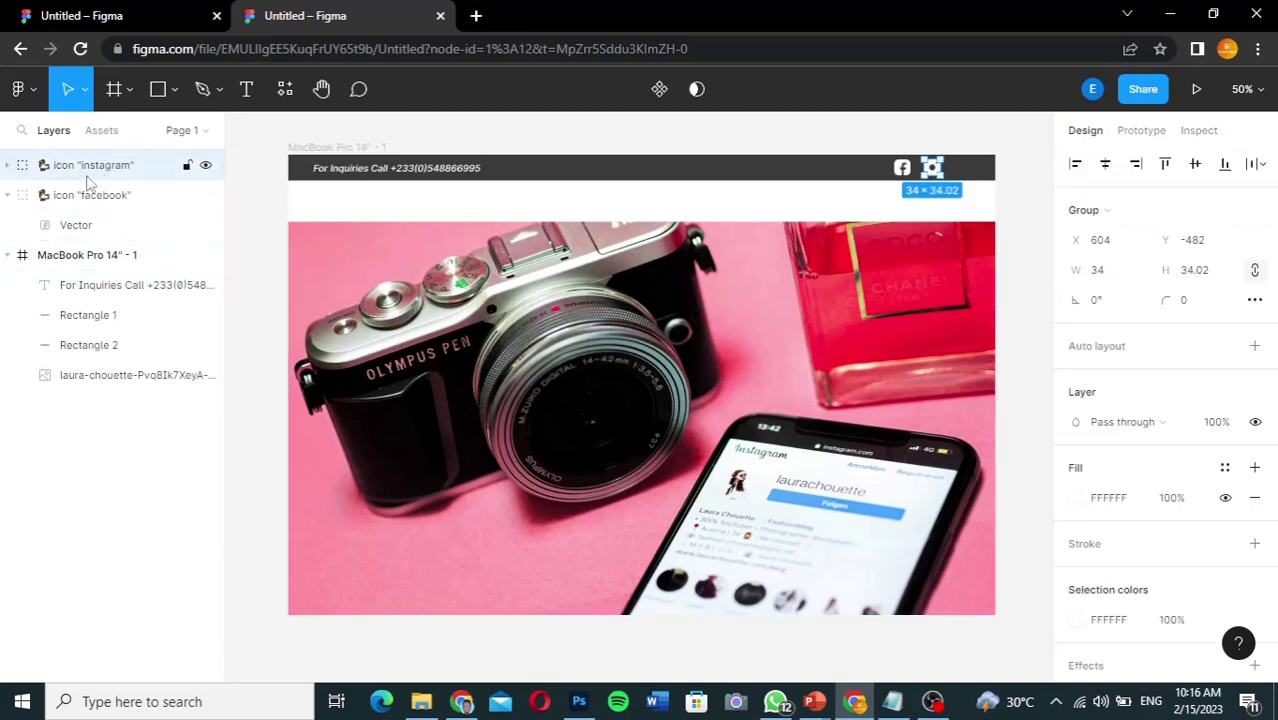
click(9, 197)
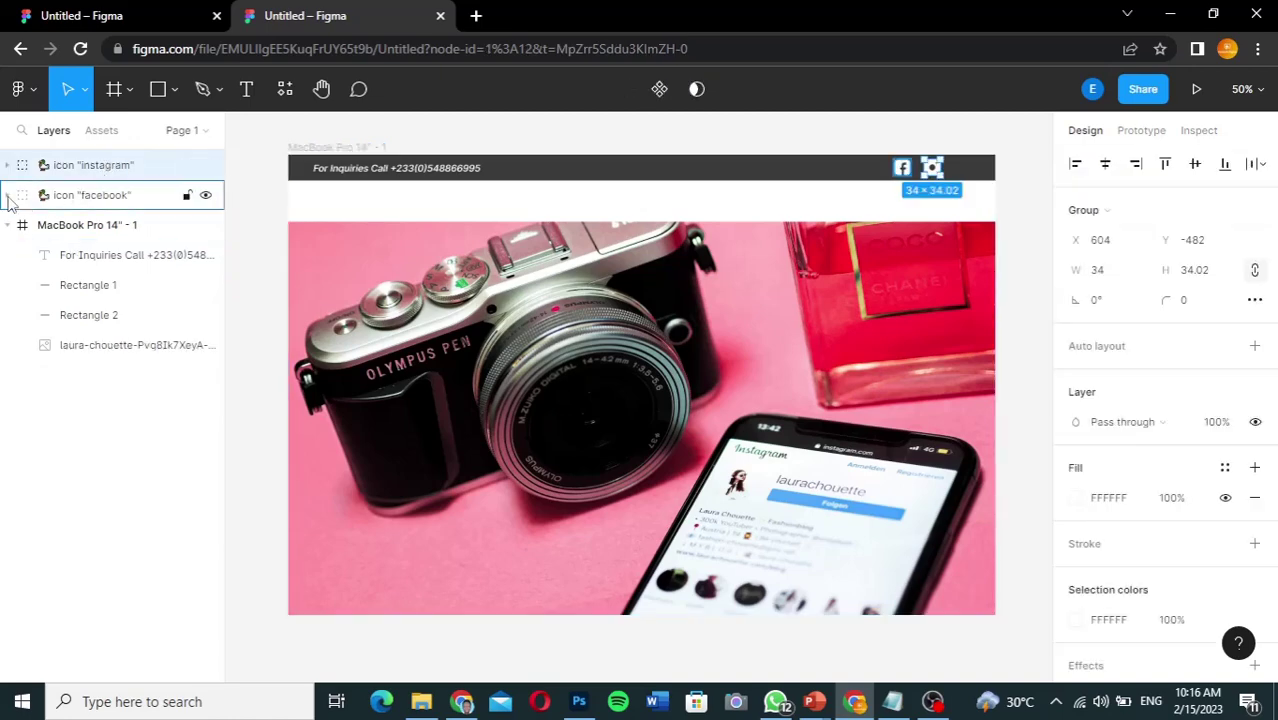
shift+click(97, 200)
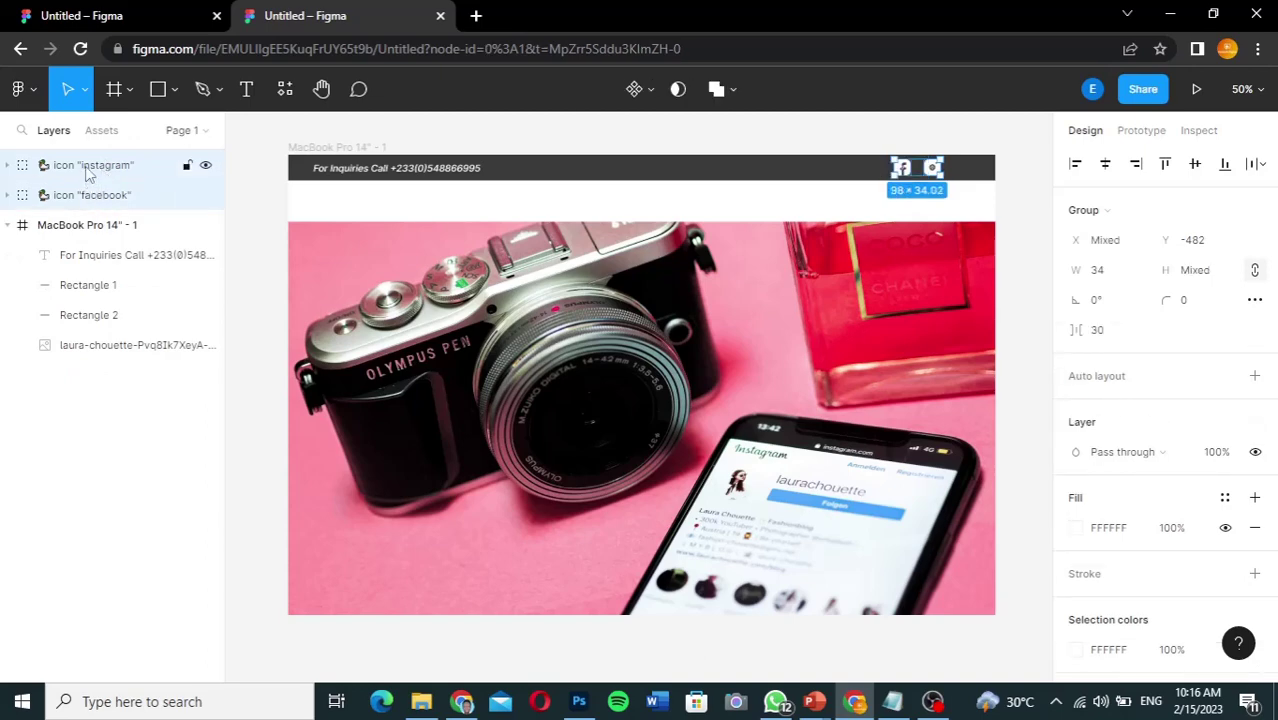
drag(88, 172, 87, 241)
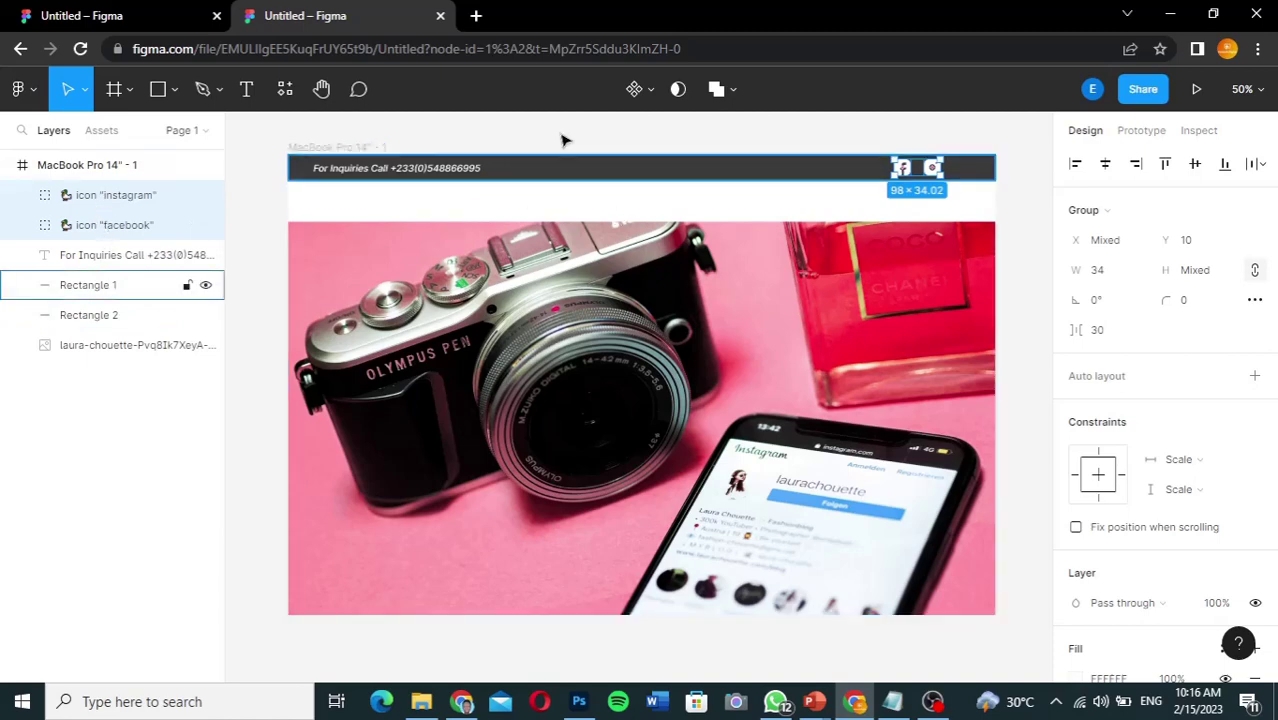
click(562, 204)
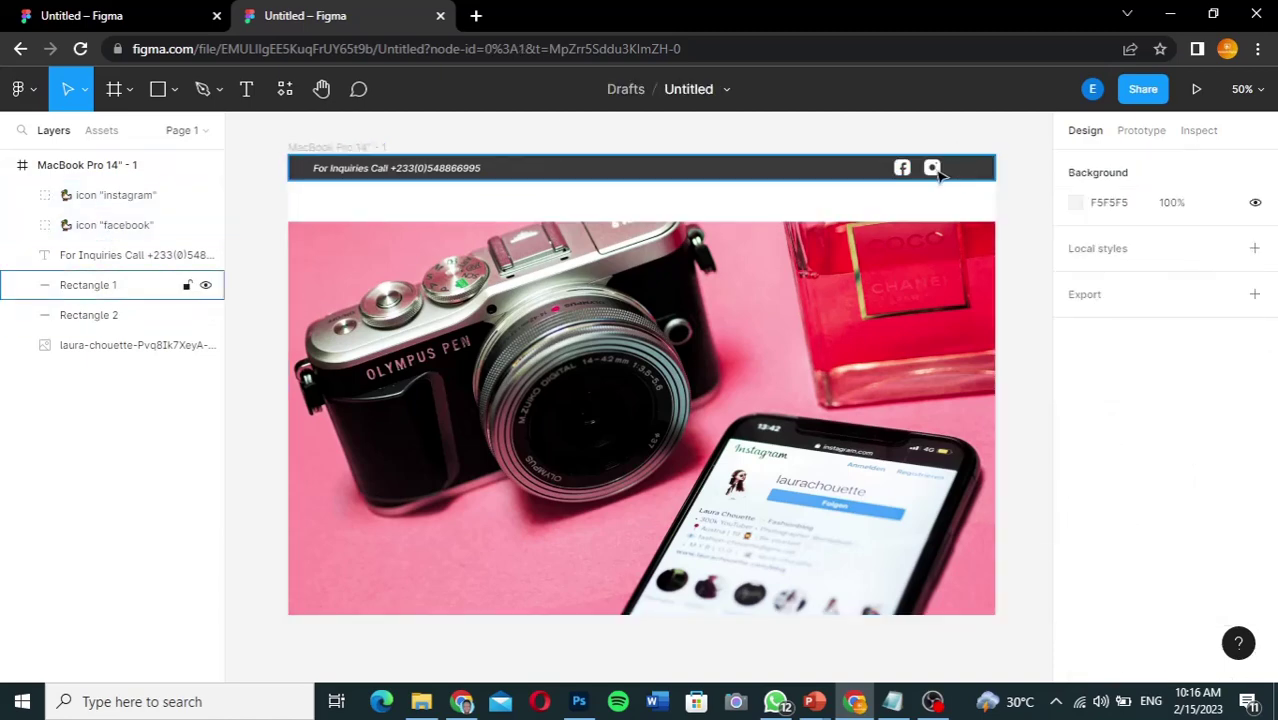
Step: Launch Mono Social Icons by Iconduck, search 'tw', and insert the rounded Twitter bird icon
click(34, 95)
mouse_move(60, 397)
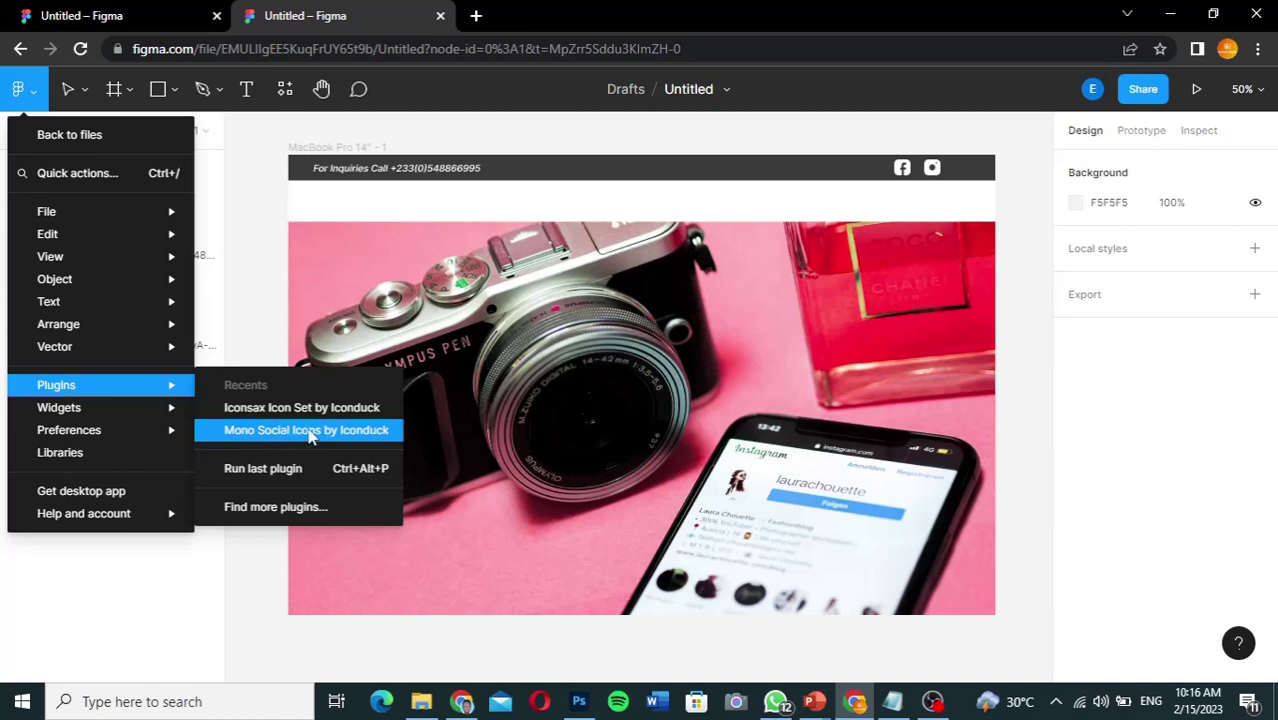
click(310, 430)
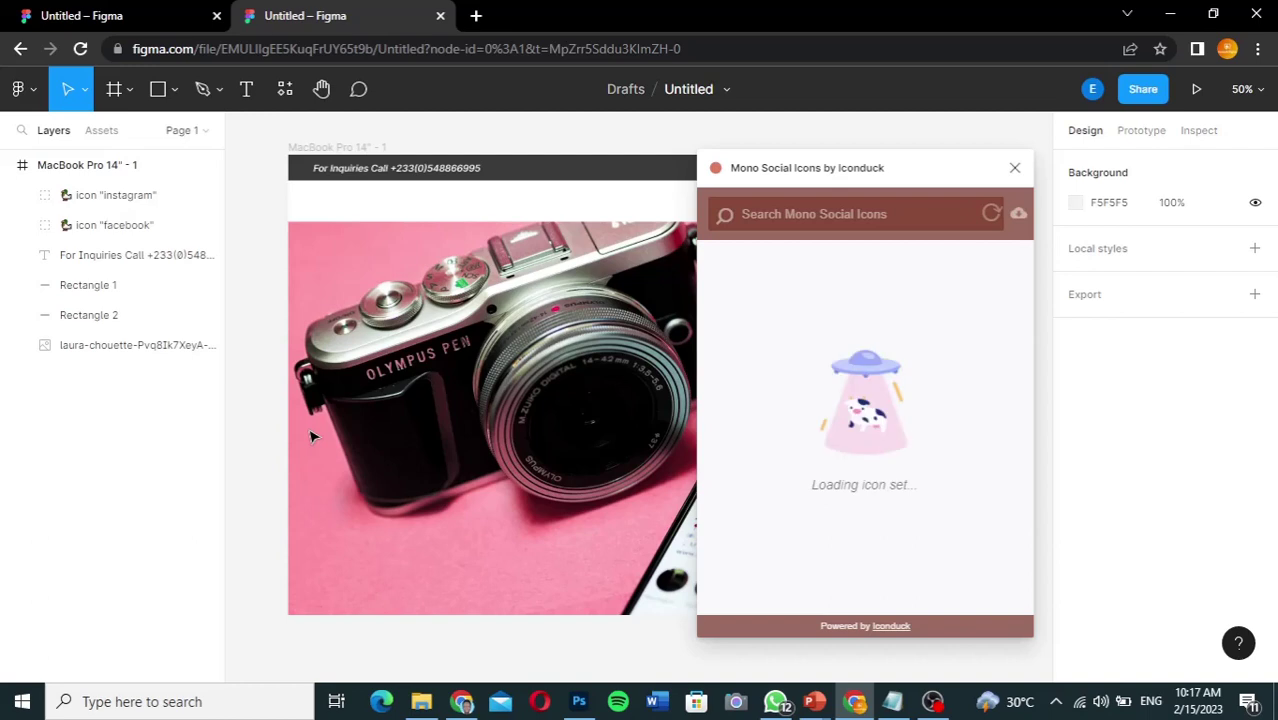
click(795, 213)
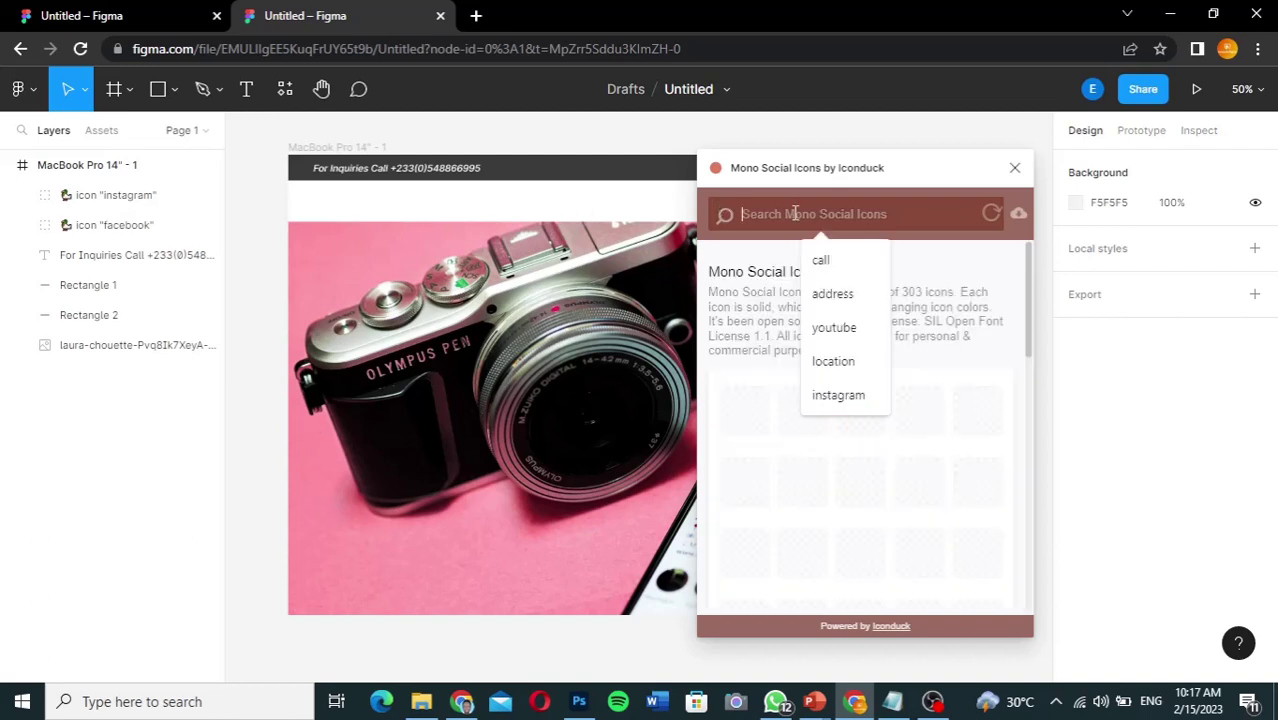
text(twitter)
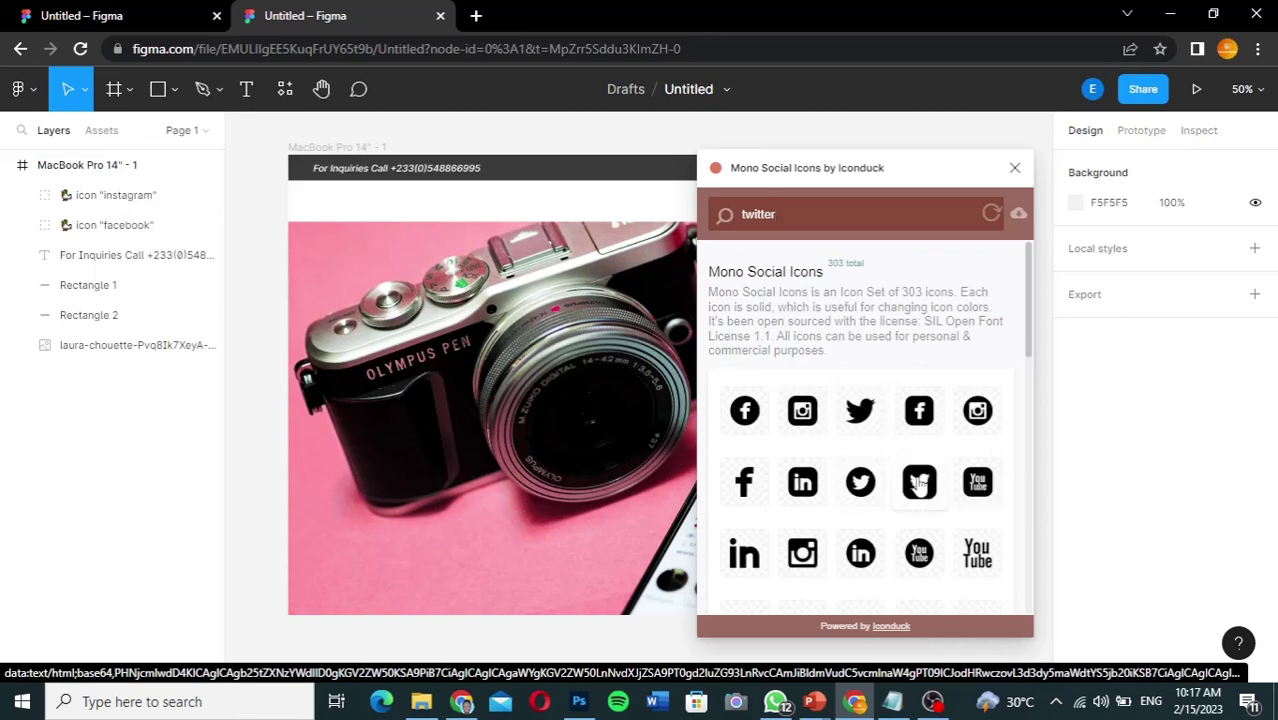
click(919, 483)
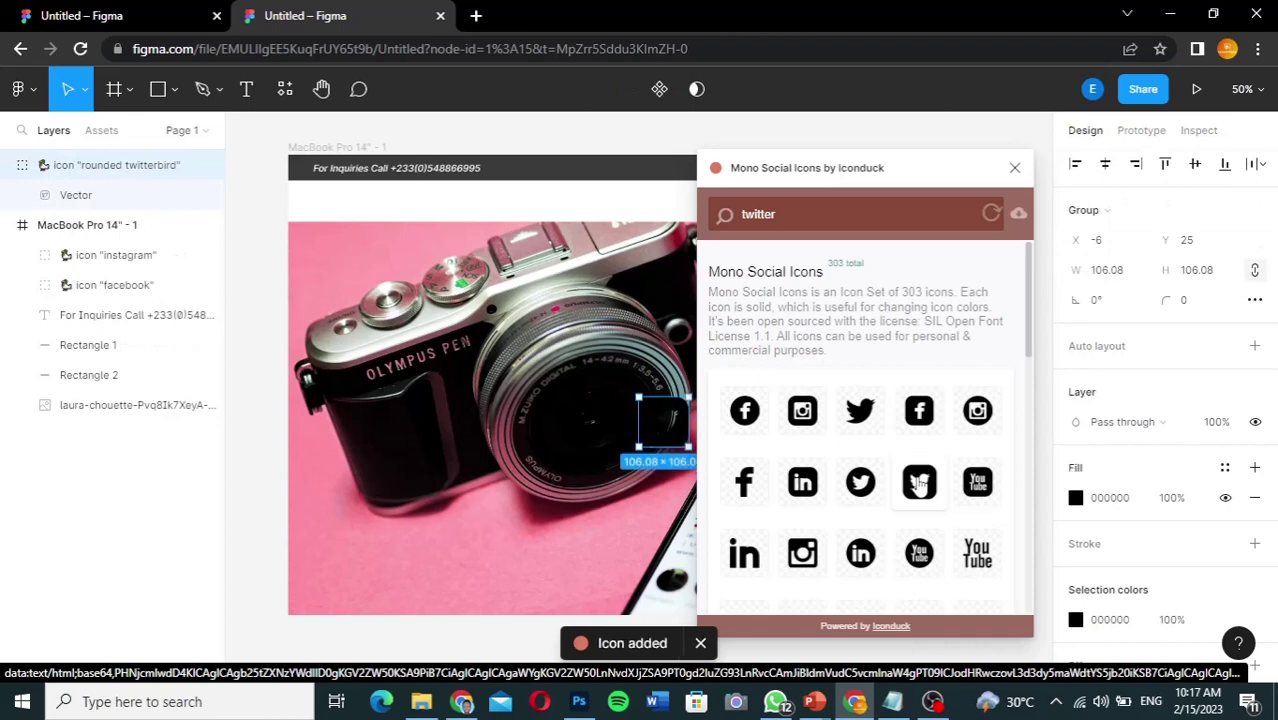
Step: Make the Twitter icon white and 34 px wide
click(1016, 169)
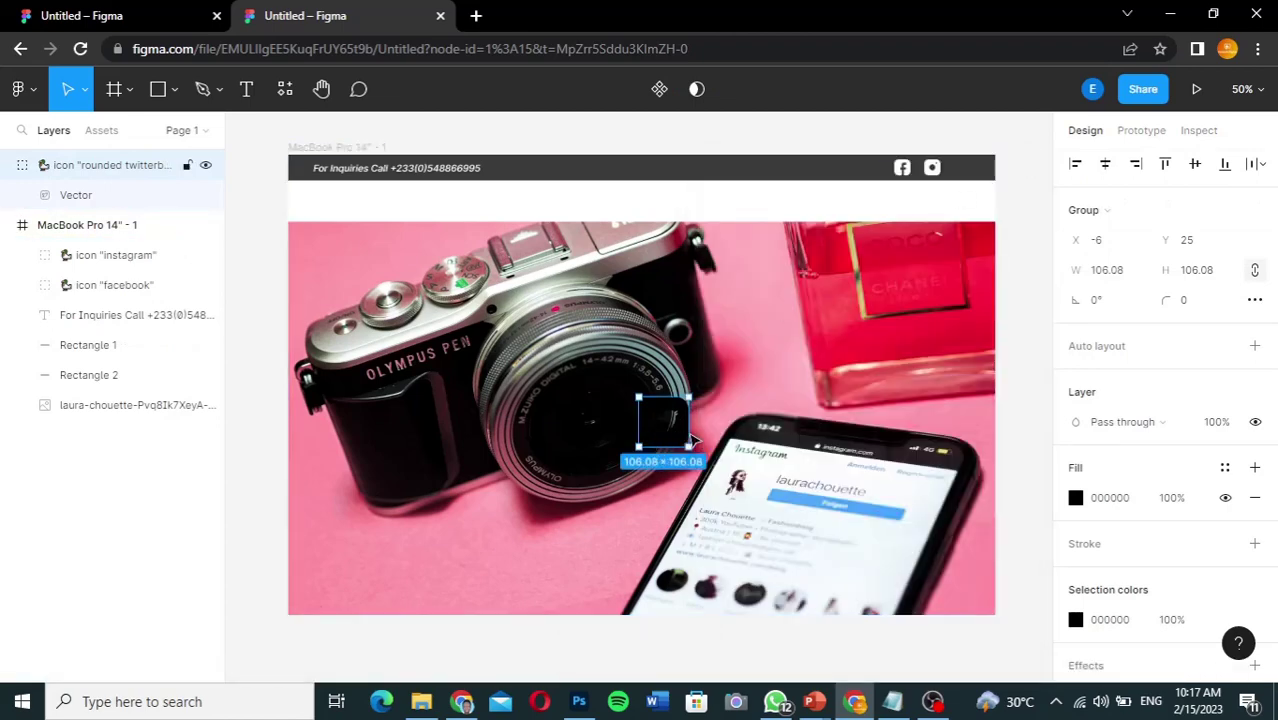
click(1076, 498)
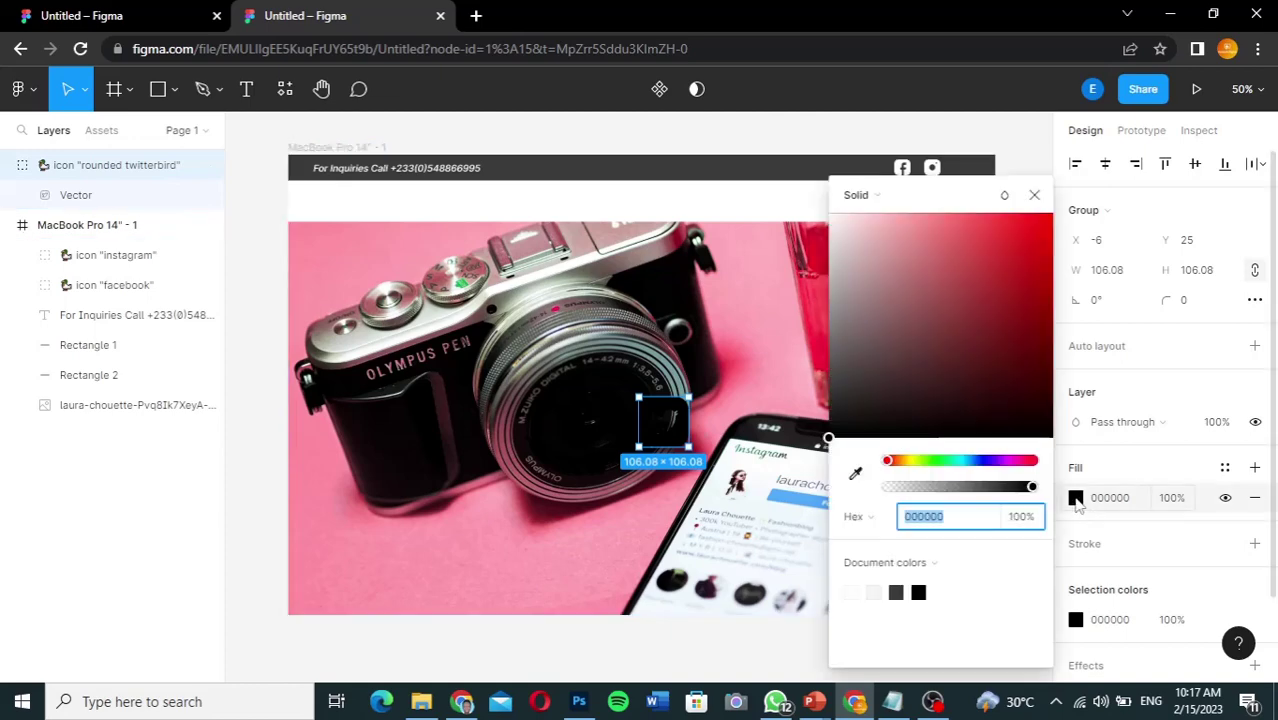
drag(837, 234, 829, 220)
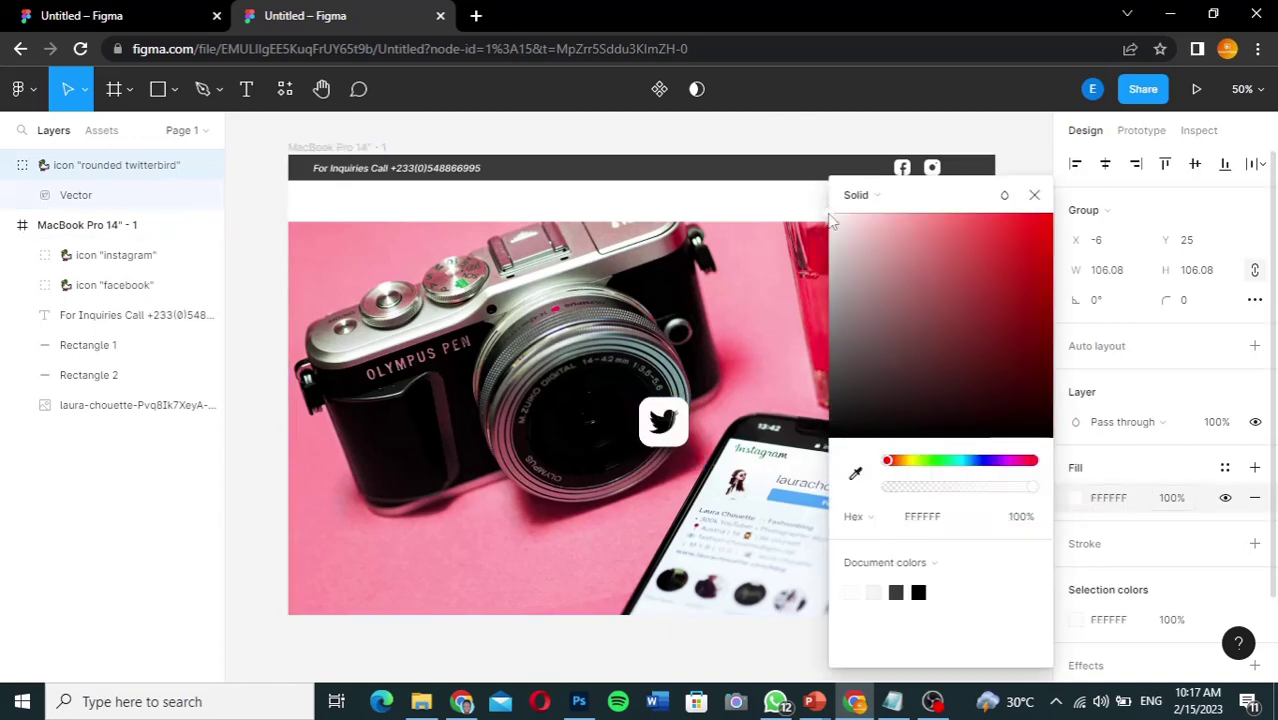
click(1034, 195)
click(1122, 283)
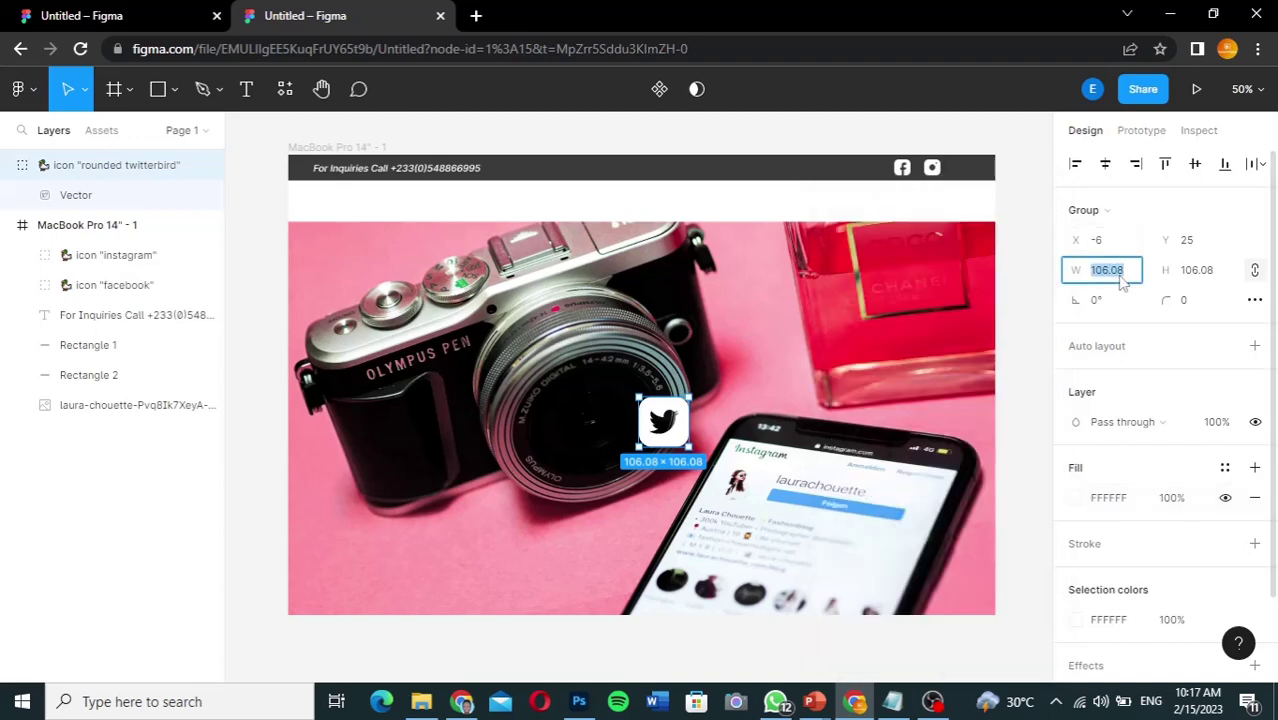
text(34)
key(Return)
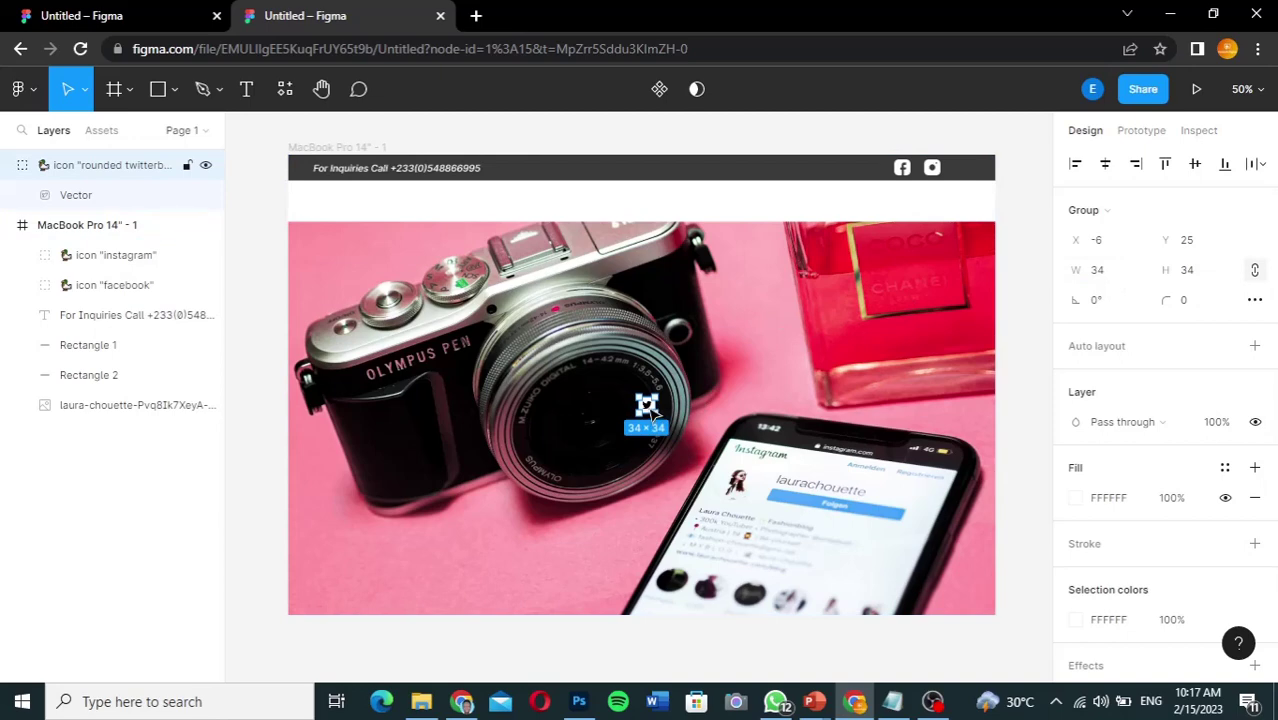
Step: Move the Twitter icon into the MacBook Pro 14" - 1 frame's dark bar, evenly spaced with the others
drag(650, 408, 966, 173)
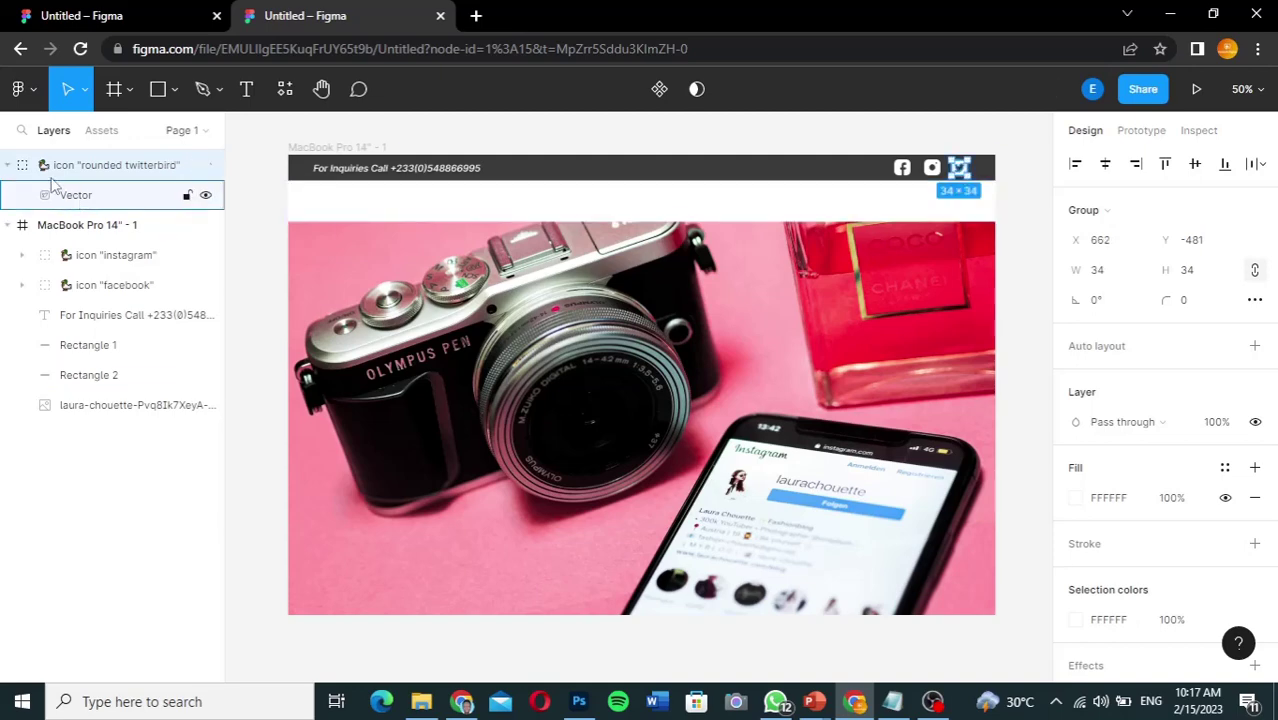
click(11, 165)
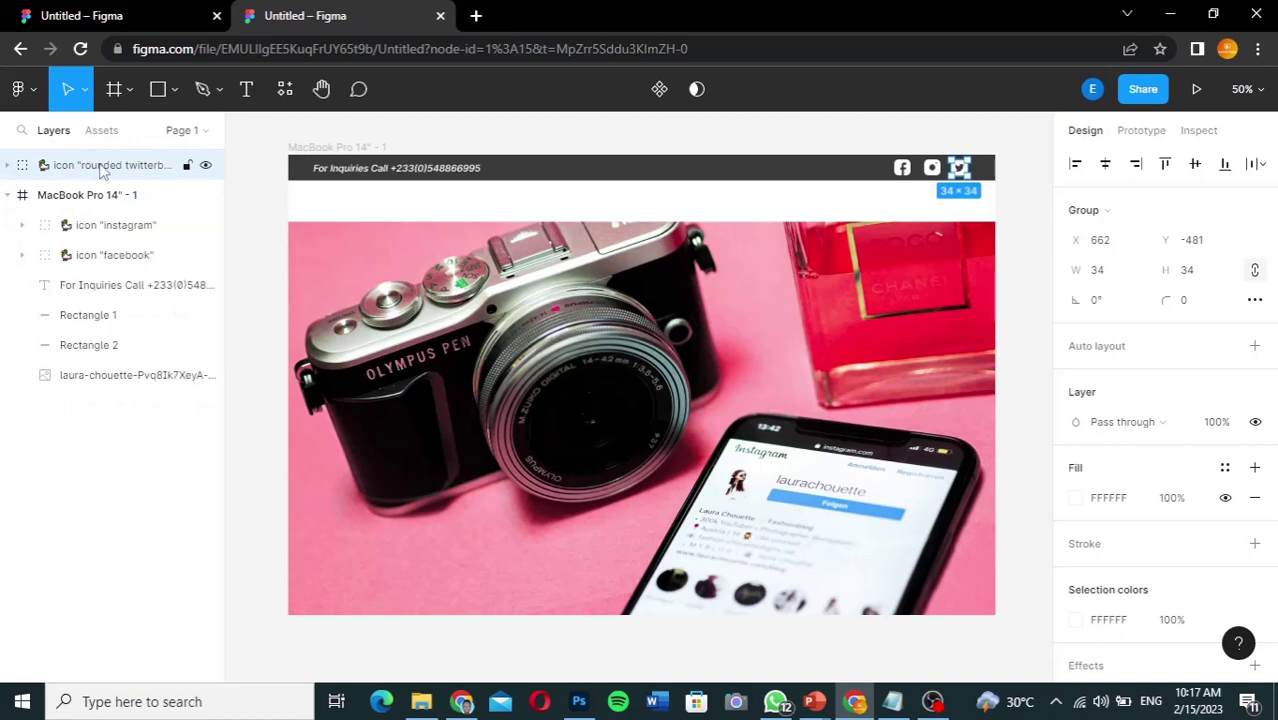
drag(100, 170, 80, 213)
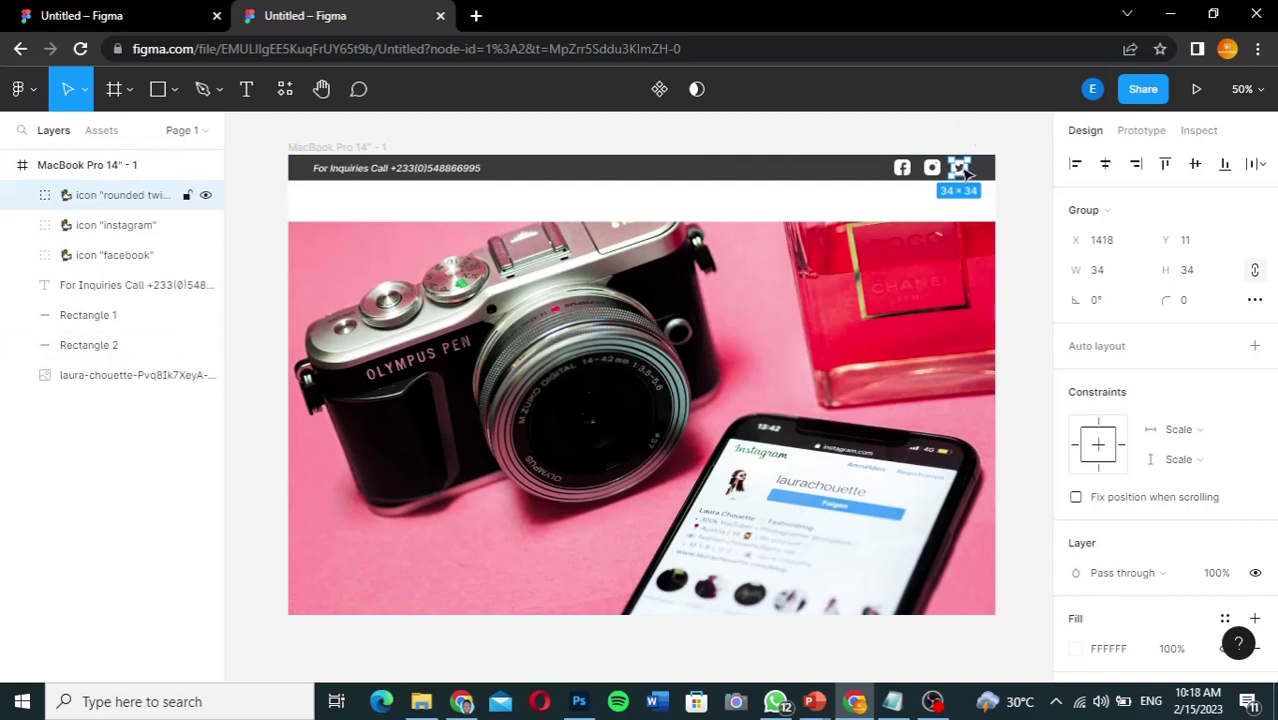
drag(969, 172, 972, 173)
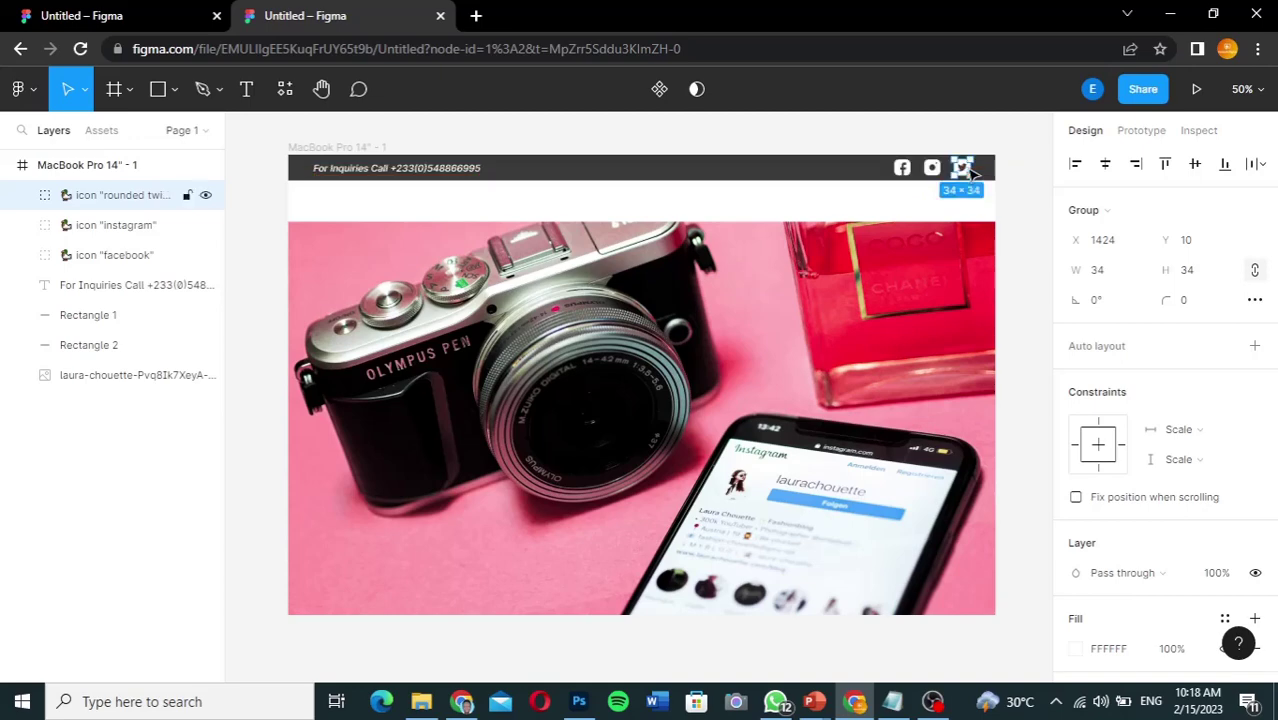
click(890, 131)
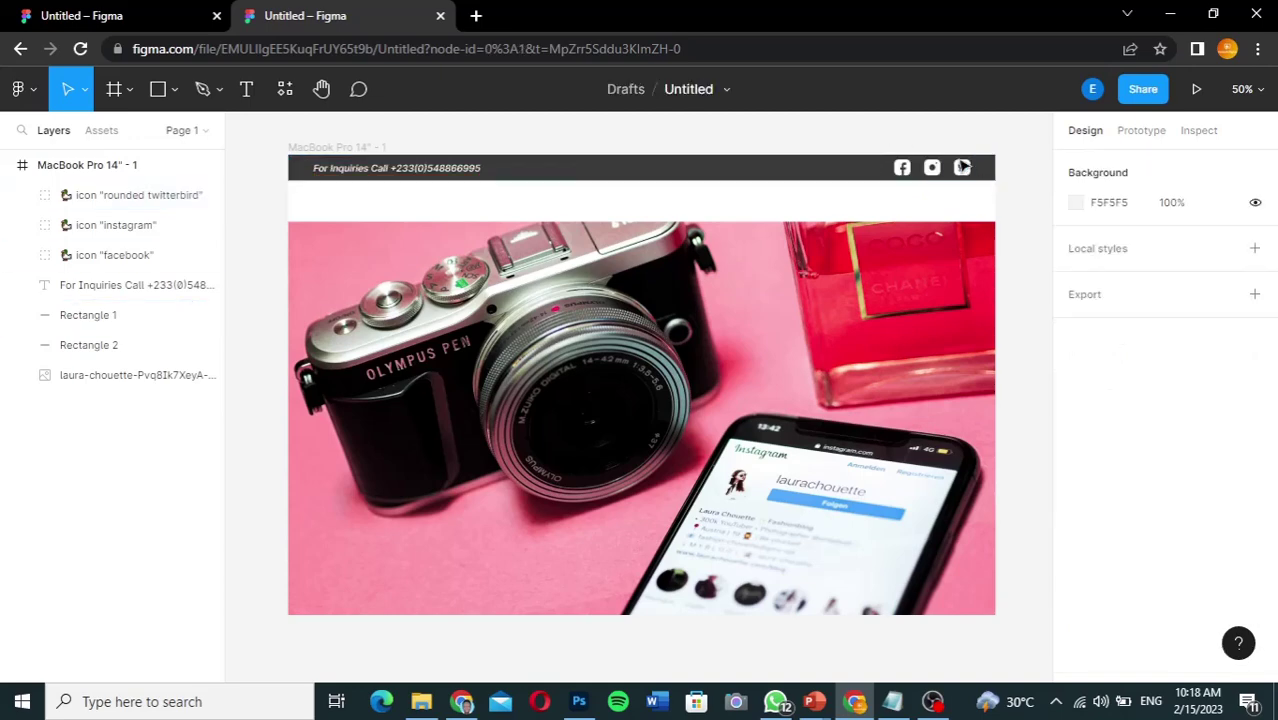
key(Escape)
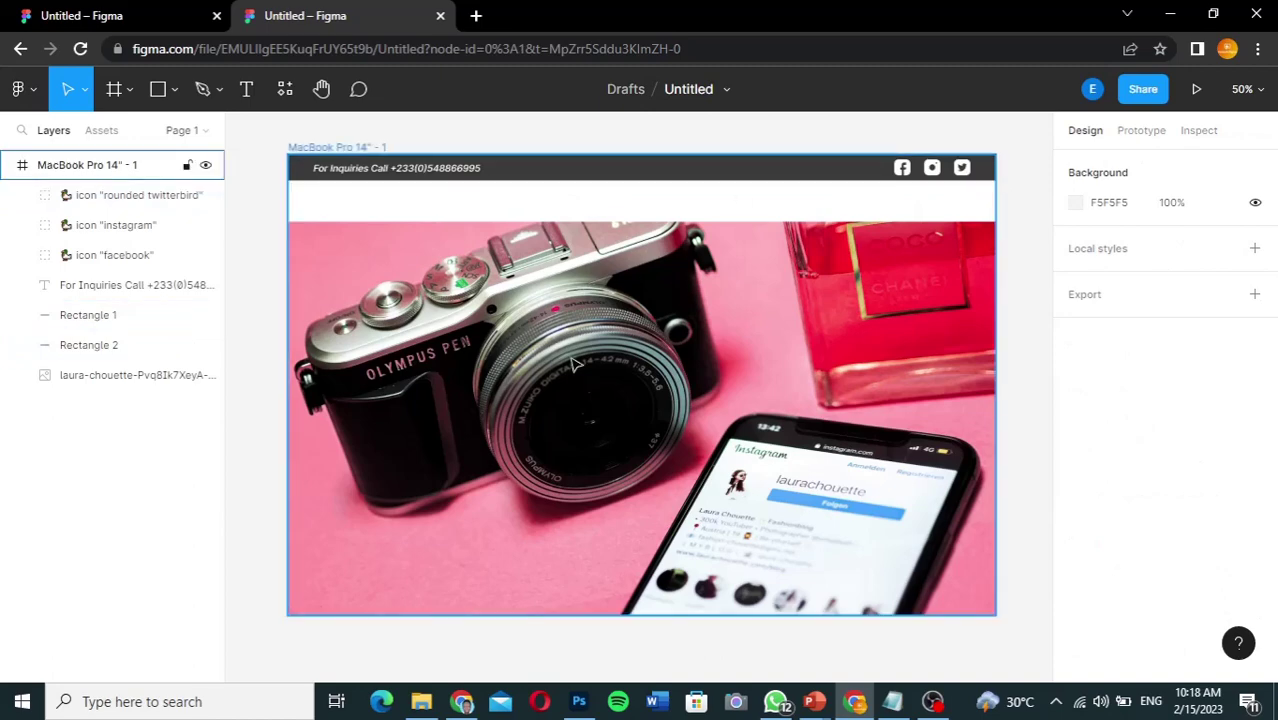
key(Escape)
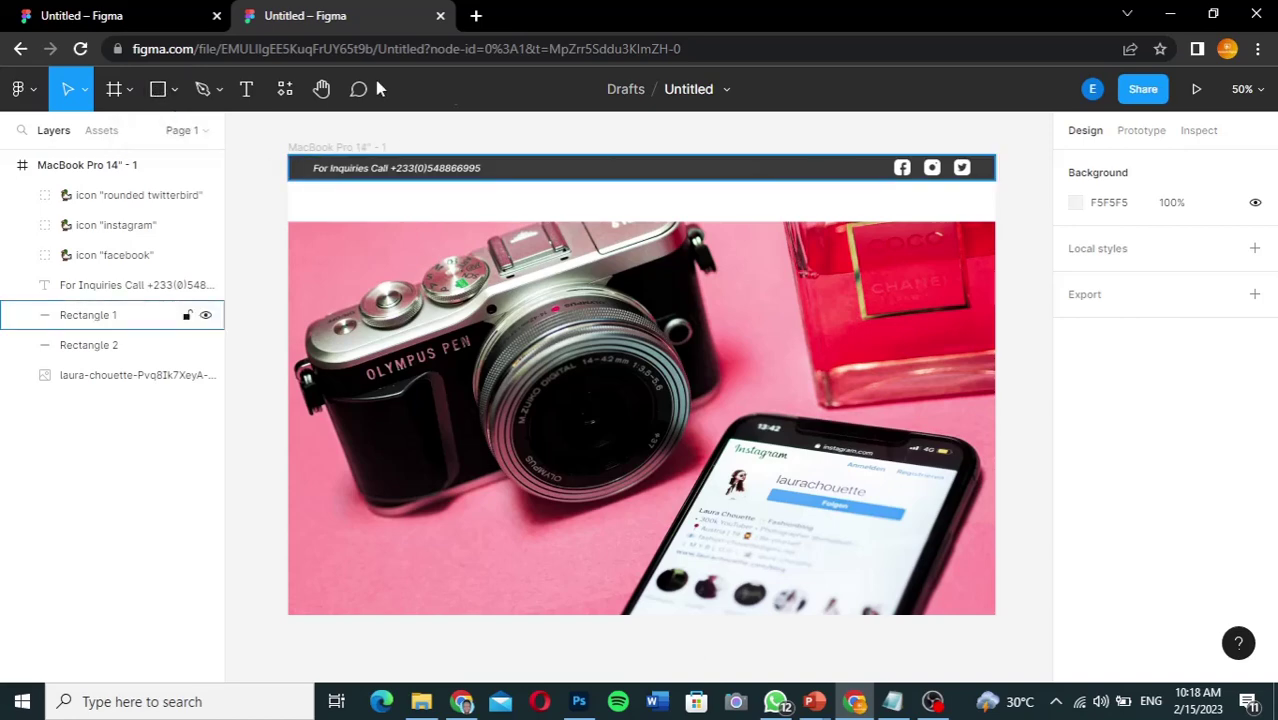
click(133, 20)
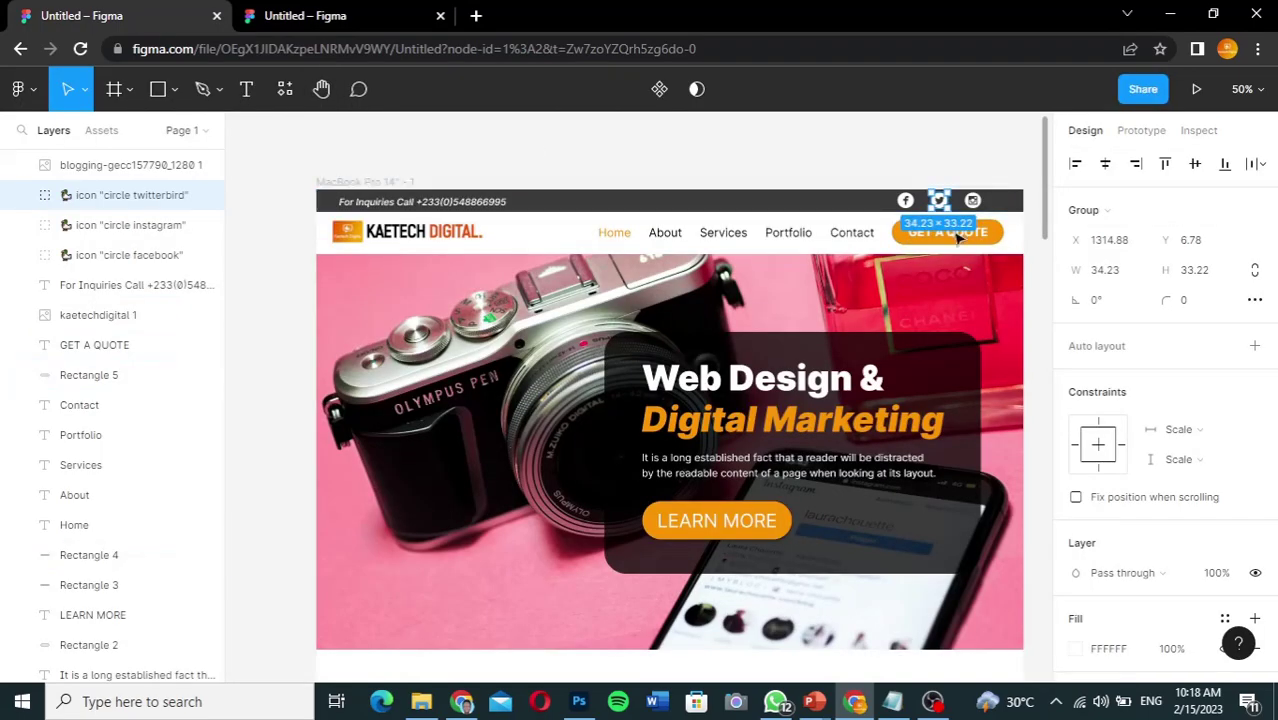
click(1007, 176)
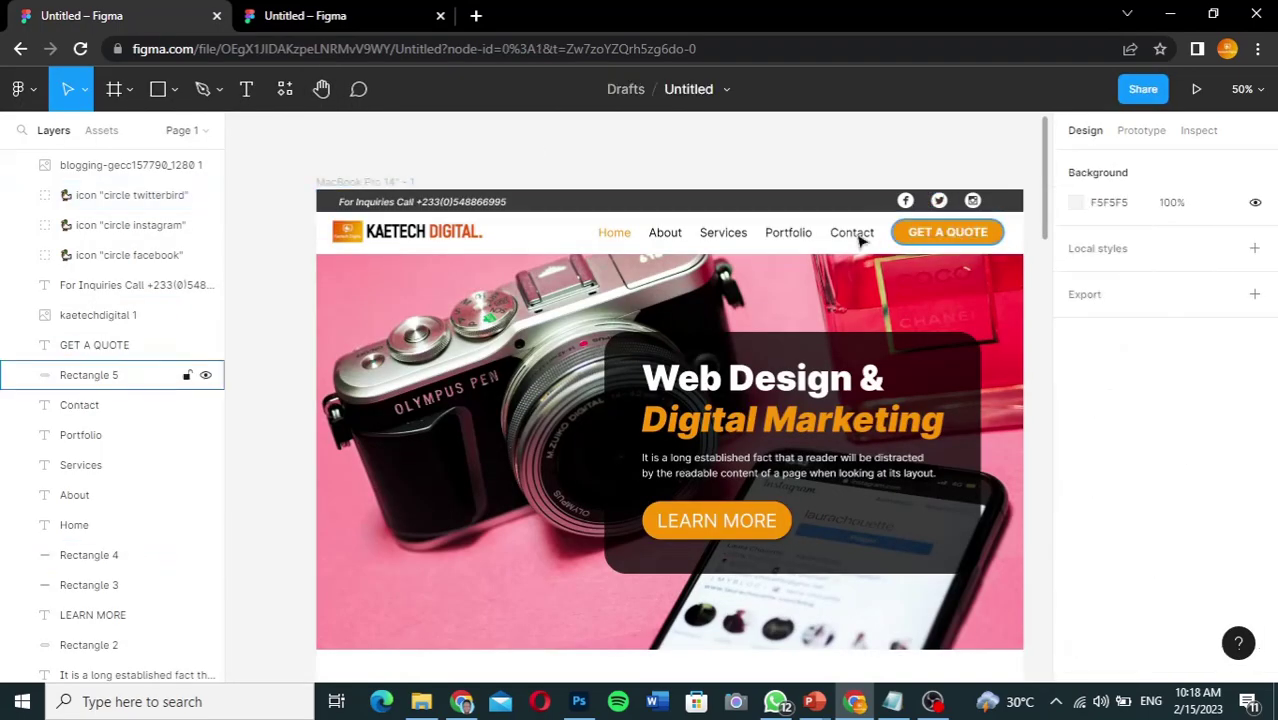
click(328, 18)
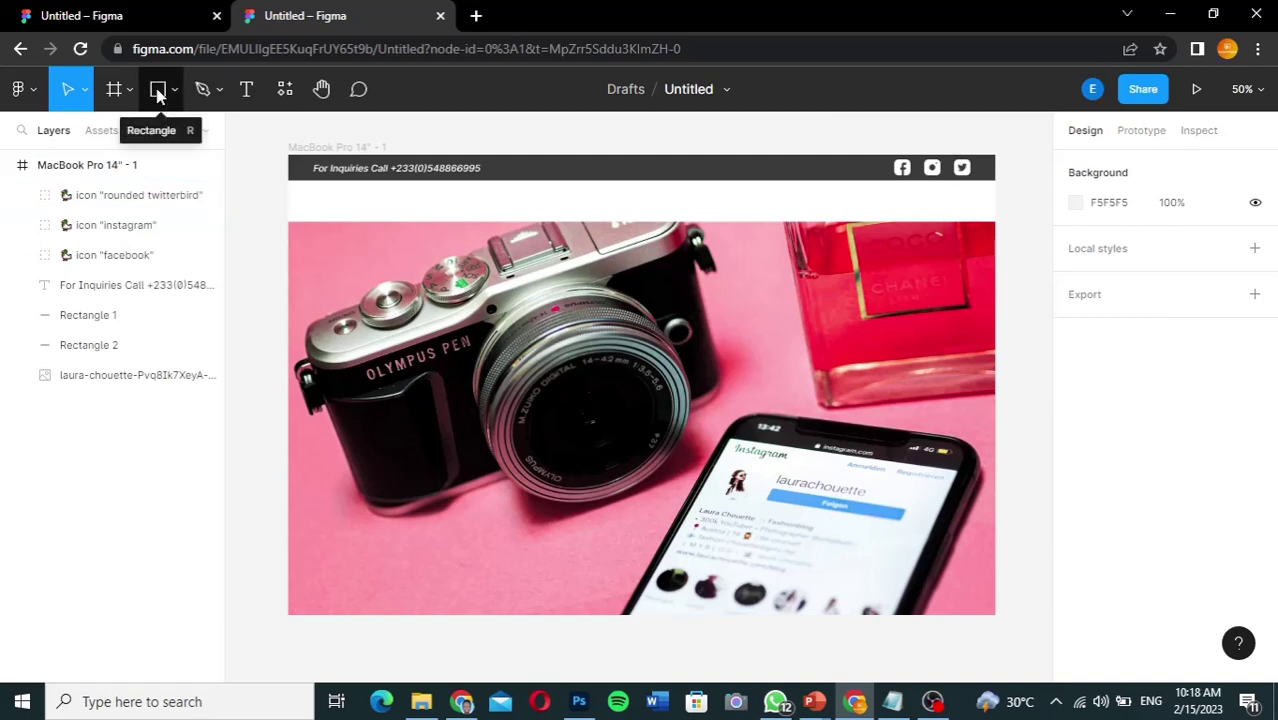
Step: Draw a rectangle in the white strip and fill it orange FE7E07
click(157, 92)
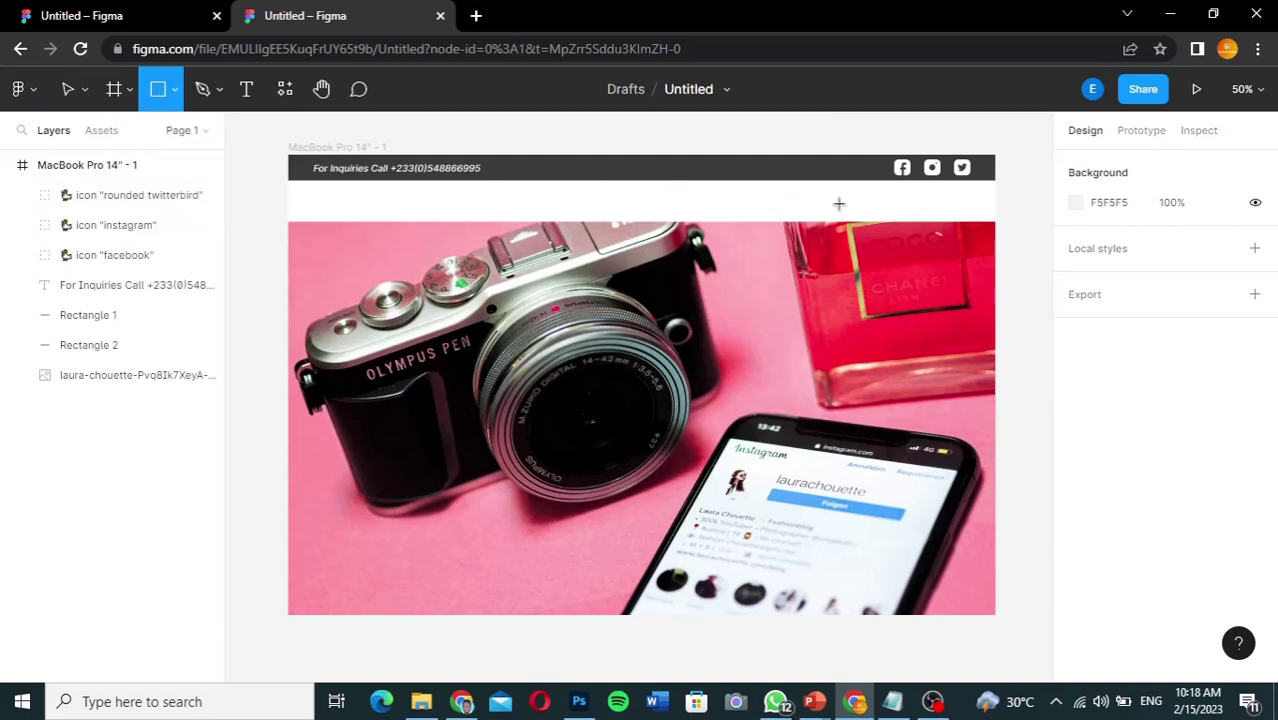
drag(871, 193, 977, 226)
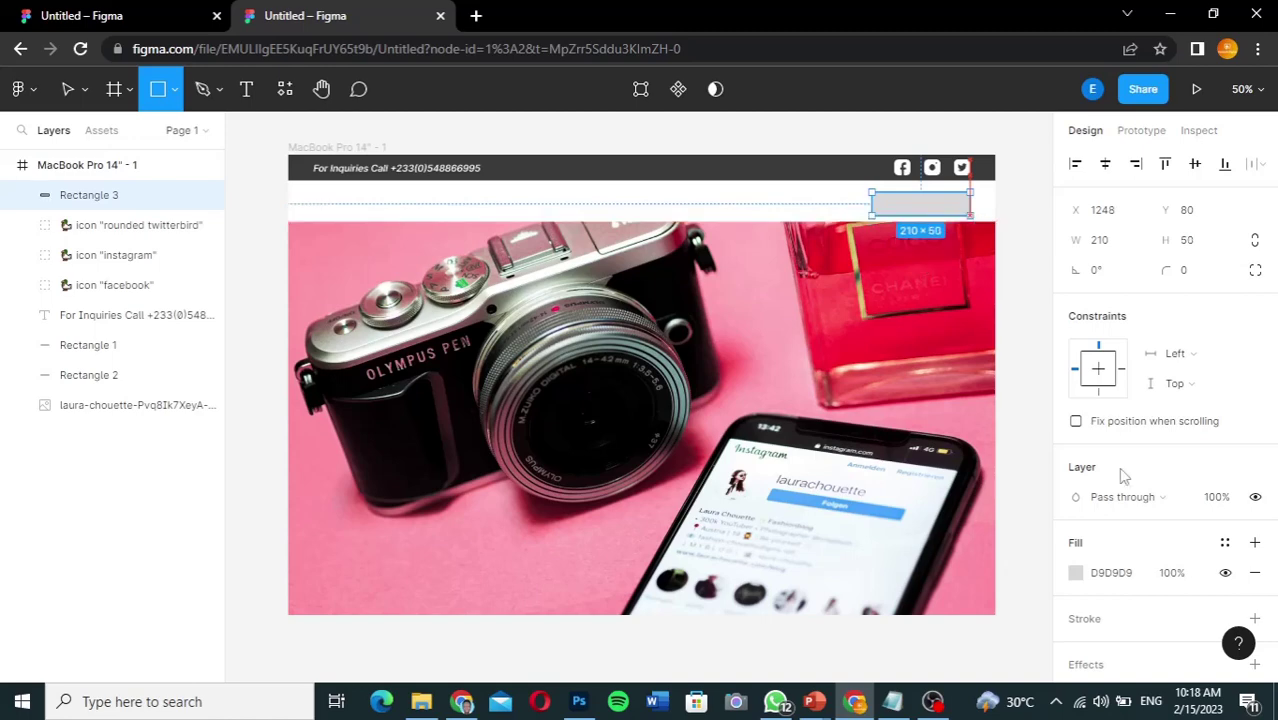
click(1076, 575)
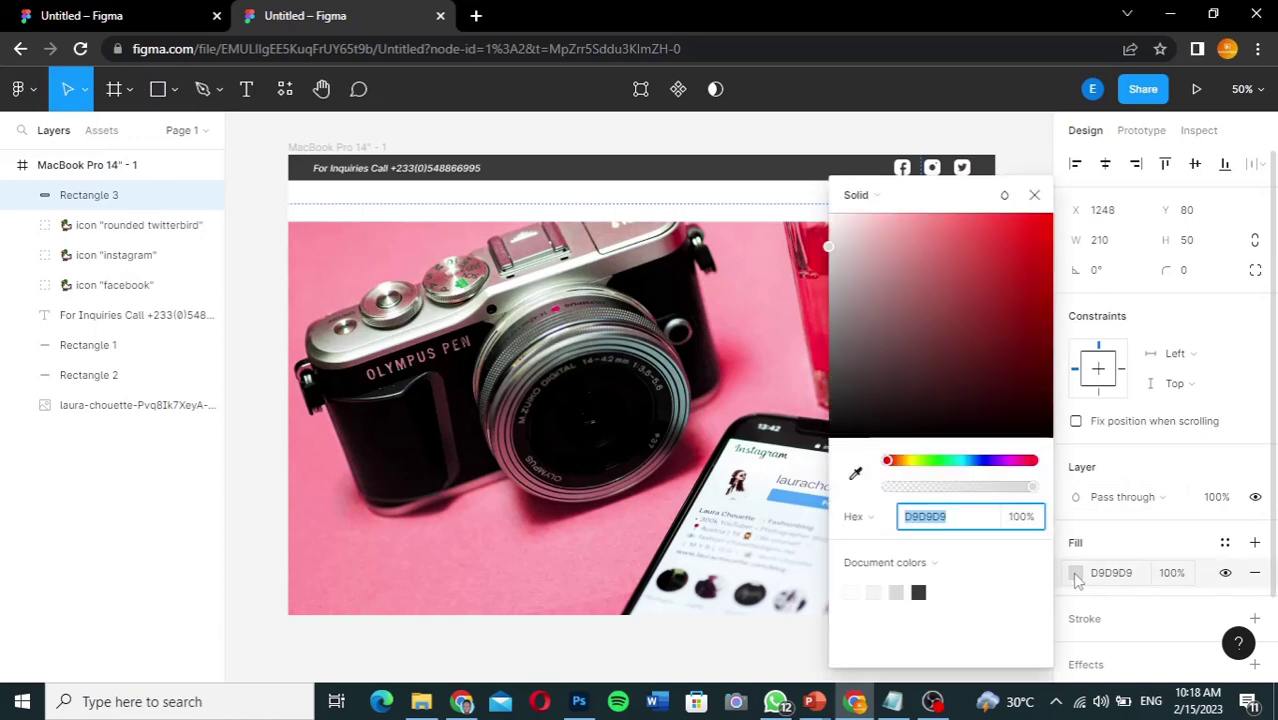
click(899, 462)
drag(899, 466, 899, 470)
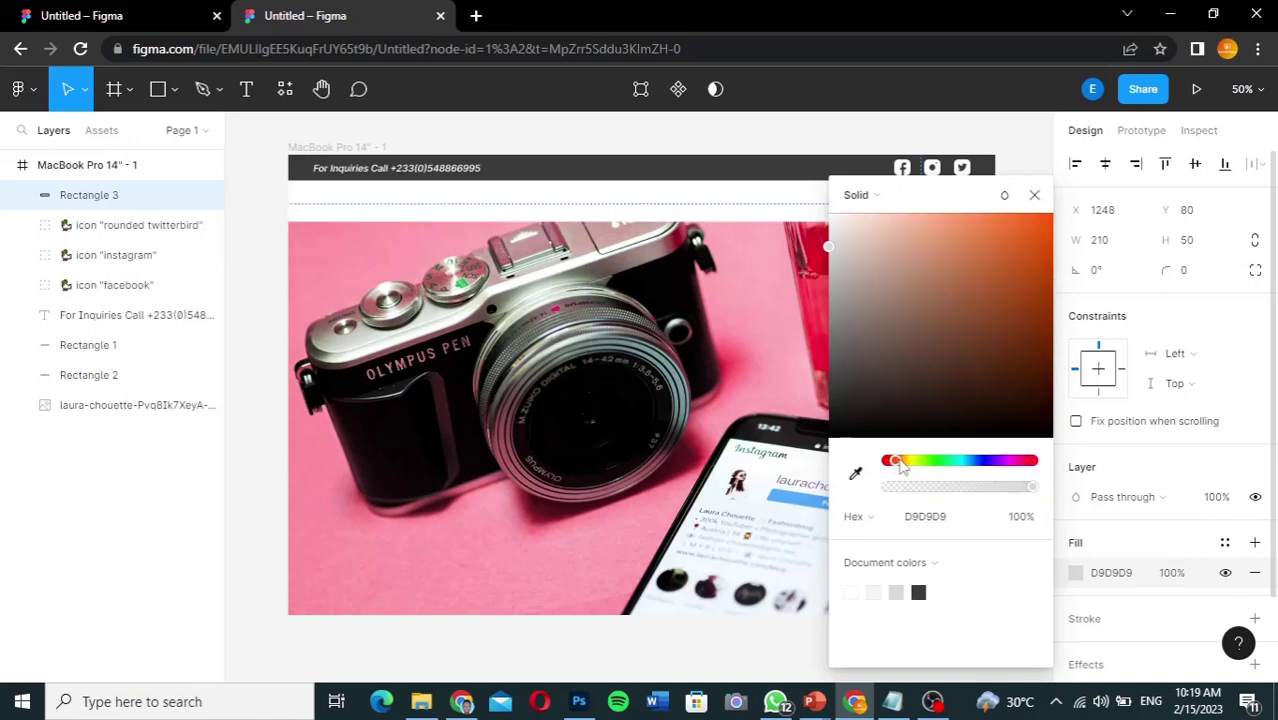
click(1047, 217)
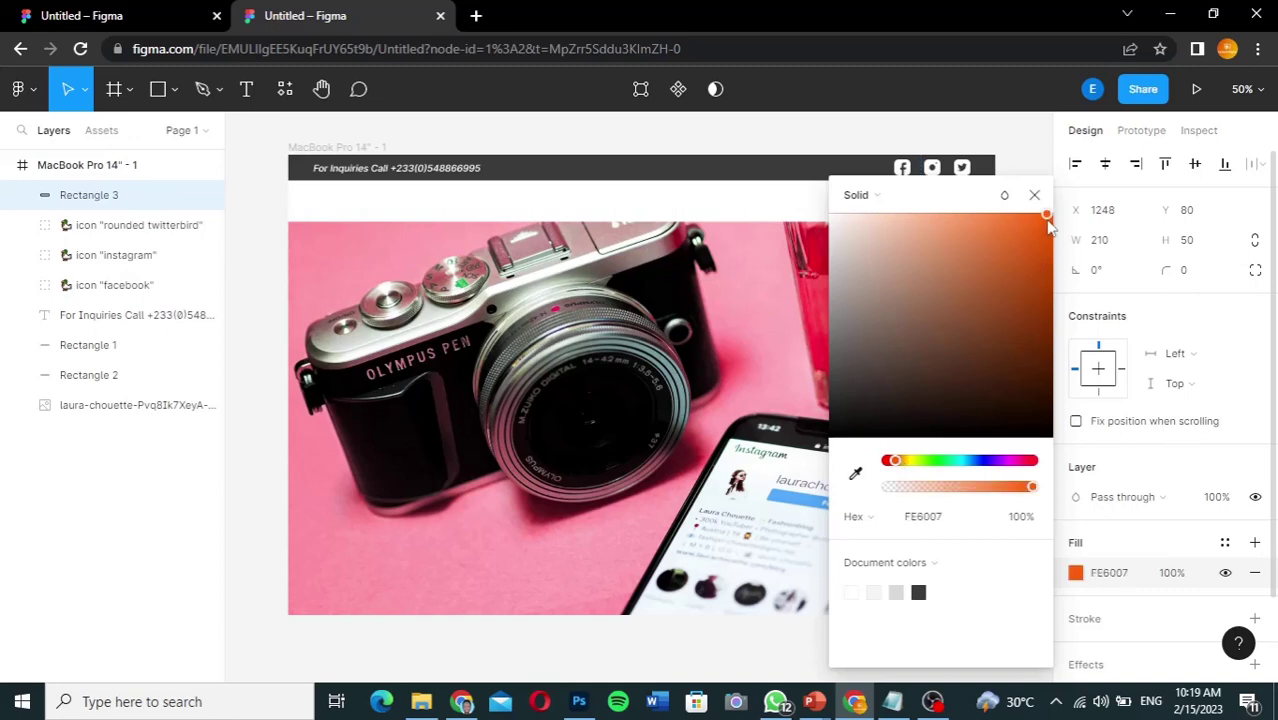
click(893, 462)
drag(894, 461, 900, 464)
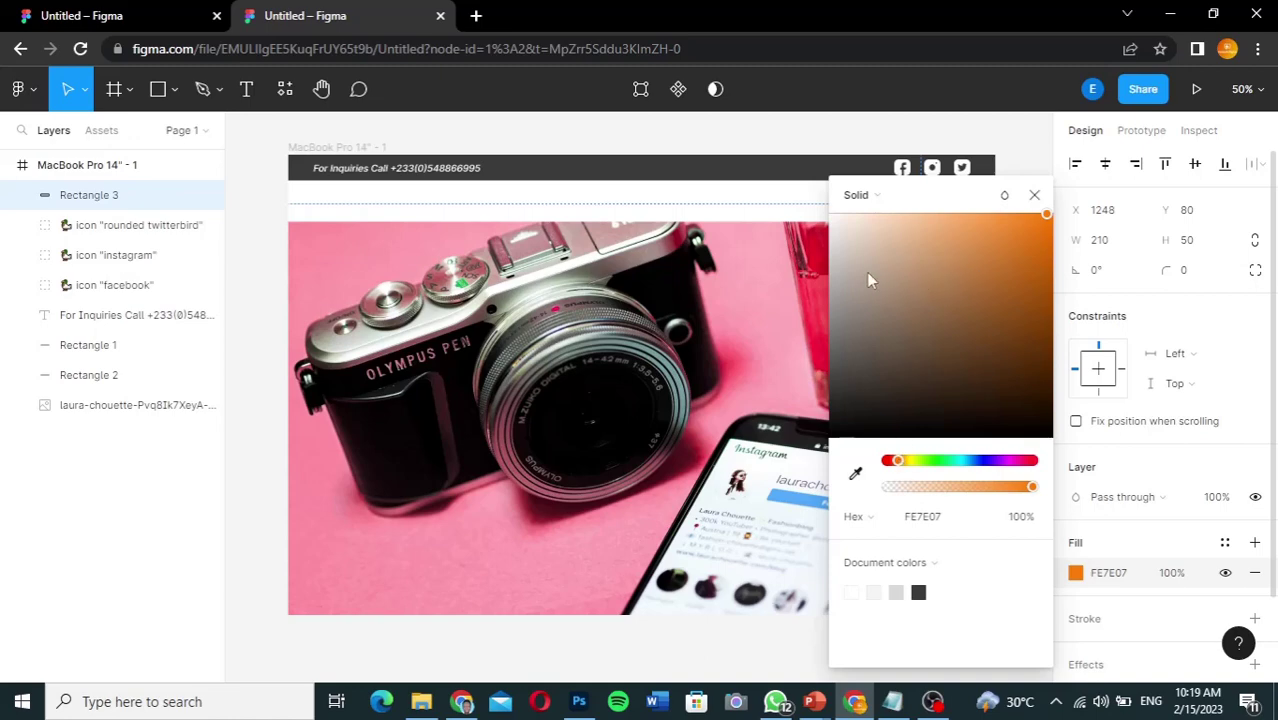
click(1031, 190)
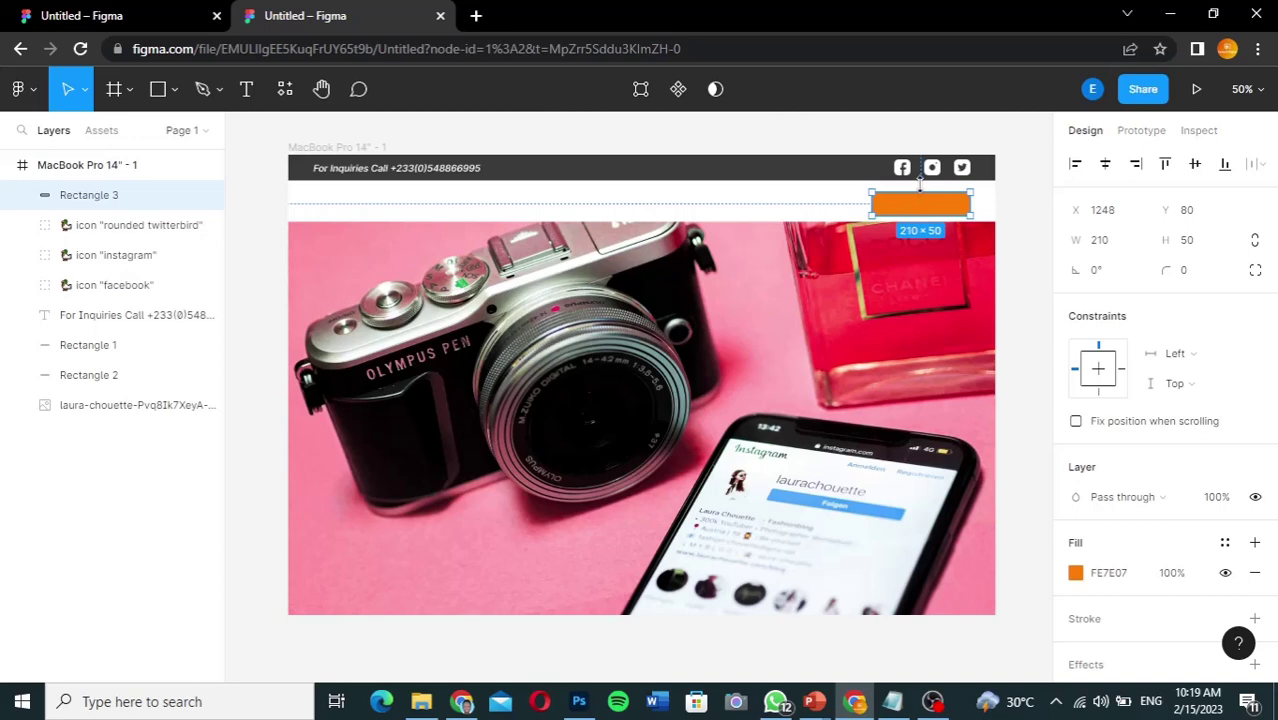
Step: Resize the orange rectangle to 256 × 64 and give it a corner radius of 50
drag(920, 190, 920, 187)
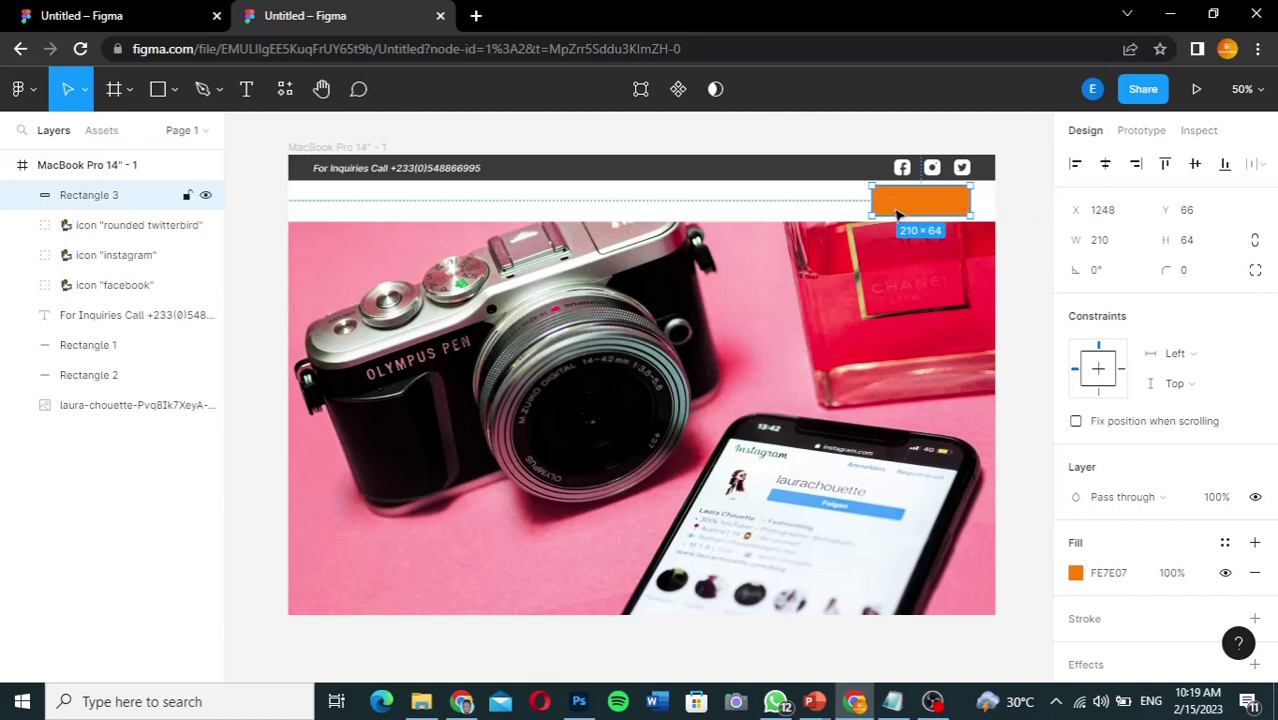
drag(866, 199, 850, 199)
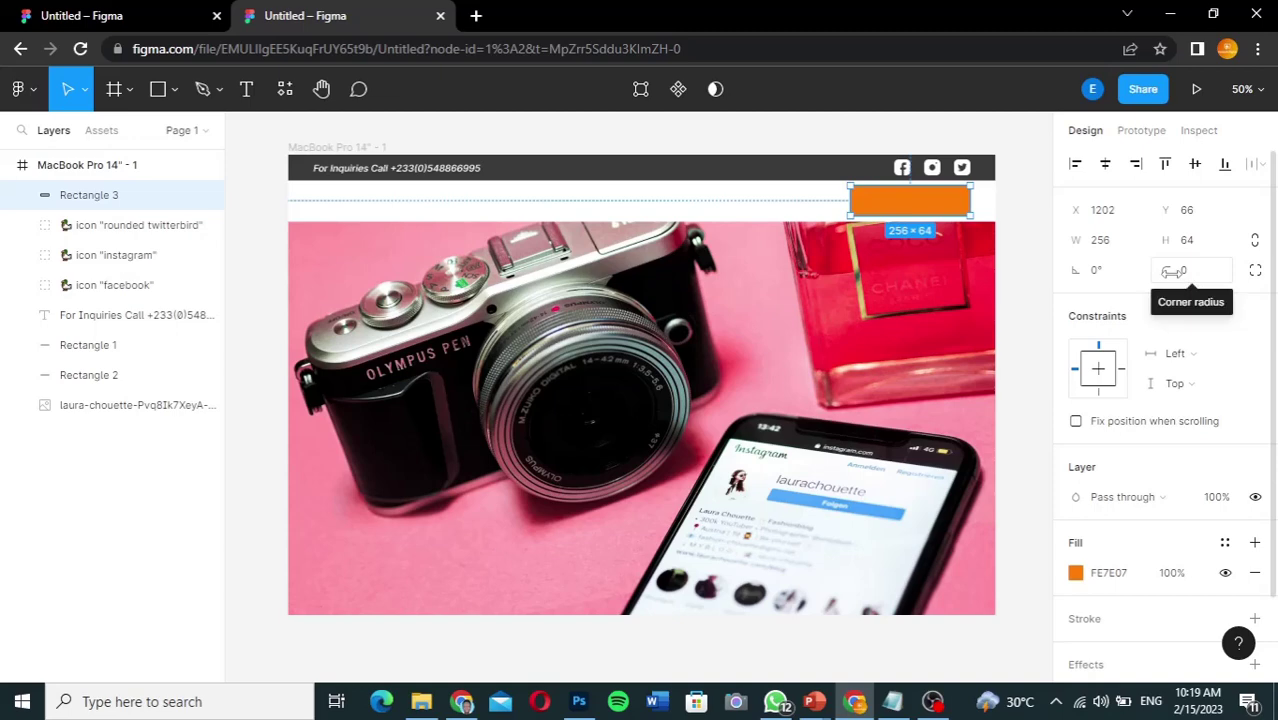
click(1183, 273)
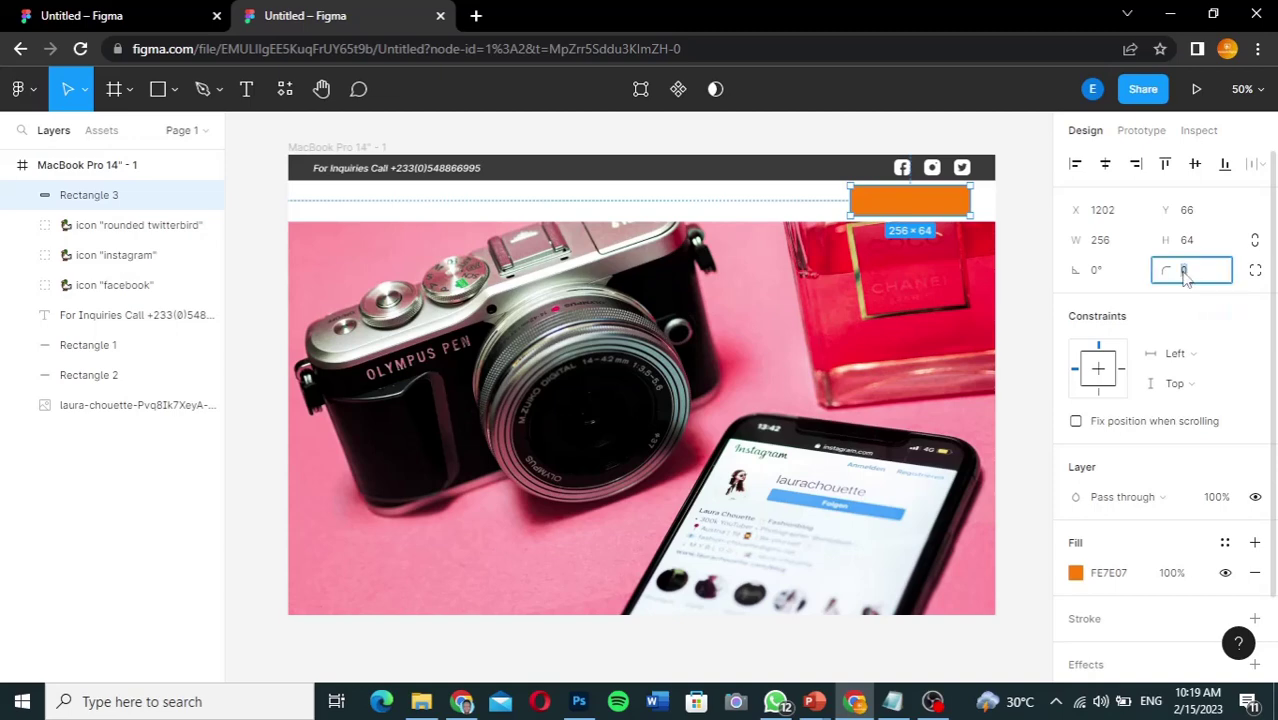
text(50)
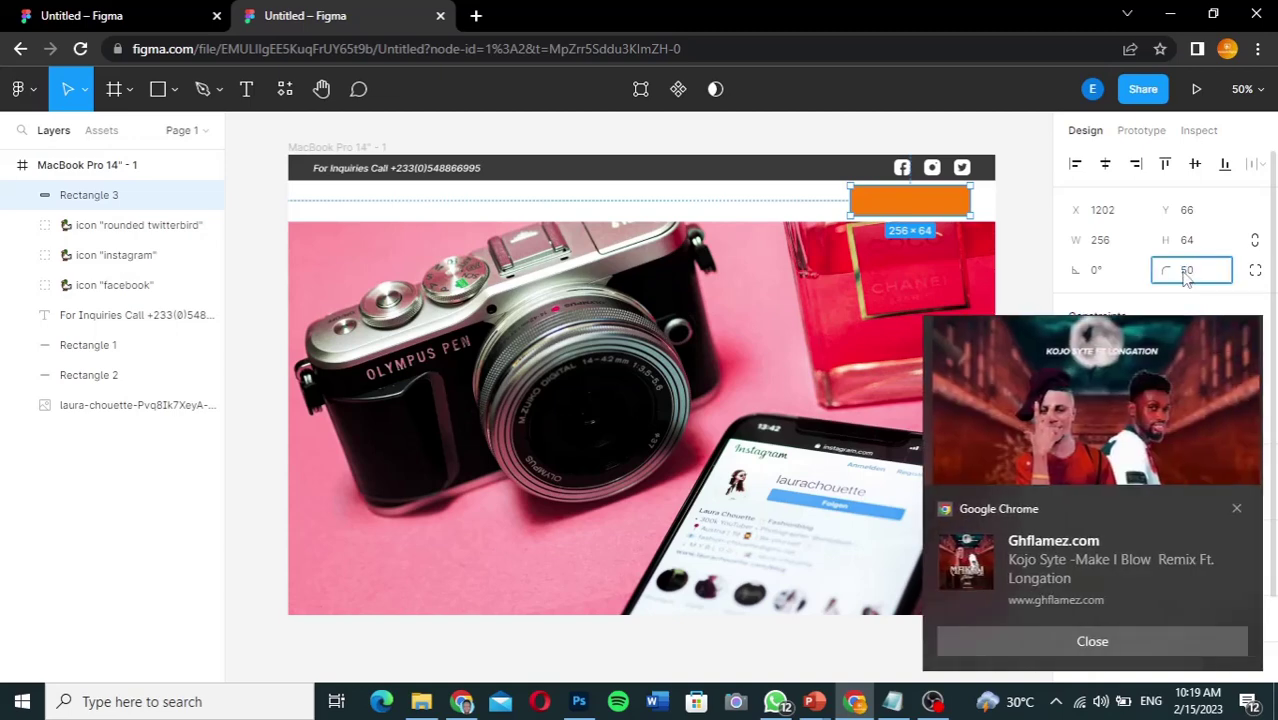
click(1238, 512)
key(Return)
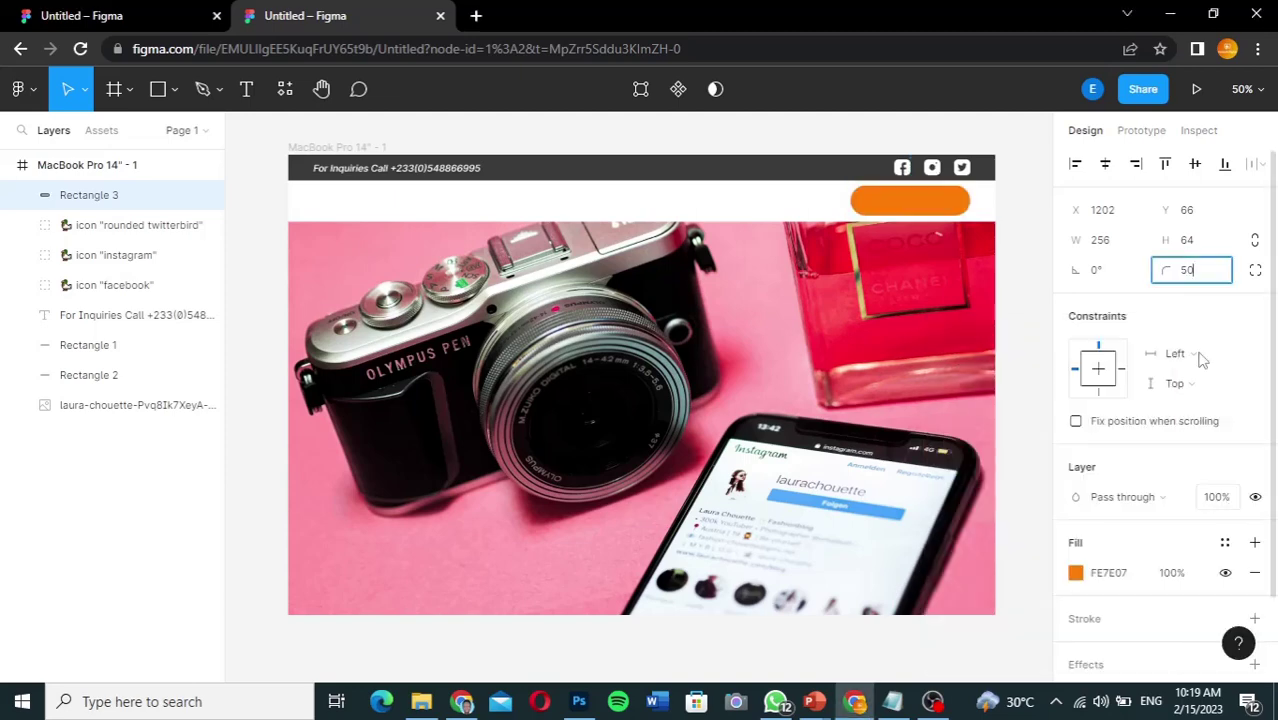
click(1172, 270)
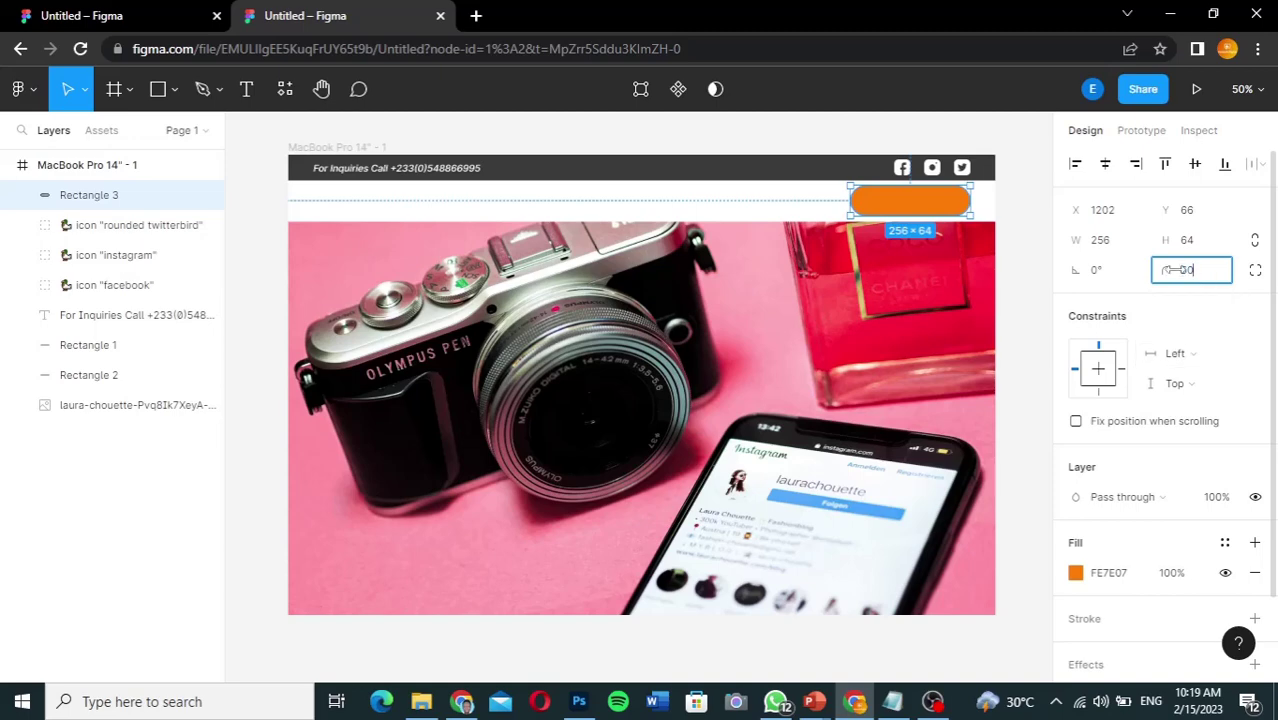
key(Return)
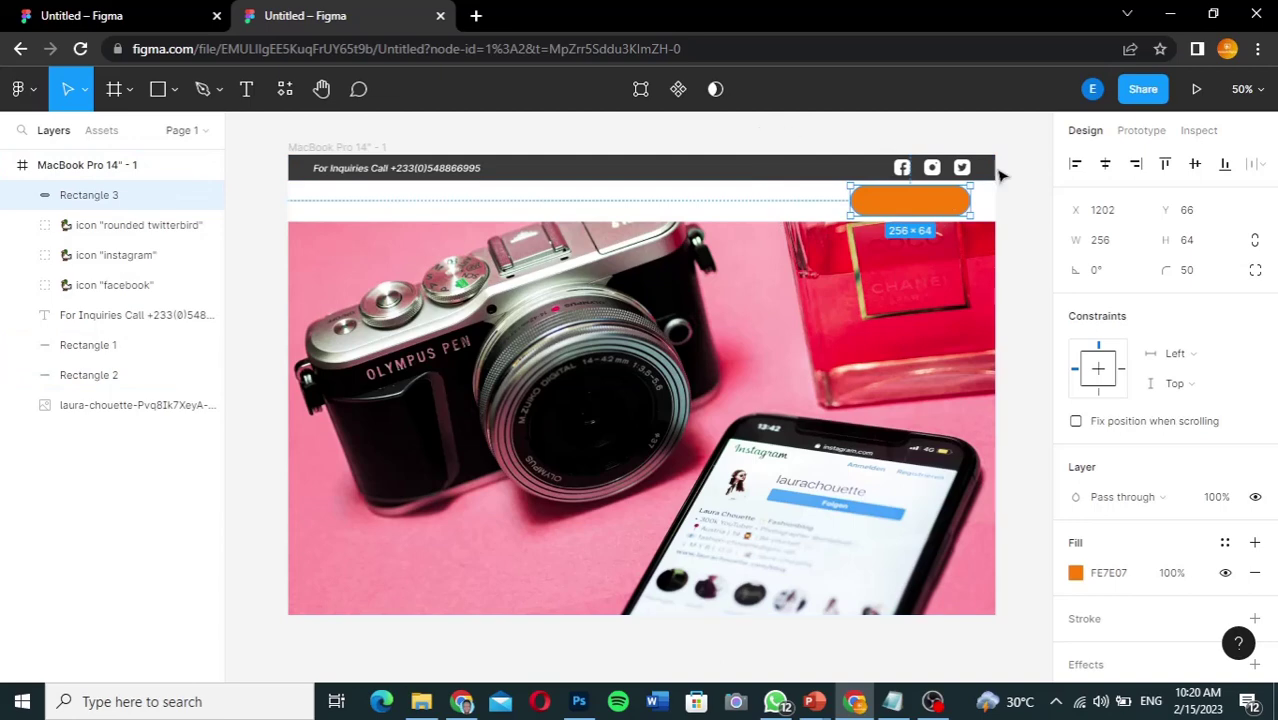
click(1021, 191)
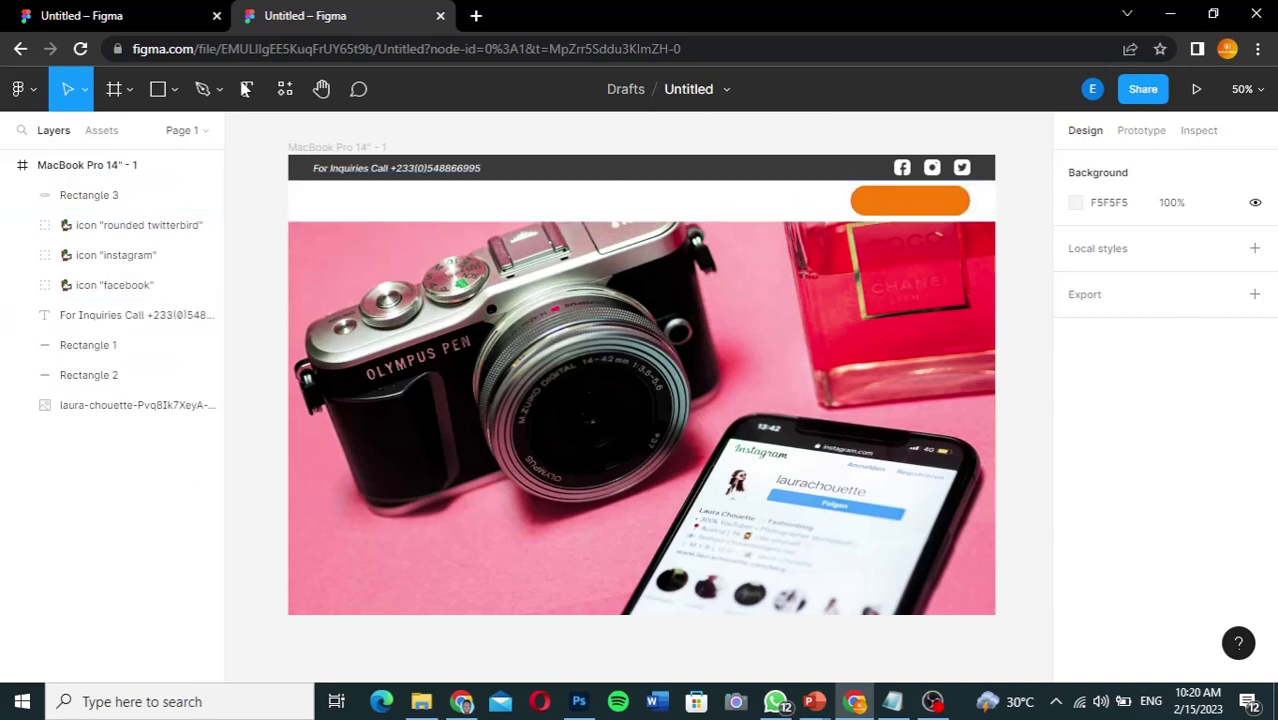
Step: Add a Bold 'Get A Quote' text layer and move it onto the orange button
click(916, 200)
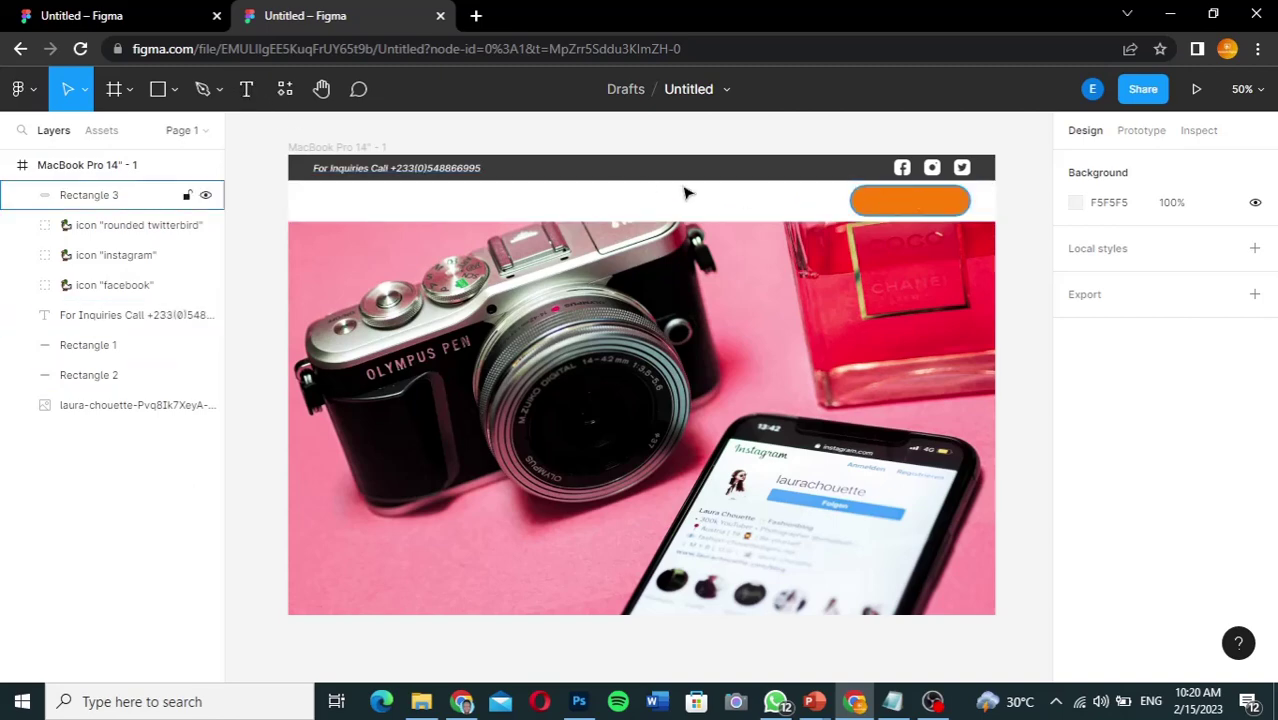
click(247, 90)
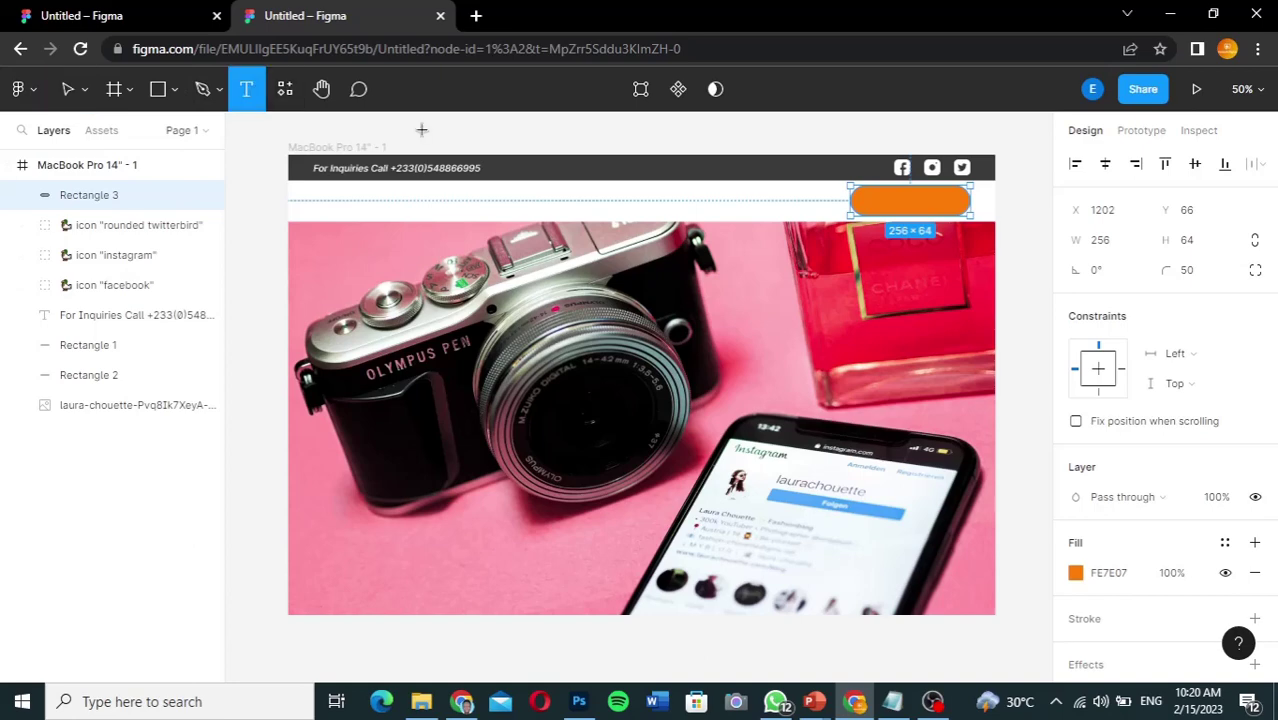
click(552, 198)
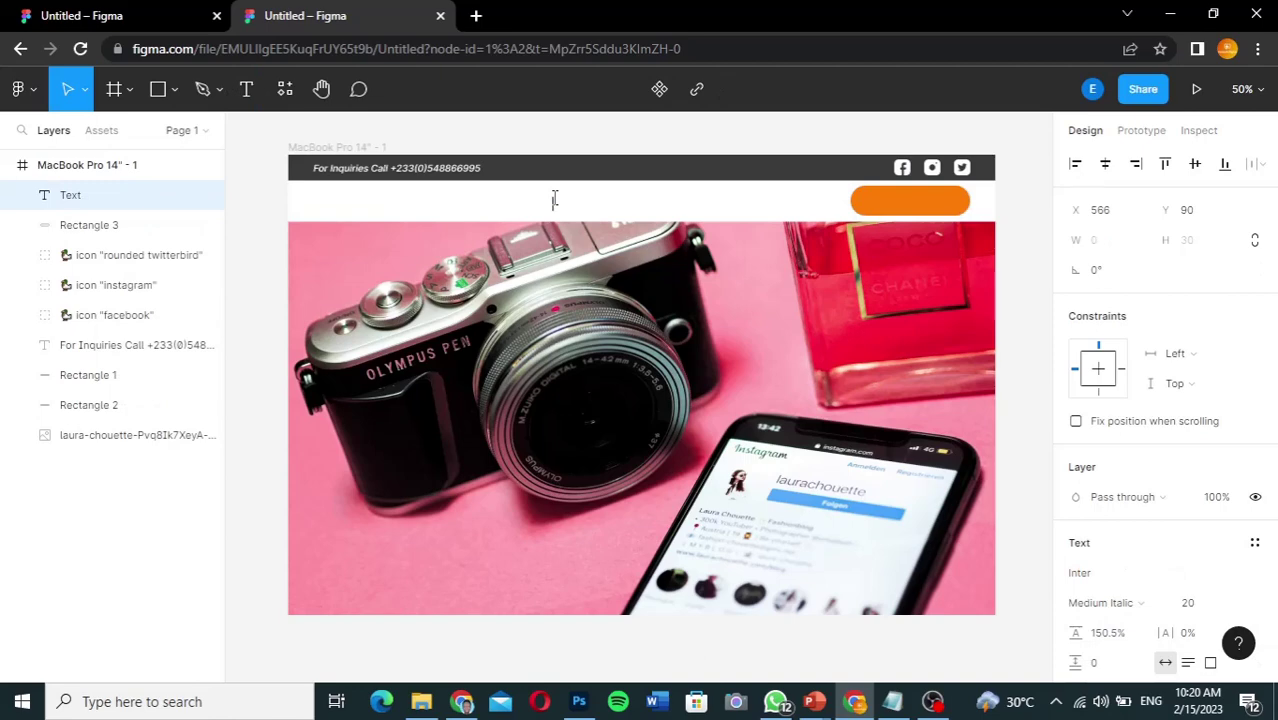
text(Get A Quote)
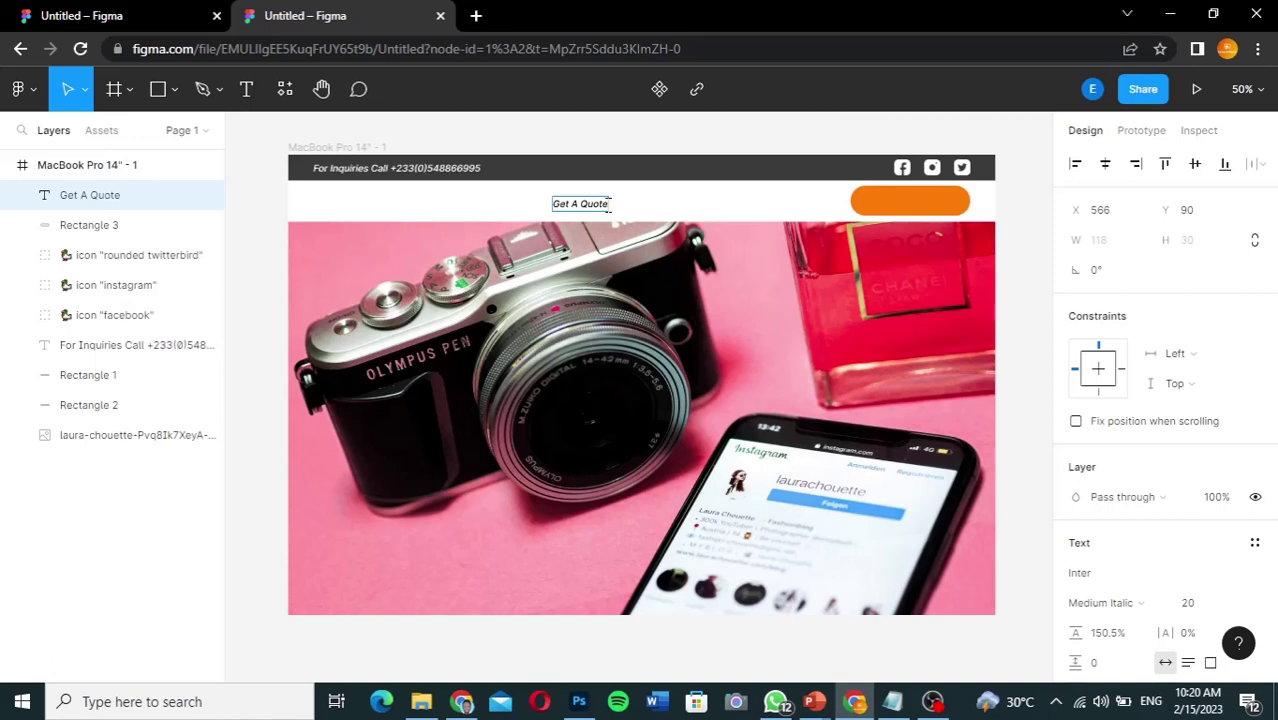
key(ctrl+a)
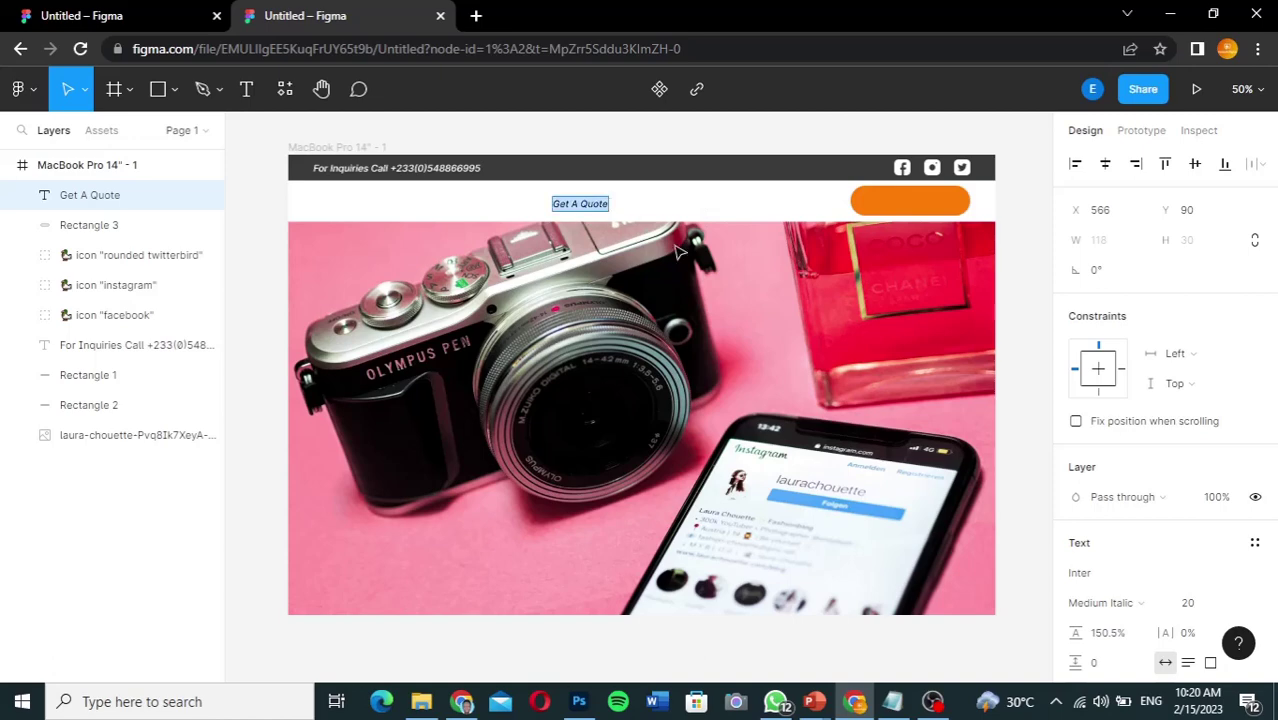
click(1110, 606)
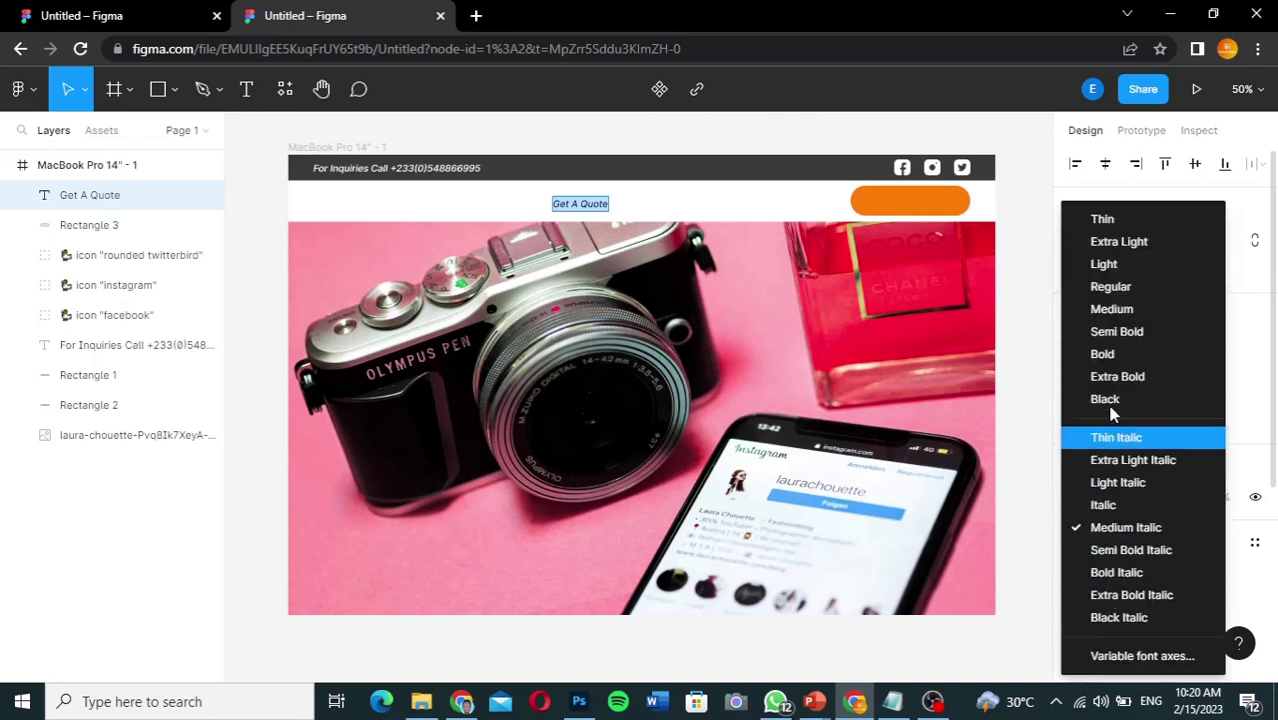
click(1115, 355)
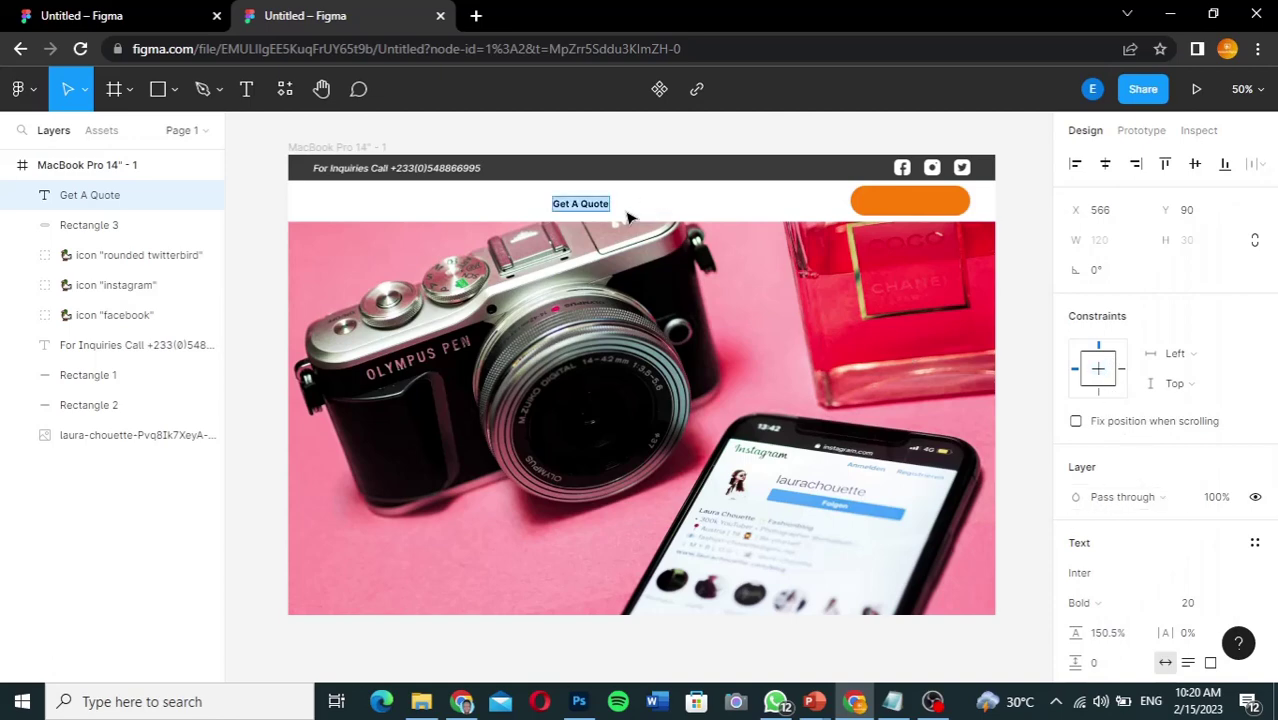
key(Escape)
drag(597, 209, 927, 204)
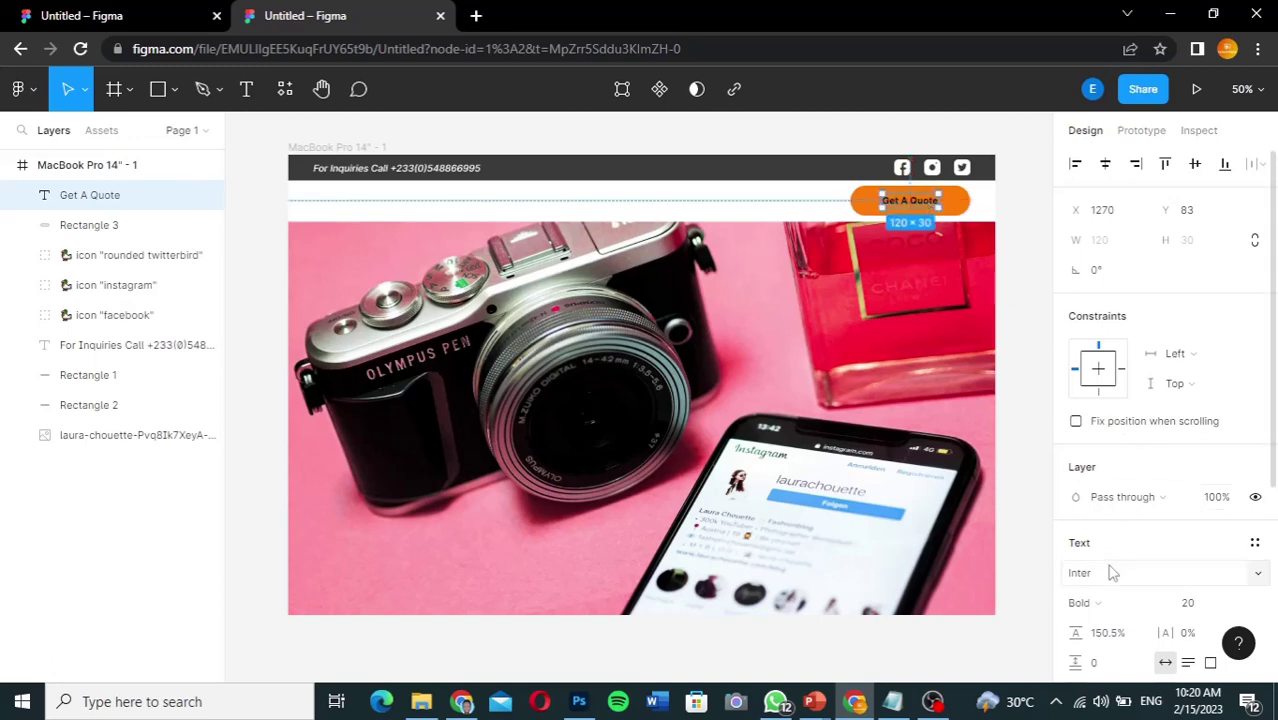
Step: Set Get A Quote to size 32 and white FFFFFF, centred on the button
click(1234, 607)
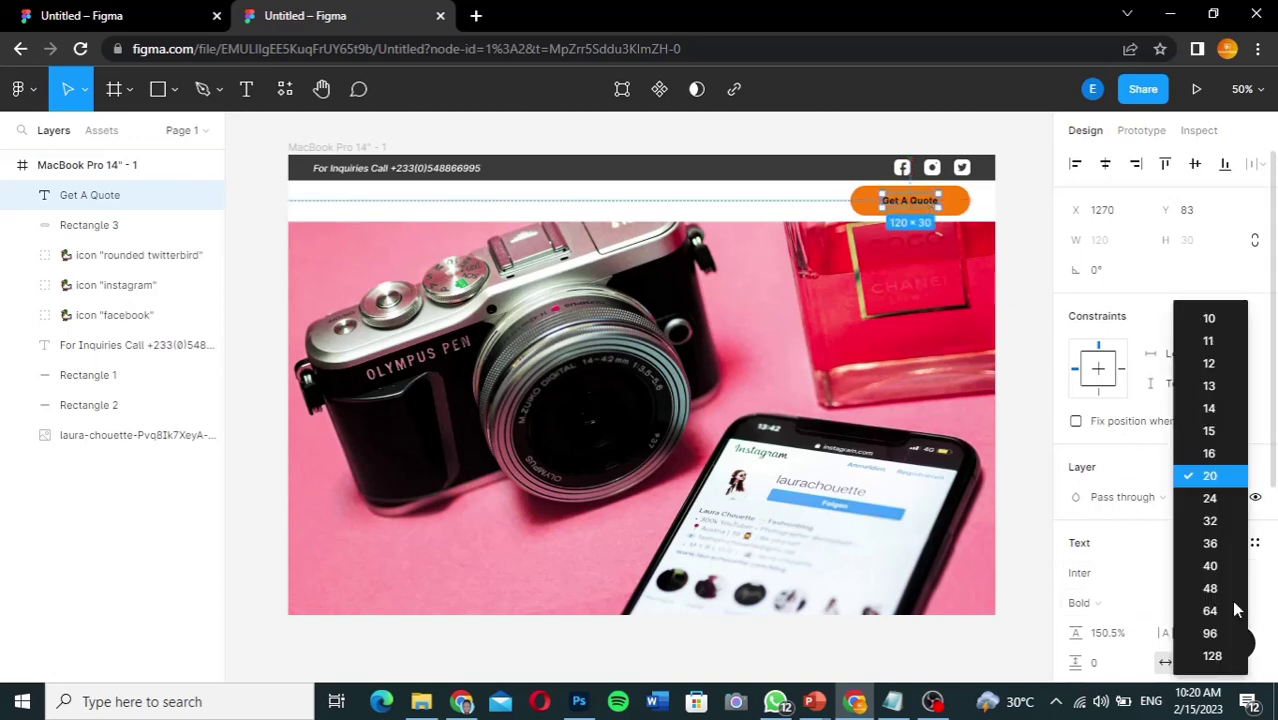
click(1210, 520)
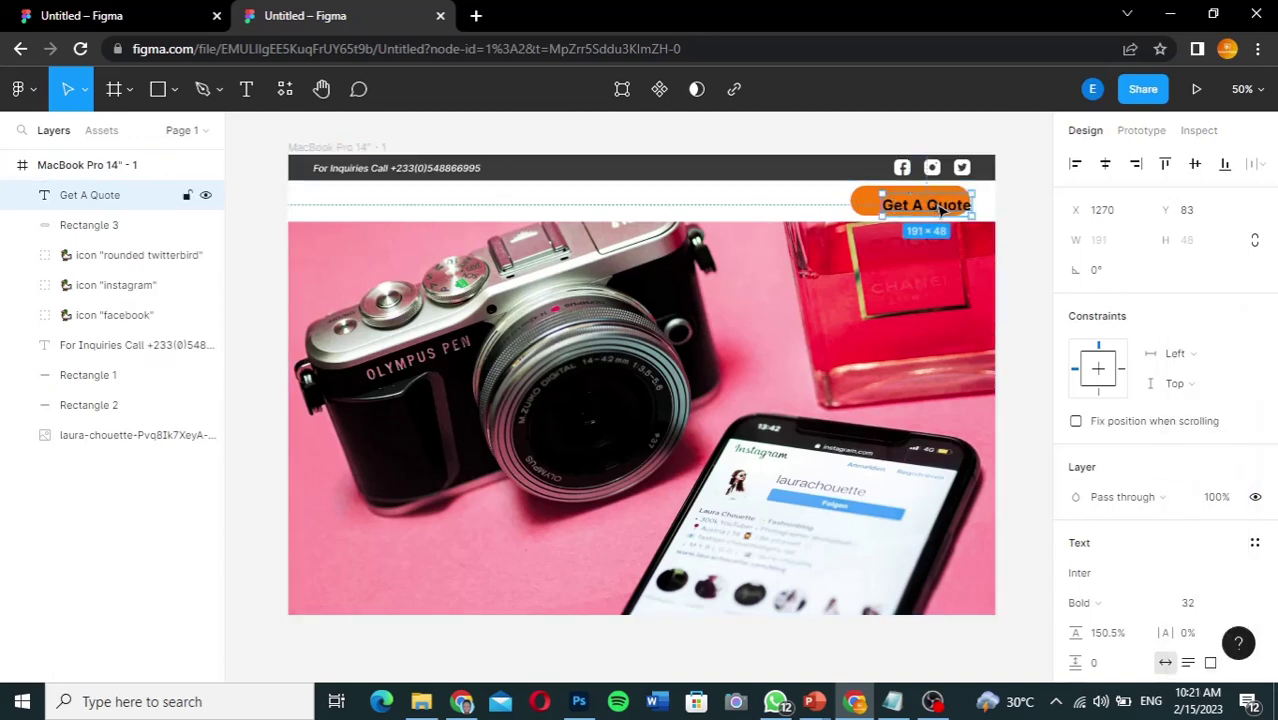
drag(938, 207, 927, 204)
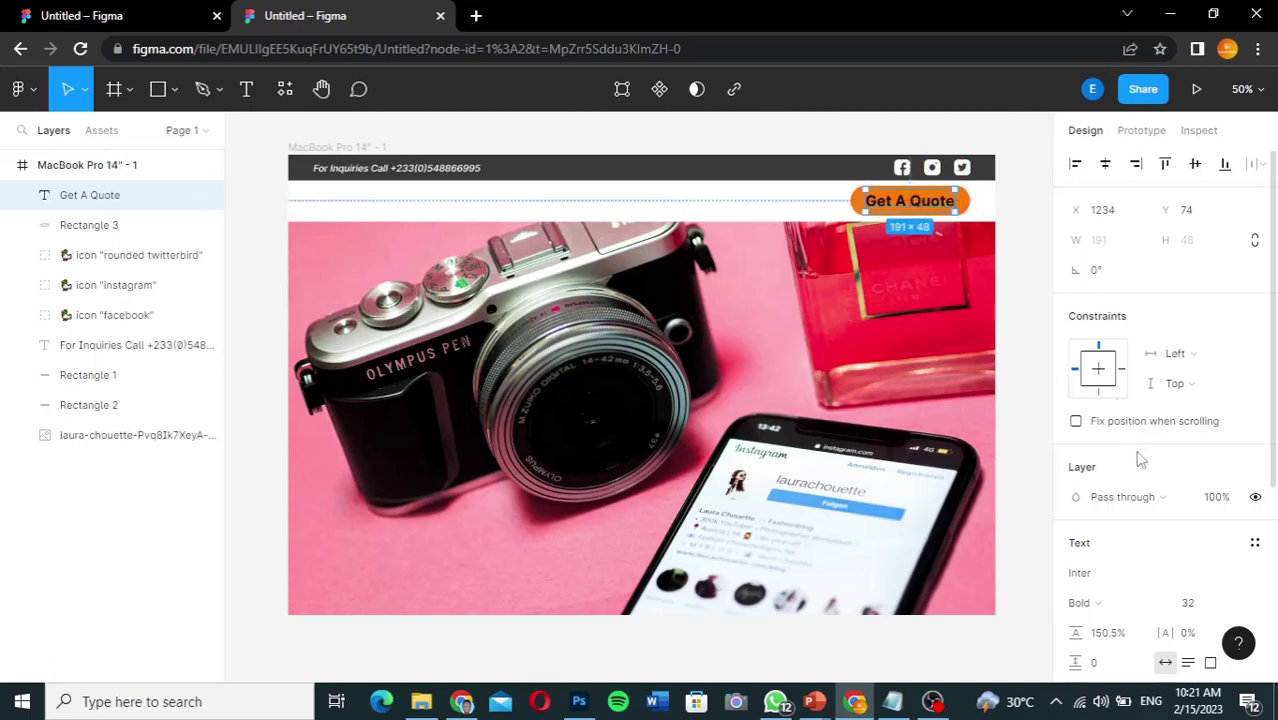
scroll(1117, 537, down, 5)
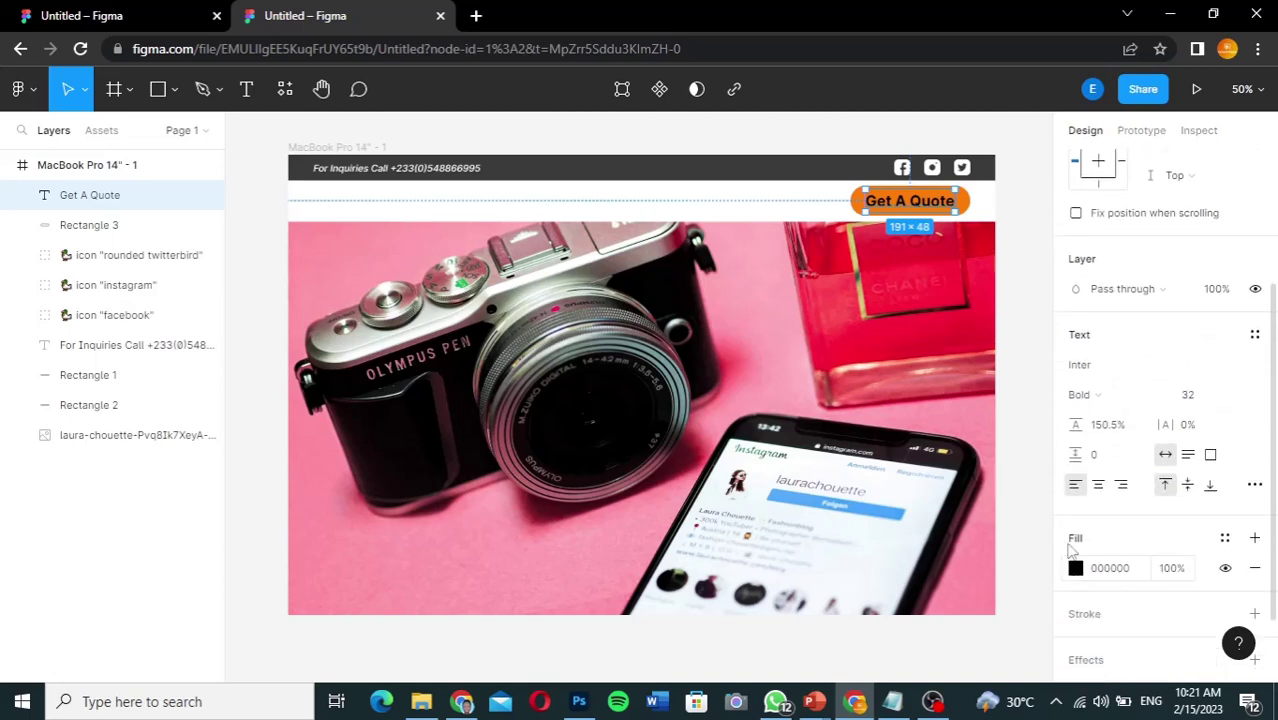
click(1075, 567)
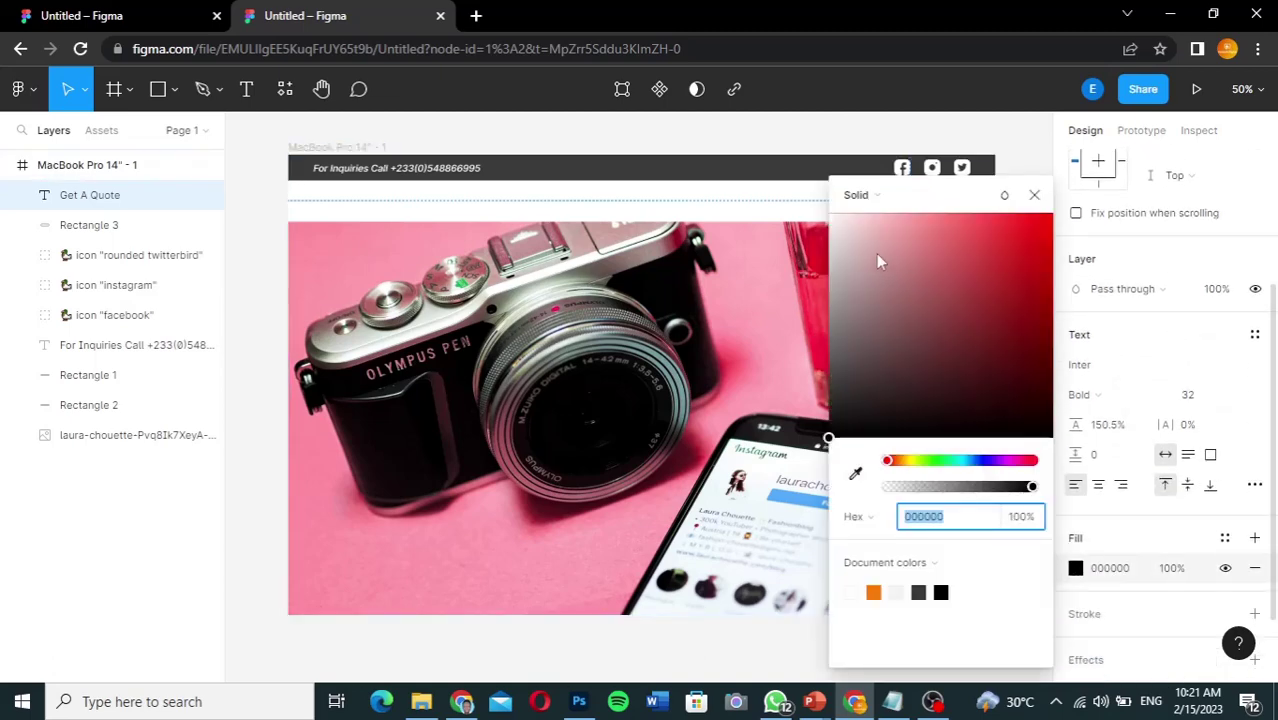
text(ffffff)
key(Return)
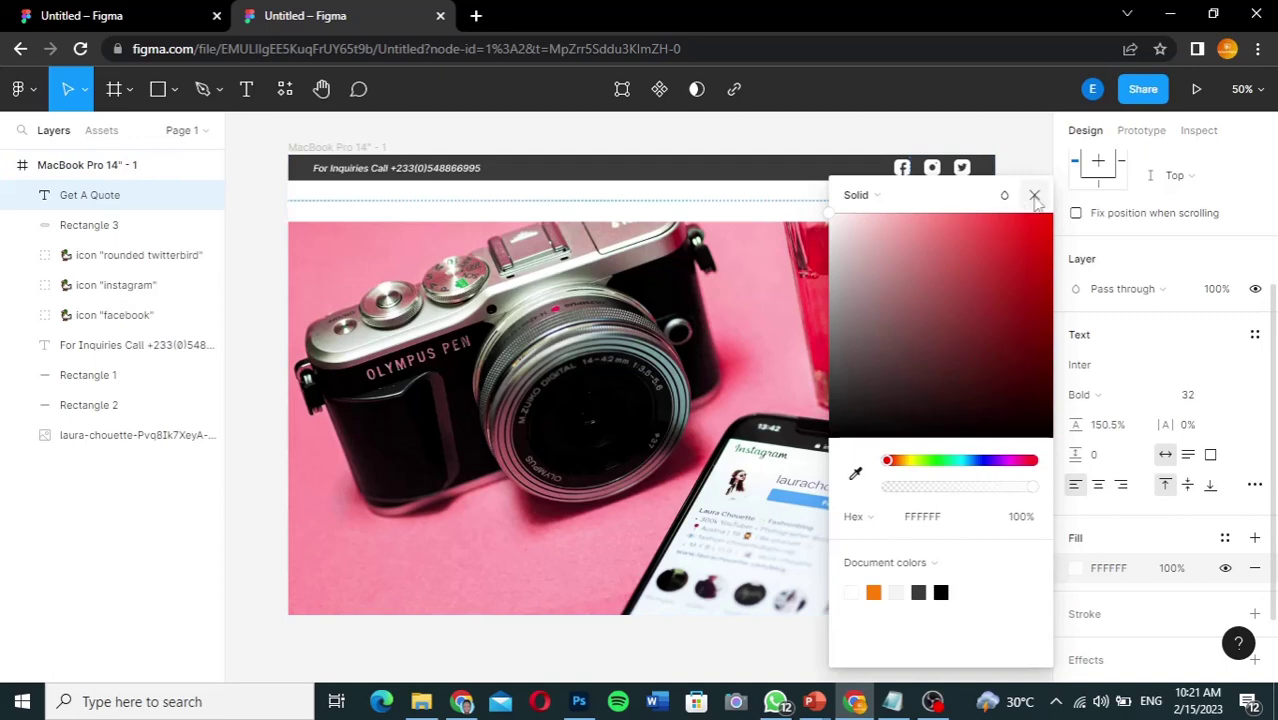
click(1034, 195)
click(1010, 217)
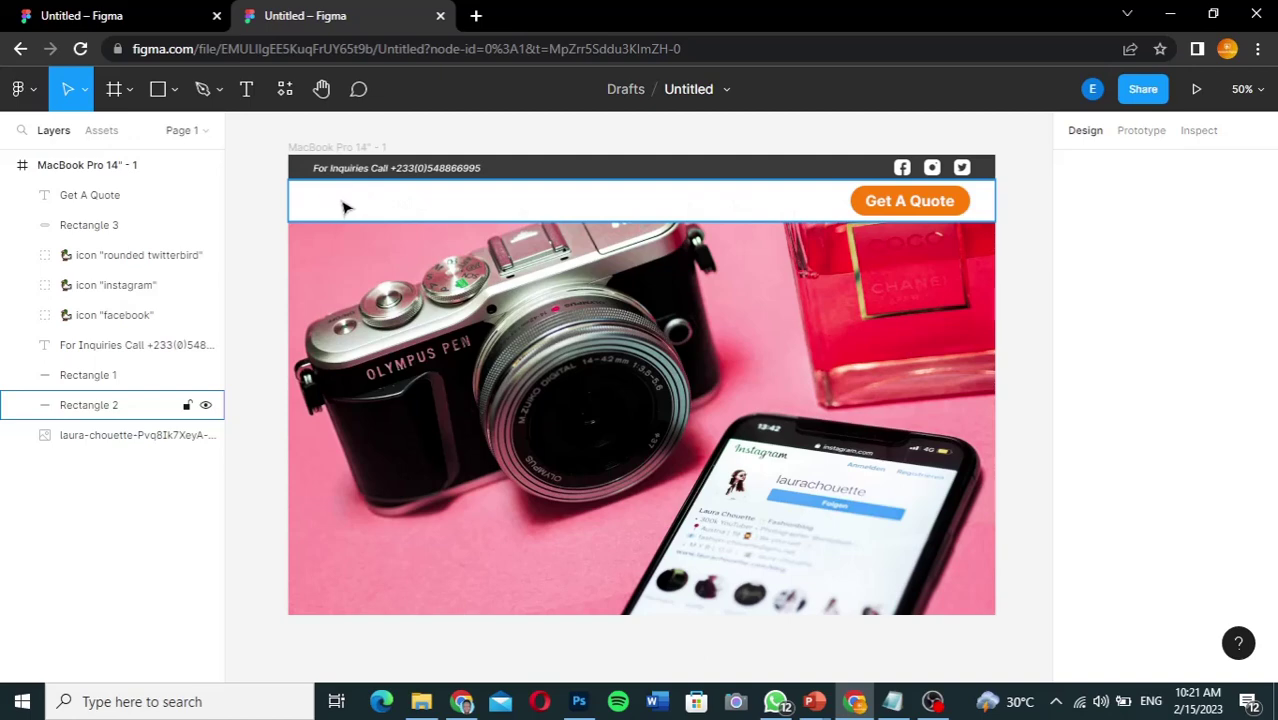
click(150, 16)
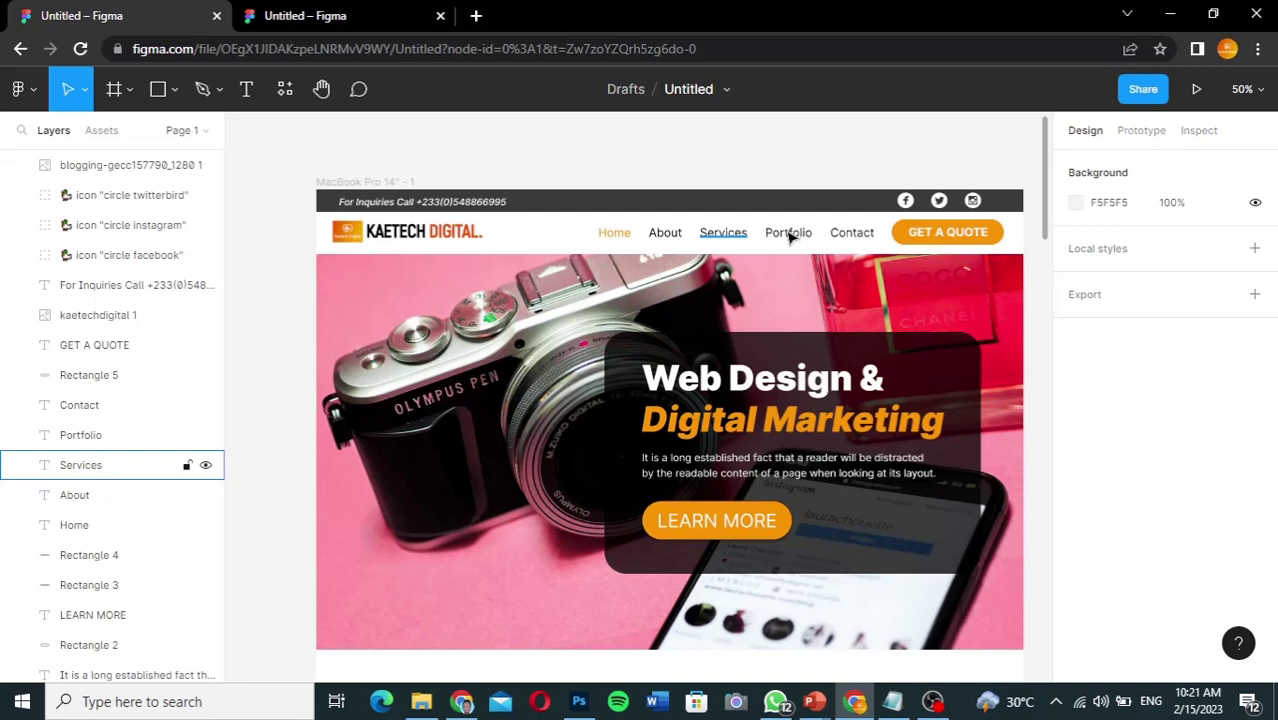
click(621, 235)
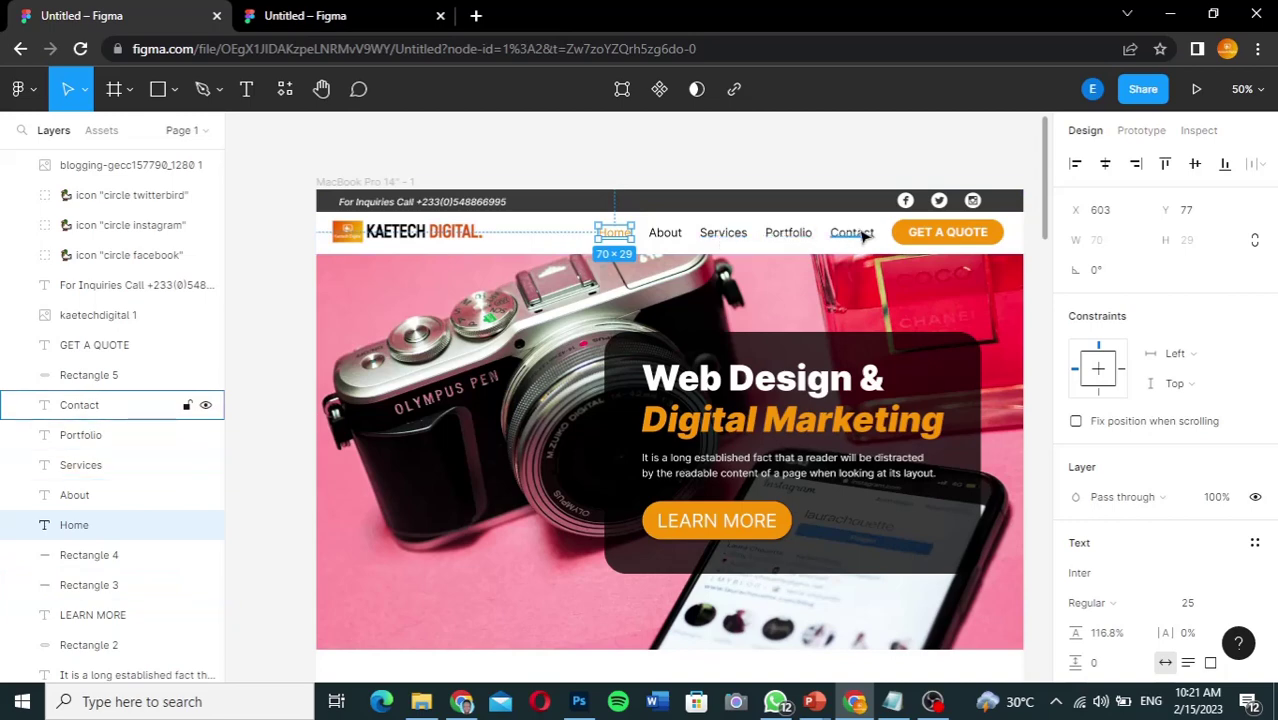
click(337, 14)
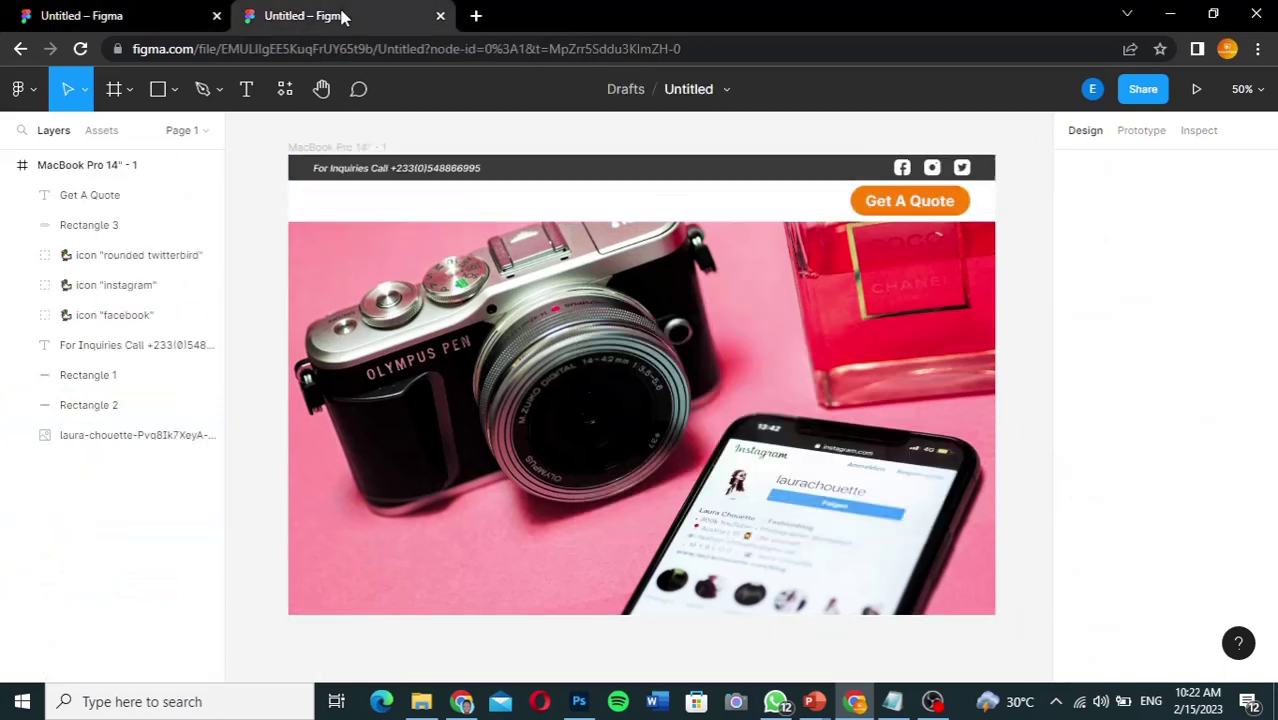
Step: Add a 'Home' text label in the header with Regular weight and size 25
click(249, 92)
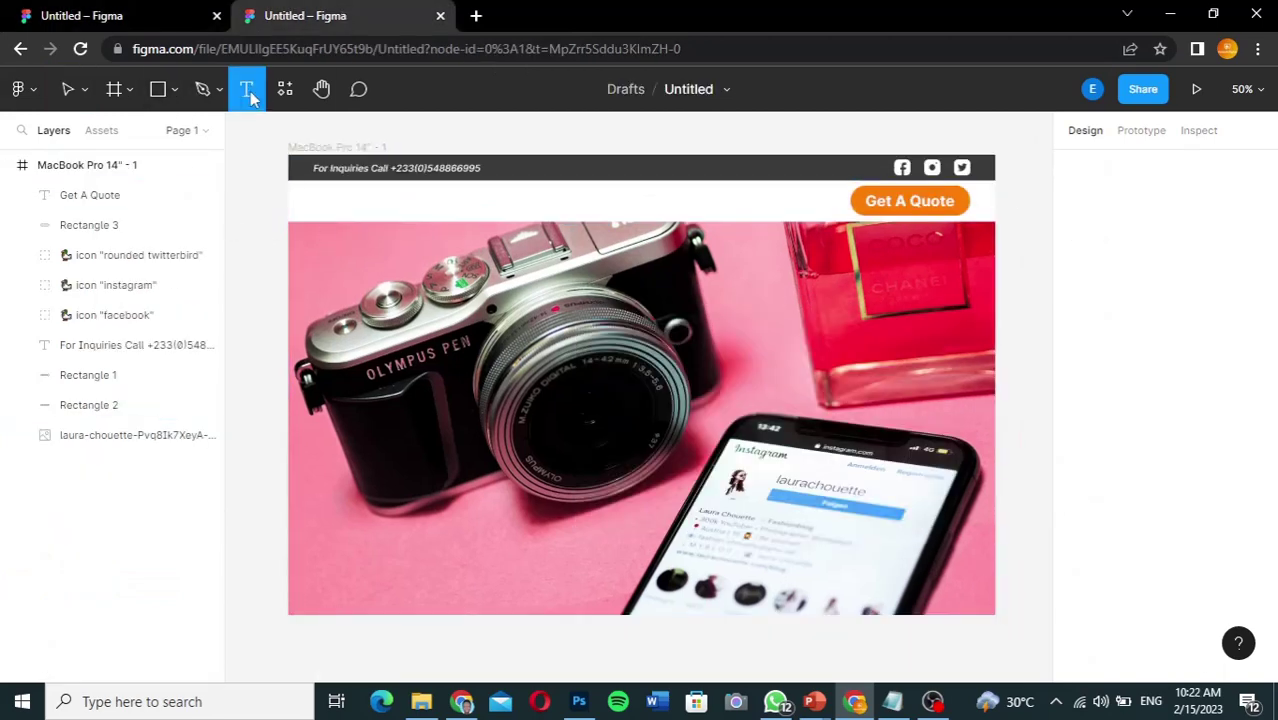
click(528, 201)
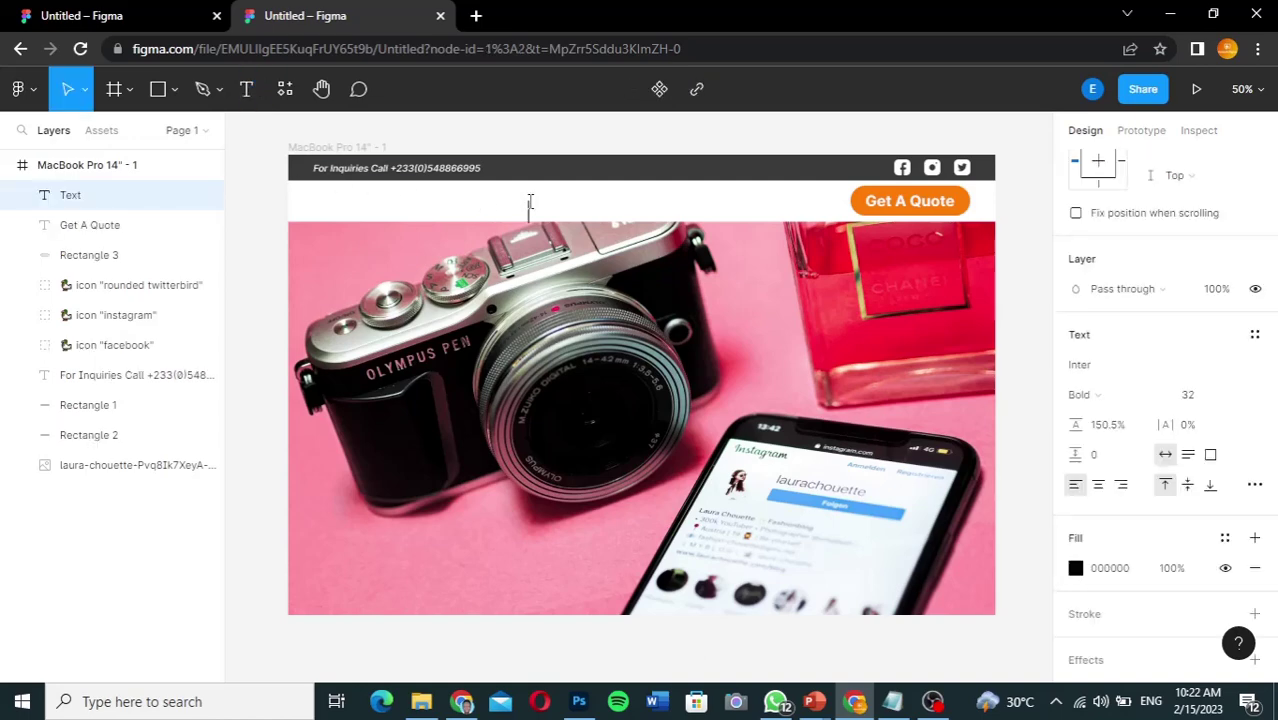
text(Home)
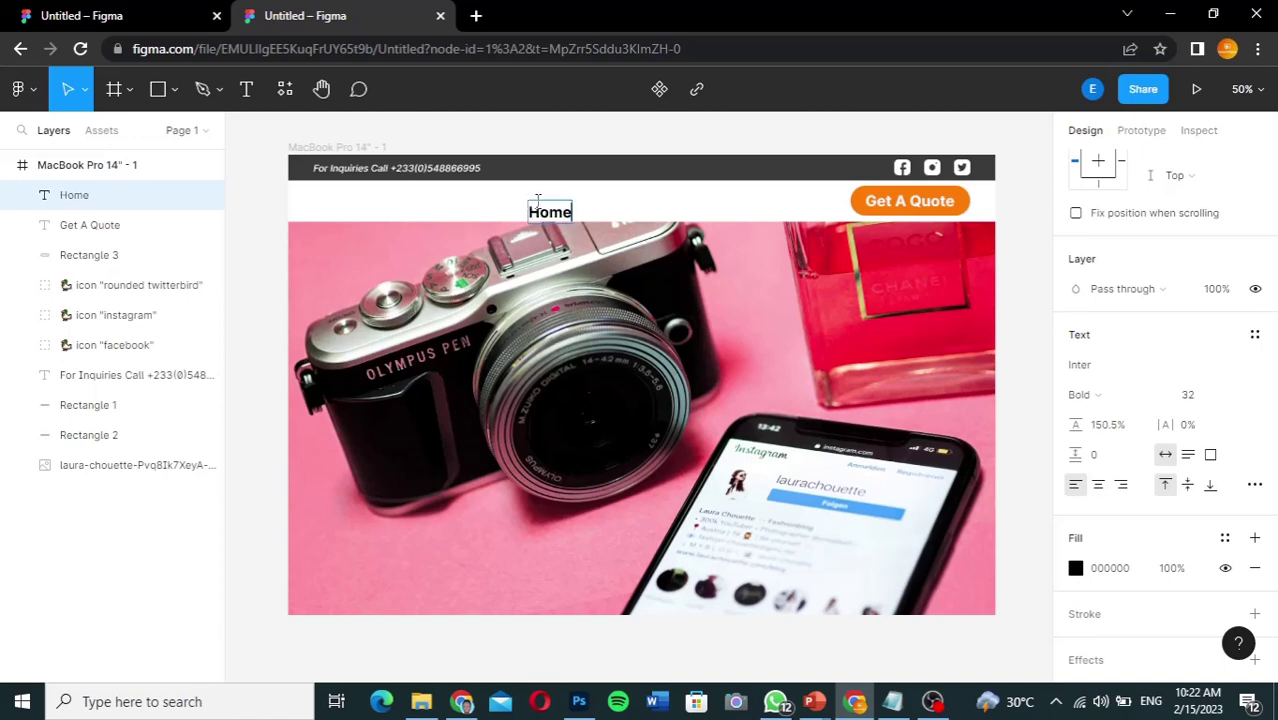
key(ctrl+a)
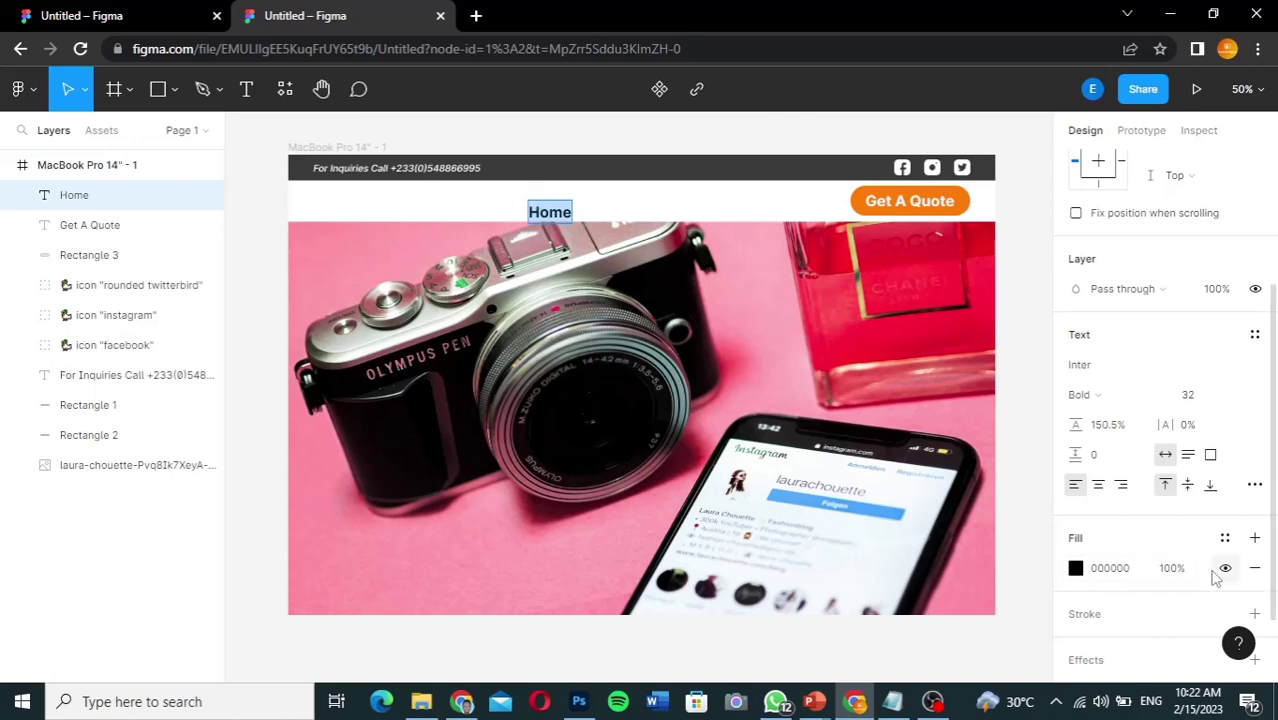
scroll(1146, 584, down, 2)
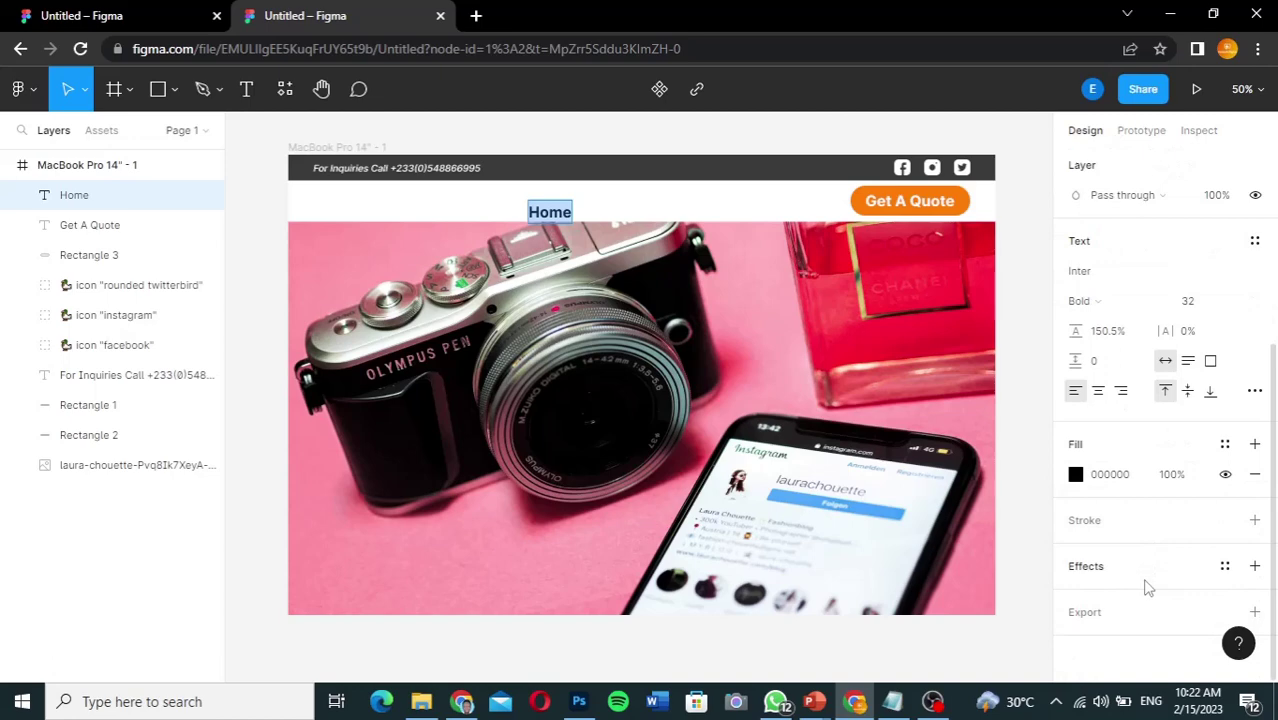
click(1161, 303)
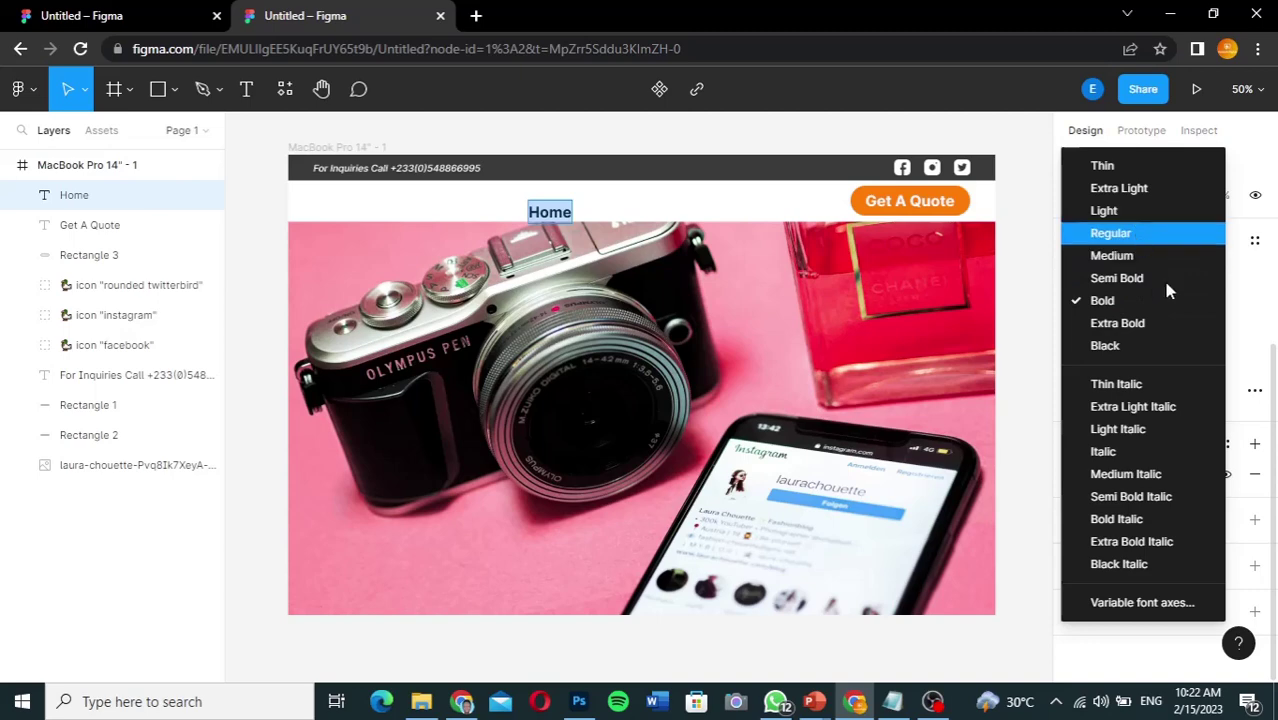
key(Return)
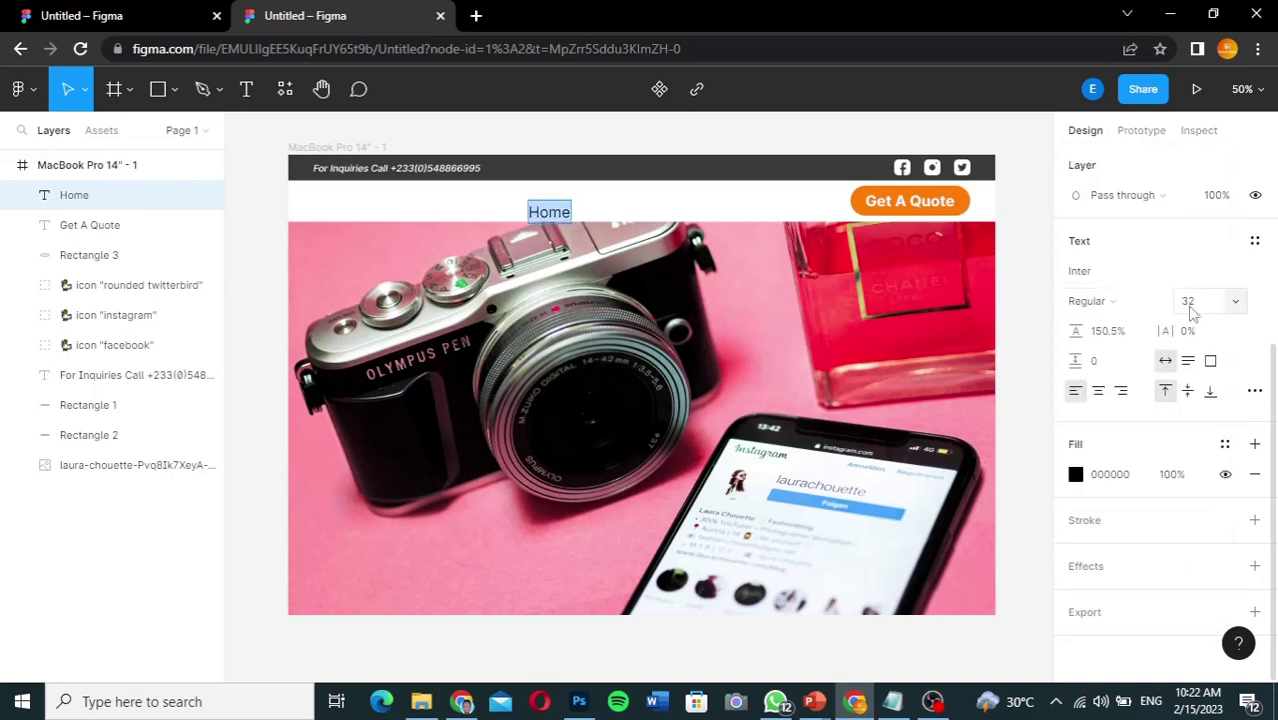
click(1192, 308)
text(25)
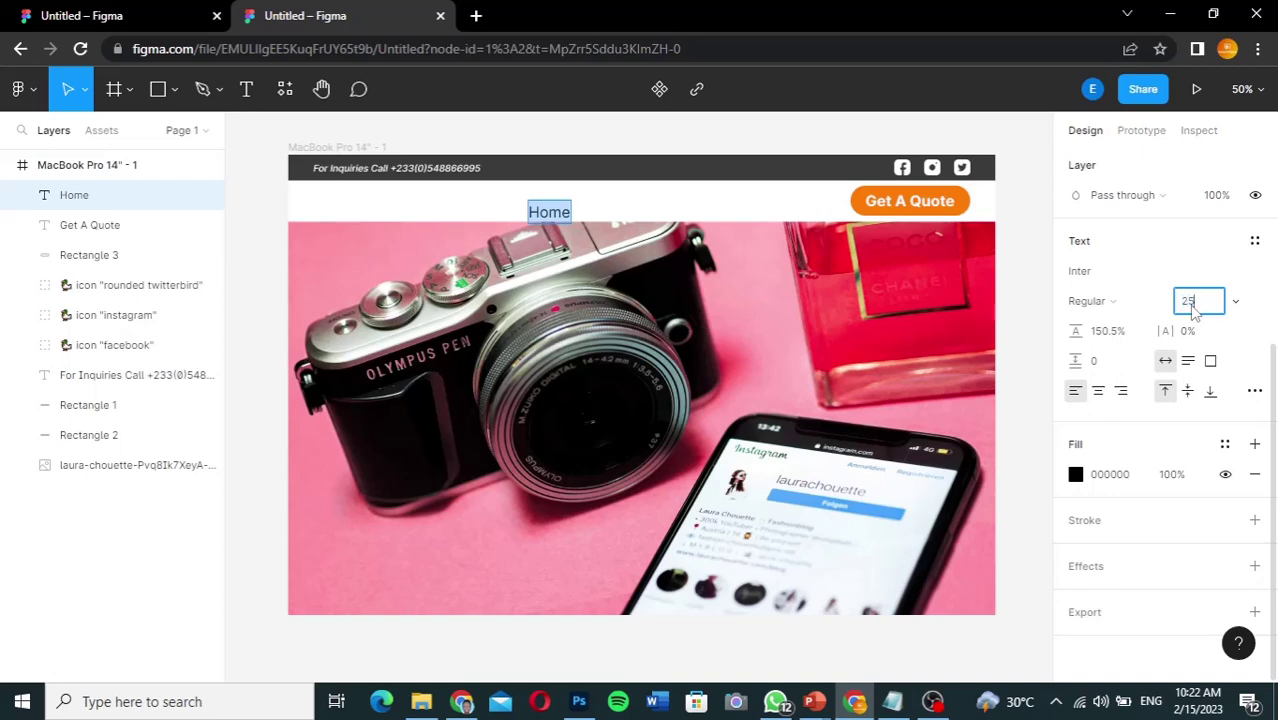
key(Return)
Step: Align Home with Get A Quote and duplicate it to the right
click(526, 206)
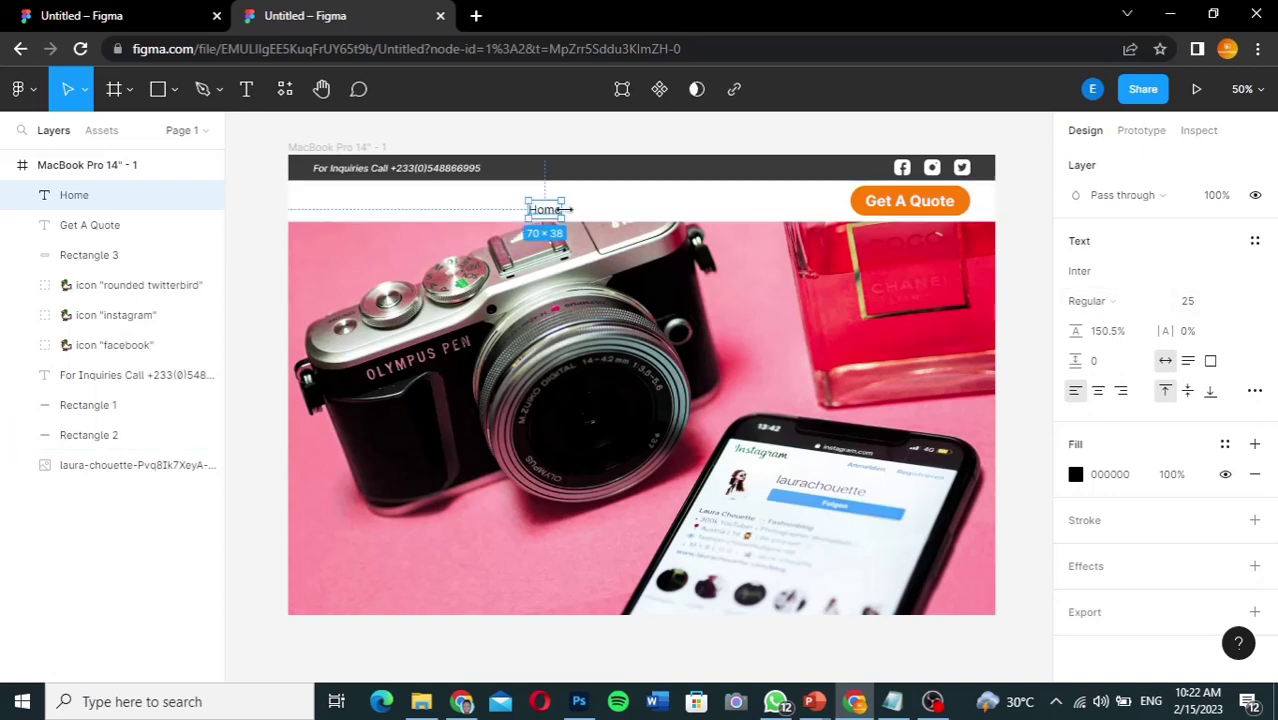
drag(552, 210, 567, 204)
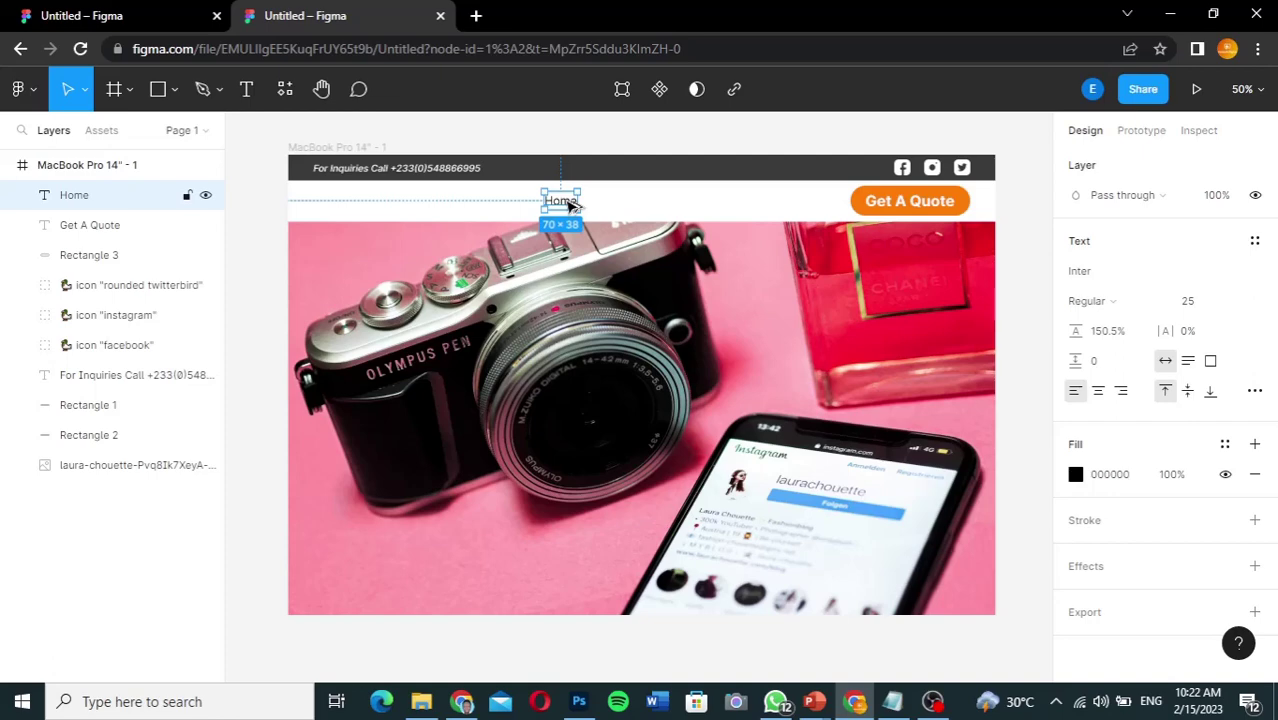
drag(572, 205, 626, 205)
Step: Rename the Home copy to 'About', then duplicate it as 'Services'
double_click(624, 203)
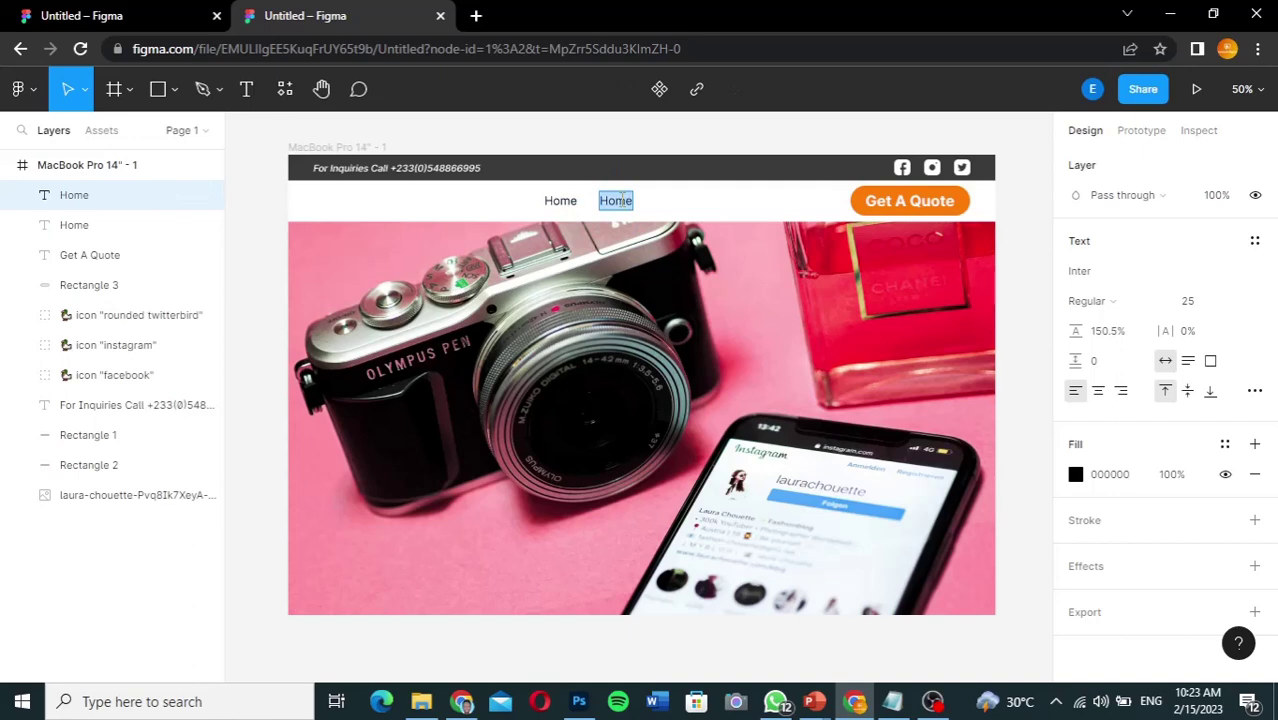
text(About)
key(Escape)
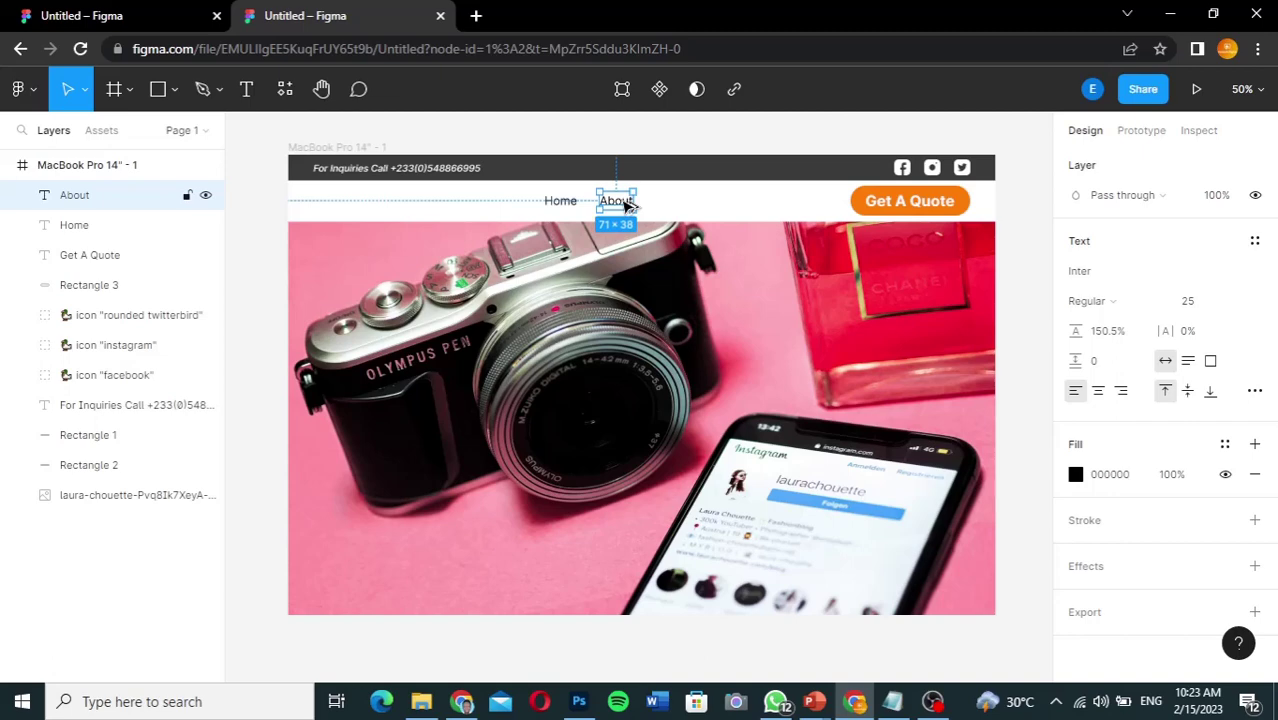
drag(625, 204, 680, 205)
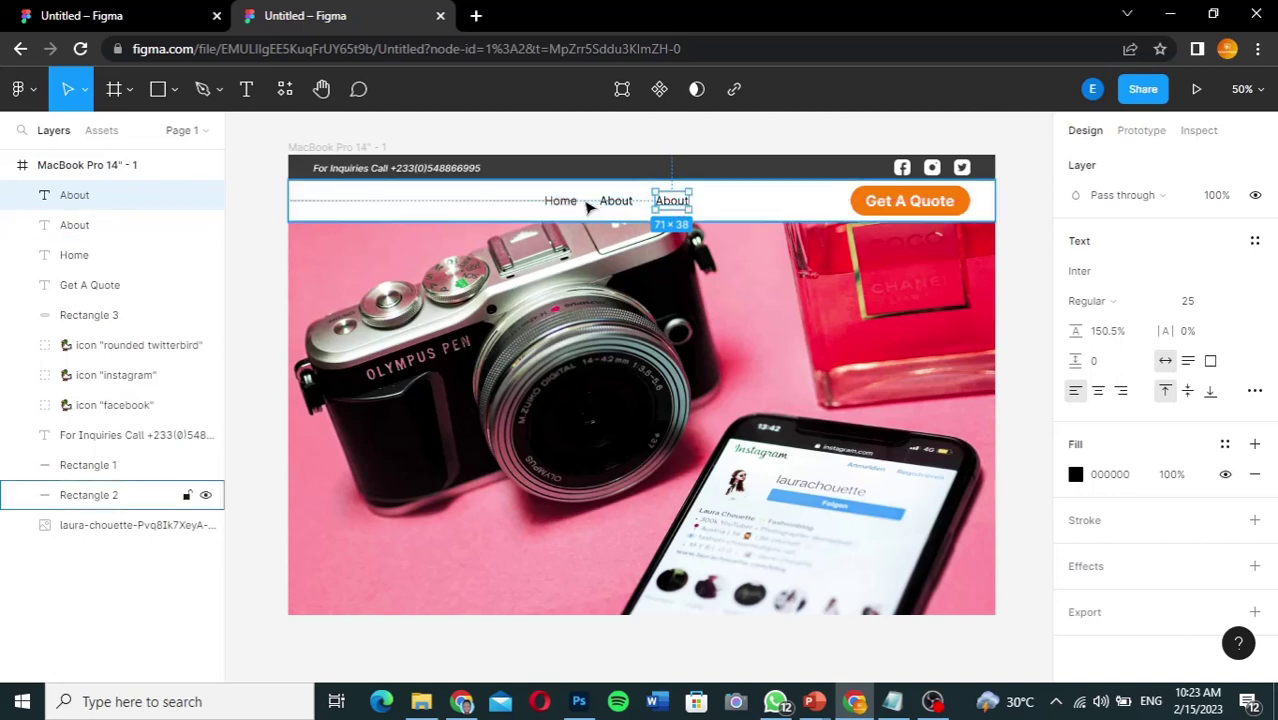
double_click(676, 203)
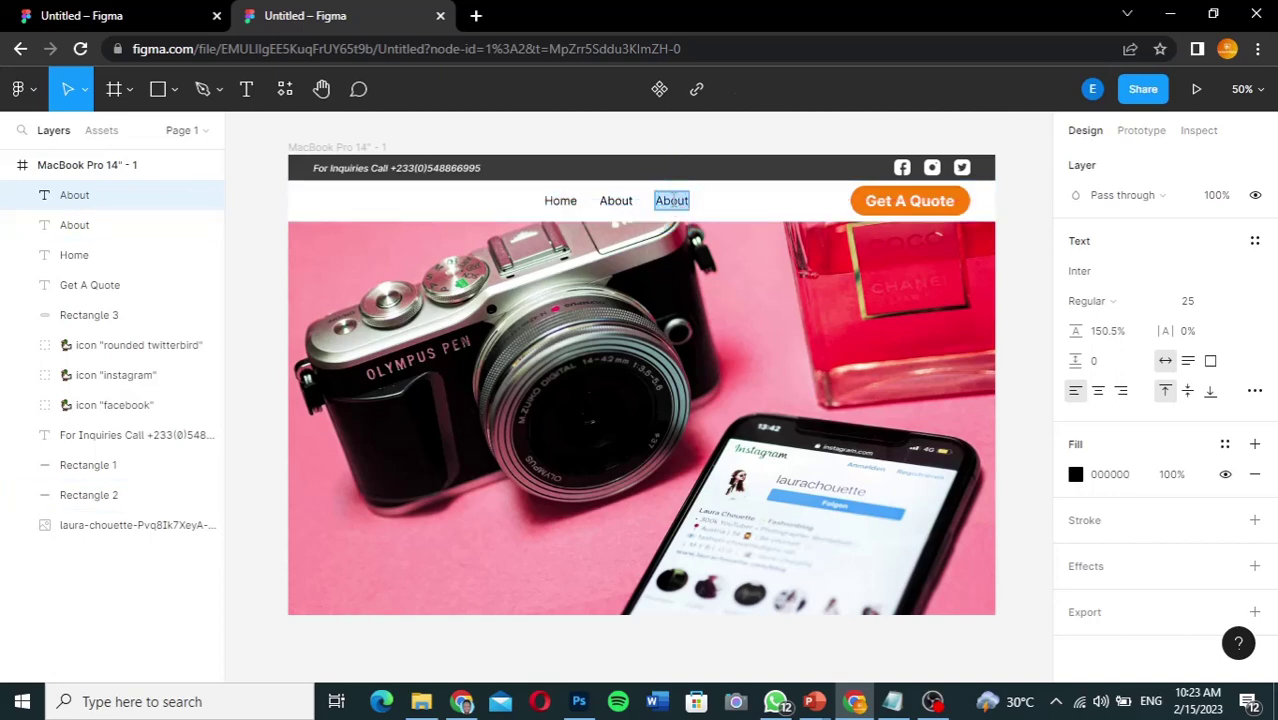
text(Service)
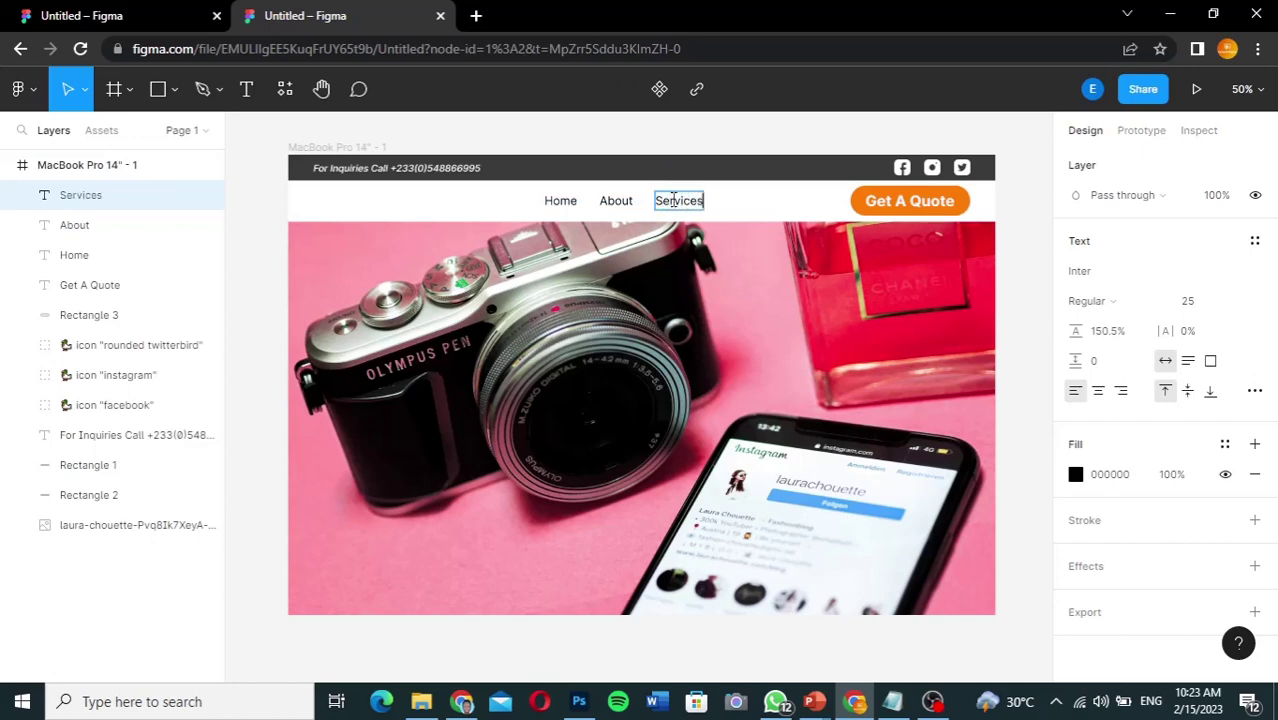
text(s)
key(Escape)
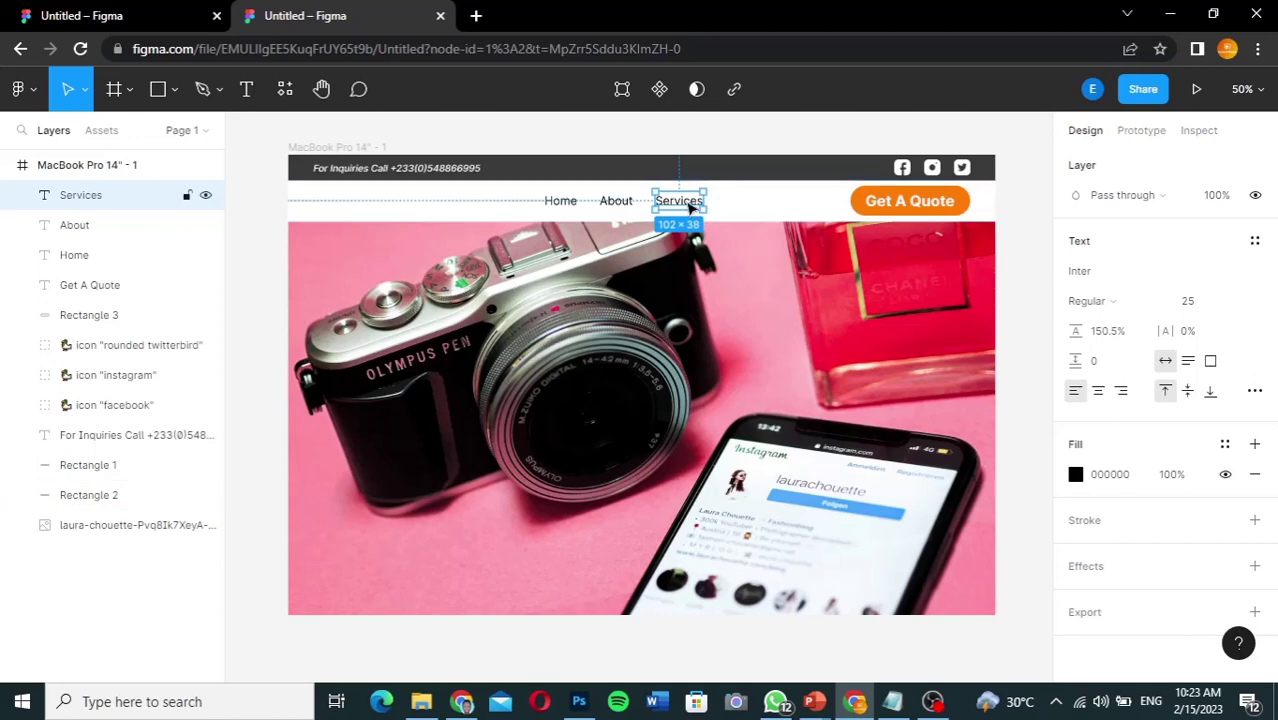
Step: Add 'Portfolio' and 'Contact' menu items as further copies to the right
drag(690, 207, 758, 205)
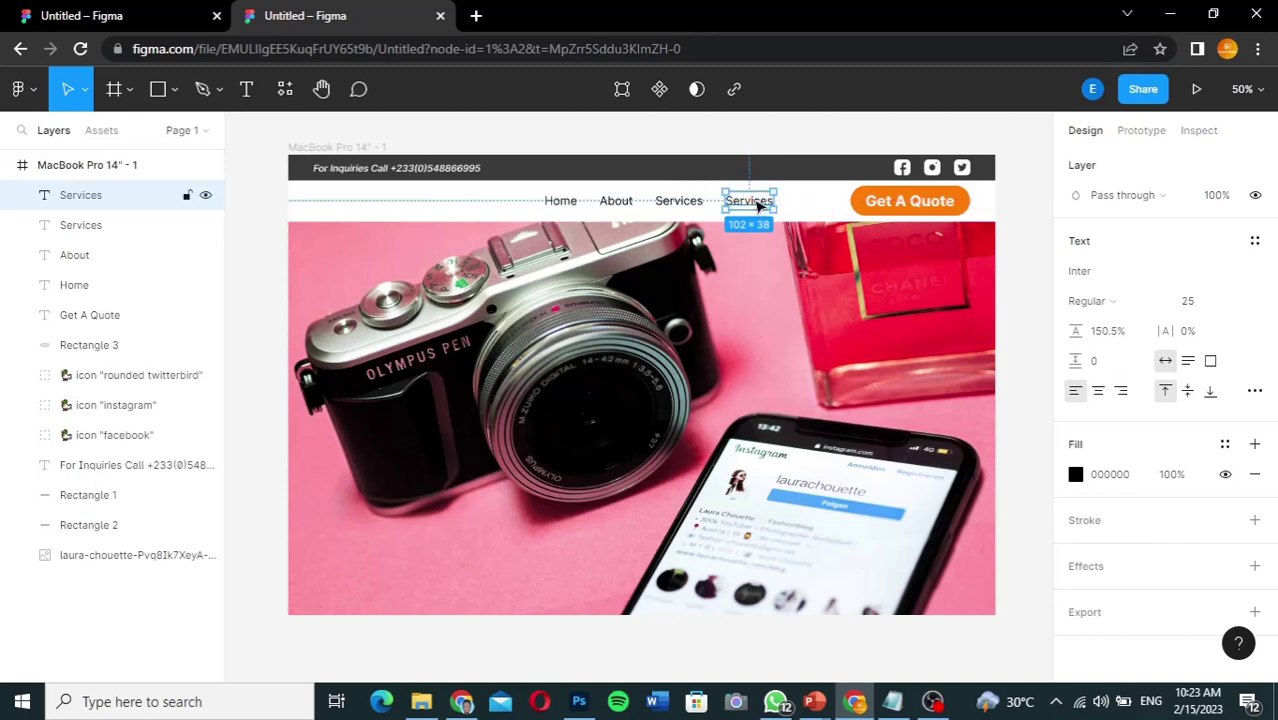
double_click(758, 204)
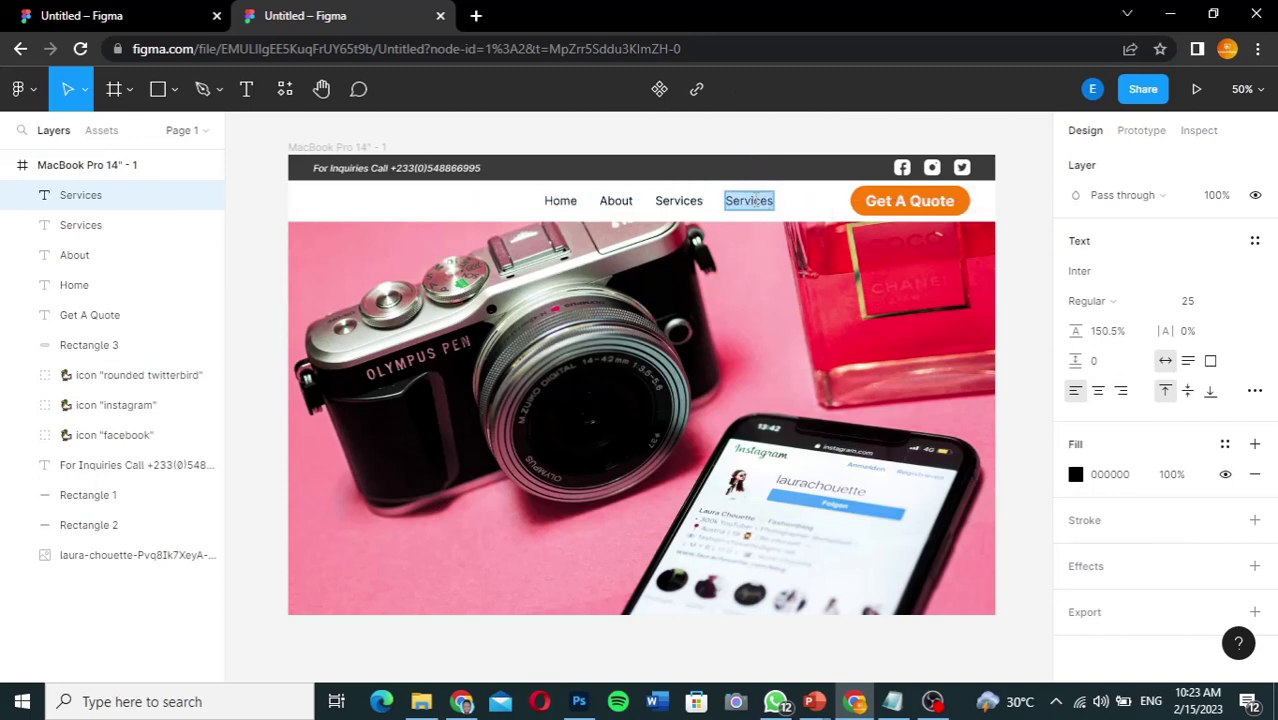
text(Portfolio)
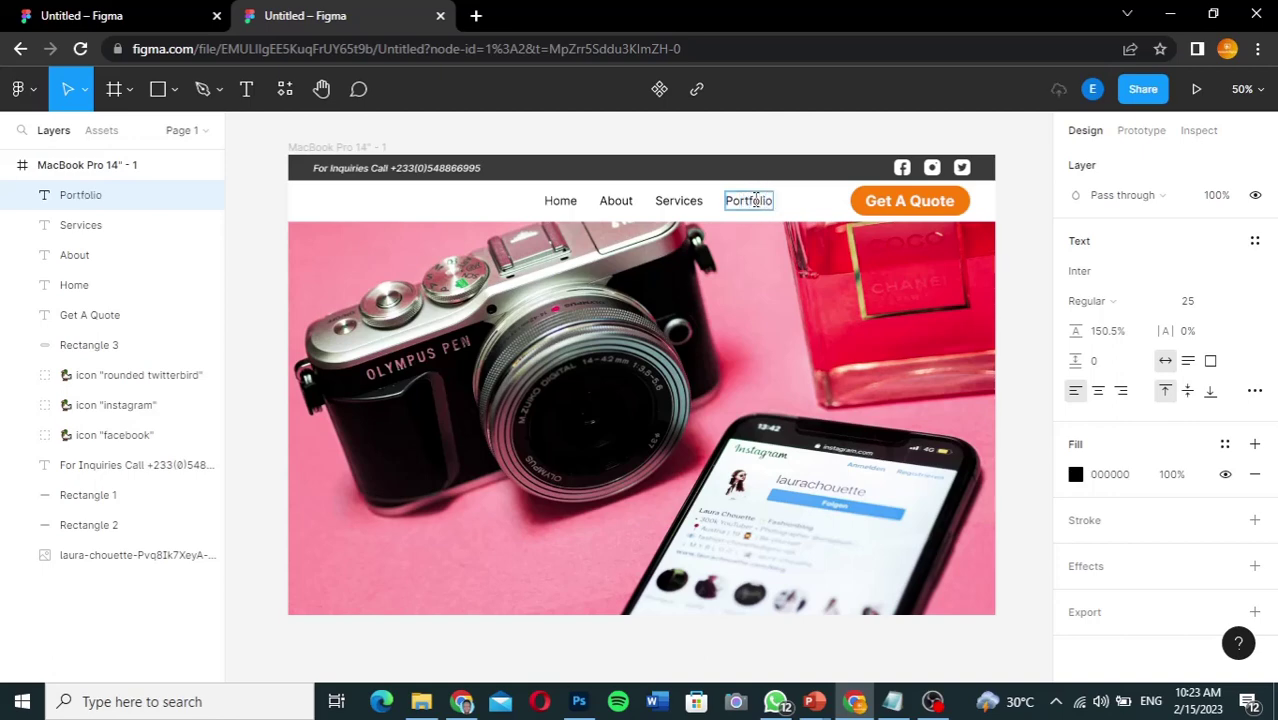
key(Escape)
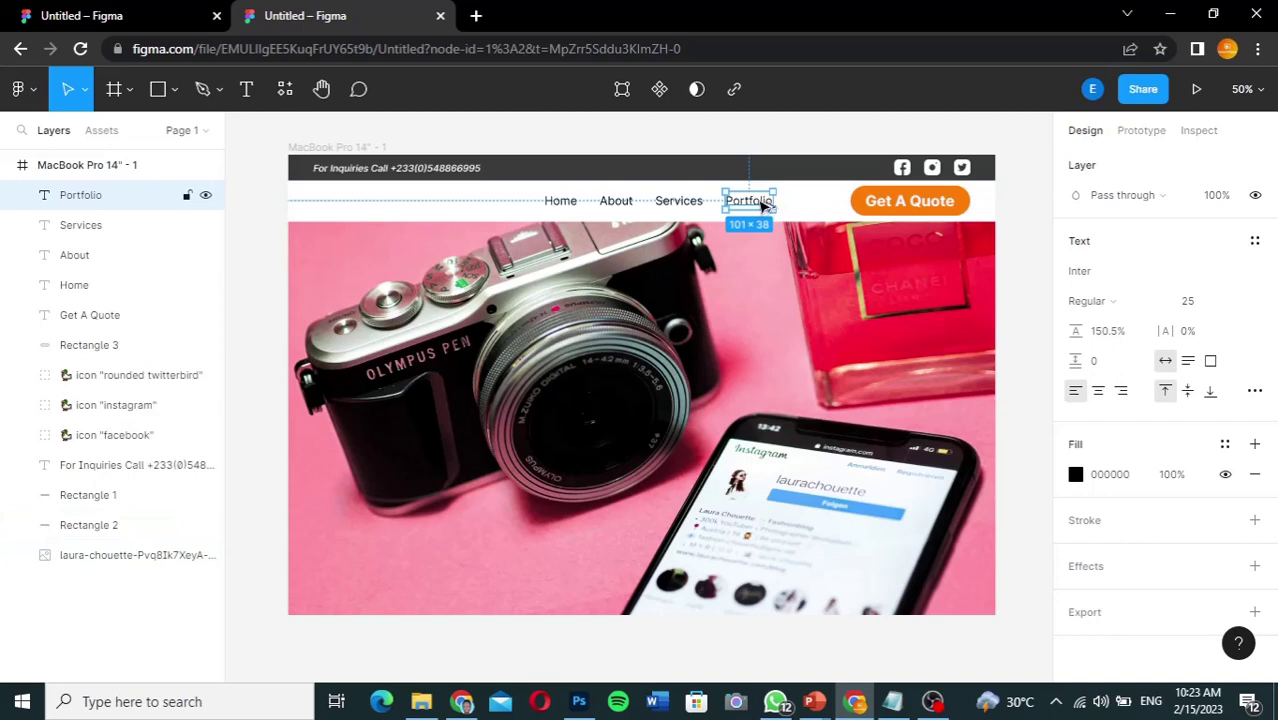
drag(764, 201, 832, 205)
double_click(829, 202)
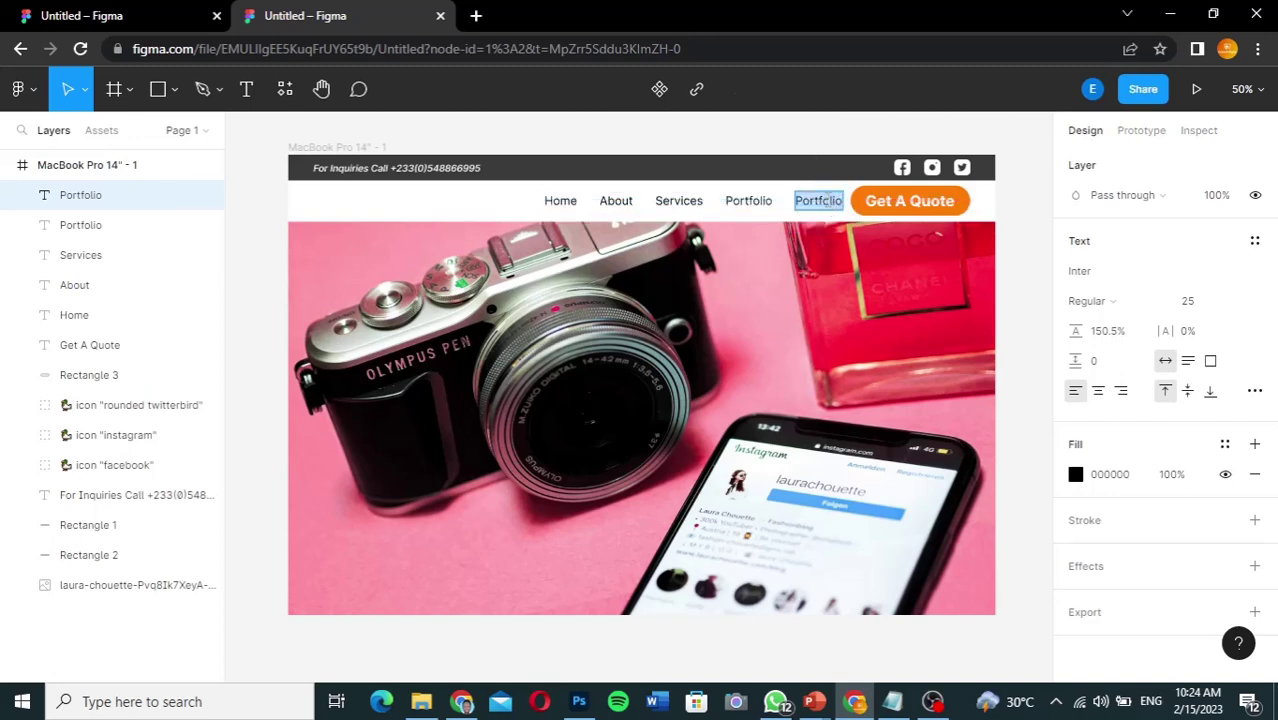
text(Contact)
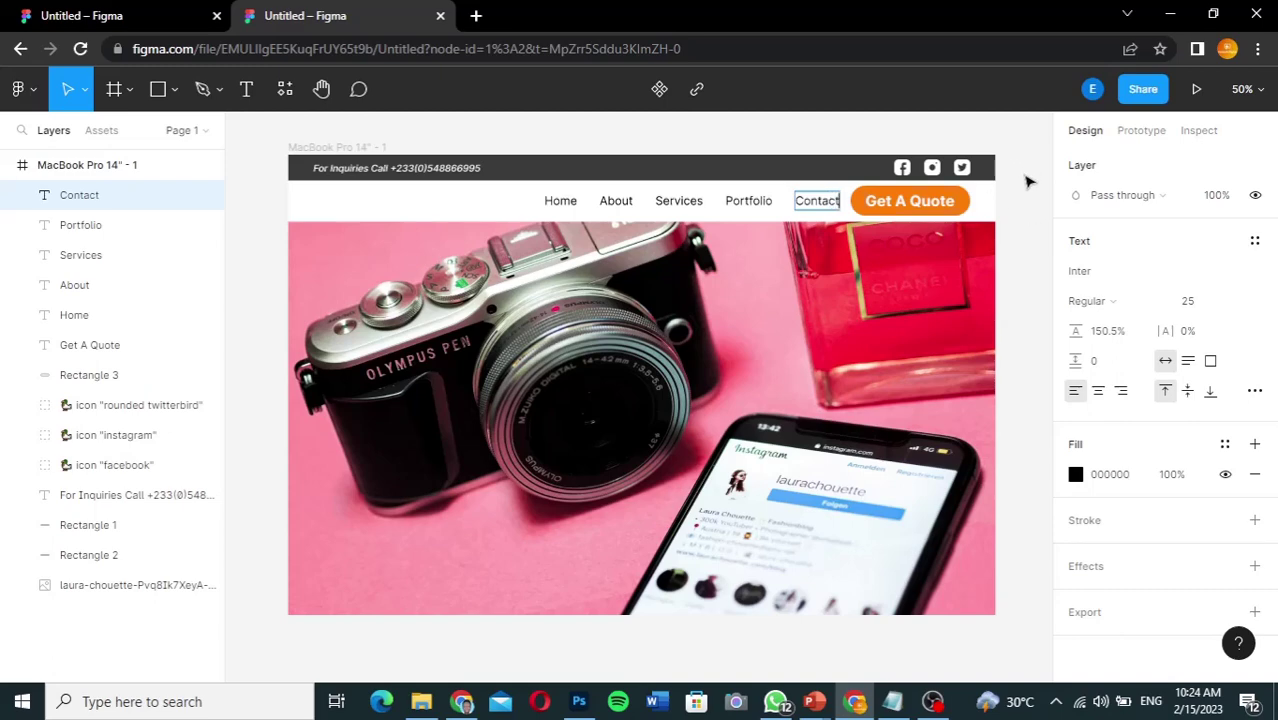
key(Escape)
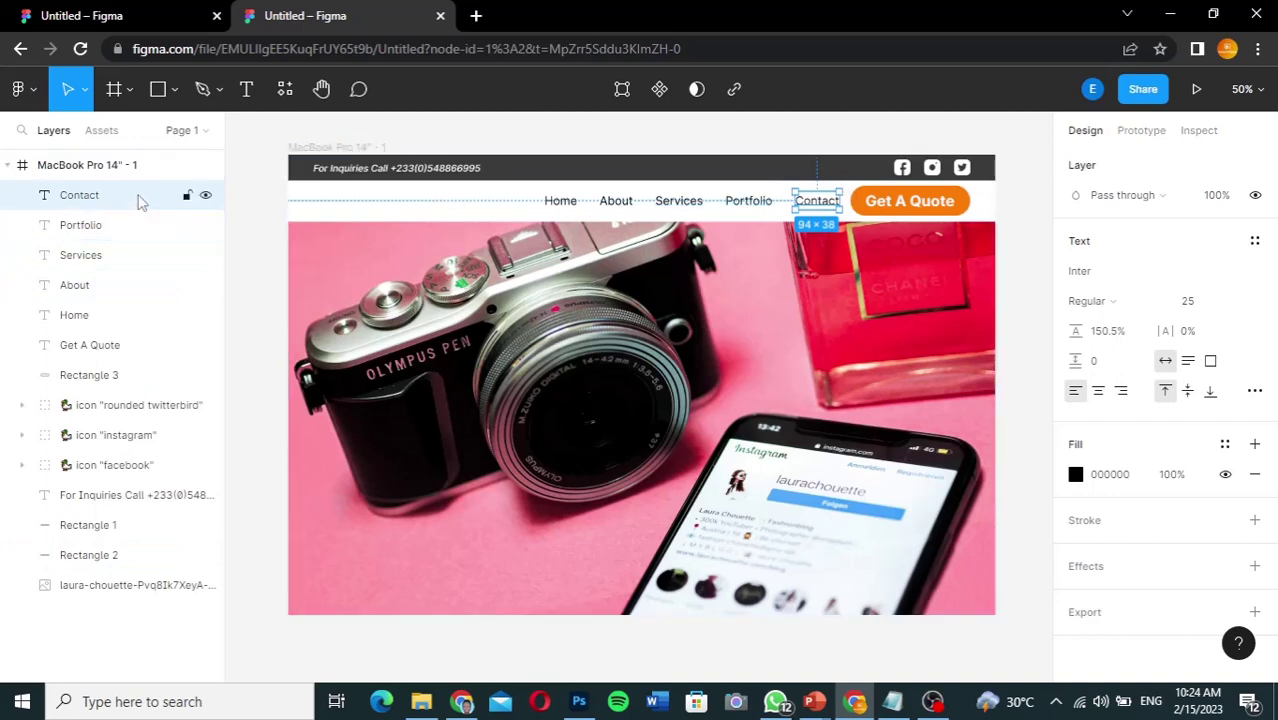
Step: Nudge the Home–Contact menu items slightly left, then switch to the finished hero reference file
shift+click(125, 357)
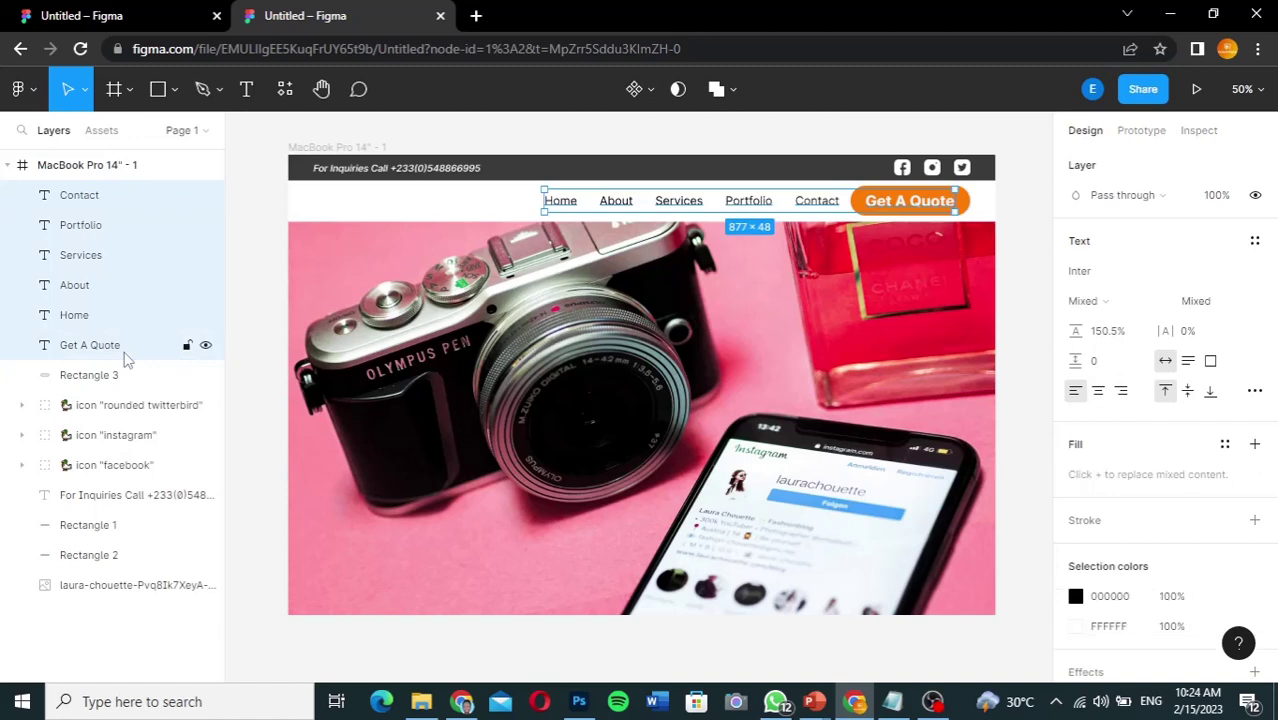
key(Left)
key(Left)
key(Left)
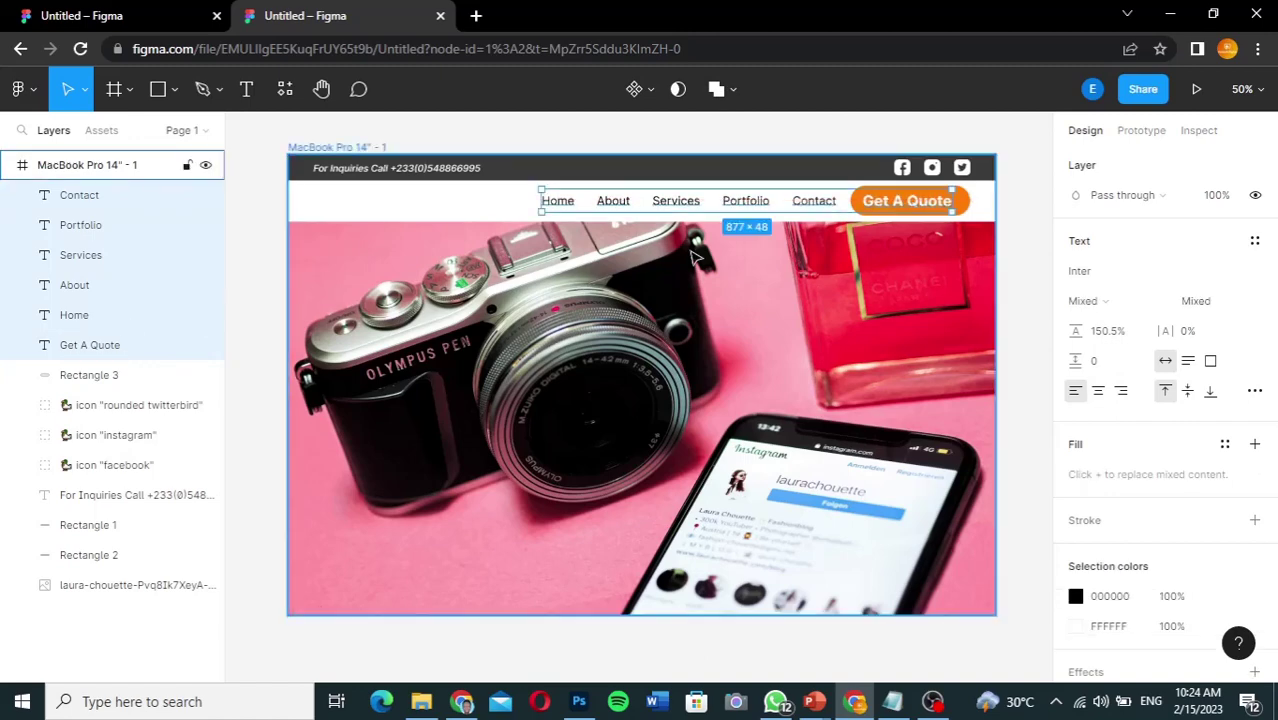
key(Right)
key(Right)
key(Right)
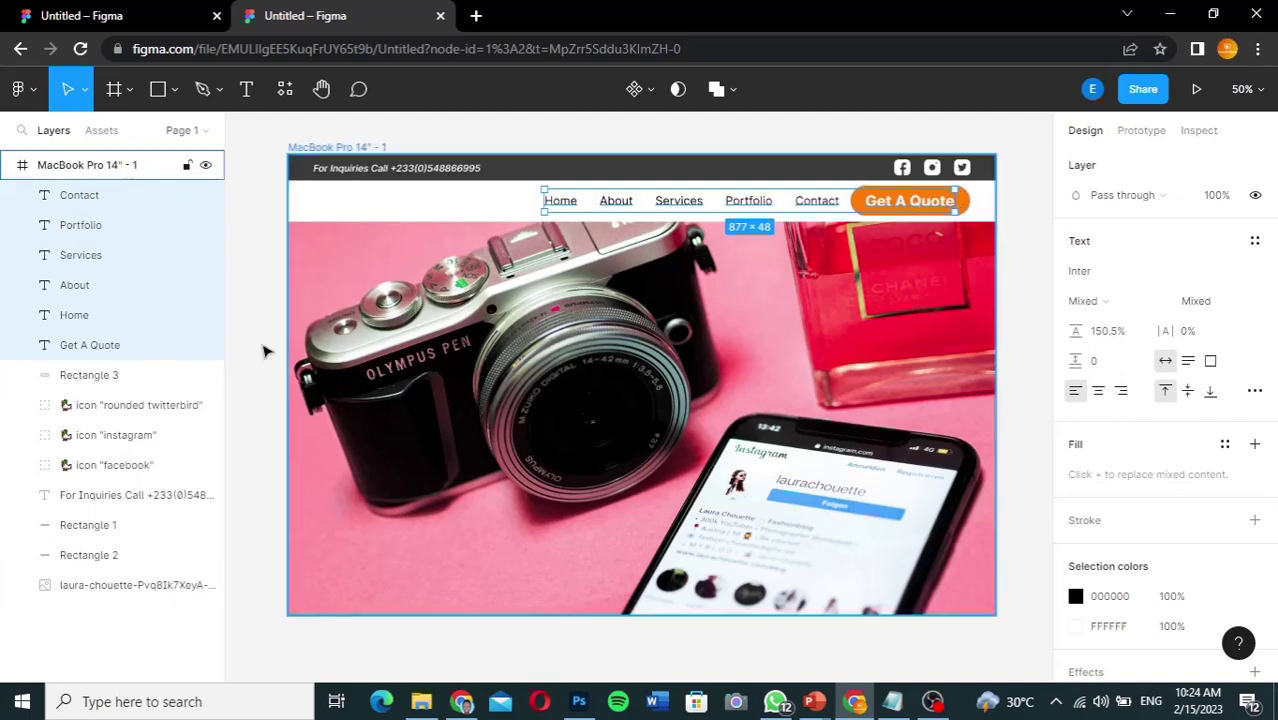
shift+click(108, 344)
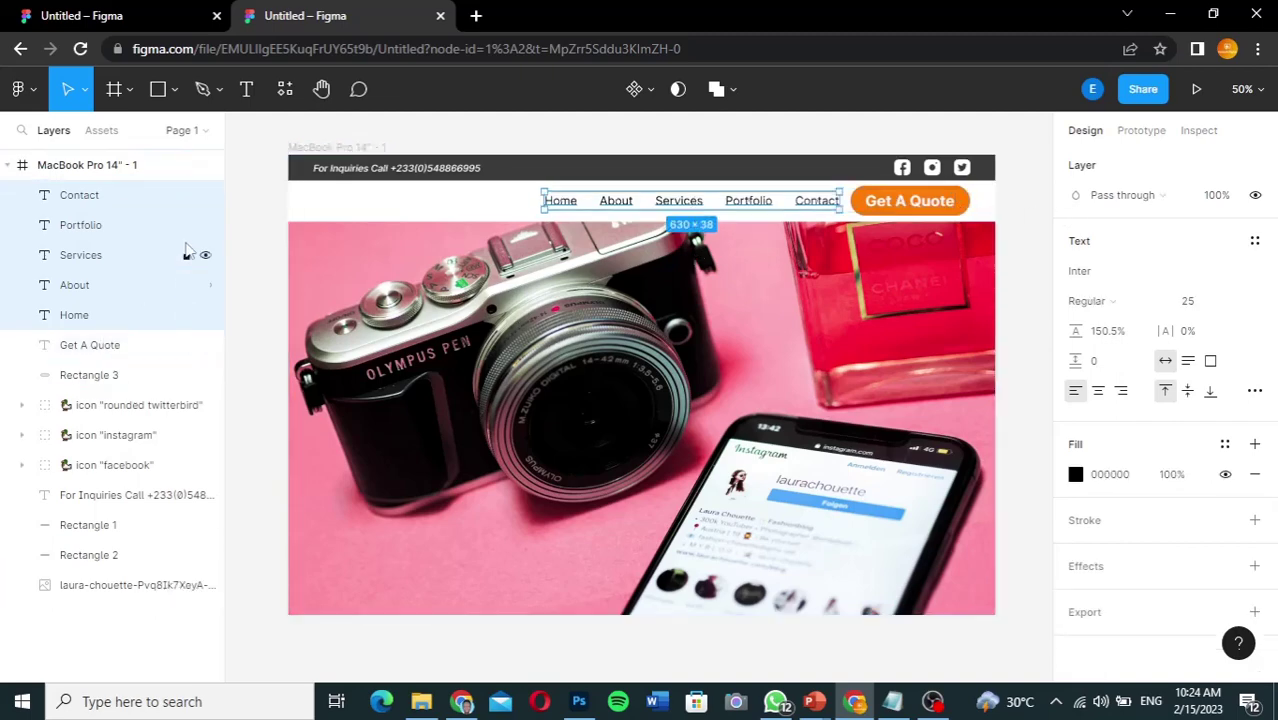
key(Left)
key(Left)
key(Left)
key(Left)
key(Left)
key(Left)
key(Left)
key(Left)
key(Left)
key(Left)
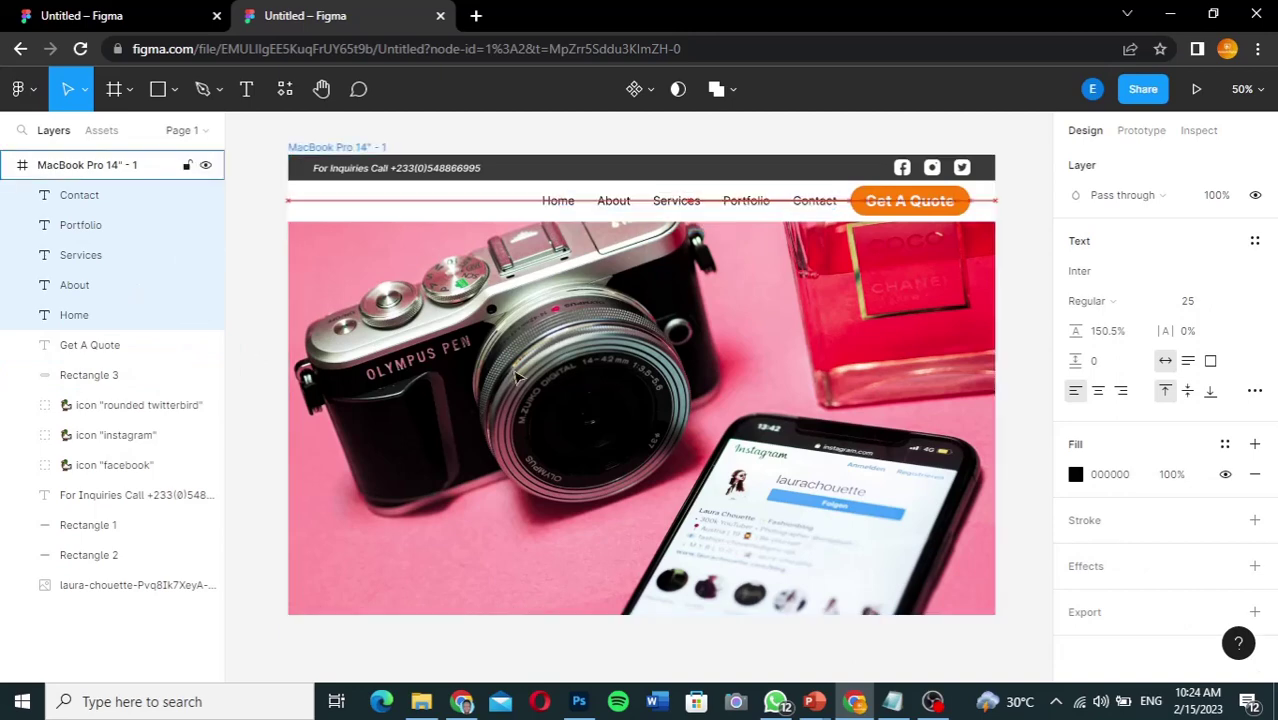
key(Left)
key(Left)
key(Left)
key(Left)
key(Left)
key(Left)
key(Left)
key(Left)
key(Left)
key(Left)
key(Left)
key(Left)
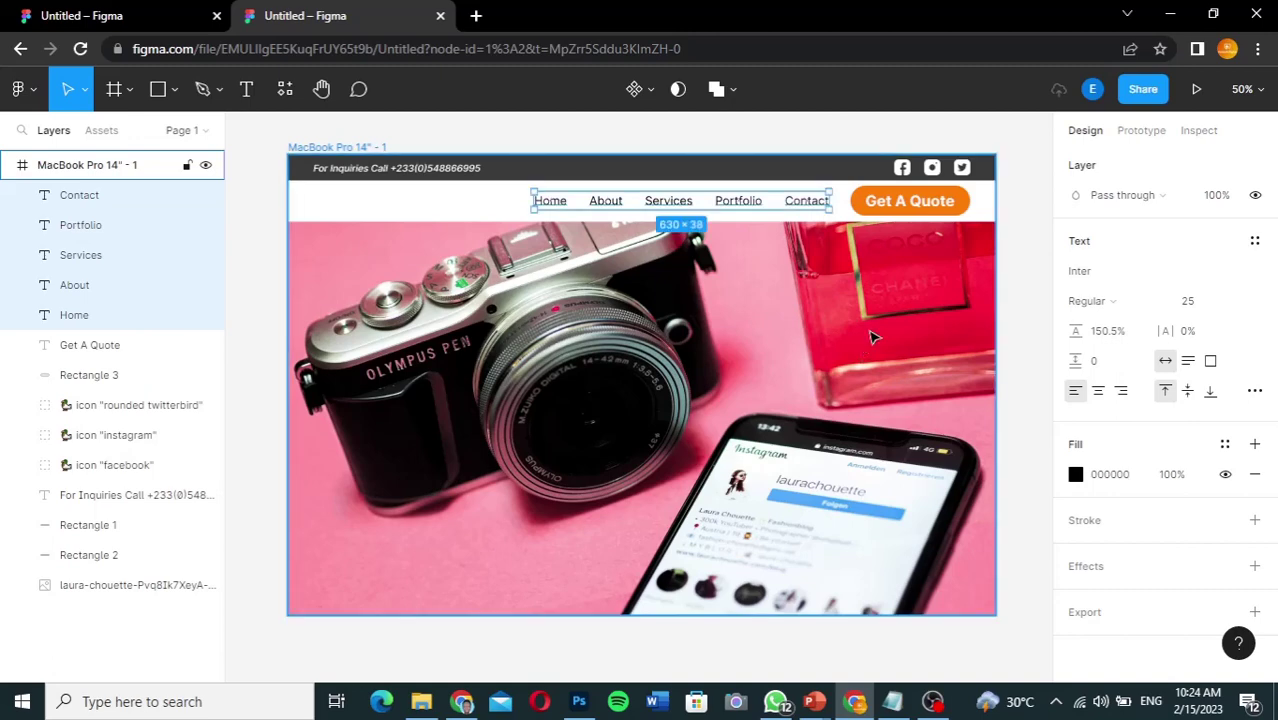
click(1033, 297)
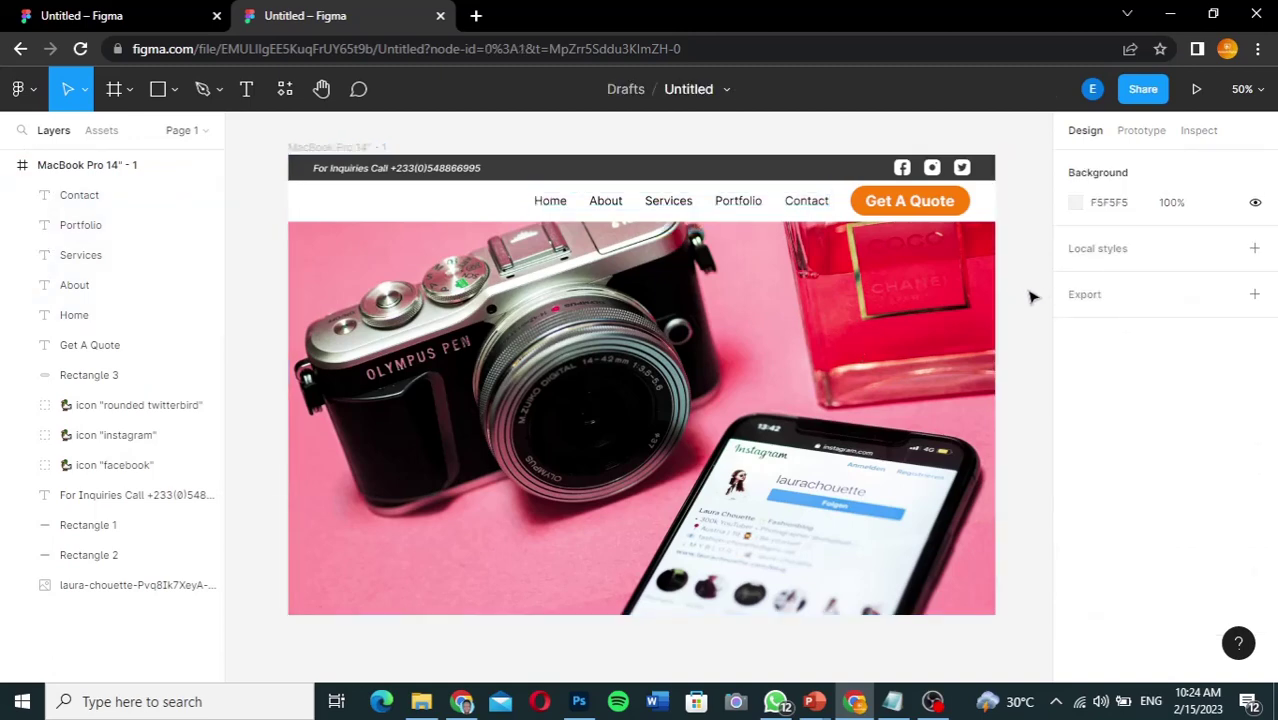
key(ctrl+1)
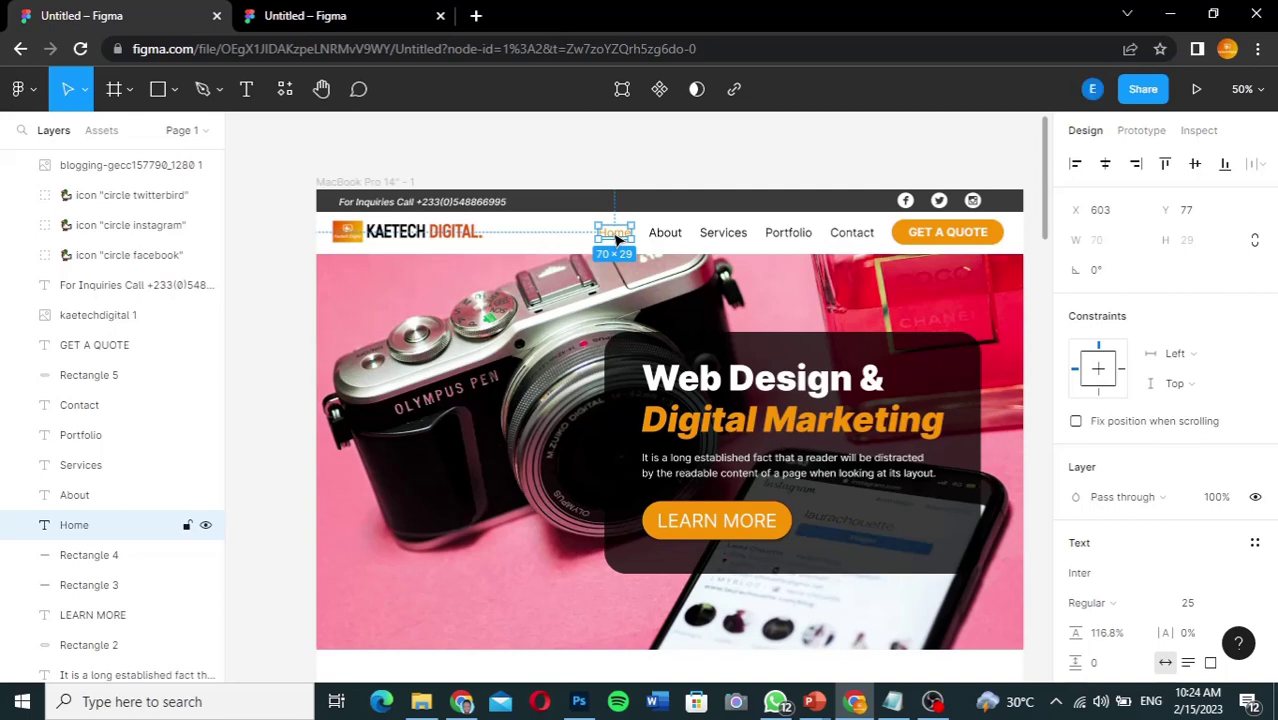
Step: Colour the Home menu text FE7E07, copied from the Get A Quote button's fill
click(358, 17)
click(558, 204)
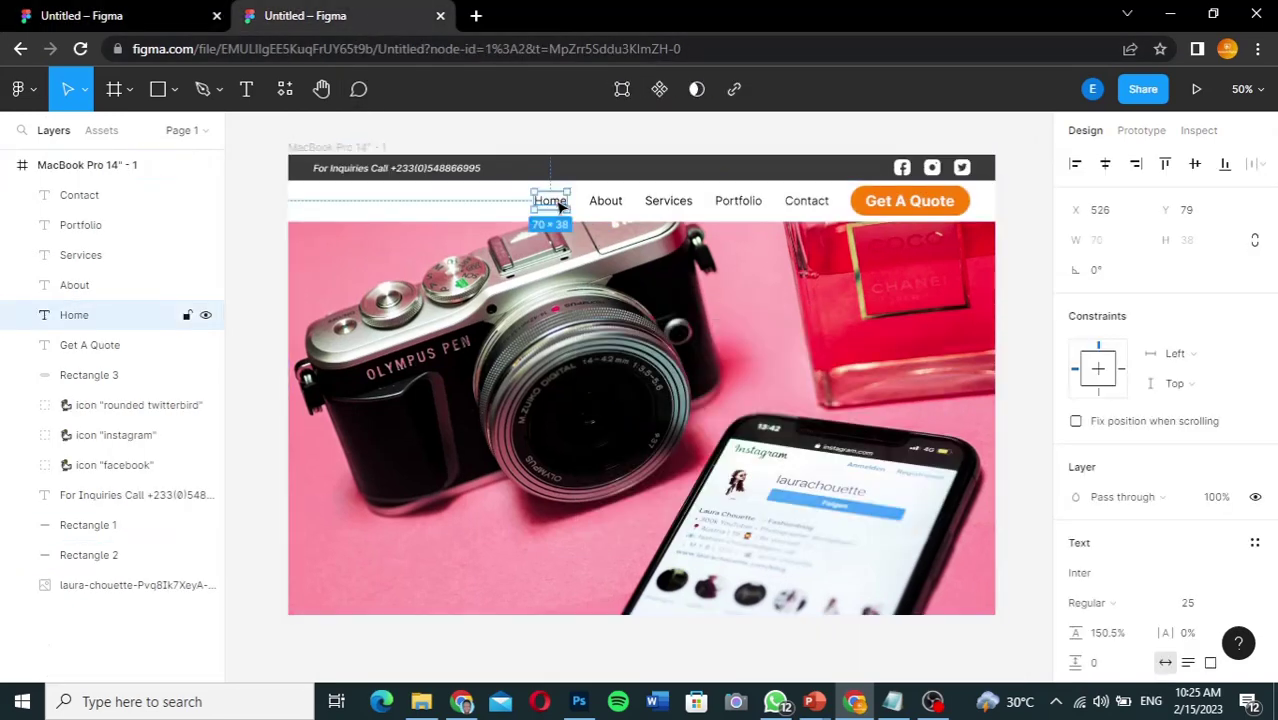
click(964, 204)
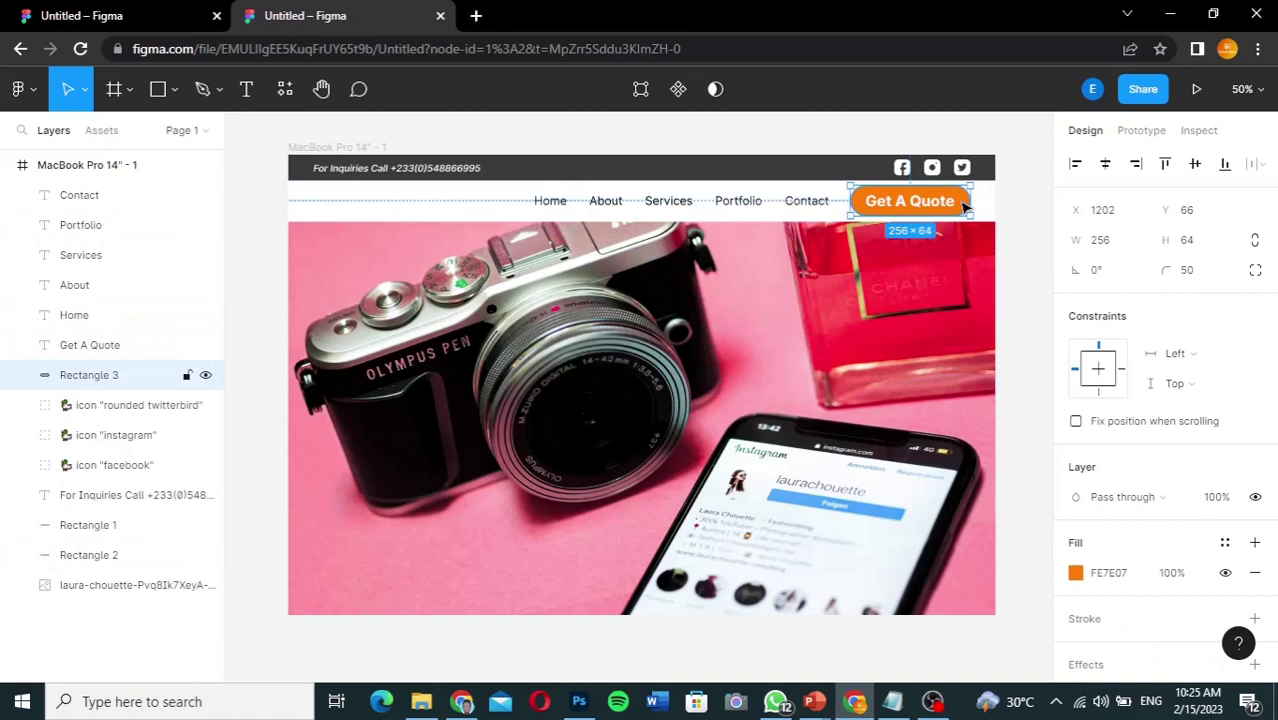
click(1122, 577)
key(ctrl+c)
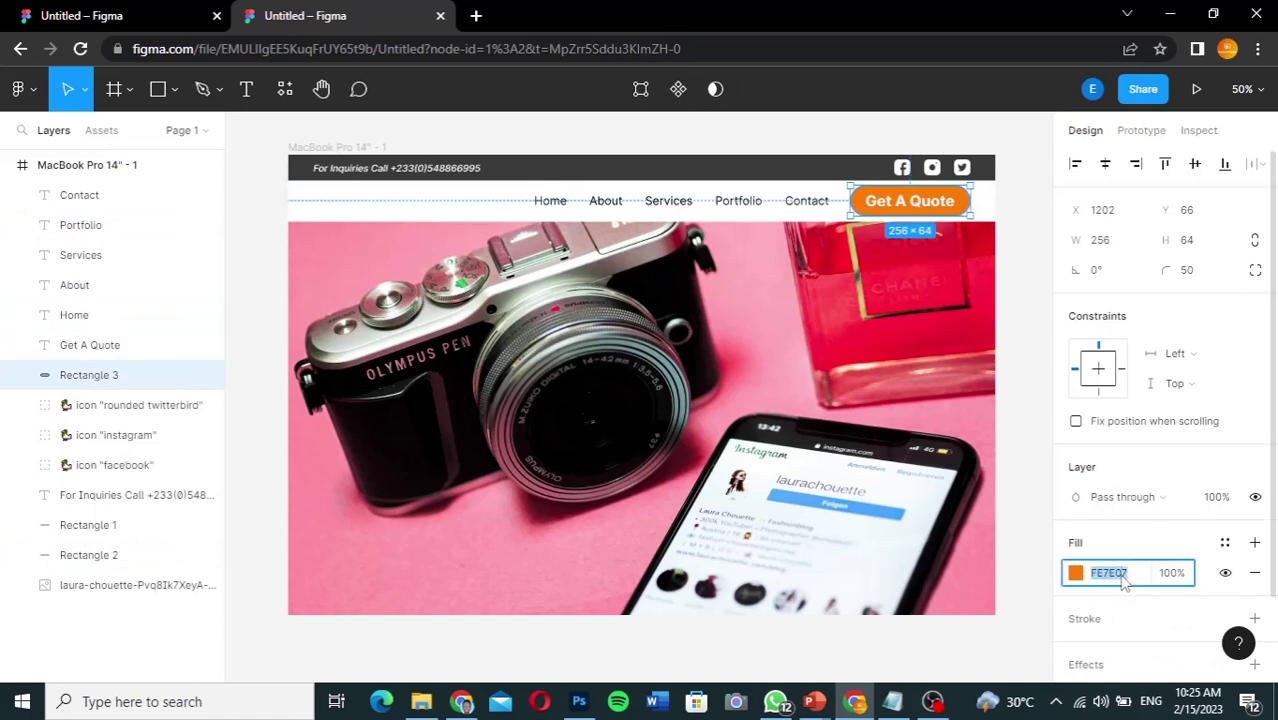
click(566, 205)
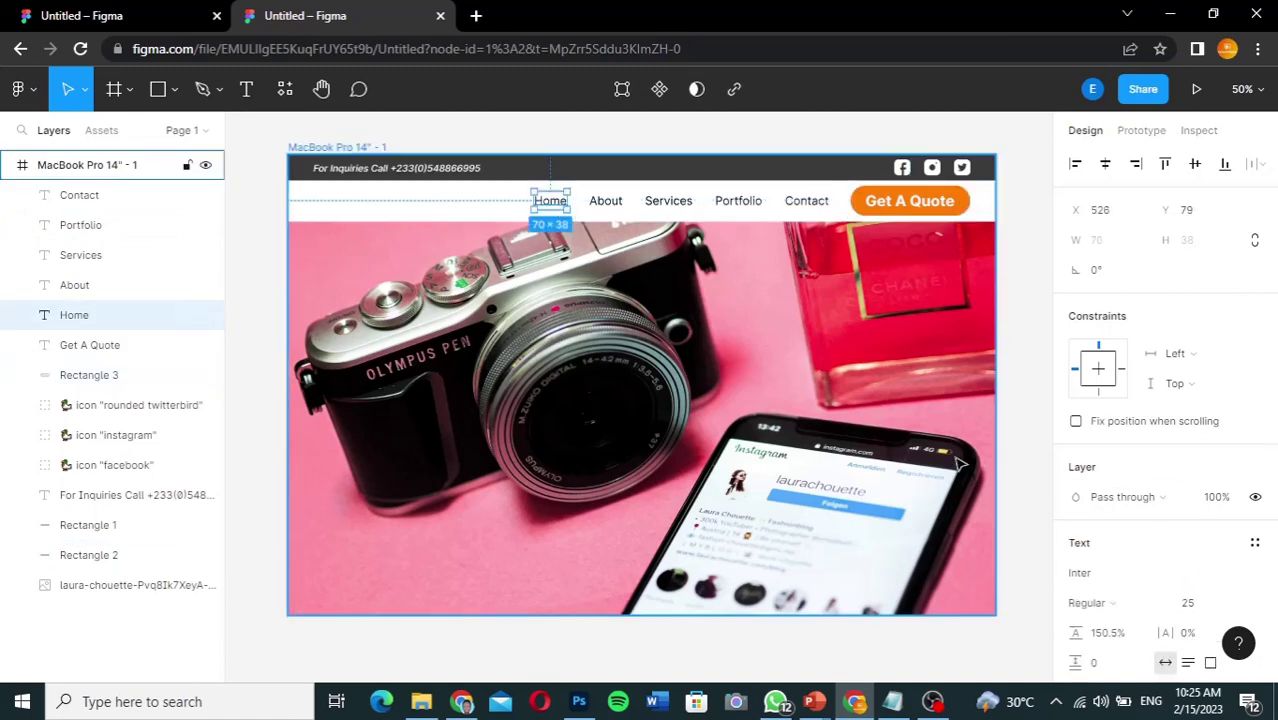
scroll(1132, 571, down, 2)
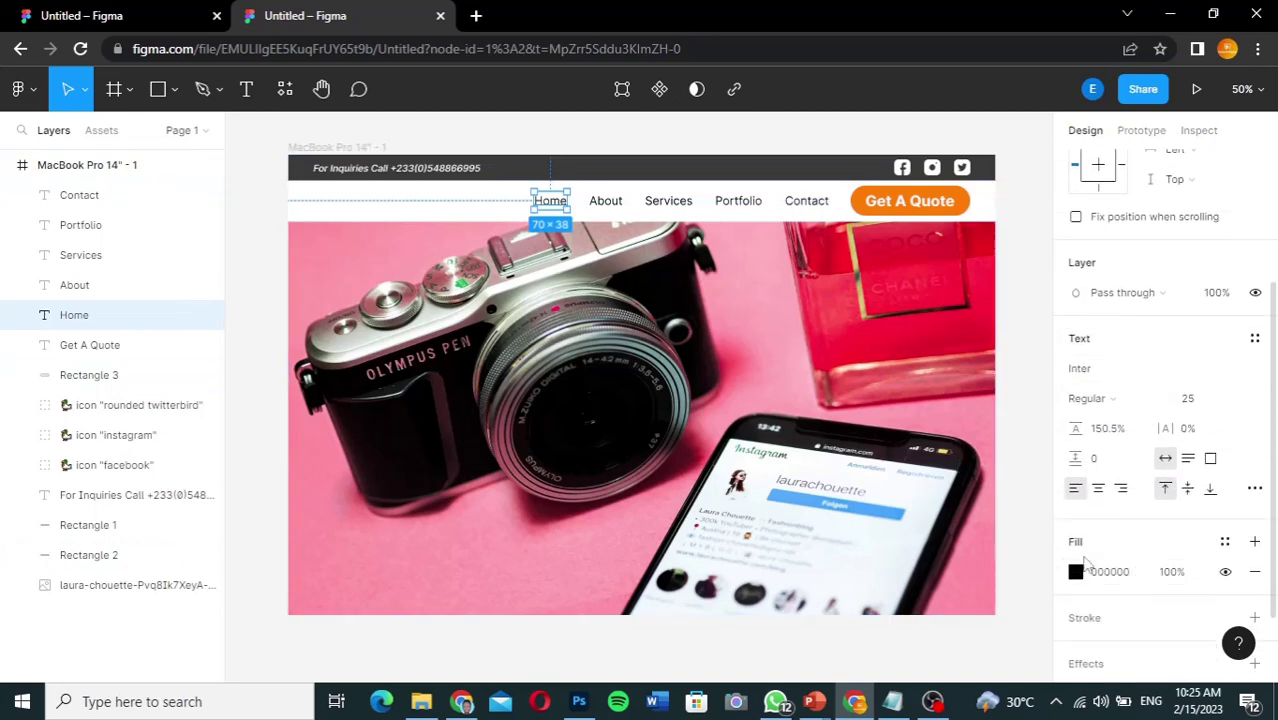
click(1106, 574)
key(ctrl+v)
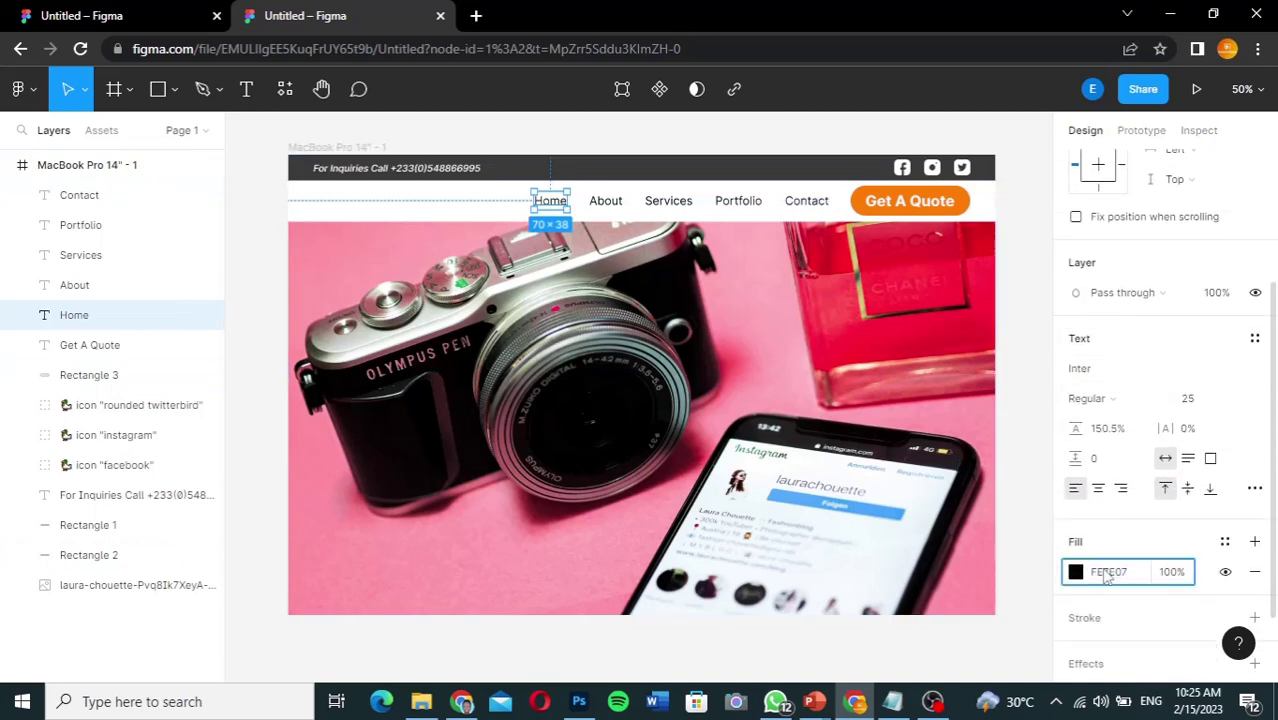
key(Return)
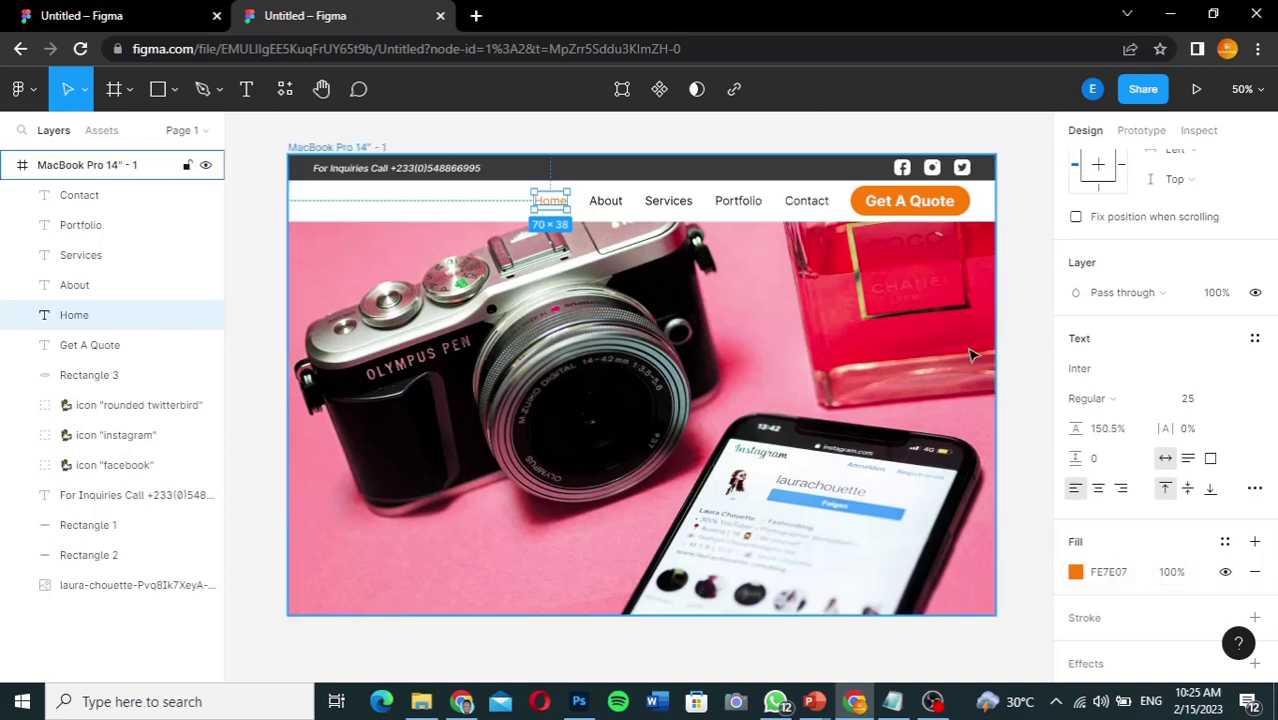
click(1012, 321)
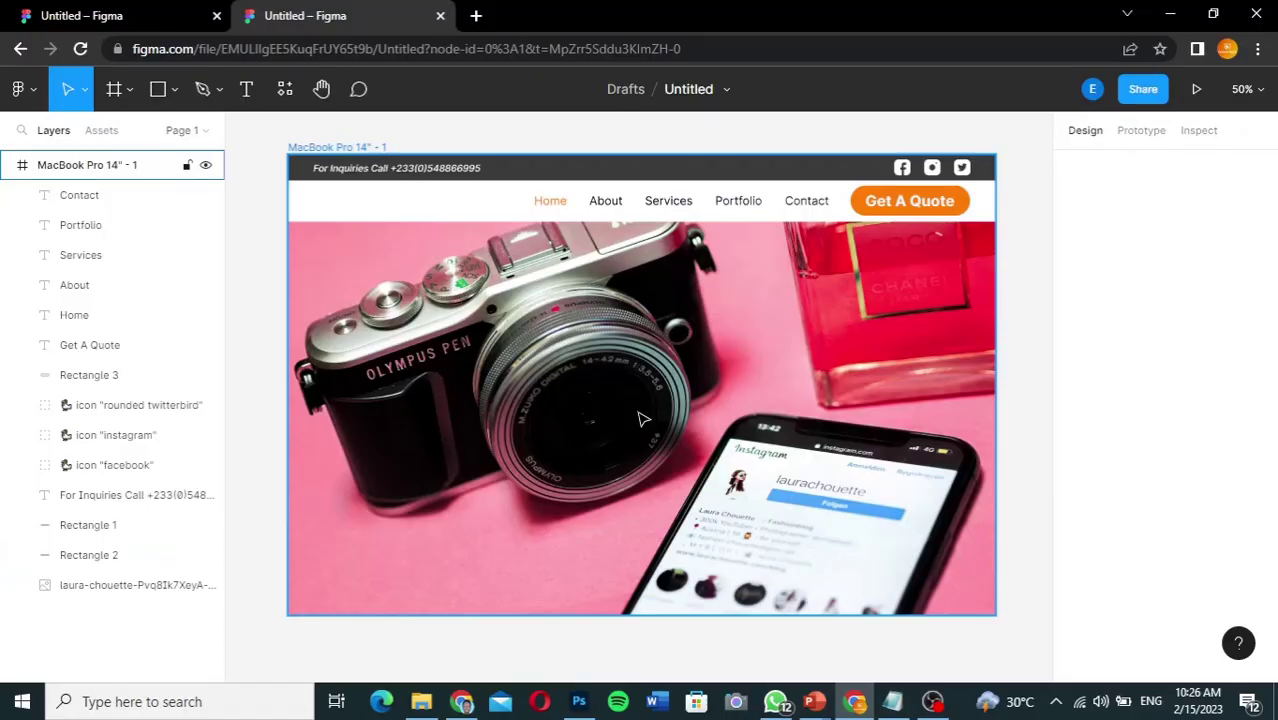
Step: Drag the kaetechdigital logo file from File Explorer onto the header's left end
click(421, 703)
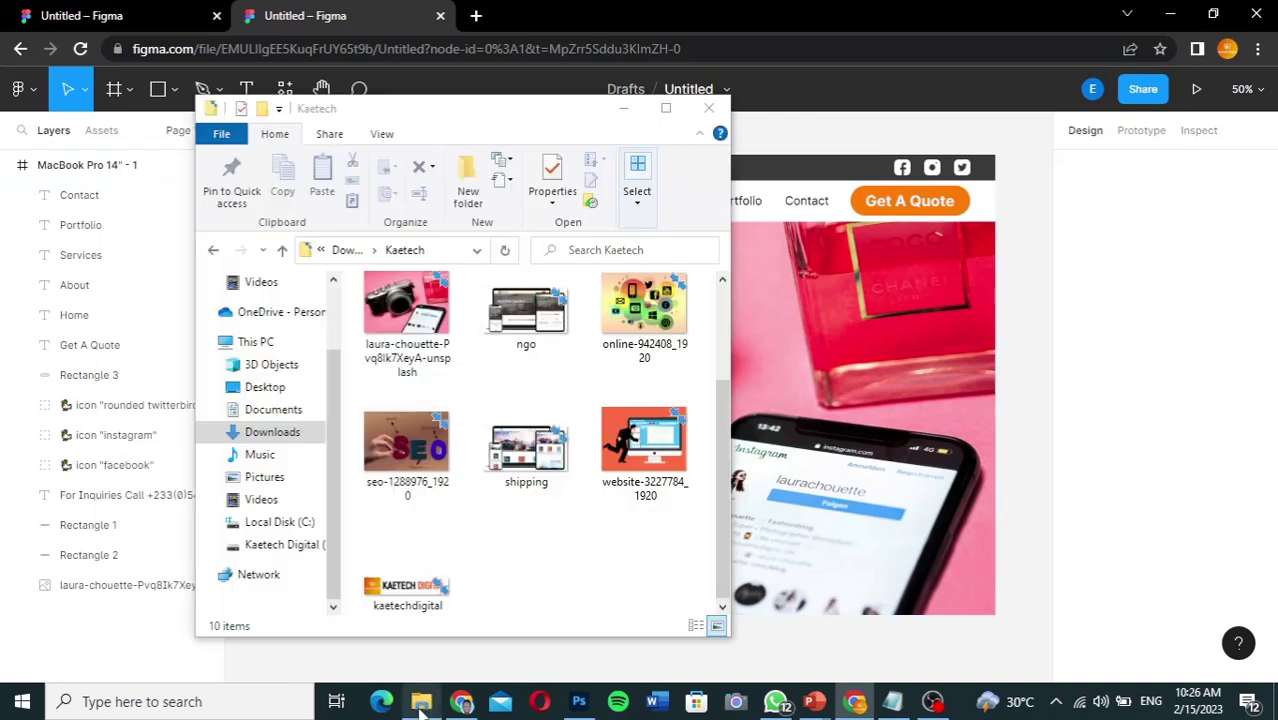
click(392, 590)
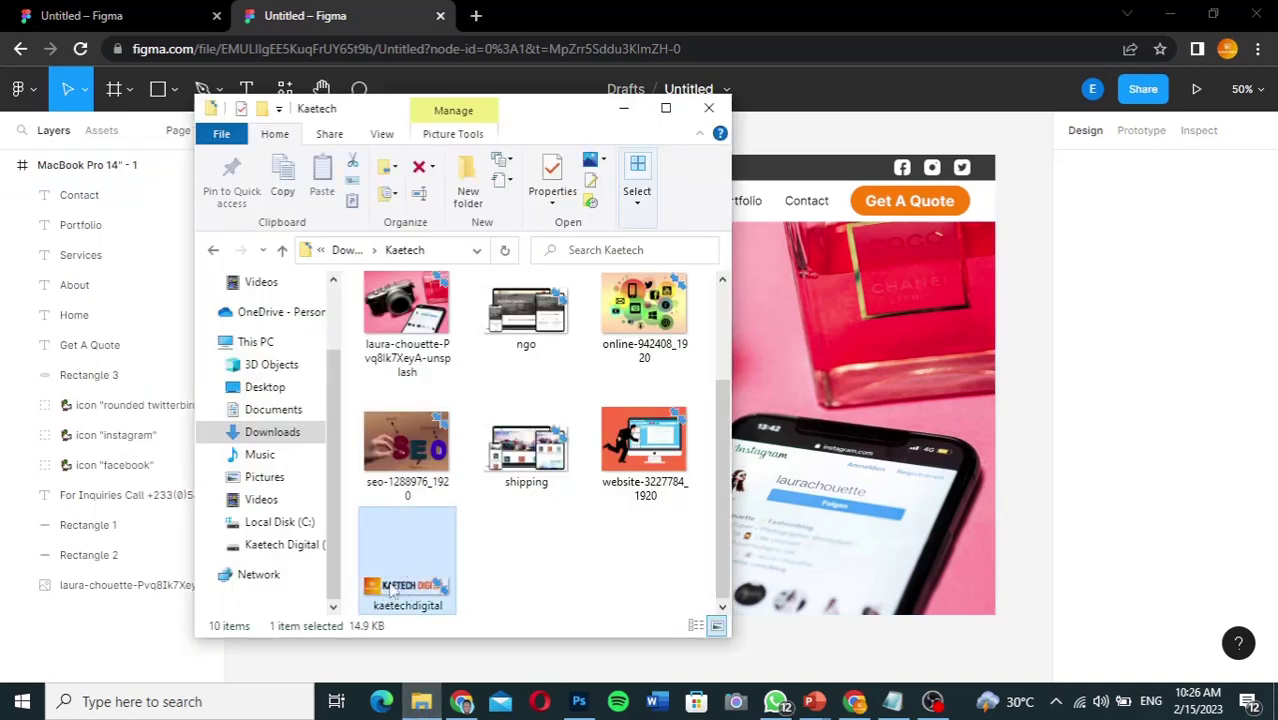
drag(392, 590, 803, 306)
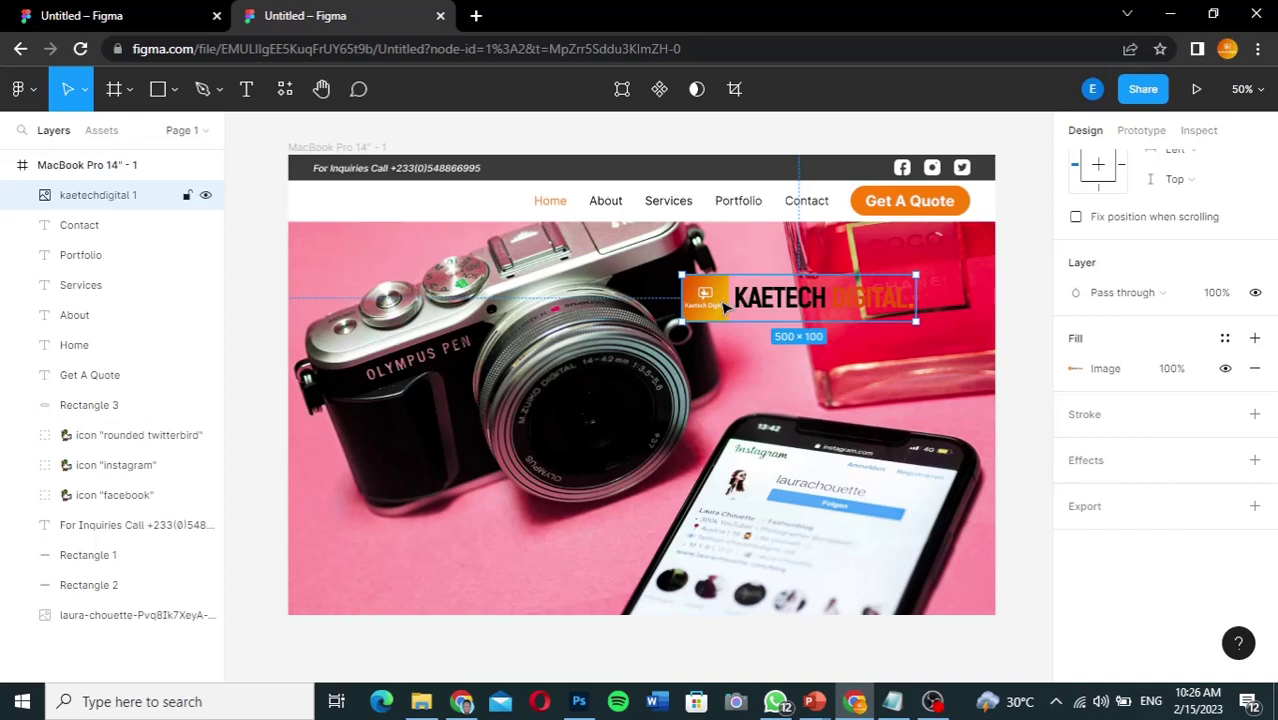
drag(621, 305, 338, 210)
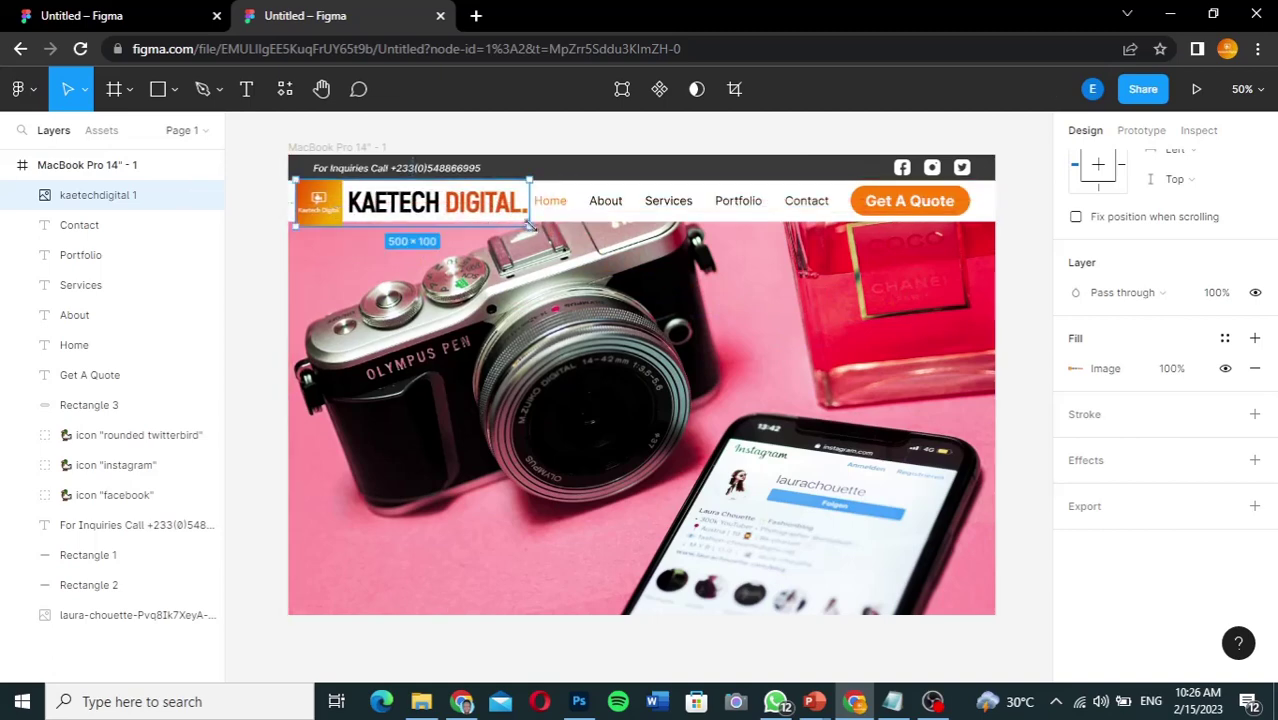
Step: Scale the logo down to about 344×64 and nudge it into place beside the menu
drag(521, 221, 474, 214)
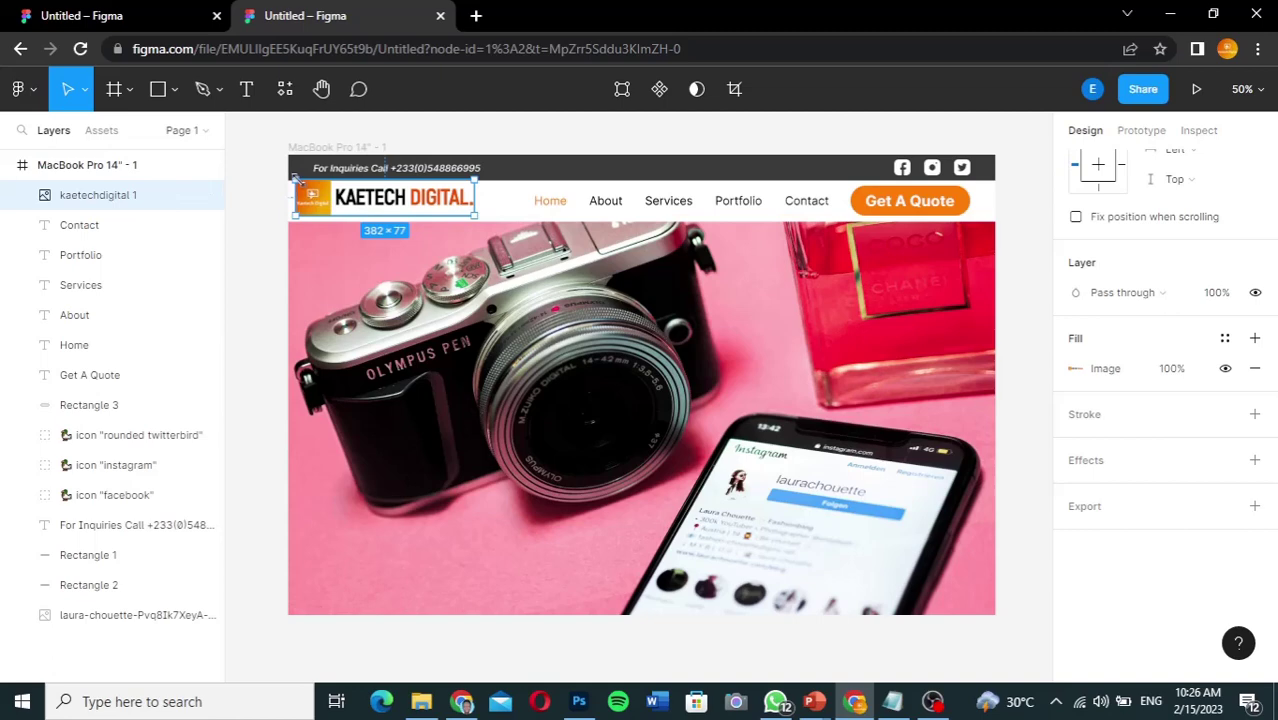
drag(296, 176, 312, 188)
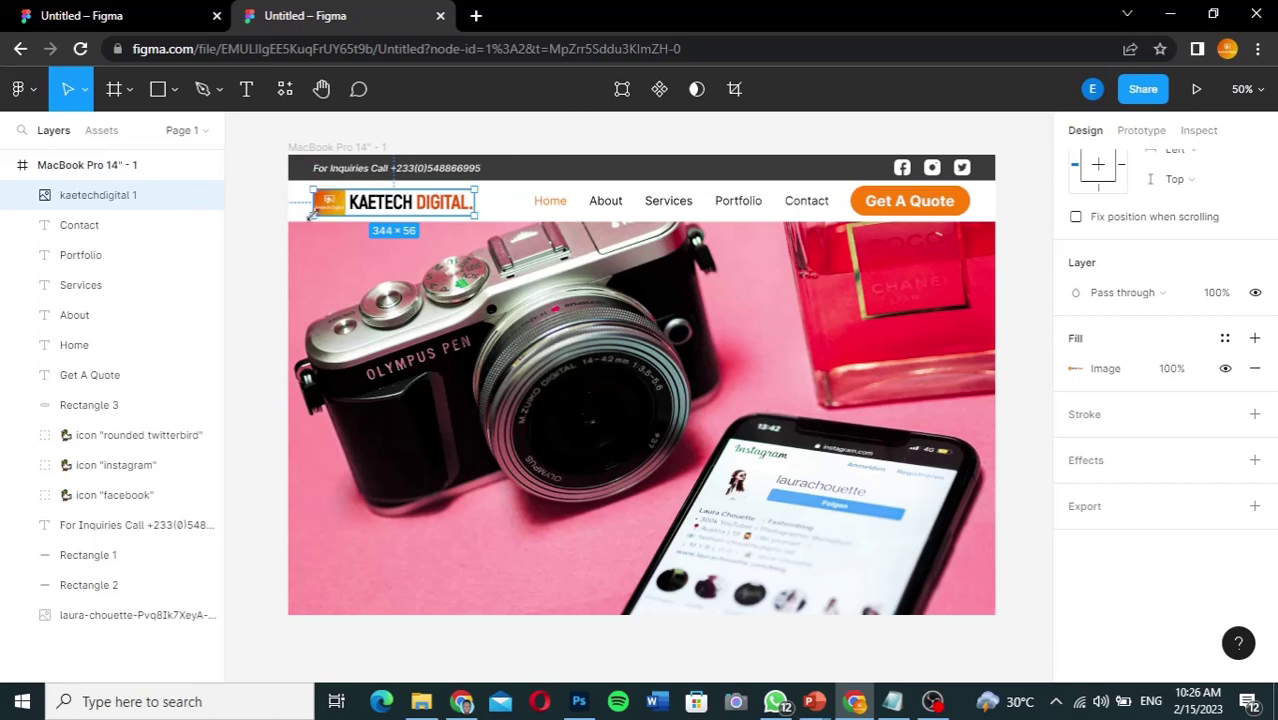
drag(312, 190, 313, 186)
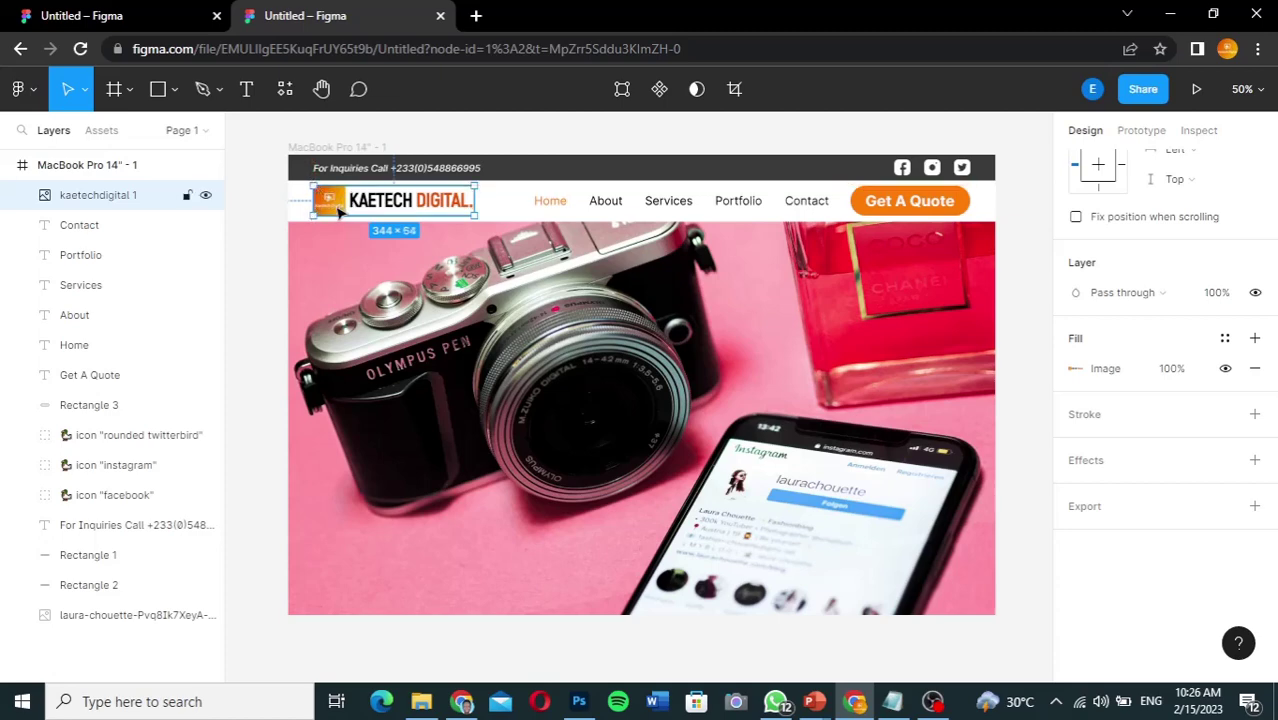
drag(340, 214, 336, 212)
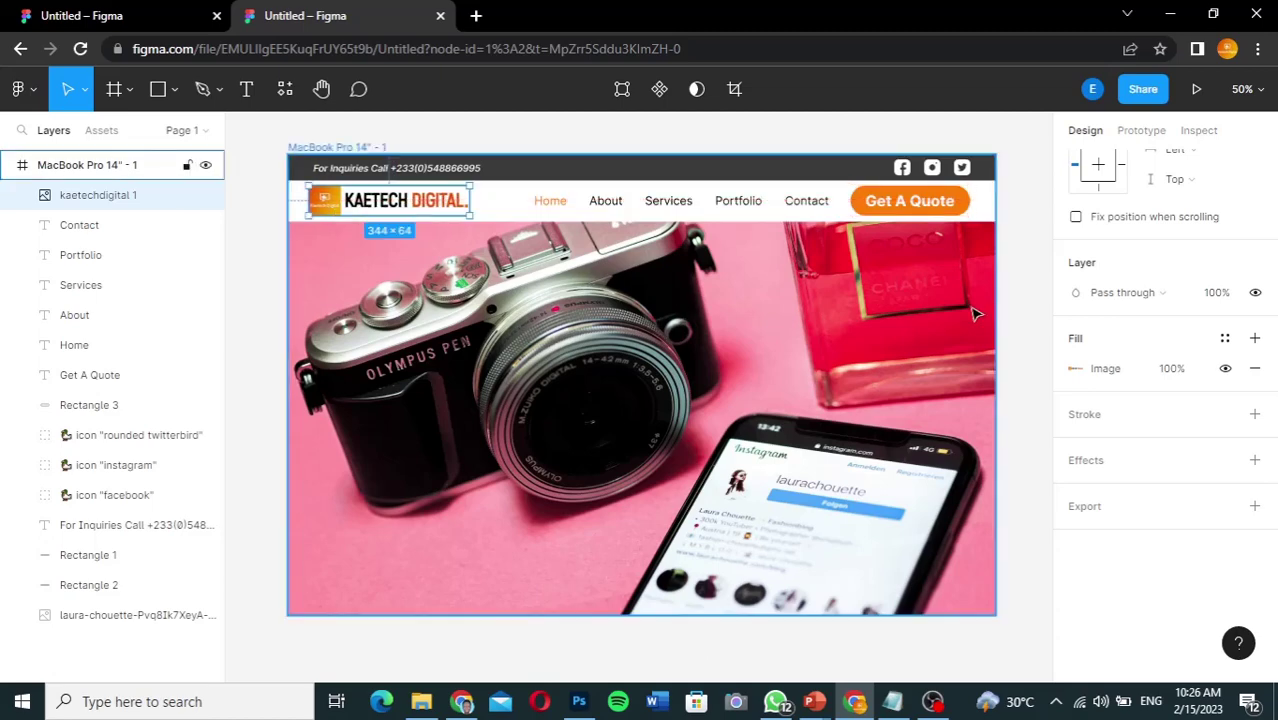
click(1033, 310)
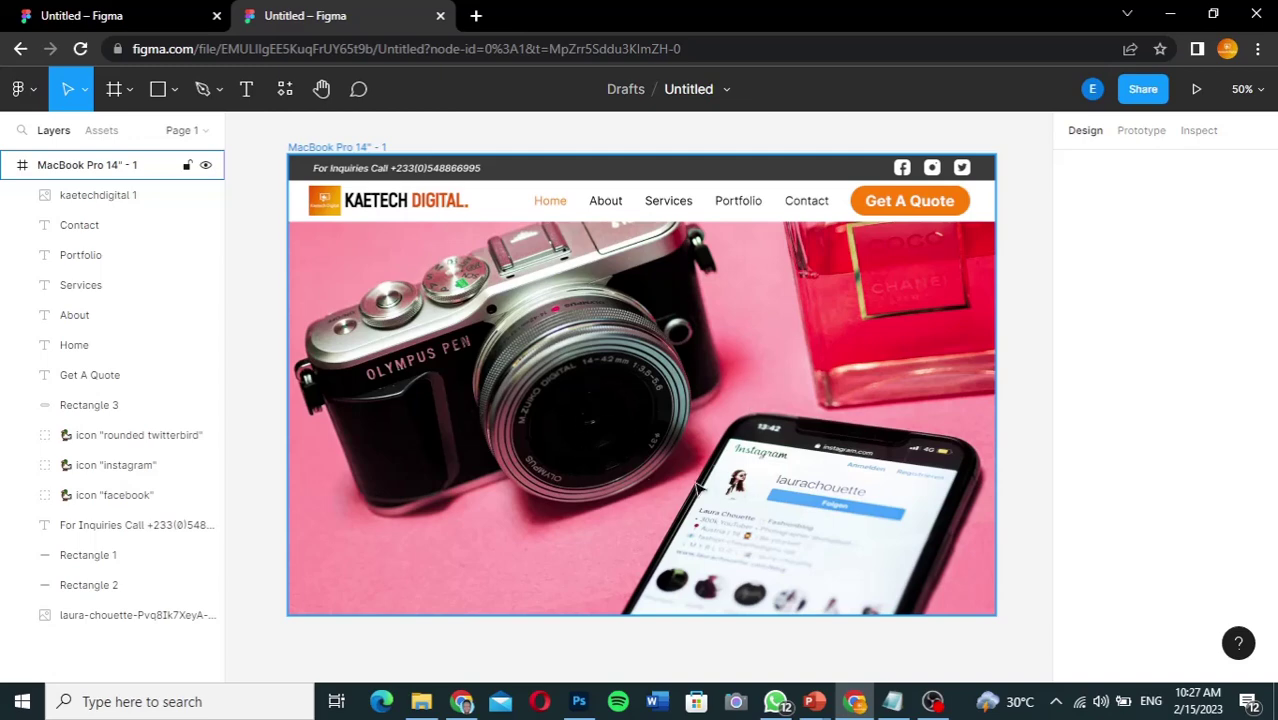
Step: Review the reference hero's dark card, Web Design & Digital Marketing heading and paragraph settings
click(72, 17)
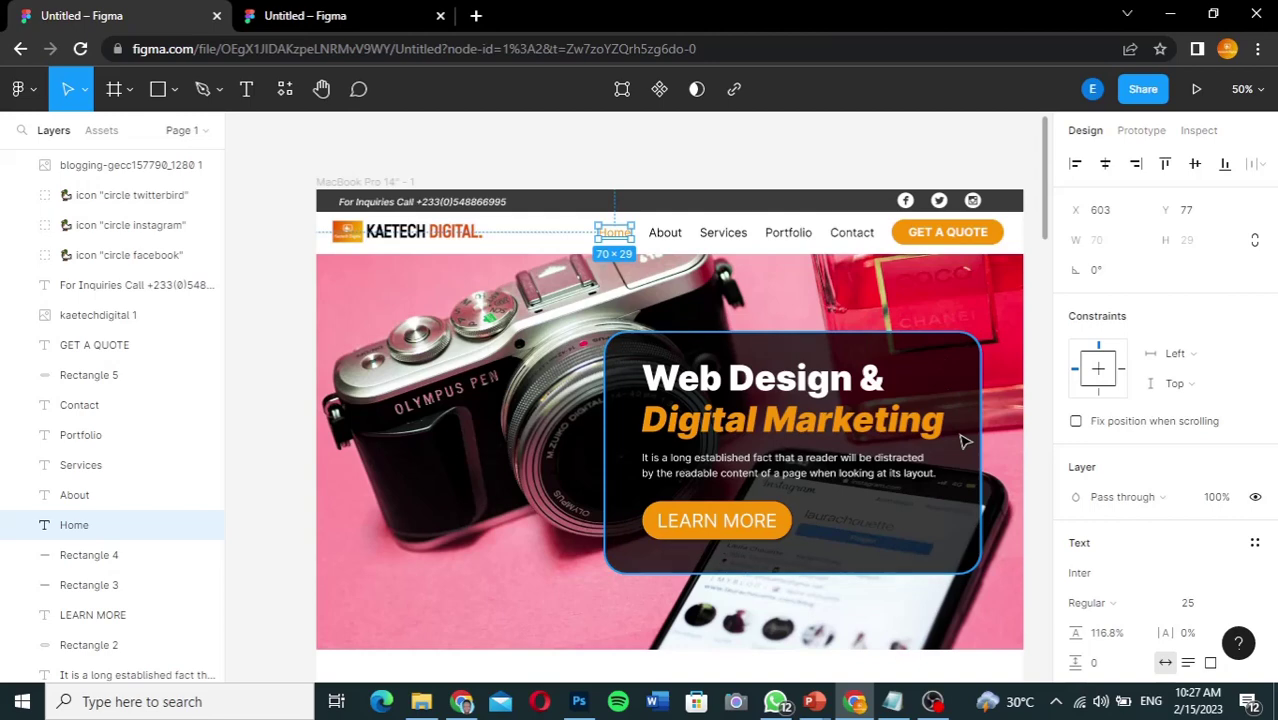
click(941, 513)
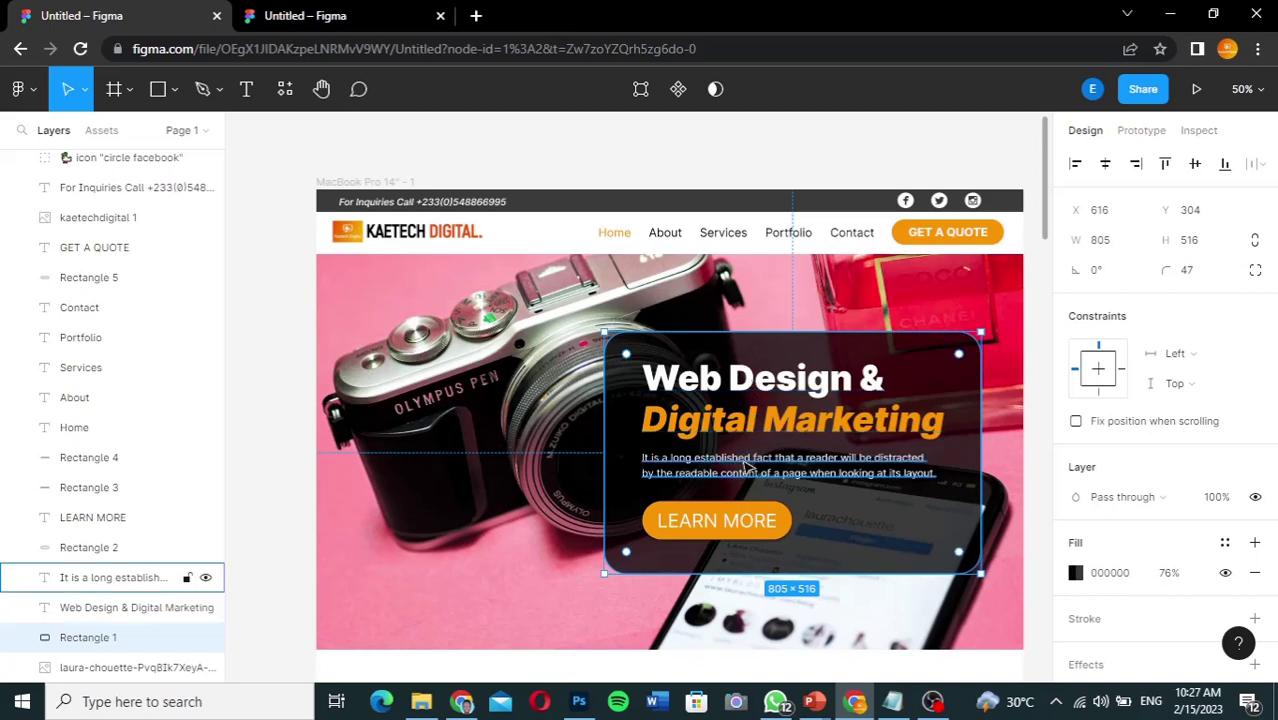
click(757, 395)
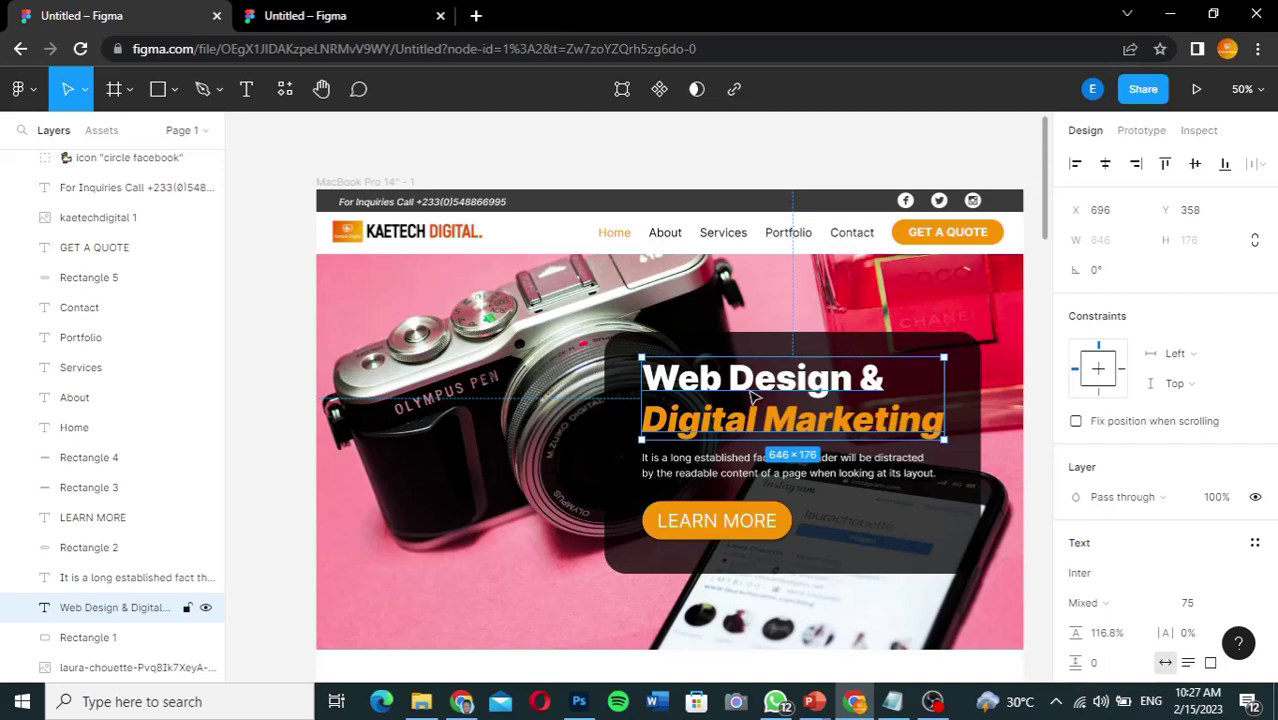
click(722, 473)
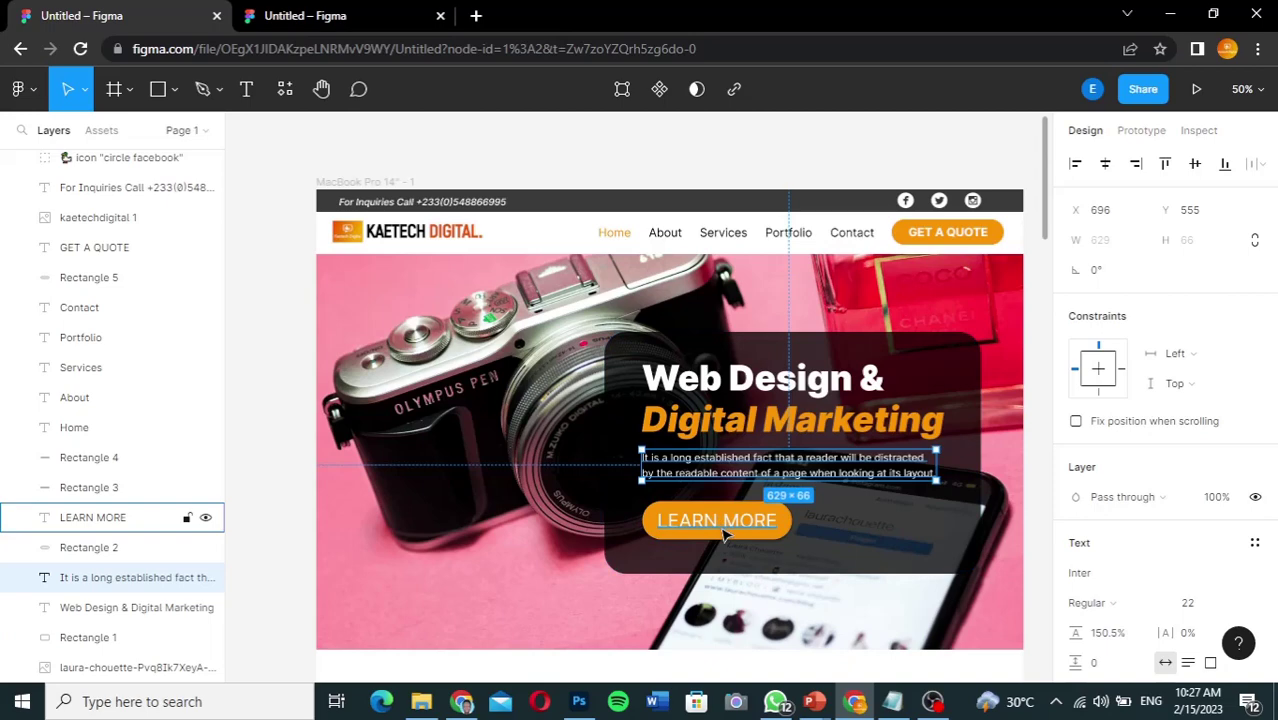
click(357, 14)
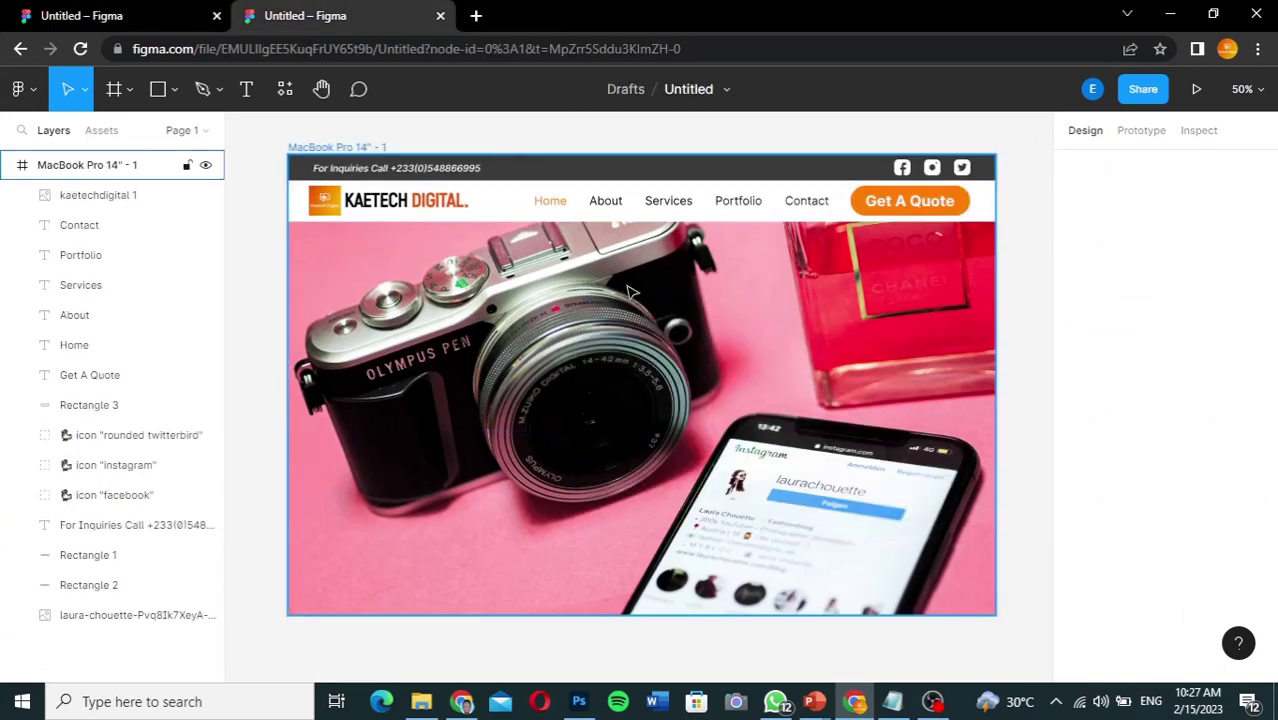
Step: Draw a 782×538 rectangle over the hero image's right side and round its corners
click(157, 90)
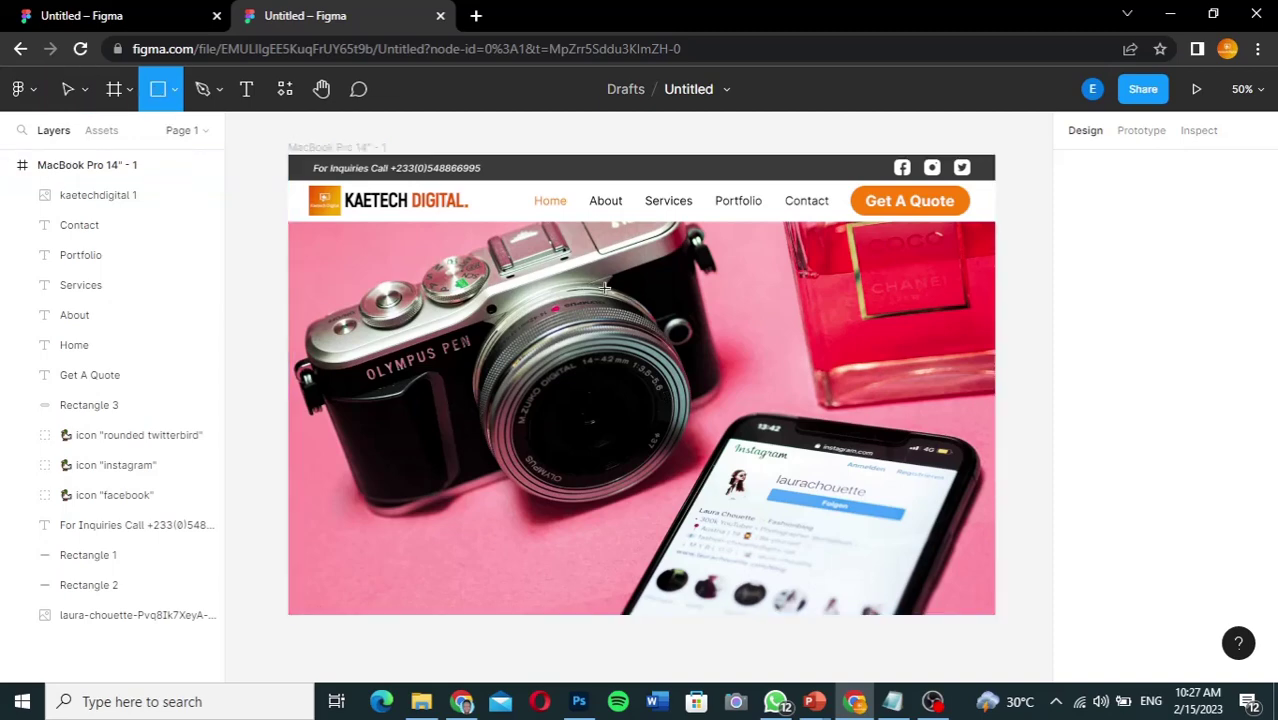
drag(604, 290, 633, 493)
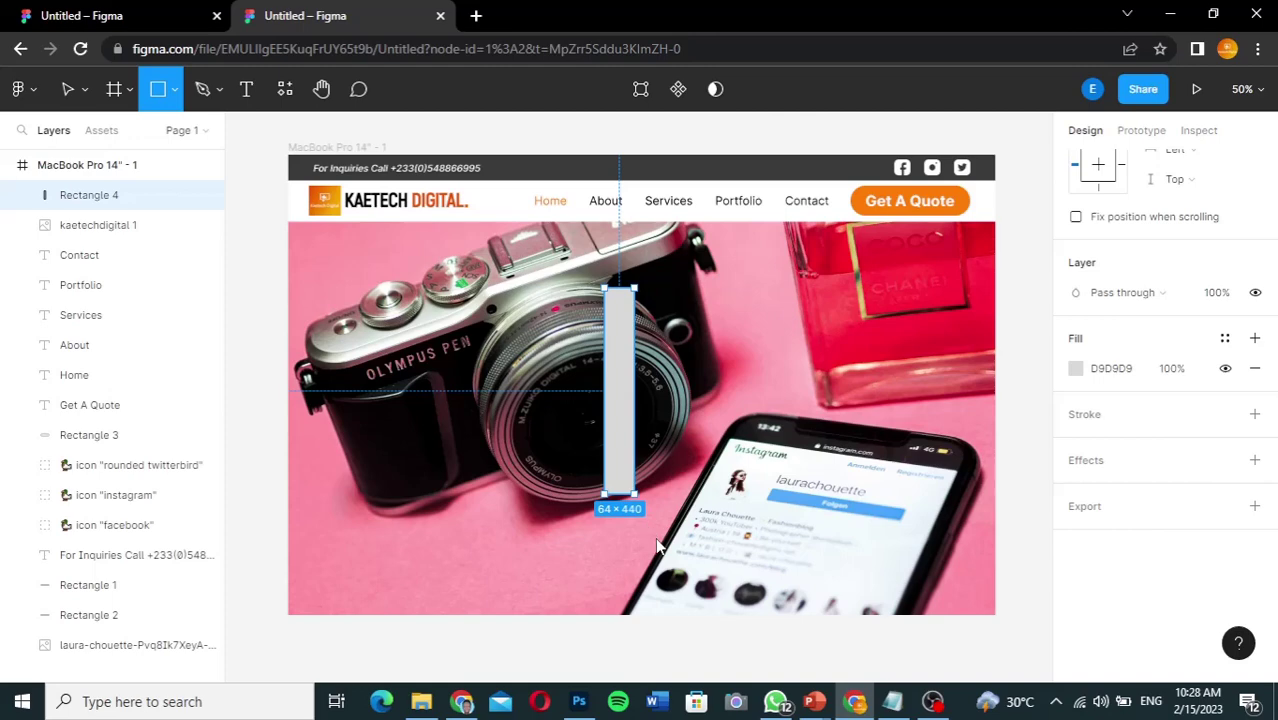
drag(657, 545, 967, 540)
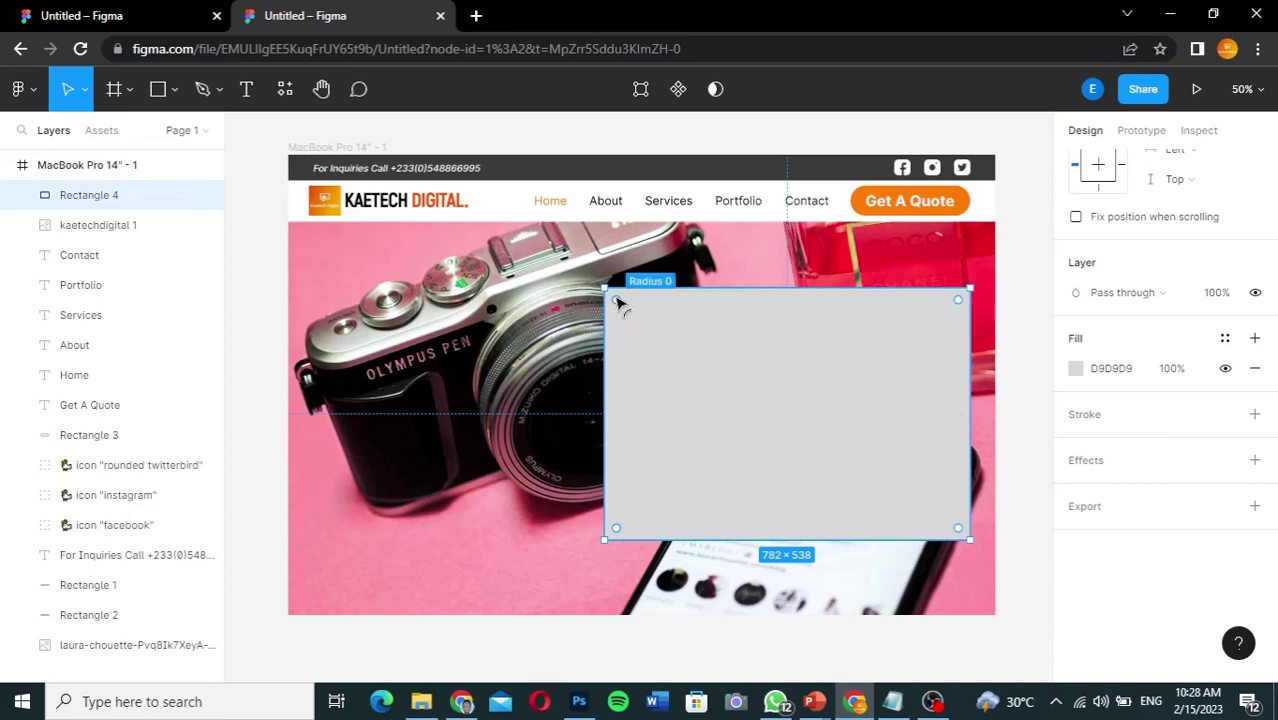
drag(617, 299, 633, 314)
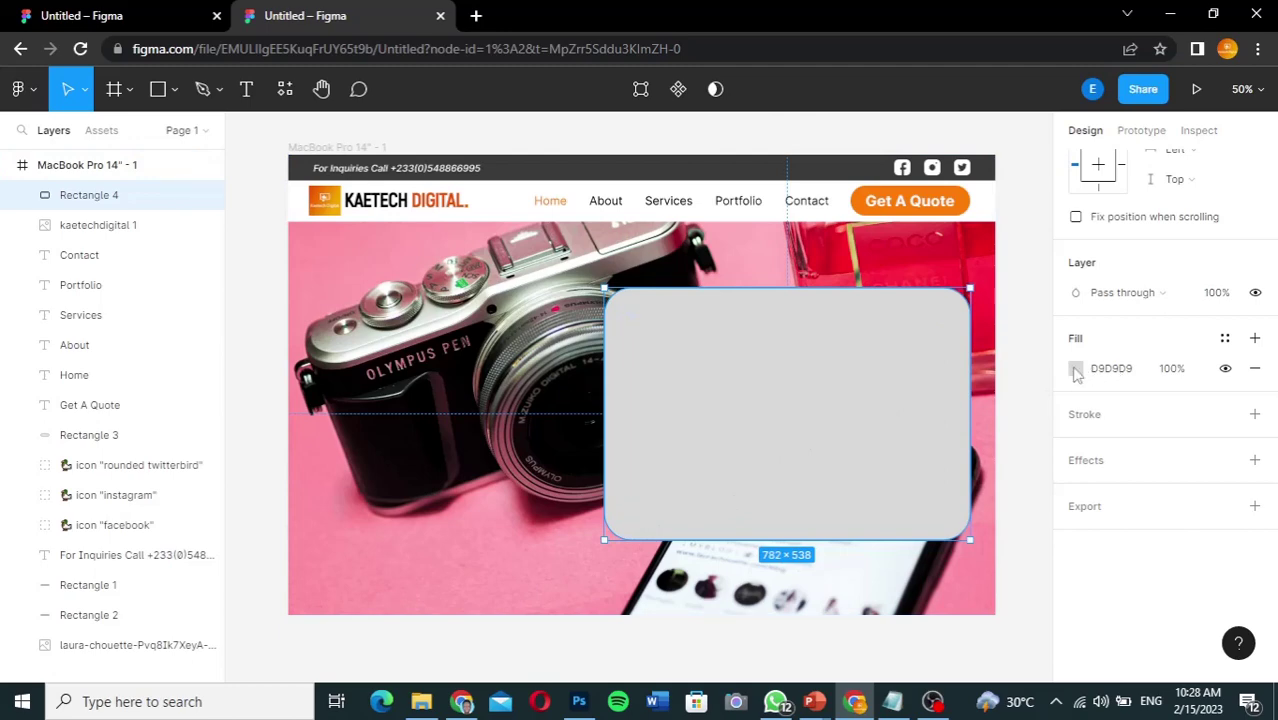
Step: Fill the rectangle with black 000000 at 76% opacity
click(1075, 369)
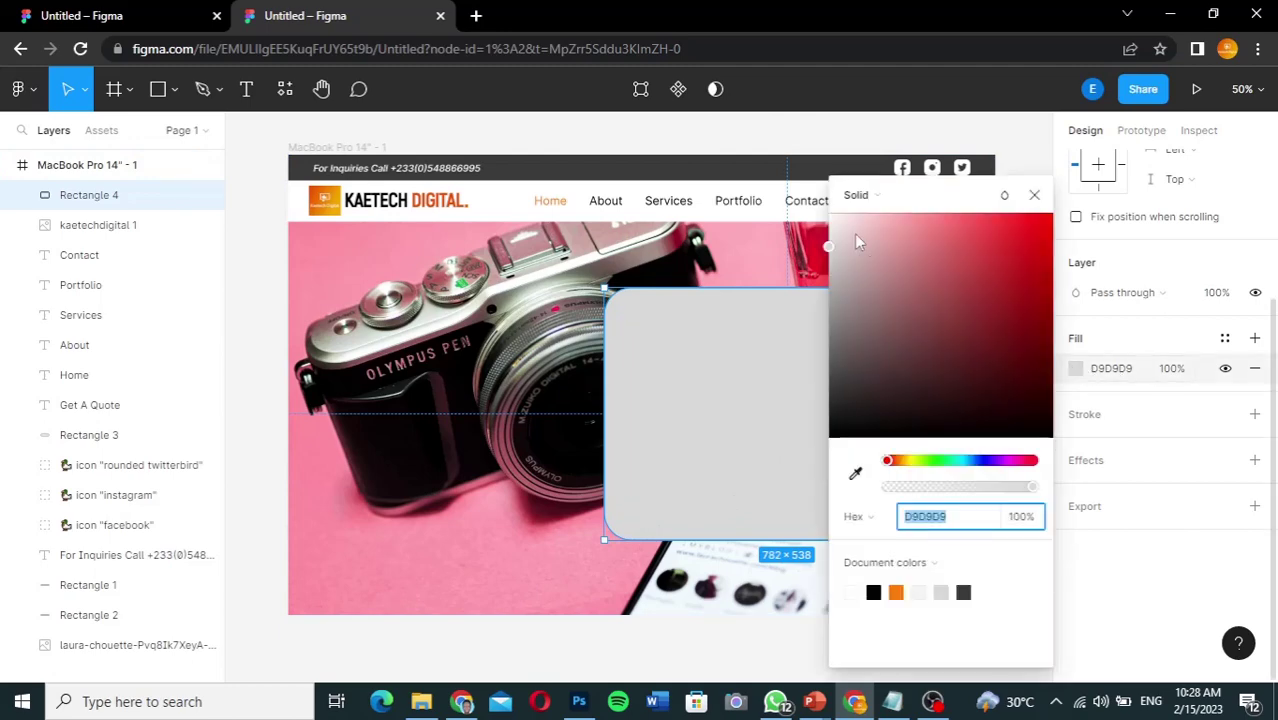
drag(843, 420, 825, 465)
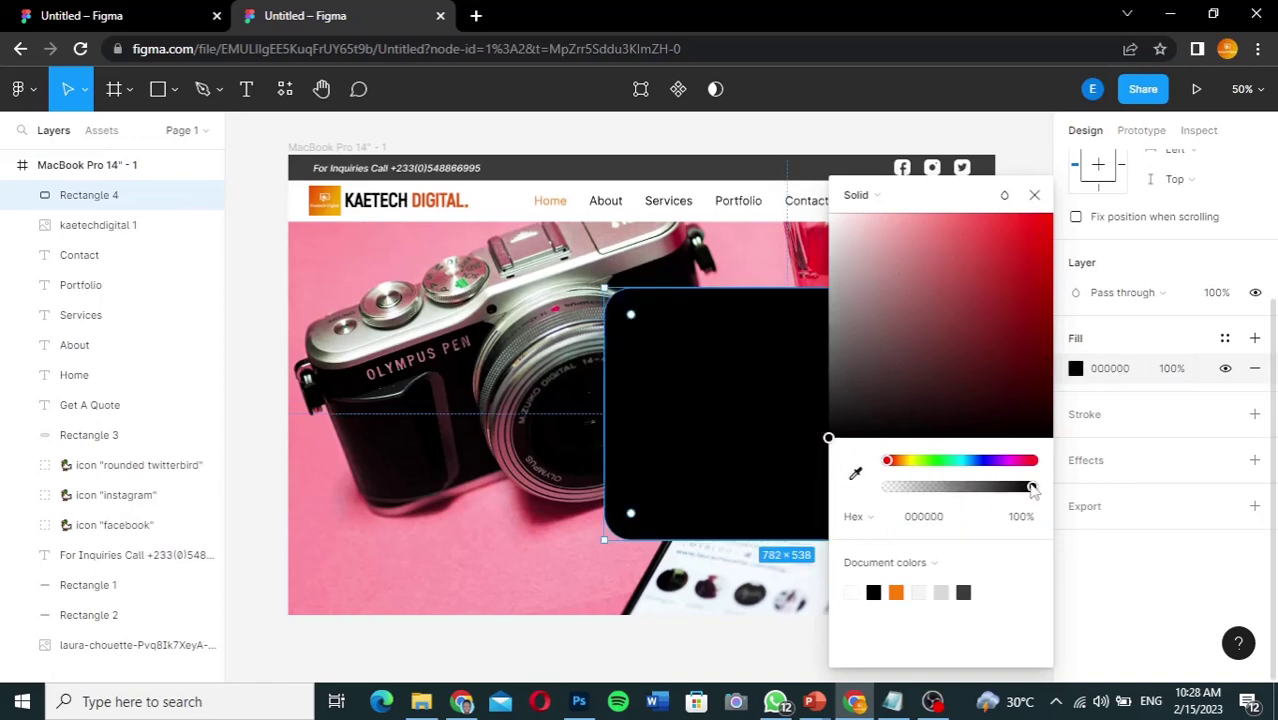
drag(1032, 488, 991, 489)
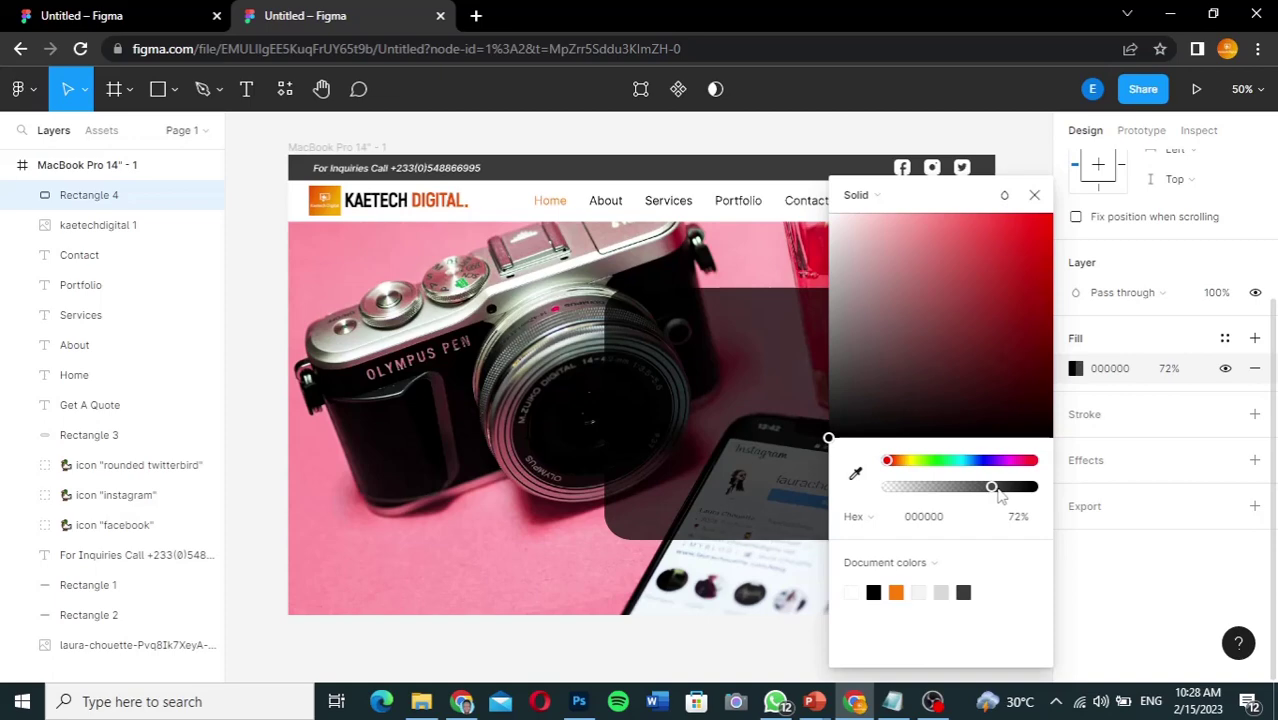
click(998, 488)
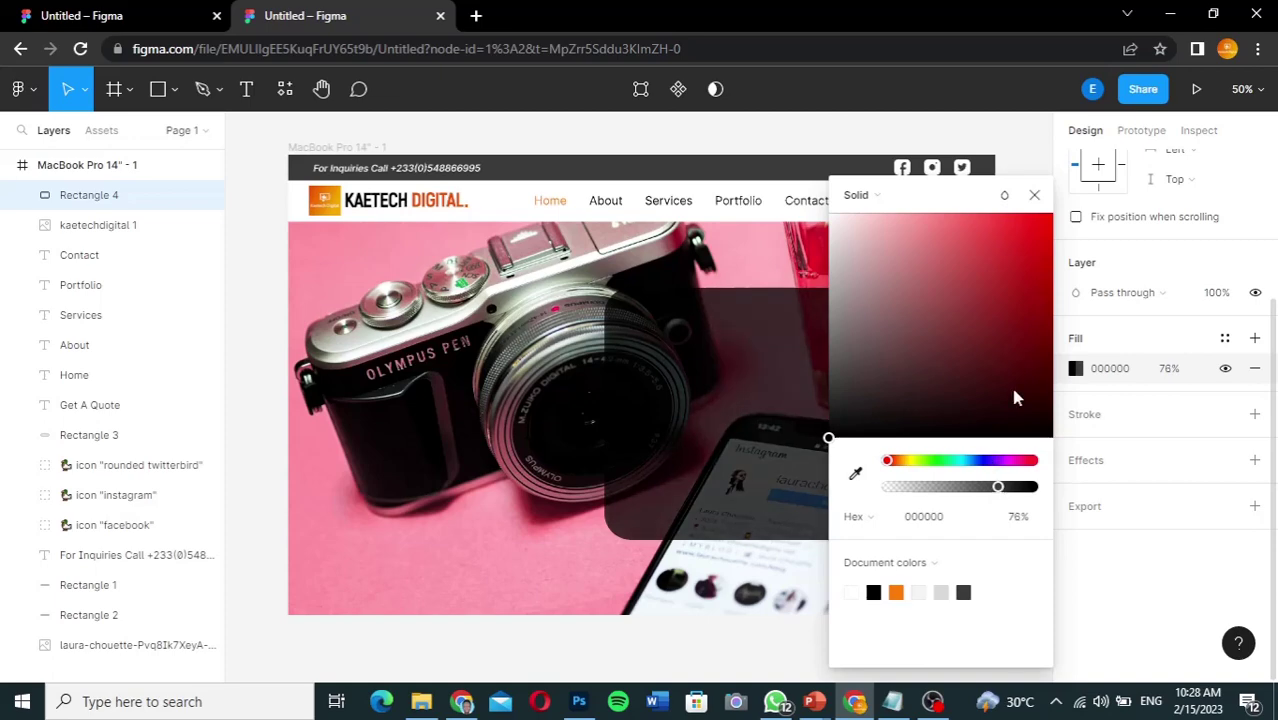
click(1035, 196)
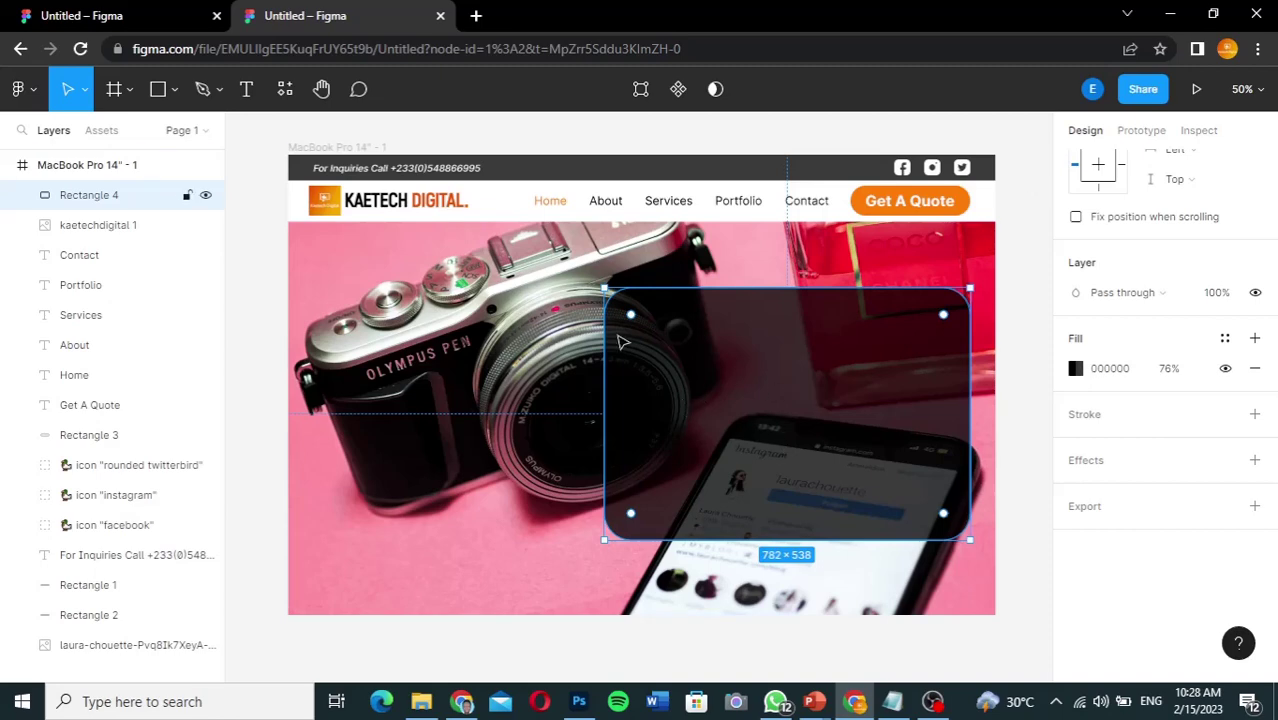
click(124, 20)
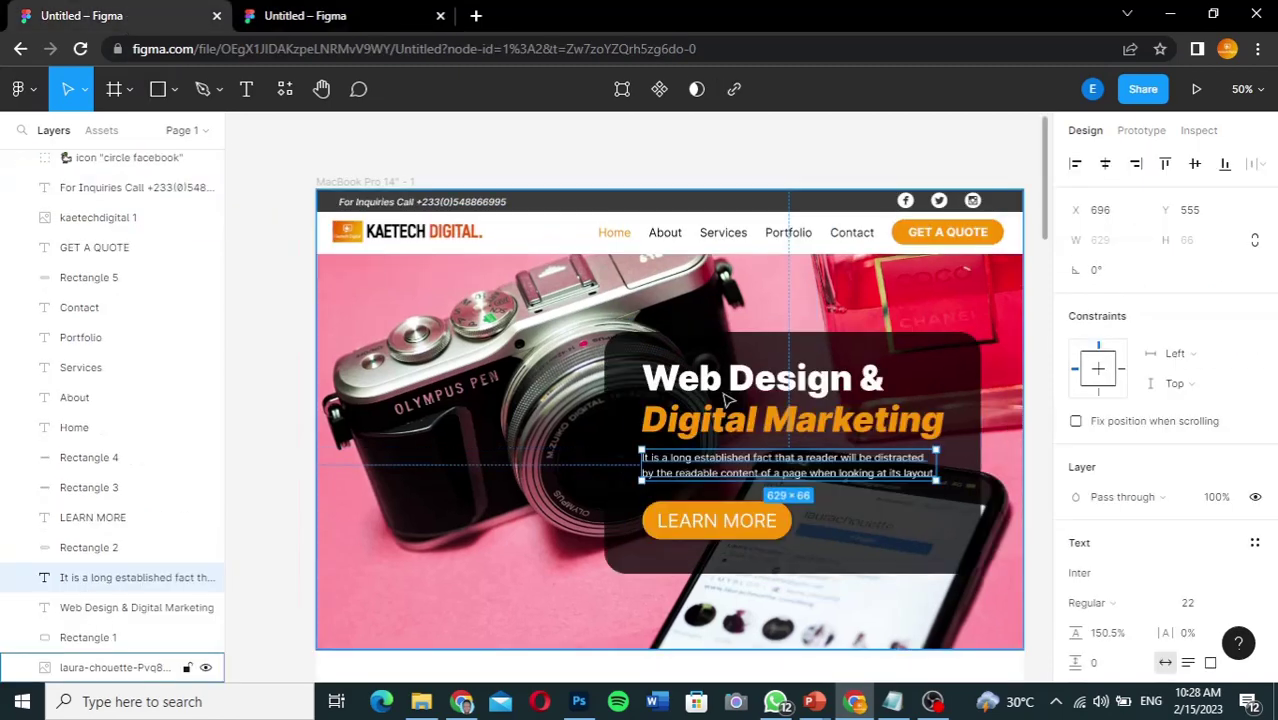
Step: Add a white text layer reading 'Web Design & Digital Marketing' on the dark panel
click(757, 388)
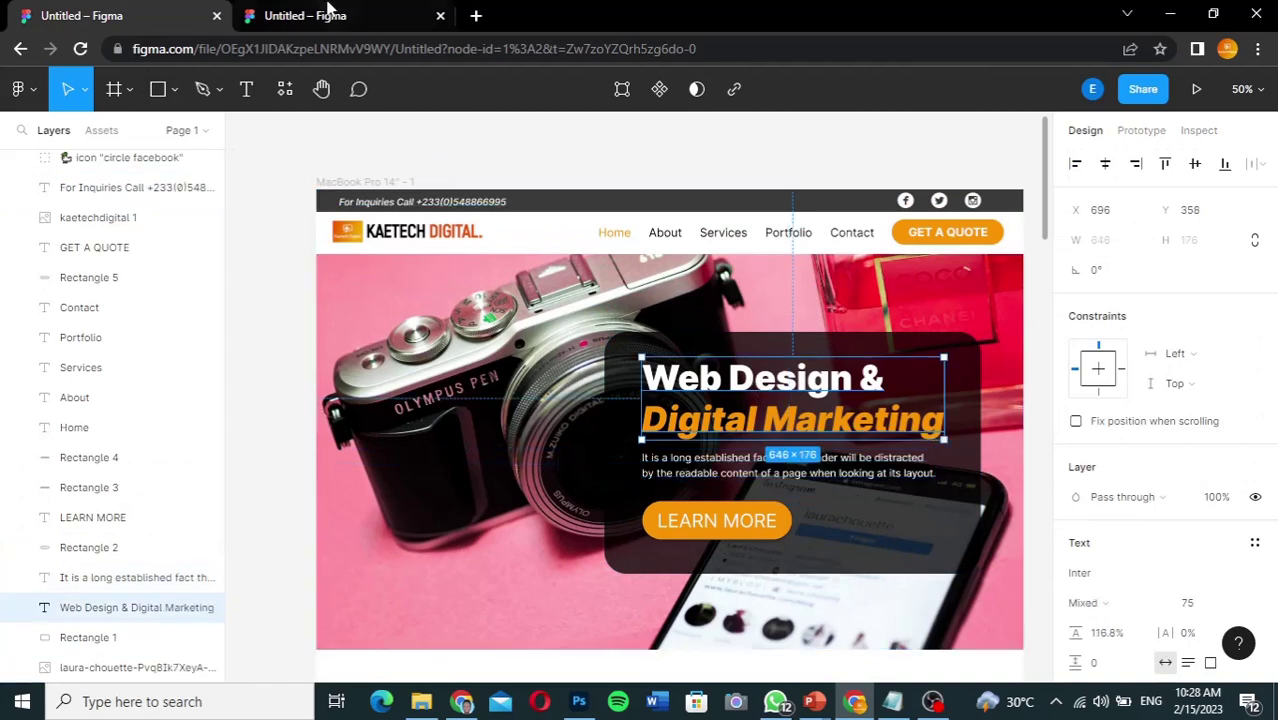
click(328, 14)
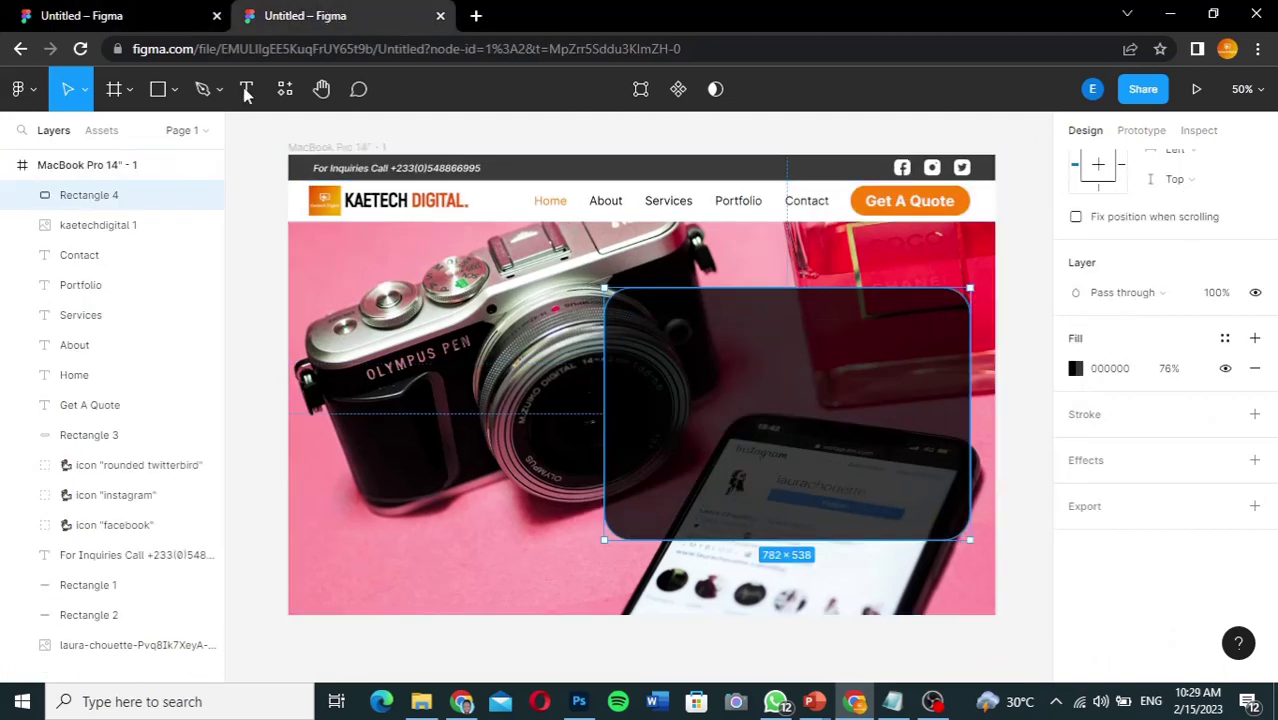
click(247, 90)
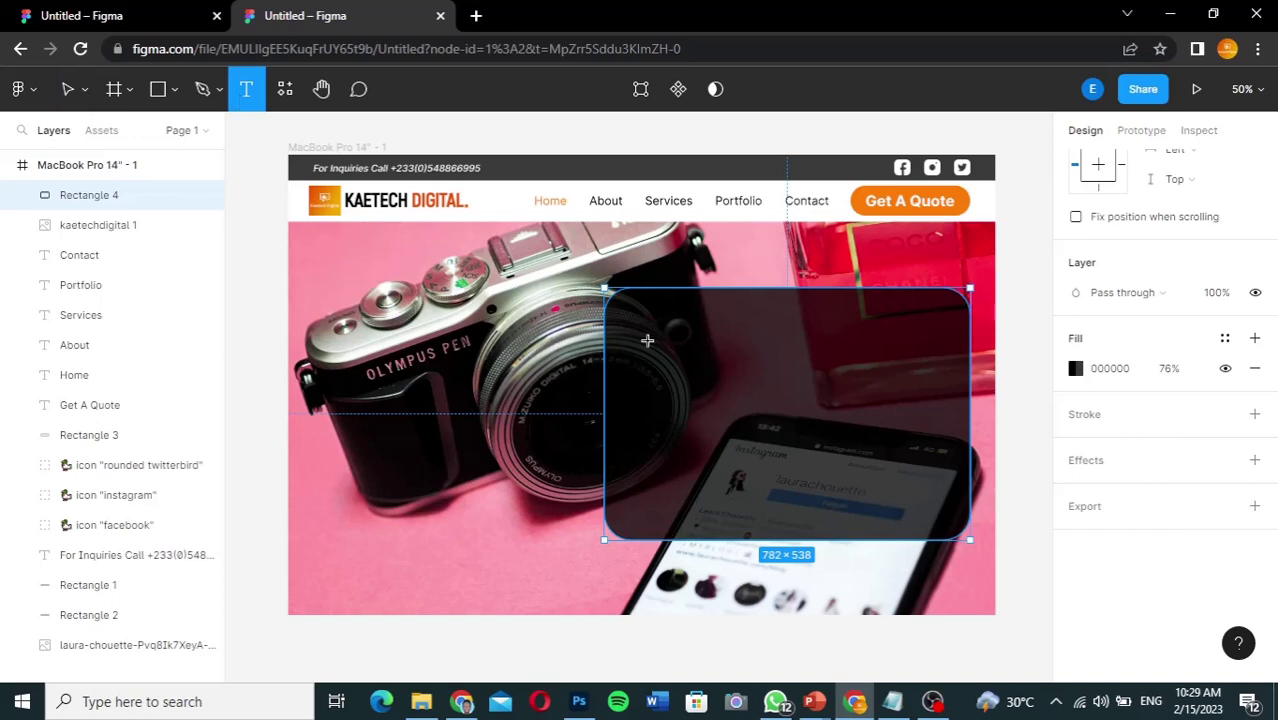
click(648, 341)
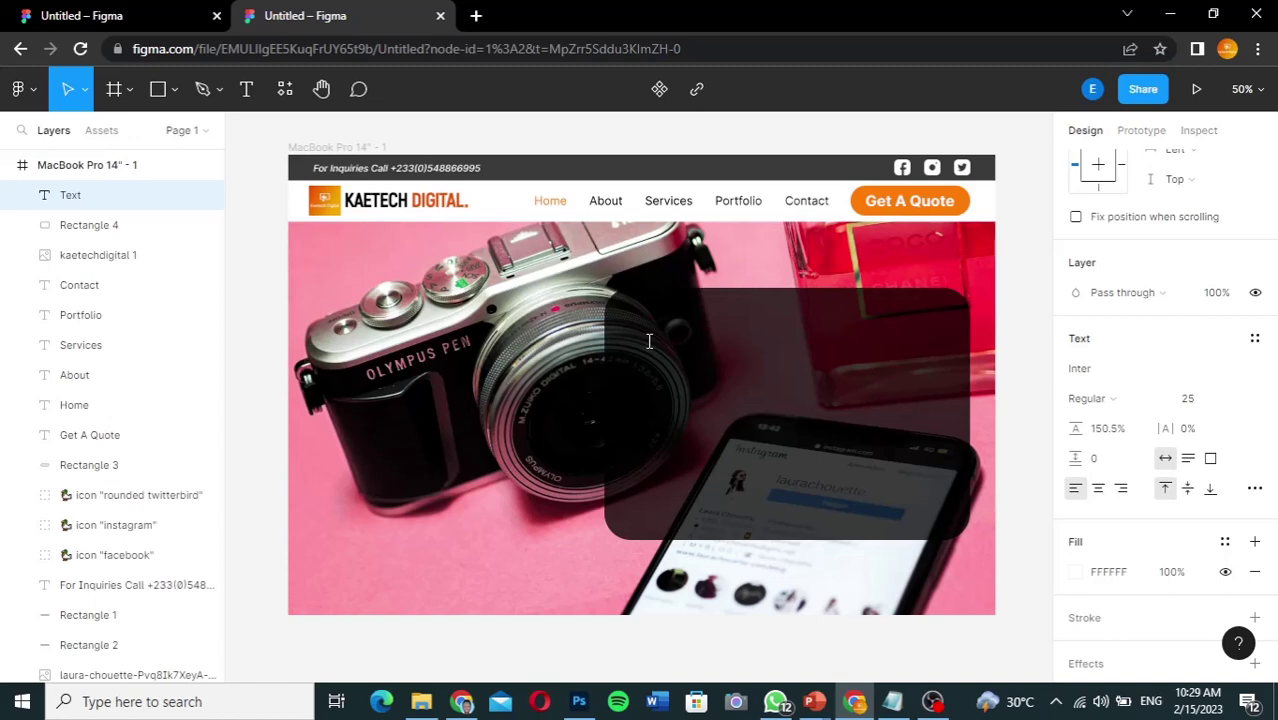
text(Web Design)
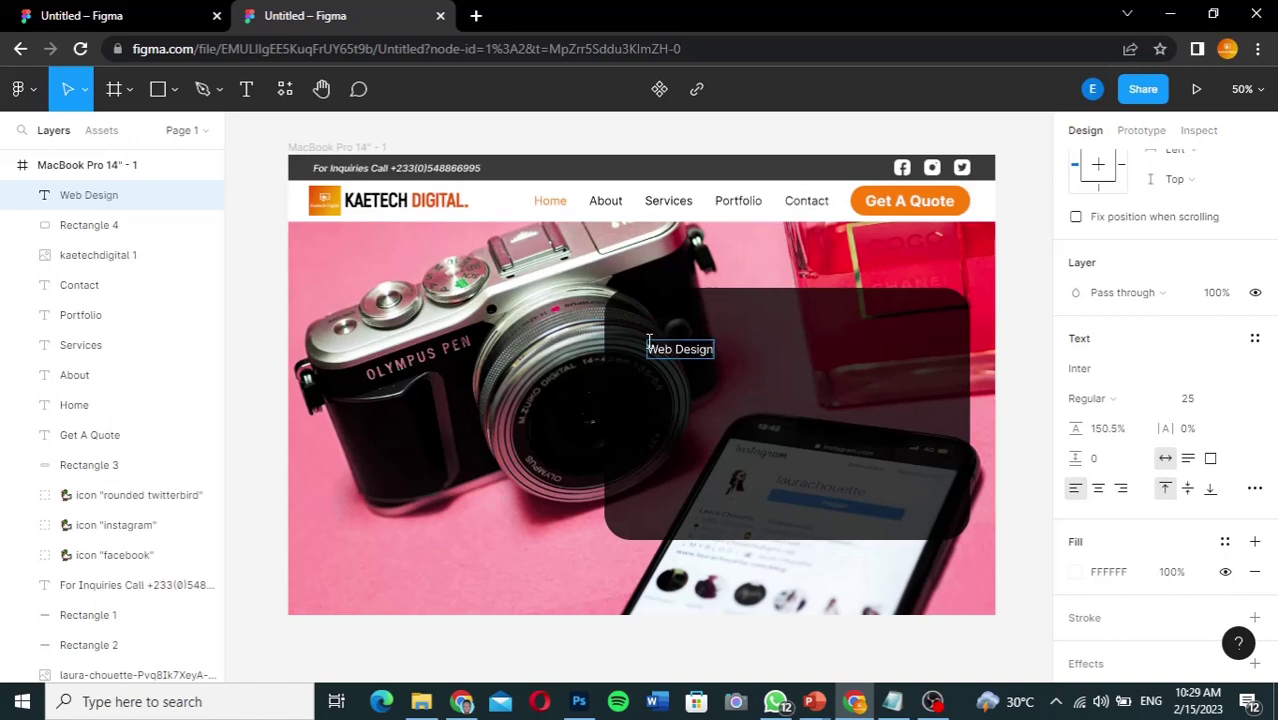
text( & Digita)
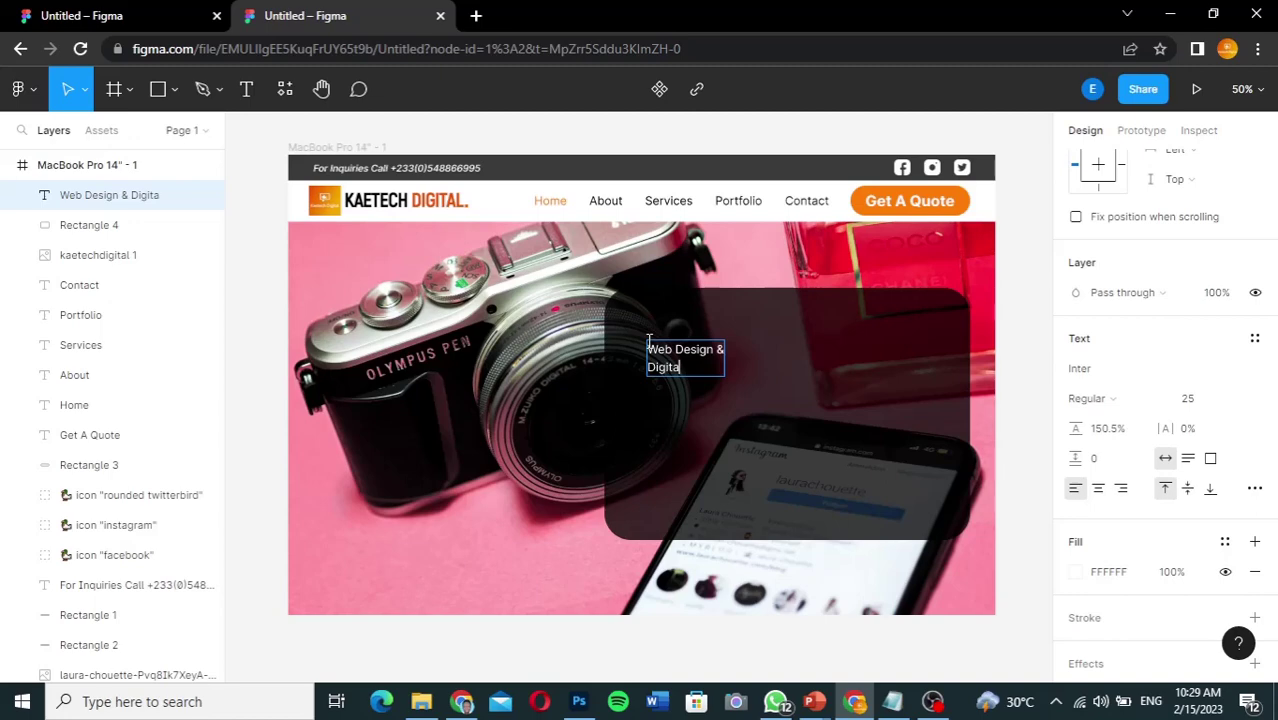
text(l Marketing)
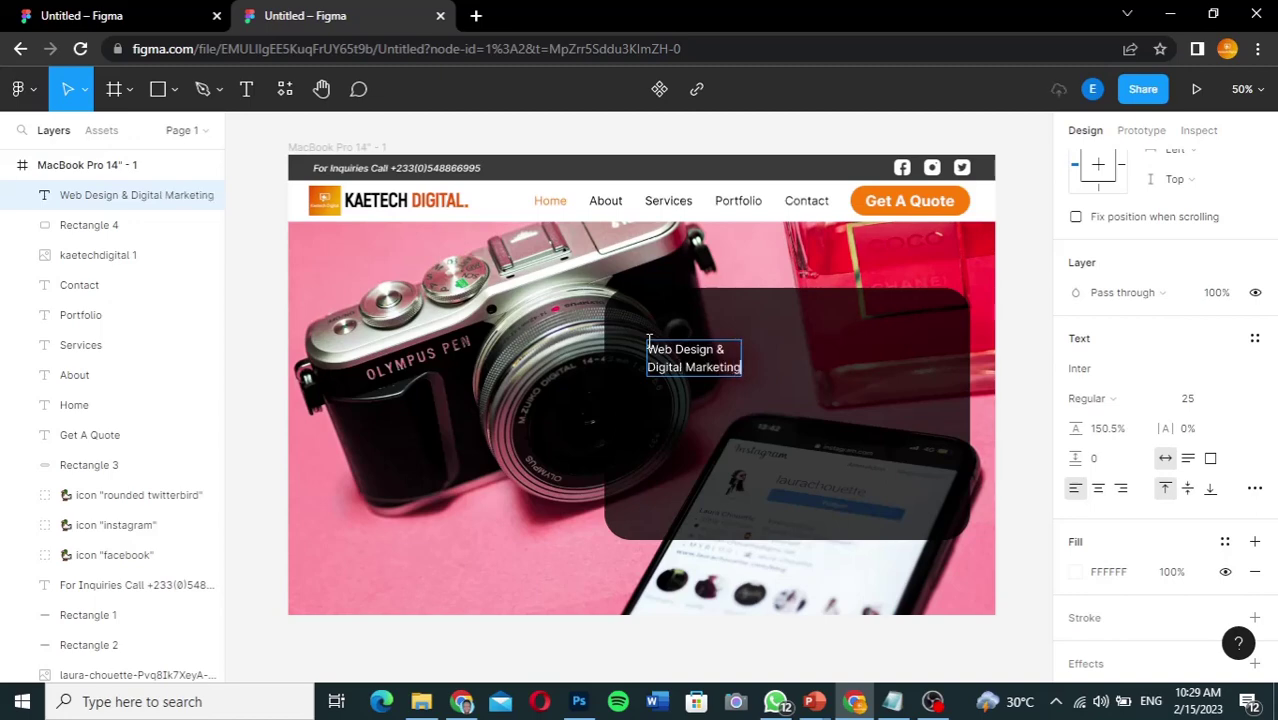
key(ctrl+a)
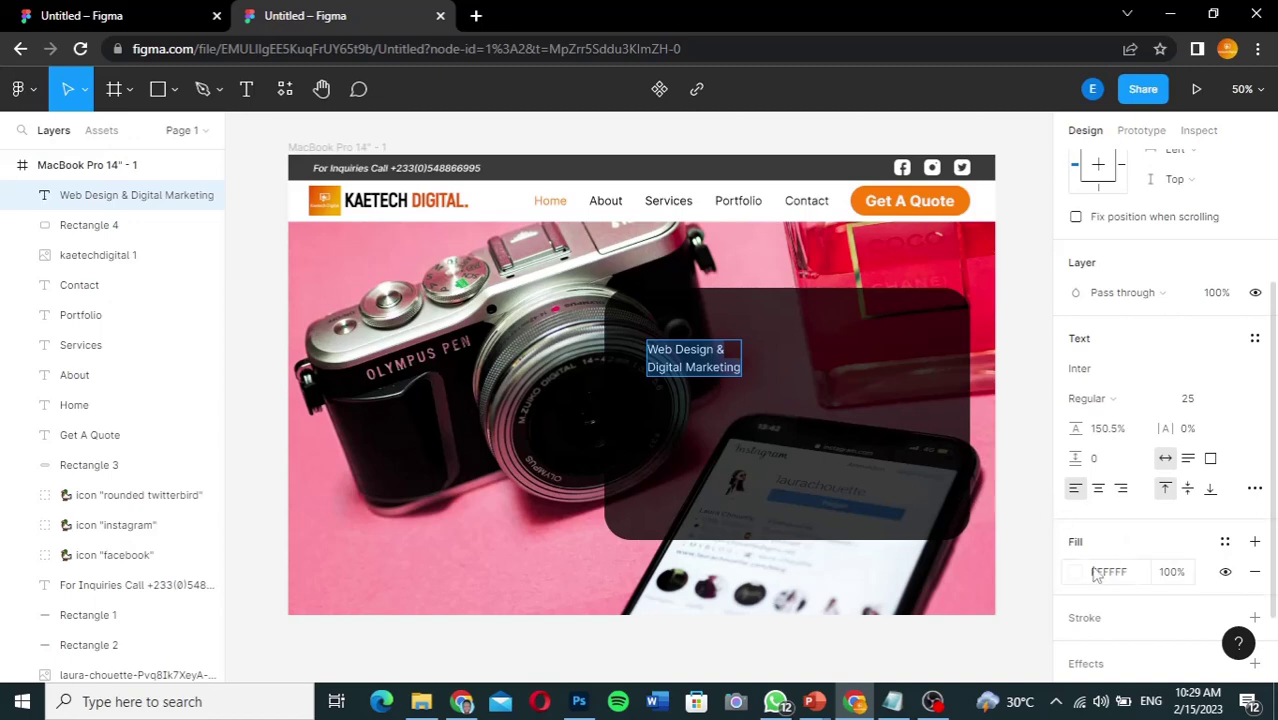
Step: Set the heading to font size 75 in Inter Black weight
scroll(1173, 601, down, 2)
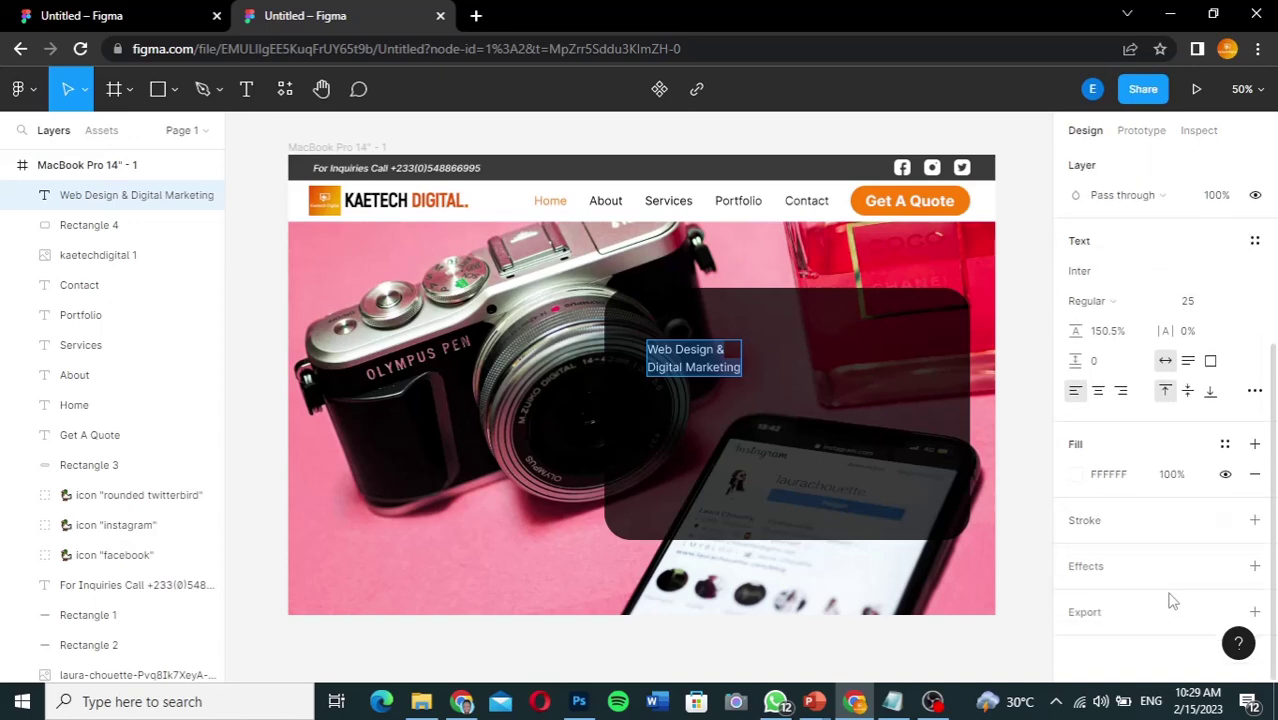
click(1199, 306)
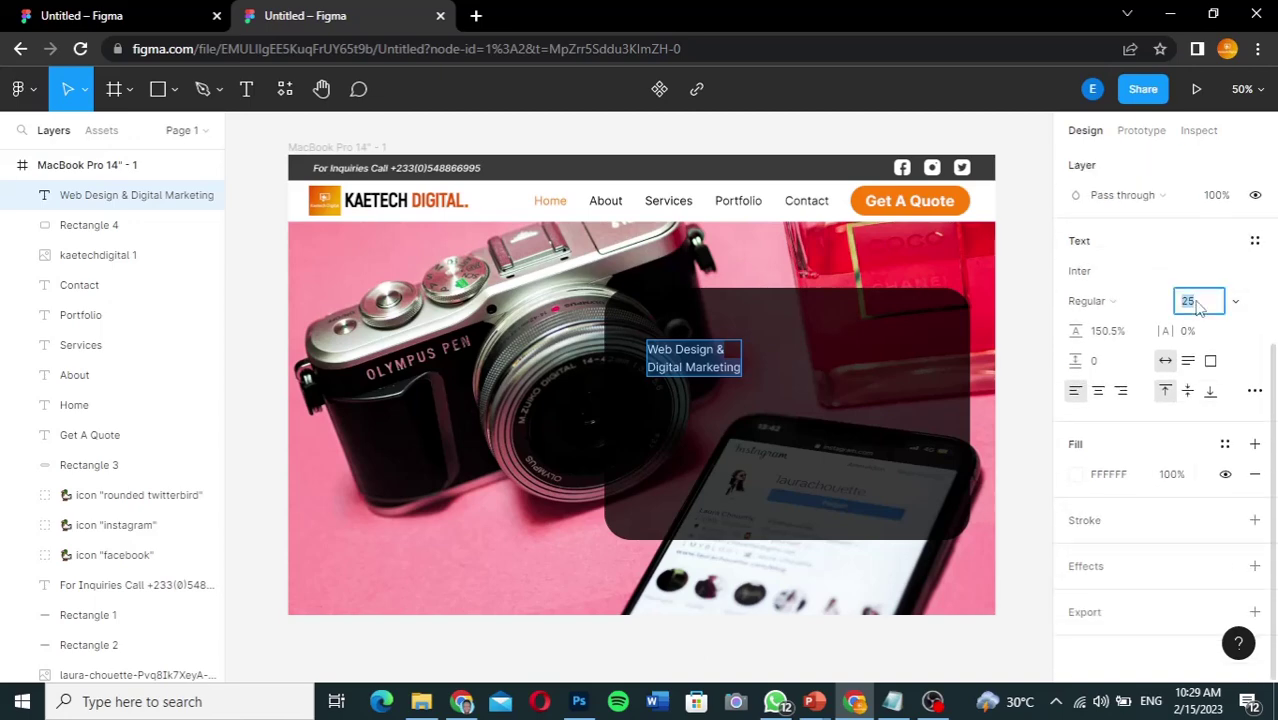
text(75)
key(Return)
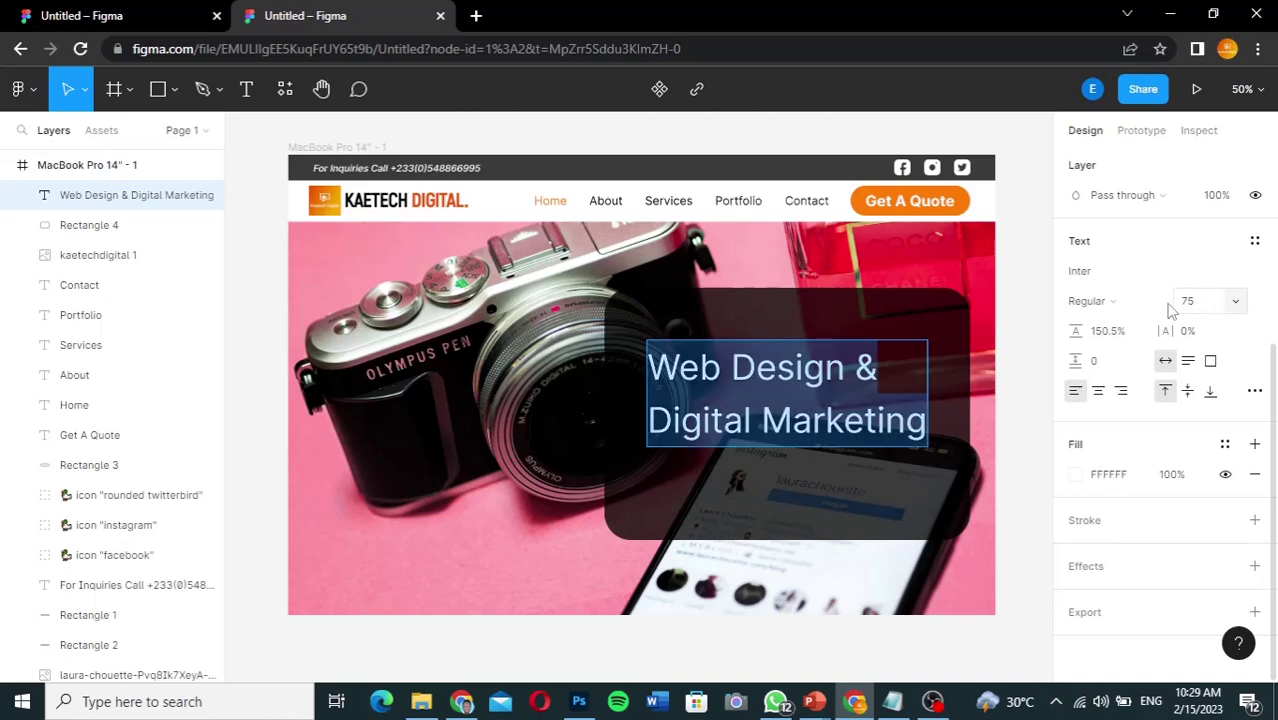
click(1160, 303)
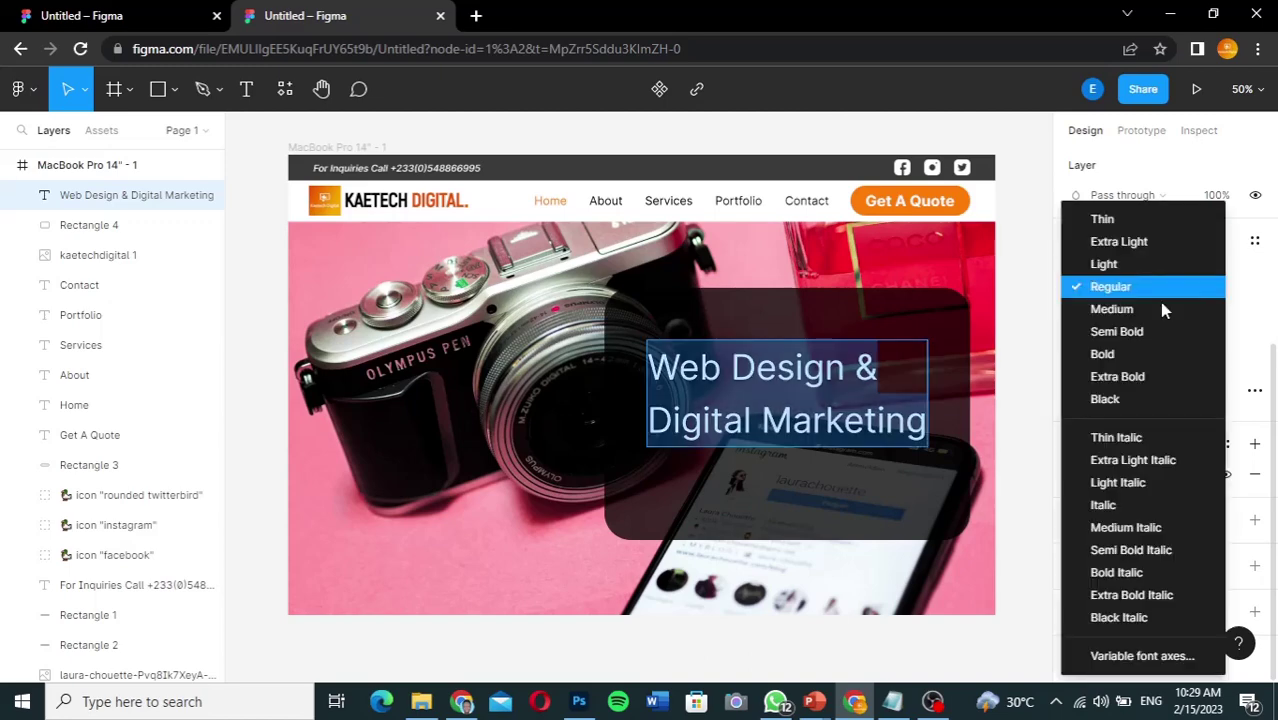
click(1140, 400)
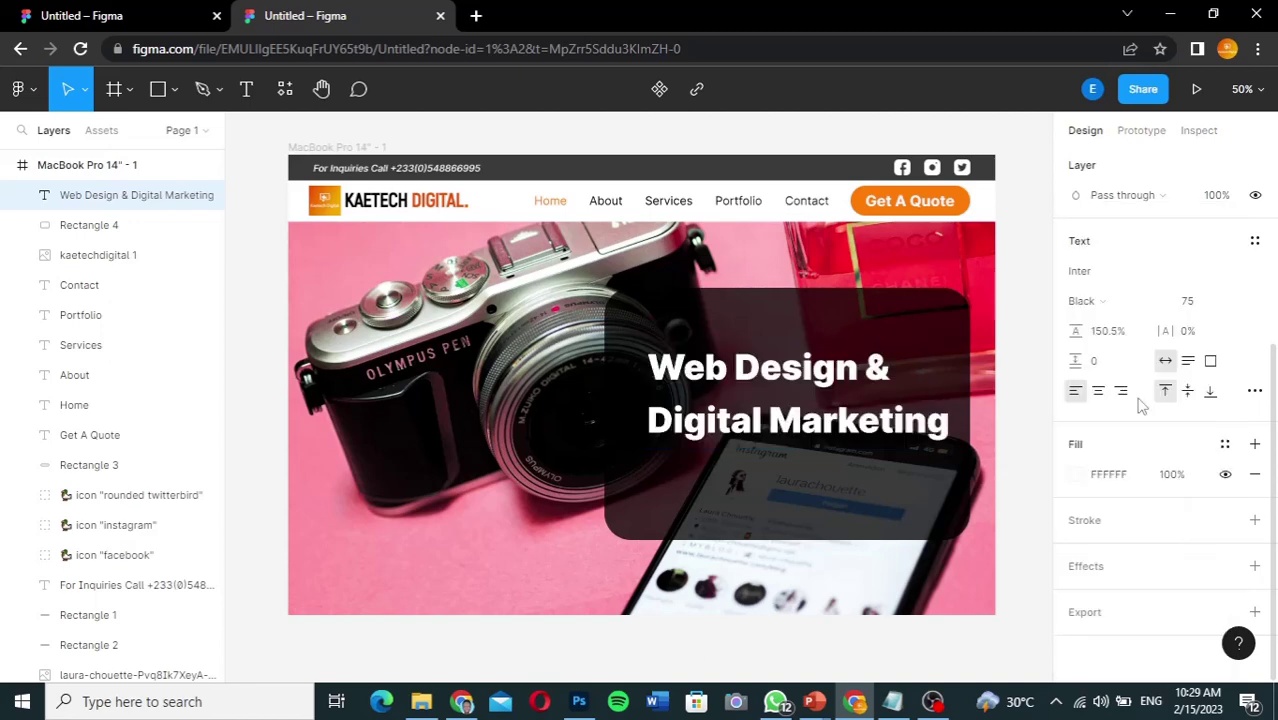
Step: Make the 'Digital Marketing' line Black Italic
double_click(801, 440)
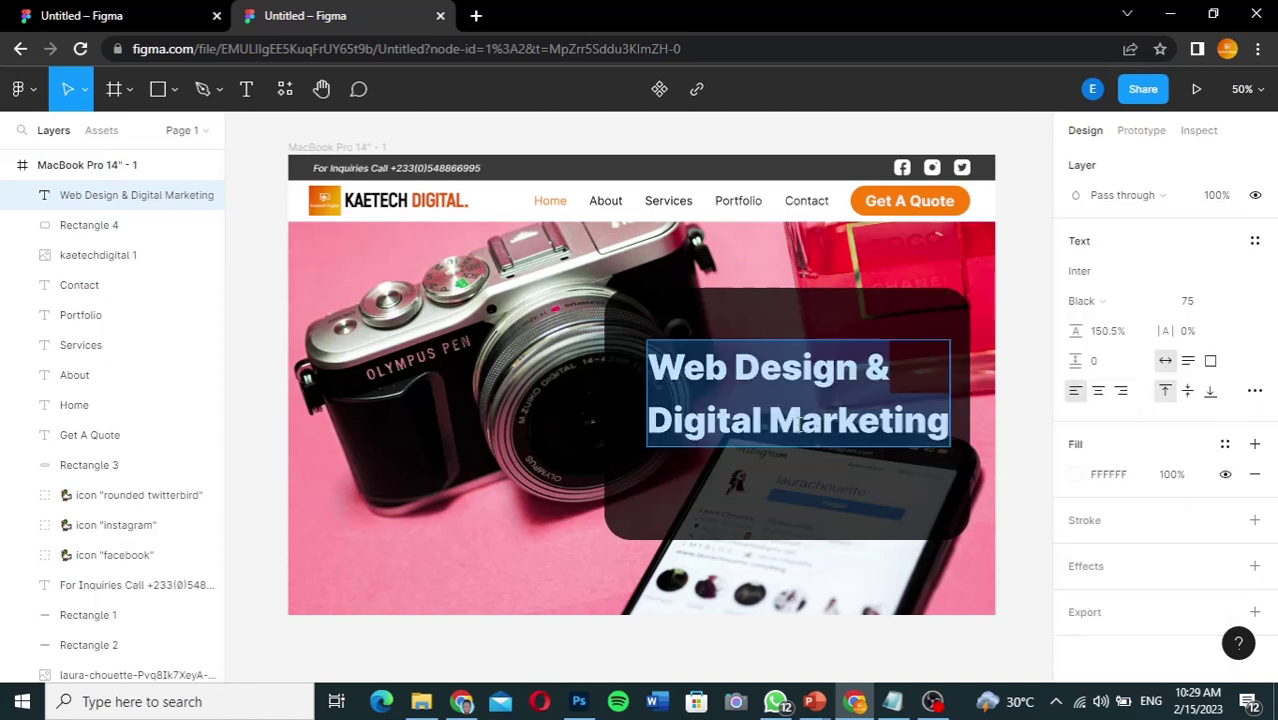
click(800, 425)
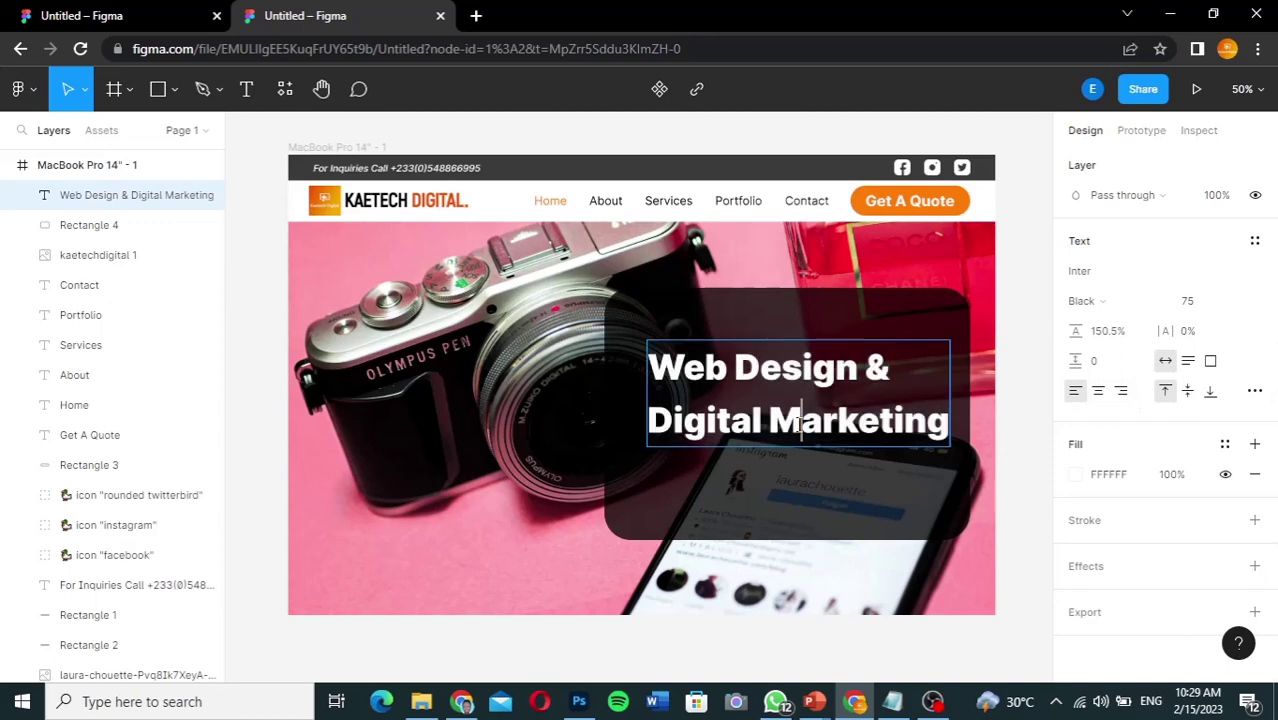
click(650, 418)
drag(666, 418, 950, 410)
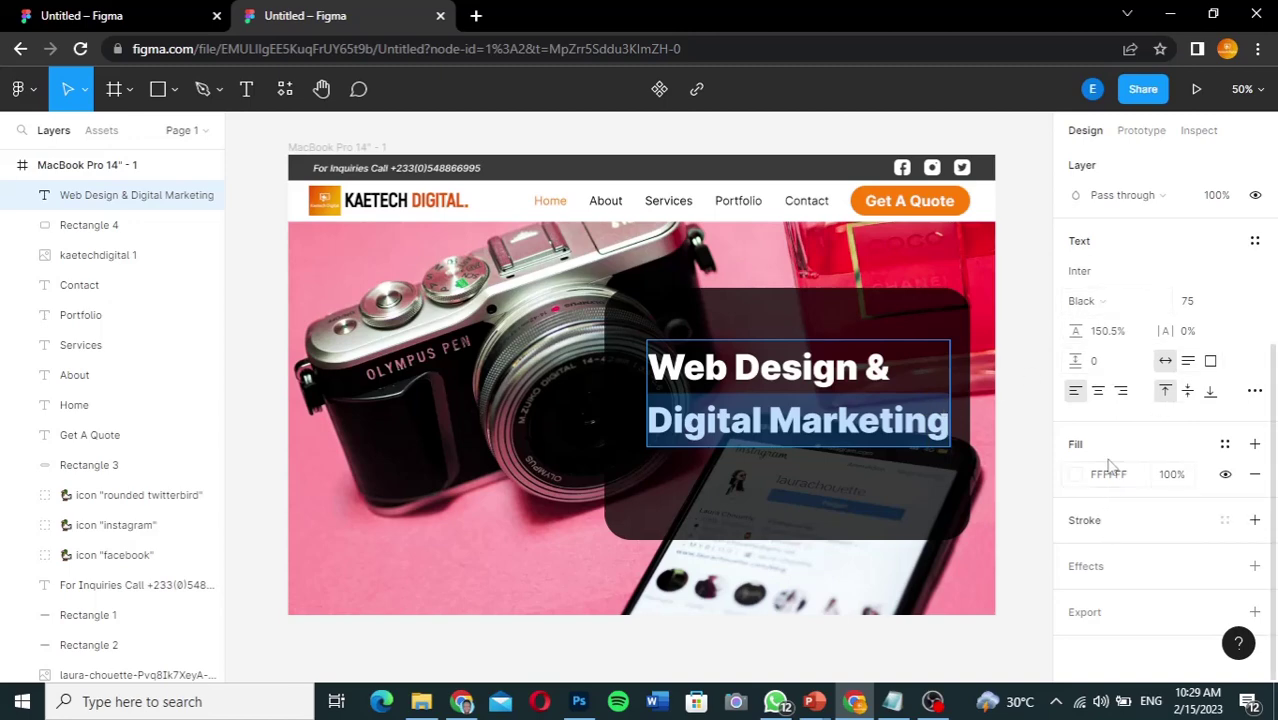
click(1160, 305)
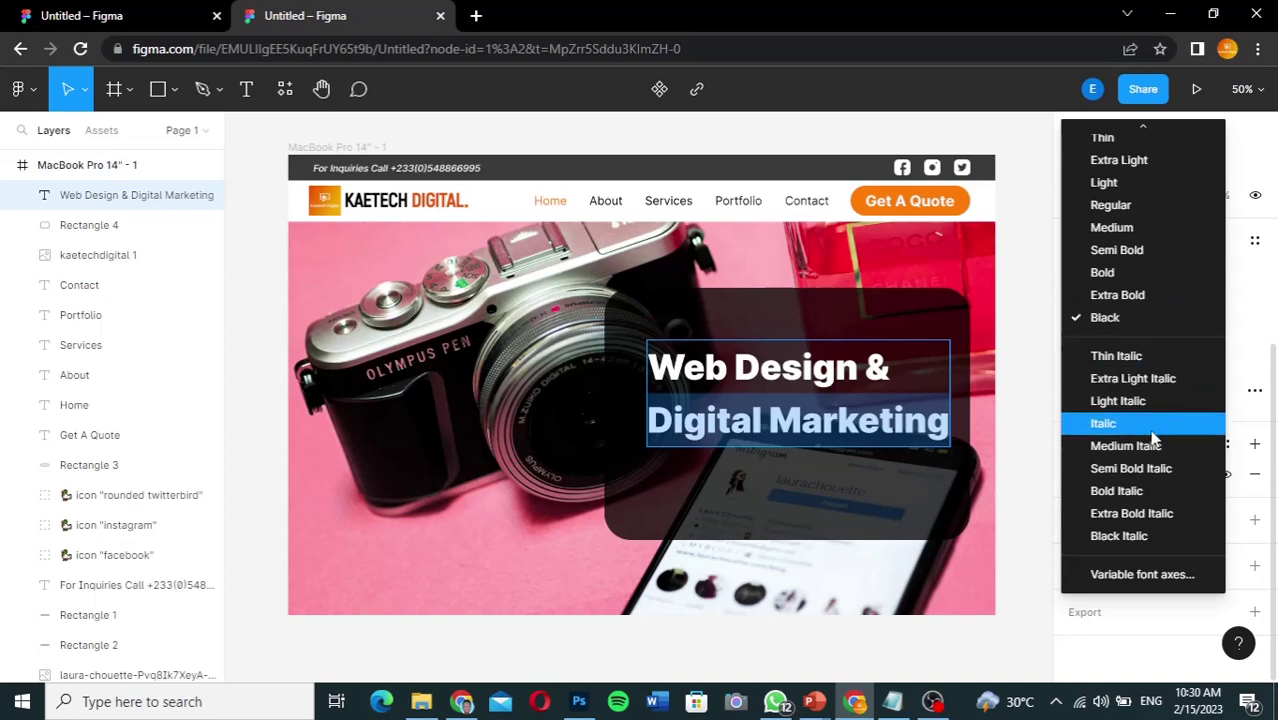
click(1140, 535)
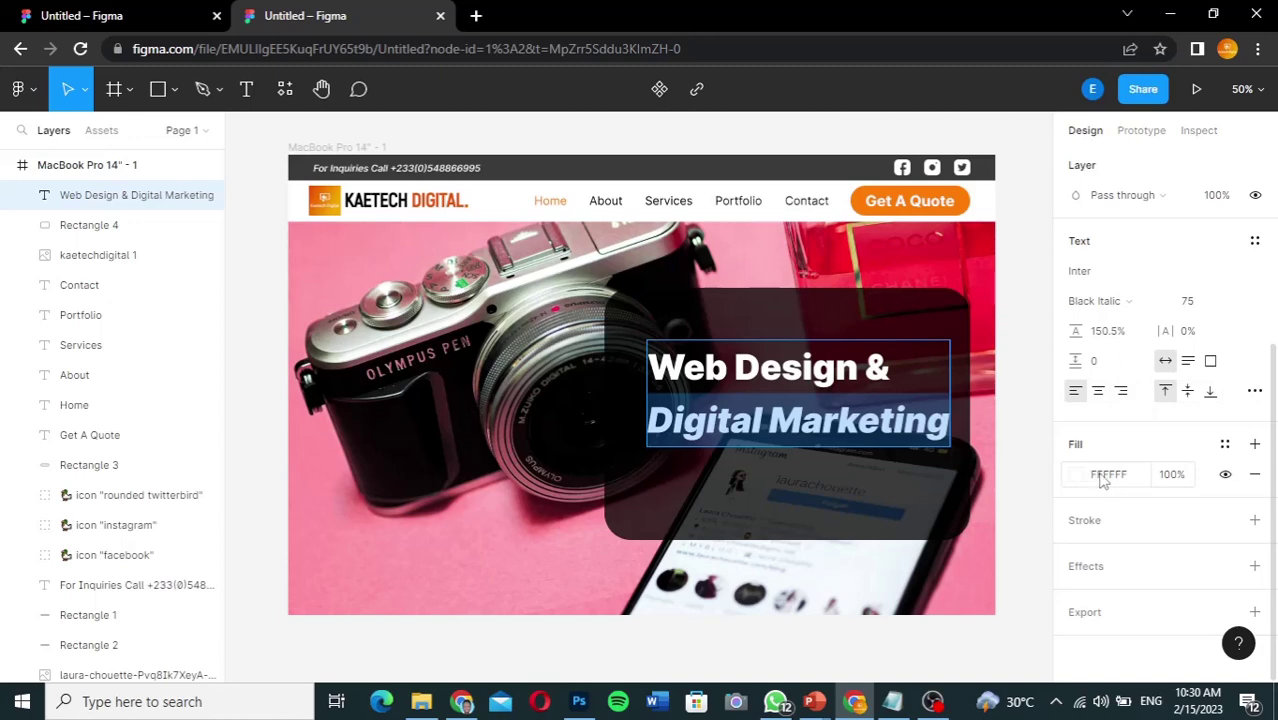
Step: Colour the 'Digital Marketing' line orange FE7F07, matching the Get A Quote button
click(1103, 476)
key(BackSpace)
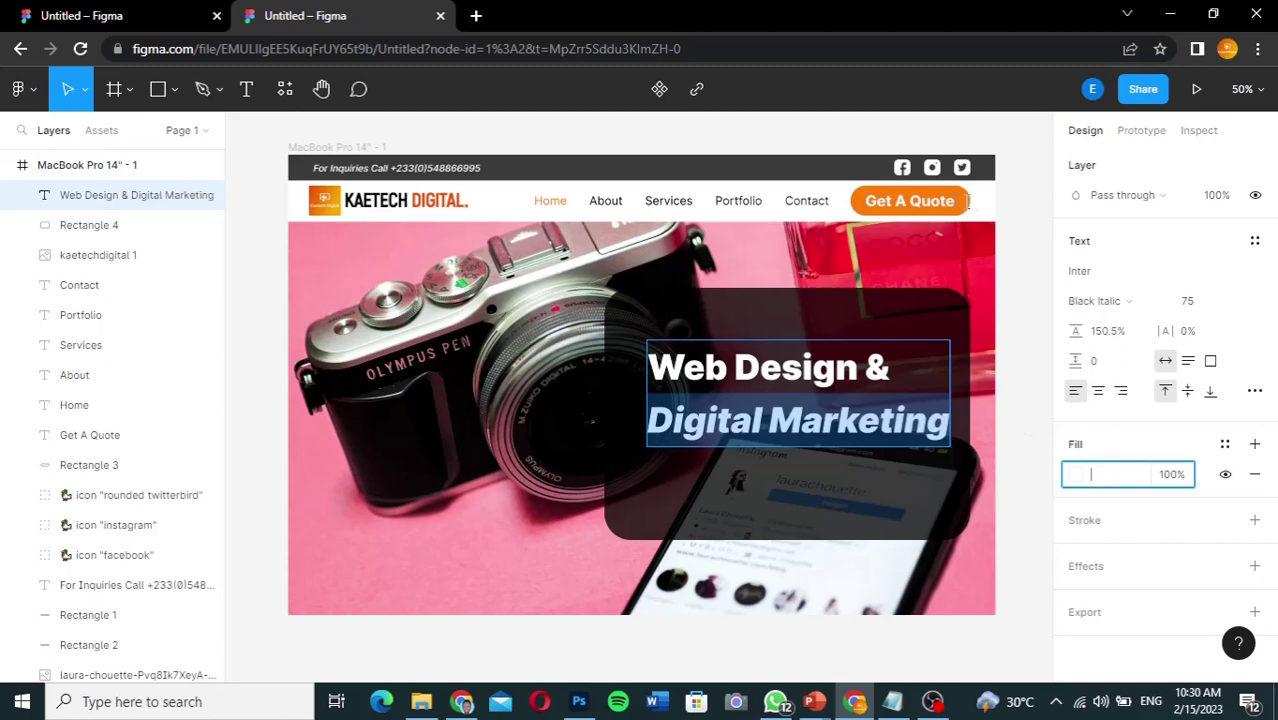
click(965, 201)
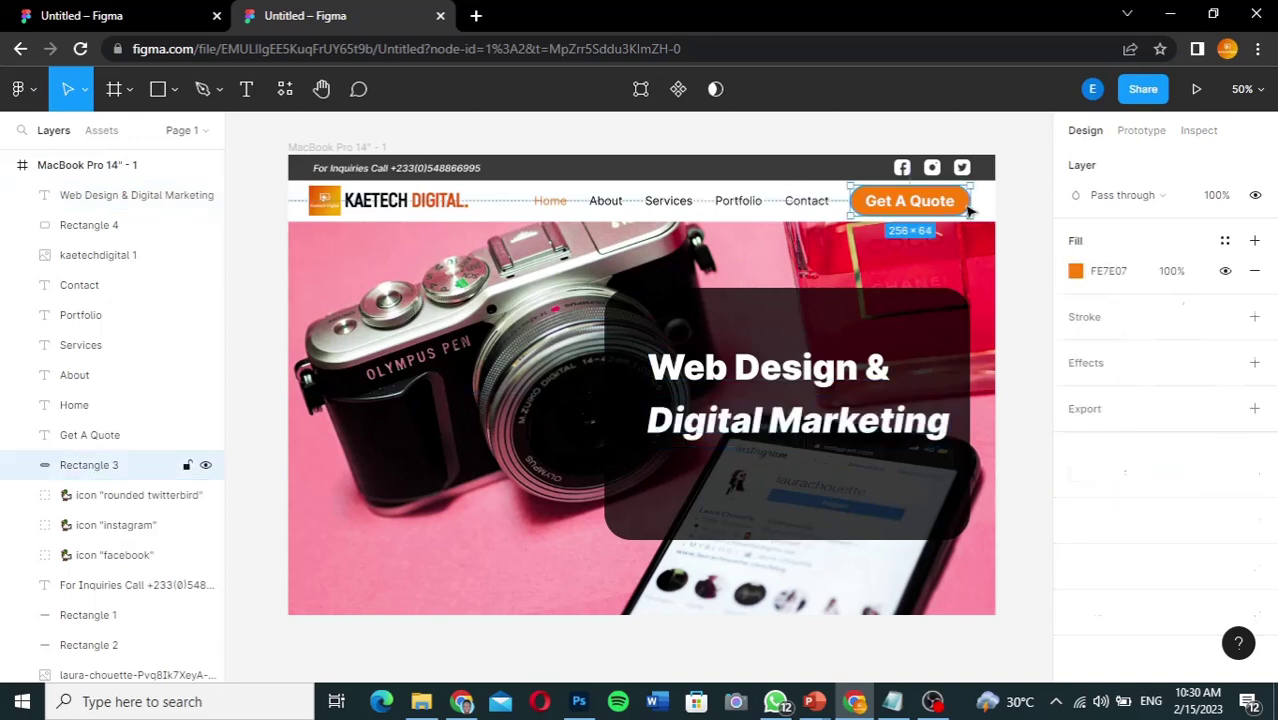
click(1115, 279)
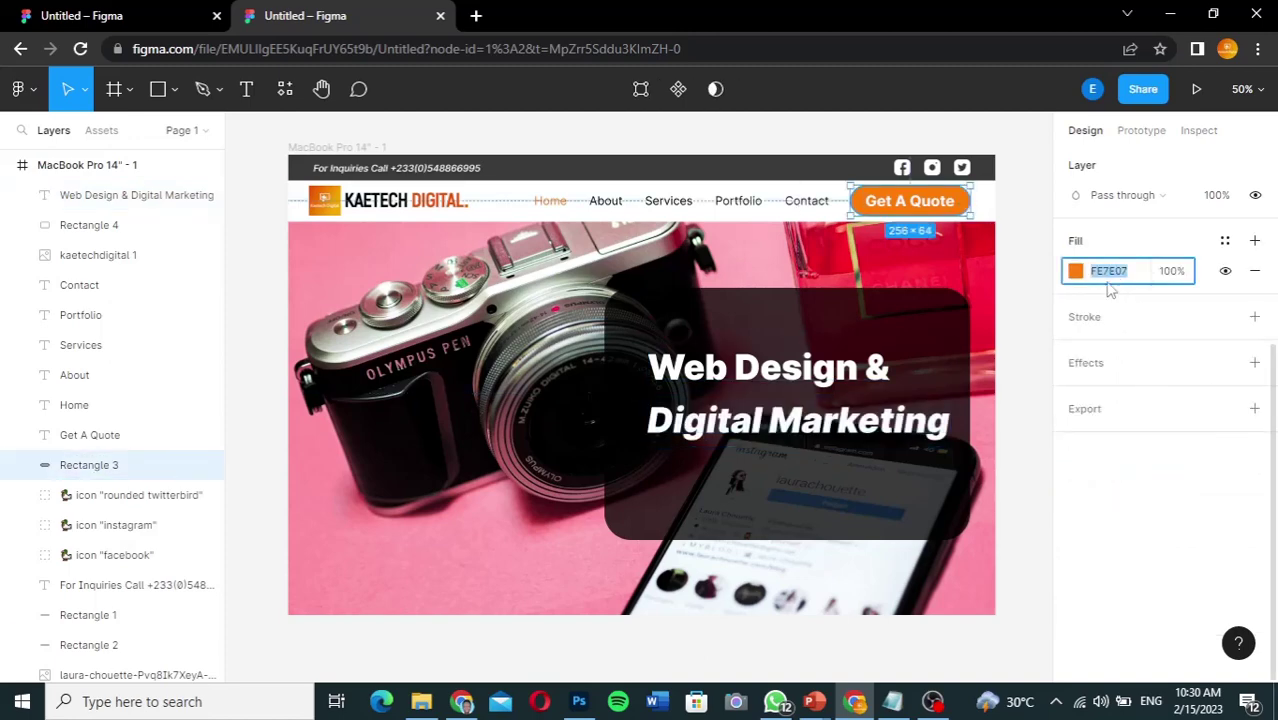
click(921, 425)
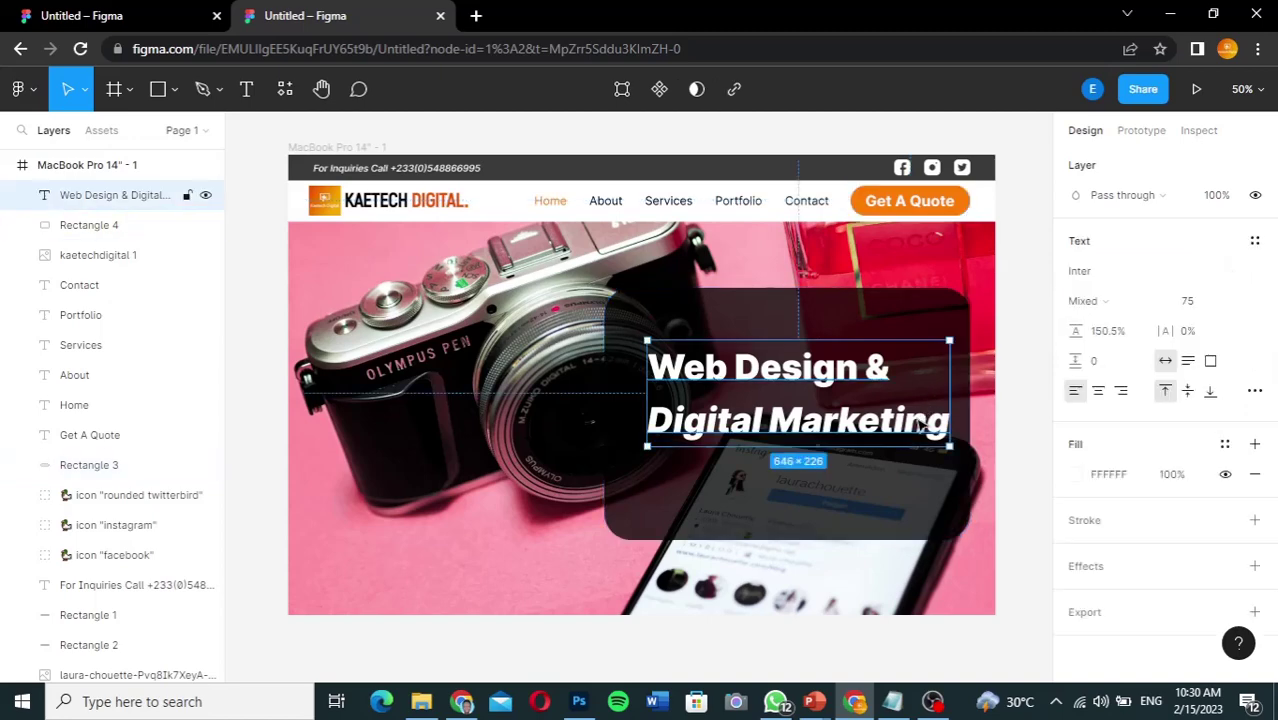
double_click(785, 432)
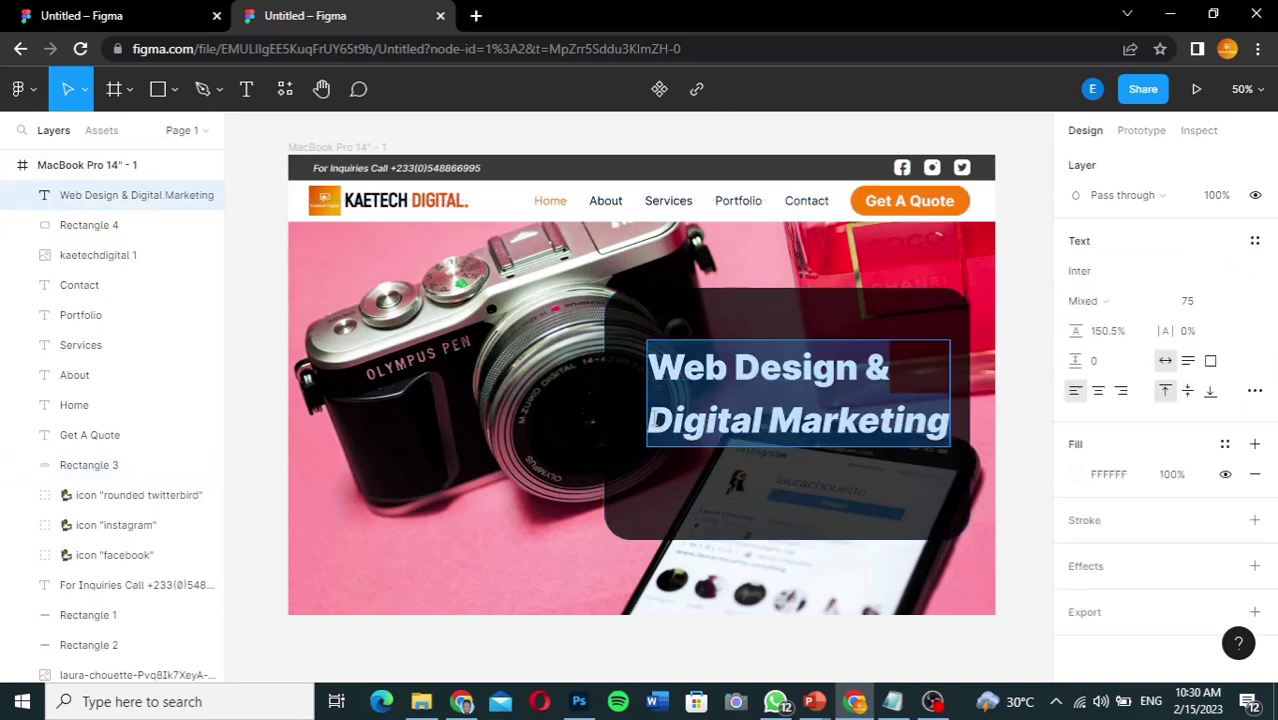
key(Escape)
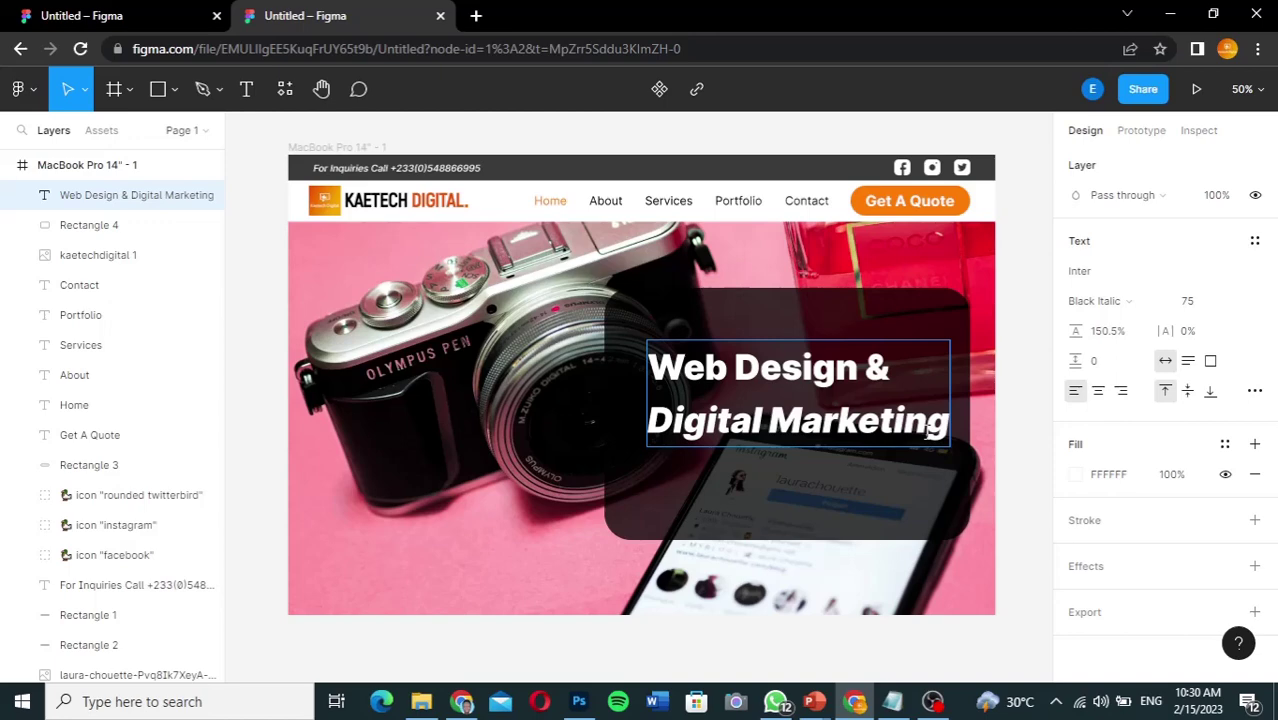
triple_click(930, 425)
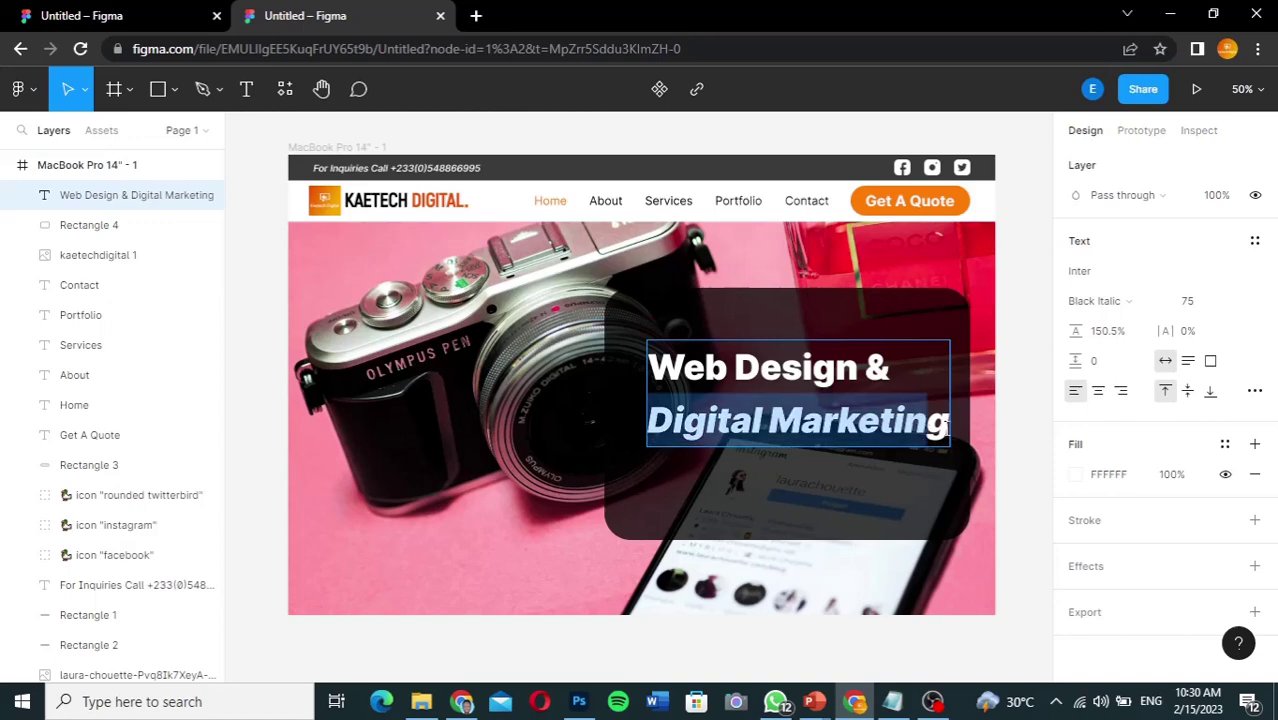
click(1110, 475)
text(FE7F07)
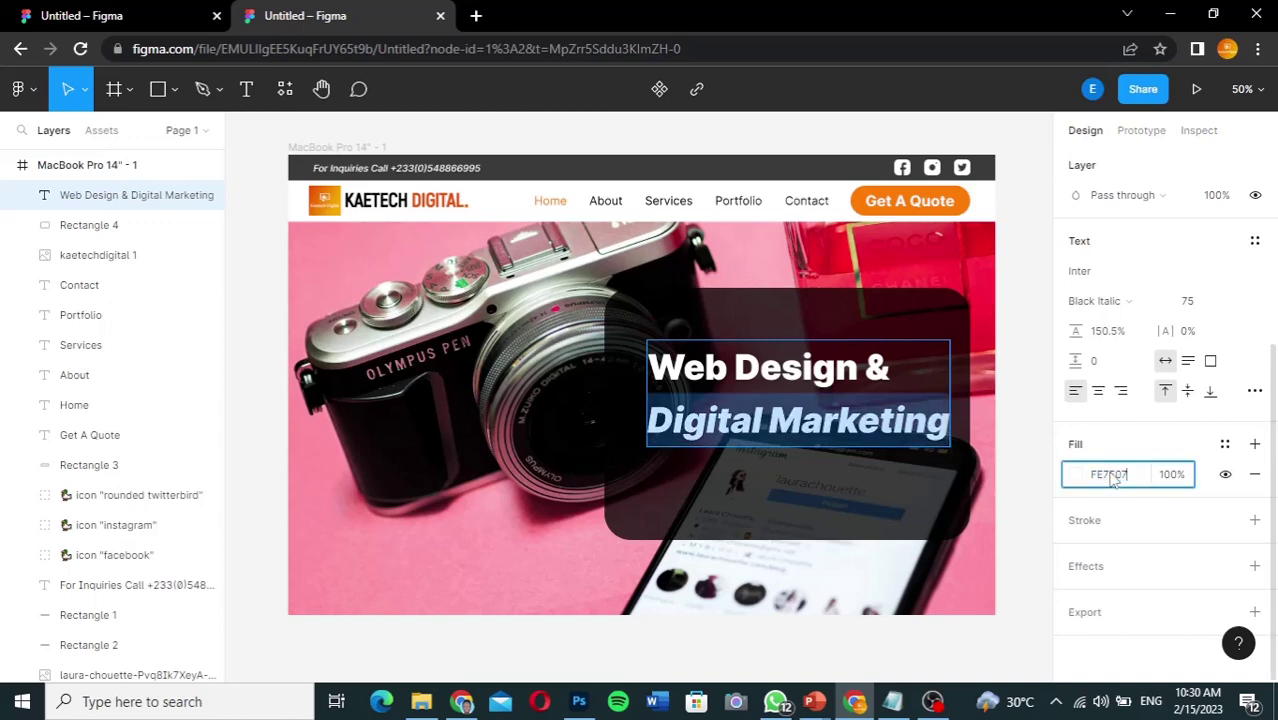
key(Return)
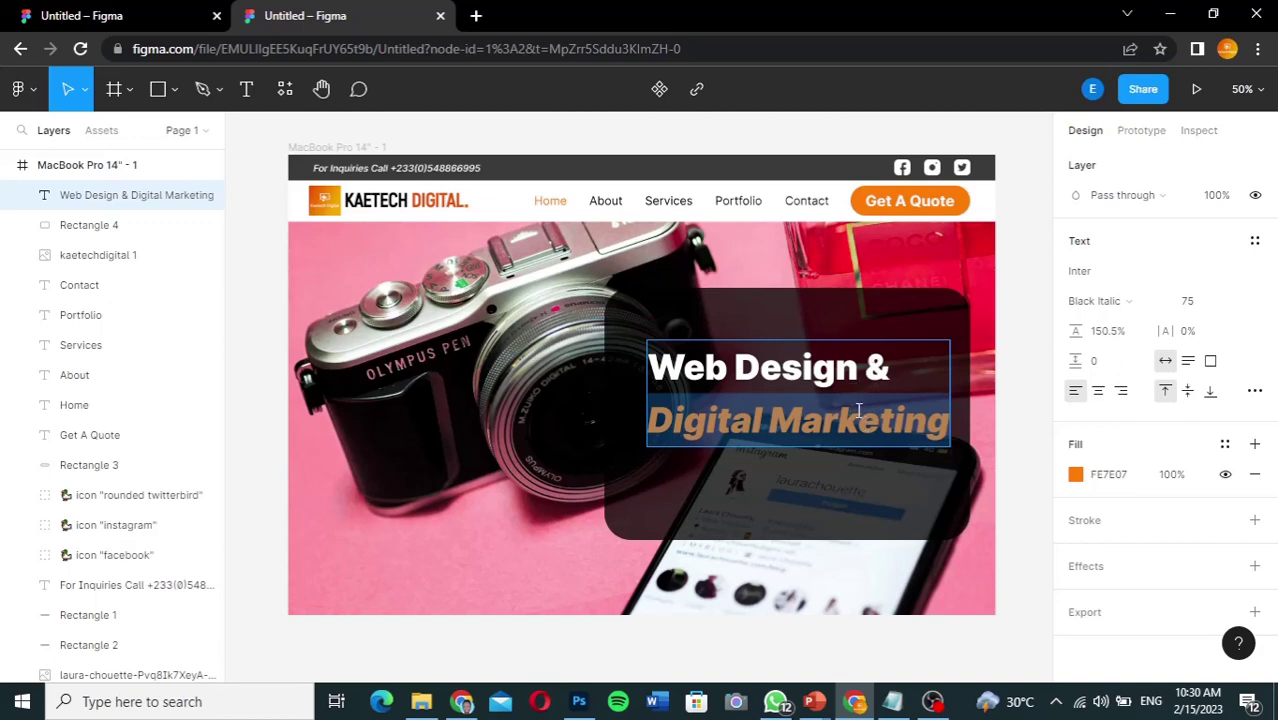
click(858, 410)
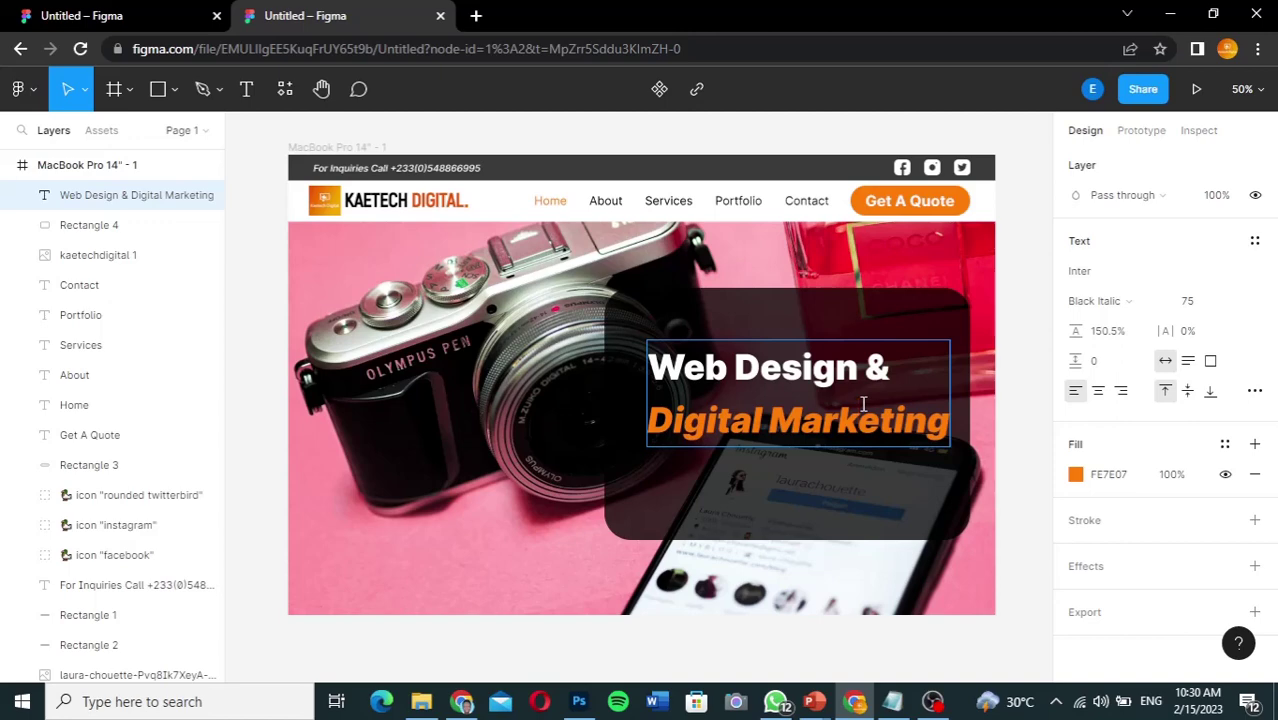
Step: Tighten the heading's line height to 122% and move it higher on the panel
key(ctrl+a)
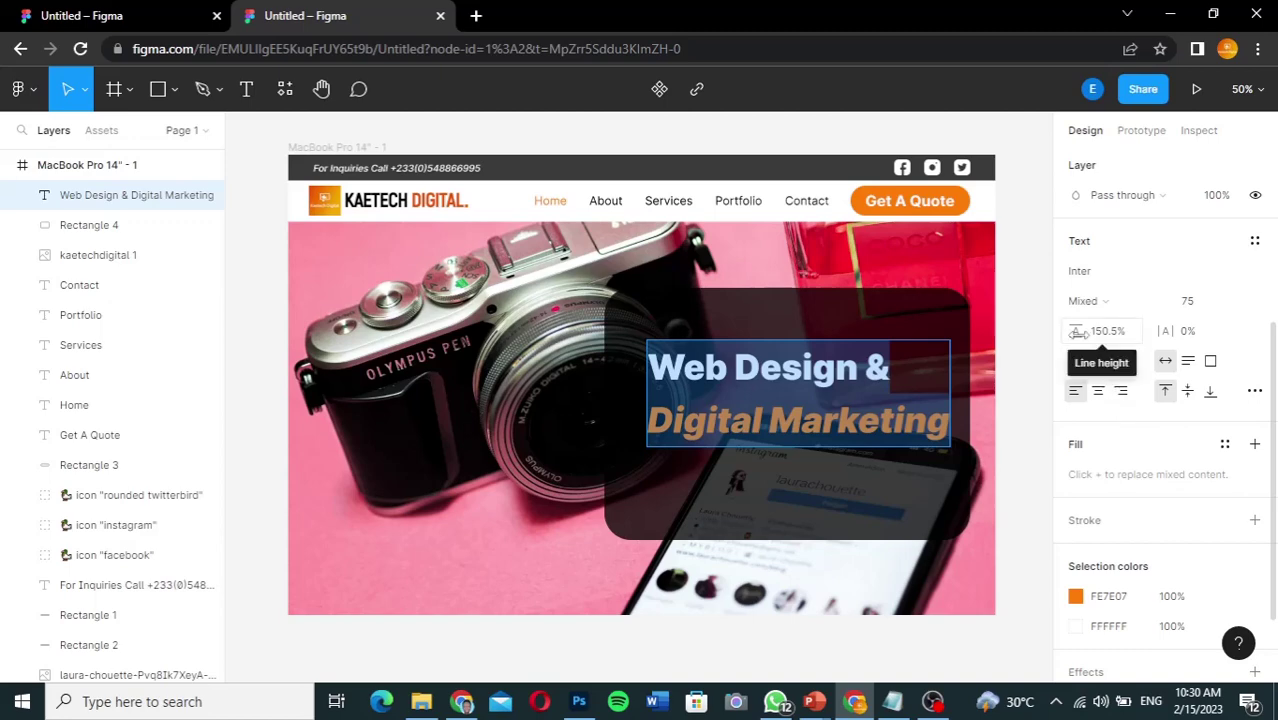
drag(1077, 333, 1027, 340)
double_click(731, 413)
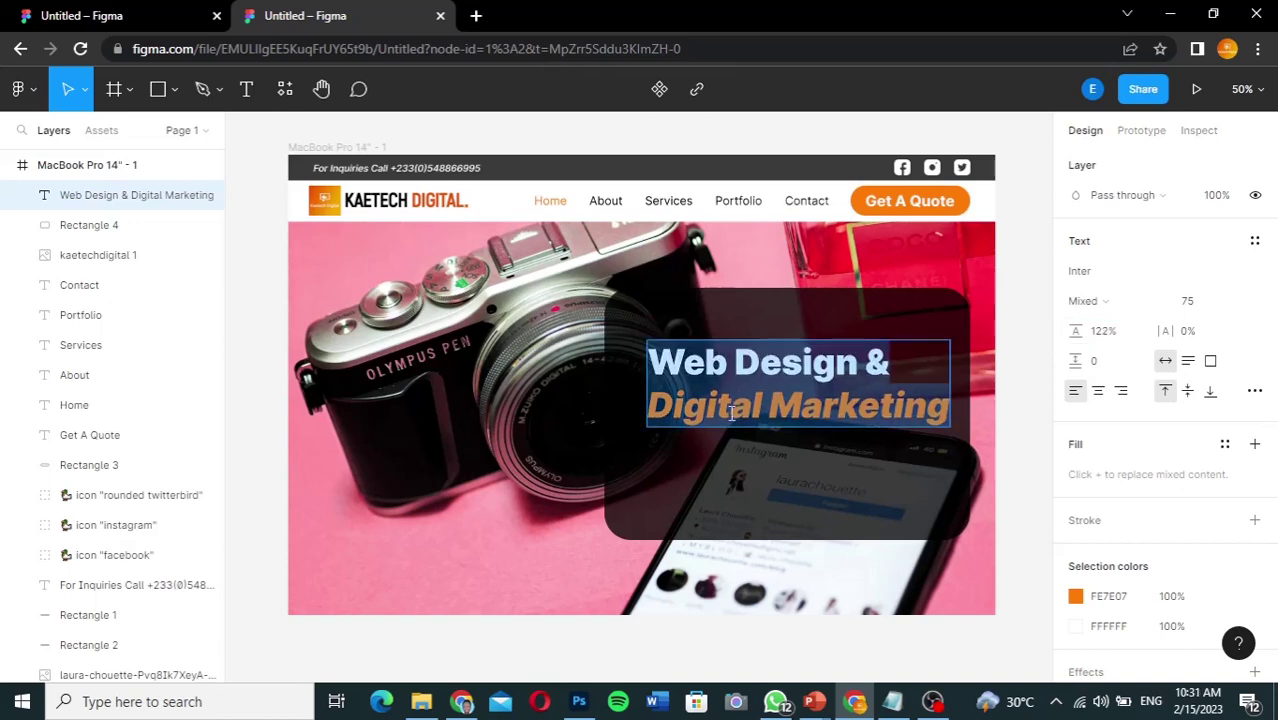
key(Escape)
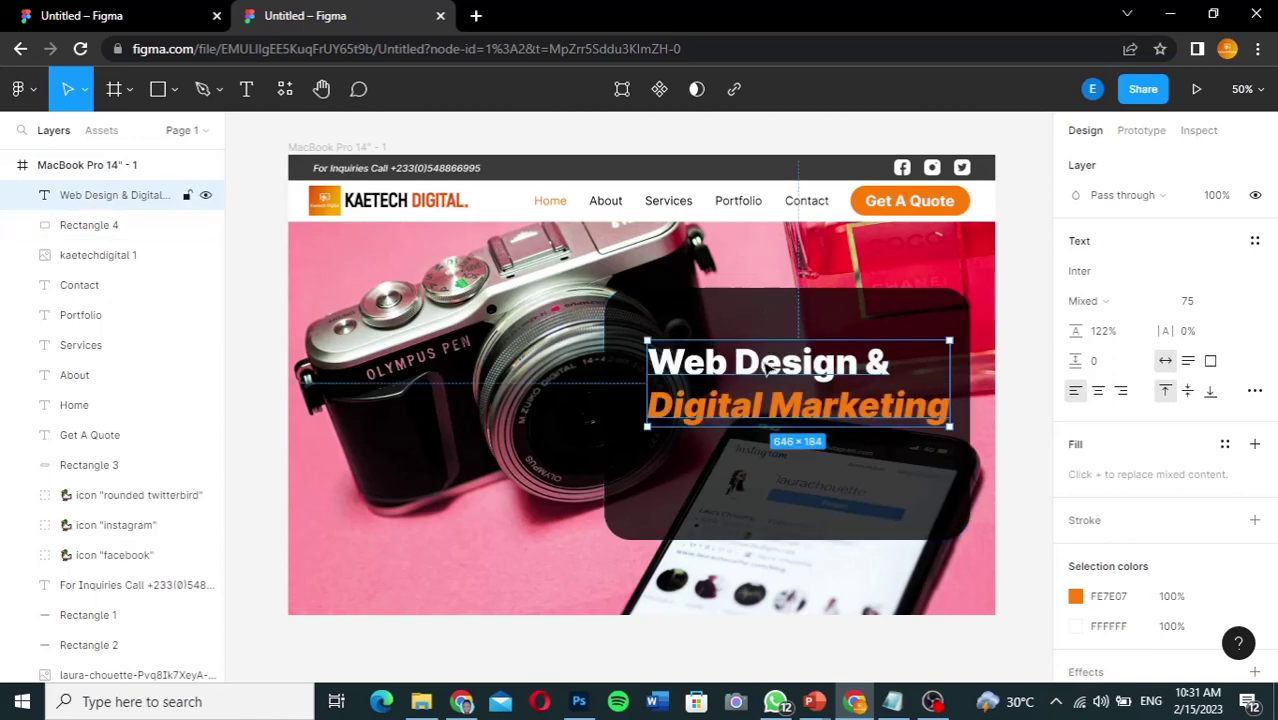
drag(766, 368, 763, 336)
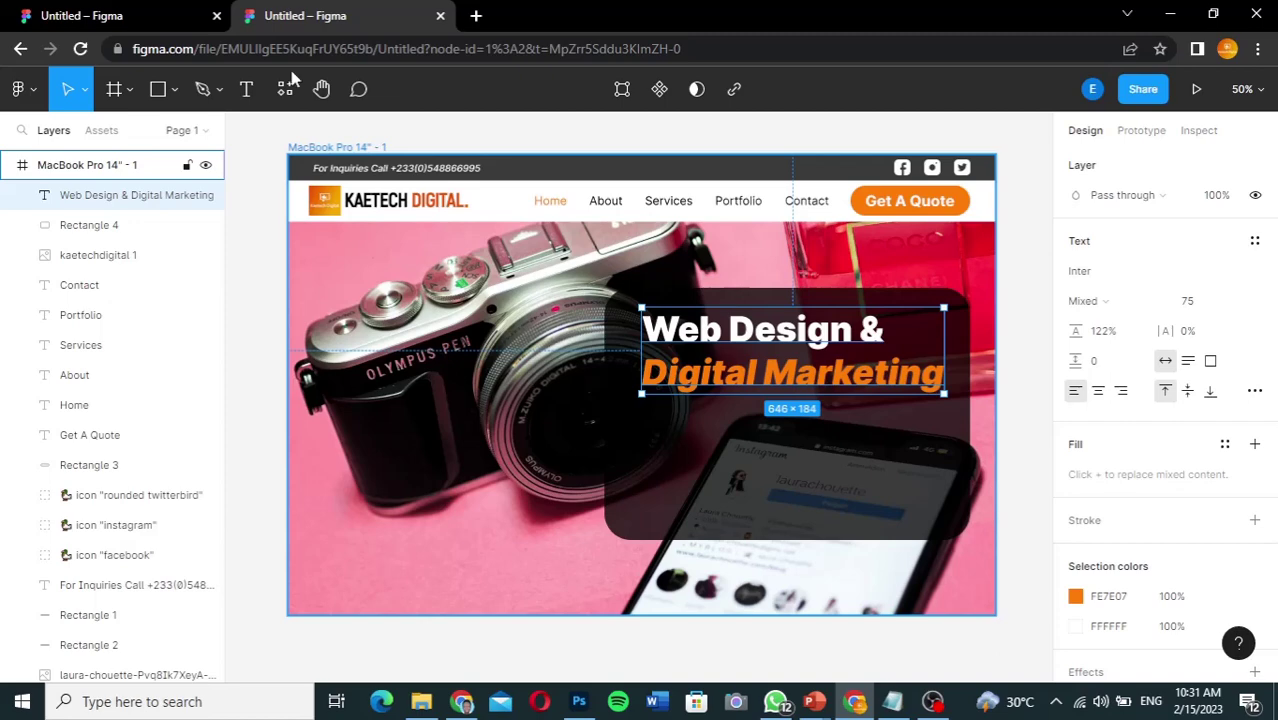
Step: Copy the body paragraph text from the reference design file
click(165, 17)
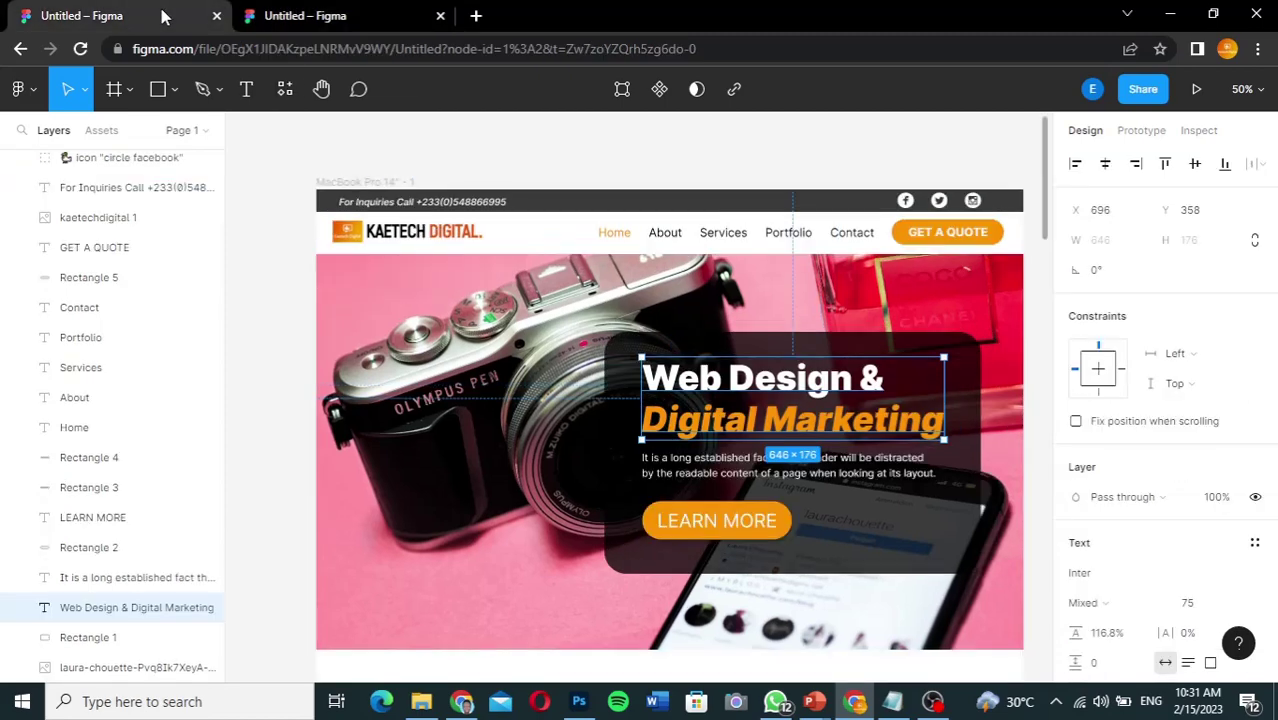
click(700, 463)
double_click(700, 462)
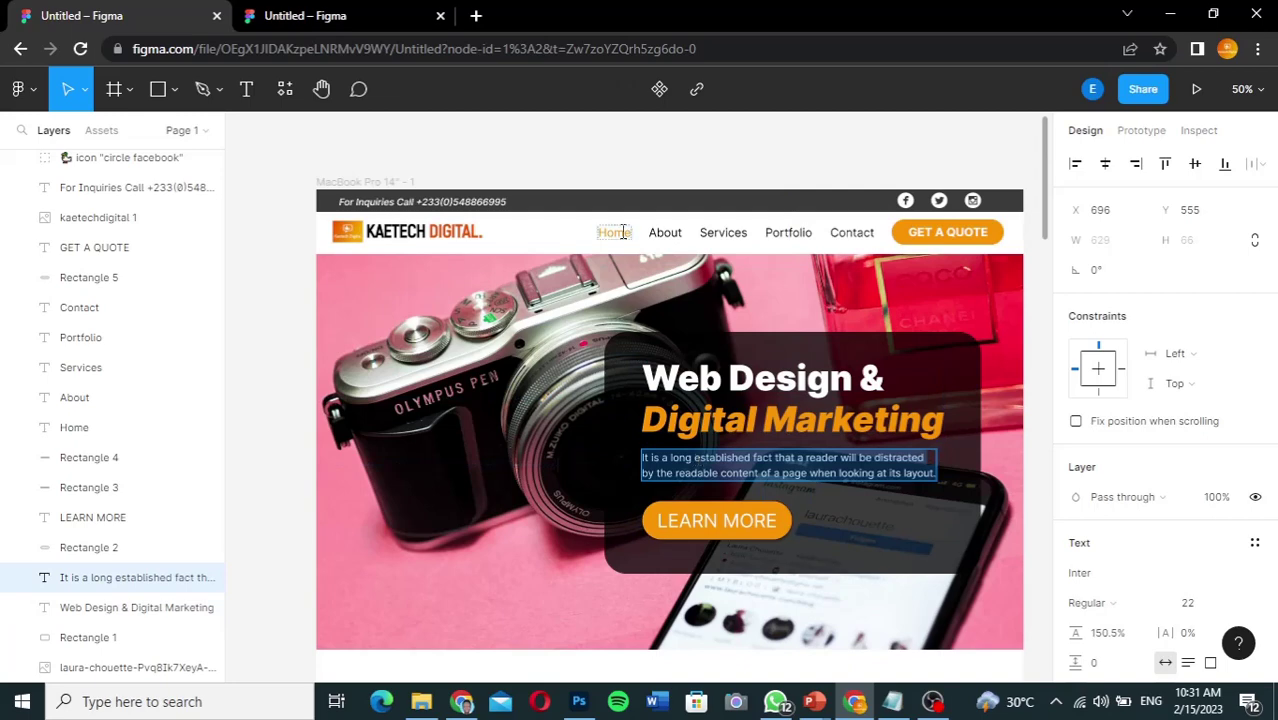
Step: Paste the paragraph as a new text layer just below the hero heading
click(334, 15)
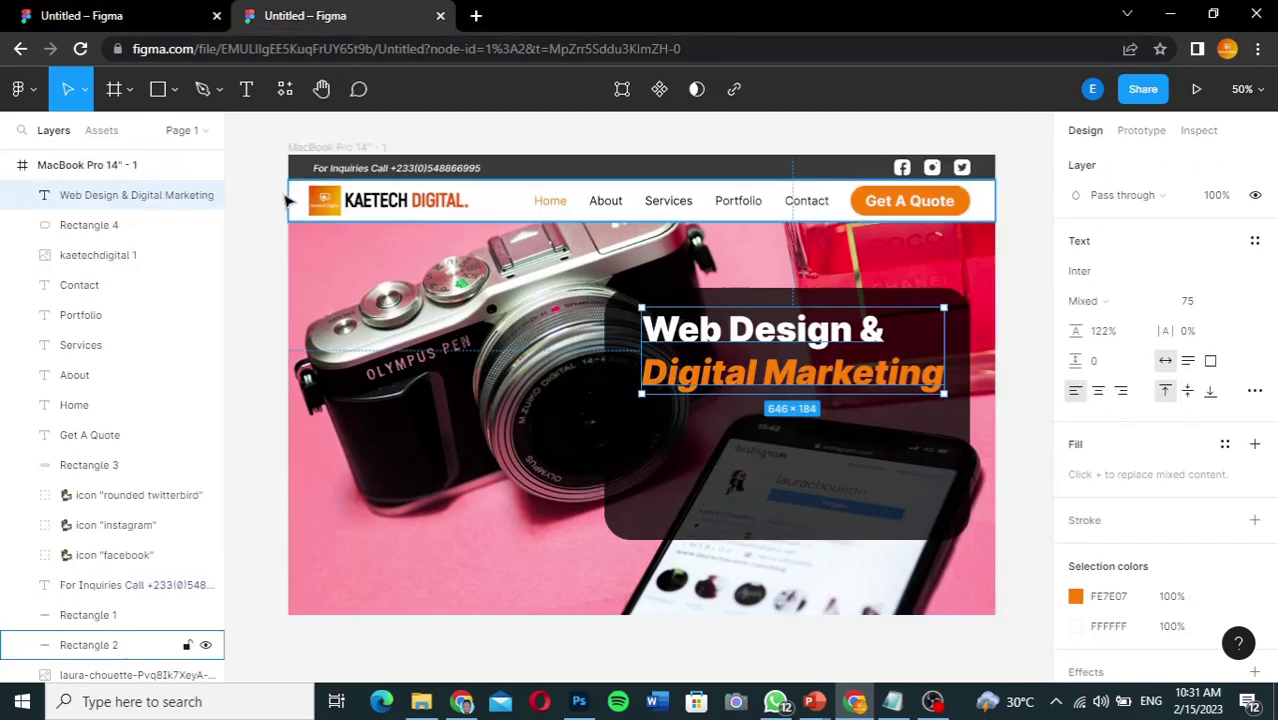
click(247, 90)
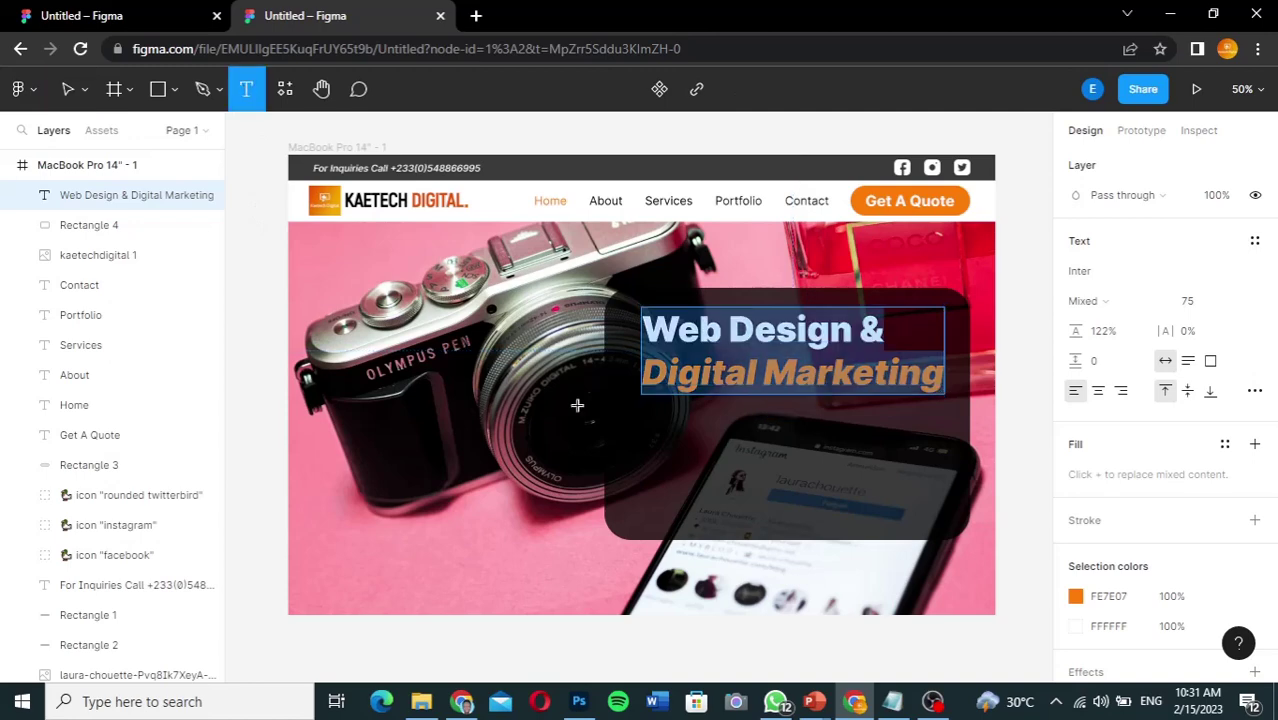
click(643, 423)
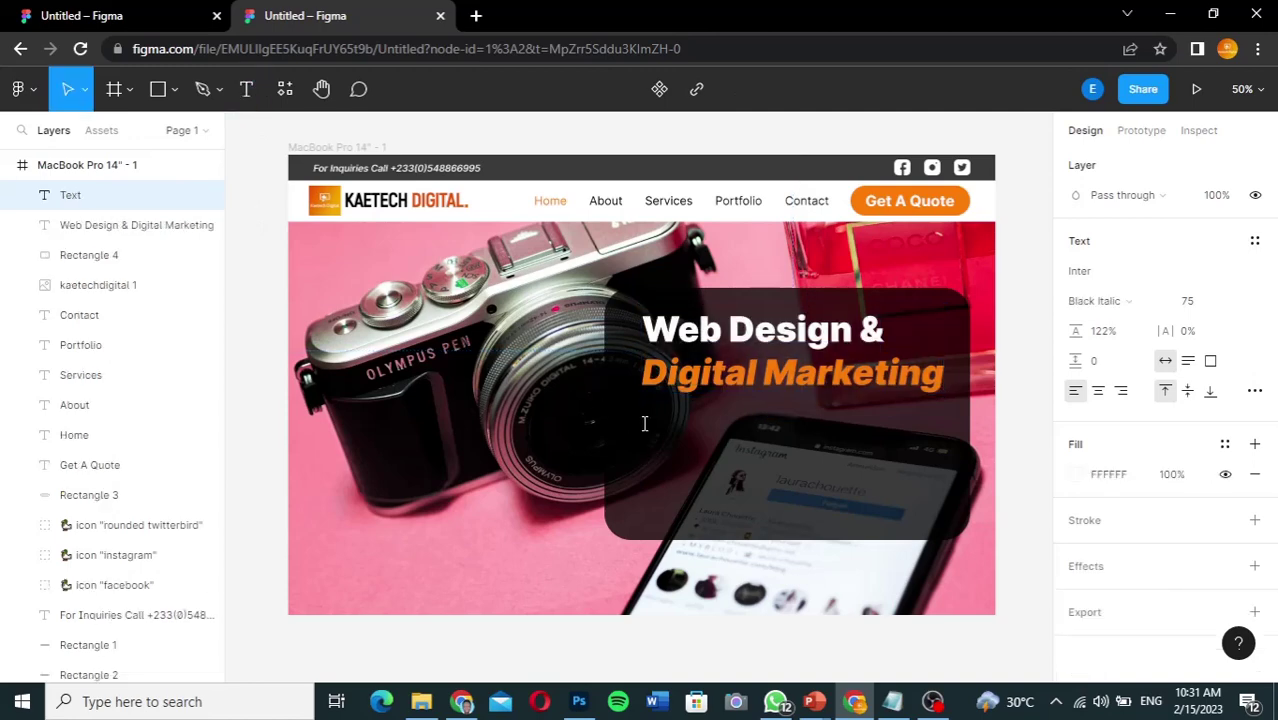
text(It is a long established fact that a reader will be distracted by the readable content of a page when looking at its layout.)
key(Escape)
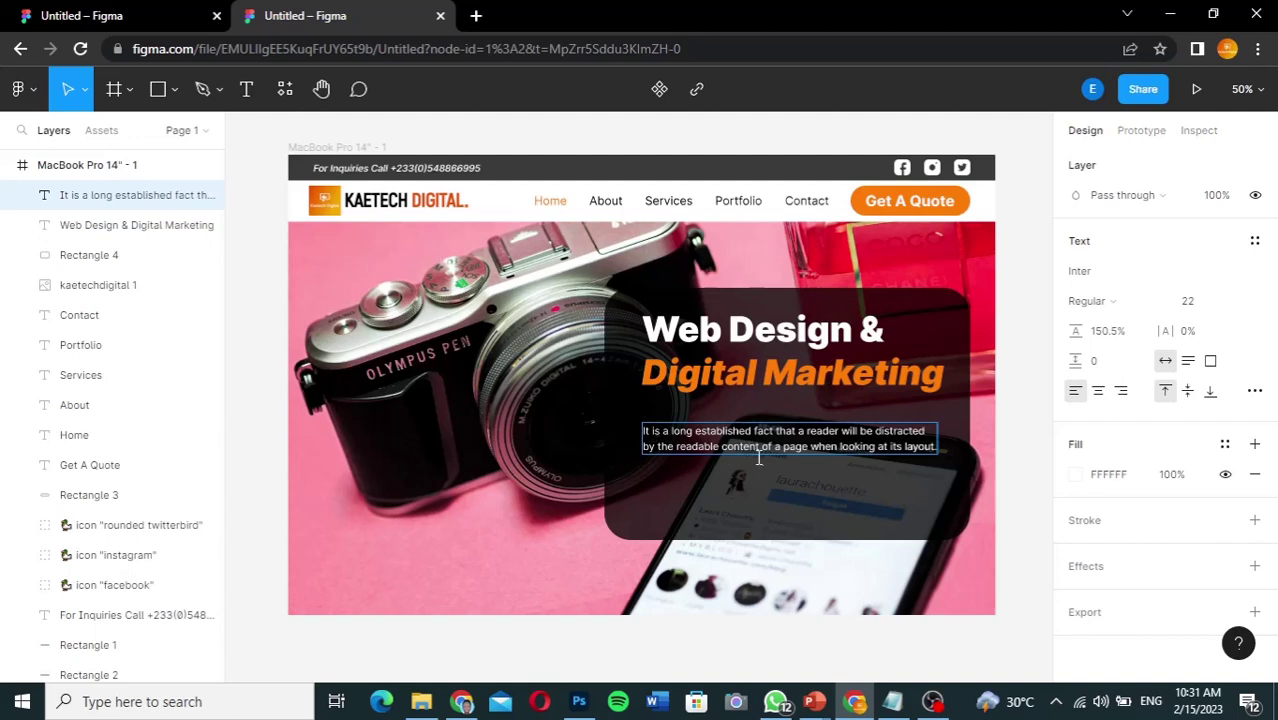
drag(758, 457, 763, 415)
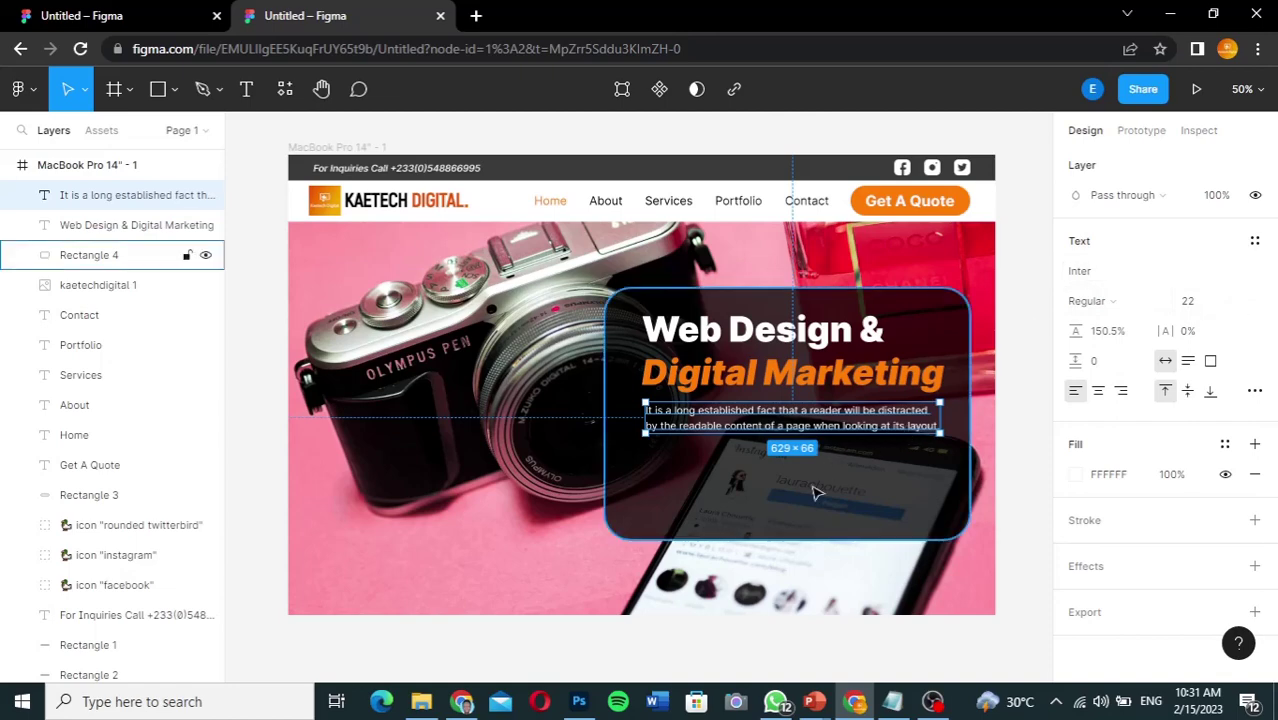
click(965, 201)
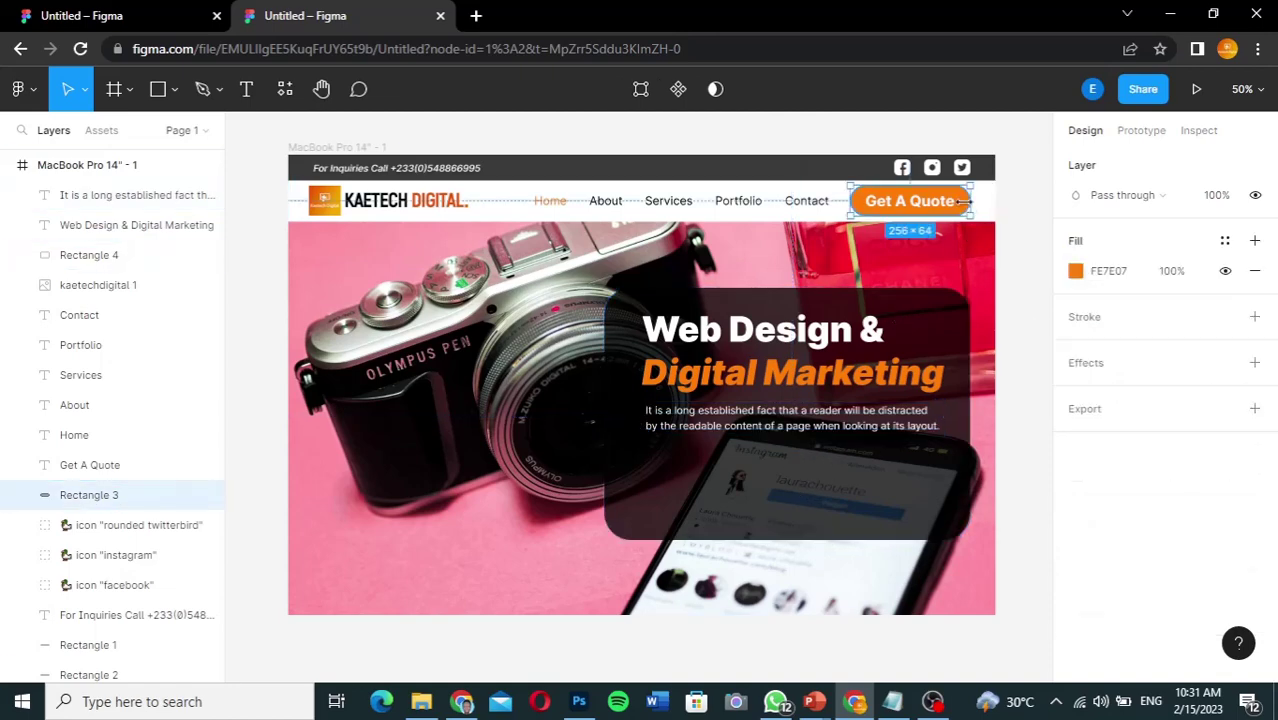
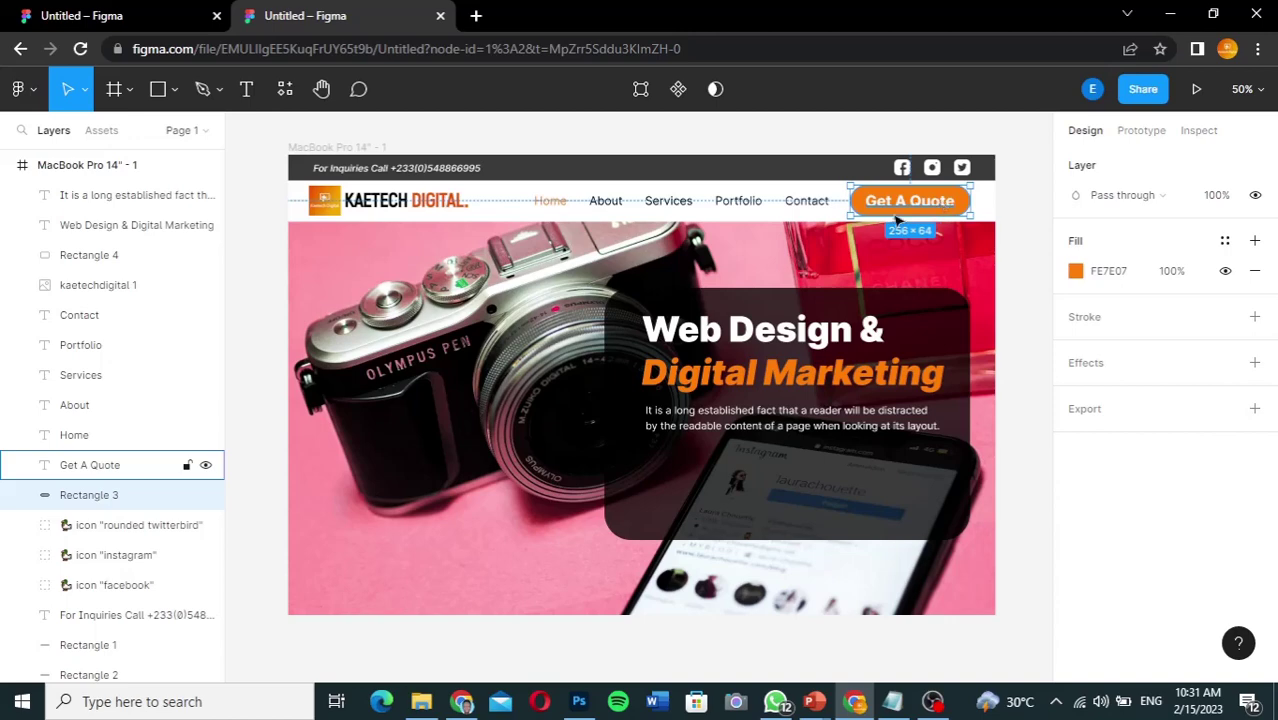
Step: Duplicate the orange Get A Quote button into the dark hero box and layer it above the overlay
shift+click(125, 466)
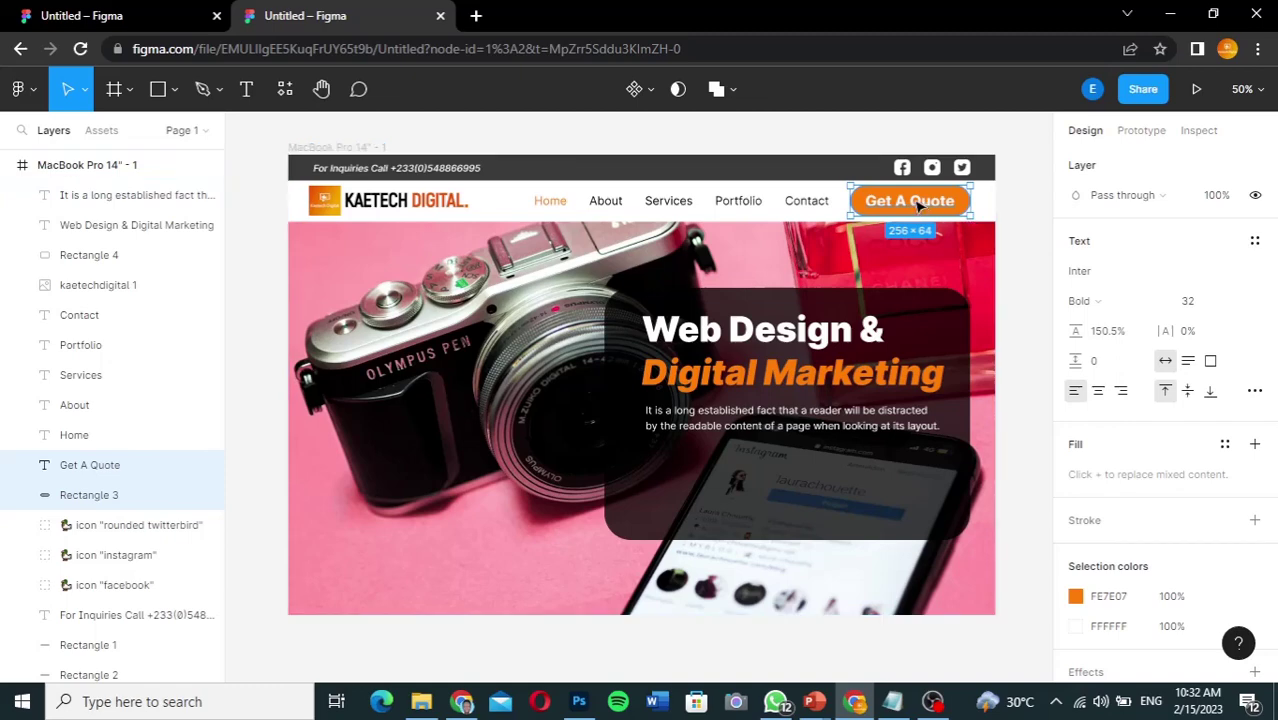
drag(920, 204, 716, 472)
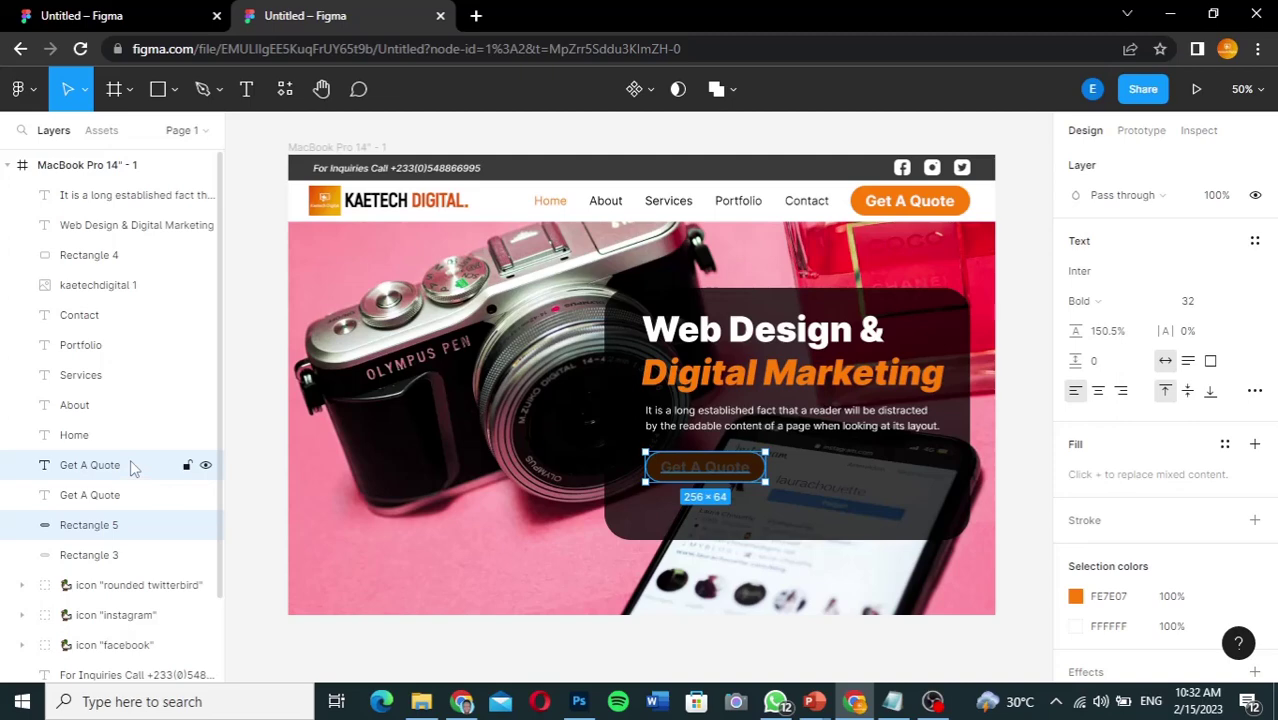
drag(130, 465, 118, 196)
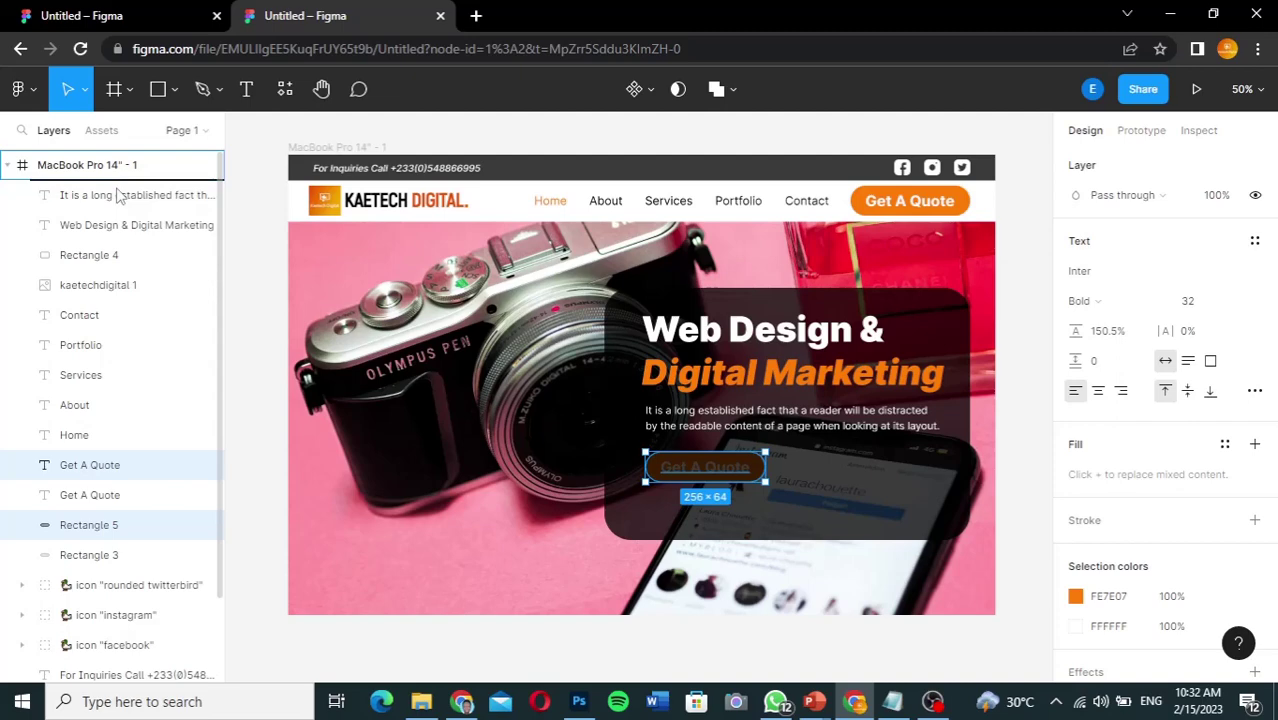
drag(117, 195, 117, 195)
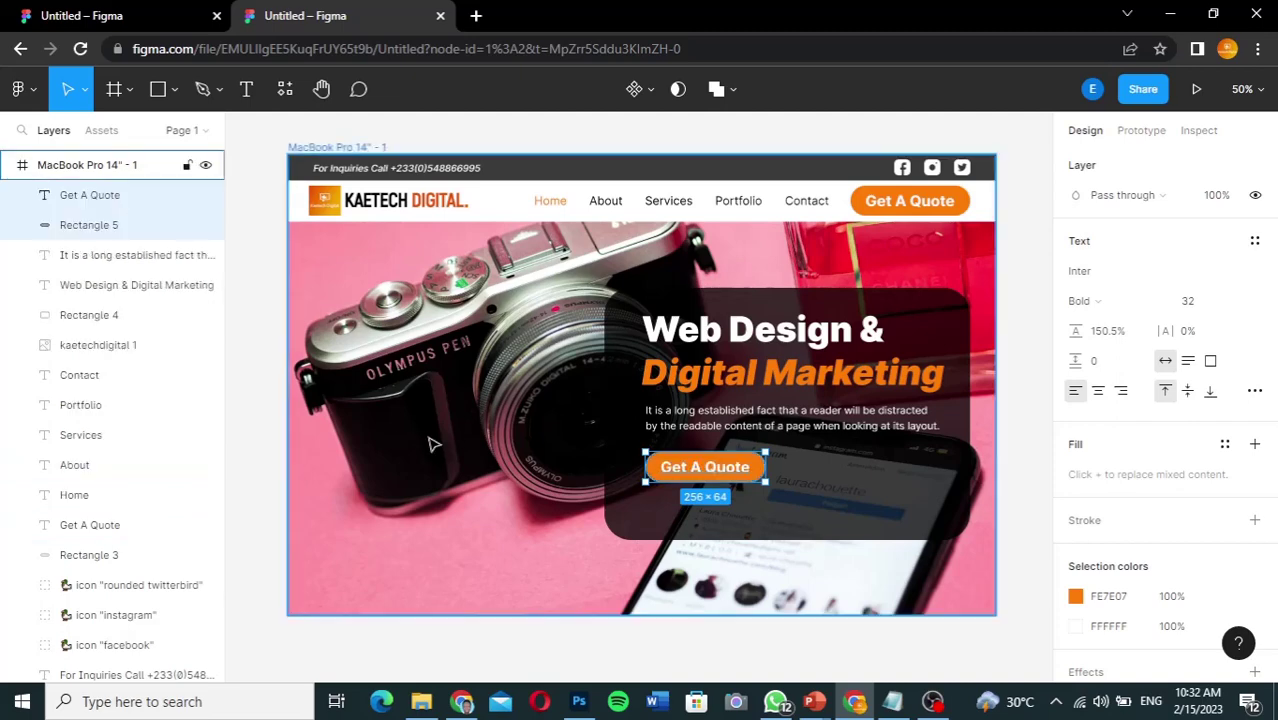
Step: Replace the copied button's 'Get A Quote' text with 'LEARN MORE', correcting the typos
double_click(735, 477)
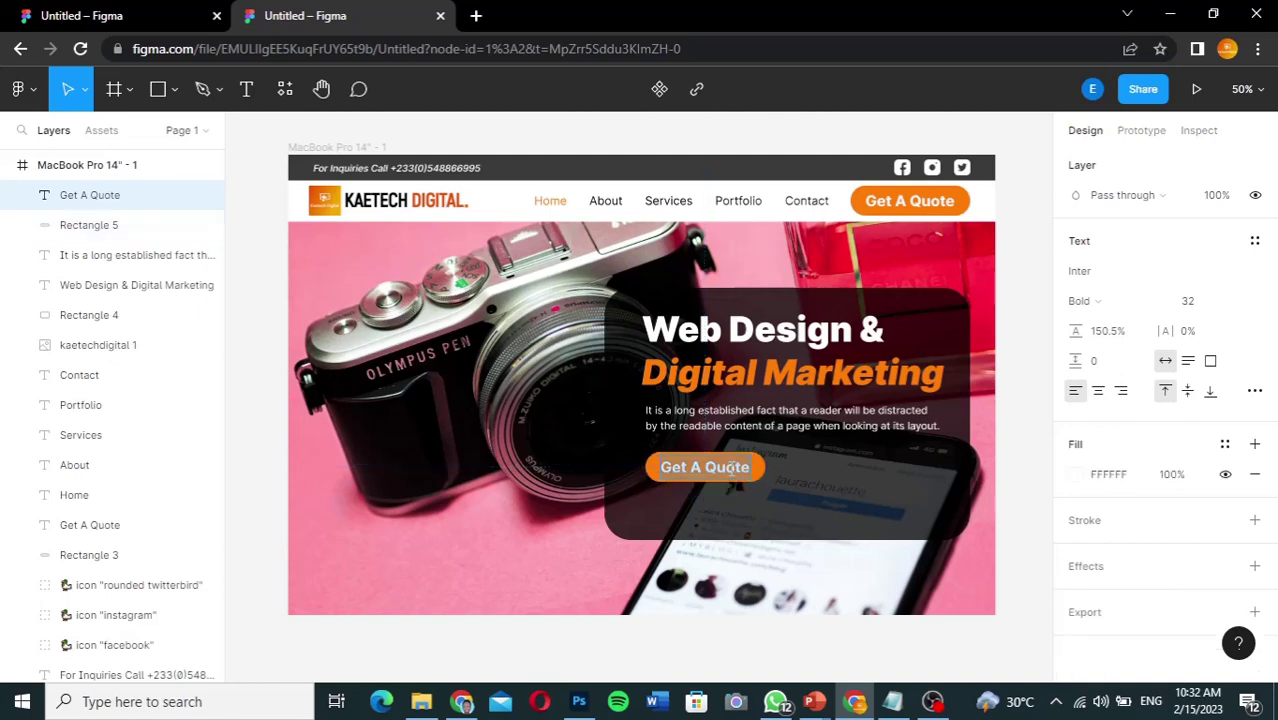
text(Lear)
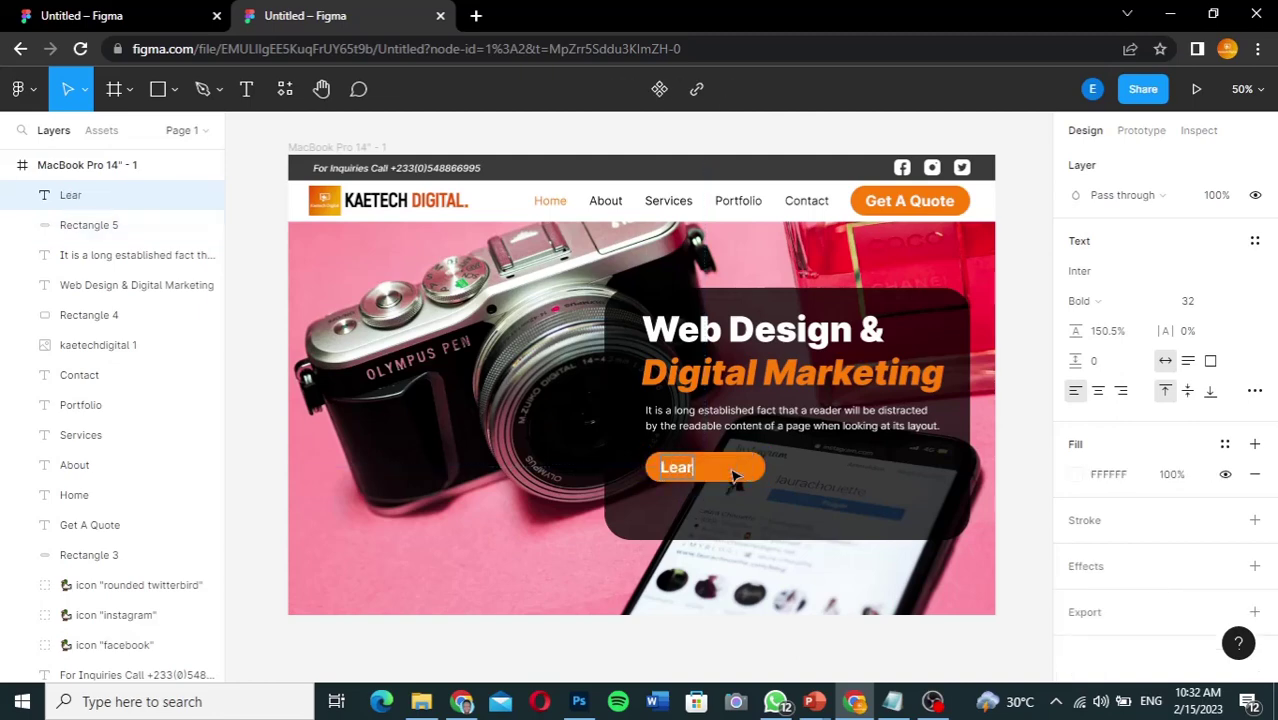
text(n More)
key(BackSpace)
key(BackSpace)
key(BackSpace)
key(BackSpace)
key(BackSpace)
key(BackSpace)
key(BackSpace)
key(BackSpace)
text(EARN m)
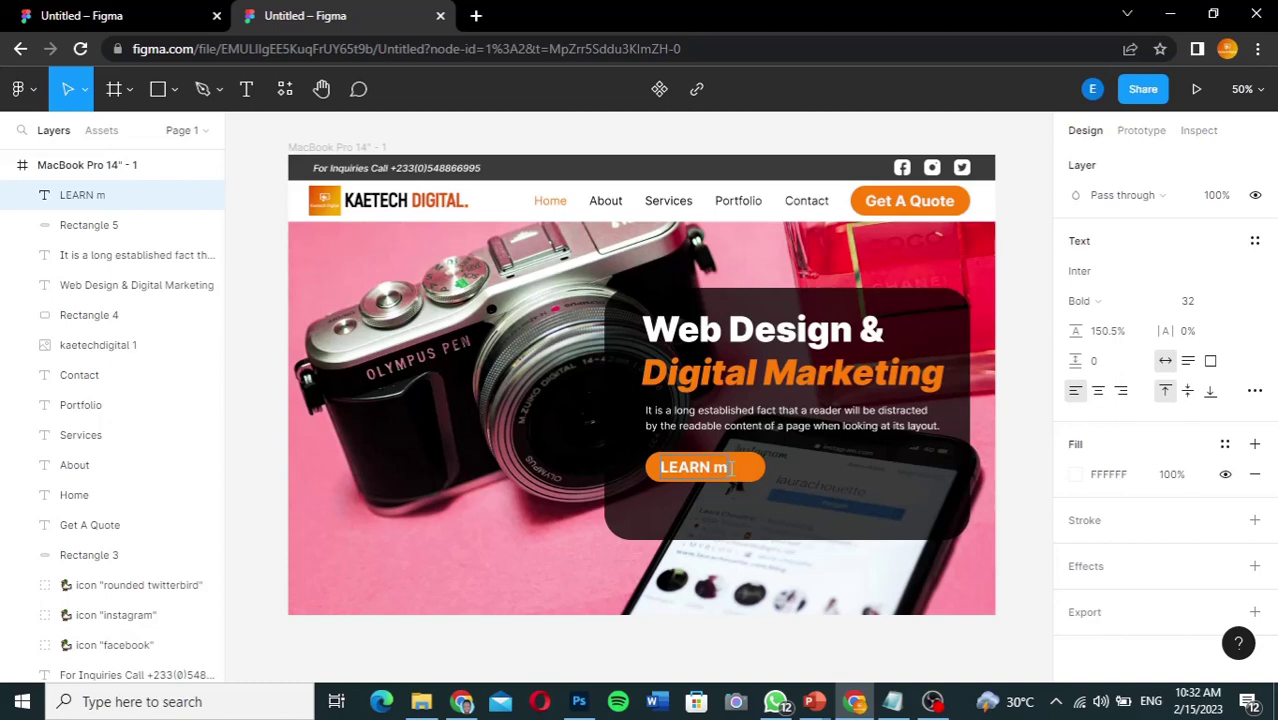
key(BackSpace)
text(MOT)
text(RE)
key(Escape)
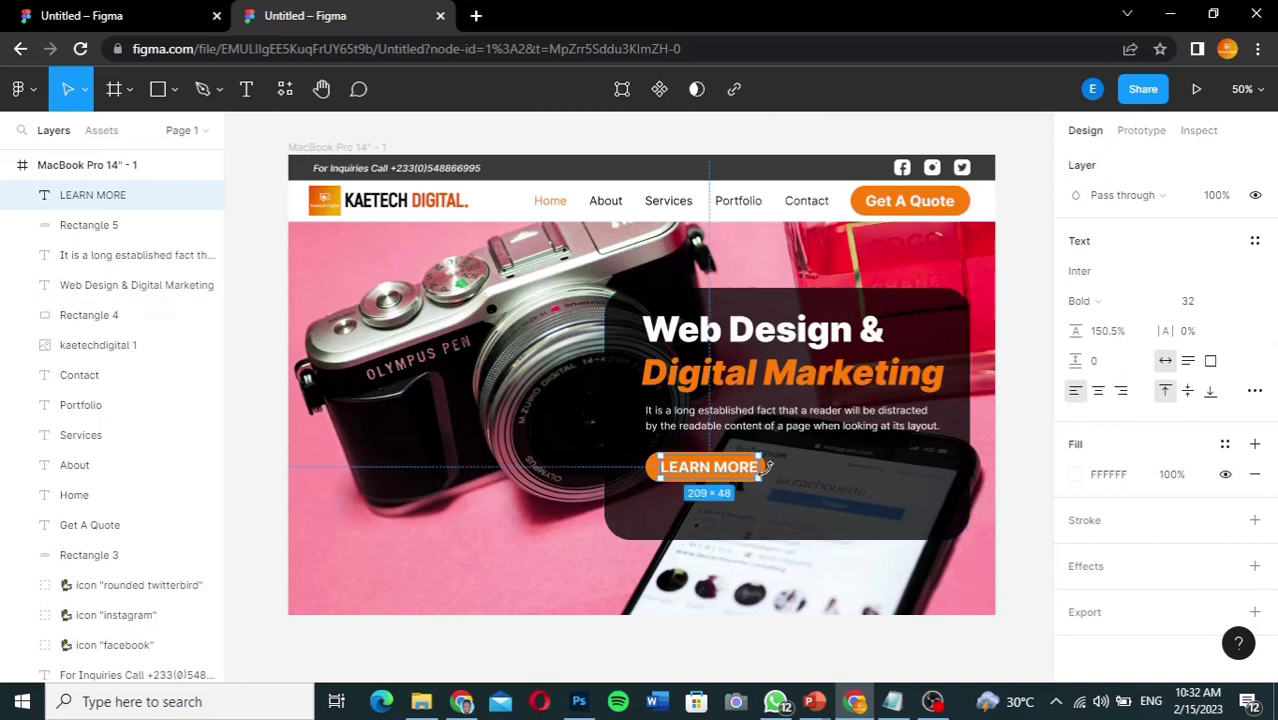
Step: Widen and heighten the orange button shape to about 298 × 76
click(651, 485)
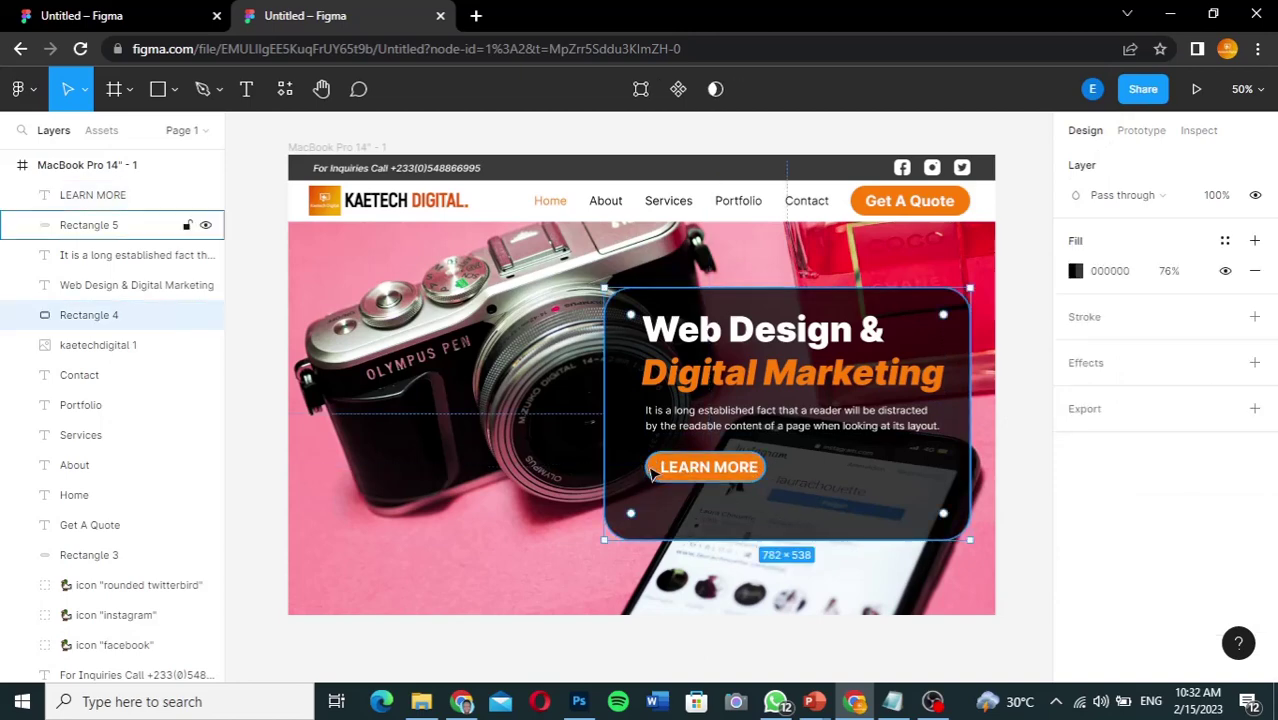
click(657, 474)
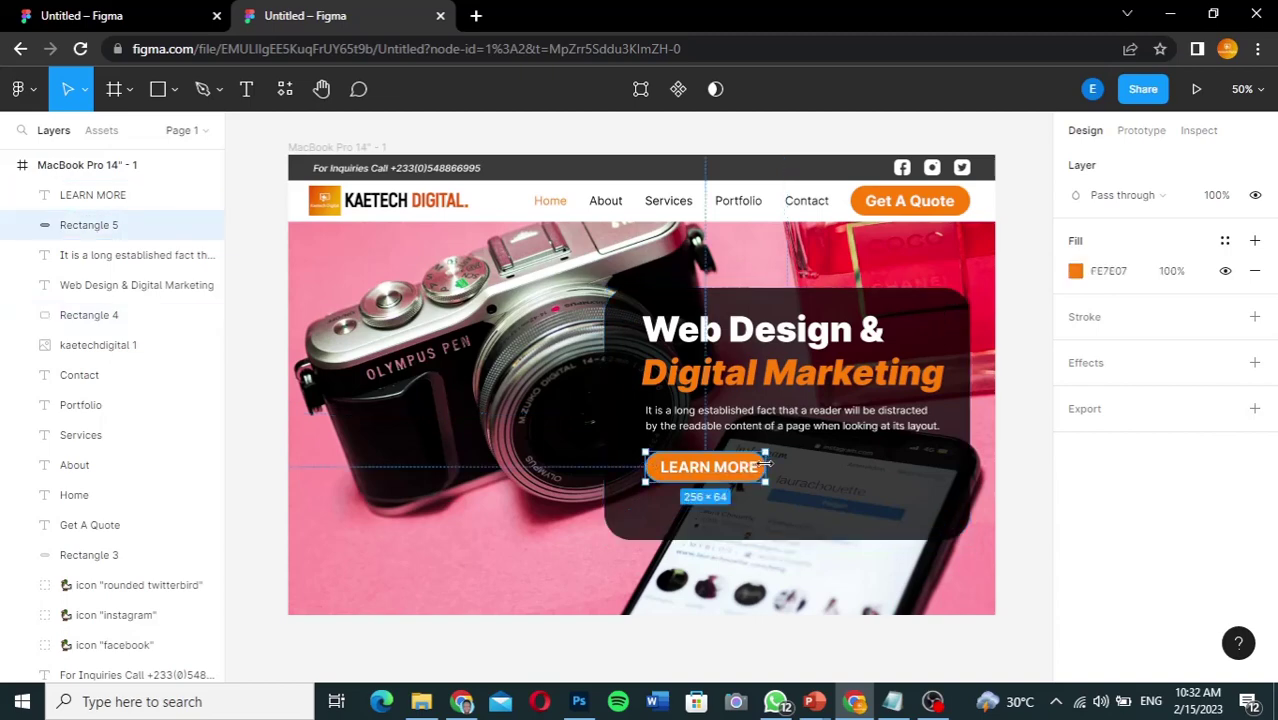
drag(767, 463, 785, 463)
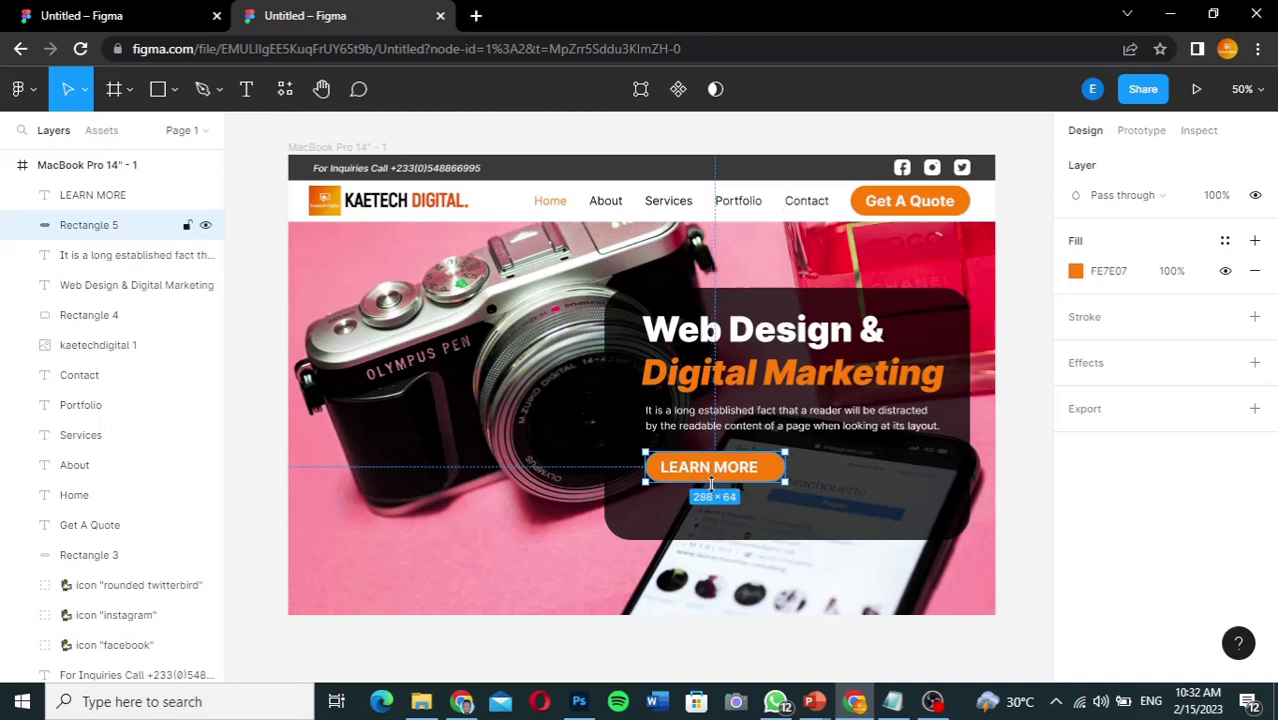
drag(711, 481, 711, 487)
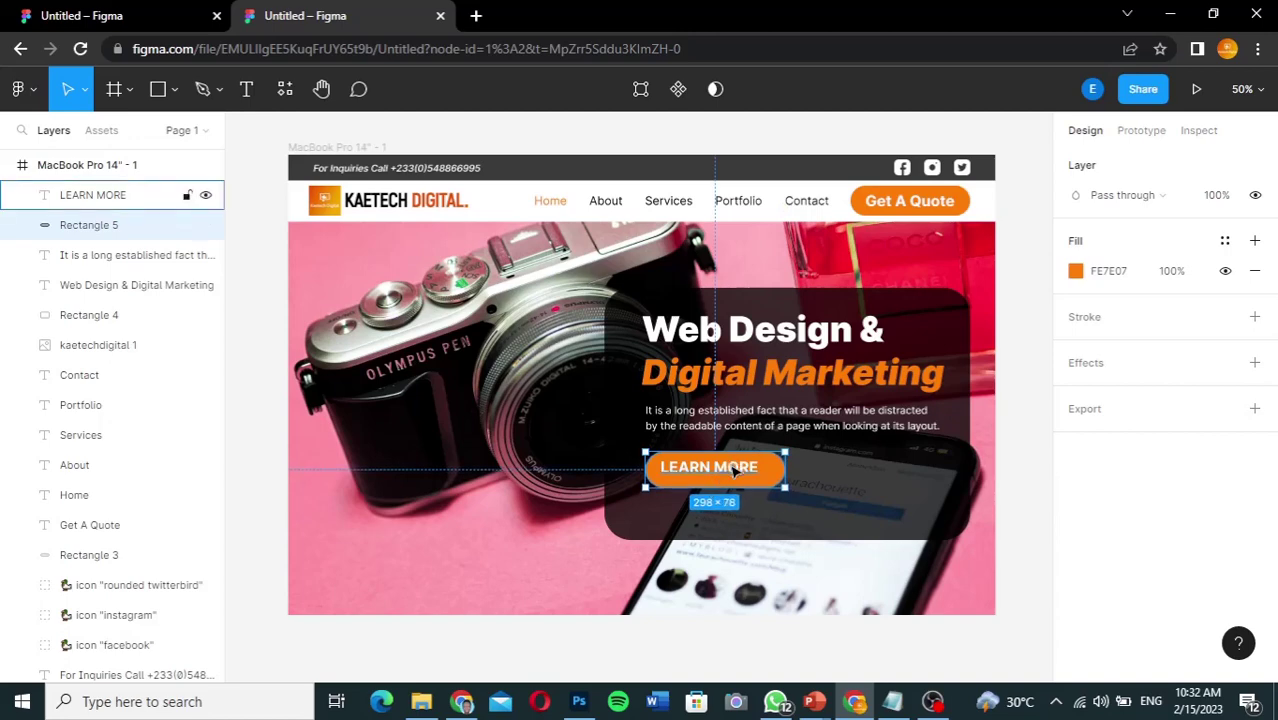
Step: Centre the LEARN MORE label on the enlarged button and select both together
click(735, 468)
drag(735, 471, 741, 478)
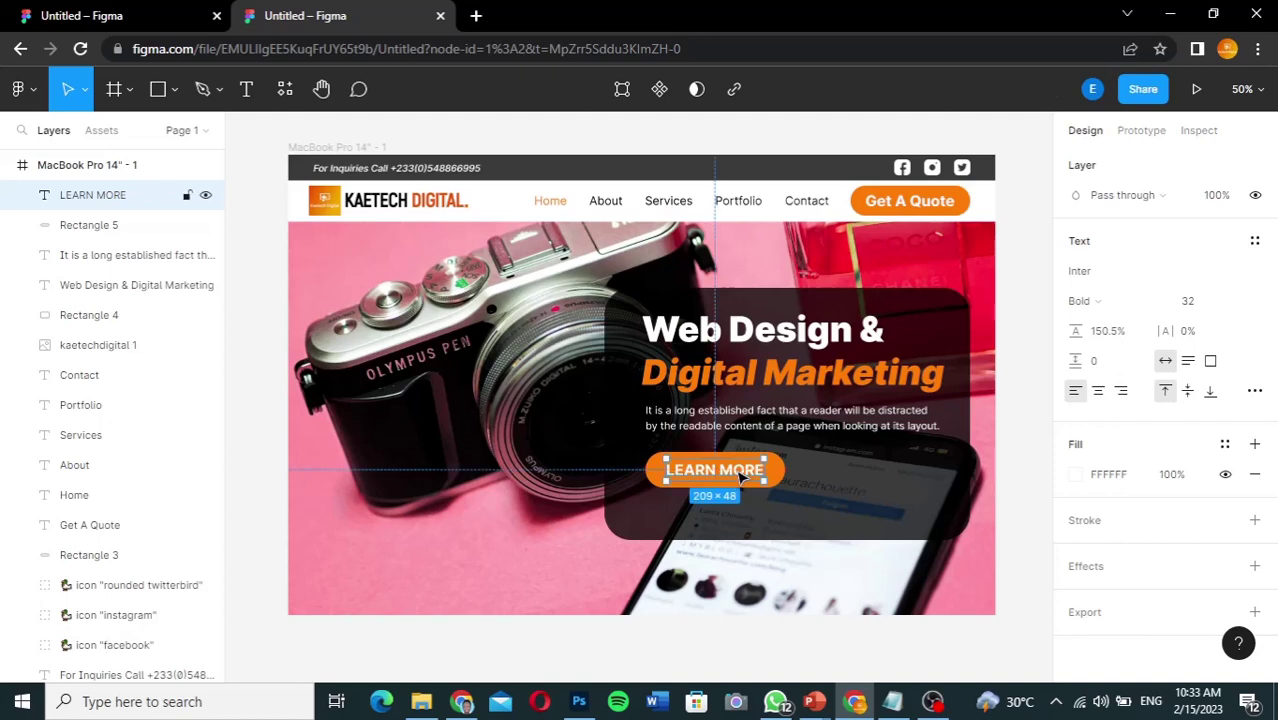
click(858, 477)
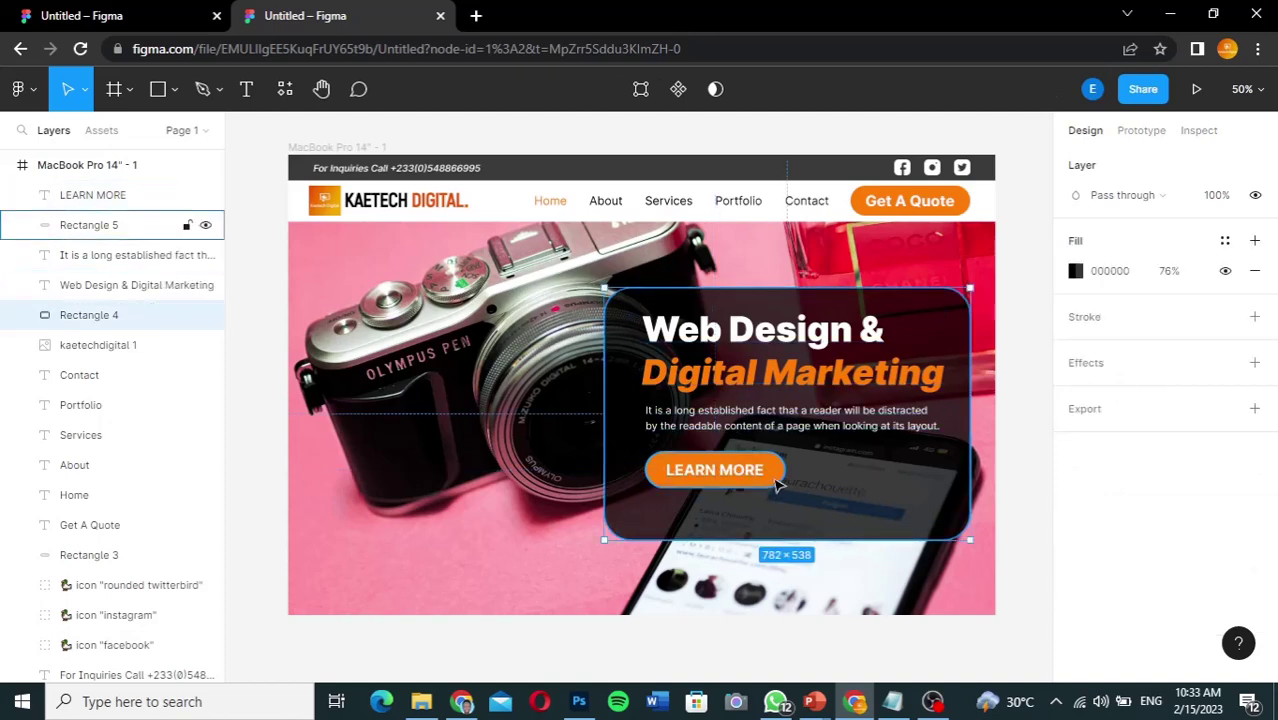
click(778, 484)
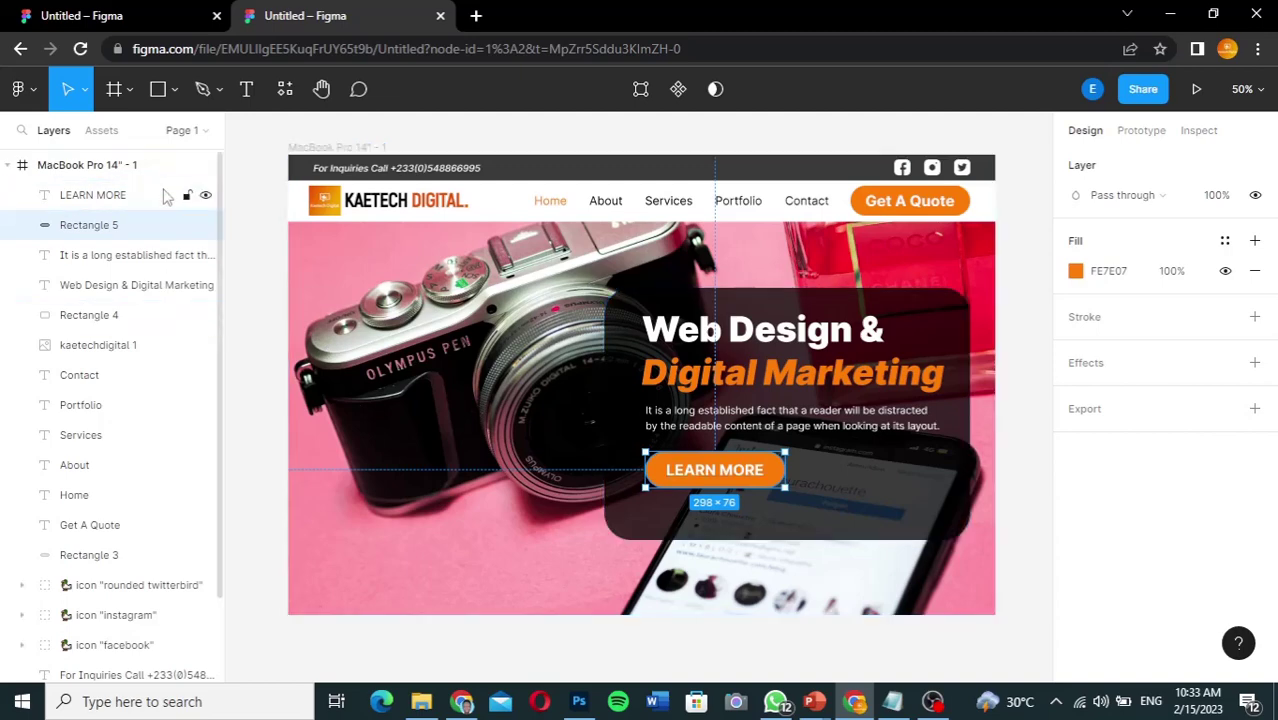
shift+click(166, 193)
Step: Nudge the LEARN MORE button down two pixels and the paragraph up one
key(Down)
key(Down)
key(Down)
key(Down)
key(Down)
key(Down)
key(Down)
key(Down)
key(Down)
key(Down)
key(Down)
key(Down)
key(Down)
key(Down)
key(Down)
key(Down)
key(Down)
key(Down)
key(Down)
key(Down)
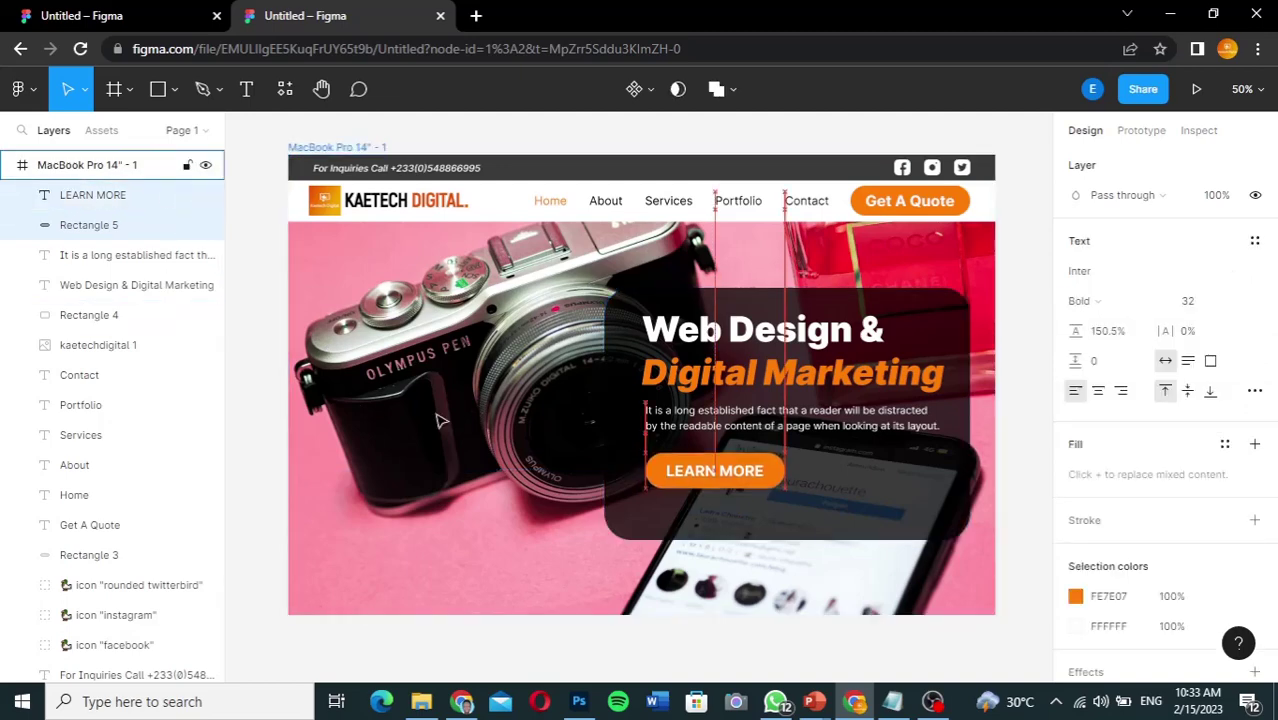
key(Down)
key(Down)
key(Down)
key(Down)
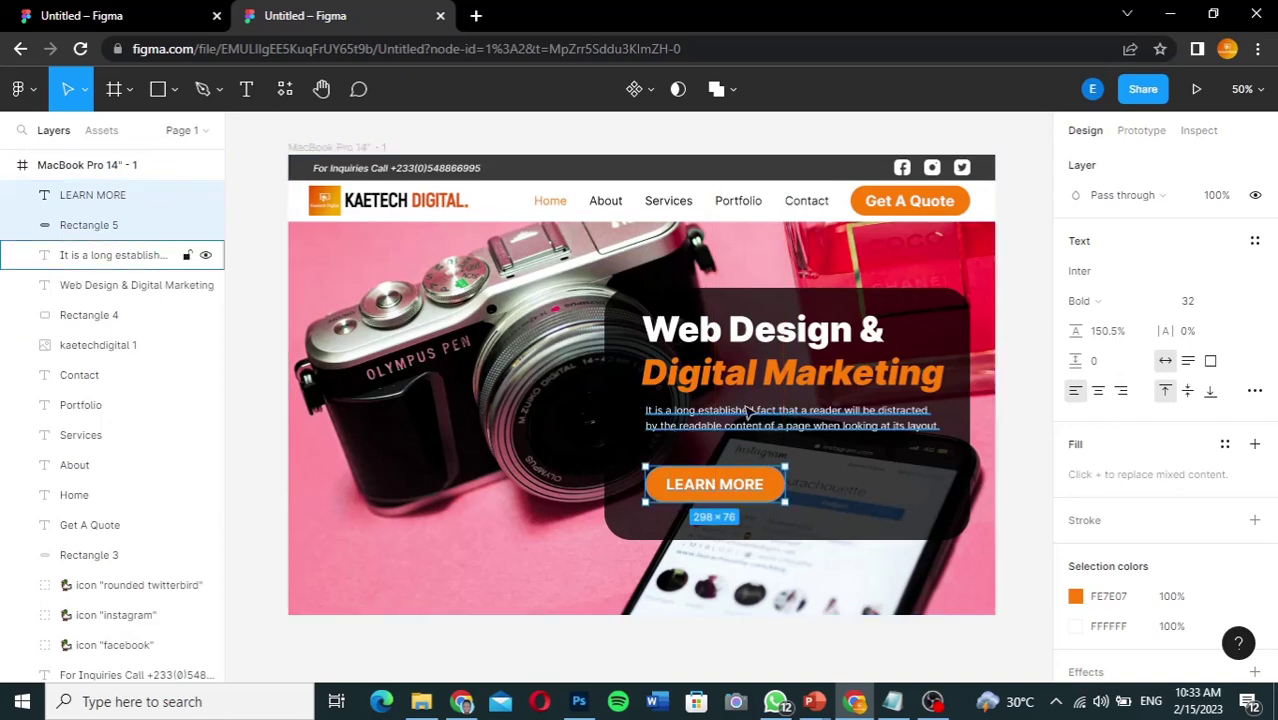
click(792, 416)
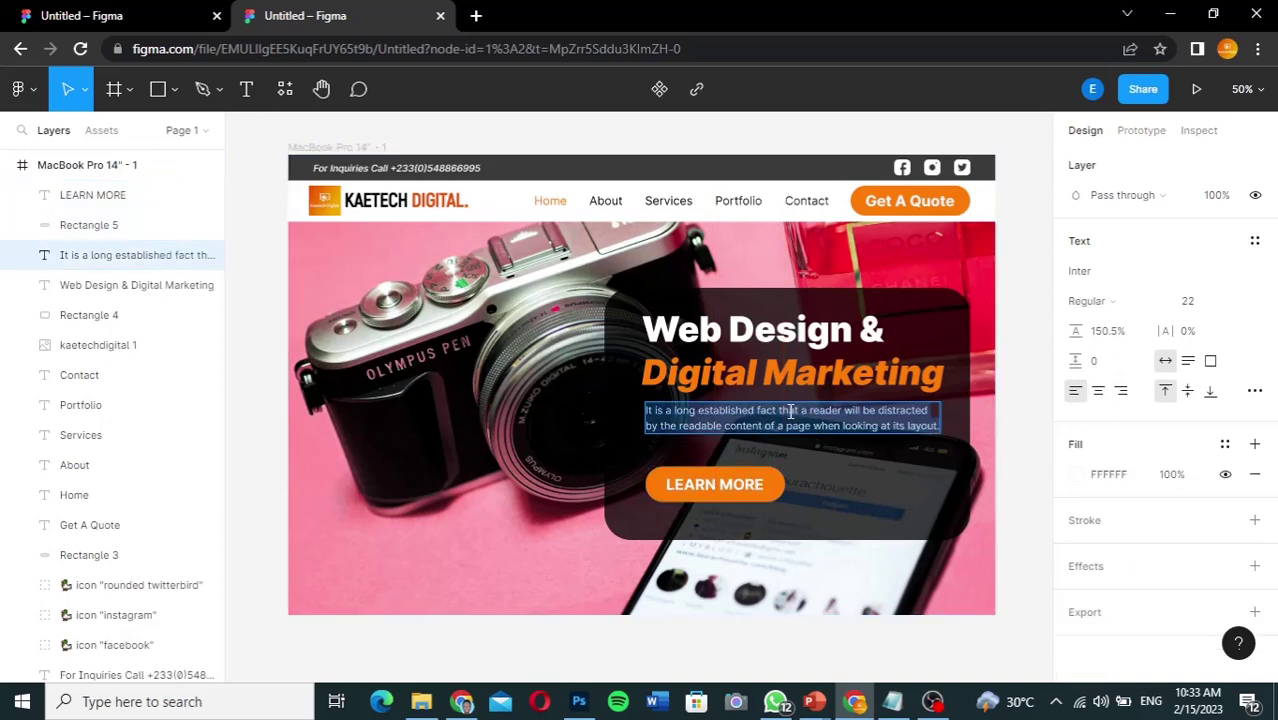
click(820, 452)
click(805, 425)
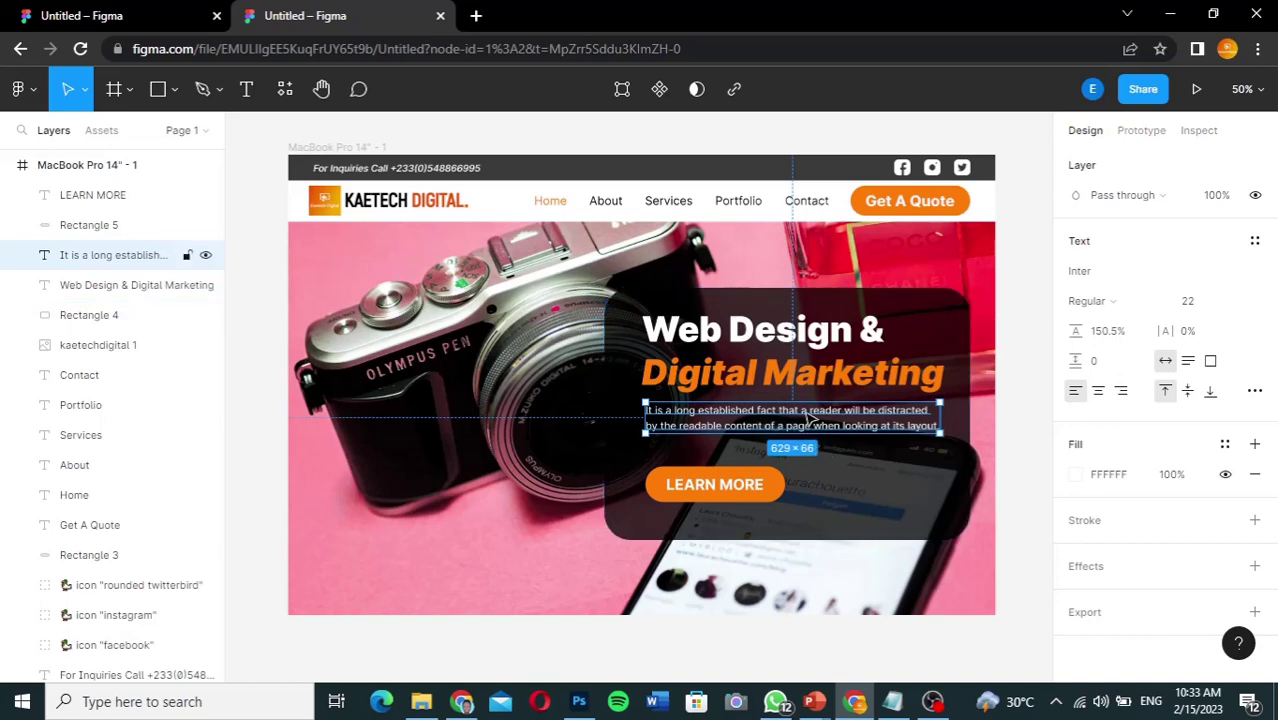
double_click(810, 420)
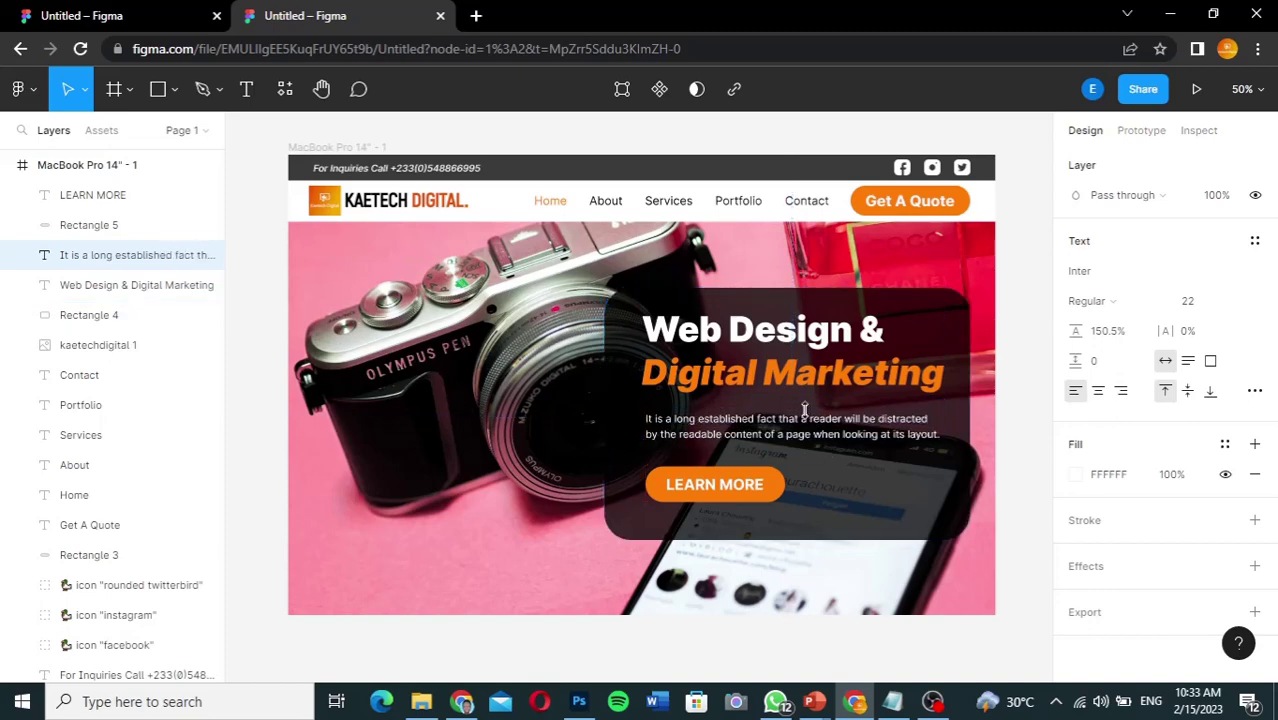
key(Up)
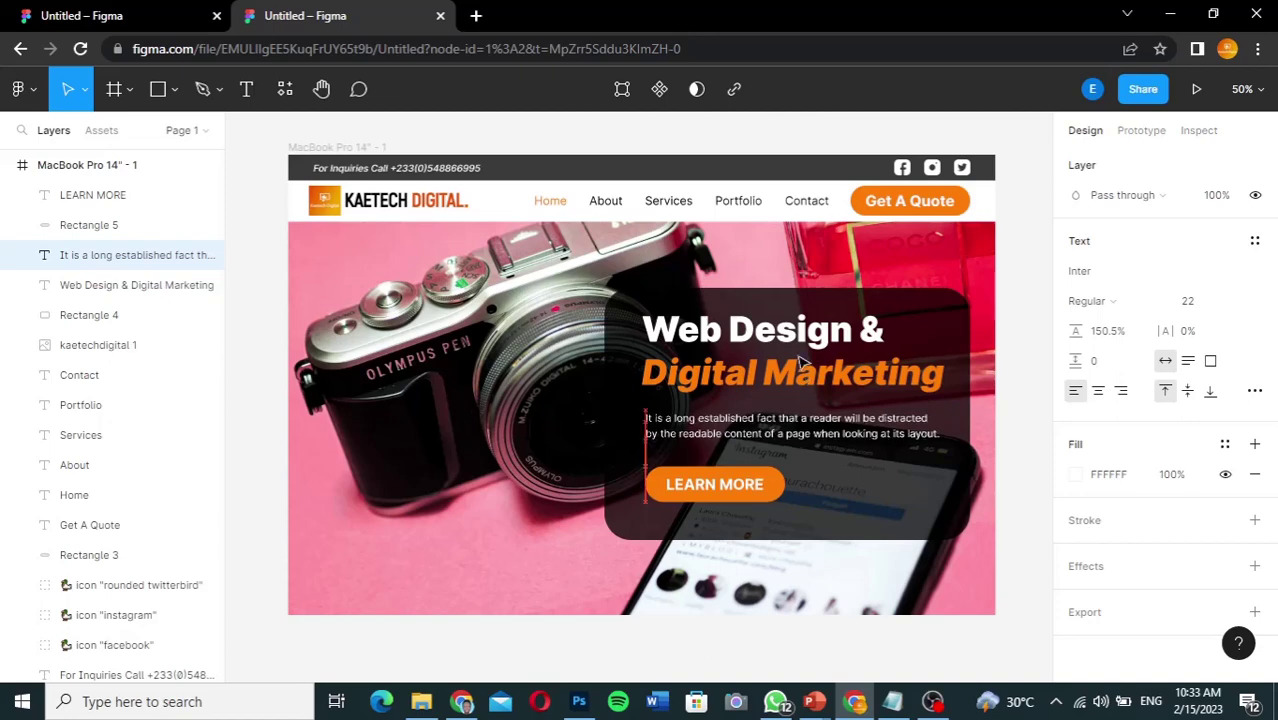
key(Escape)
Step: Move the Web Design & Digital Marketing headline down slightly
click(810, 340)
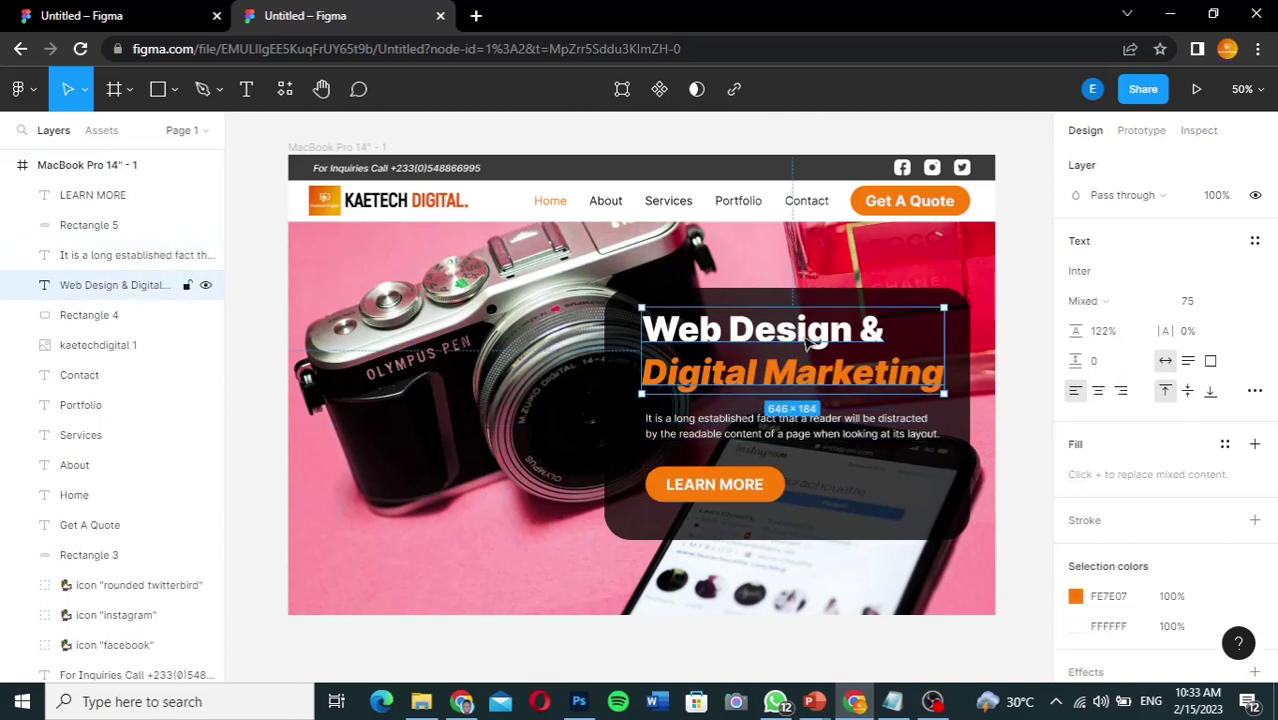
key(shift+Down)
key(shift+Down)
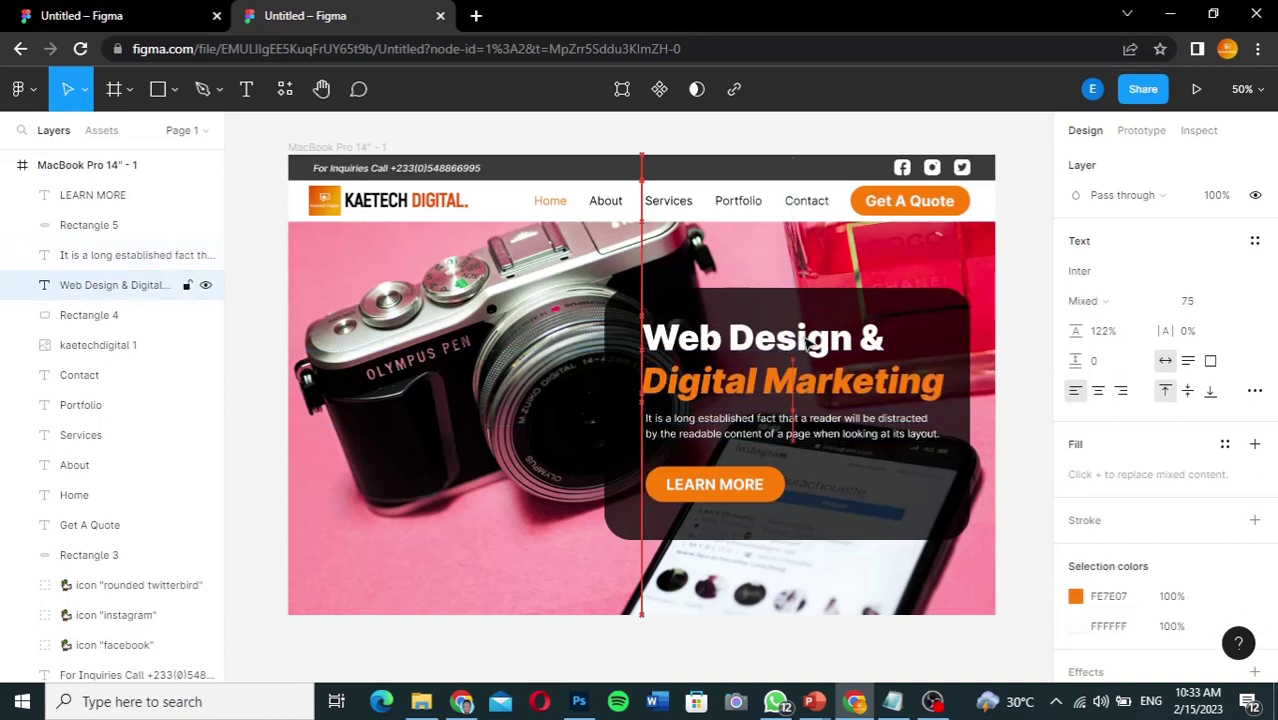
key(Down)
key(Down)
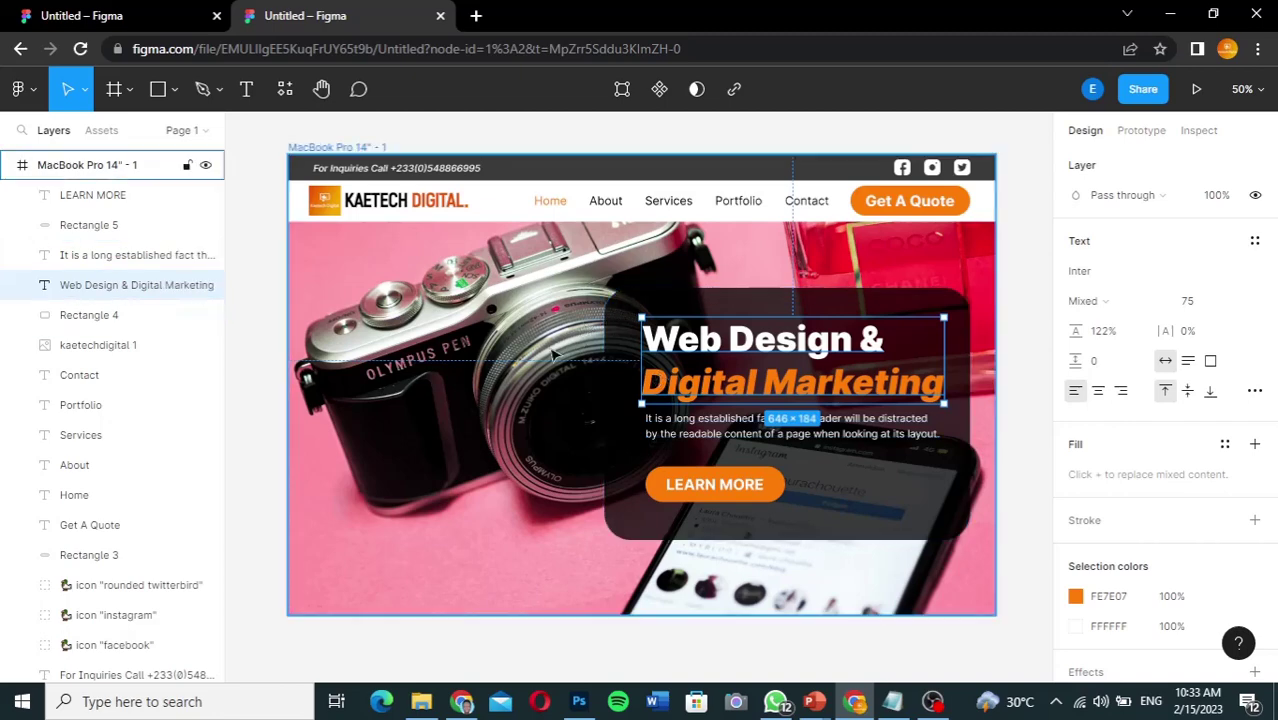
key(Escape)
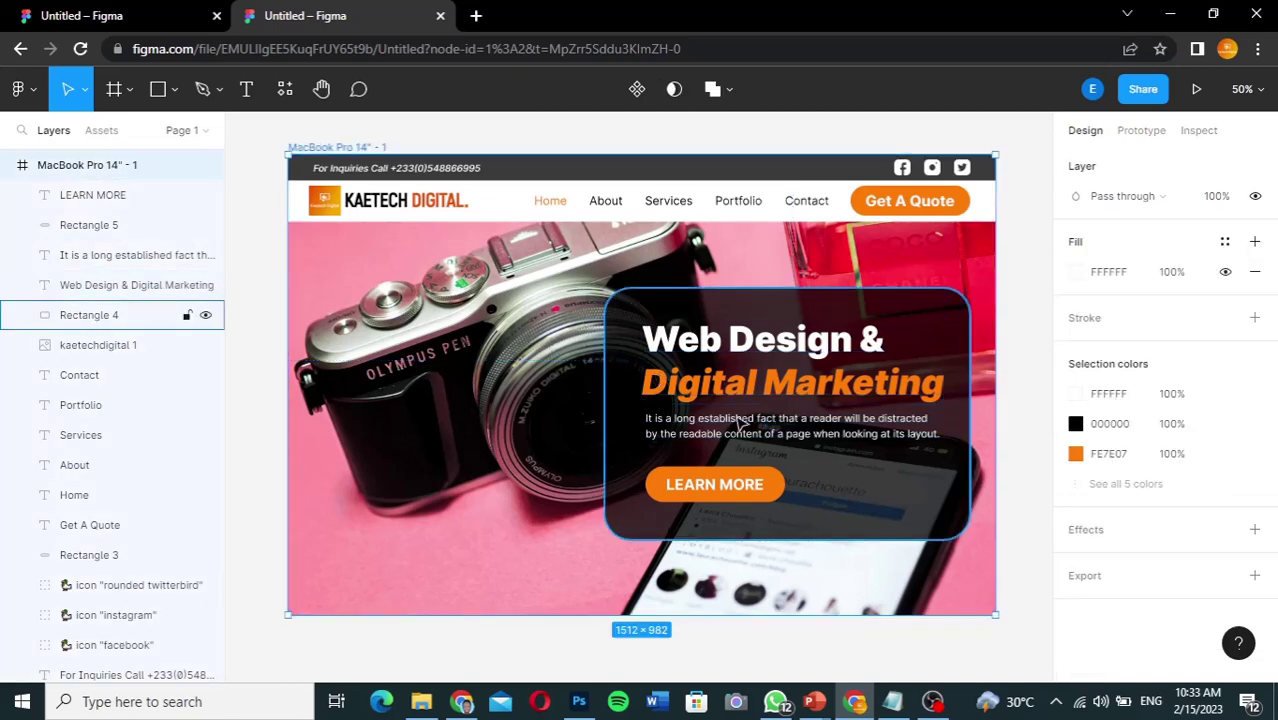
scroll(805, 500, up, 3)
scroll(805, 500, left, 3)
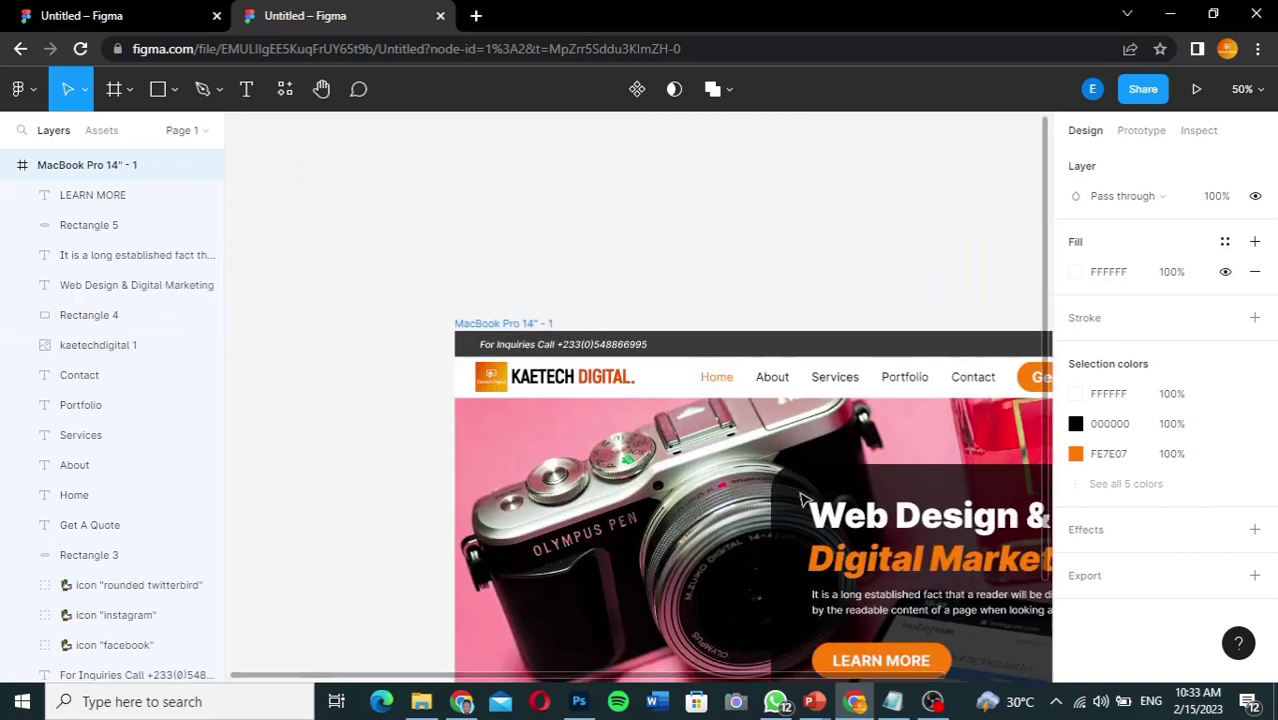
scroll(805, 500, down, 3)
scroll(805, 500, right, 3)
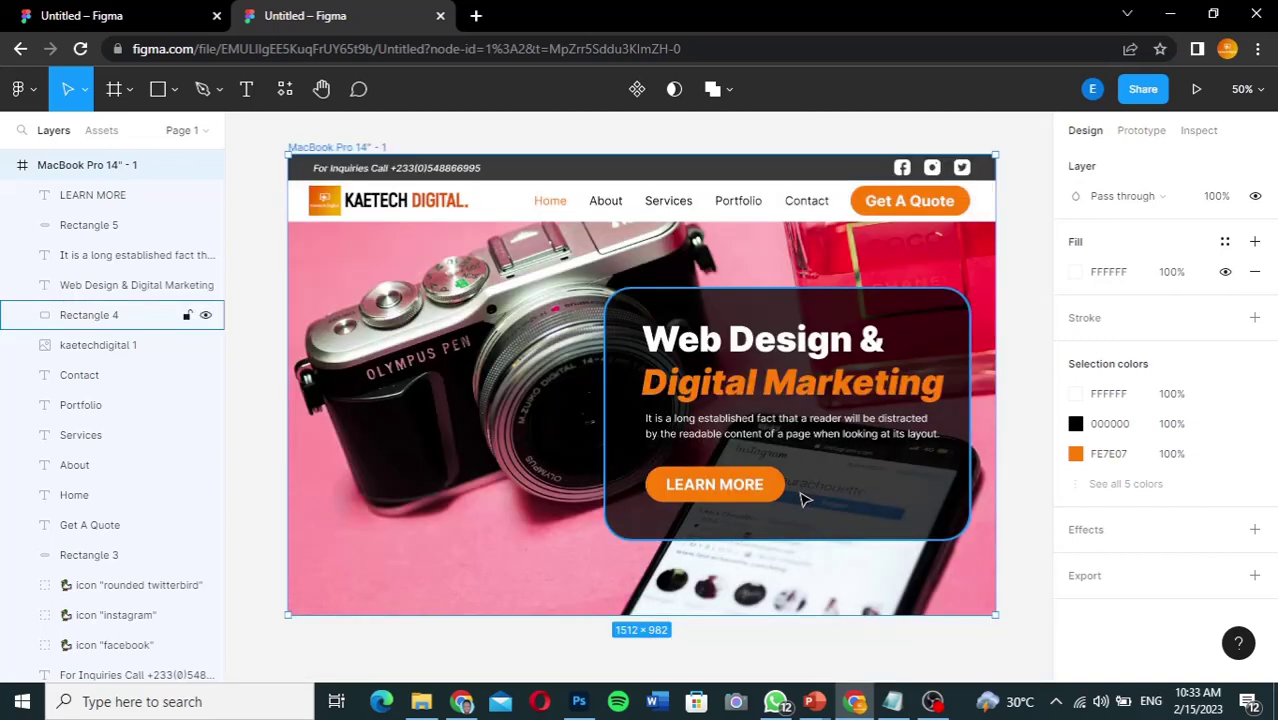
Step: Shift the headline, paragraph, button shape and LEARN MORE label together three pixels left
click(689, 343)
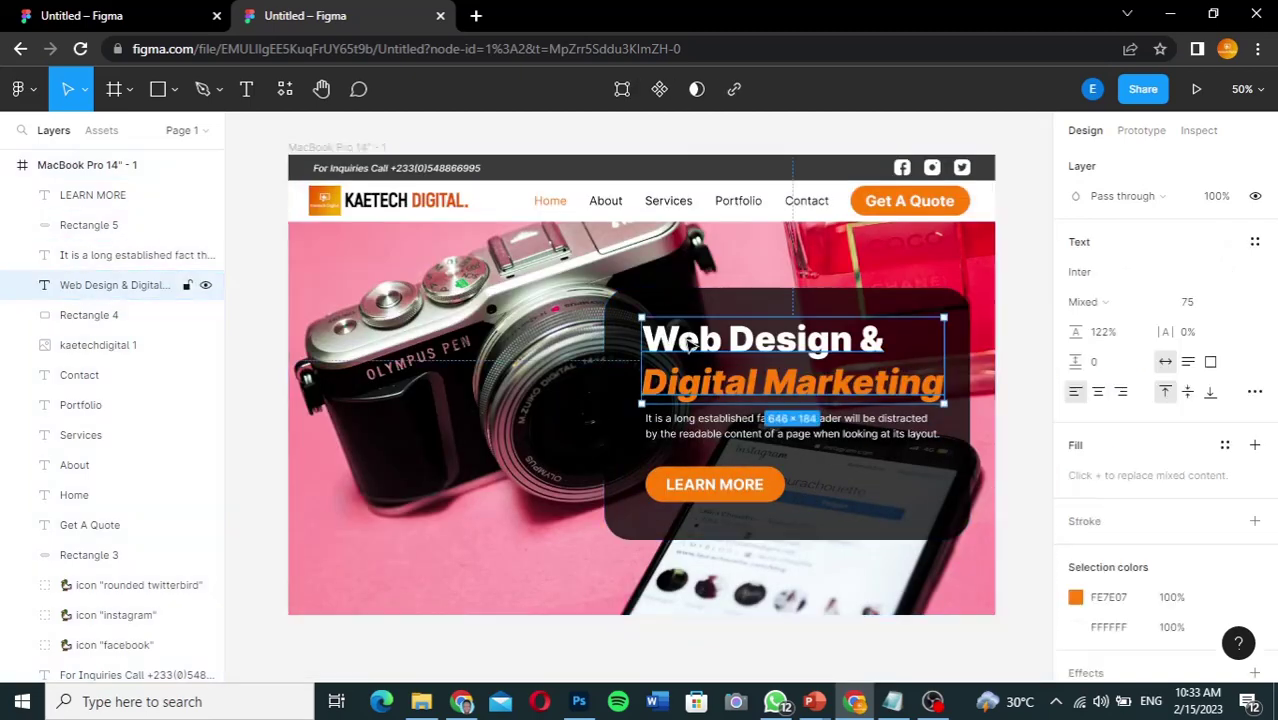
shift+click(110, 255)
shift+click(107, 228)
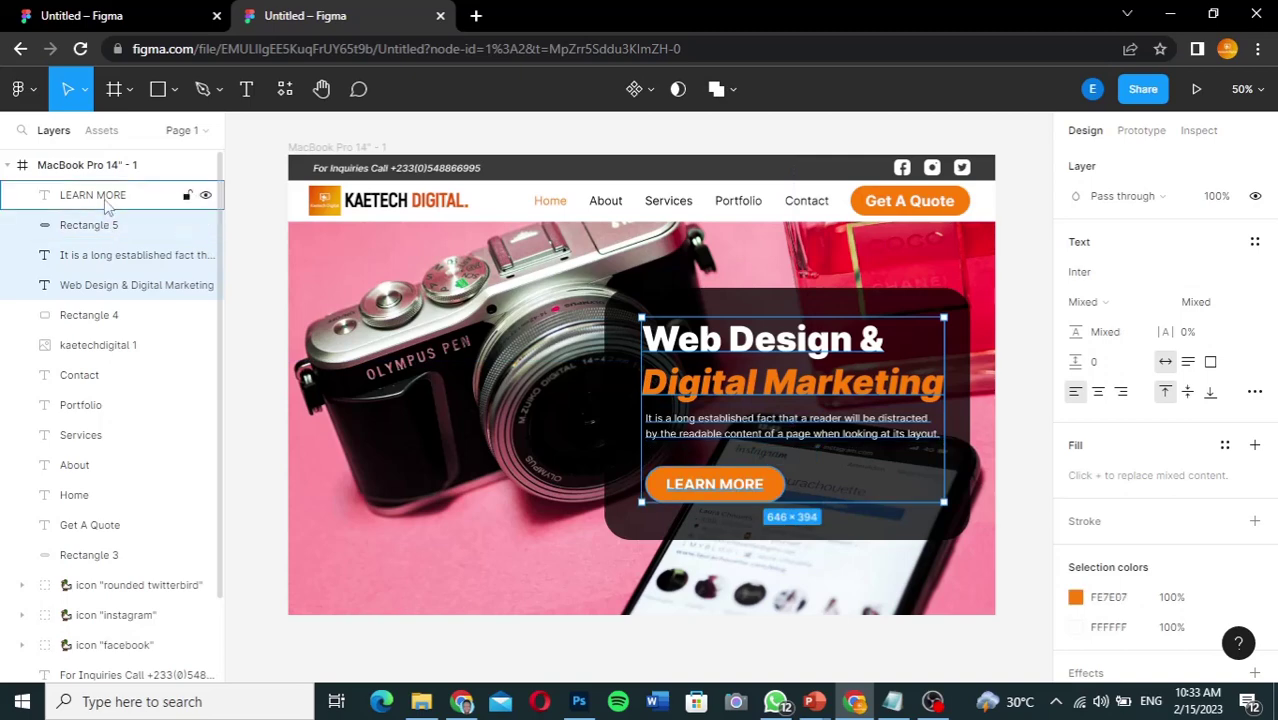
shift+click(106, 201)
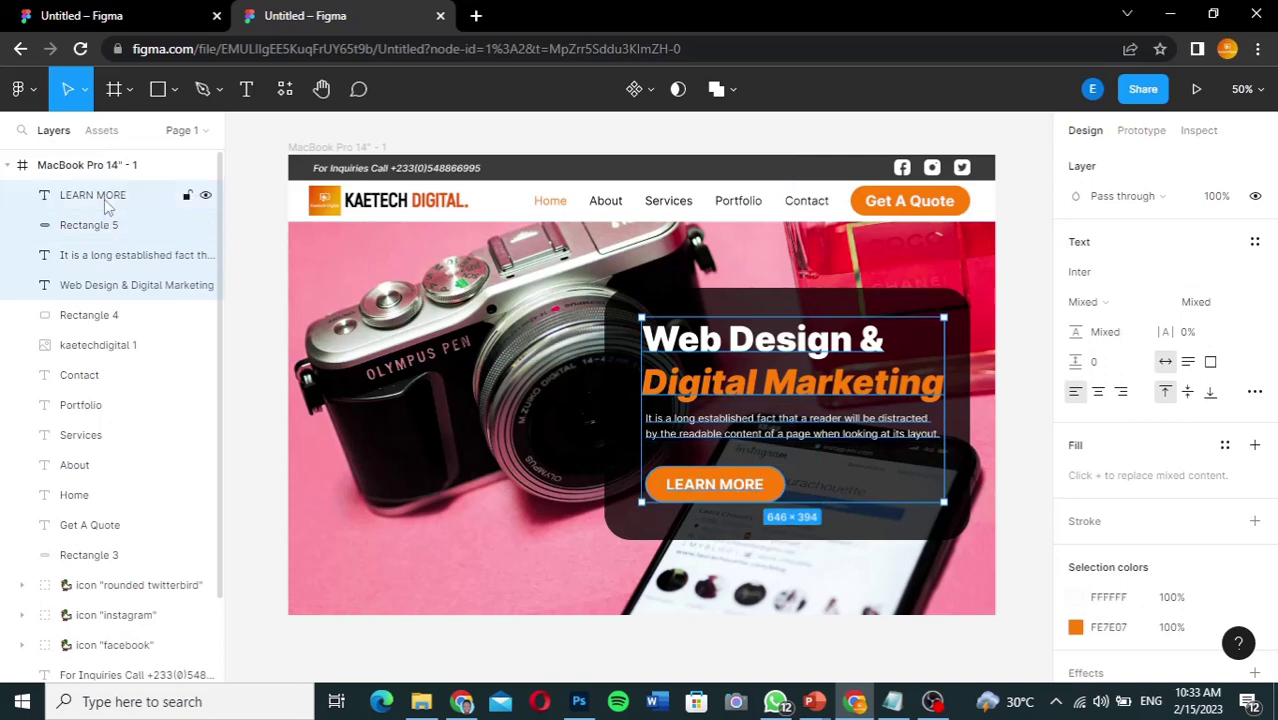
key(Left)
key(Left)
key(Left)
key(Left)
key(Left)
key(Left)
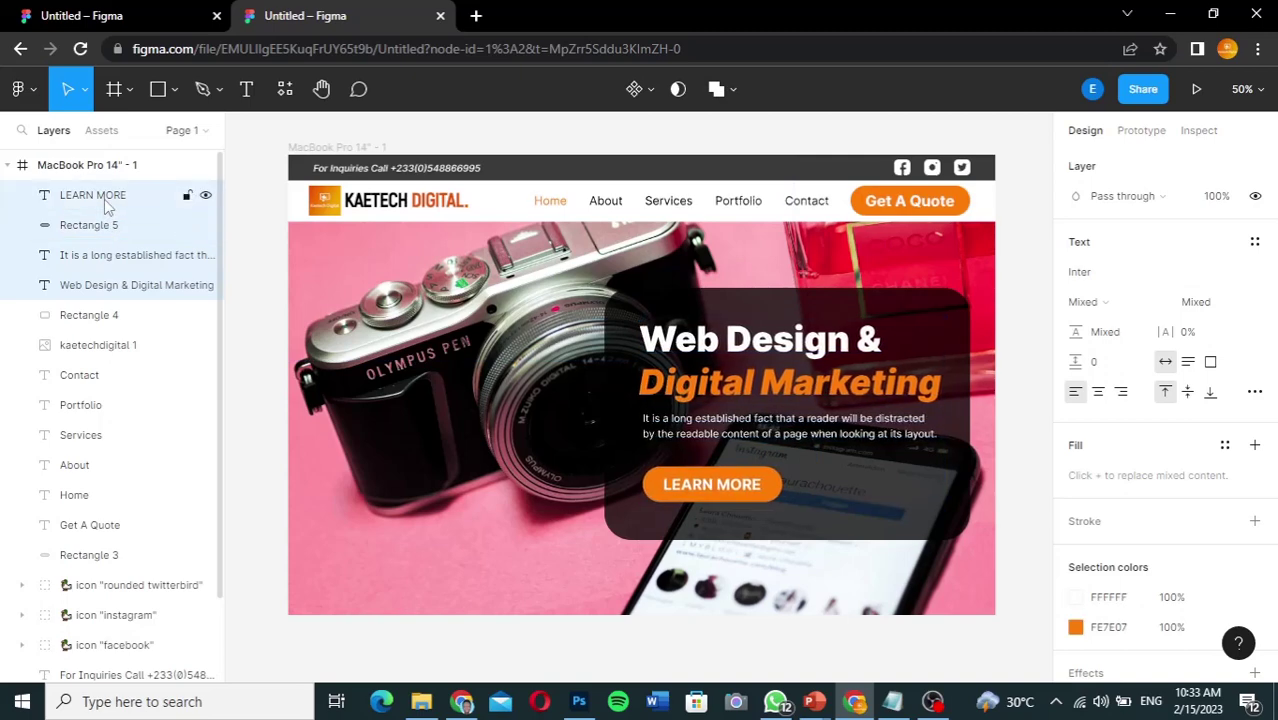
key(Left)
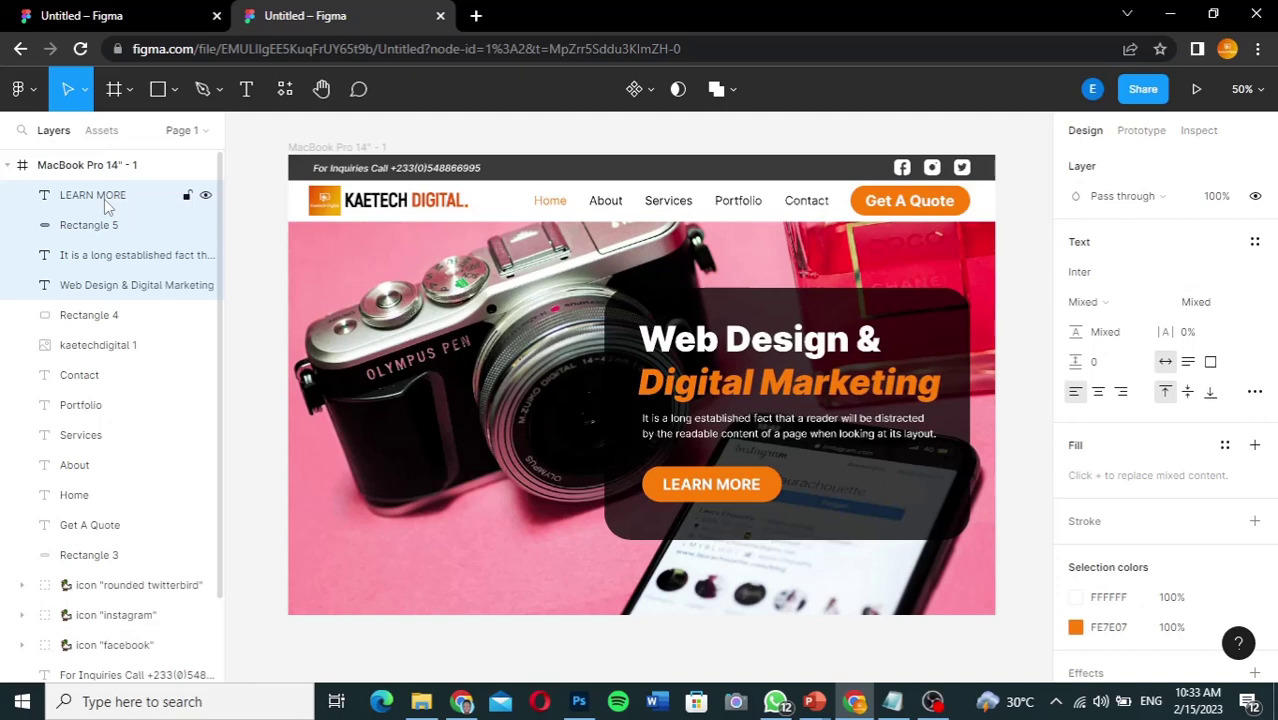
key(Left)
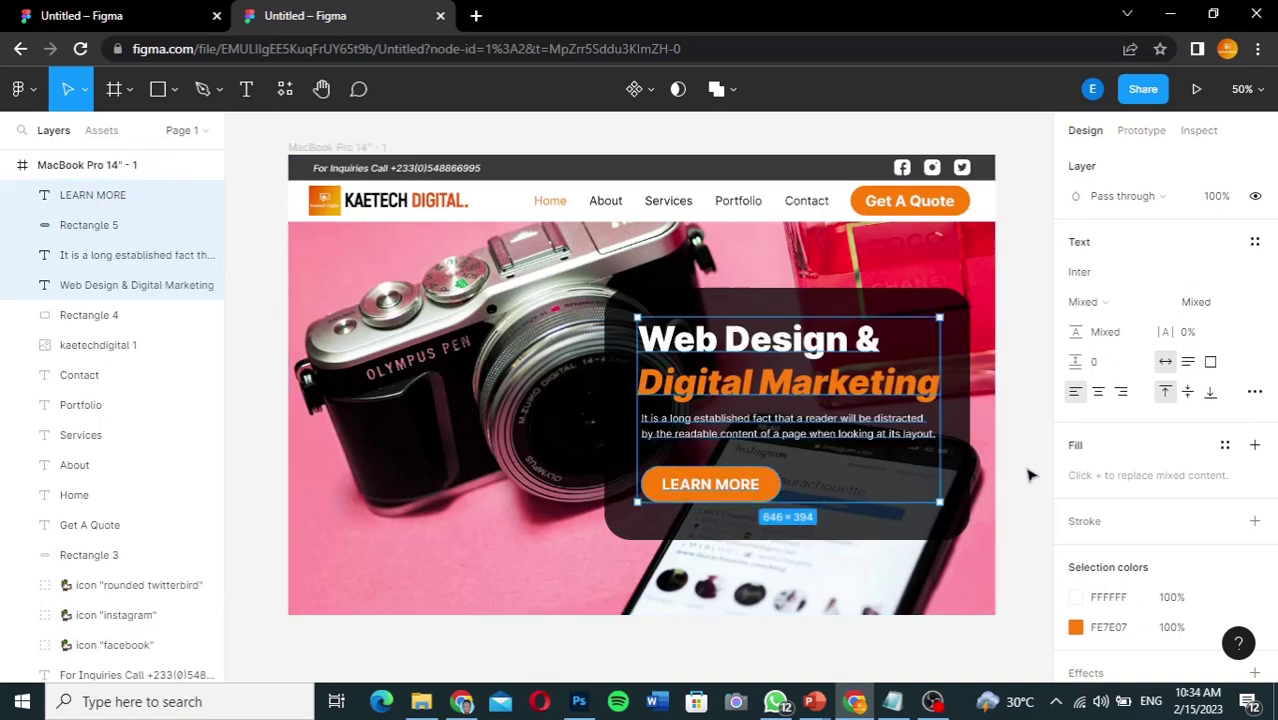
click(1030, 475)
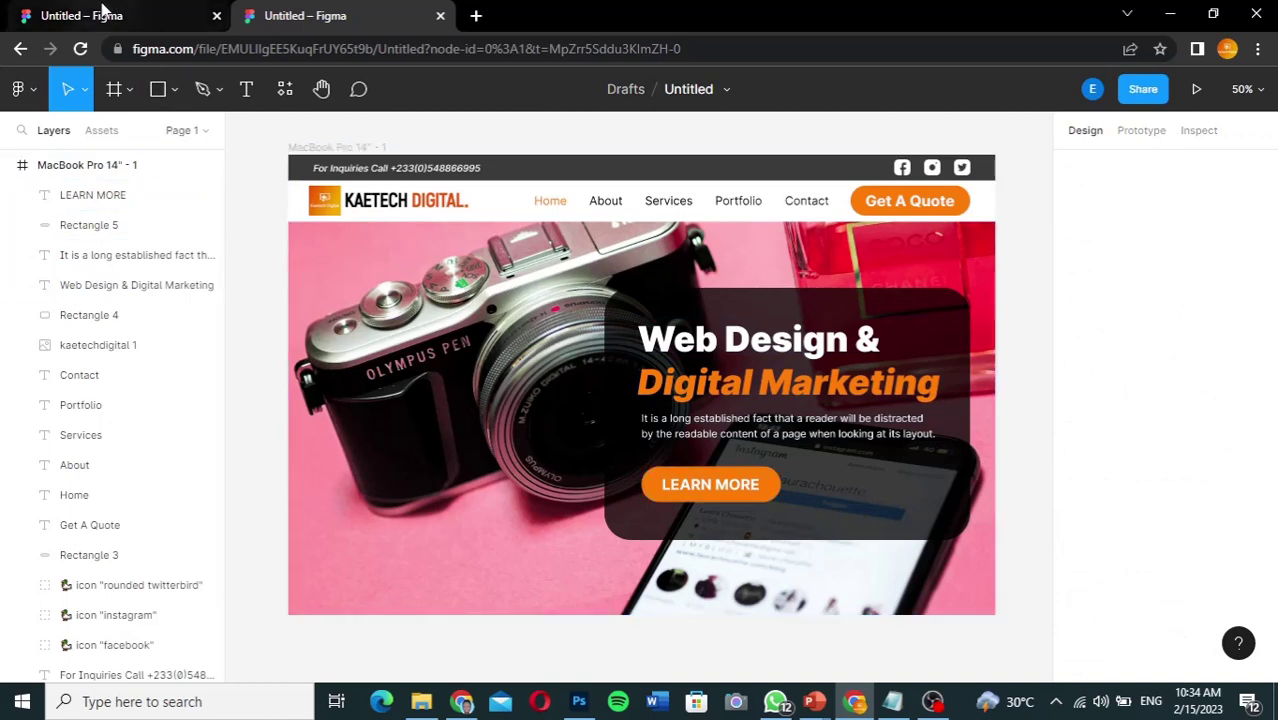
Step: Compare against the reference design's hero, then select the MacBook Pro 14" - 1 frame
click(100, 14)
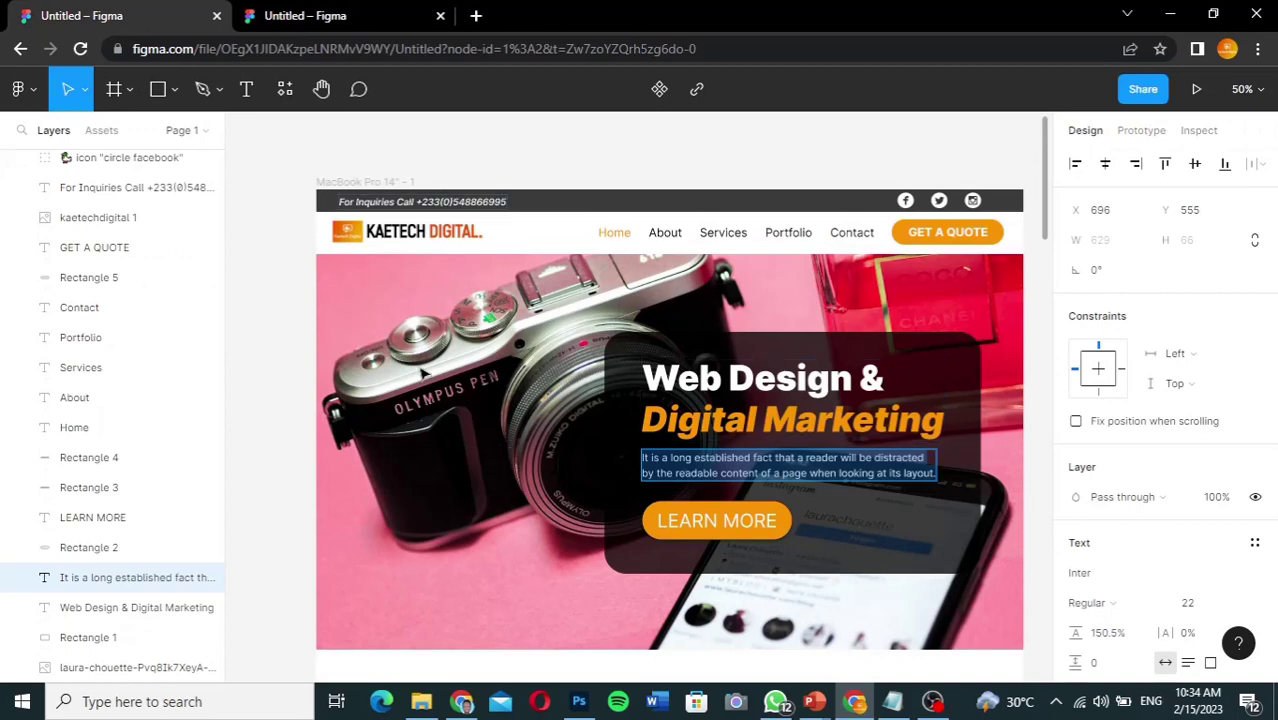
click(333, 18)
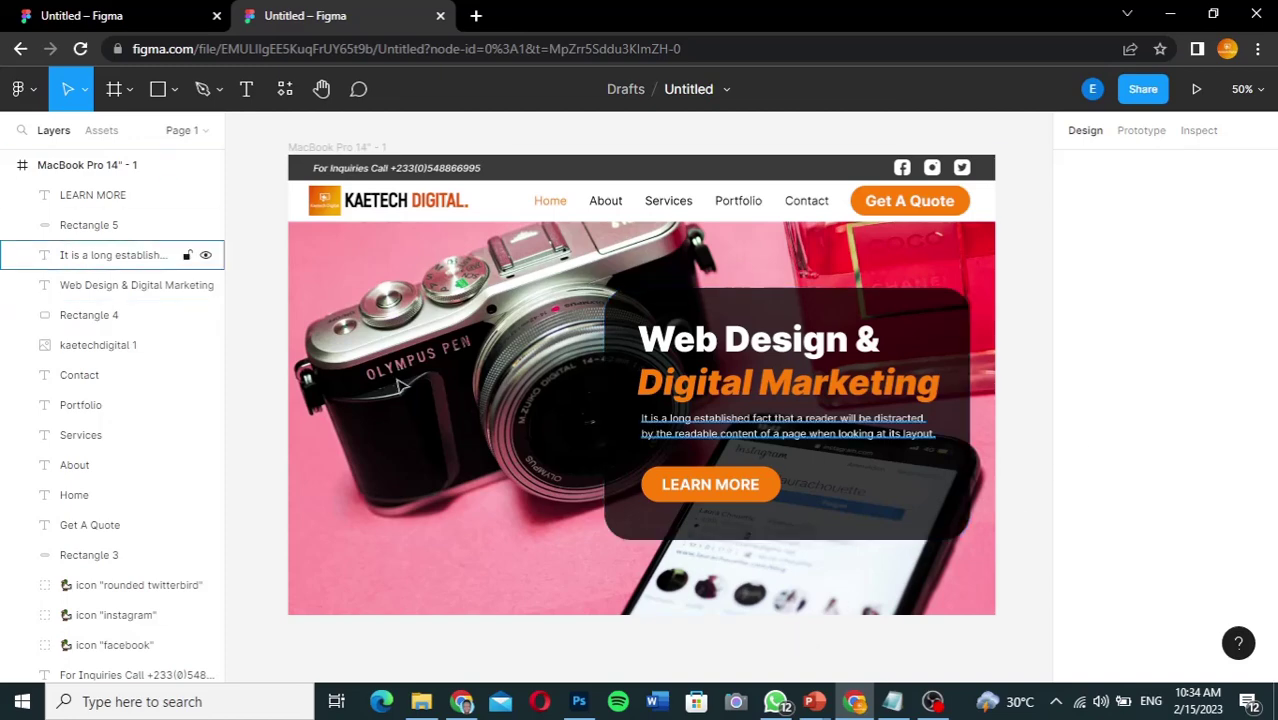
click(160, 166)
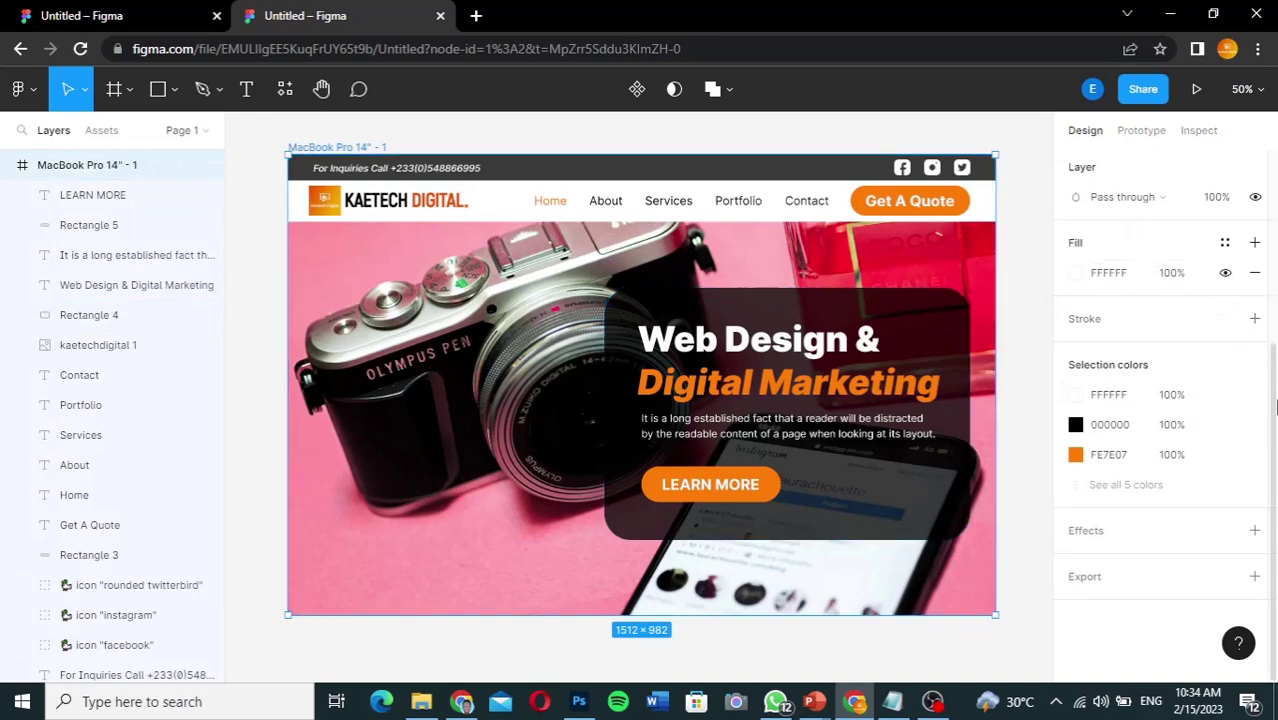
Step: Set the MacBook Pro 14" - 1 frame's height to 5000 and check the new space below
scroll(1274, 410, up, 5)
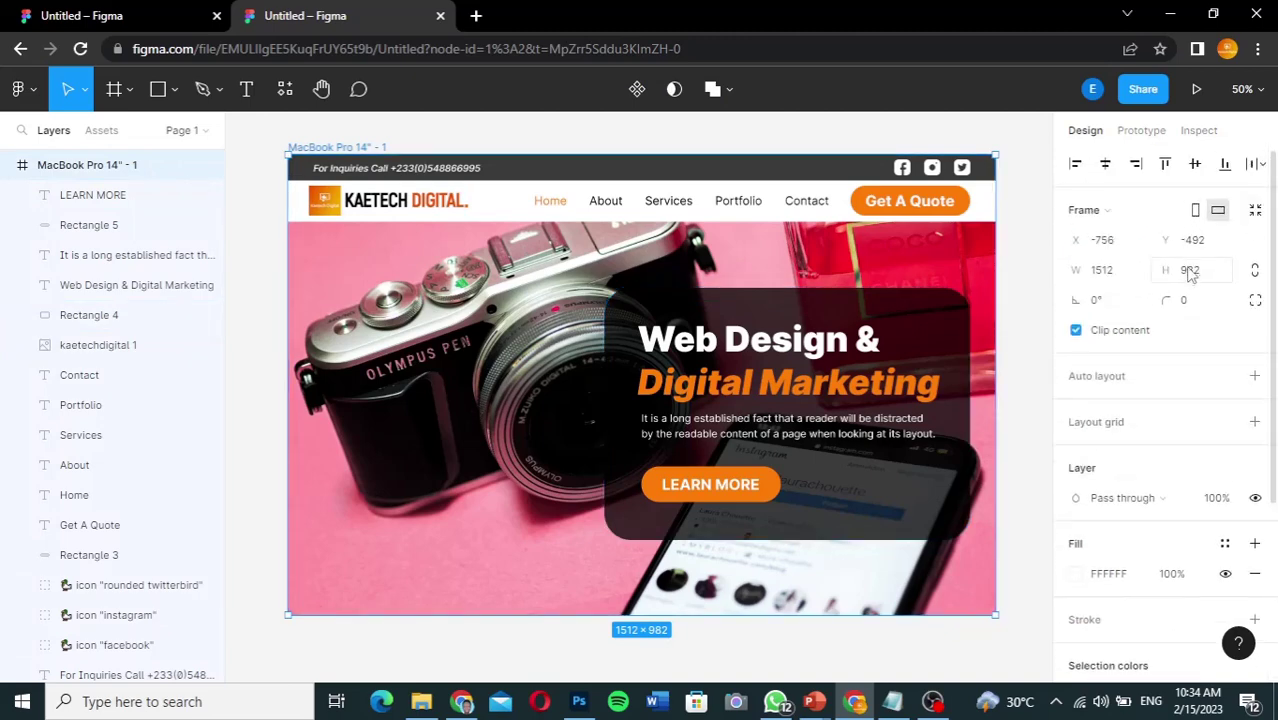
click(1199, 279)
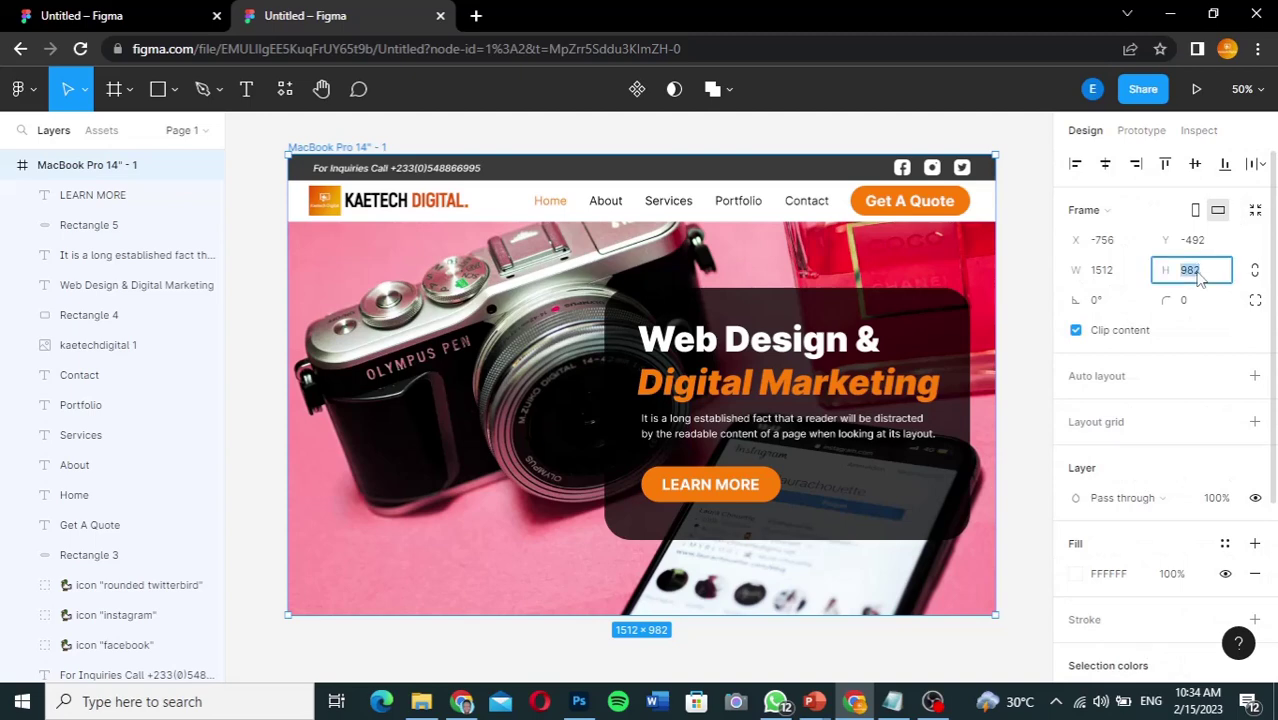
text(5000)
key(Return)
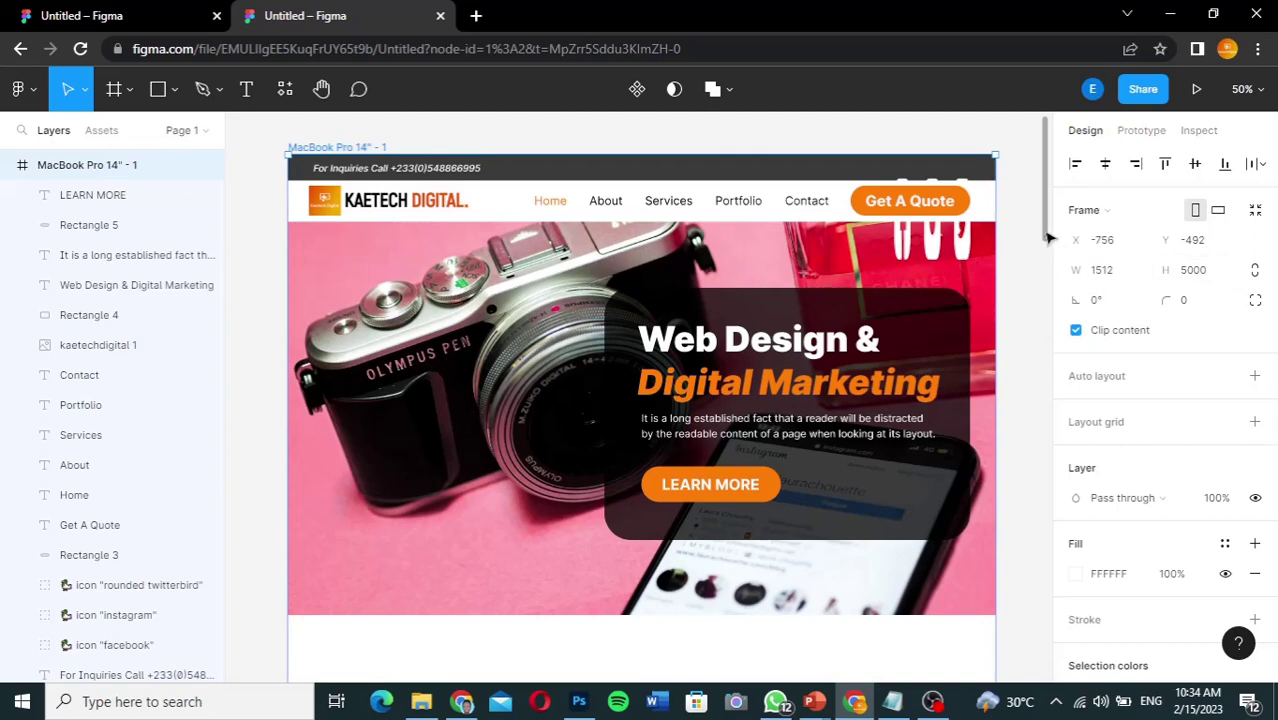
scroll(1048, 310, down, 5)
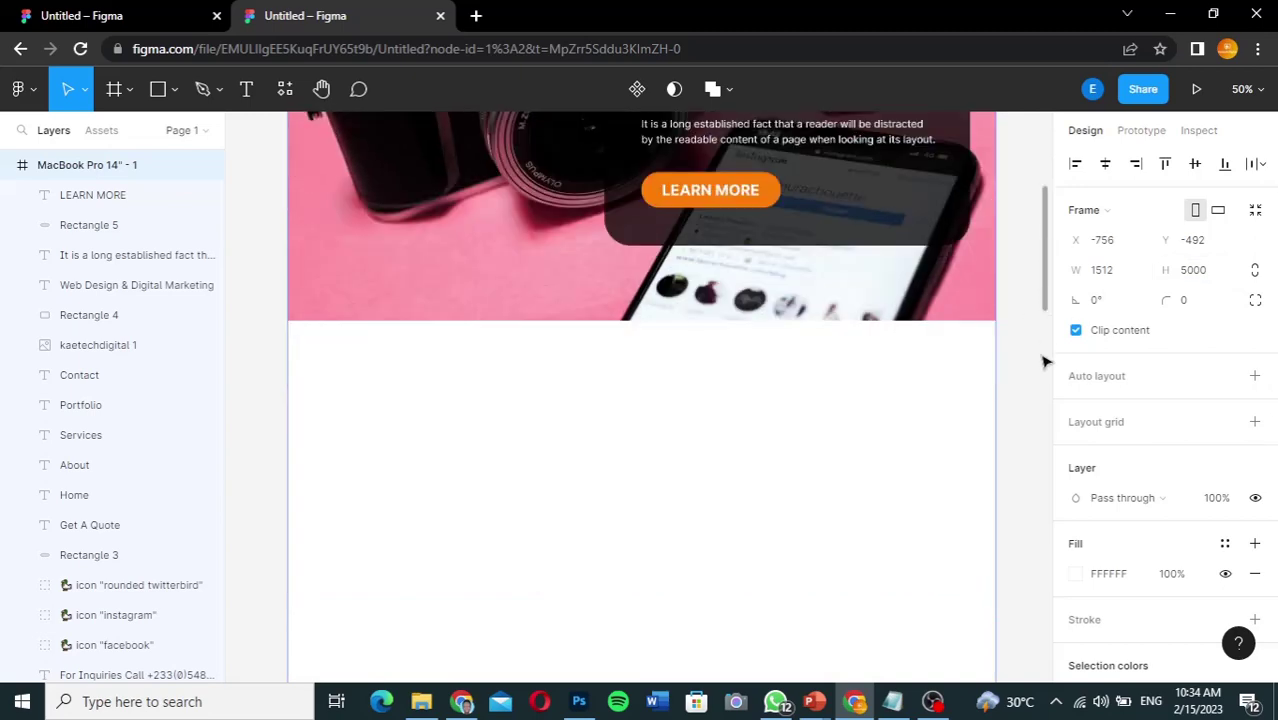
drag(1046, 362, 1038, 232)
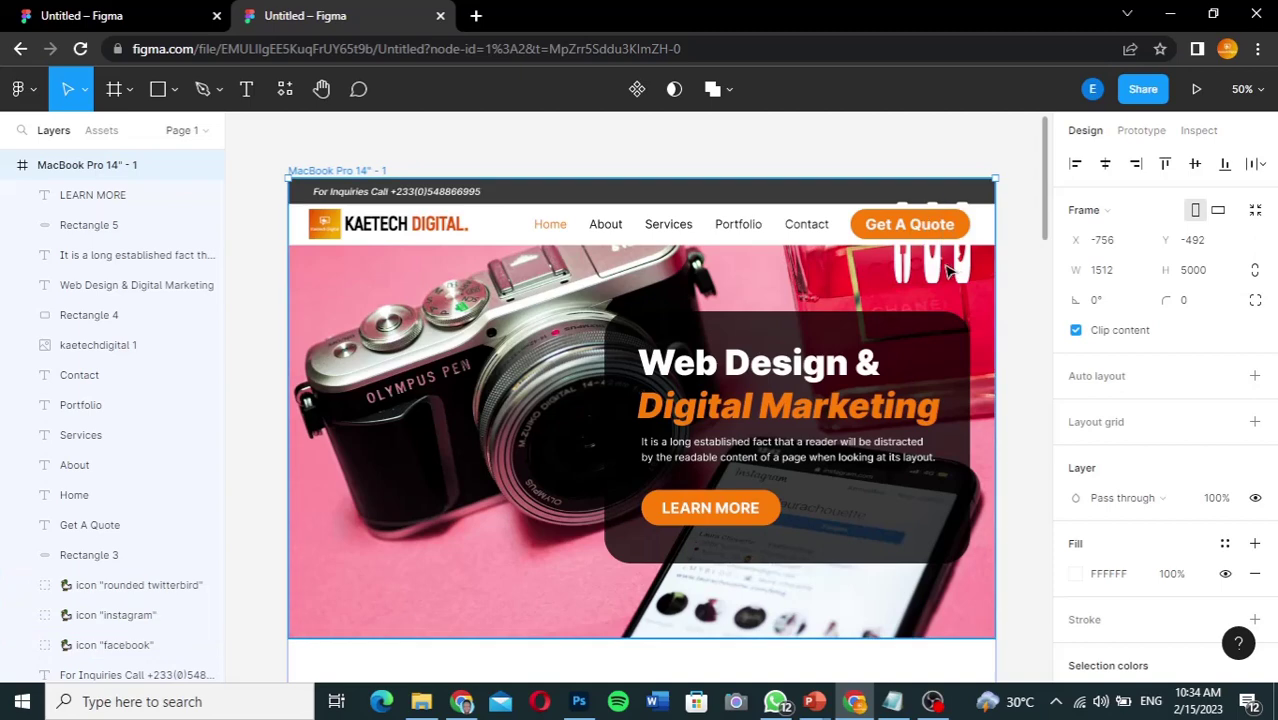
Step: Size the twitter, instagram and facebook icons to 34 × 34 and move them into the top bar
click(118, 588)
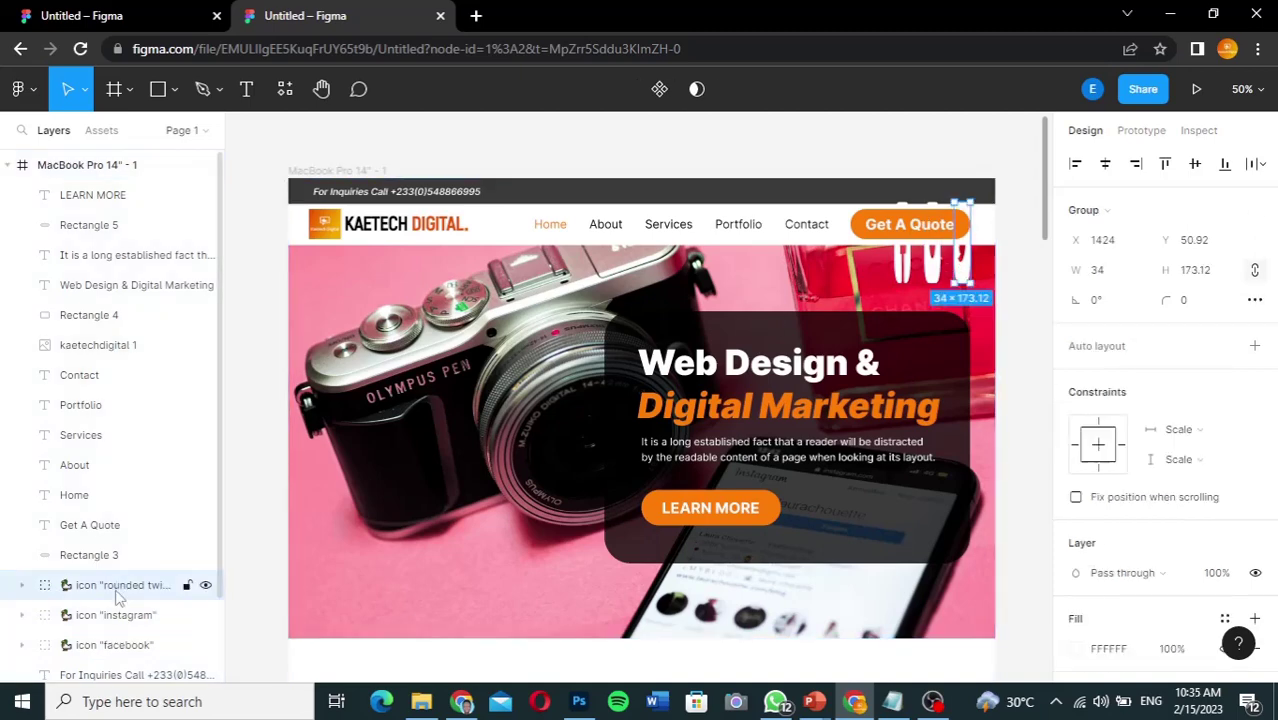
shift+click(114, 615)
shift+click(113, 645)
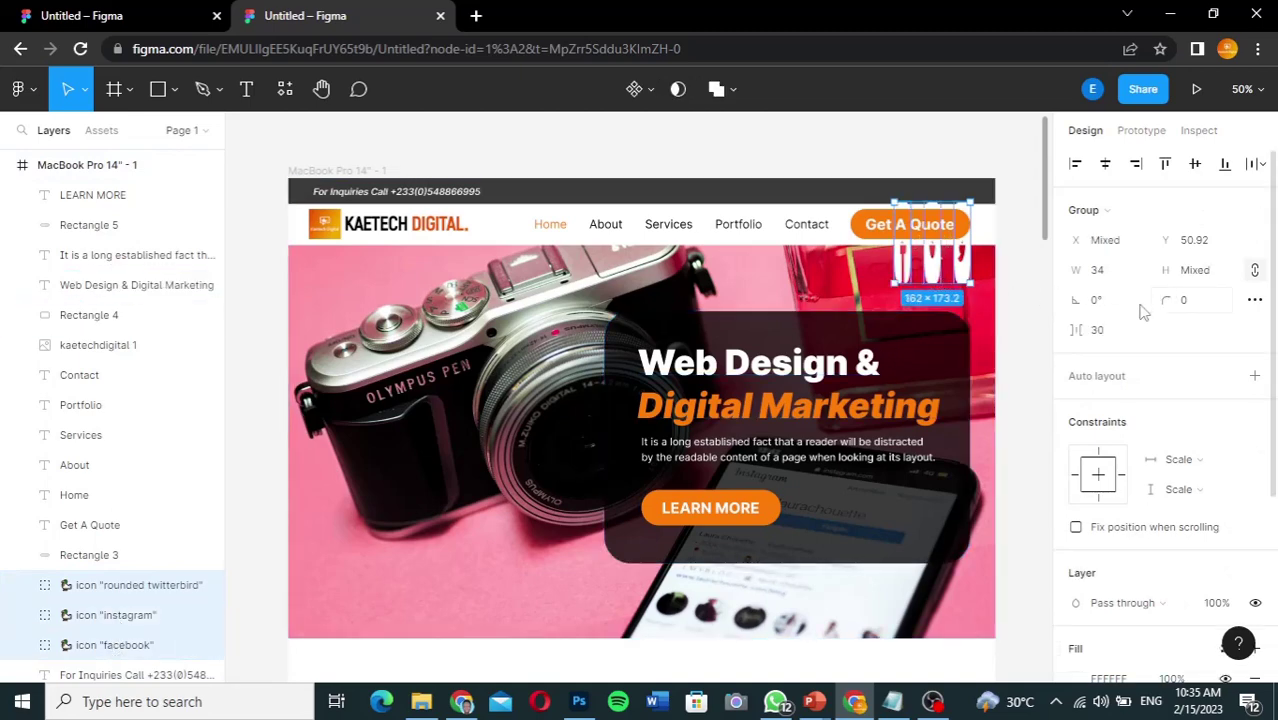
click(1212, 275)
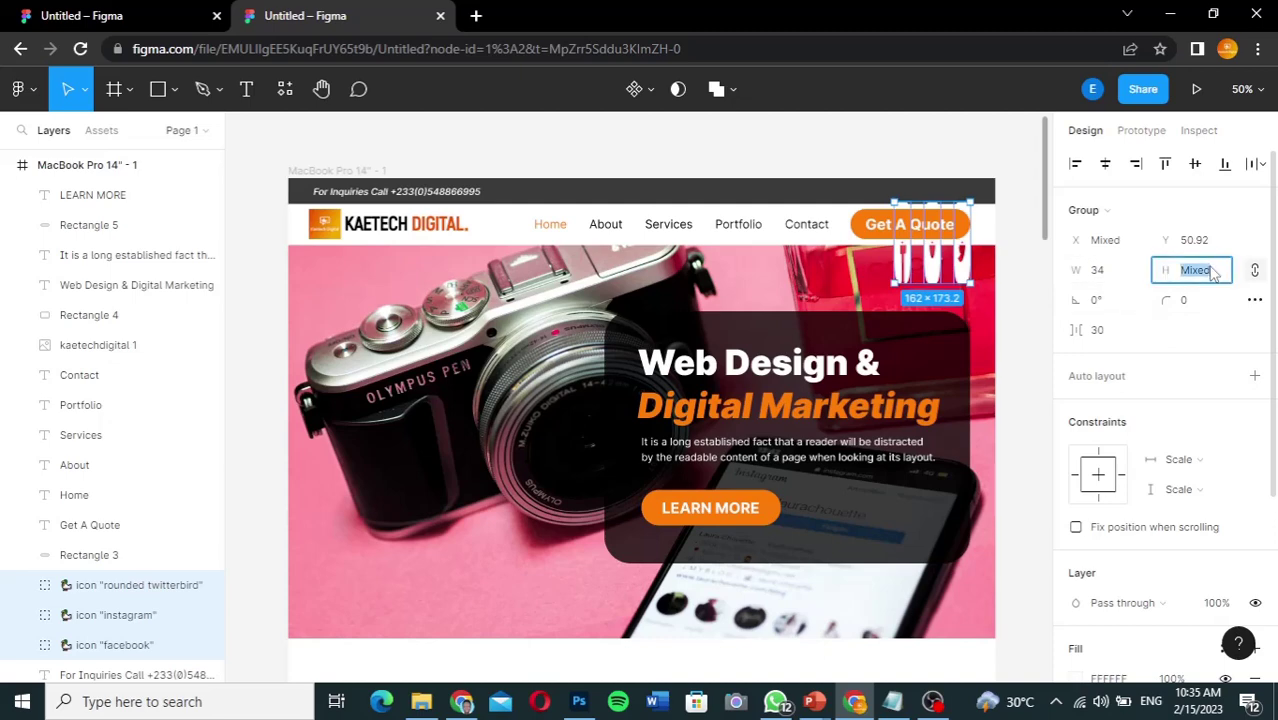
text(34)
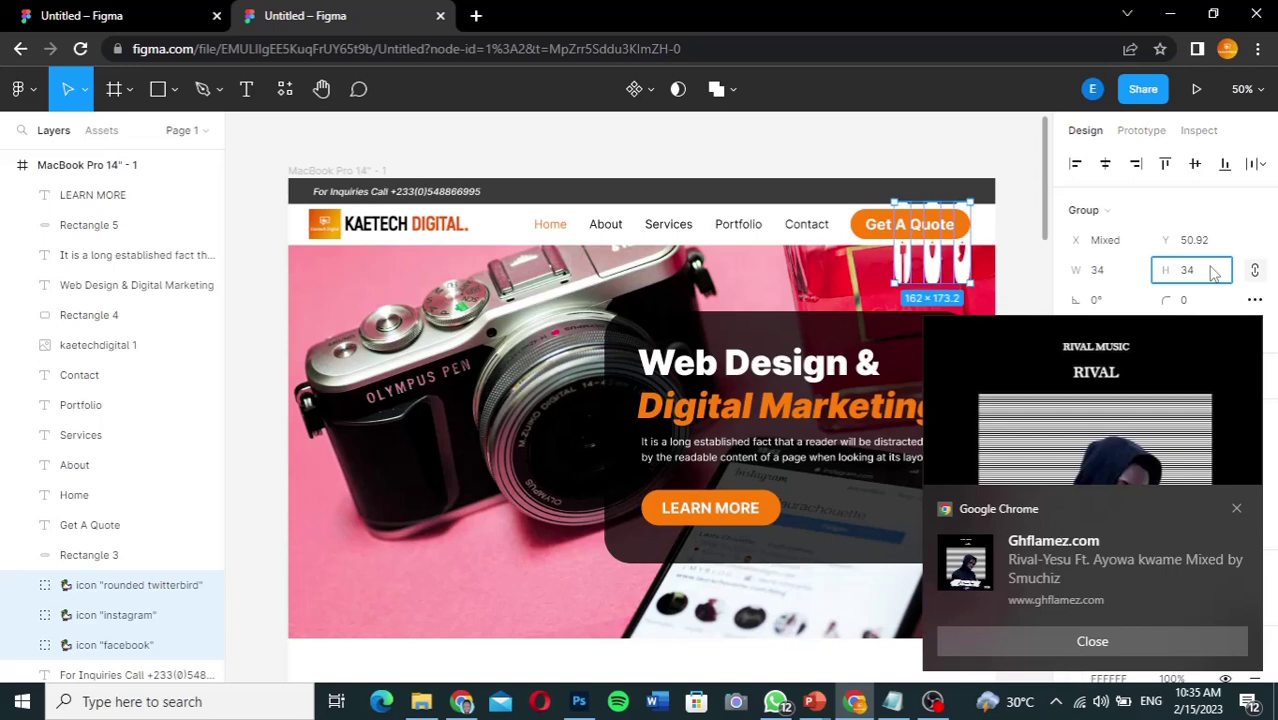
key(Return)
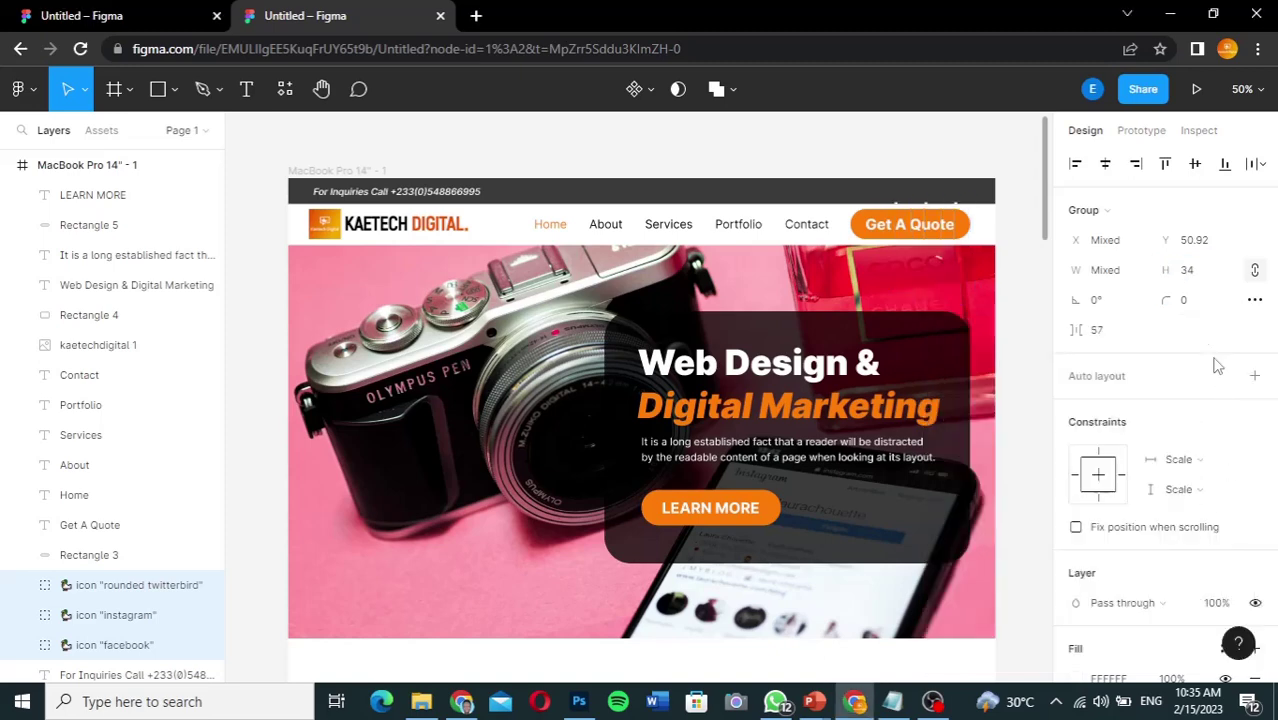
click(1195, 271)
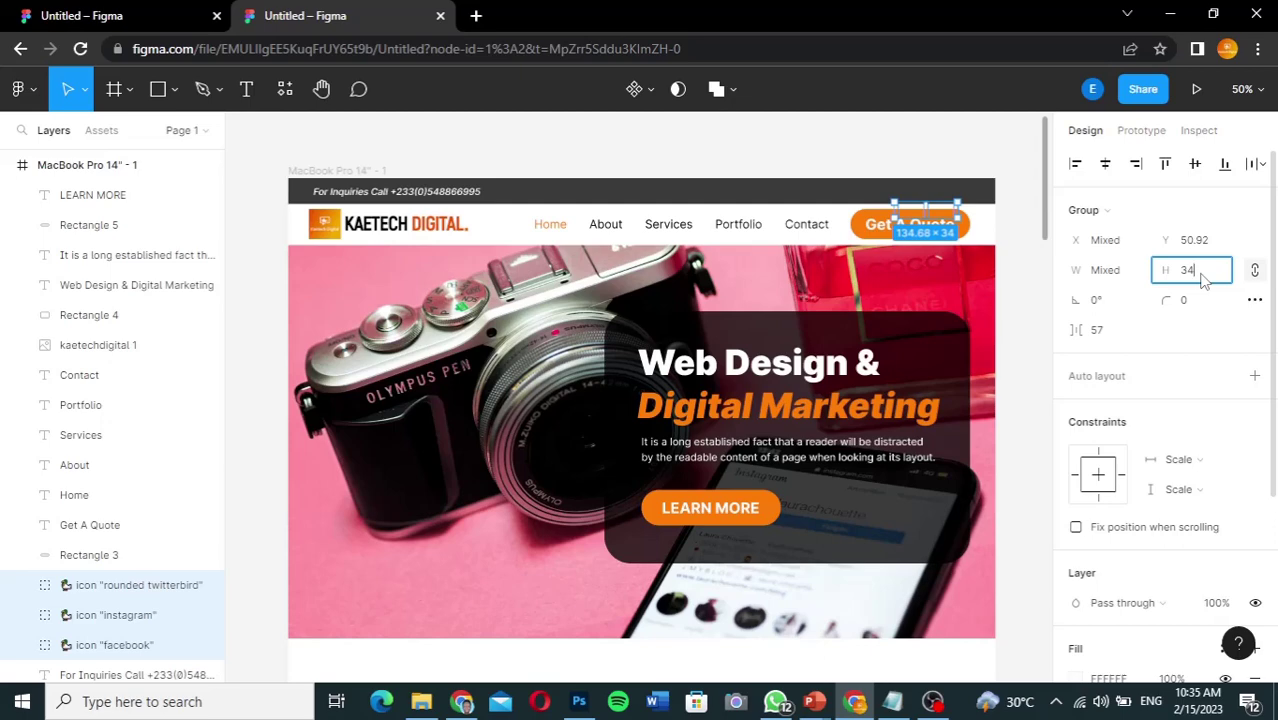
click(1117, 274)
text(34)
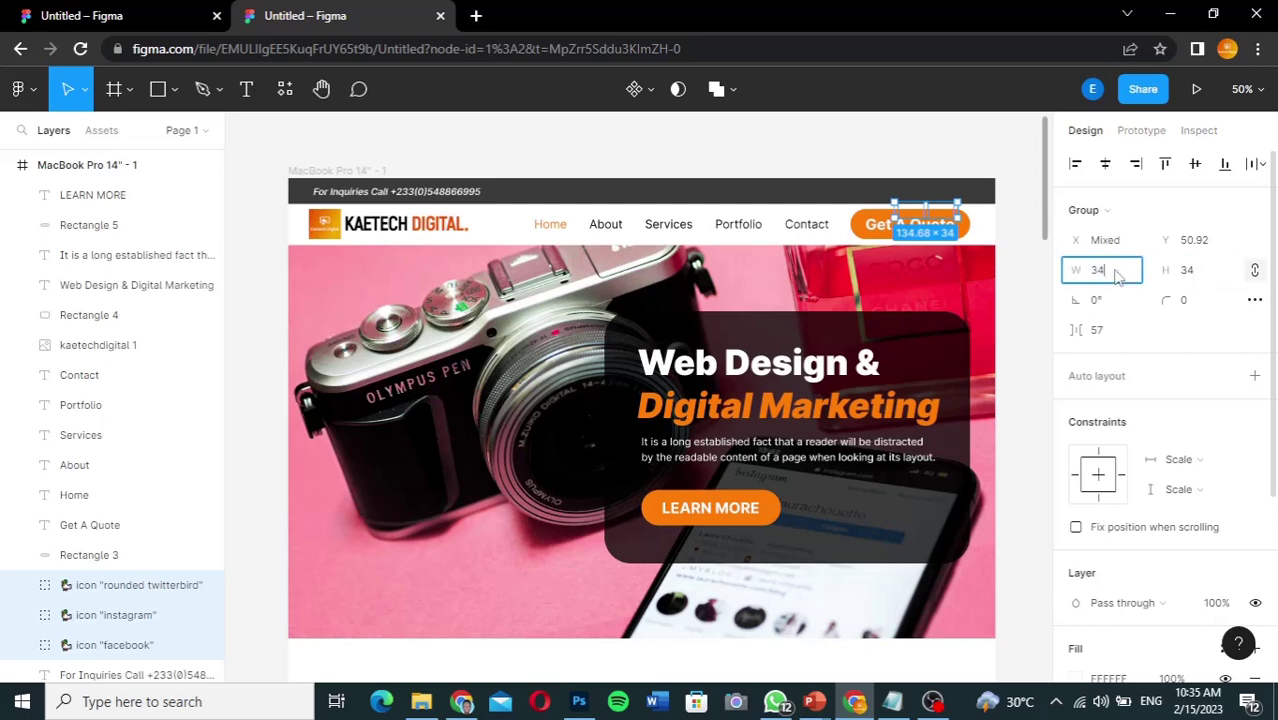
key(Return)
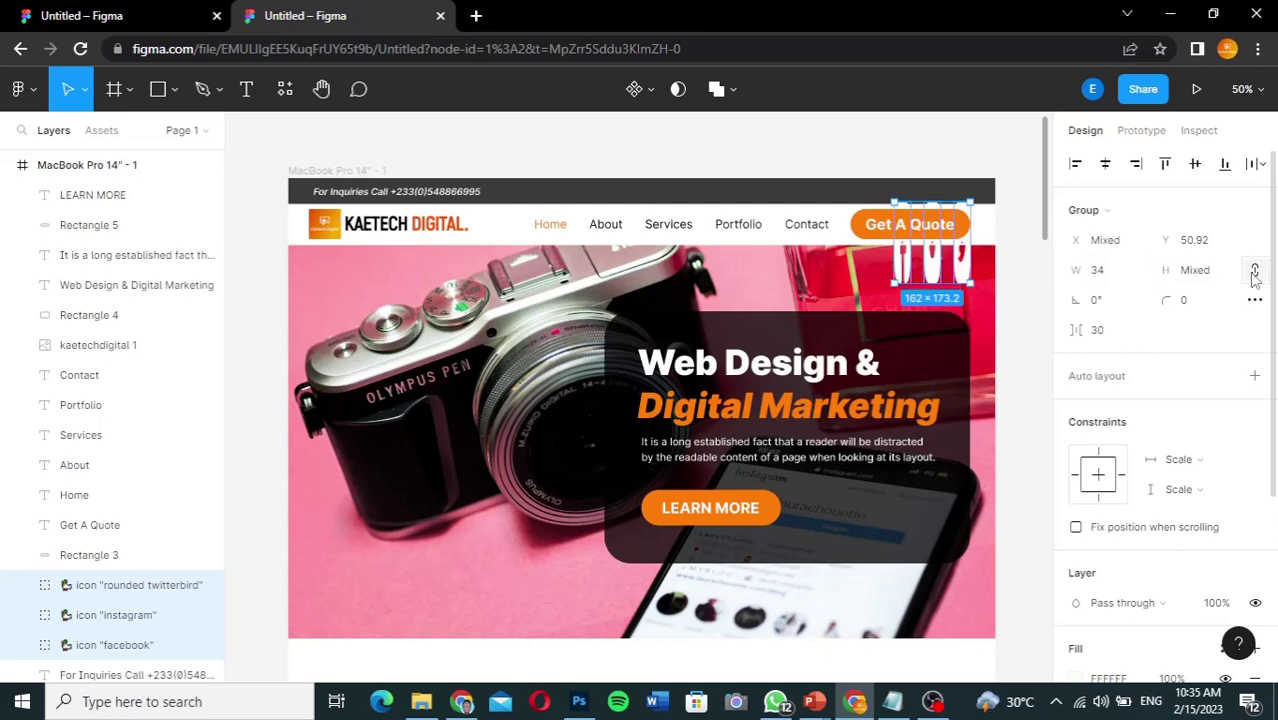
click(1208, 279)
text(34)
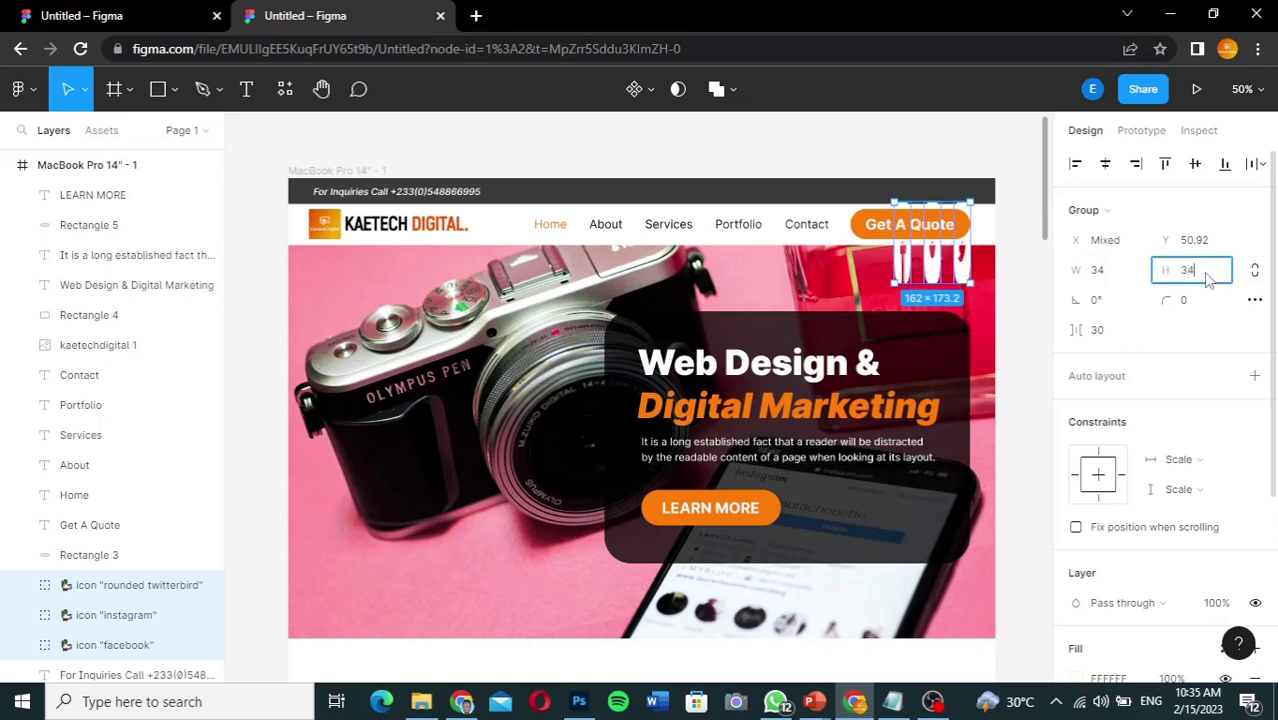
key(Return)
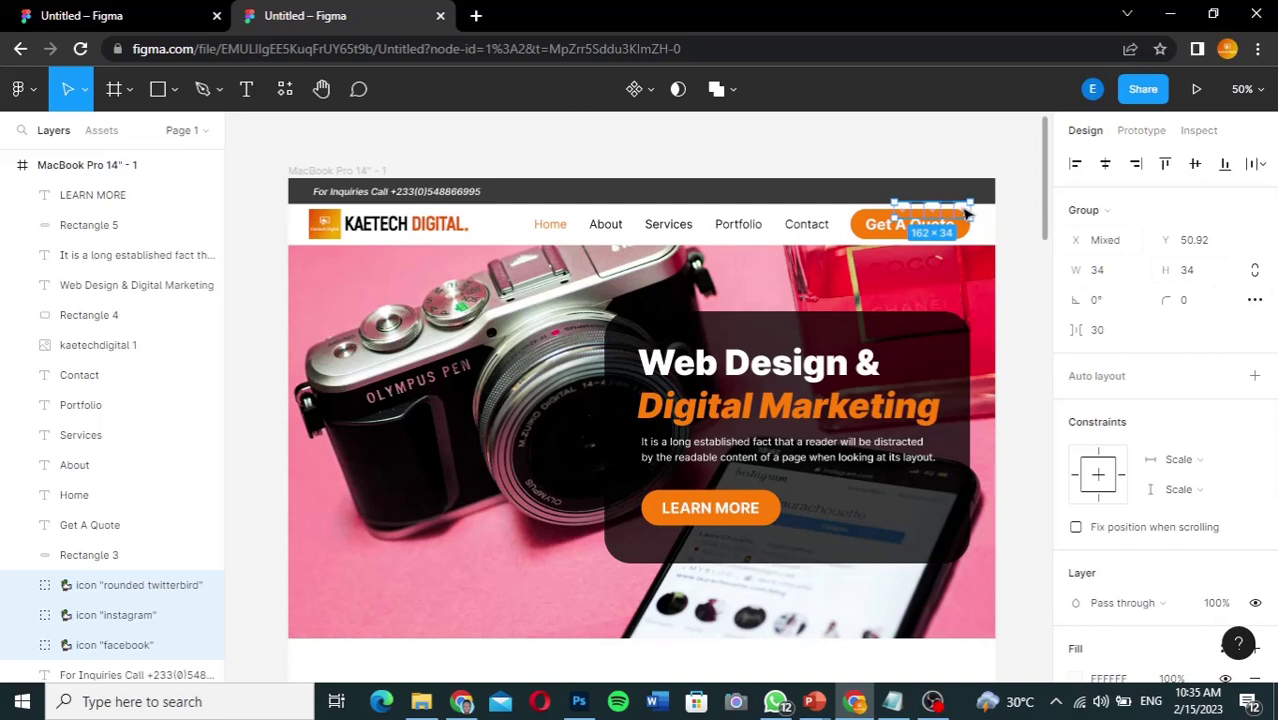
drag(963, 211, 961, 192)
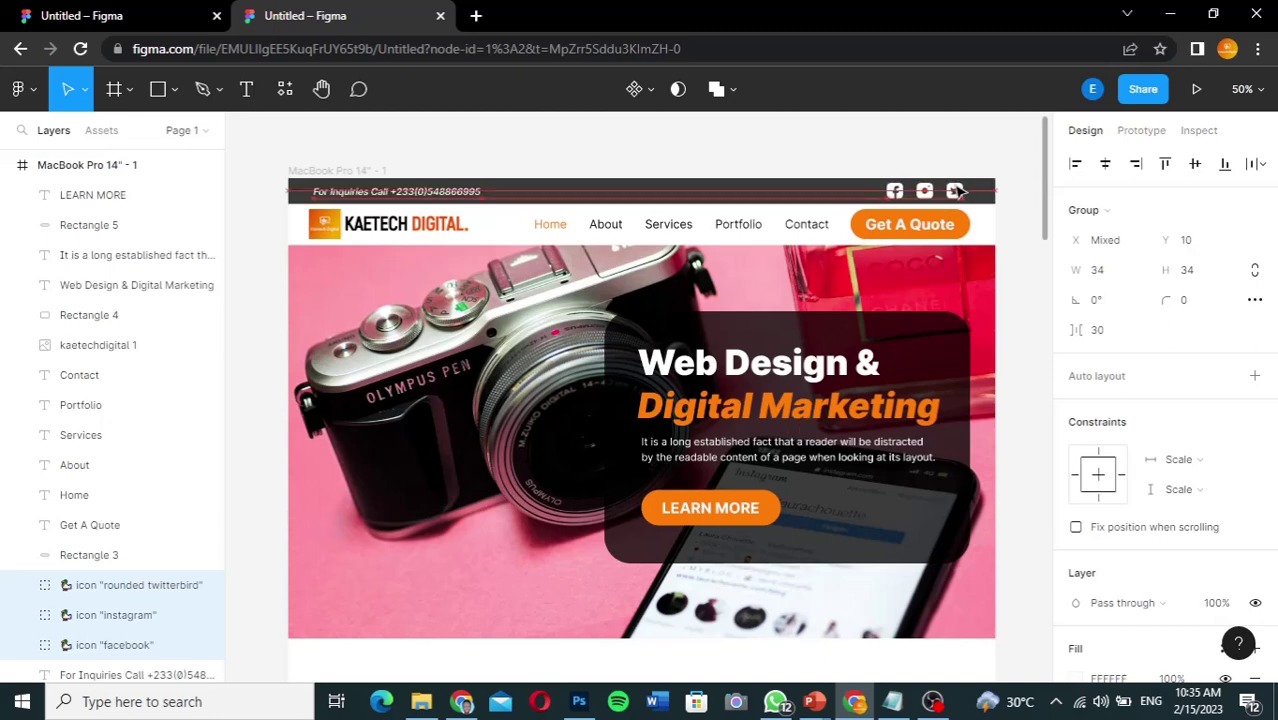
click(1024, 247)
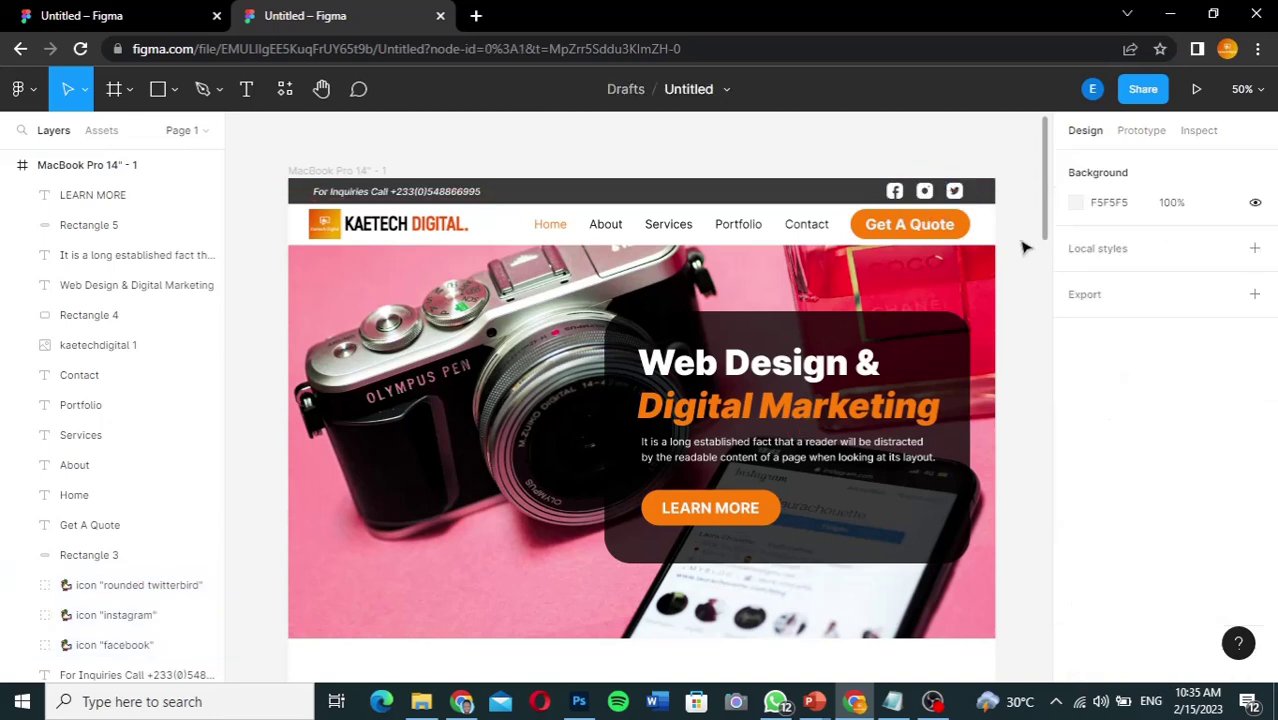
scroll(1049, 217, down, 5)
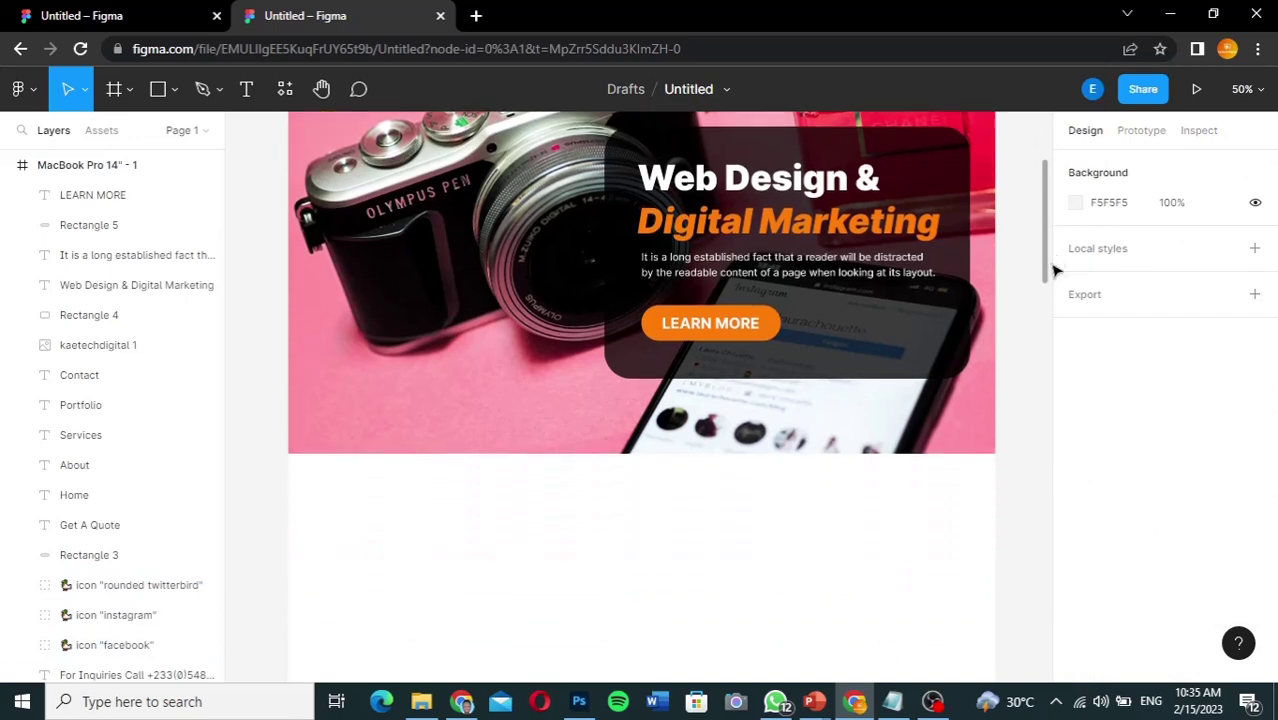
scroll(1055, 345, down, 2)
scroll(1052, 251, up, 2)
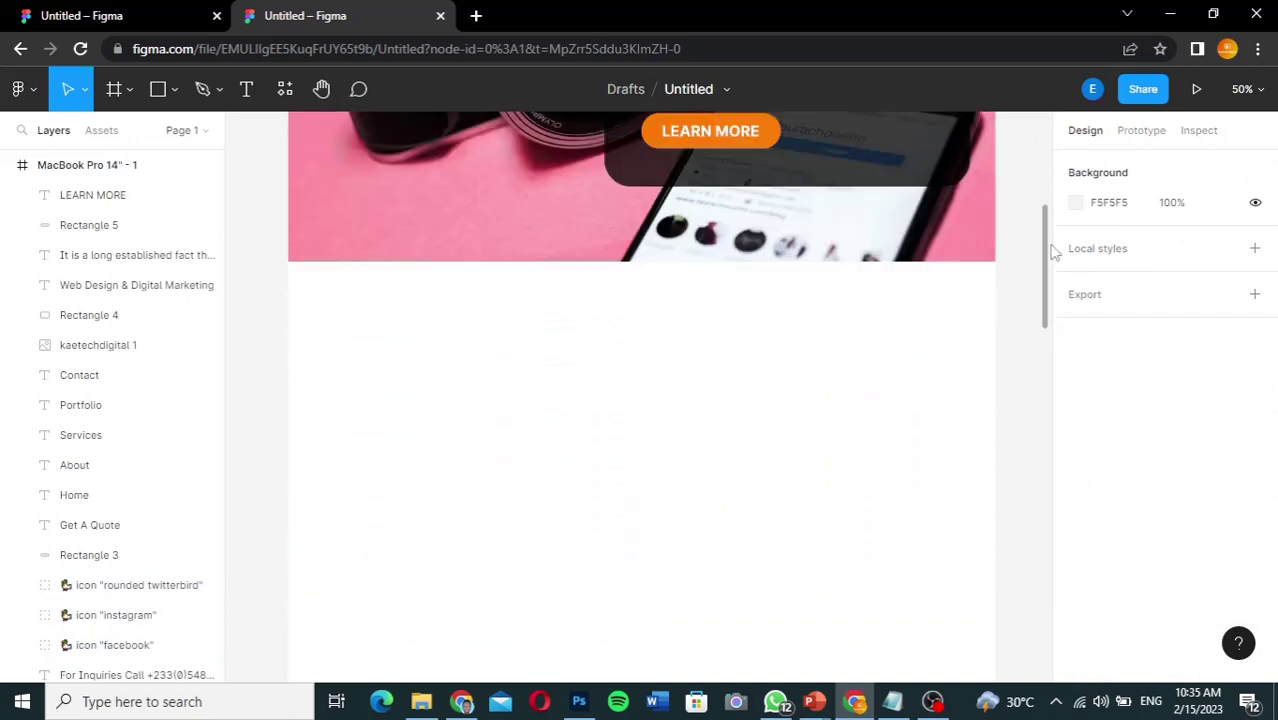
scroll(1050, 220, up, 5)
scroll(1047, 251, down, 5)
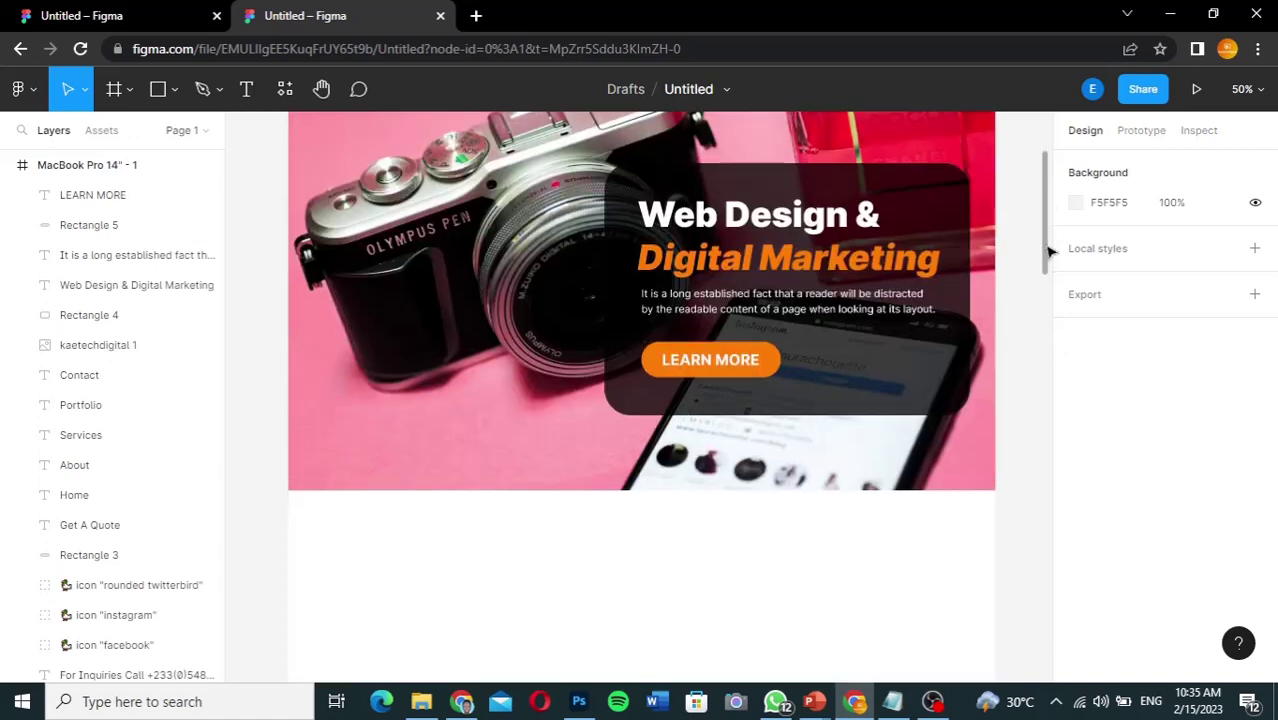
drag(1049, 306, 1049, 320)
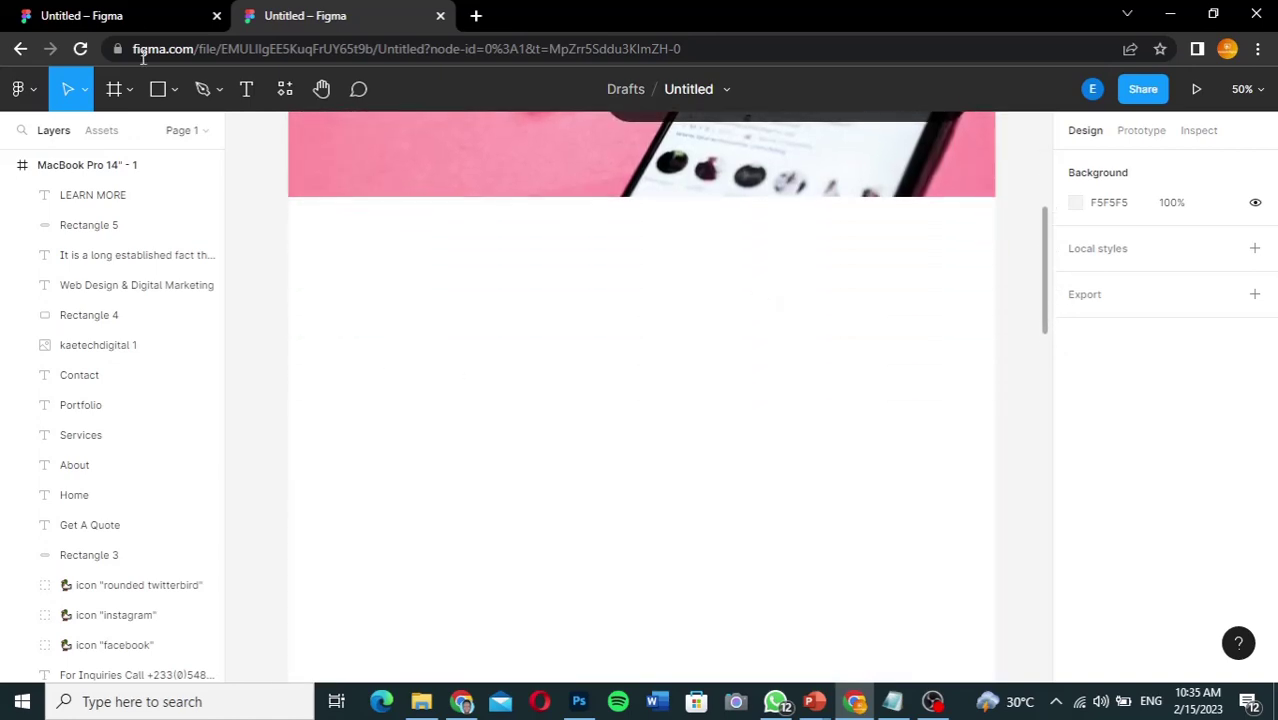
click(135, 18)
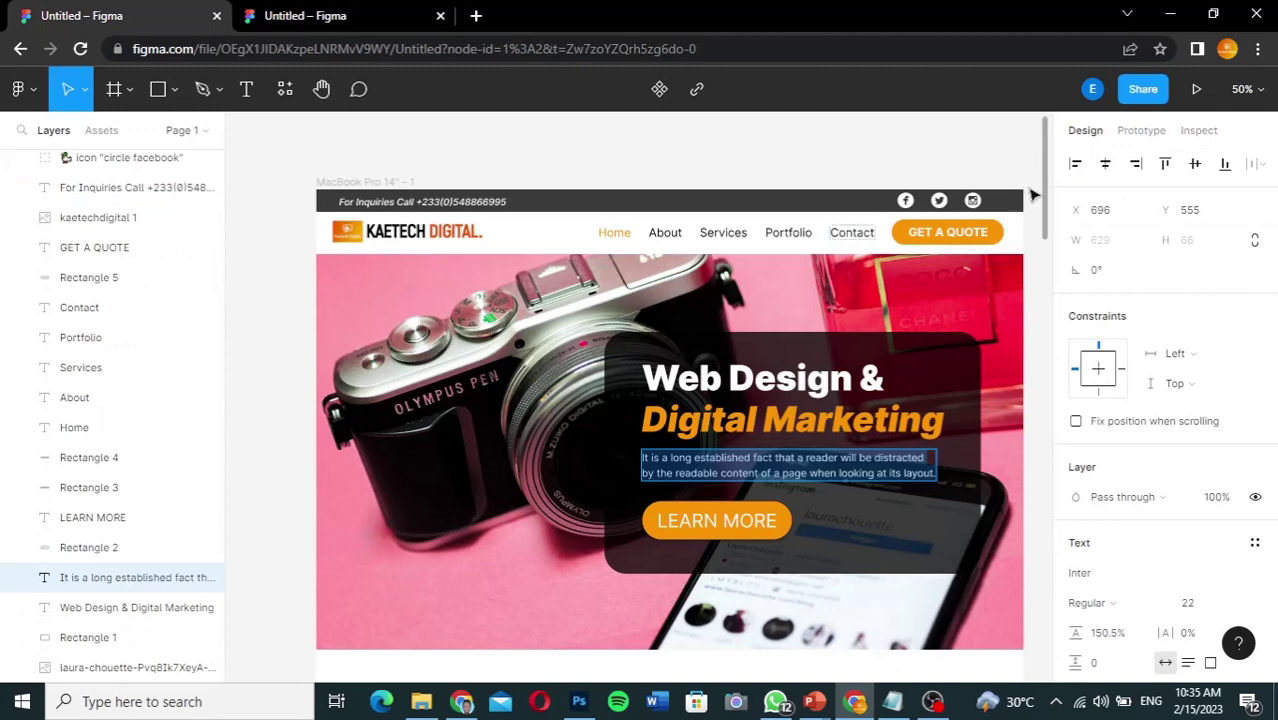
drag(1046, 203, 1045, 320)
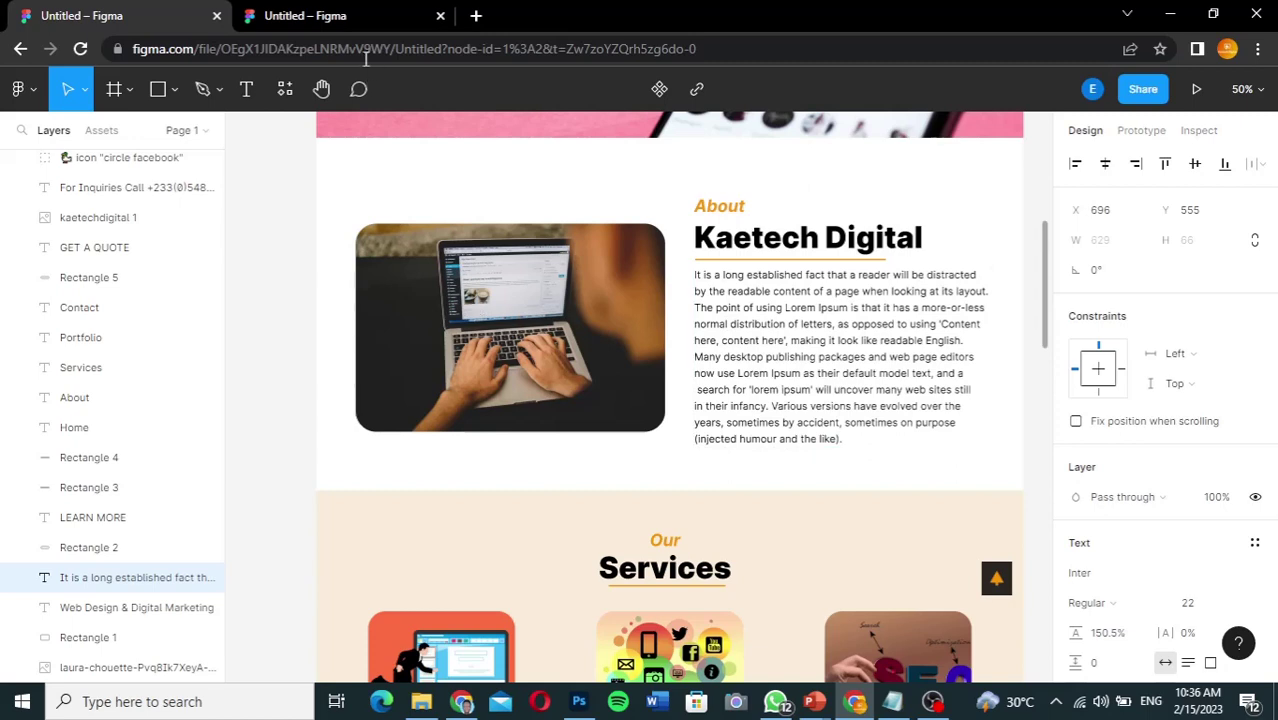
click(342, 14)
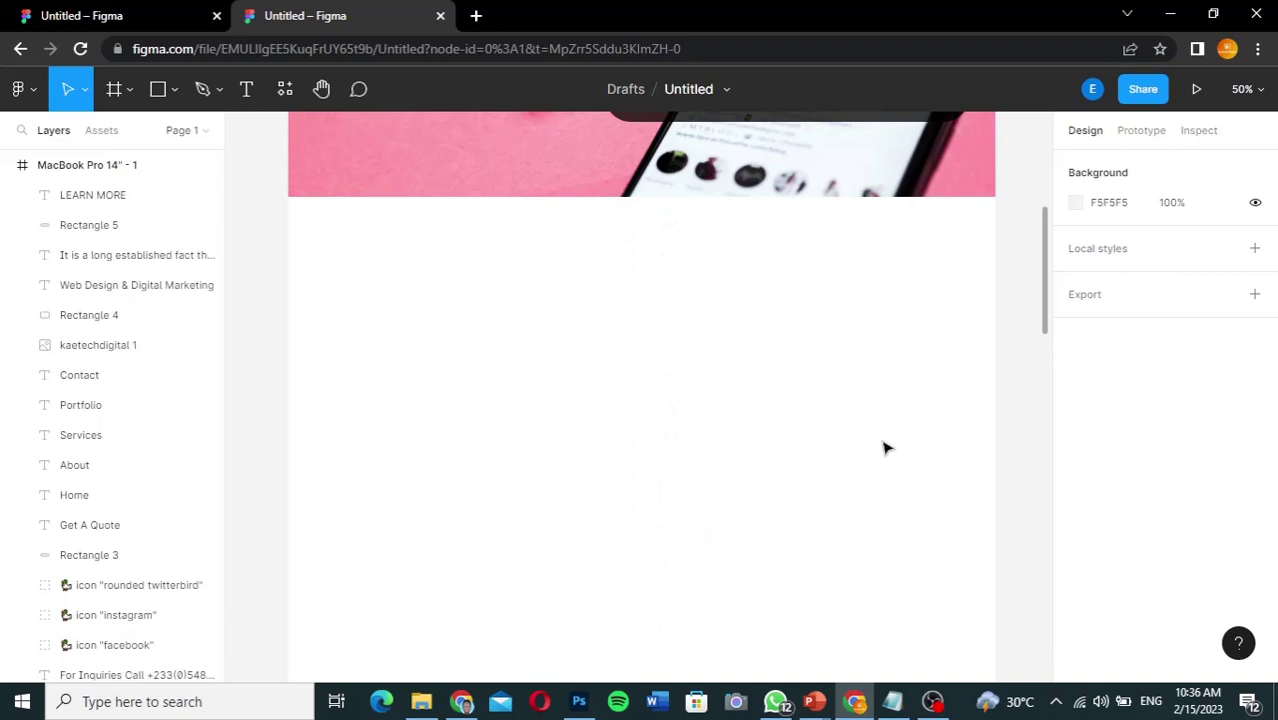
drag(1045, 328, 1045, 335)
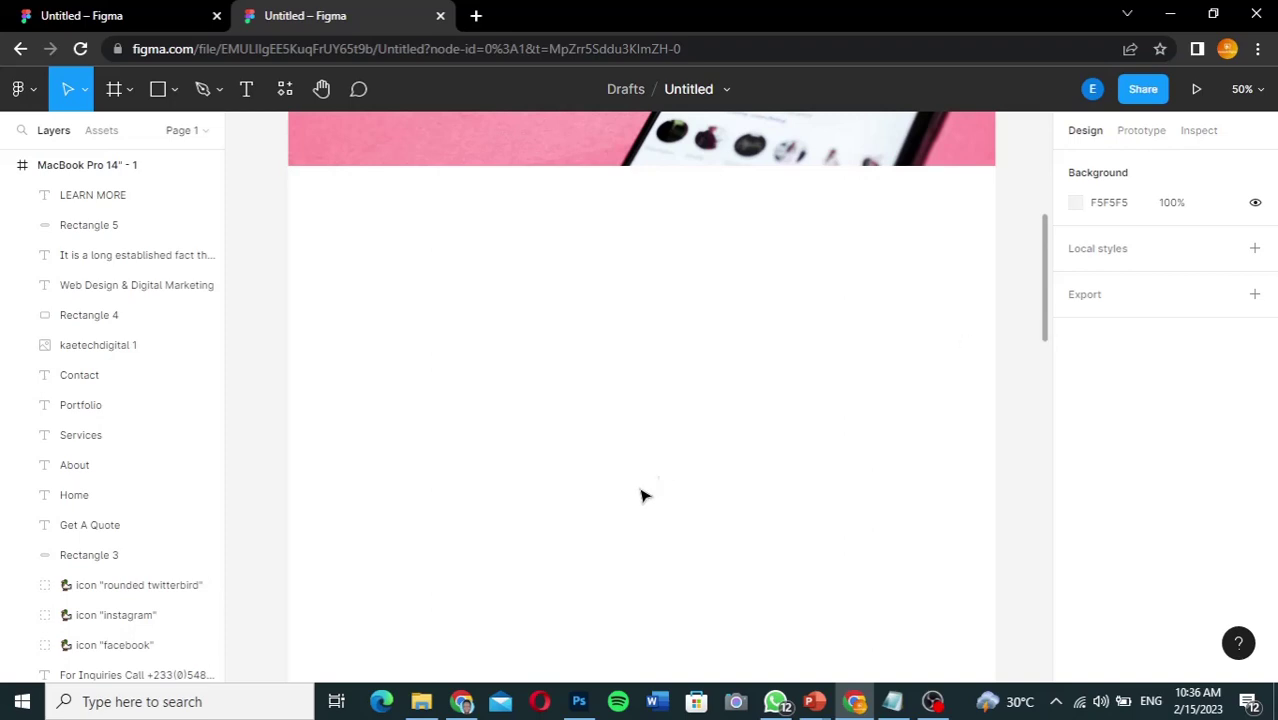
Step: Drag blogging-gecc157790_1280 from the Kaetech folder onto the Figma canvas
click(421, 703)
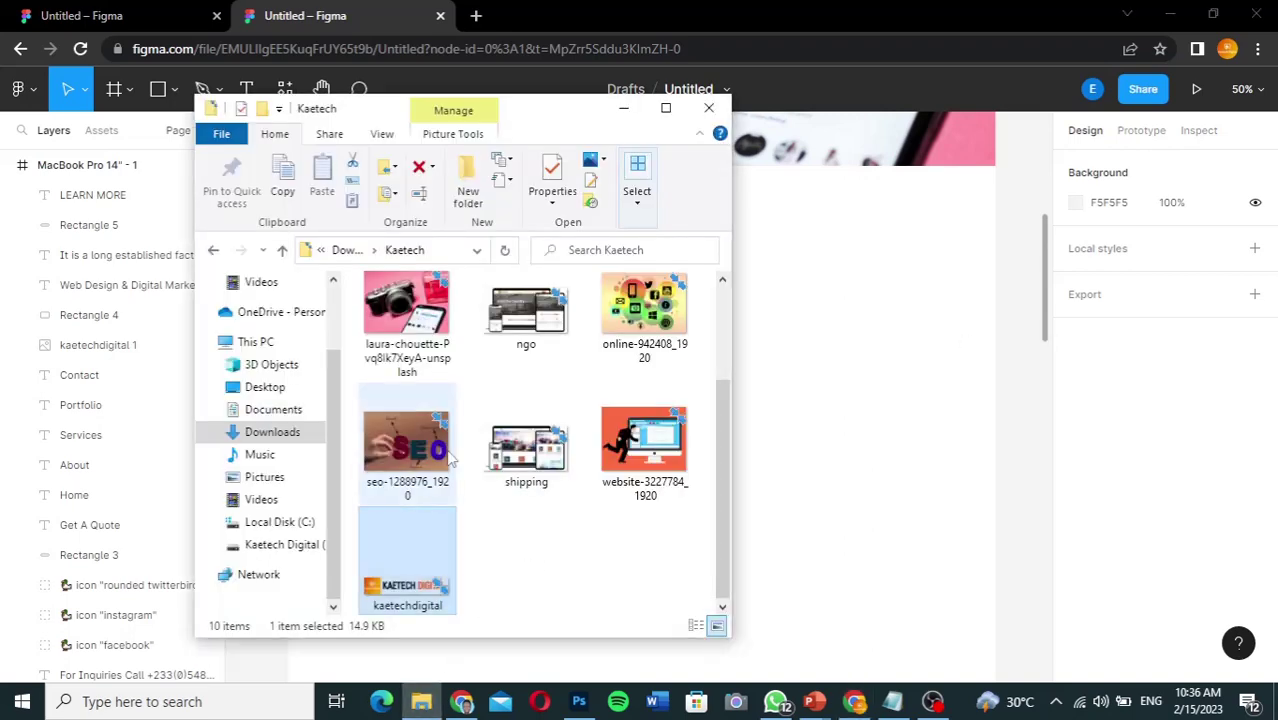
drag(724, 445, 717, 308)
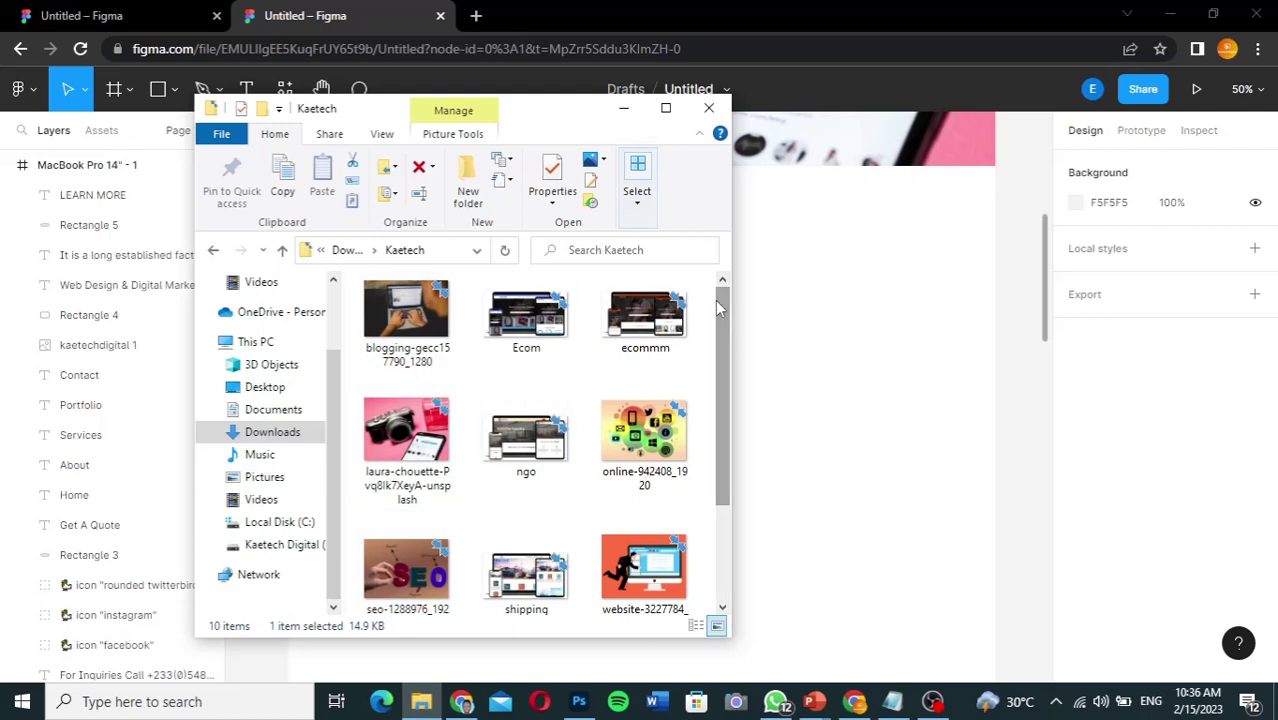
click(398, 318)
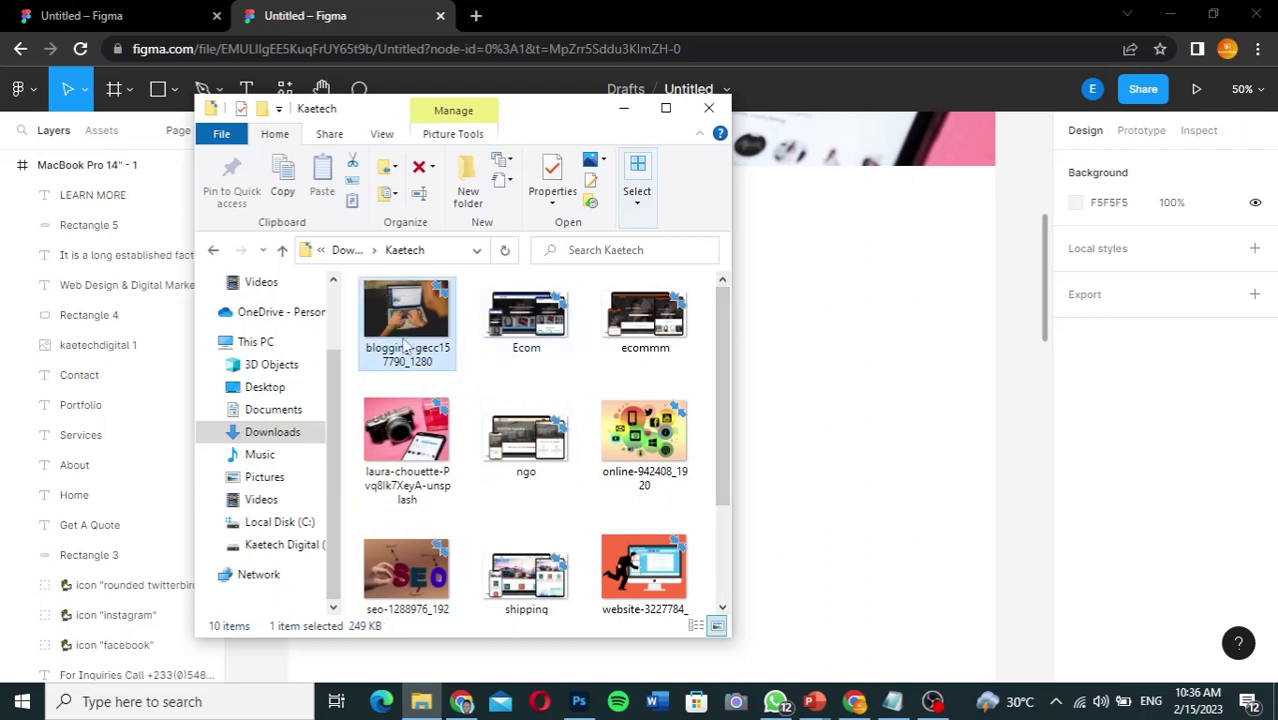
drag(405, 311, 801, 328)
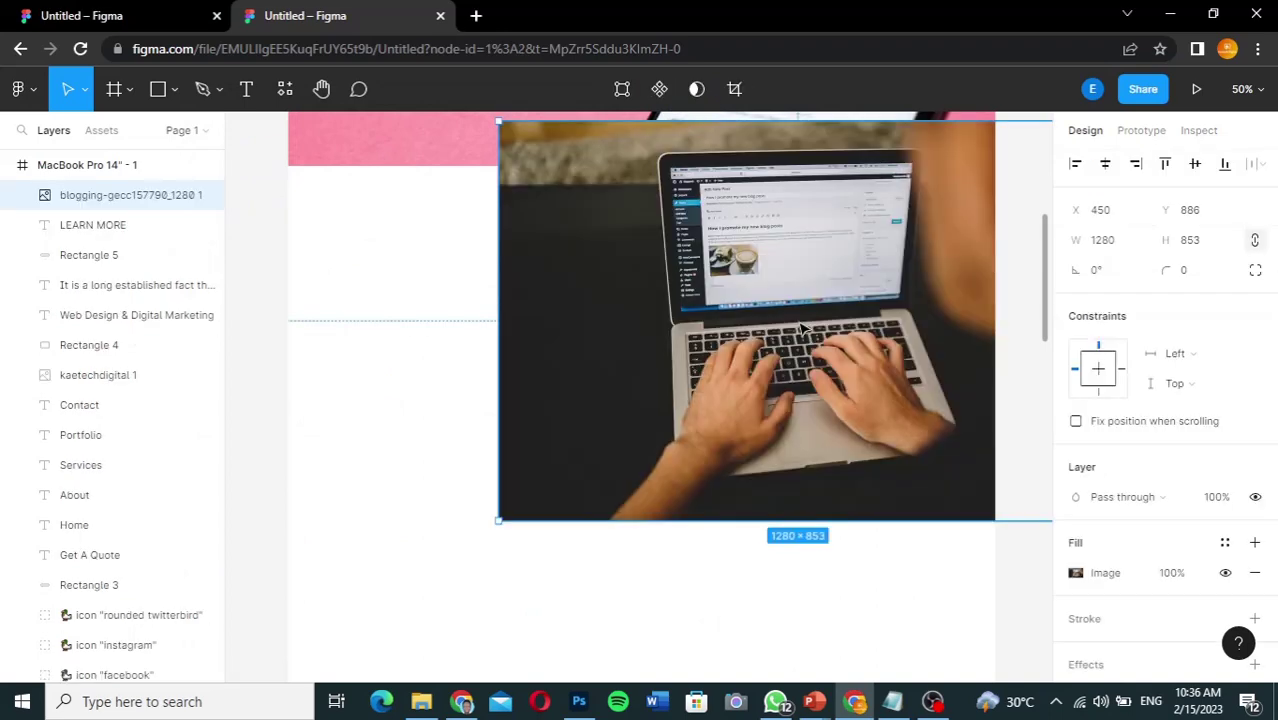
Step: Move the laptop photo left and shrink it proportionally to about 726×475
drag(688, 262, 532, 332)
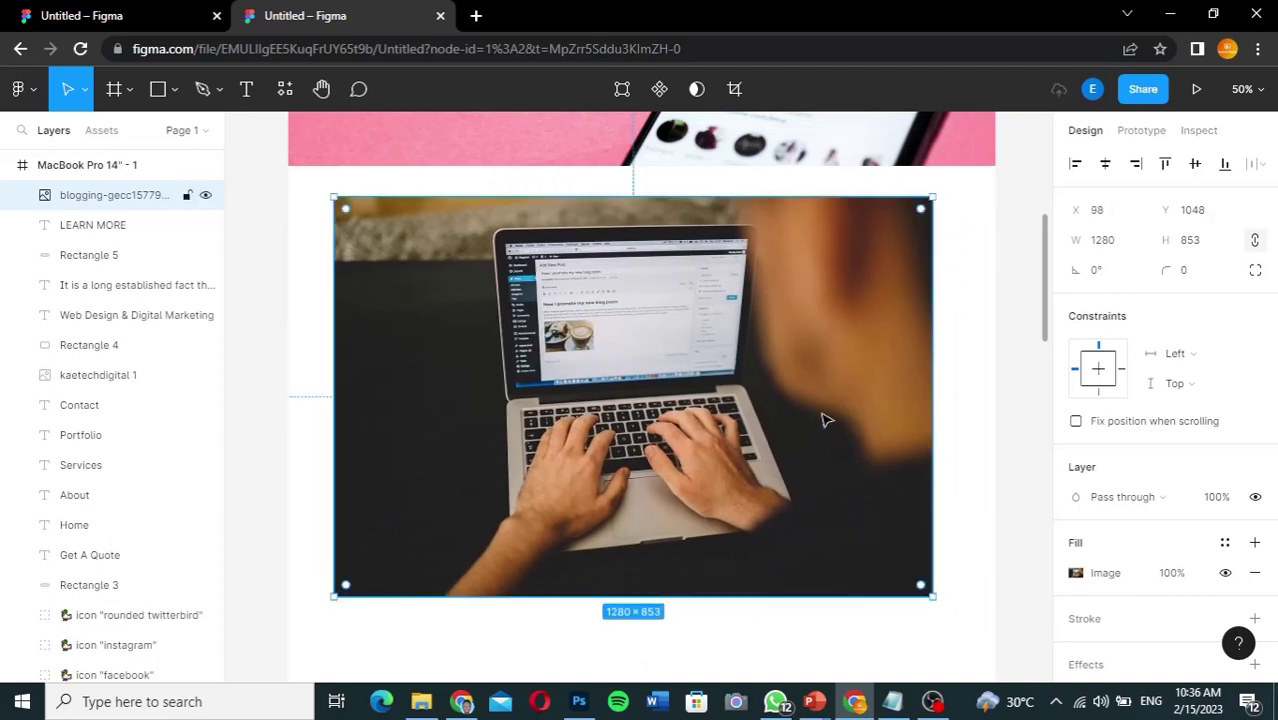
drag(932, 198, 674, 374)
drag(548, 476, 541, 361)
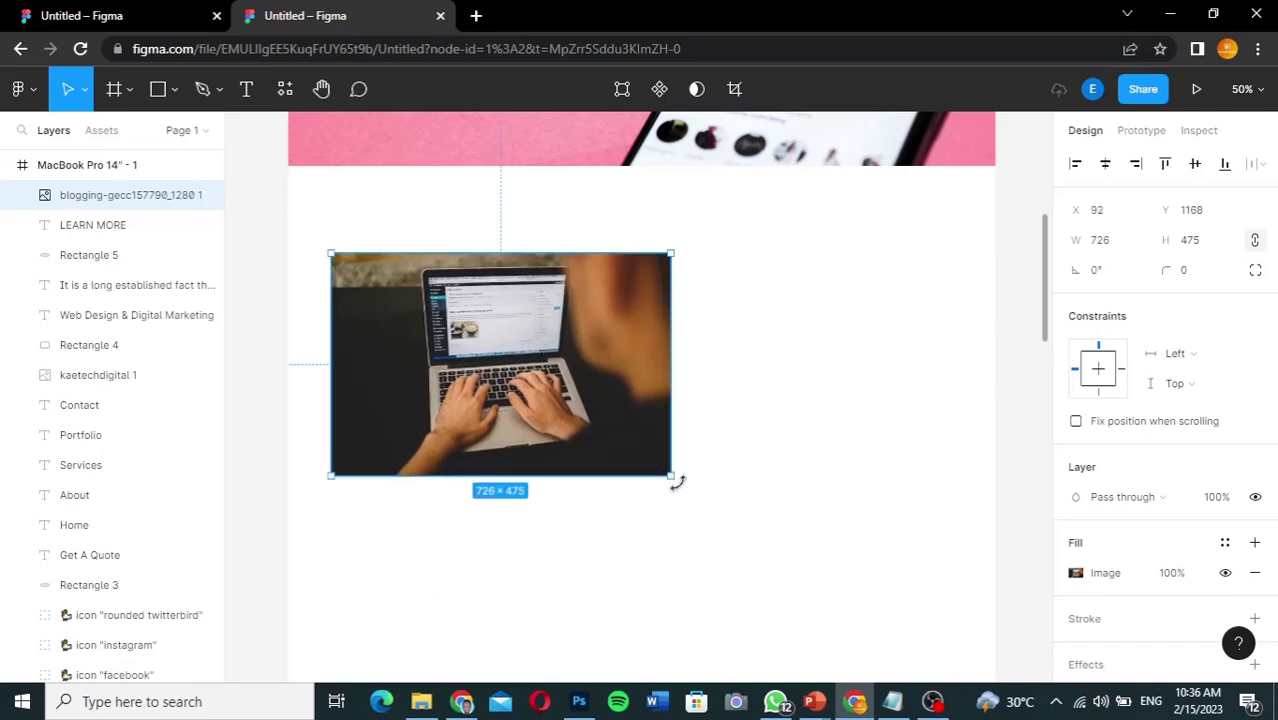
Step: Shrink the photo to 680×440, nudge it up, and round its corners to radius 42
drag(673, 476, 651, 459)
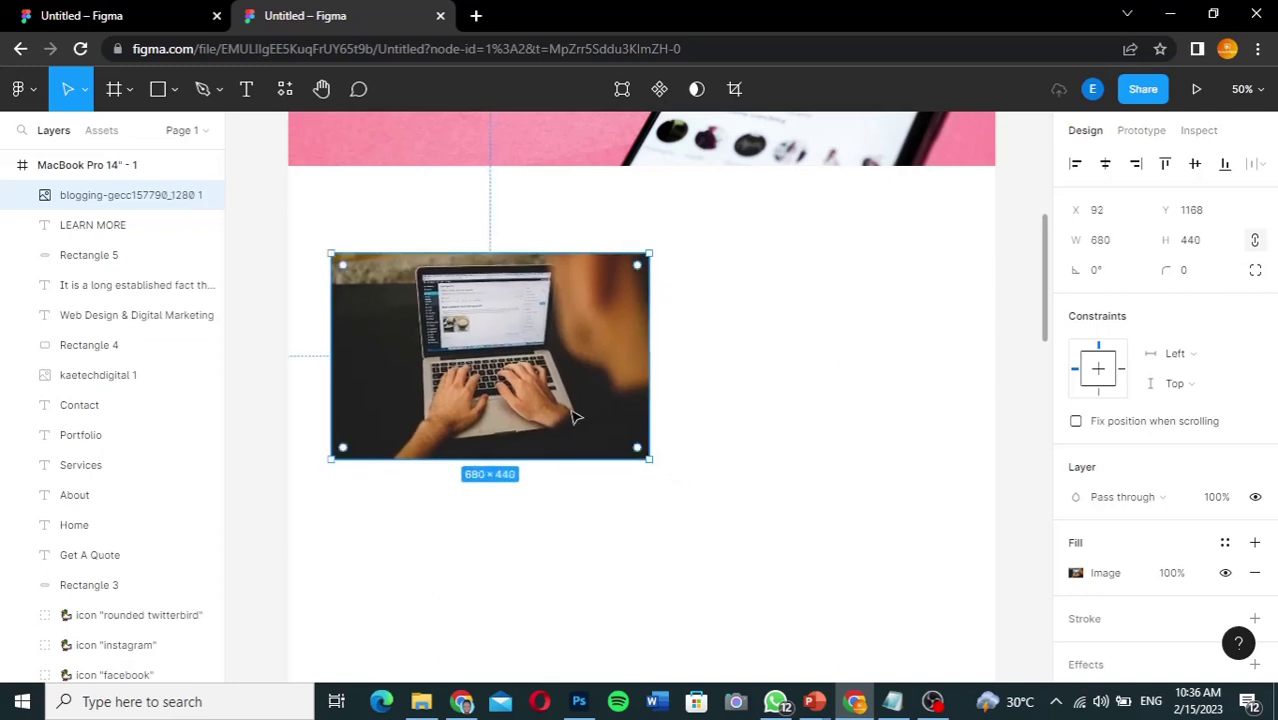
drag(554, 384, 552, 362)
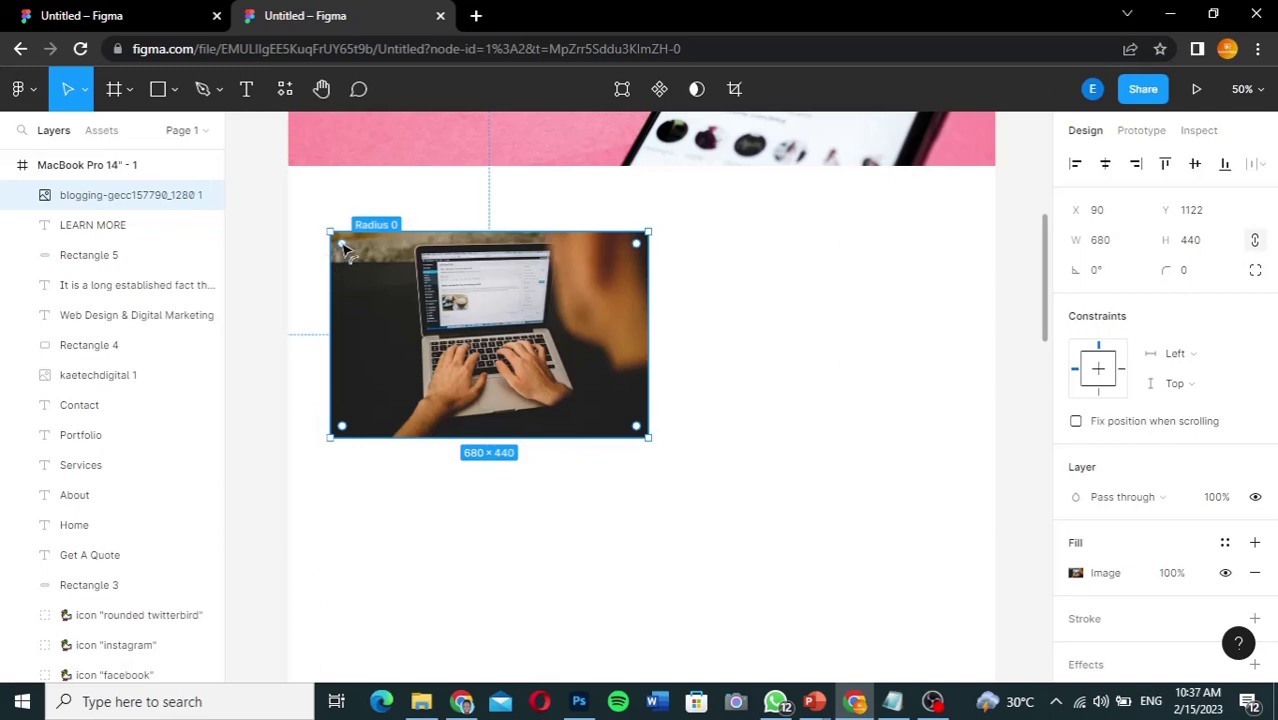
drag(344, 246, 358, 257)
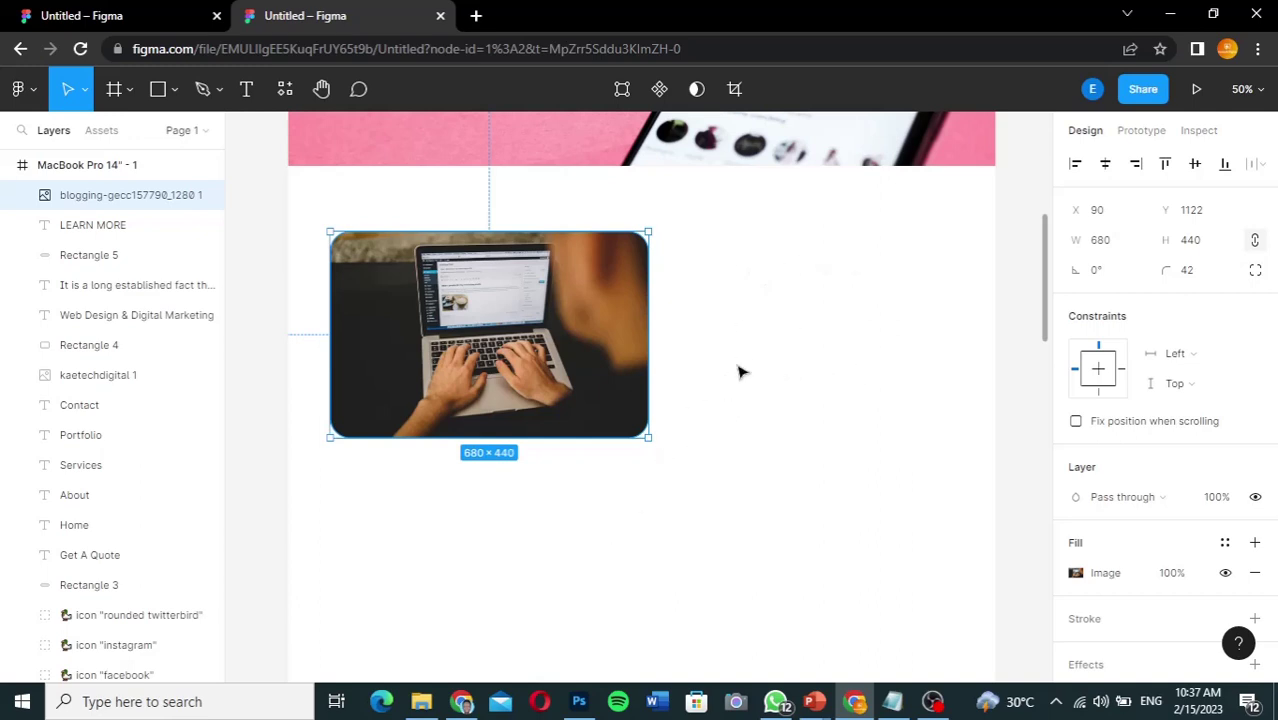
click(125, 17)
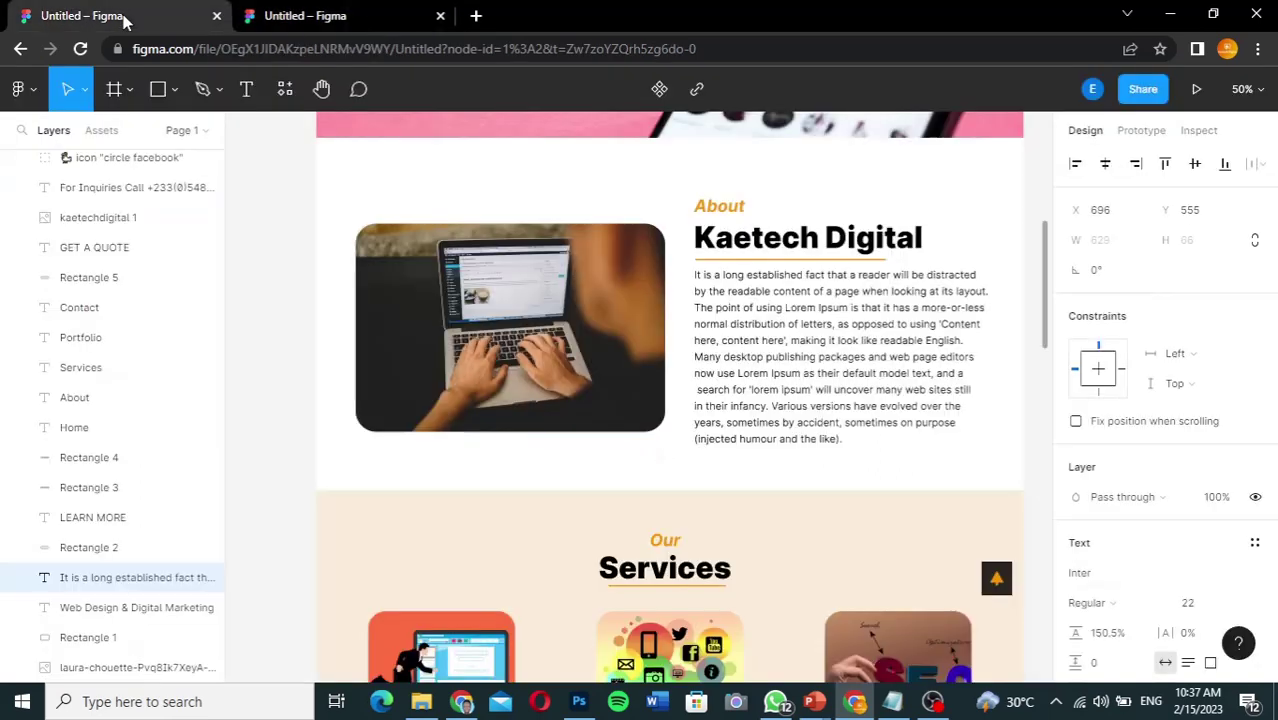
click(722, 211)
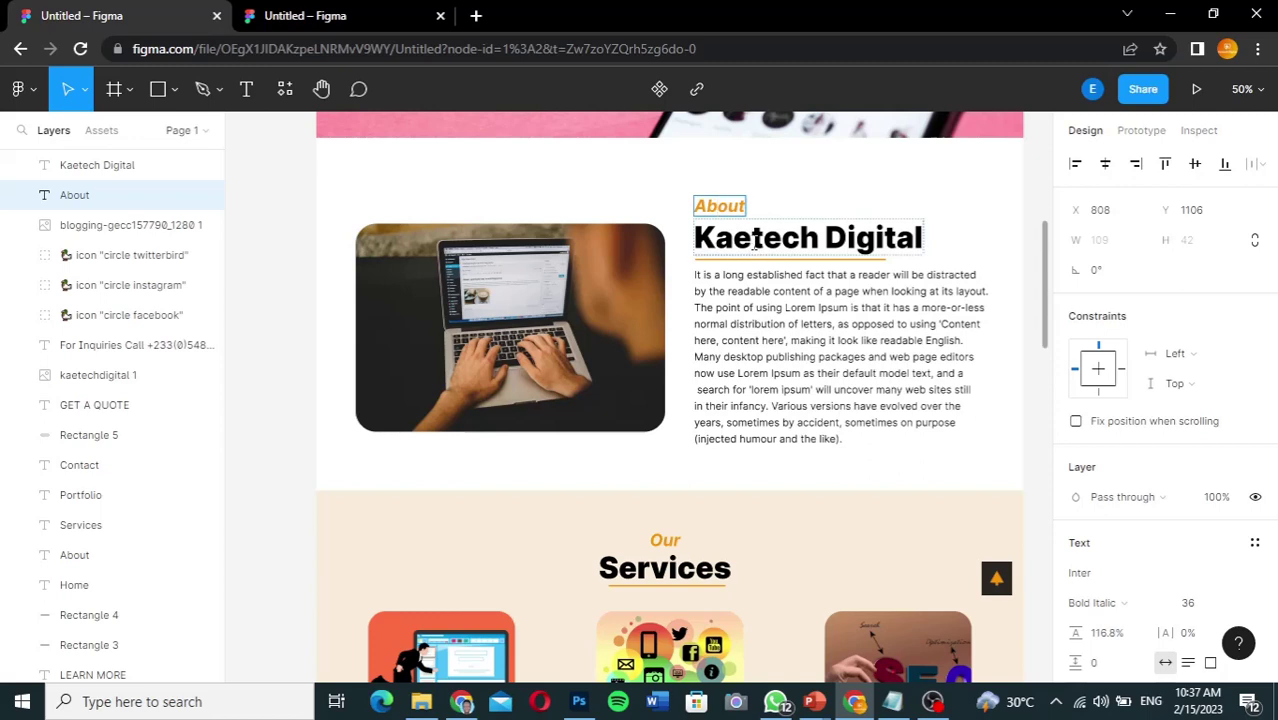
click(755, 240)
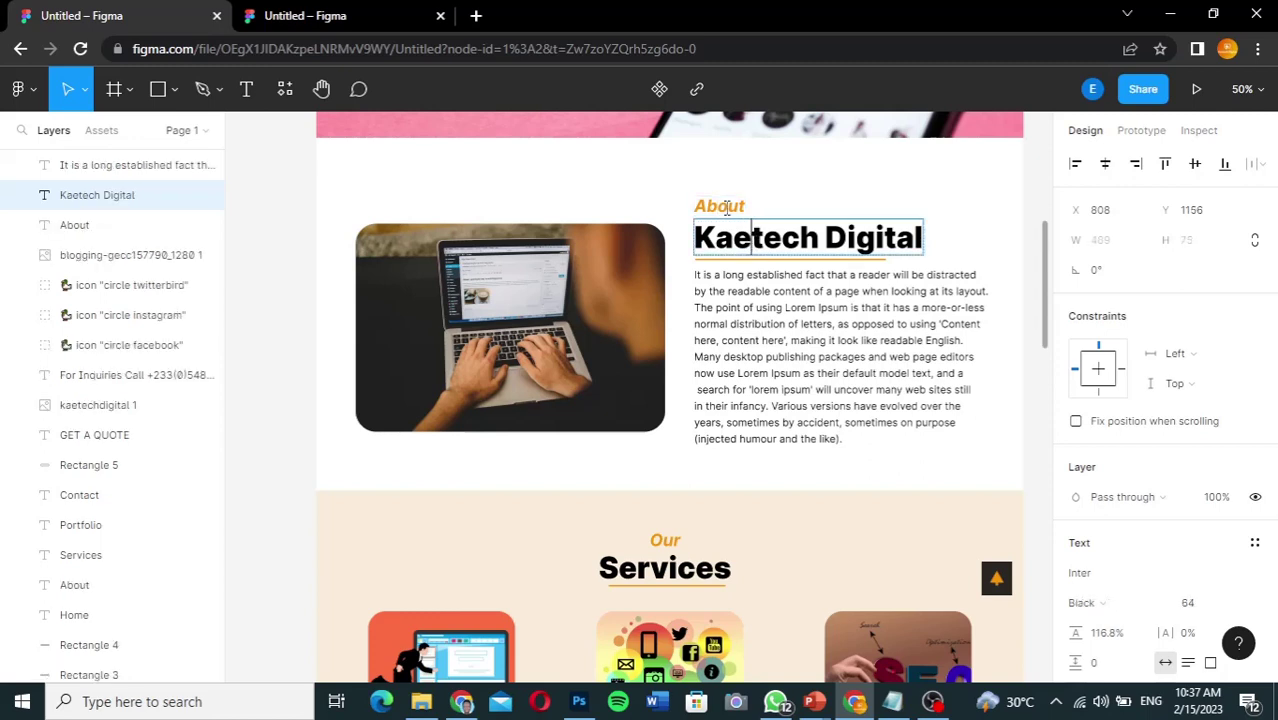
click(724, 206)
click(737, 240)
click(330, 16)
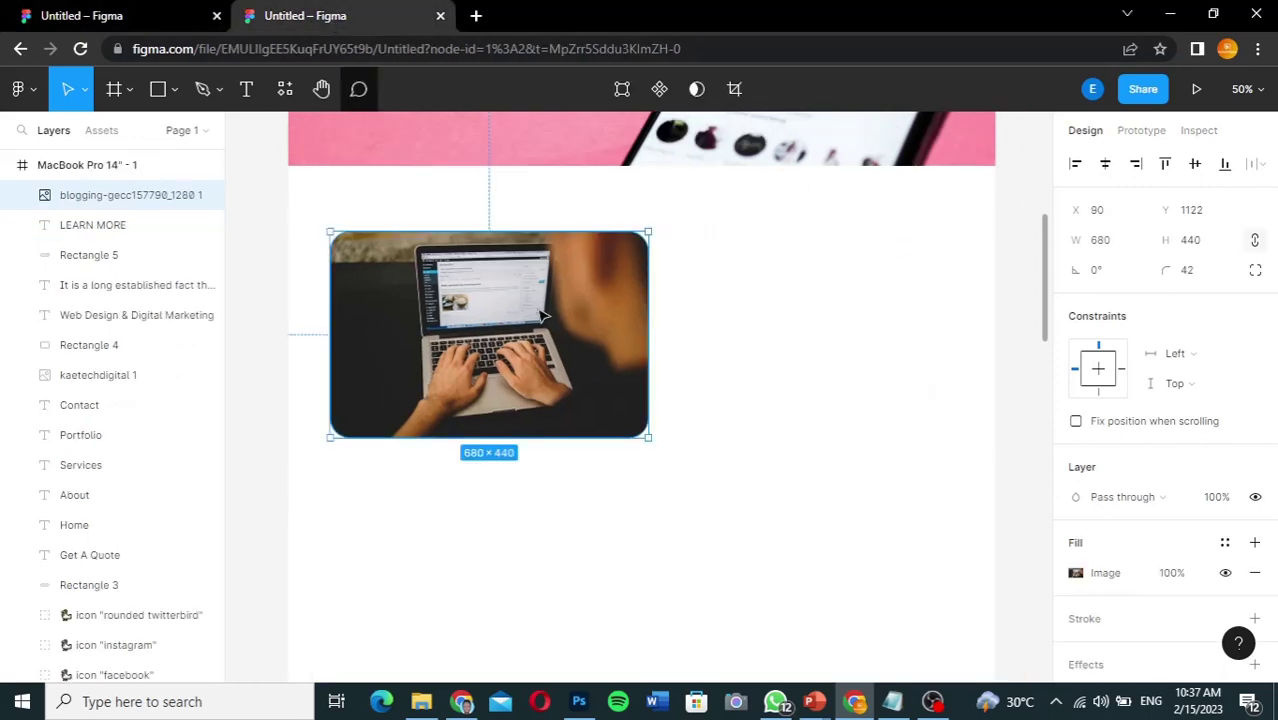
Step: Add an 'About' text box right of the photo with font size 35
click(247, 90)
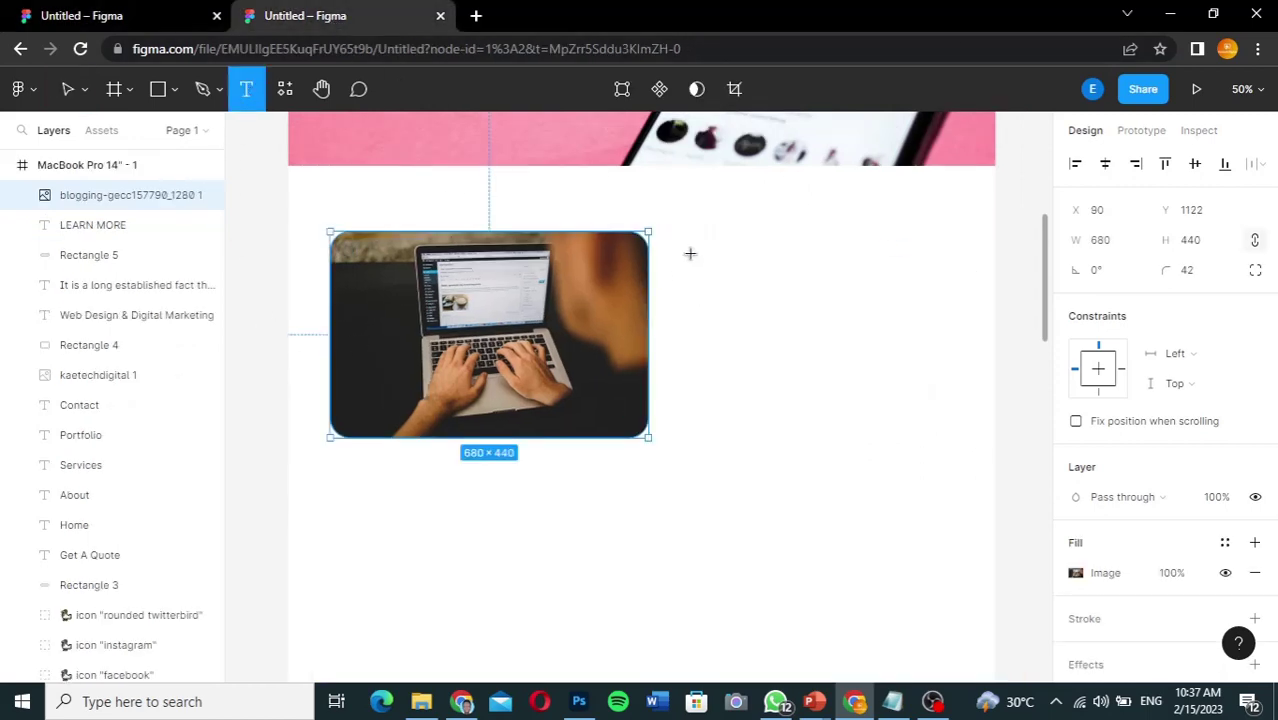
click(691, 254)
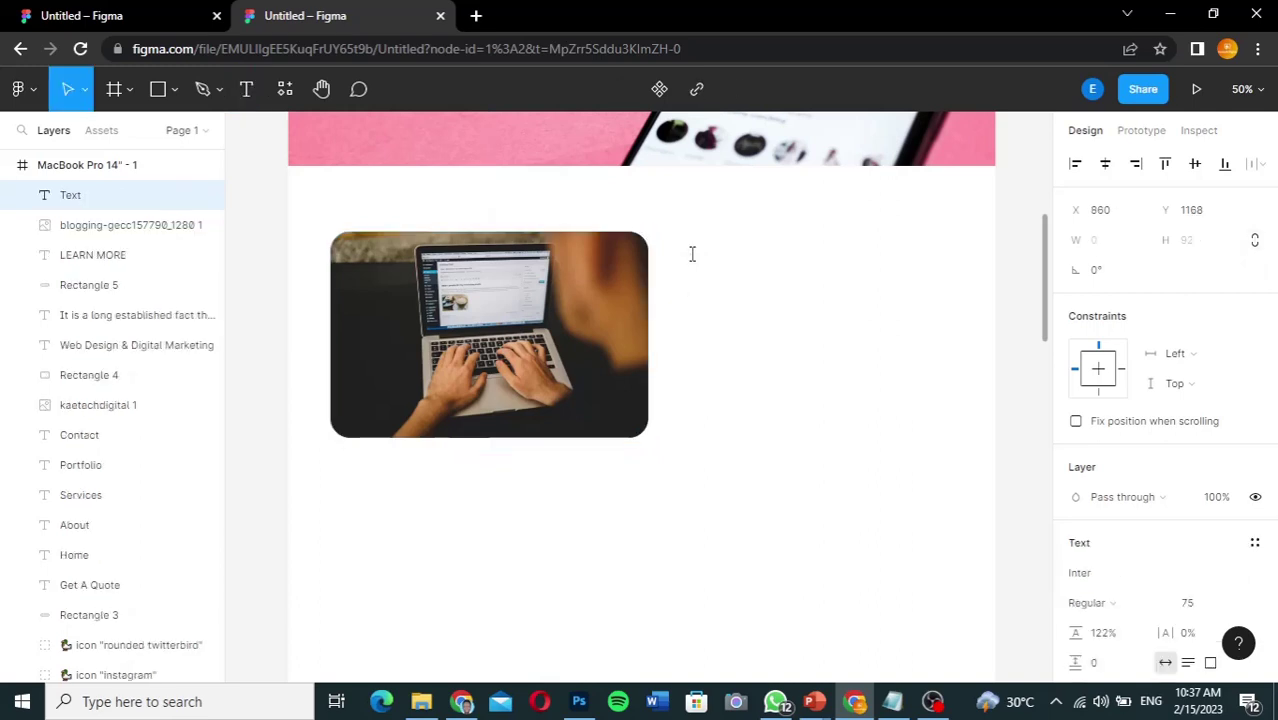
text(About)
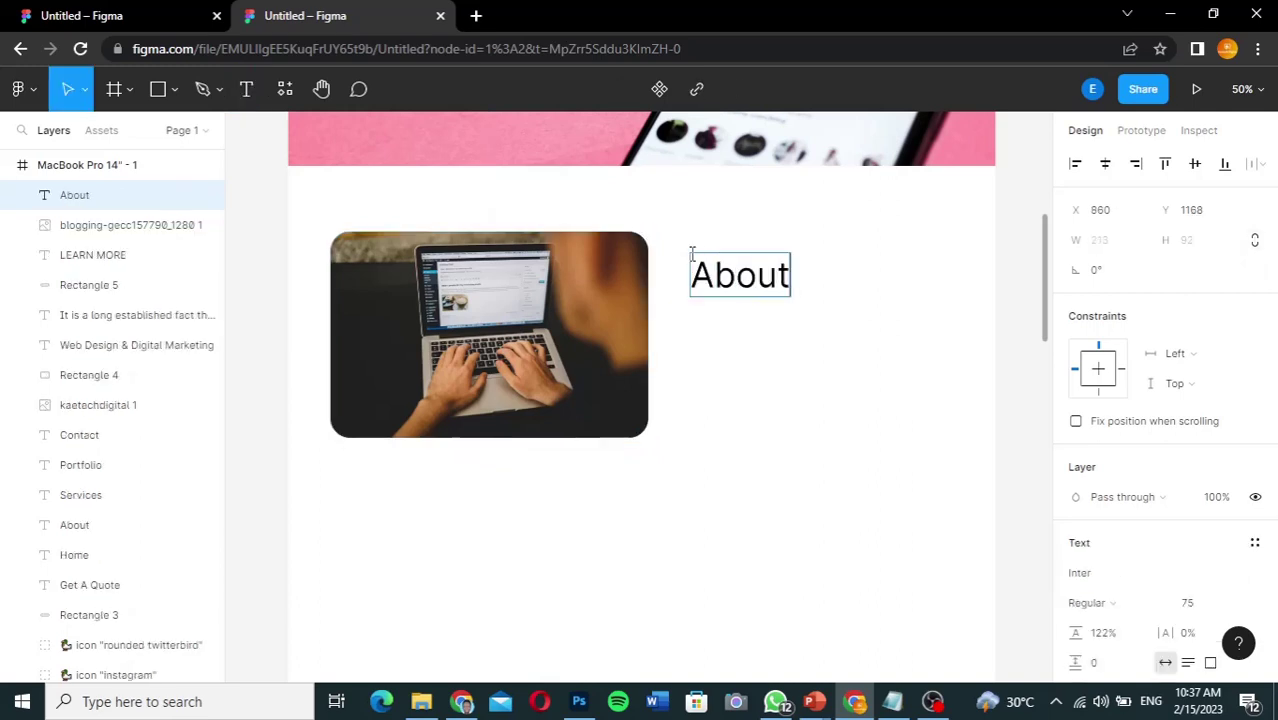
key(ctrl+a)
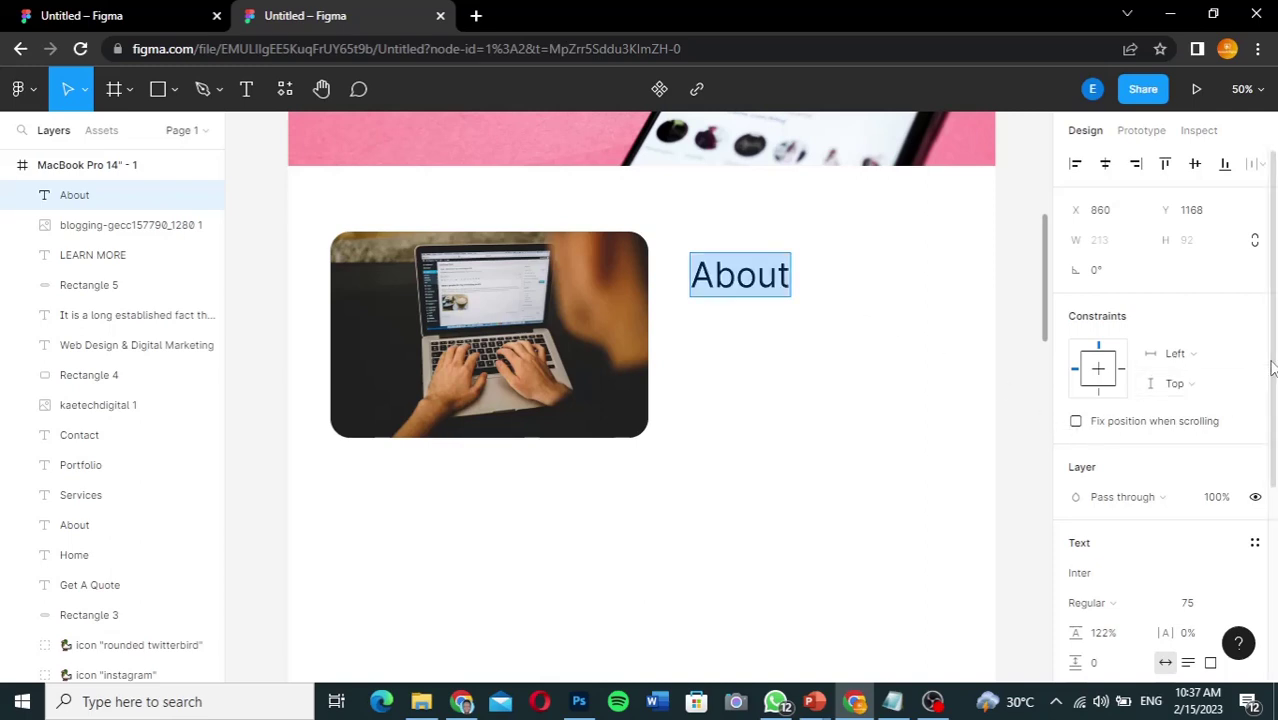
scroll(1274, 368, down, 3)
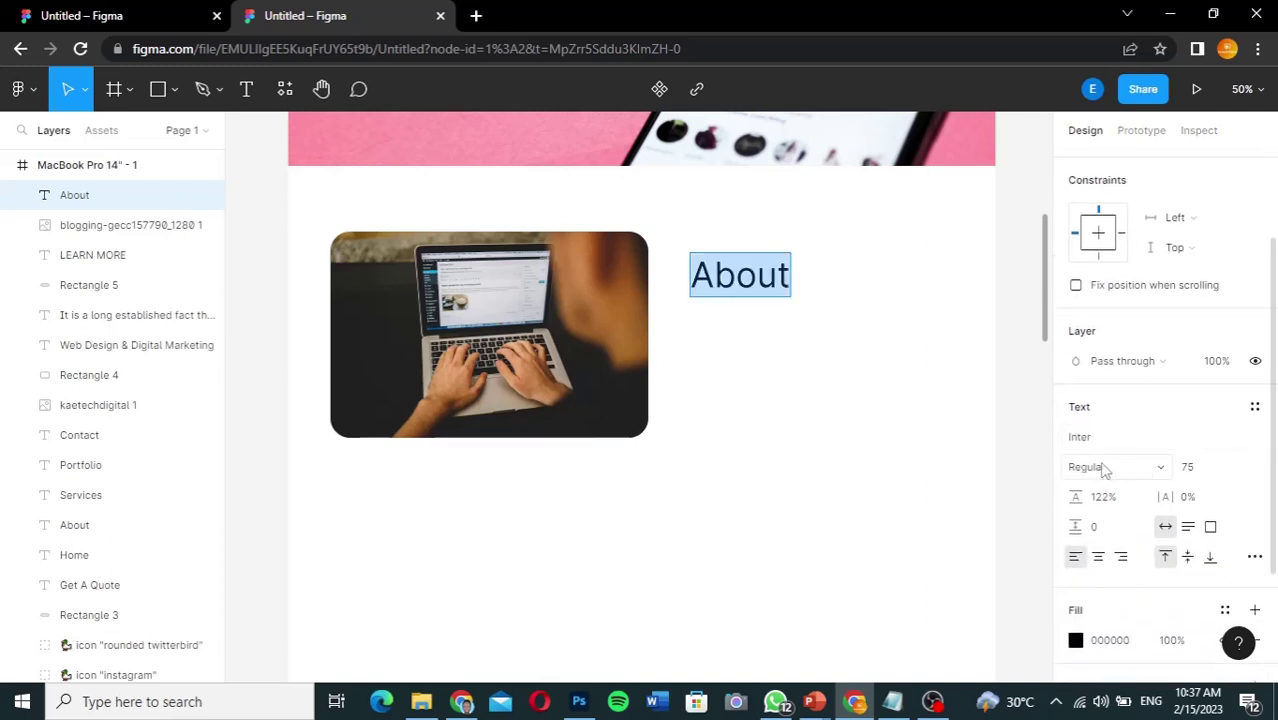
click(1190, 474)
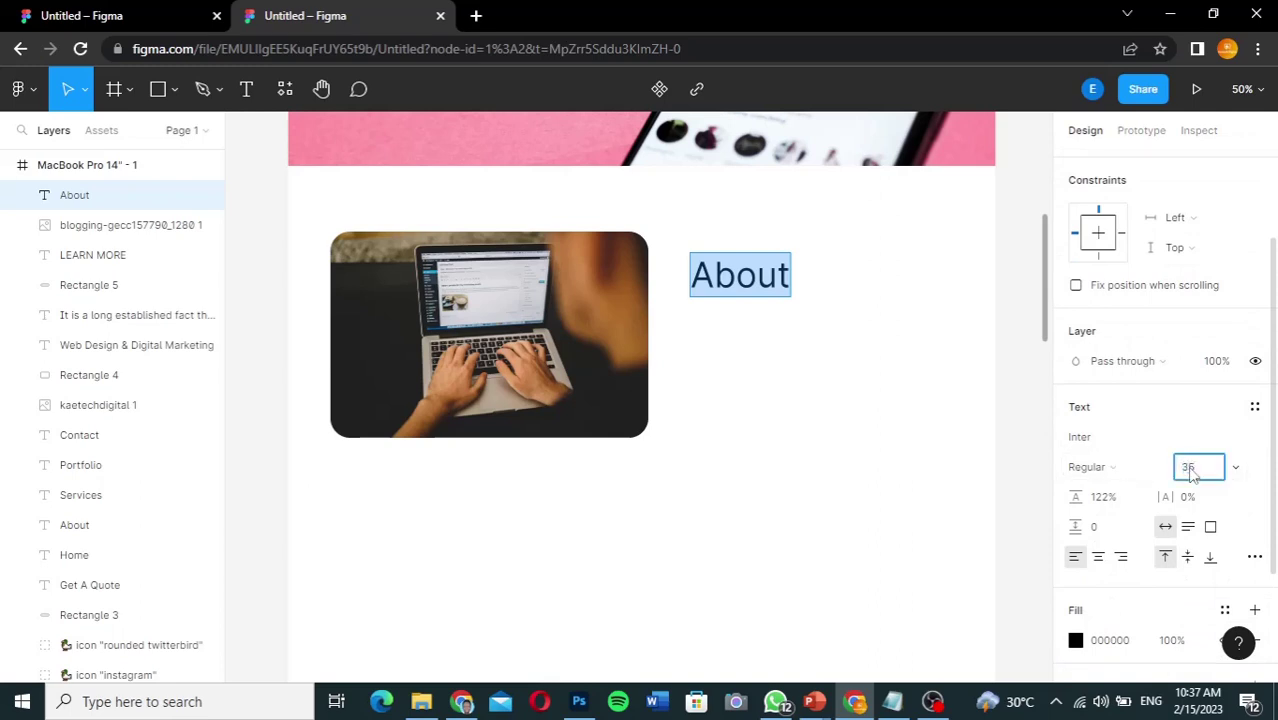
text(35)
key(Return)
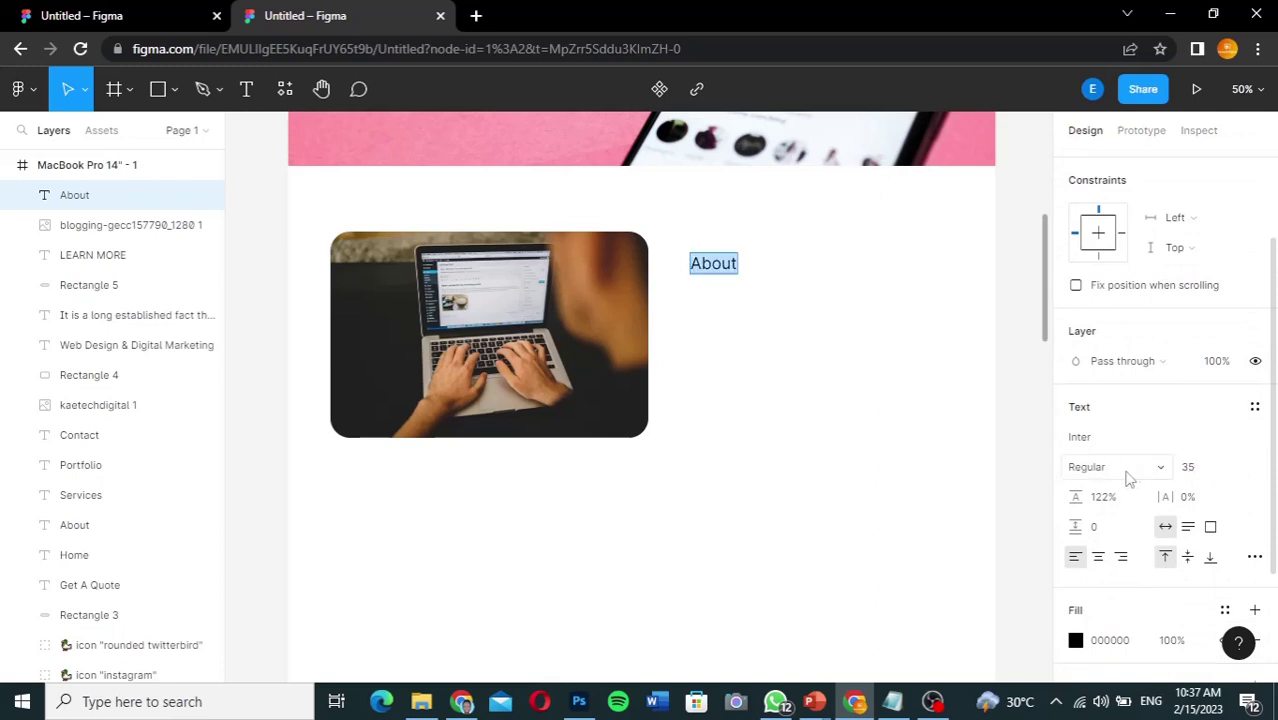
Step: Set the About text to Inter Bold Italic, matching the reference label's style
click(1162, 472)
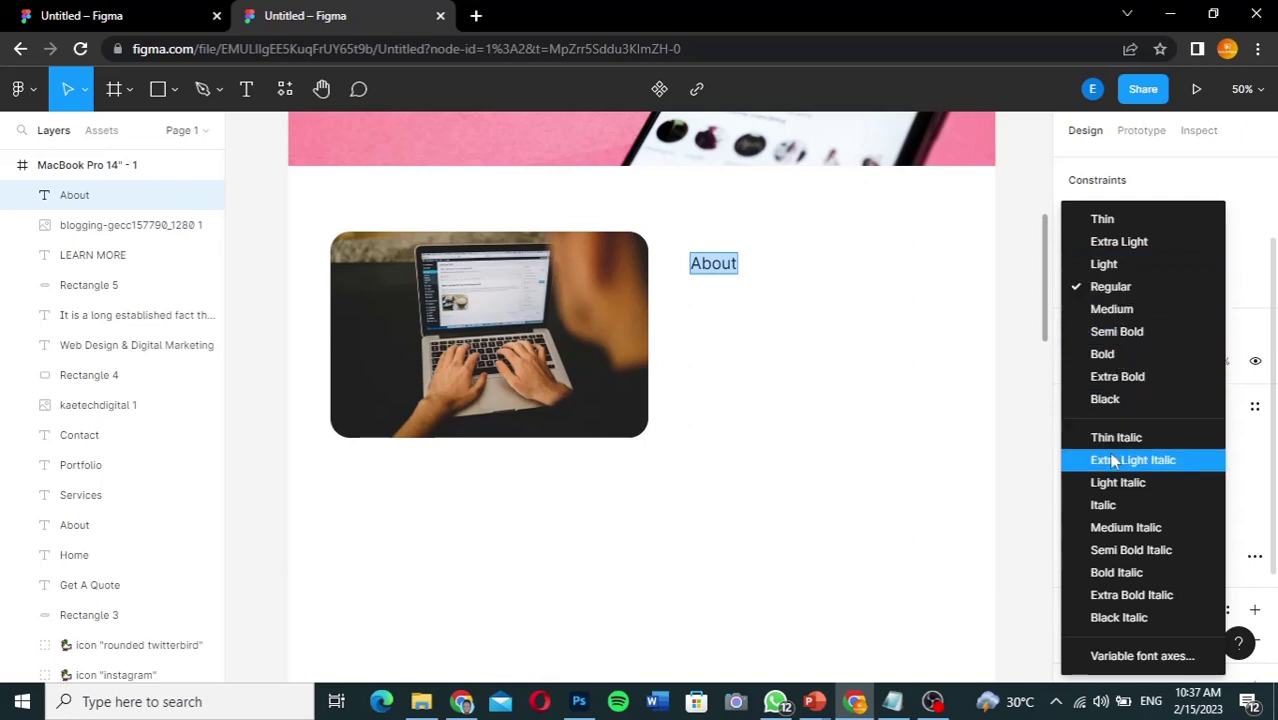
click(1108, 507)
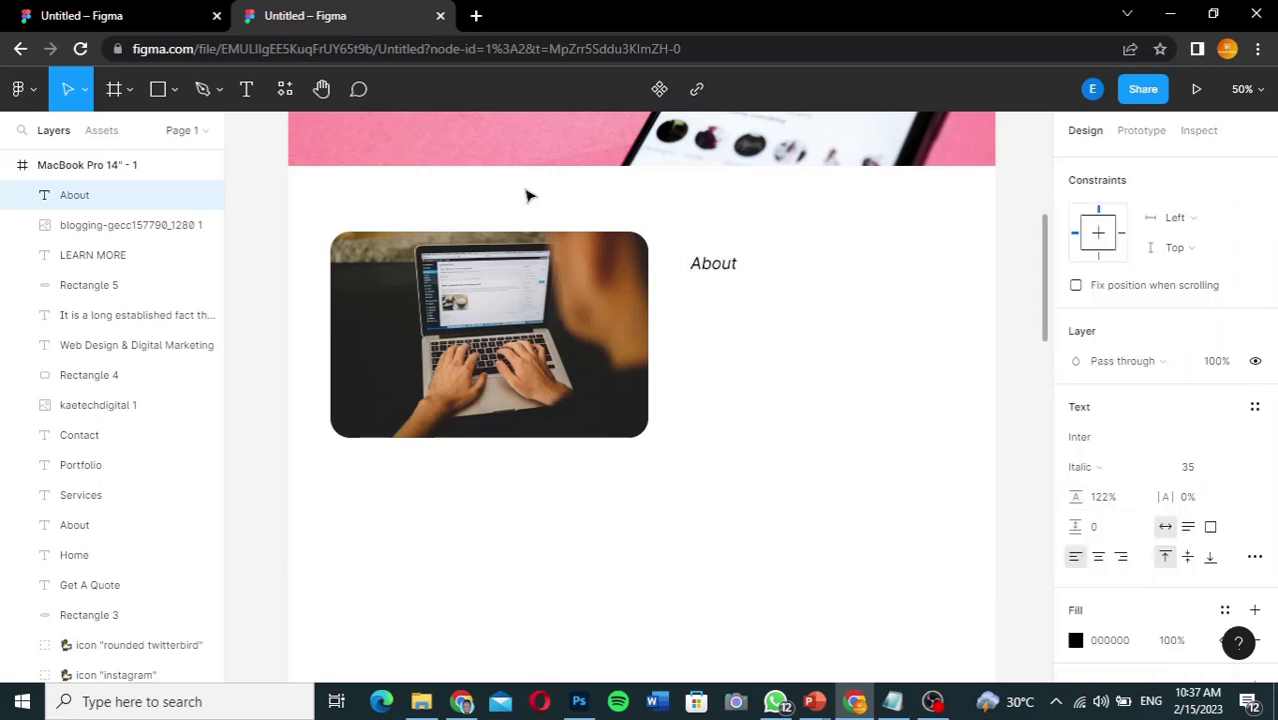
click(105, 16)
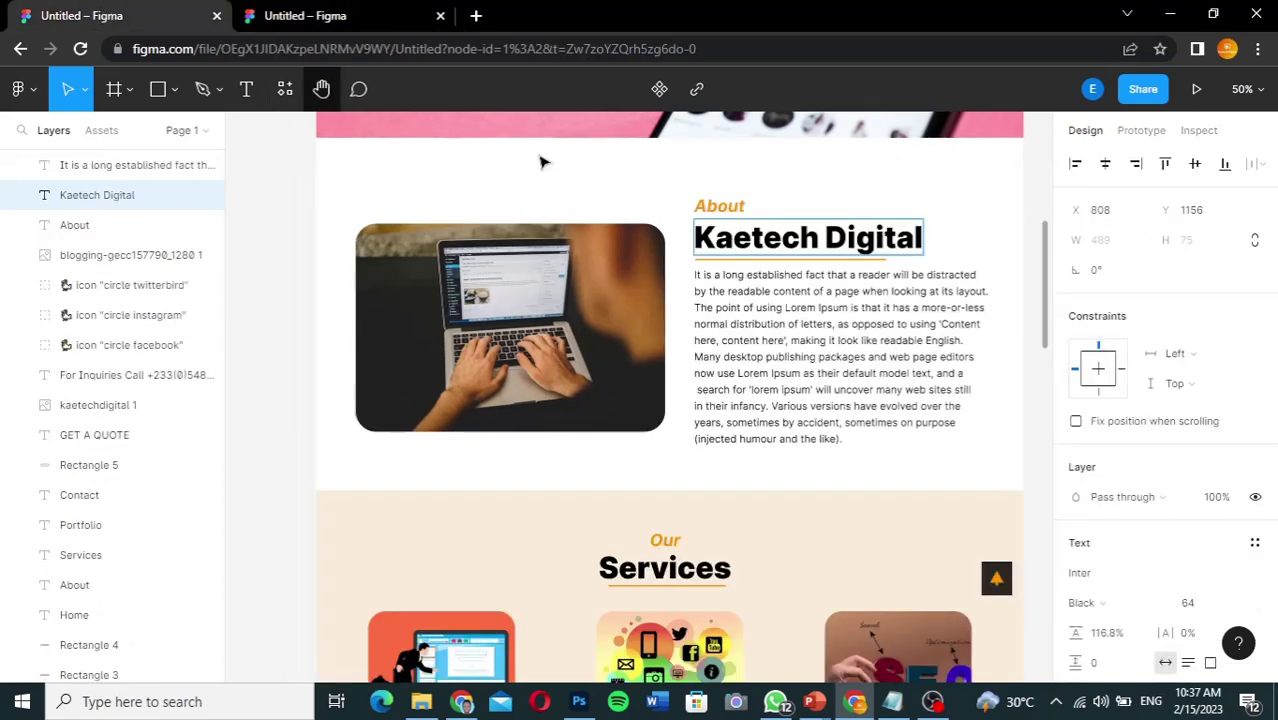
click(718, 200)
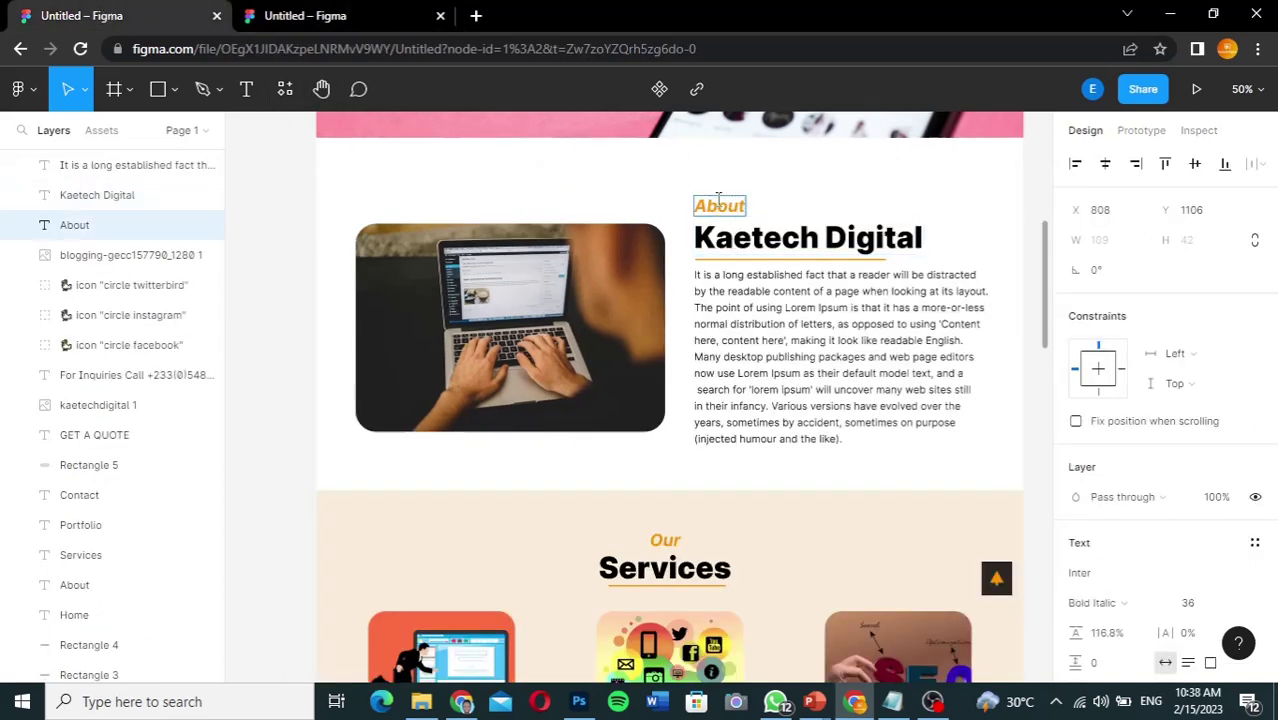
click(303, 14)
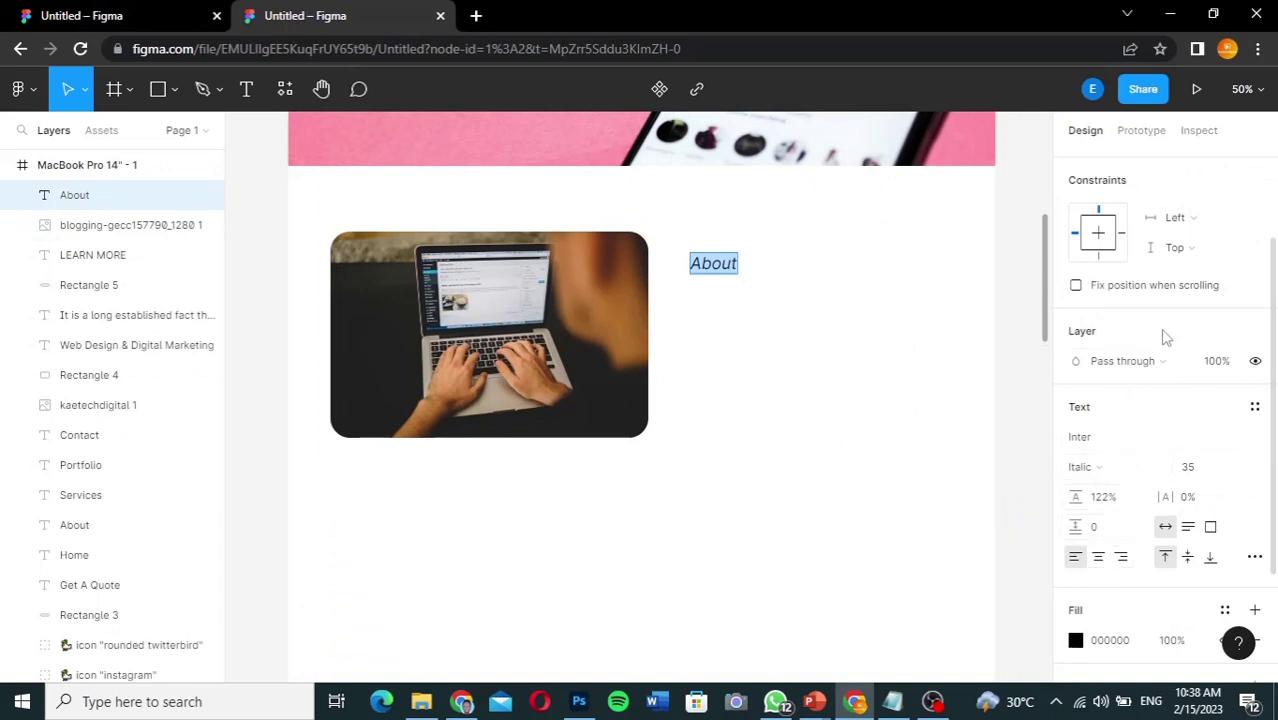
click(1098, 467)
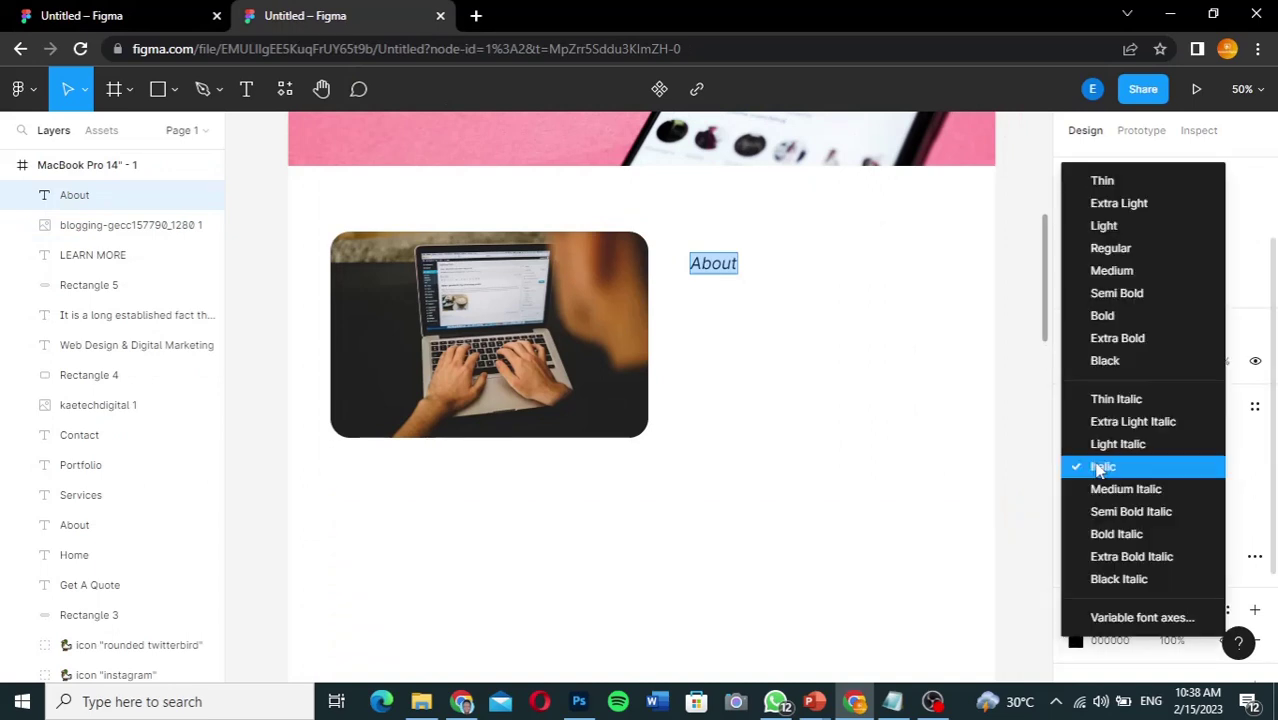
click(1114, 533)
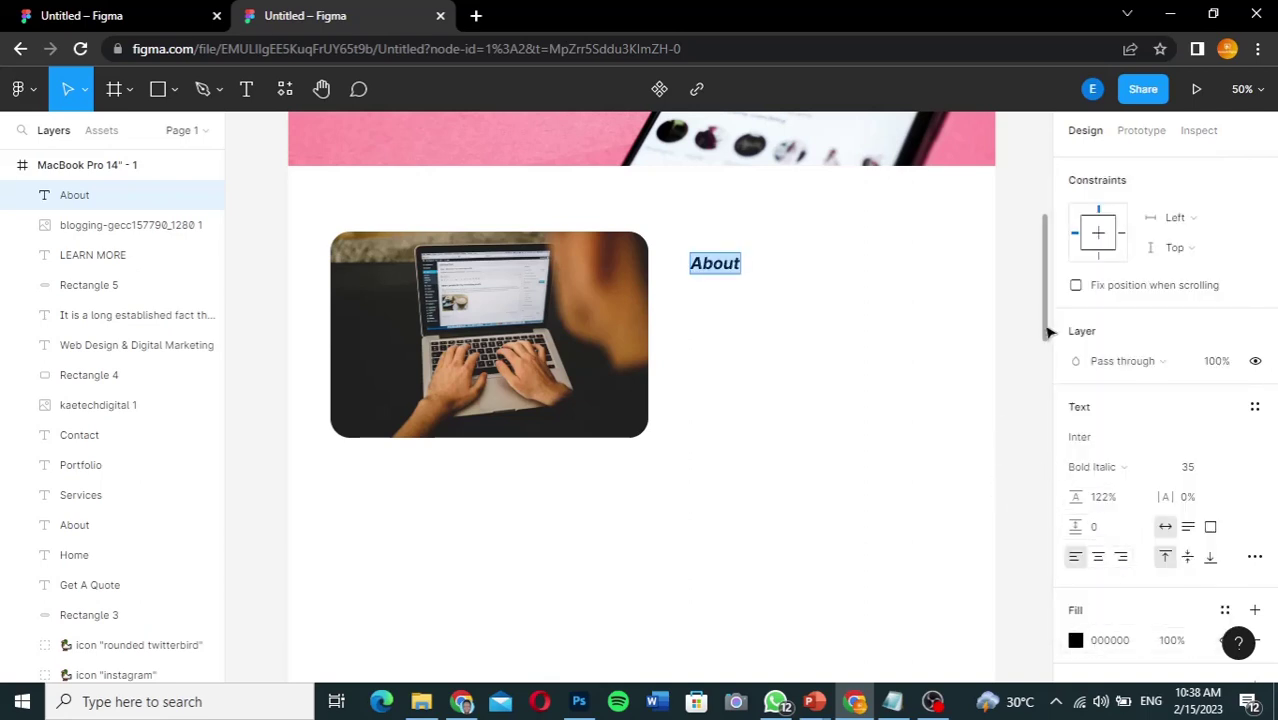
drag(1048, 328, 1041, 242)
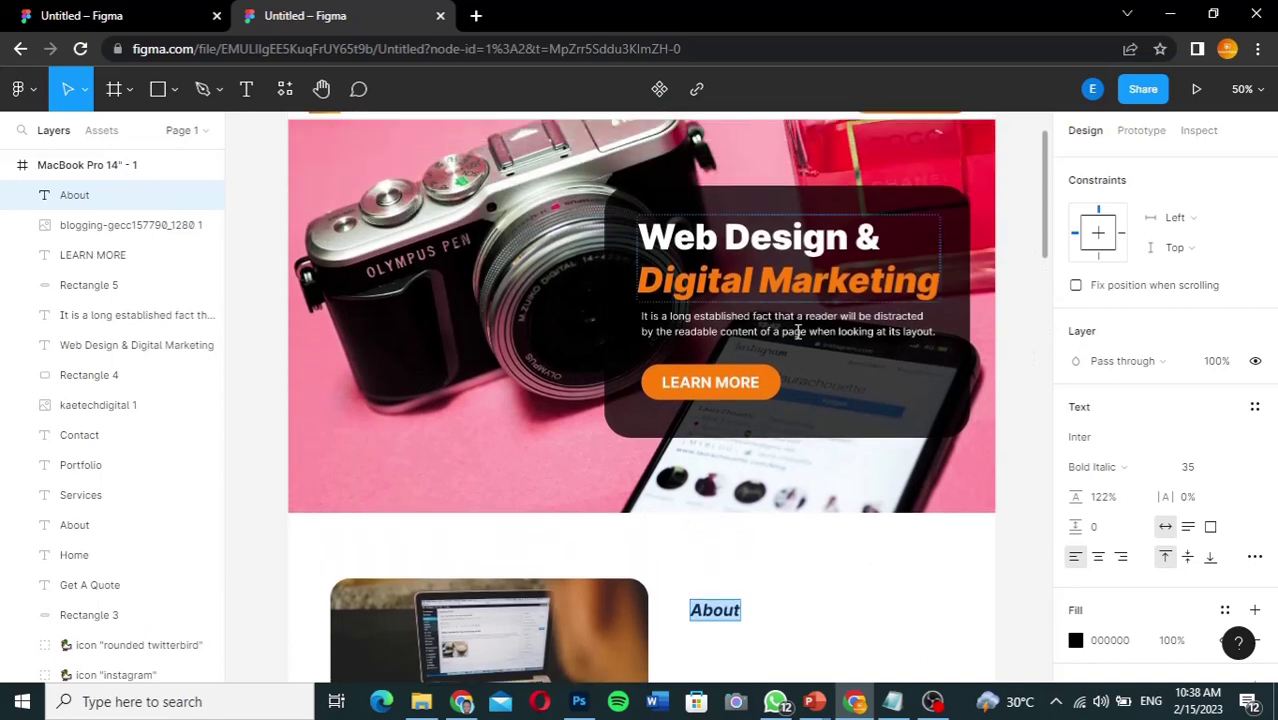
key(Escape)
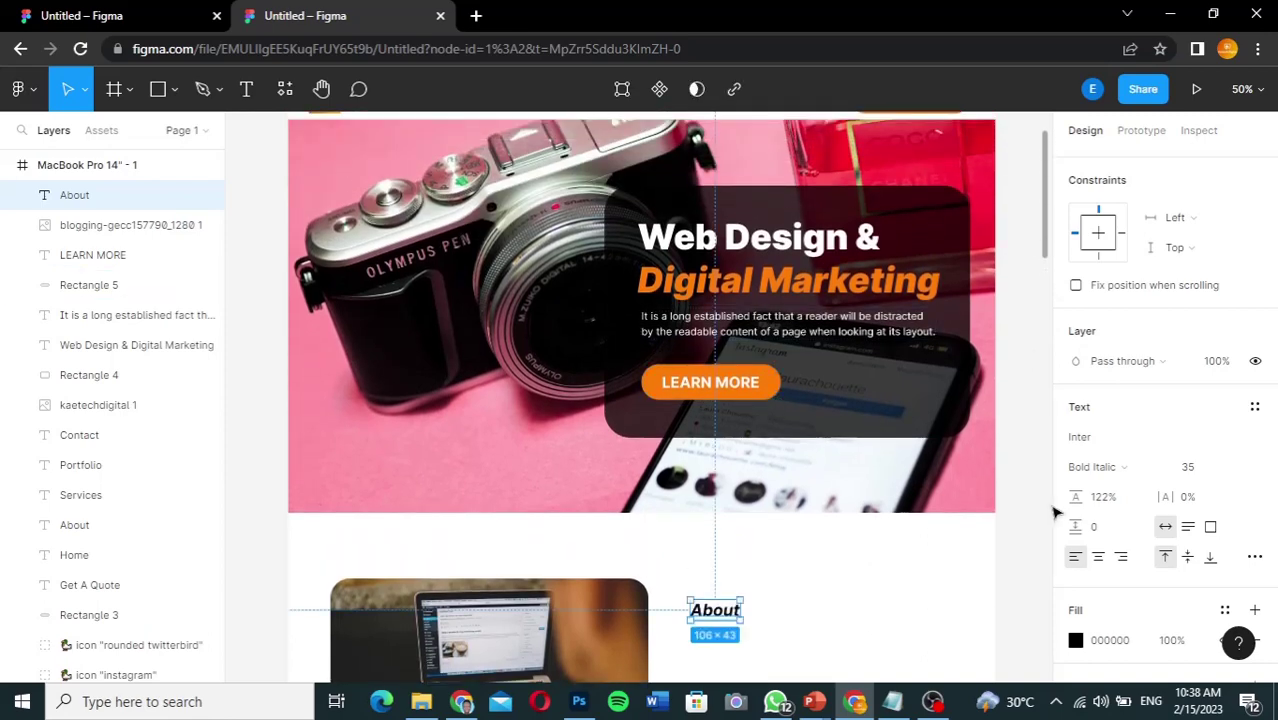
Step: Copy the button's orange FE7E07 and apply it as the About text's fill
click(89, 285)
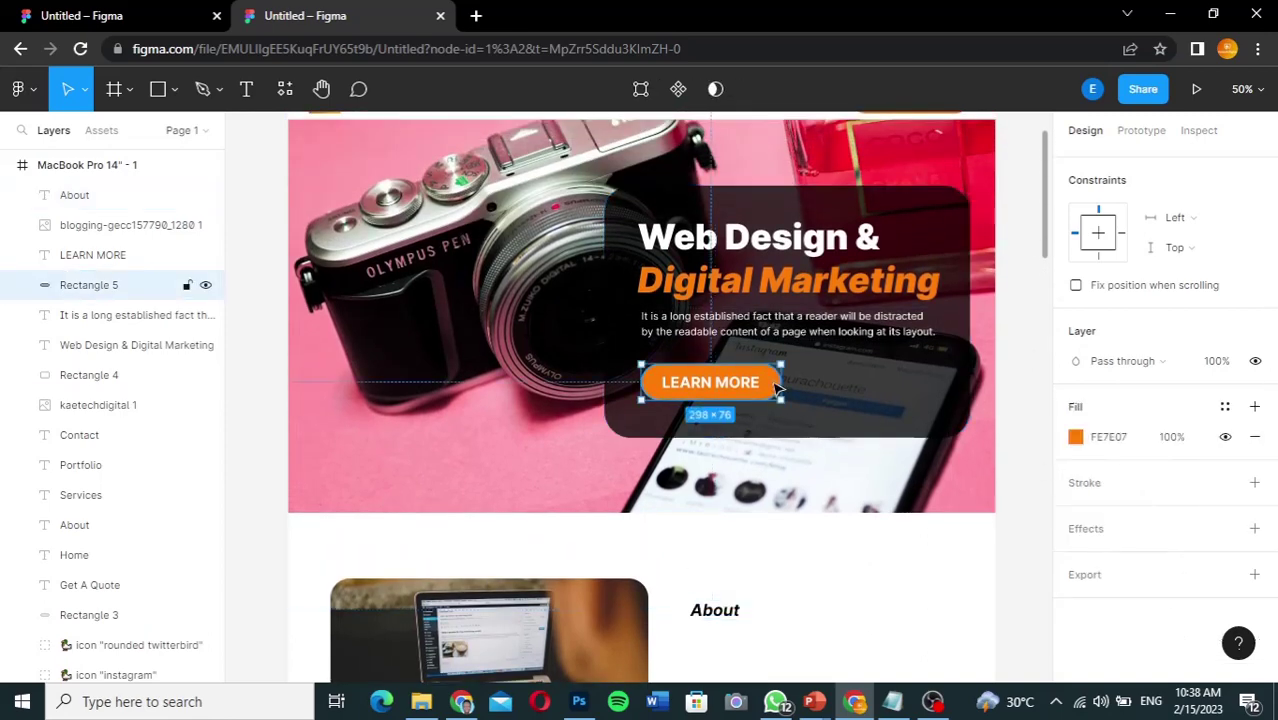
click(1122, 440)
key(ctrl+c)
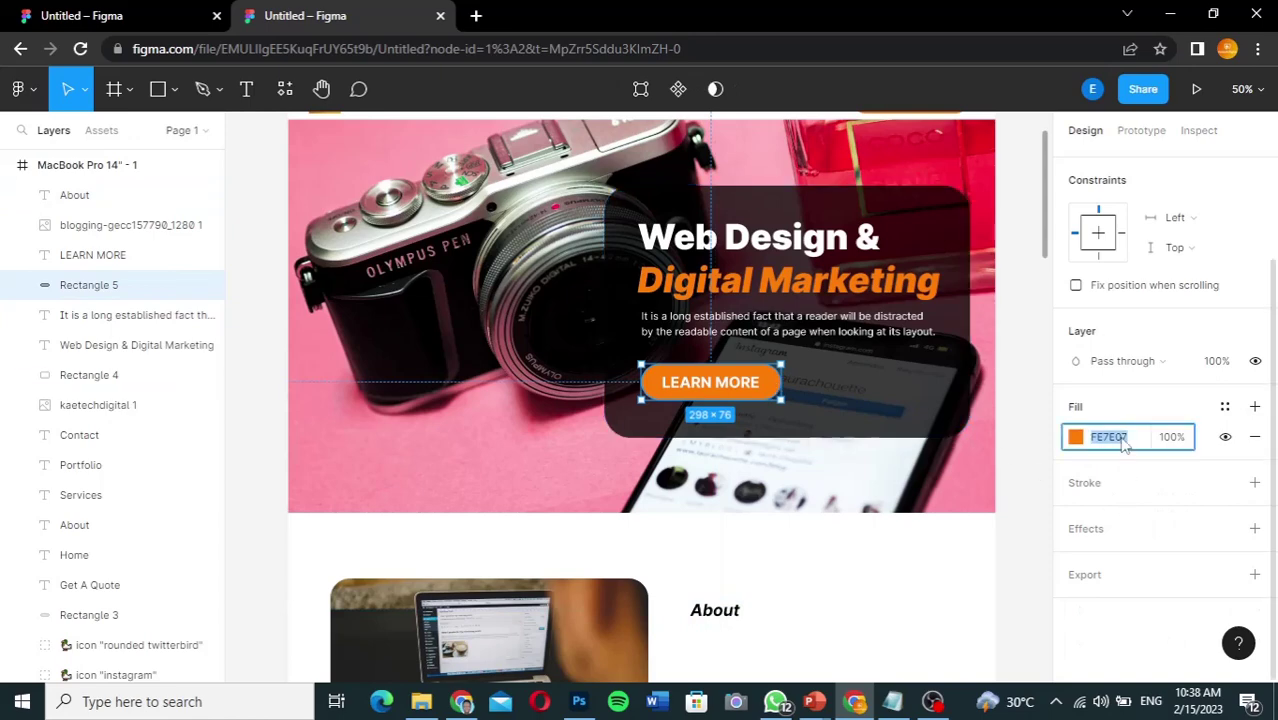
click(737, 611)
click(1110, 641)
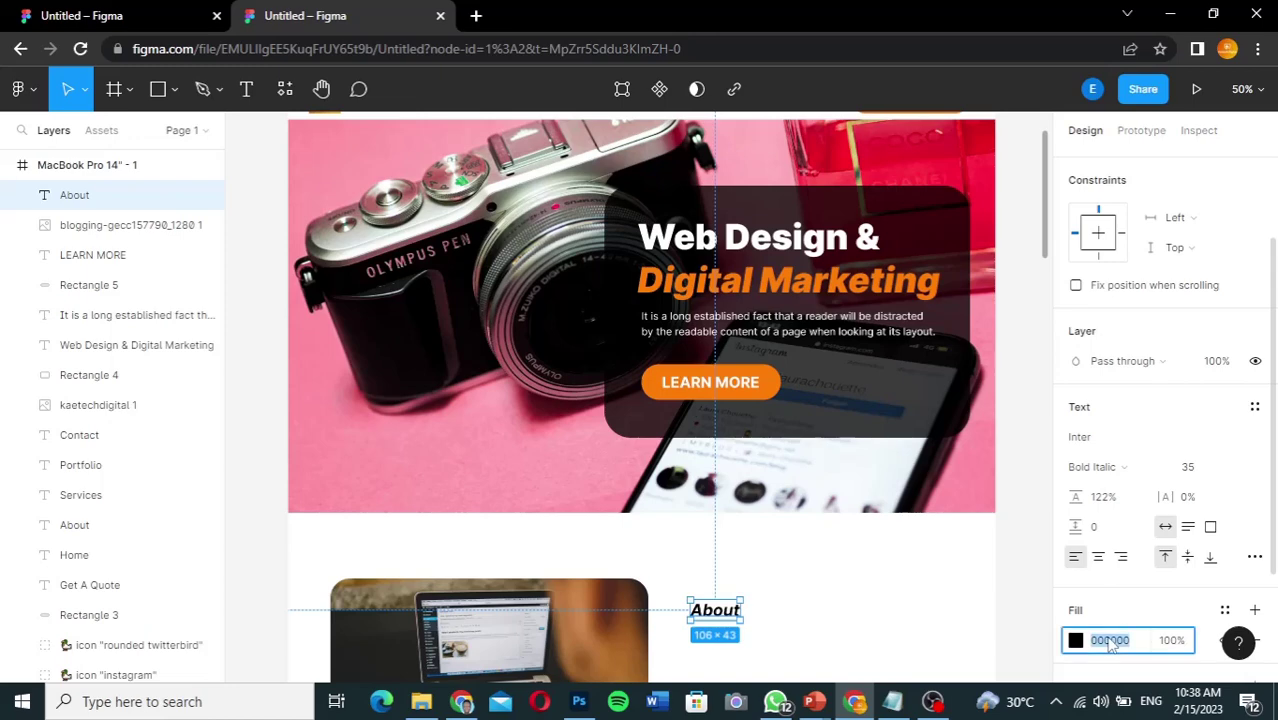
key(ctrl+v)
key(Return)
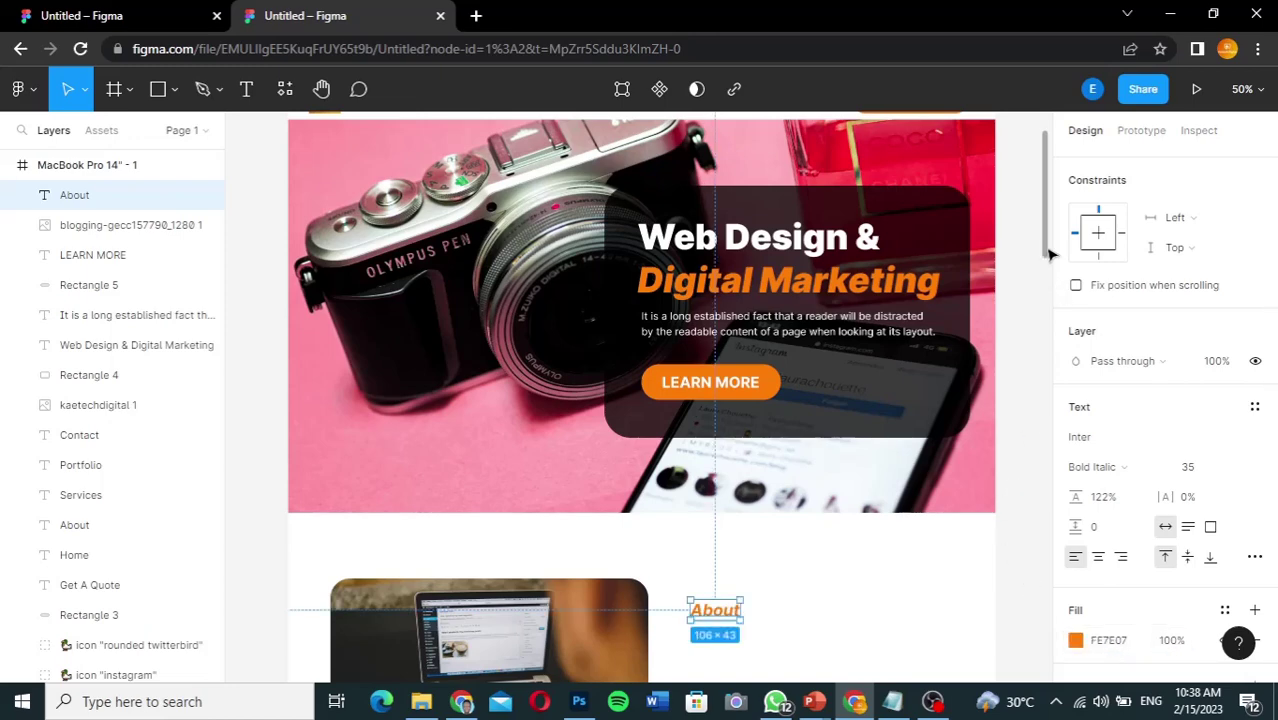
drag(1048, 250, 1050, 314)
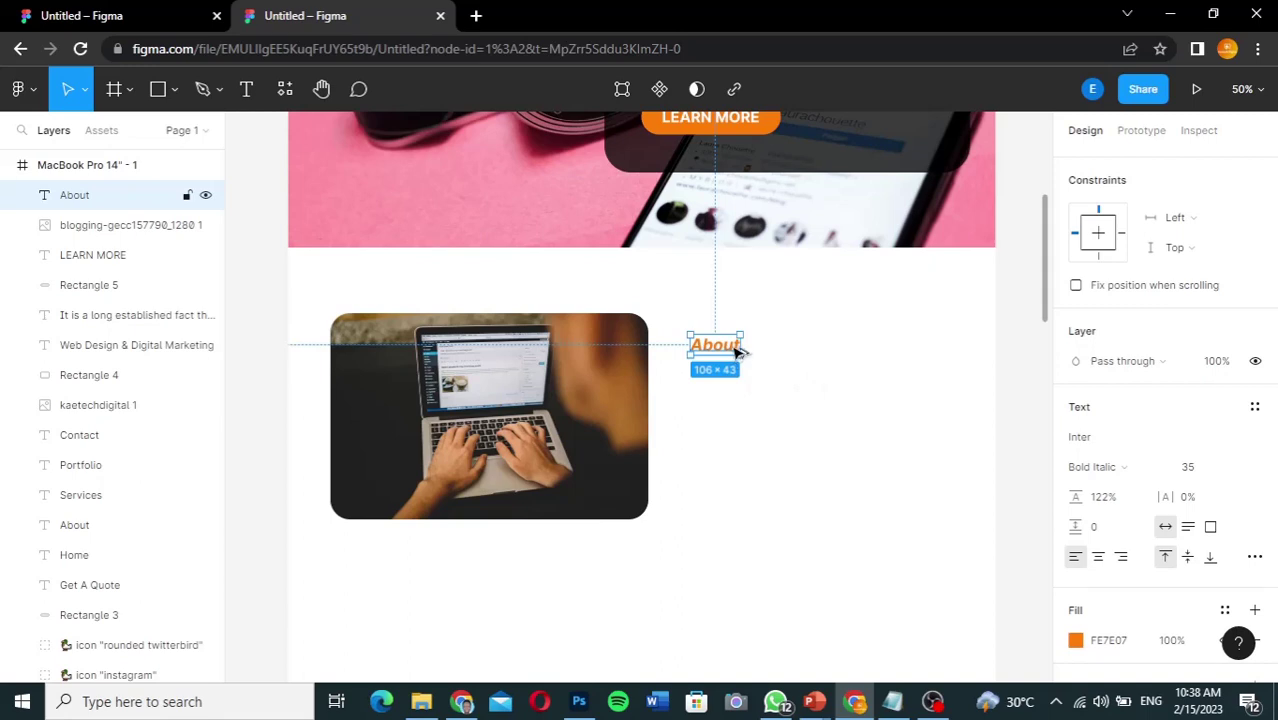
Step: Duplicate the About label just below itself and retype the copy as Kaetech Digital
alt+drag(737, 350, 737, 380)
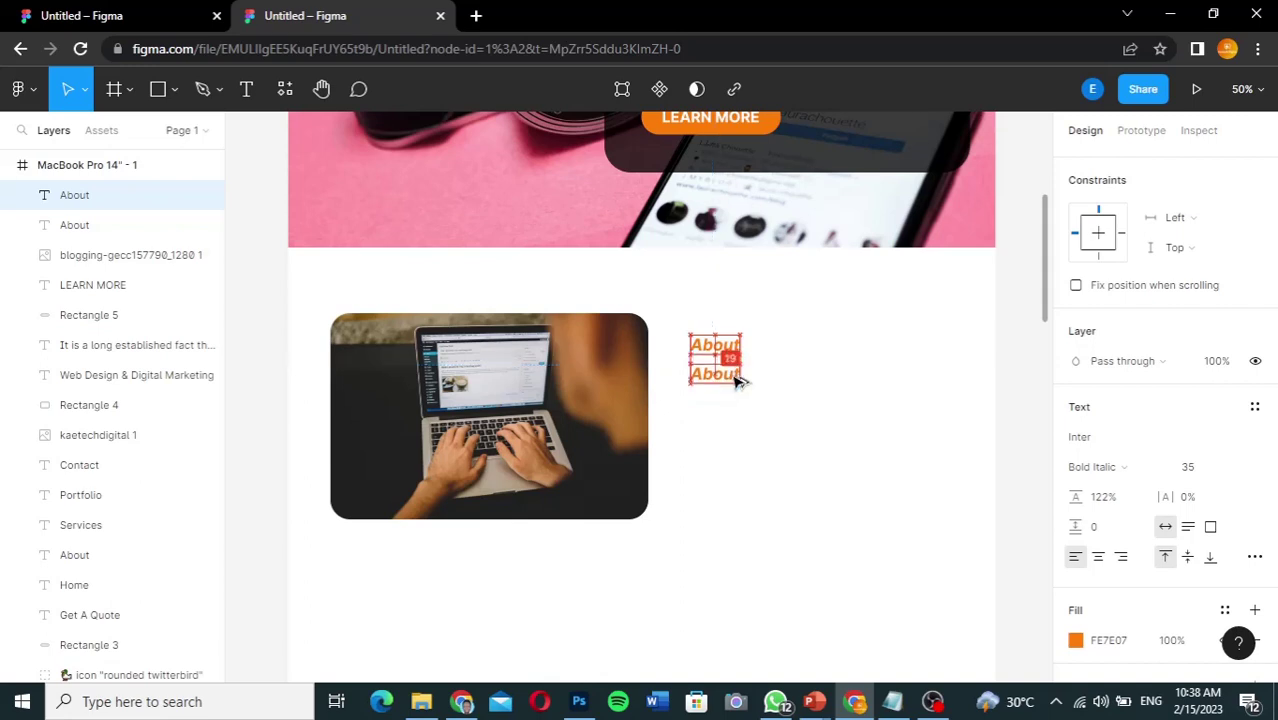
key(Up)
key(Up)
drag(737, 380, 737, 379)
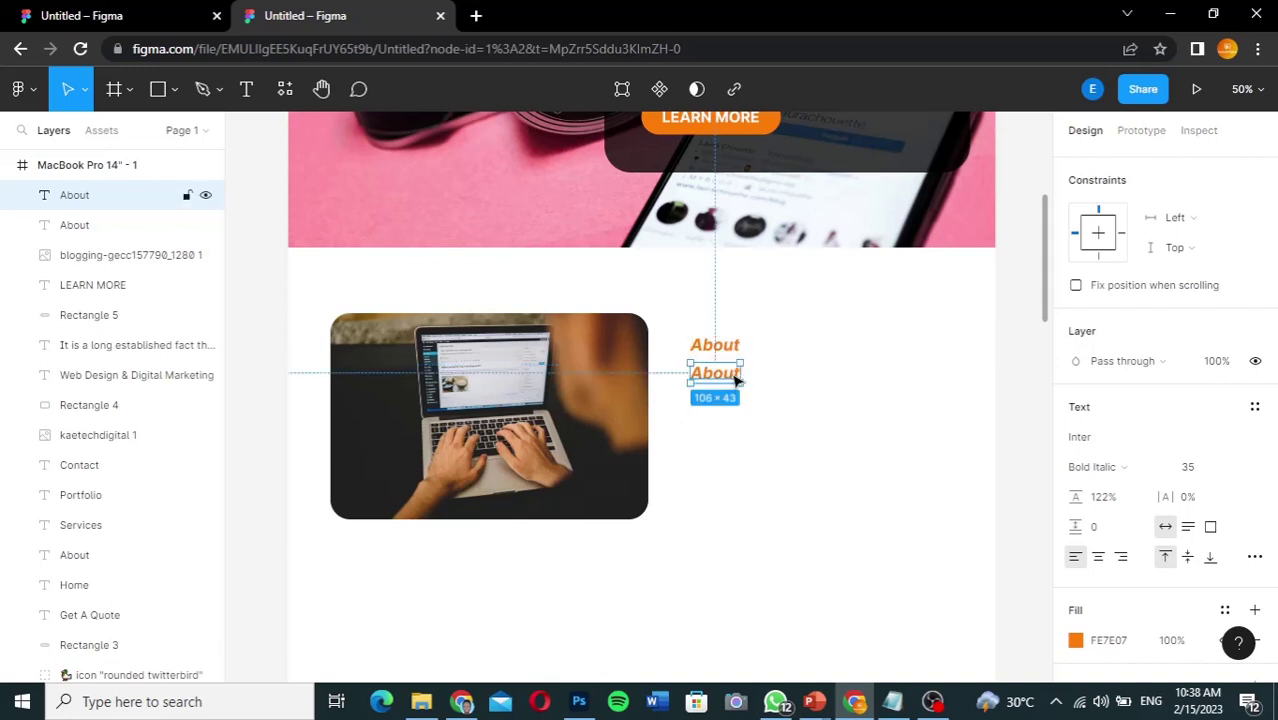
double_click(727, 375)
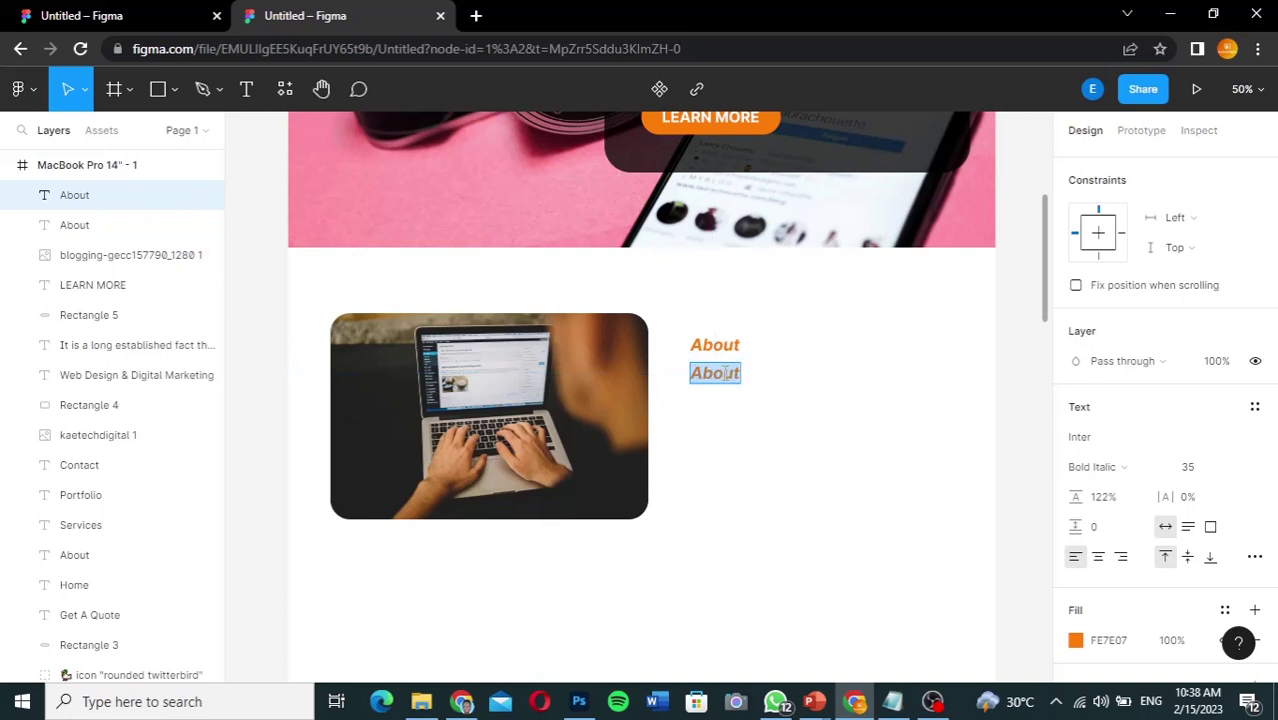
text(Kaed)
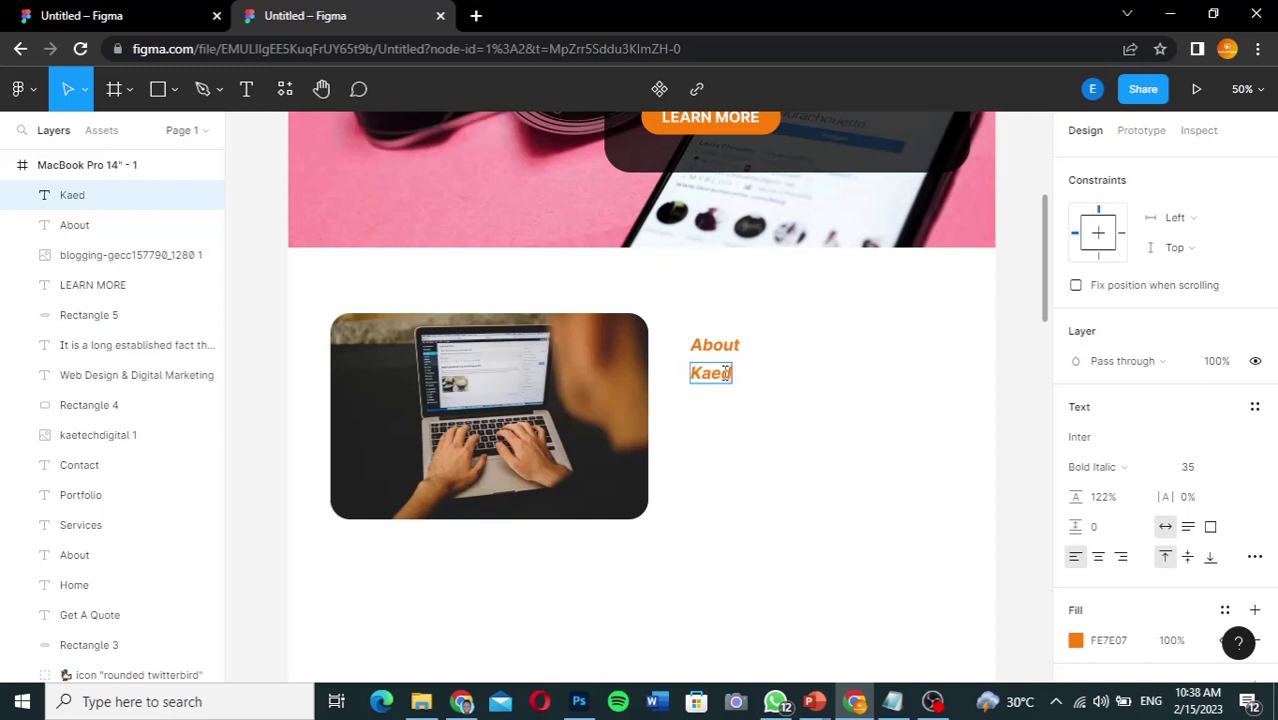
key(BackSpace)
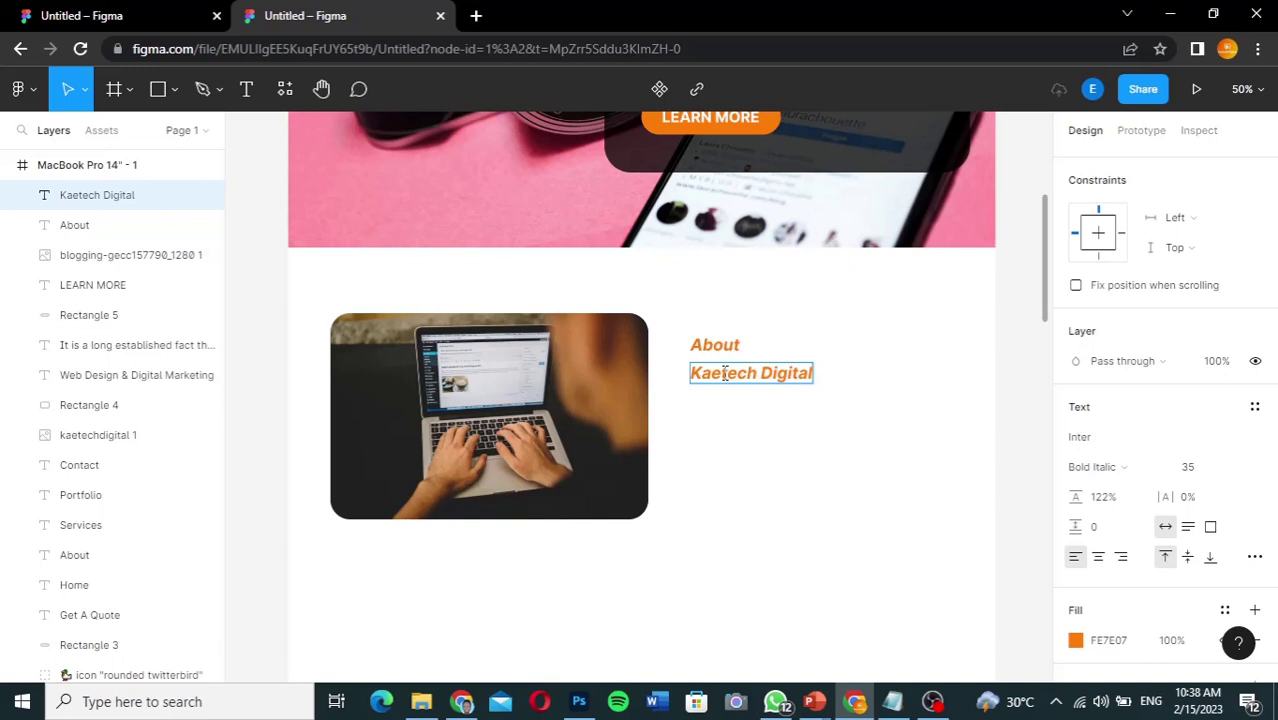
Step: Style the Kaetech Digital heading in Black weight at font size 64, matching the reference
double_click(800, 381)
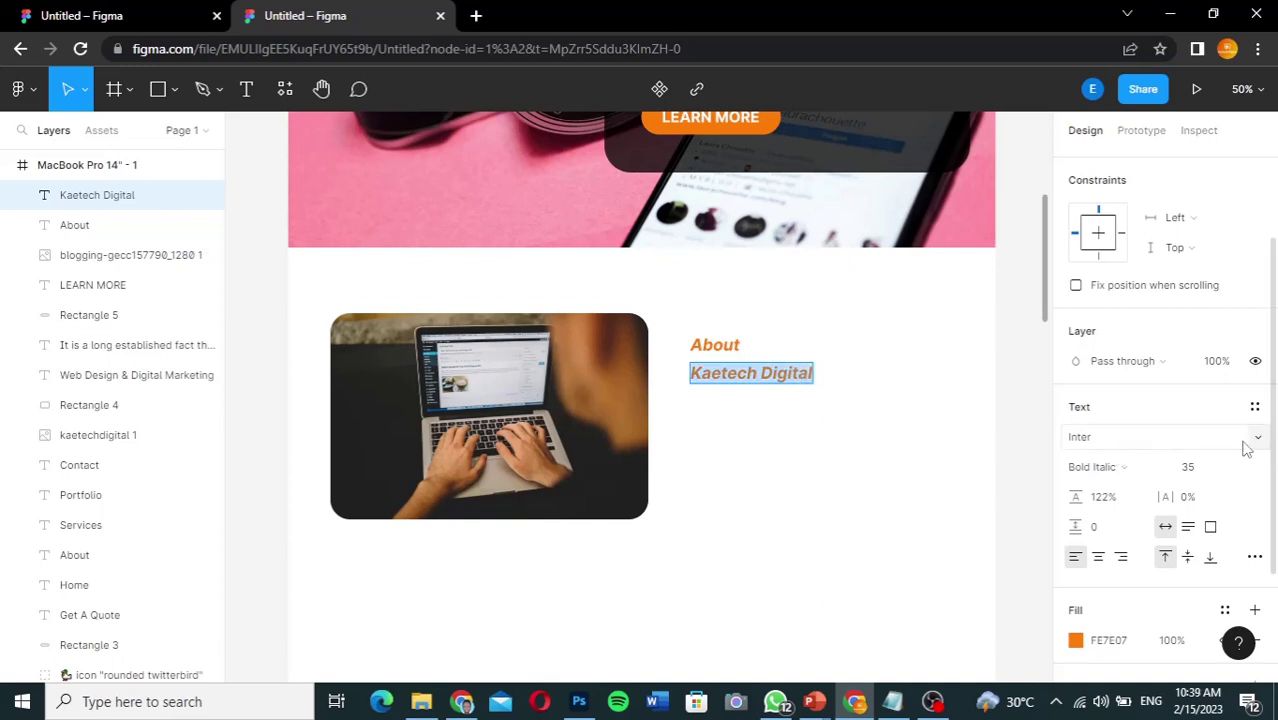
click(1163, 469)
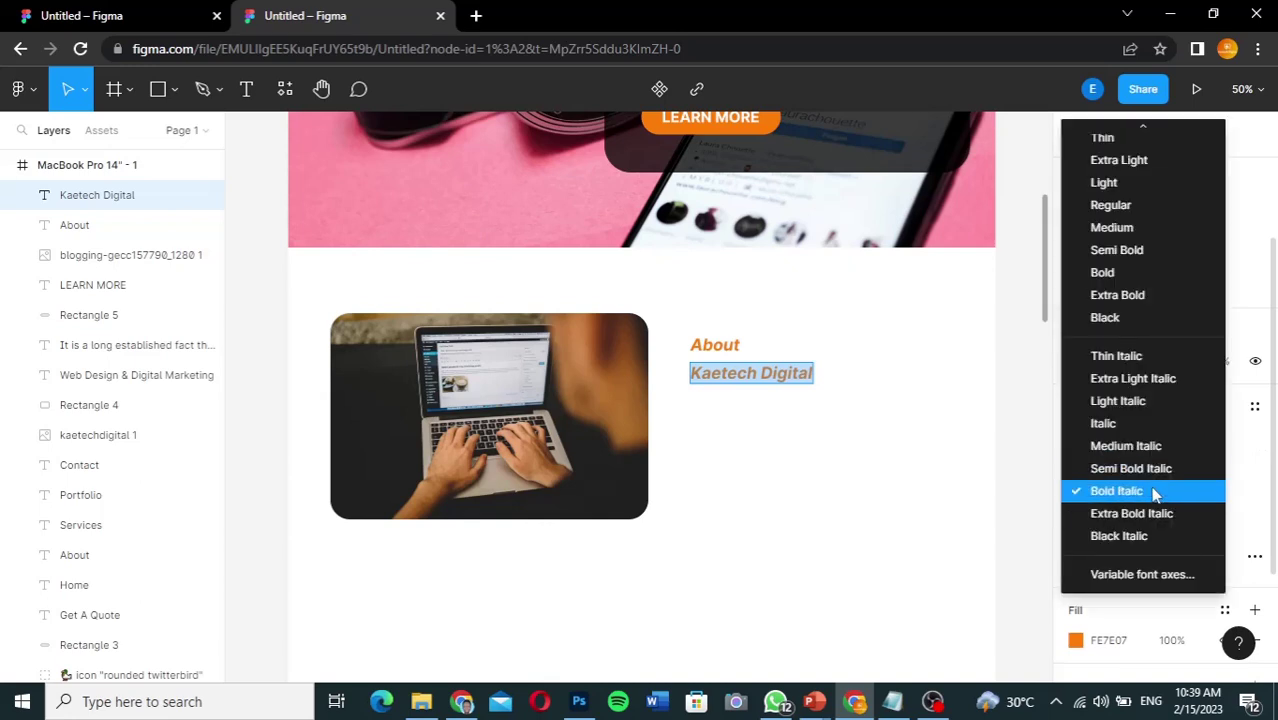
click(1125, 318)
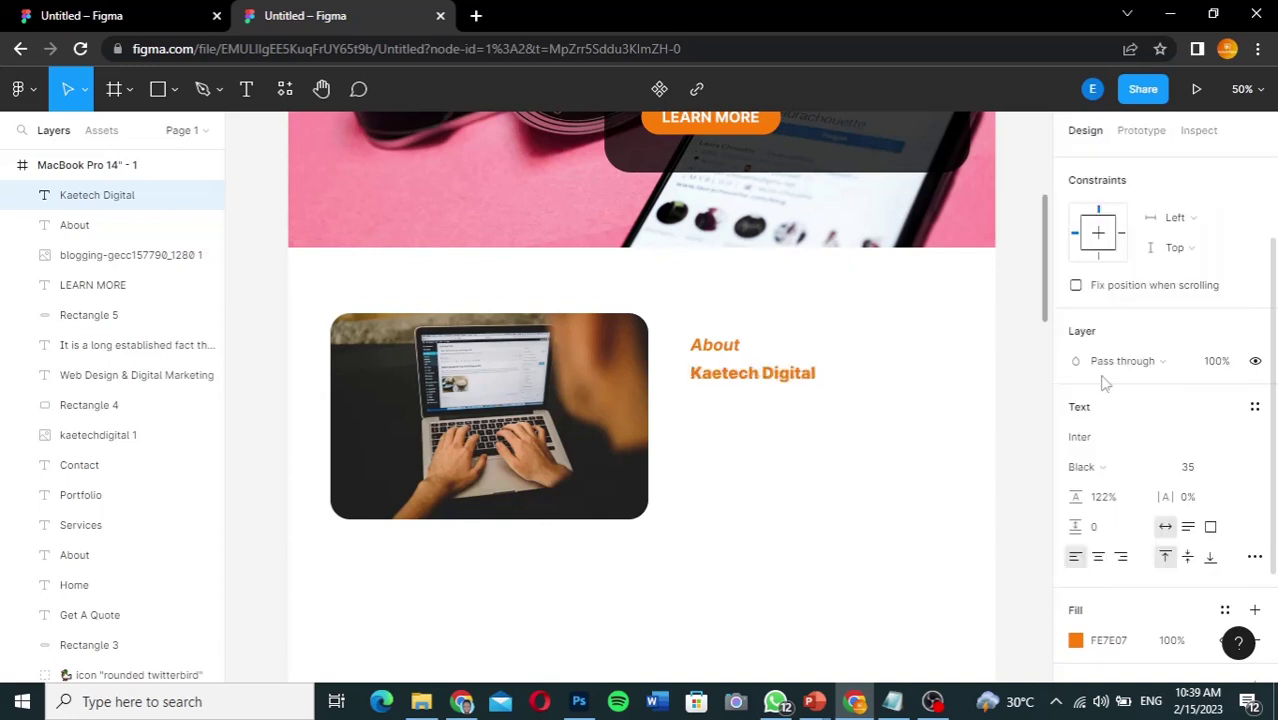
click(1204, 472)
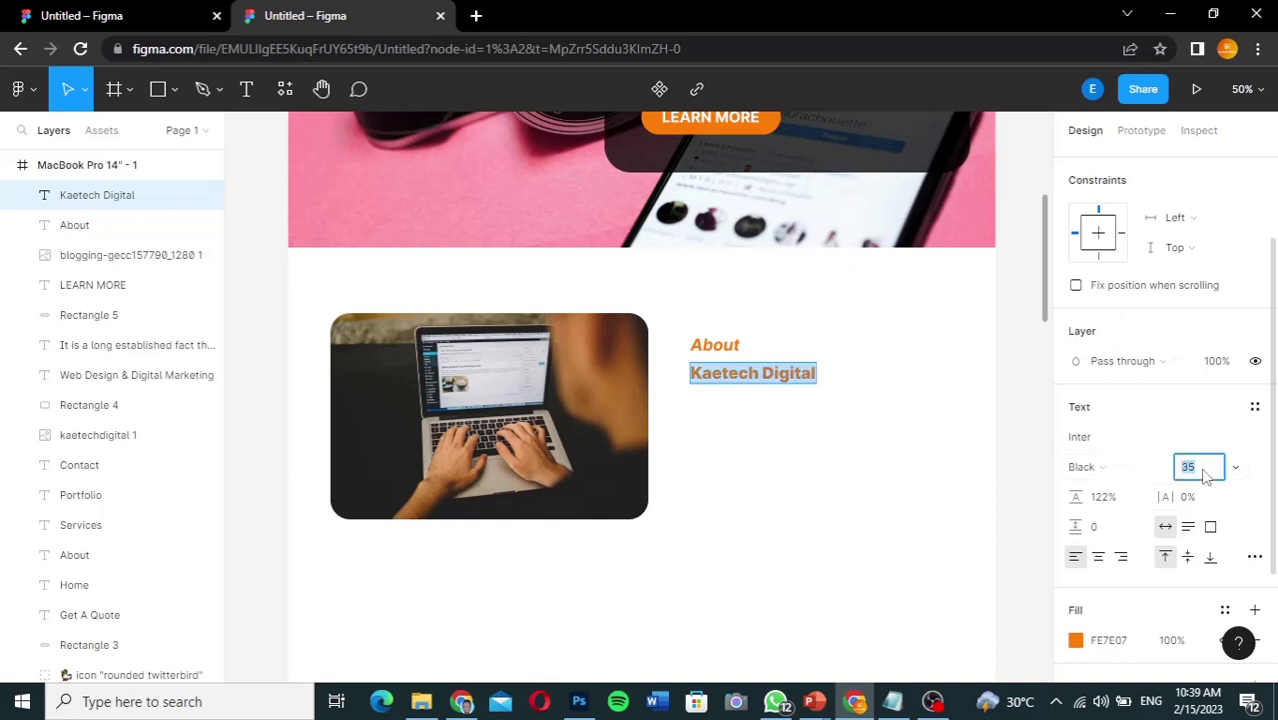
text(75)
key(Return)
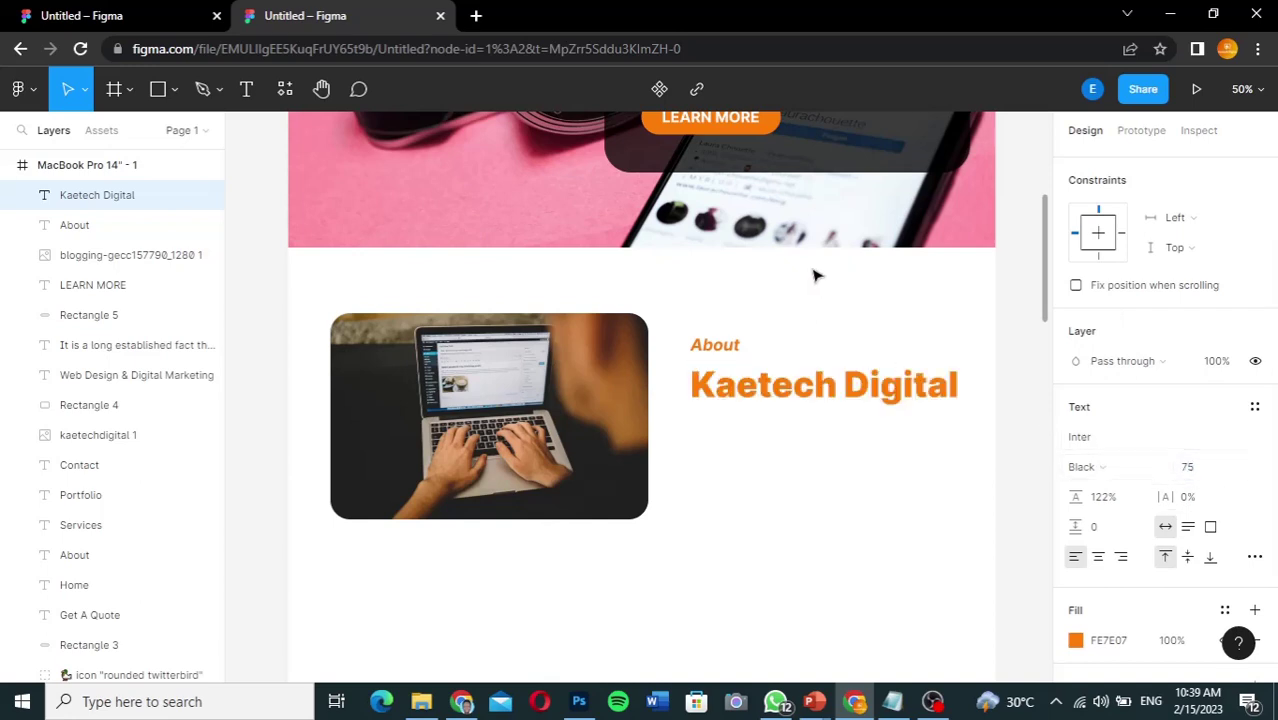
click(114, 17)
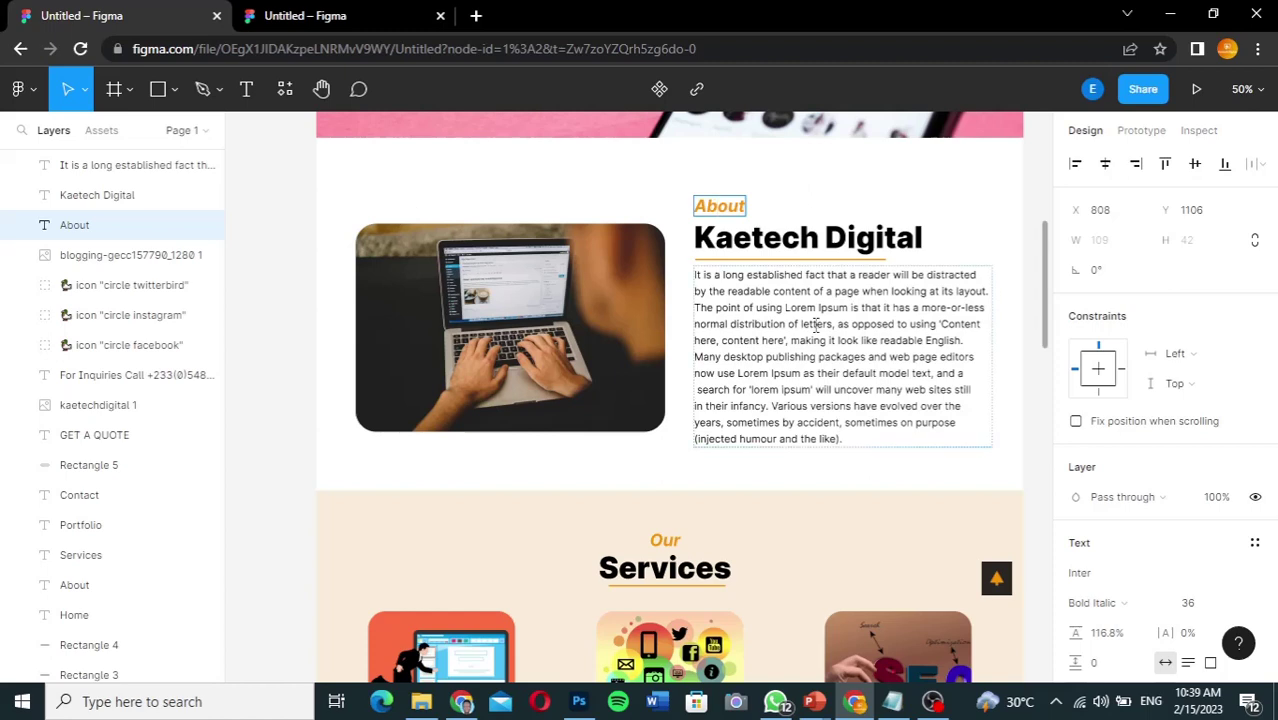
double_click(858, 240)
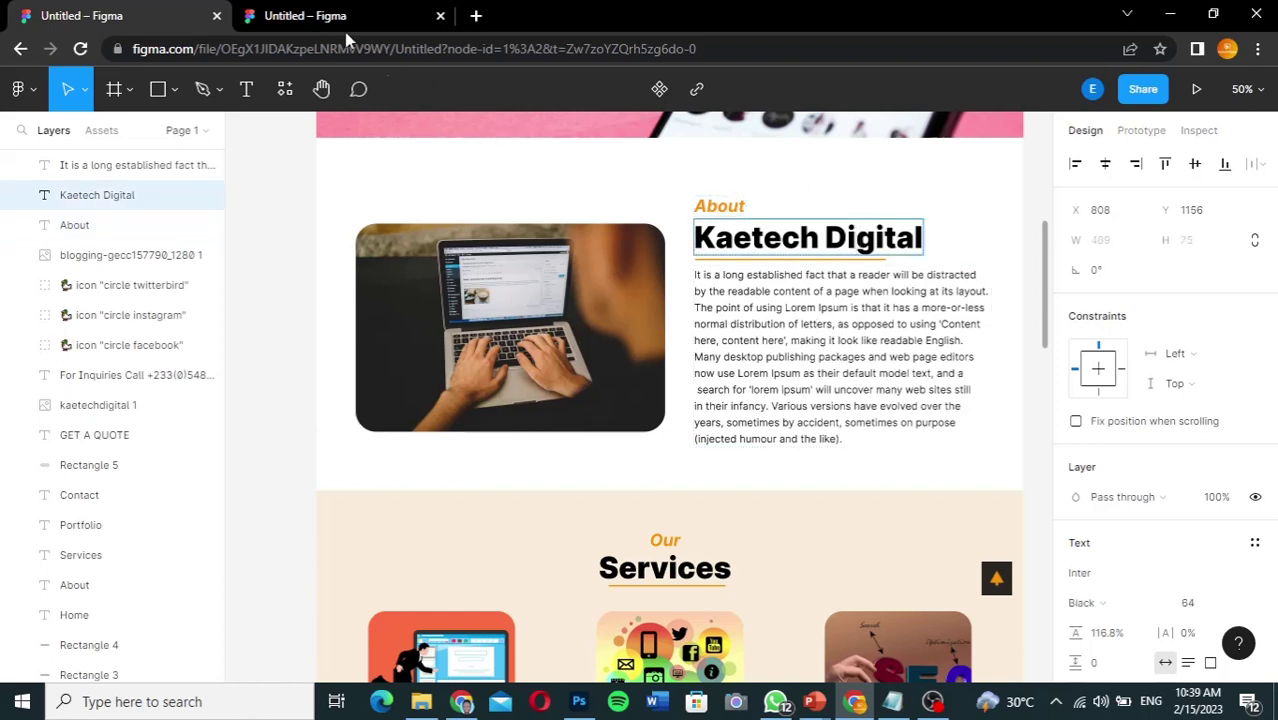
click(314, 10)
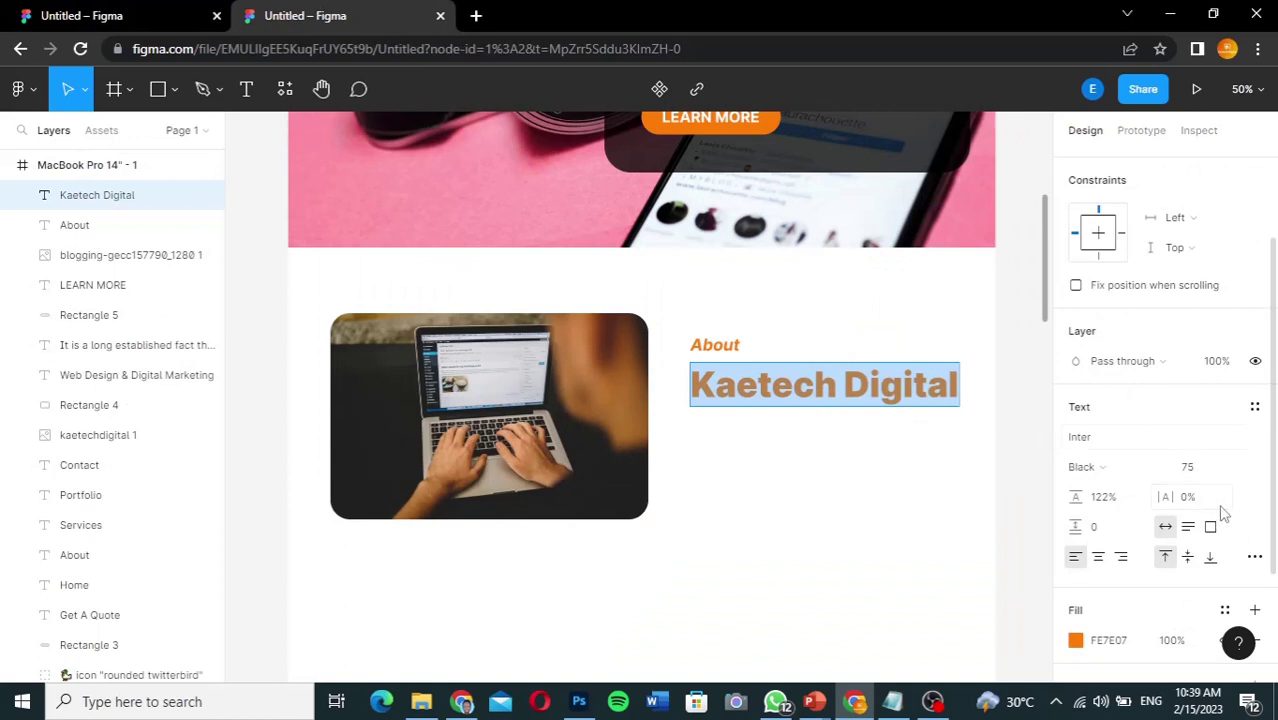
click(1208, 471)
text(64)
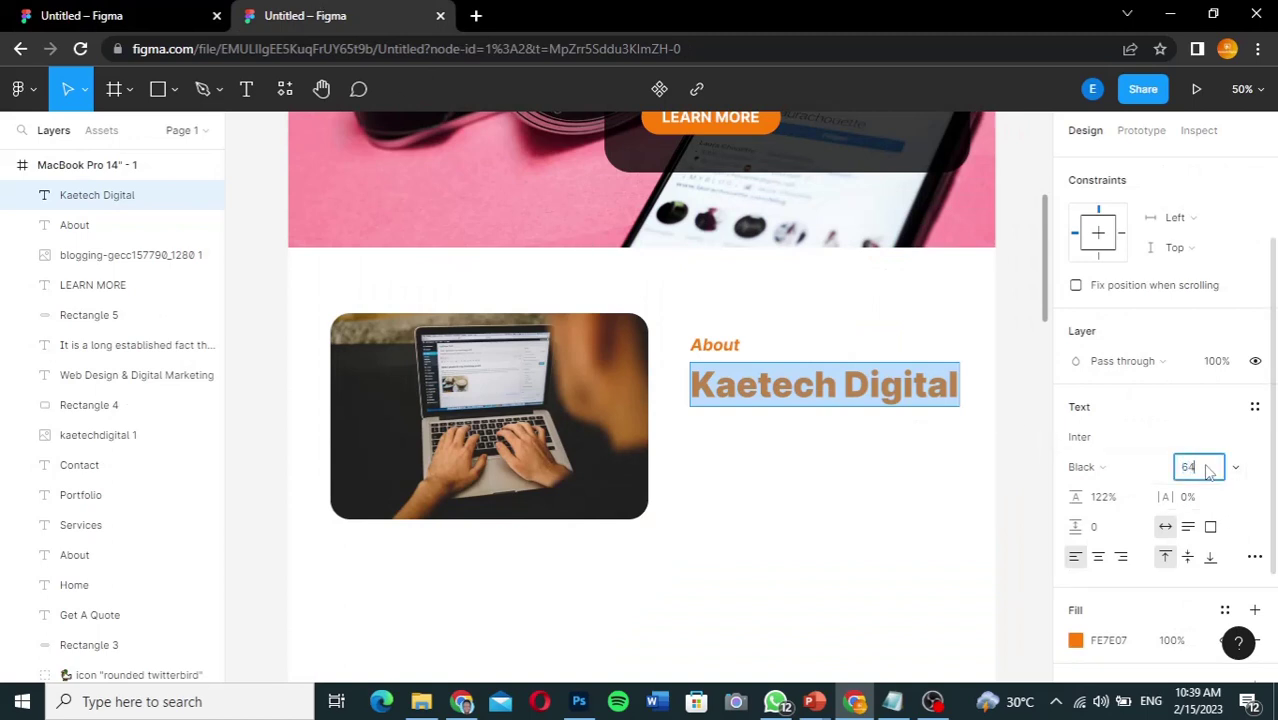
key(Return)
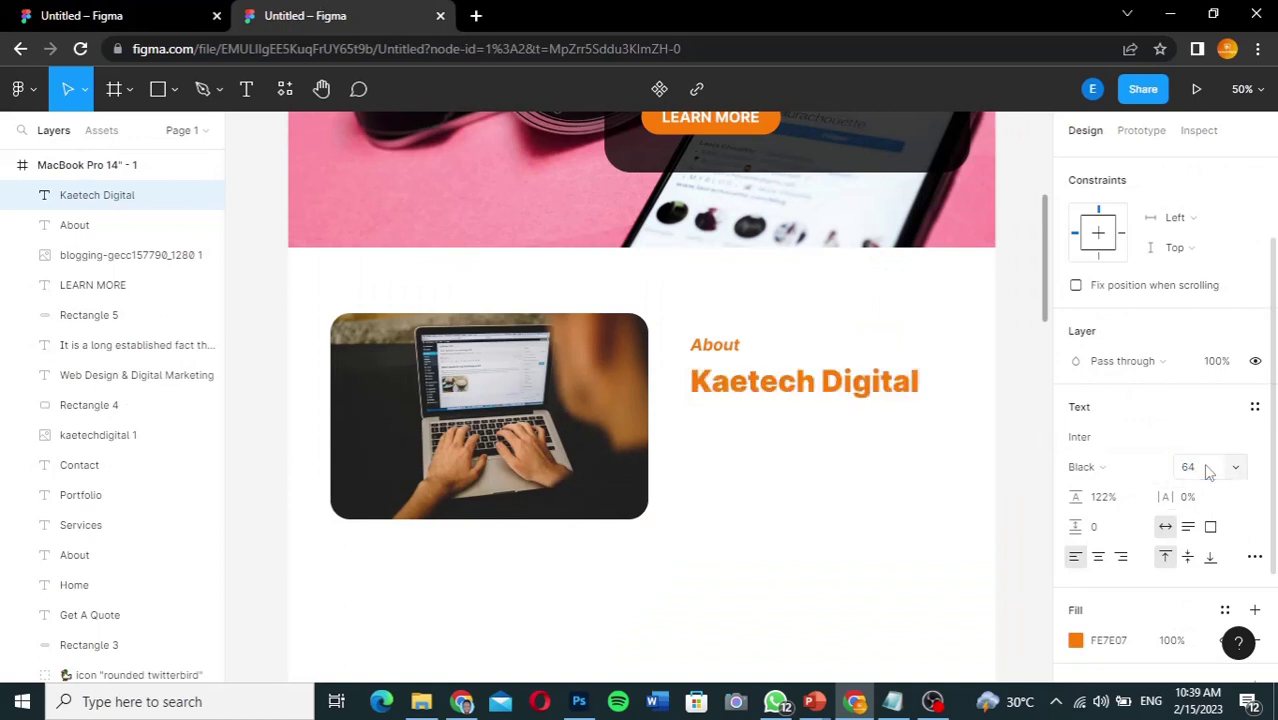
Step: Change the Kaetech Digital heading's fill colour to black 000000
click(1075, 640)
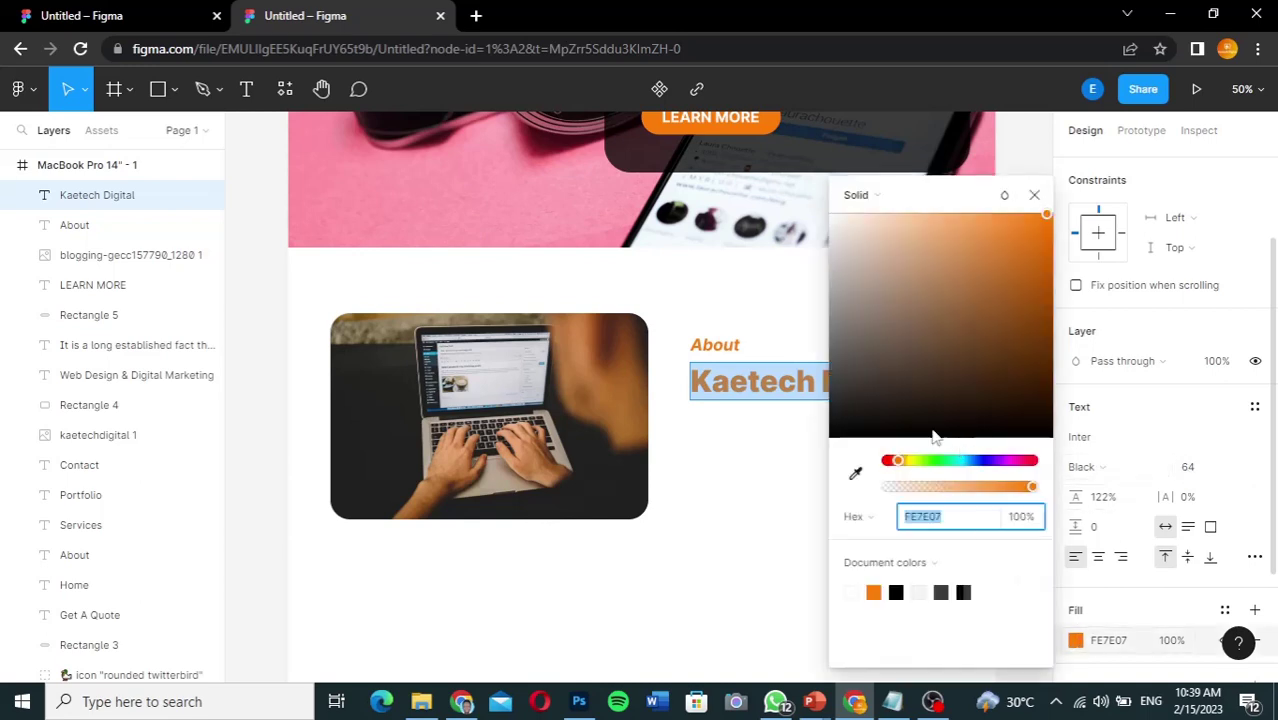
drag(848, 428, 822, 451)
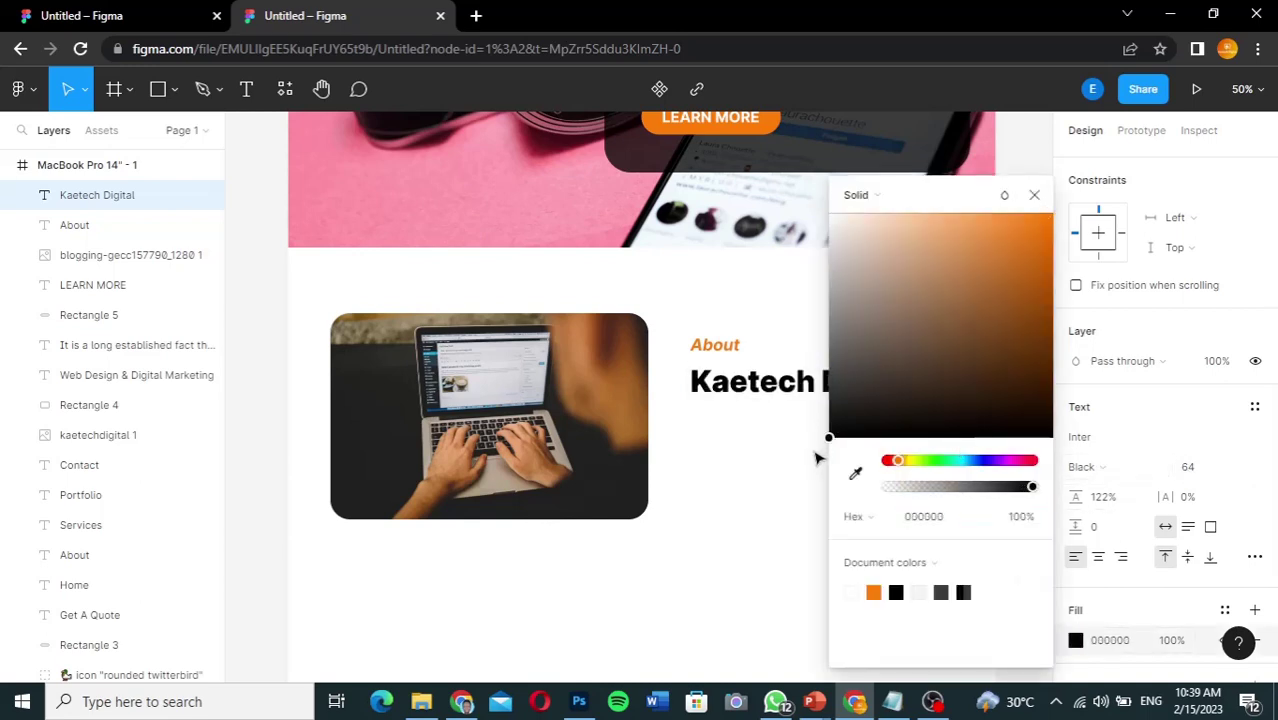
click(1034, 195)
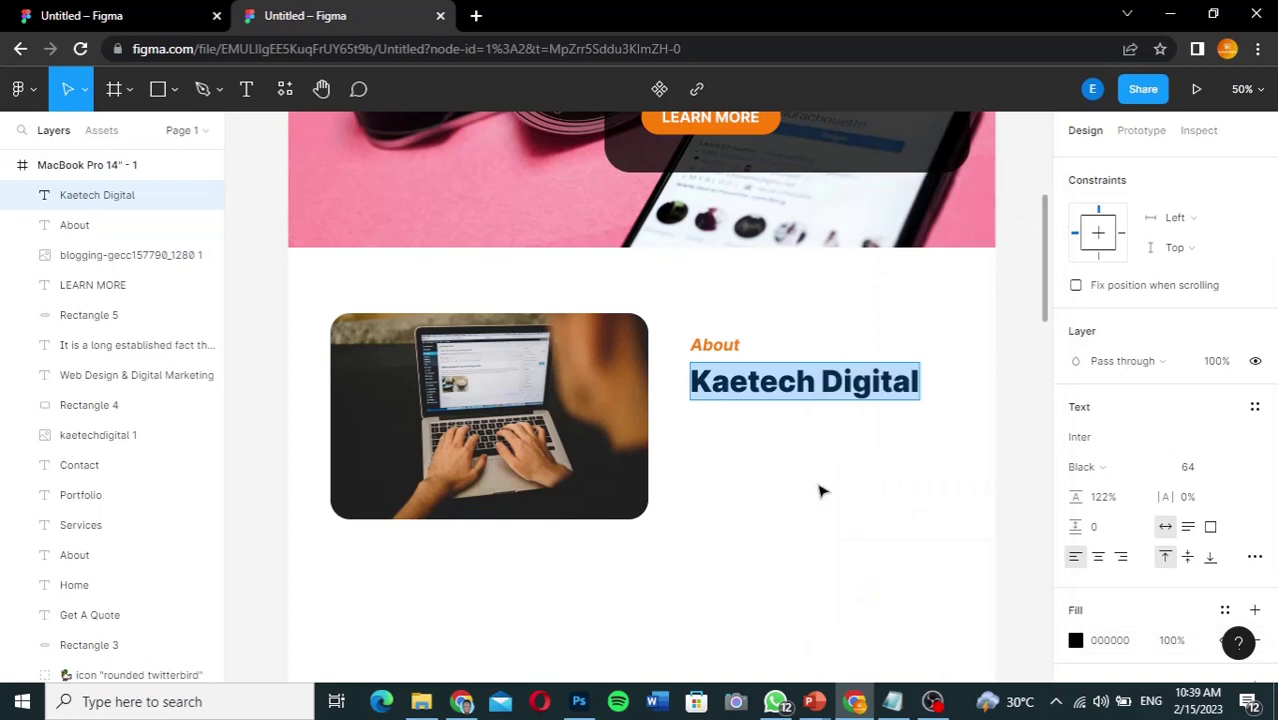
key(Escape)
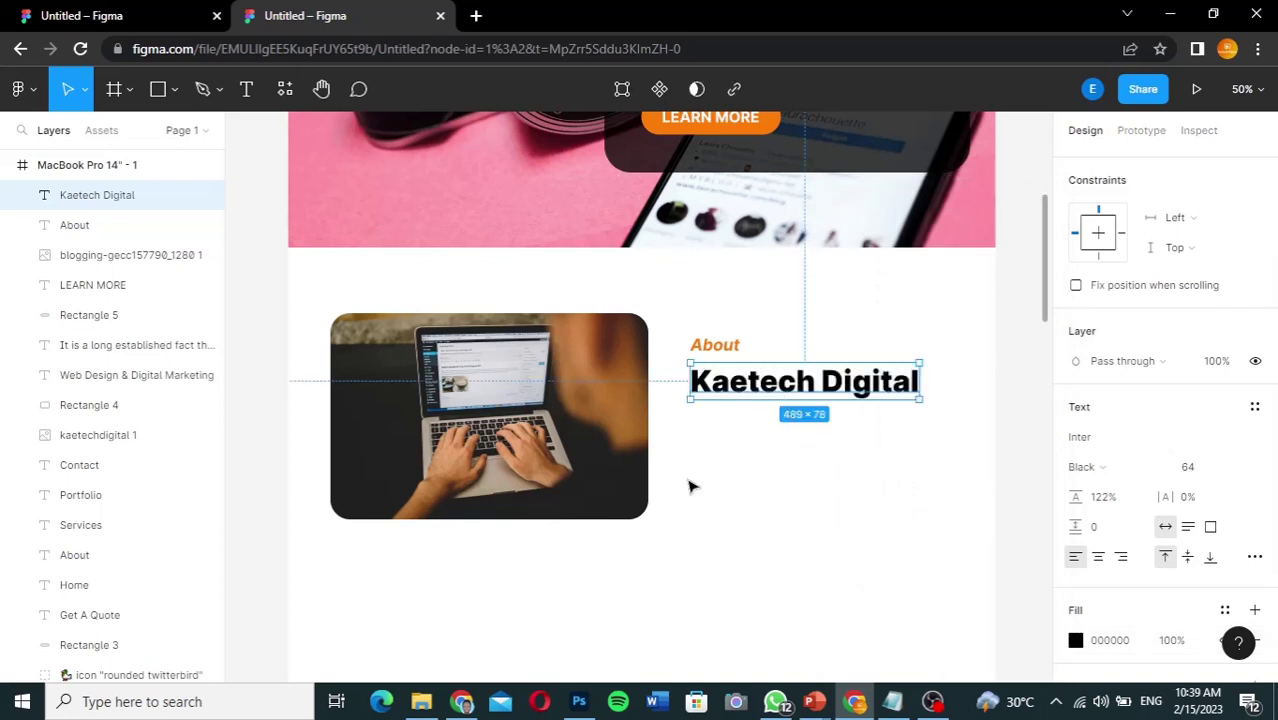
Step: Nudge the heading up snug beneath the About label, comparing with the reference
key(shift+Up)
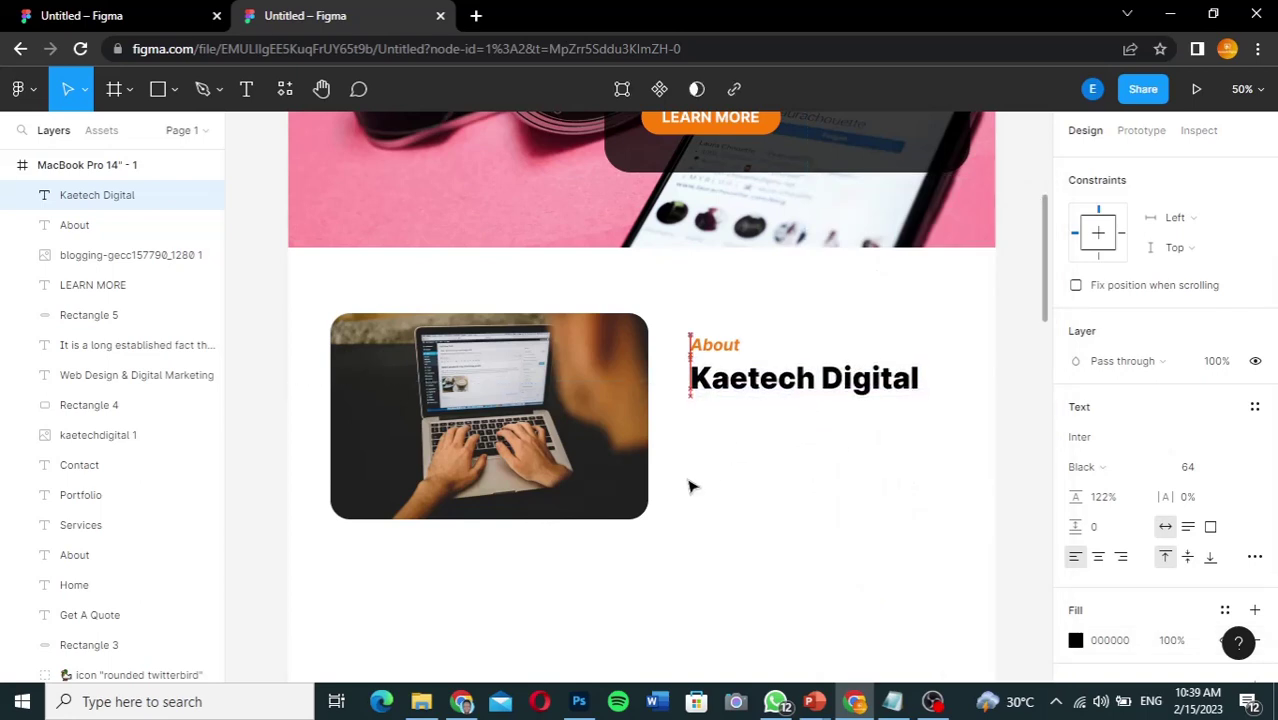
key(Up)
key(Up)
key(Up)
key(Up)
key(Up)
key(Up)
key(Up)
key(Up)
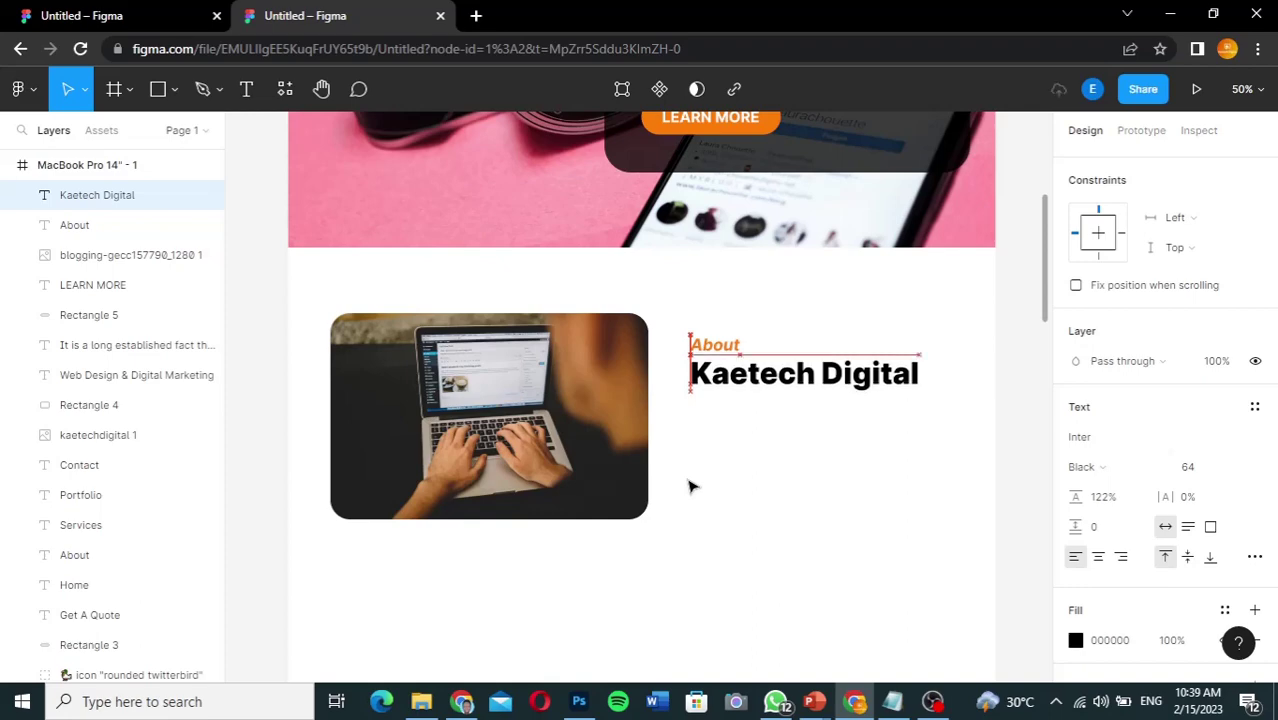
key(Up)
key(Up)
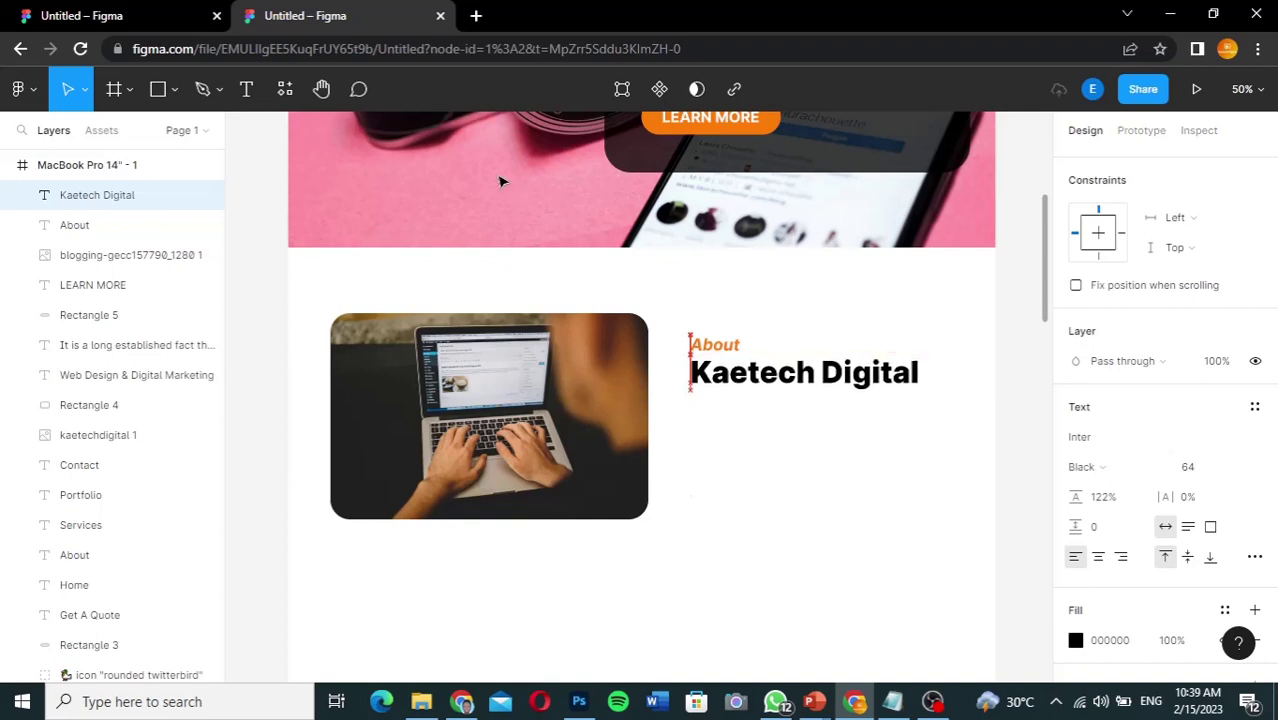
click(115, 15)
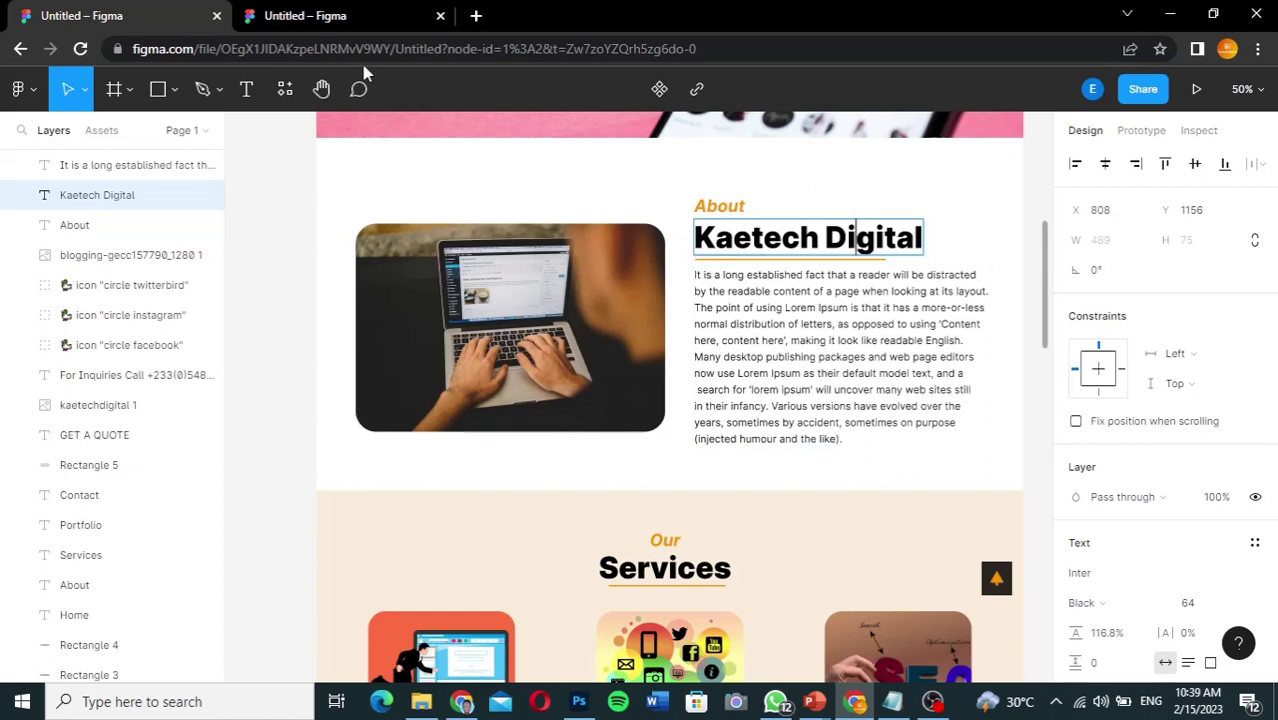
click(353, 16)
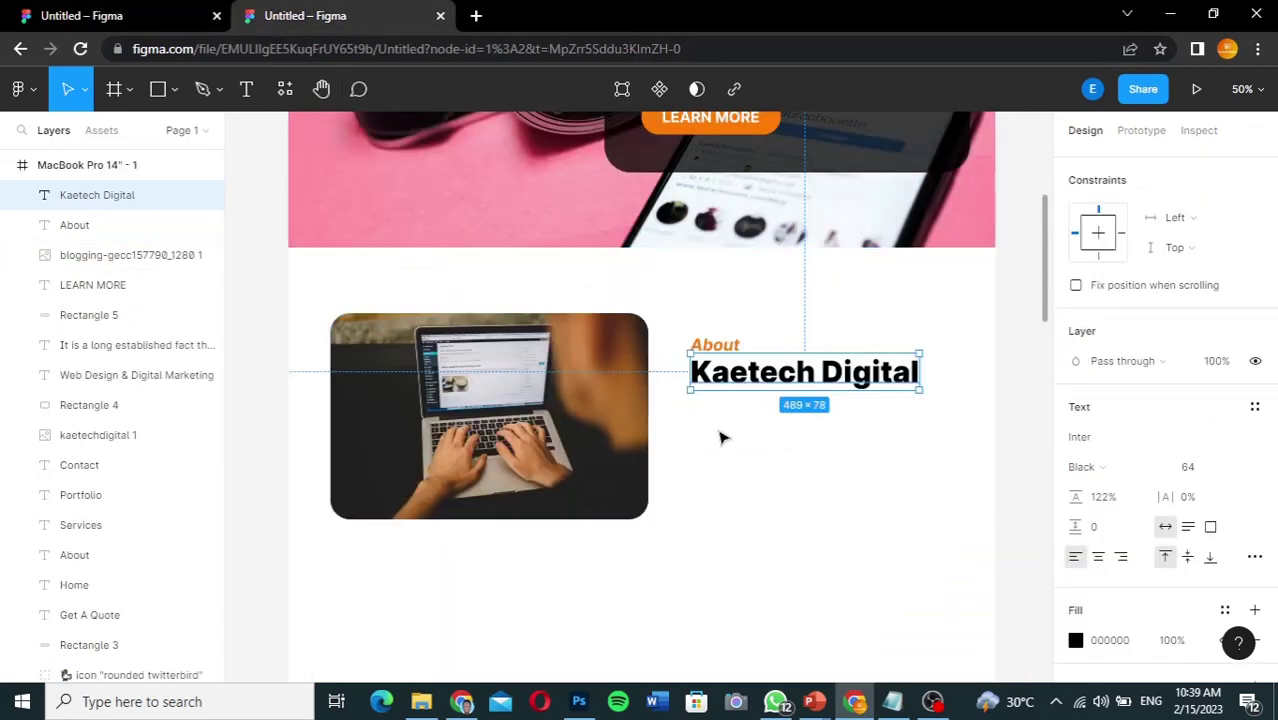
Step: Draw a thin bar beneath Kaetech Digital and fill it orange FE7E07
click(177, 91)
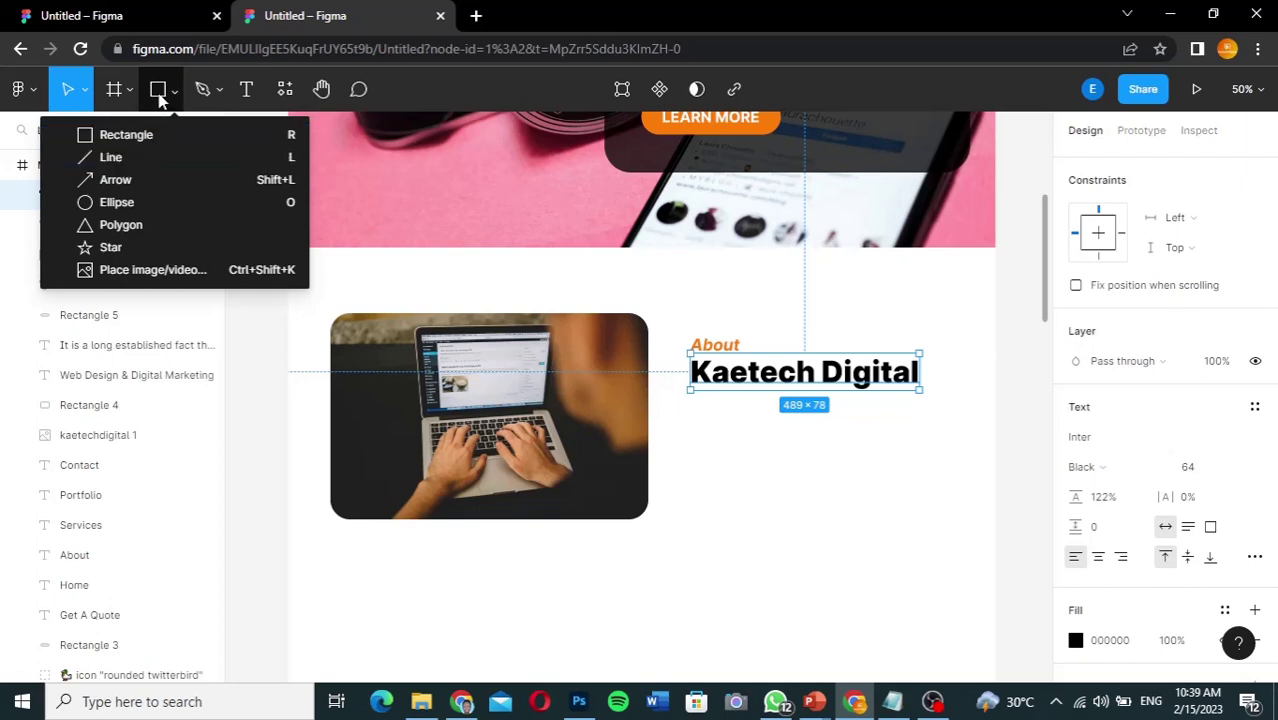
click(159, 93)
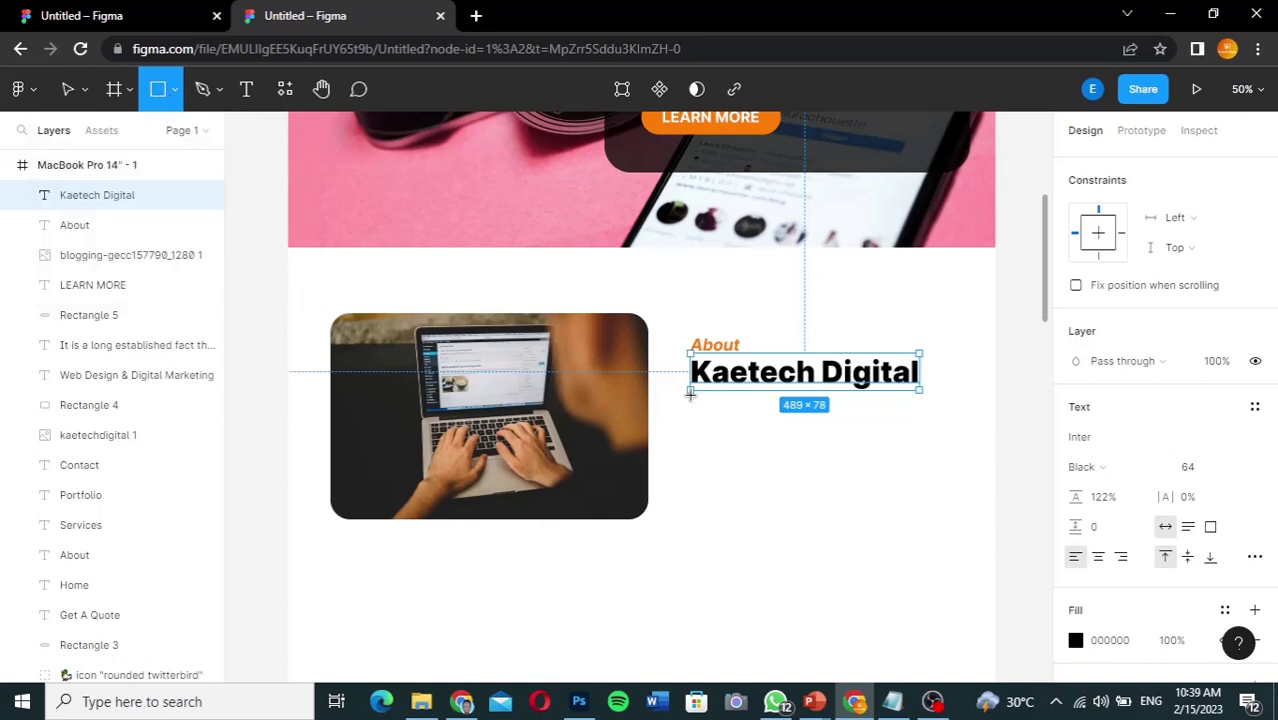
drag(690, 395, 716, 404)
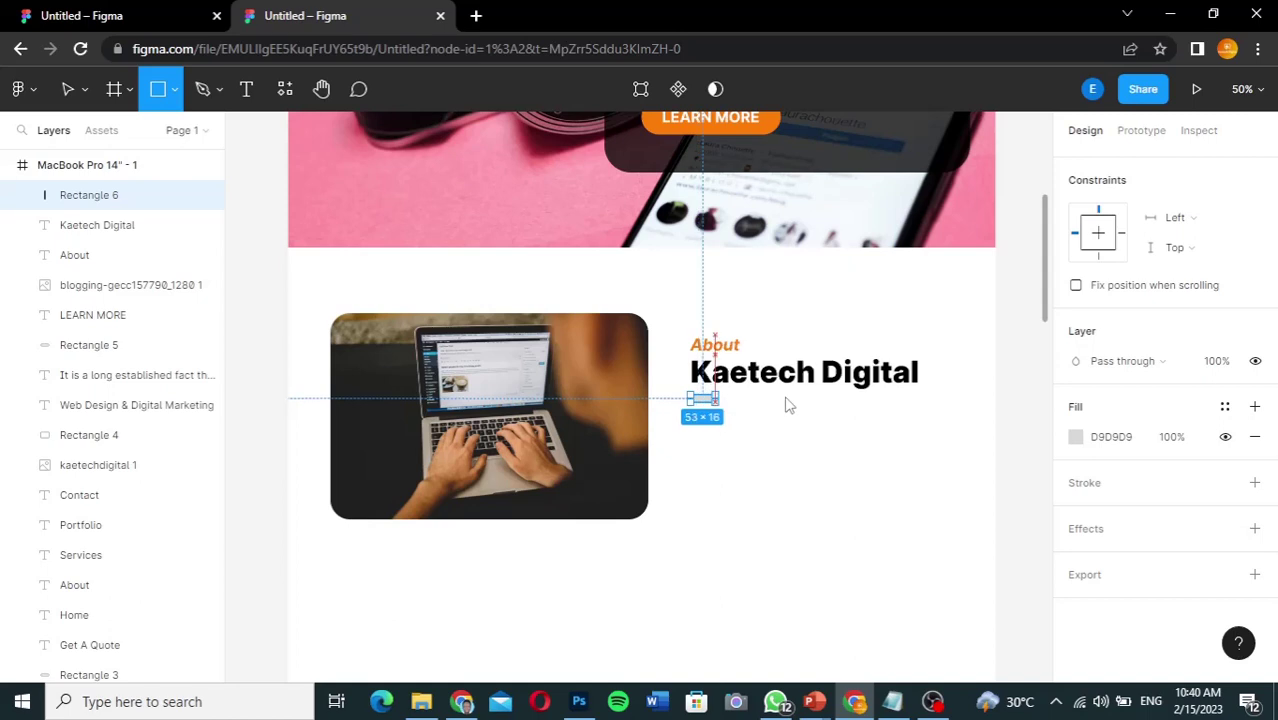
drag(856, 403, 866, 397)
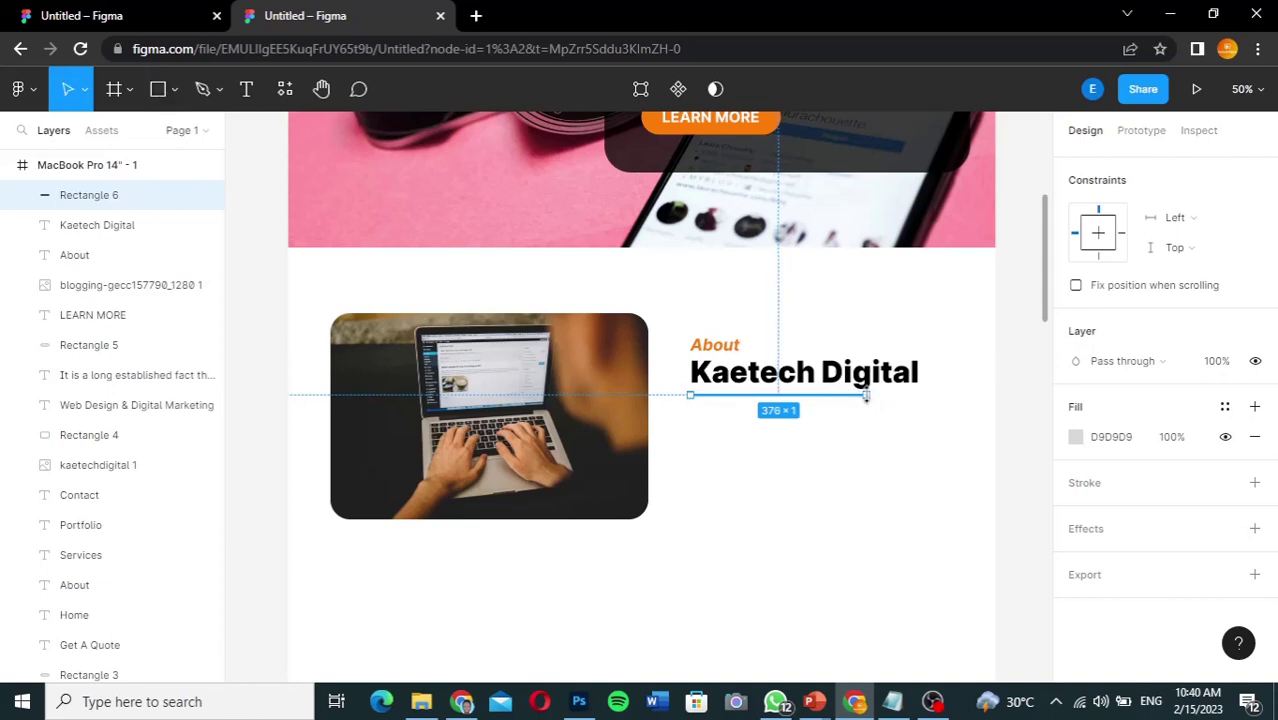
click(1108, 443)
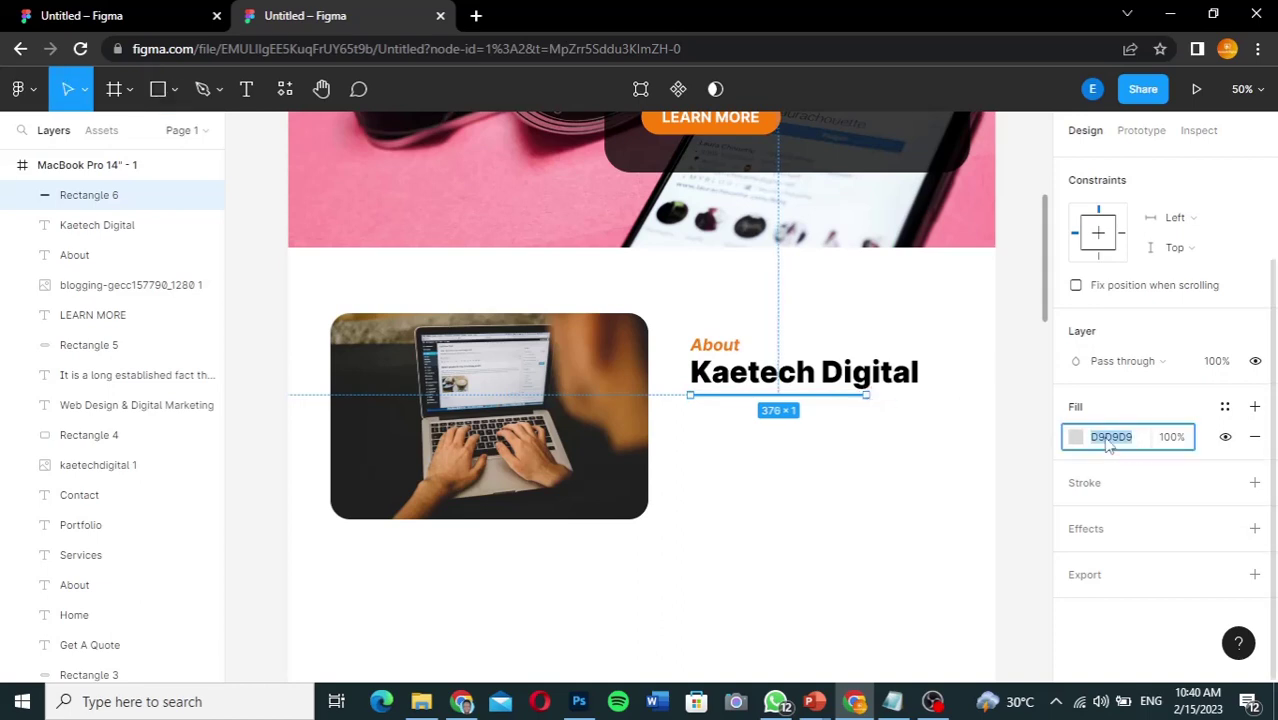
text(FE7E07)
key(Return)
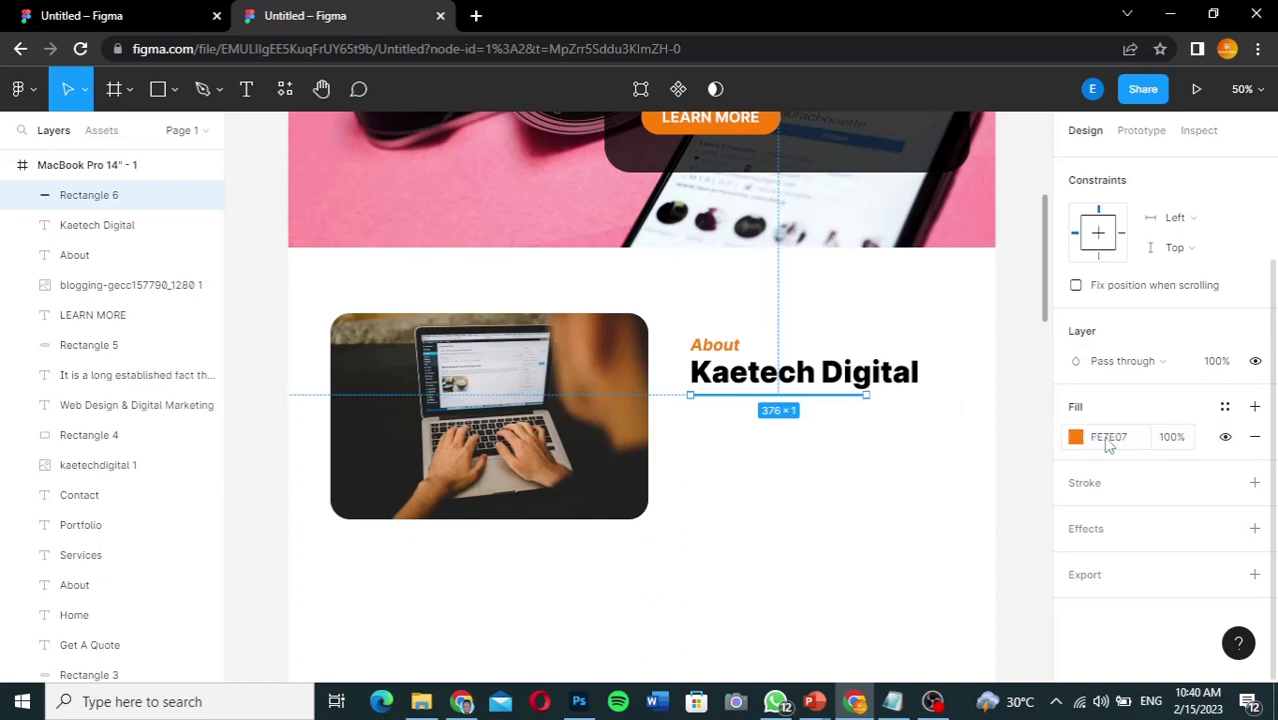
click(1018, 418)
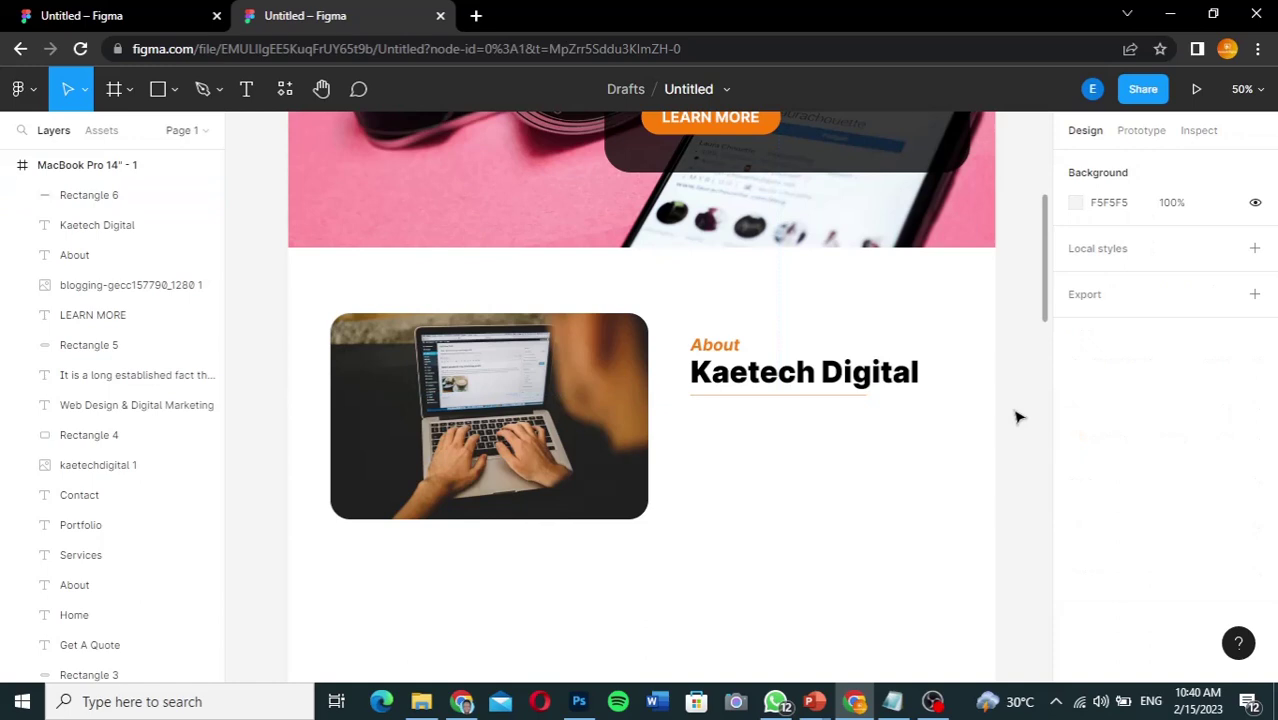
Step: Set the underline's height to 4 and raise it slightly toward the heading
click(832, 398)
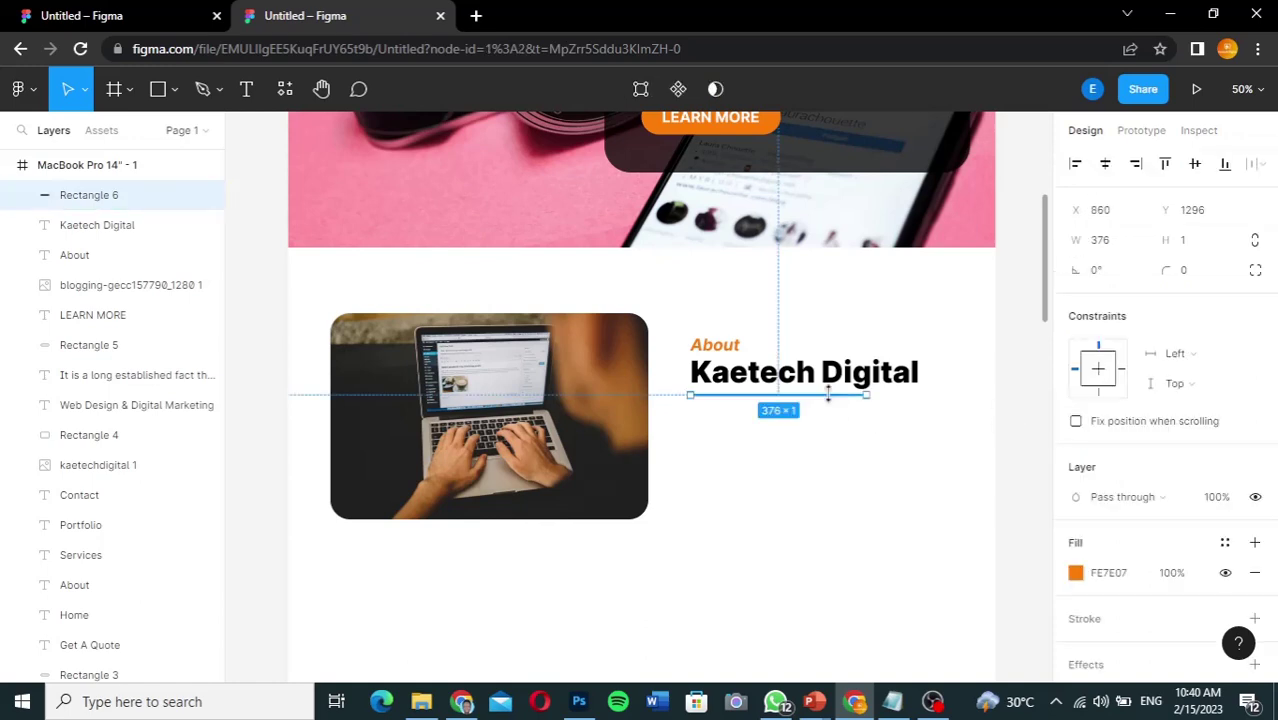
click(1207, 243)
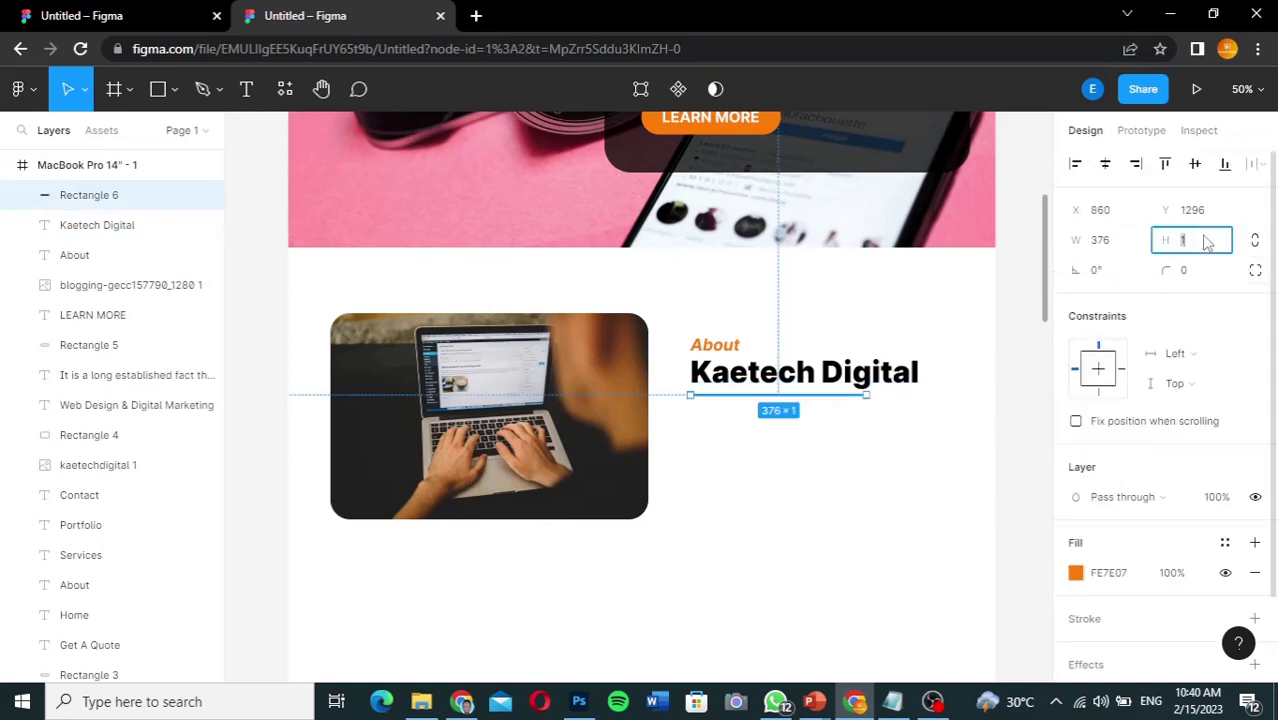
text(4)
key(Return)
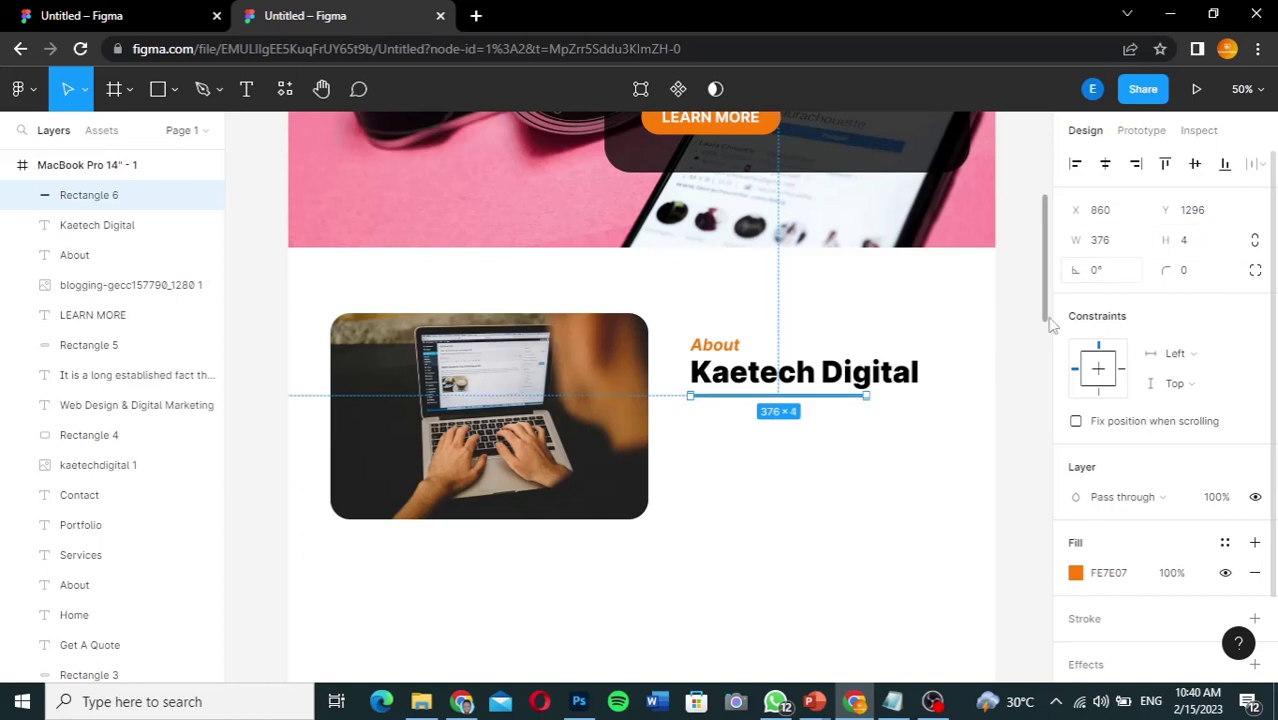
click(1021, 348)
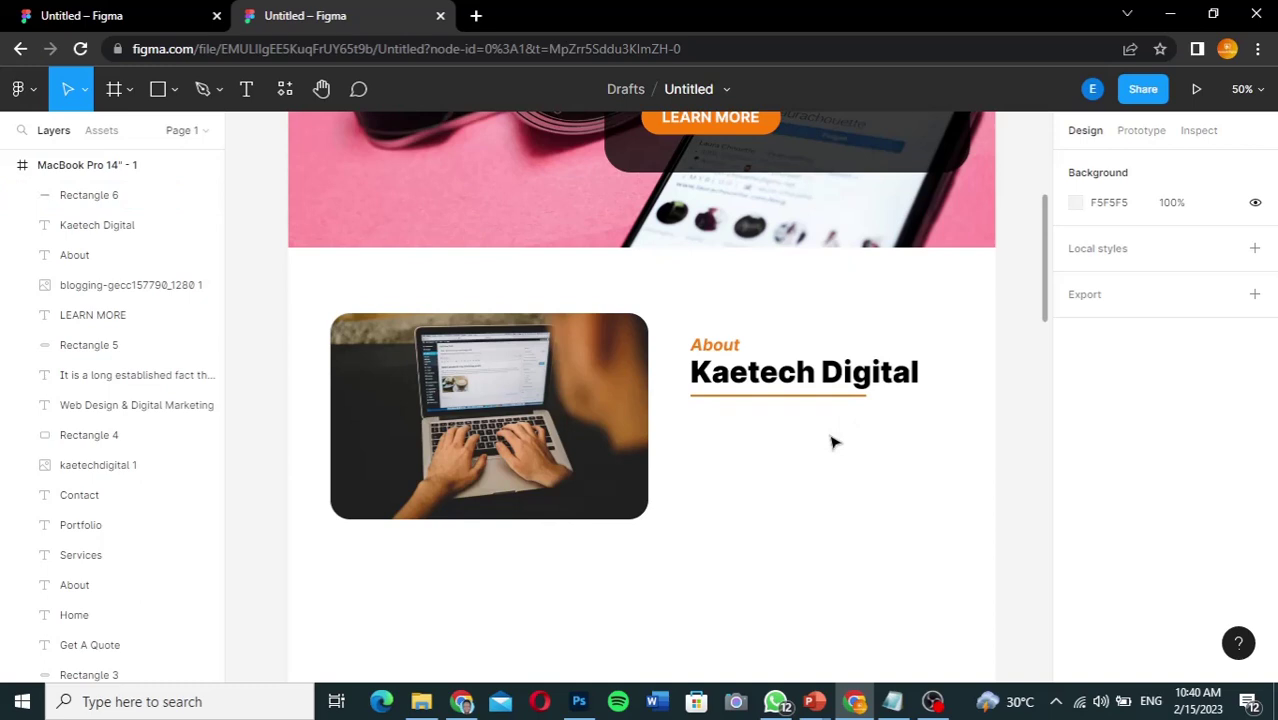
click(838, 400)
drag(838, 402, 833, 398)
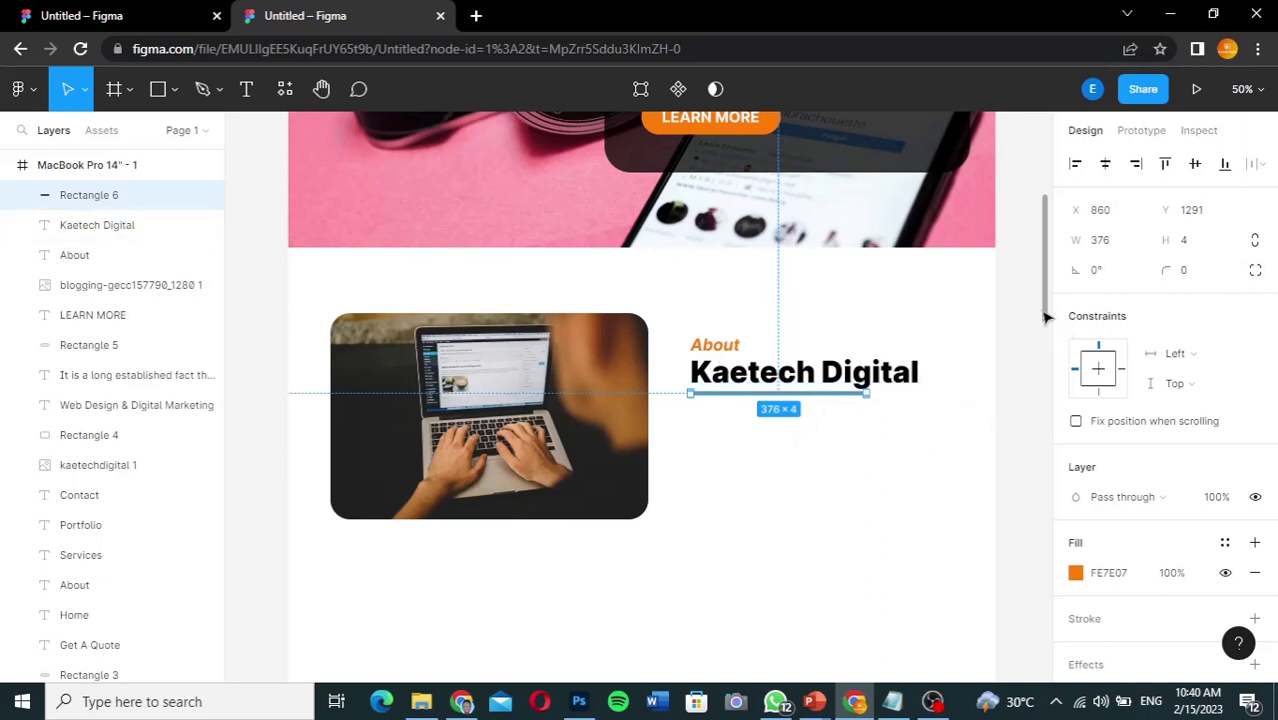
Step: Copy the banner's paragraph text
scroll(1046, 290, up, 1)
scroll(1046, 272, up, 5)
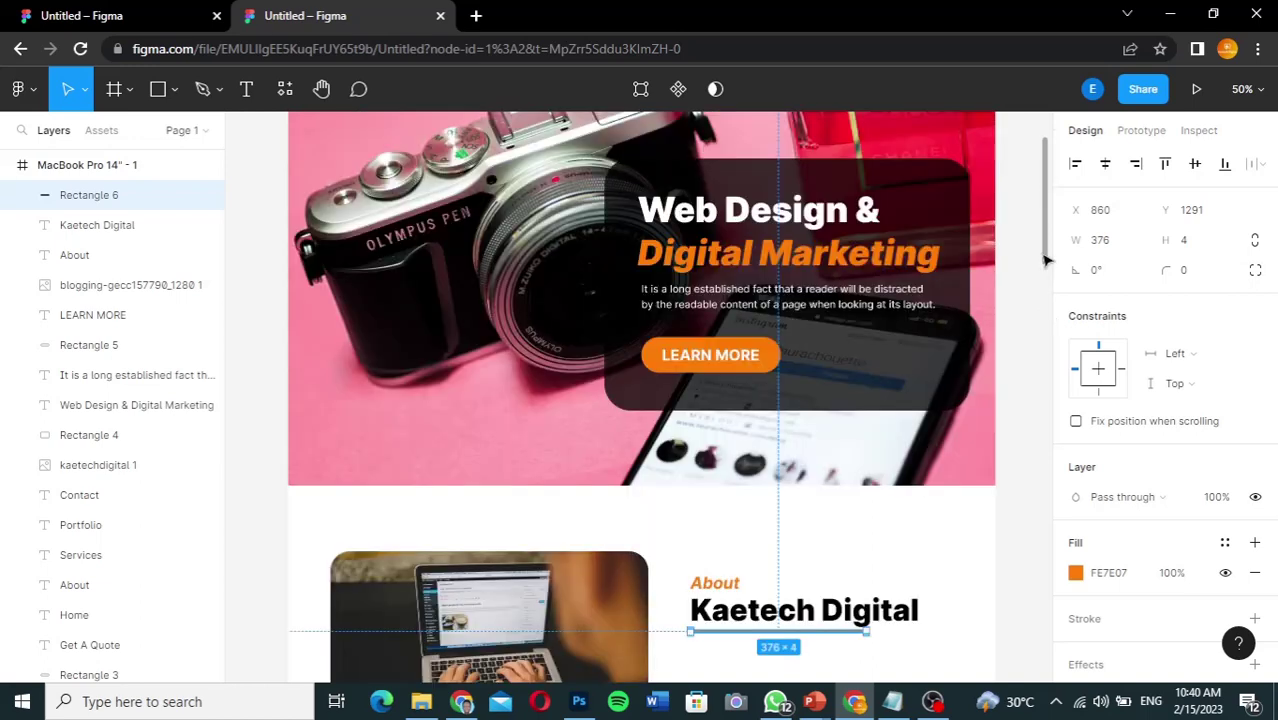
click(895, 299)
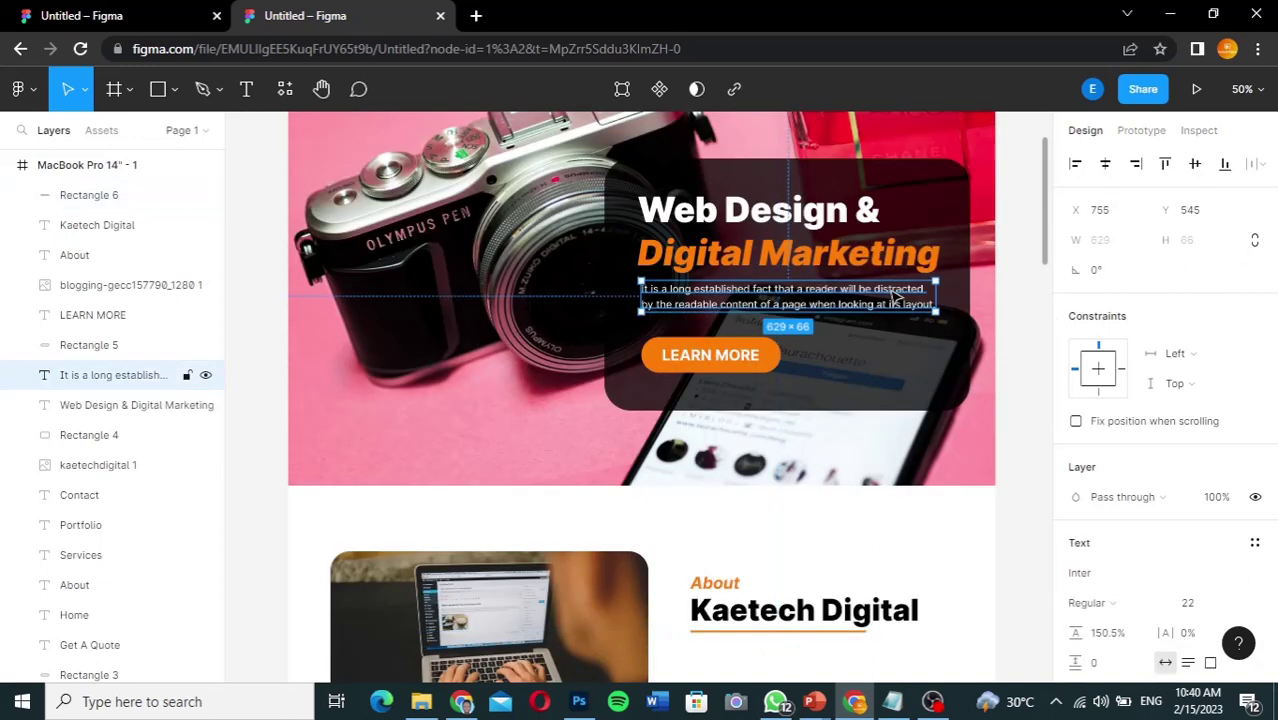
double_click(893, 294)
key(ctrl+c)
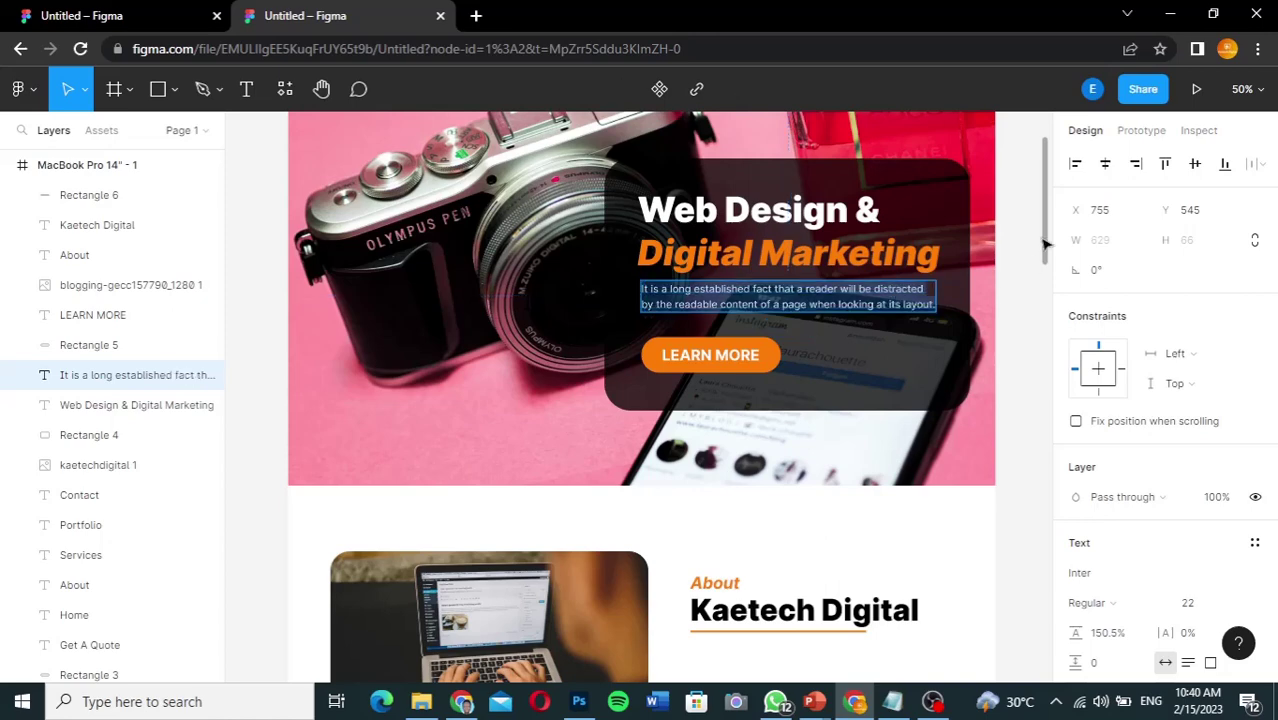
key(Escape)
drag(1046, 244, 1046, 314)
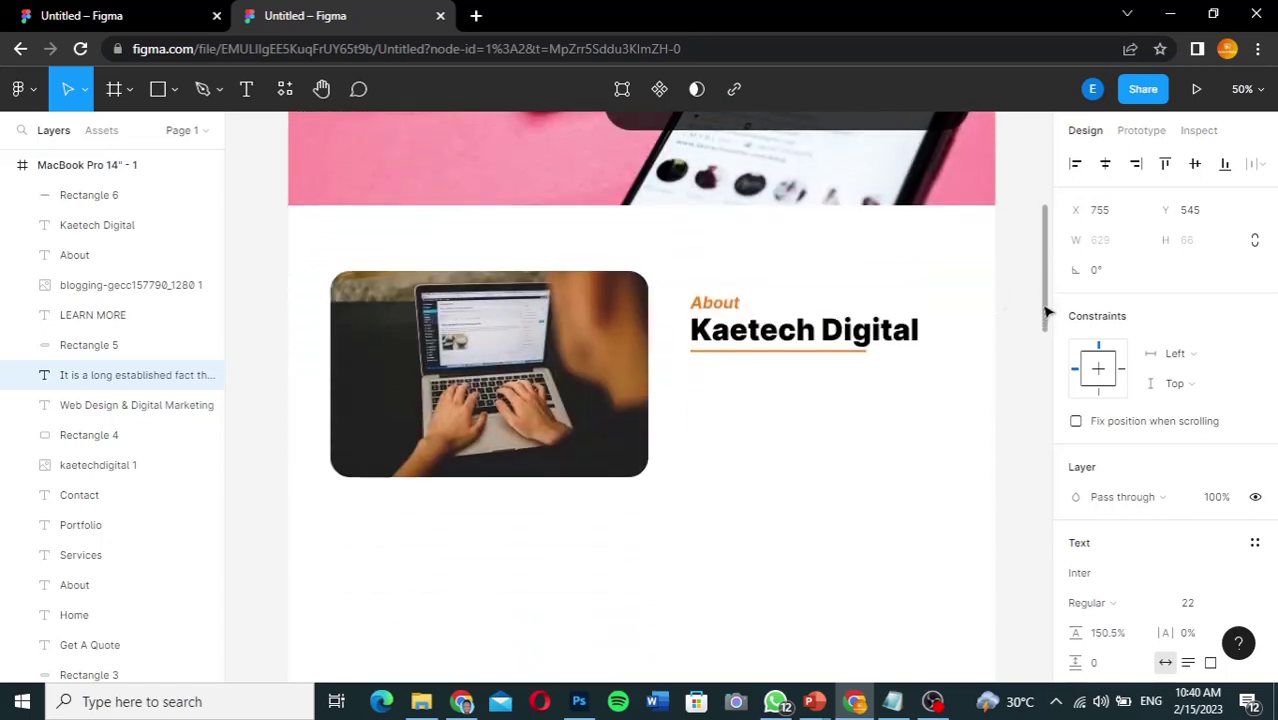
Step: Paste the paragraph into a new text box below the heading and colour it 272727
click(248, 92)
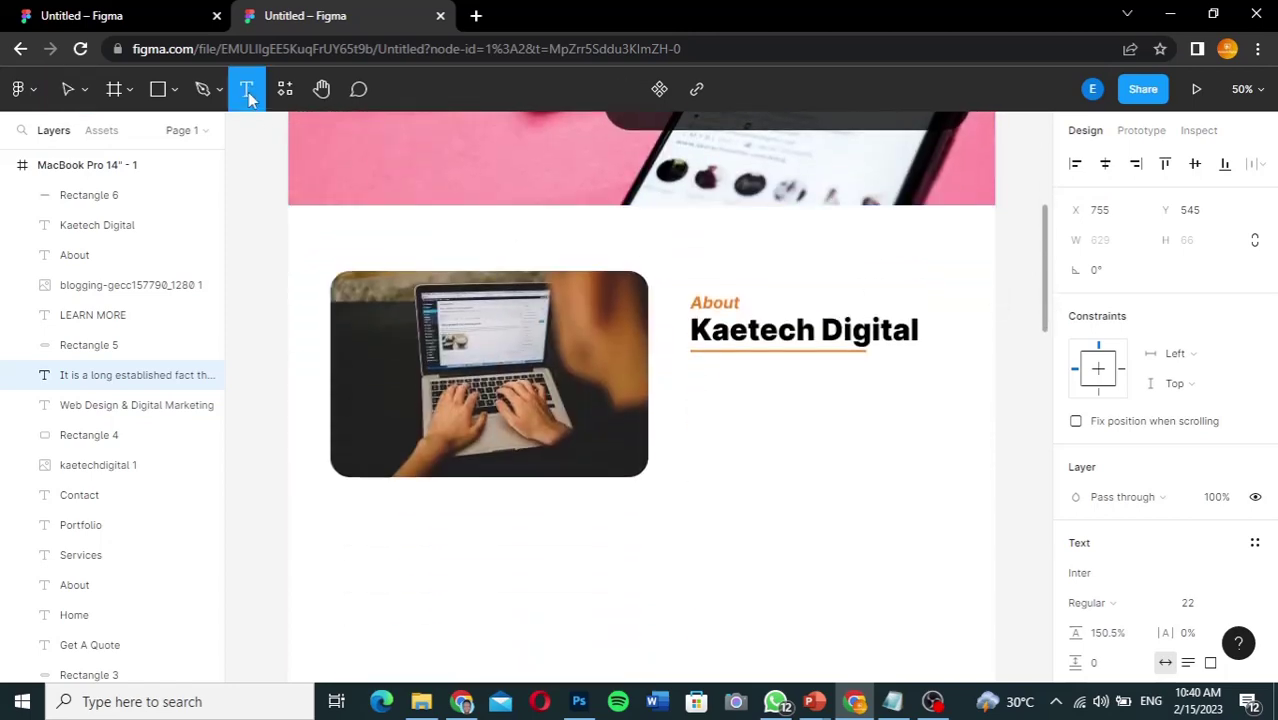
click(692, 363)
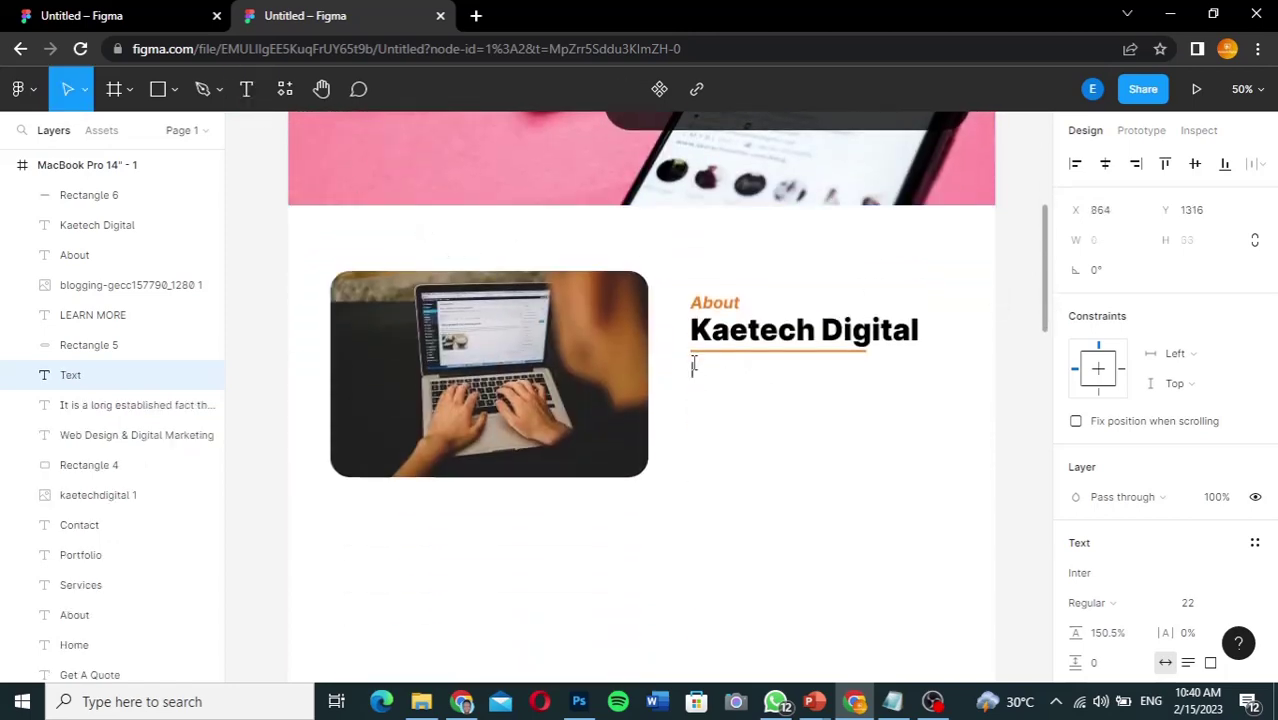
key(ctrl+v)
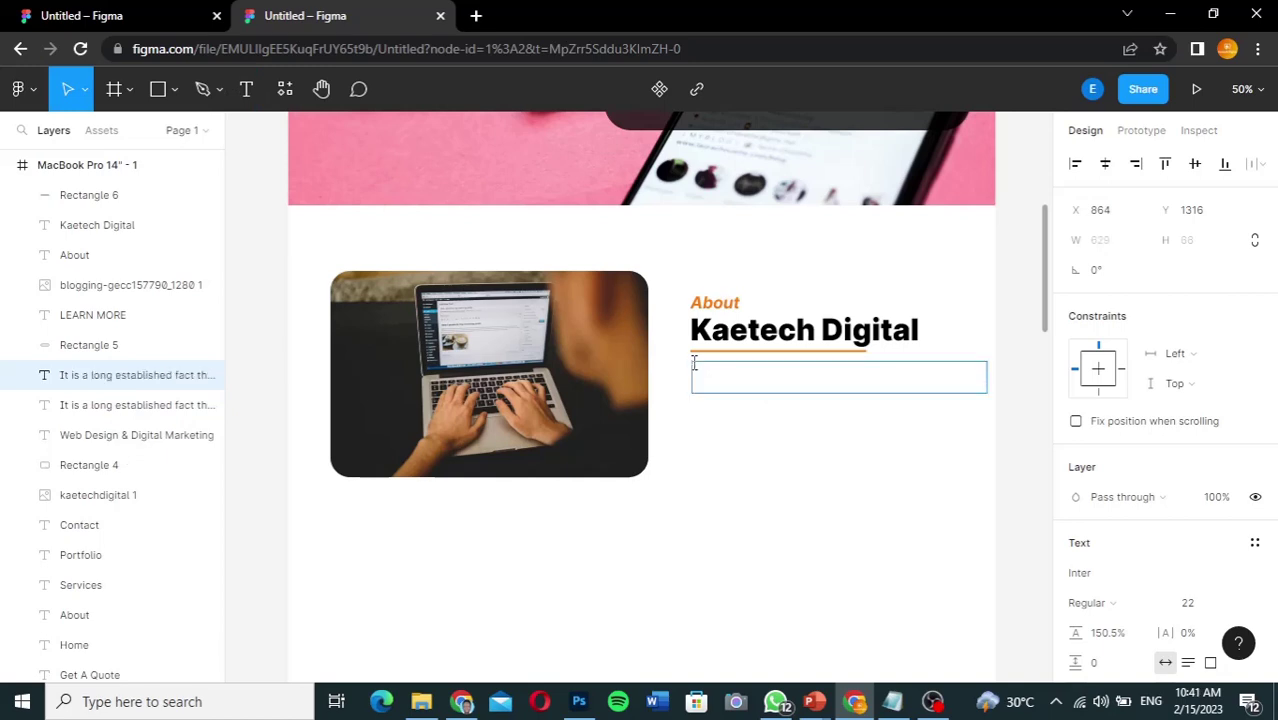
key(ctrl+a)
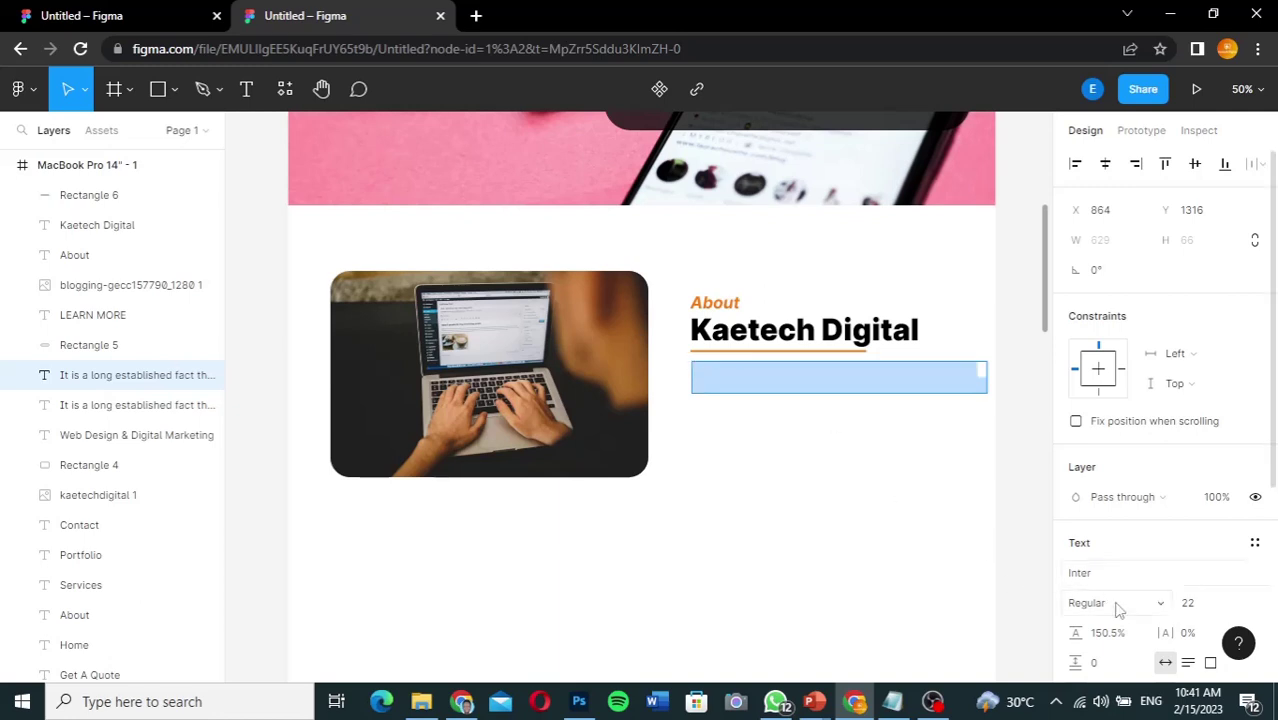
scroll(1120, 610, down, 5)
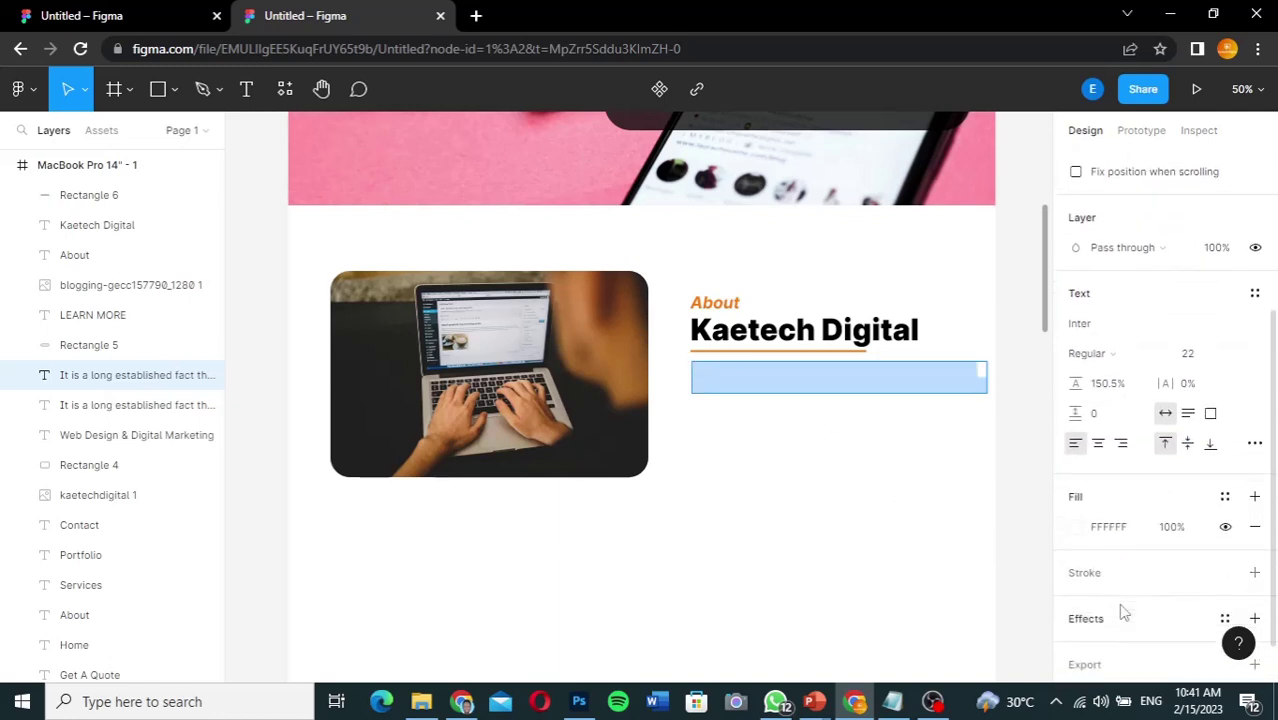
click(1074, 527)
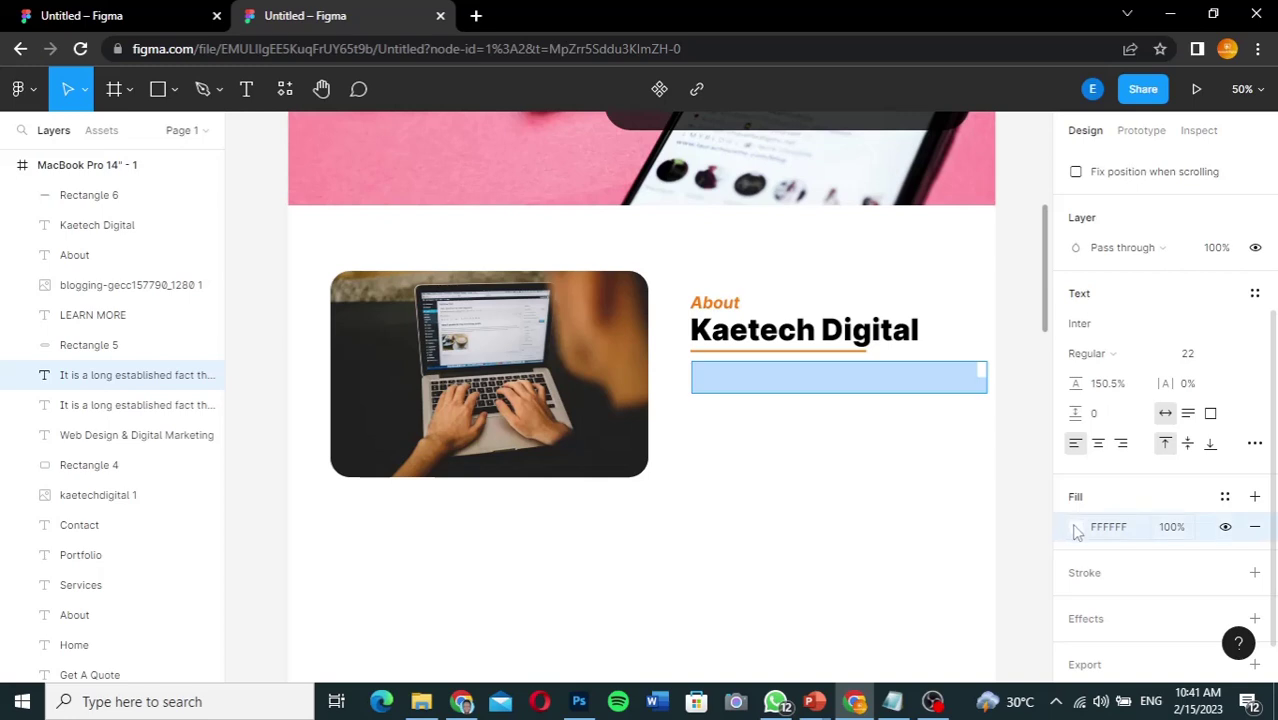
click(1076, 528)
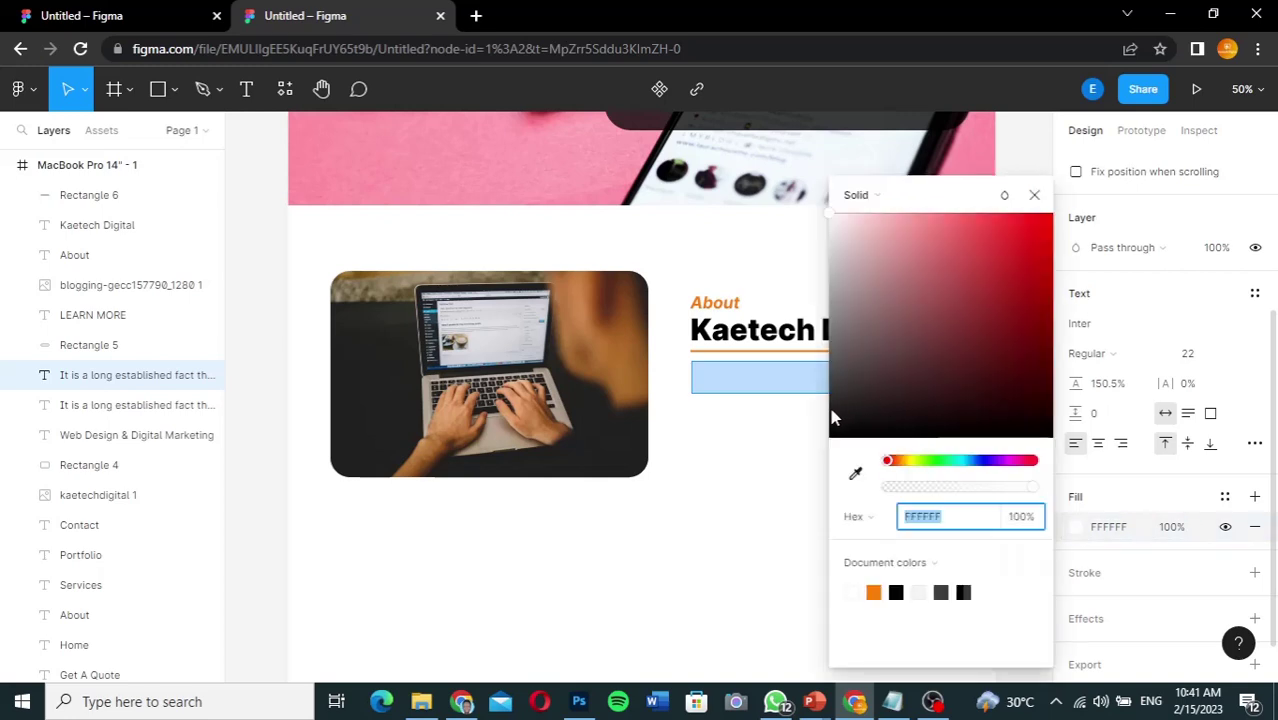
click(831, 408)
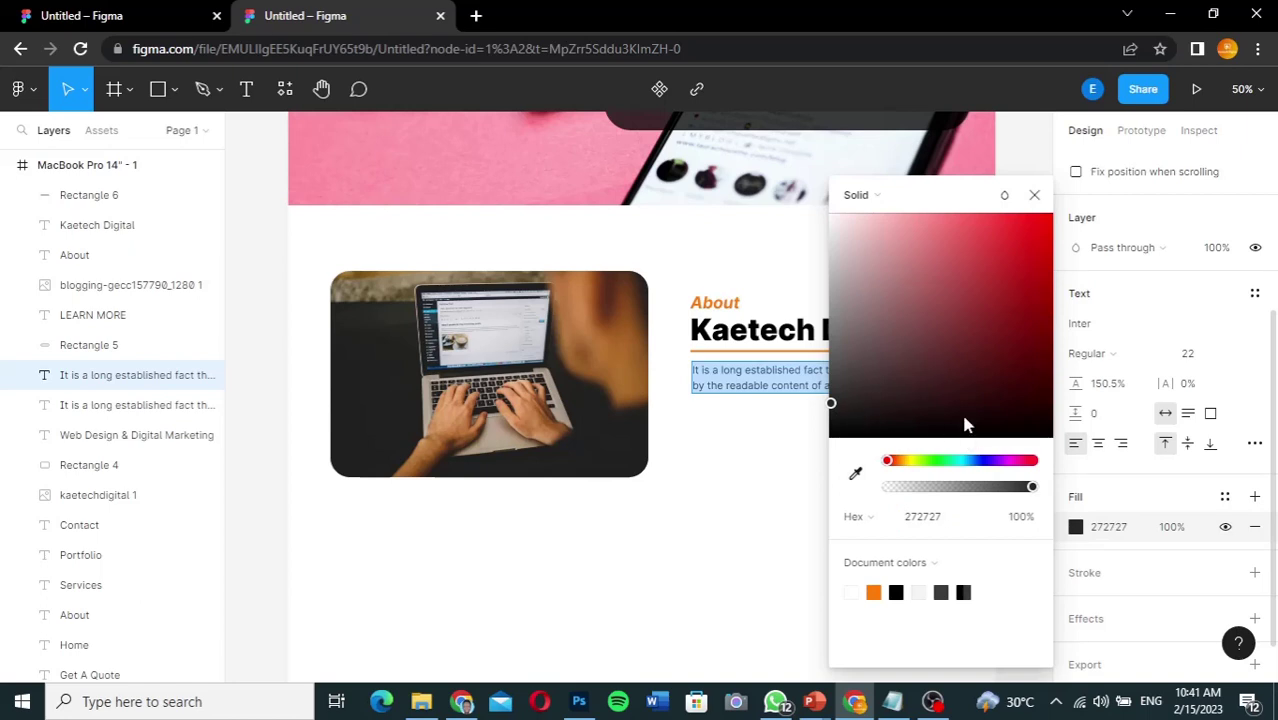
click(1034, 194)
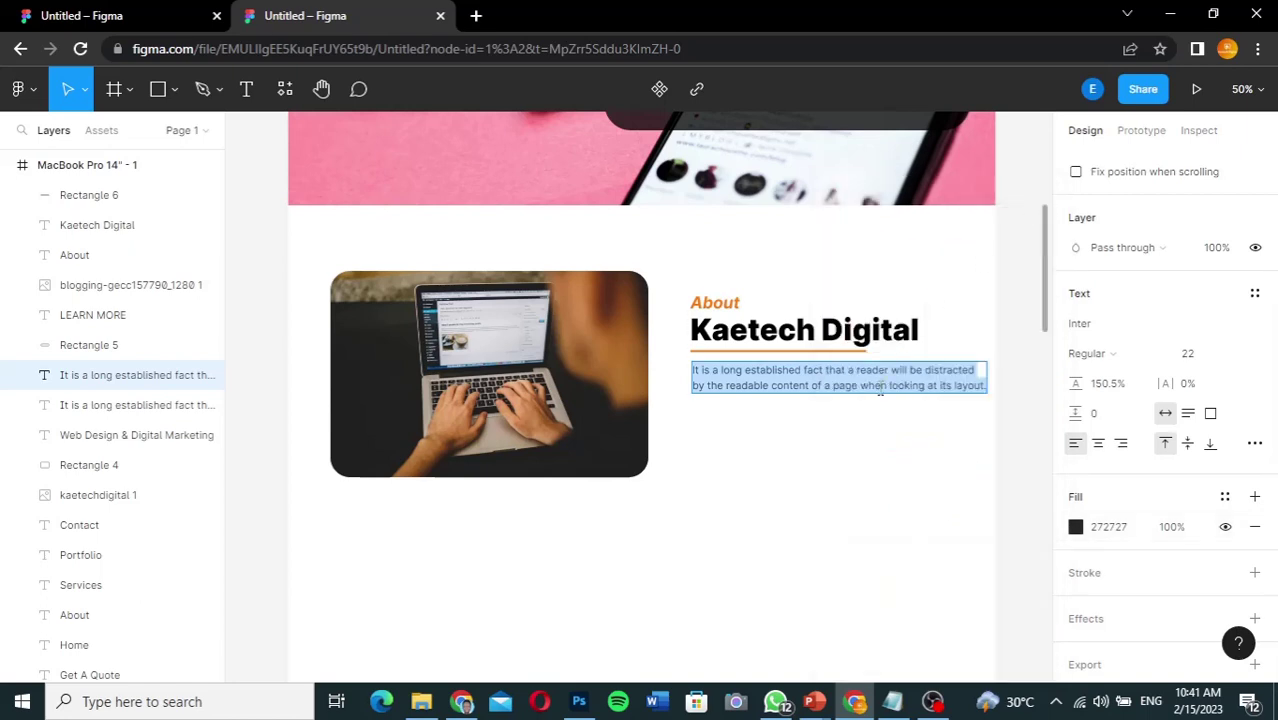
Step: Append three more copies of the paragraph on new lines
click(981, 374)
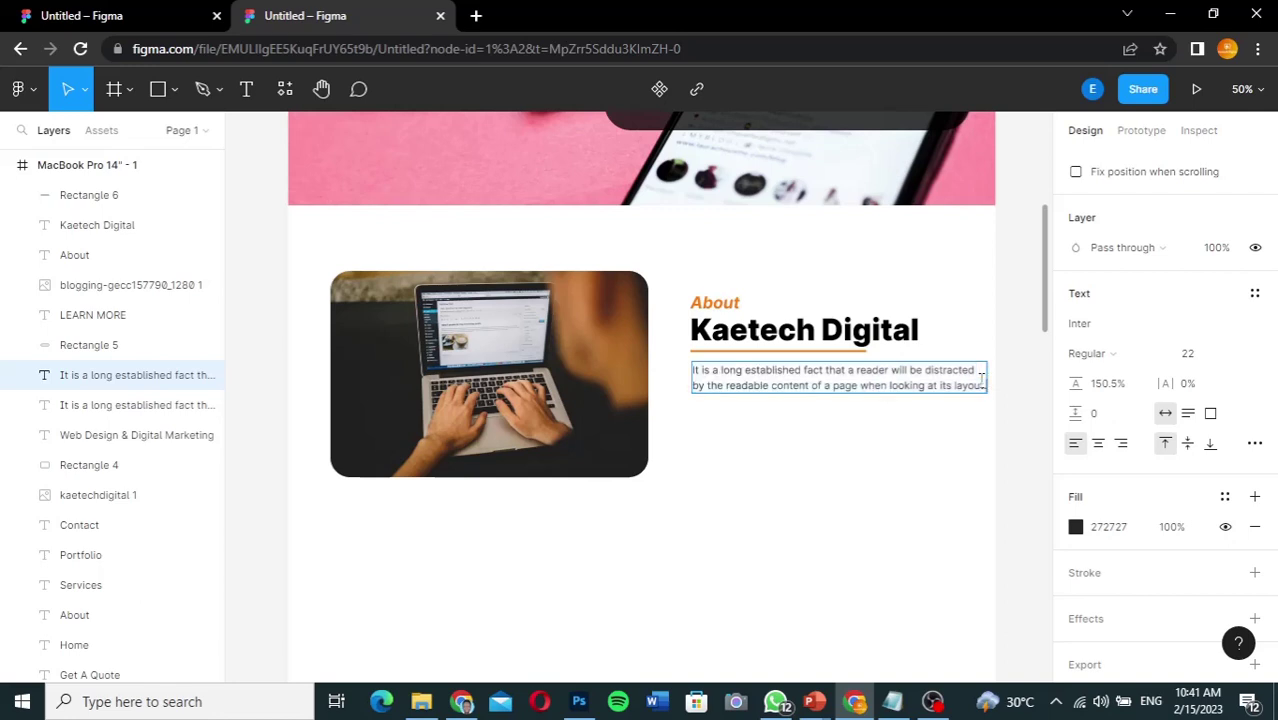
key(Return)
key(ctrl+v)
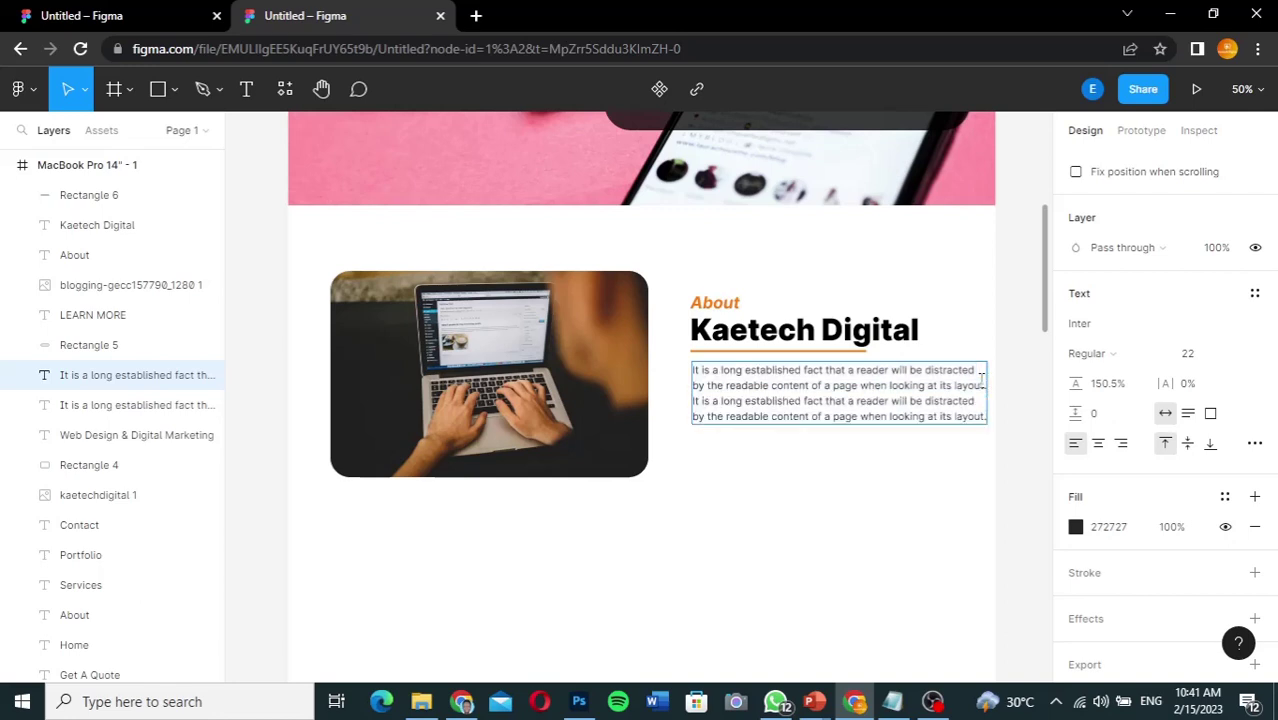
key(Return)
key(ctrl+v)
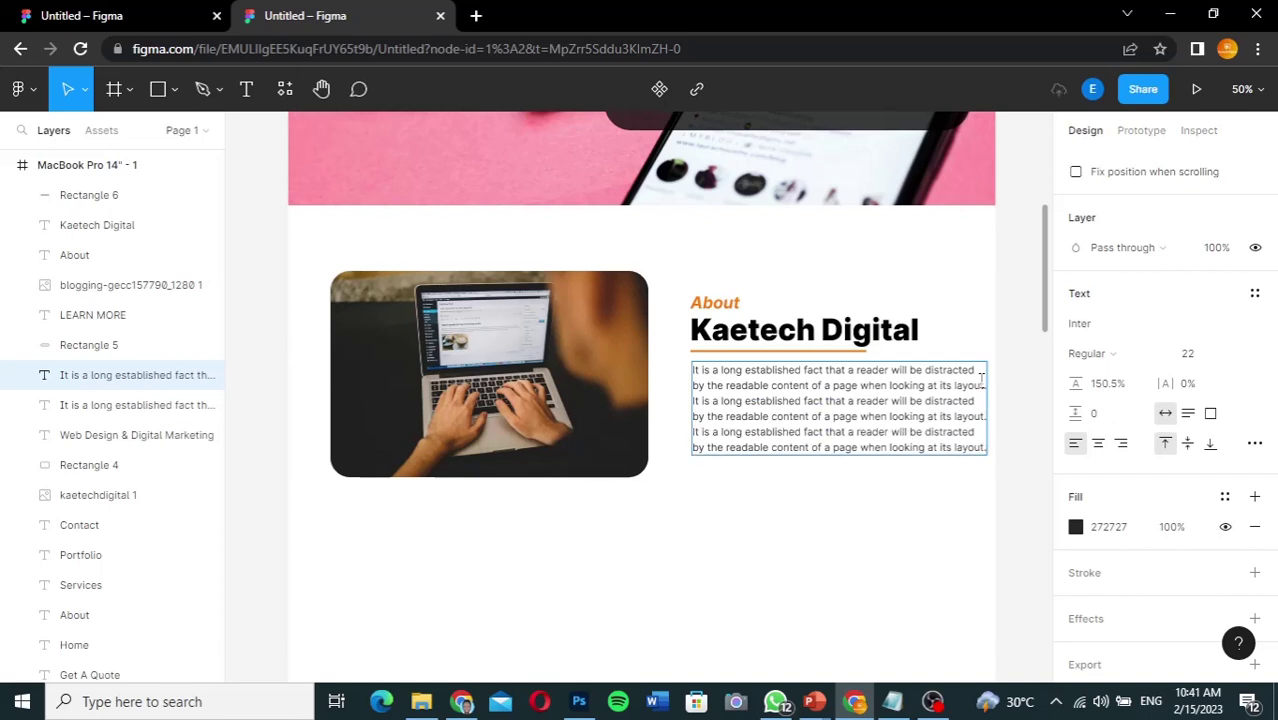
key(Return)
key(ctrl+v)
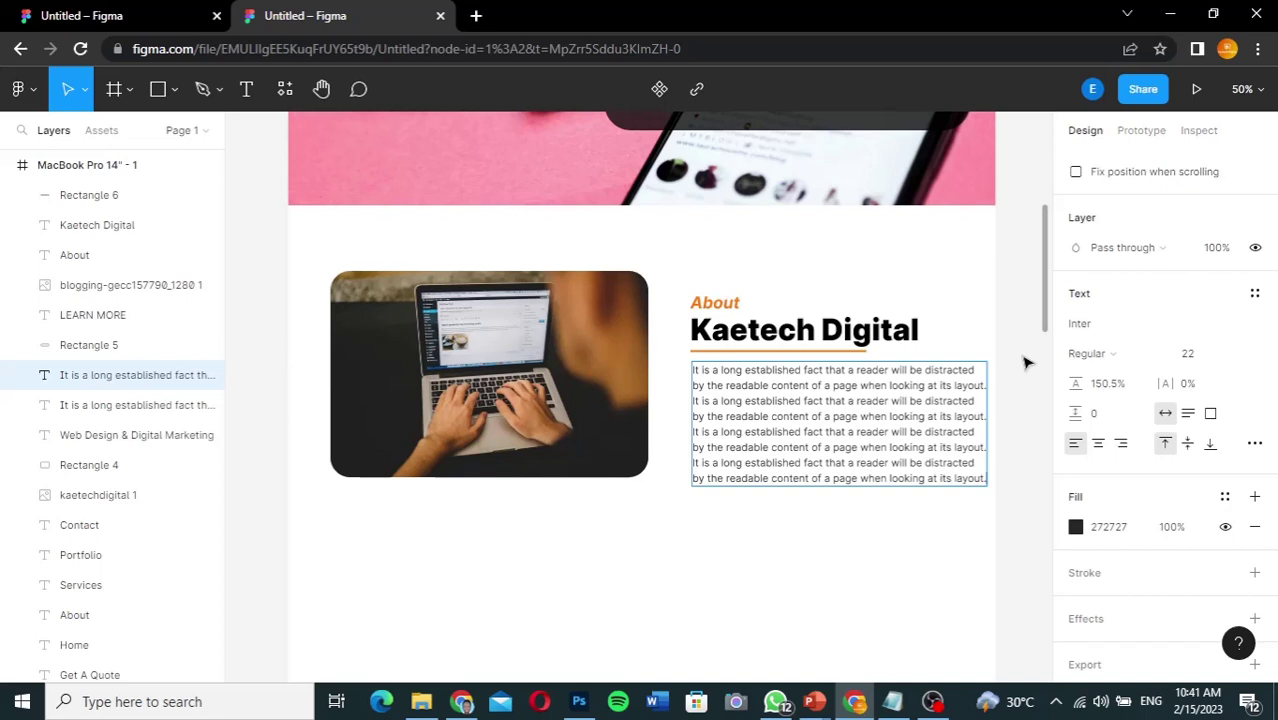
key(Escape)
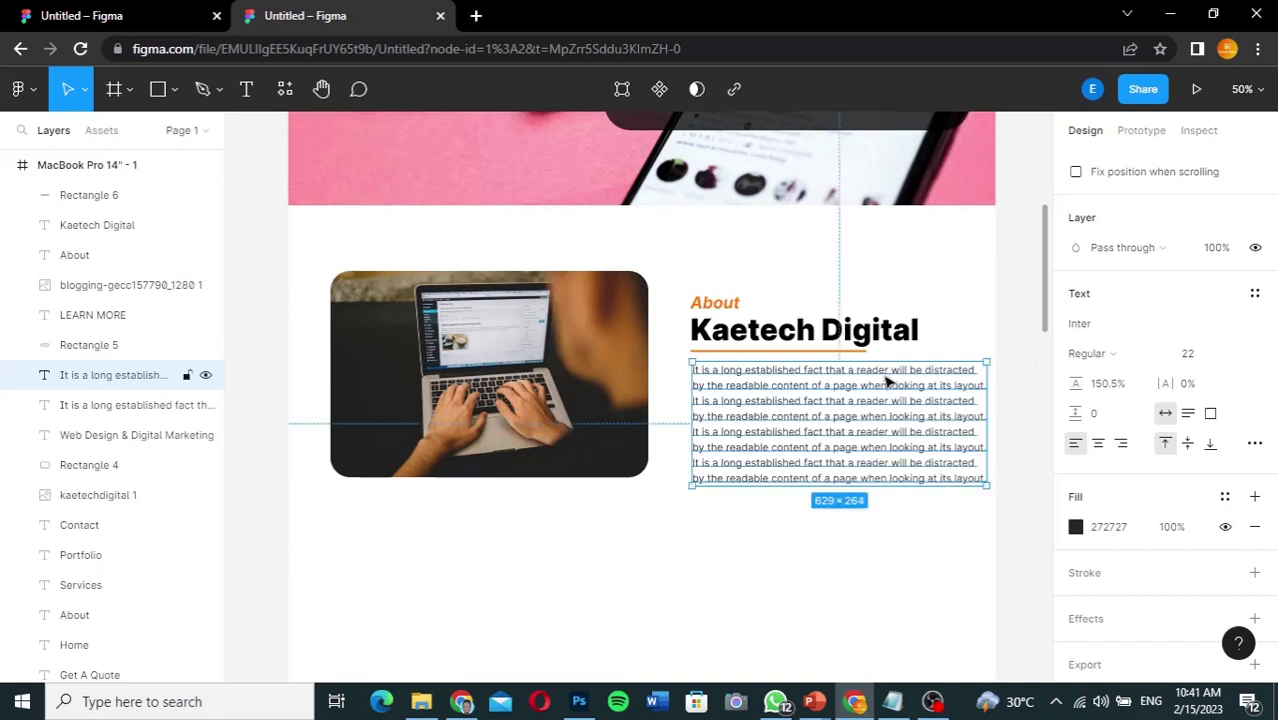
Step: Move the paragraph layer beside the About layers and nudge the whole text block up and left
drag(160, 410, 100, 385)
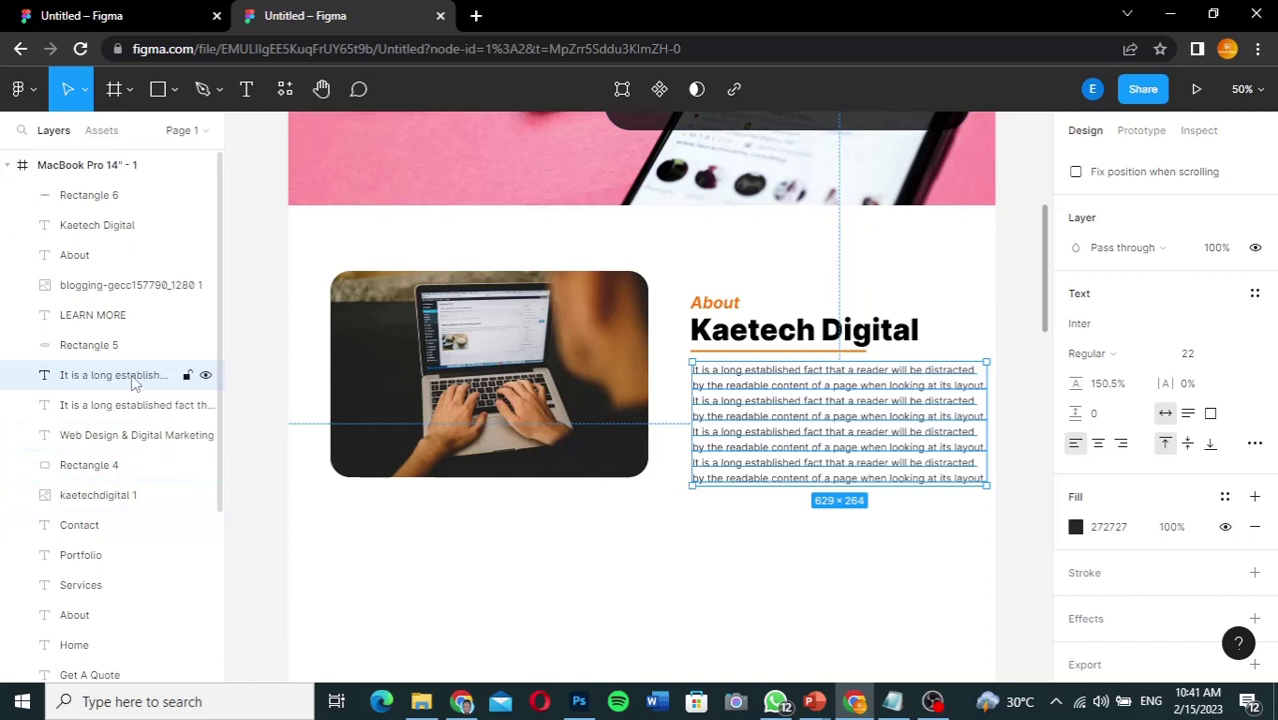
drag(120, 378, 117, 196)
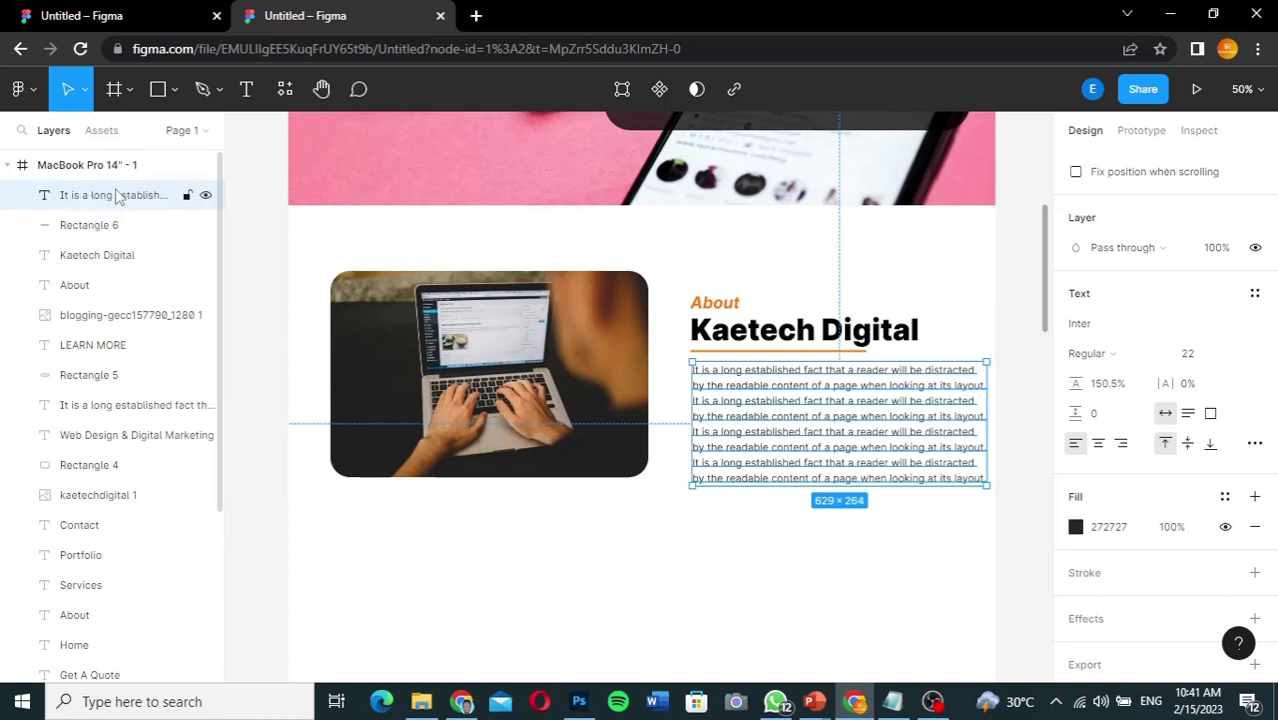
shift+click(98, 289)
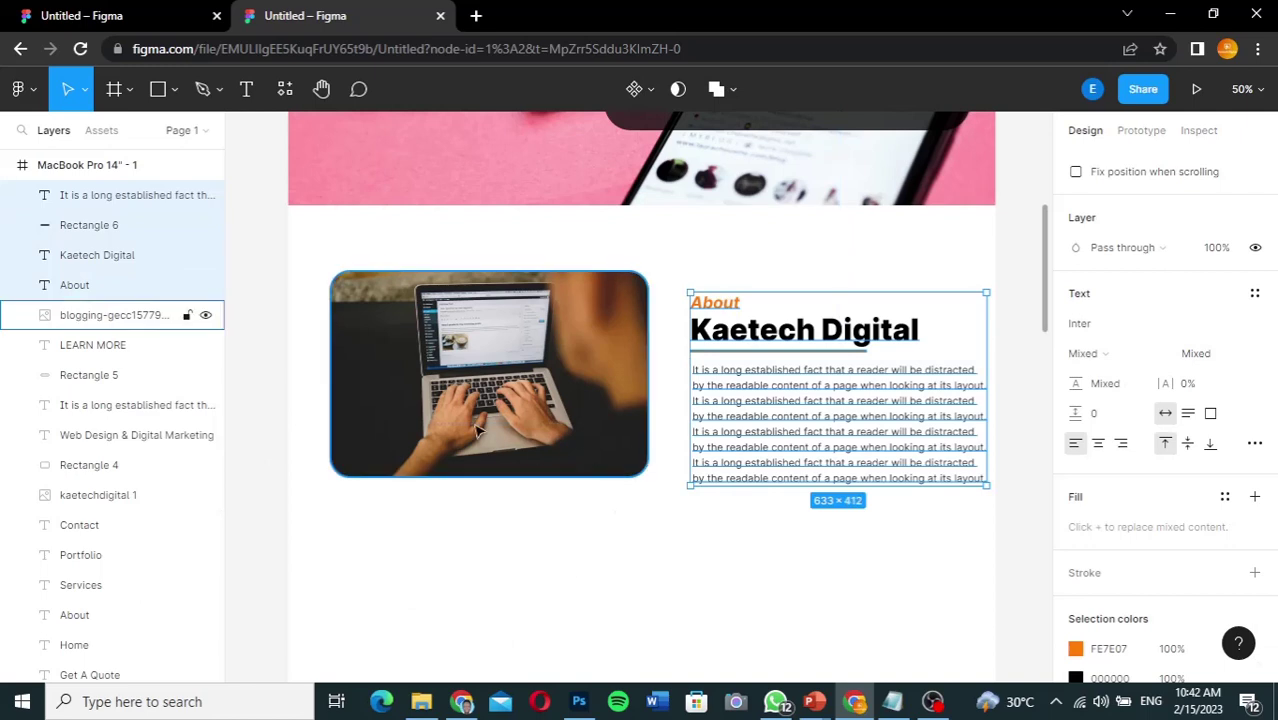
key(shift+Up)
key(shift+Up)
key(shift+Up)
key(shift+Up)
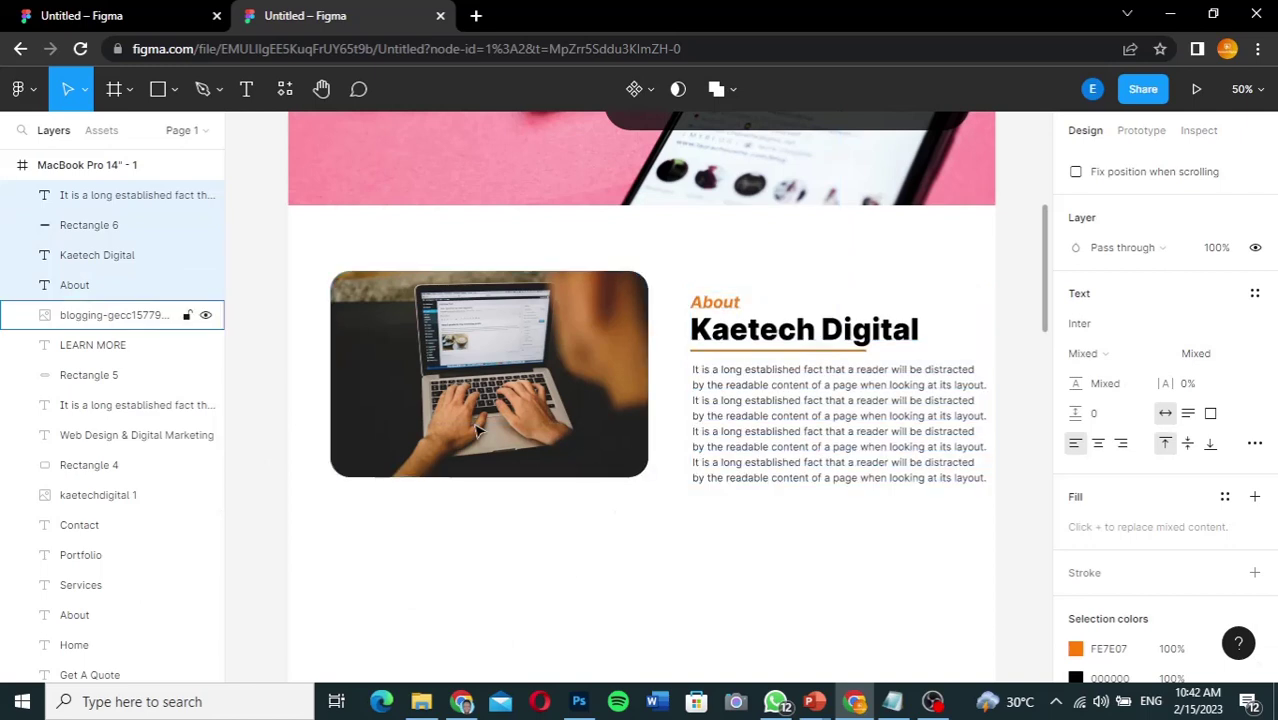
key(Up)
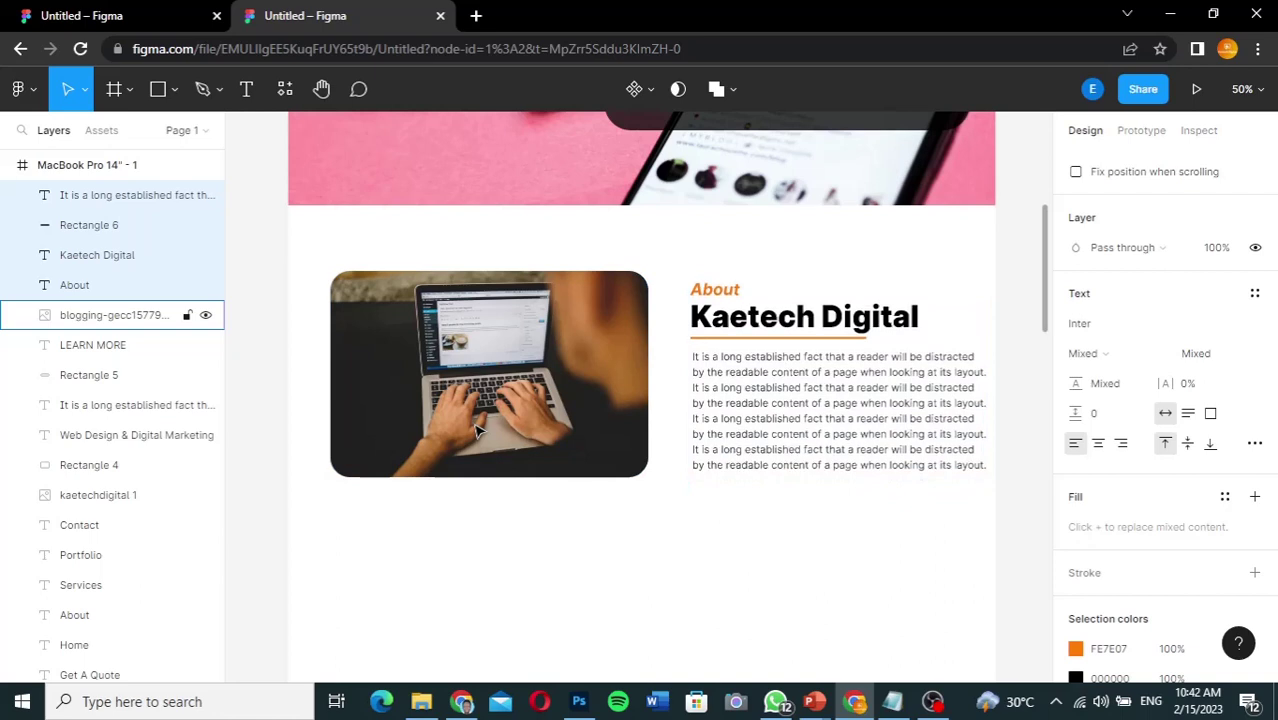
key(Up)
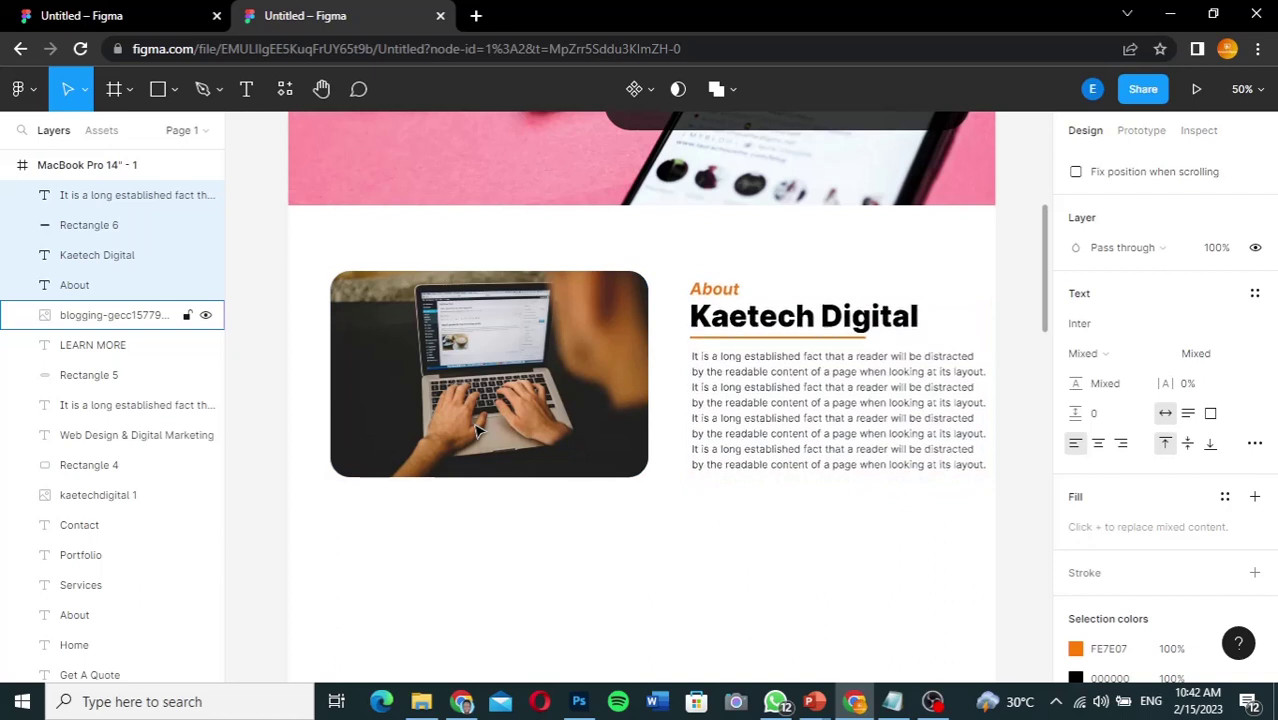
key(shift+Left)
key(shift+Left)
key(shift+Left)
key(shift+Left)
key(shift+Left)
key(shift+Left)
key(shift+Left)
key(shift+Left)
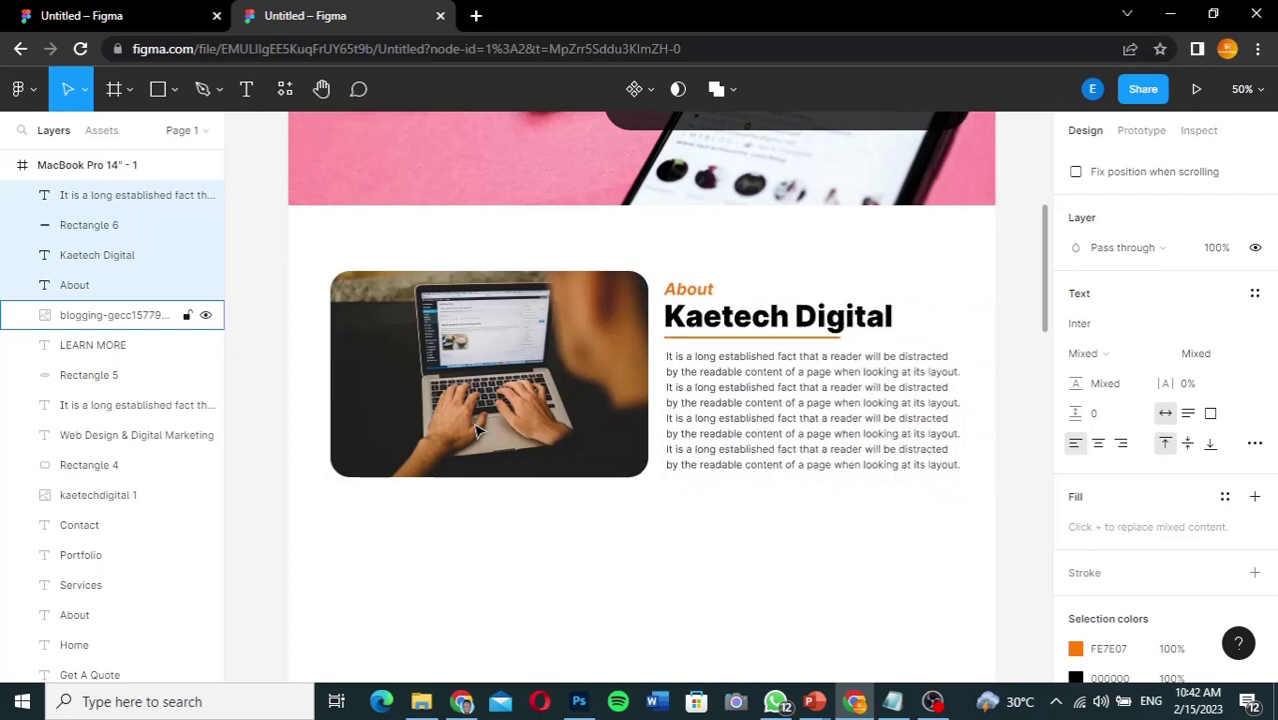
key(Right)
key(Right)
key(Right)
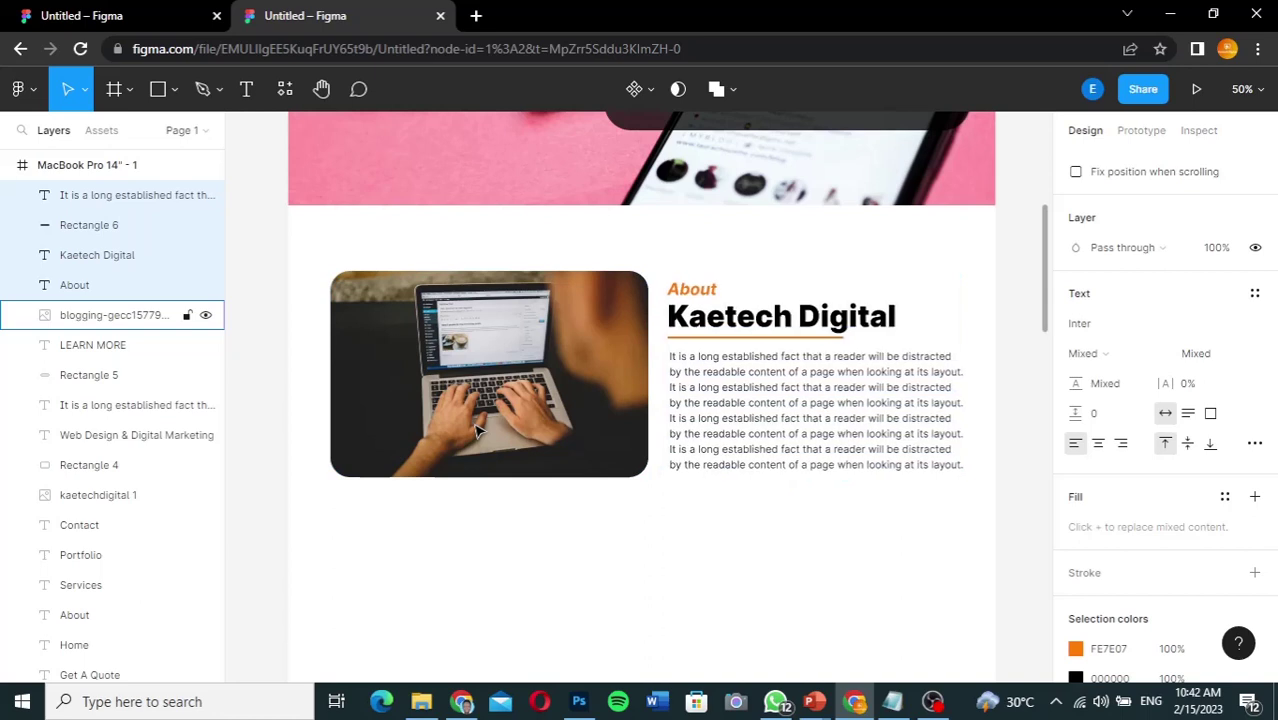
key(Up)
key(Up)
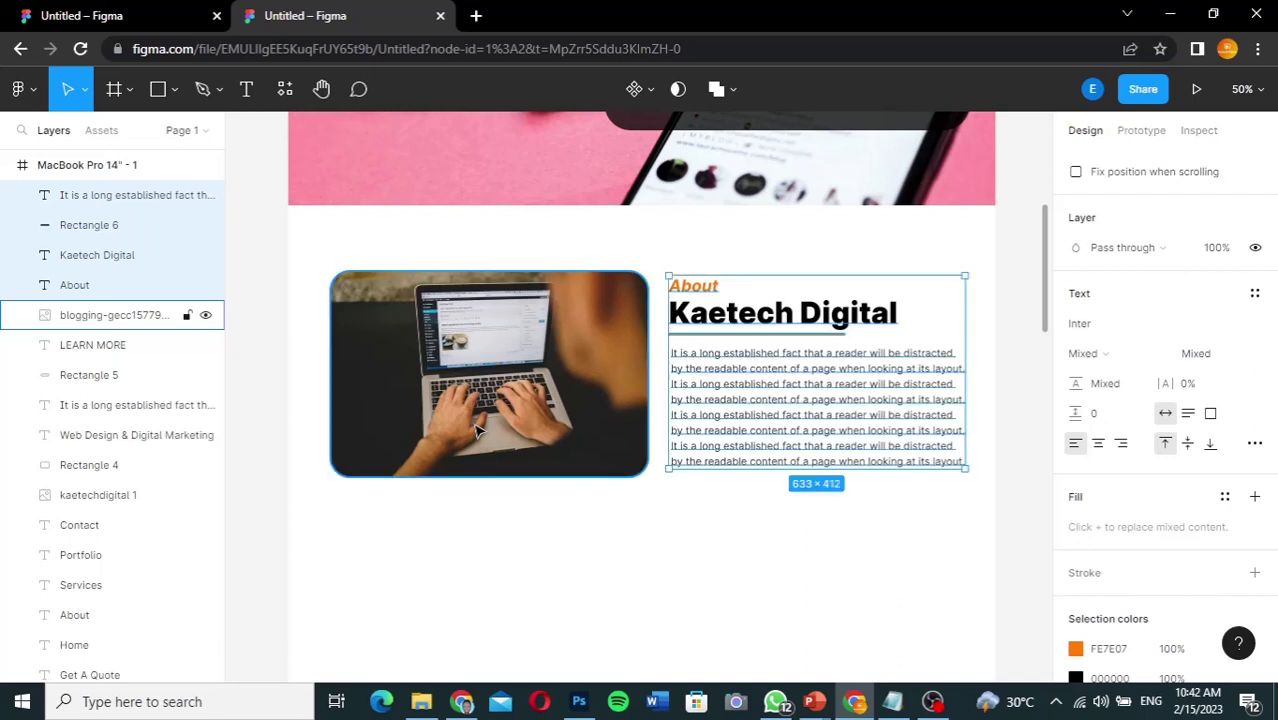
Step: Narrow the laptop photo to 644 wide and nudge the About text block further left
click(615, 378)
drag(648, 367, 631, 367)
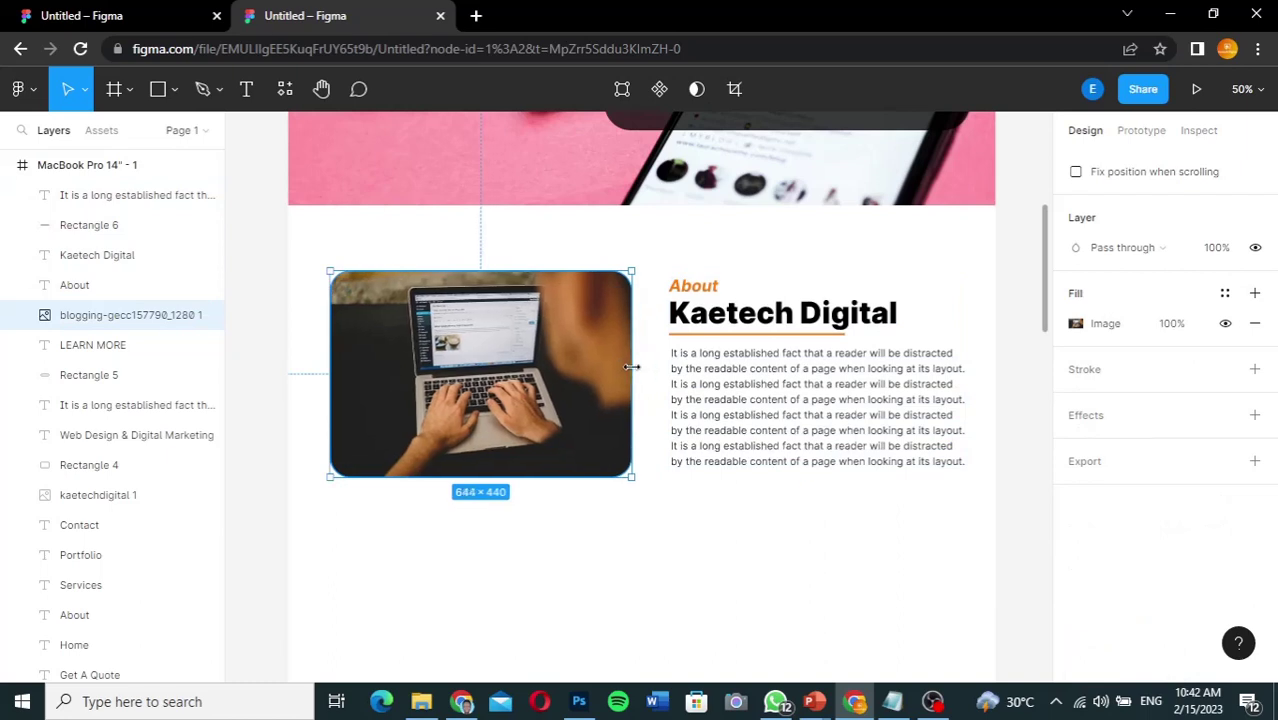
click(152, 198)
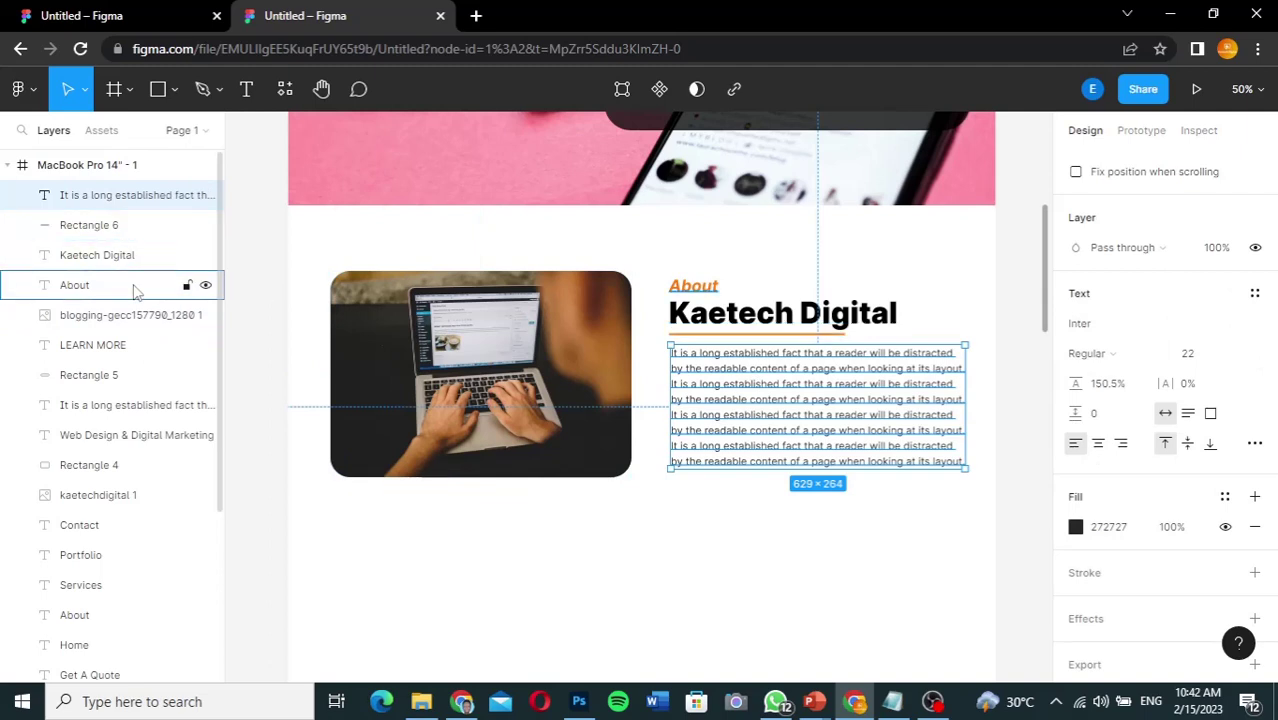
shift+click(120, 285)
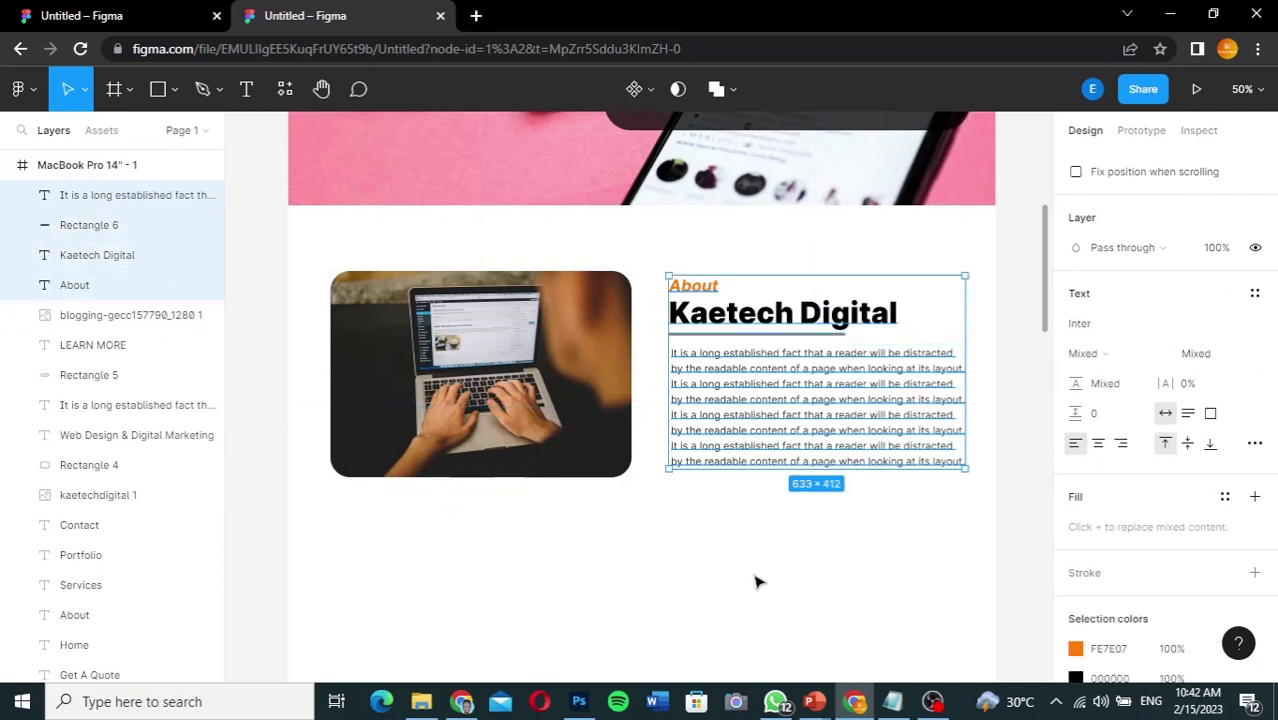
key(shift+Left)
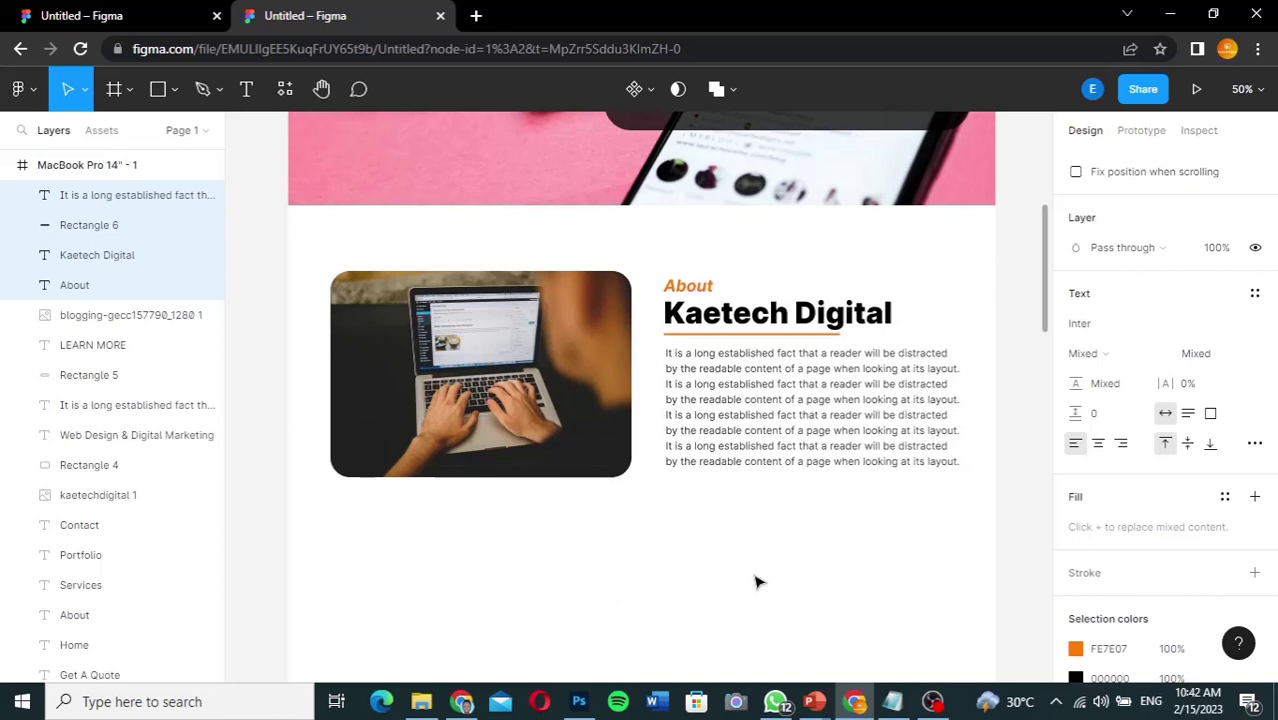
key(Left)
key(Left)
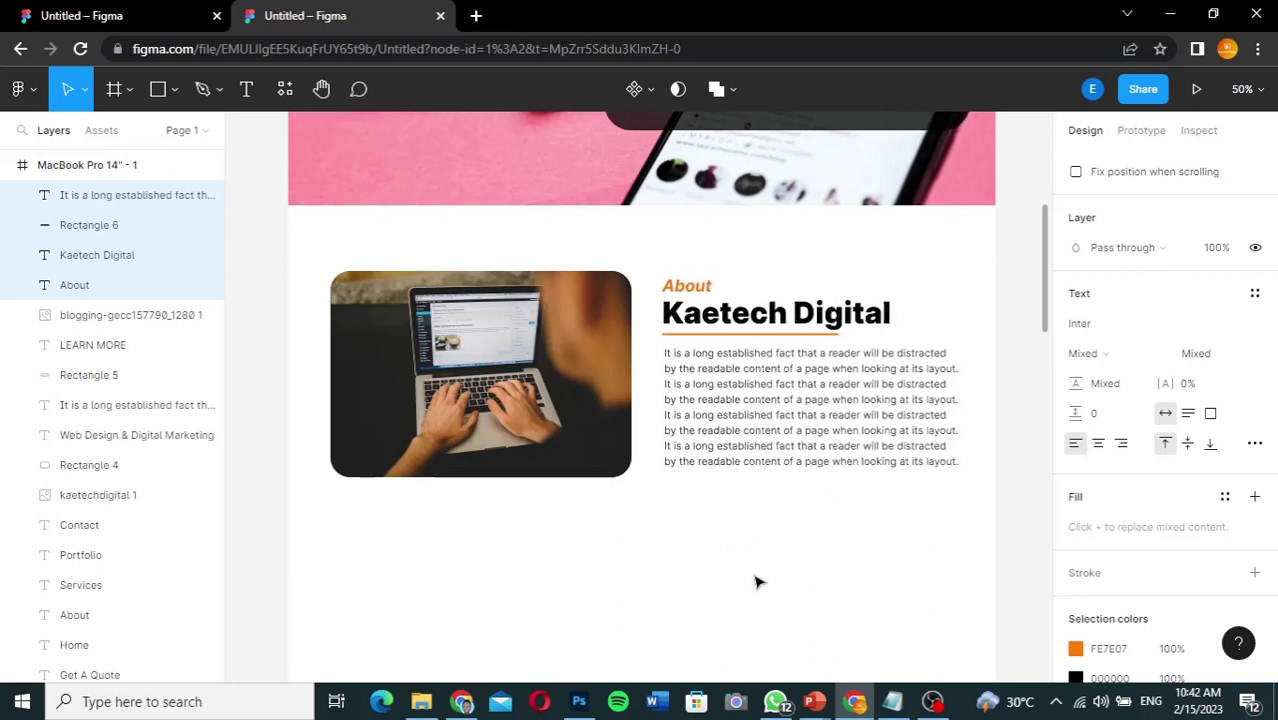
key(Left)
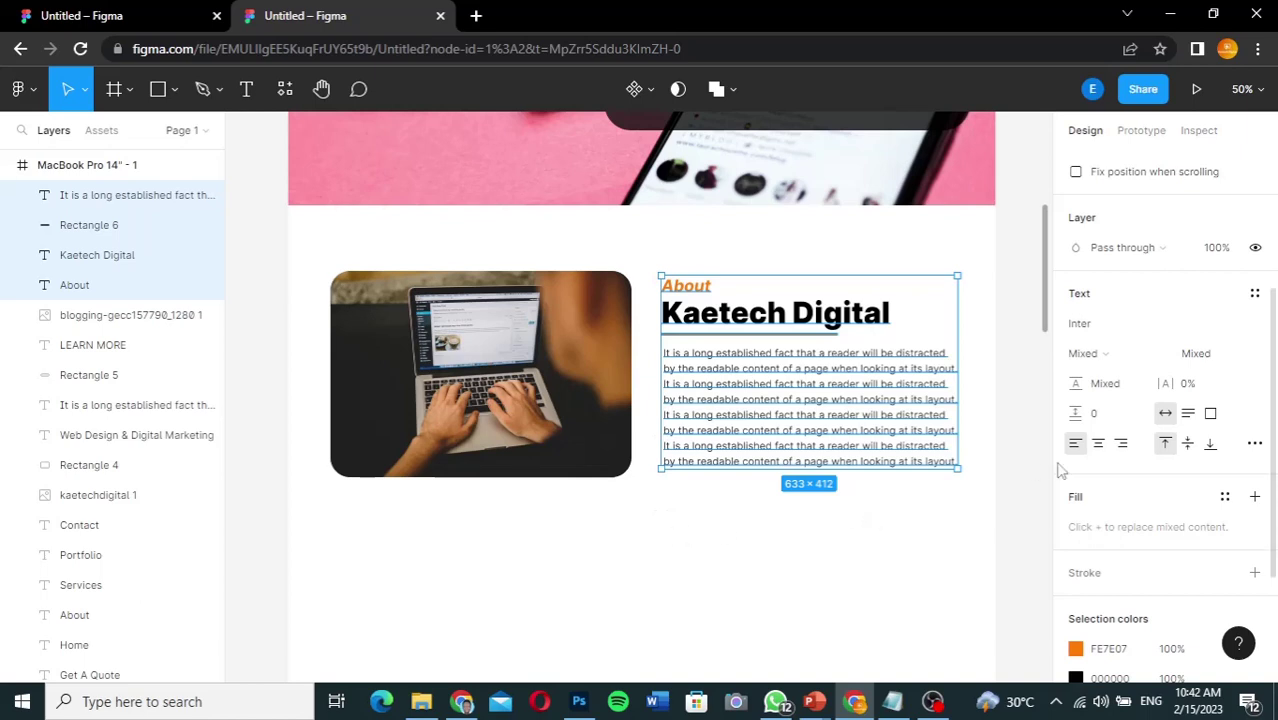
Step: Scroll the reference file to its Our Services section with Web Design, Digital Marketing and SEO cards
click(1018, 451)
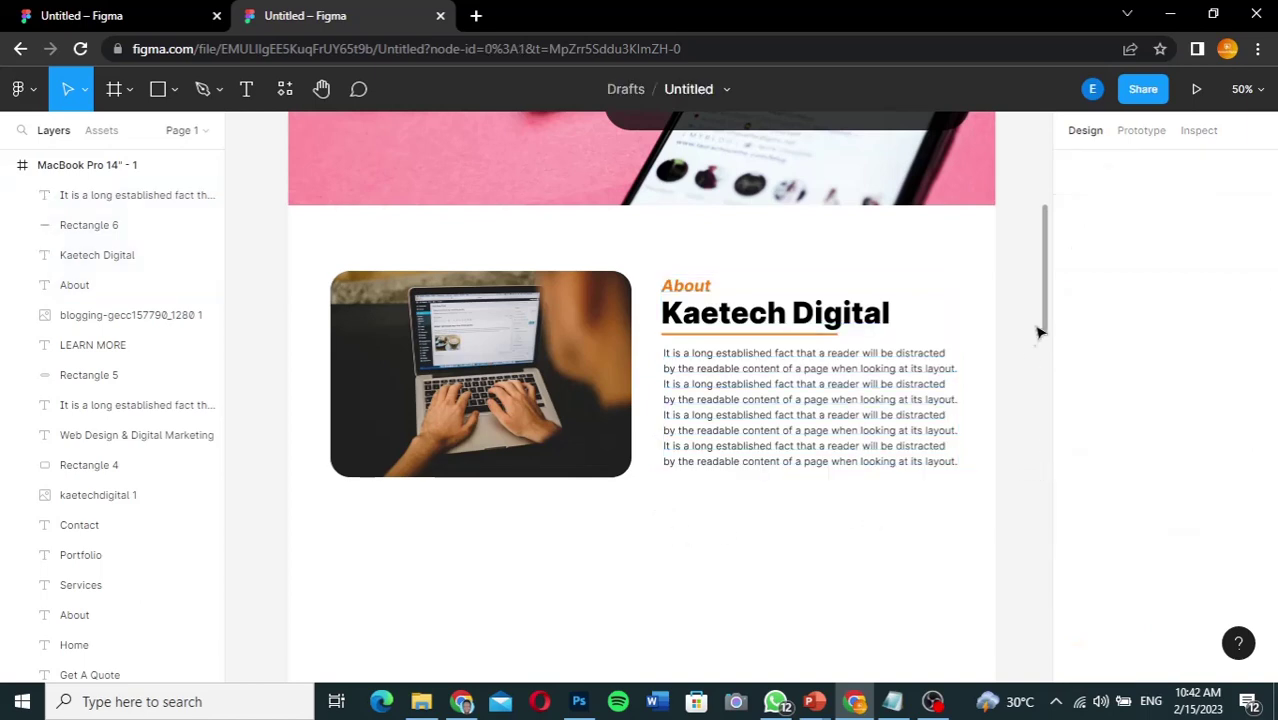
drag(1046, 320, 1043, 347)
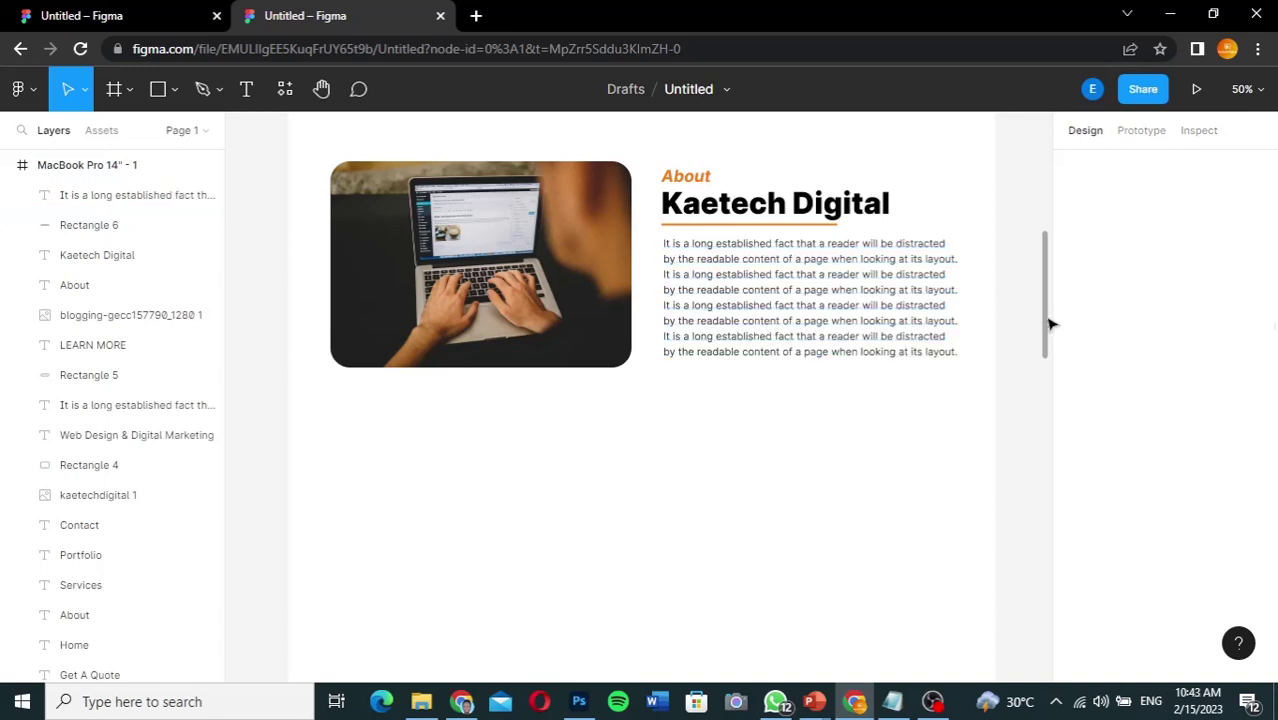
drag(1048, 323, 1048, 369)
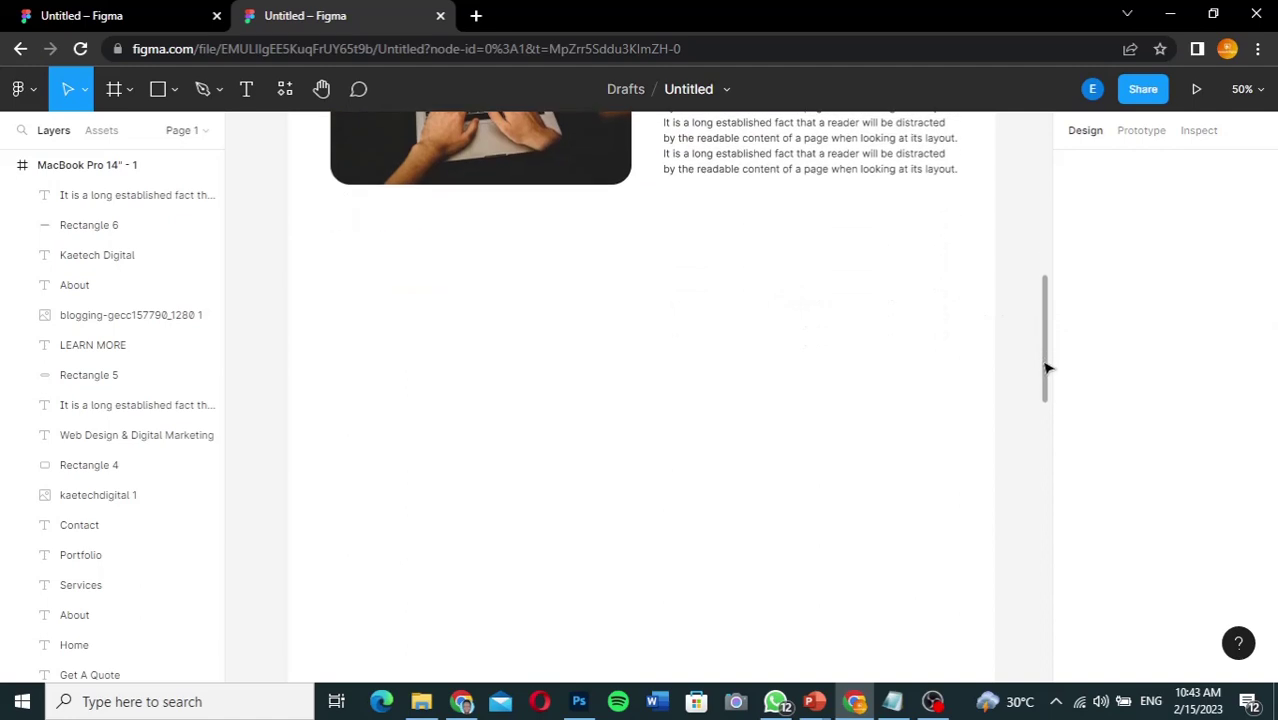
click(152, 22)
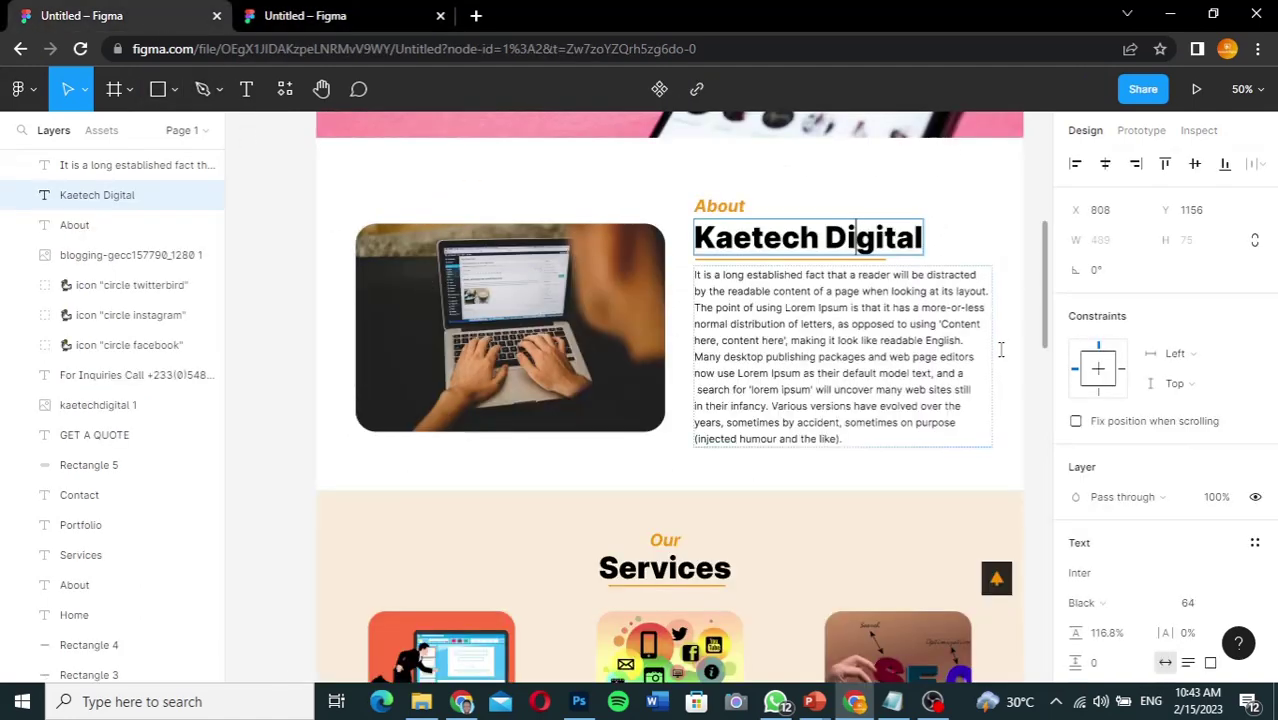
drag(1043, 337, 1052, 420)
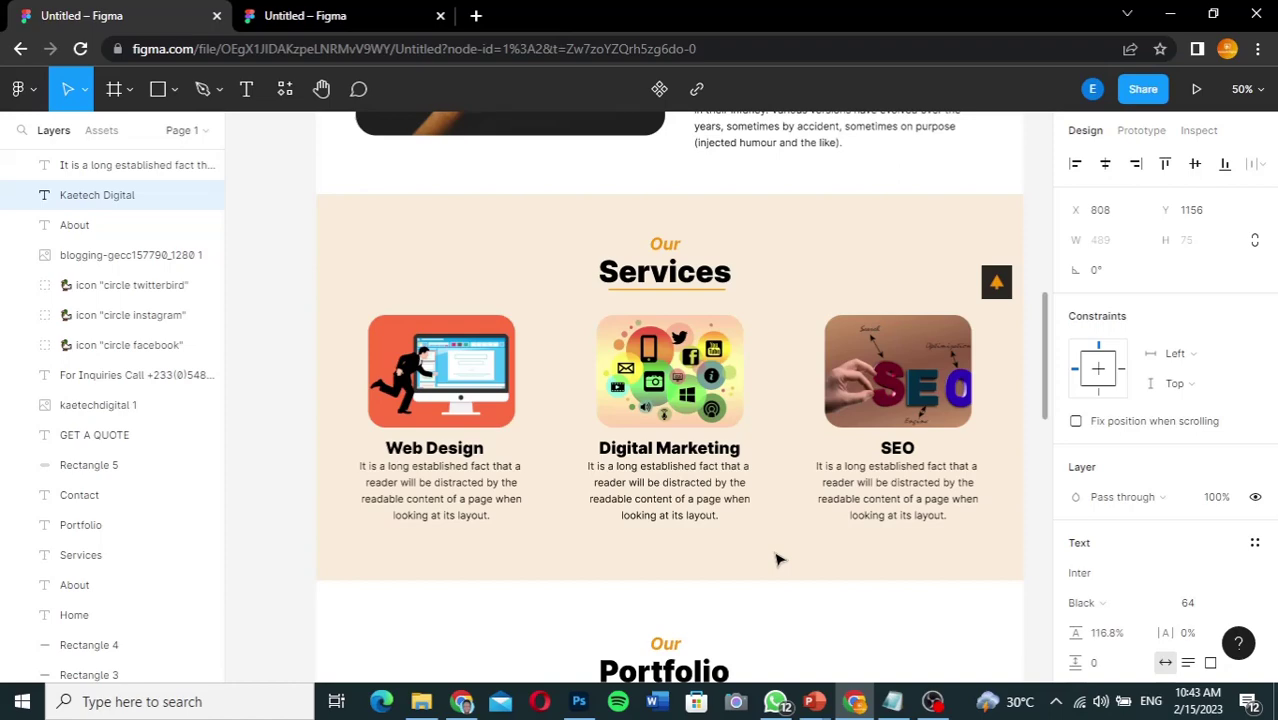
click(333, 17)
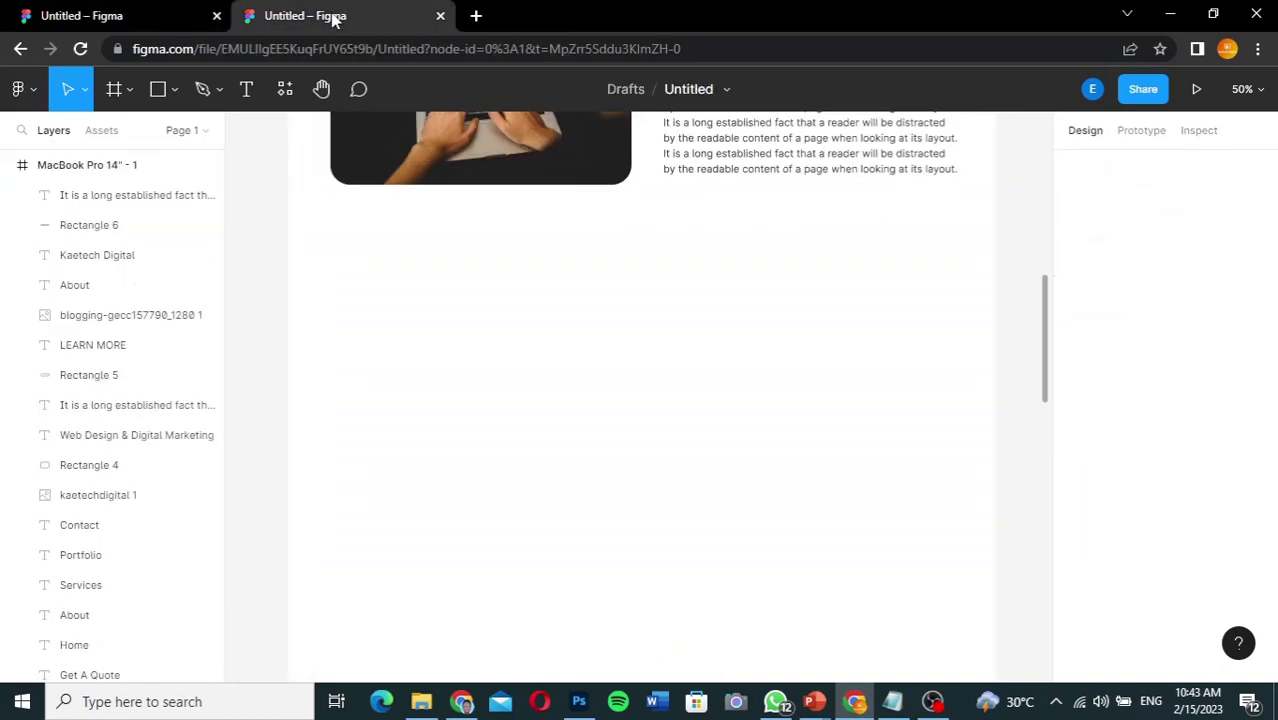
click(120, 16)
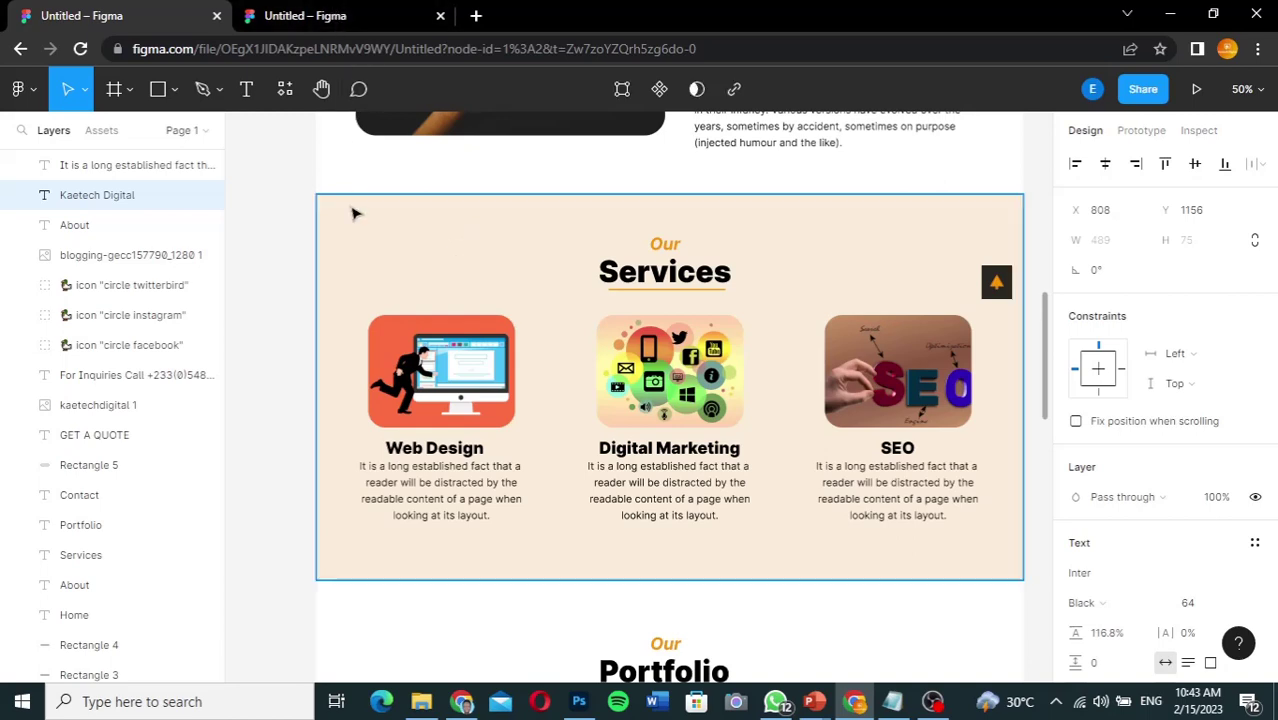
Step: Read the reference Services background's fill, F6DBB2 at 44%, then return to the working file
scroll(1146, 562, down, 4)
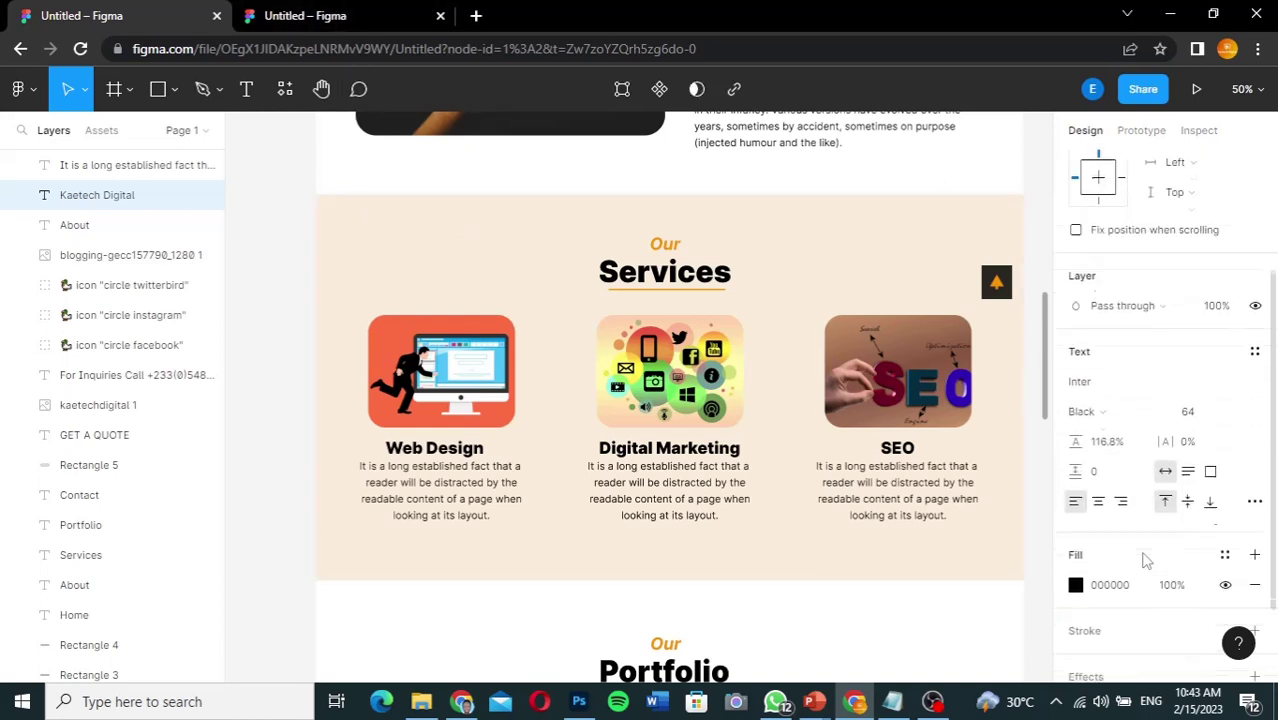
scroll(1146, 562, down, 2)
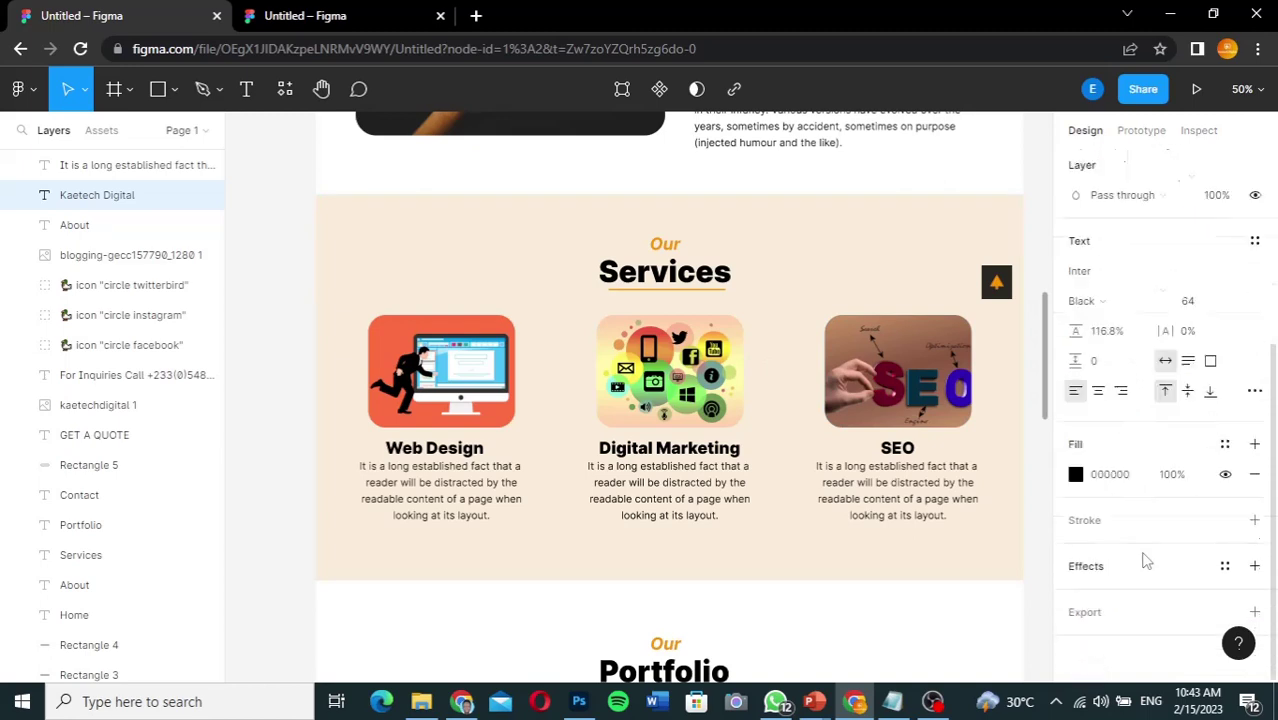
click(904, 237)
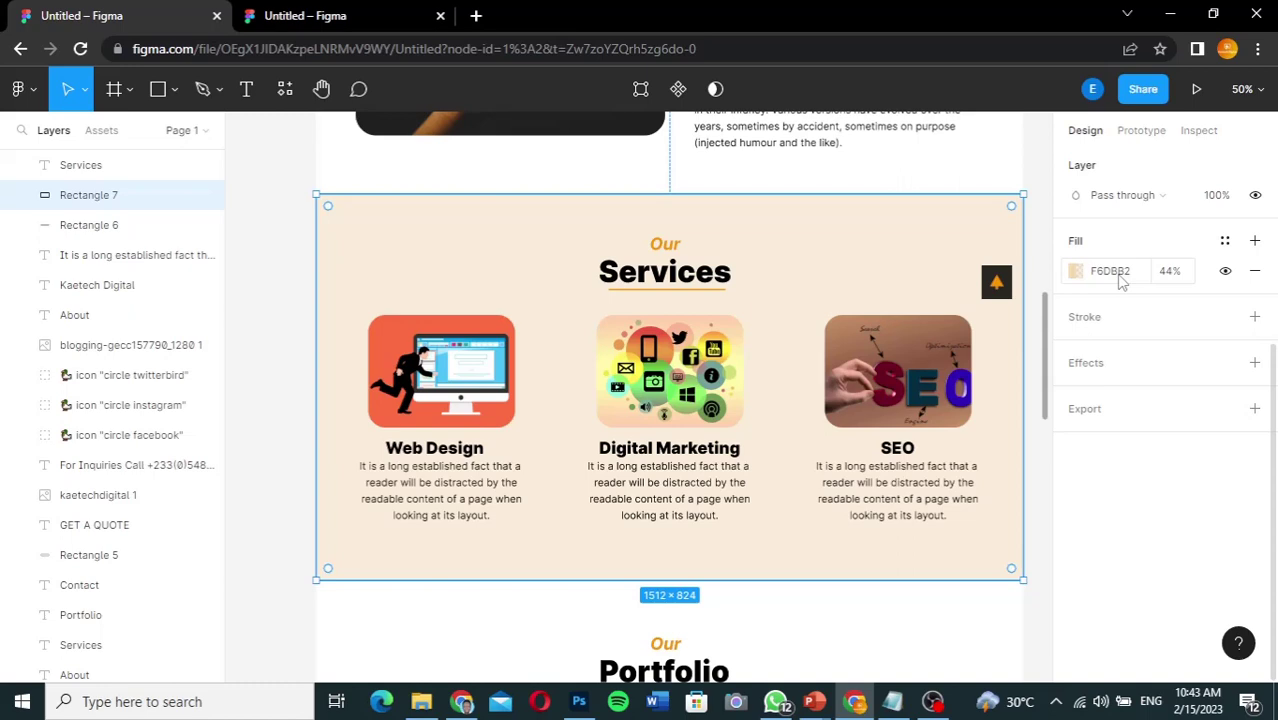
click(1121, 281)
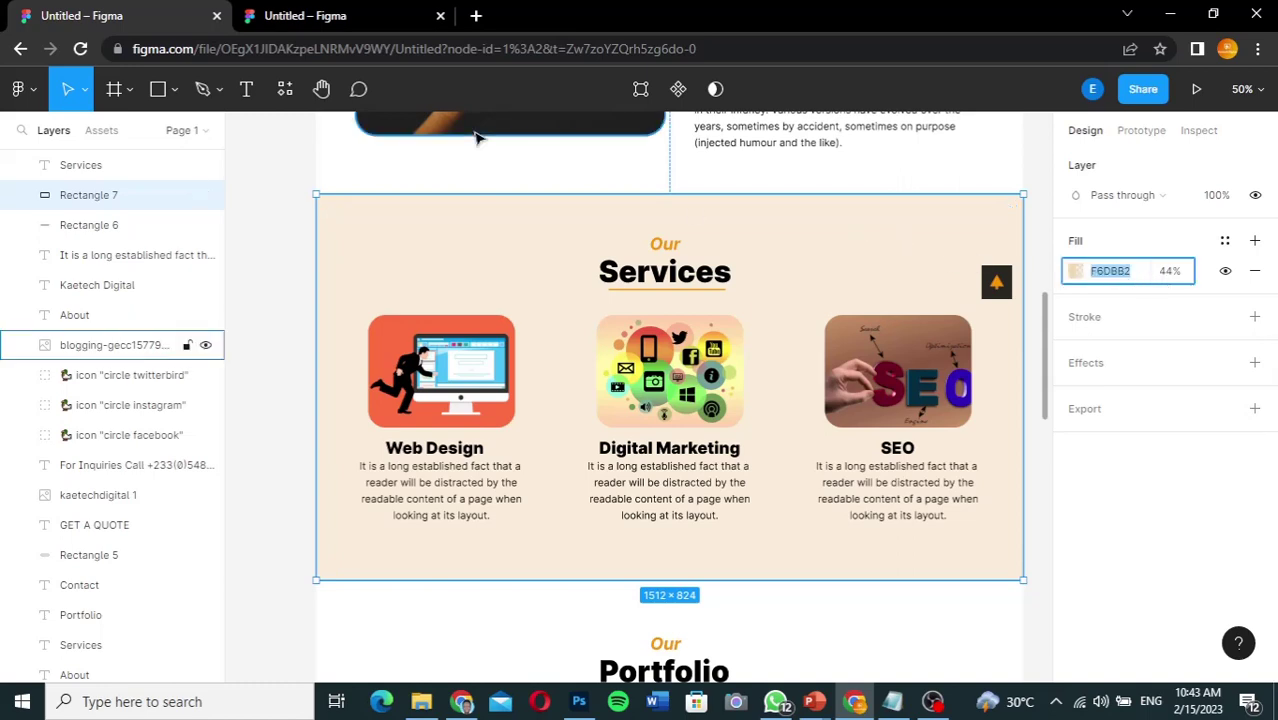
click(333, 20)
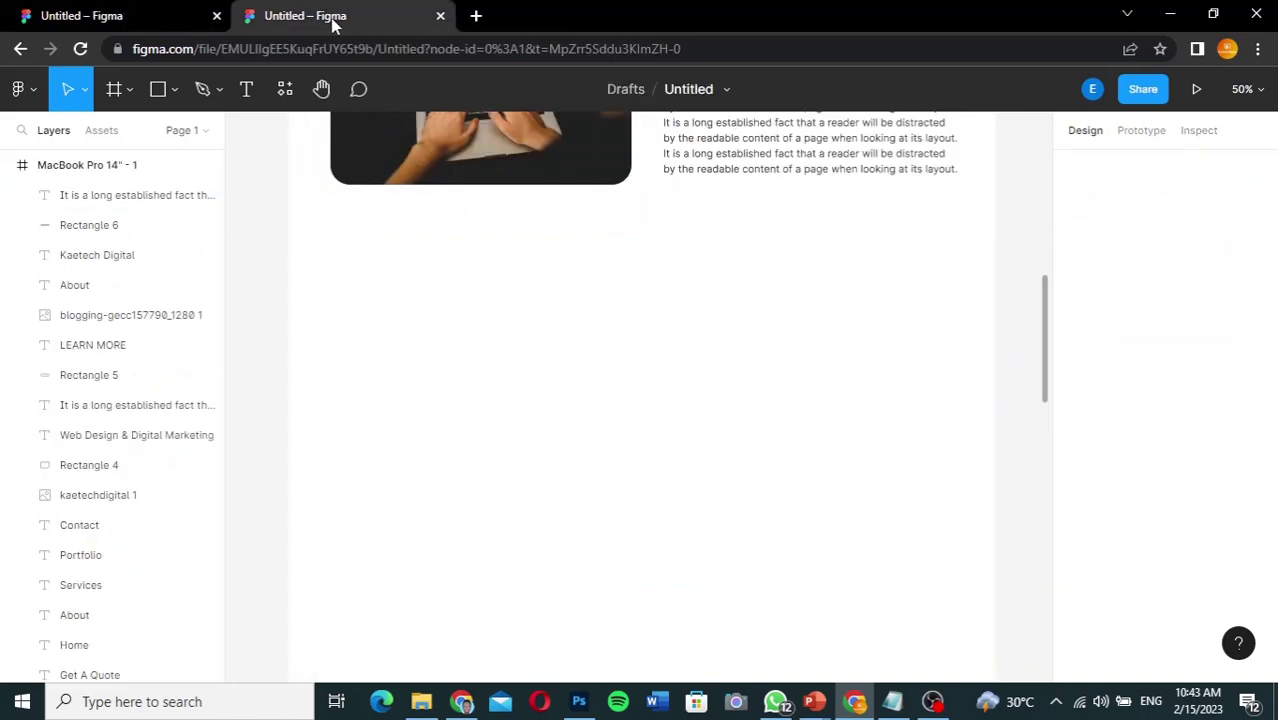
Step: Draw a page-wide rectangle below the About section
click(157, 89)
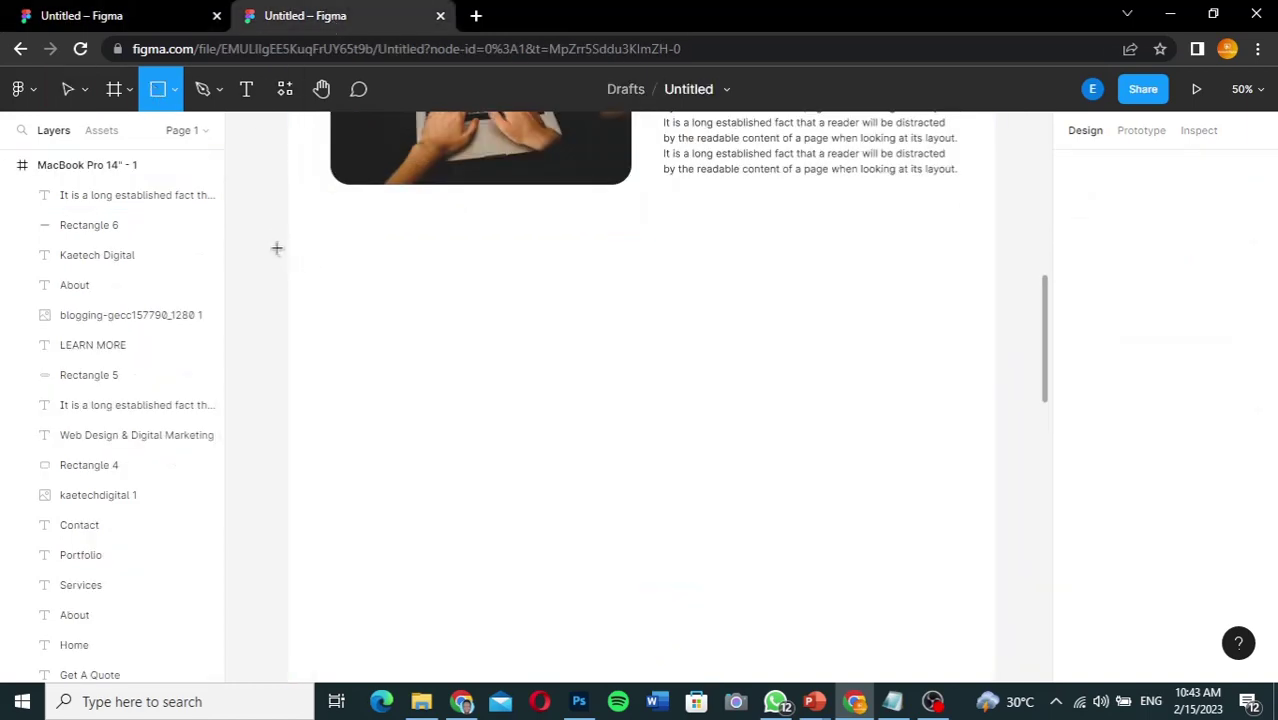
drag(279, 259, 984, 614)
drag(1022, 662, 997, 658)
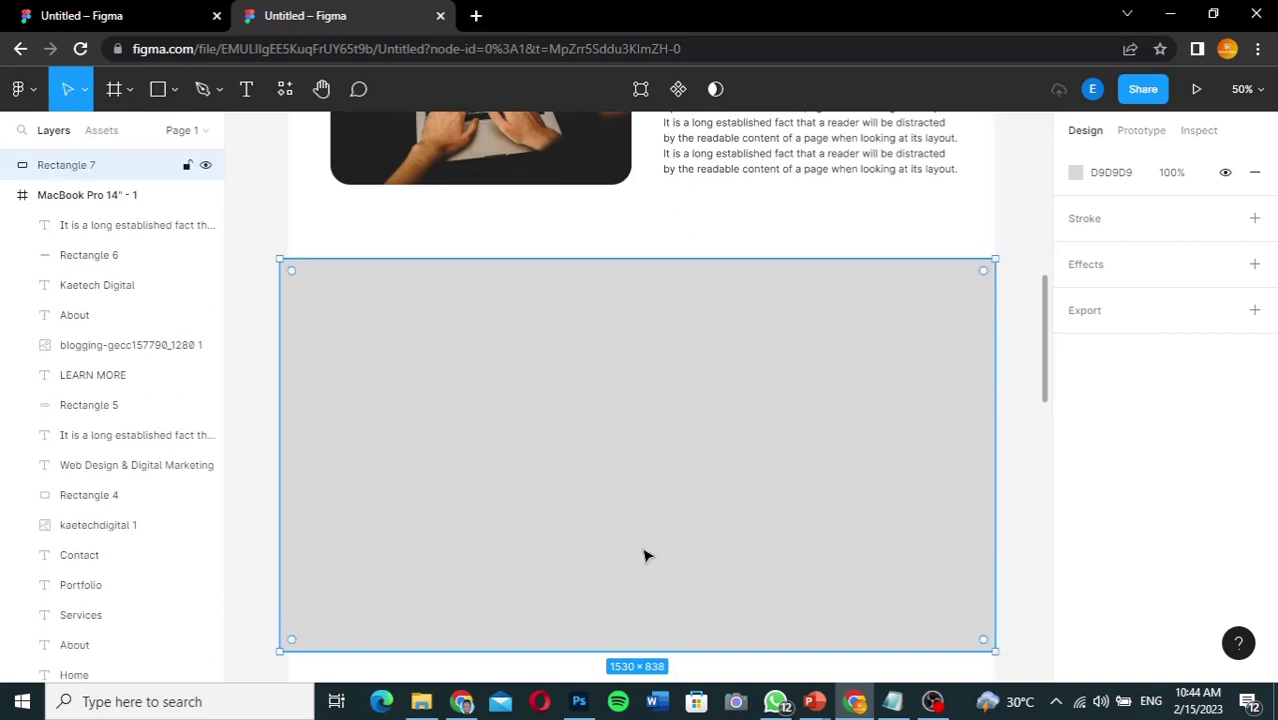
drag(277, 455, 285, 455)
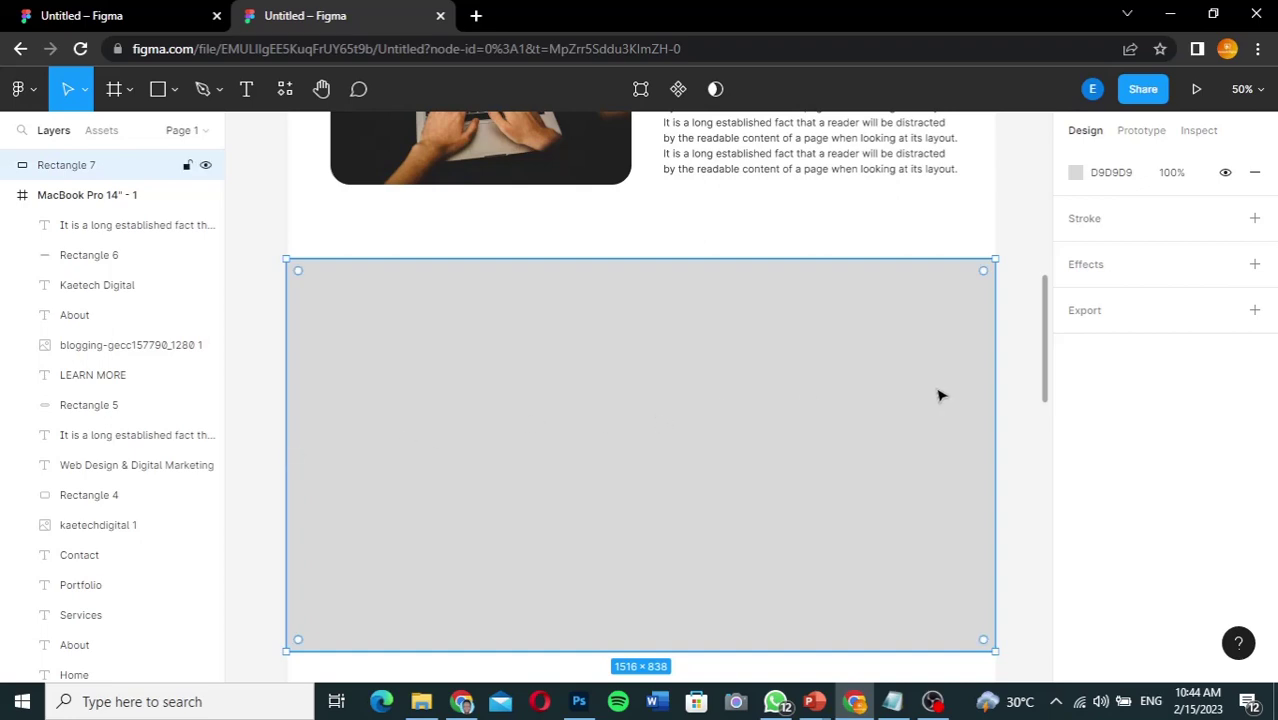
Step: Fill the rectangle F6DBB2 at 44% opacity, checking the reference colour
click(1110, 177)
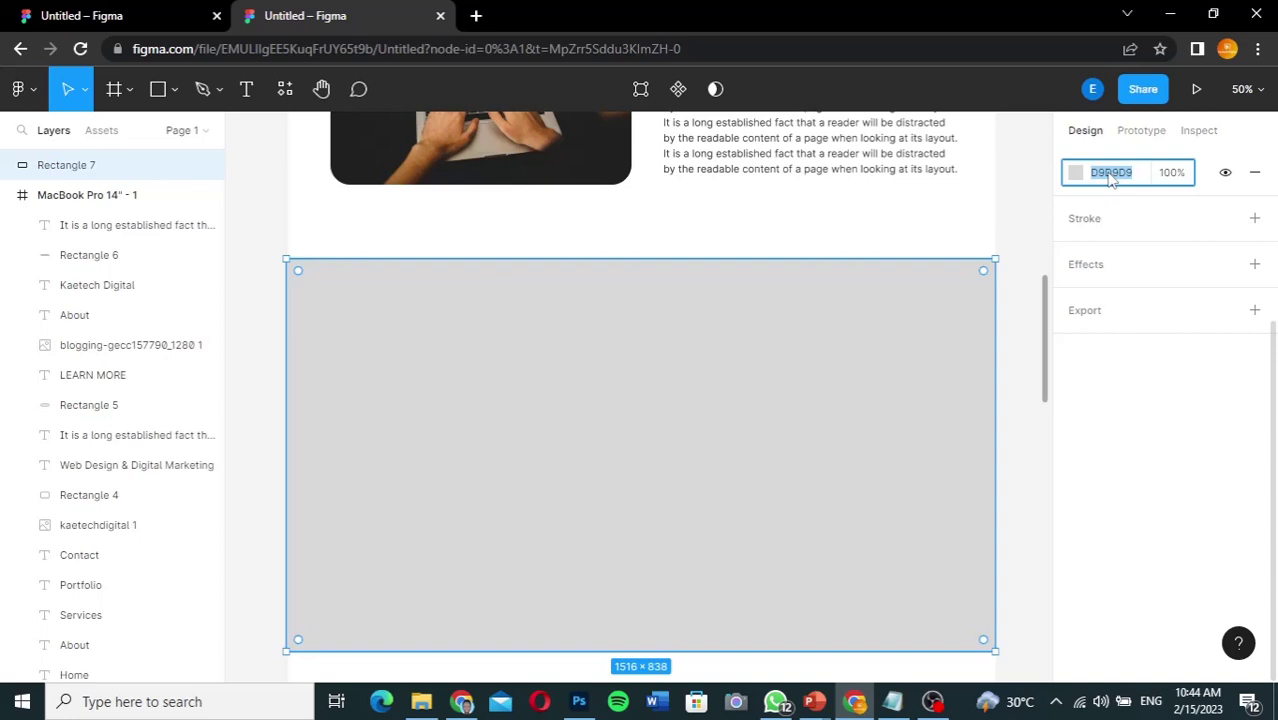
text(febb2)
click(125, 20)
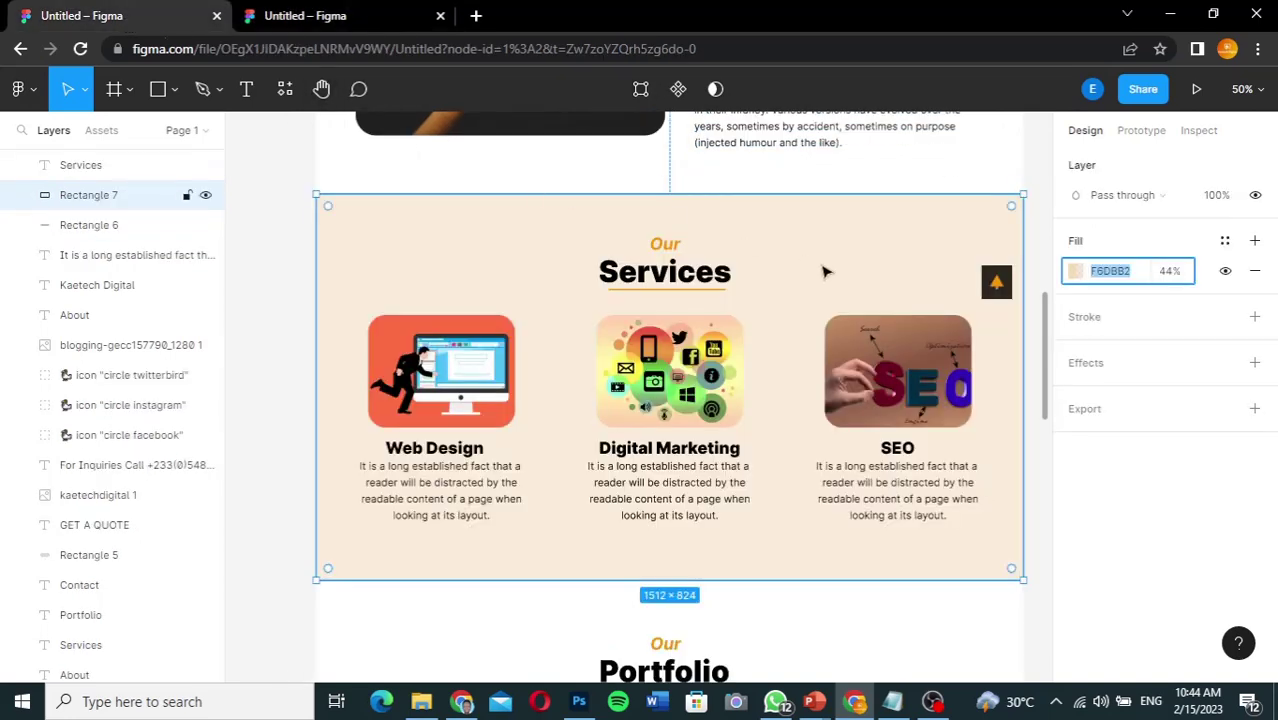
click(345, 20)
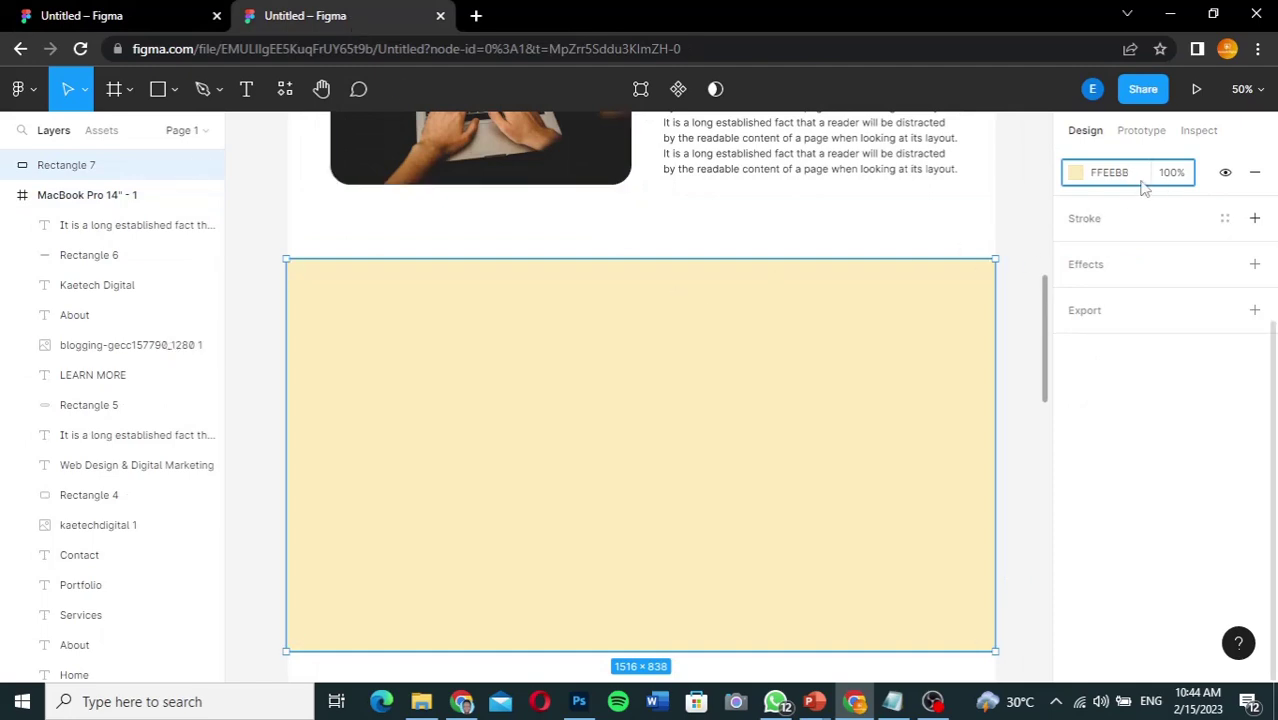
click(1119, 174)
text(f6dbb2)
key(Return)
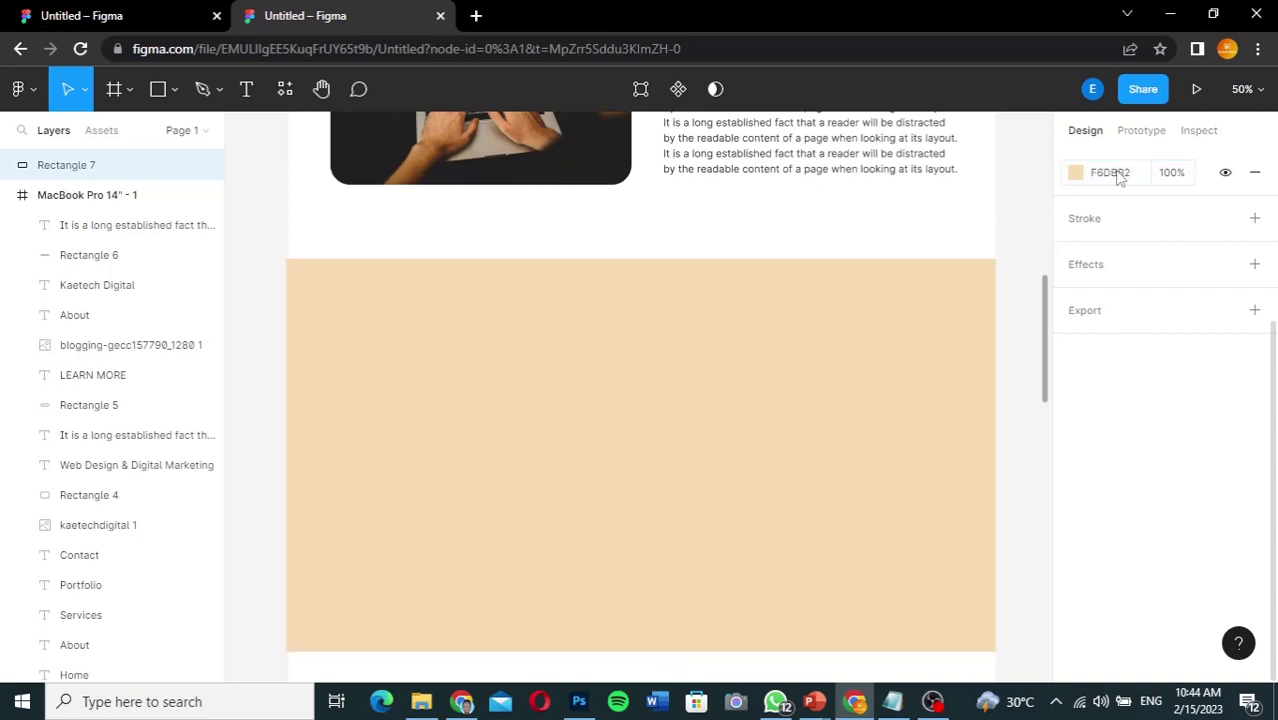
click(1172, 175)
text(44)
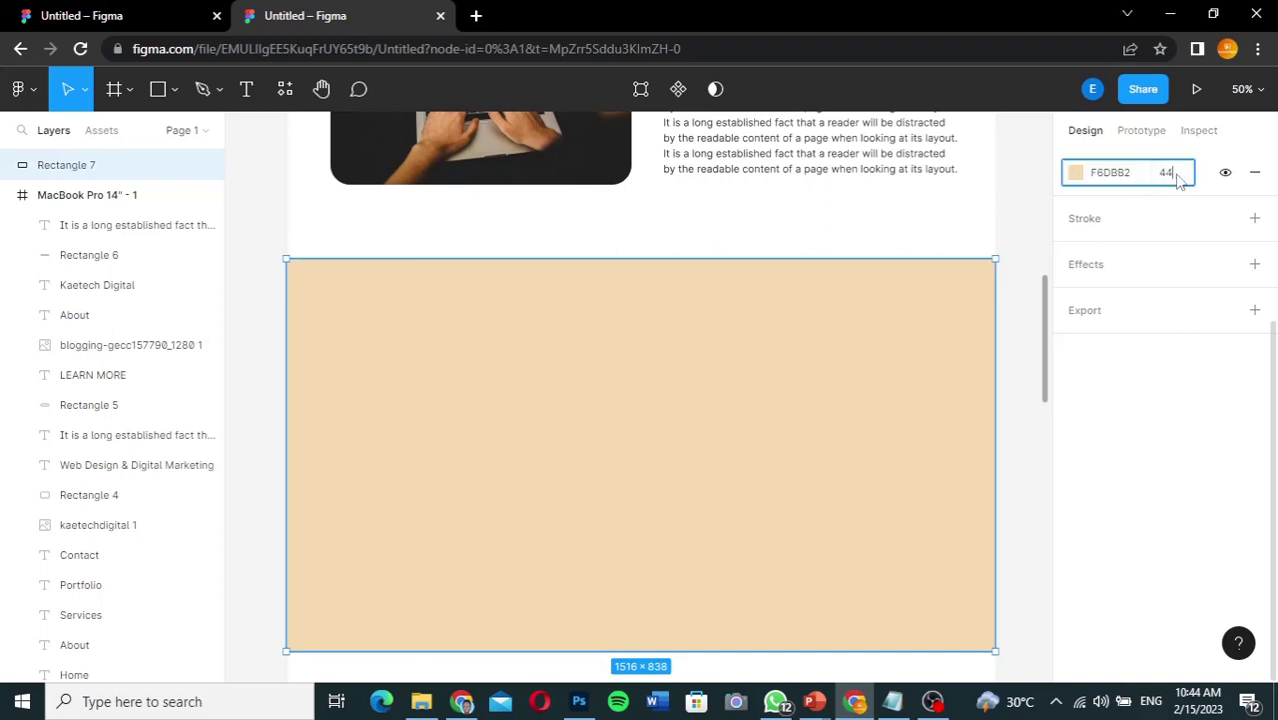
key(Return)
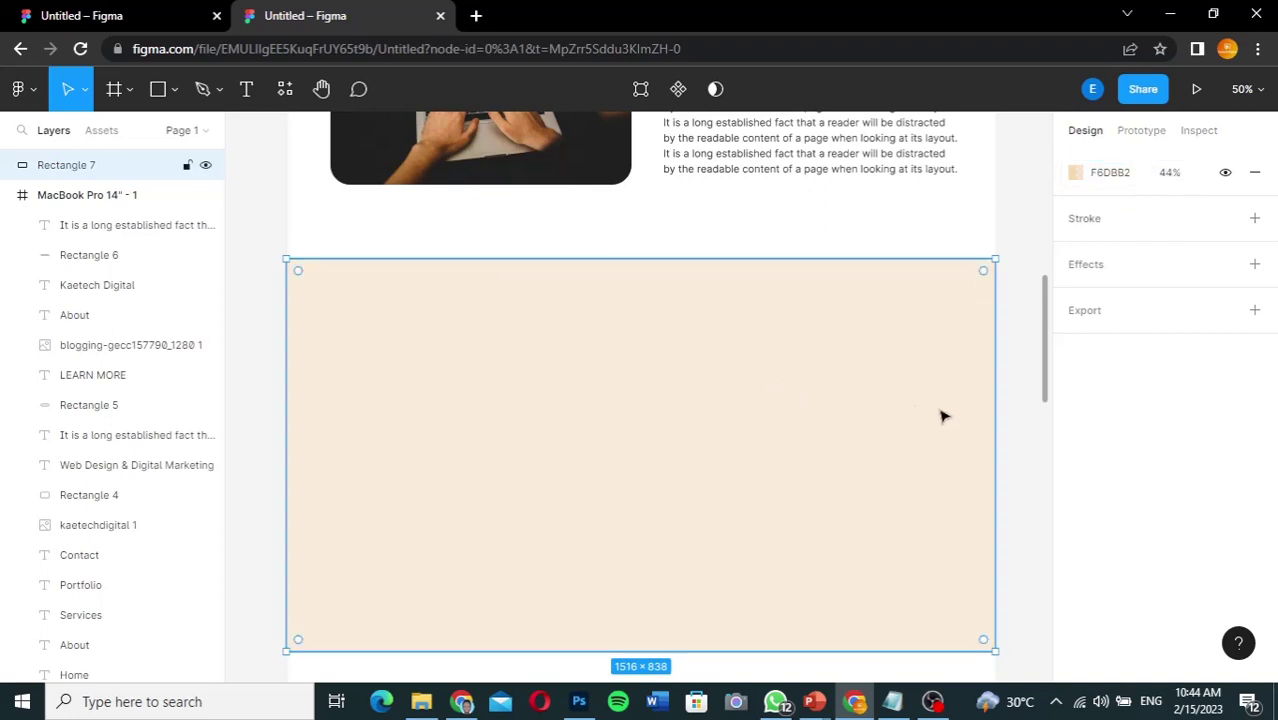
Step: Narrow the rectangle to 1512 wide and move it into the MacBook Pro 14" - 1 frame
drag(1043, 377, 1052, 379)
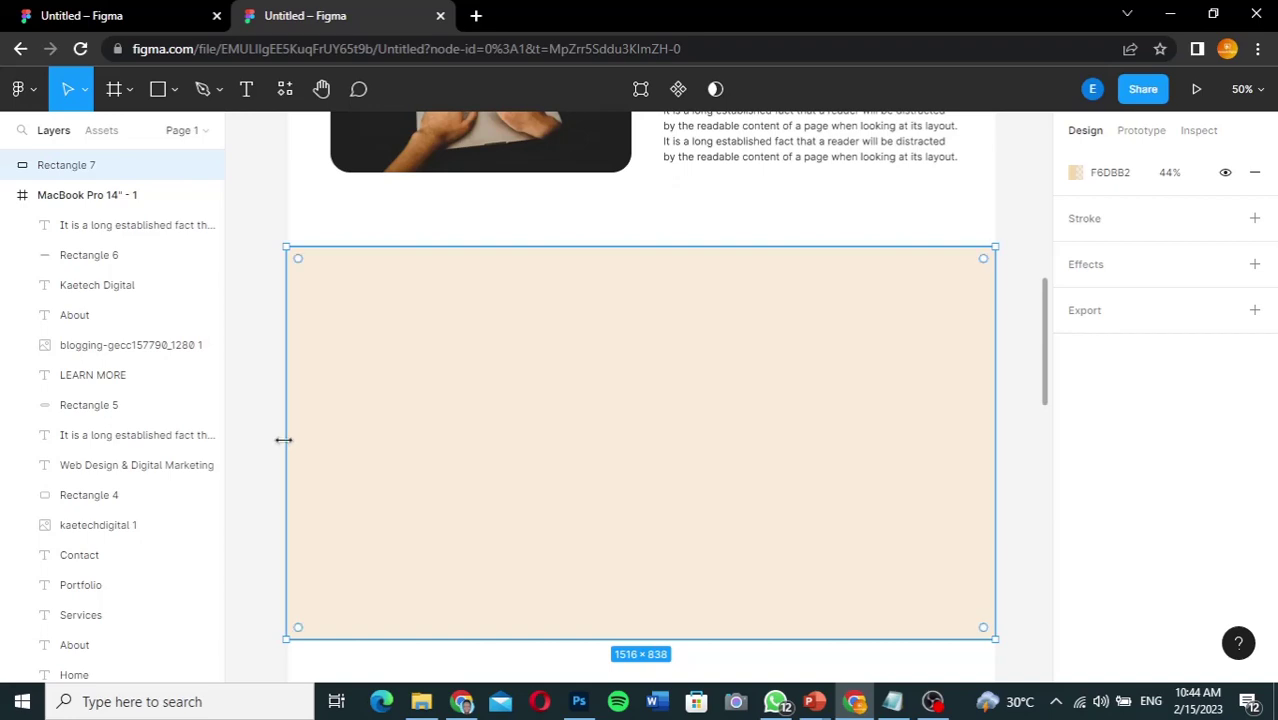
drag(288, 440, 290, 440)
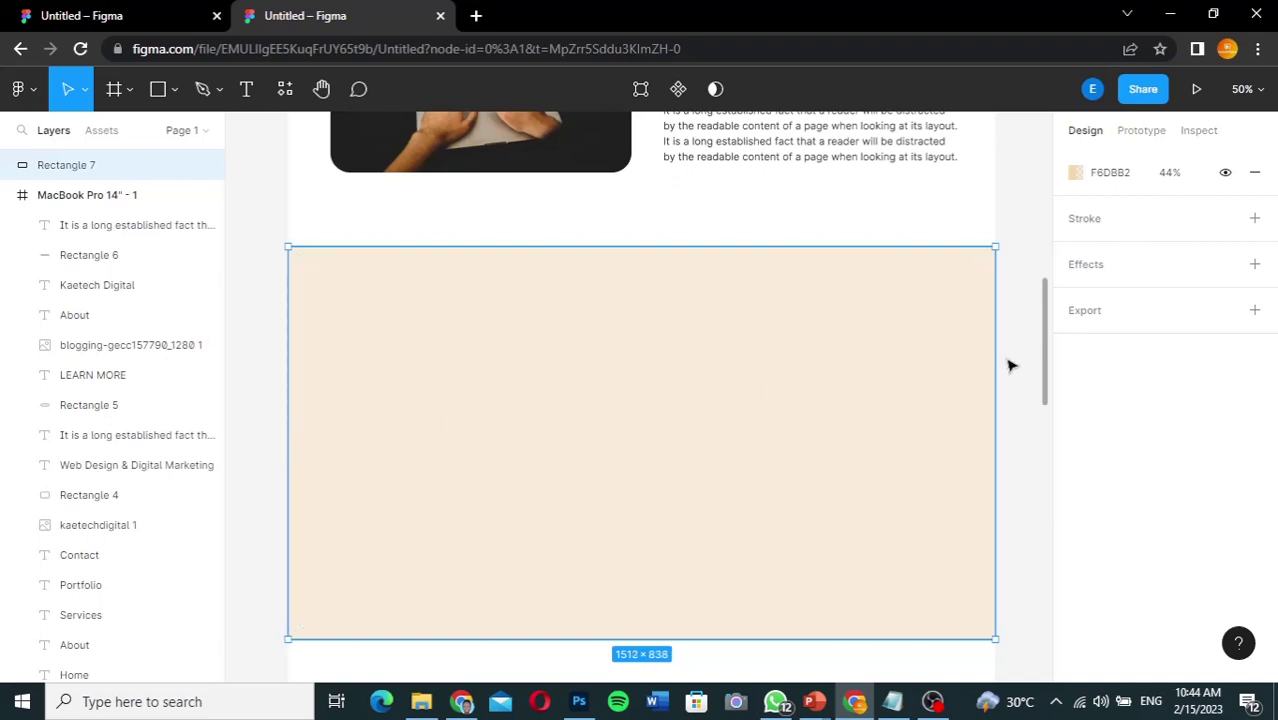
drag(779, 399, 780, 401)
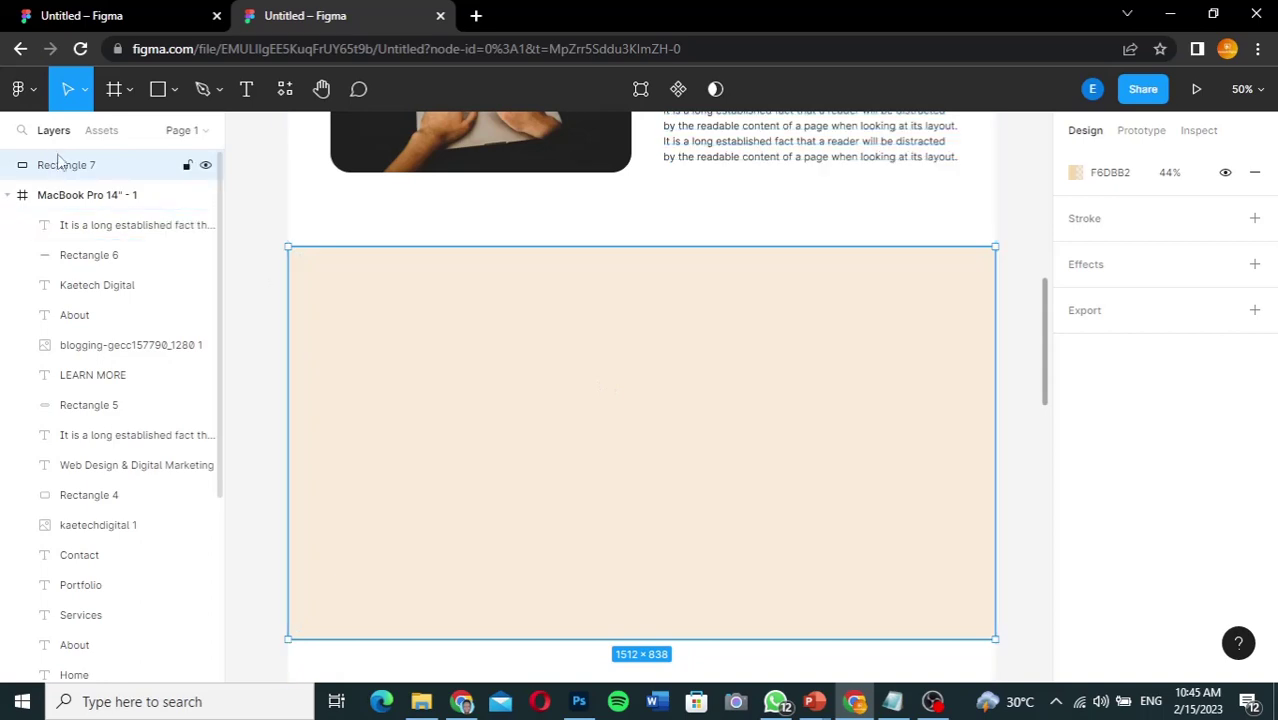
drag(65, 168, 64, 211)
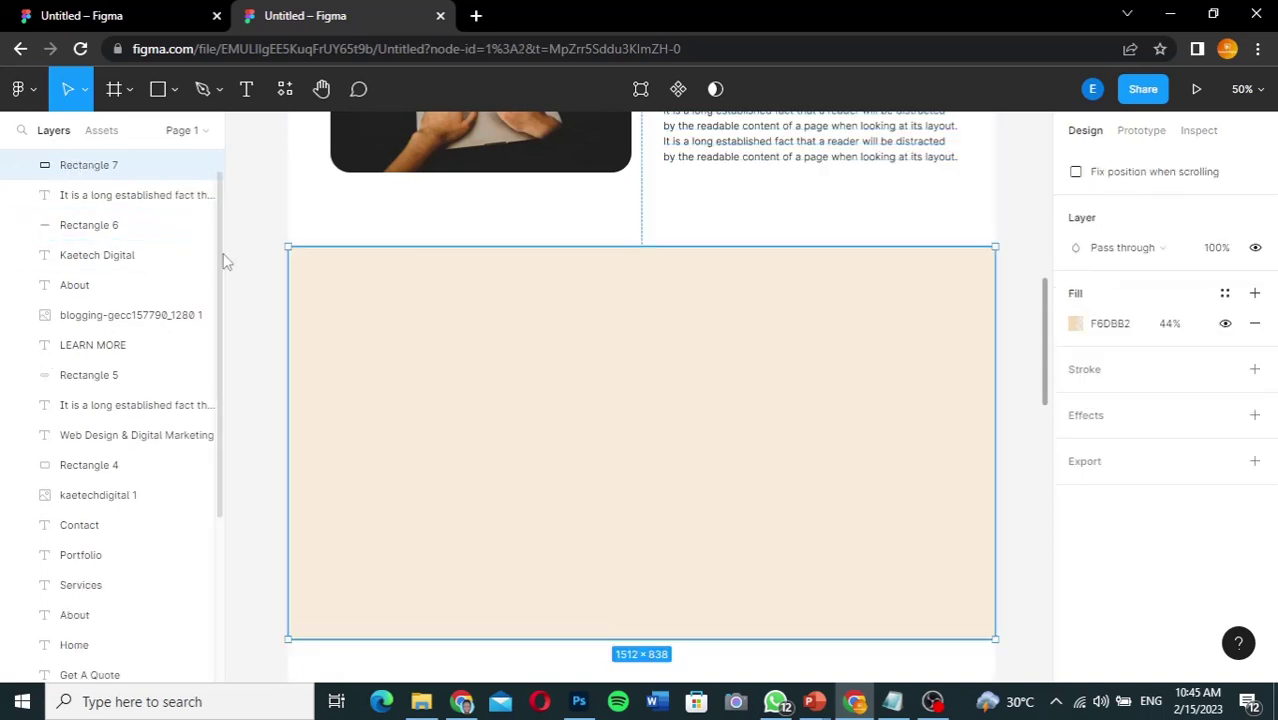
Step: Scroll until the About section sits just above the beige rectangle
scroll(221, 266, up, 1)
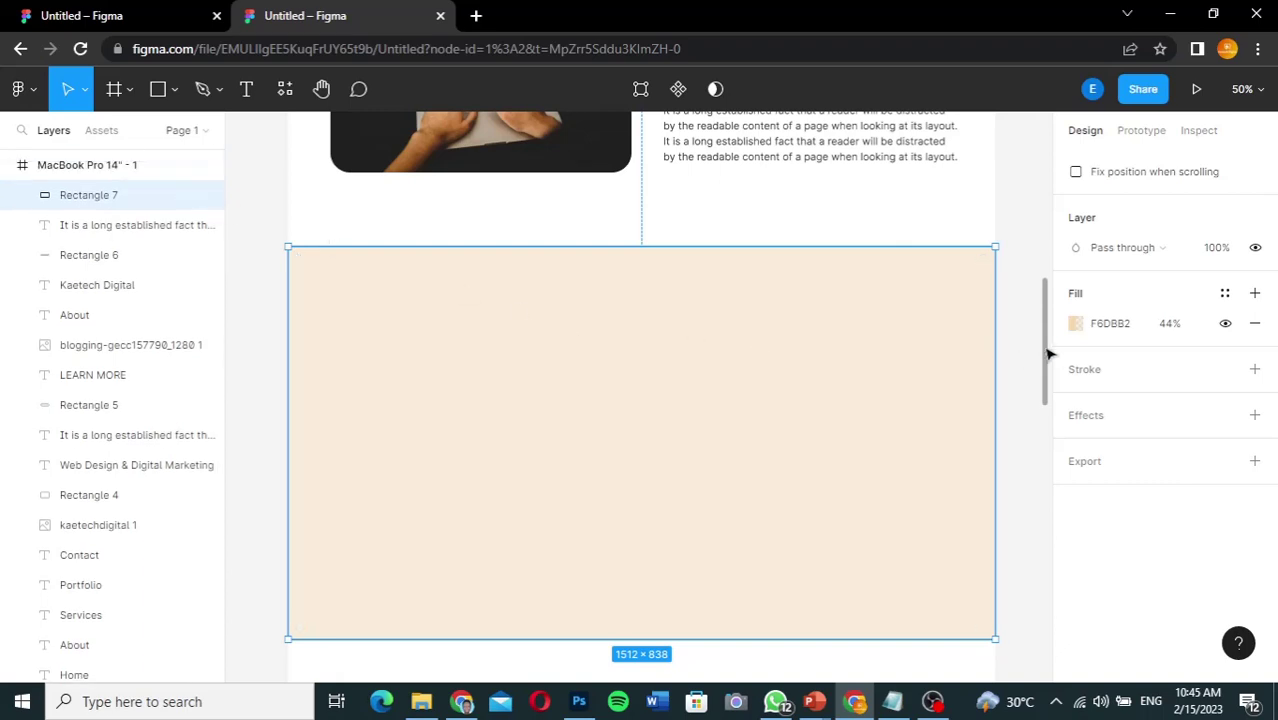
scroll(1047, 352, up, 5)
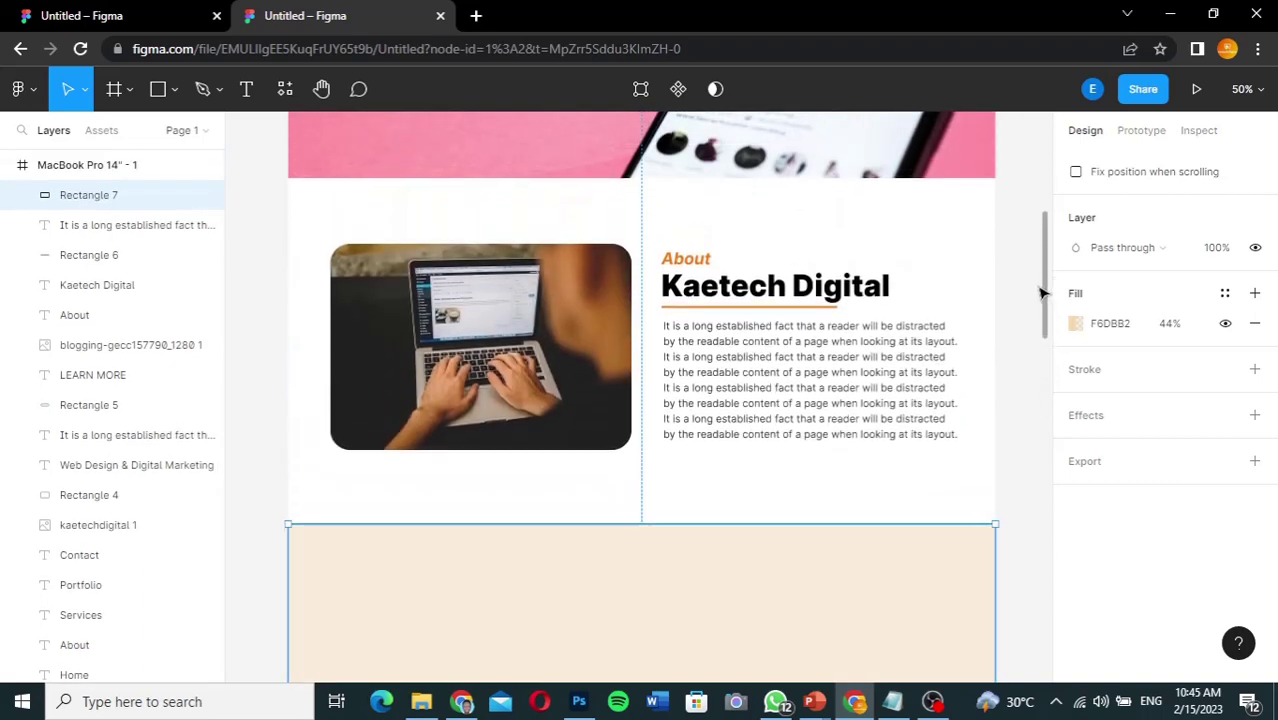
scroll(1038, 322, down, 2)
scroll(1038, 322, up, 4)
scroll(1044, 354, down, 4)
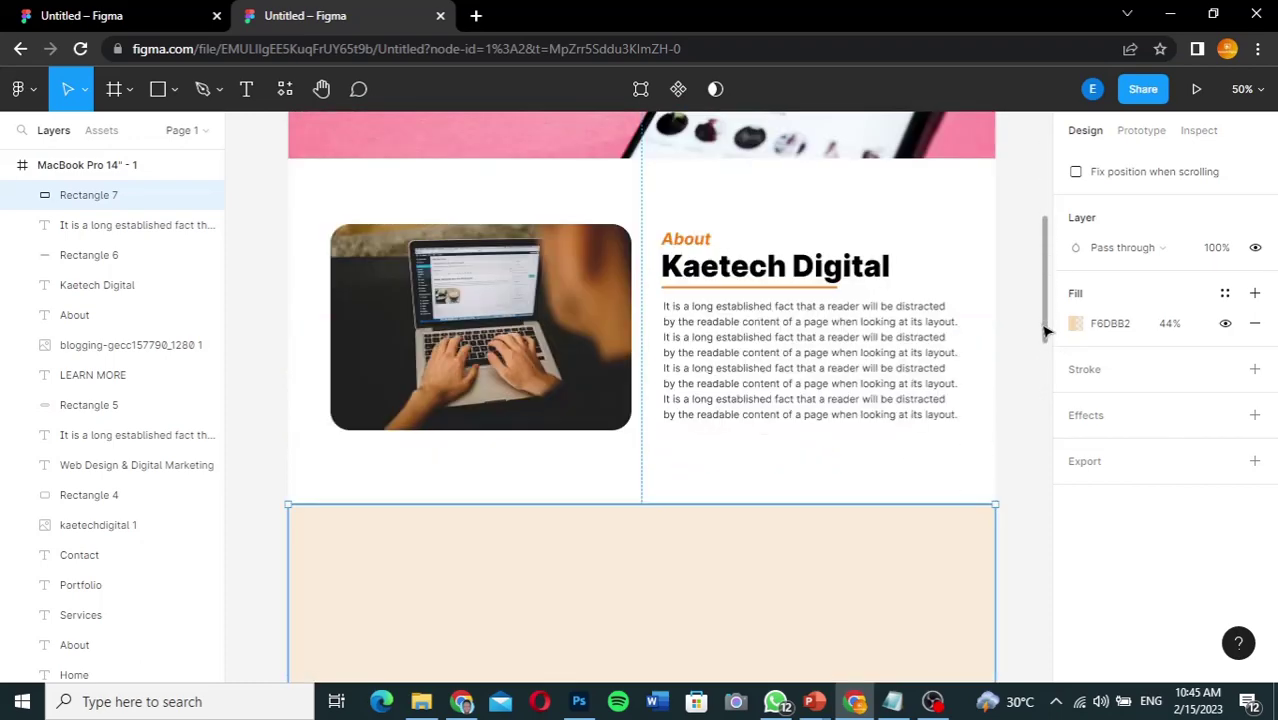
scroll(1043, 354, down, 2)
scroll(1042, 320, up, 5)
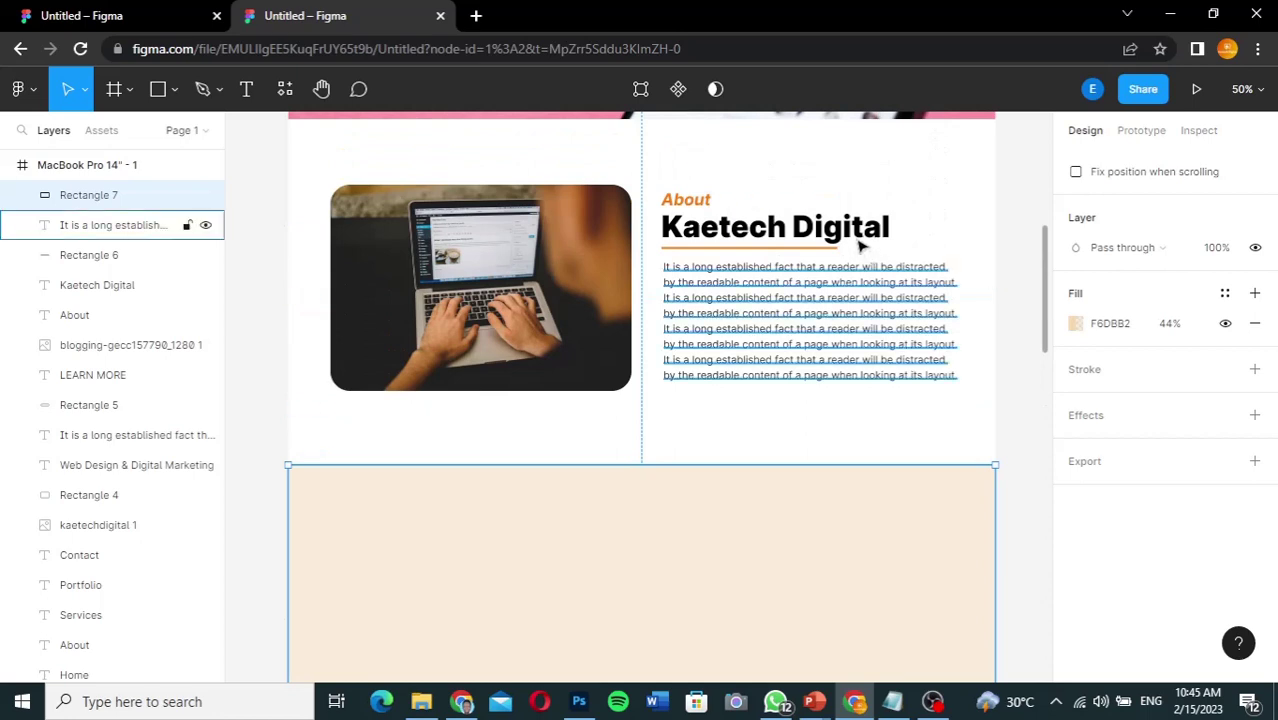
Step: Copy the About label, Kaetech Digital heading and underline into the beige section, moving copies to the layer top
click(855, 231)
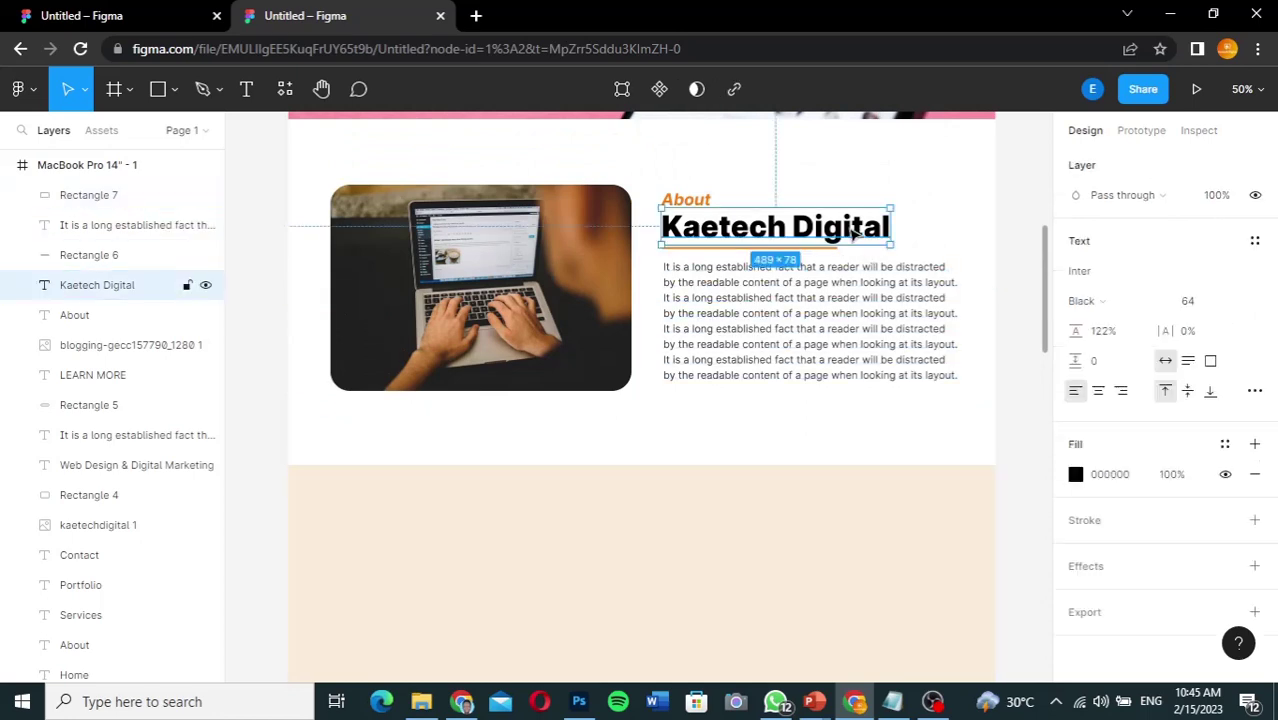
shift+click(137, 254)
shift+click(119, 314)
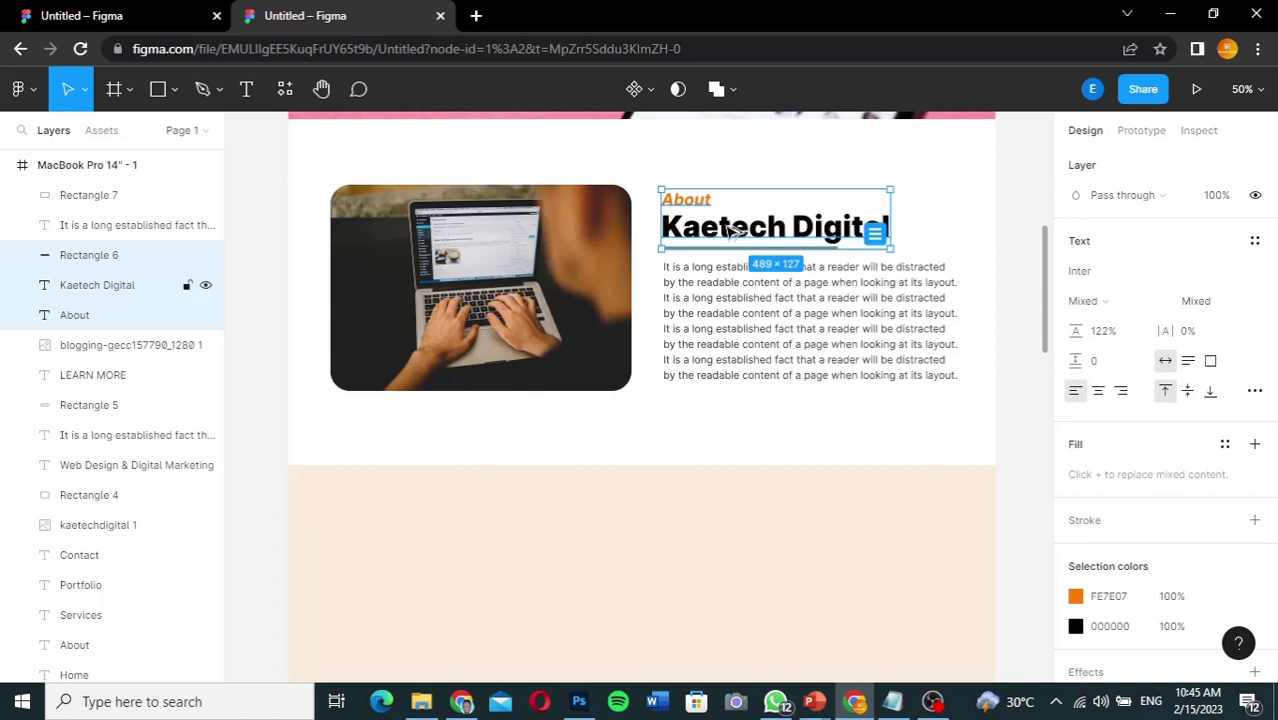
drag(733, 230, 600, 520)
drag(600, 520, 596, 530)
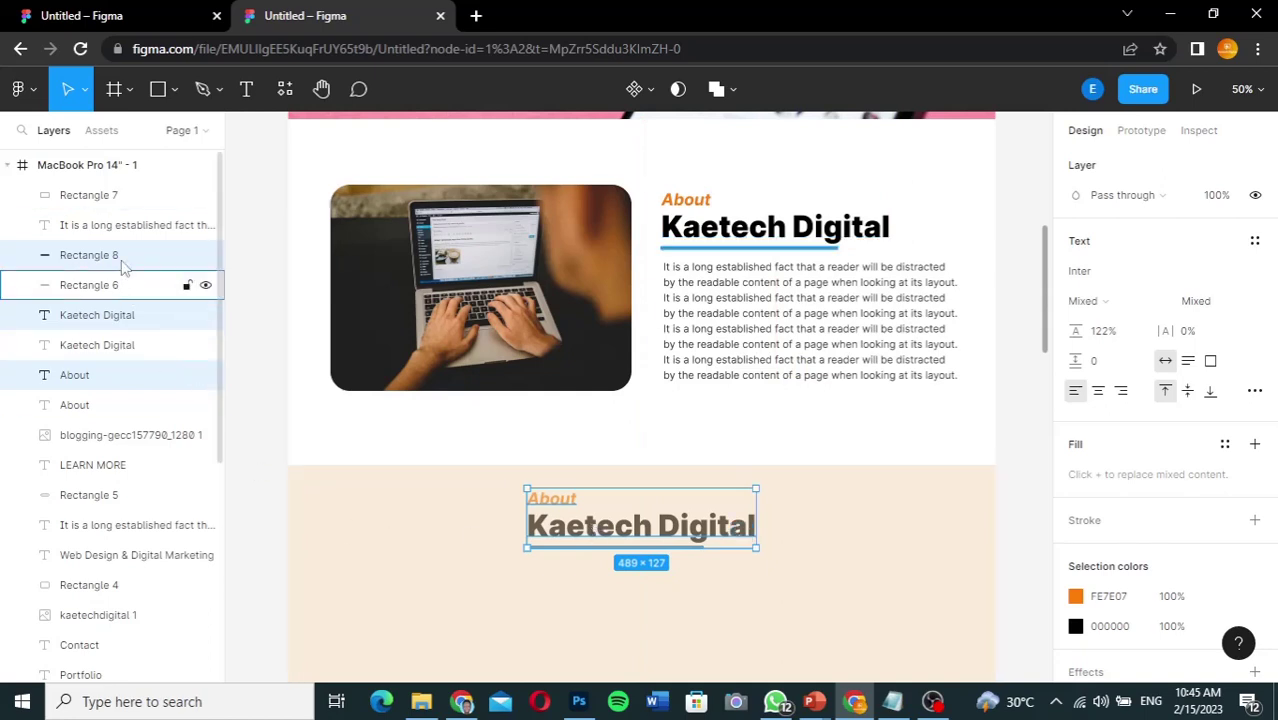
drag(128, 258, 134, 195)
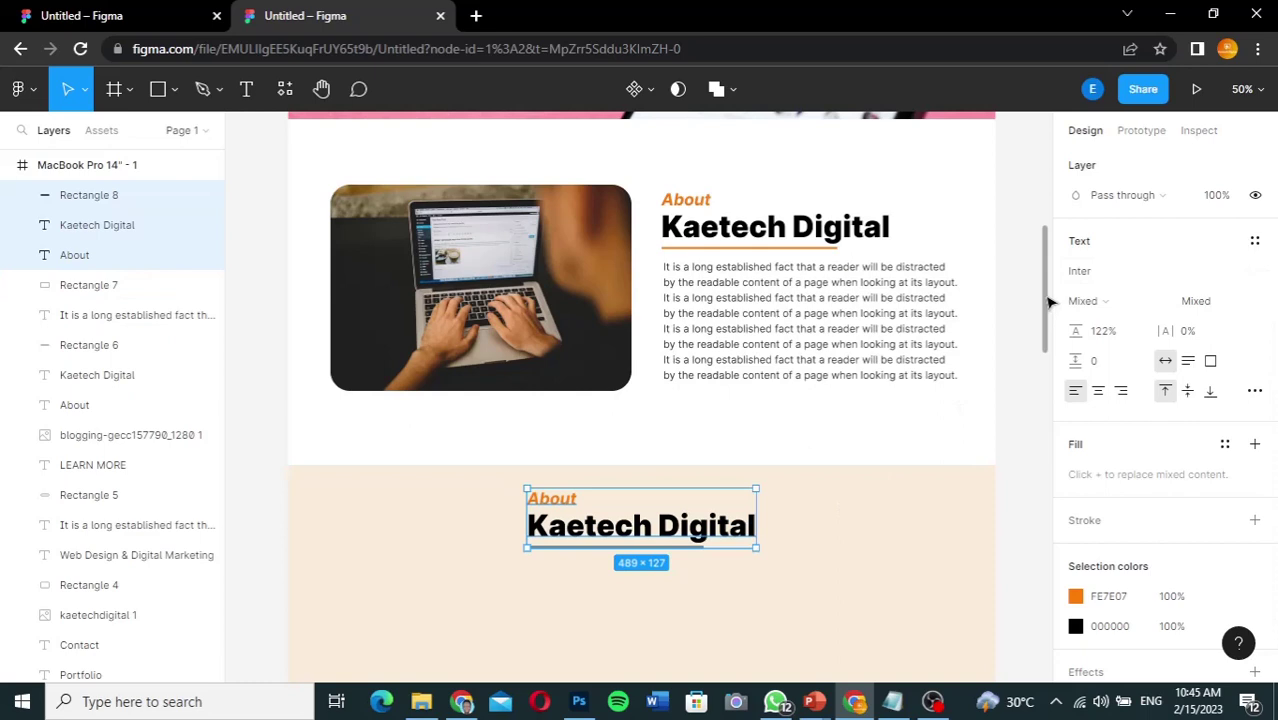
drag(1050, 302, 1047, 342)
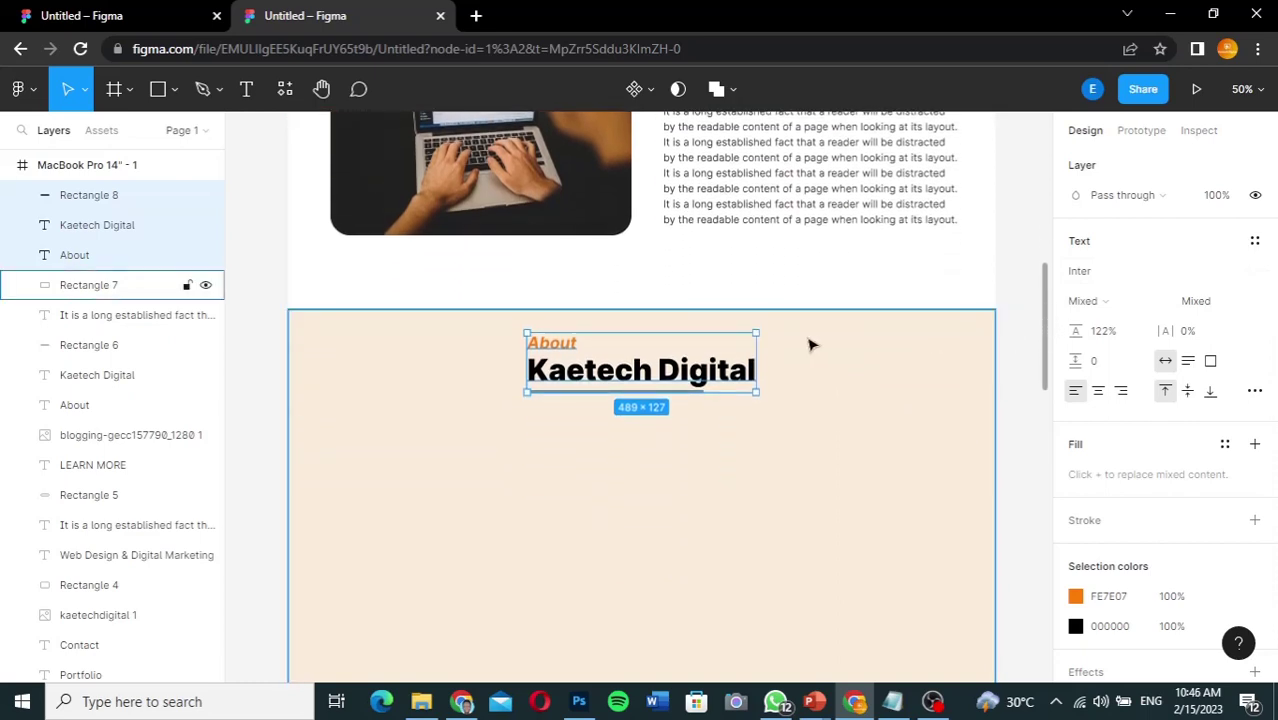
Step: Change the copied label to 'Our' and the copied heading to 'Services'
click(693, 370)
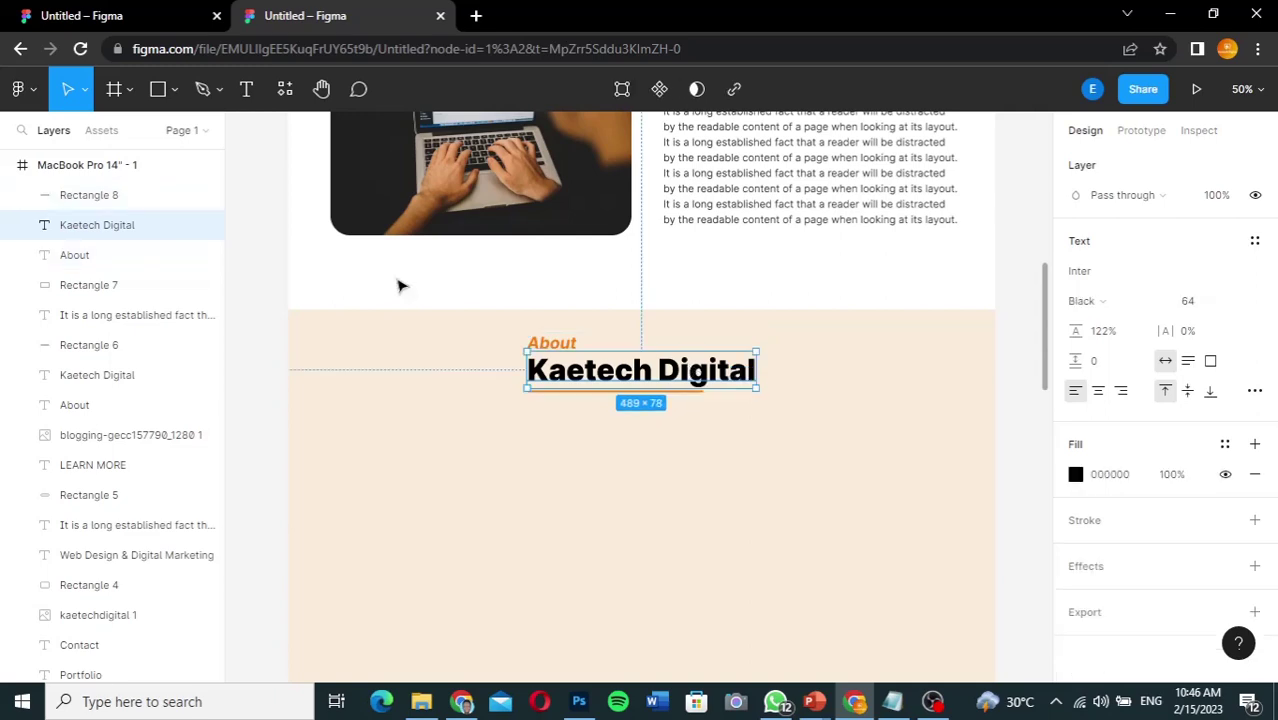
double_click(562, 342)
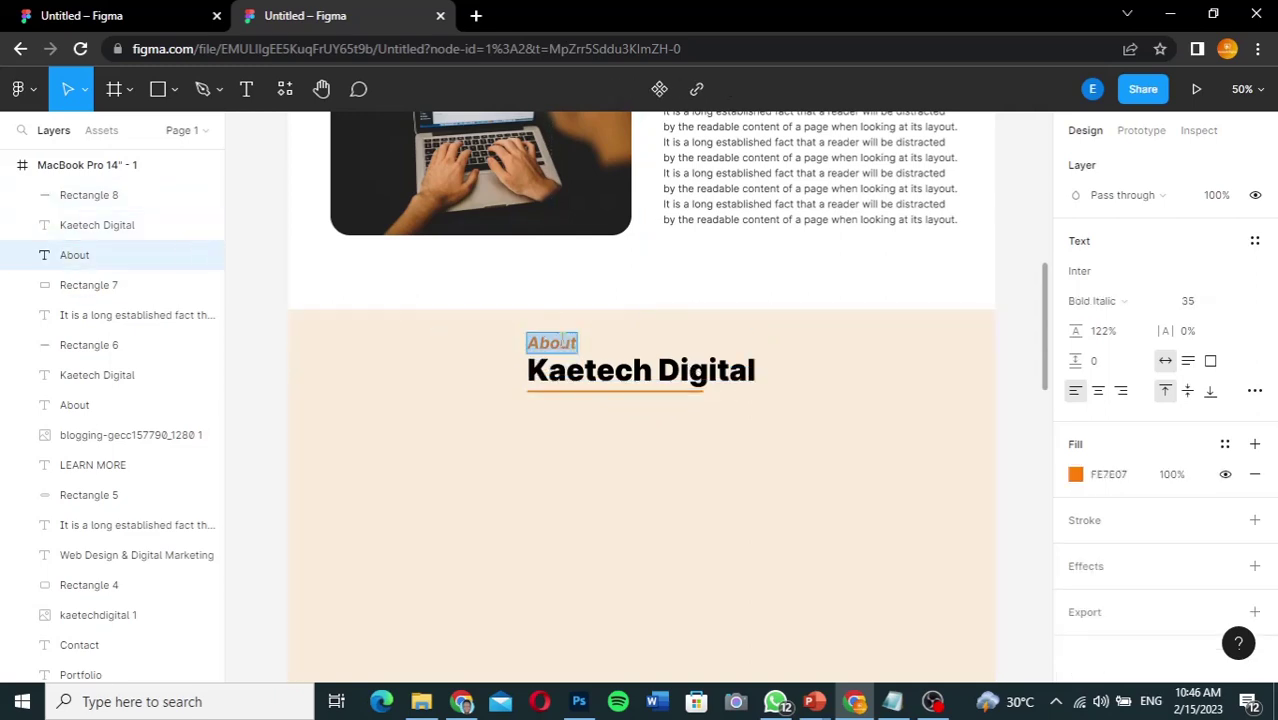
text(Our)
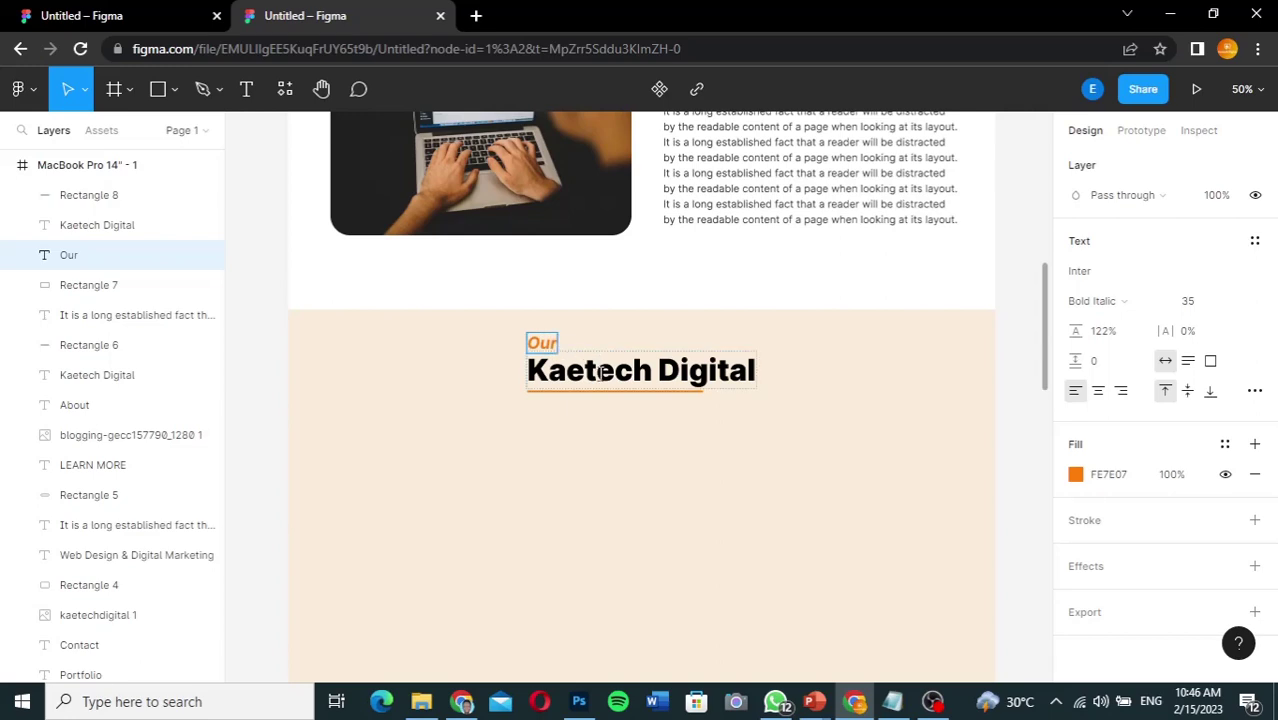
click(601, 372)
key(ctrl+a)
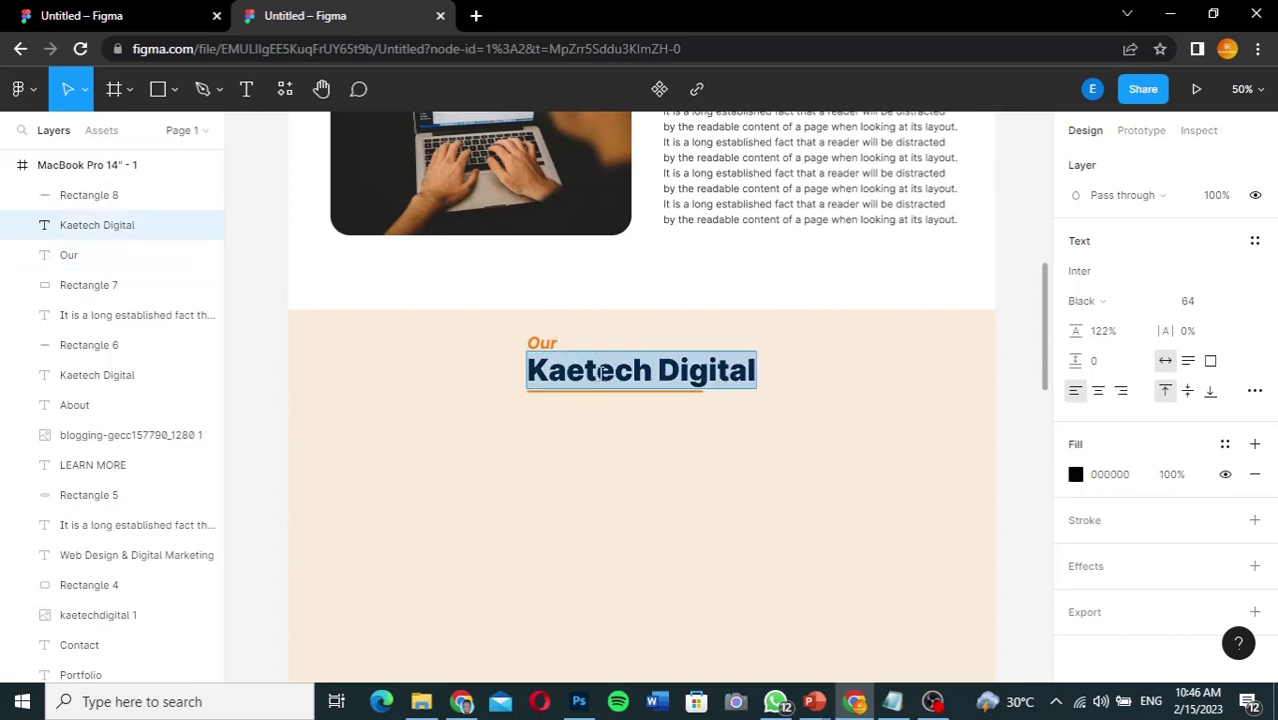
text(er)
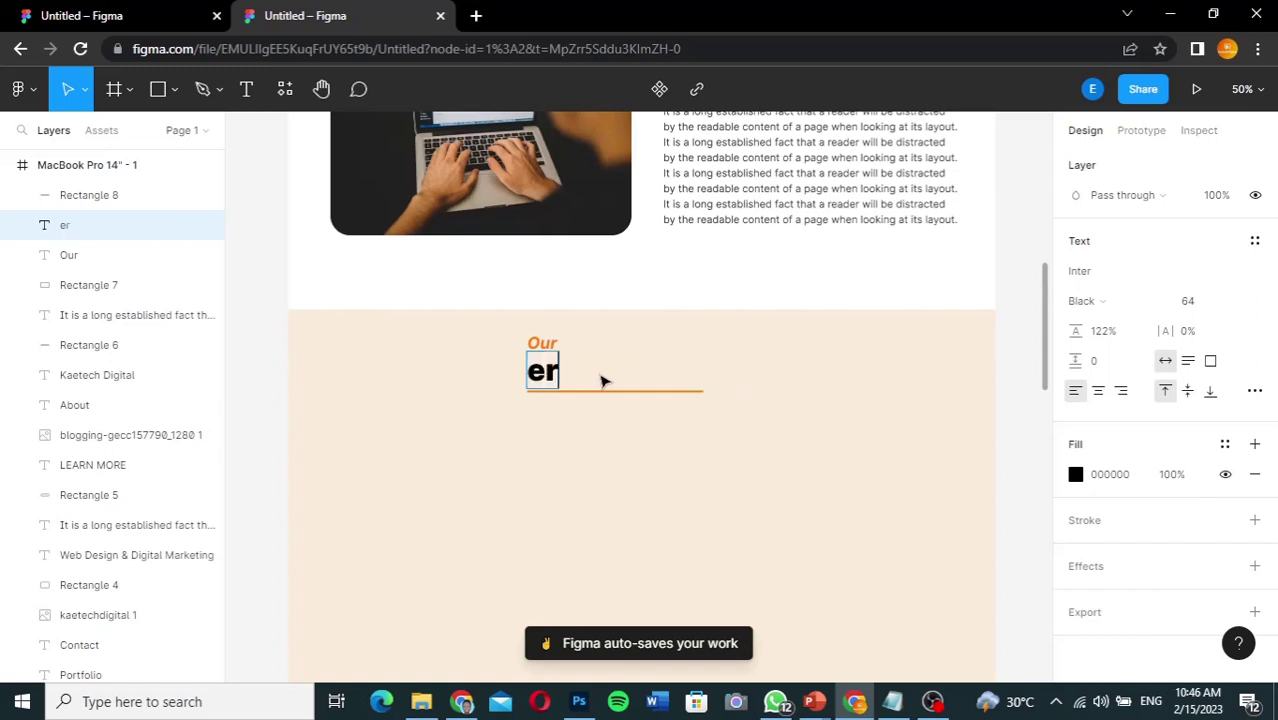
text(vice)
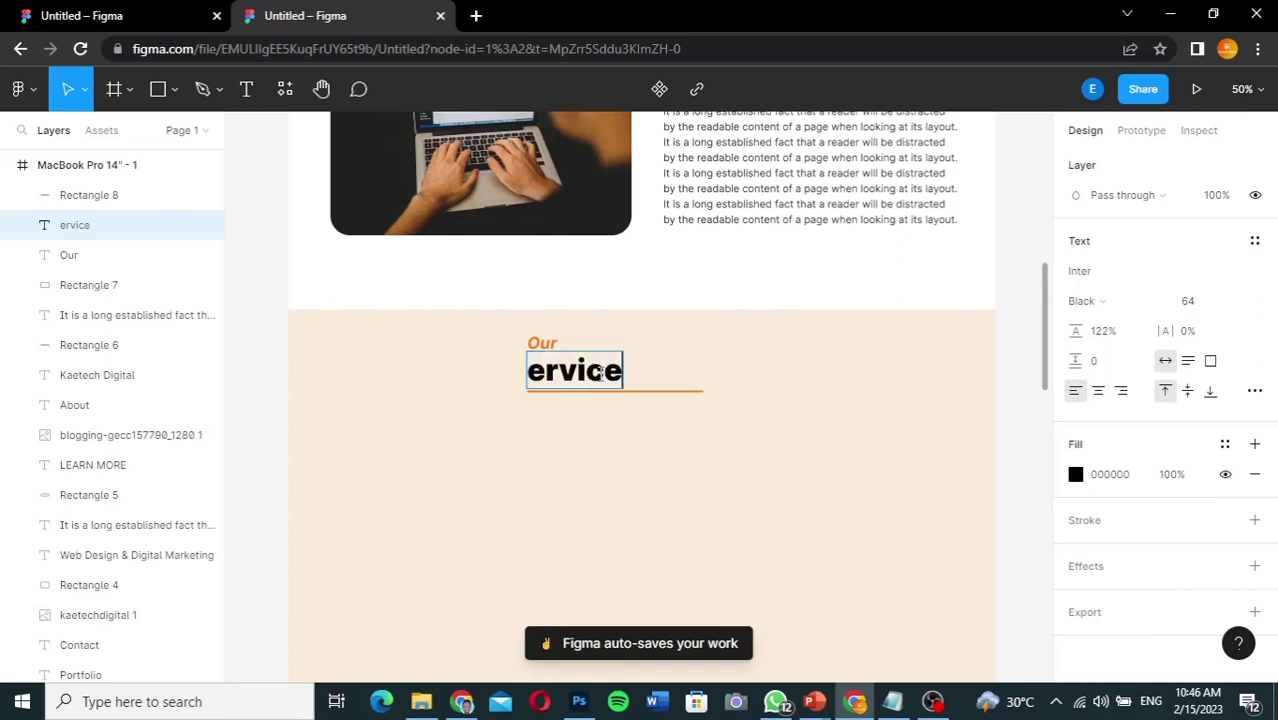
text(s)
key(Left)
key(Left)
key(Left)
key(Left)
key(Left)
key(Left)
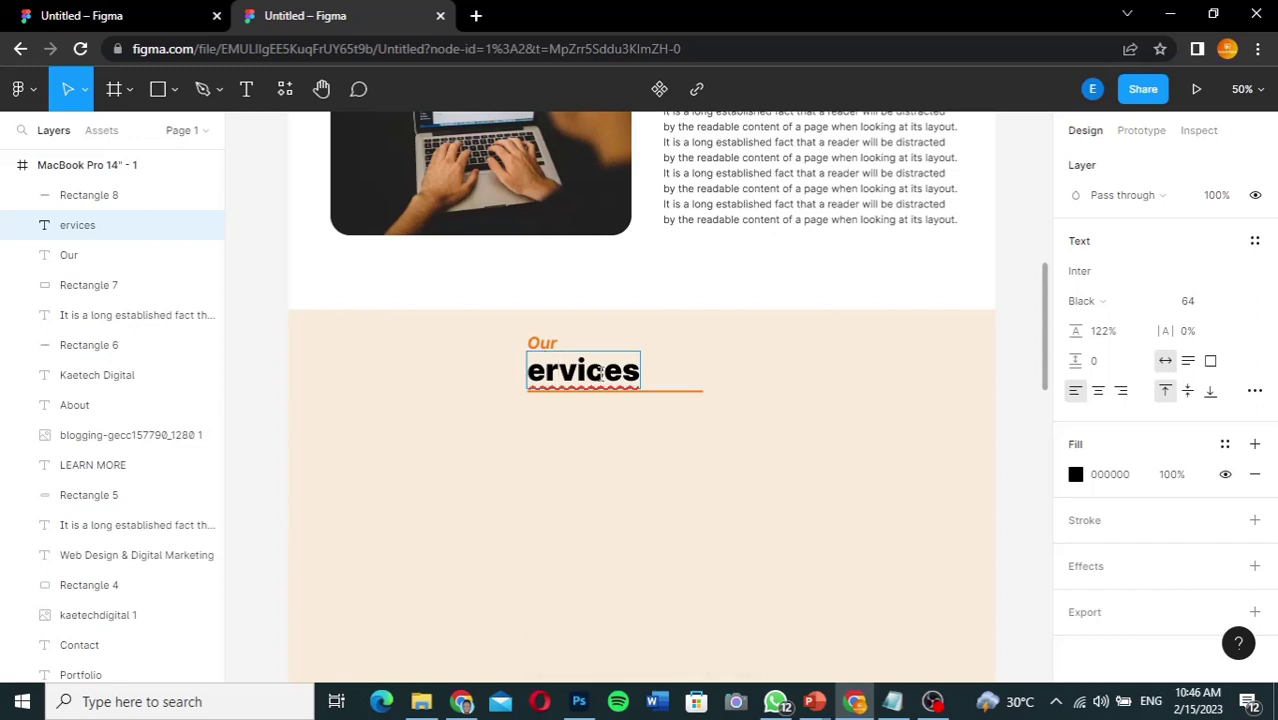
text(S)
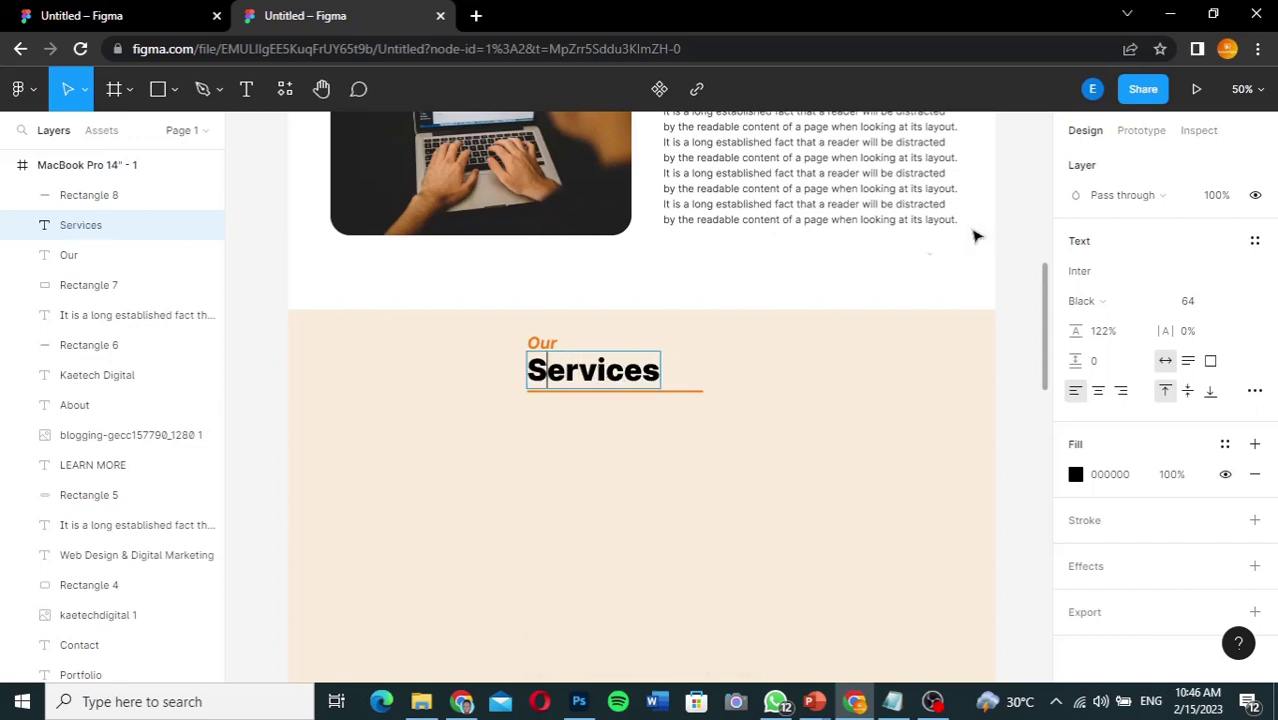
Step: Centre 'Our' above 'Services' and move both toward the page centre
click(550, 345)
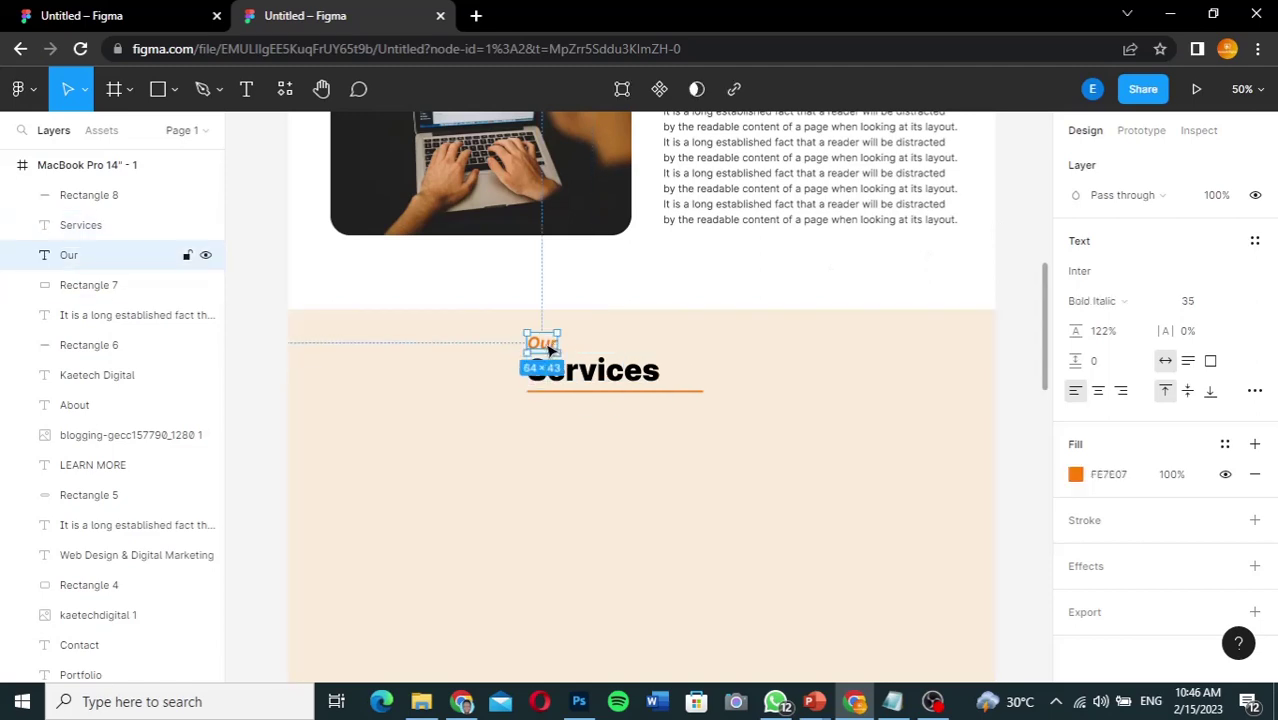
drag(549, 349, 604, 350)
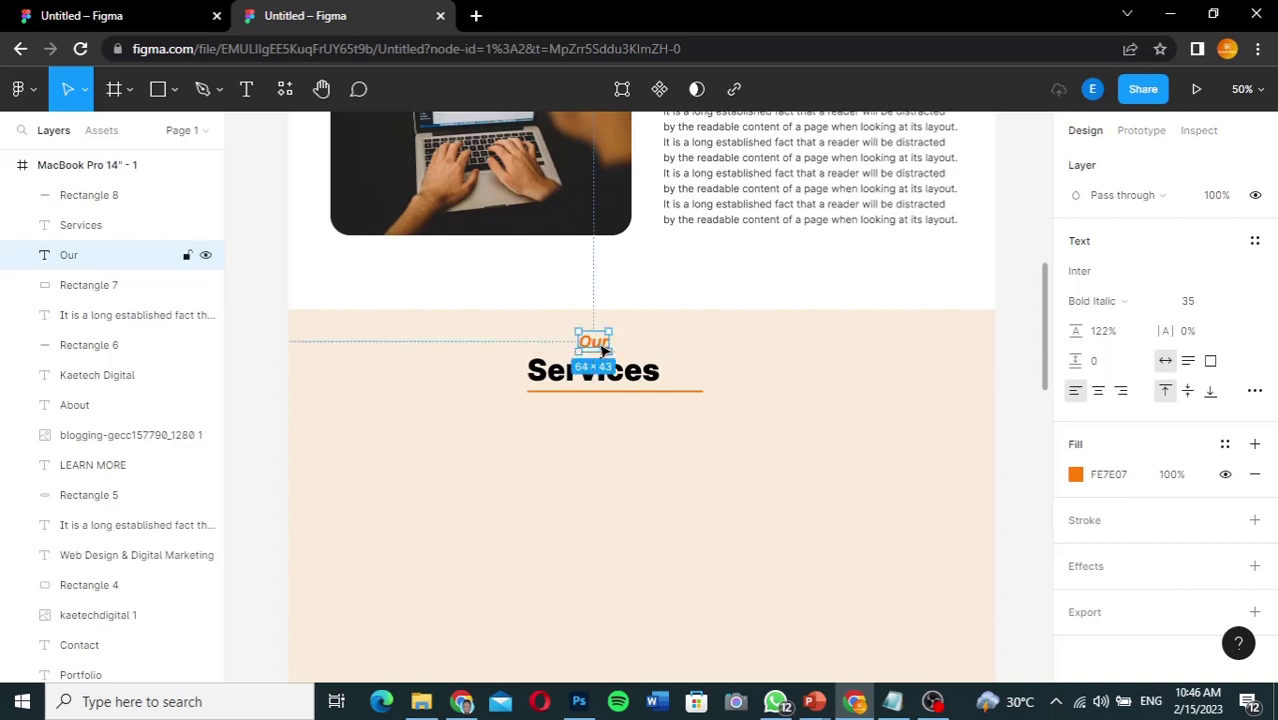
click(615, 372)
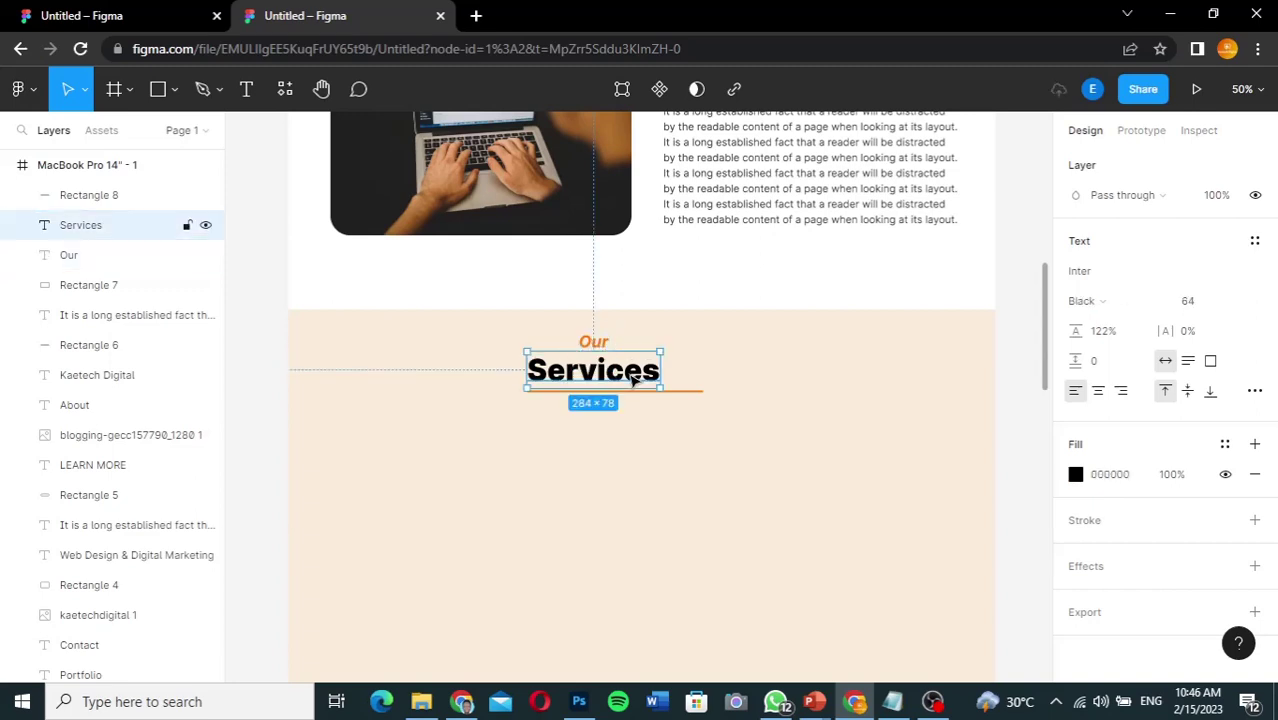
shift+click(148, 254)
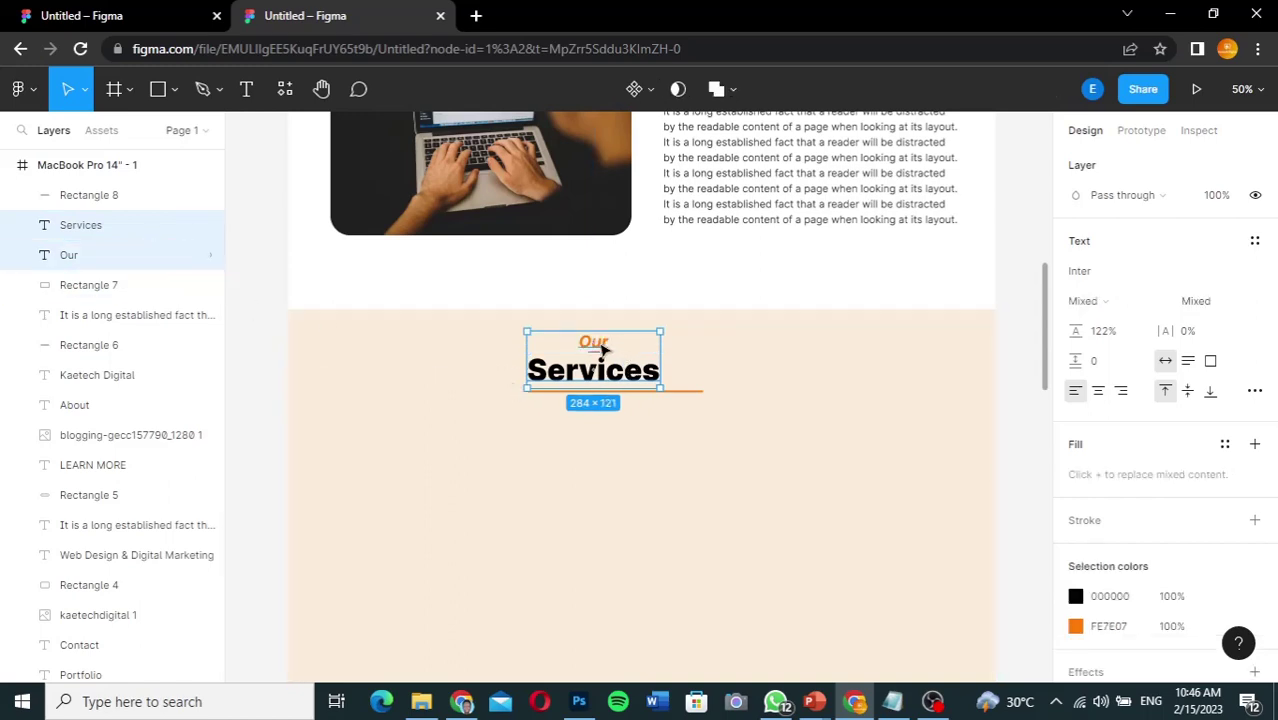
drag(601, 349, 650, 349)
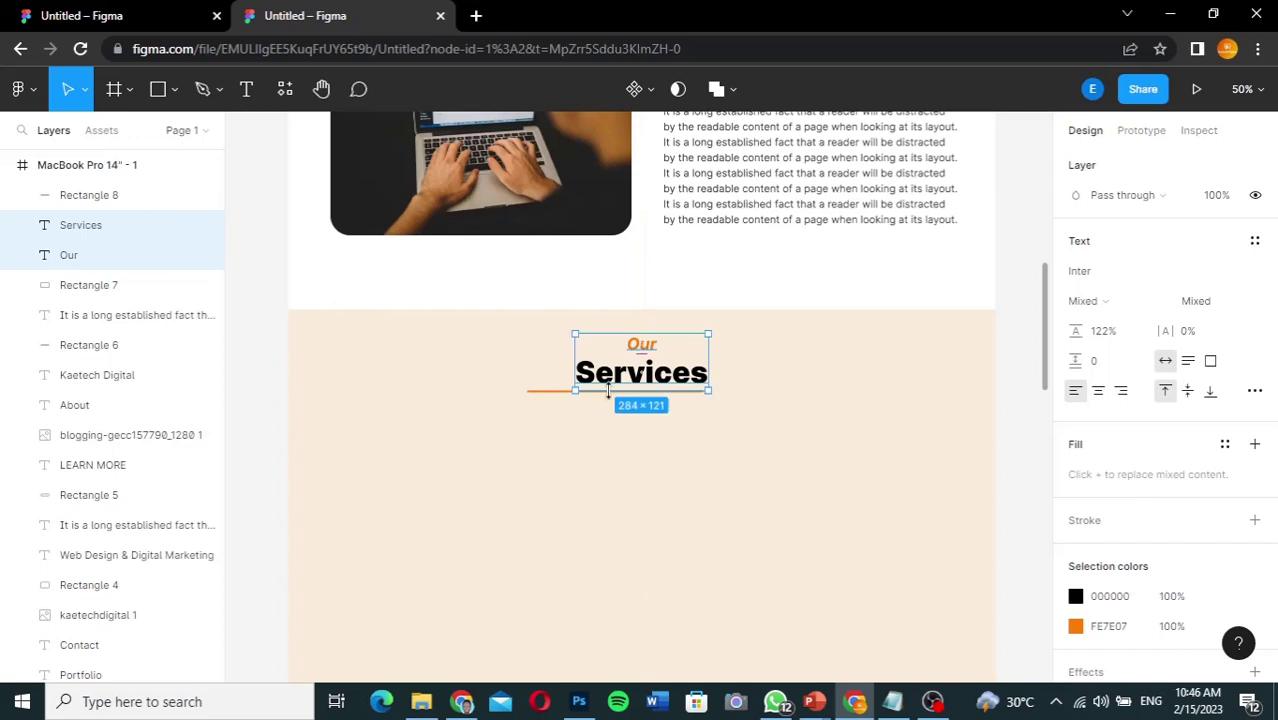
click(608, 392)
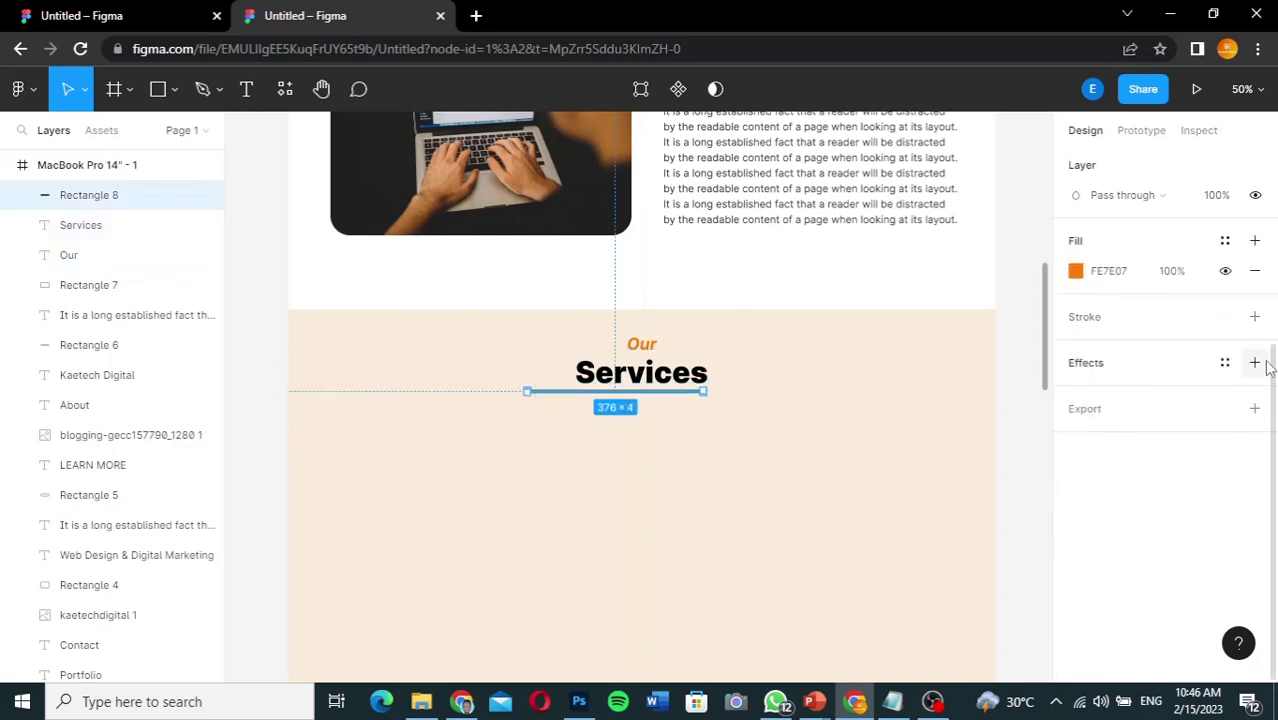
scroll(1153, 317, up, 3)
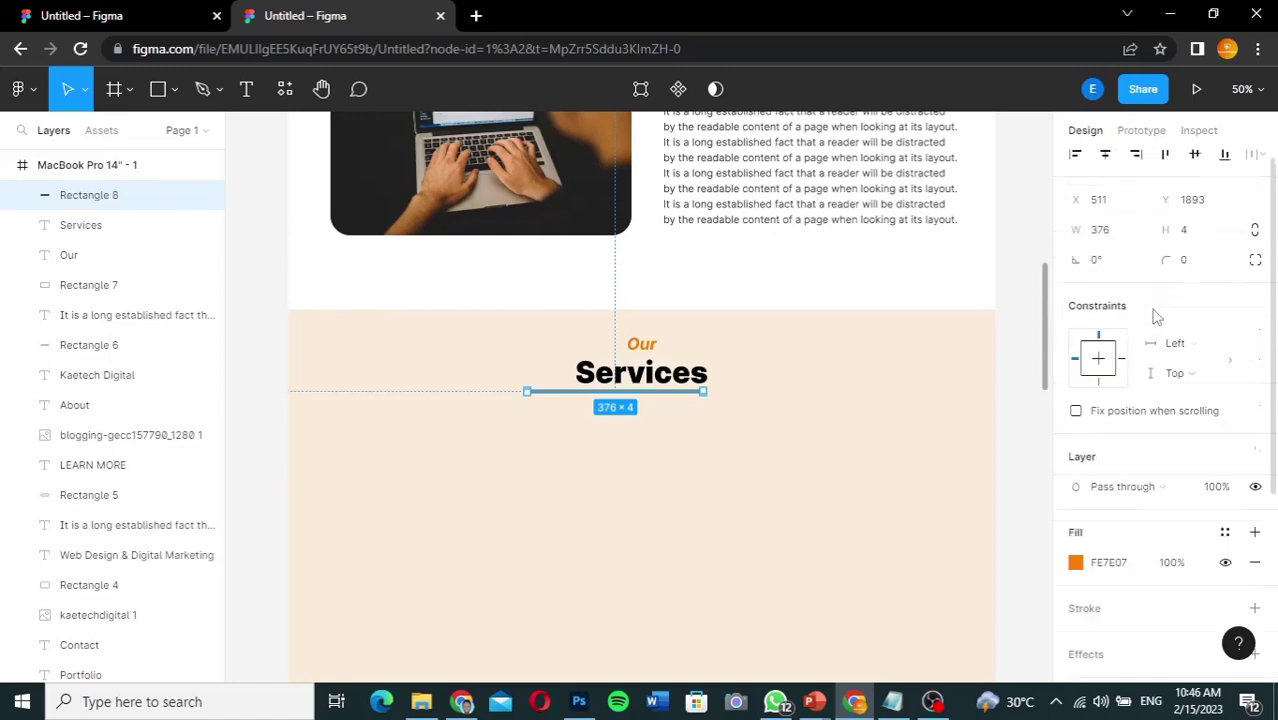
Step: Set the orange underline width to 200 and nudge it right under Services
click(1104, 245)
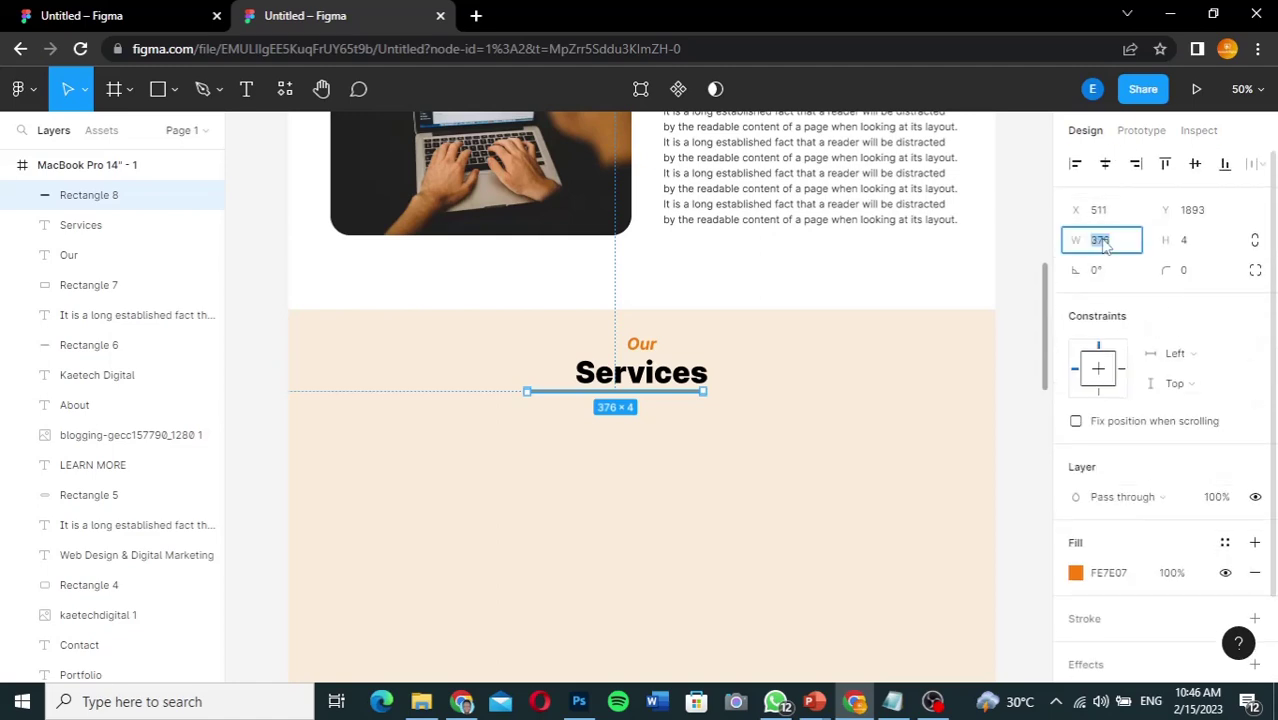
text(200)
key(Return)
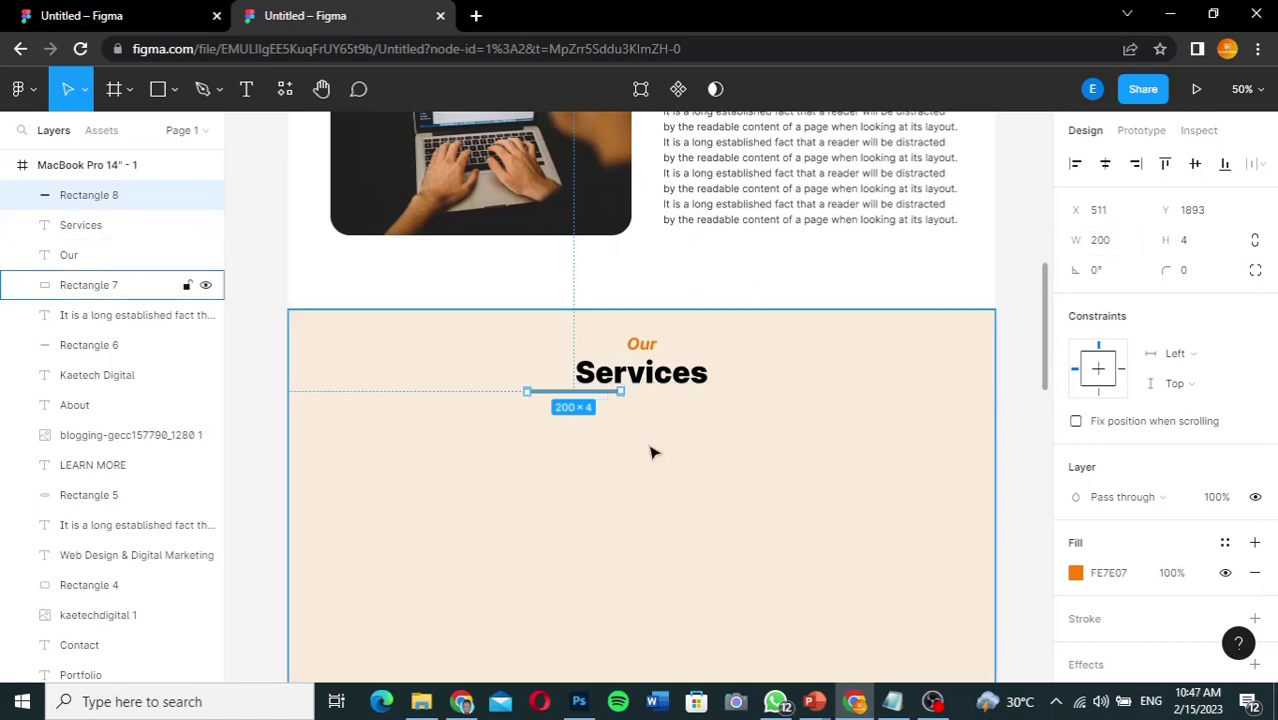
key(Right)
key(shift+Right)
key(shift+Right)
key(shift+Right)
key(shift+Right)
key(shift+Right)
key(shift+Right)
key(shift+Right)
key(Right)
key(Right)
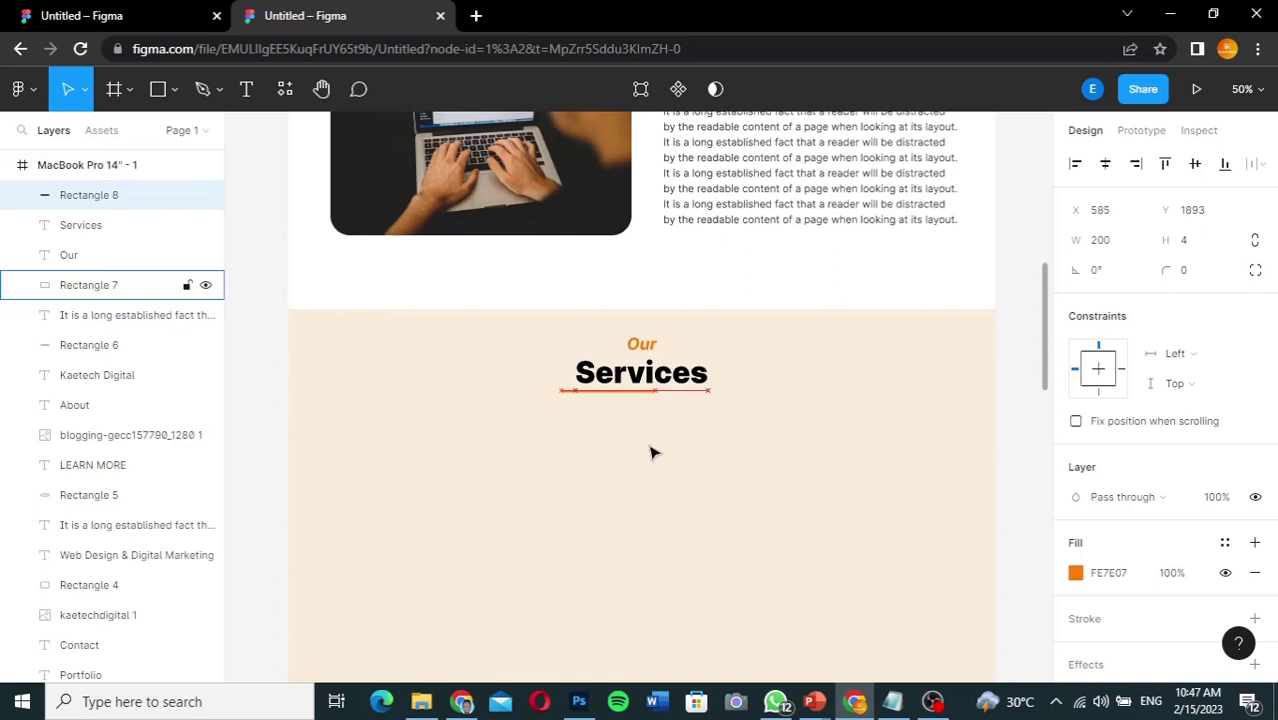
key(shift+Right)
key(shift+Right)
key(shift+Right)
key(shift+Right)
key(shift+Right)
key(shift+Right)
key(shift+Right)
key(Right)
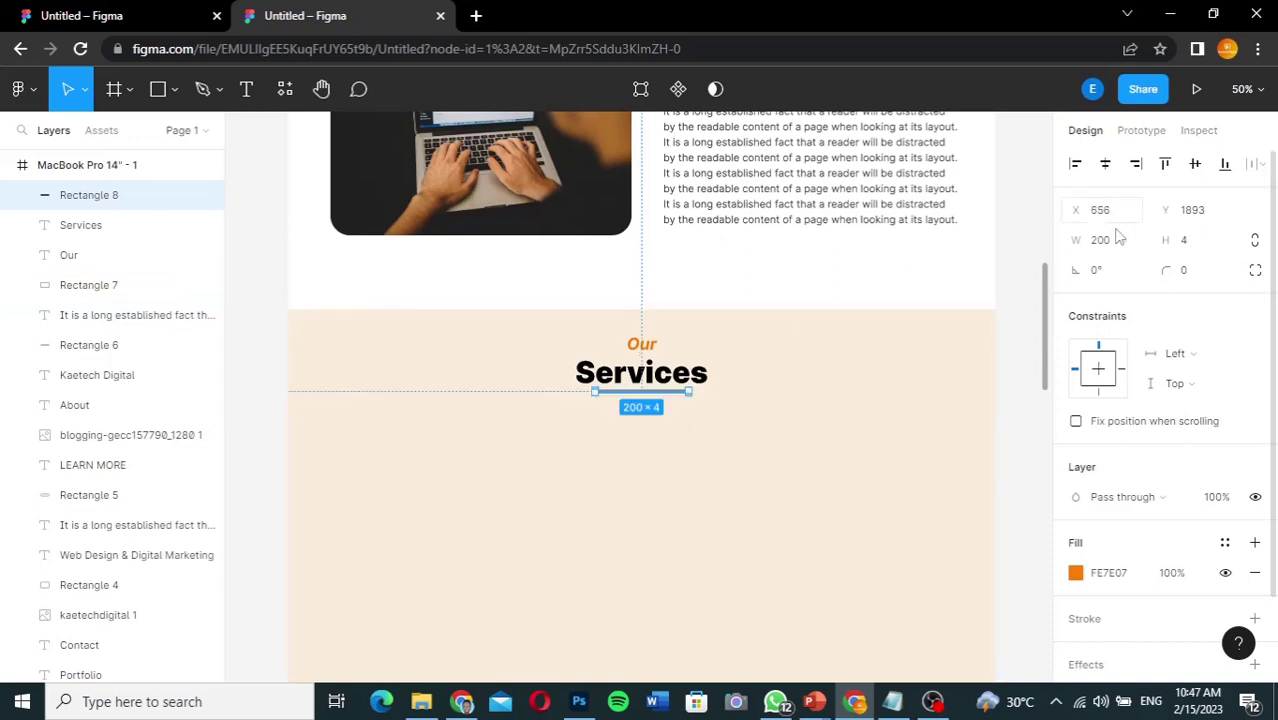
Step: Widen the underline to 250 and recentre it on the page
click(1106, 244)
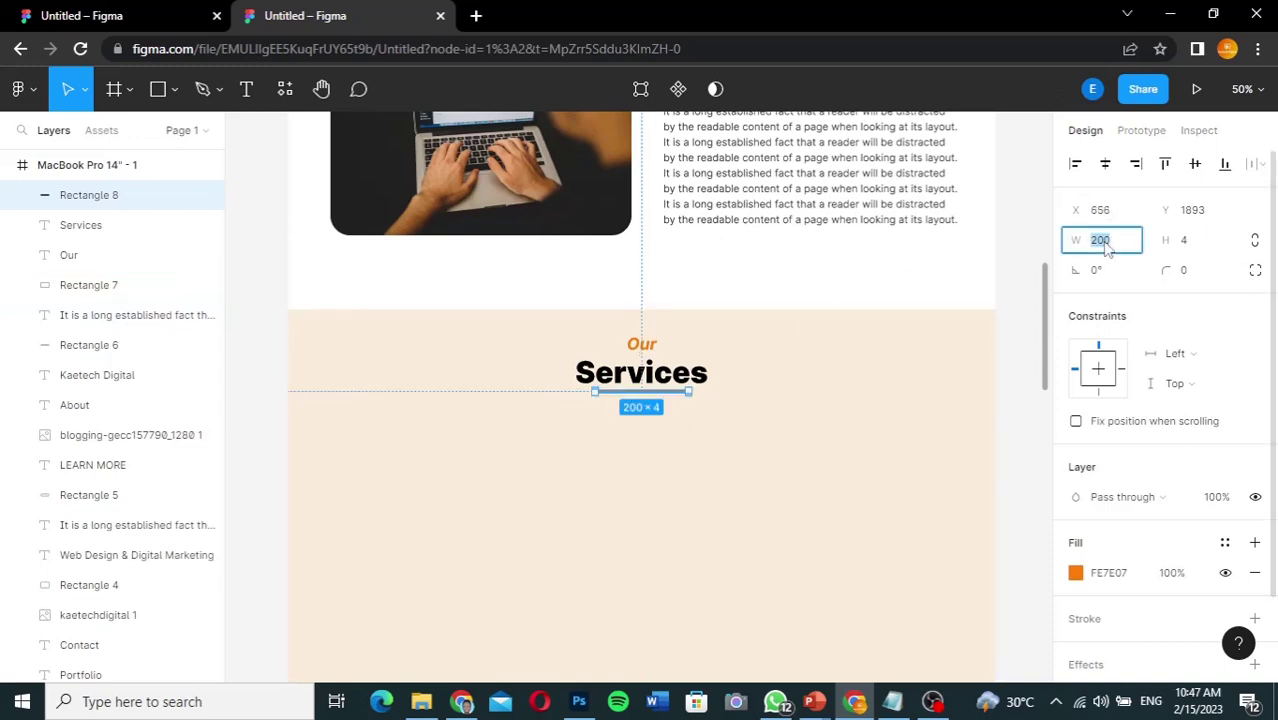
text(250)
key(Return)
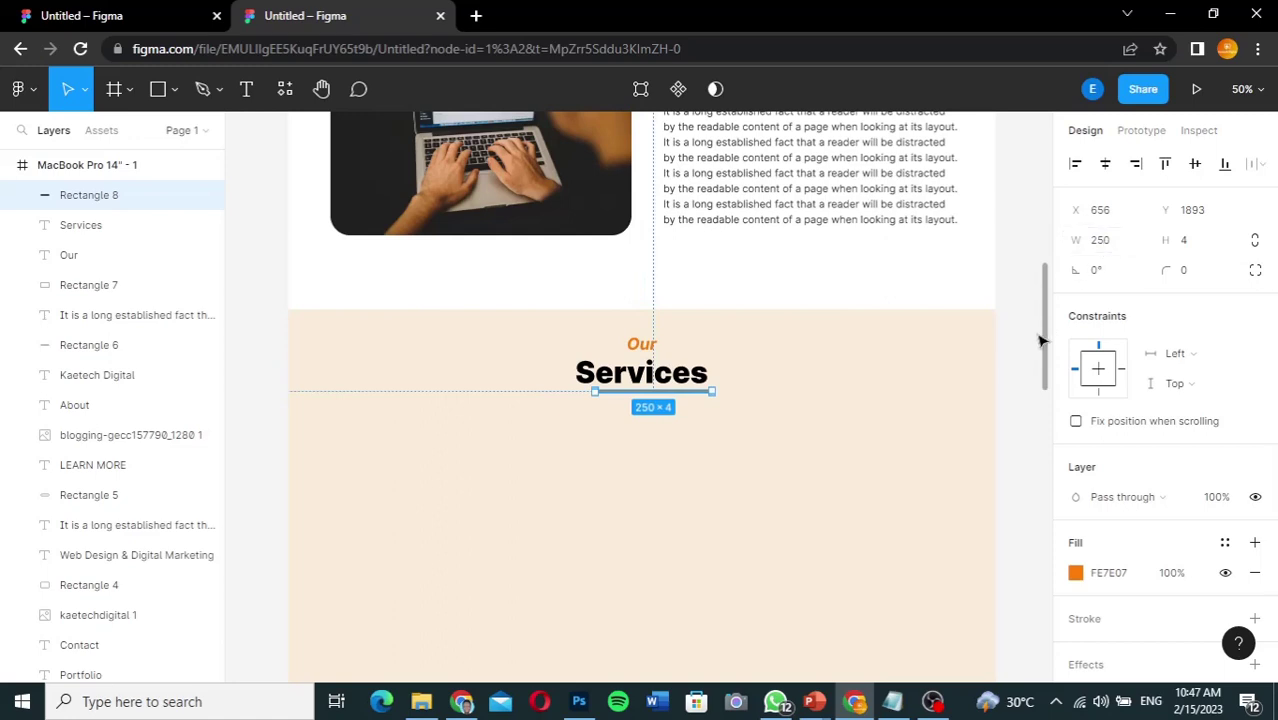
key(shift+Left)
key(shift+Left)
key(Left)
key(Left)
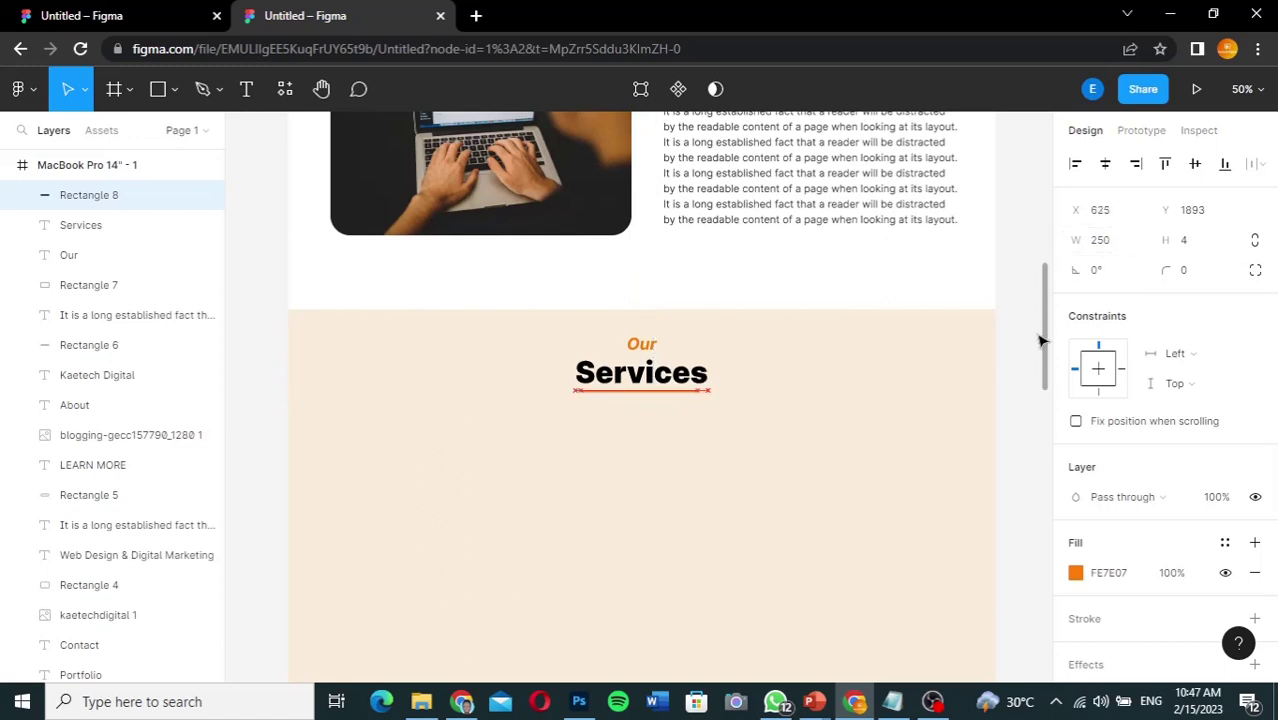
key(Right)
key(Right)
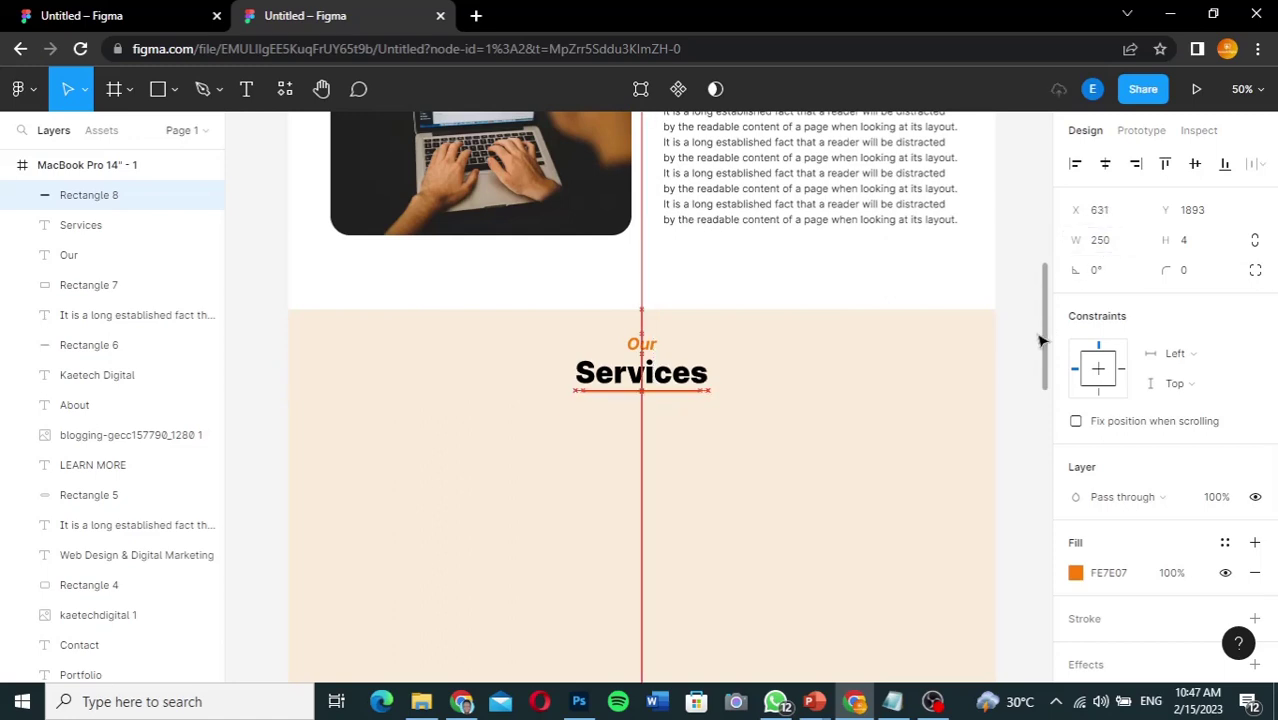
key(Right)
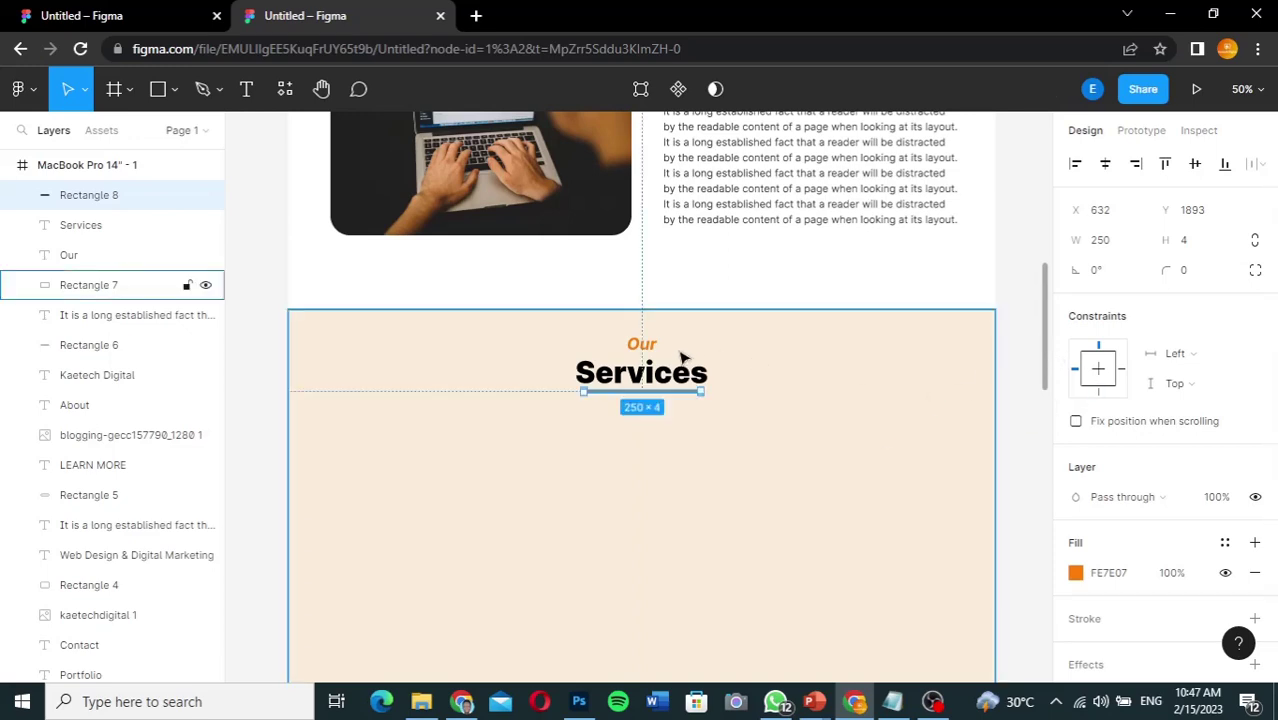
Step: Nudge the 'Our' label slightly lower so it sits snug above Services
click(648, 347)
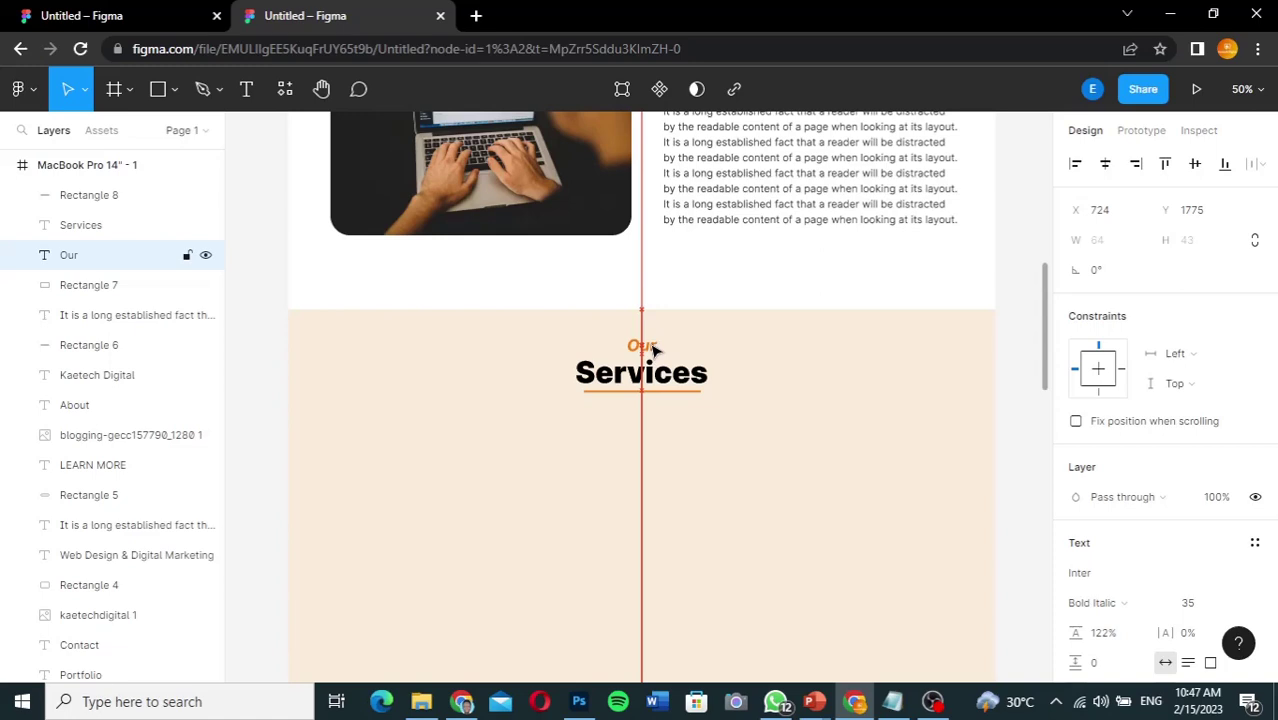
drag(653, 347, 652, 346)
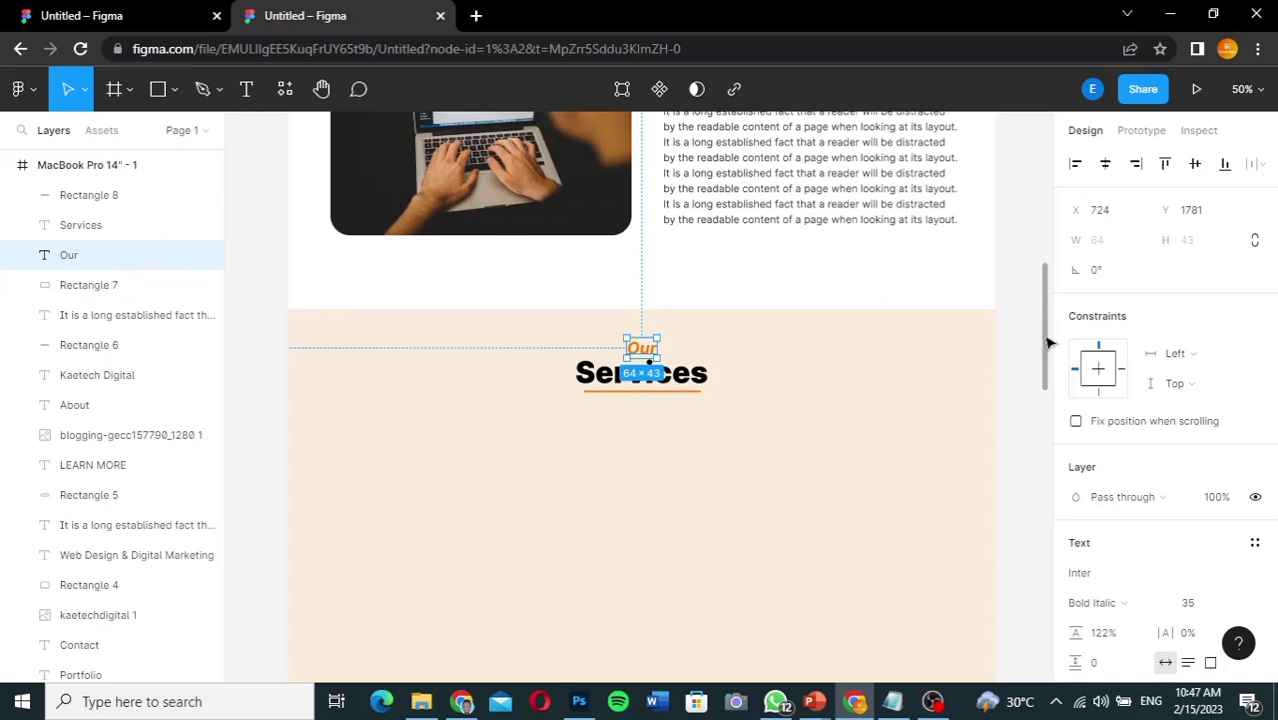
drag(1048, 343, 1043, 376)
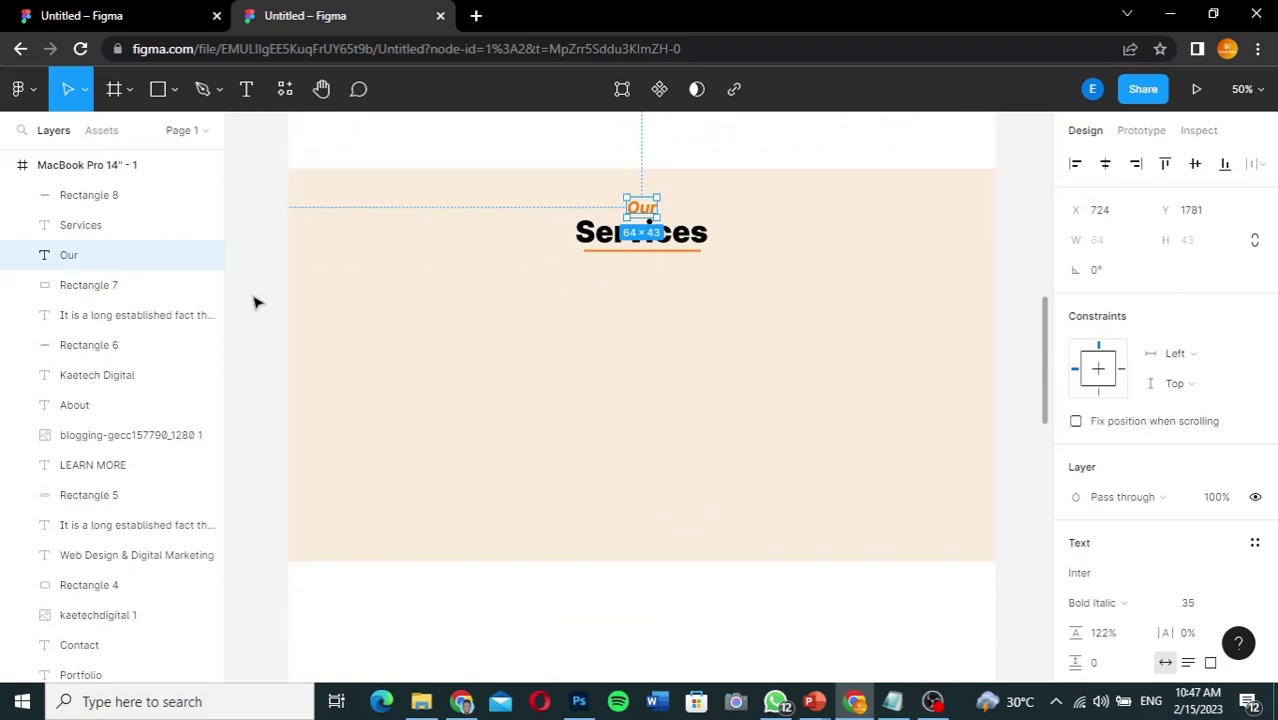
Step: Add the web design image below Services and resize it to 368×266
click(134, 17)
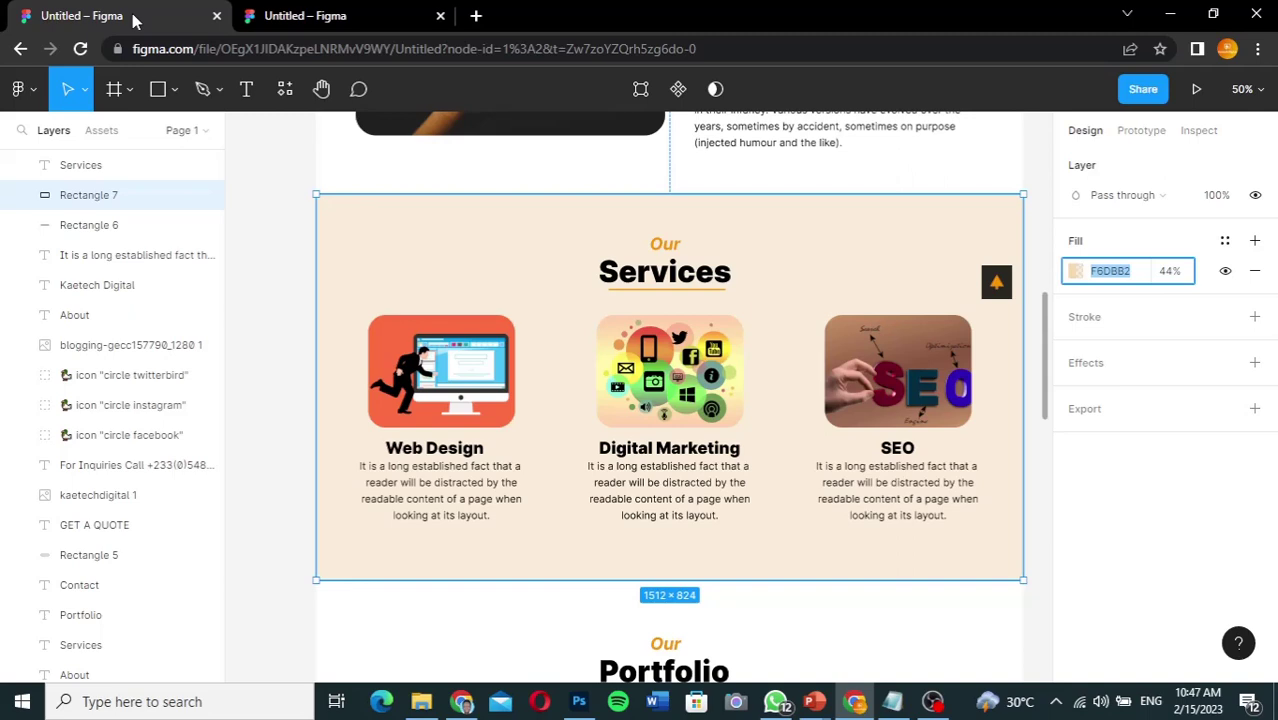
click(296, 17)
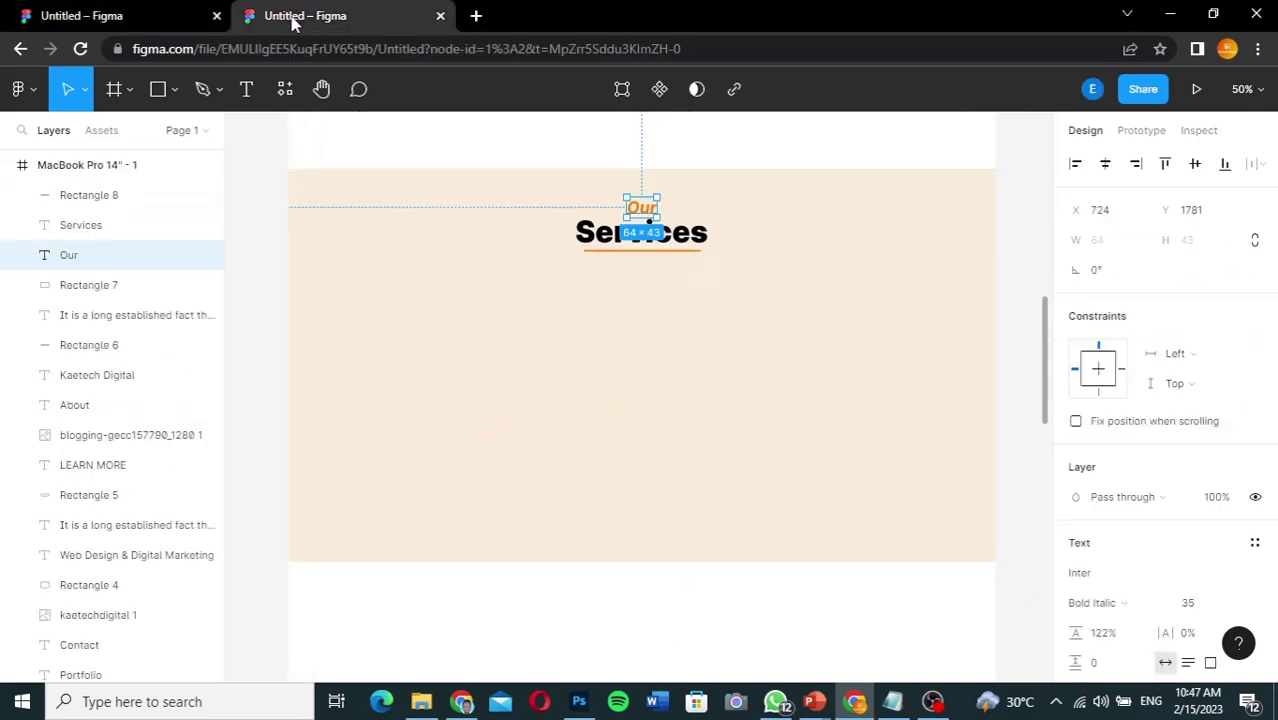
click(421, 701)
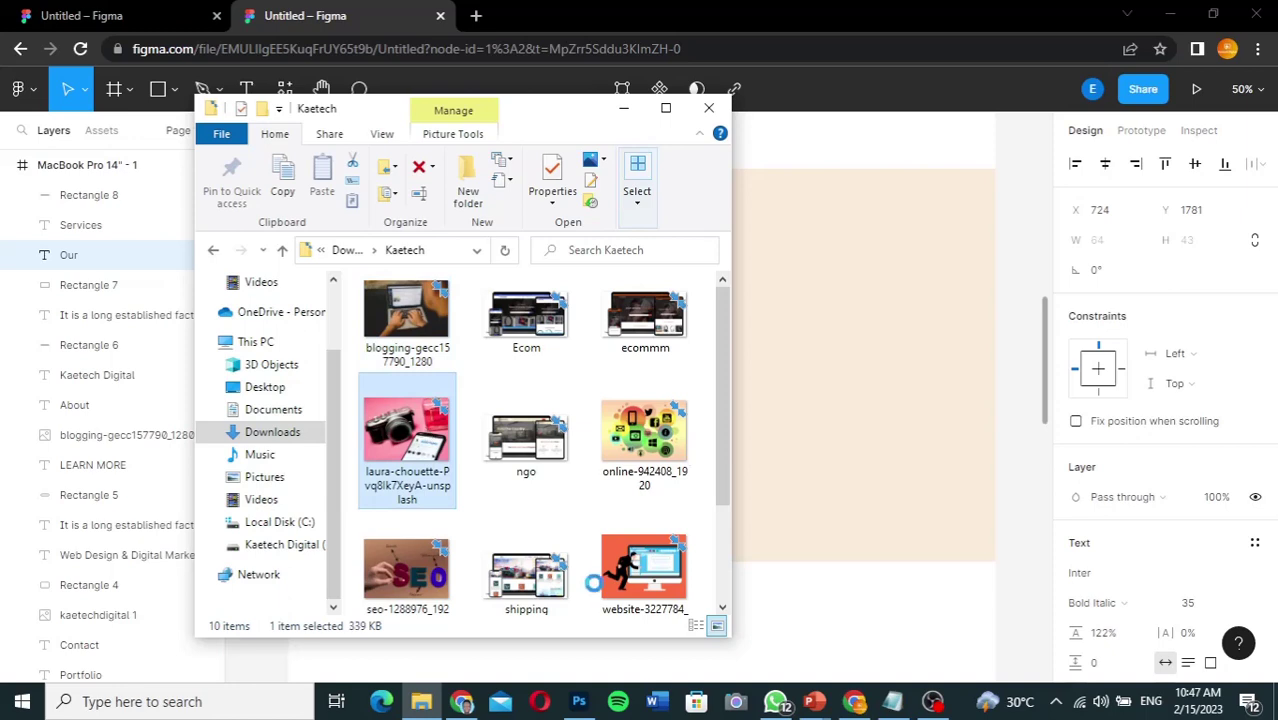
click(648, 565)
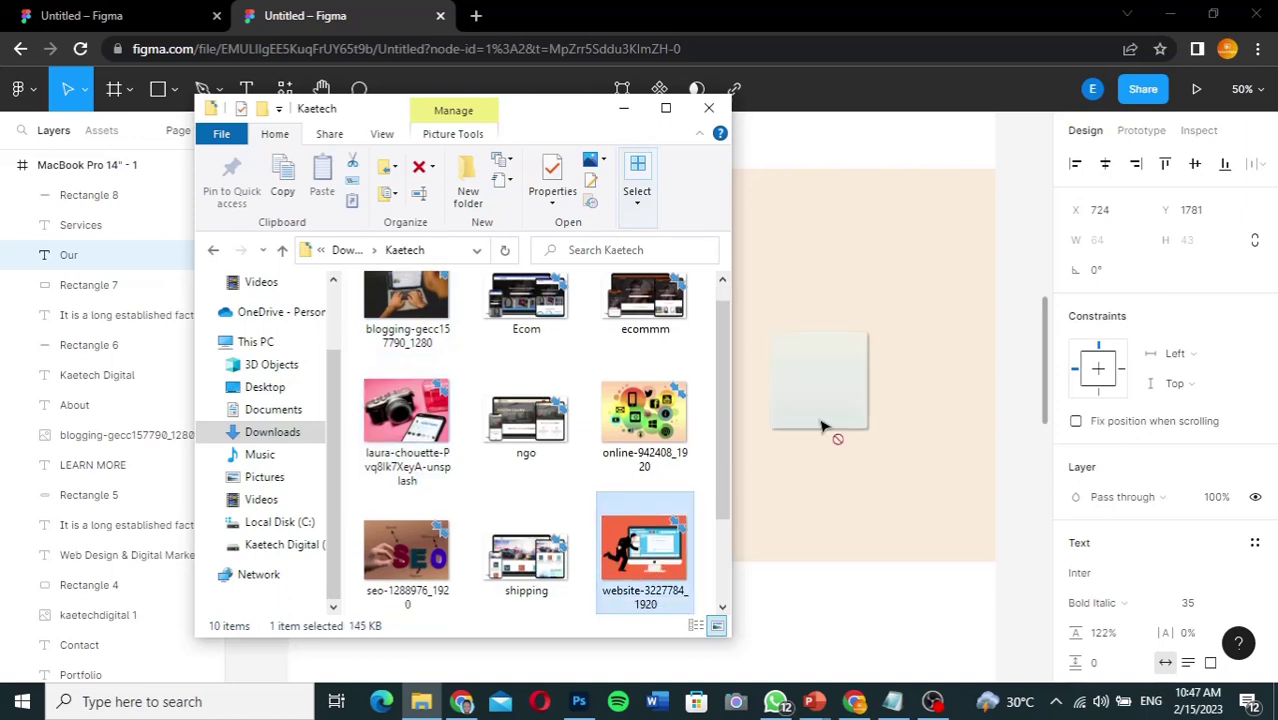
click(820, 427)
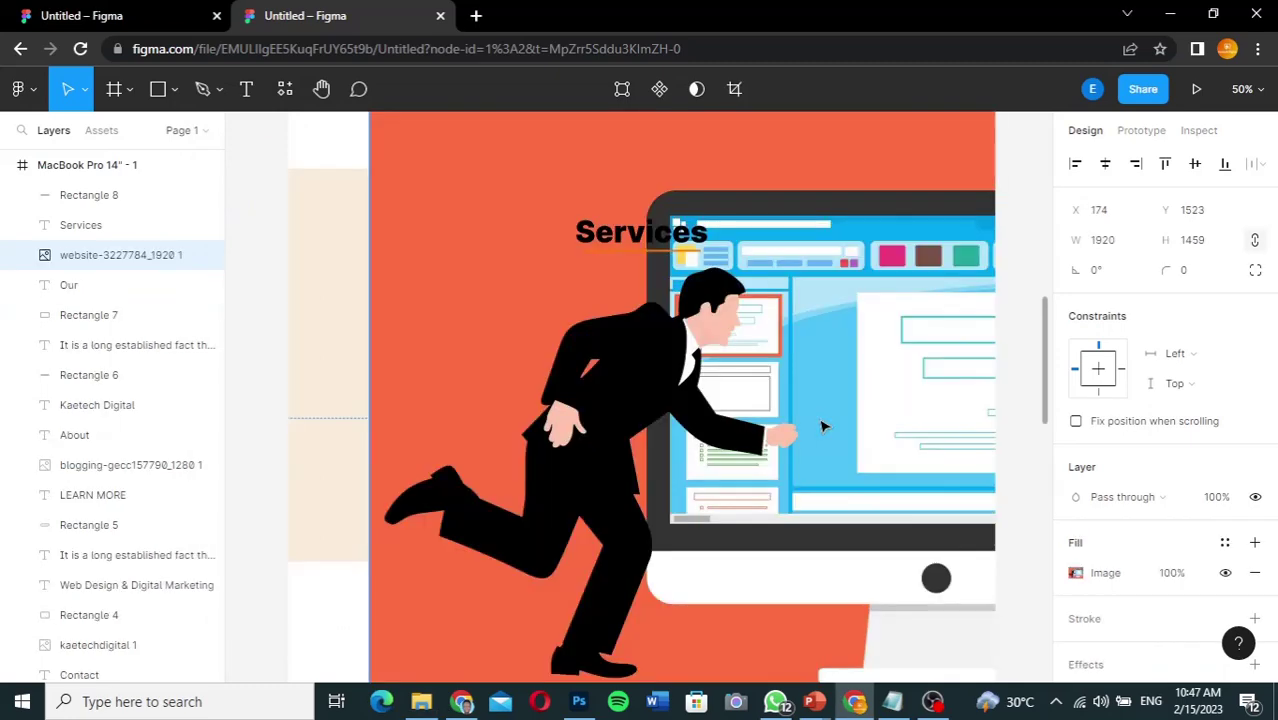
key(minus)
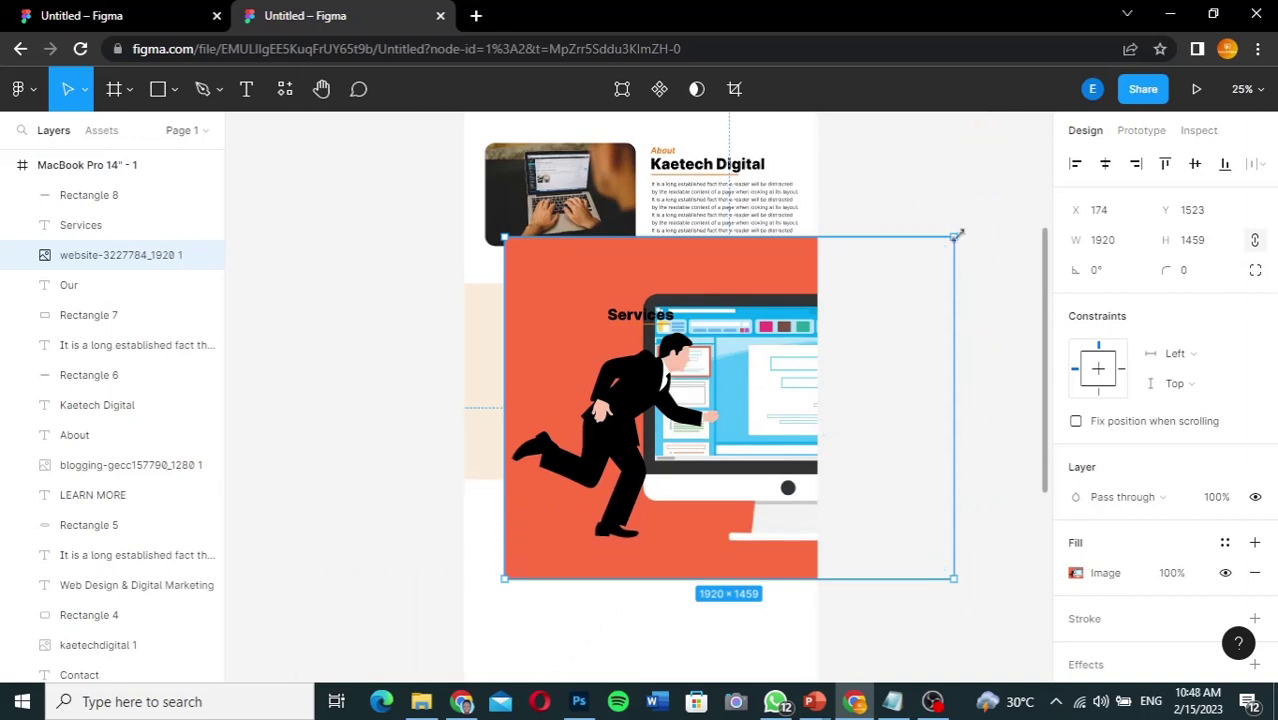
drag(955, 236, 622, 491)
drag(568, 548, 552, 390)
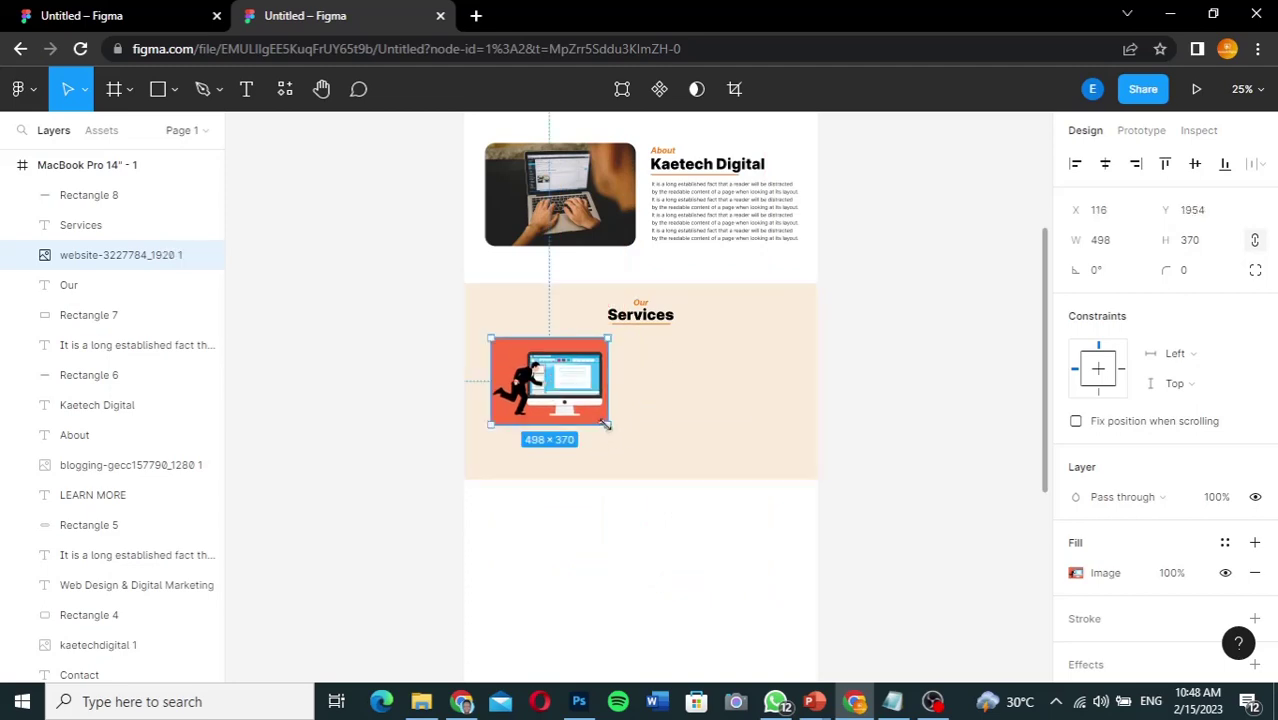
drag(605, 424, 545, 378)
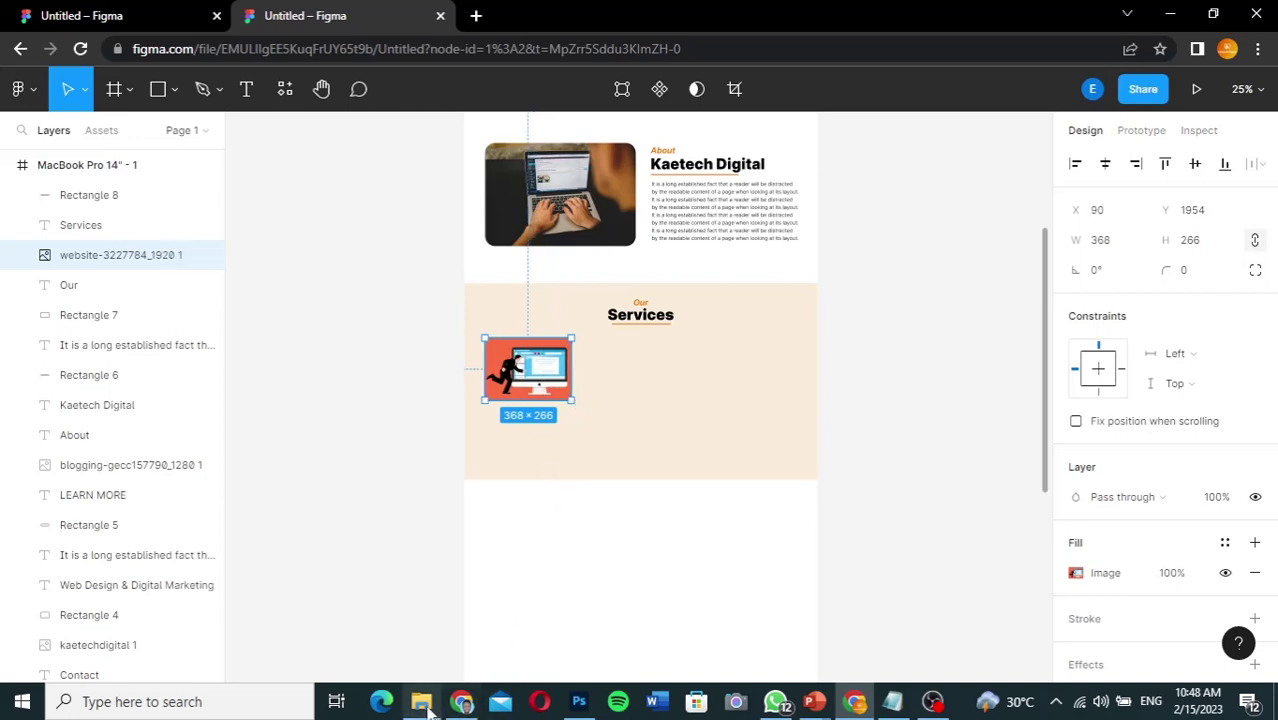
Step: Add the digital marketing image beside the first, sized about 375×266
mouse_move(425, 705)
click(421, 615)
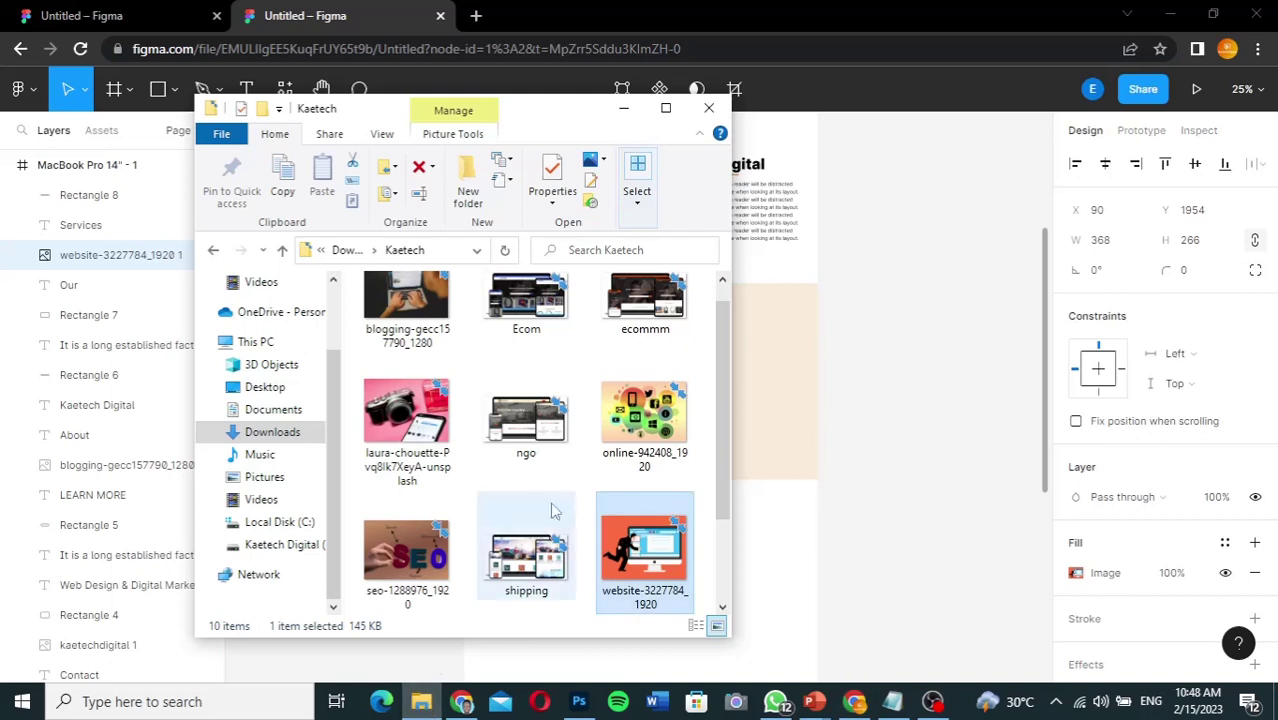
click(636, 424)
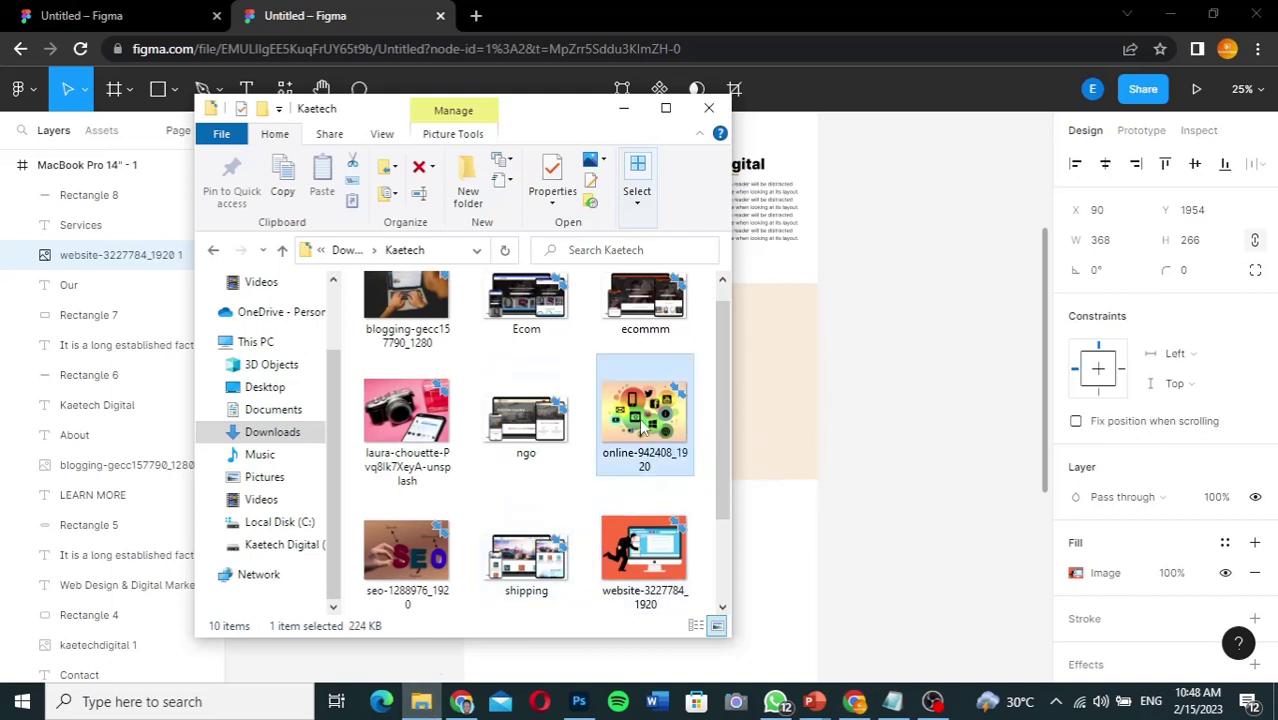
drag(636, 424, 797, 393)
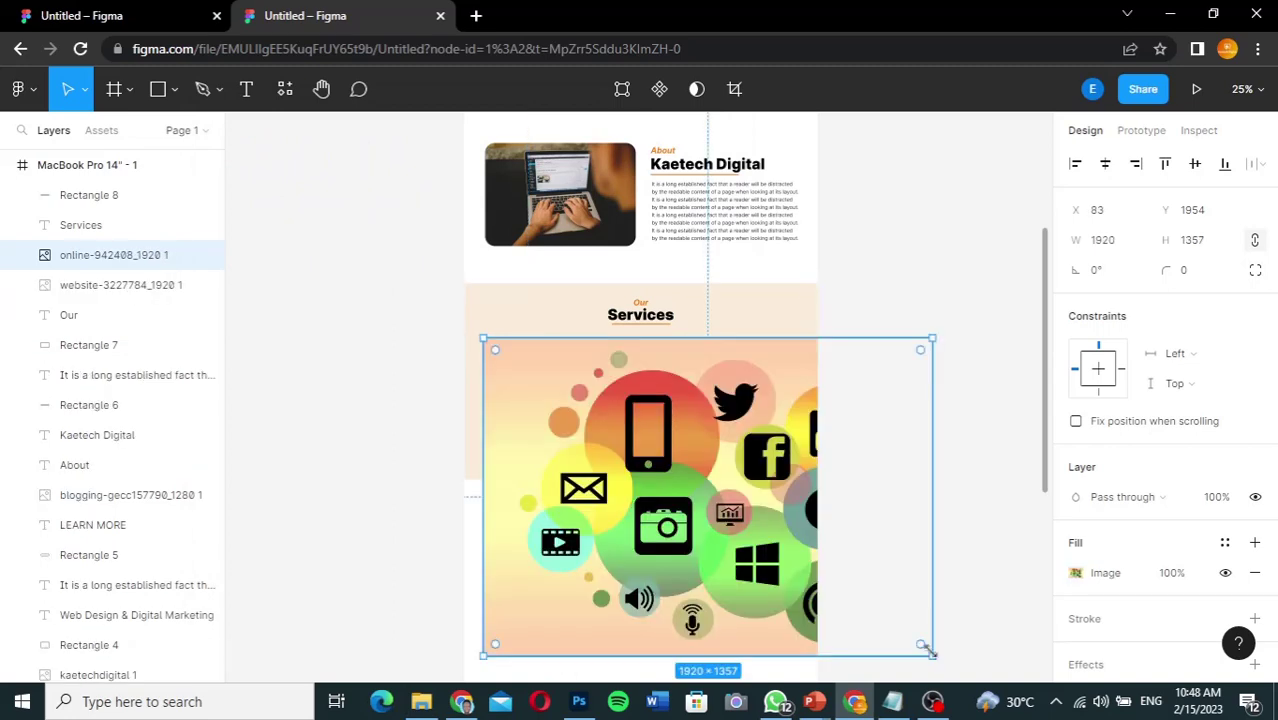
drag(922, 646, 571, 400)
drag(527, 369, 649, 373)
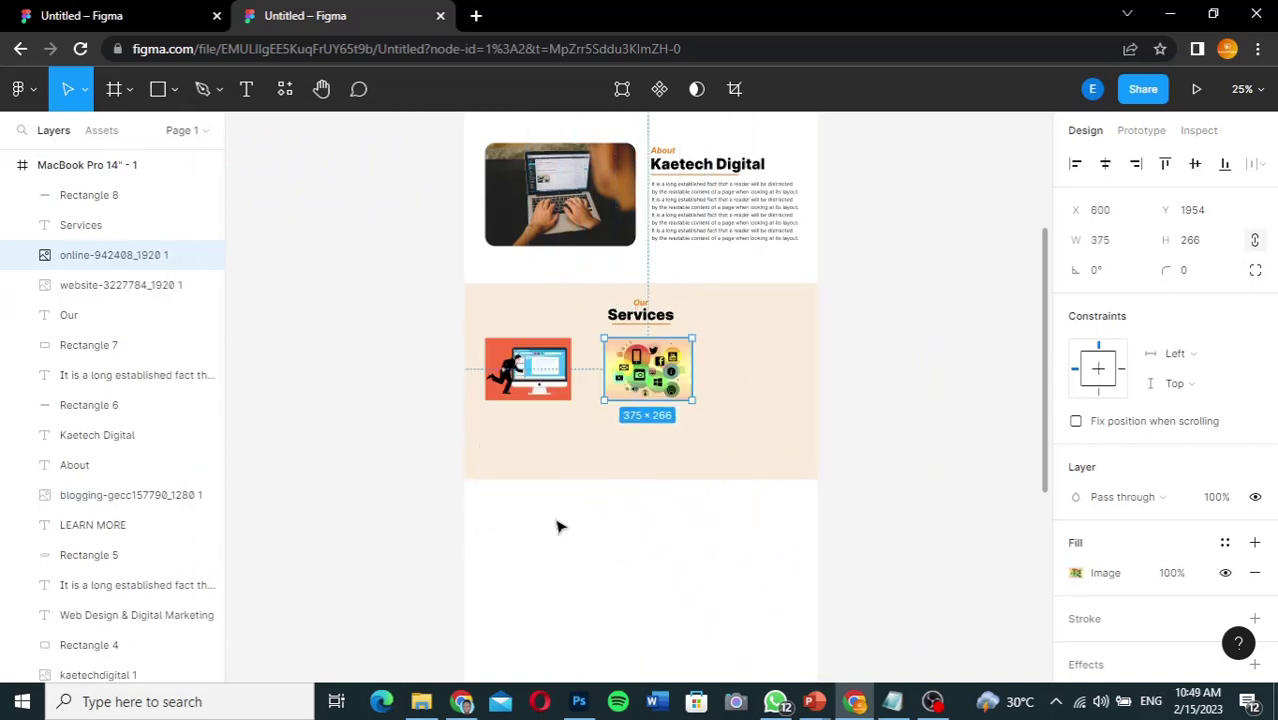
Step: Add the SEO image as the third service and align all three in a row
click(421, 701)
click(402, 555)
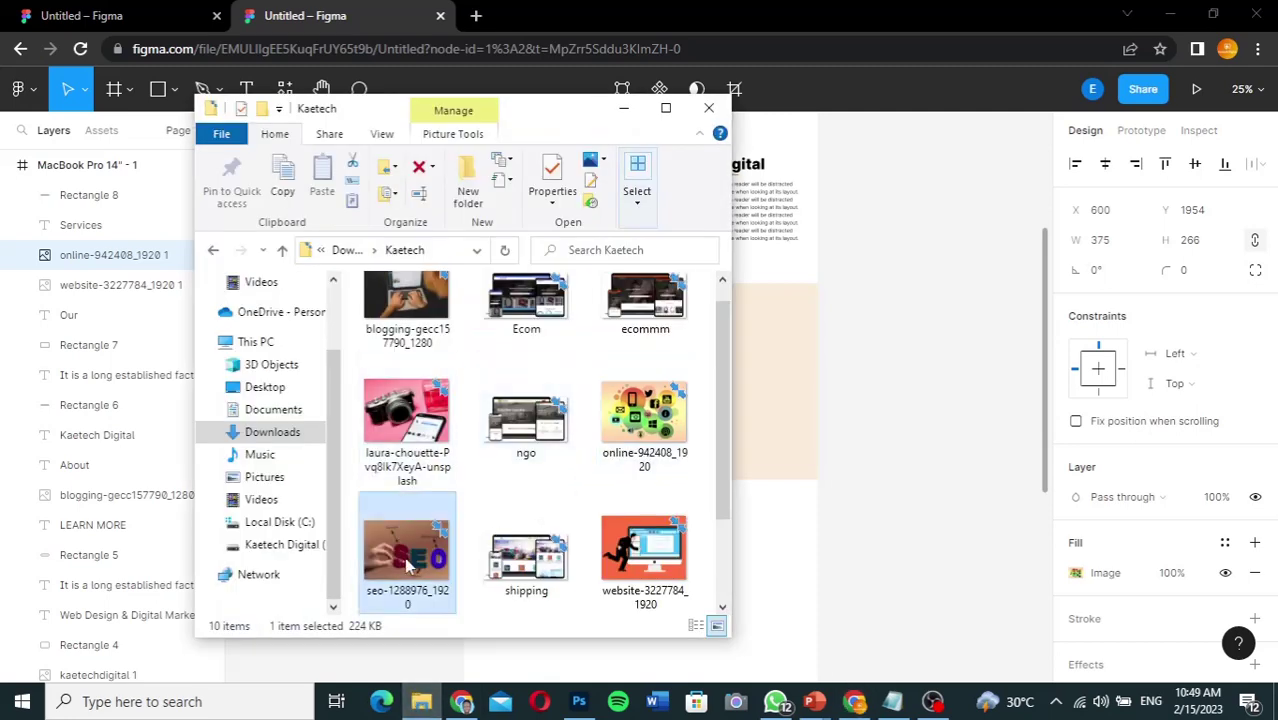
drag(401, 558, 752, 372)
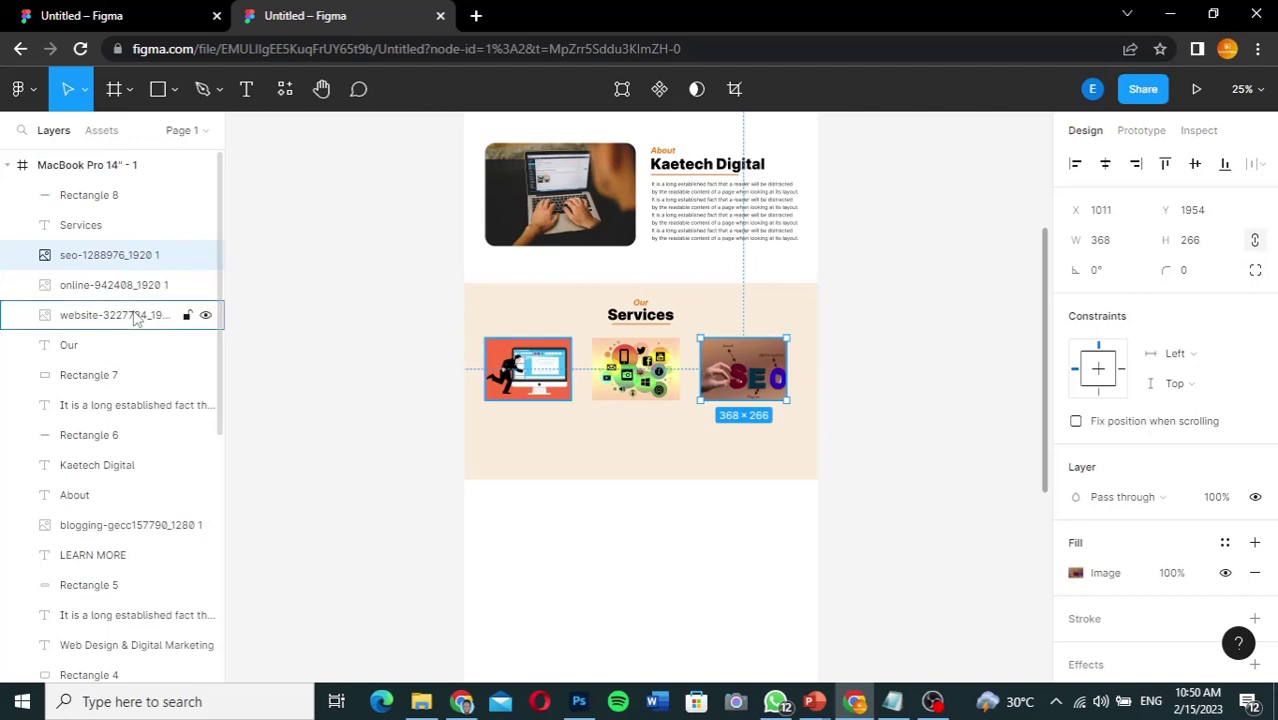
shift+click(137, 315)
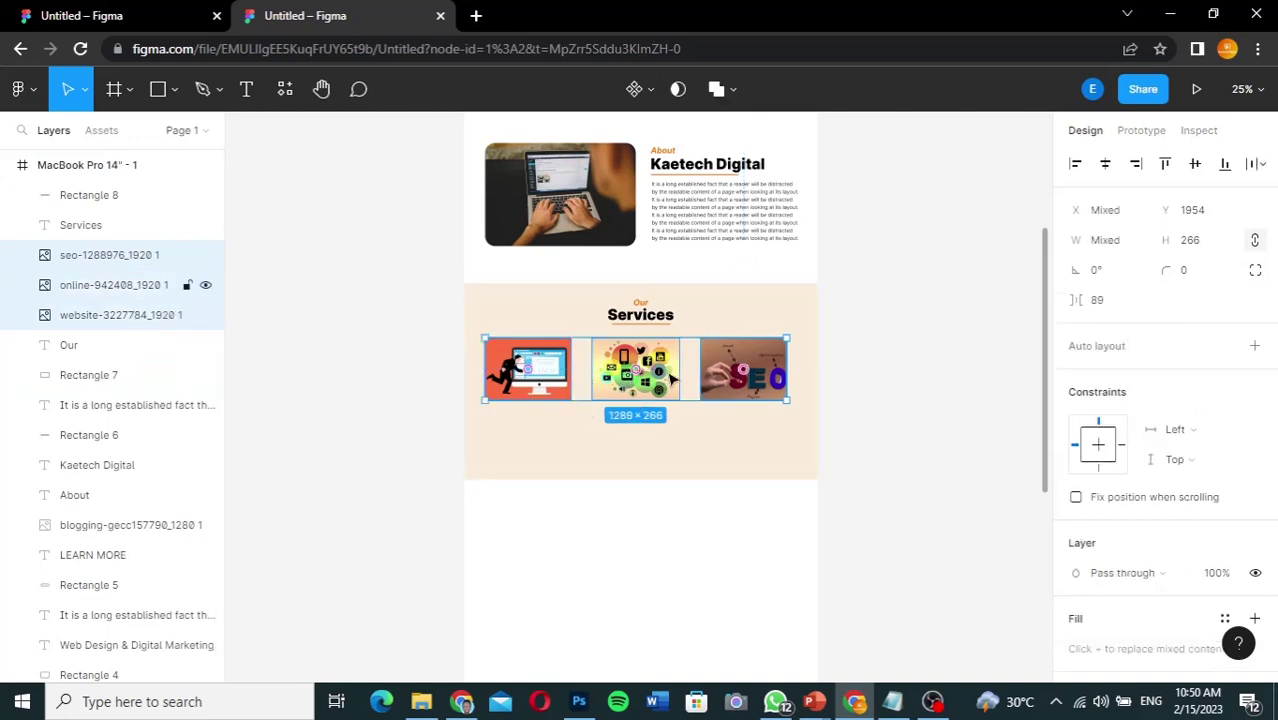
drag(668, 379, 668, 377)
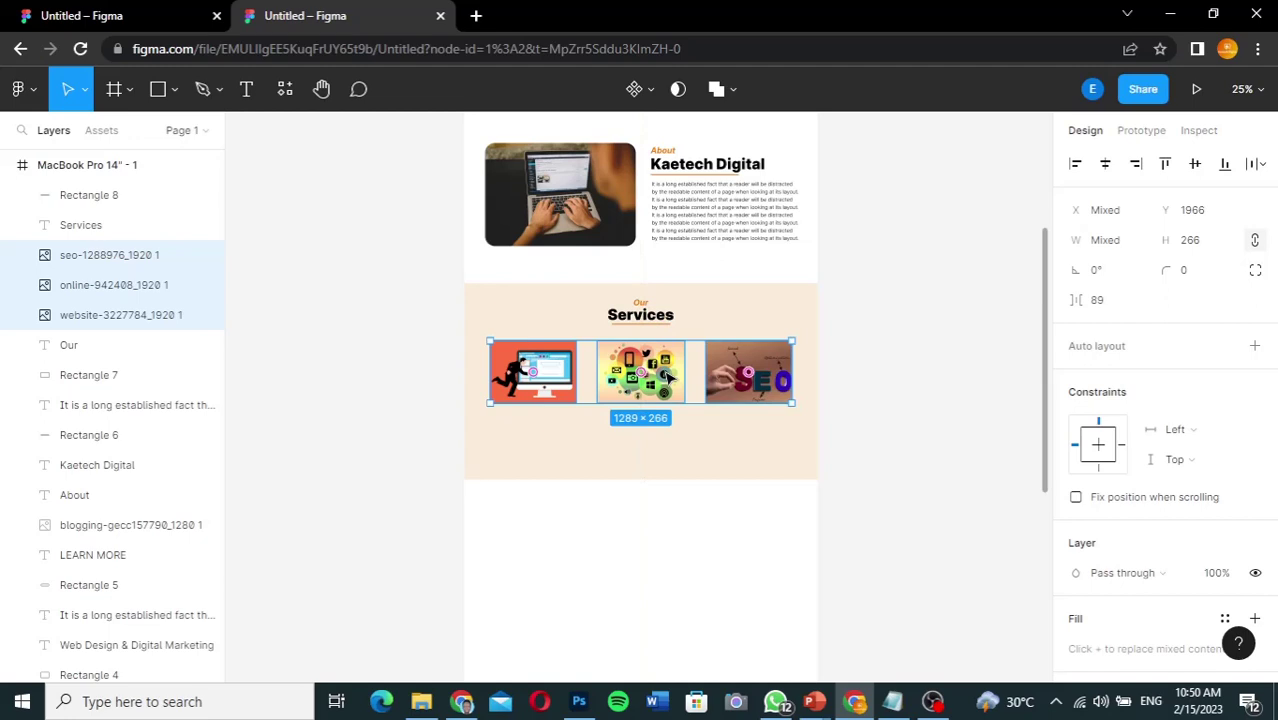
key(Up)
key(Up)
key(Up)
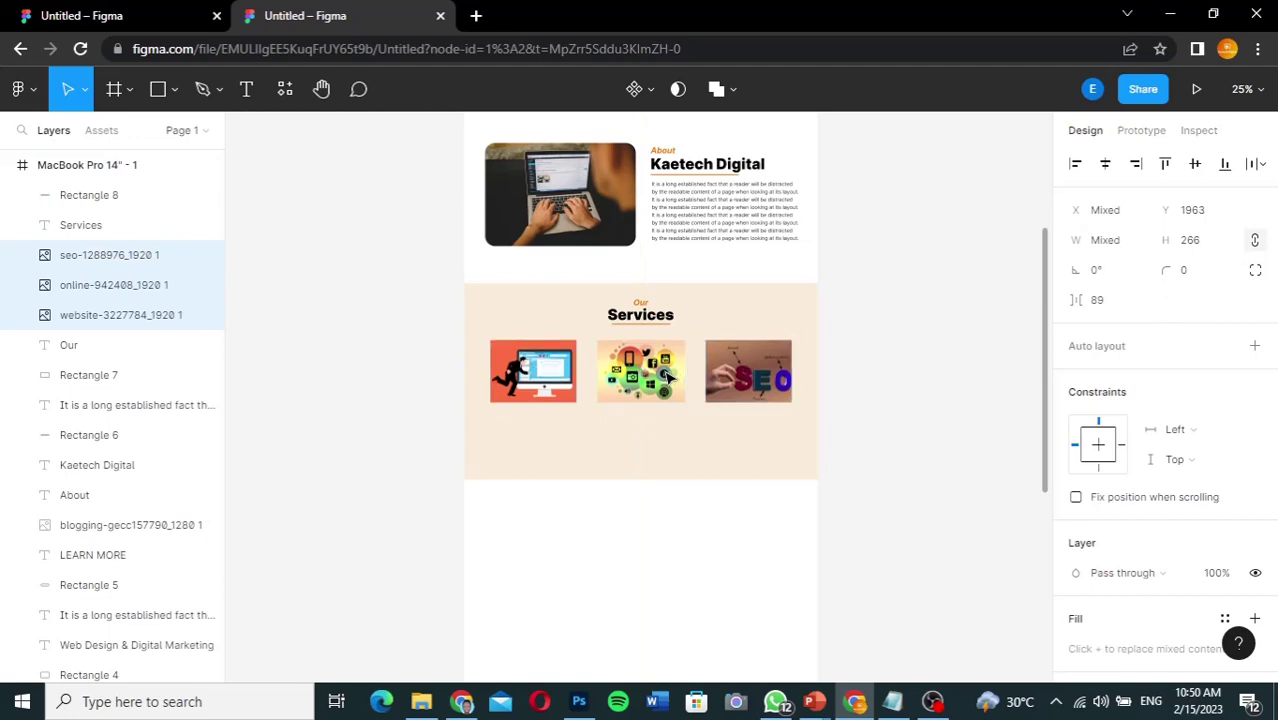
click(869, 403)
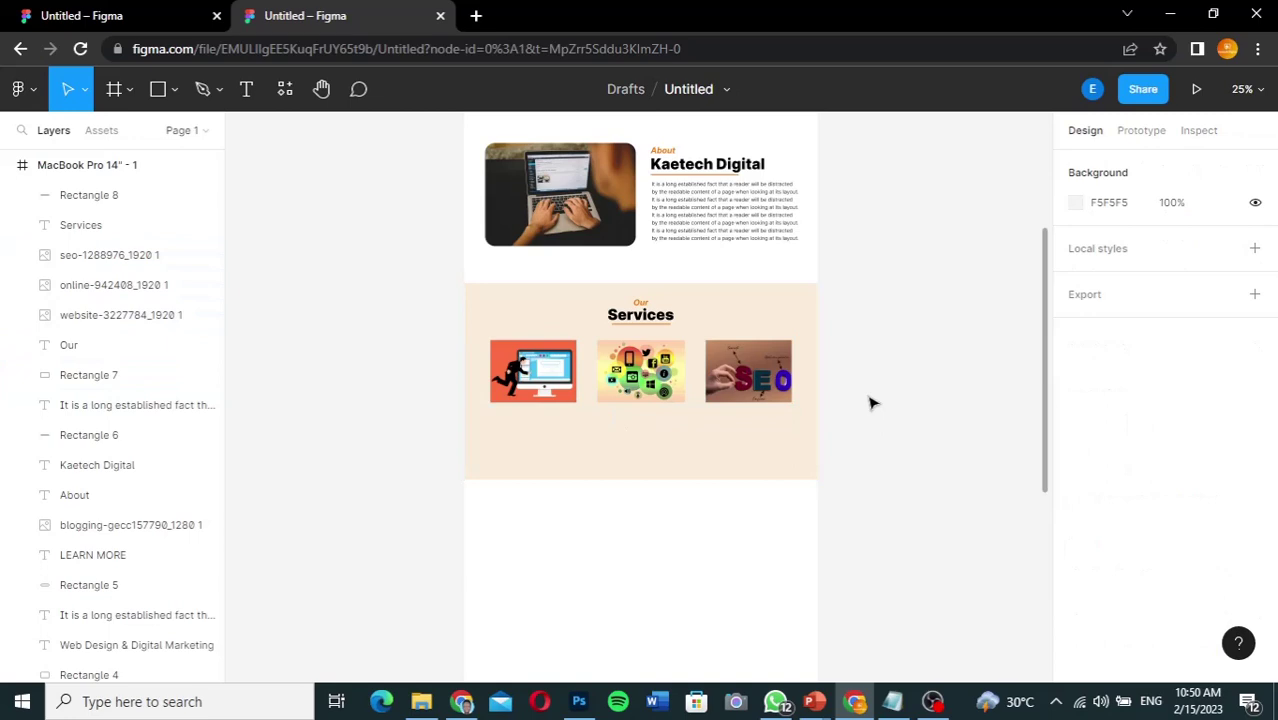
Step: Check the reference cards and round the web design image's corners to 34
click(143, 22)
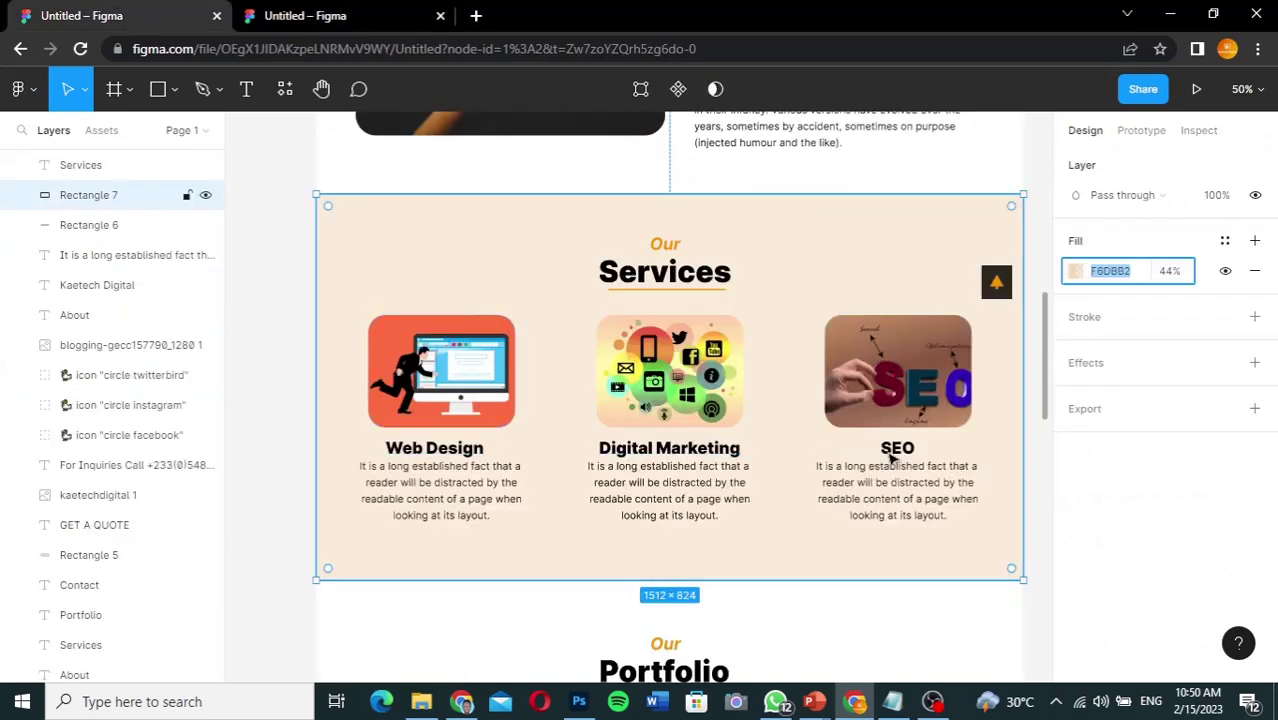
mouse_move(578, 703)
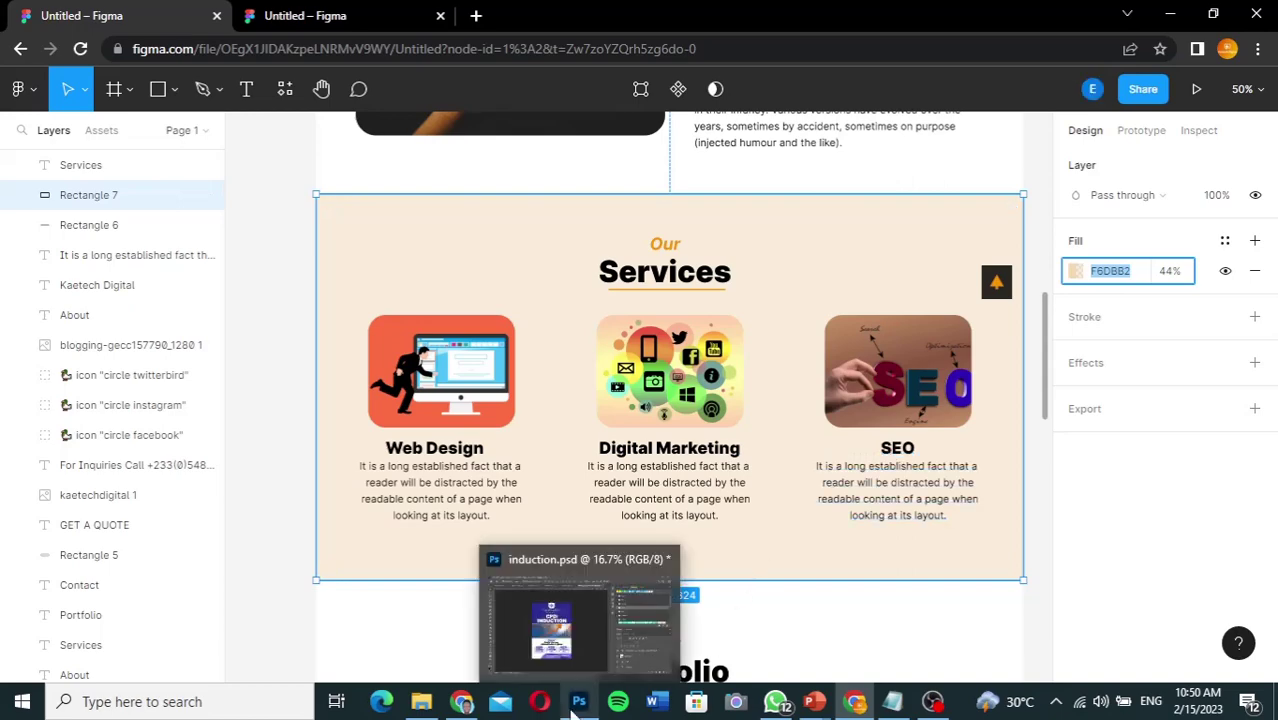
mouse_move(854, 701)
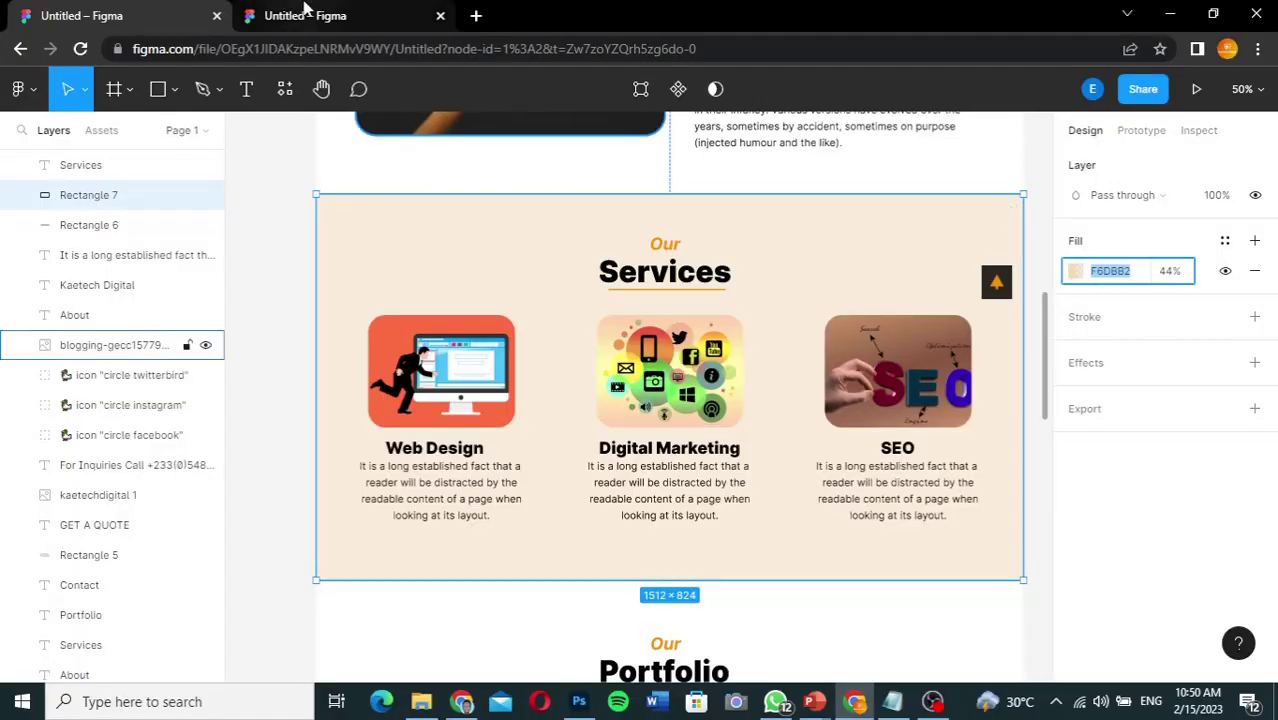
click(308, 17)
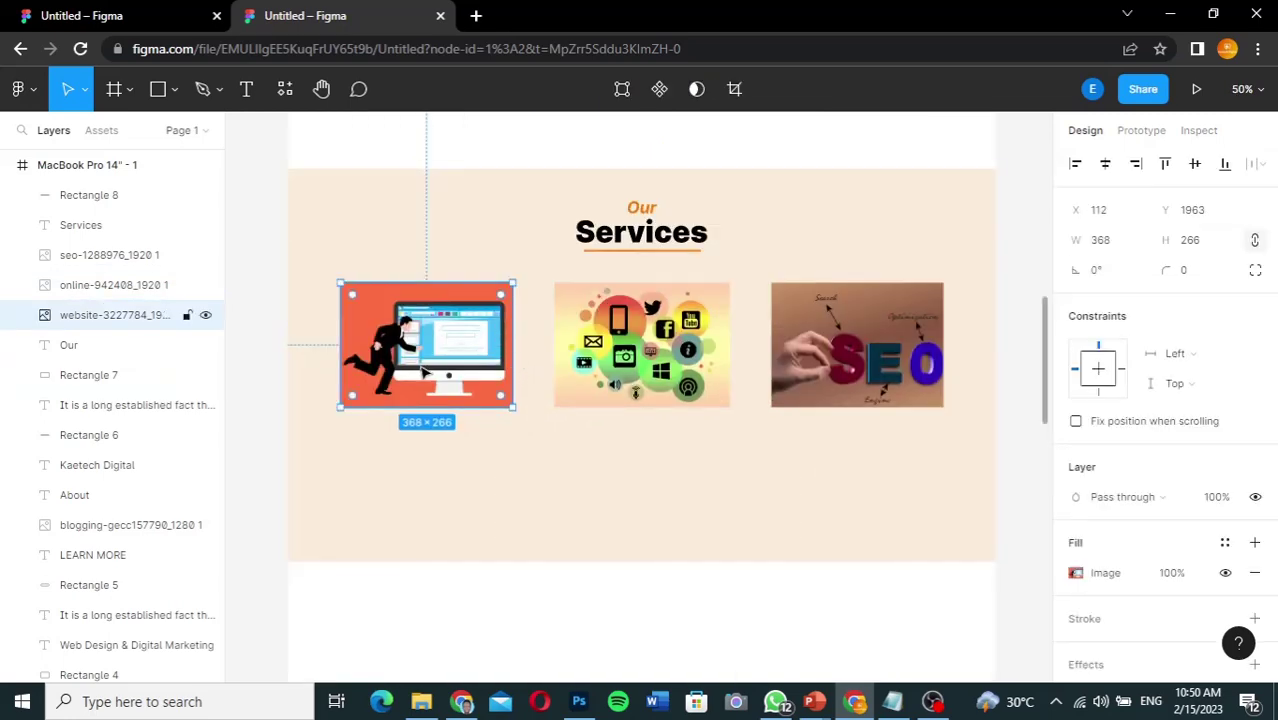
drag(354, 302, 361, 305)
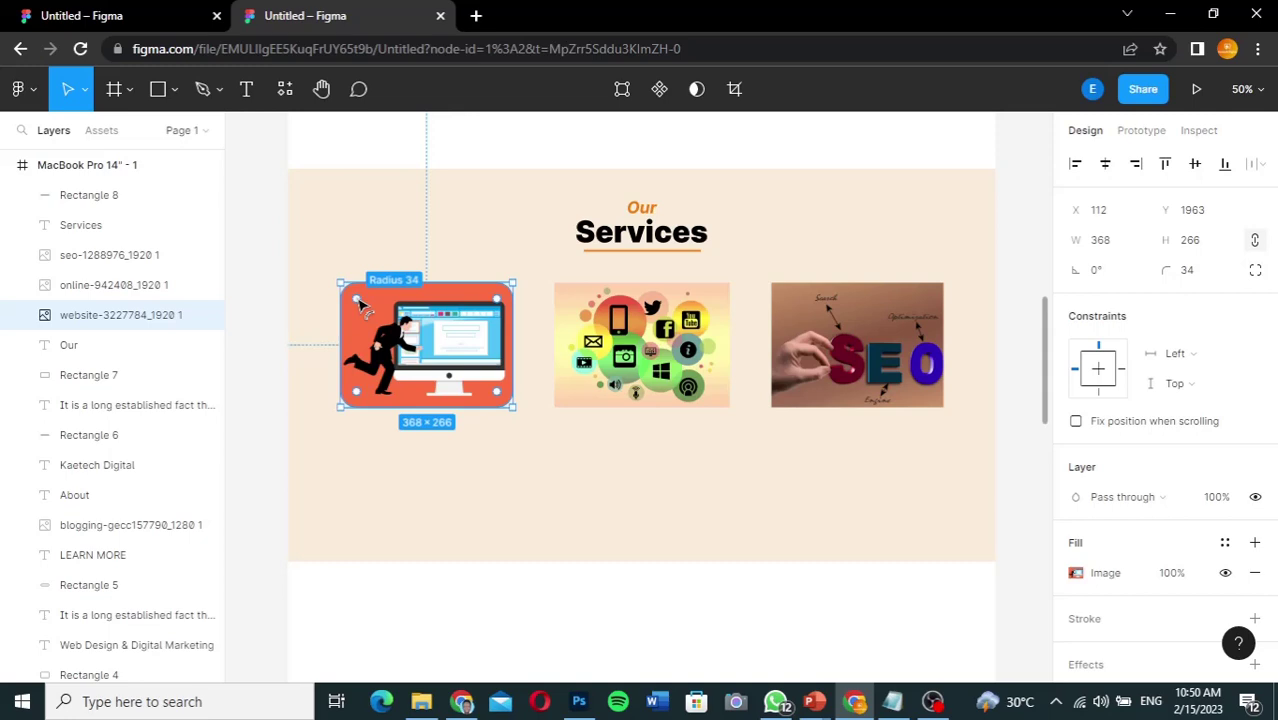
Step: Set a 34 corner radius on the digital marketing and SEO images
click(632, 337)
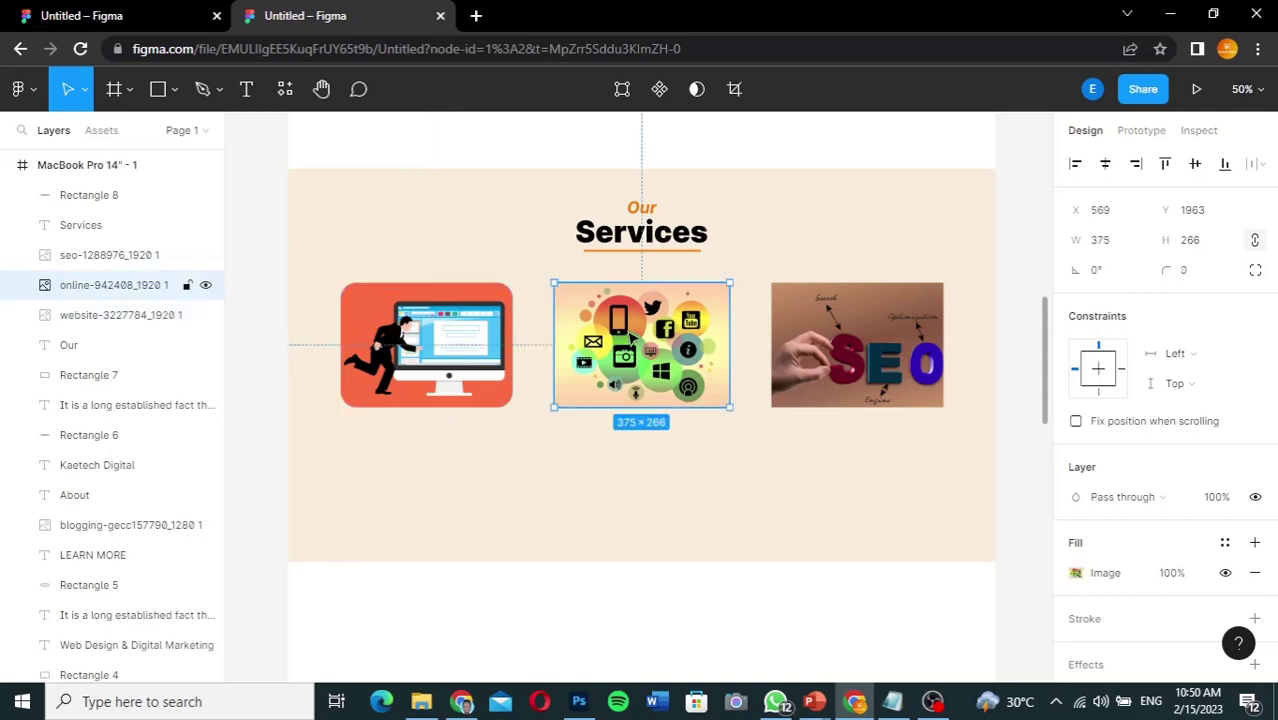
click(1190, 271)
text(34)
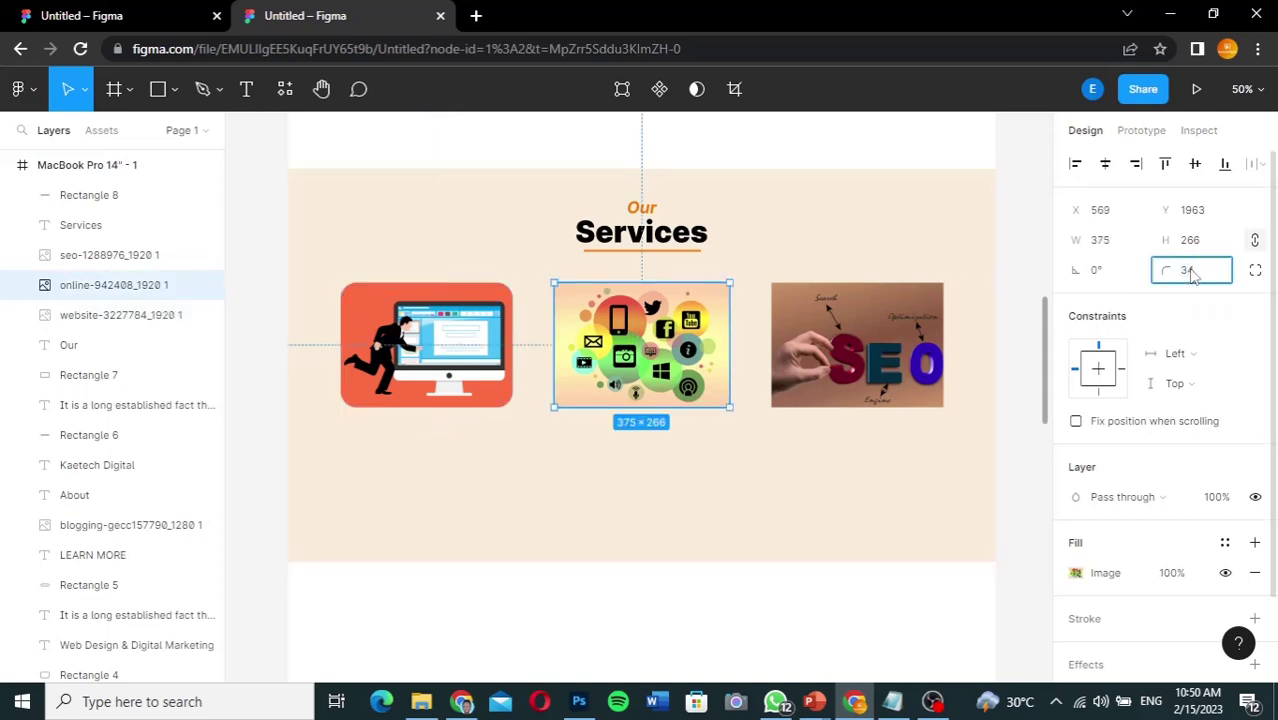
key(Return)
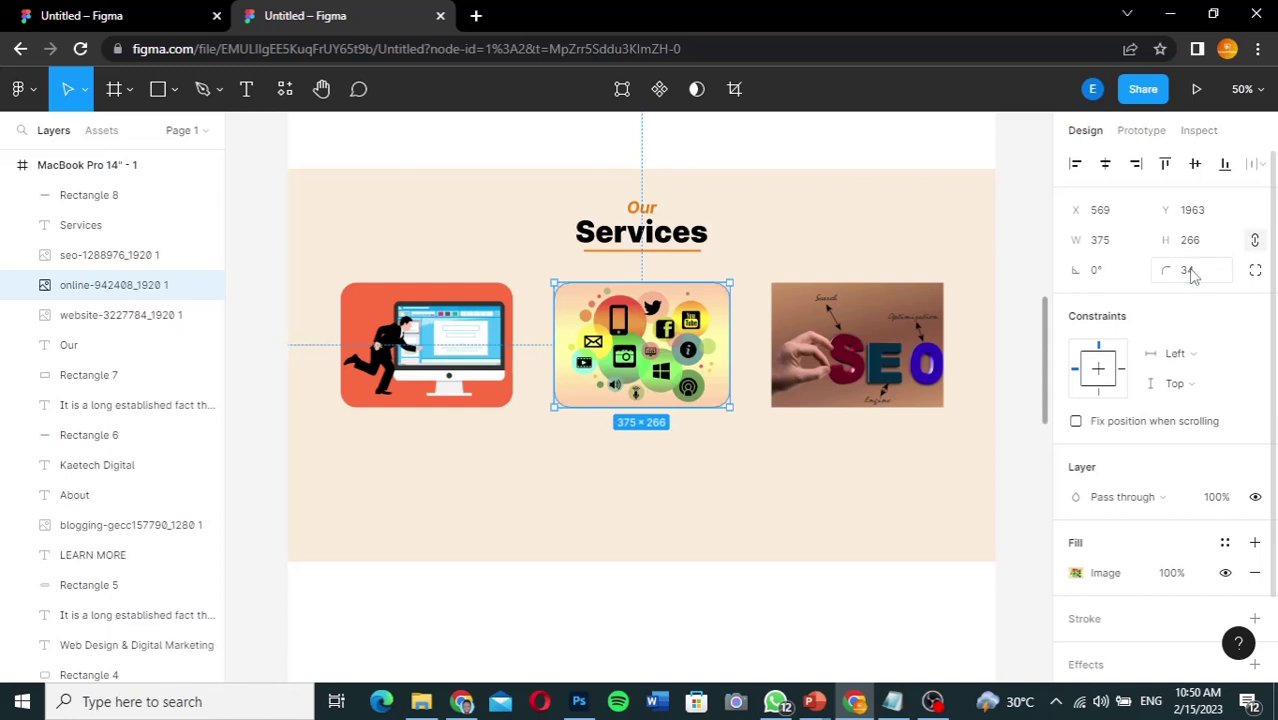
click(907, 339)
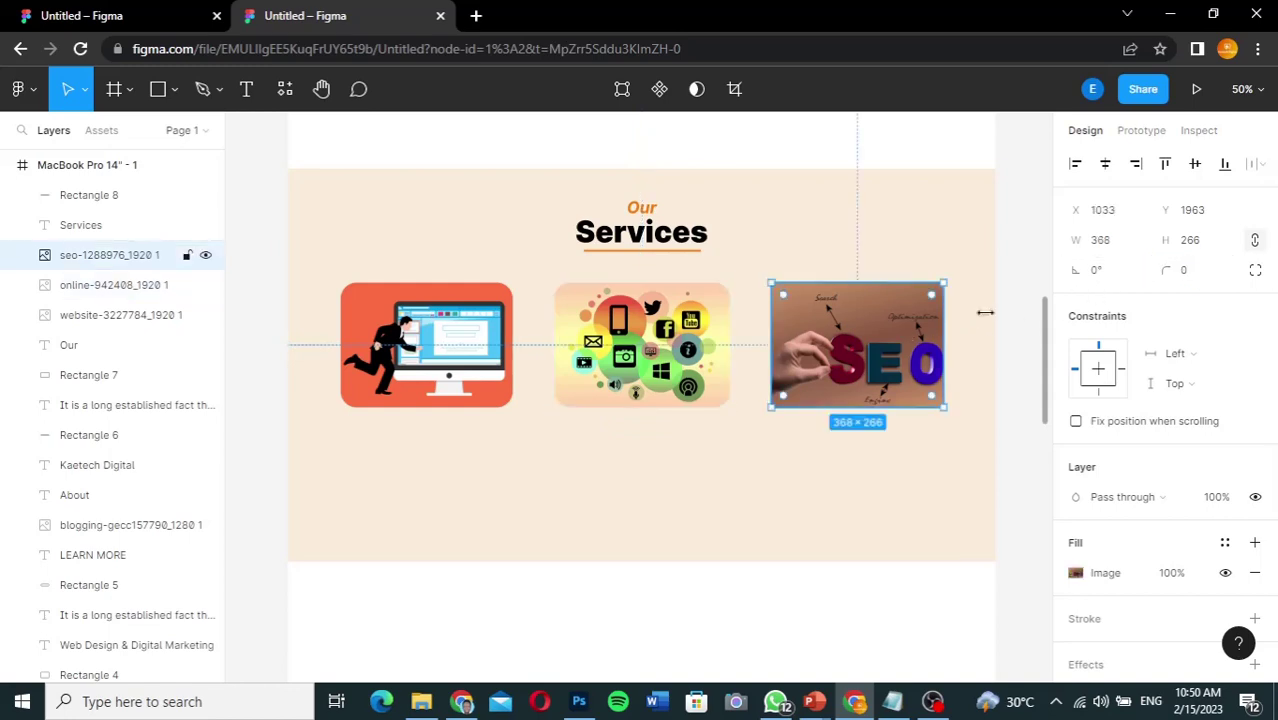
click(1202, 276)
text(34)
key(Return)
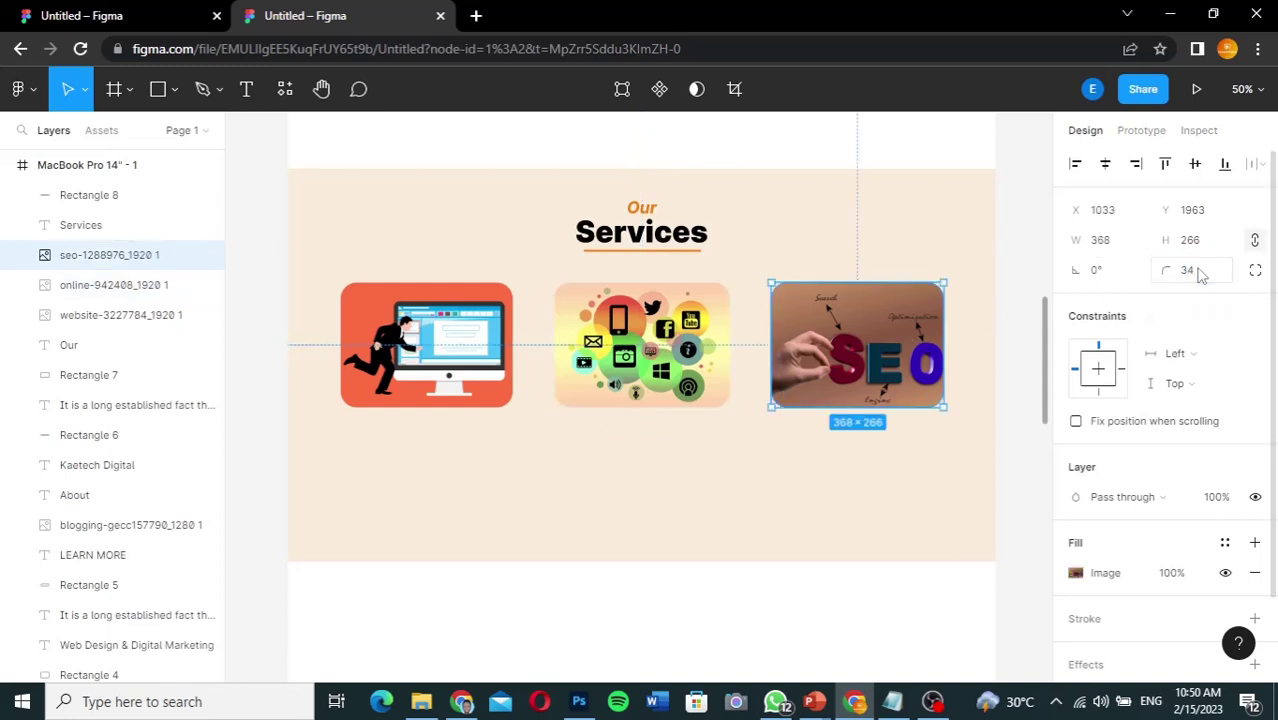
click(1005, 340)
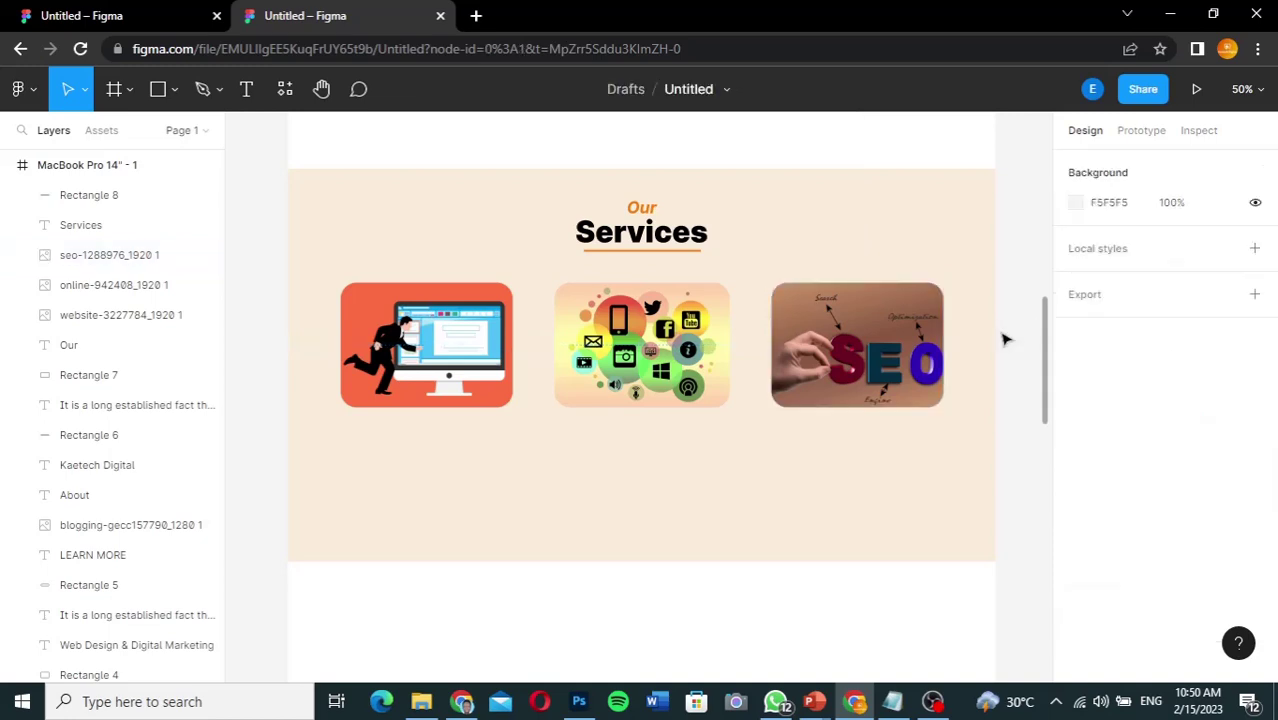
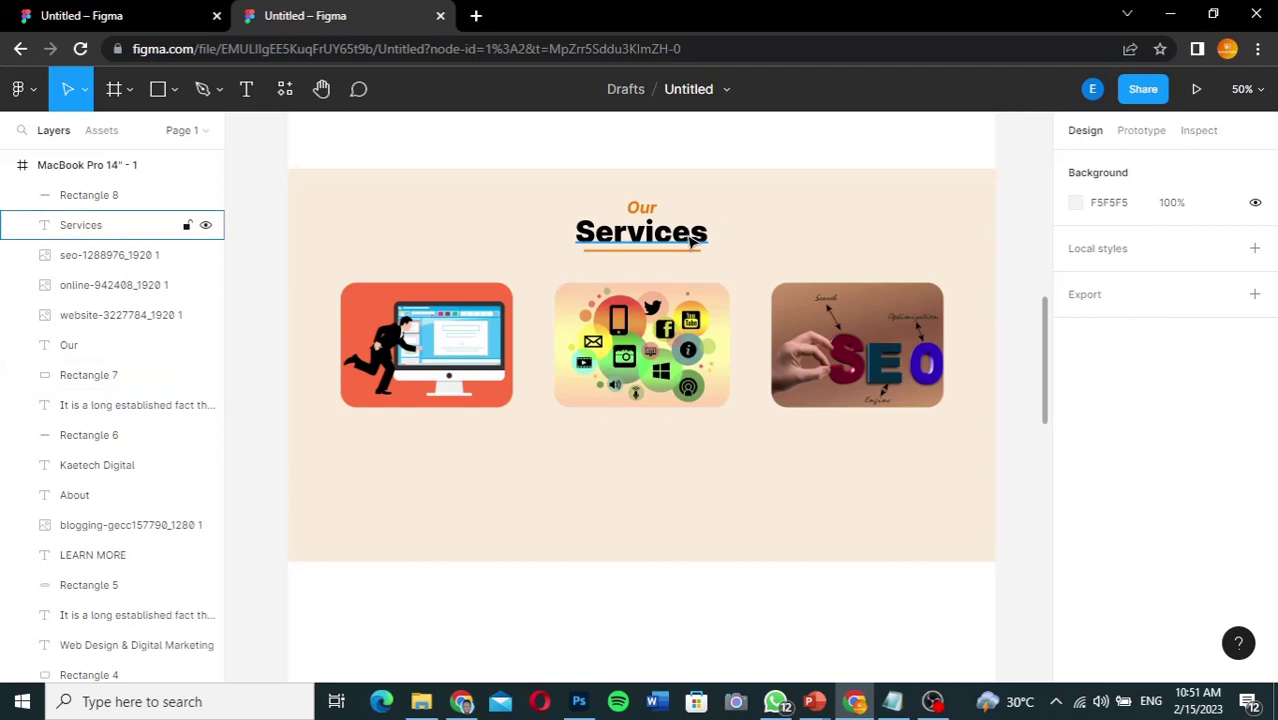
Step: Duplicate the Services heading below the first service card and retype it as 'Web Design'
click(692, 216)
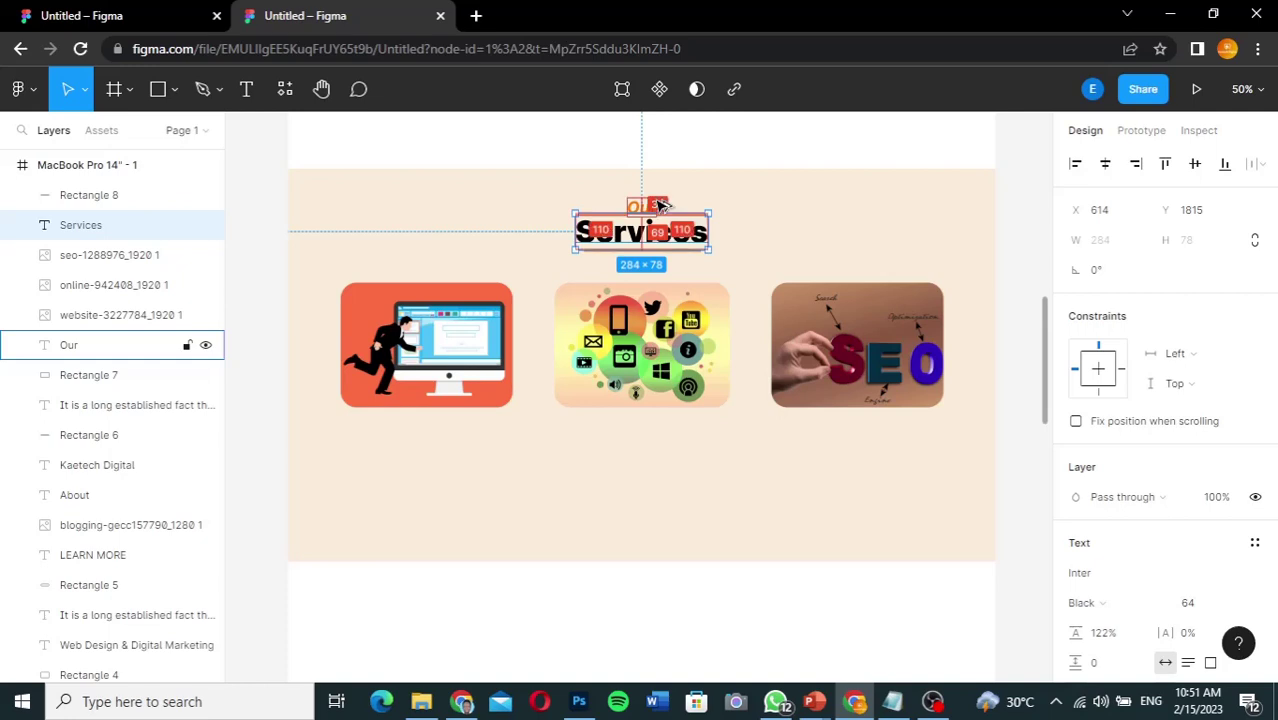
click(650, 206)
drag(444, 423, 413, 447)
key(ctrl+z)
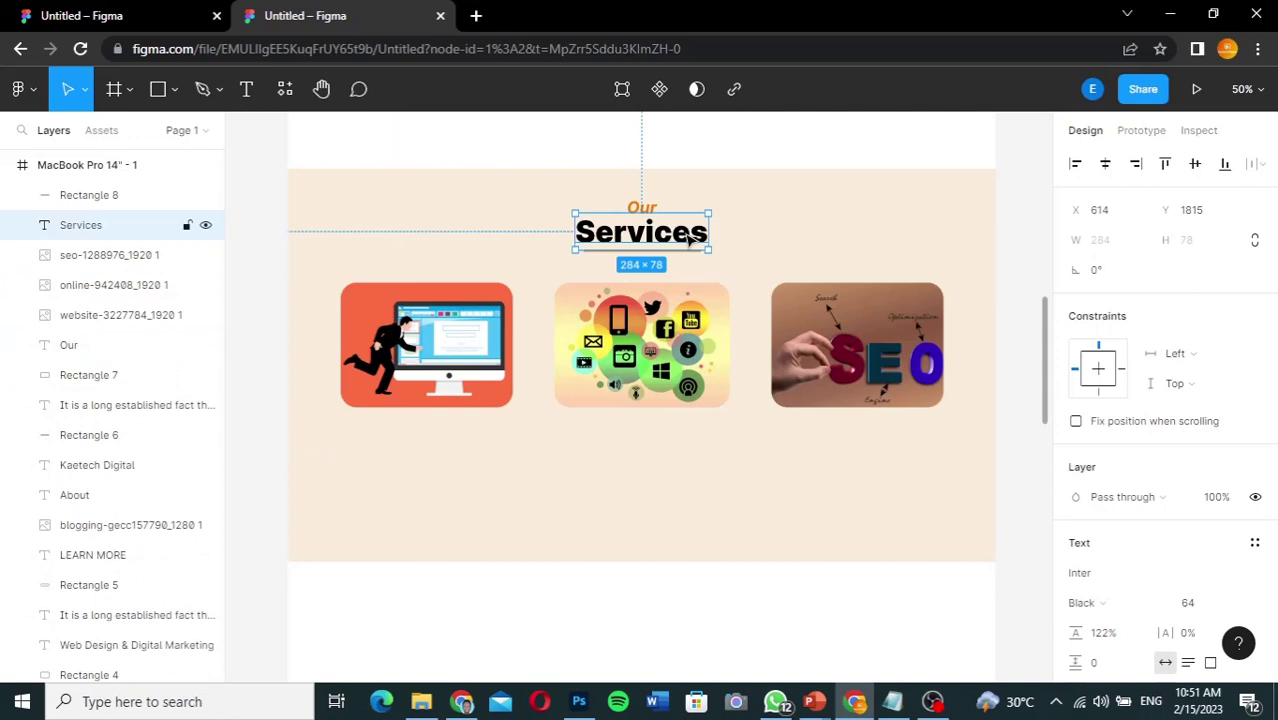
drag(690, 238, 471, 442)
double_click(468, 443)
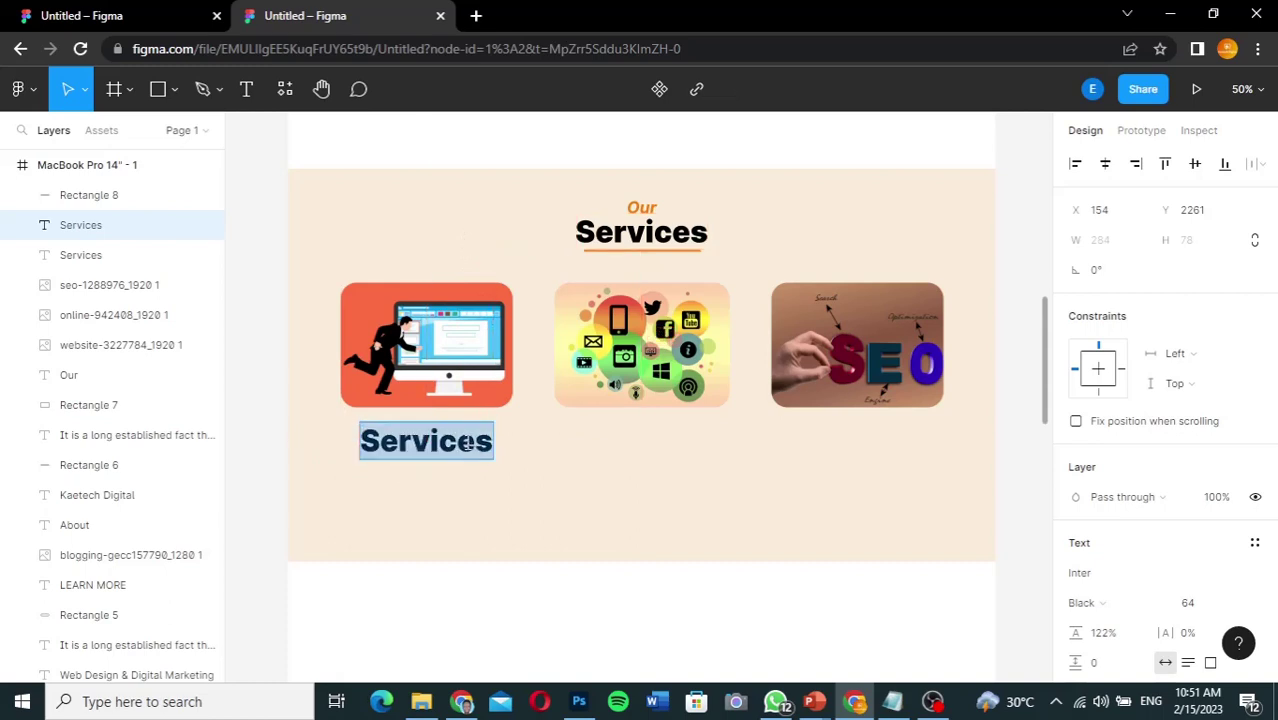
text(Web)
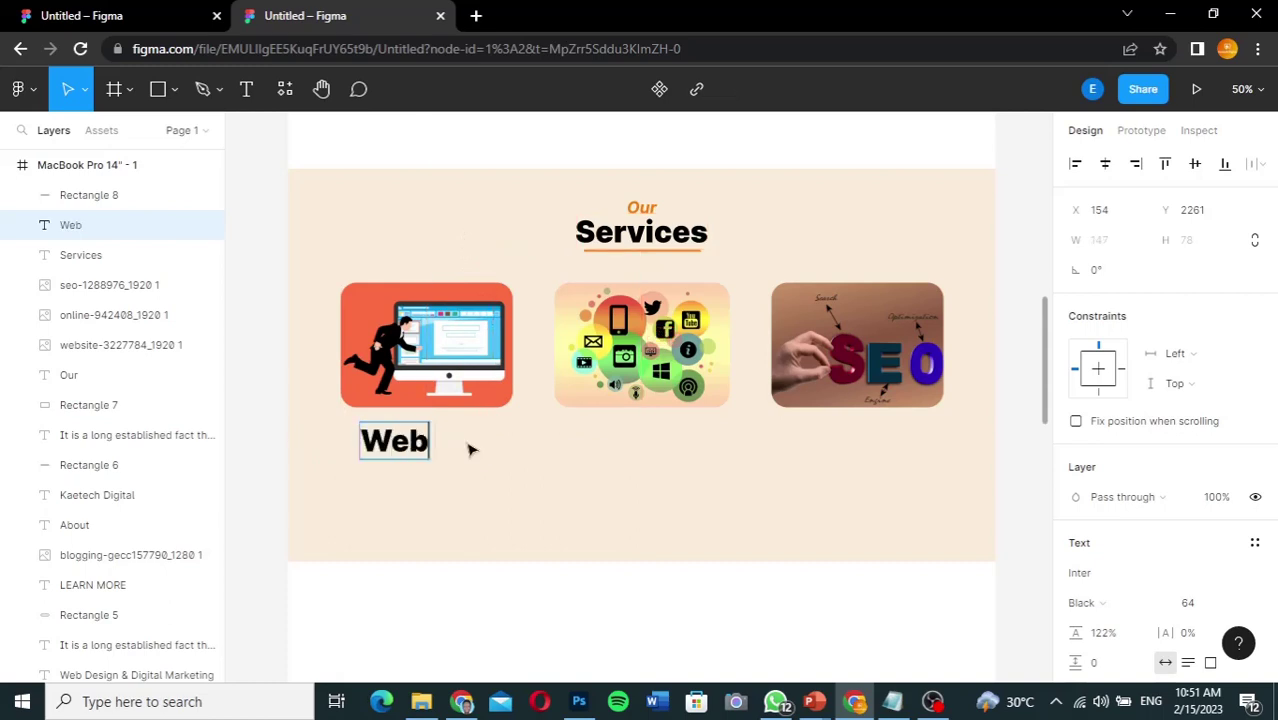
text( Design)
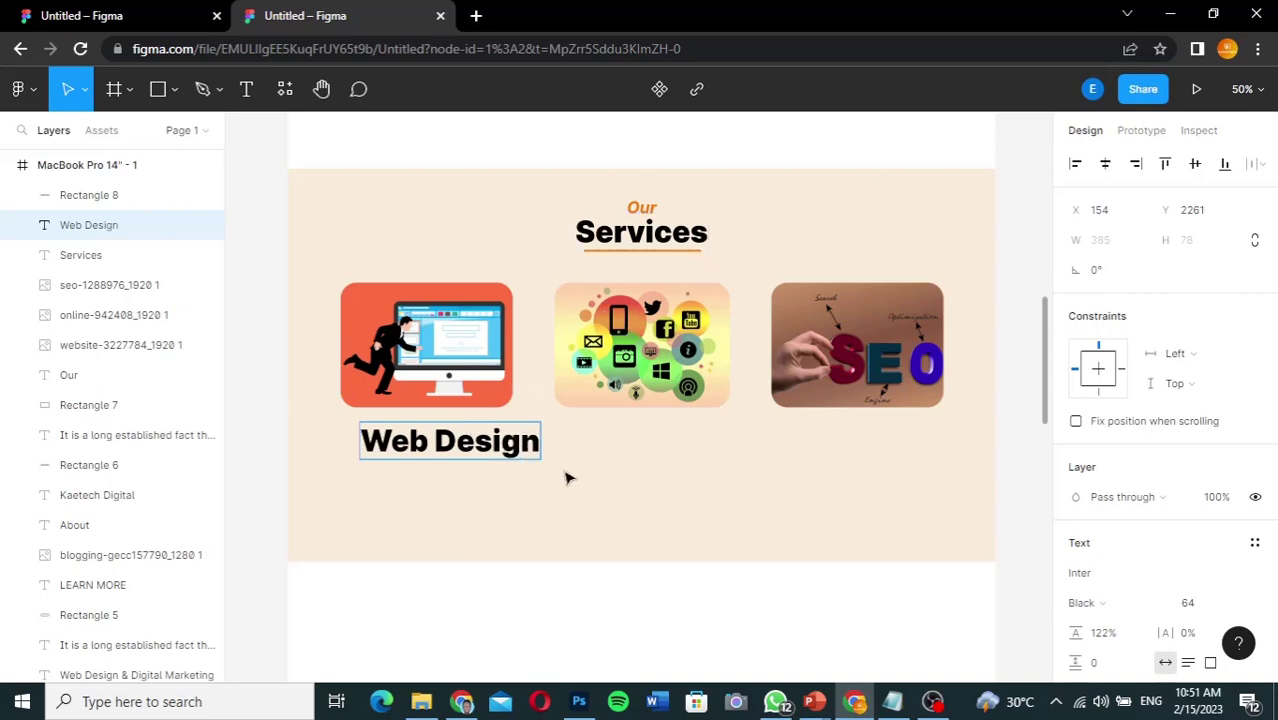
key(ctrl+a)
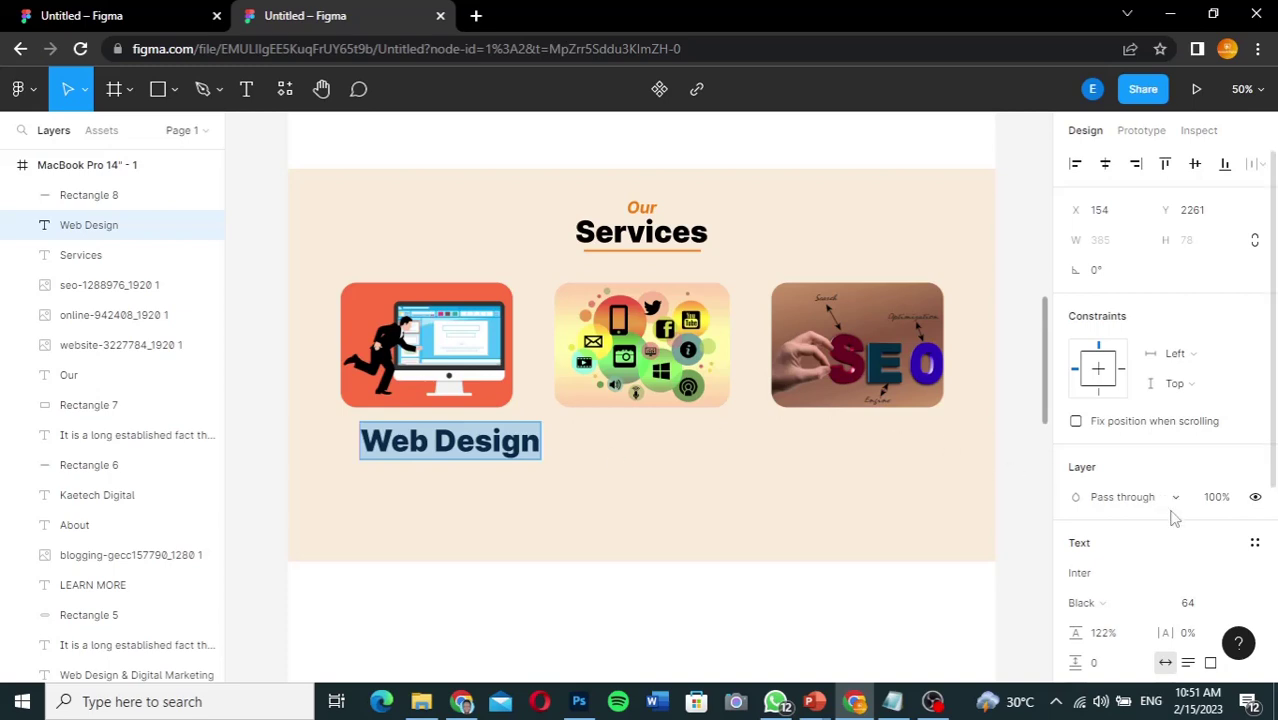
Step: Inspect the reference file's Web Design title and description paragraph text settings
click(145, 18)
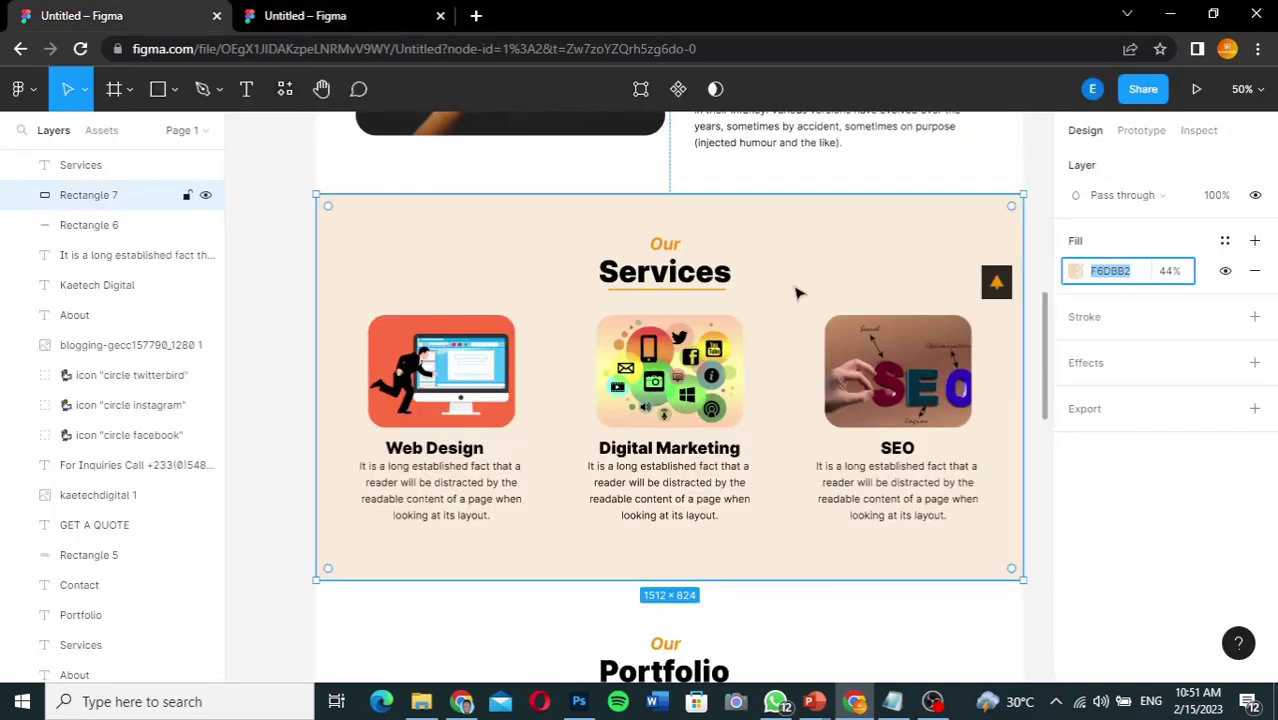
click(461, 456)
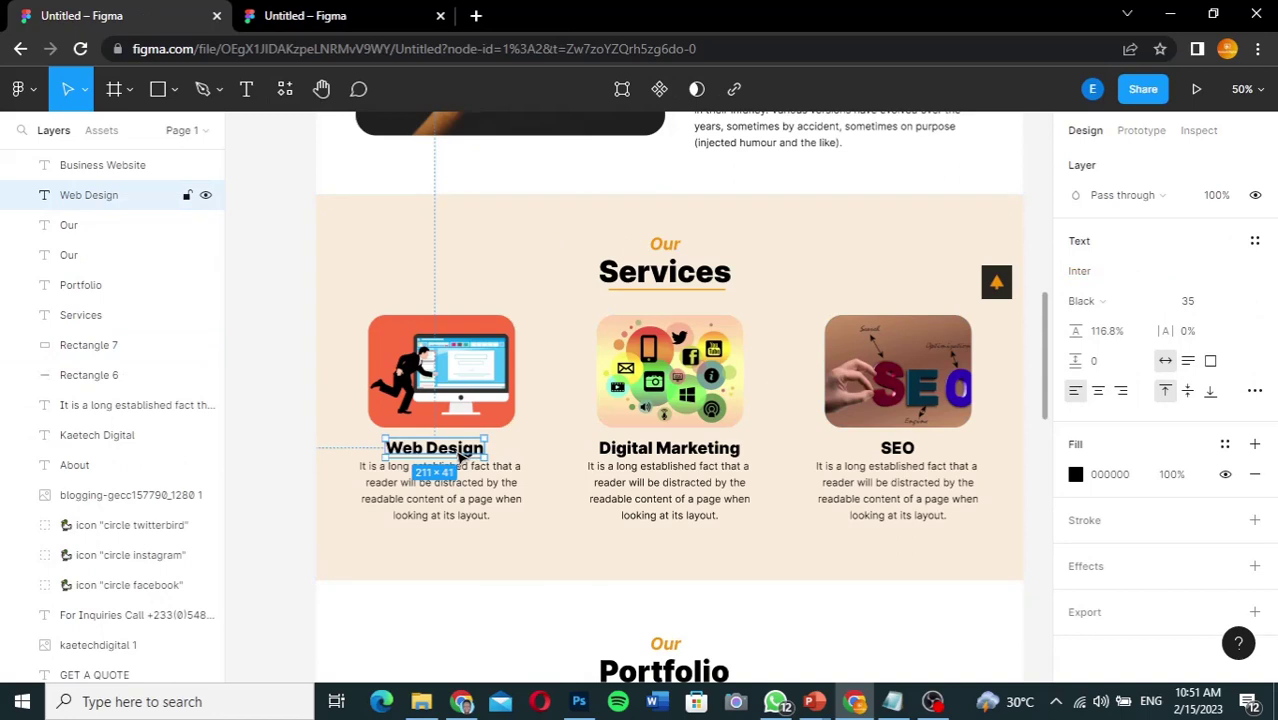
click(474, 507)
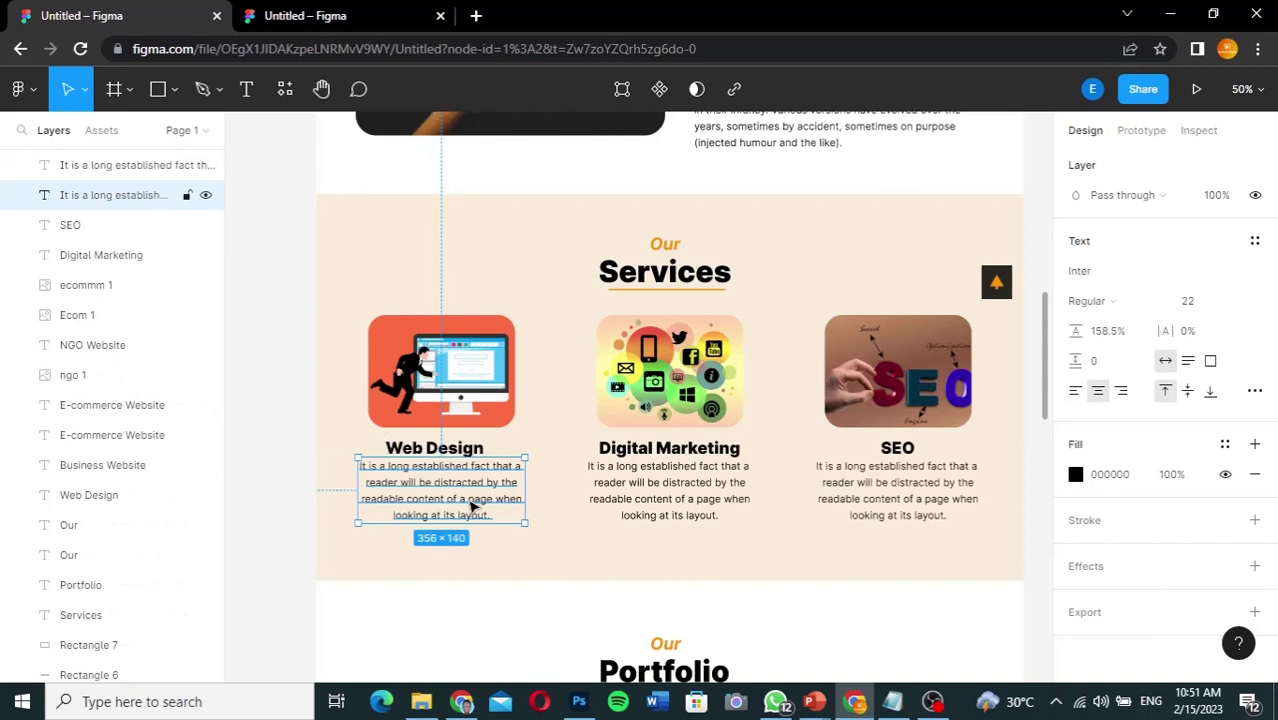
Step: Set the Web Design heading's font size to 35 in the working mockup
click(346, 18)
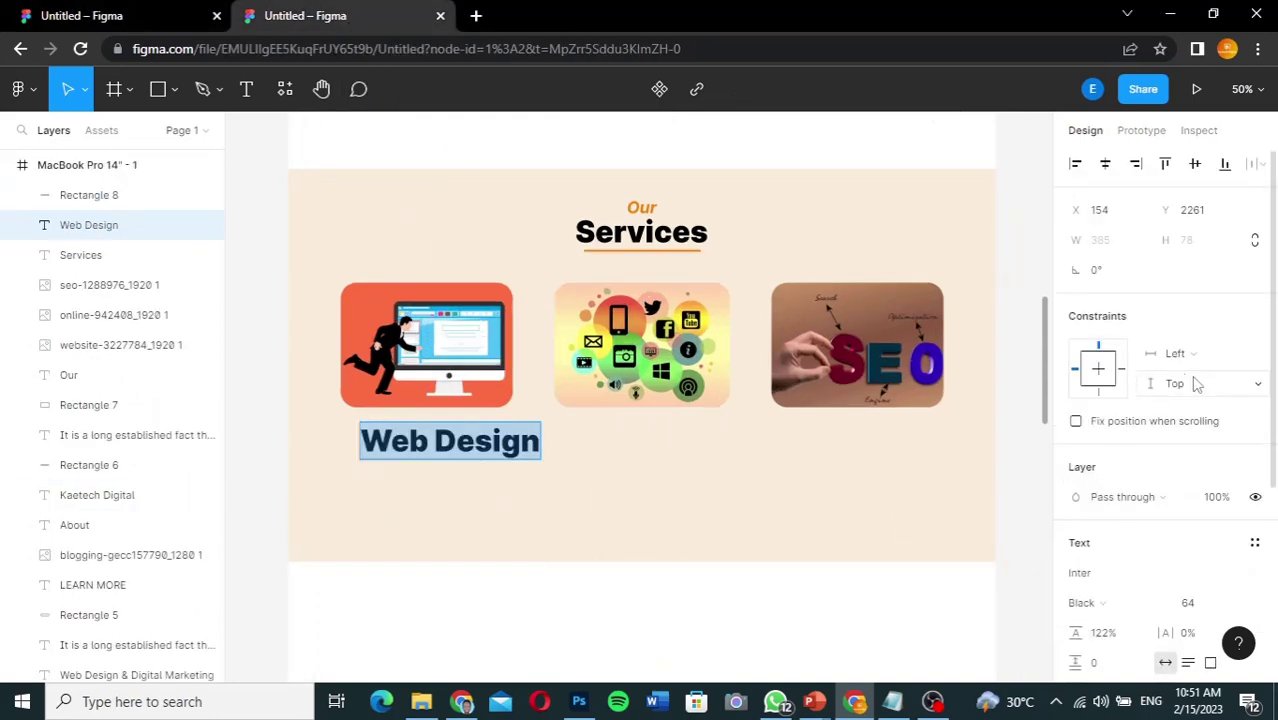
click(1199, 605)
text(35)
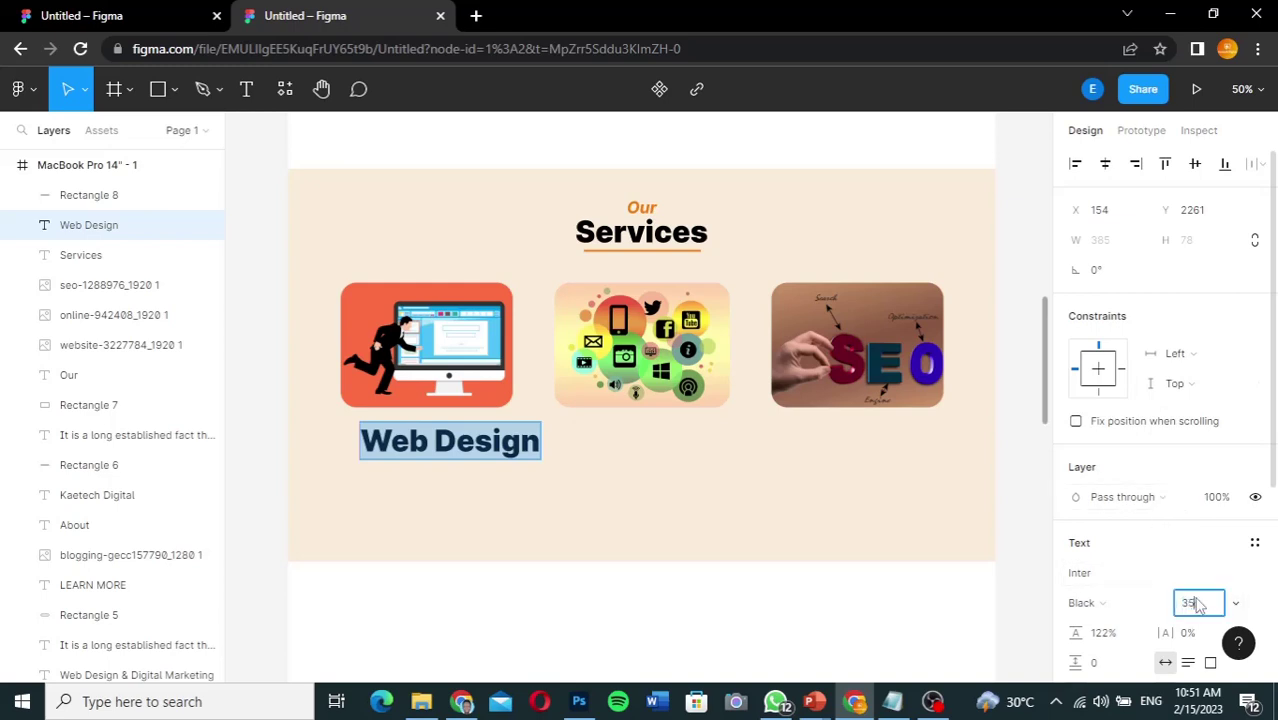
key(Return)
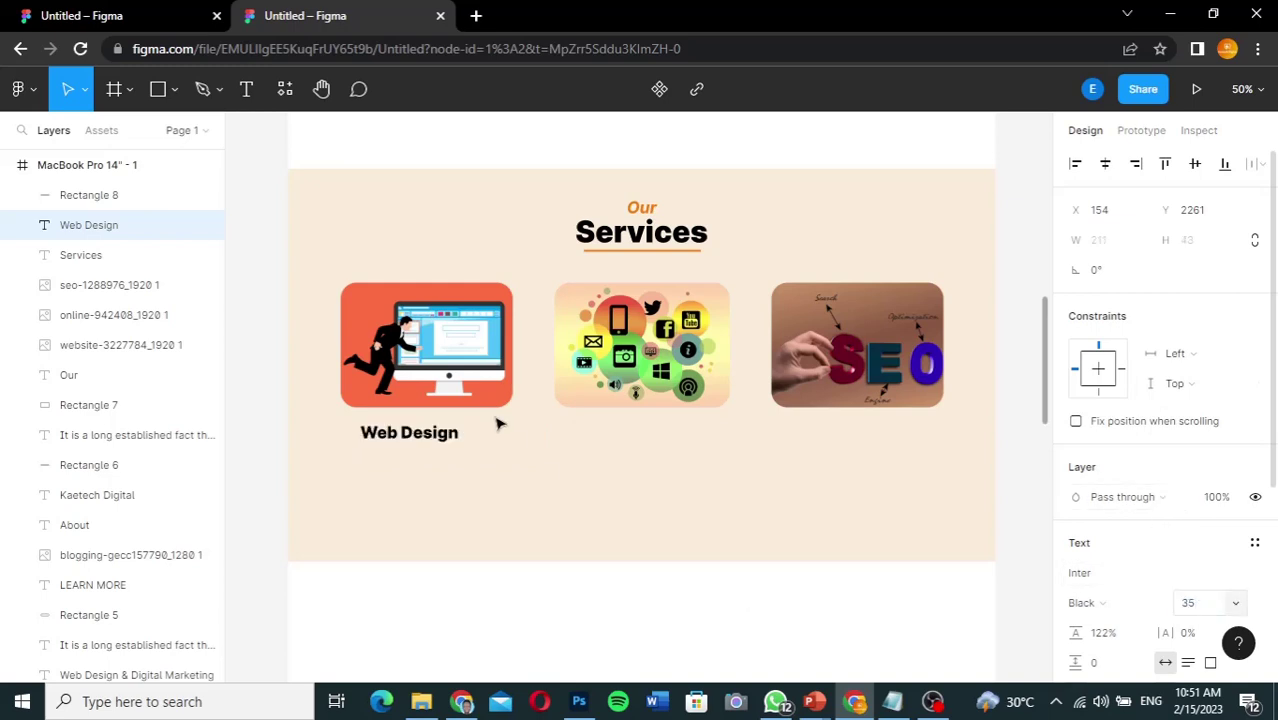
click(449, 437)
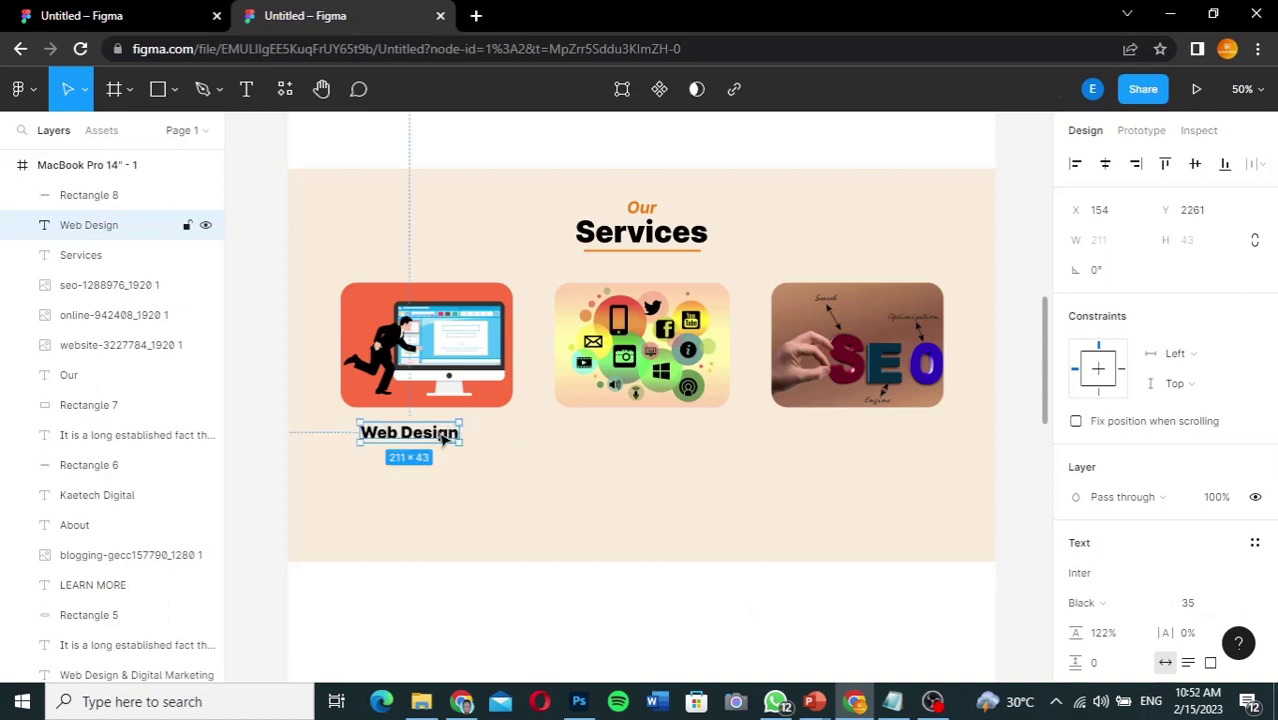
Step: Centre Web Design under the first image and add a centred 'SEO' copy under the third card
drag(444, 437, 460, 437)
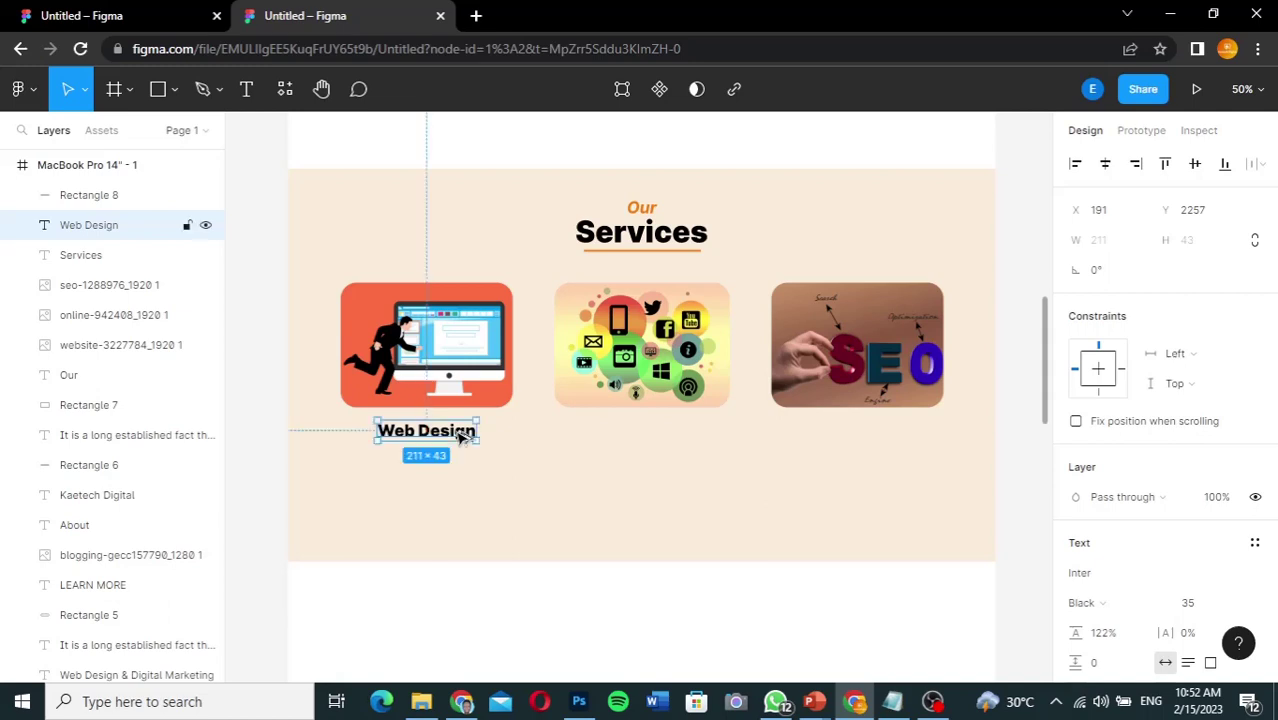
drag(460, 437, 893, 437)
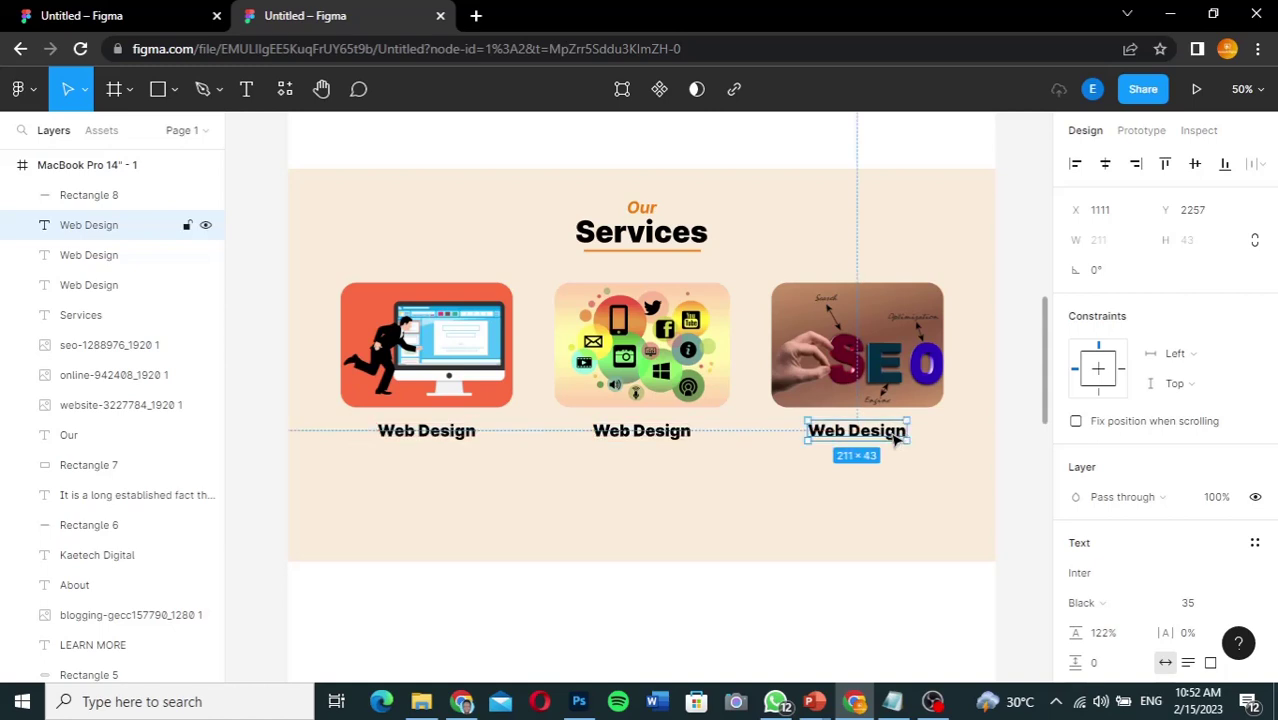
double_click(891, 432)
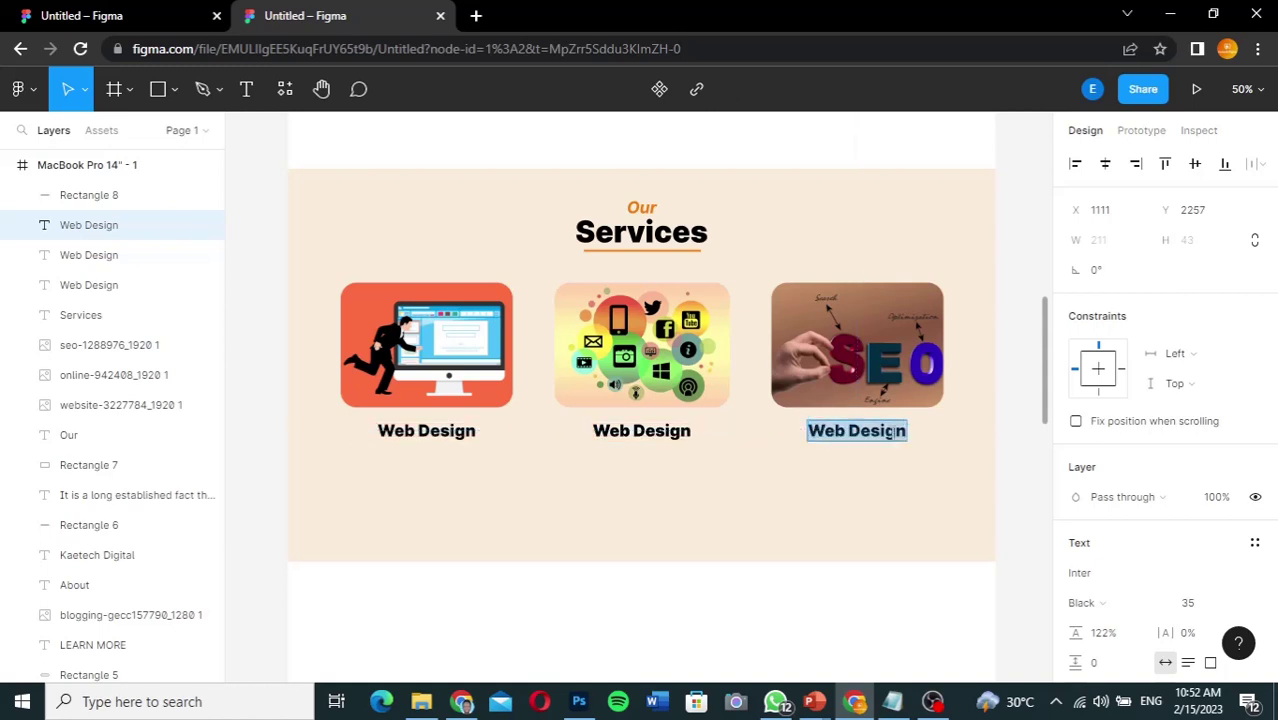
text(SEO)
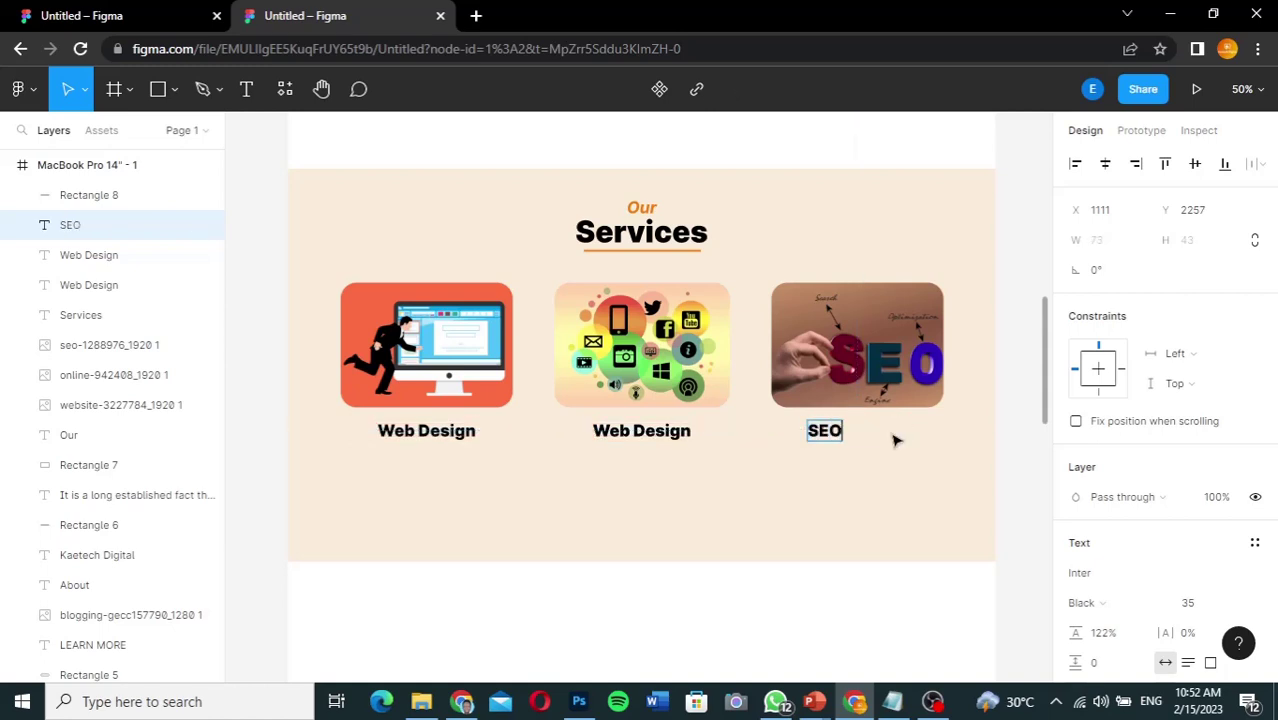
key(Escape)
drag(828, 433, 870, 432)
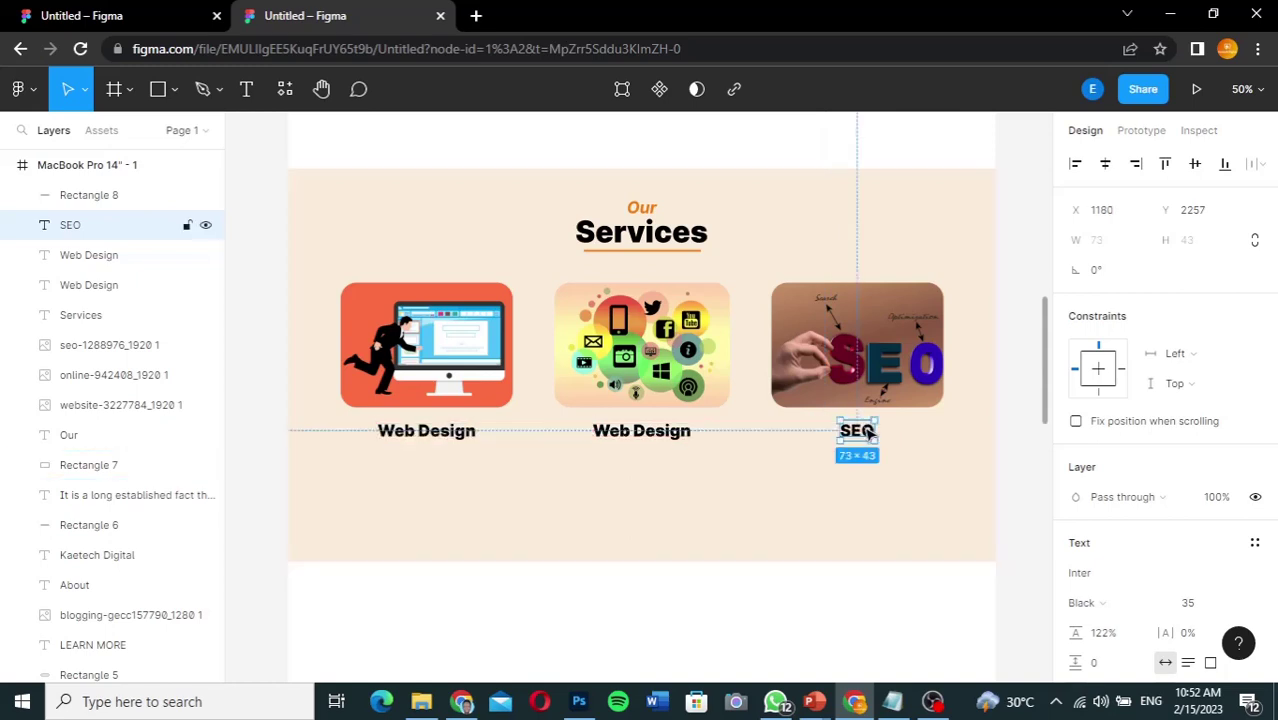
Step: Rename the middle copy to 'Digital Marketing' and centre it under the middle image
click(658, 437)
double_click(659, 437)
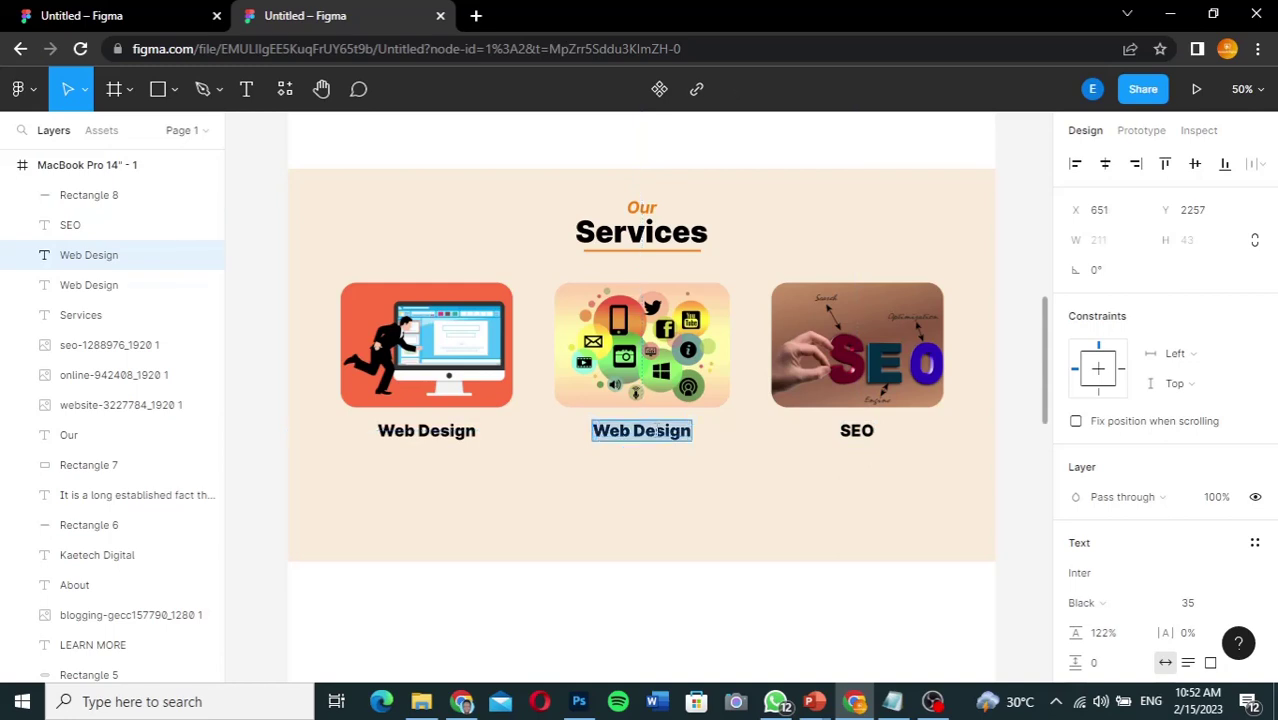
text(D)
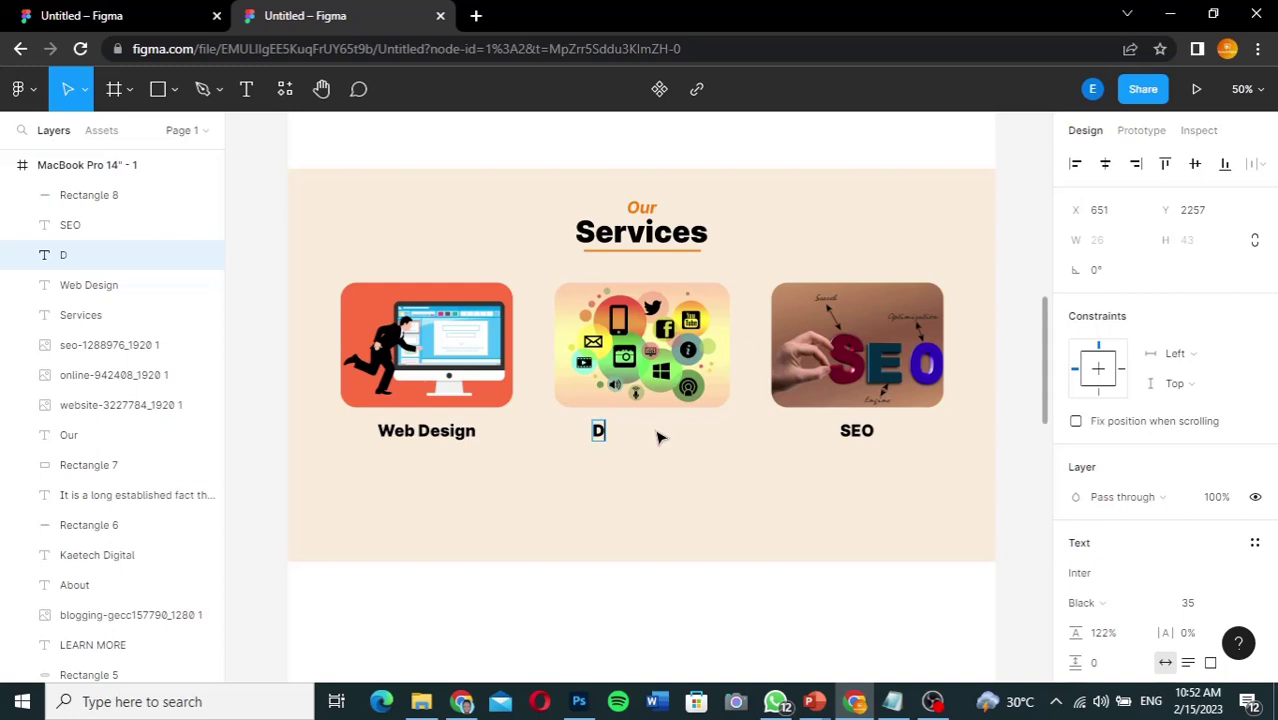
text(igital Marketing)
key(Escape)
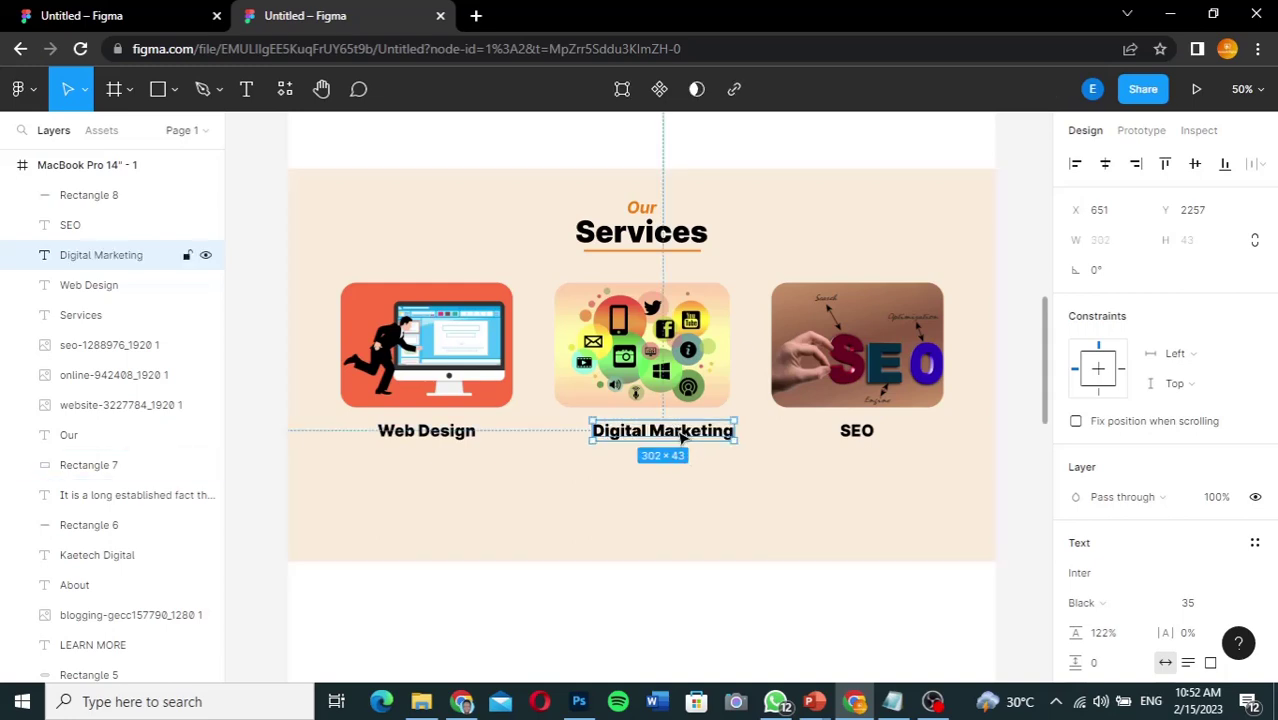
drag(681, 437, 662, 437)
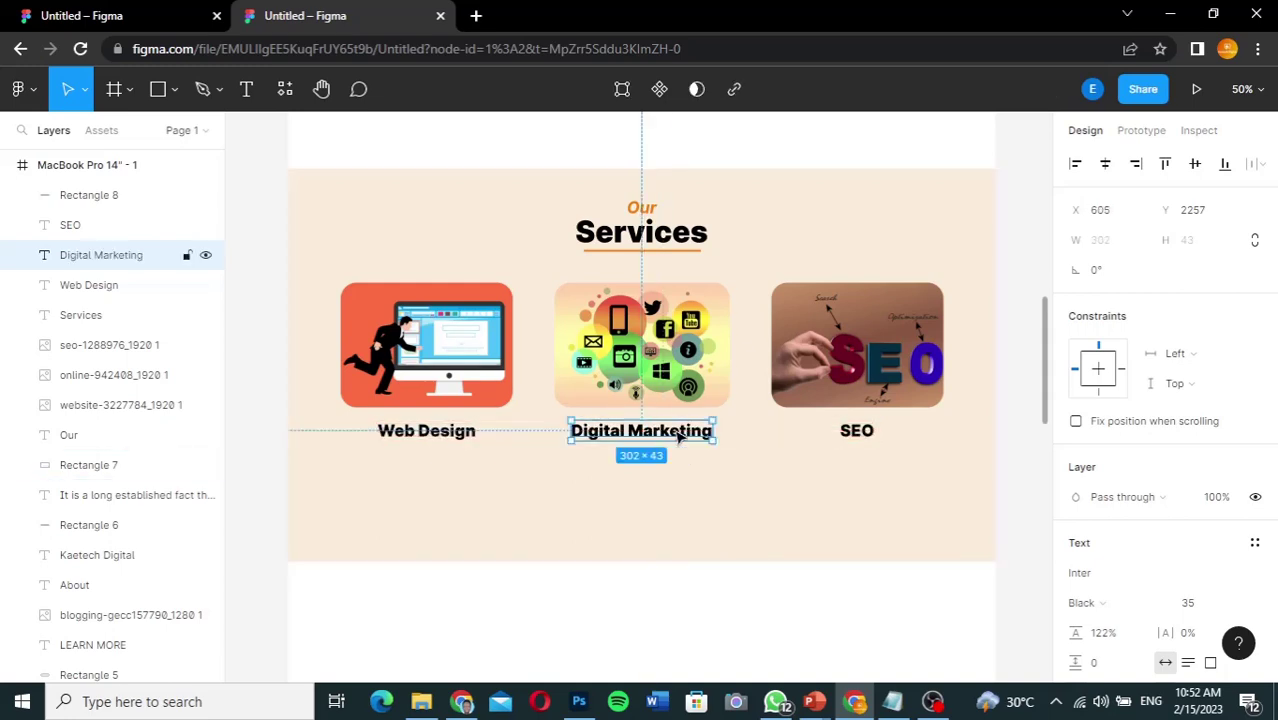
click(1020, 430)
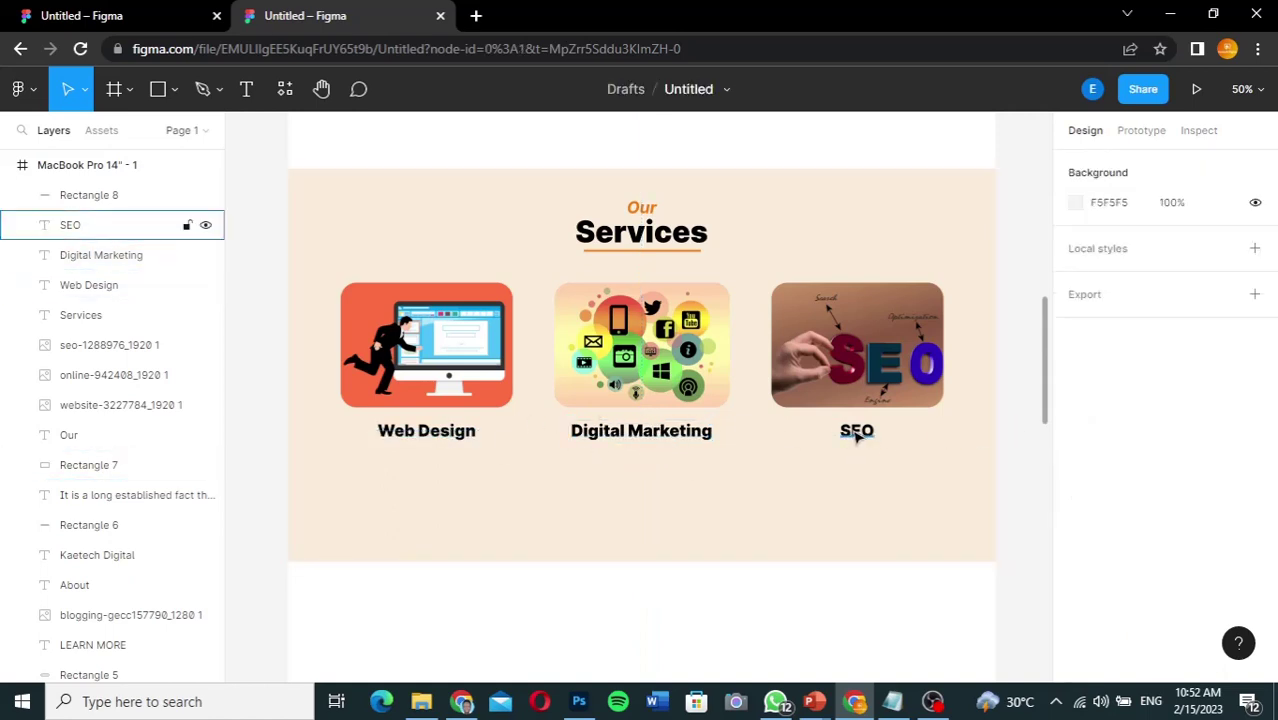
Step: Copy the description paragraph from the reference file and paste it as new text below Web Design
click(137, 17)
double_click(437, 483)
key(ctrl+c)
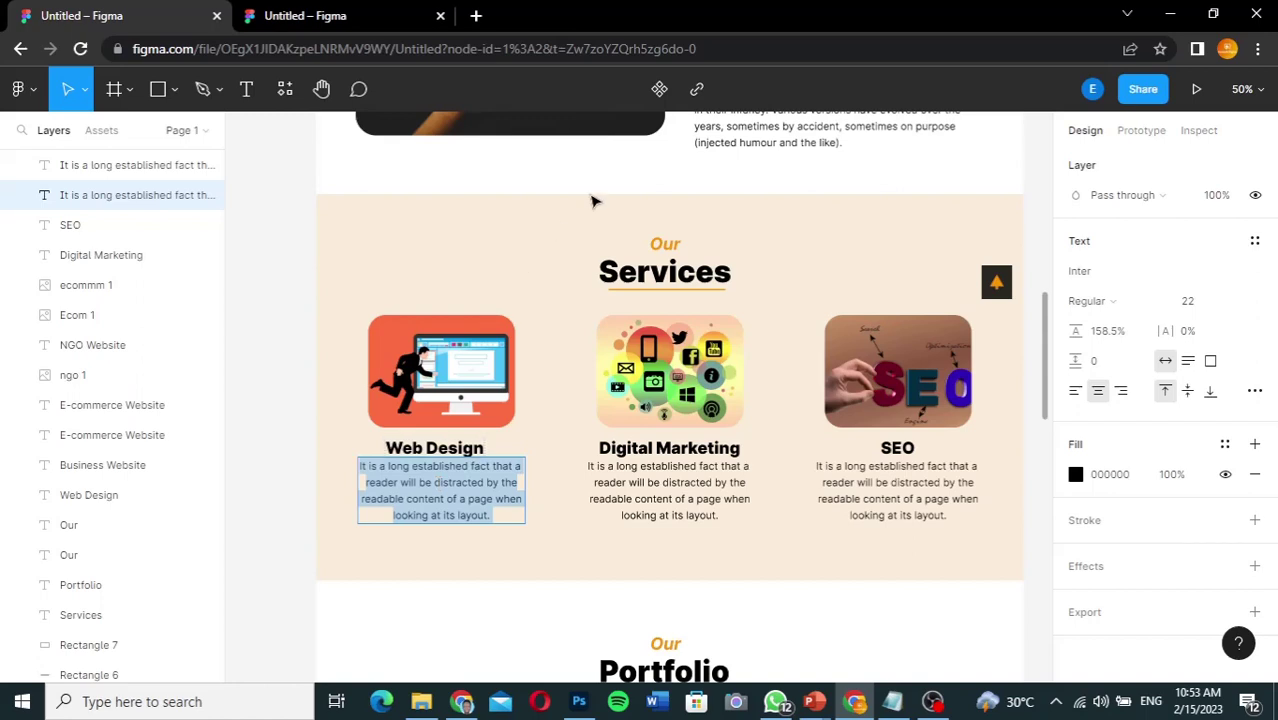
click(360, 16)
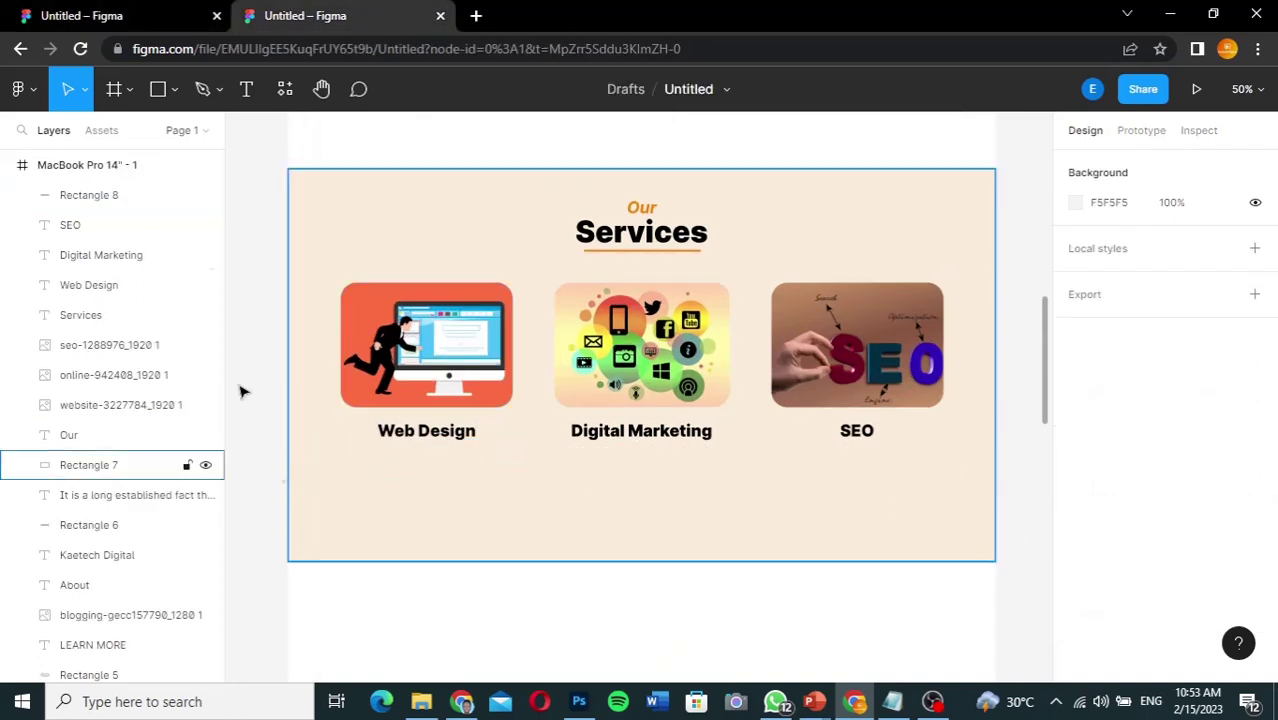
click(247, 92)
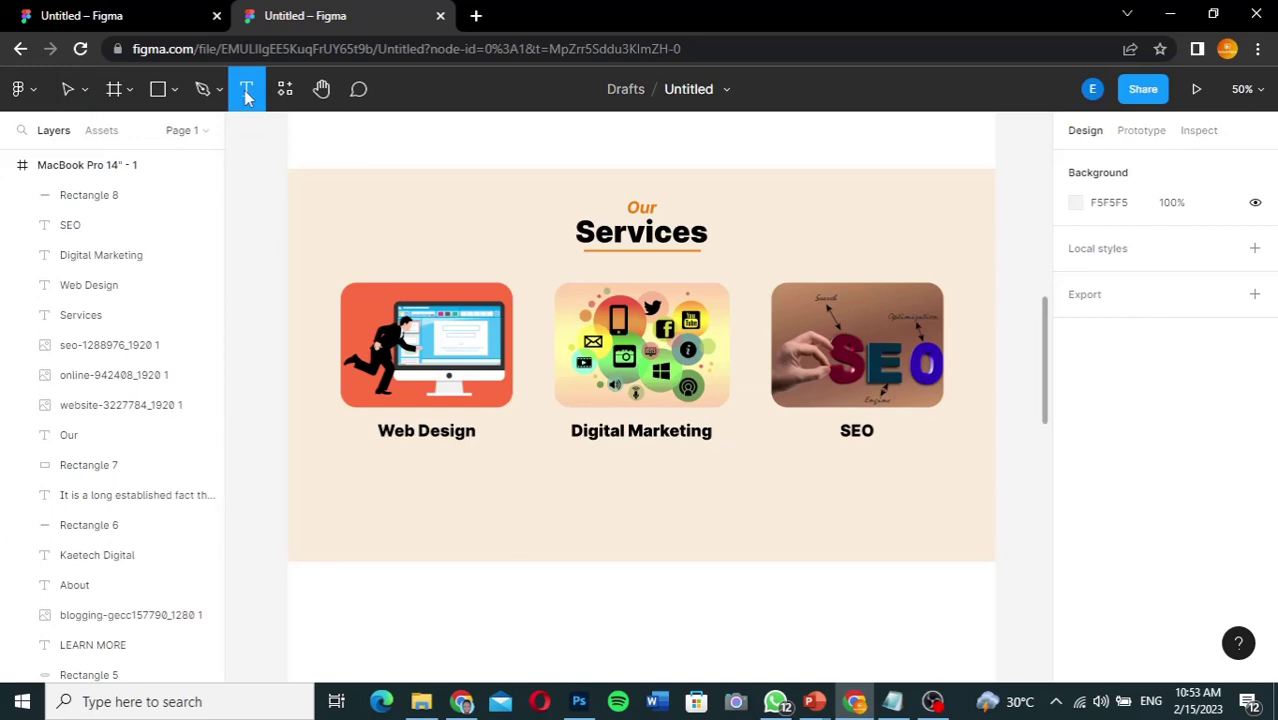
click(349, 467)
key(ctrl+v)
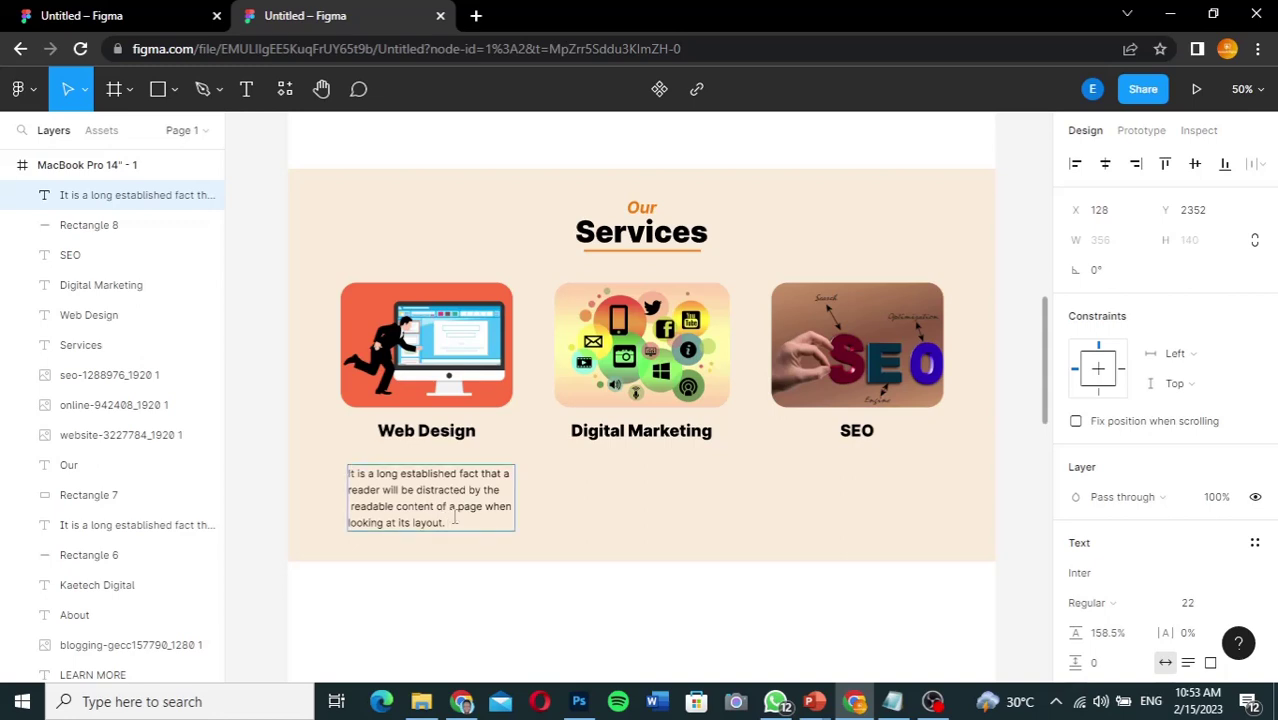
Step: Centre-align the paragraph and position it centred beneath the service card headings
drag(455, 519, 338, 484)
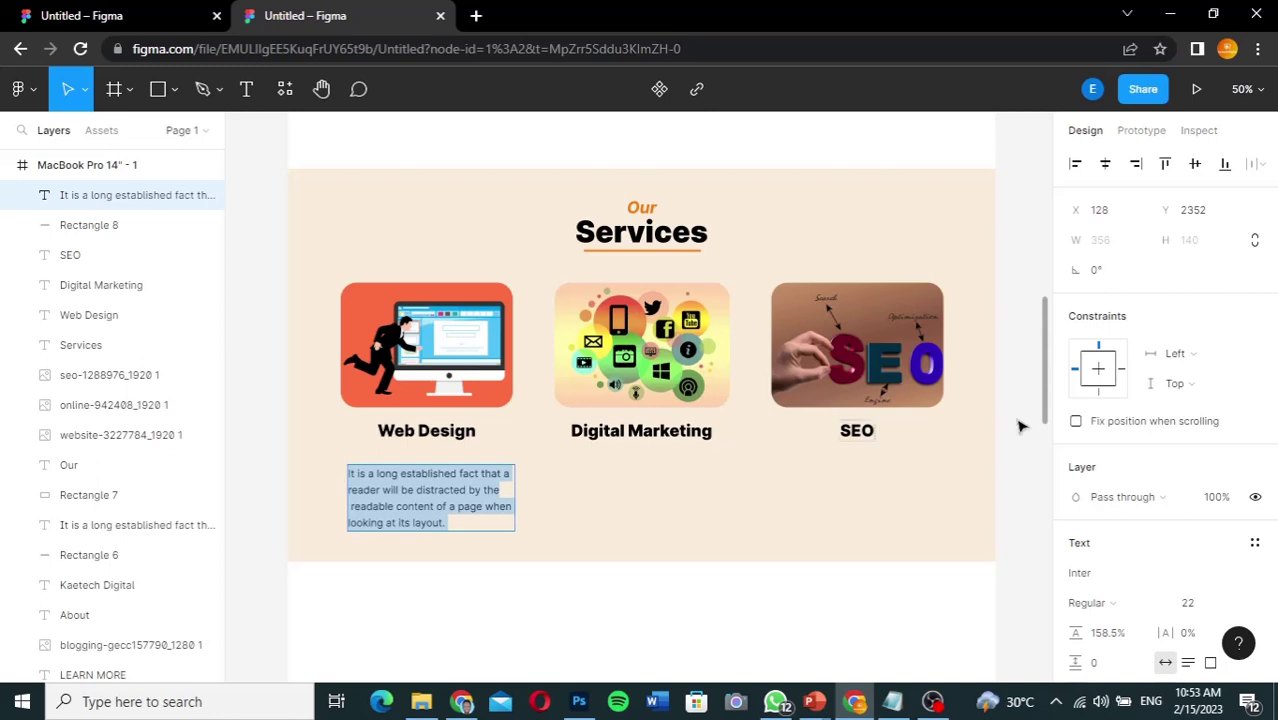
scroll(1272, 380, down, 3)
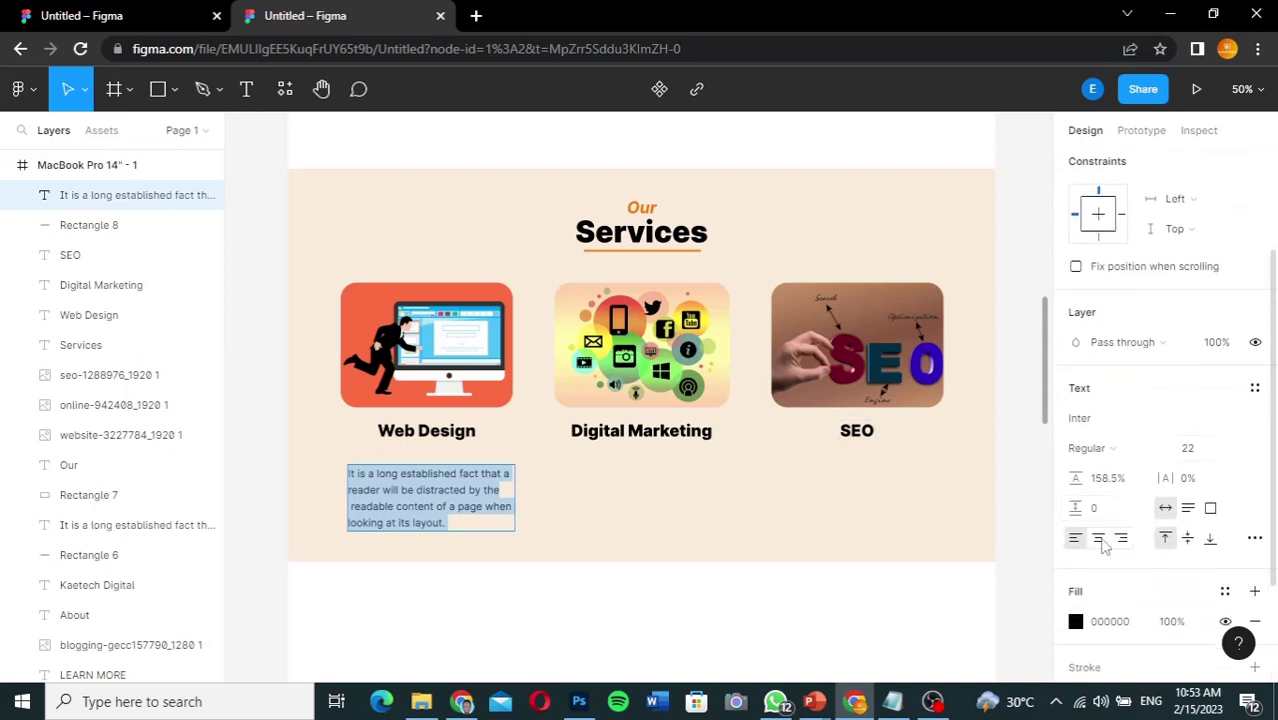
click(1098, 539)
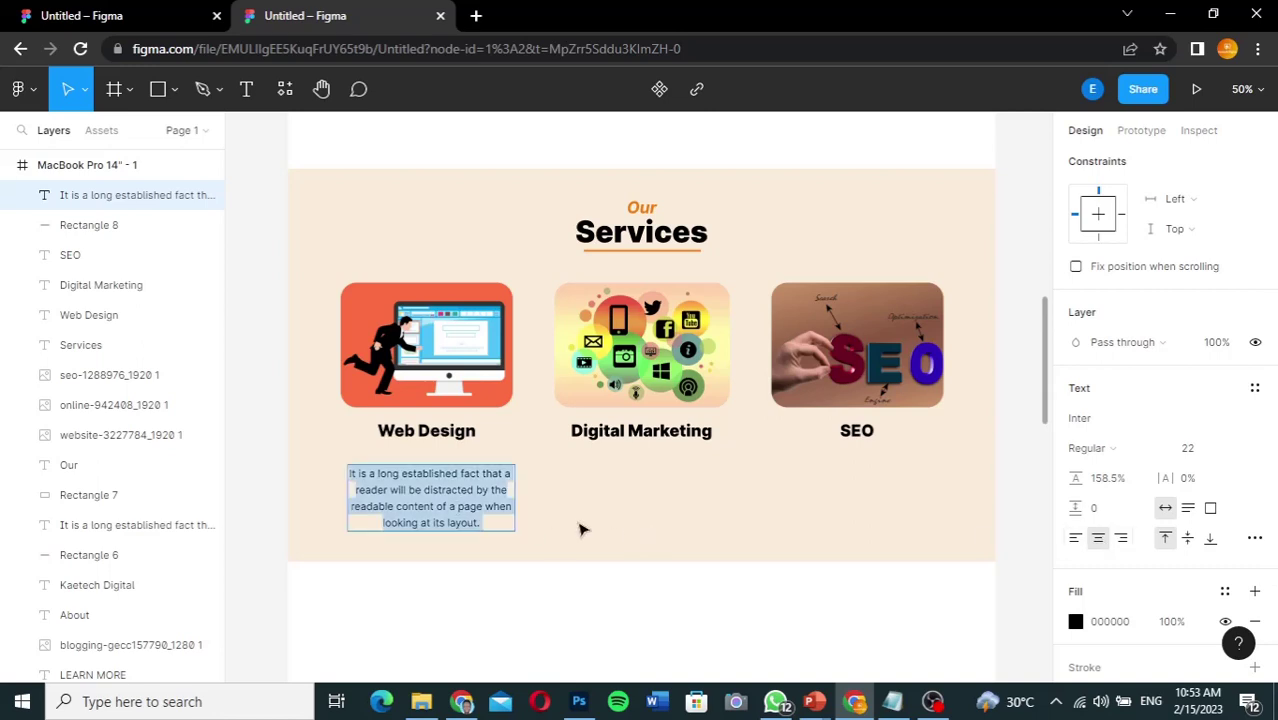
key(Escape)
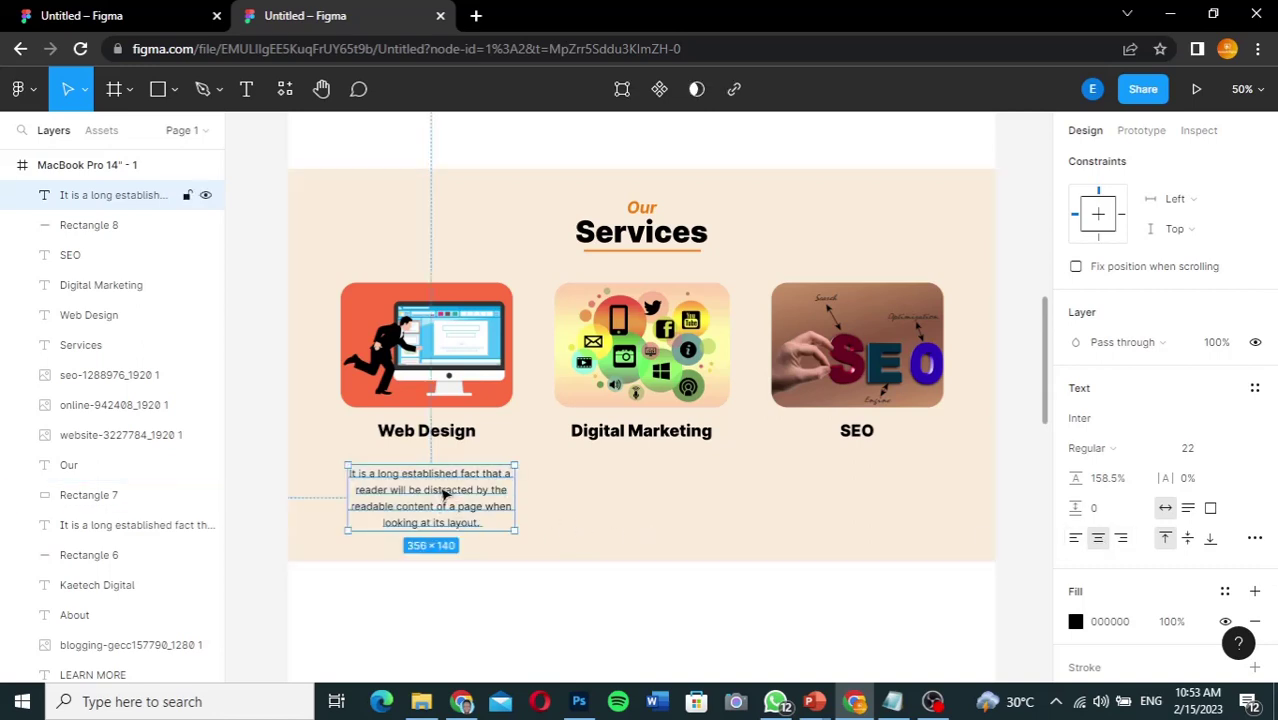
drag(444, 492, 884, 472)
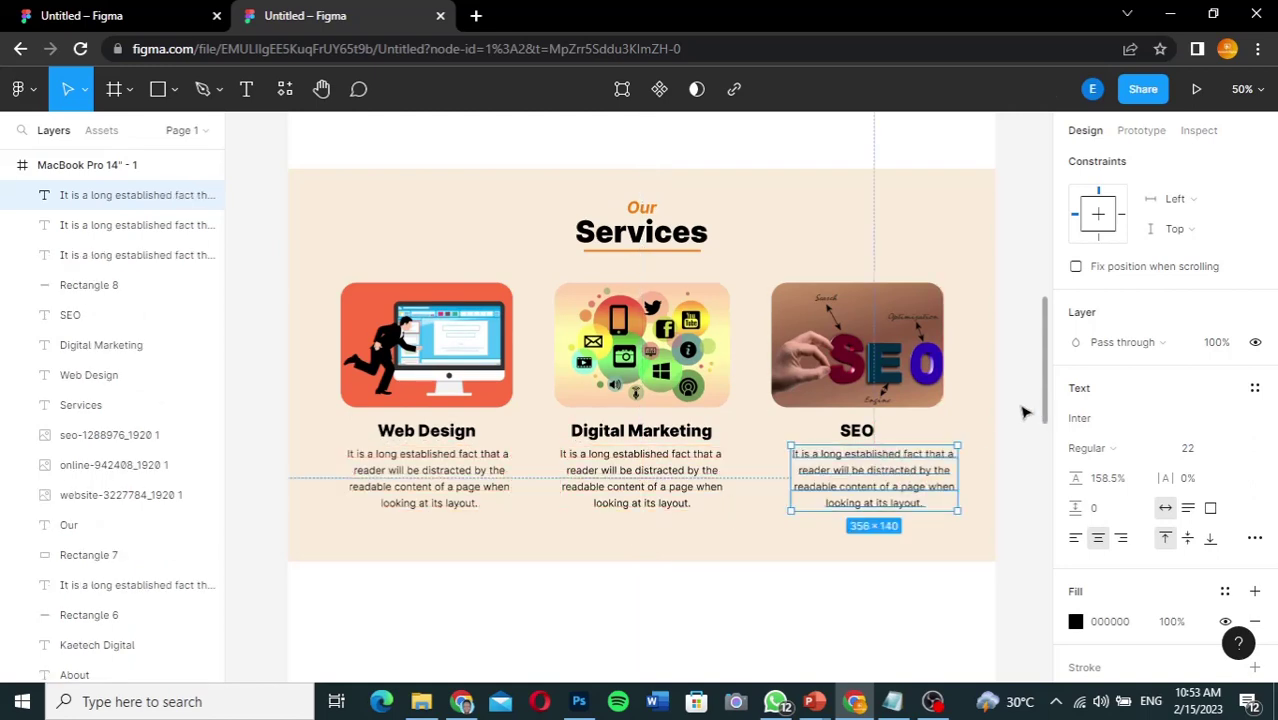
click(1024, 412)
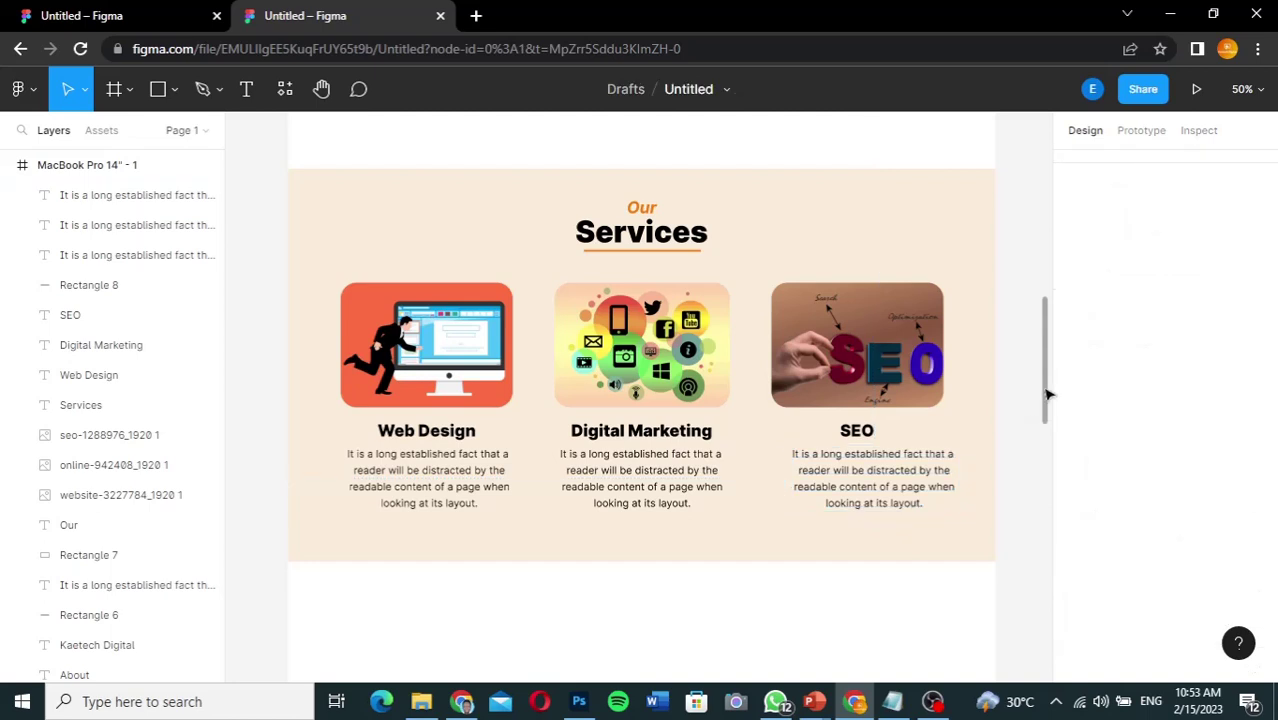
Step: Open the reference file and scroll to its Portfolio section with four website mockups
drag(1047, 395, 1028, 206)
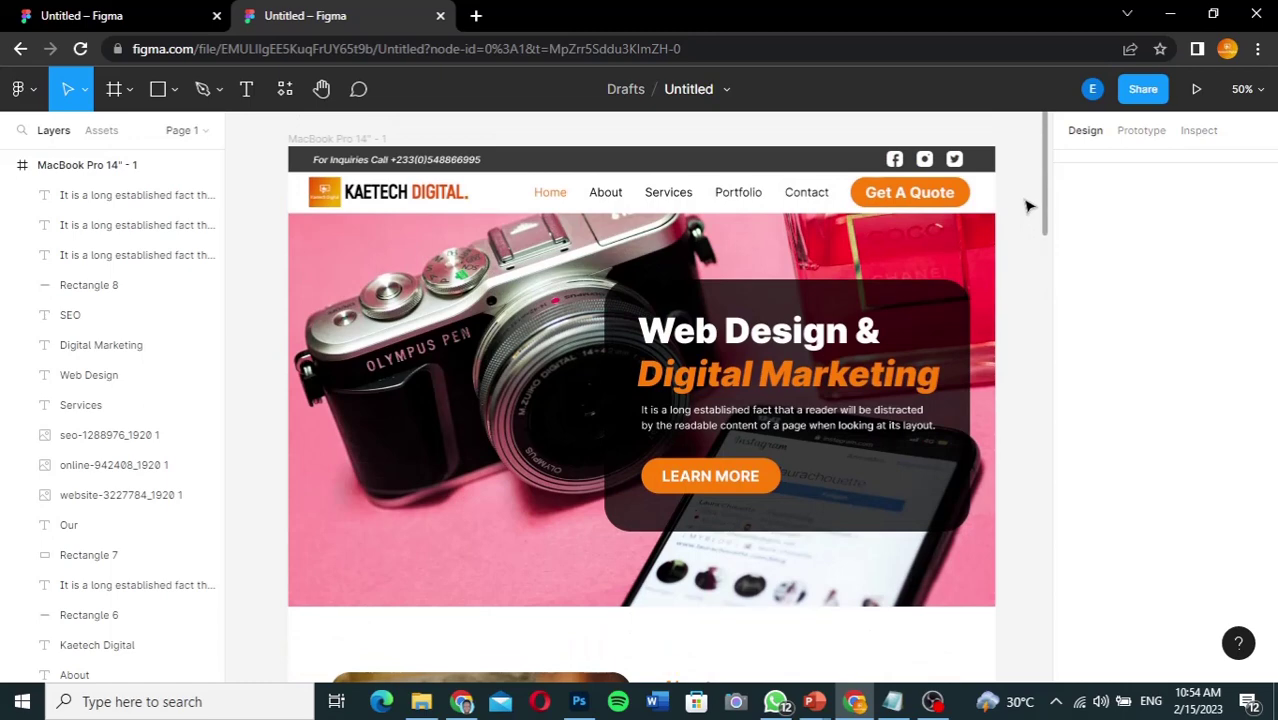
drag(1028, 206, 1025, 393)
scroll(1025, 410, down, 3)
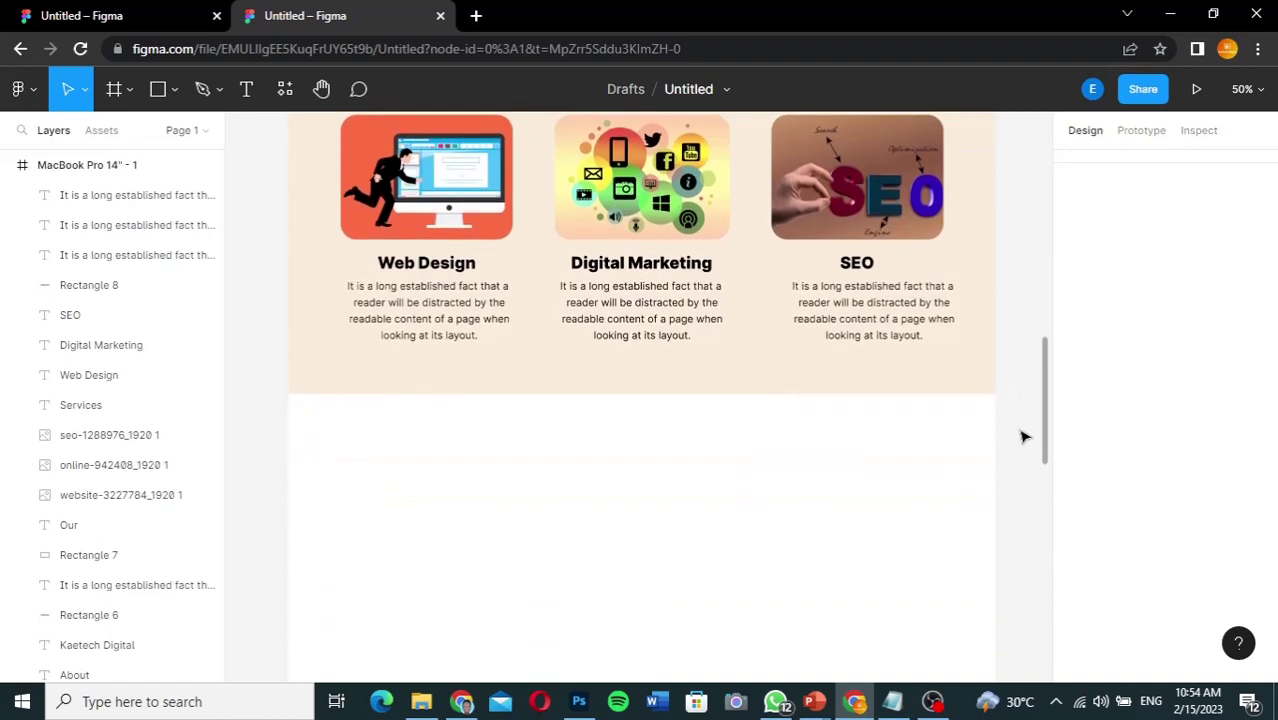
scroll(1027, 400, up, 3)
scroll(1022, 420, down, 2)
scroll(1020, 450, down, 5)
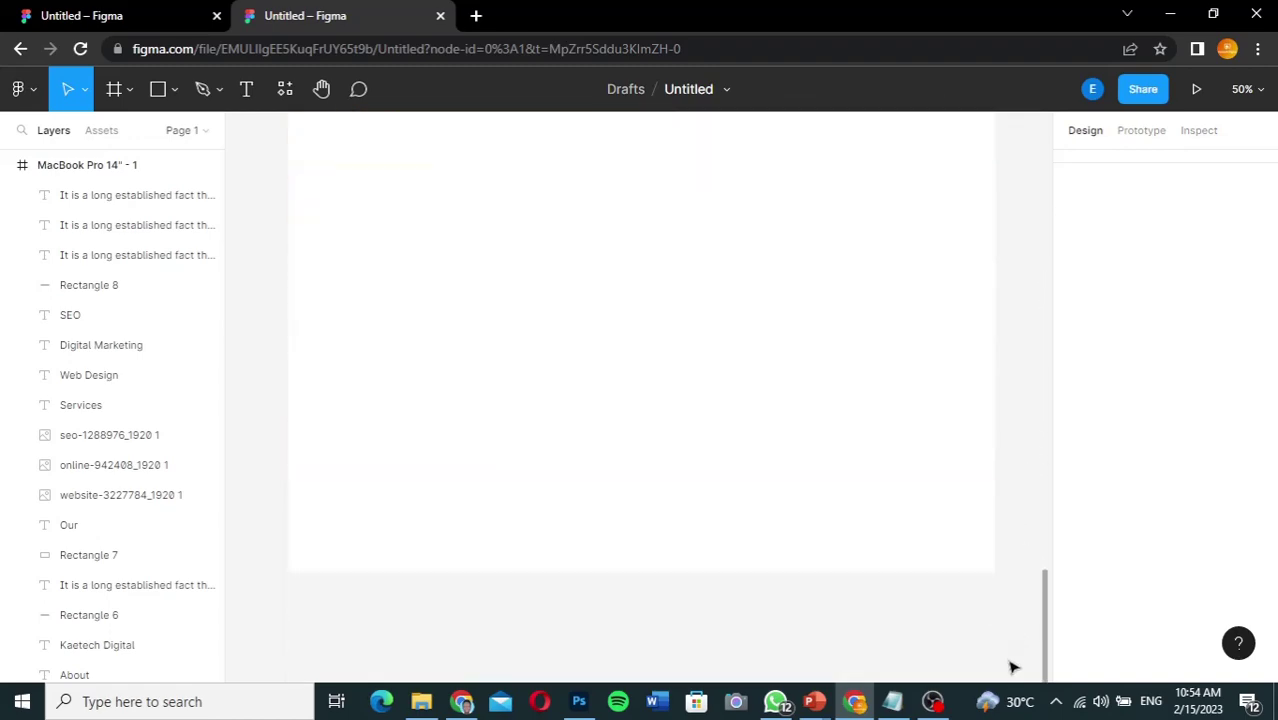
scroll(1010, 560, up, 10)
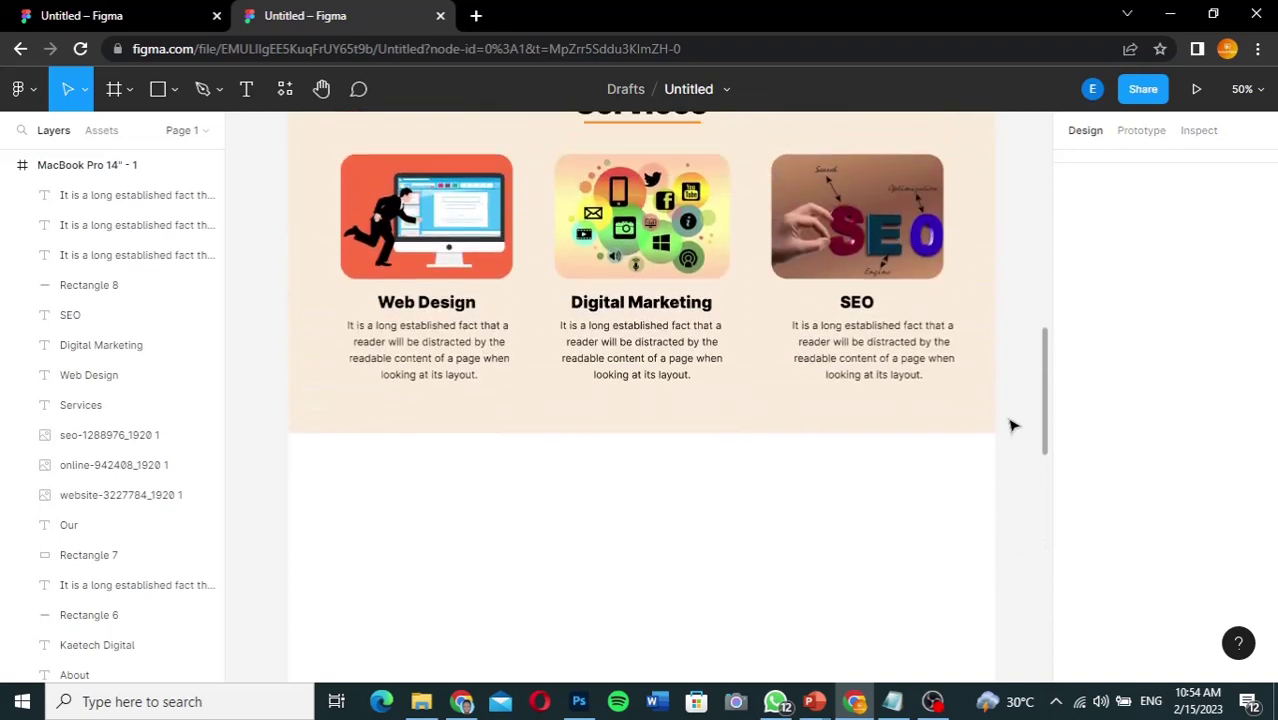
scroll(1012, 450, down, 3)
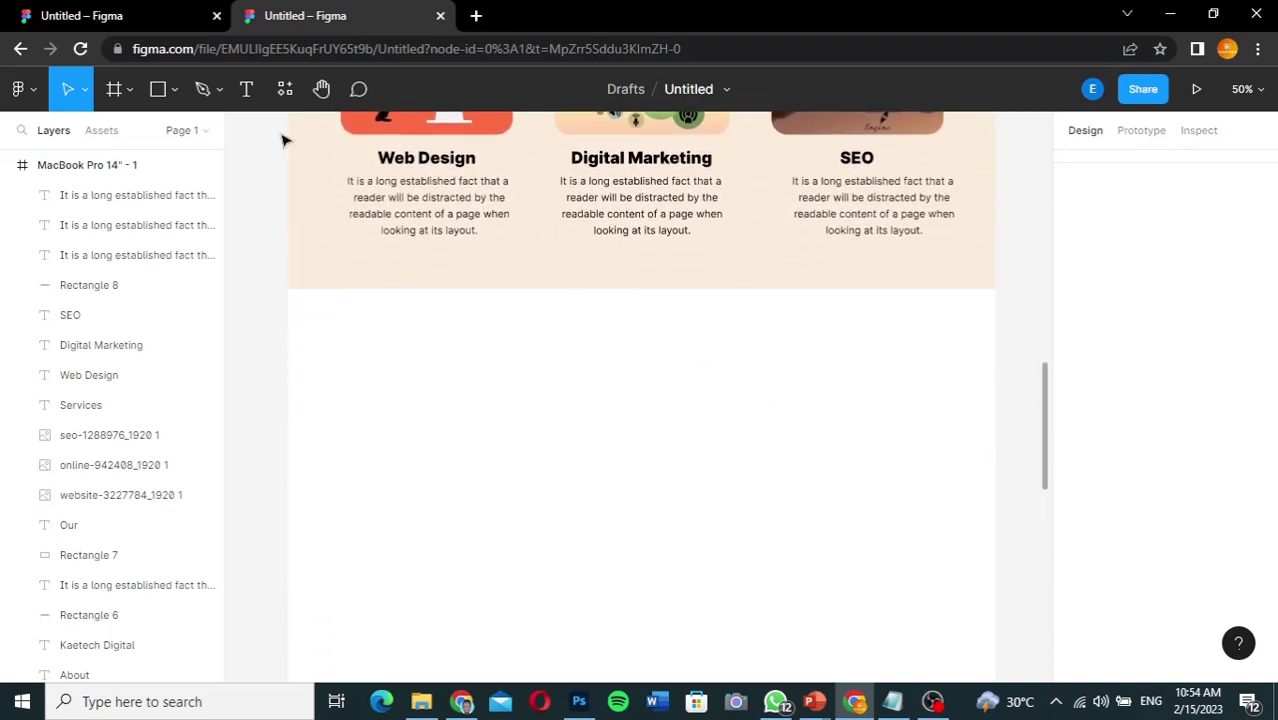
click(137, 14)
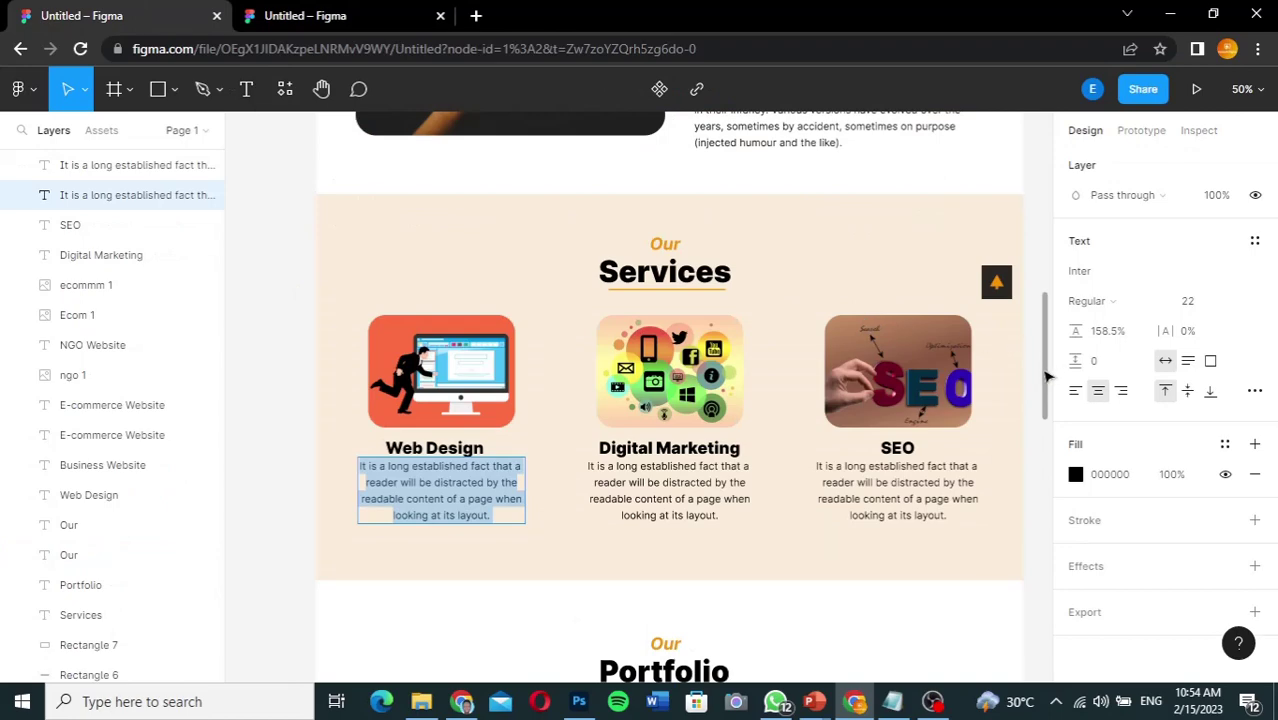
drag(1047, 376, 1043, 495)
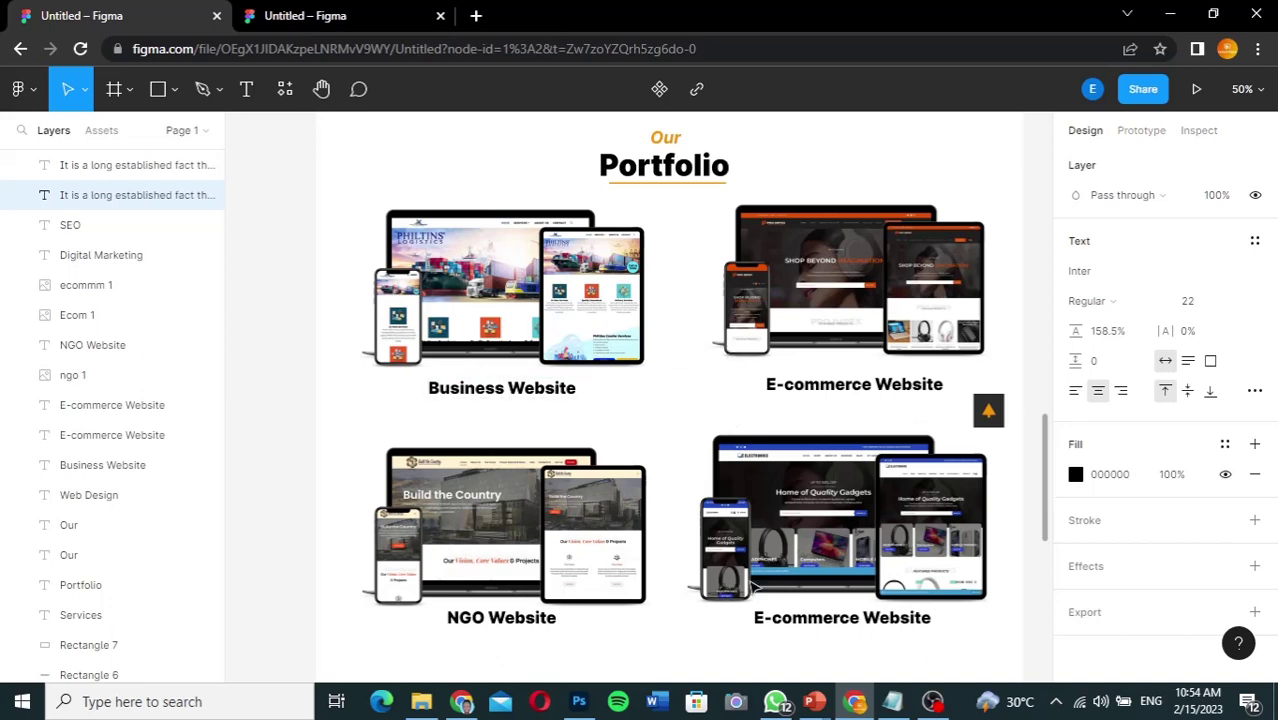
Step: Reorder layers so Our sits under Services and Rectangle 7 lies behind the card images
click(316, 18)
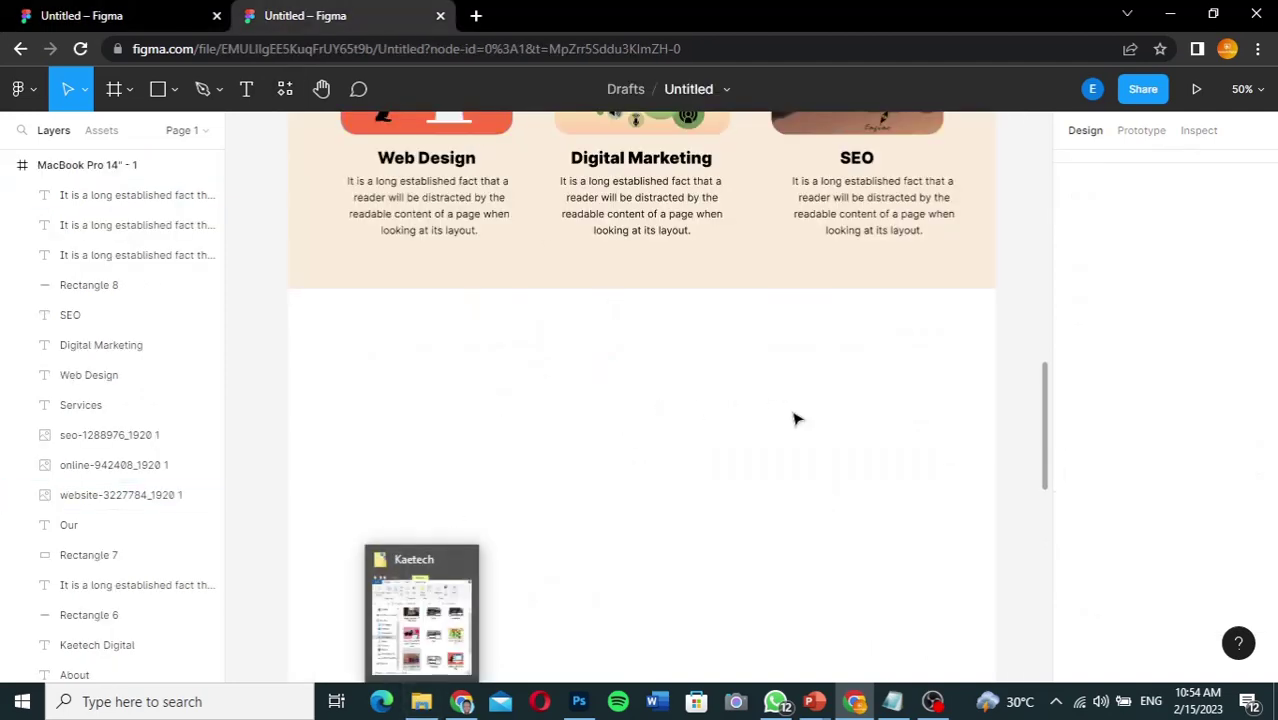
drag(1050, 428, 1045, 360)
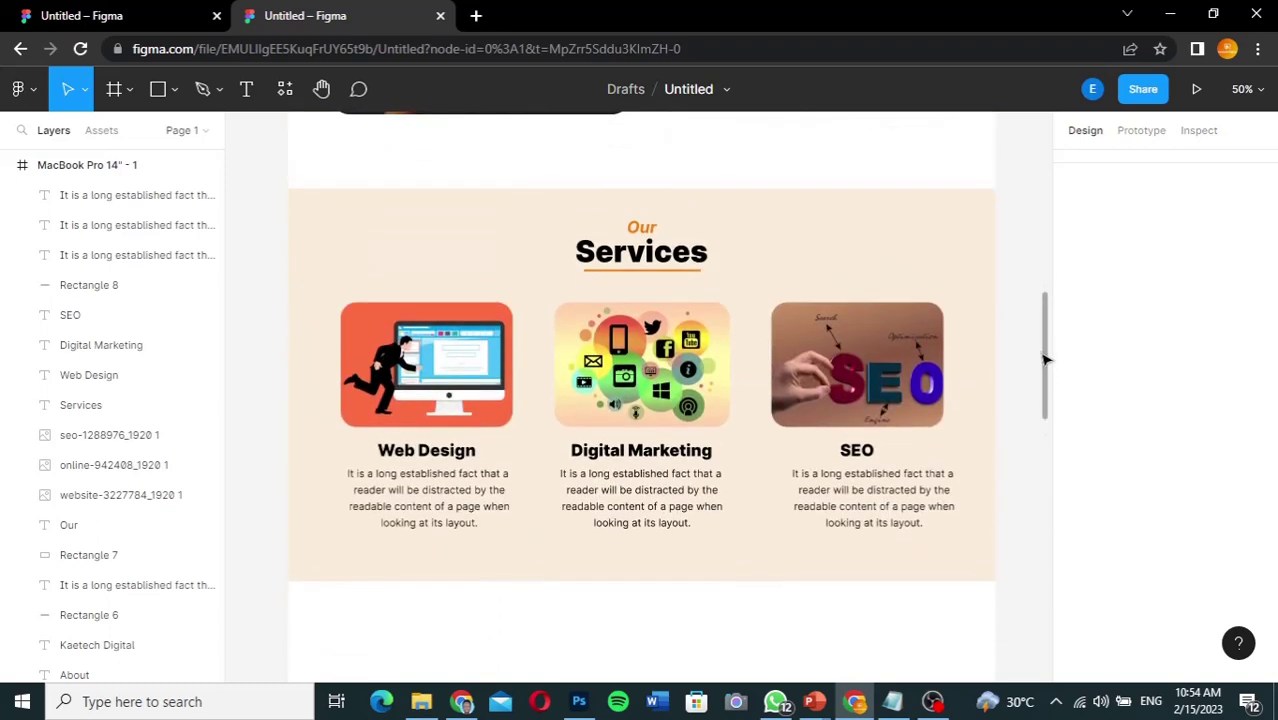
click(648, 230)
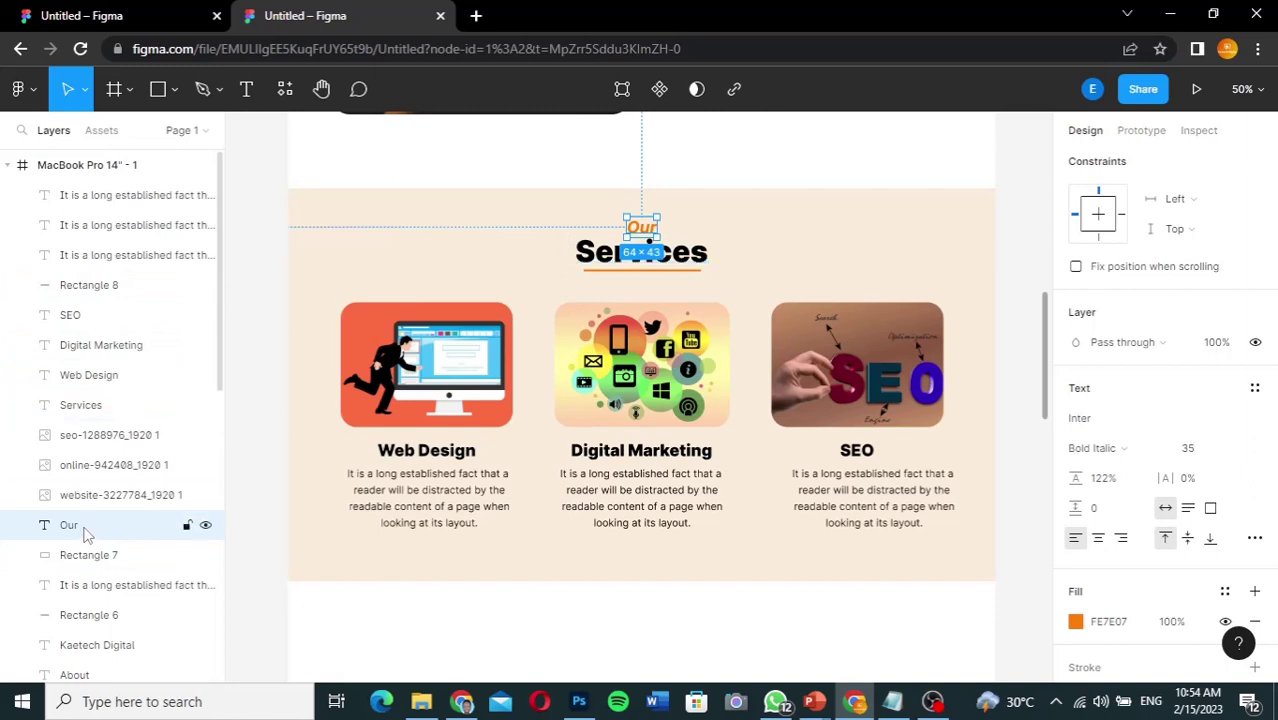
drag(85, 530, 92, 432)
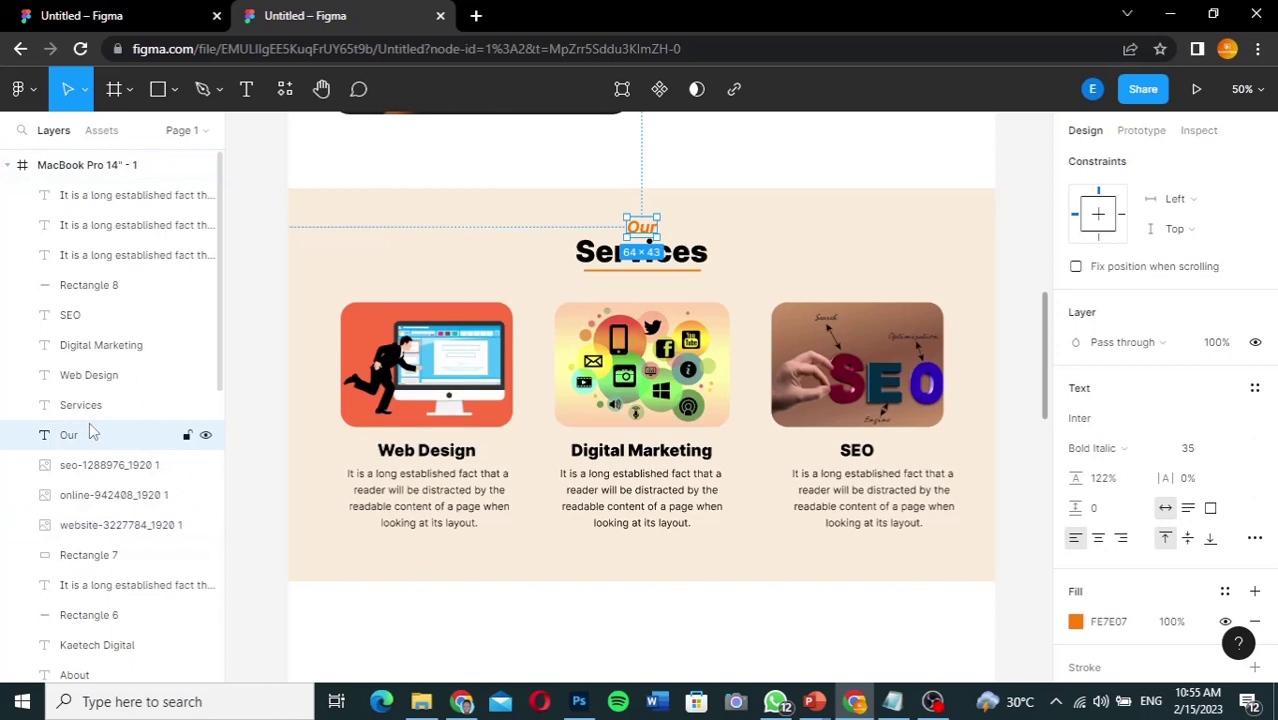
drag(120, 561, 127, 455)
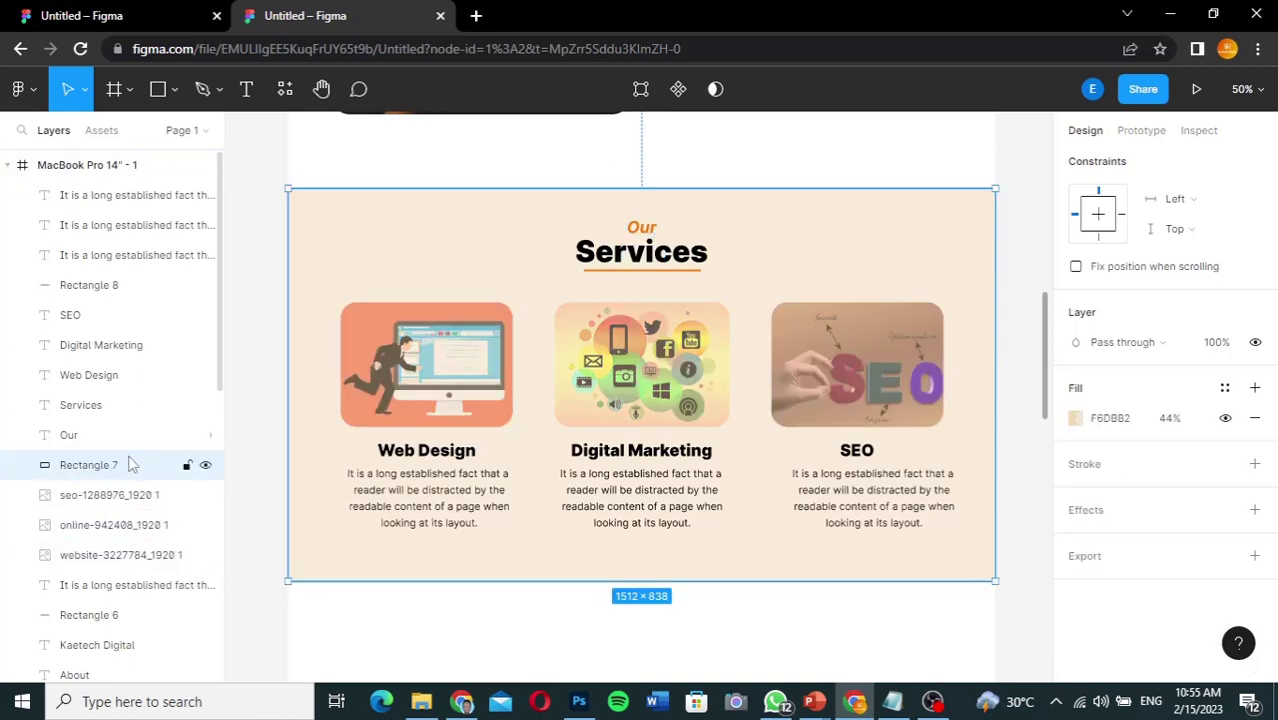
shift+click(132, 405)
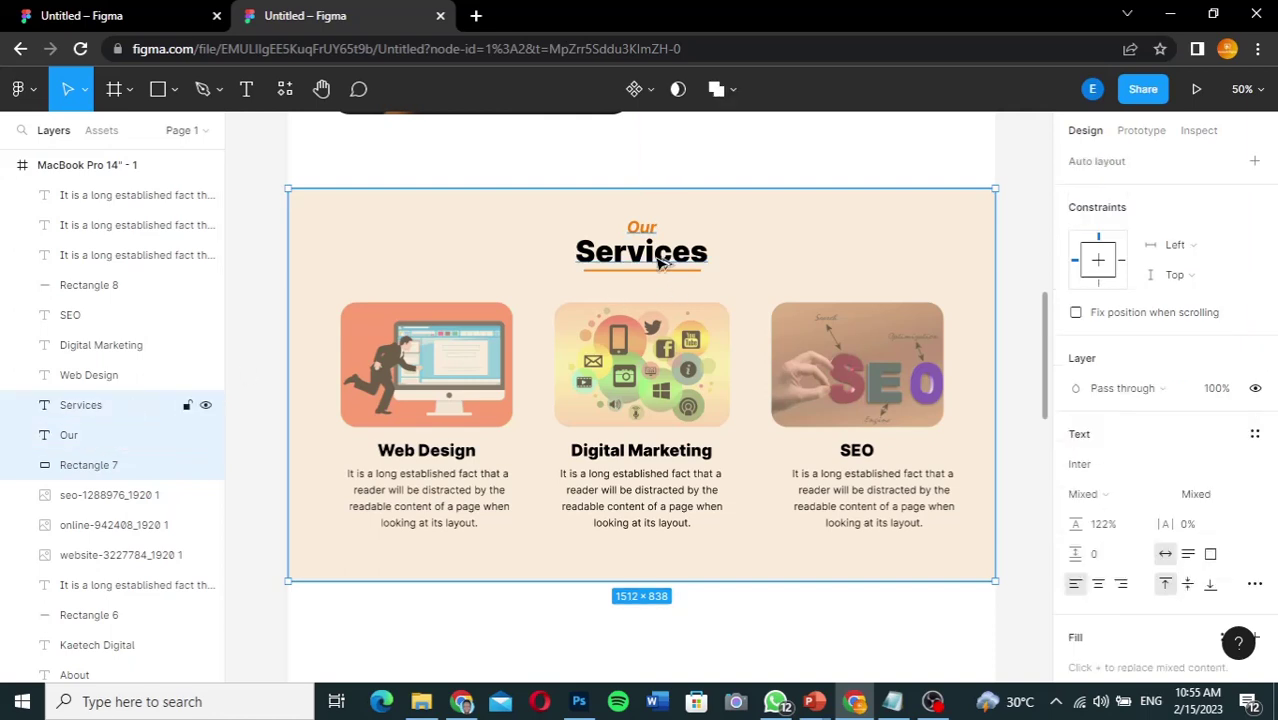
click(660, 262)
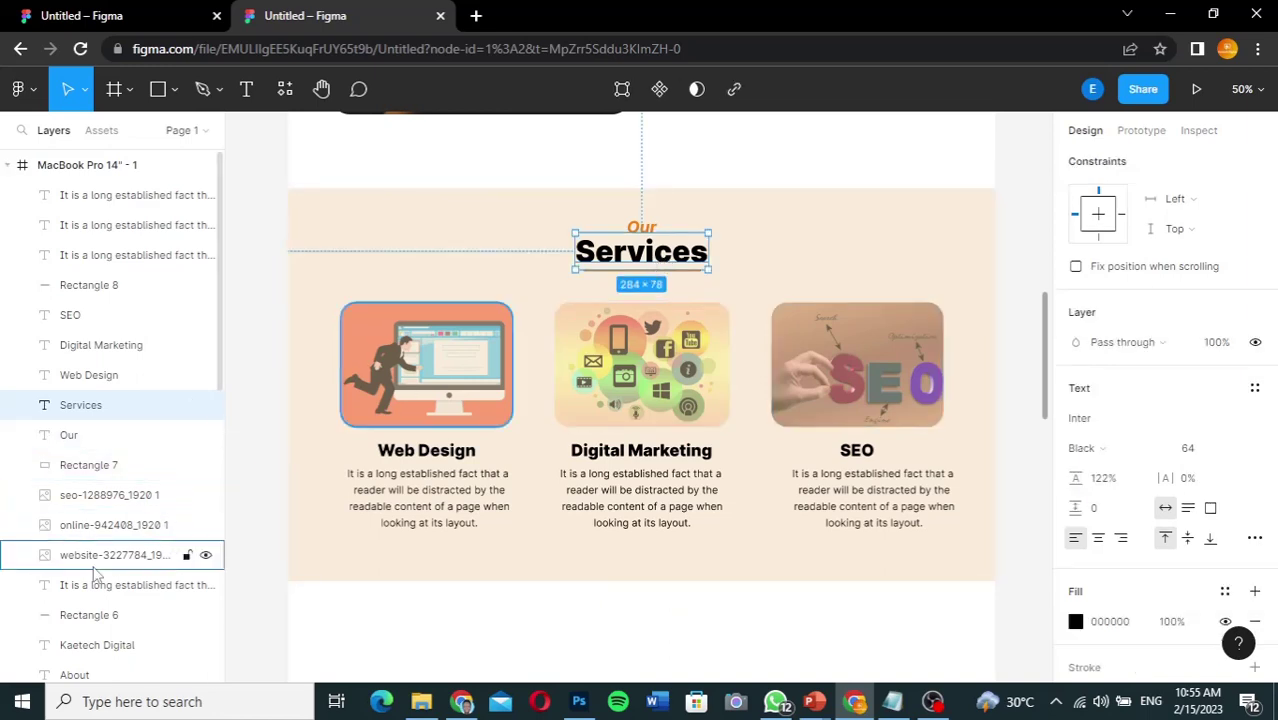
click(104, 468)
drag(104, 468, 97, 567)
Step: Move the Services and Our layers beside the Rectangle 8 underline and select all three
click(86, 620)
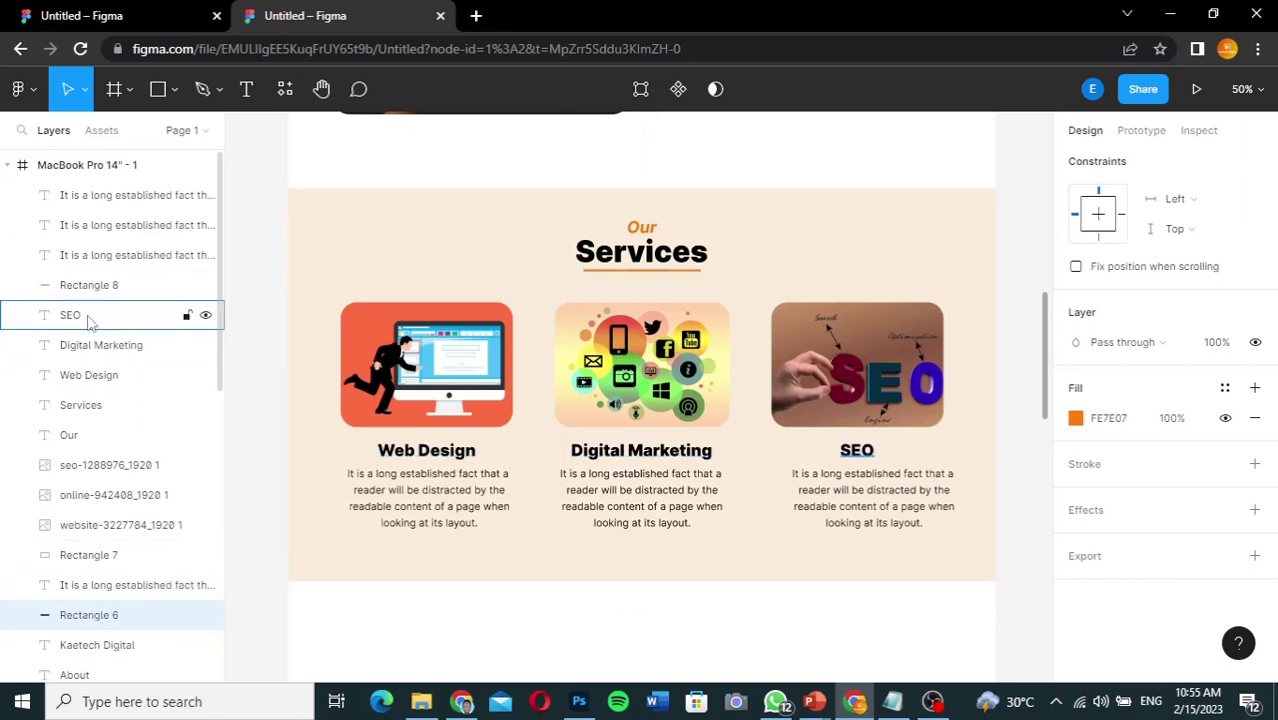
drag(86, 406, 90, 312)
drag(74, 437, 90, 344)
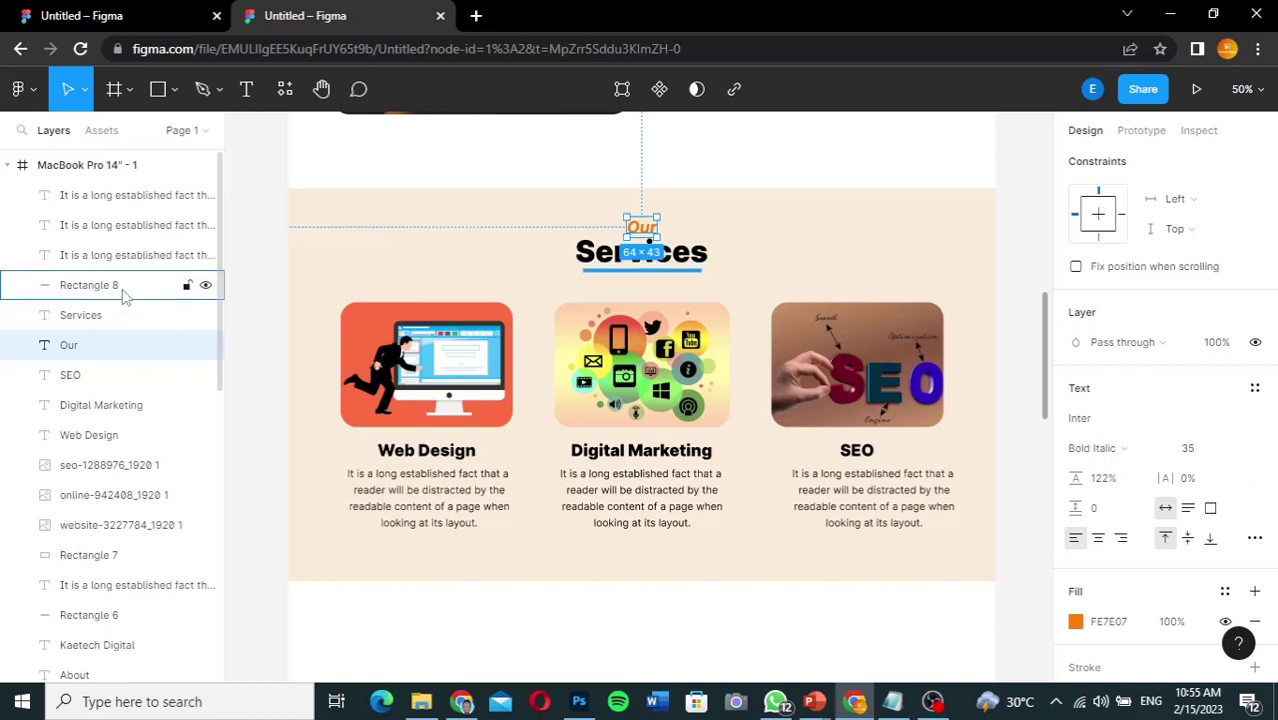
click(122, 294)
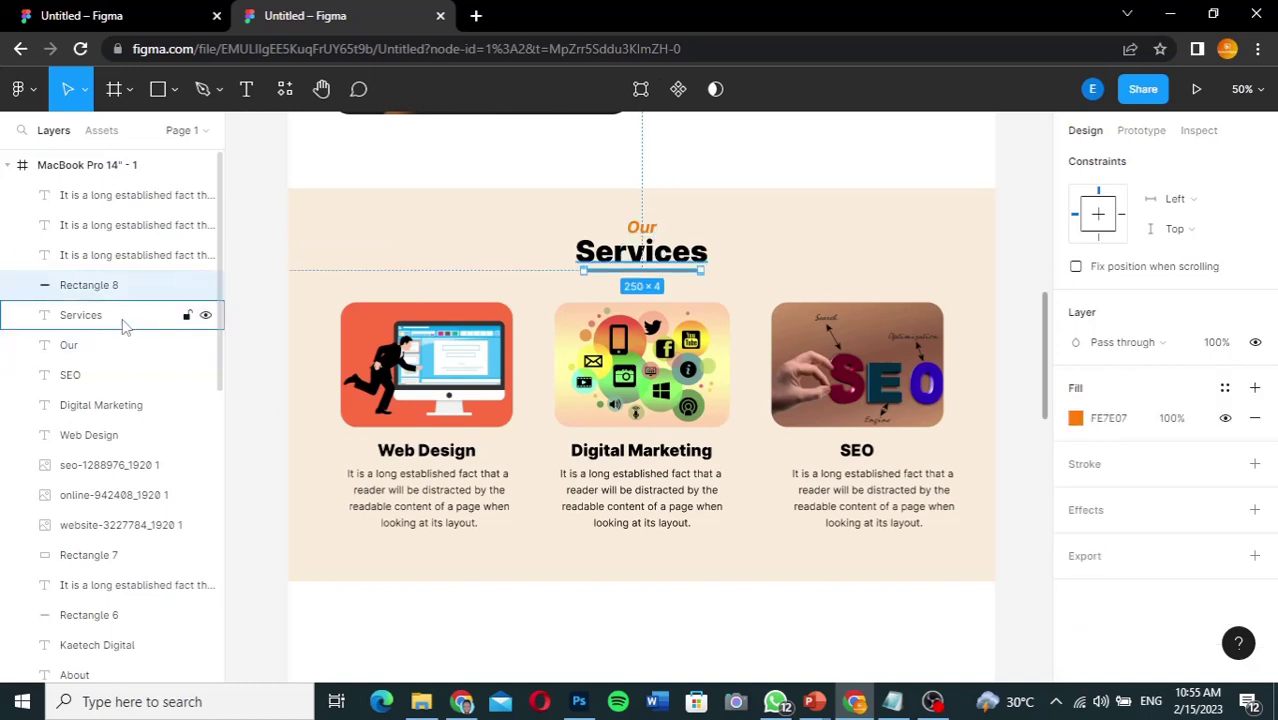
shift+click(117, 350)
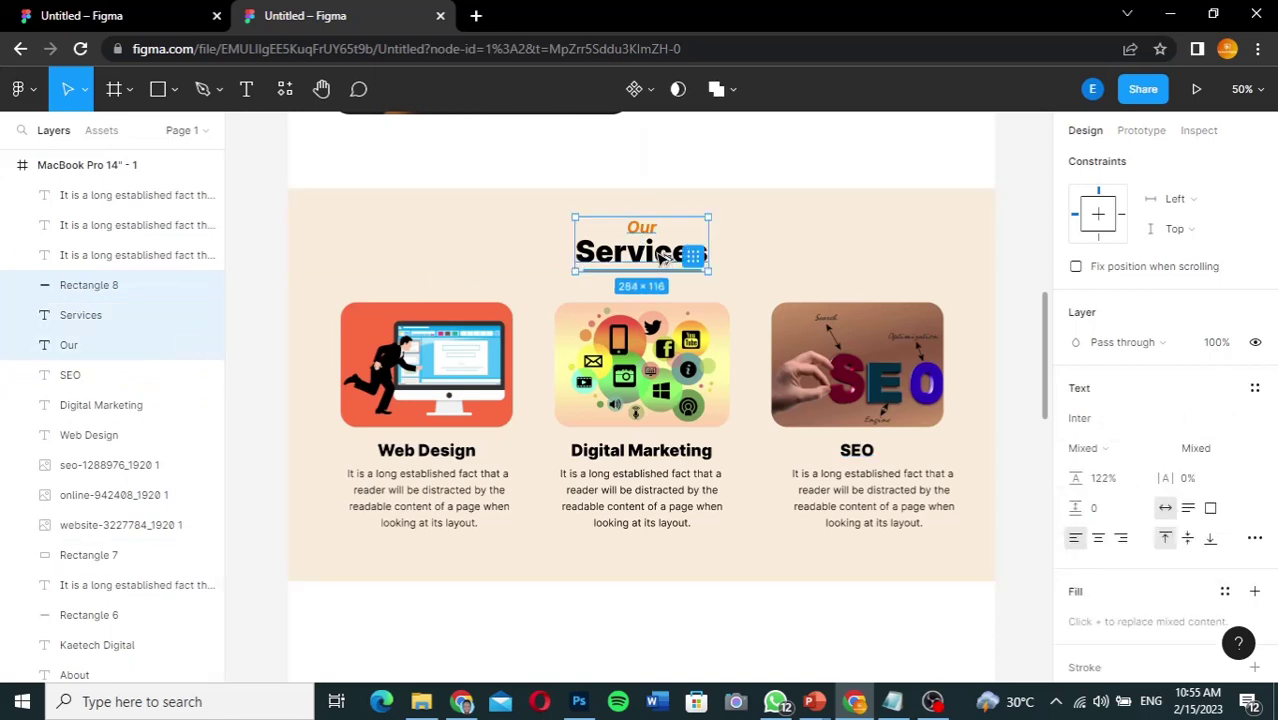
Step: Duplicate the underlined Our Services heading below the section and rename it 'Our Portfolio'
drag(662, 258, 668, 655)
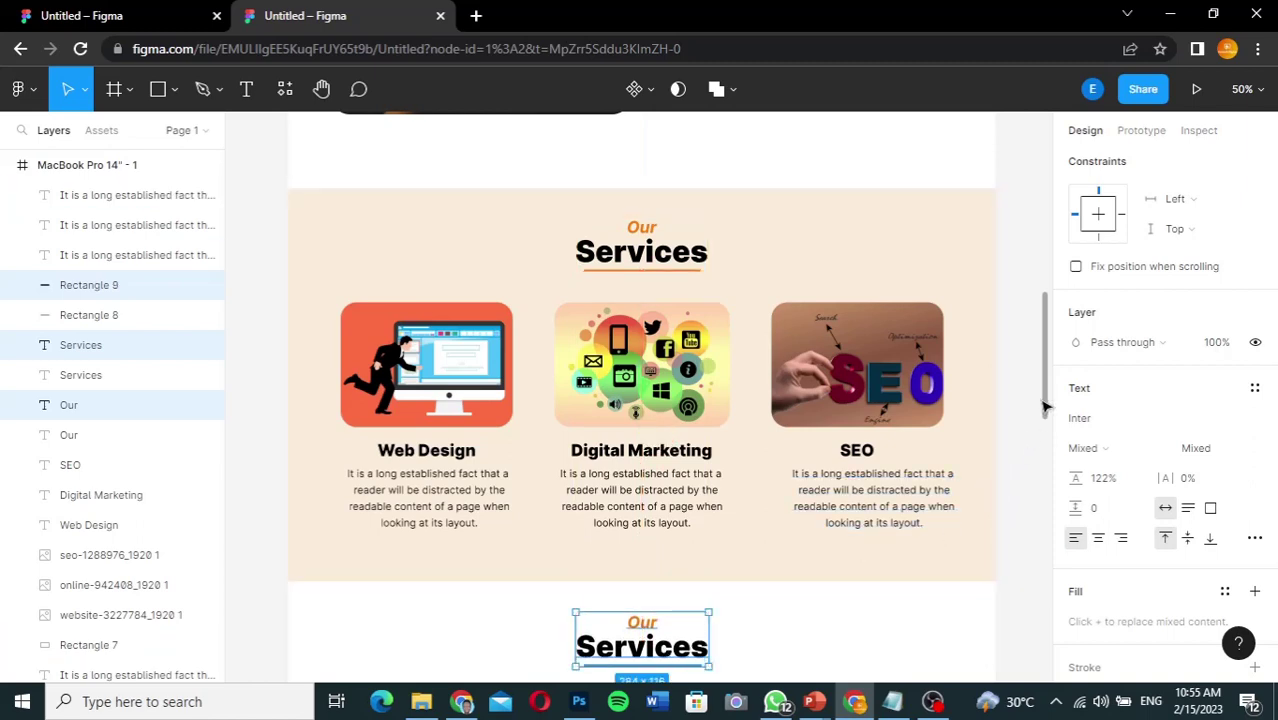
drag(1044, 400, 1044, 494)
scroll(1044, 488, down, 1)
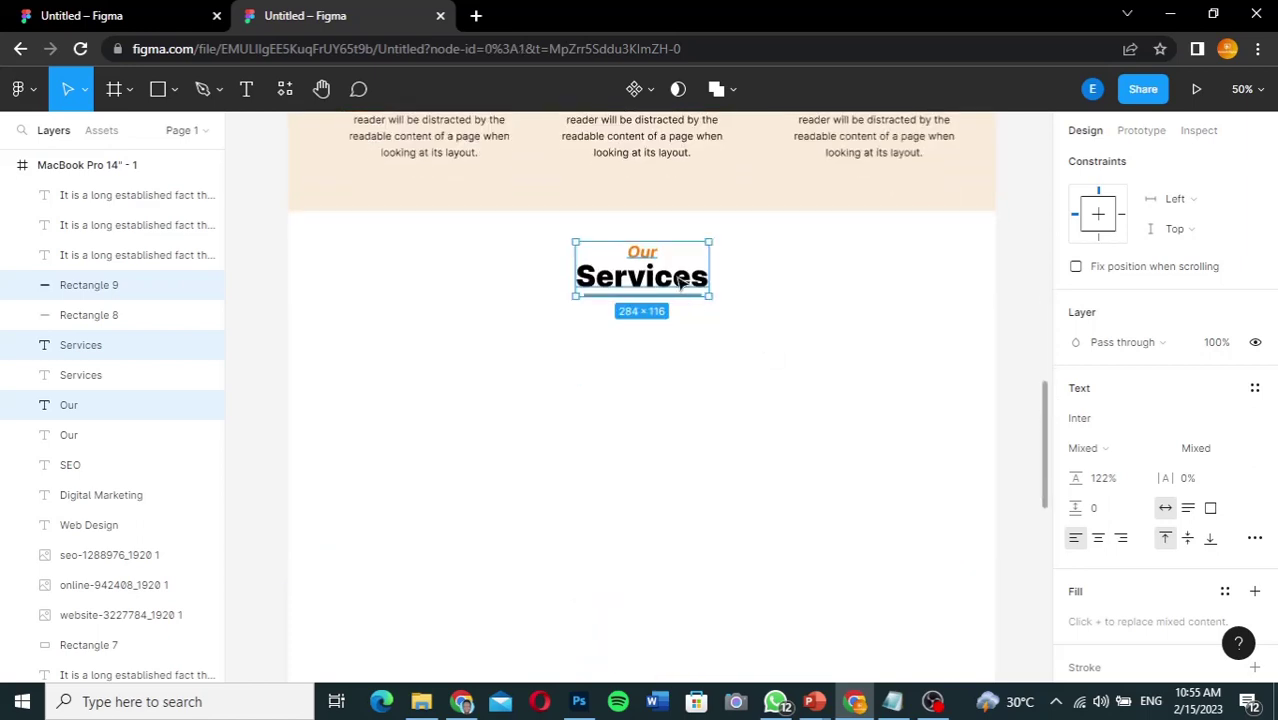
key(Escape)
click(680, 283)
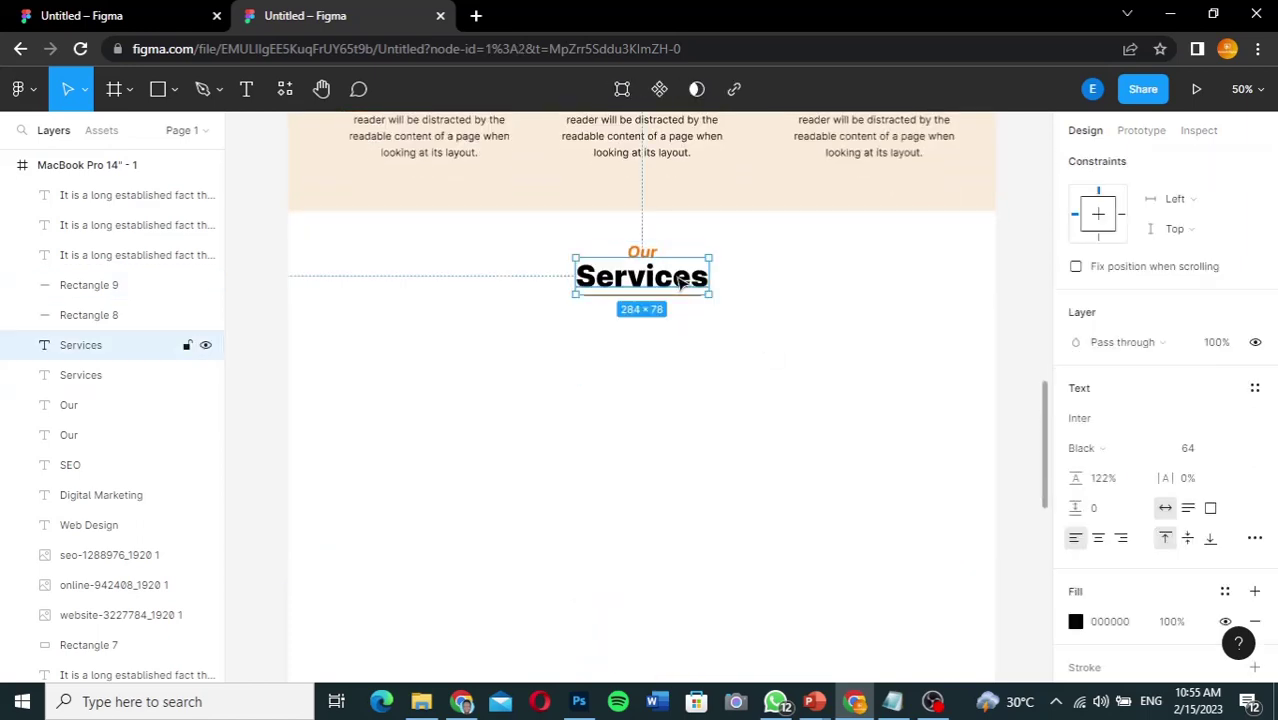
double_click(680, 283)
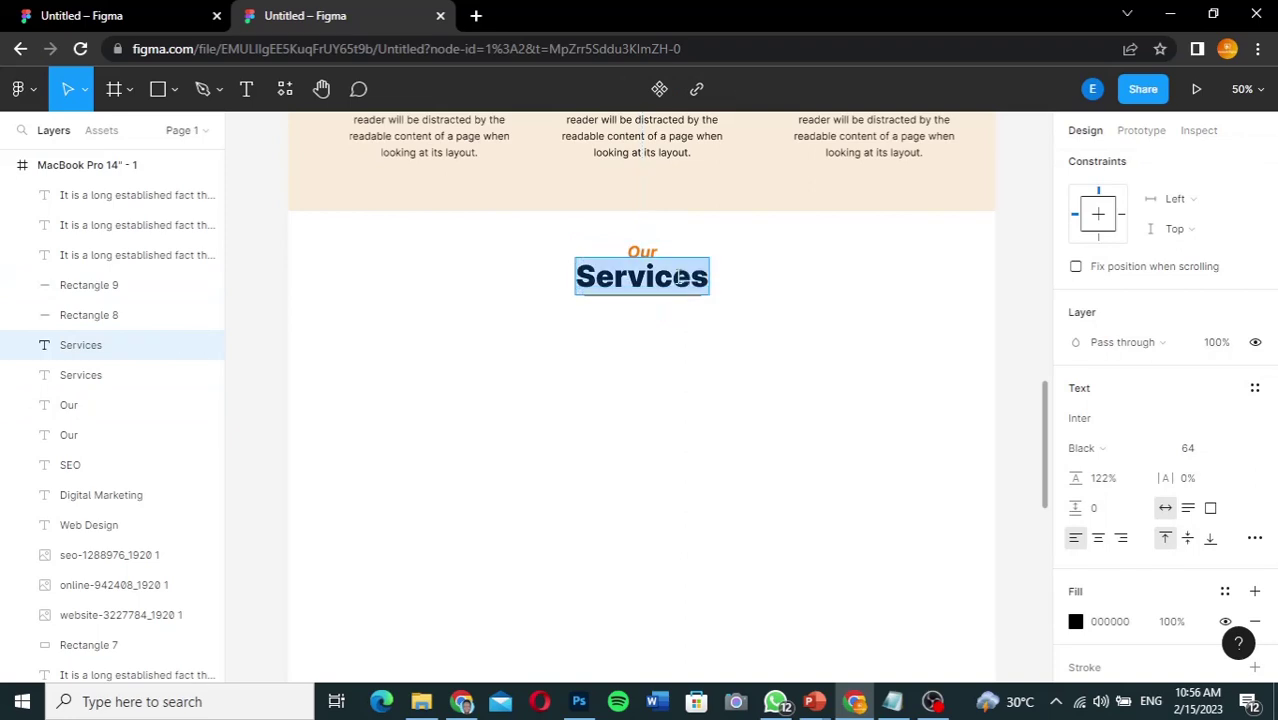
text(Port)
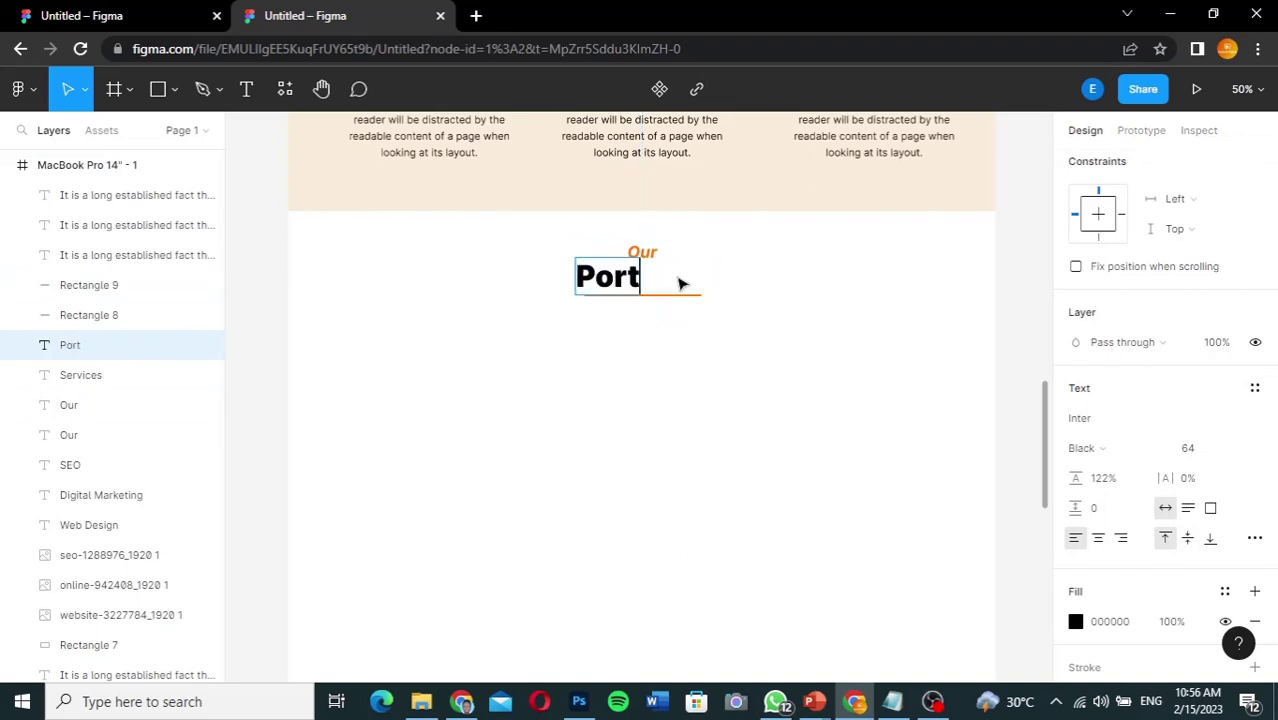
text(folio)
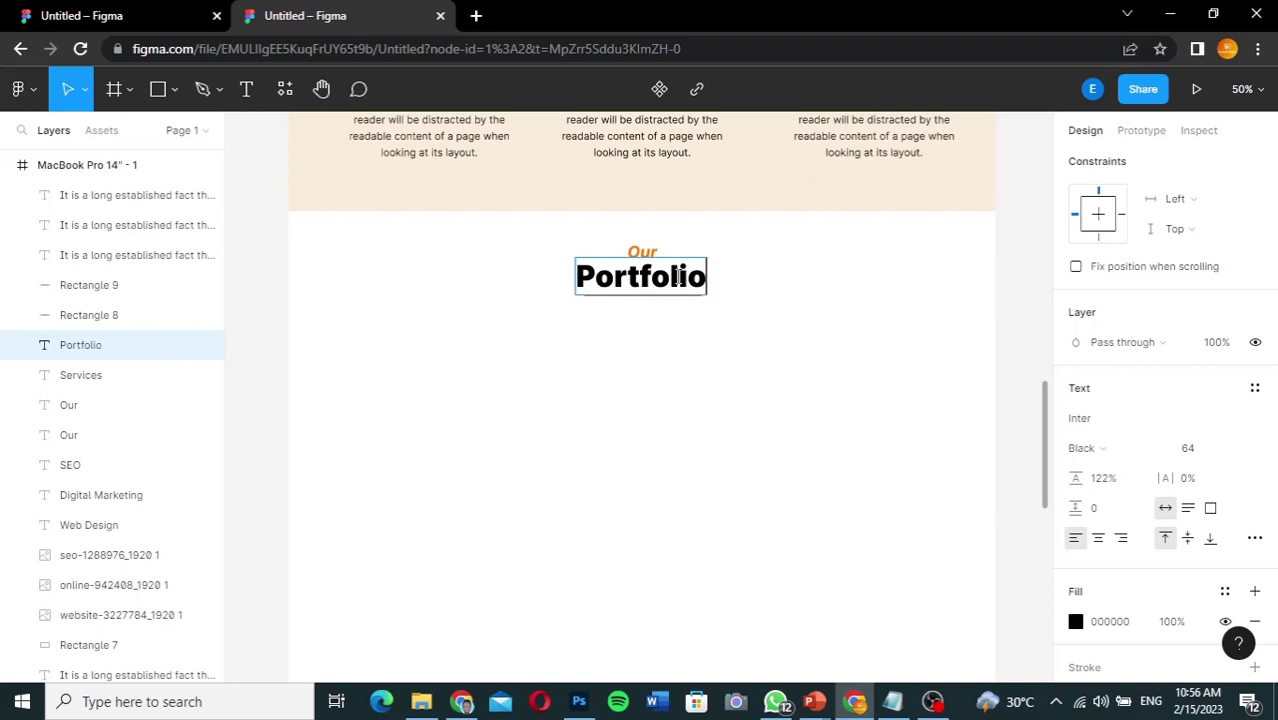
key(Escape)
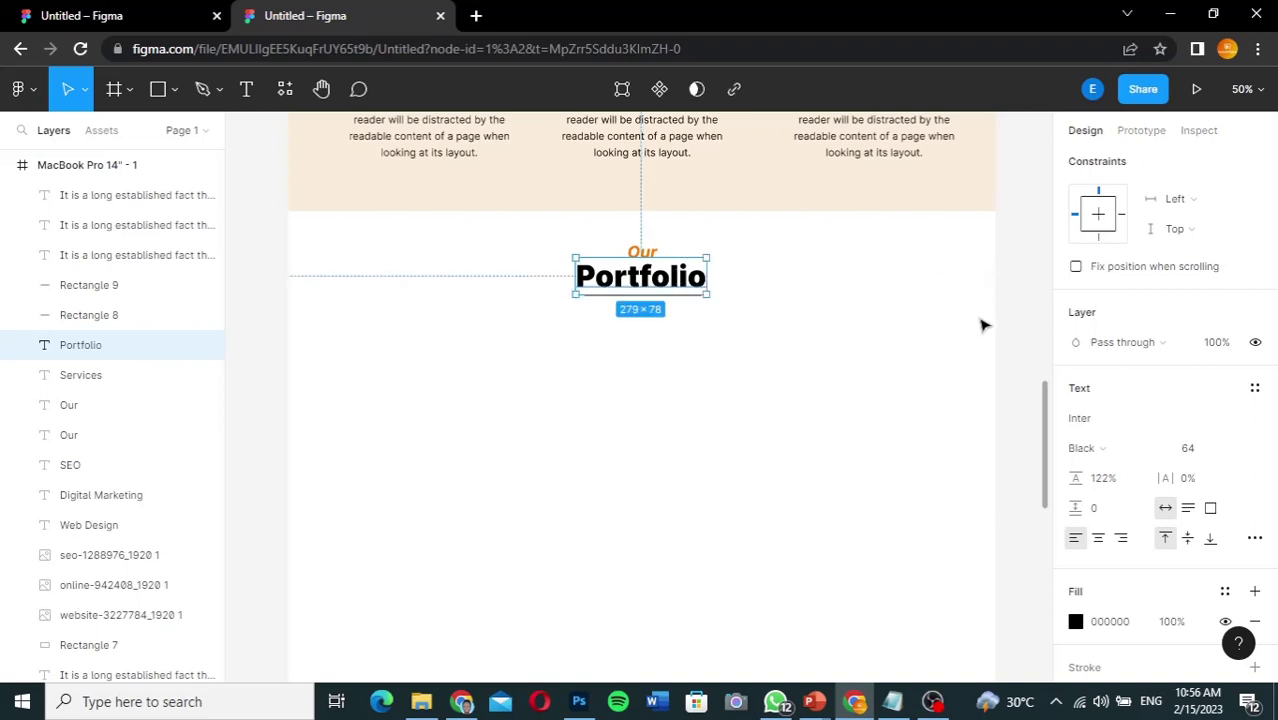
click(1025, 368)
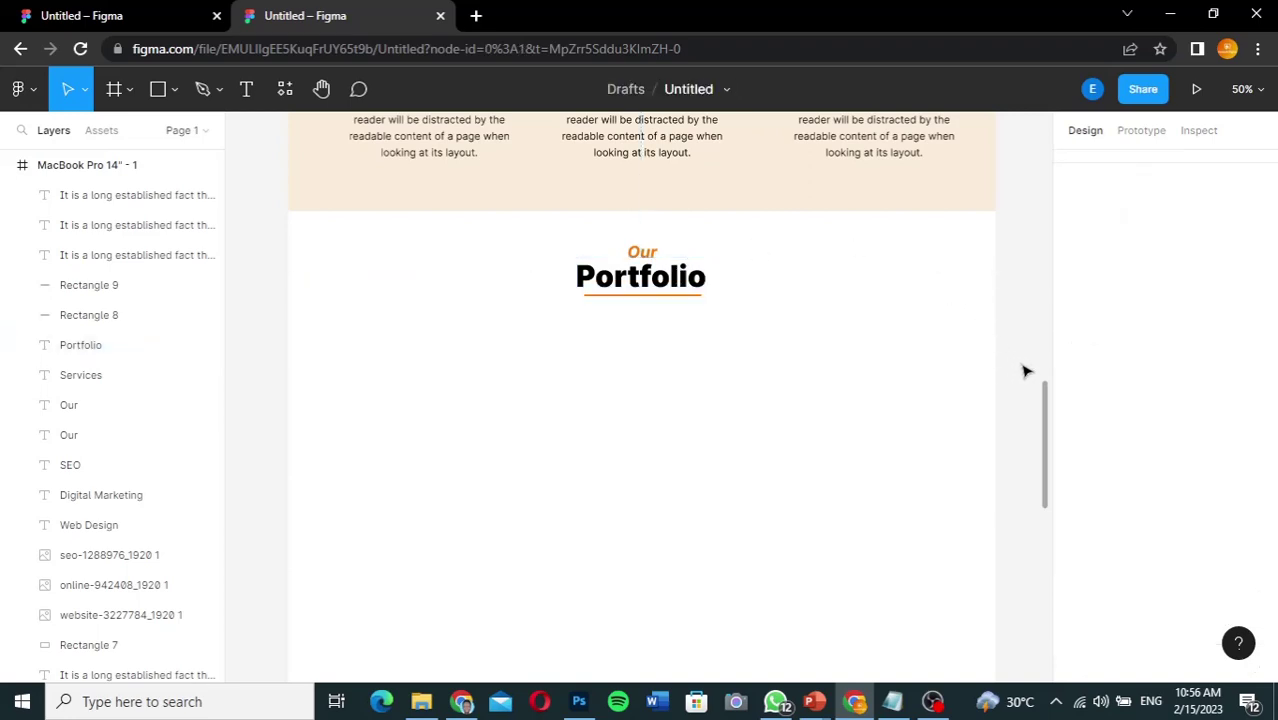
drag(1047, 411, 1047, 442)
Step: Select the shipping image in the Kaetech folder and drag it onto the Figma canvas
click(421, 702)
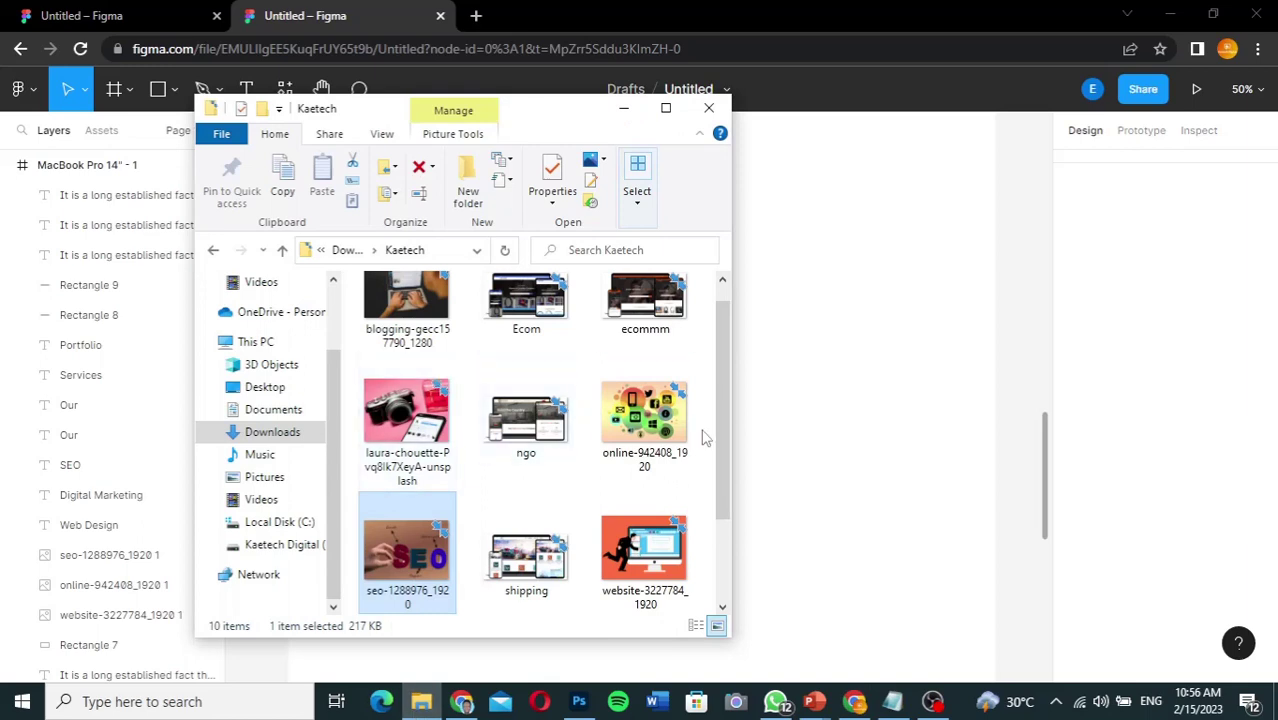
click(541, 573)
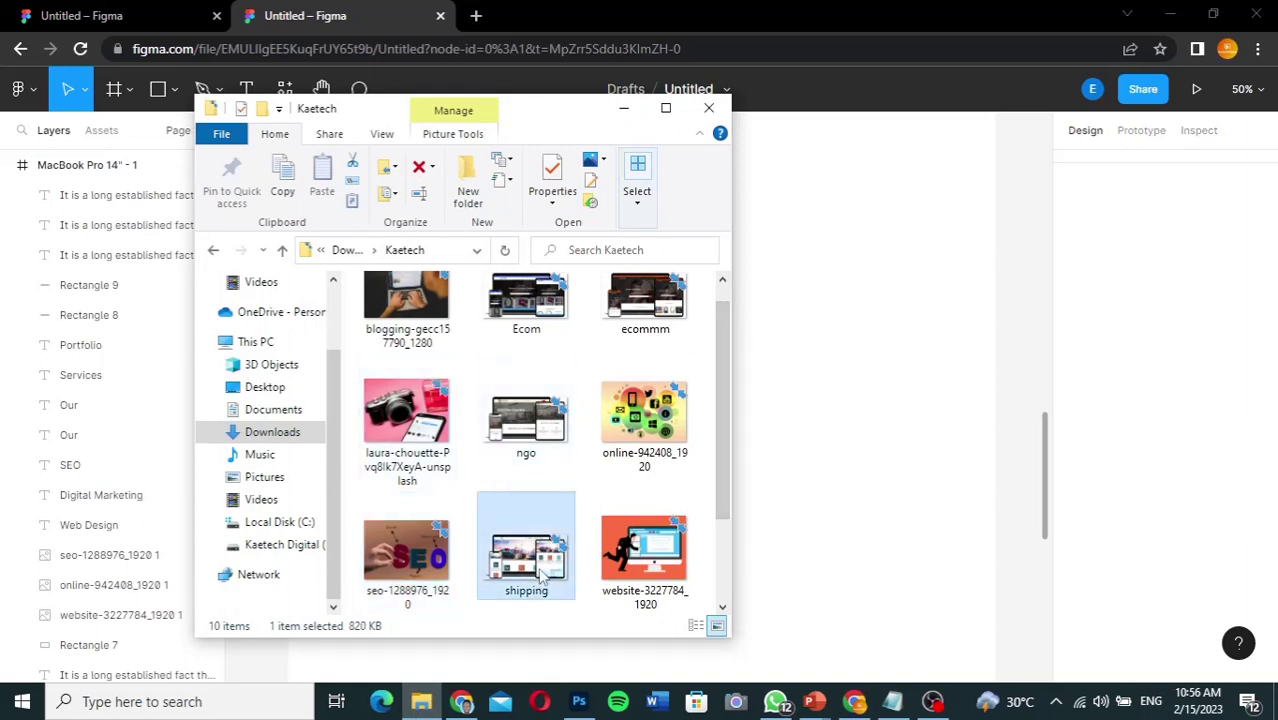
ctrl+click(537, 449)
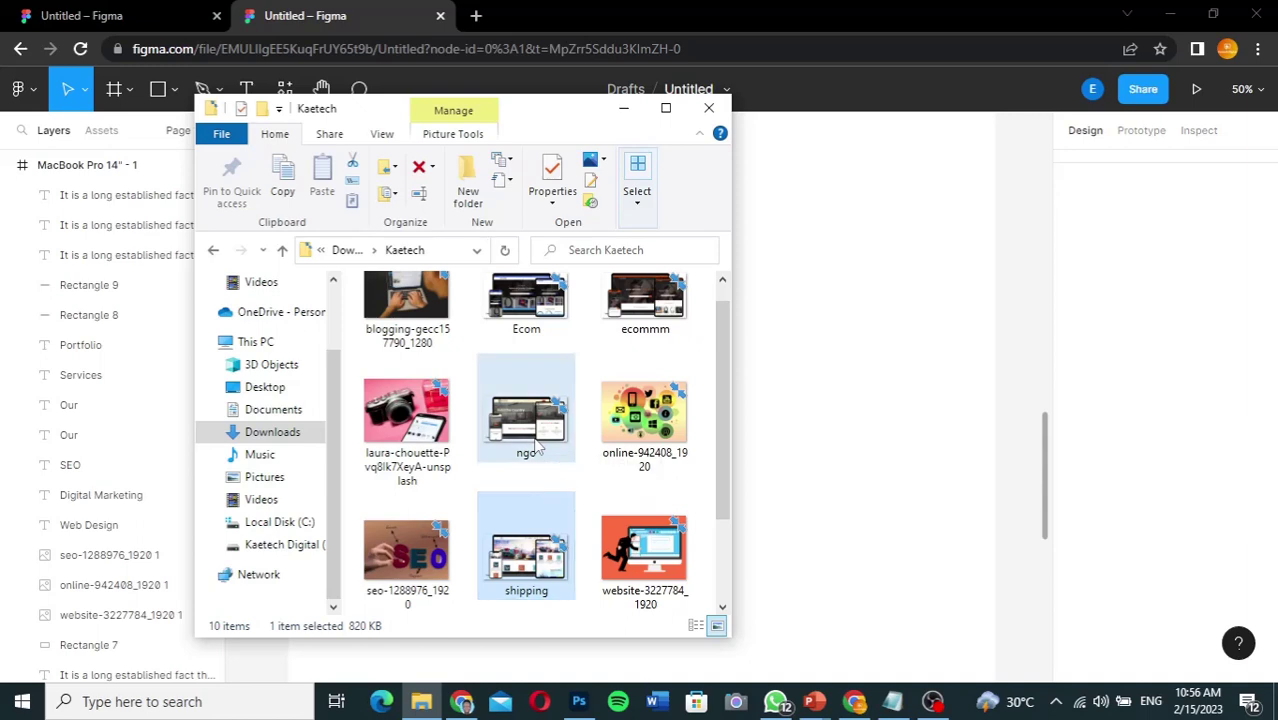
scroll(522, 313, up, 1)
ctrl+click(524, 318)
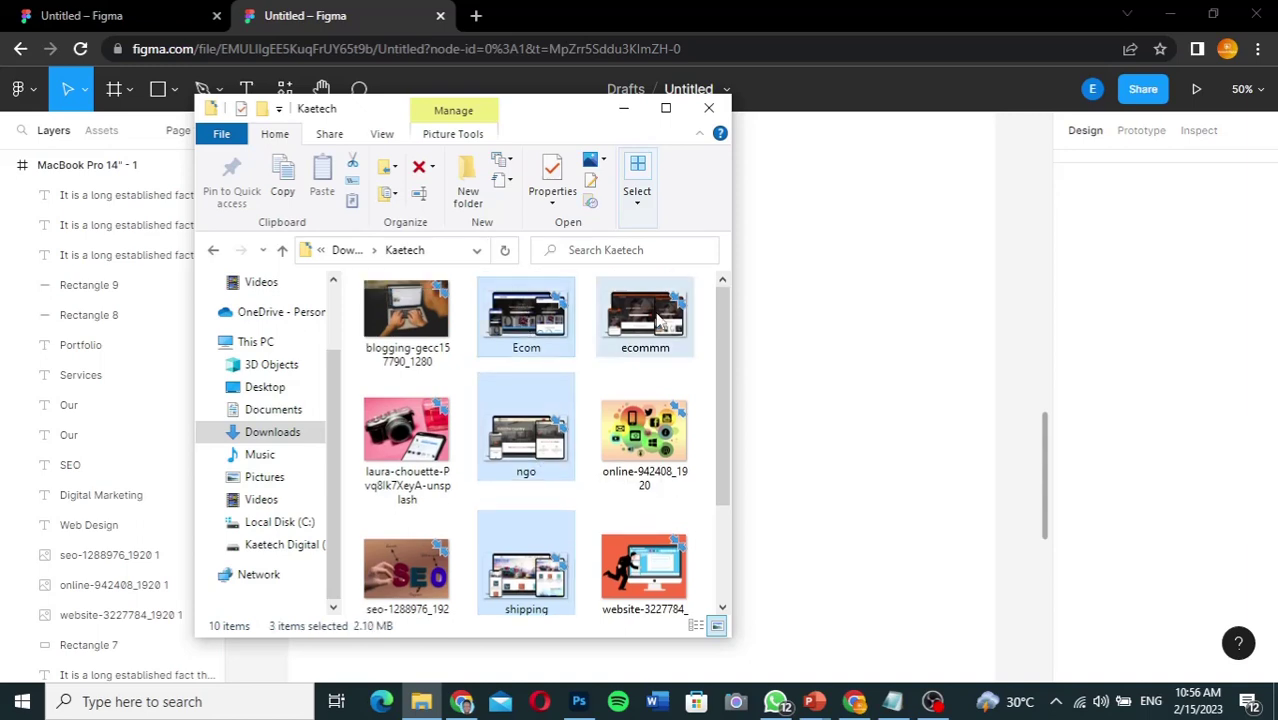
ctrl+click(660, 320)
click(672, 398)
scroll(722, 408, down, 1)
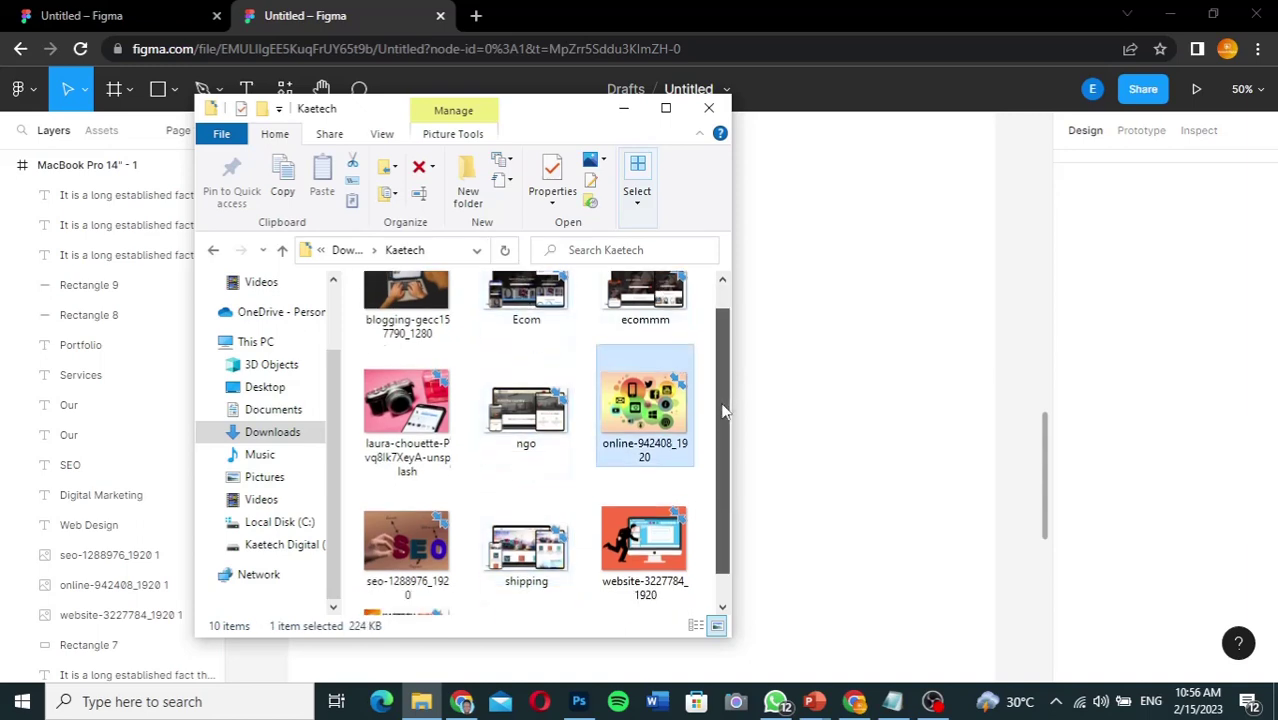
click(519, 553)
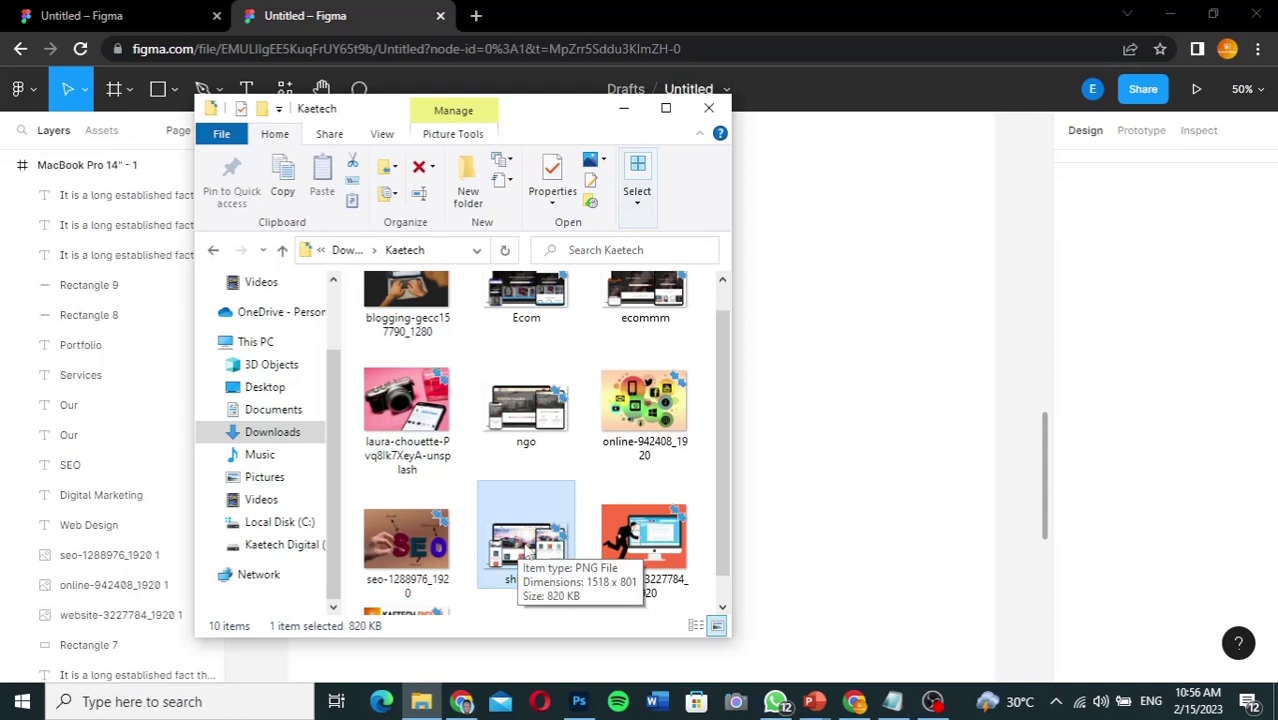
drag(513, 556, 866, 443)
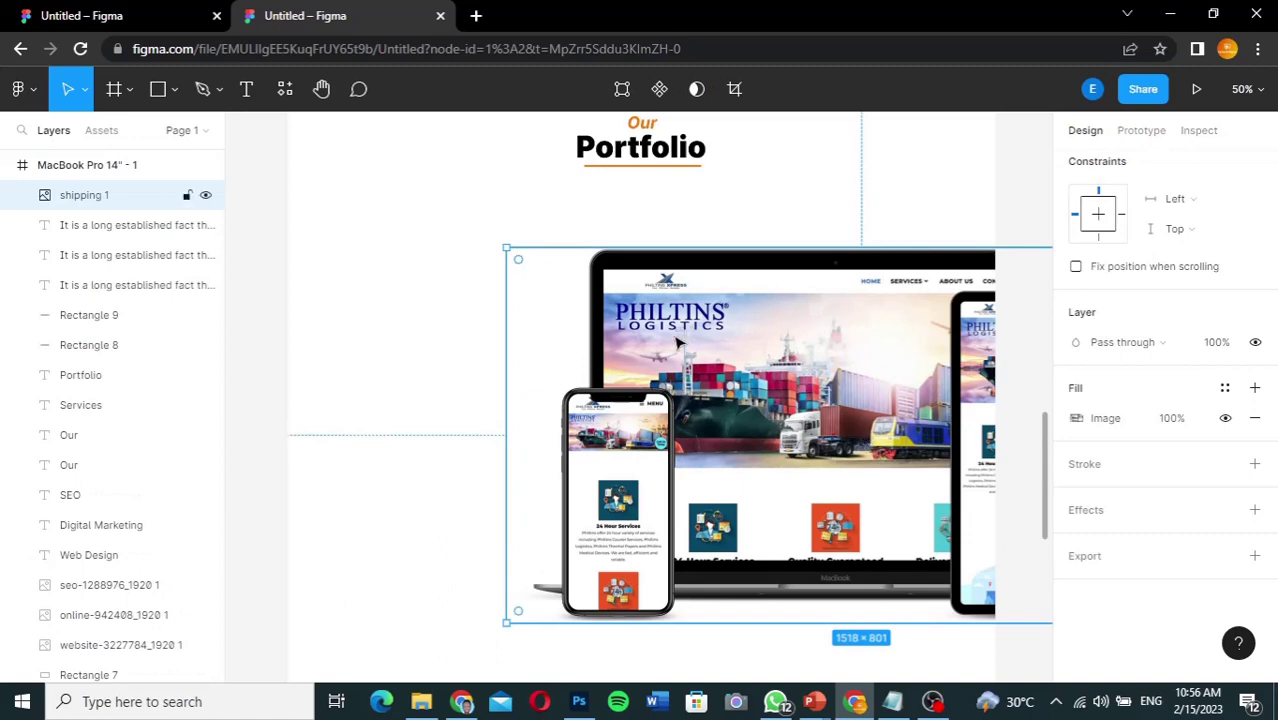
Step: Move the shipping image under Our Portfolio and resize it to 552 × 302 on the left
drag(725, 389, 504, 333)
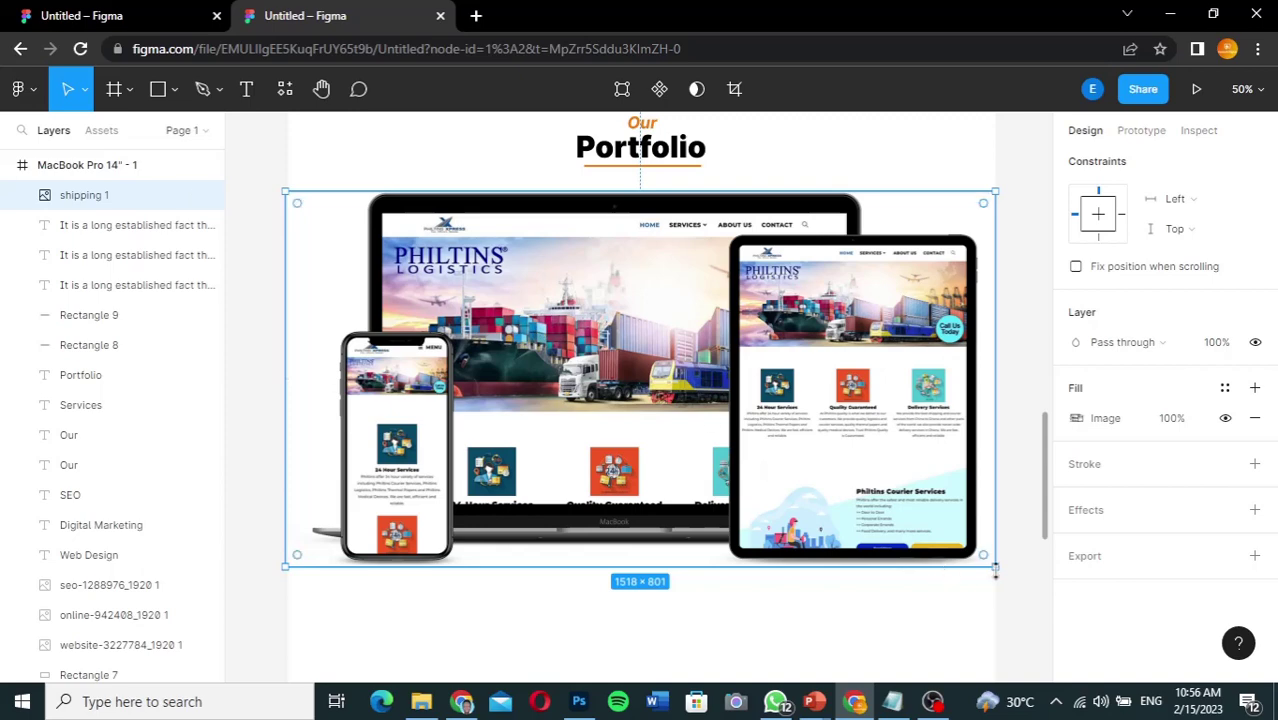
drag(997, 568, 545, 335)
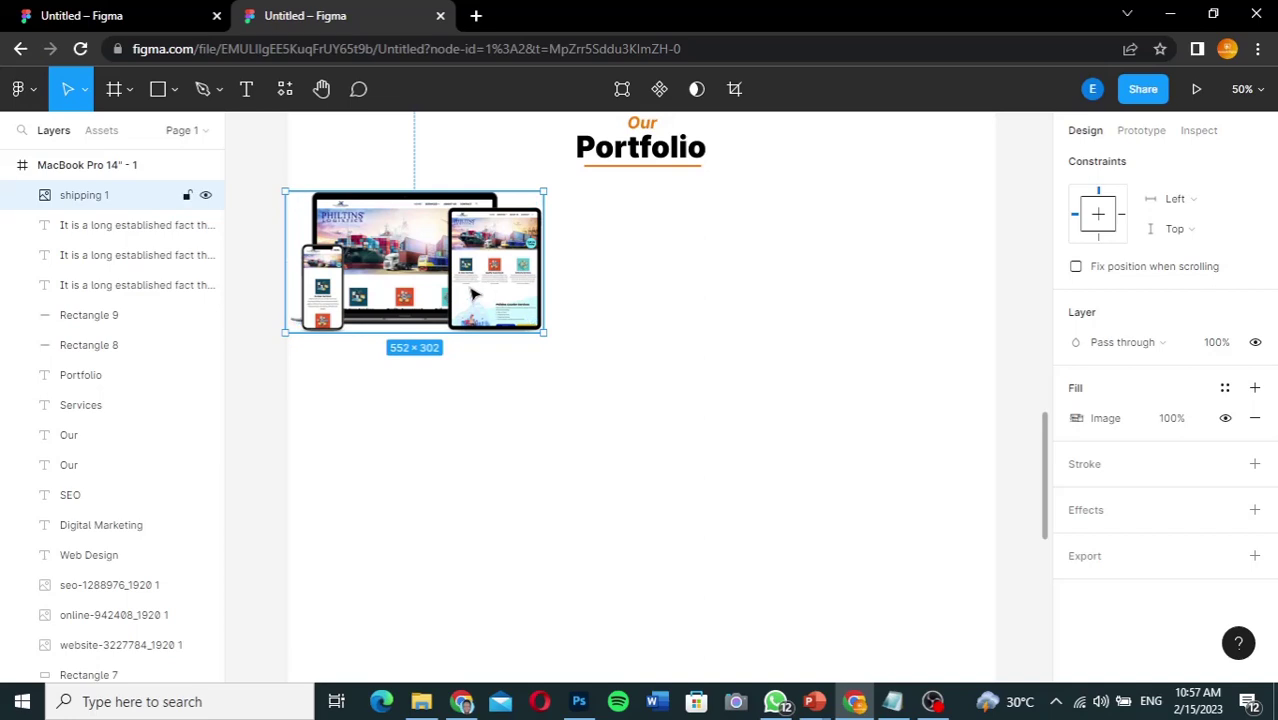
drag(471, 295, 541, 320)
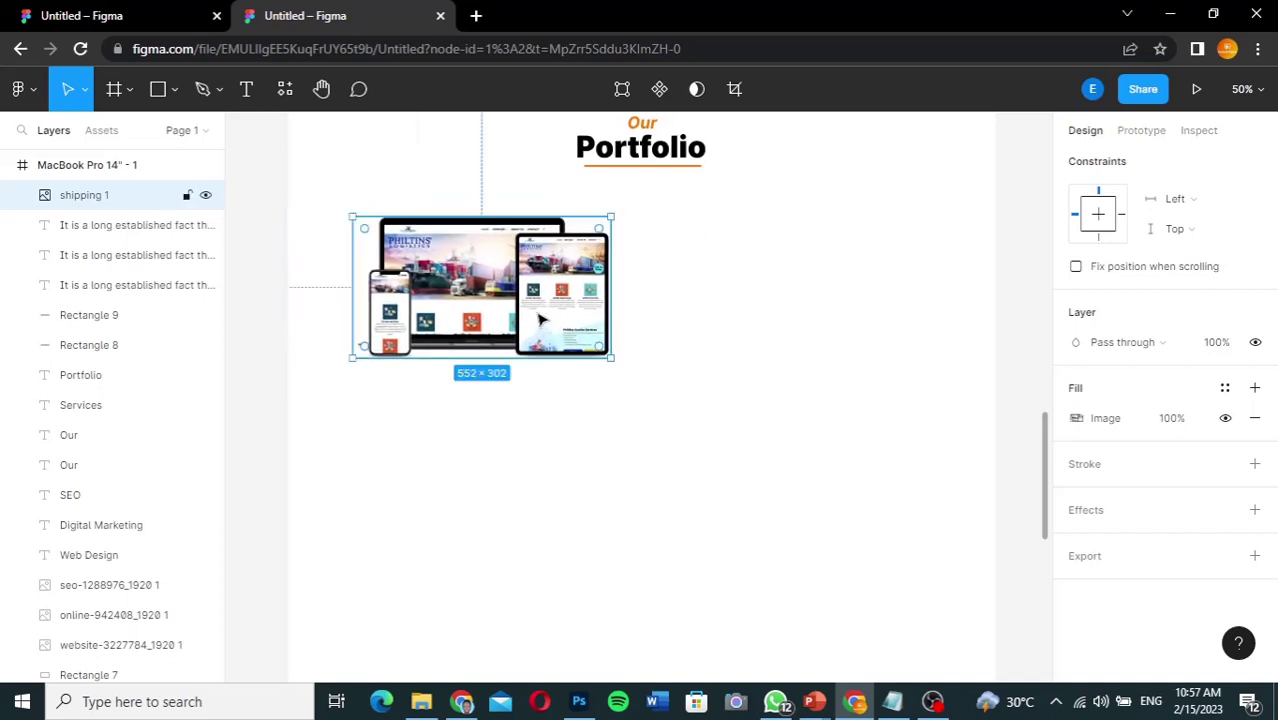
Step: Drag the ecommm image onto the canvas, resize it to 536 × 302, and place it beside shipping
click(421, 702)
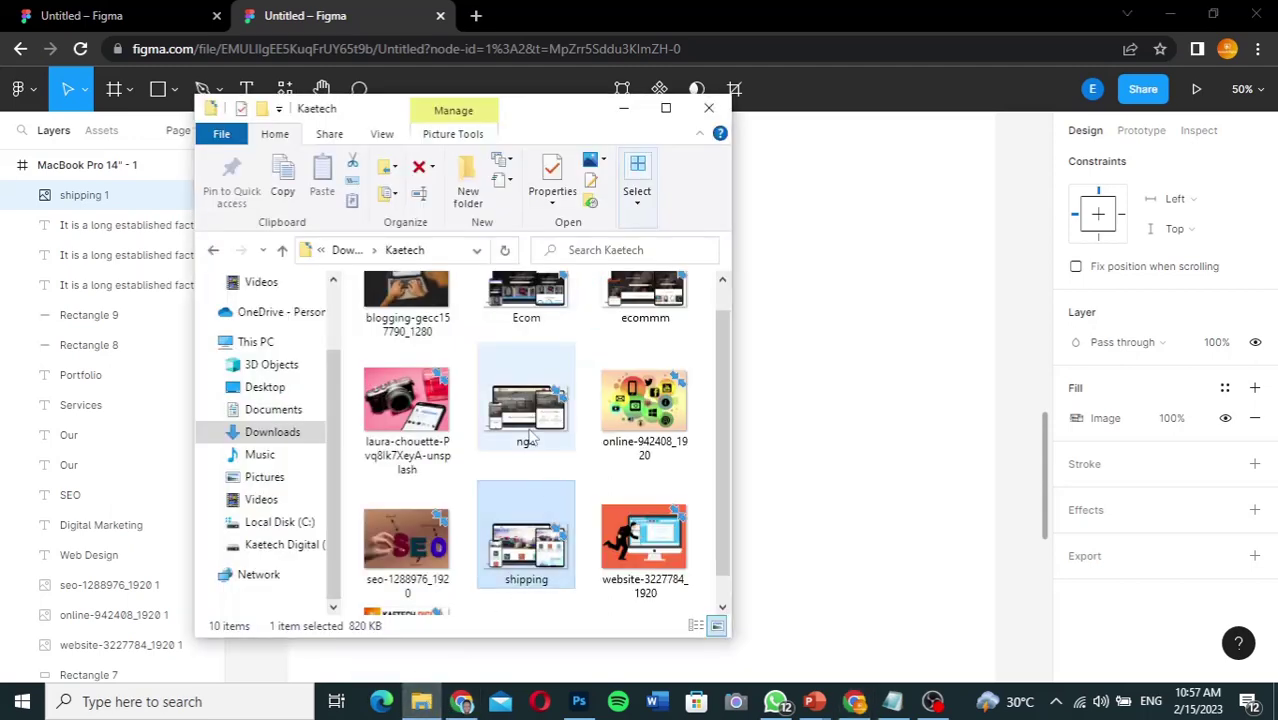
click(530, 437)
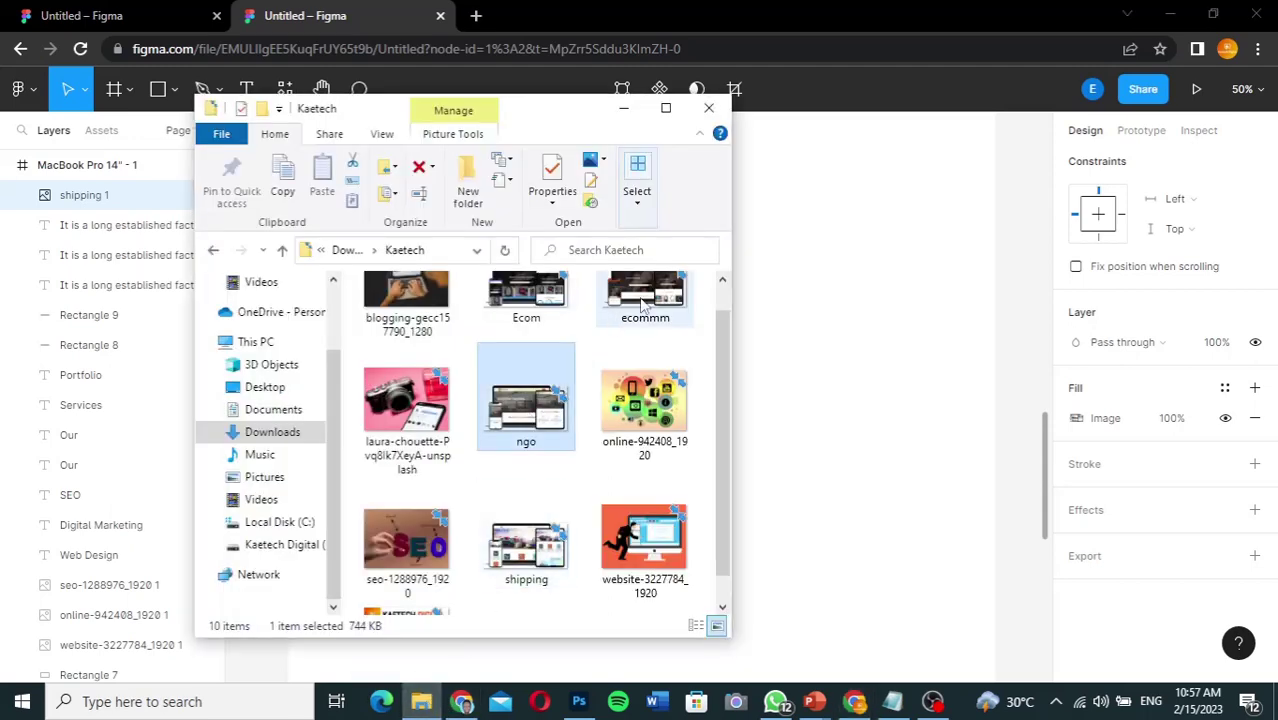
drag(643, 305, 828, 512)
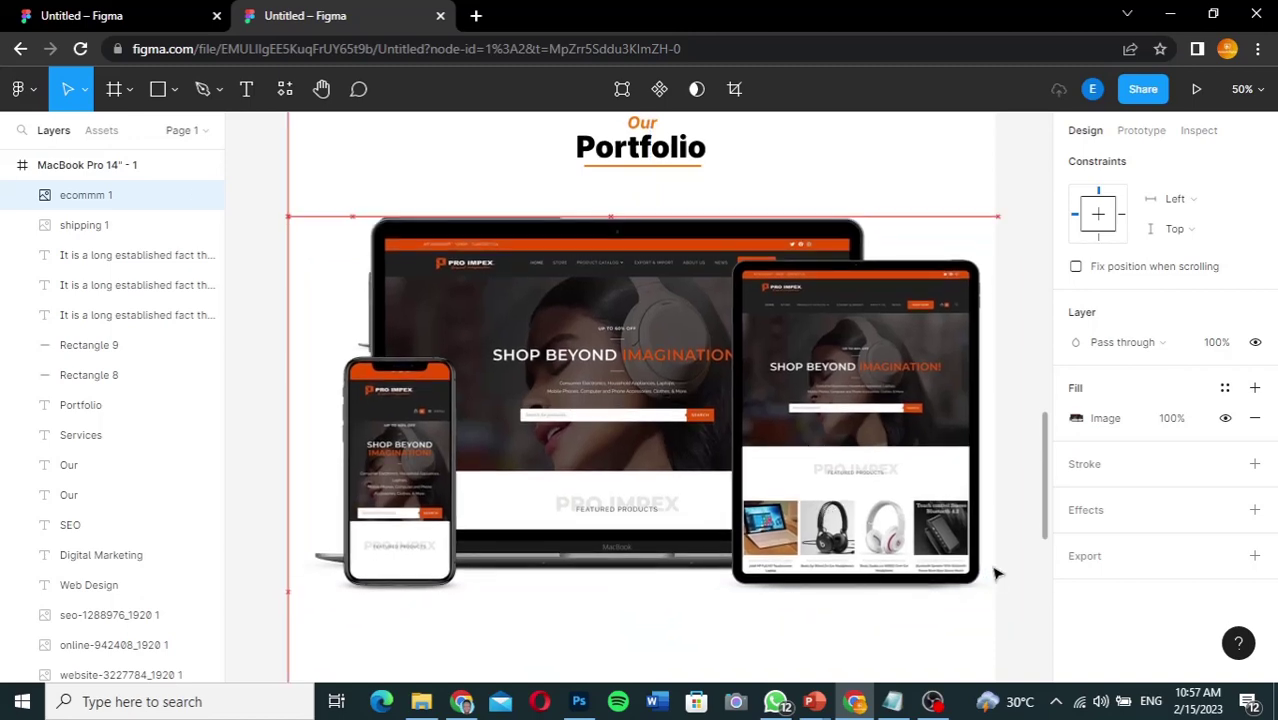
drag(962, 560, 540, 357)
drag(498, 318, 863, 302)
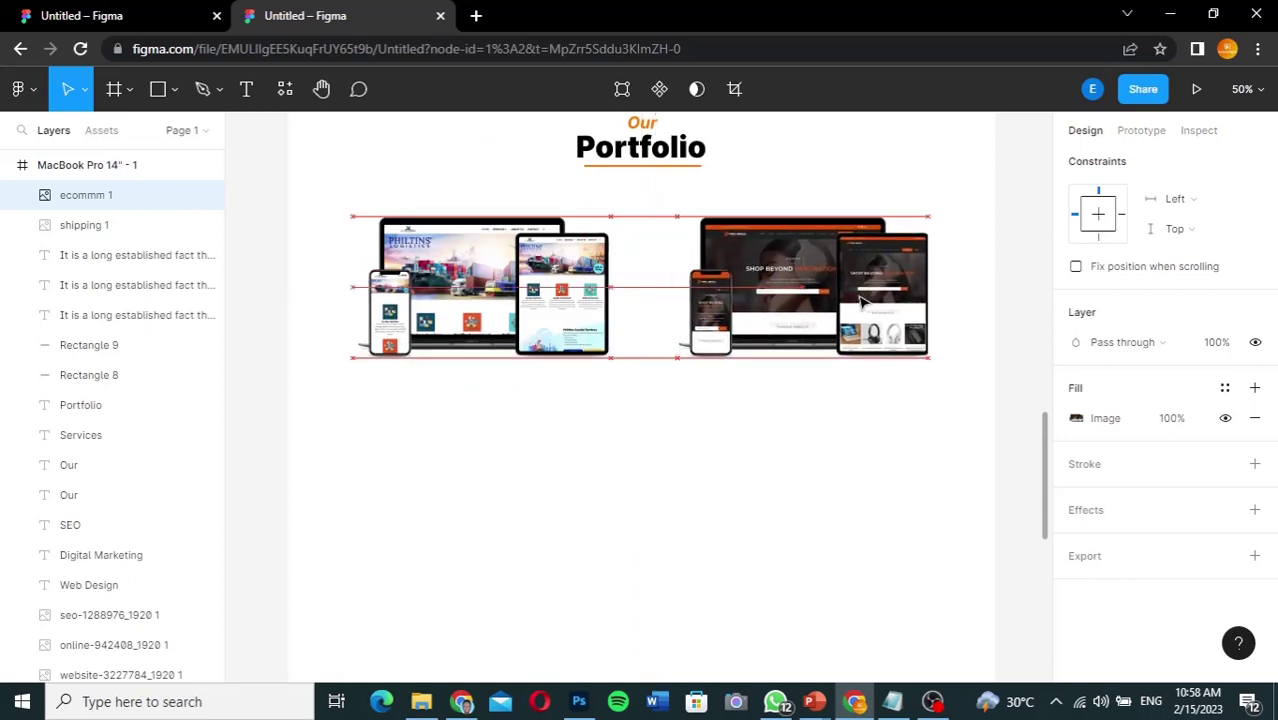
drag(863, 302, 863, 302)
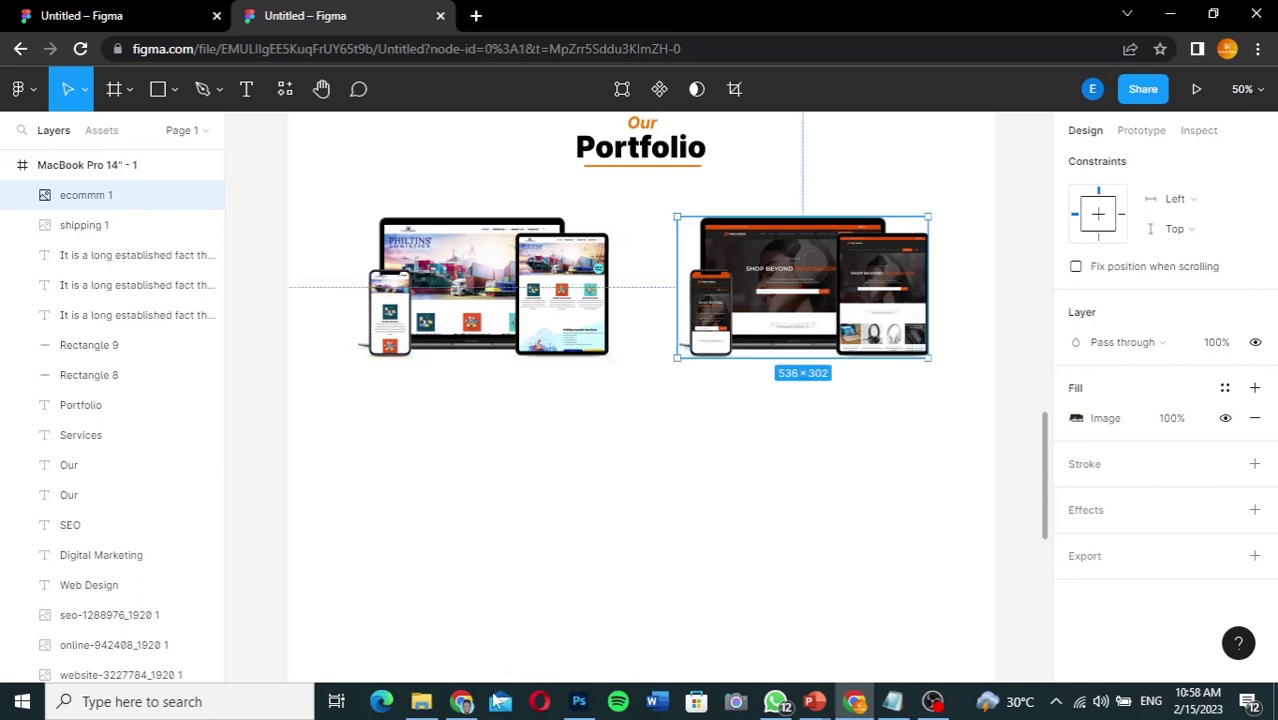
Step: Drop the ngo mockup image from the Kaetech folder into the design and position it
click(405, 610)
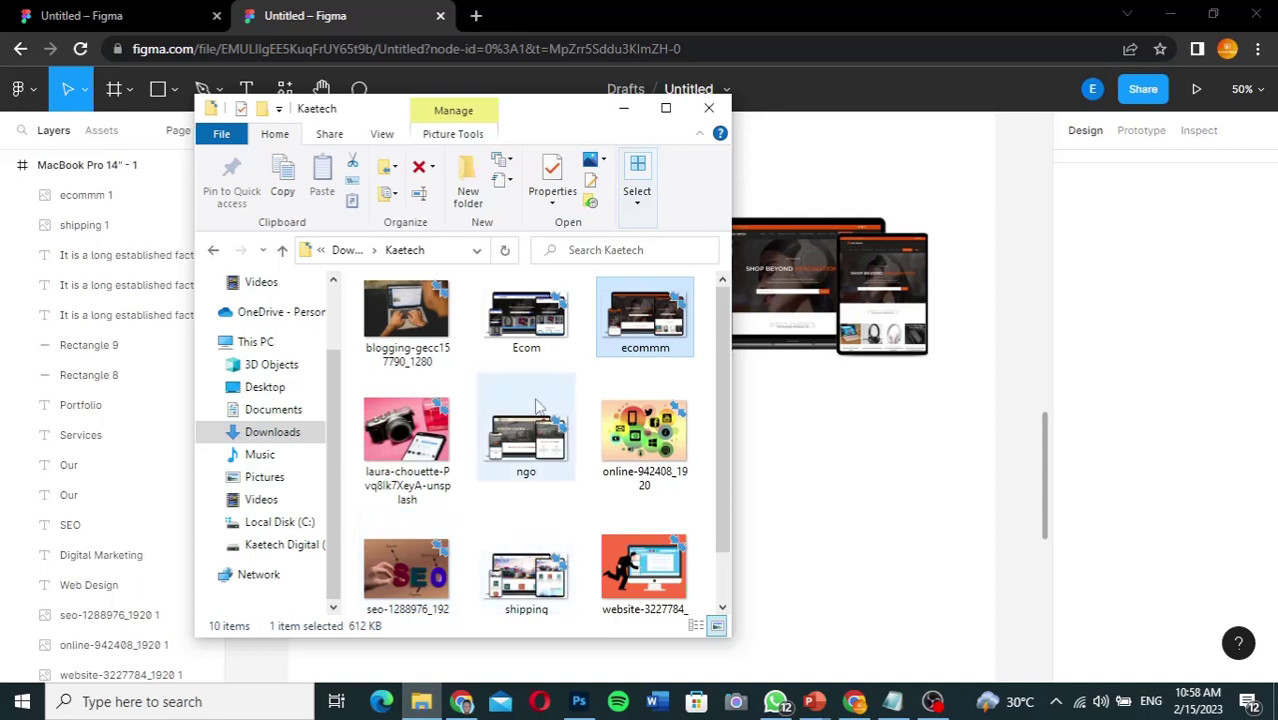
click(527, 452)
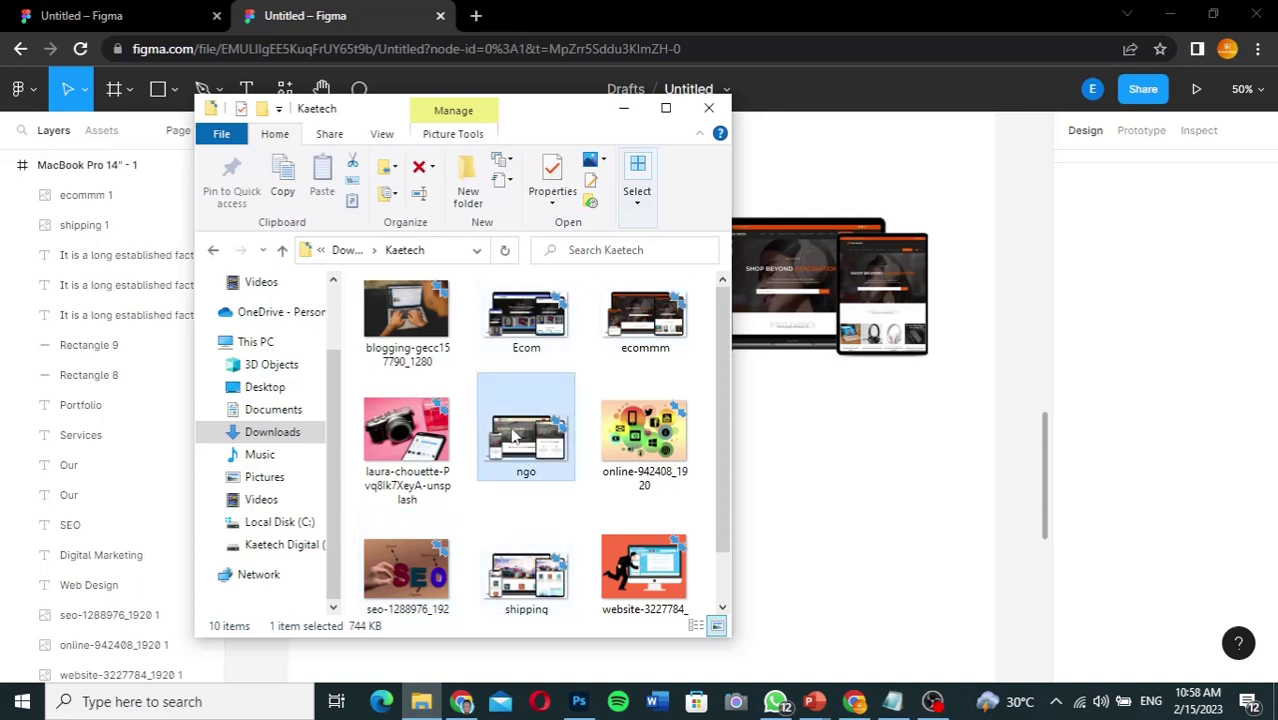
drag(512, 435, 787, 535)
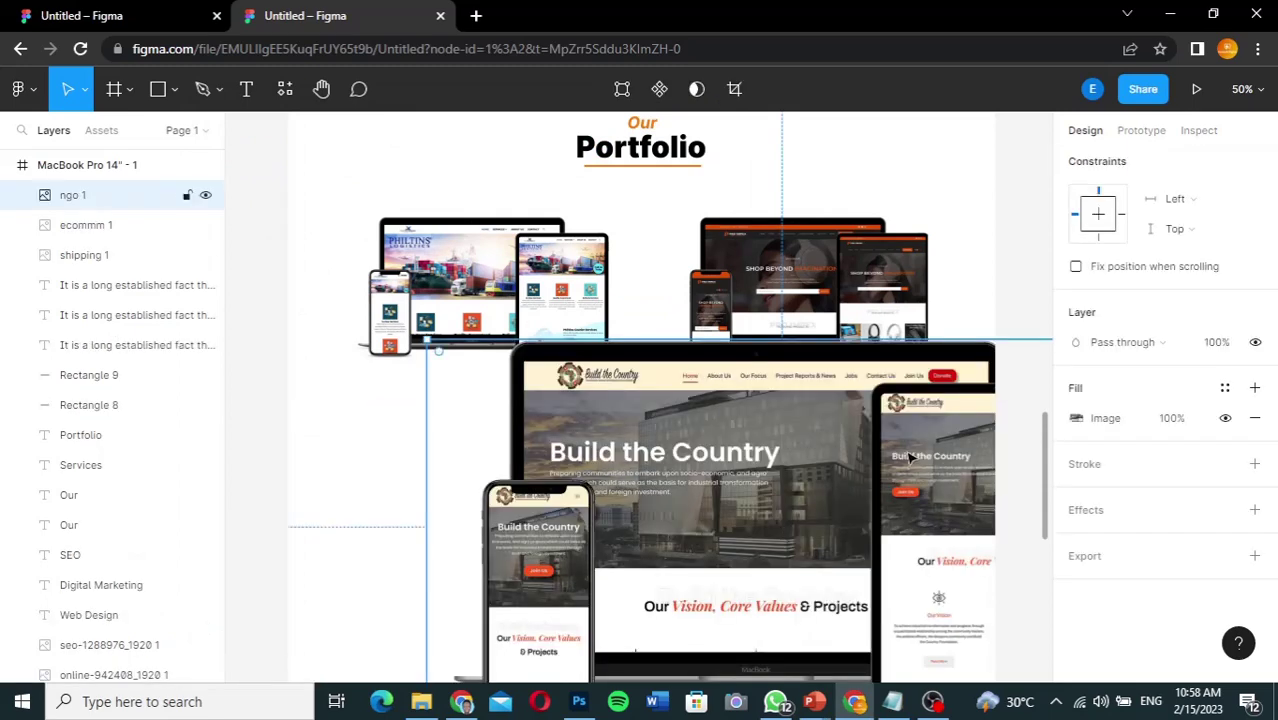
drag(910, 456, 785, 408)
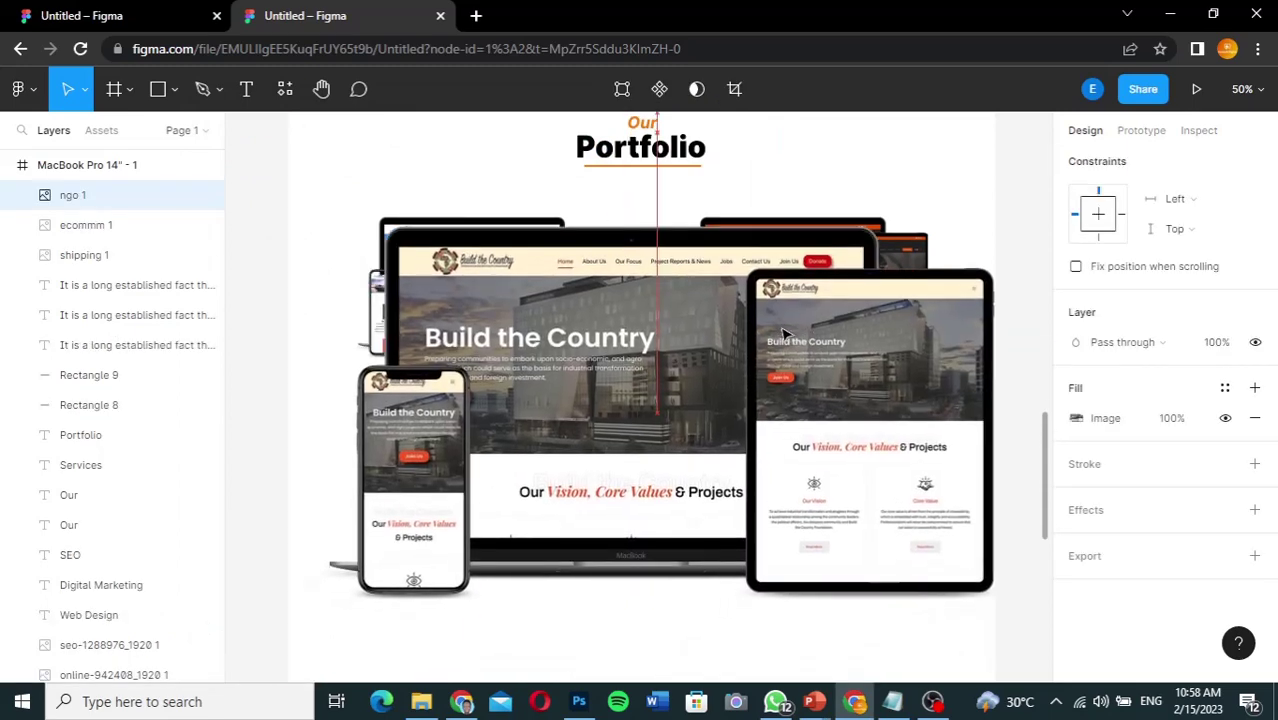
Step: Add the Ecom mockup, resize it to 560×302 and place it in the bottom-right slot
key(alt+Tab)
click(642, 312)
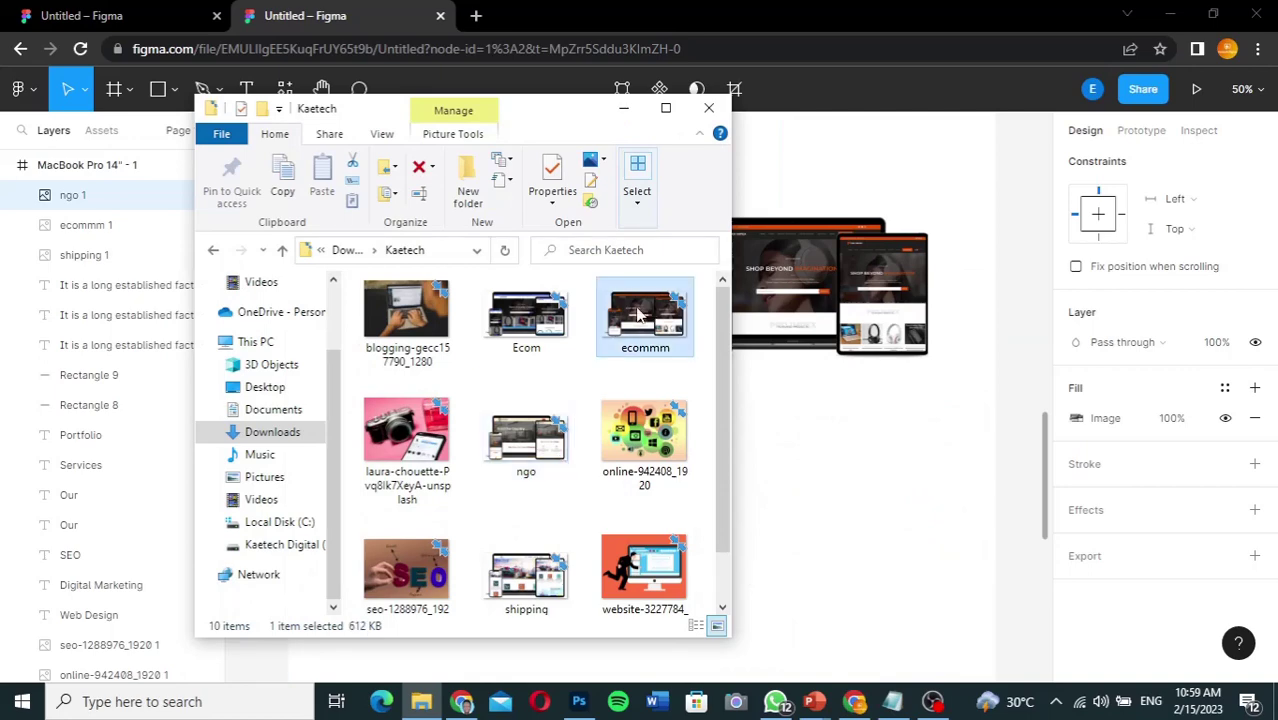
click(553, 315)
drag(519, 318, 829, 481)
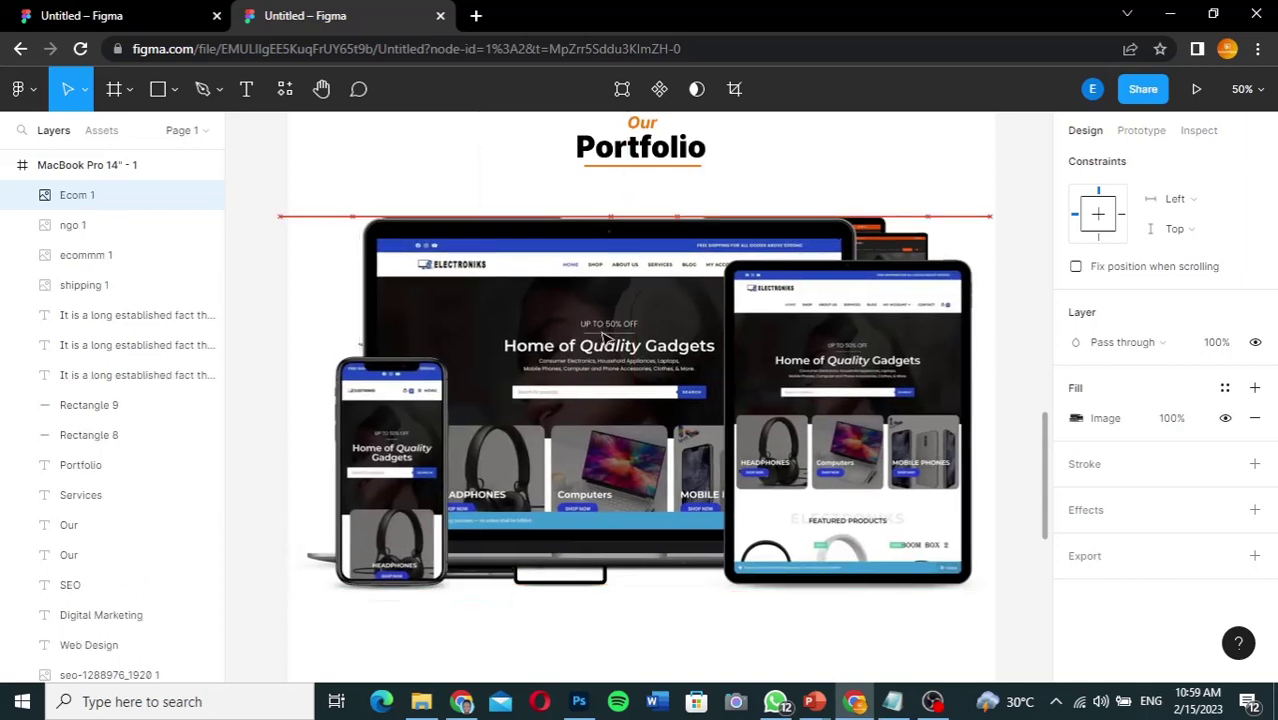
drag(585, 302, 600, 328)
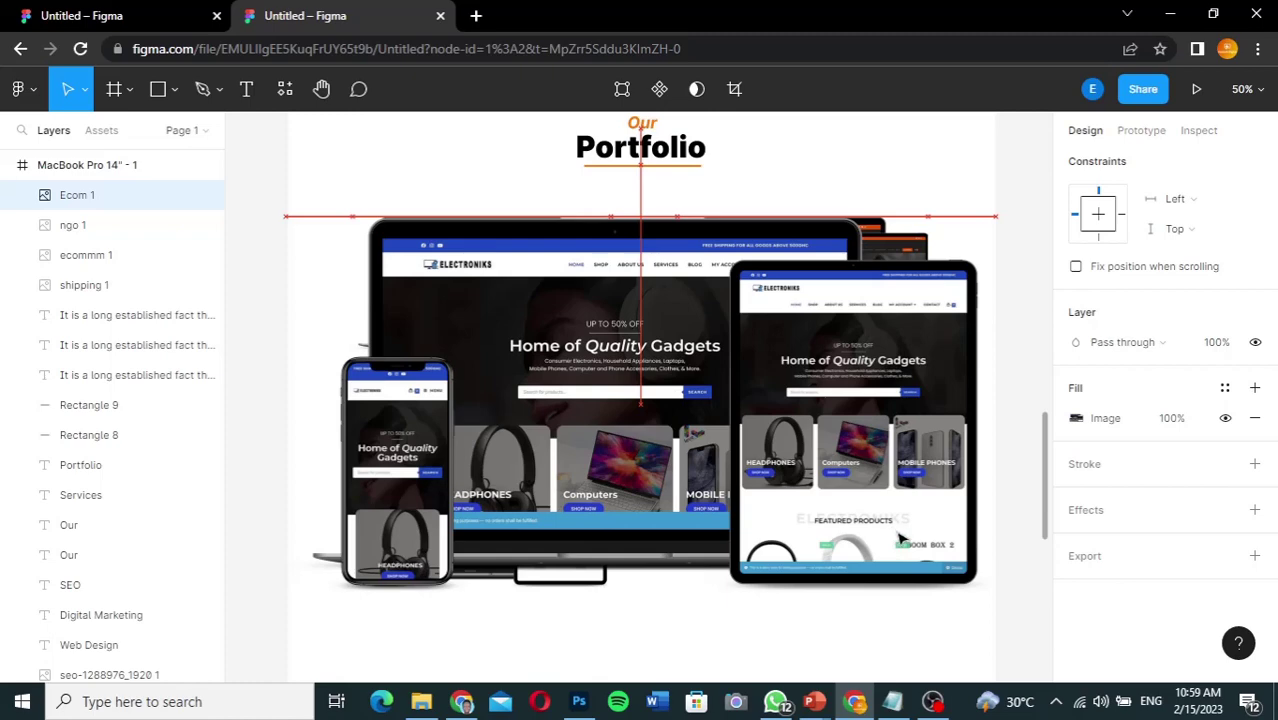
drag(998, 592, 610, 357)
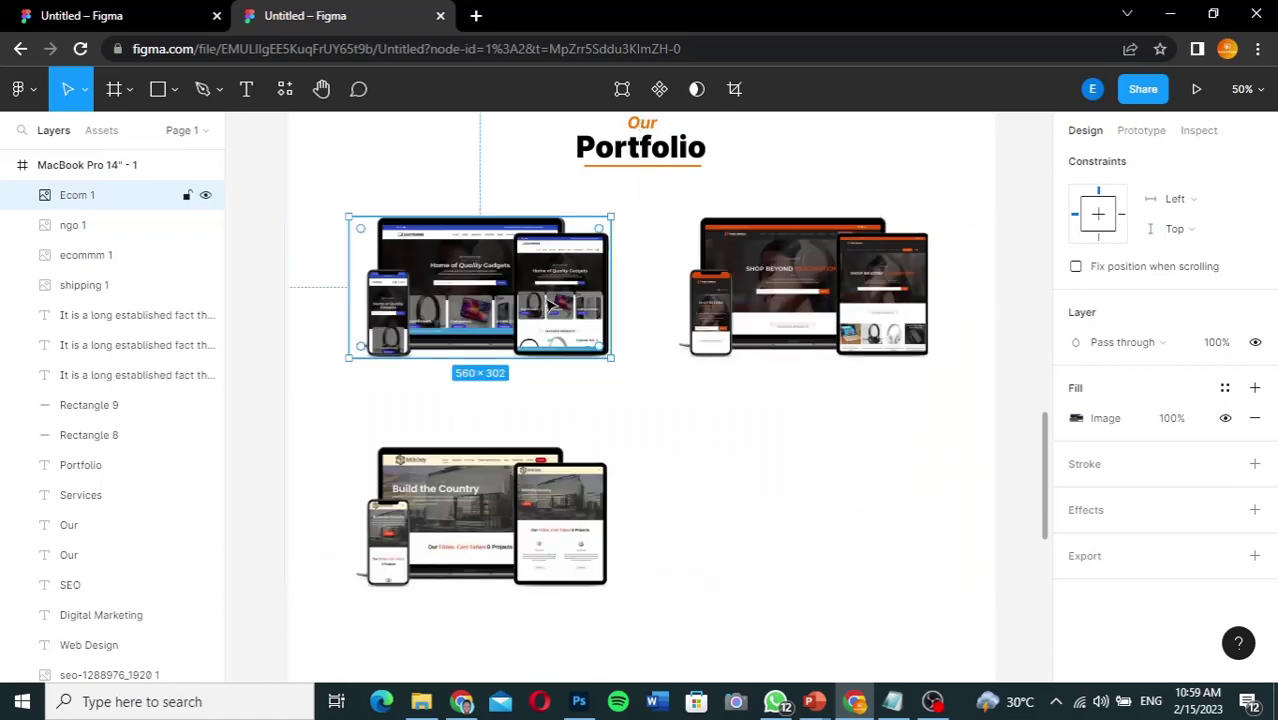
drag(866, 505, 876, 531)
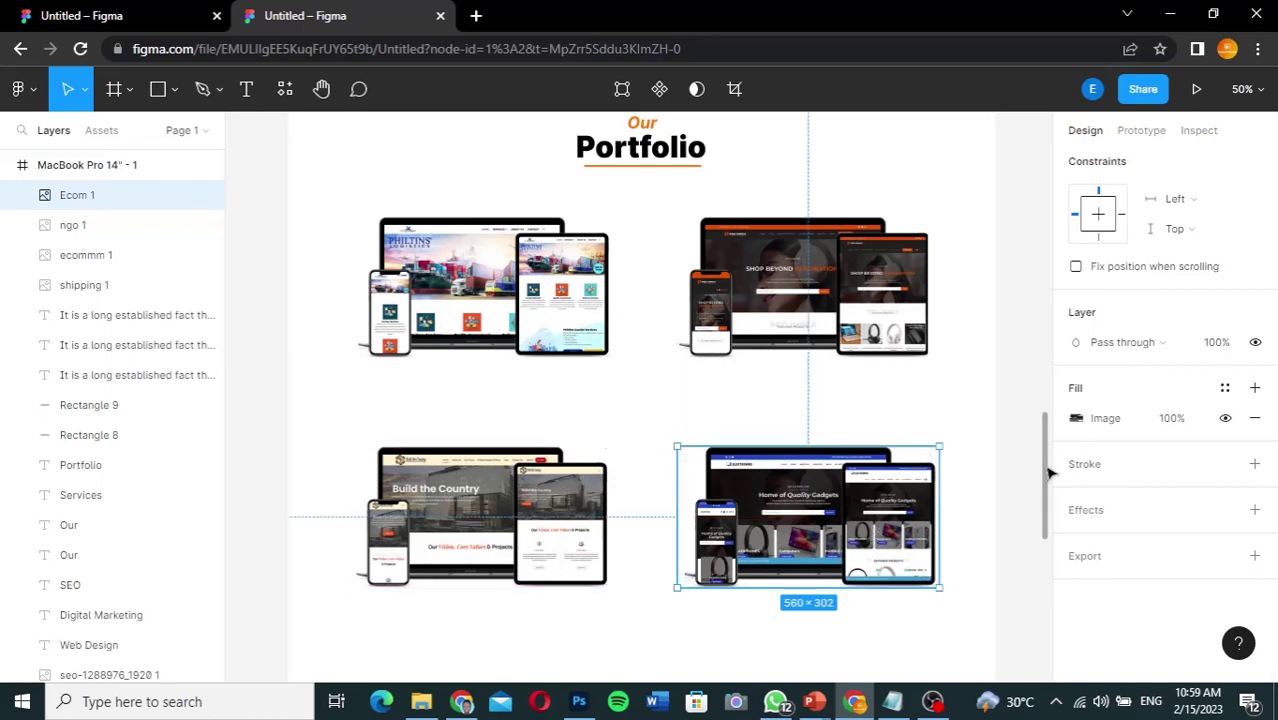
drag(1047, 477, 1040, 398)
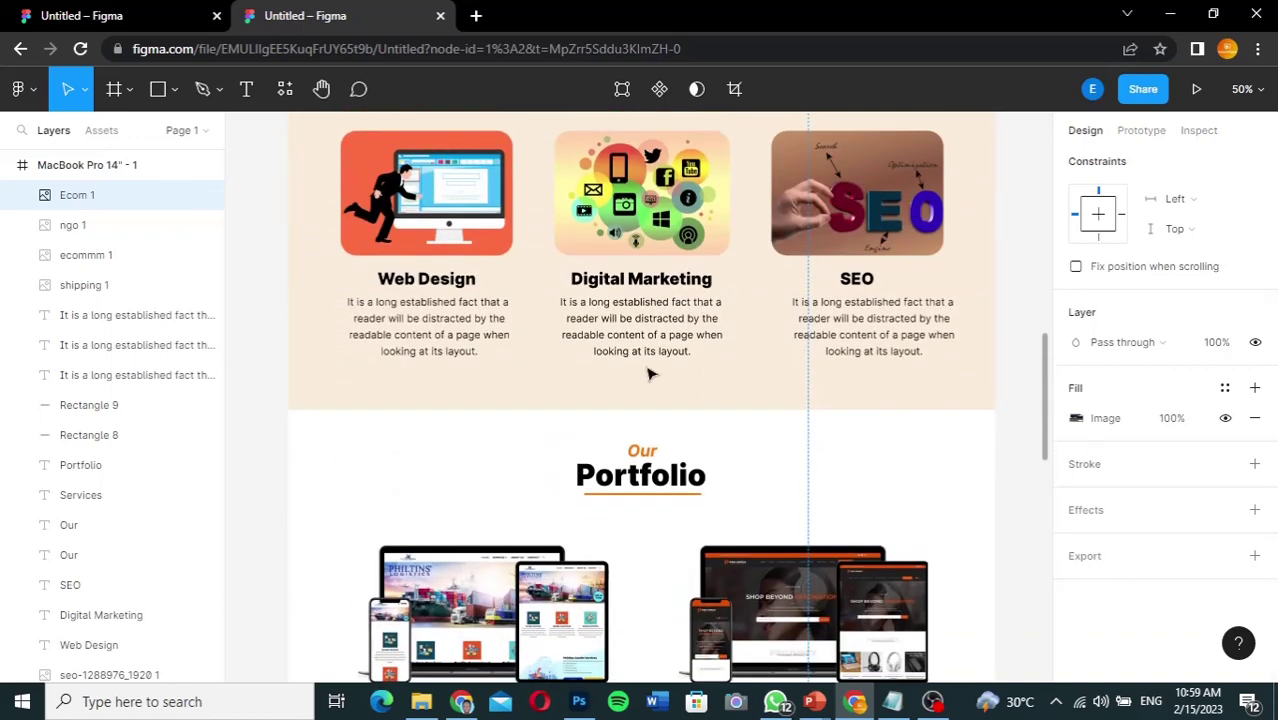
Step: Copy the Web Design label under the first mockup, retype it 'Business Website', and centre it
click(430, 281)
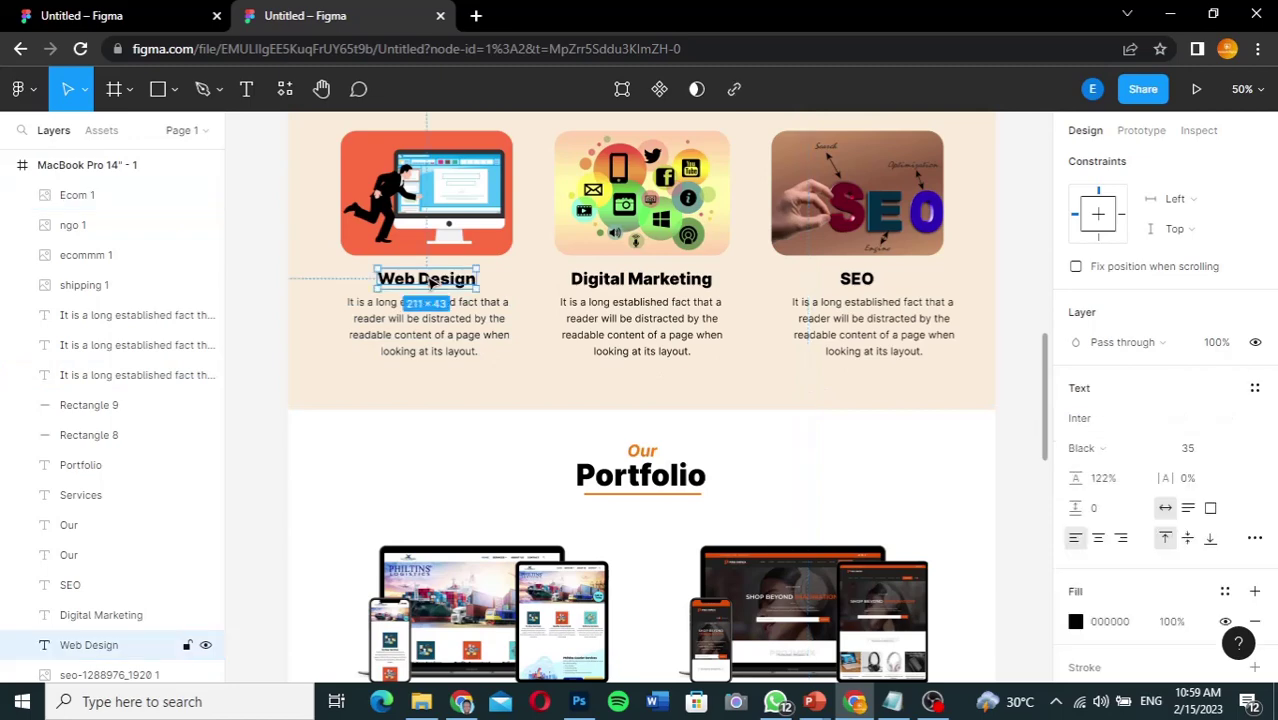
drag(432, 283, 479, 374)
scroll(450, 540, down, 5)
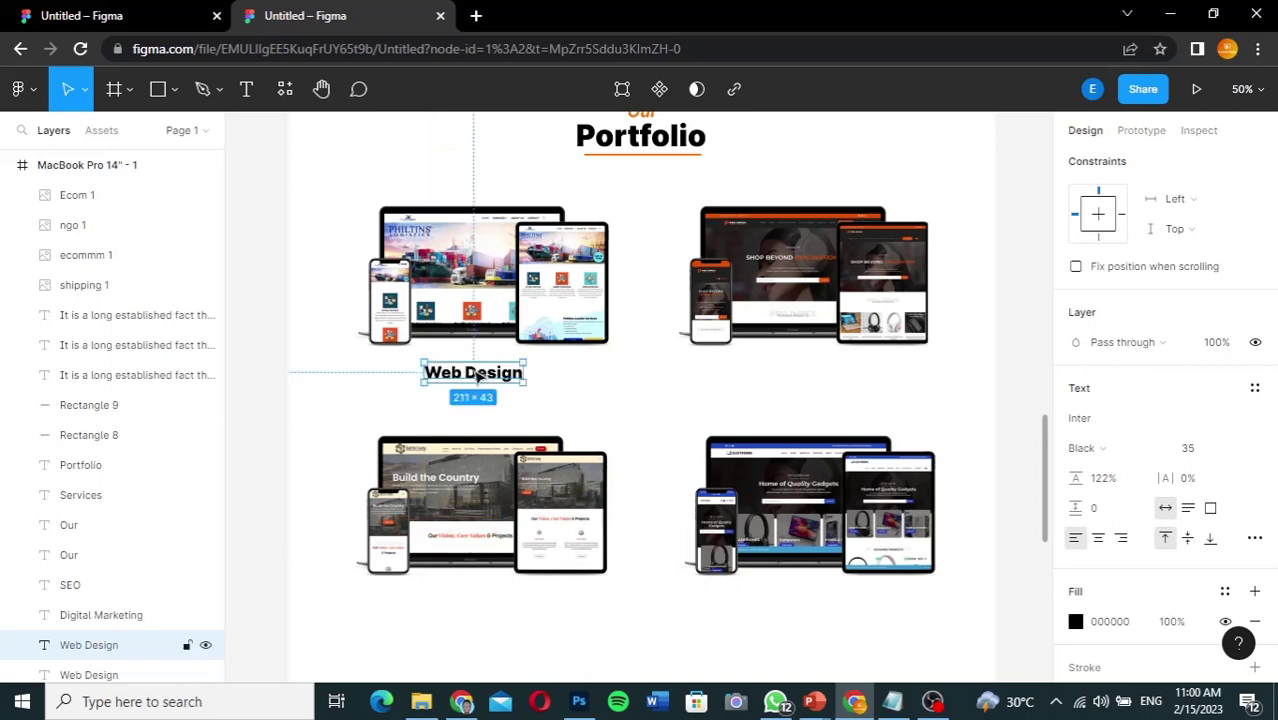
double_click(478, 374)
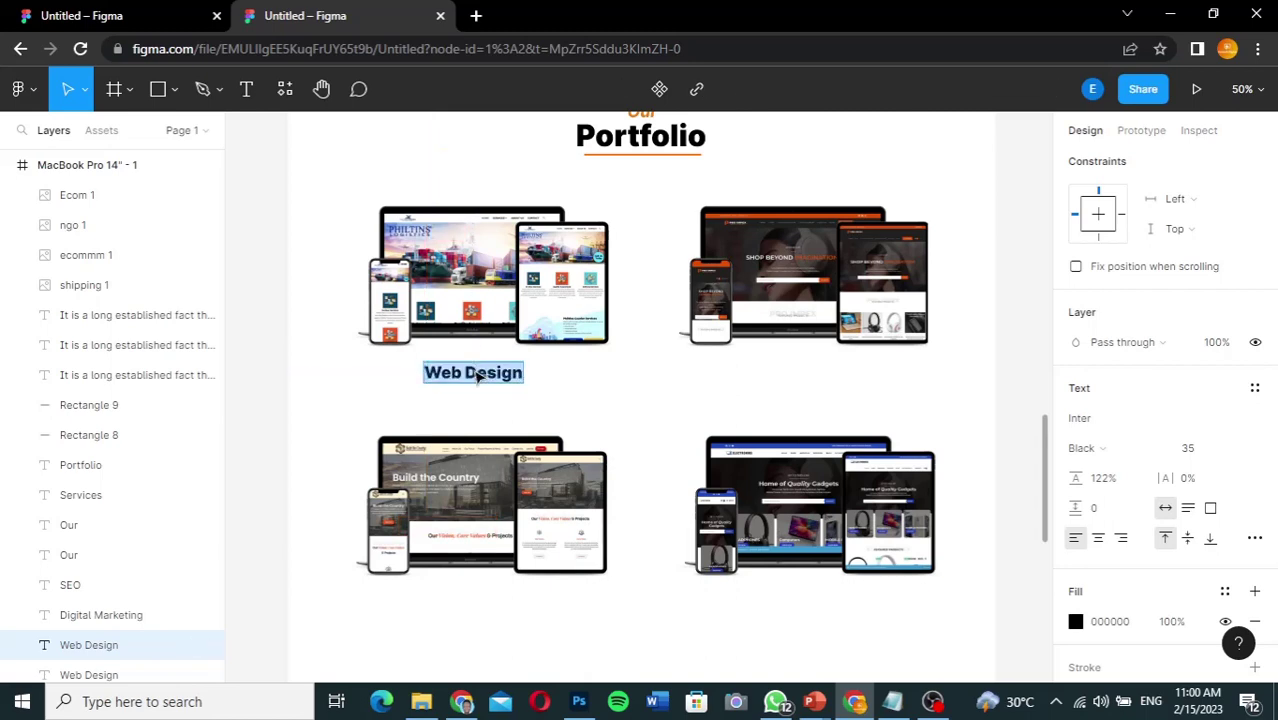
text(Business Website)
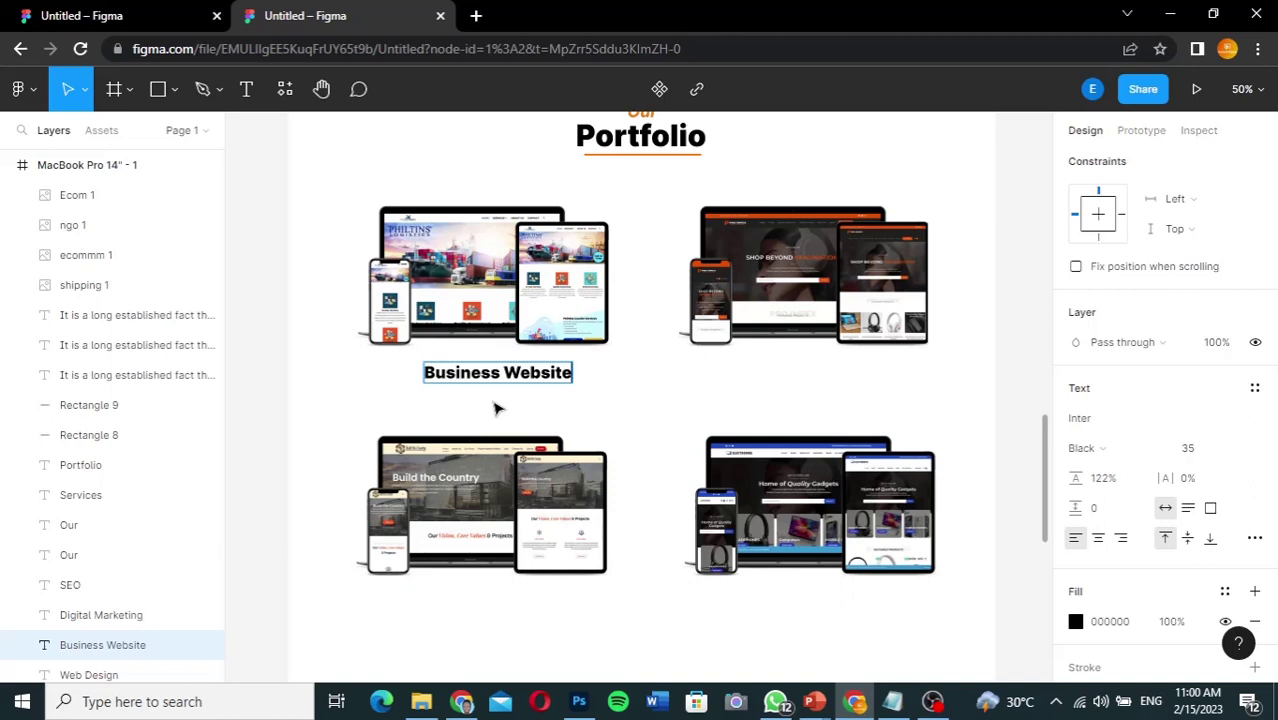
key(Escape)
drag(519, 376, 726, 374)
Step: Change the second caption to 'E-commerce Website' and copy it under the lower-right mockup
double_click(824, 373)
click(803, 373)
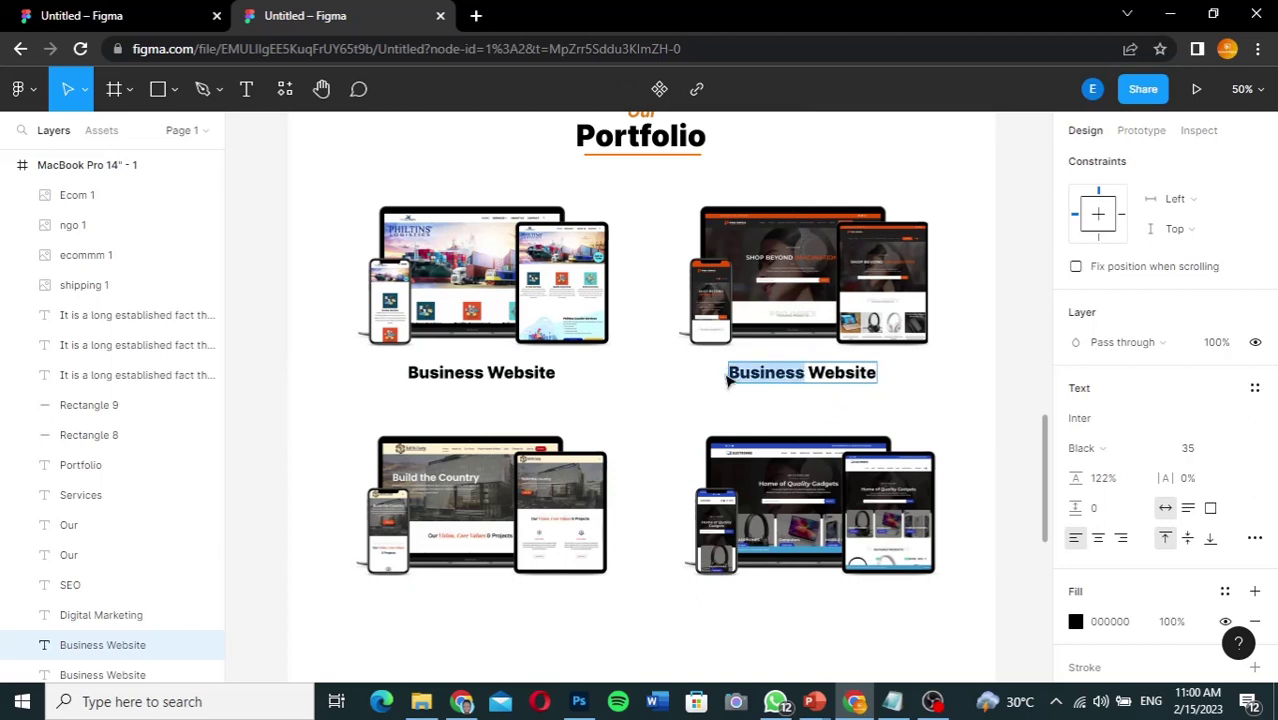
text(E-commerce)
key(Escape)
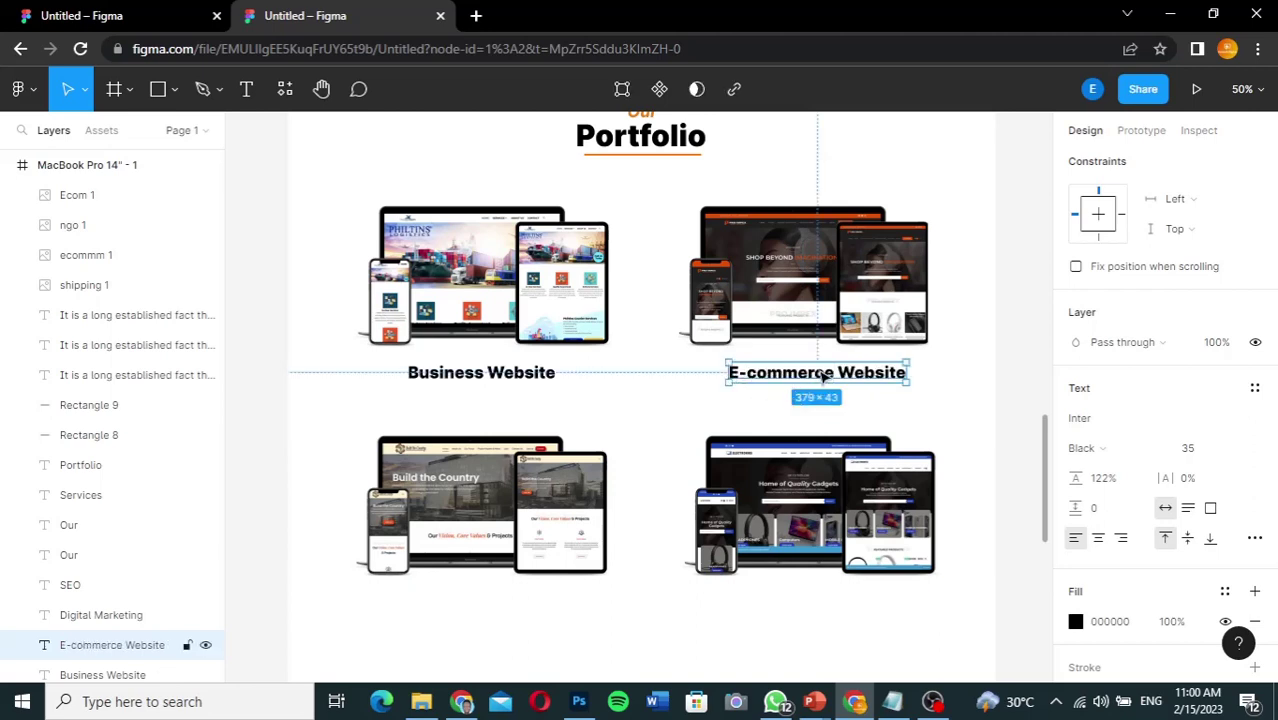
drag(816, 374, 816, 614)
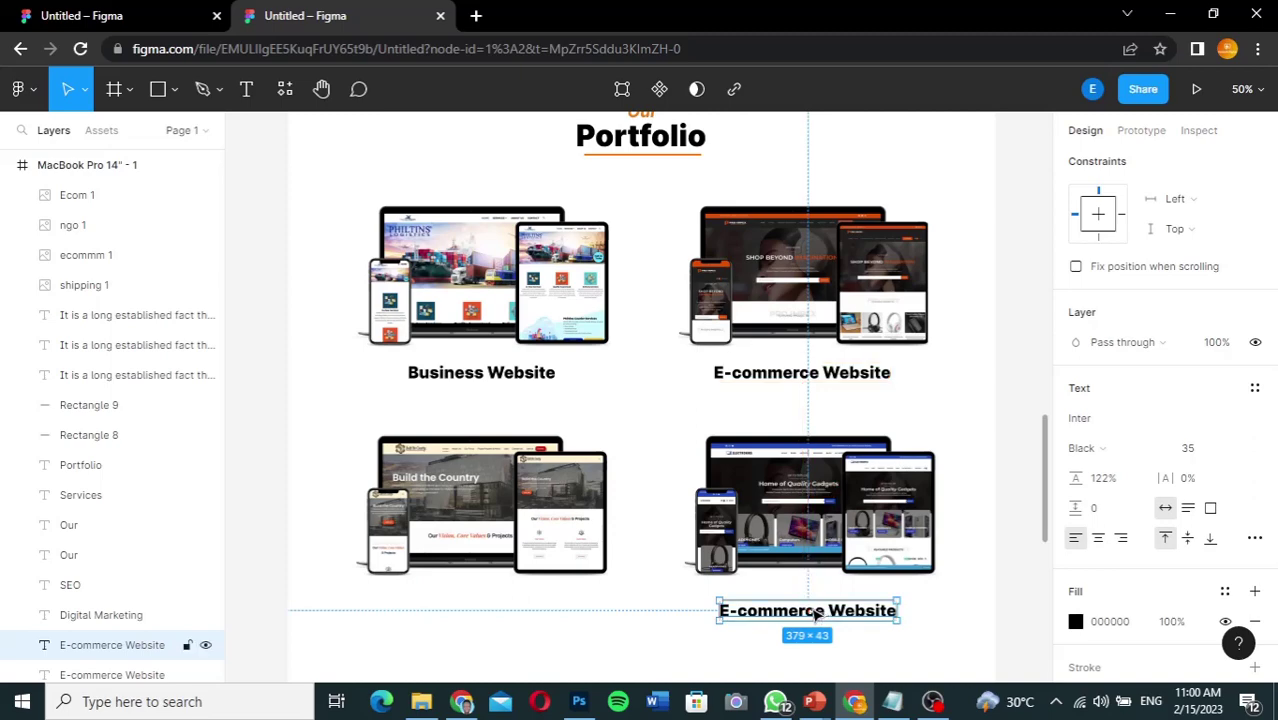
key(Right)
key(Right)
key(Right)
key(Right)
key(Right)
key(Right)
key(Right)
key(Right)
key(Right)
key(Right)
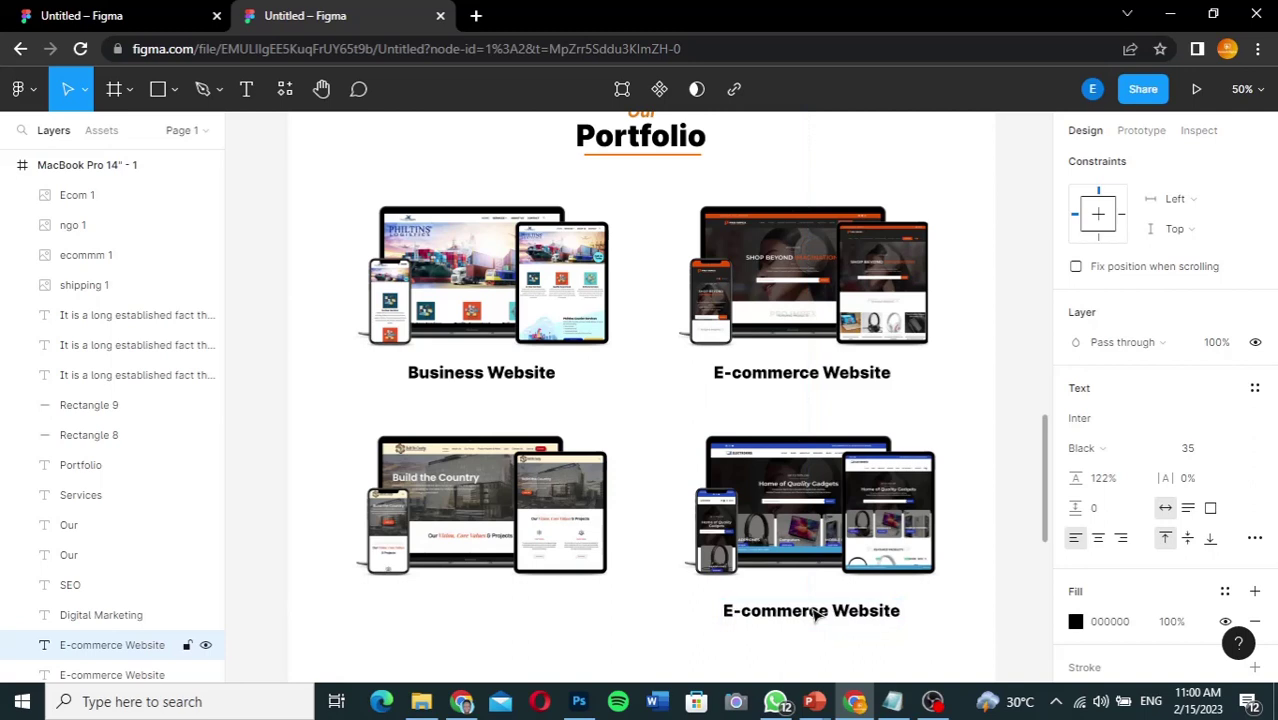
key(Right)
key(Right)
Step: Copy the caption under the lower-left mockup and change it to 'NGO Website'
drag(815, 615, 361, 610)
double_click(492, 602)
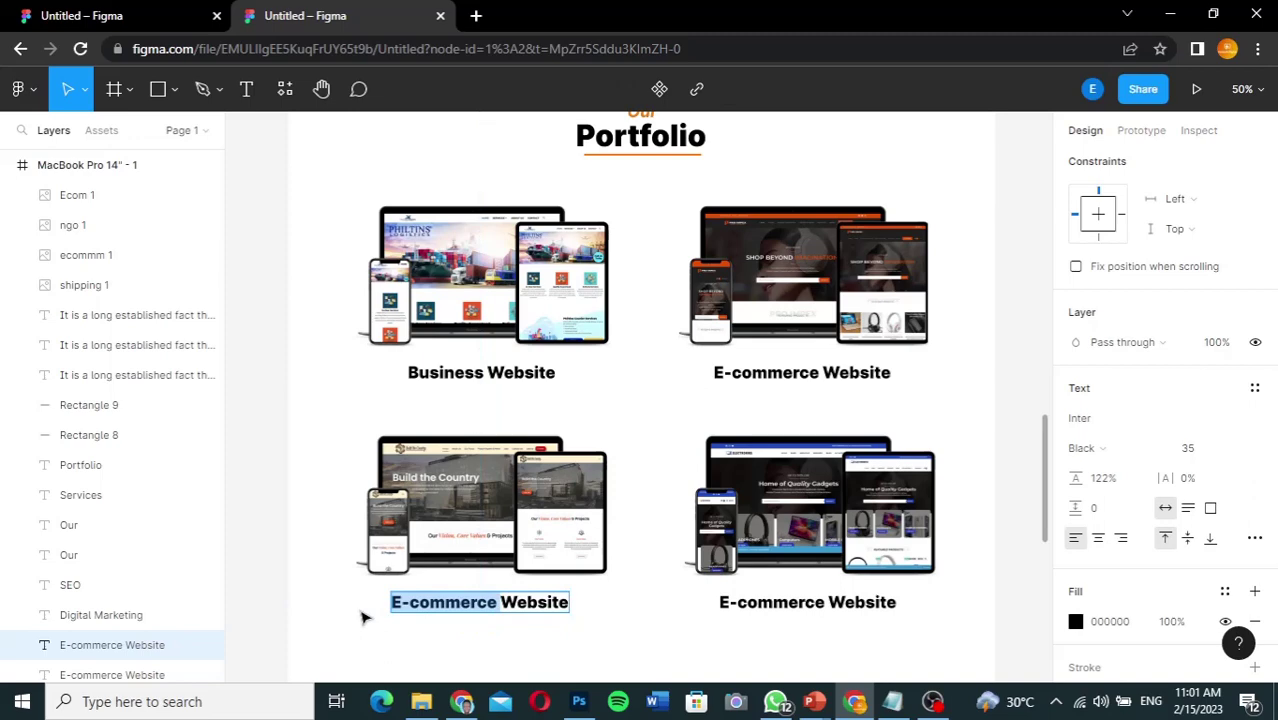
text(NGO)
key(Escape)
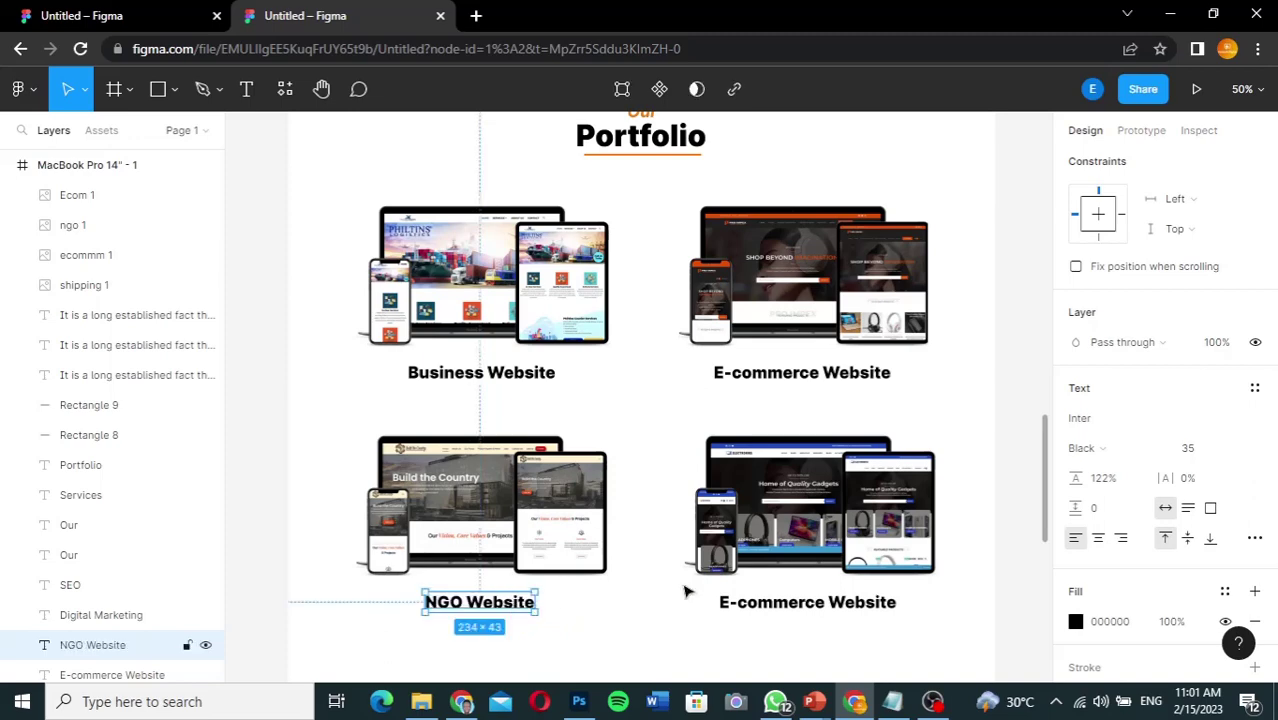
click(1030, 527)
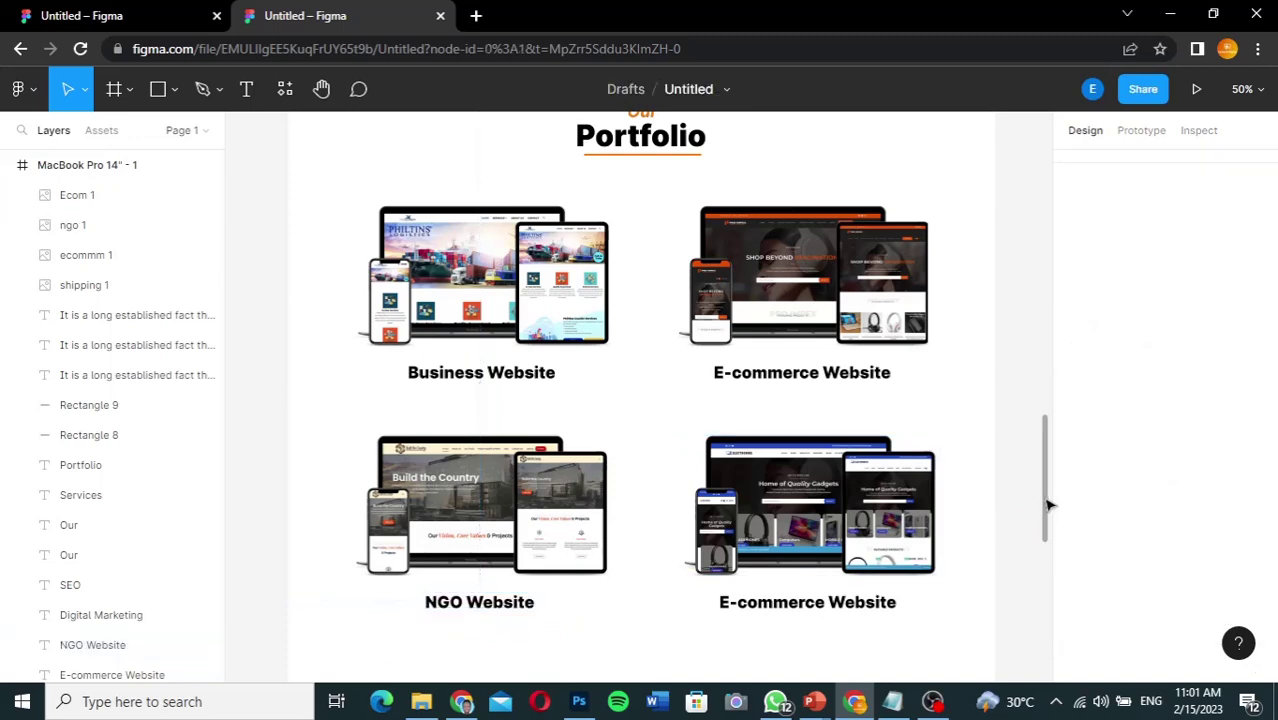
drag(1049, 505, 1048, 520)
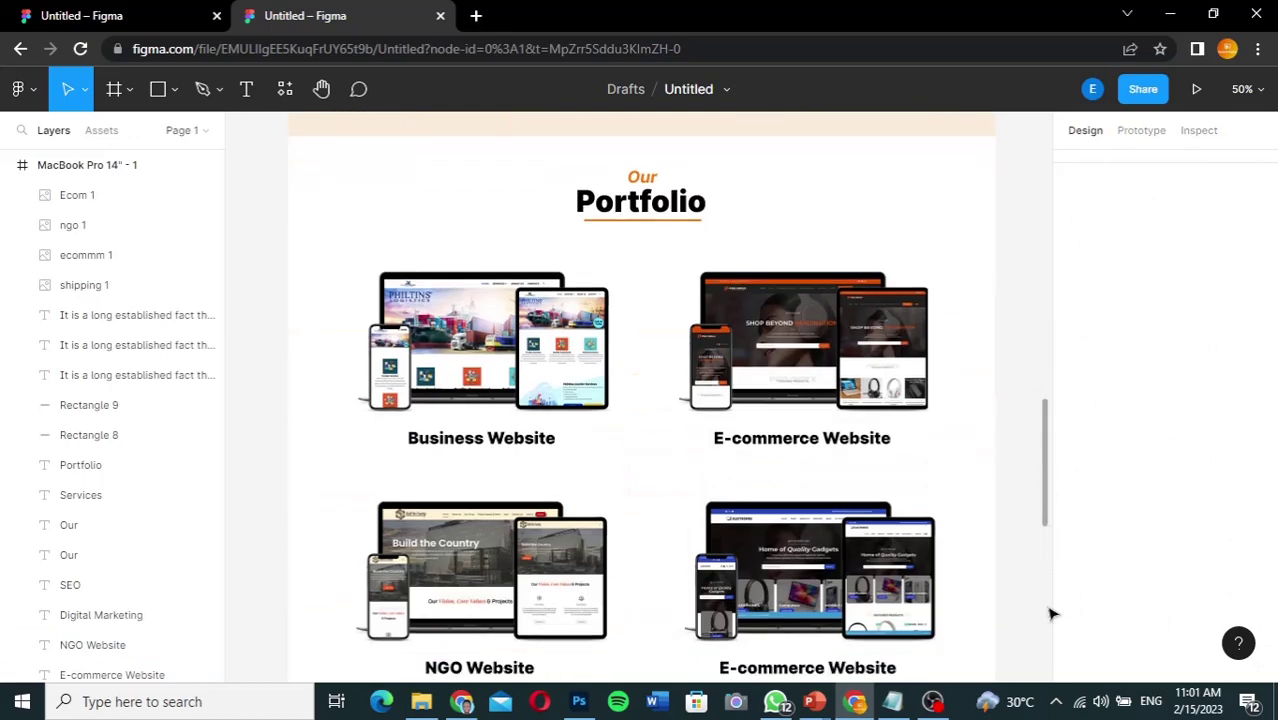
drag(1050, 613, 1041, 389)
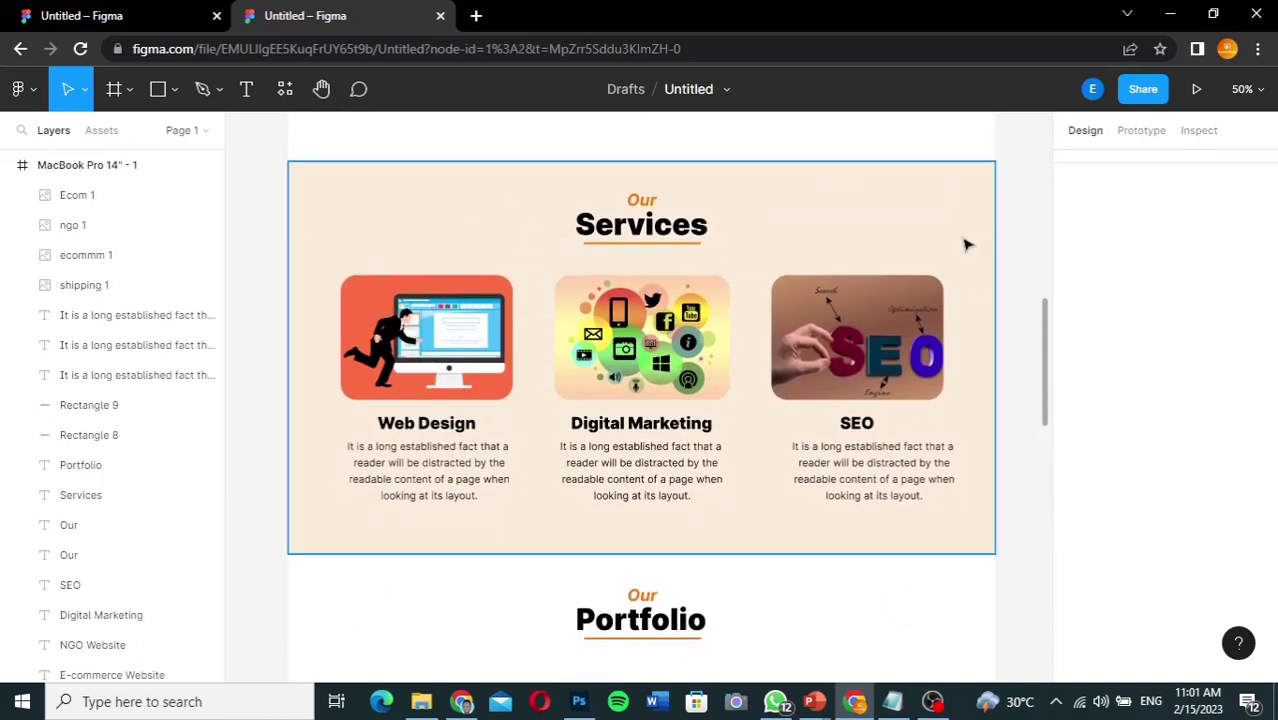
Step: Duplicate the peach Services background below Portfolio and stretch it to 1064 px tall
click(884, 292)
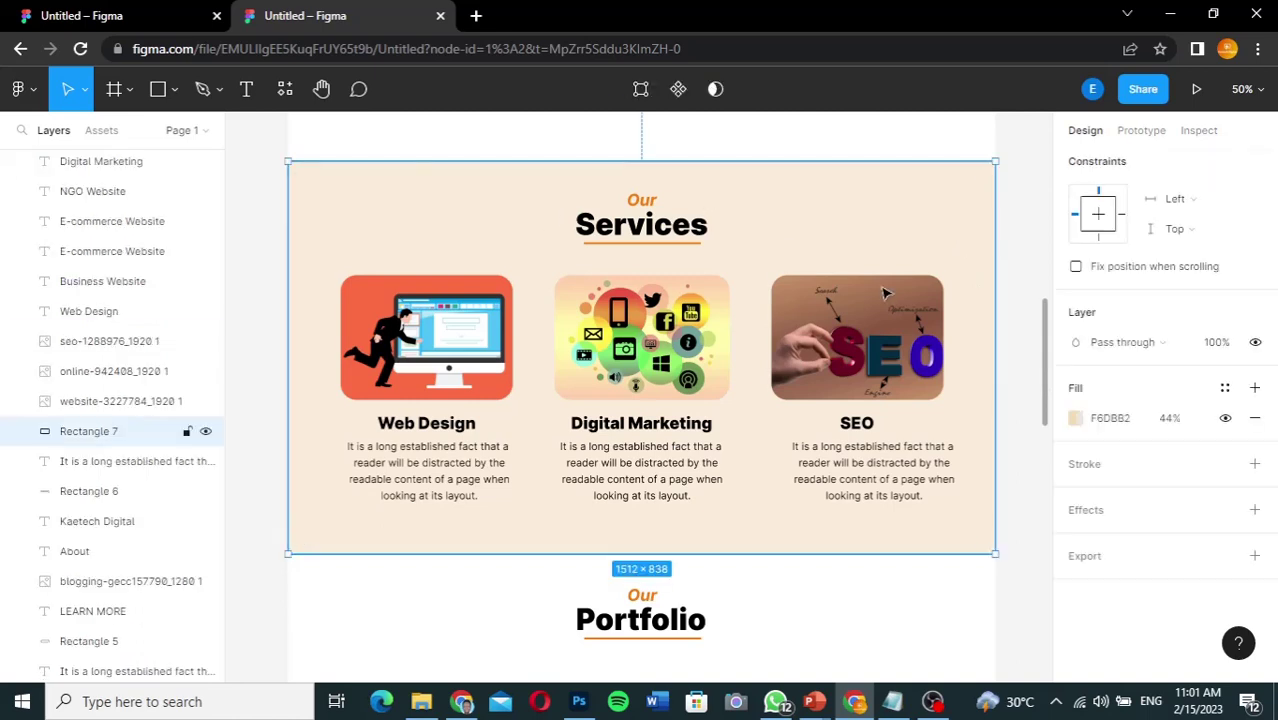
drag(1047, 355, 1043, 455)
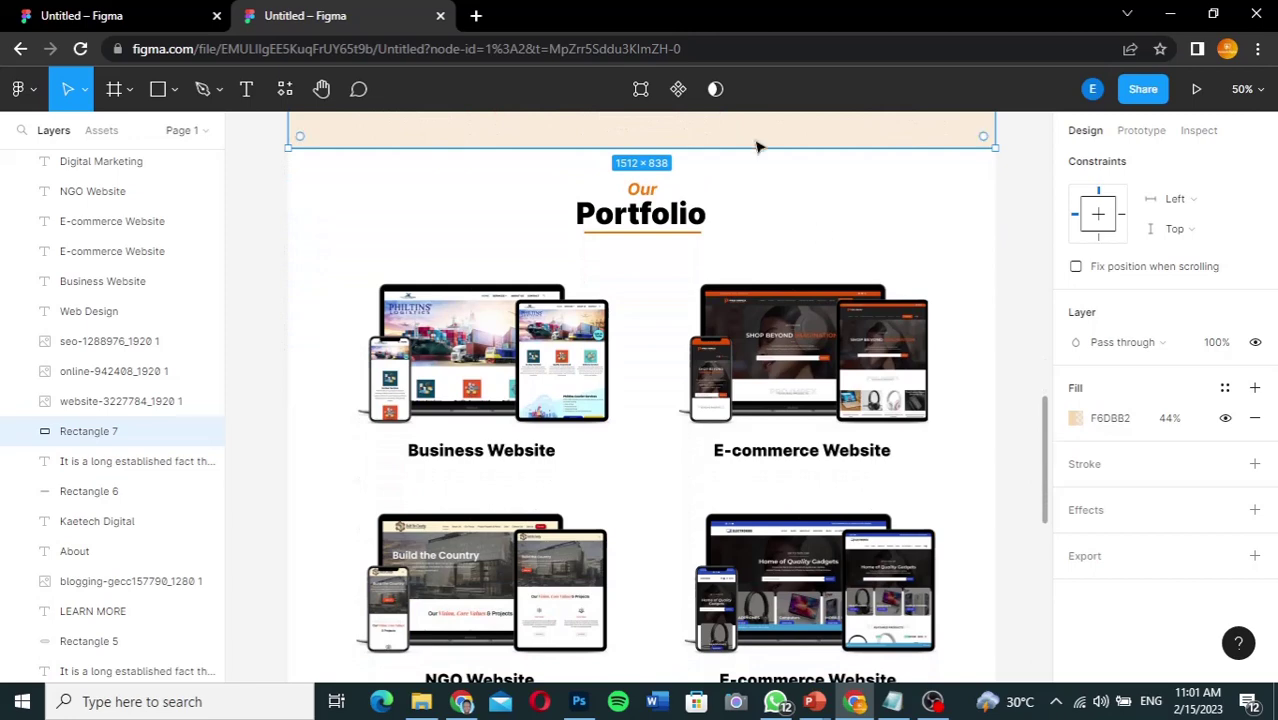
drag(757, 141, 762, 620)
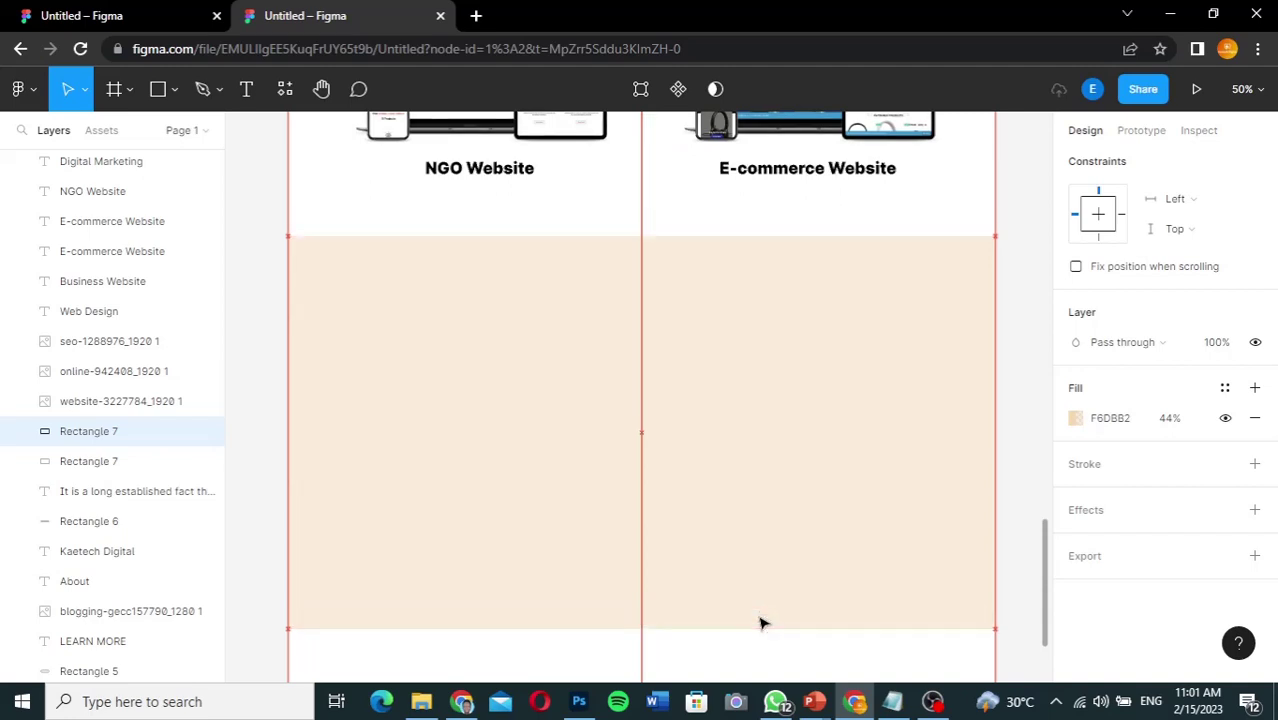
drag(1046, 603, 1044, 670)
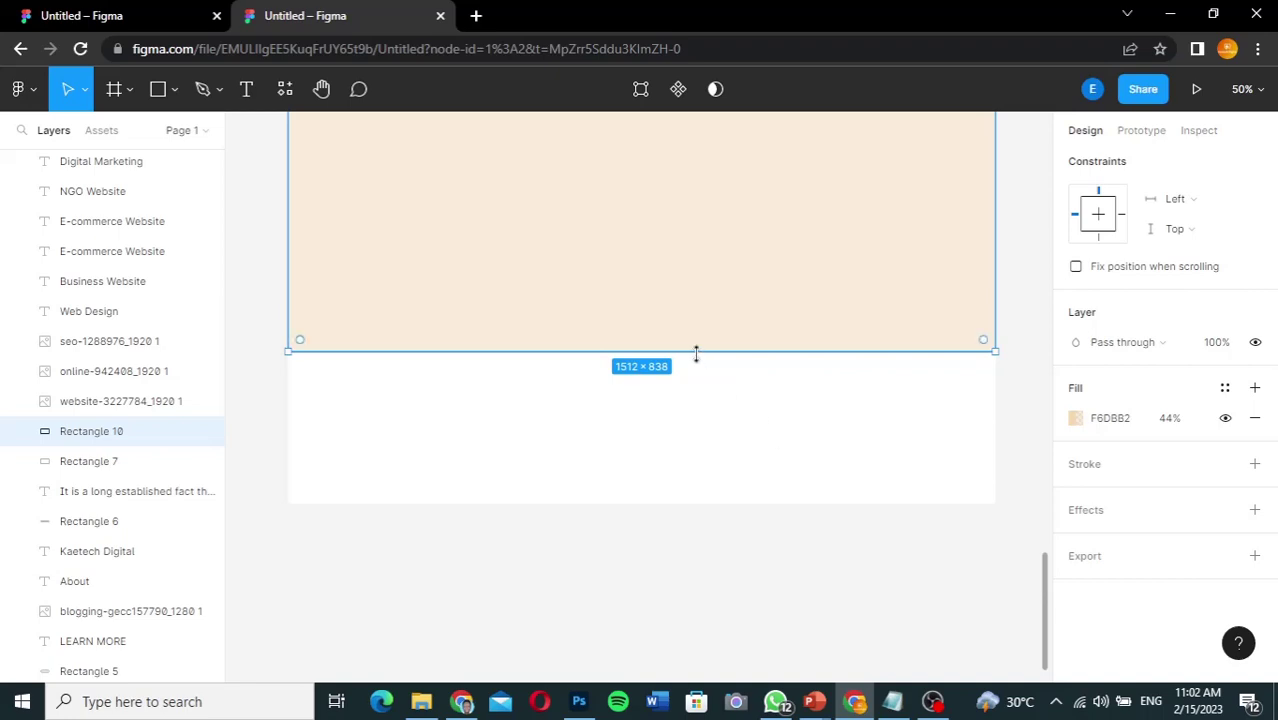
drag(696, 354, 693, 457)
click(650, 565)
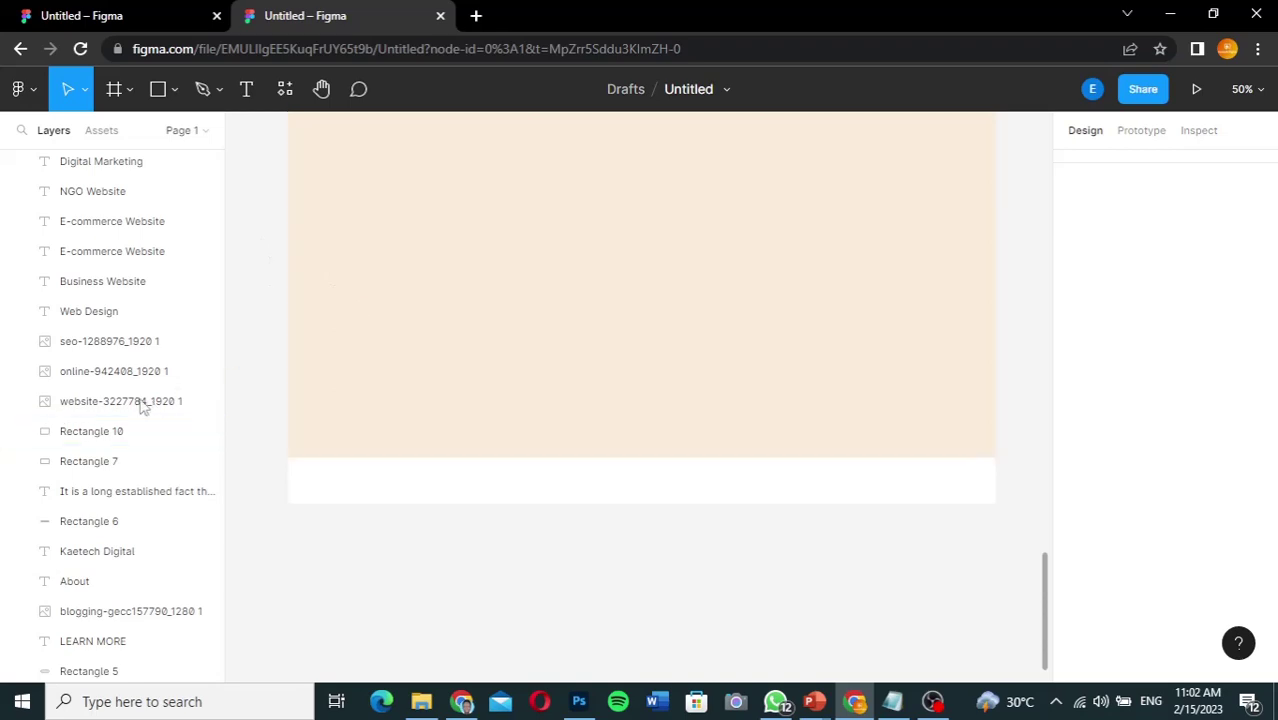
Step: Move Rectangle 10 to the top of the frame's layers
click(421, 421)
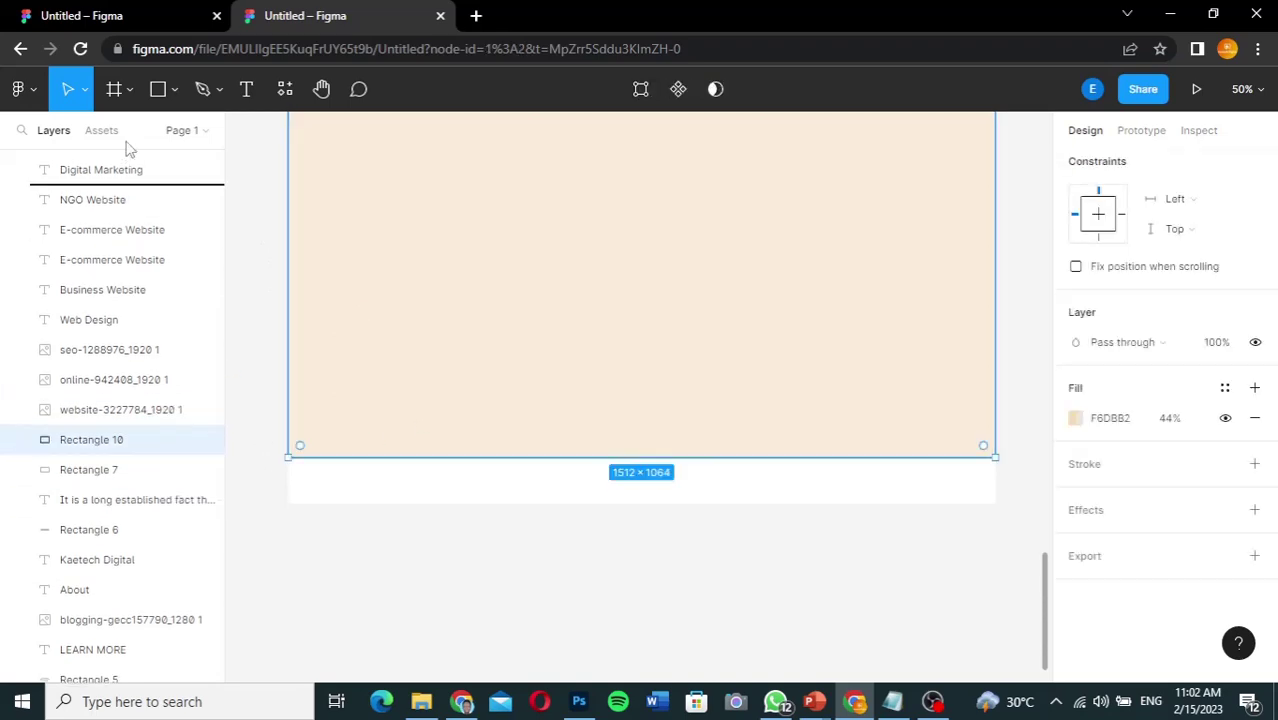
scroll(128, 158, up, 1)
scroll(133, 160, up, 2)
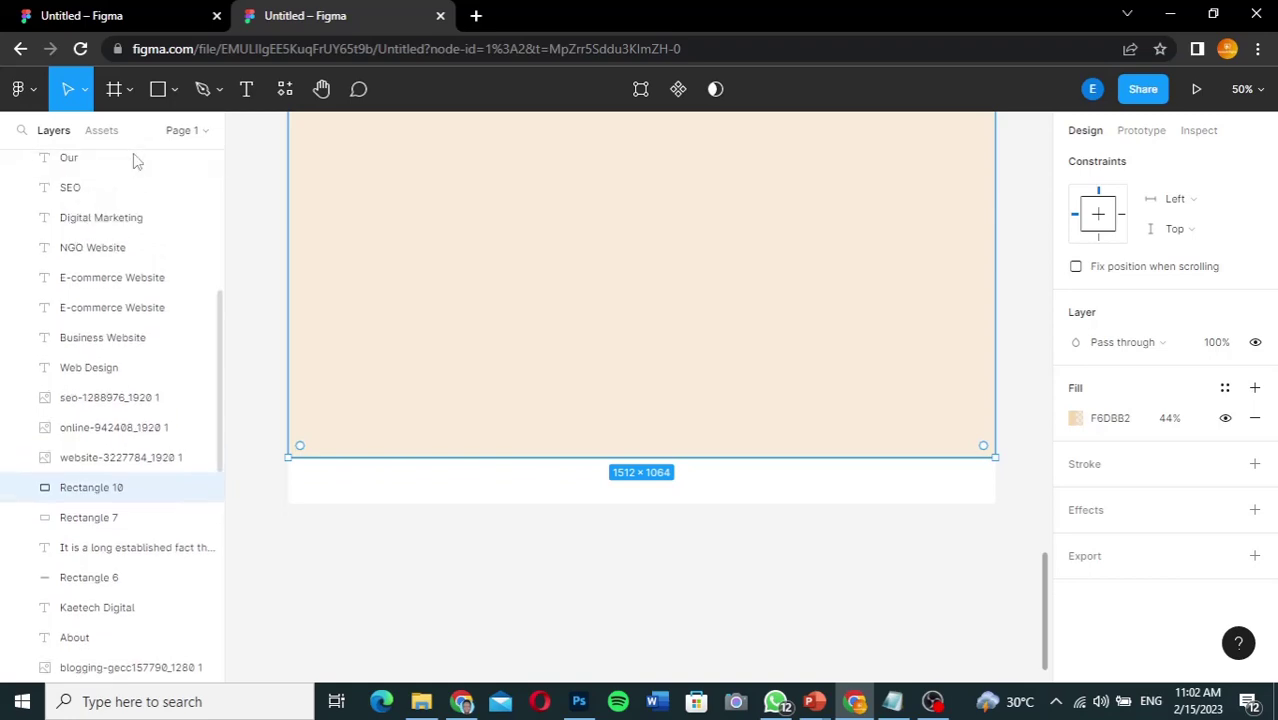
drag(145, 145, 128, 197)
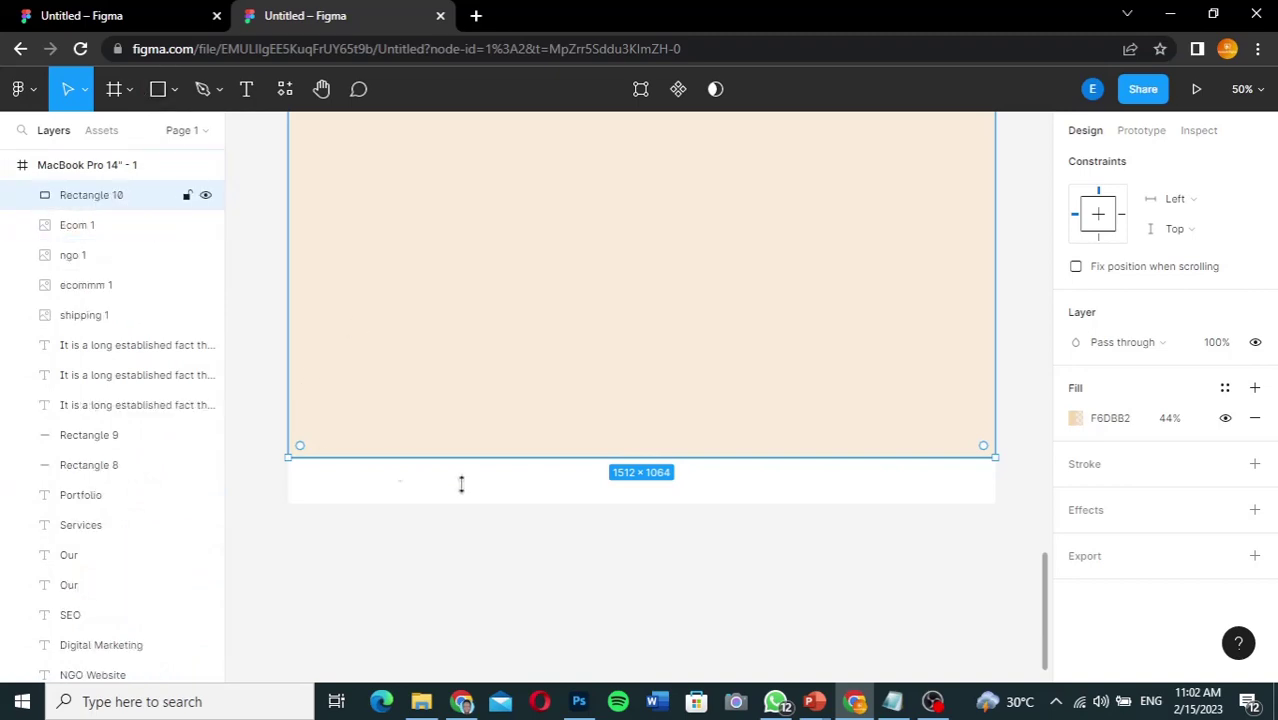
click(563, 490)
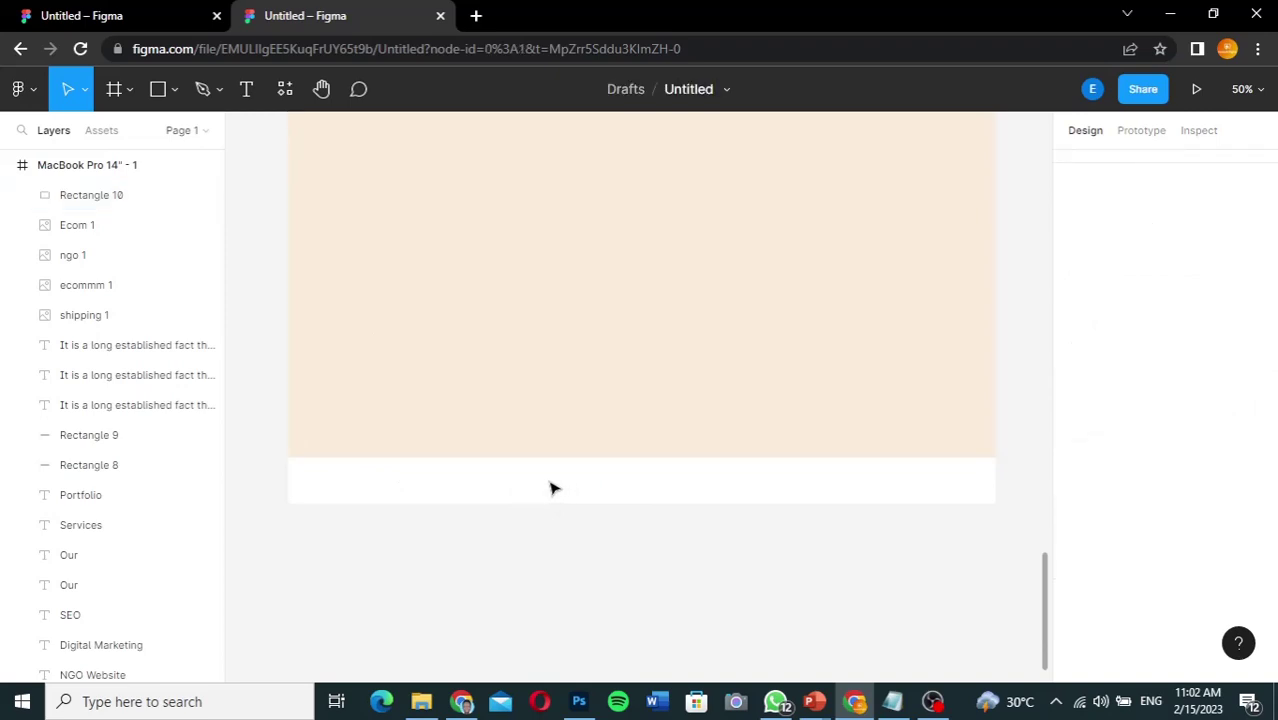
Step: Draw a 1512×96 bar beneath the peach section and move it inside the page frame
click(157, 90)
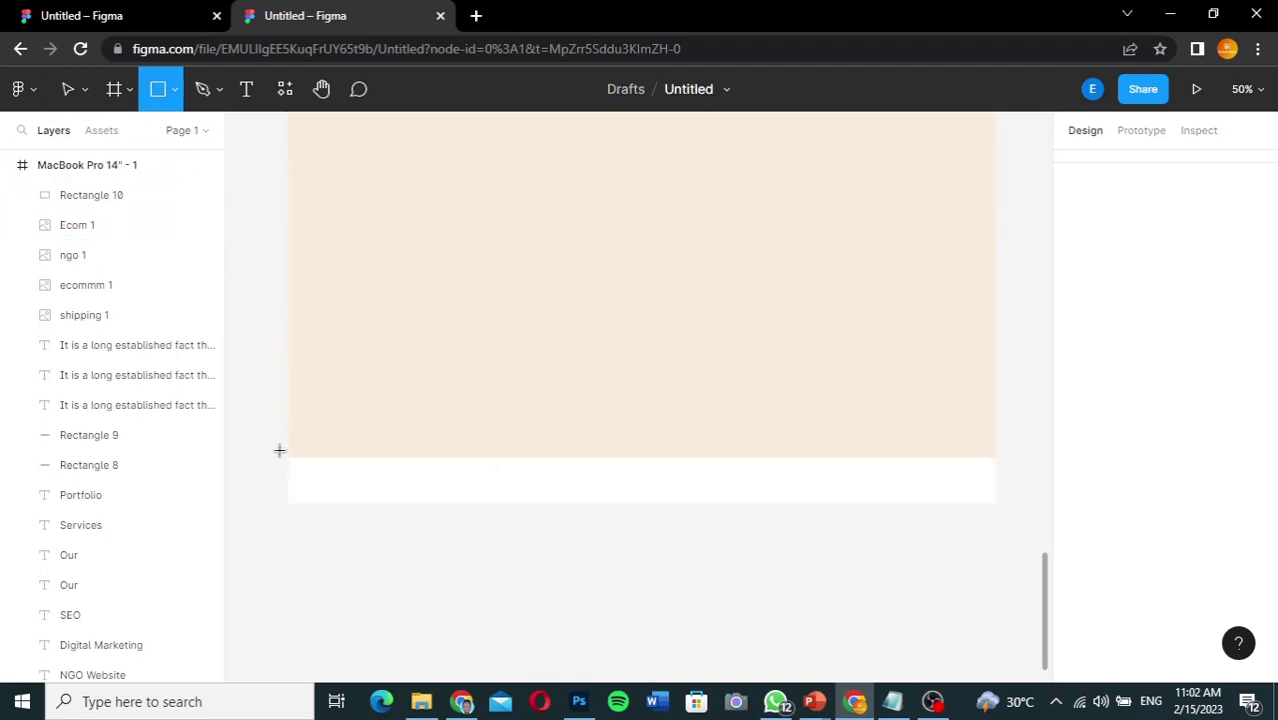
mouse_move(279, 450)
mouse_down()
mouse_move(534, 519)
mouse_move(983, 527)
mouse_move(996, 516)
mouse_up()
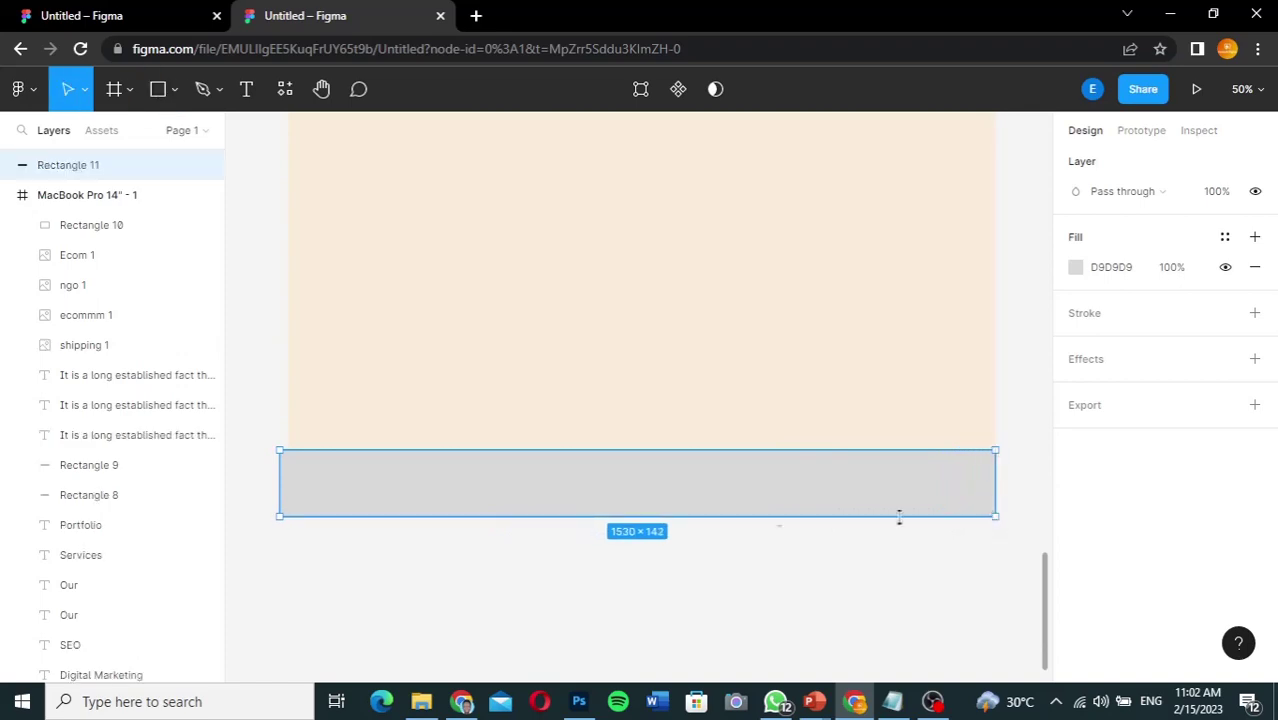
drag(280, 488, 286, 490)
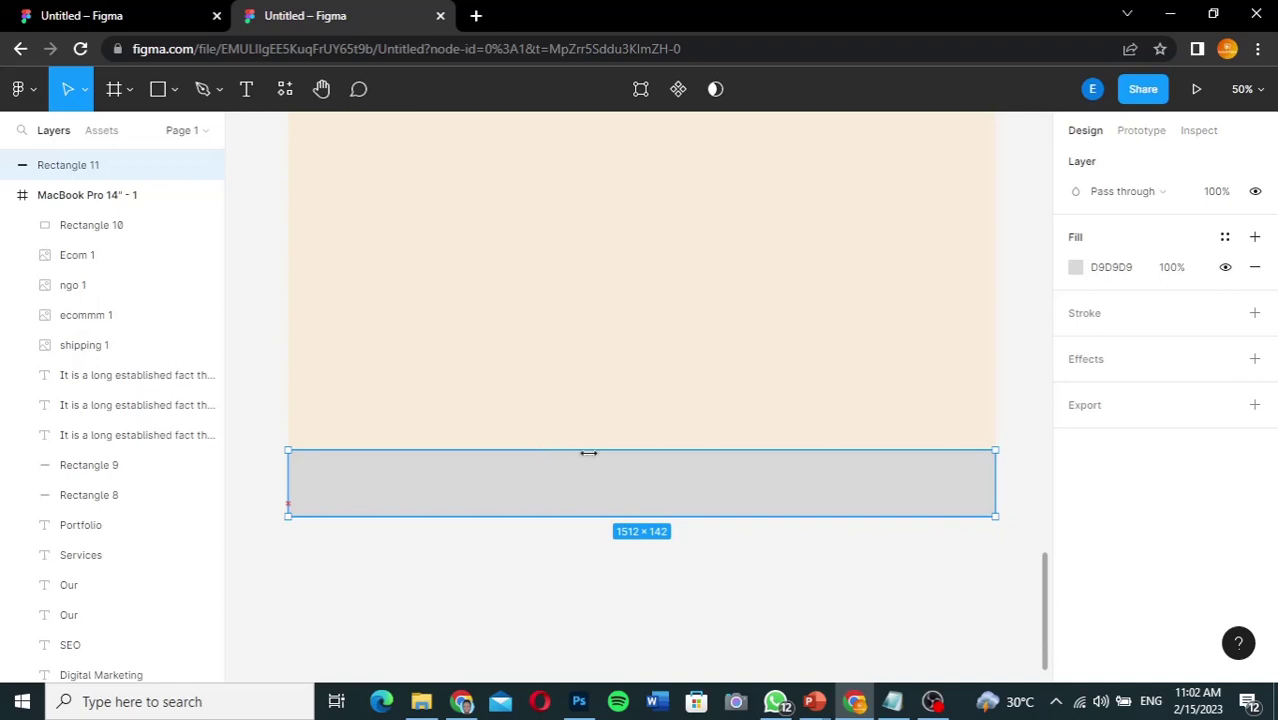
drag(601, 455, 603, 458)
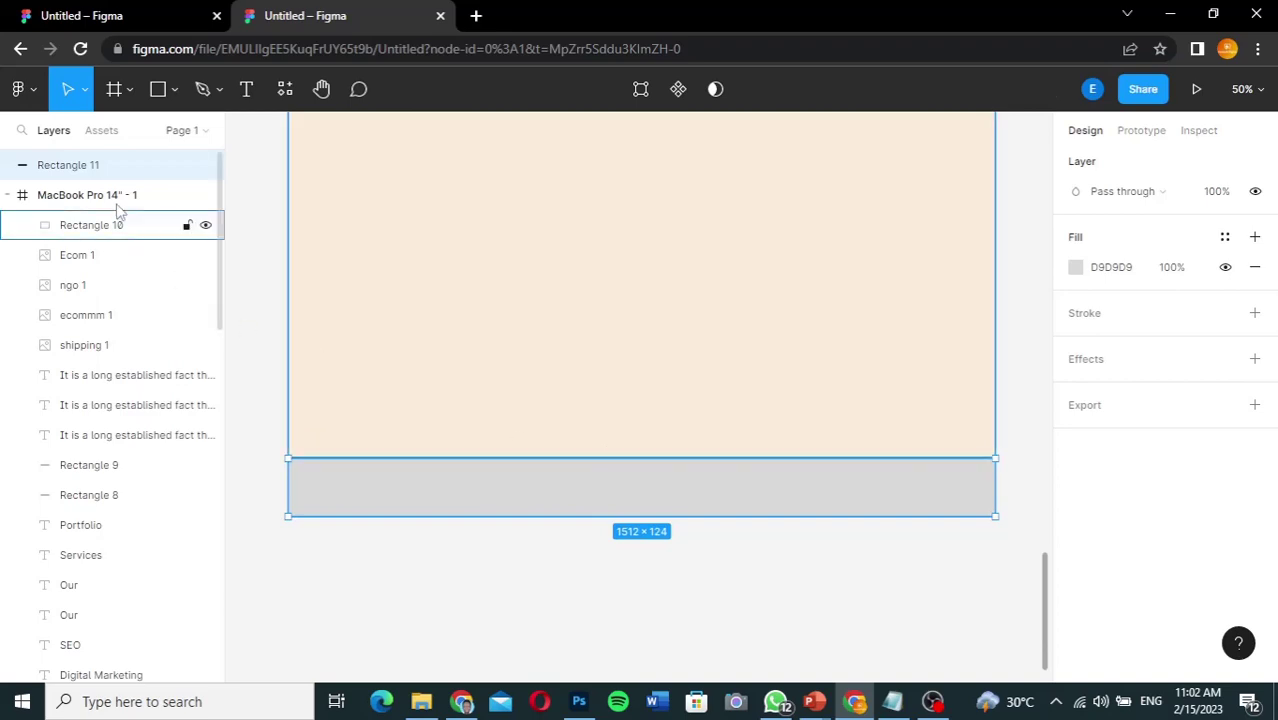
drag(119, 168, 117, 201)
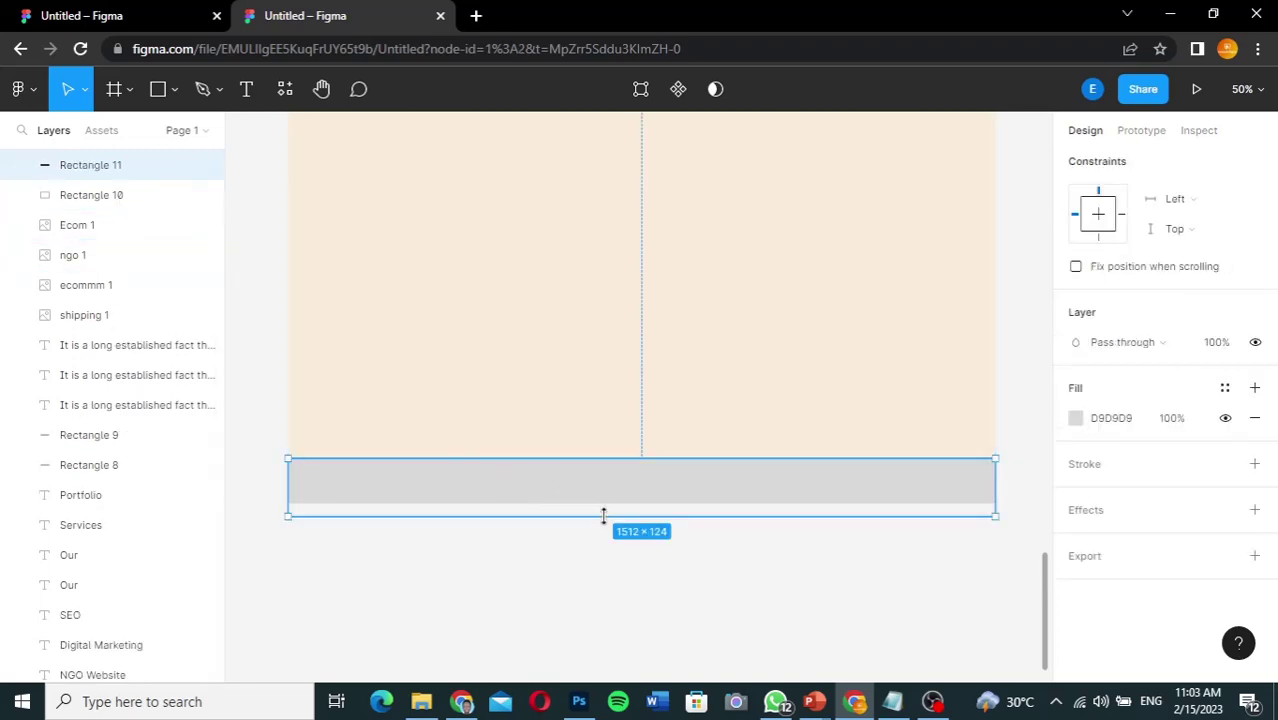
drag(603, 511, 604, 505)
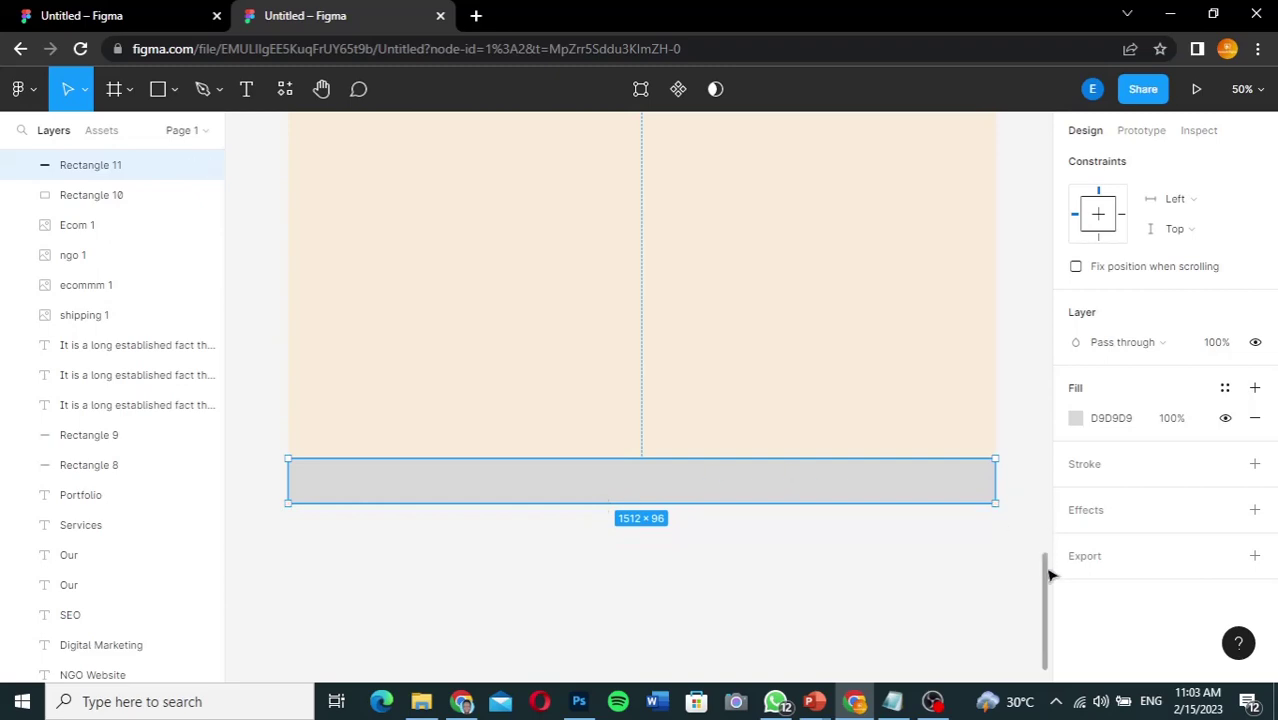
drag(1050, 575, 1047, 563)
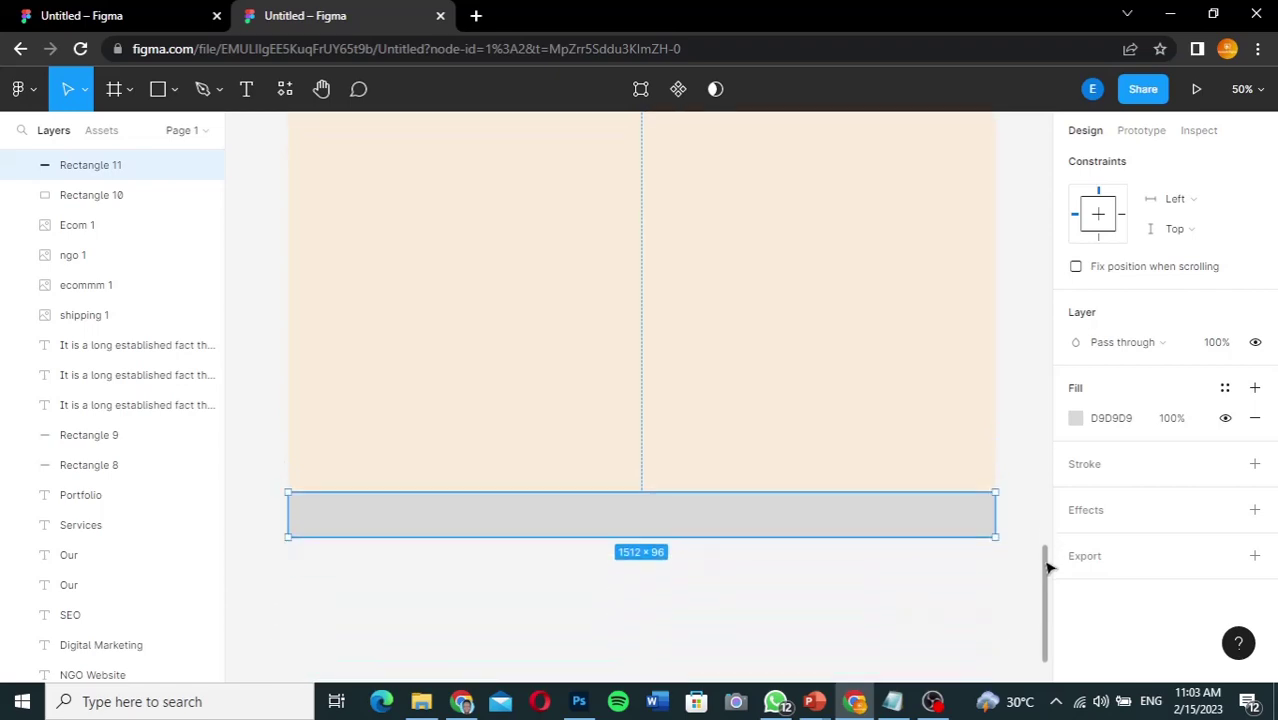
Step: Fill the bar with near-black 1E1E1E, then switch to the other open file
click(1075, 418)
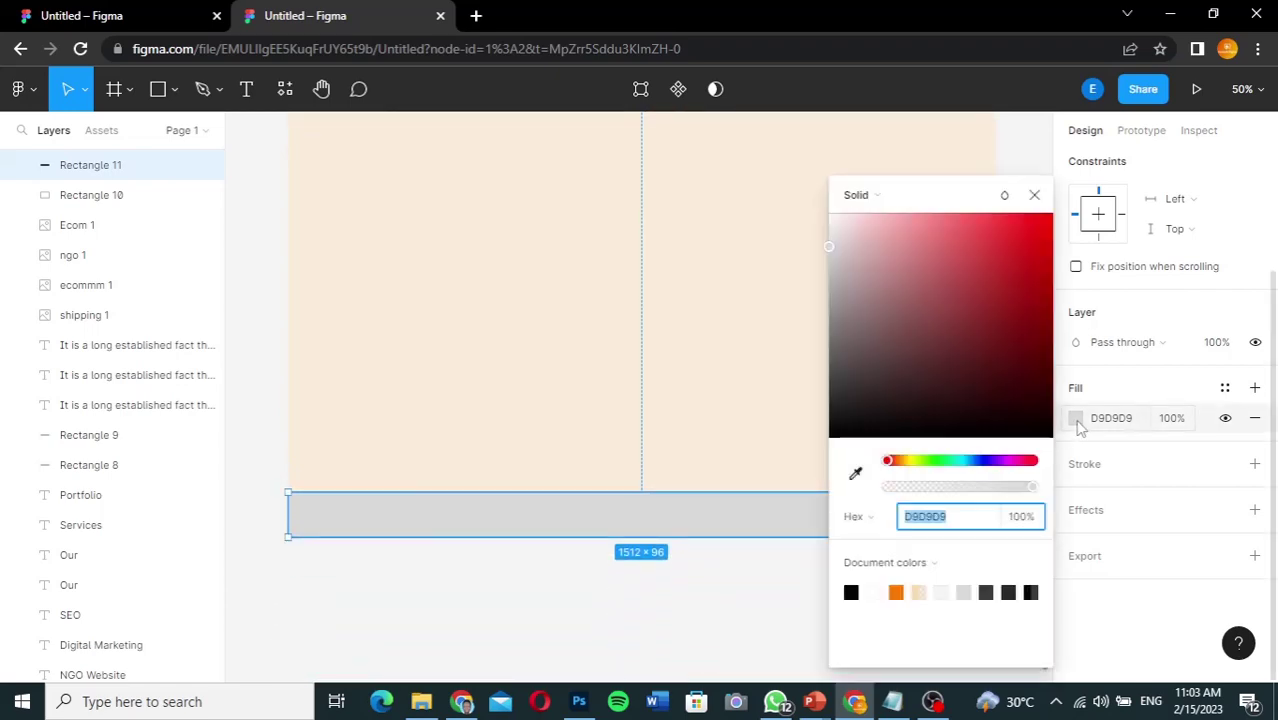
click(834, 406)
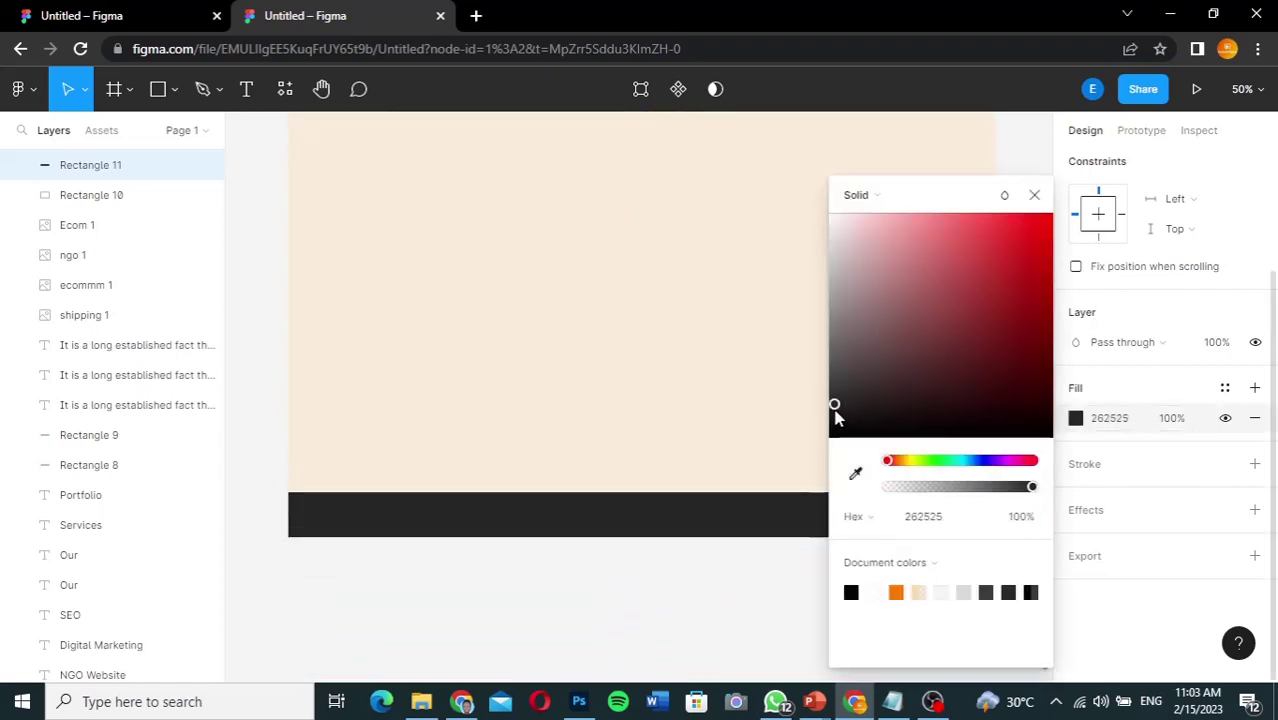
drag(836, 416, 830, 428)
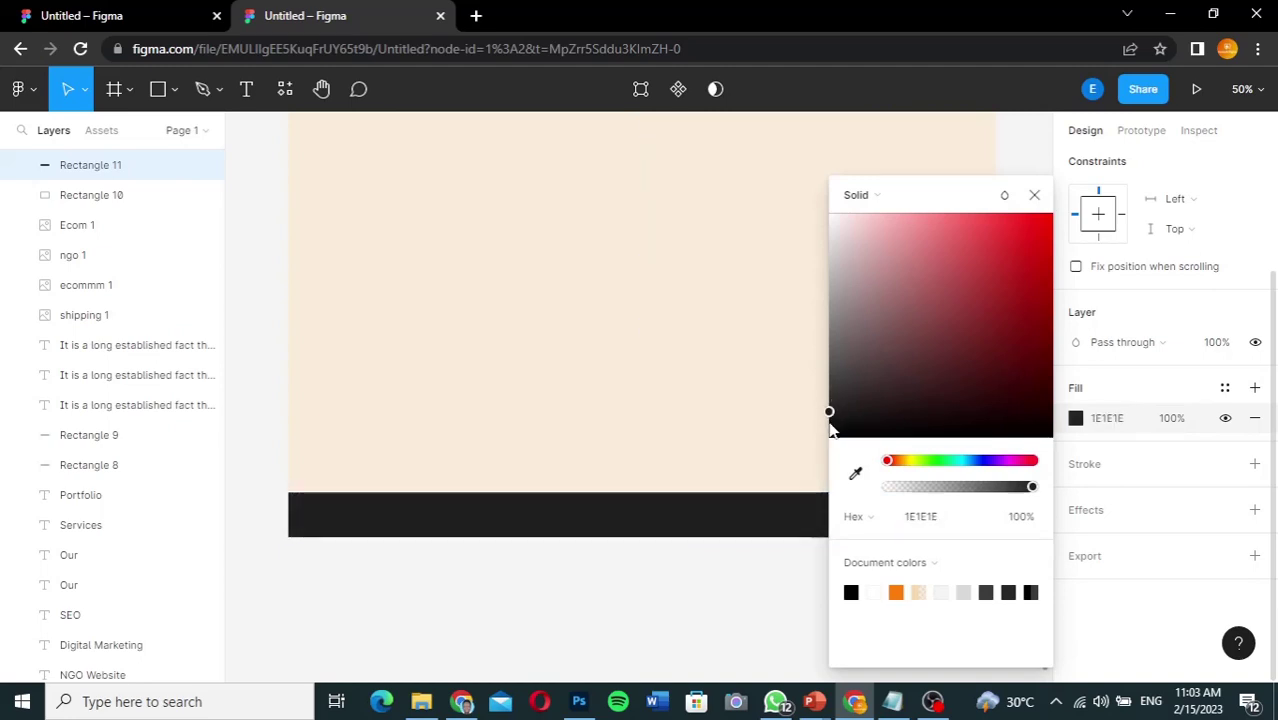
click(714, 605)
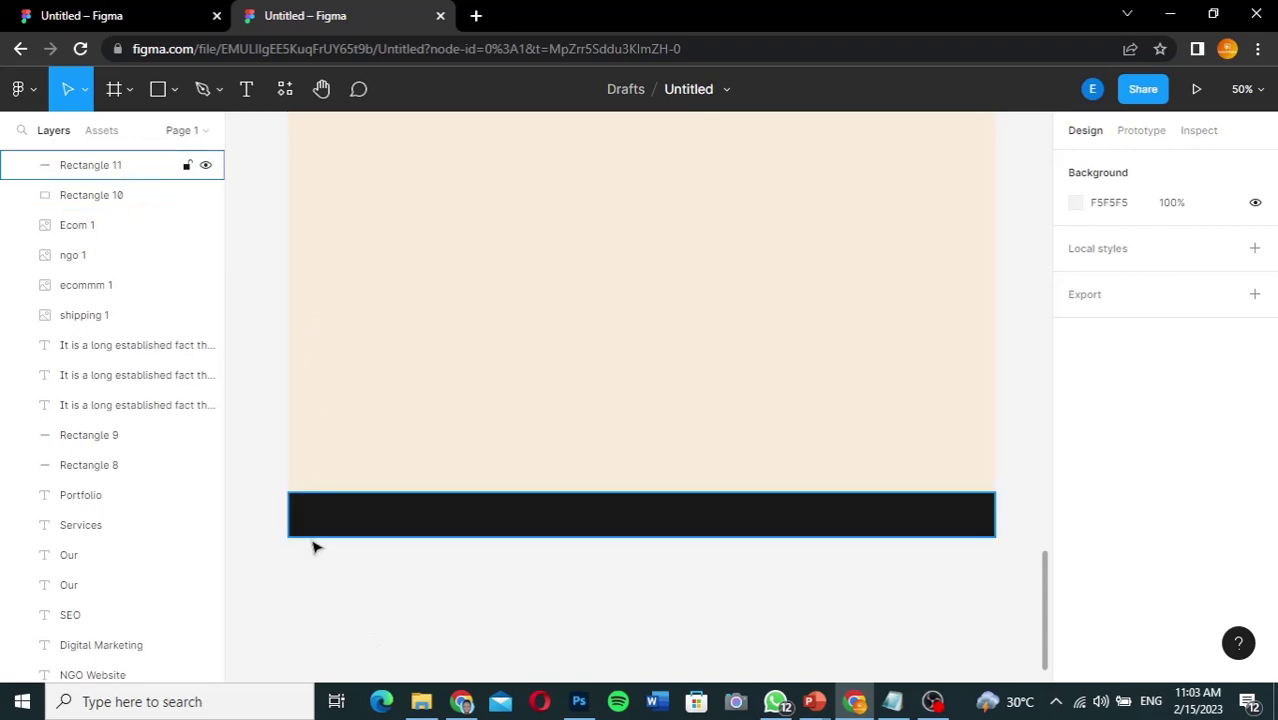
click(103, 16)
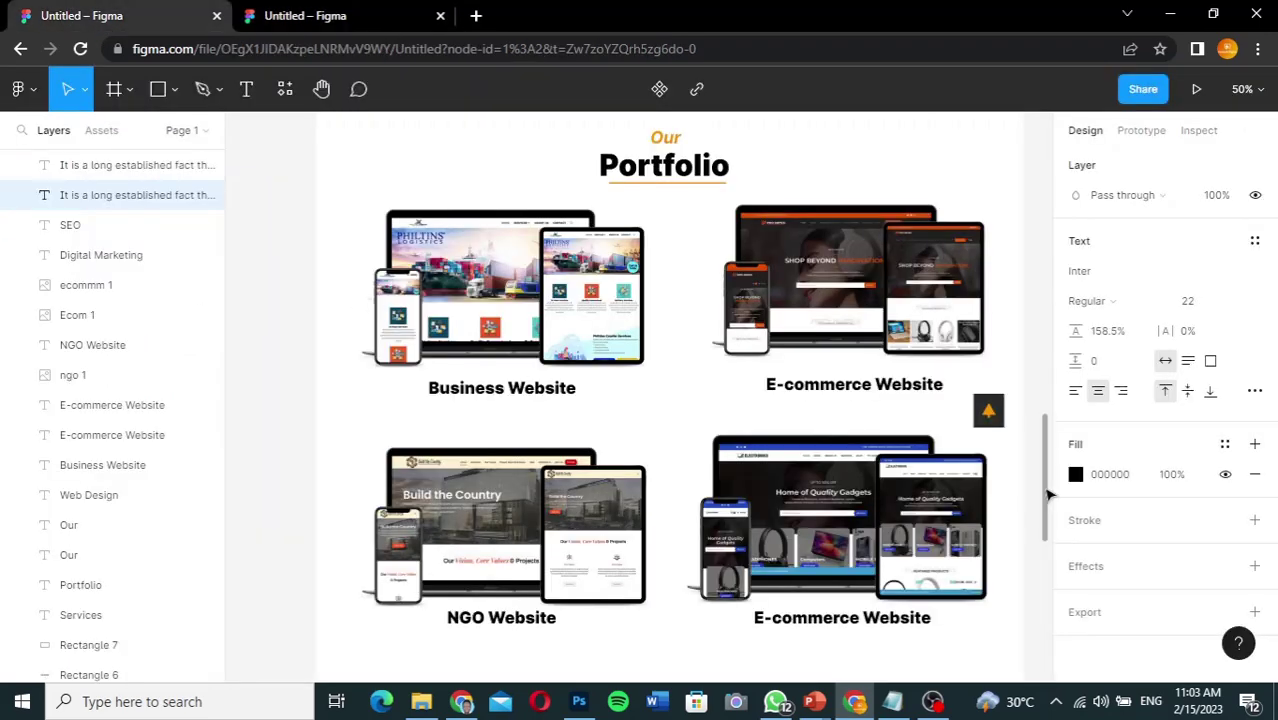
Step: Copy the first file's copyright footer text and paste it as new text in the dark footer bar
drag(1047, 502, 1047, 664)
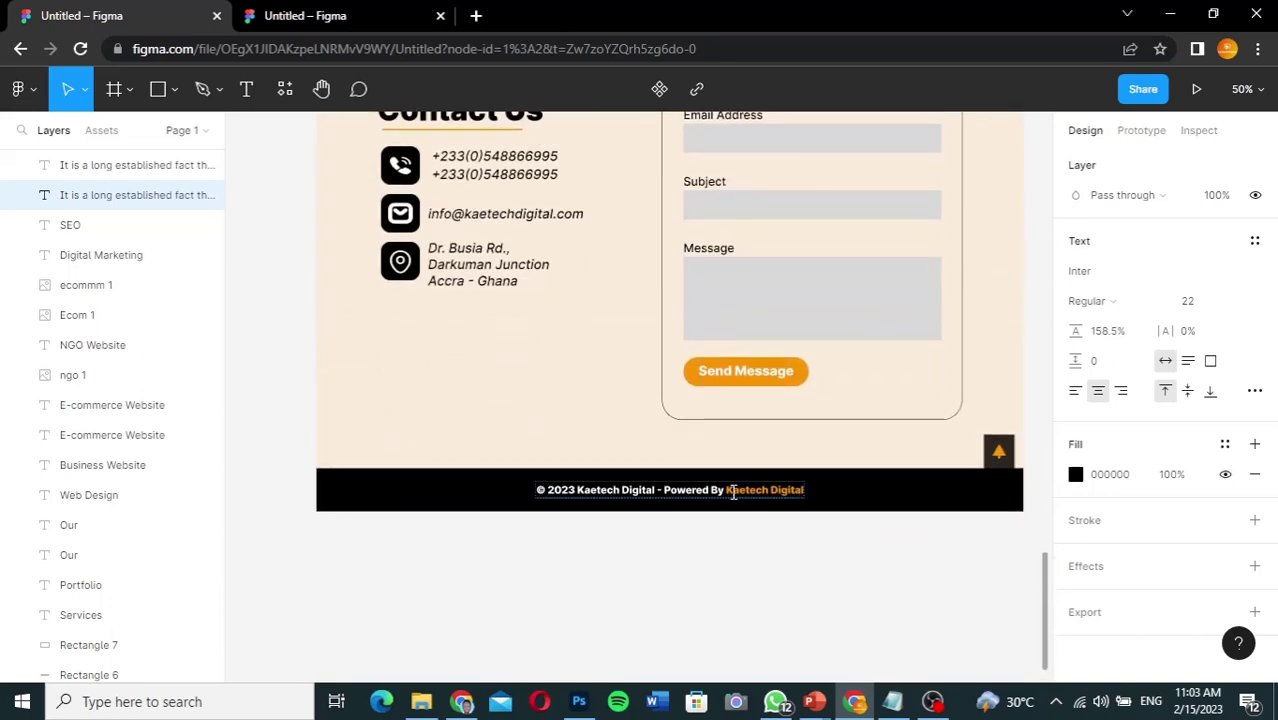
click(694, 489)
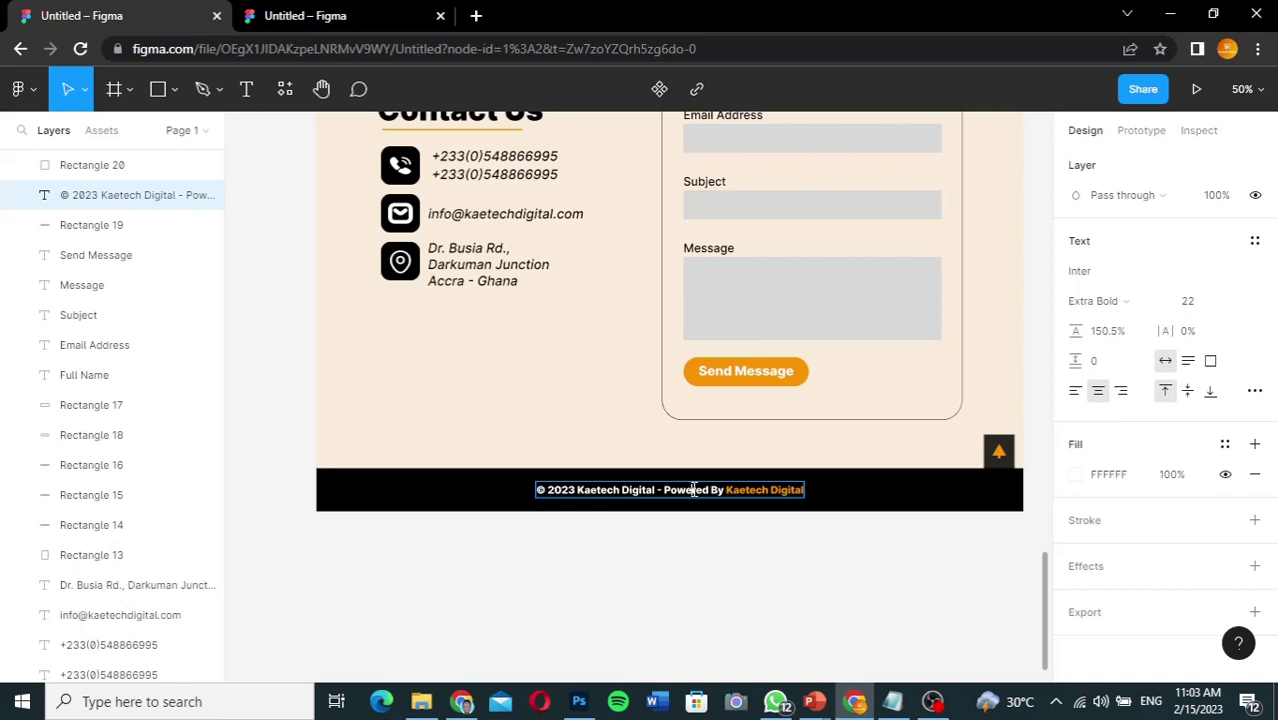
double_click(694, 489)
key(ctrl+c)
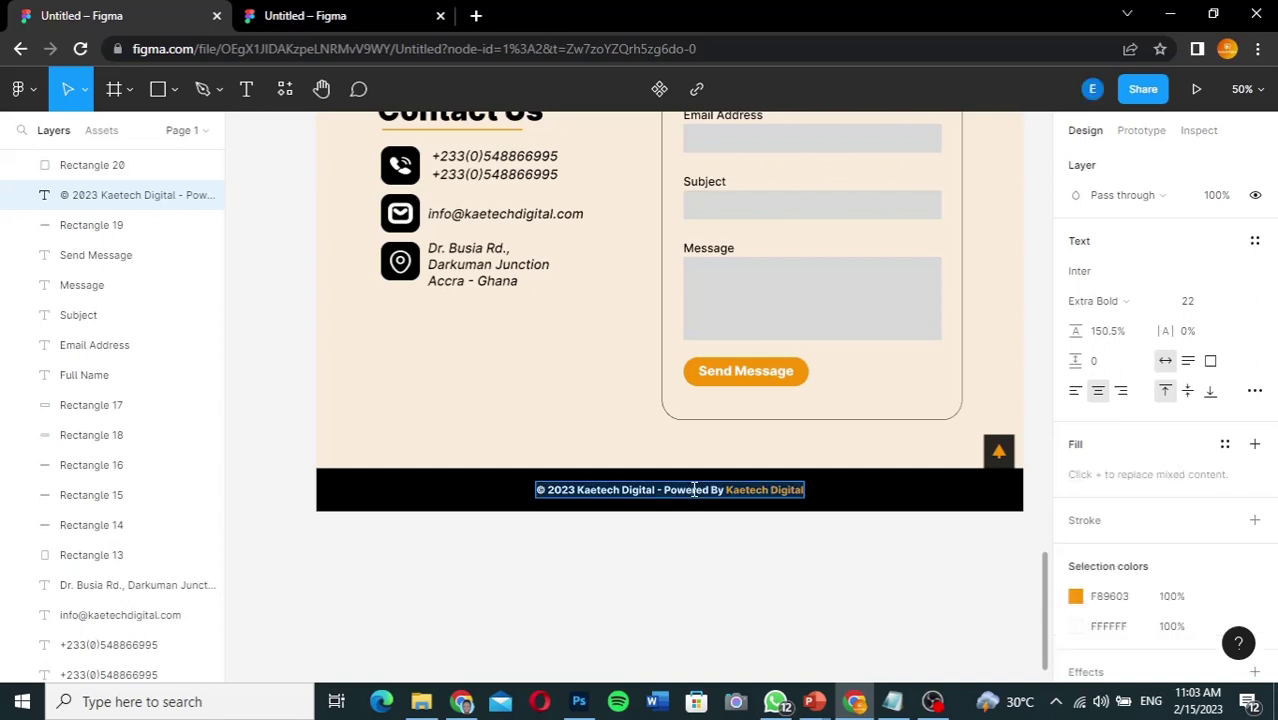
click(290, 16)
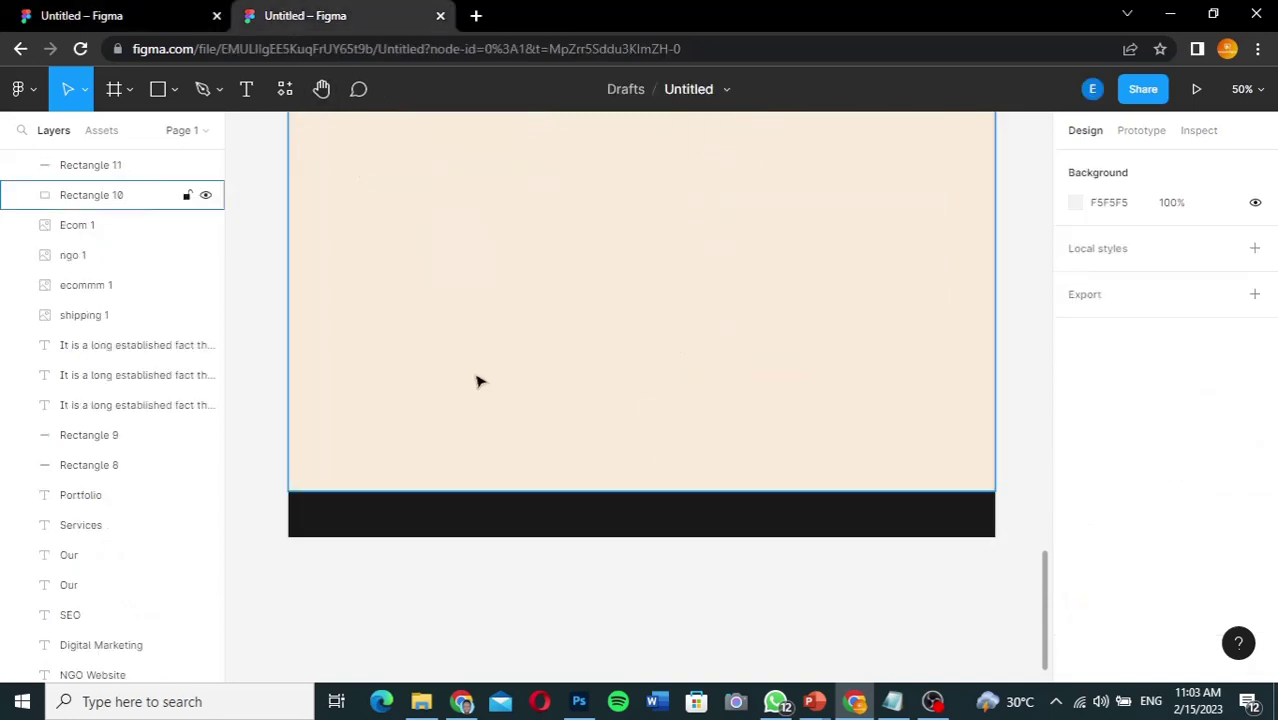
click(246, 89)
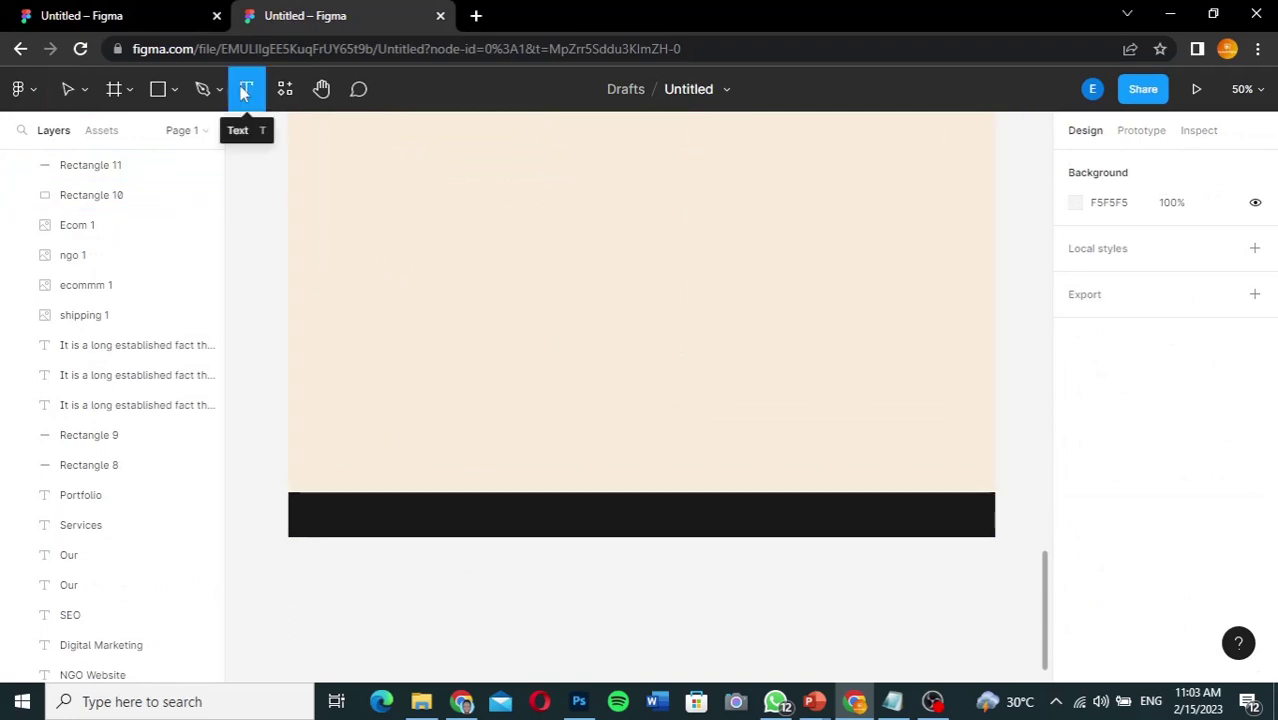
click(404, 516)
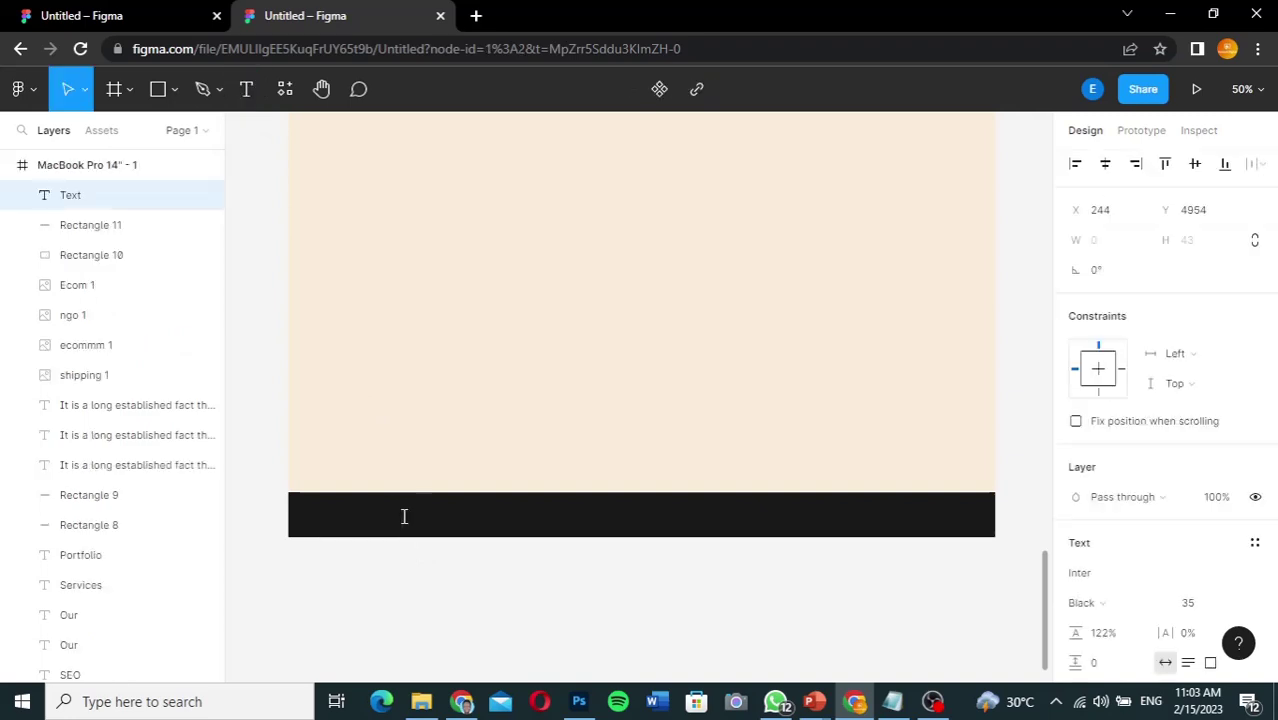
key(ctrl+v)
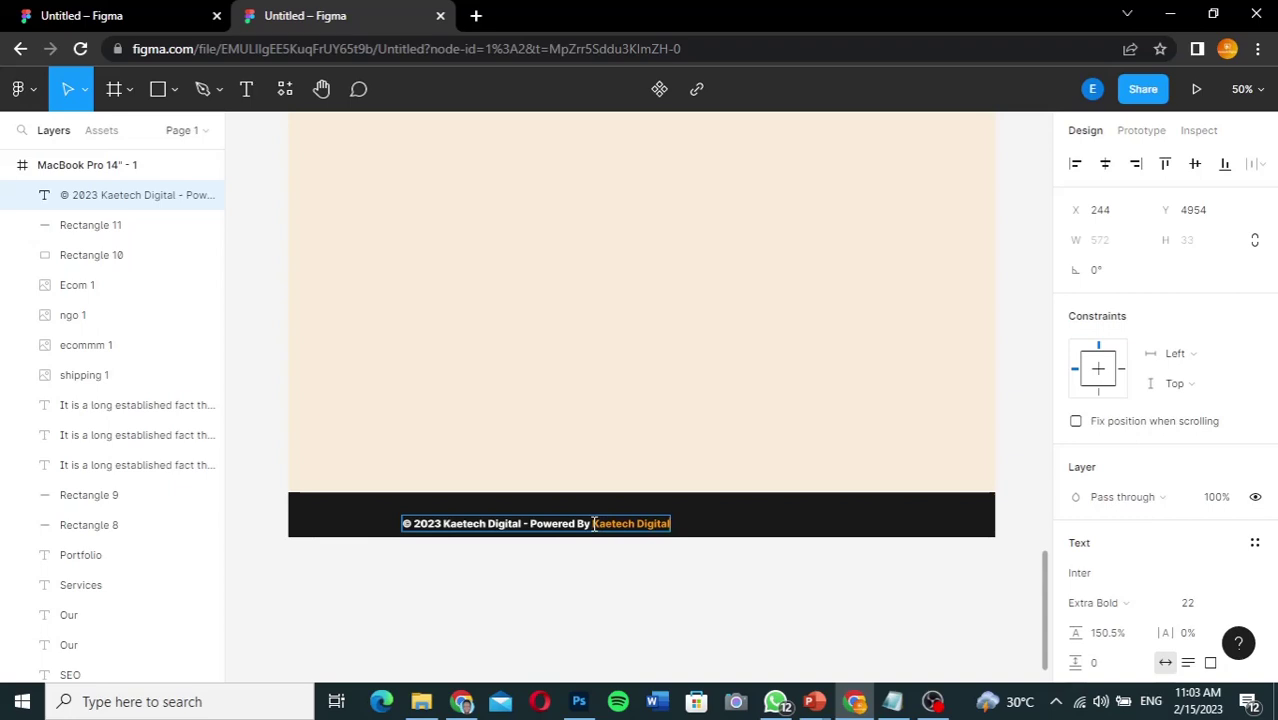
Step: Centre the '© 2023 Kaetech Digital - Powered By Kaetech Digital' line in the footer bar
drag(593, 523, 673, 524)
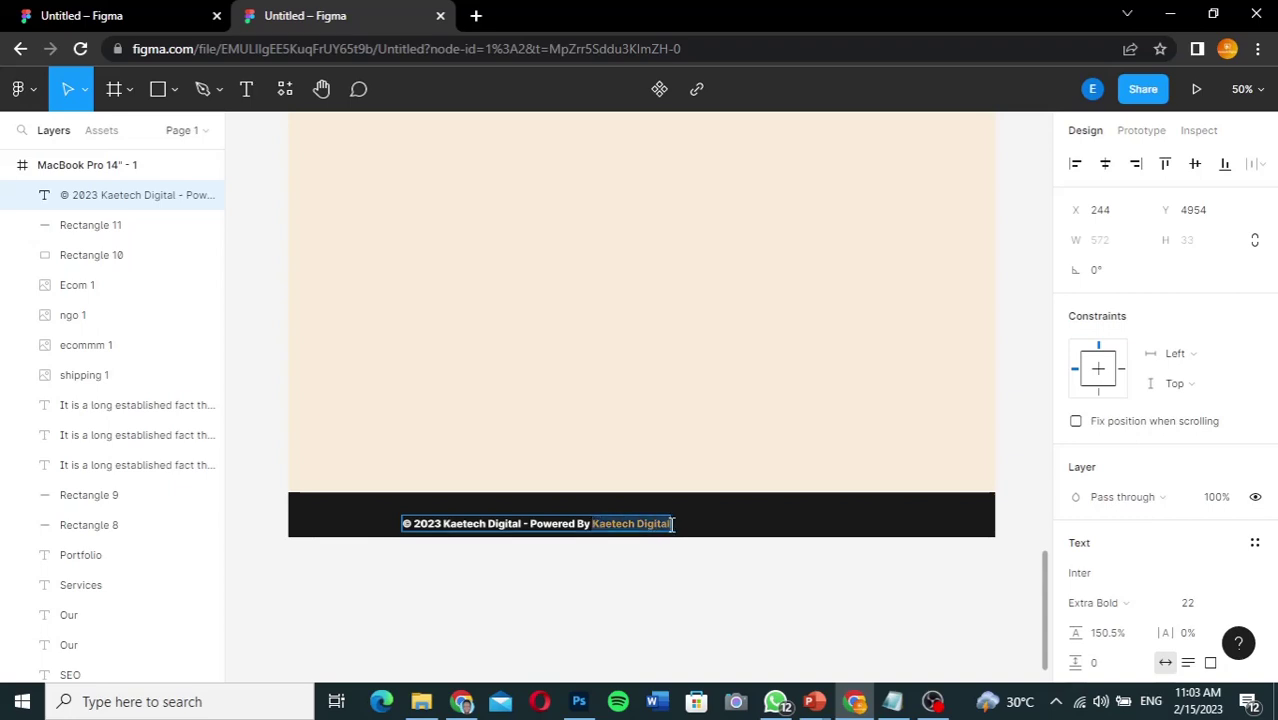
click(444, 523)
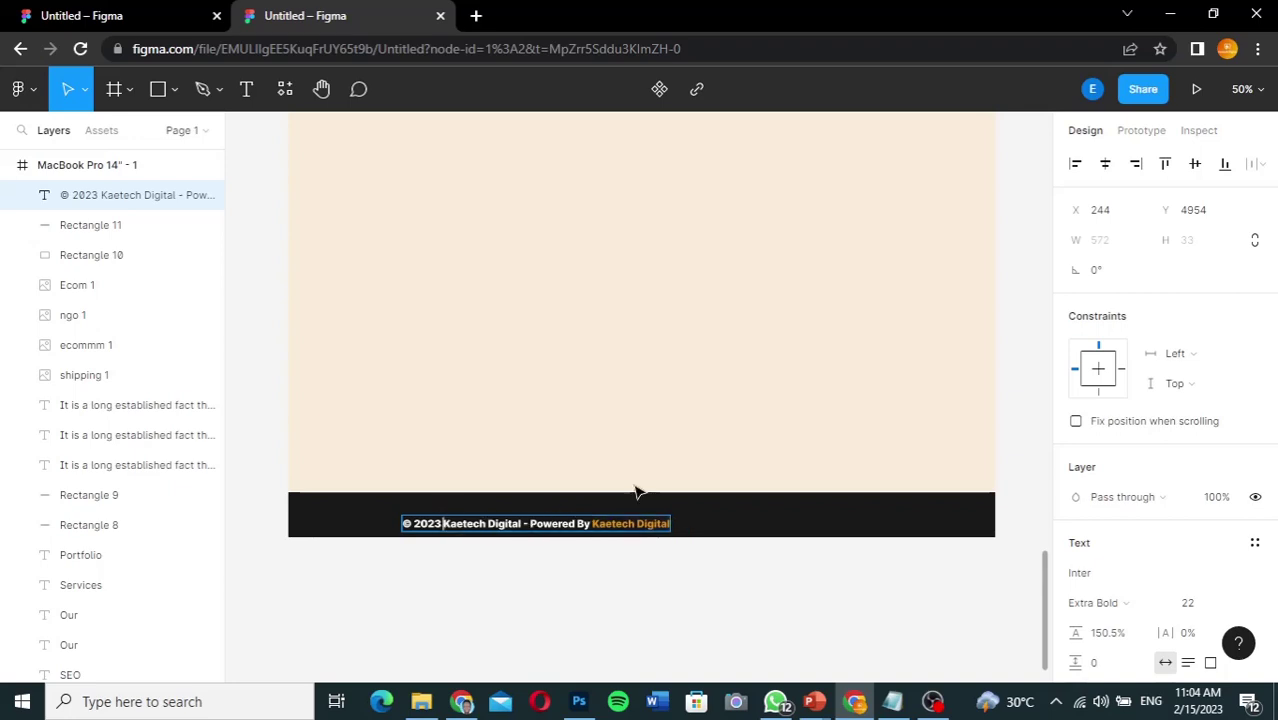
scroll(1134, 470, down, 3)
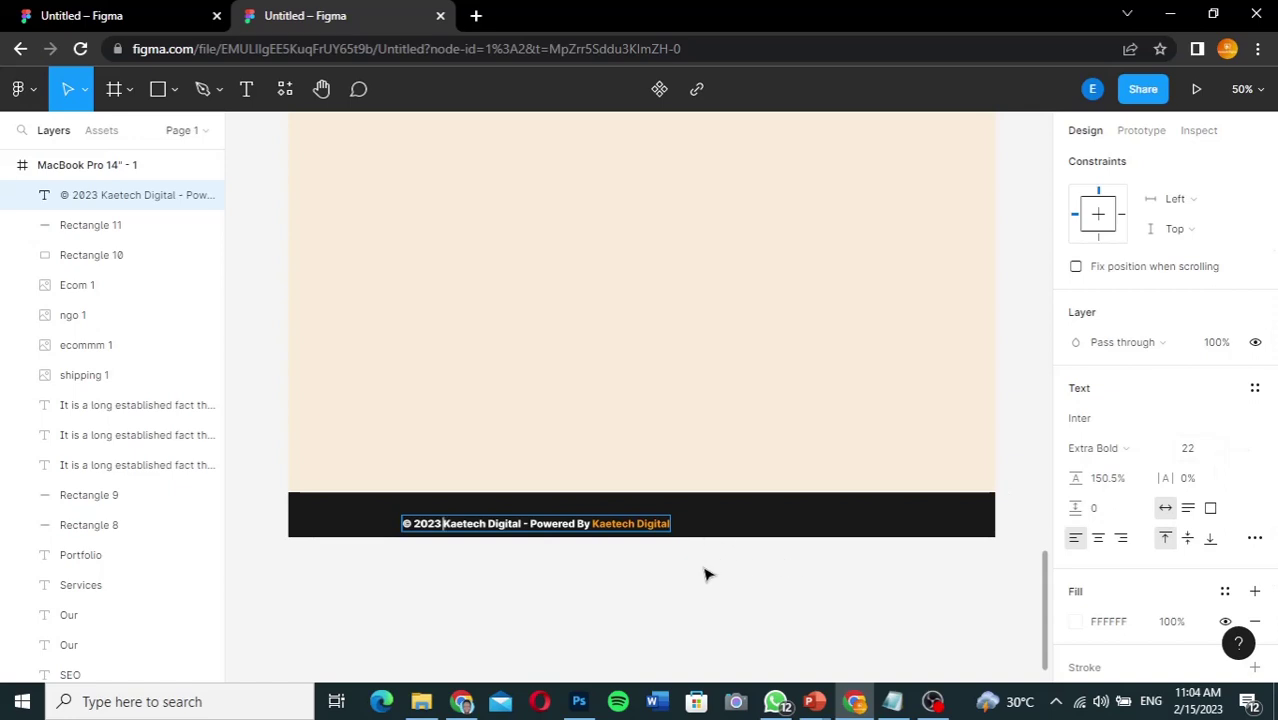
key(Escape)
drag(639, 531, 731, 516)
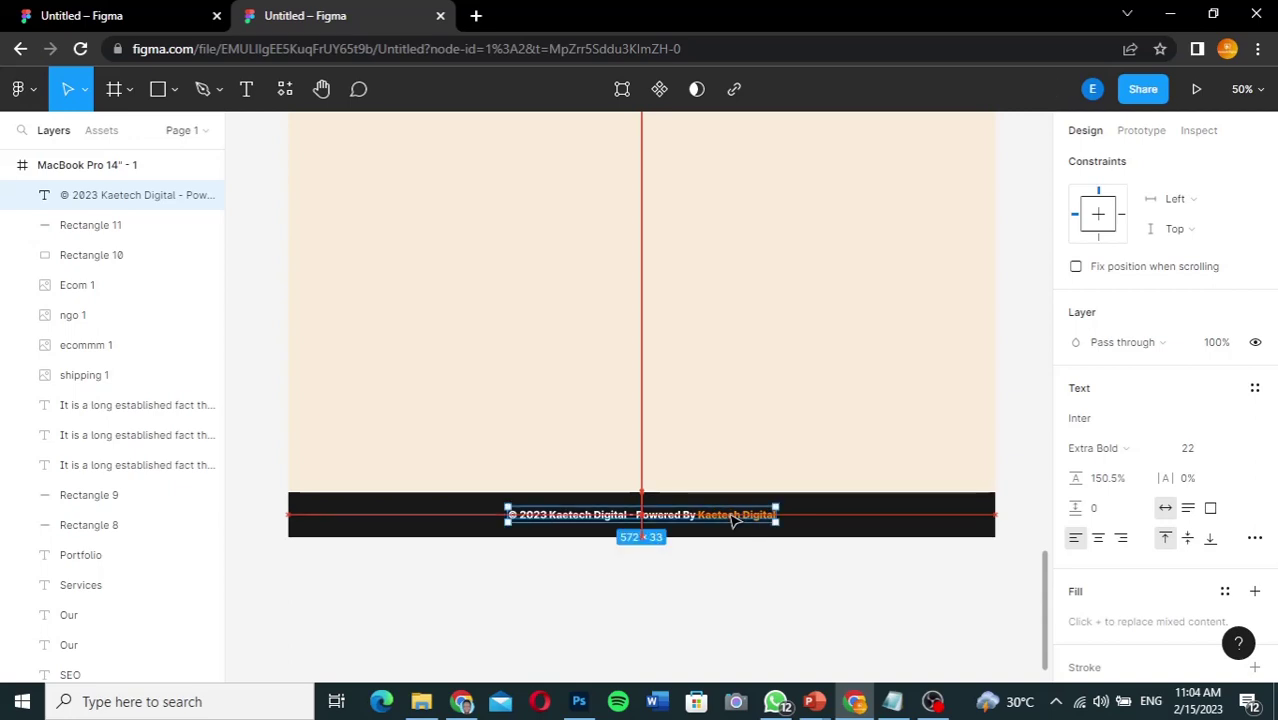
click(813, 585)
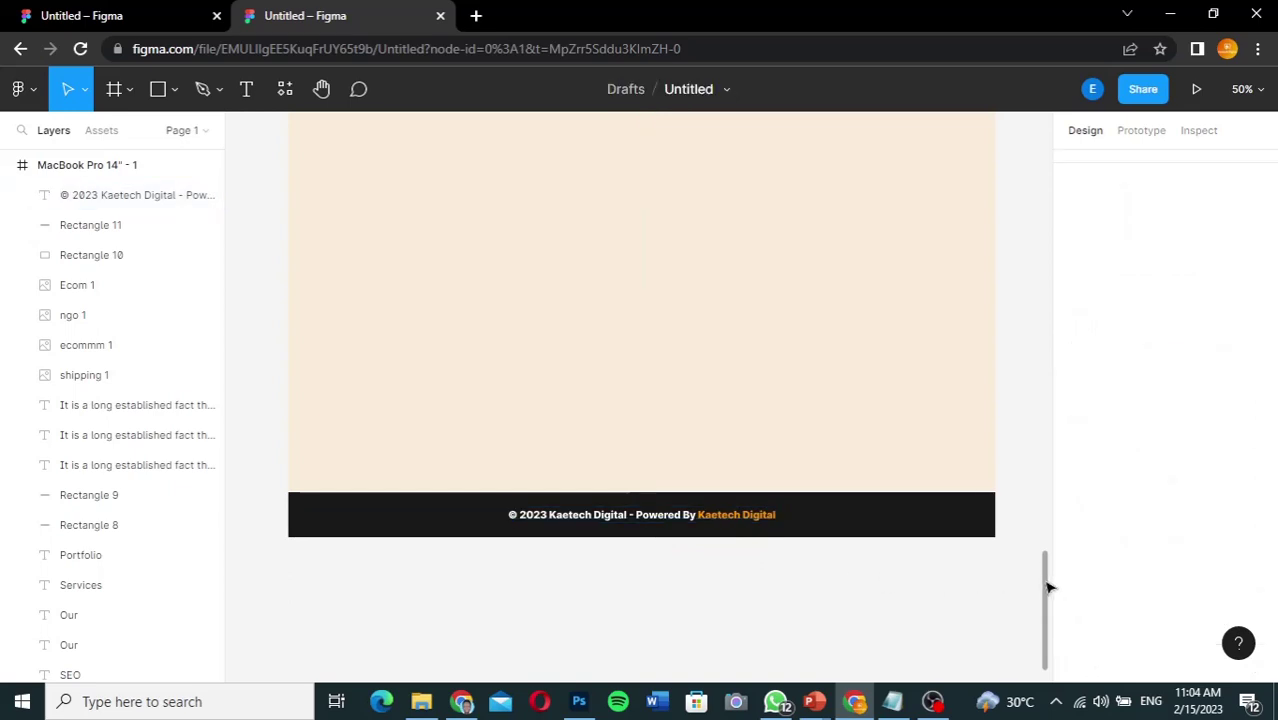
drag(1048, 587, 1050, 543)
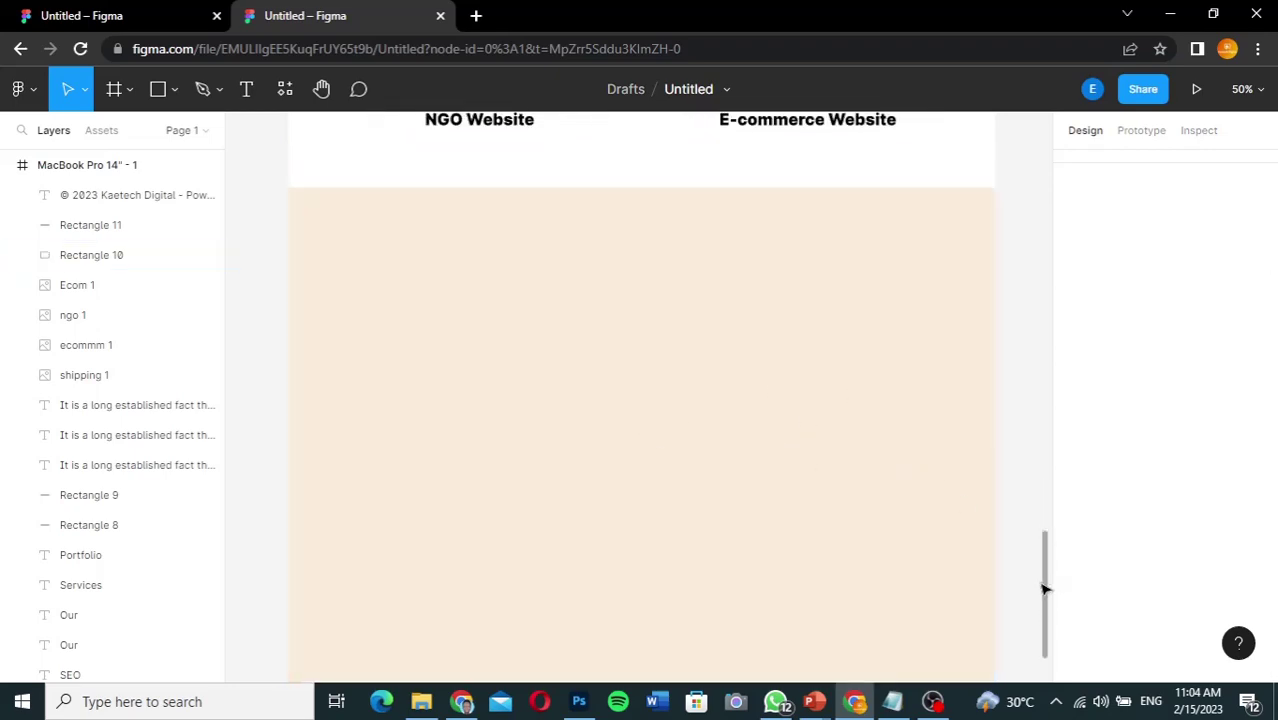
Step: Compare against the first file, then scroll the working mockup up to the About Kaetech Digital section
drag(1046, 590, 1017, 596)
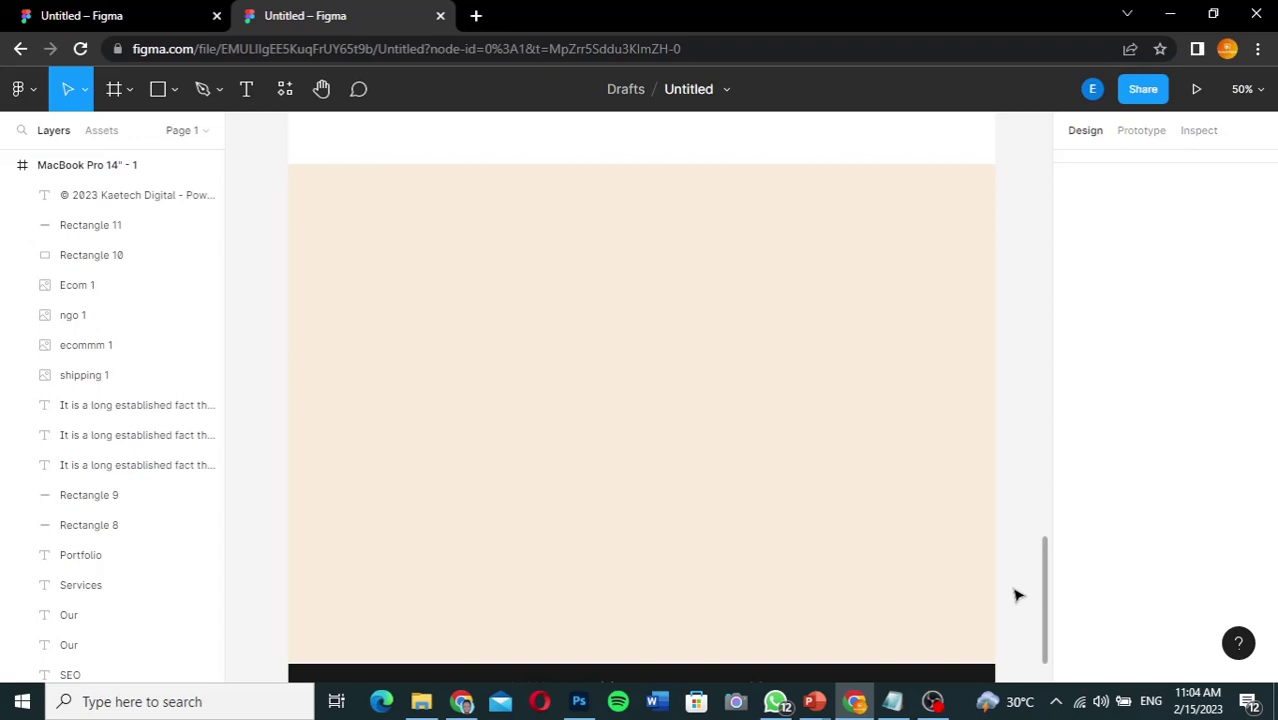
click(138, 20)
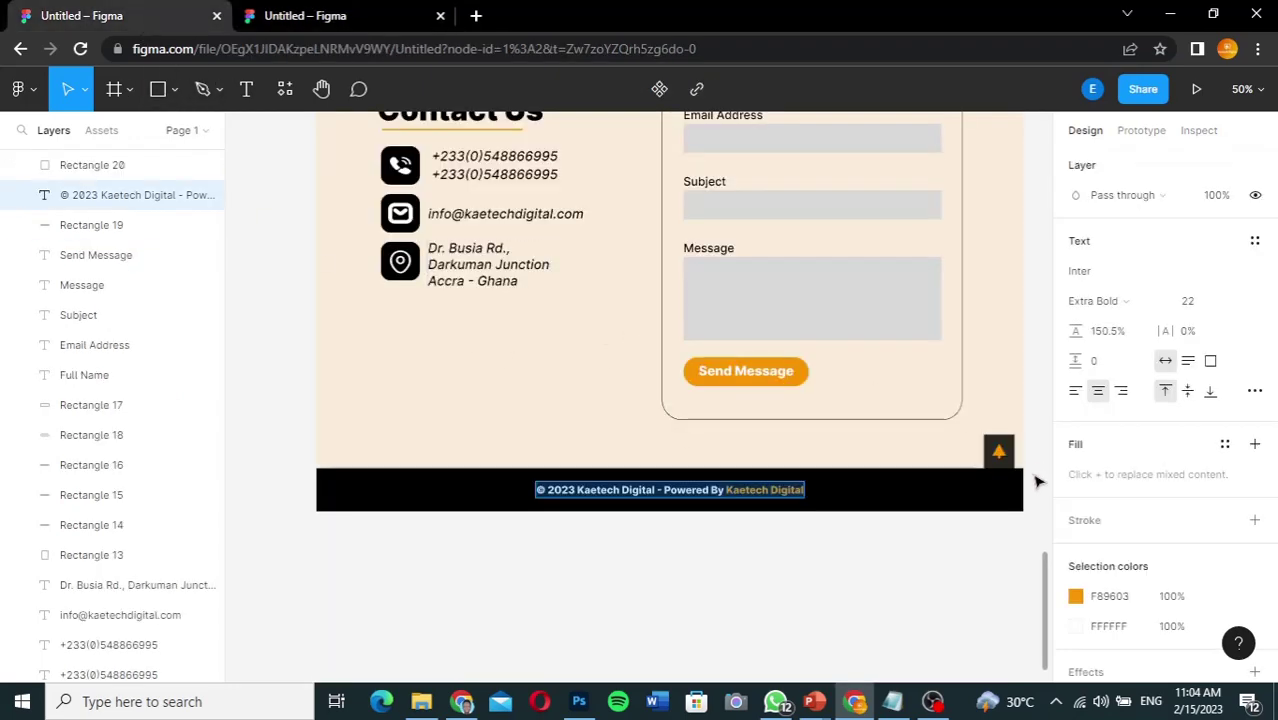
scroll(1043, 590, up, 2)
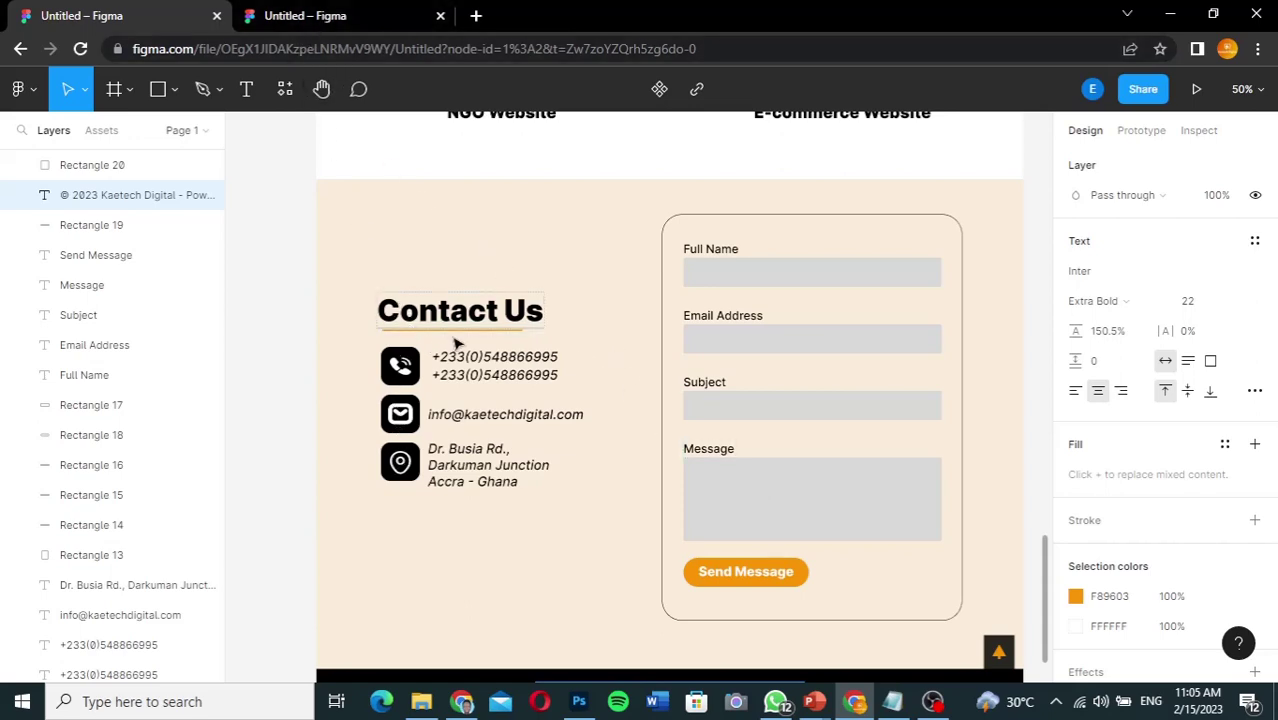
click(321, 15)
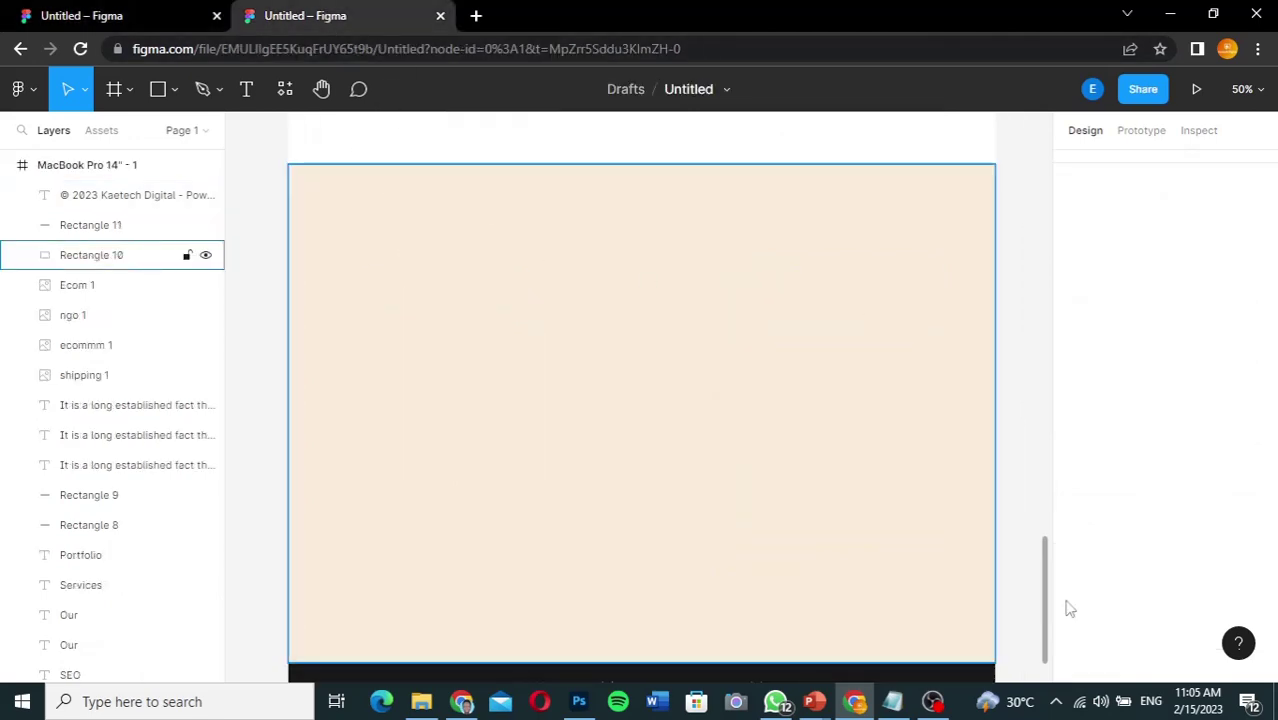
scroll(1041, 513, up, 10)
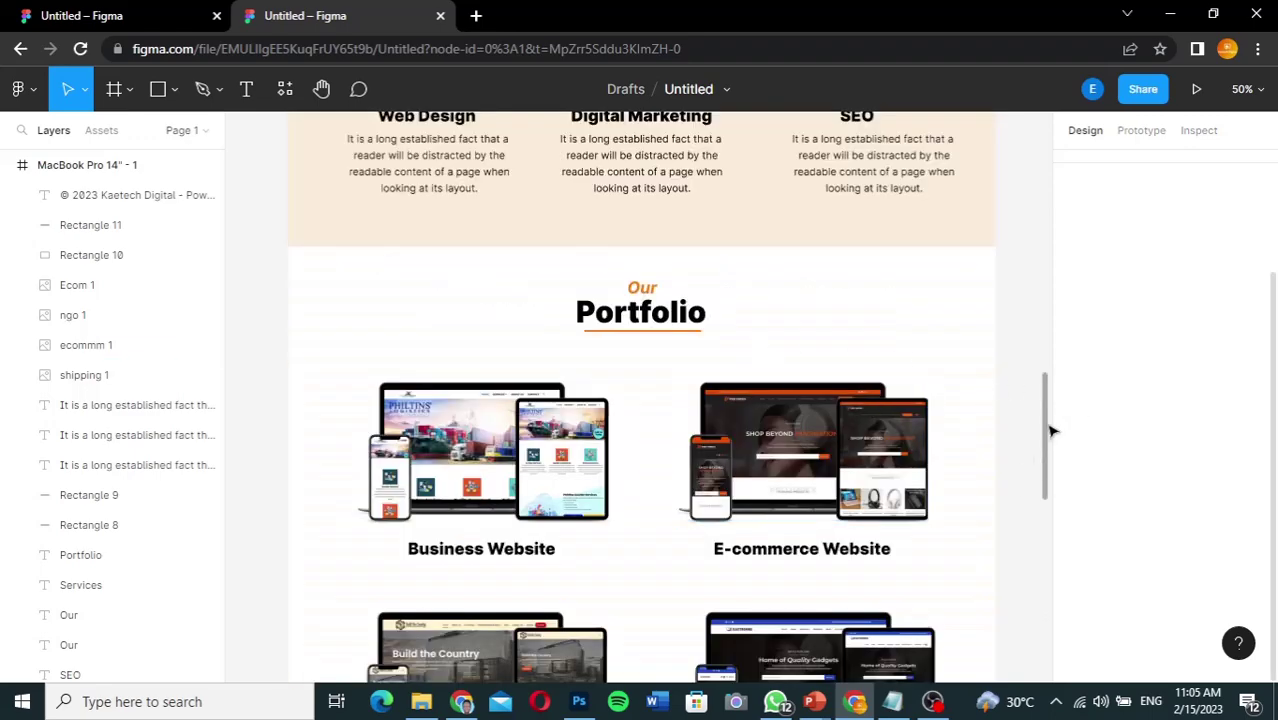
scroll(1044, 390, up, 5)
scroll(1041, 300, up, 5)
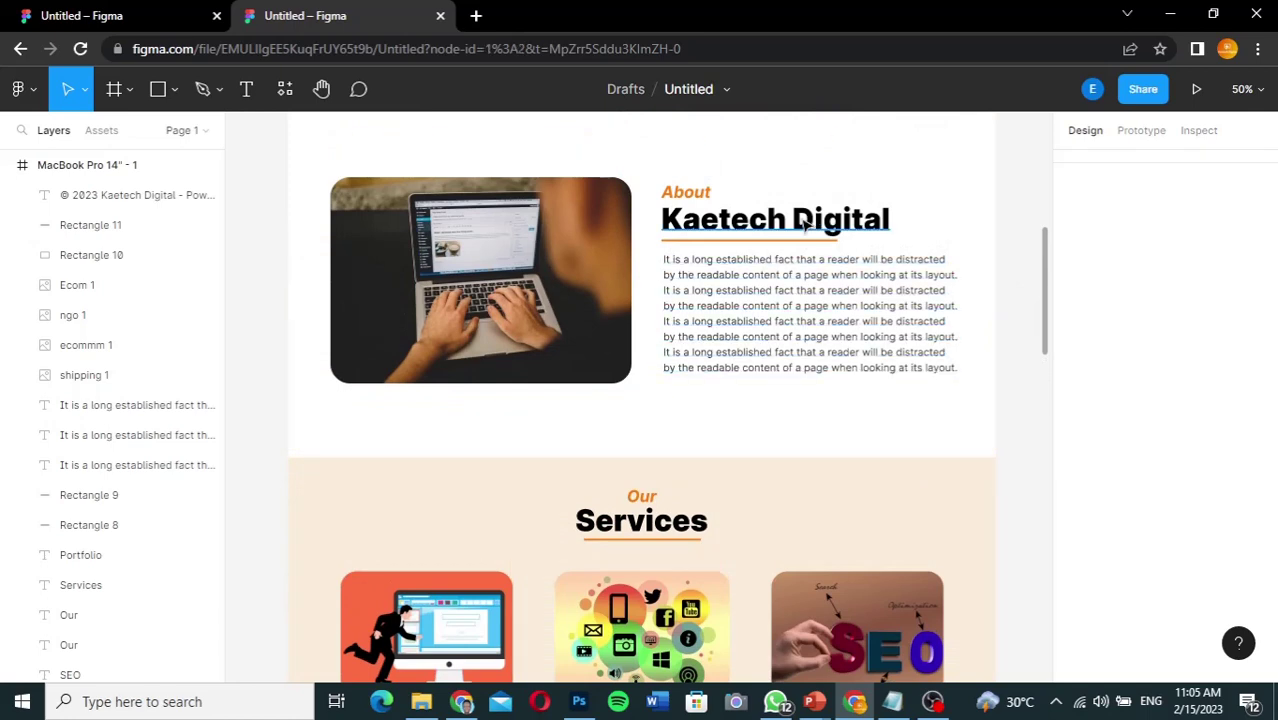
Step: Duplicate the Kaetech Digital heading and orange underline into the beige section, moving Rectangle 12 to the top layer
click(805, 226)
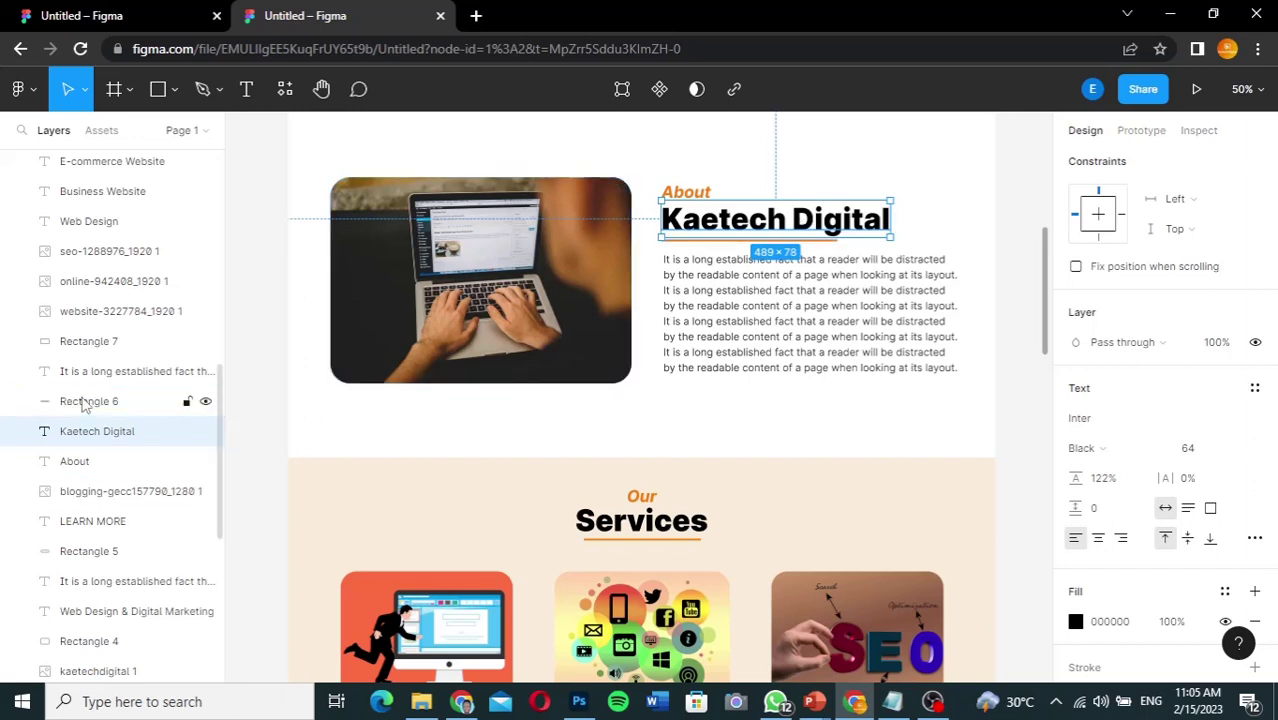
shift+click(84, 403)
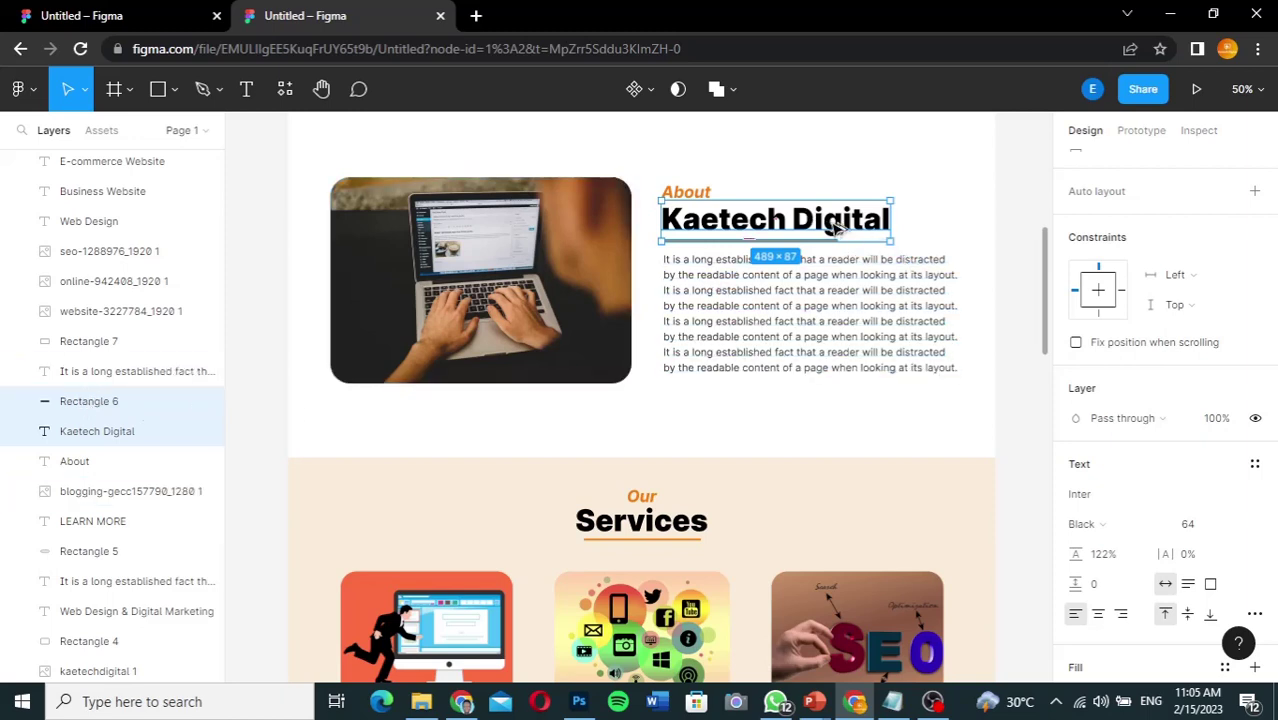
drag(835, 228, 606, 120)
drag(586, 196, 510, 200)
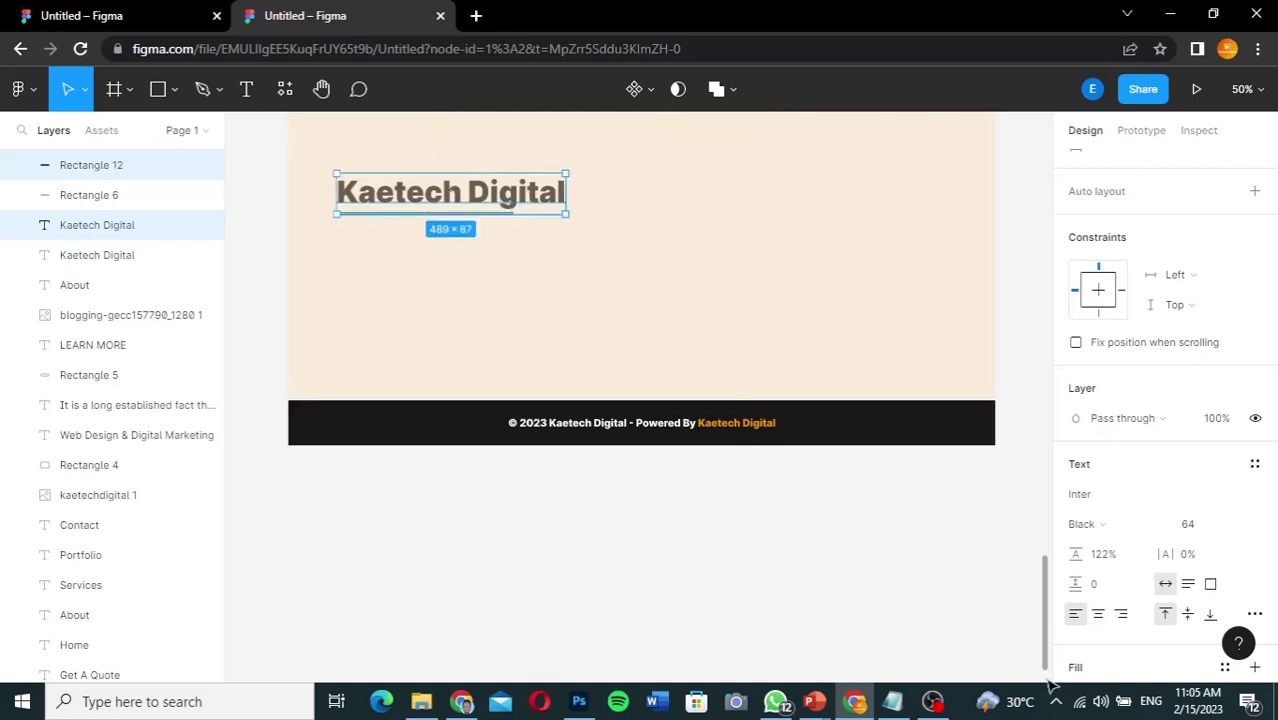
drag(1048, 655, 1044, 586)
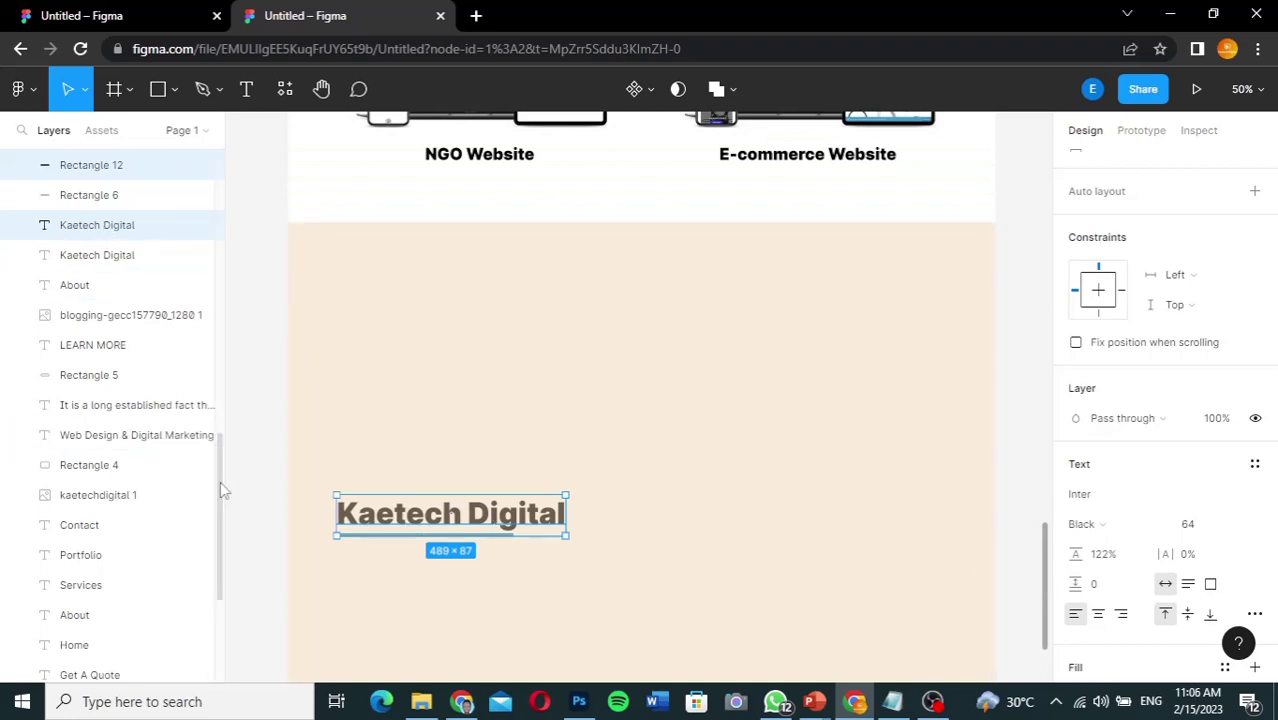
drag(219, 483, 220, 398)
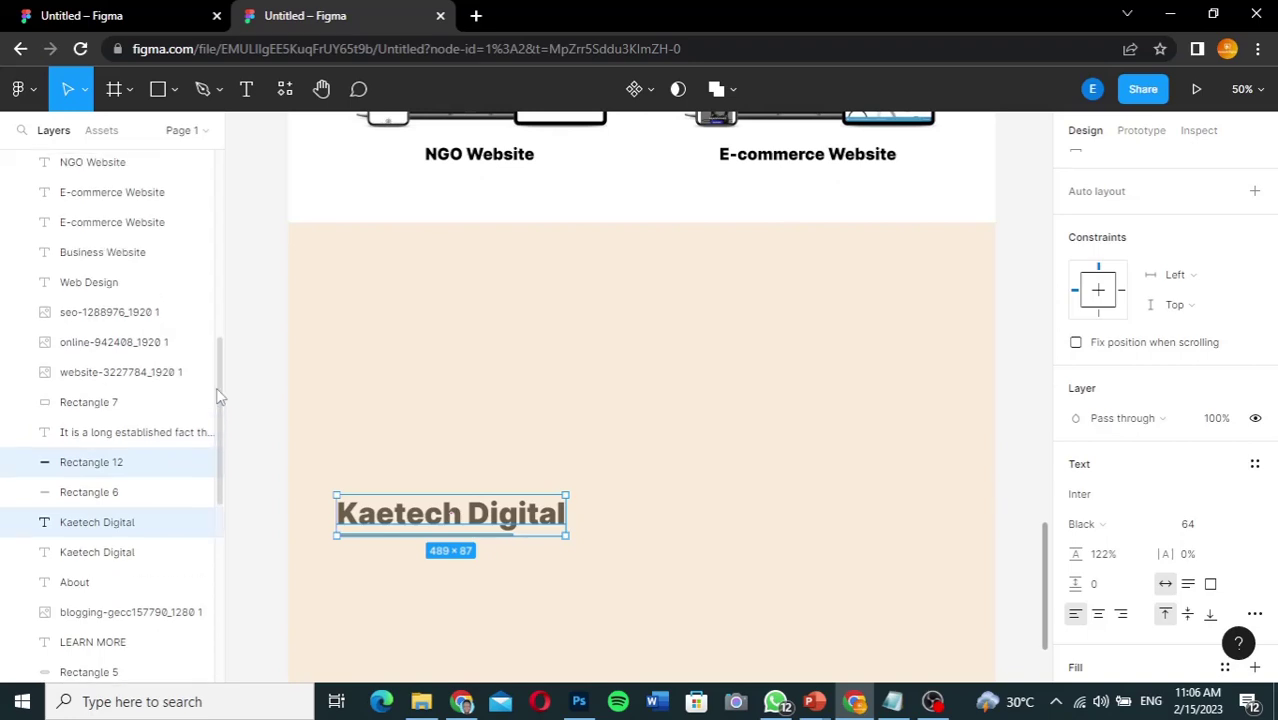
drag(112, 470, 111, 197)
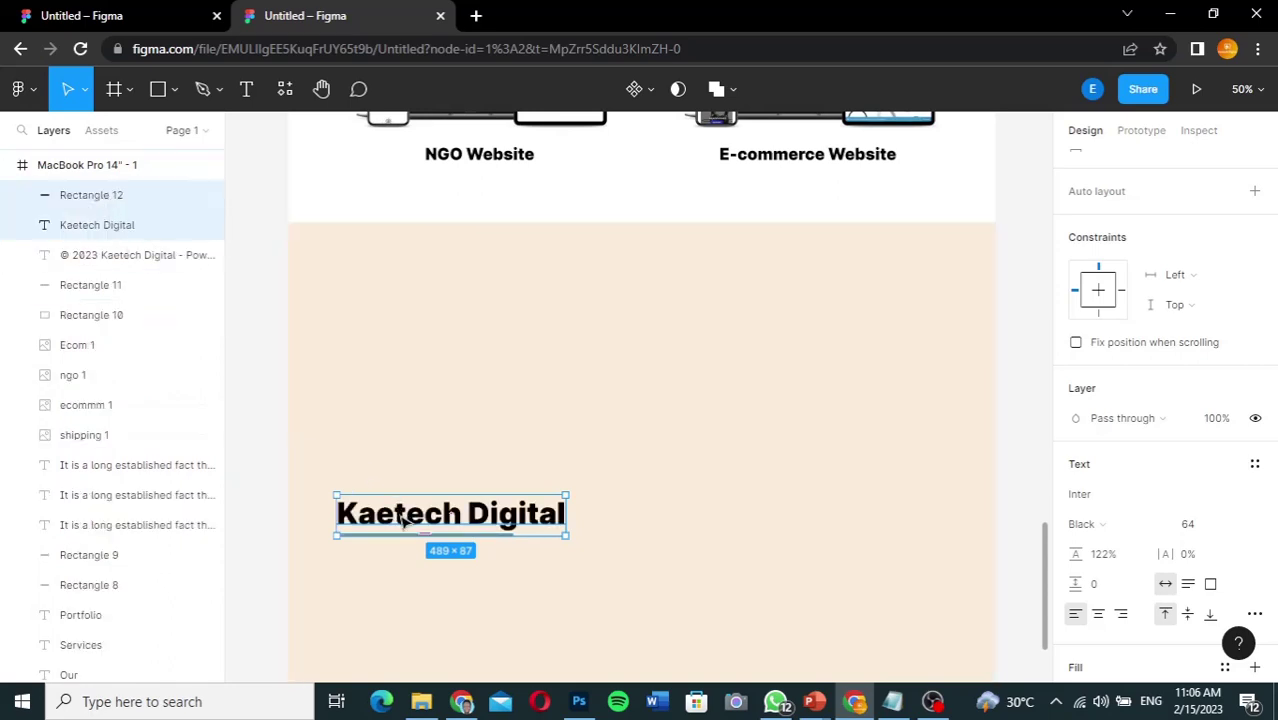
drag(399, 507, 404, 368)
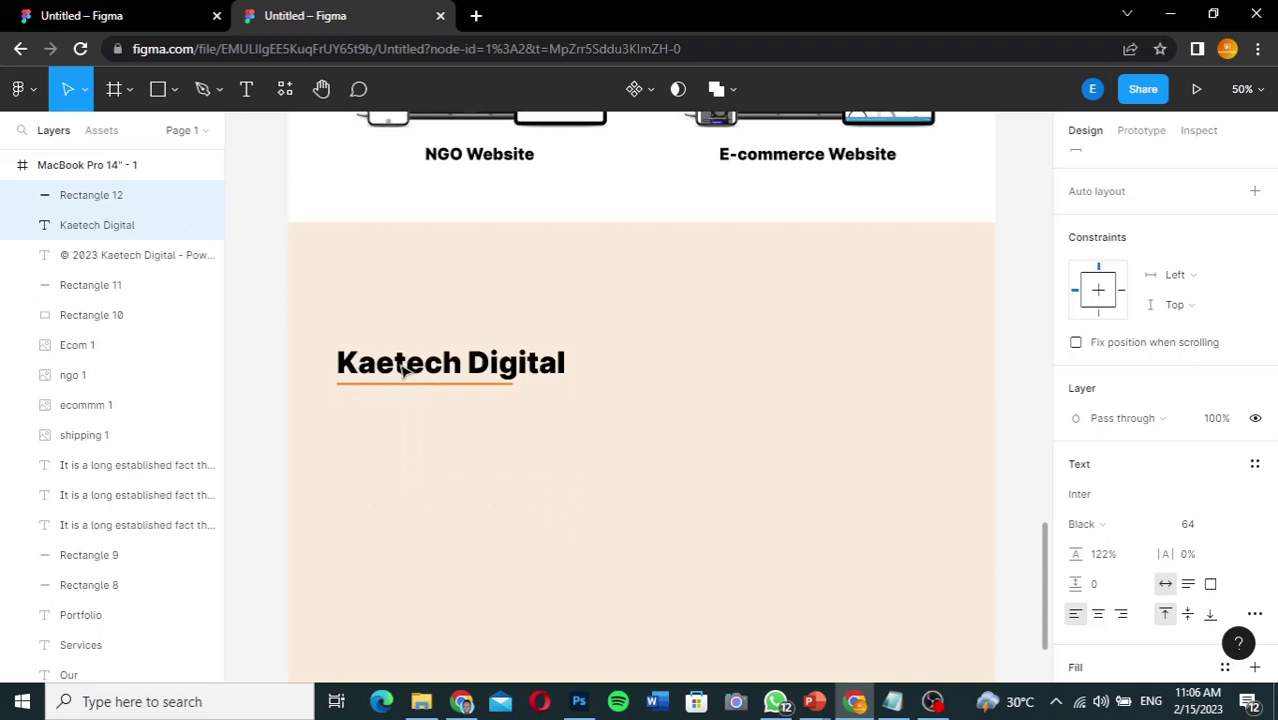
Step: Retype the copied heading as 'Contact Us' and select the beige background
click(404, 368)
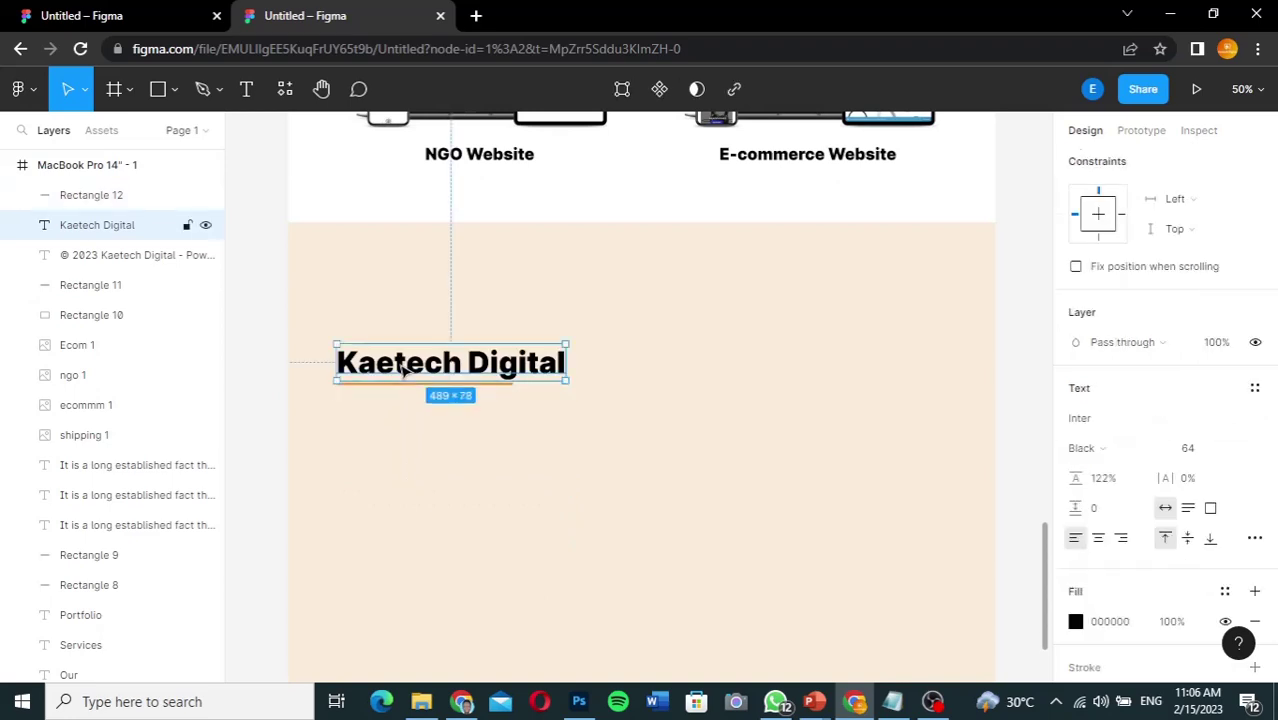
double_click(402, 367)
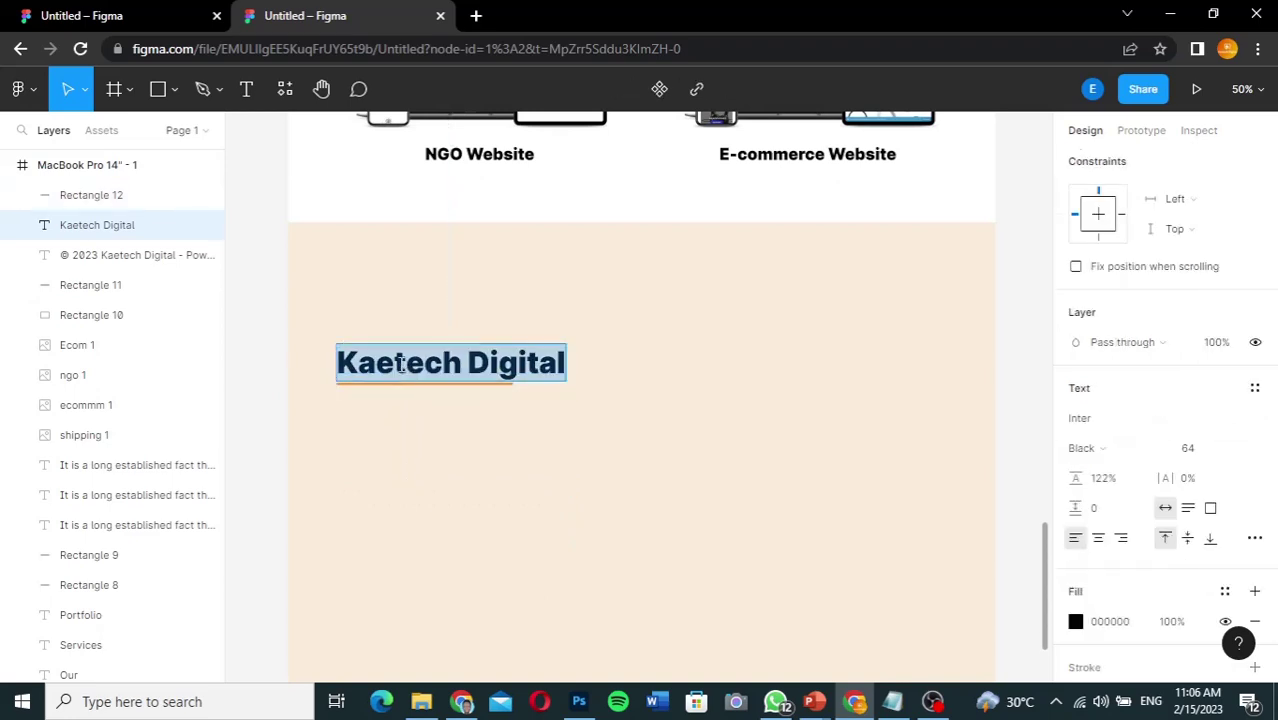
text(Con)
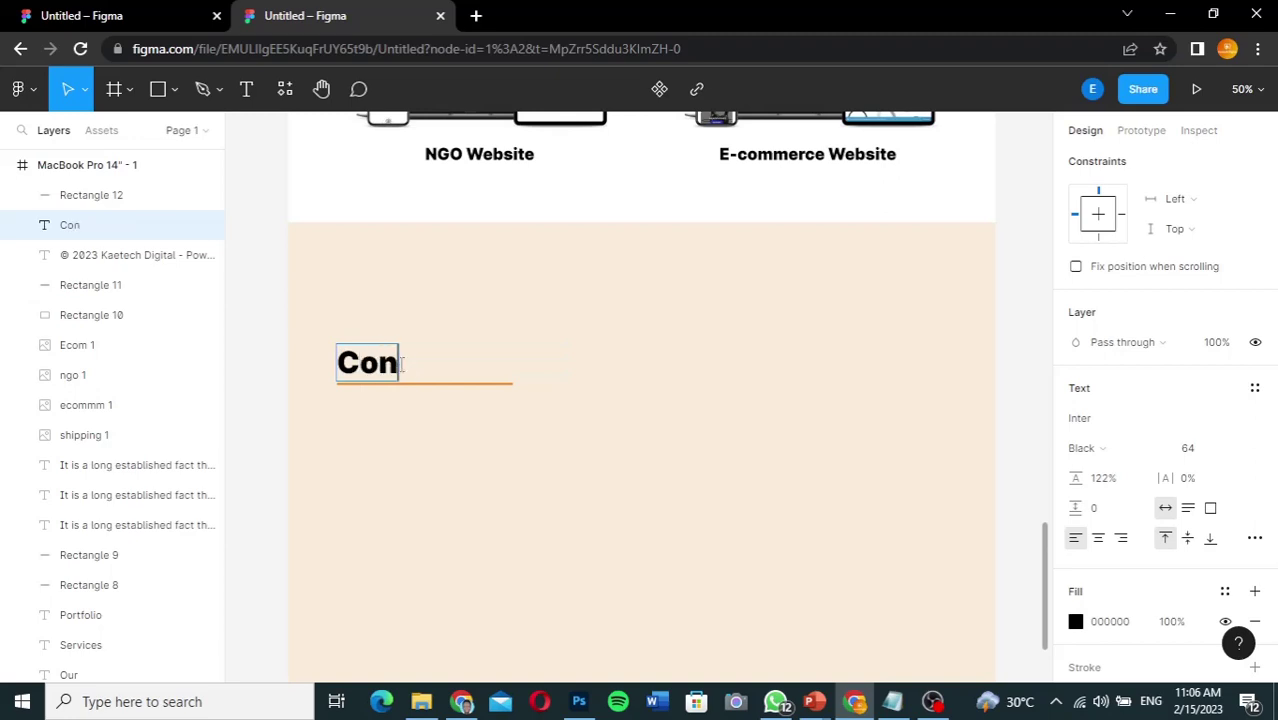
text(tacy)
key(BackSpace)
text(t )
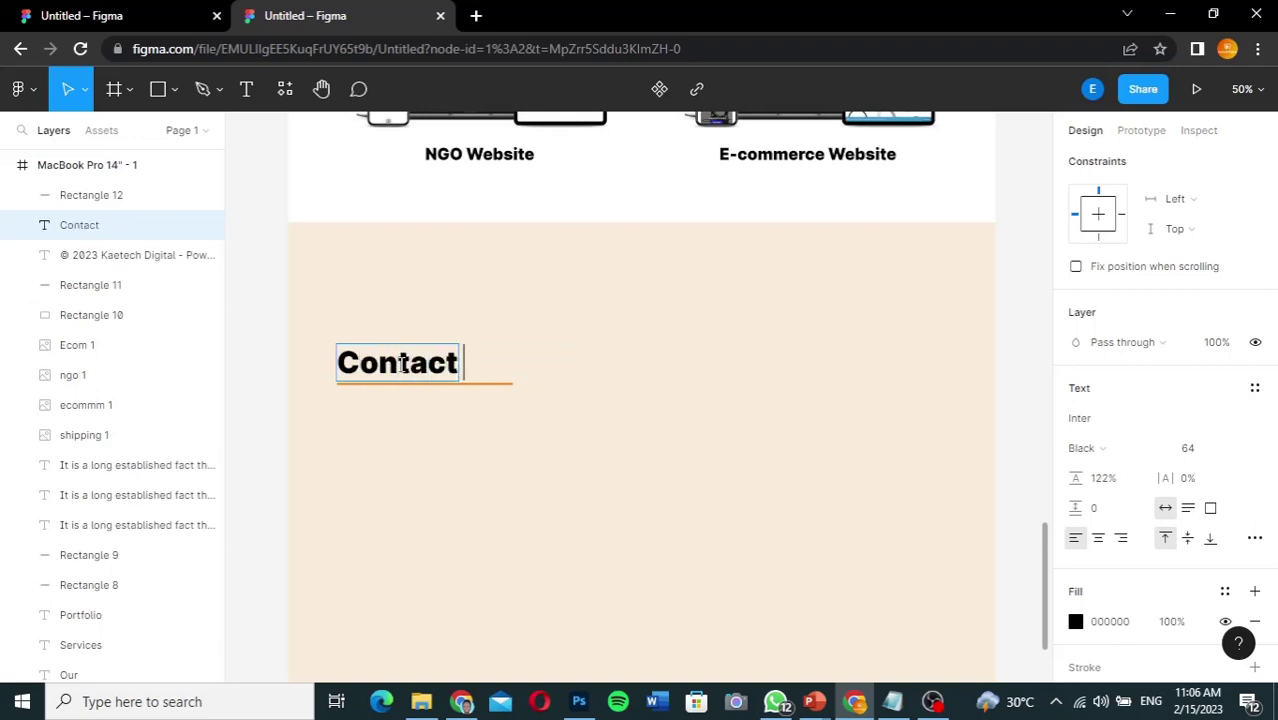
text(Us)
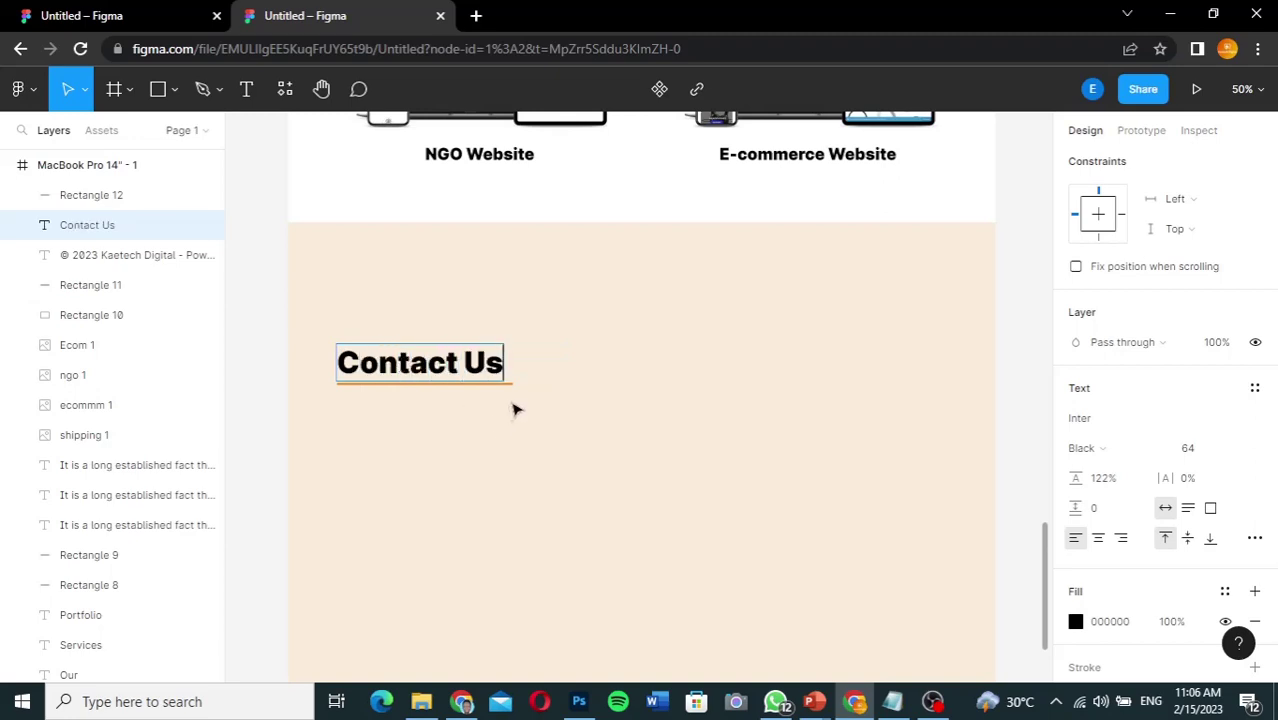
key(Escape)
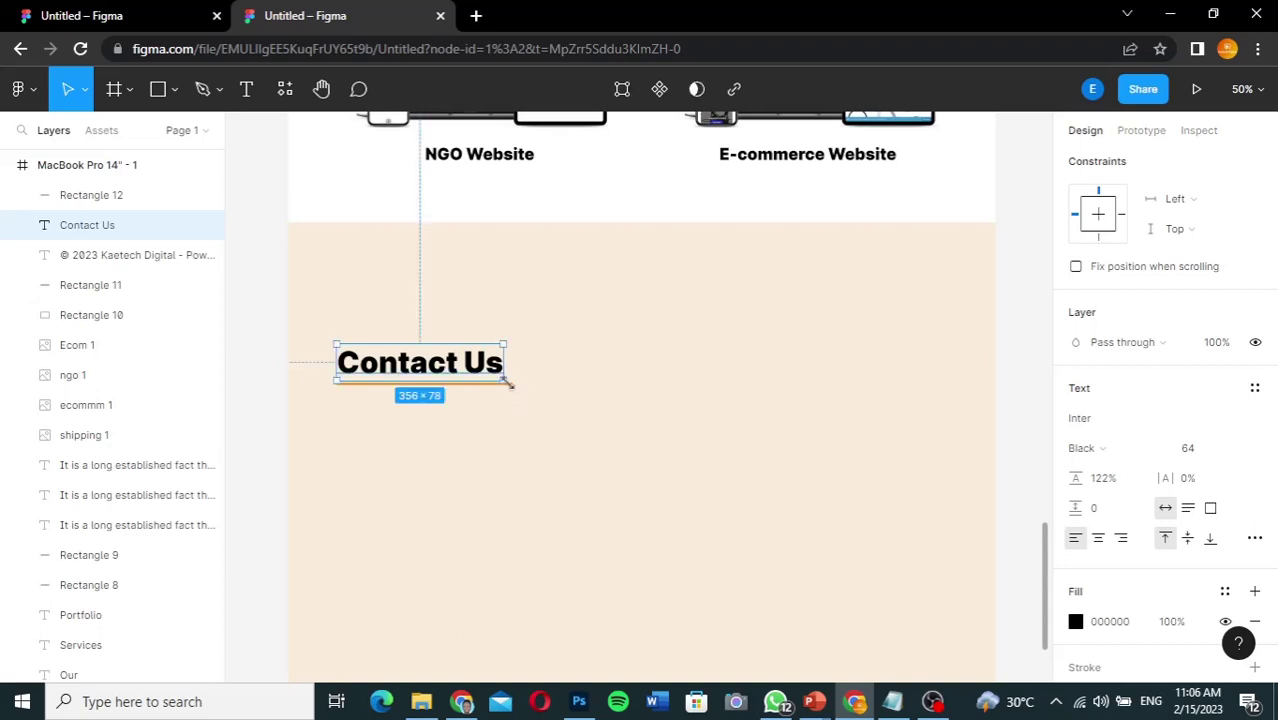
click(520, 390)
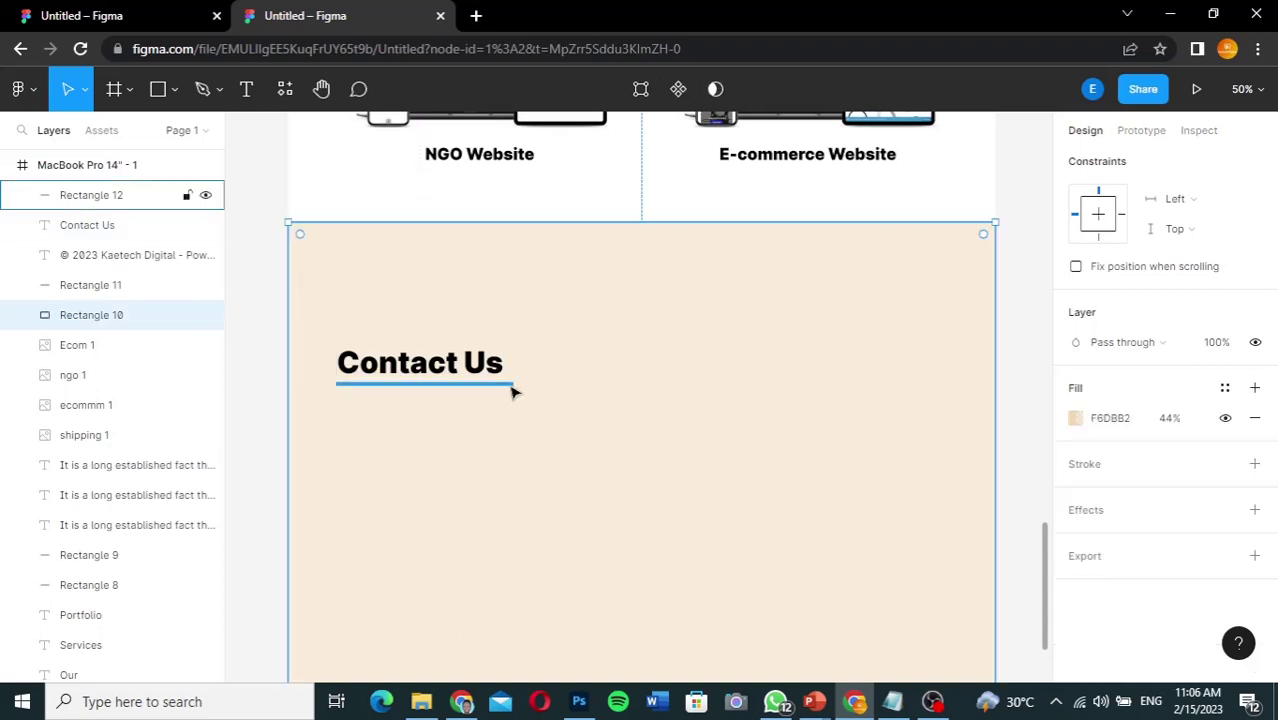
Step: Set the Contact Us underline width to 250 px, nudge it right, and view the reference file
click(512, 390)
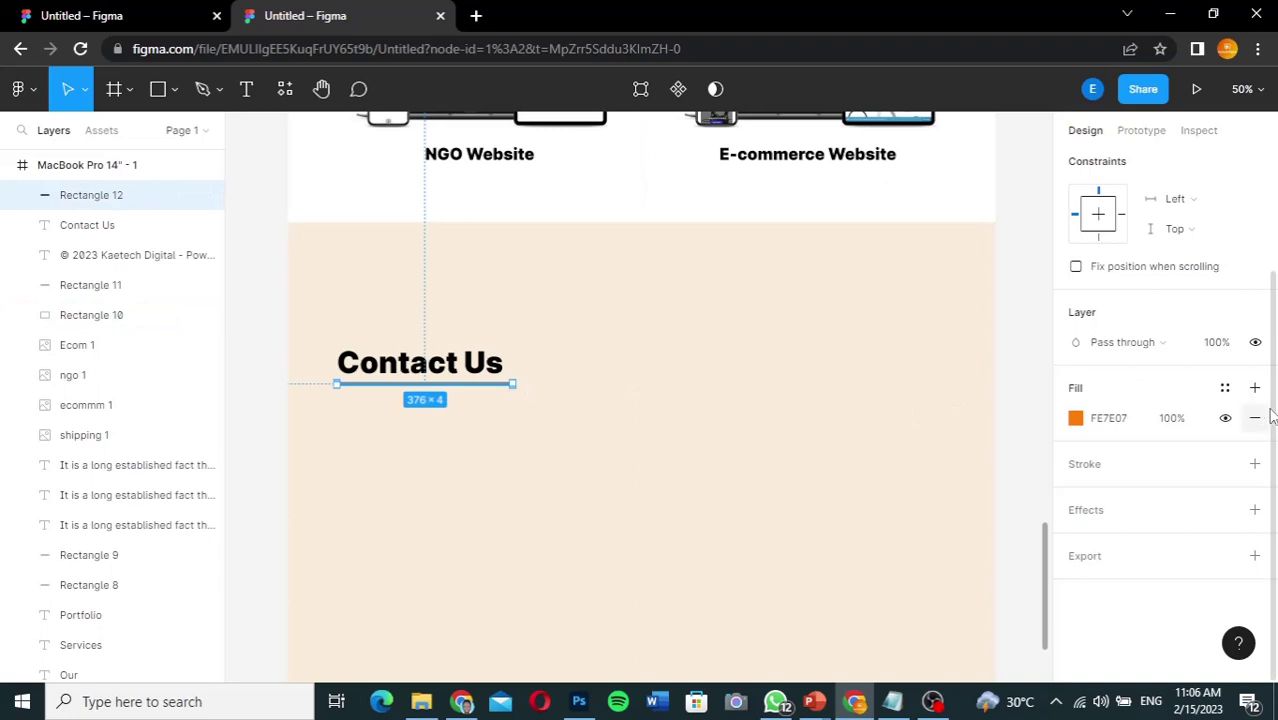
scroll(1265, 418, up, 3)
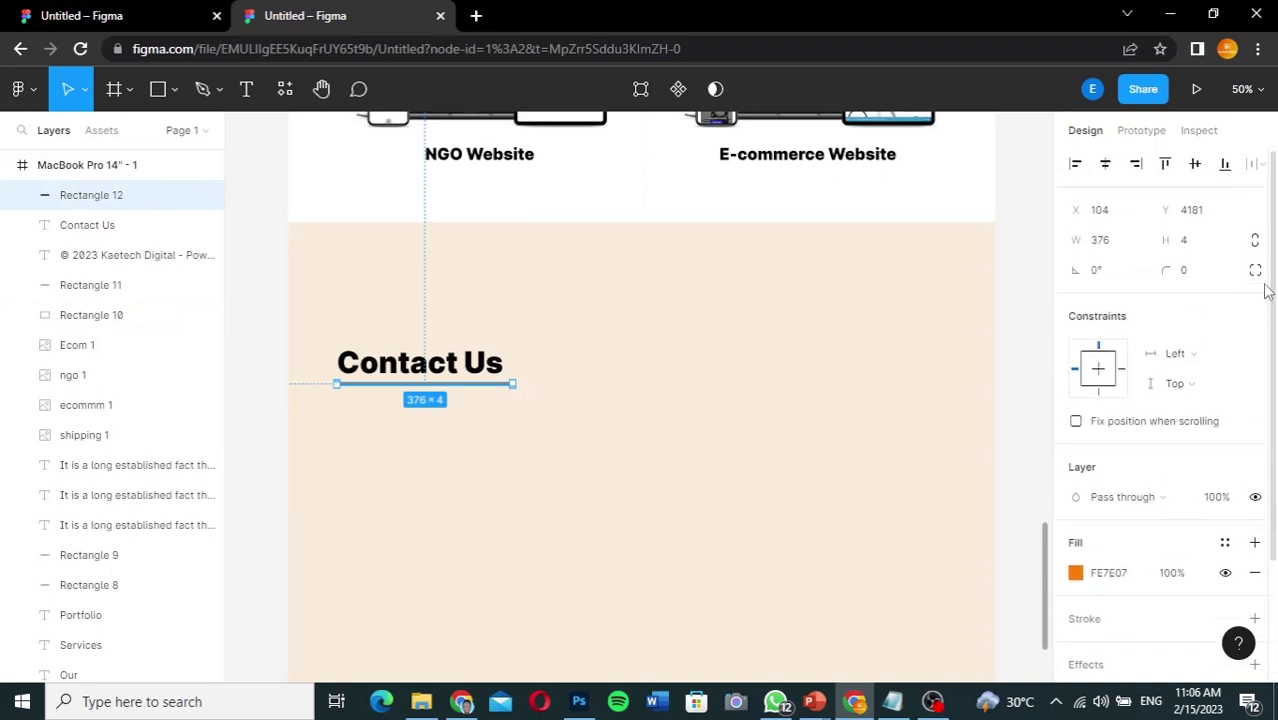
click(1108, 244)
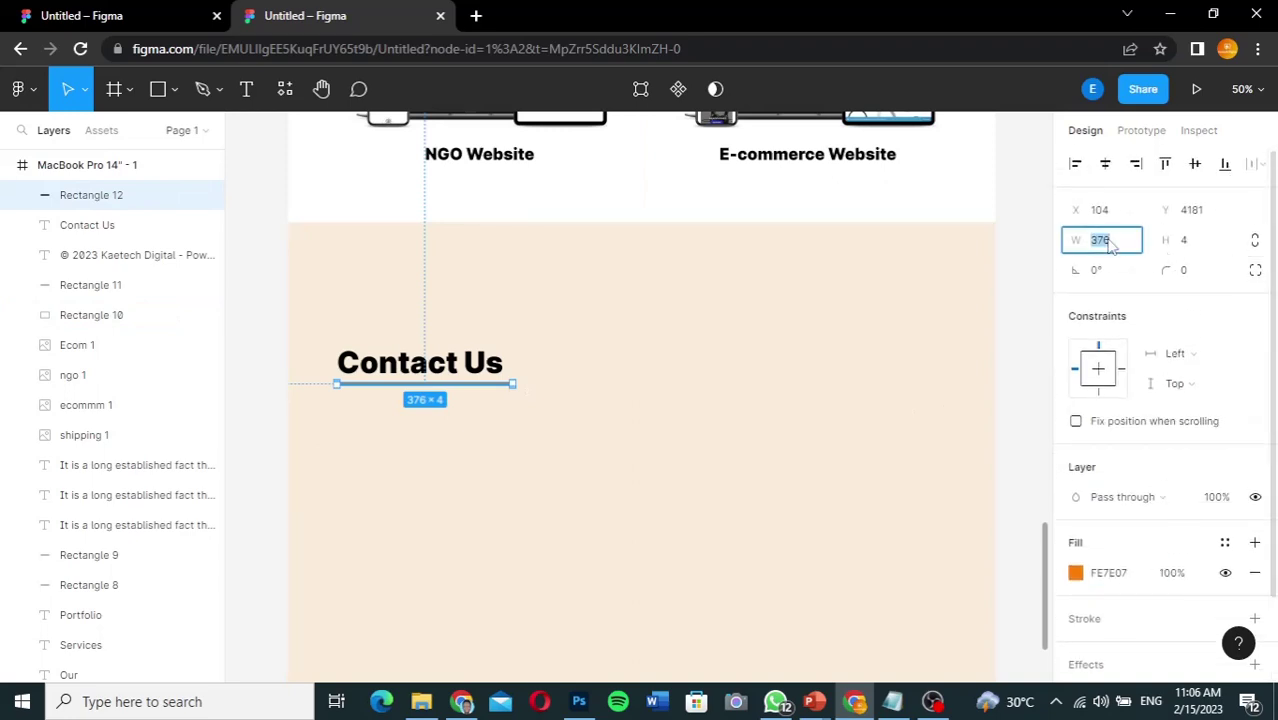
text(250)
key(Return)
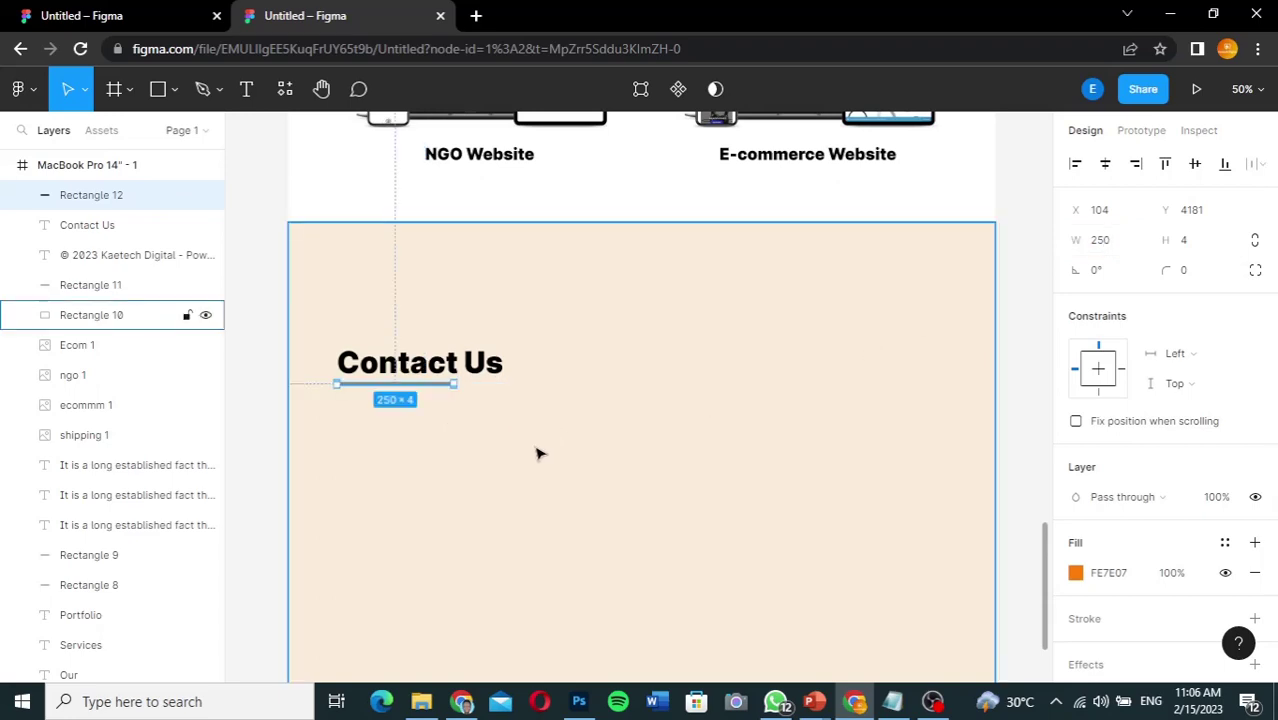
key(Right)
key(Right)
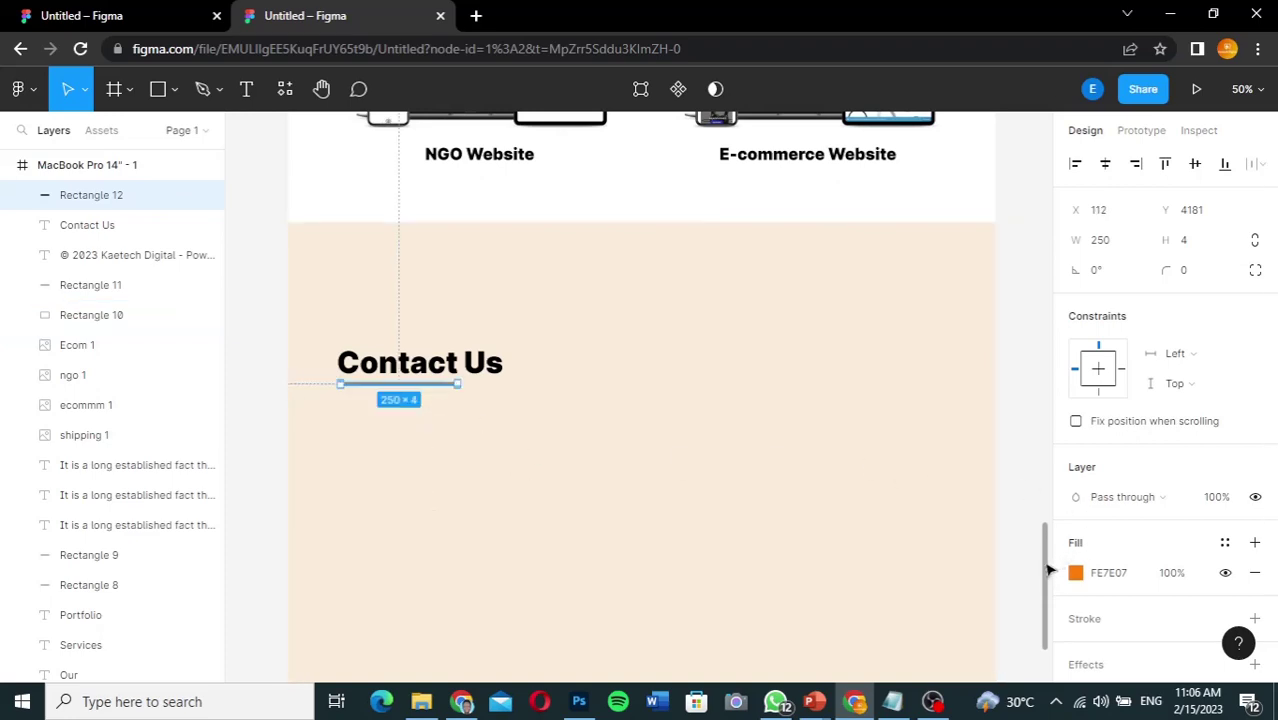
scroll(1046, 580, down, 3)
scroll(1046, 575, up, 2)
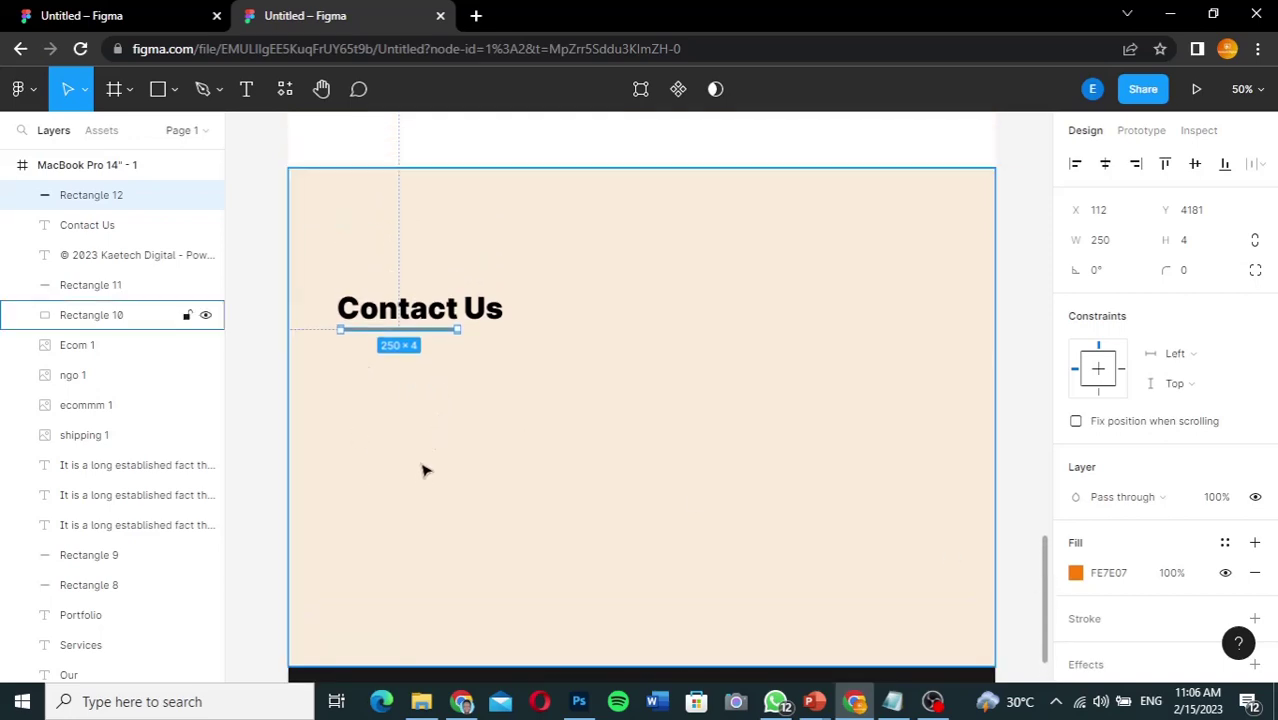
click(126, 15)
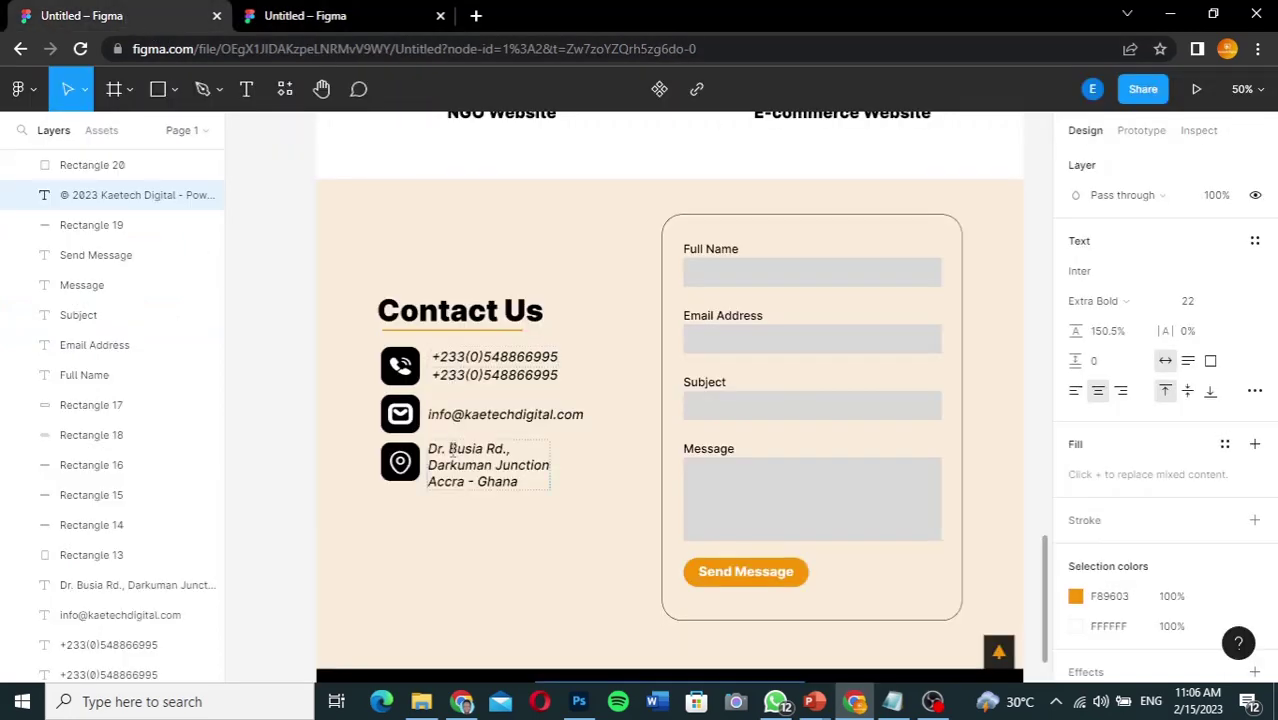
Step: Check the reference's phone icon size and its 84×82 black, radius-20 tile, then return to the mockup
click(405, 372)
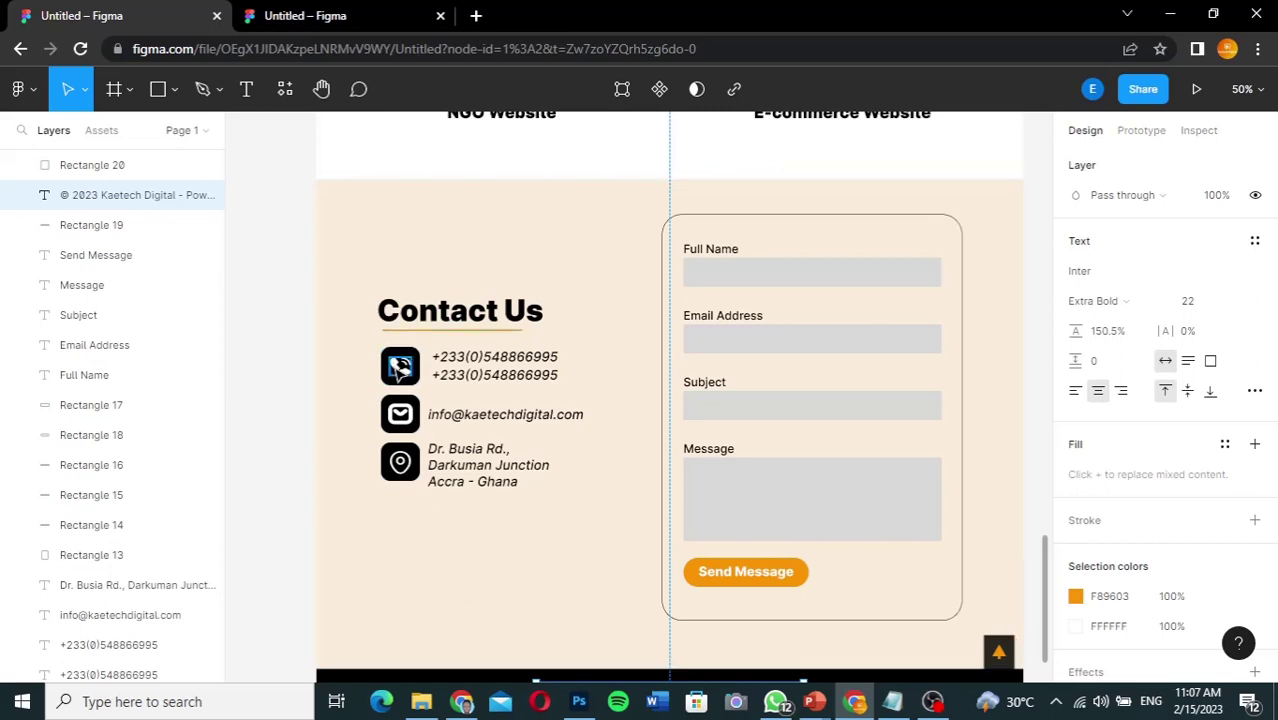
click(400, 367)
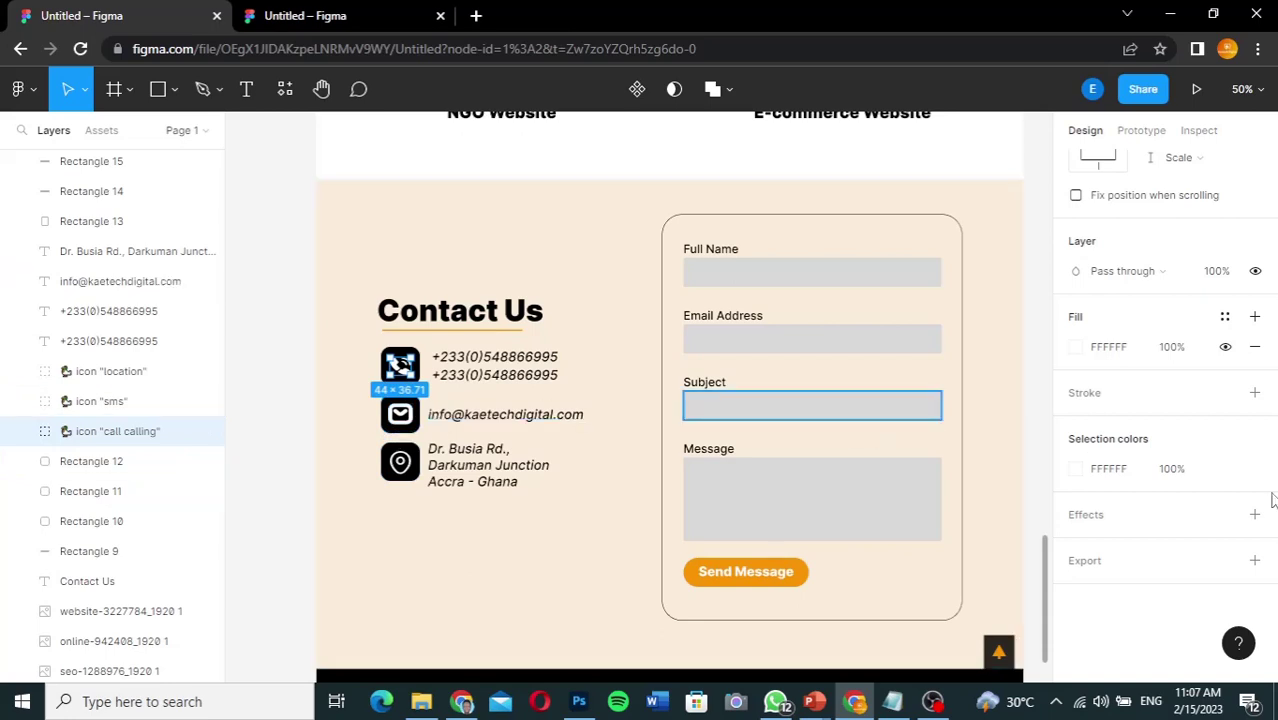
scroll(1274, 472, up, 5)
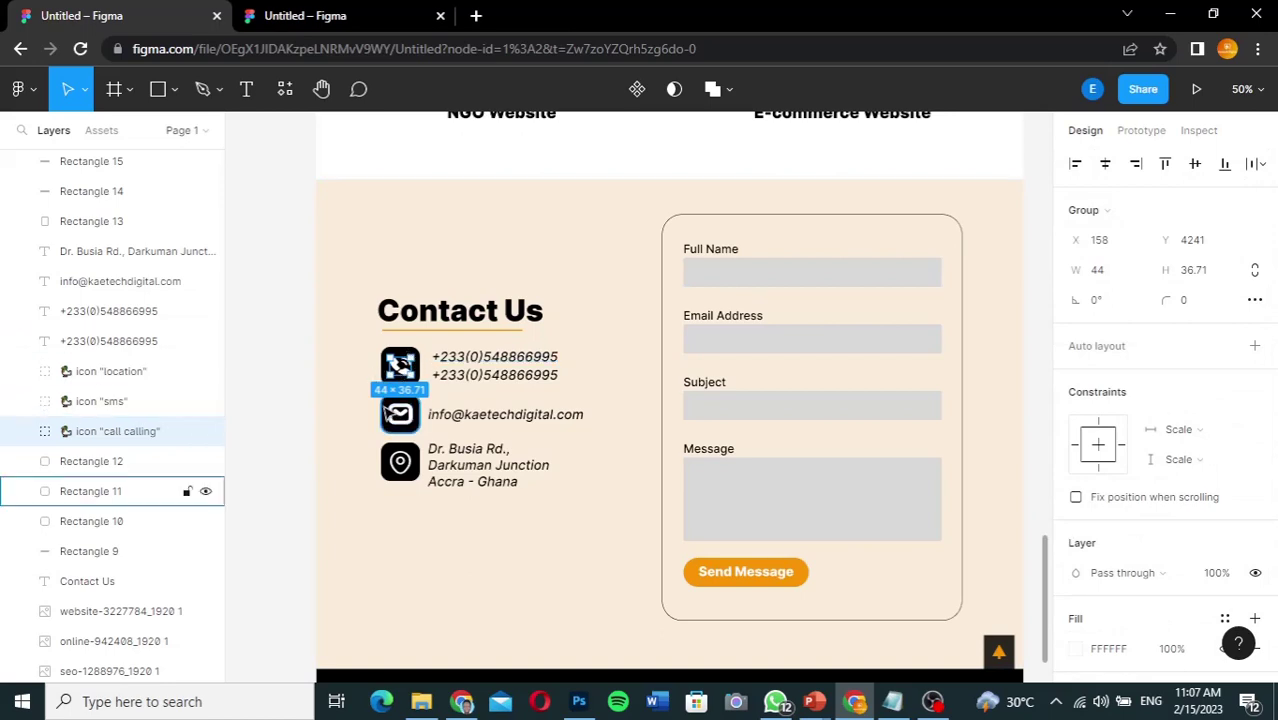
click(385, 413)
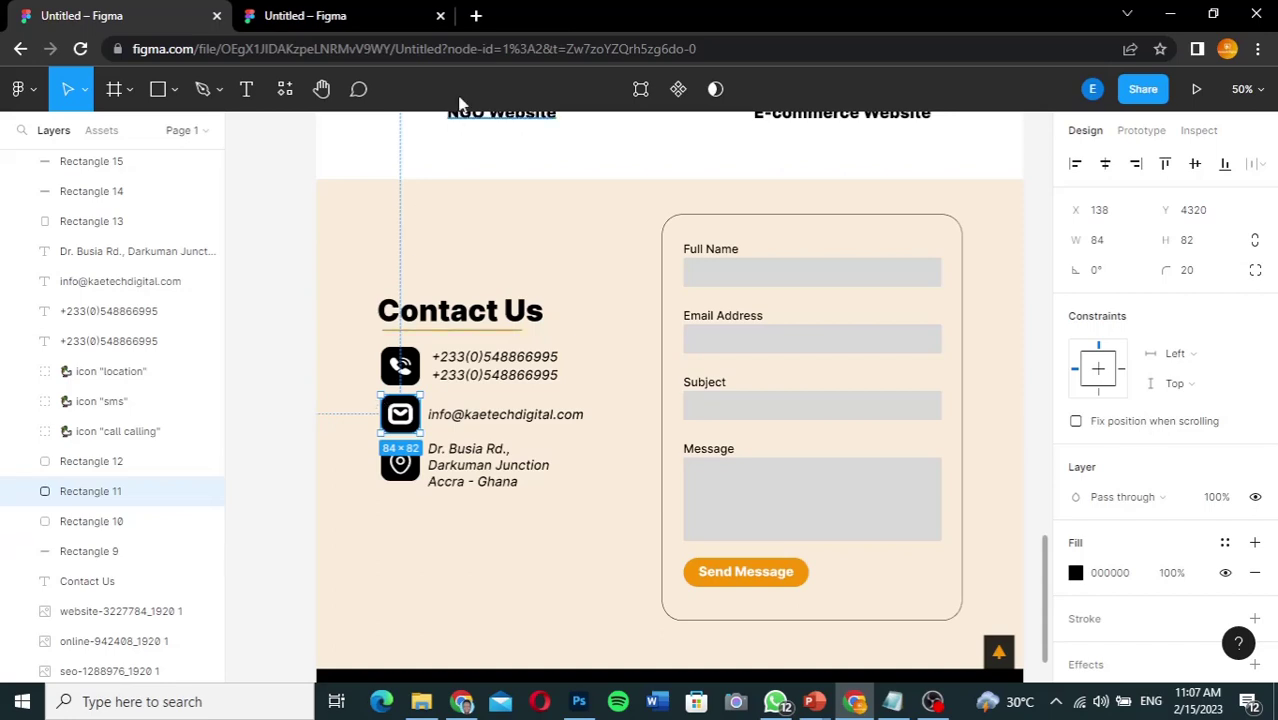
click(348, 18)
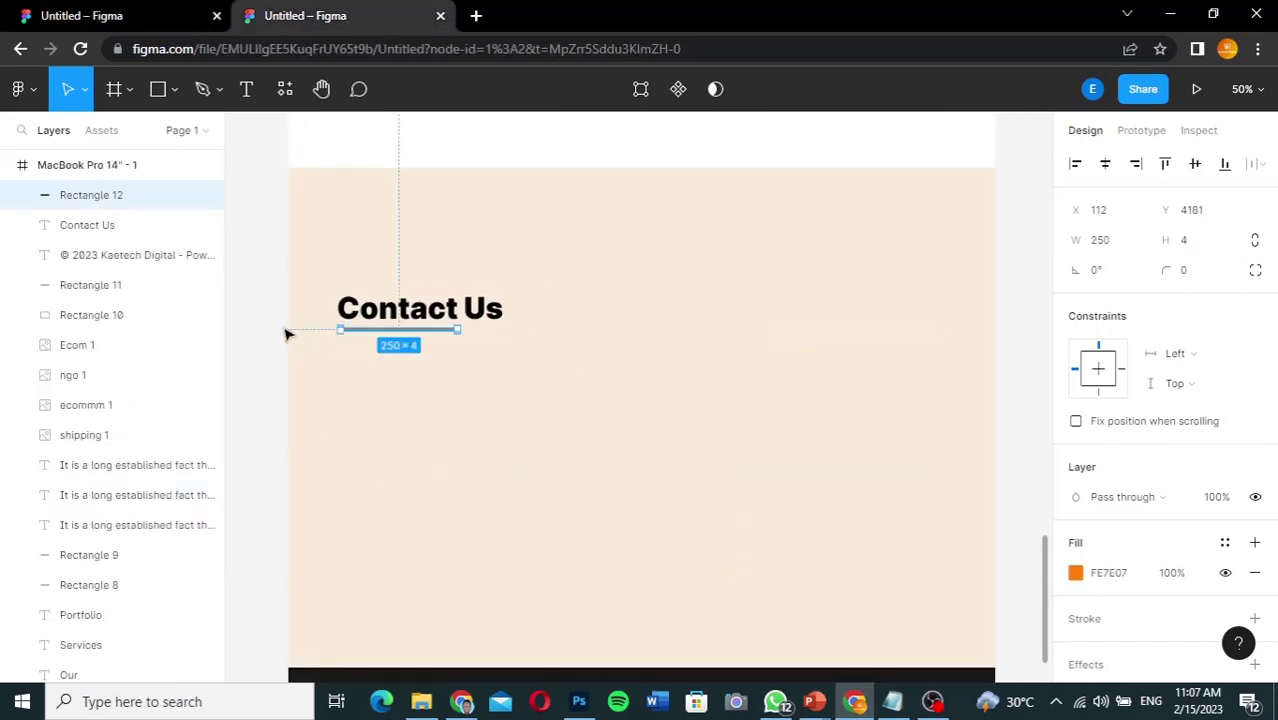
Step: Draw an 84 × 84 square below Contact Us with 20 px corners and 1A1919 fill
click(157, 91)
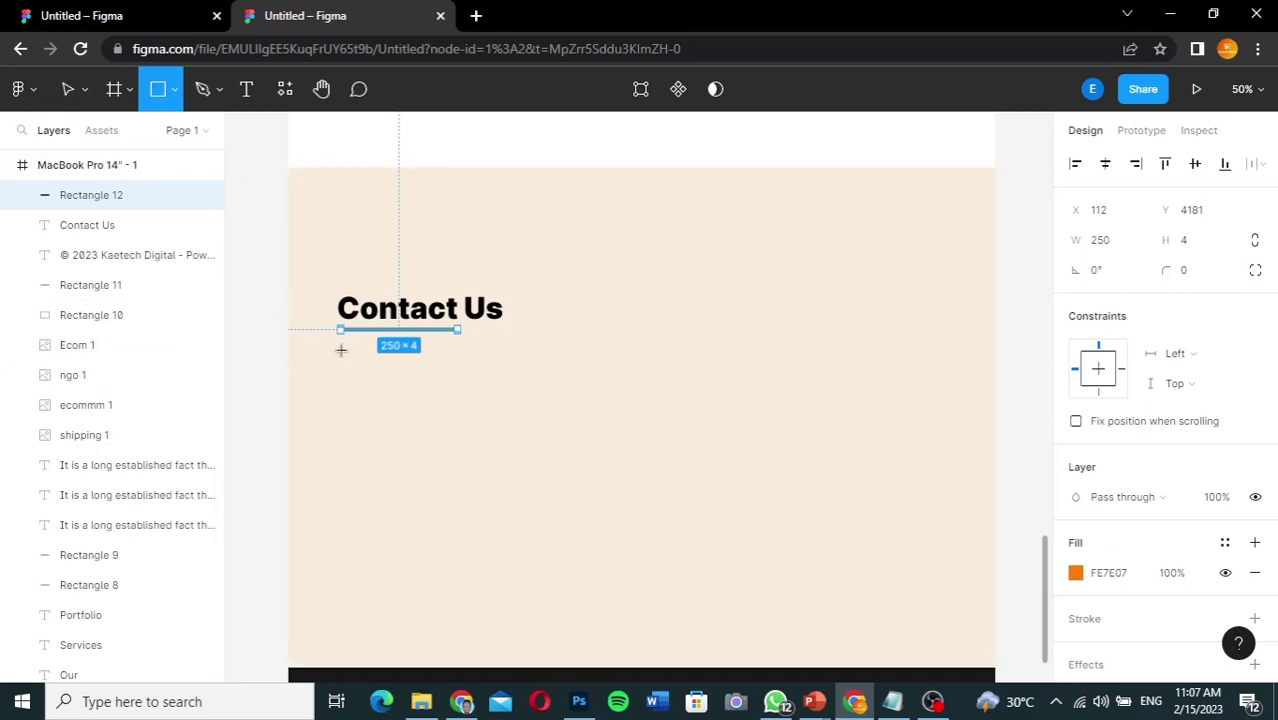
mouse_move(340, 350)
mouse_down()
mouse_move(359, 405)
mouse_move(385, 385)
mouse_move(385, 399)
mouse_up()
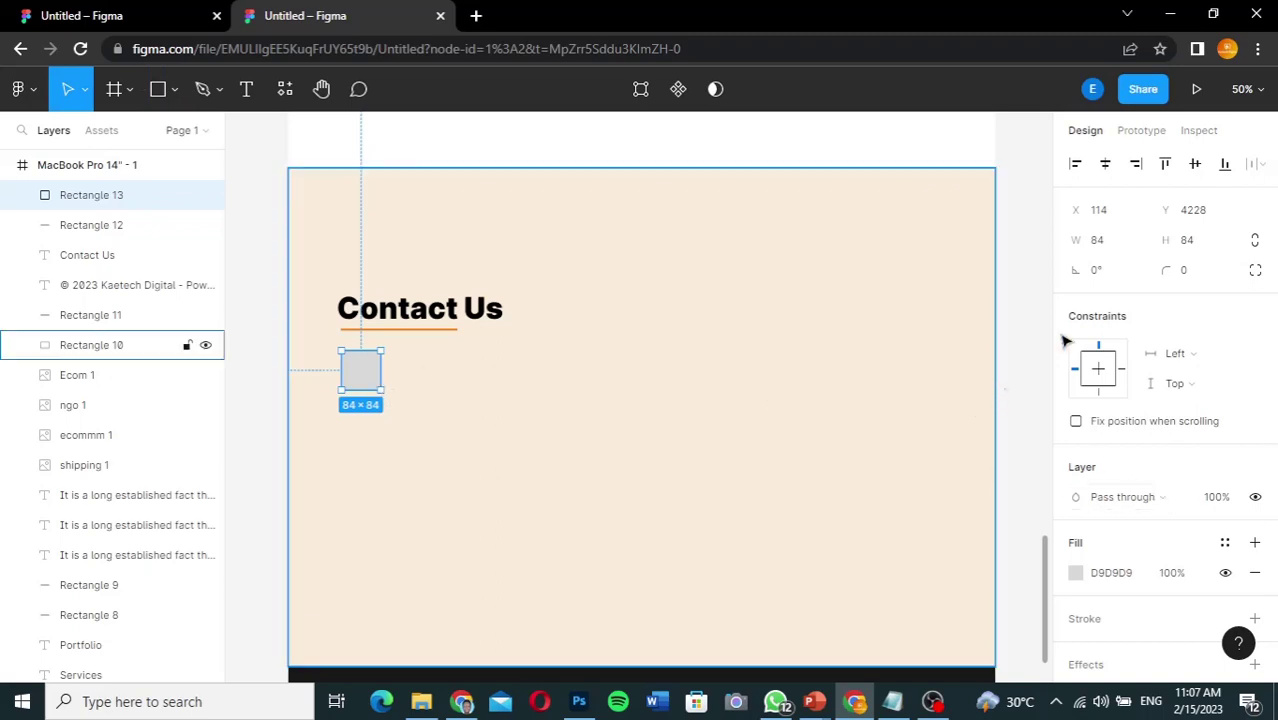
click(1190, 272)
double_click(1190, 272)
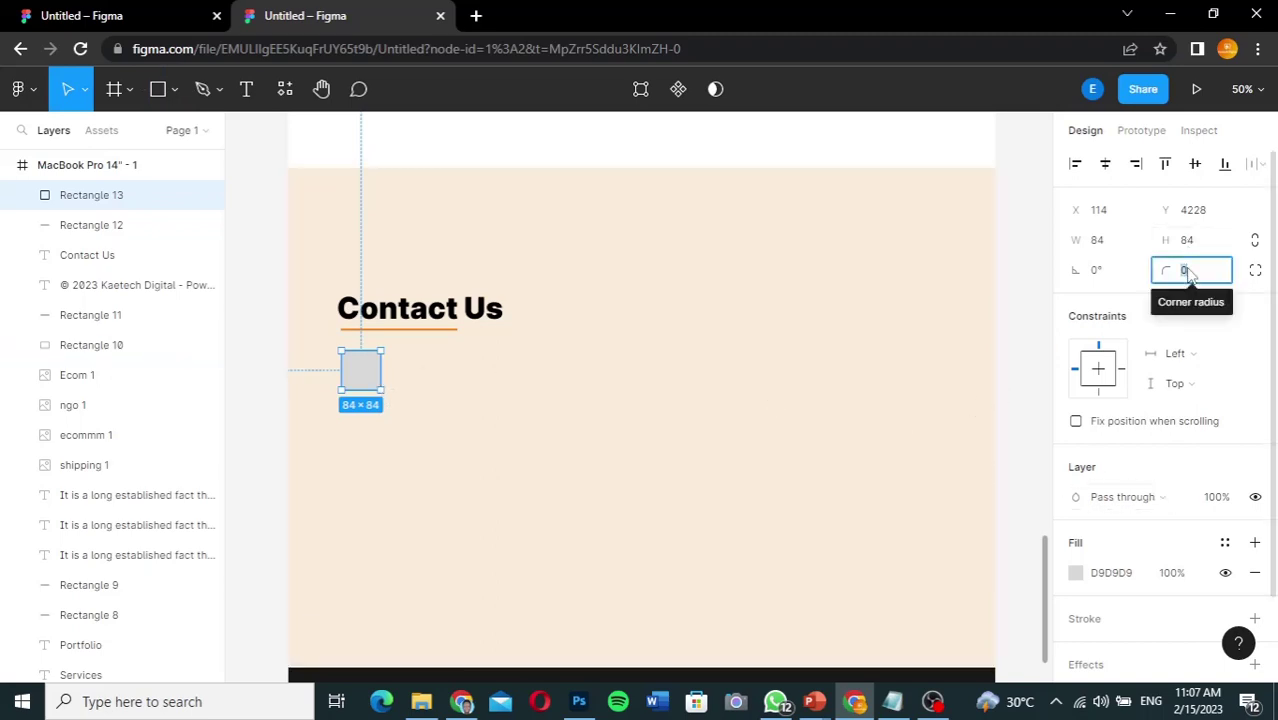
text(10)
key(Return)
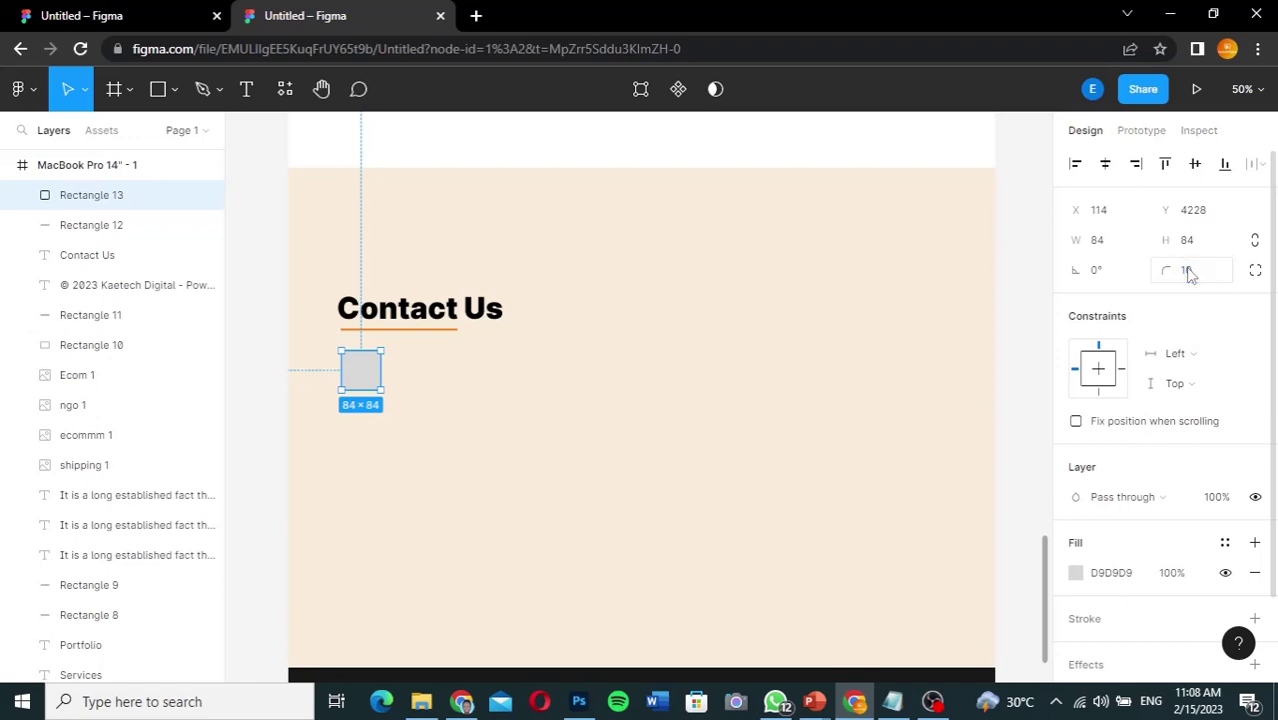
double_click(1196, 276)
text(20)
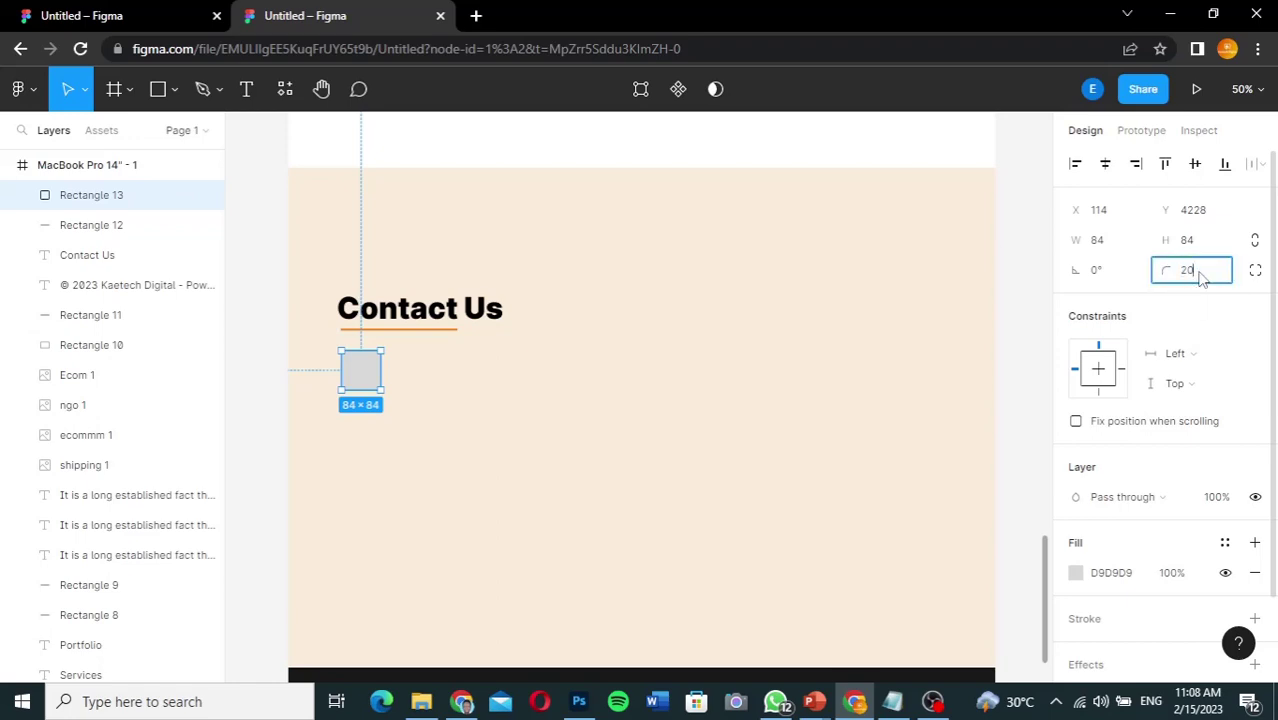
key(Return)
click(1077, 573)
click(831, 418)
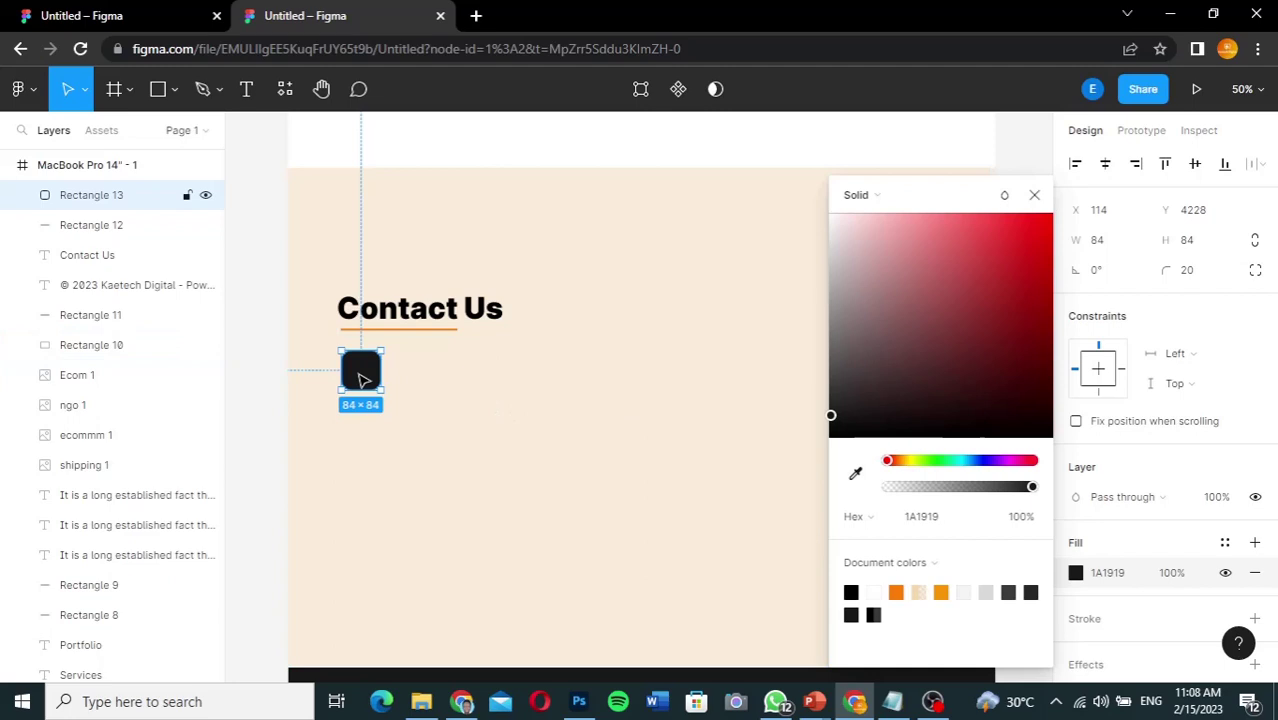
click(773, 322)
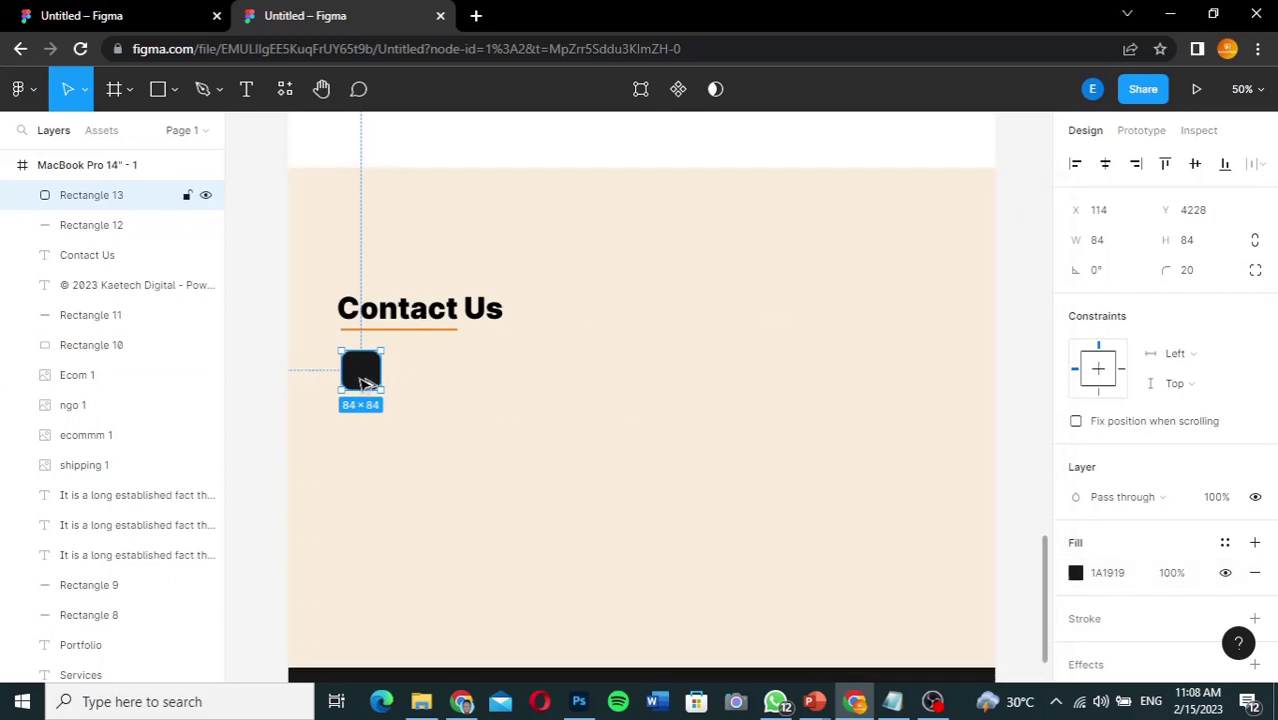
Step: Duplicate the tile twice downward and align the third copy in the column
drag(365, 383, 367, 443)
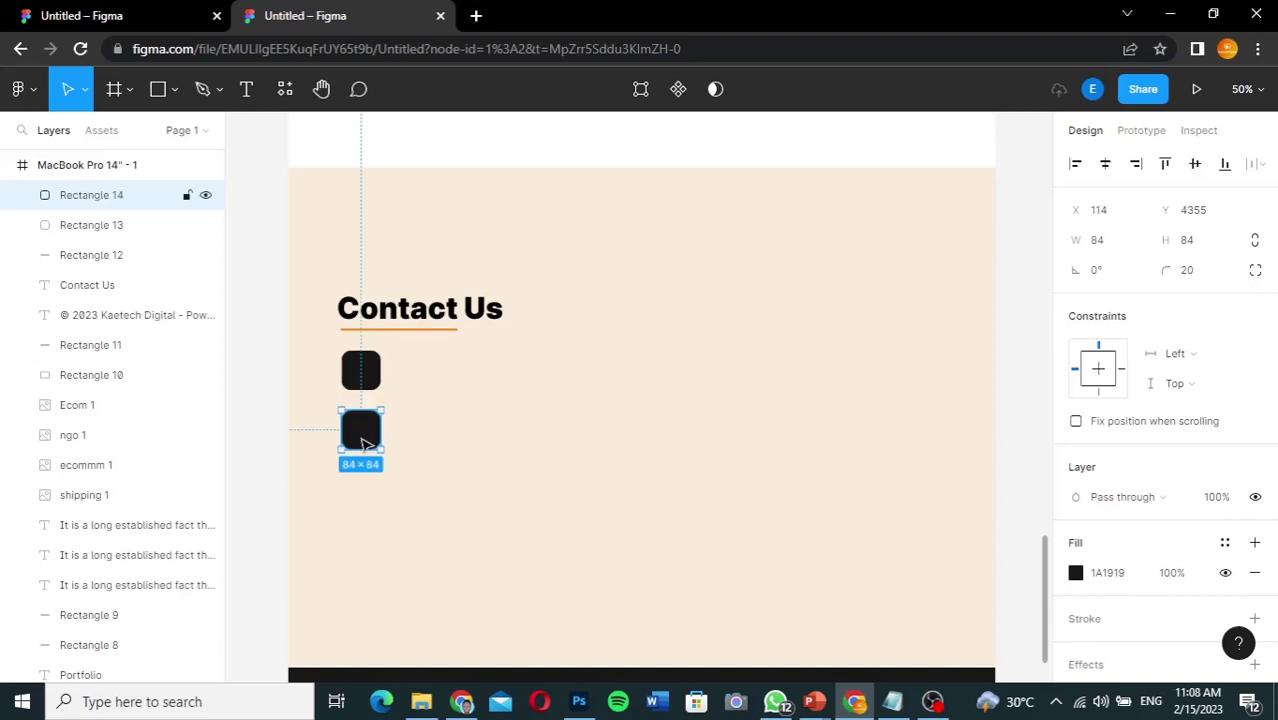
key(ctrl+d)
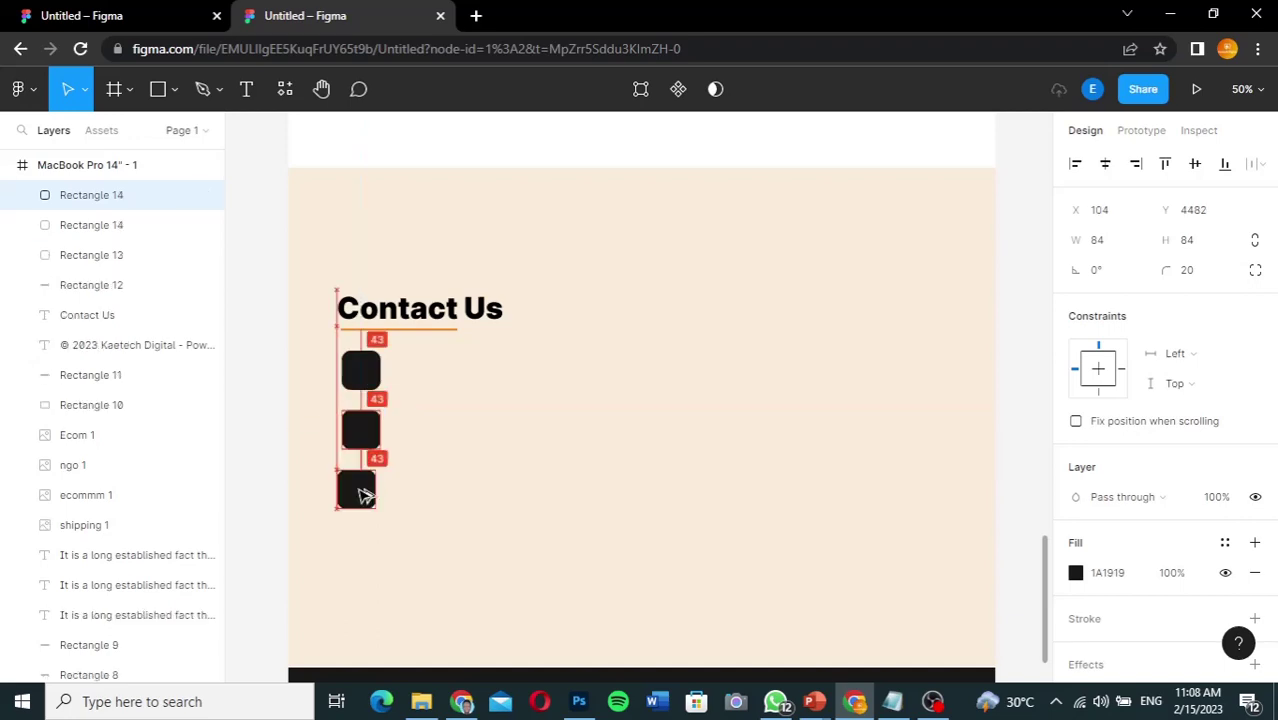
drag(367, 494, 367, 494)
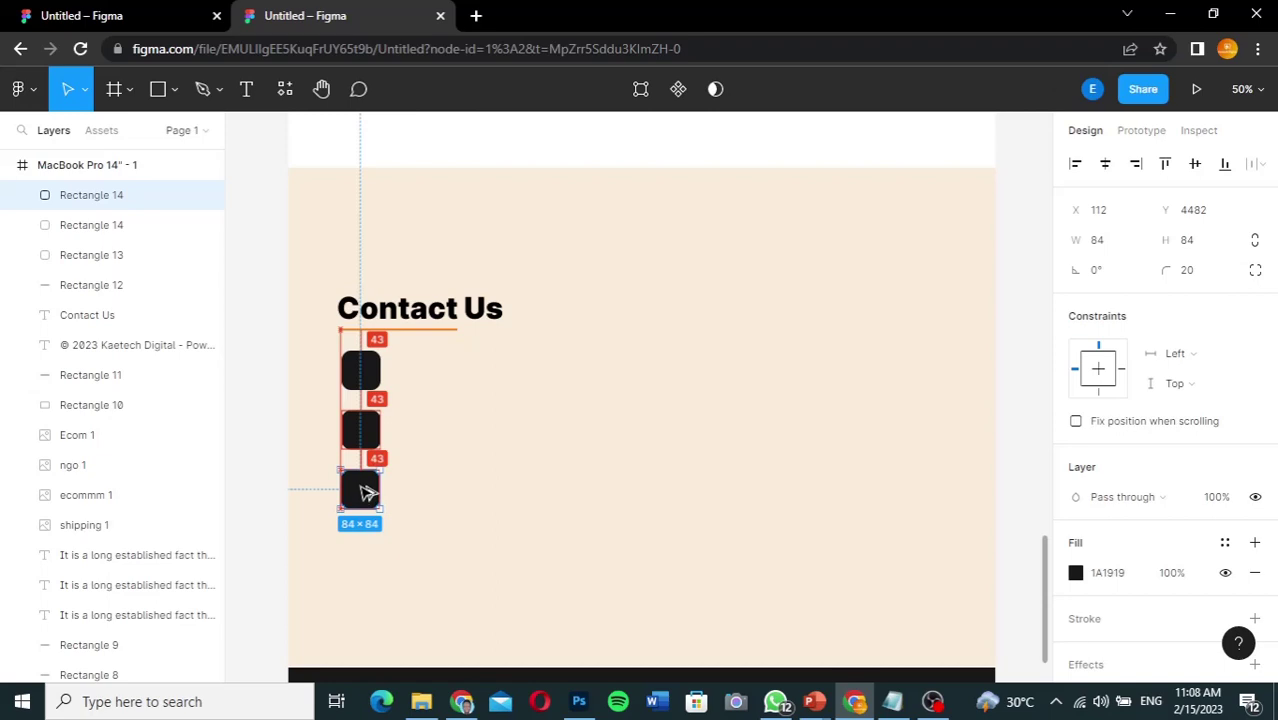
drag(367, 492, 365, 488)
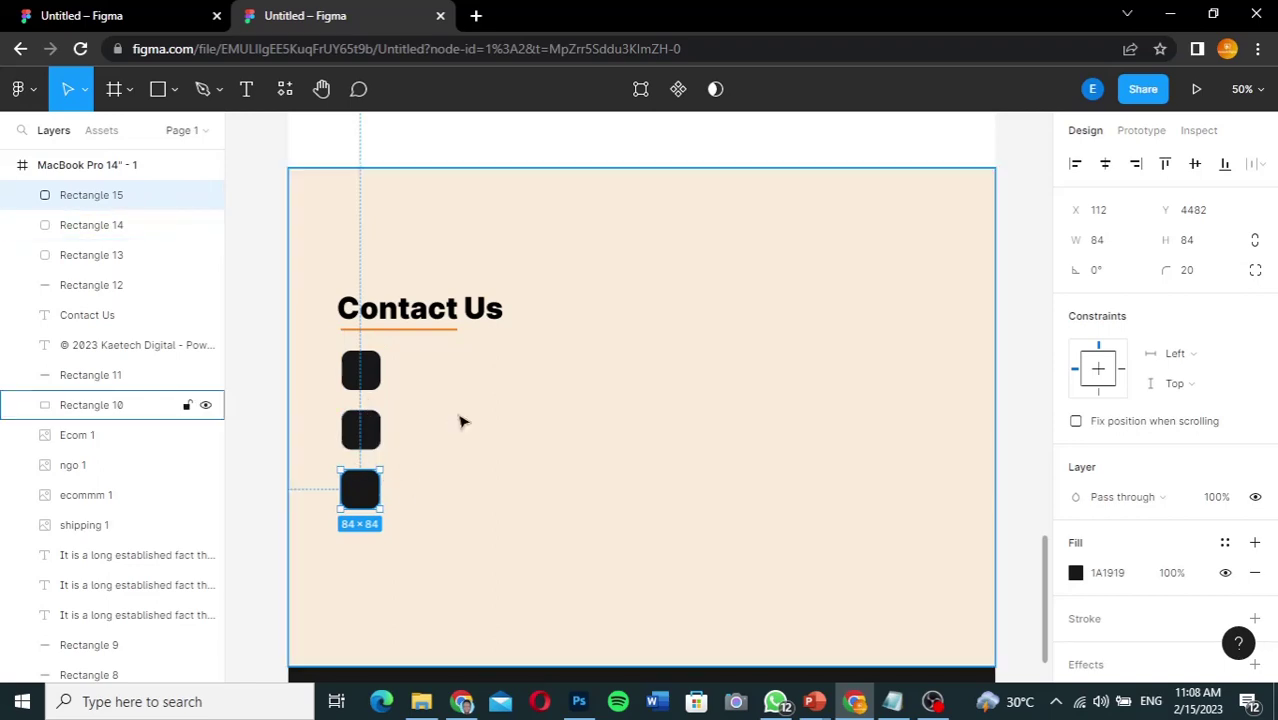
click(461, 421)
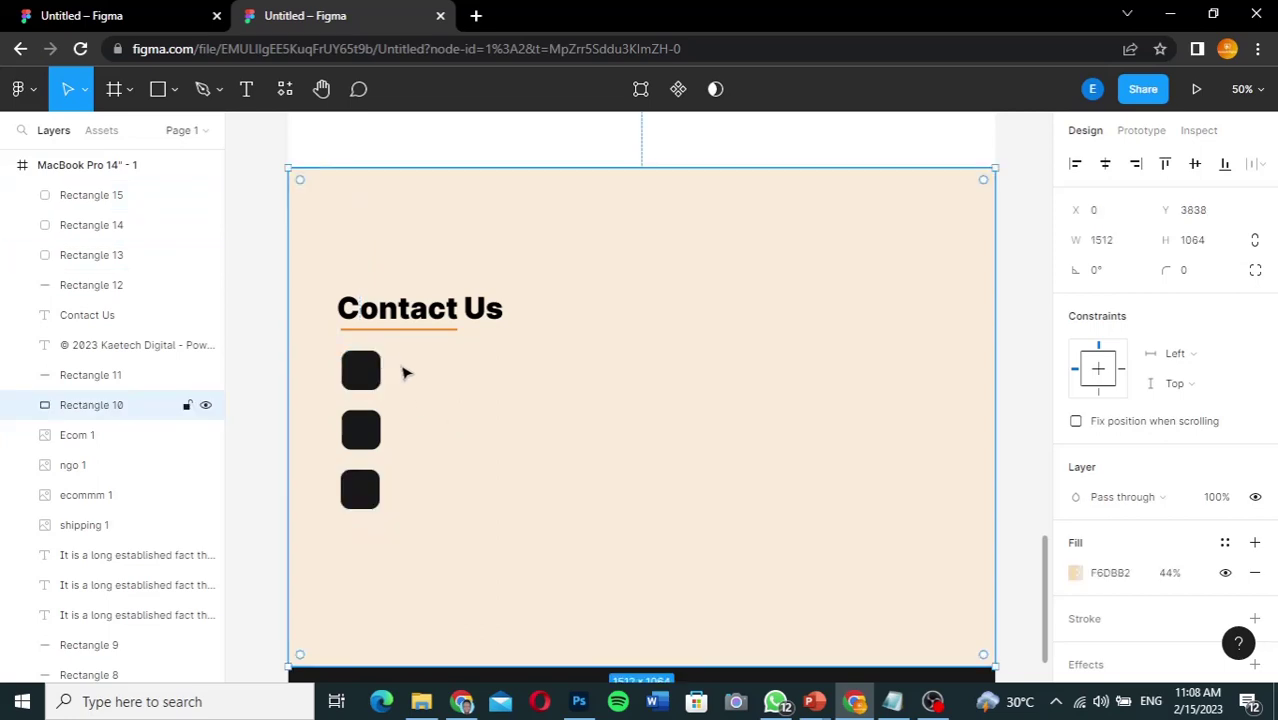
Step: Inspect the reference phone number's style (Inter Medium Italic 28), then return to the mockup
click(133, 20)
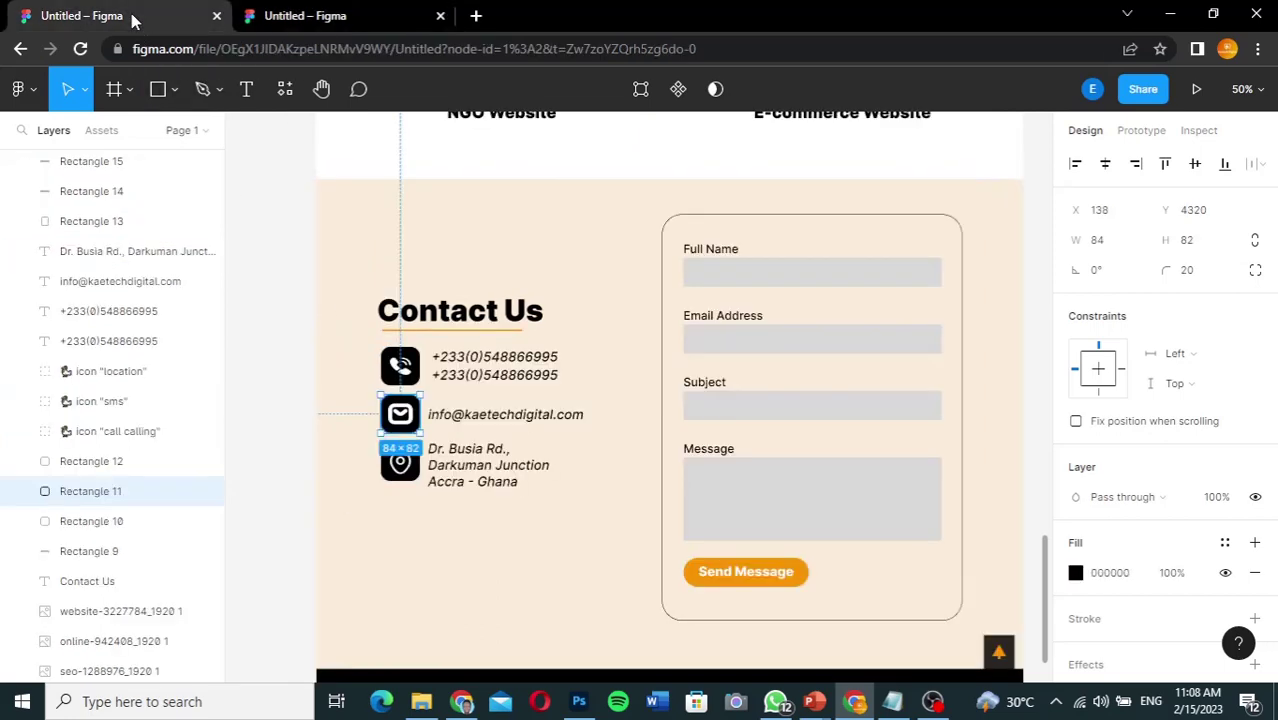
click(476, 367)
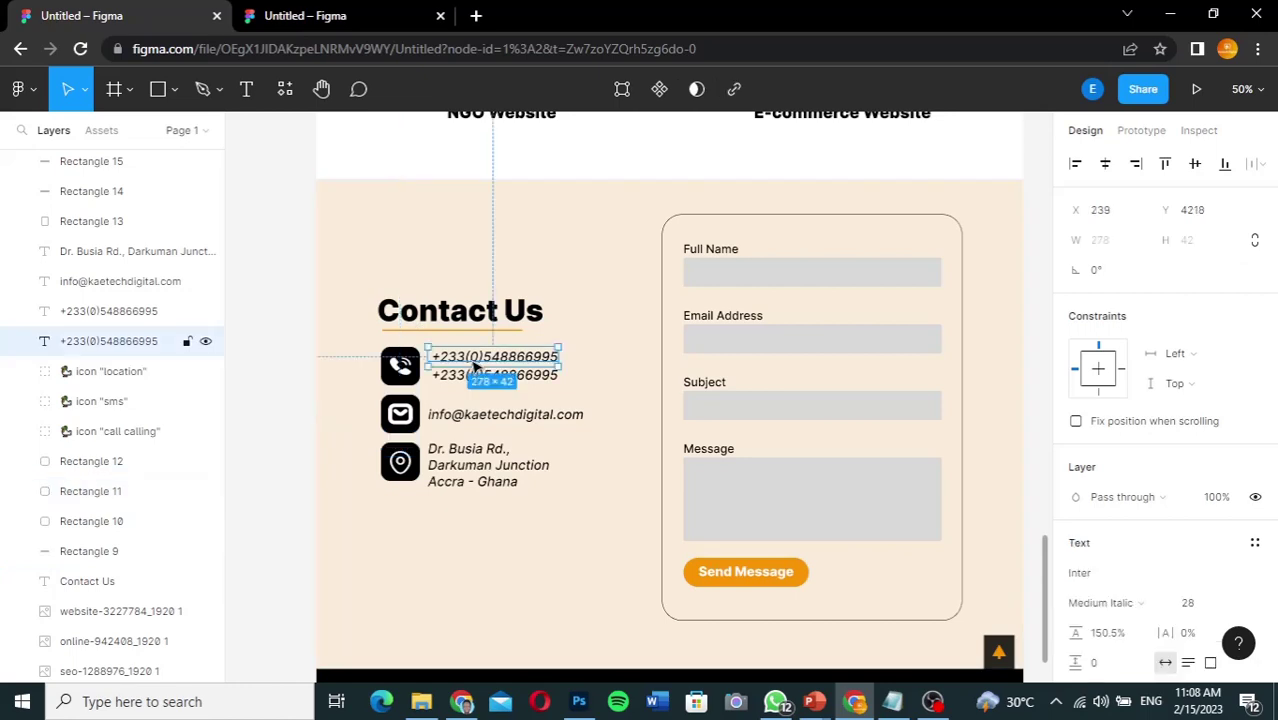
double_click(481, 357)
key(ctrl+c)
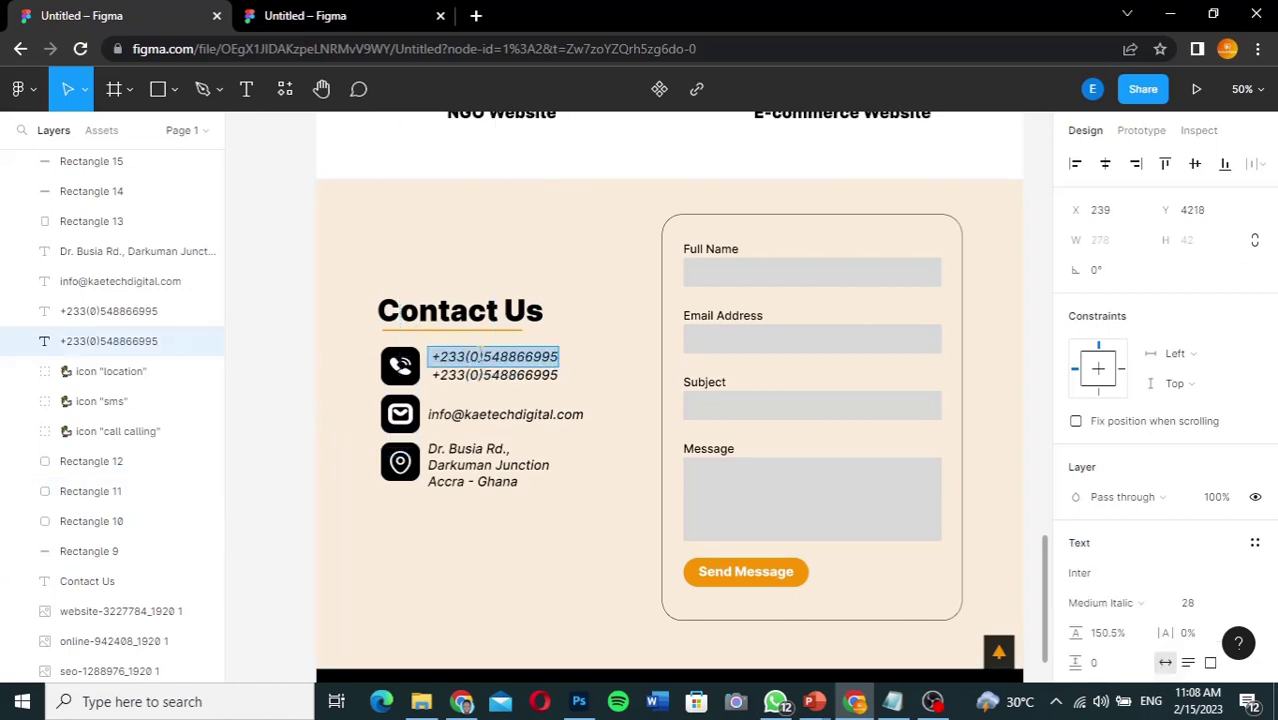
click(352, 20)
click(247, 89)
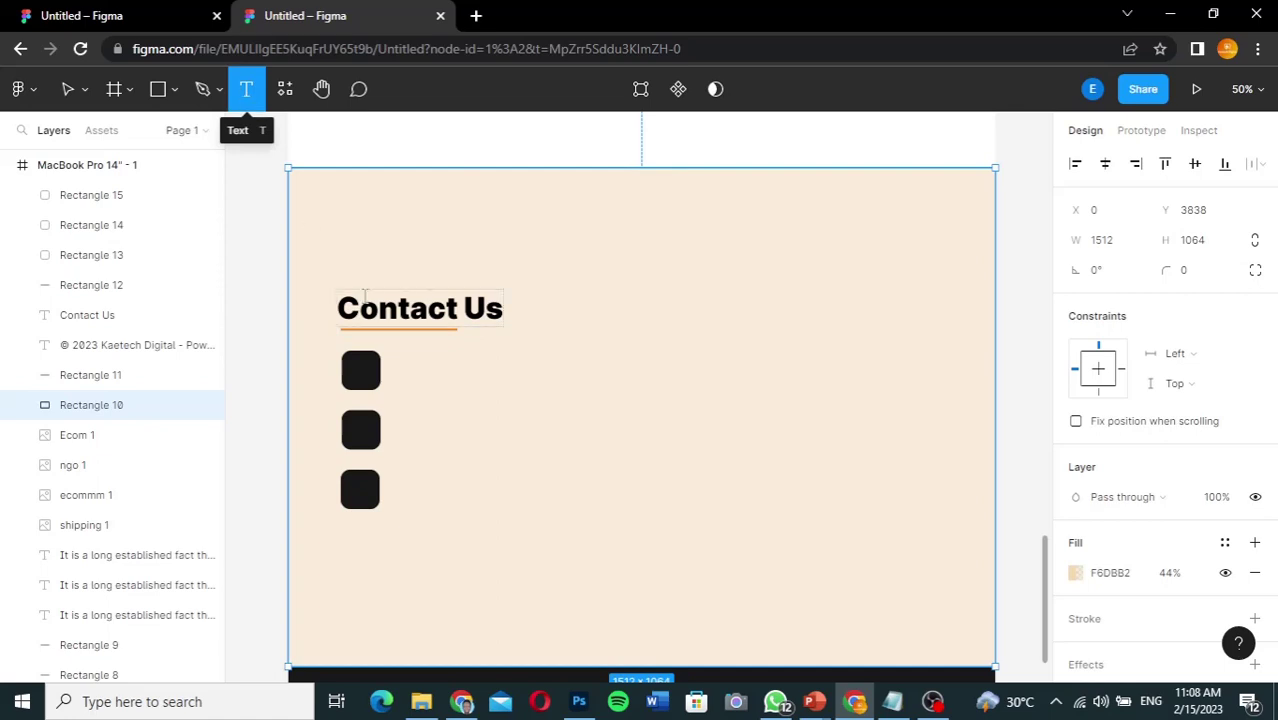
Step: Paste the phone number as text beside the first tile and line it up
click(394, 359)
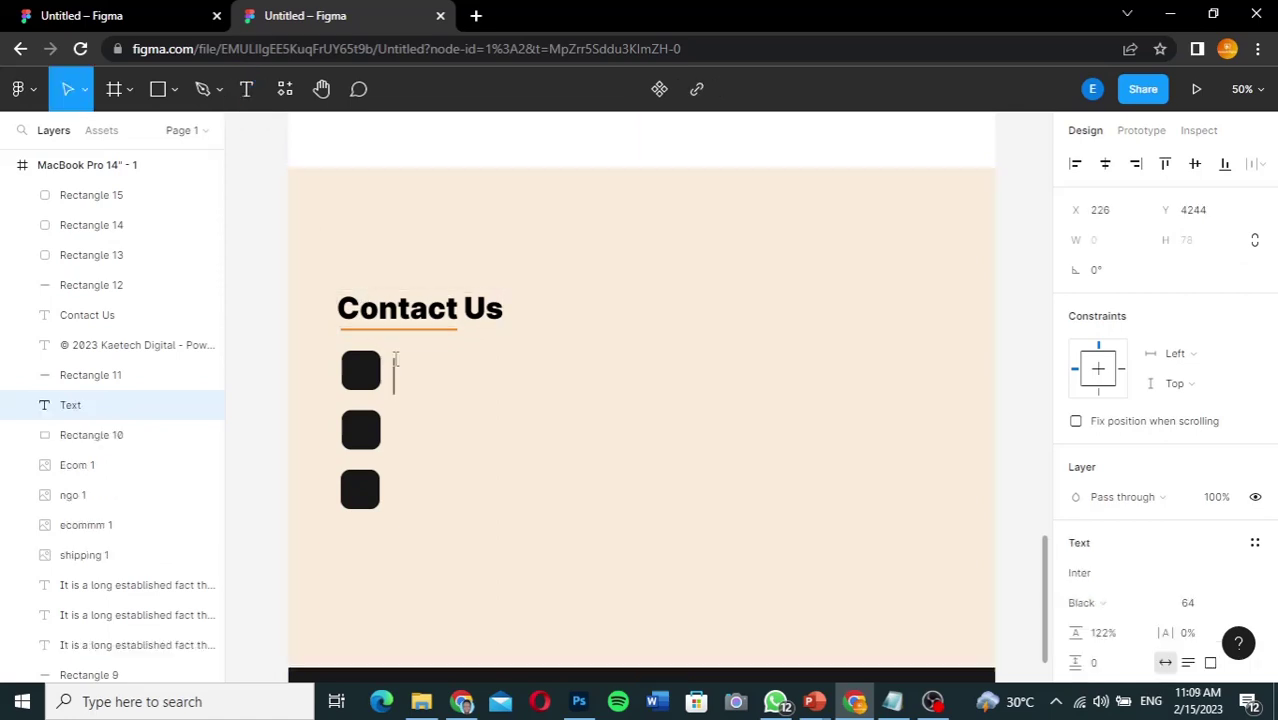
key(ctrl+v)
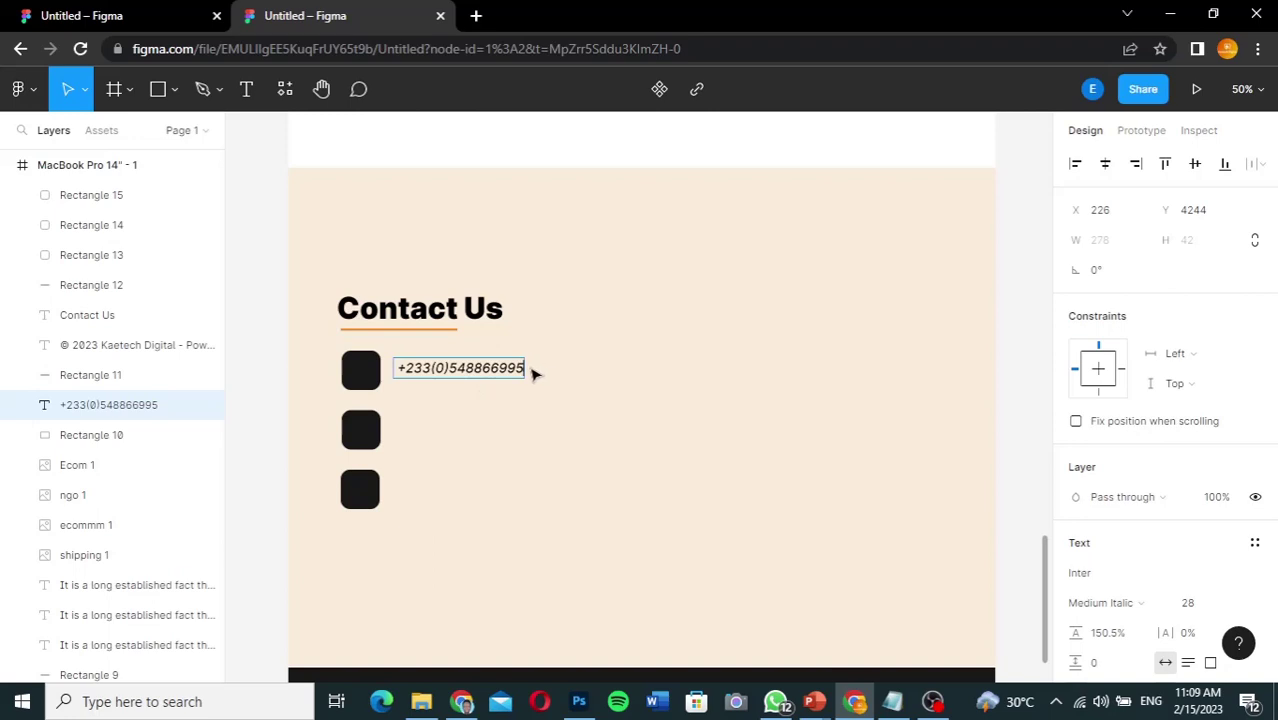
key(Escape)
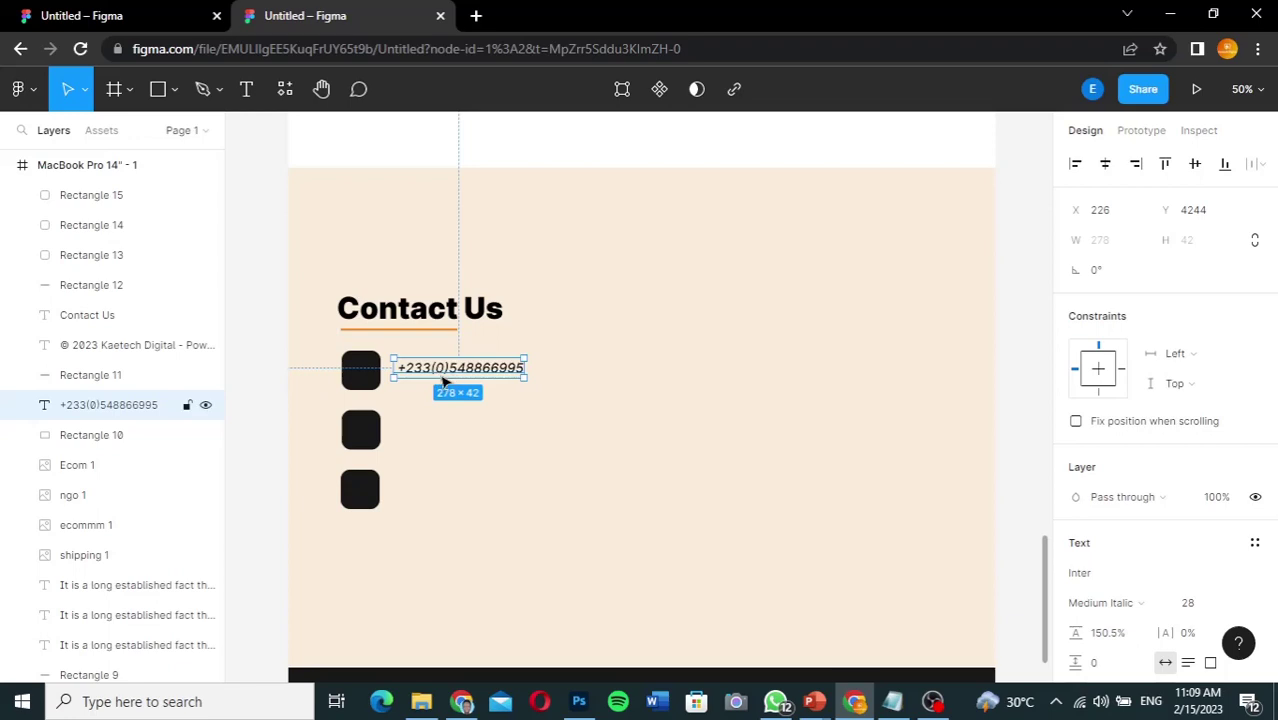
drag(444, 381, 437, 374)
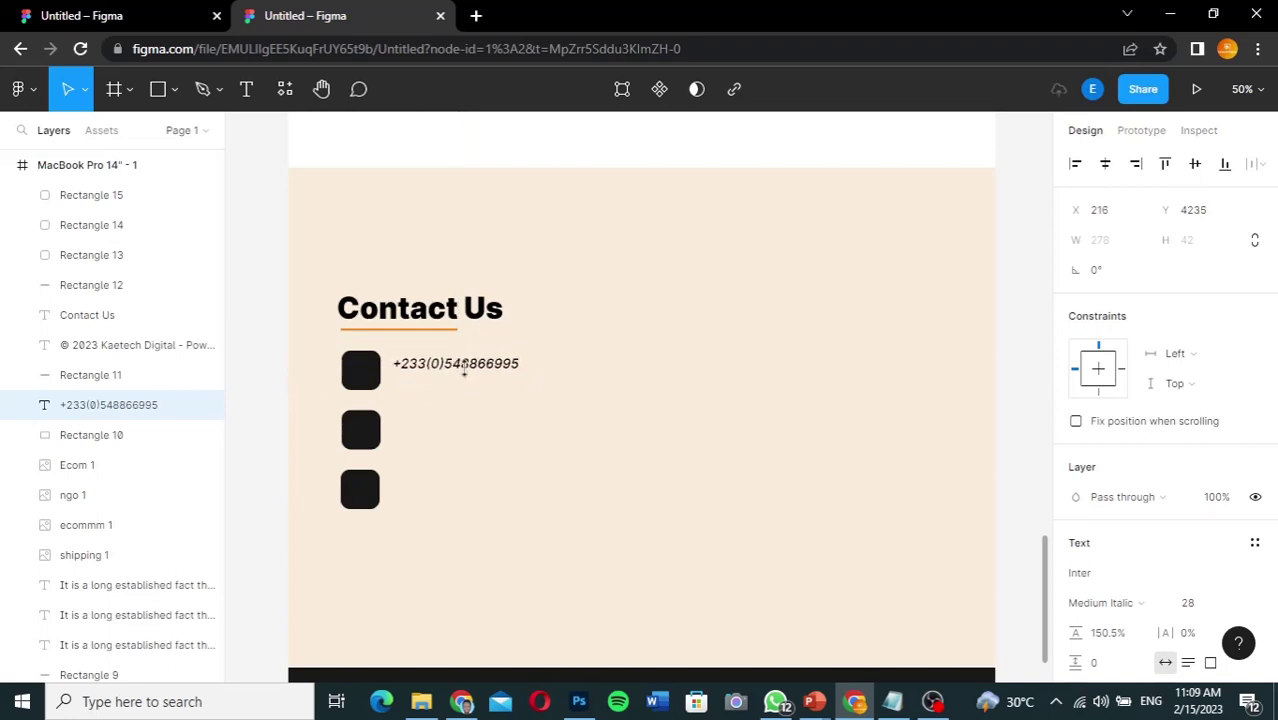
Step: Duplicate the phone number below and change its last digits to 2565
click(475, 368)
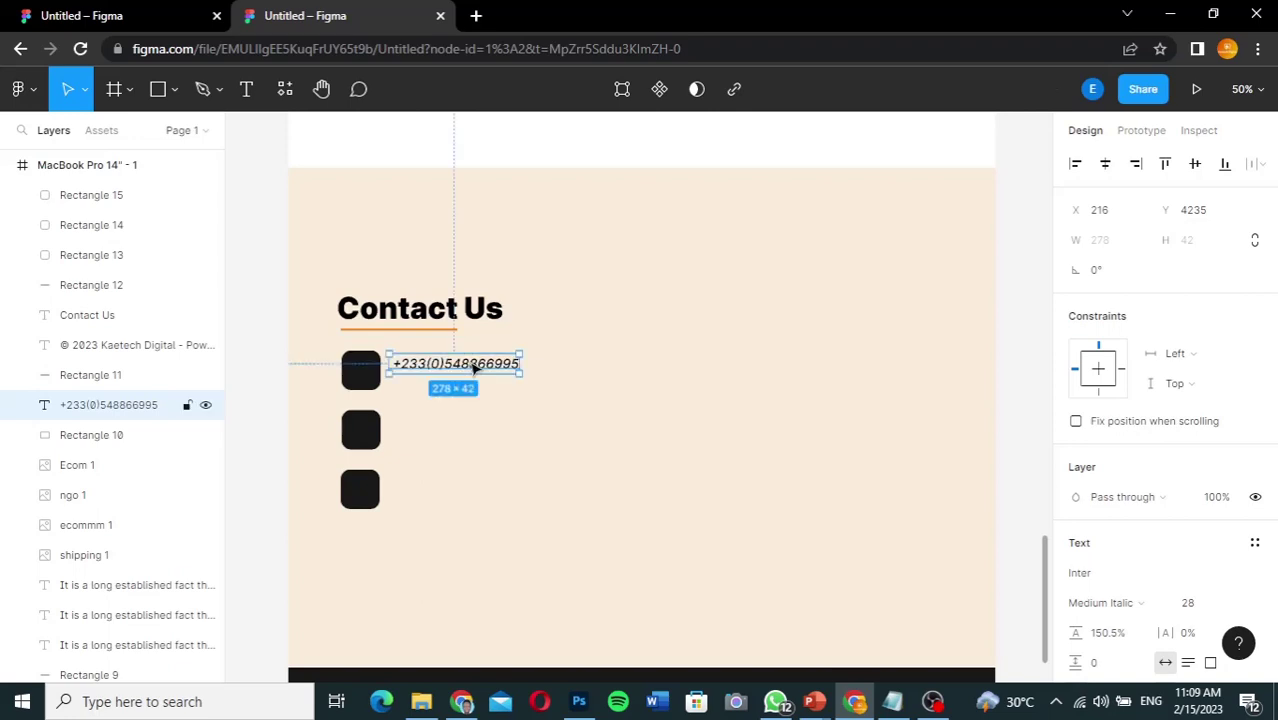
drag(475, 368, 474, 390)
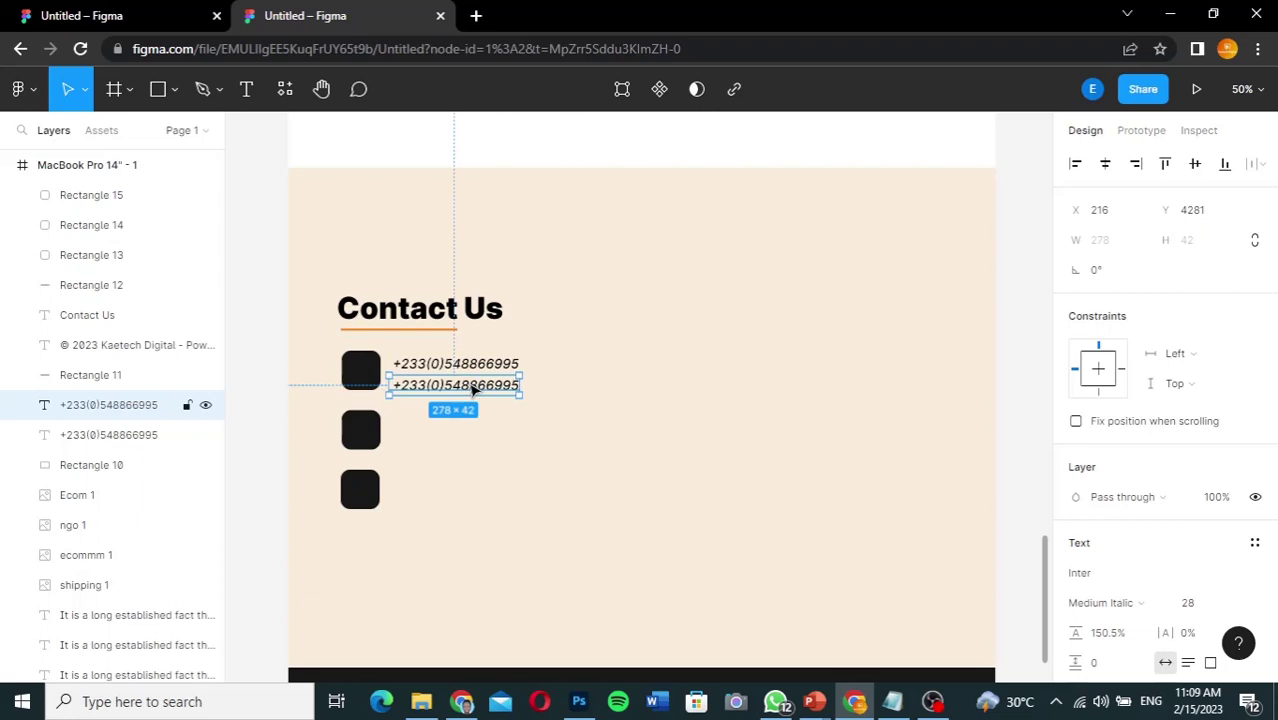
key(Return)
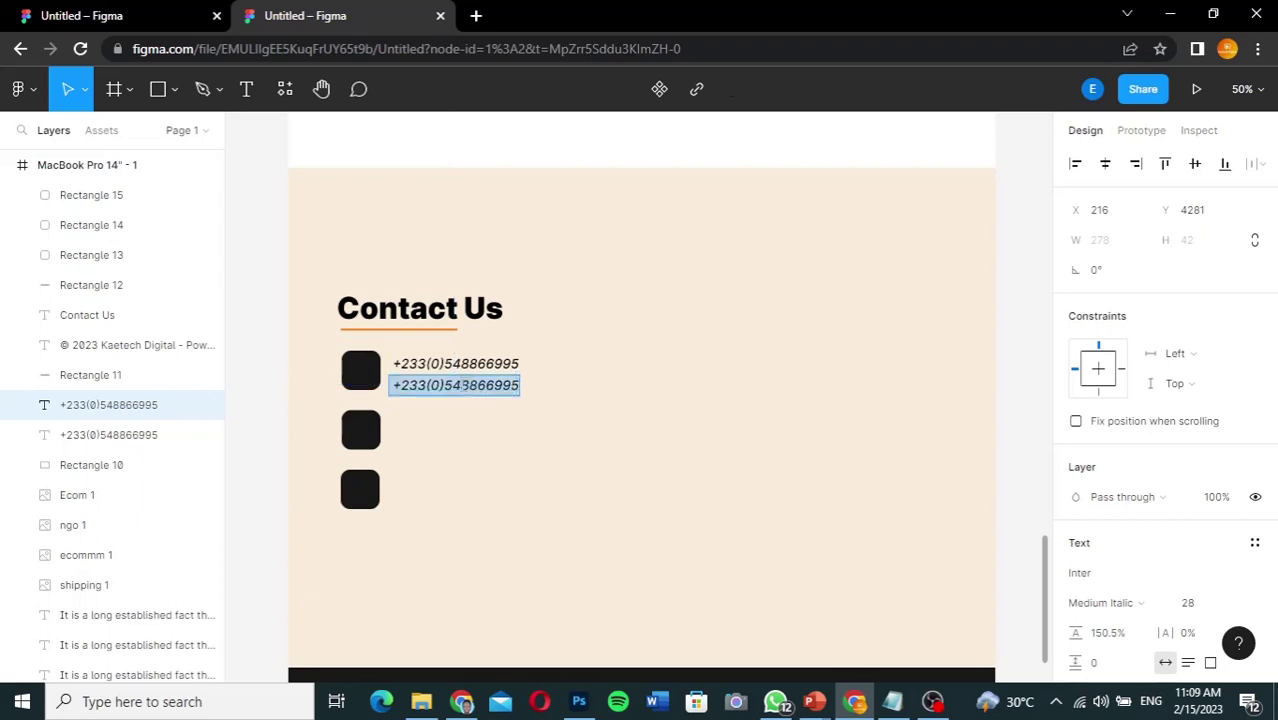
click(480, 385)
key(BackSpace)
key(BackSpace)
key(BackSpace)
key(BackSpace)
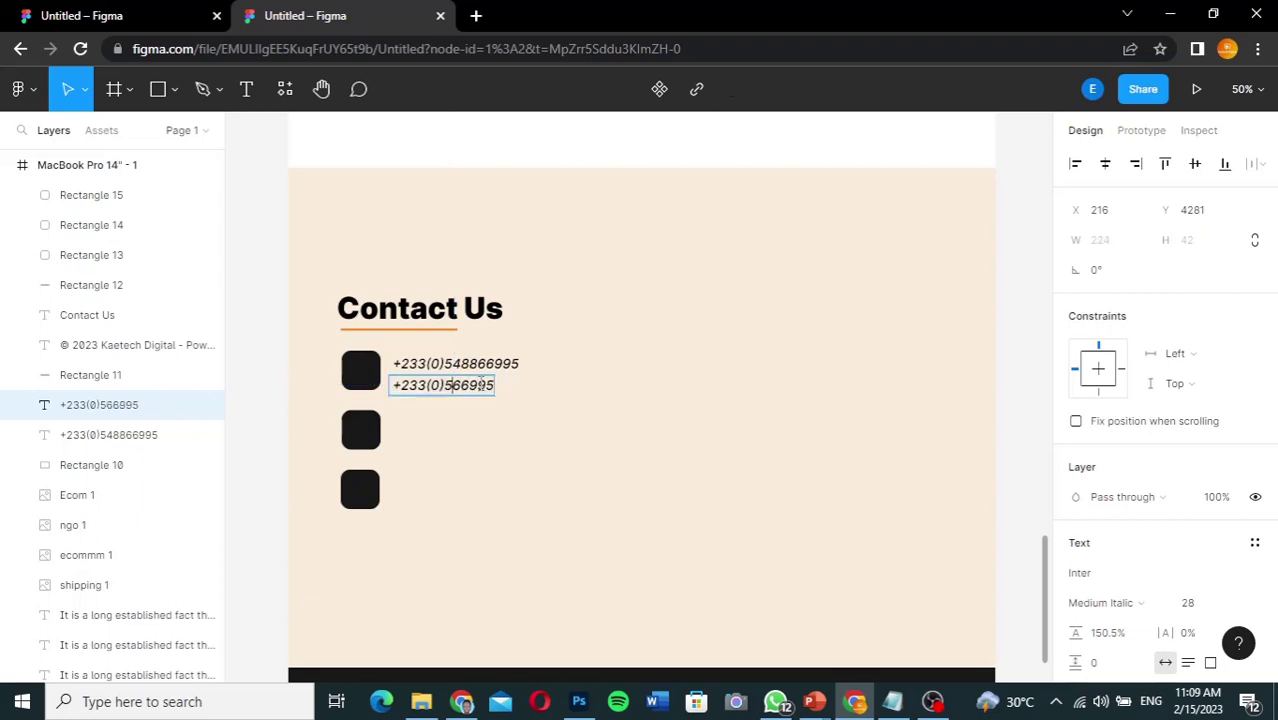
text(256)
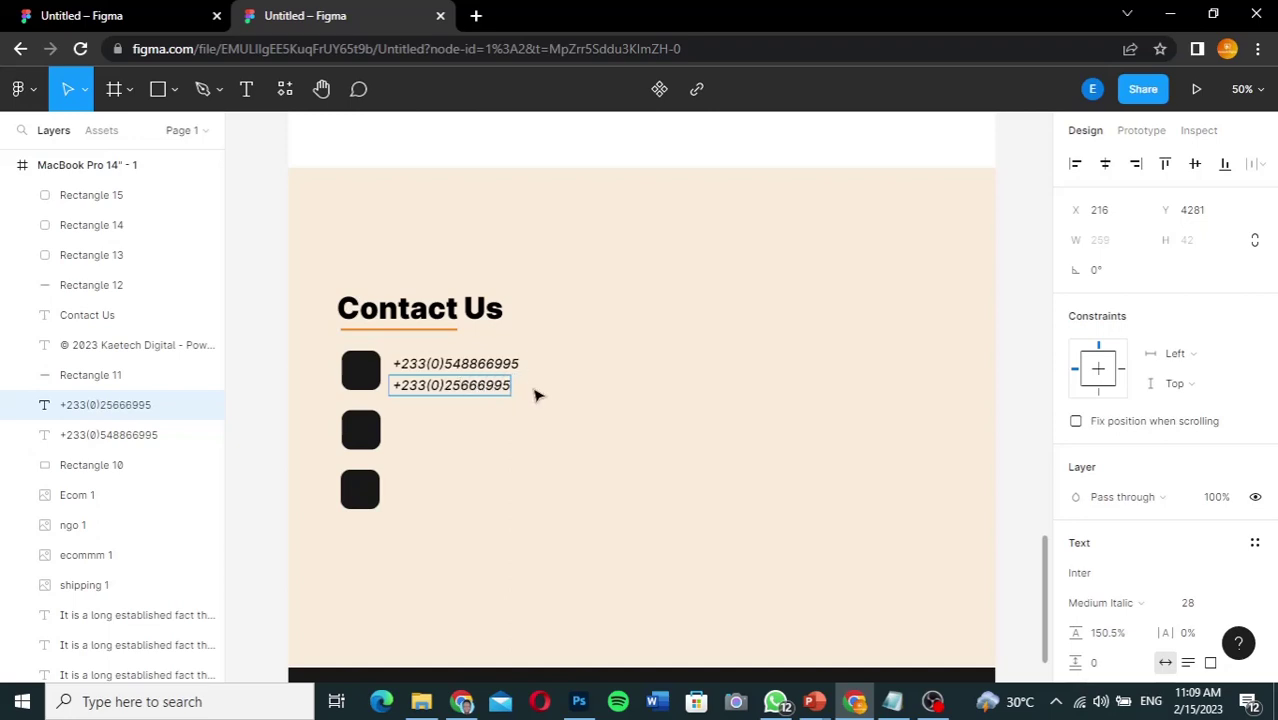
text(5)
key(Escape)
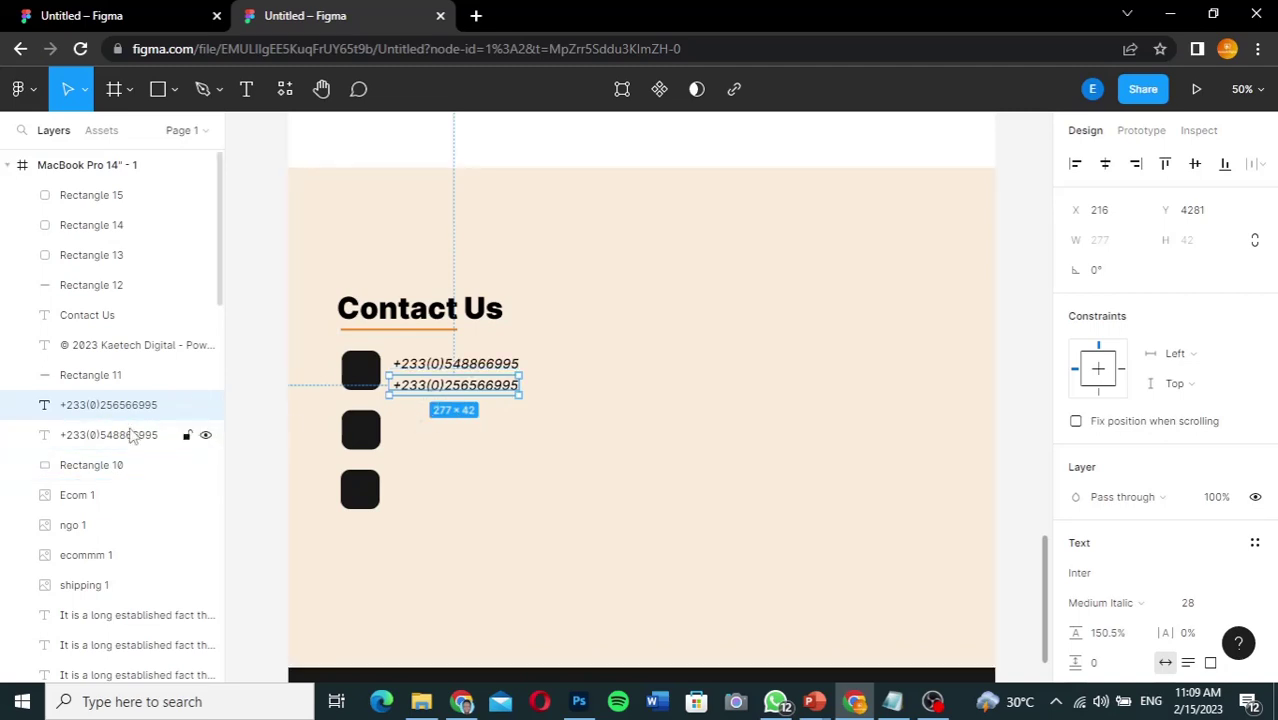
Step: Nudge the two phone lines into a tight stack beside the tile, checking the reference
shift+click(180, 434)
key(Up)
key(Up)
key(Up)
key(Up)
key(Up)
key(Up)
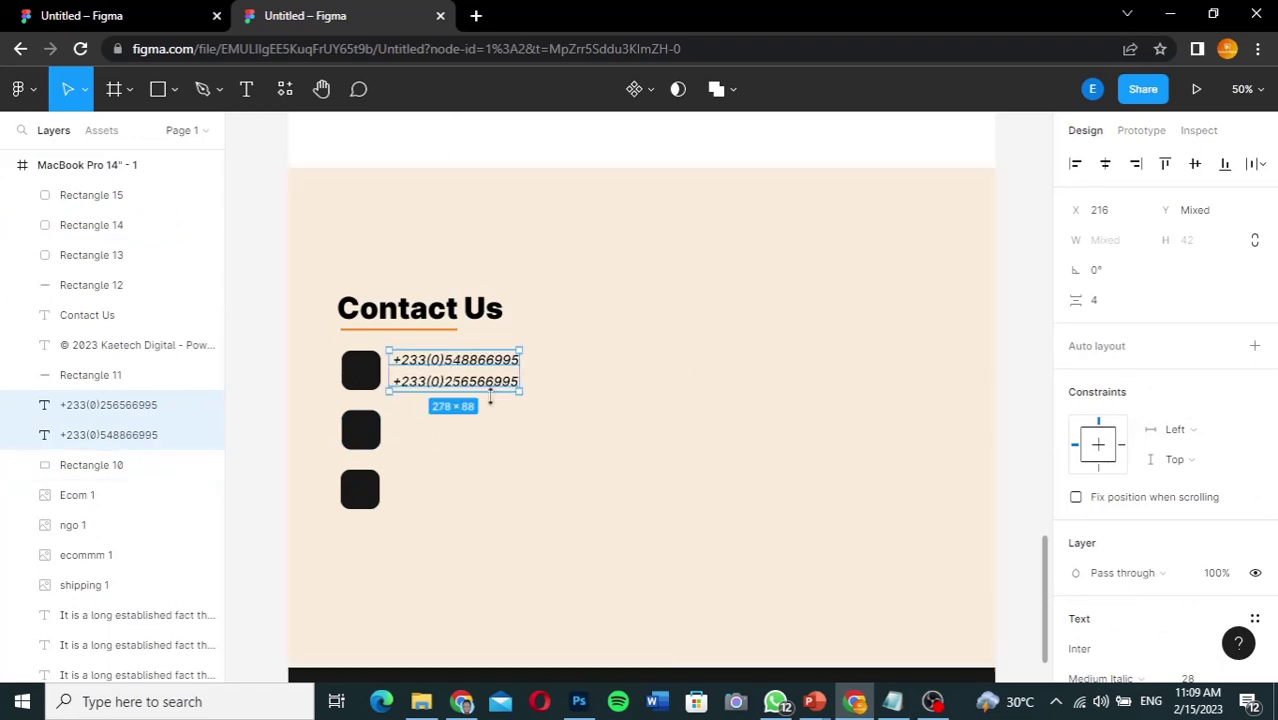
click(540, 385)
click(500, 381)
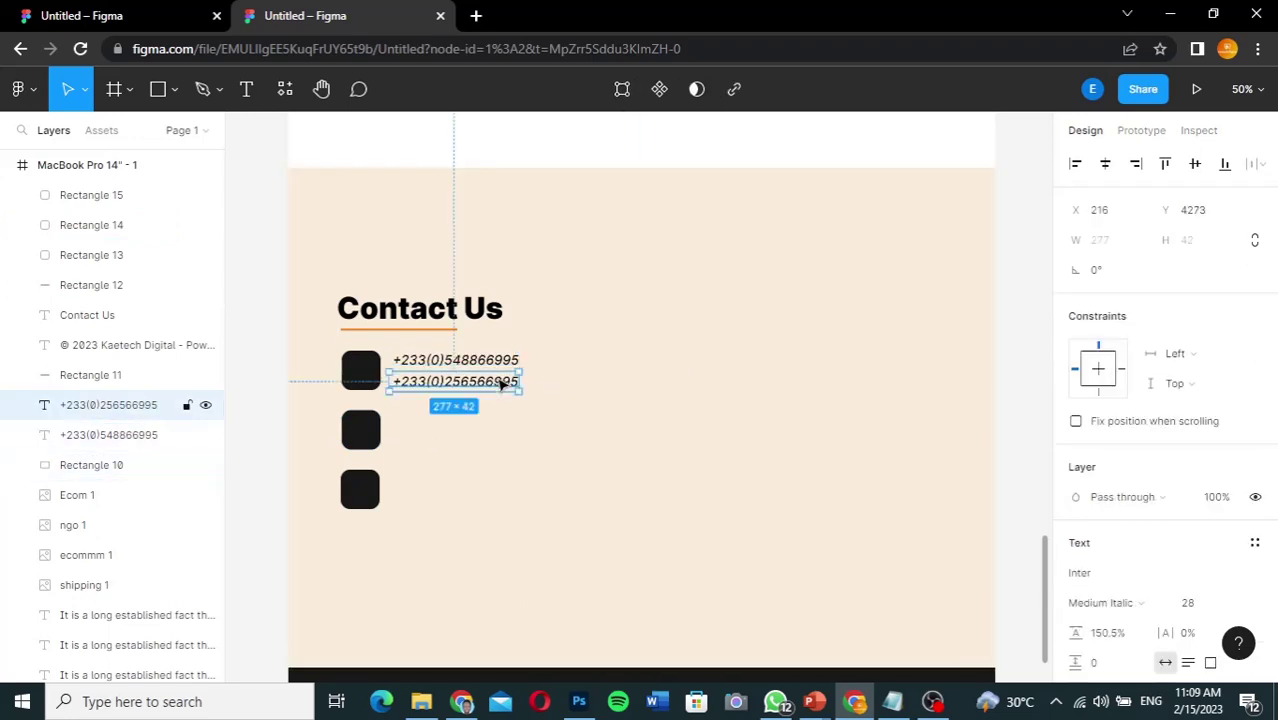
key(Up)
key(Up)
key(Up)
key(Up)
key(Up)
key(Up)
key(Up)
key(Up)
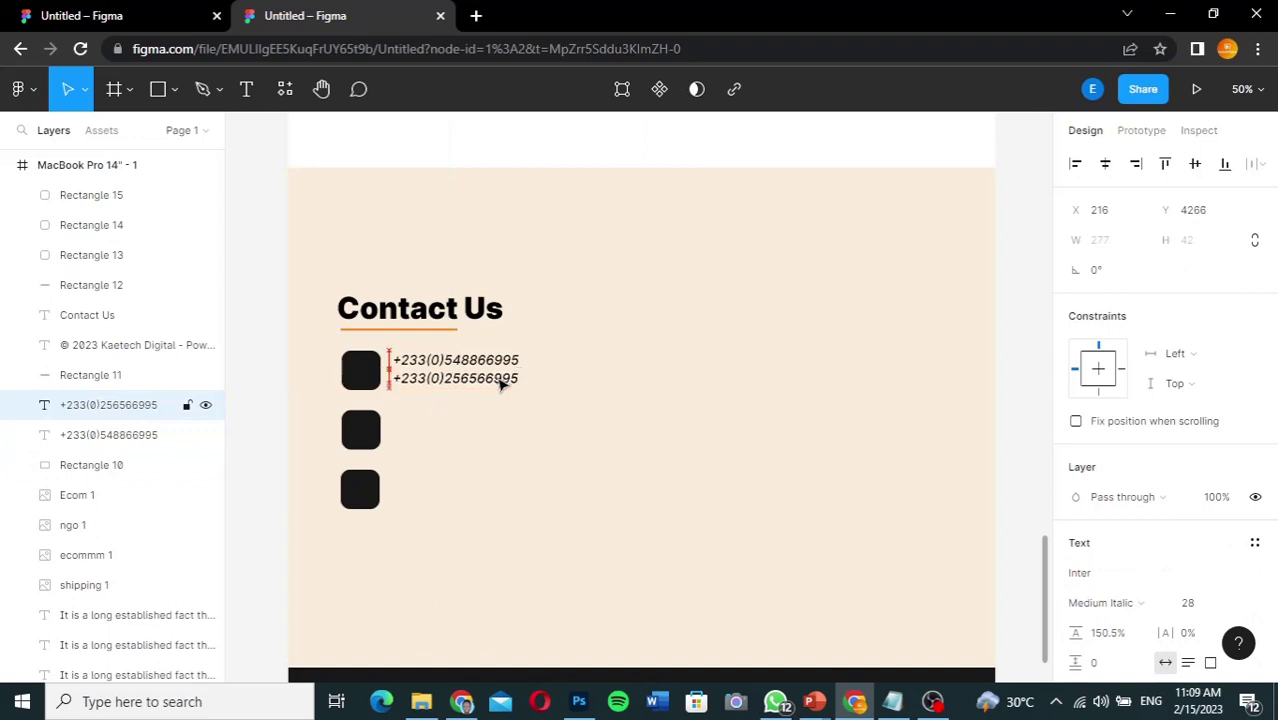
key(Up)
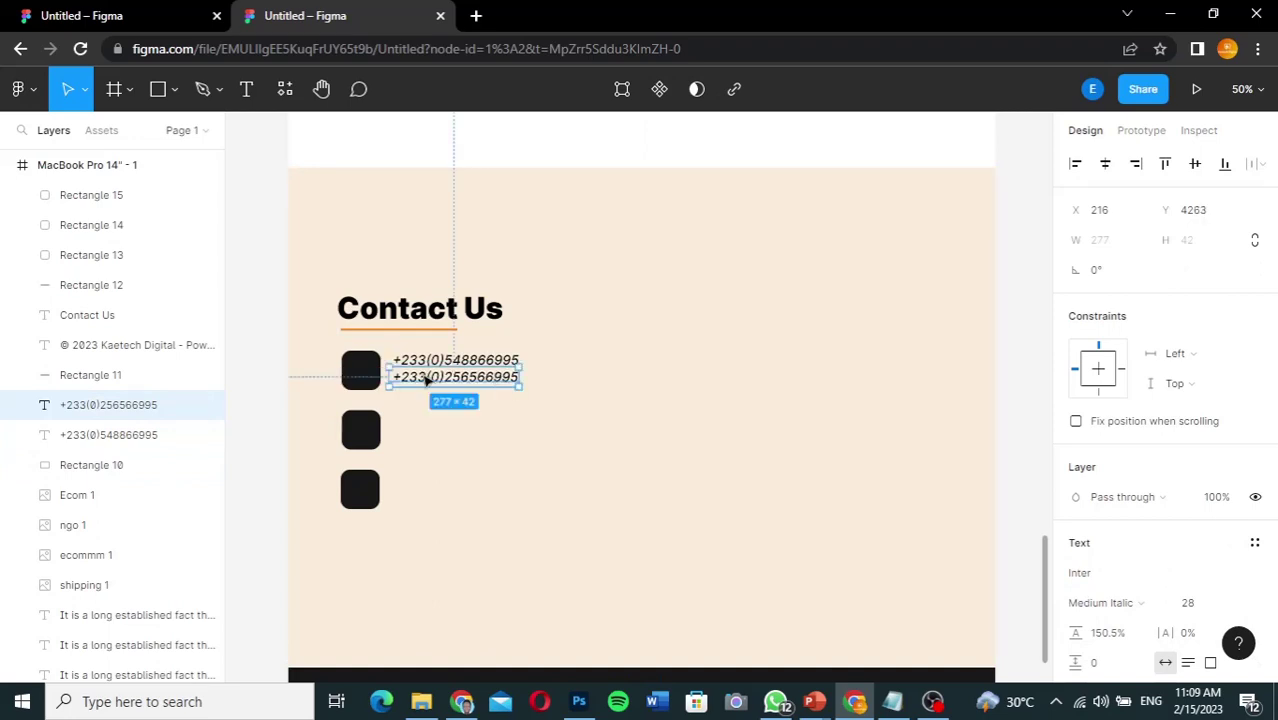
shift+click(142, 436)
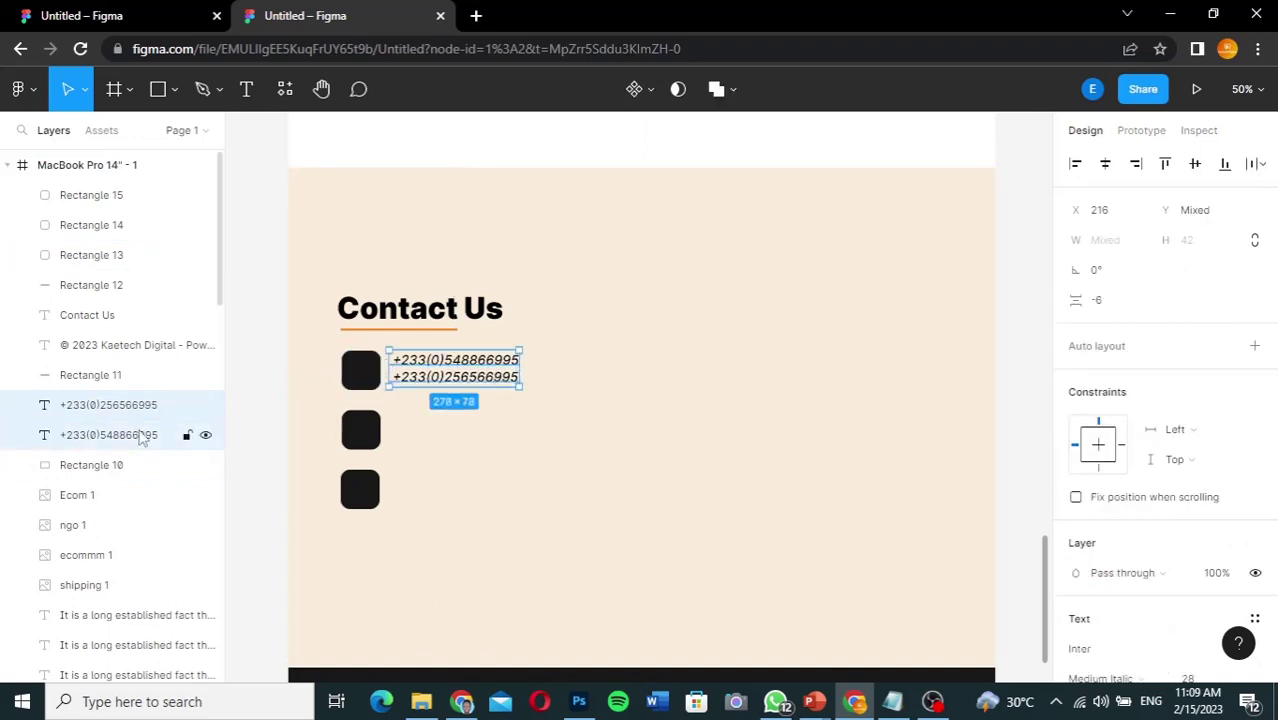
key(Down)
key(Down)
key(Down)
key(Up)
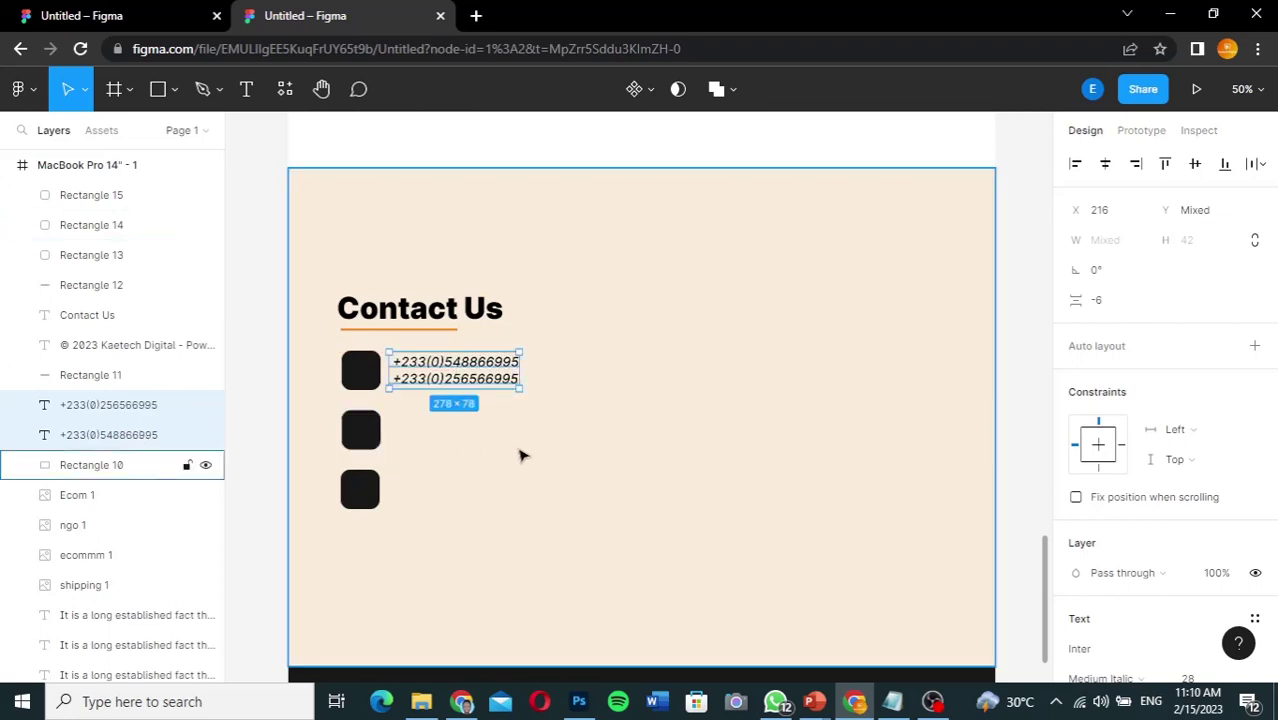
click(503, 384)
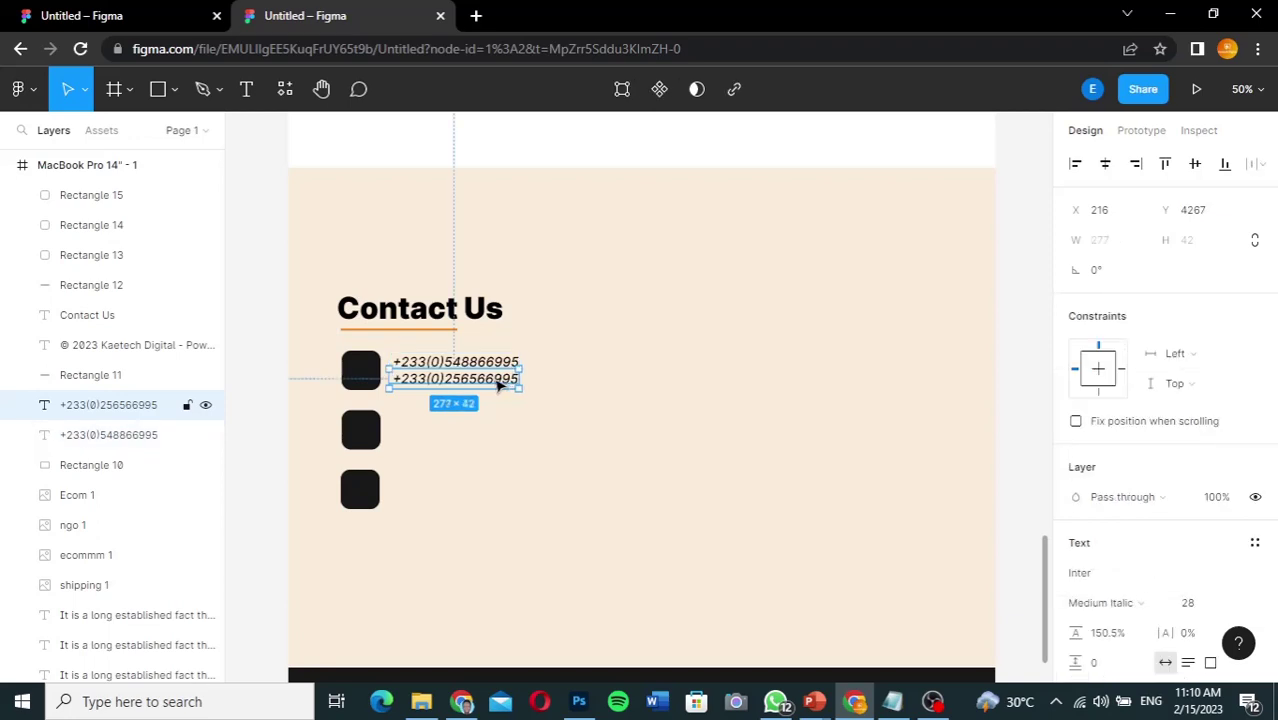
click(122, 17)
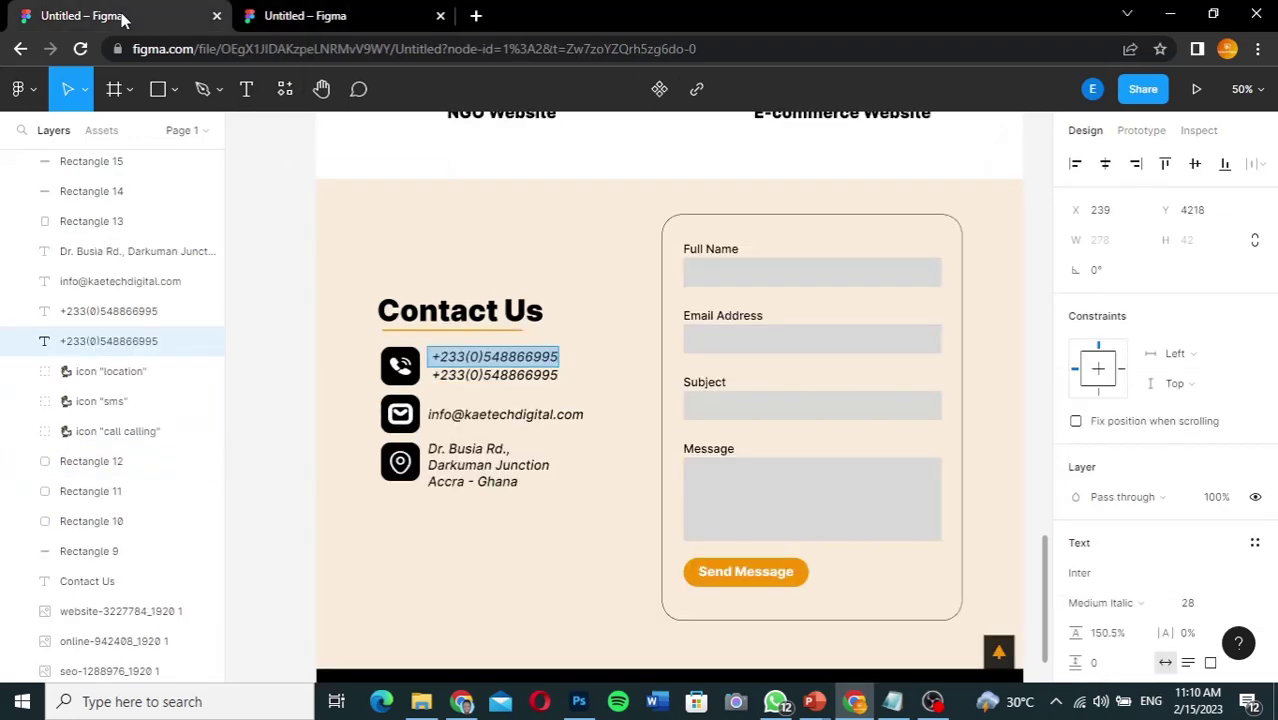
click(306, 16)
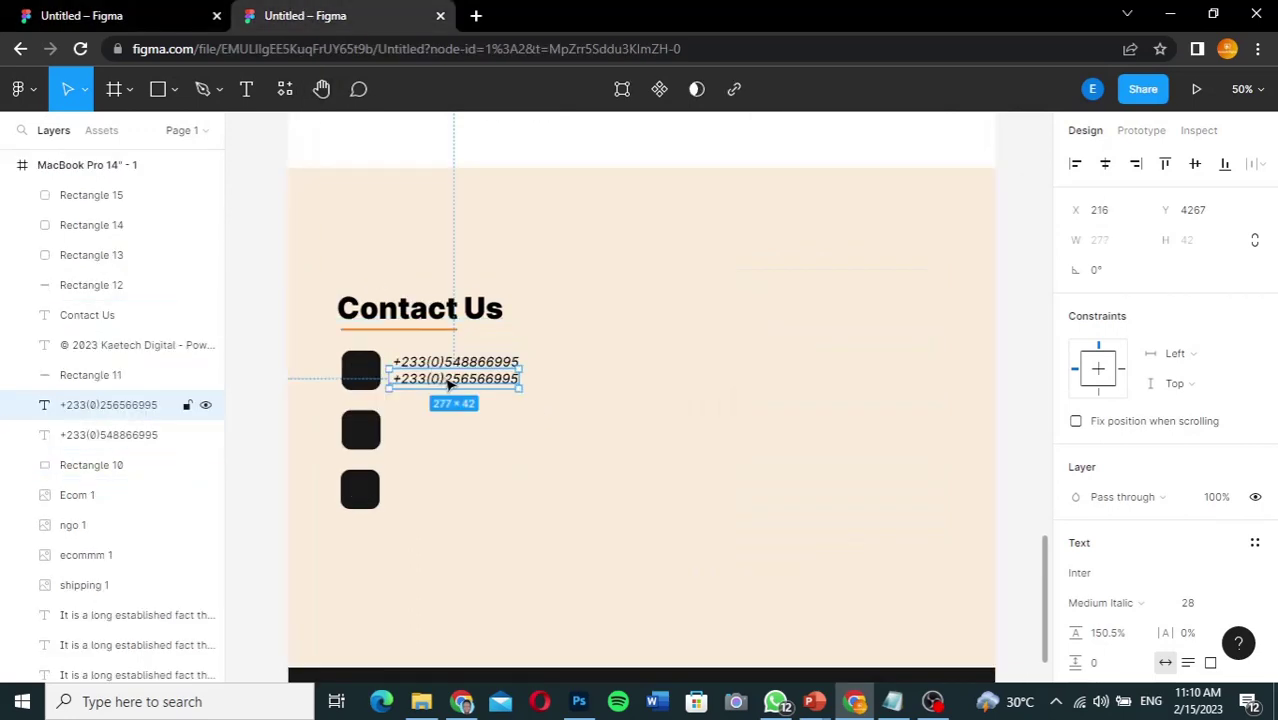
Step: Copy the phone line beside the second tile, replace it with the company e-mail, and duplicate it to the third
drag(449, 385, 448, 435)
double_click(448, 435)
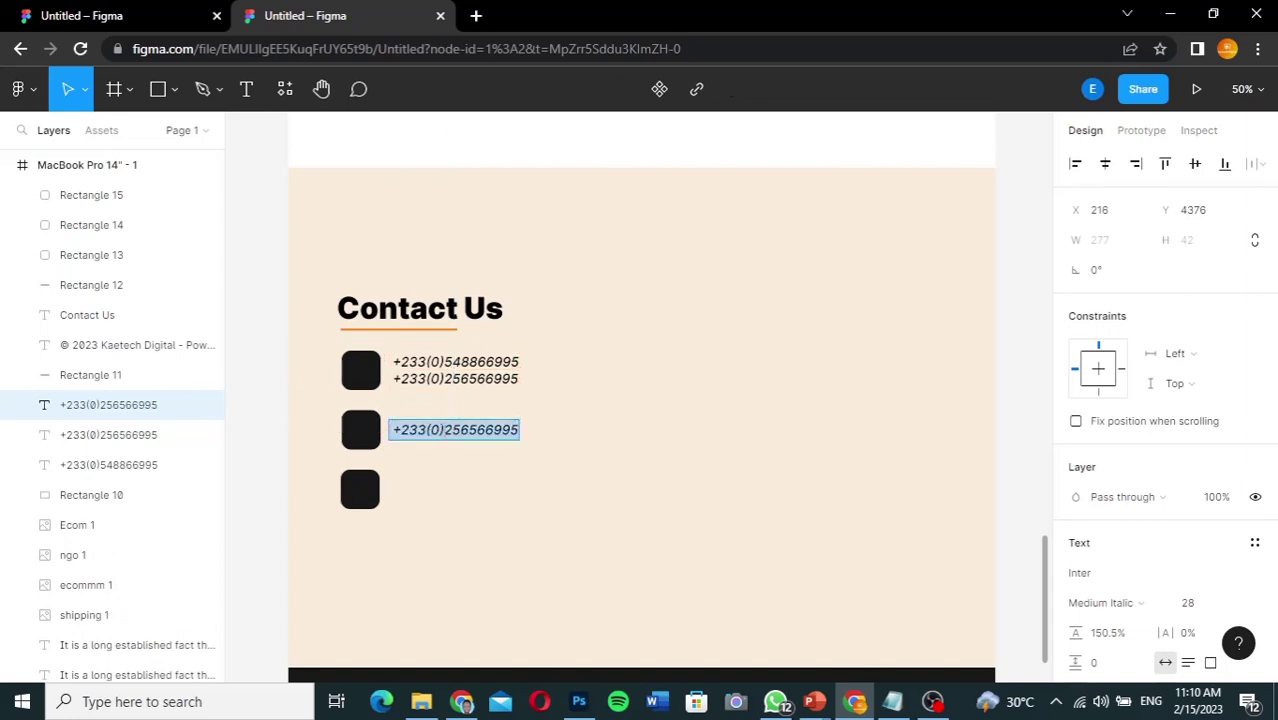
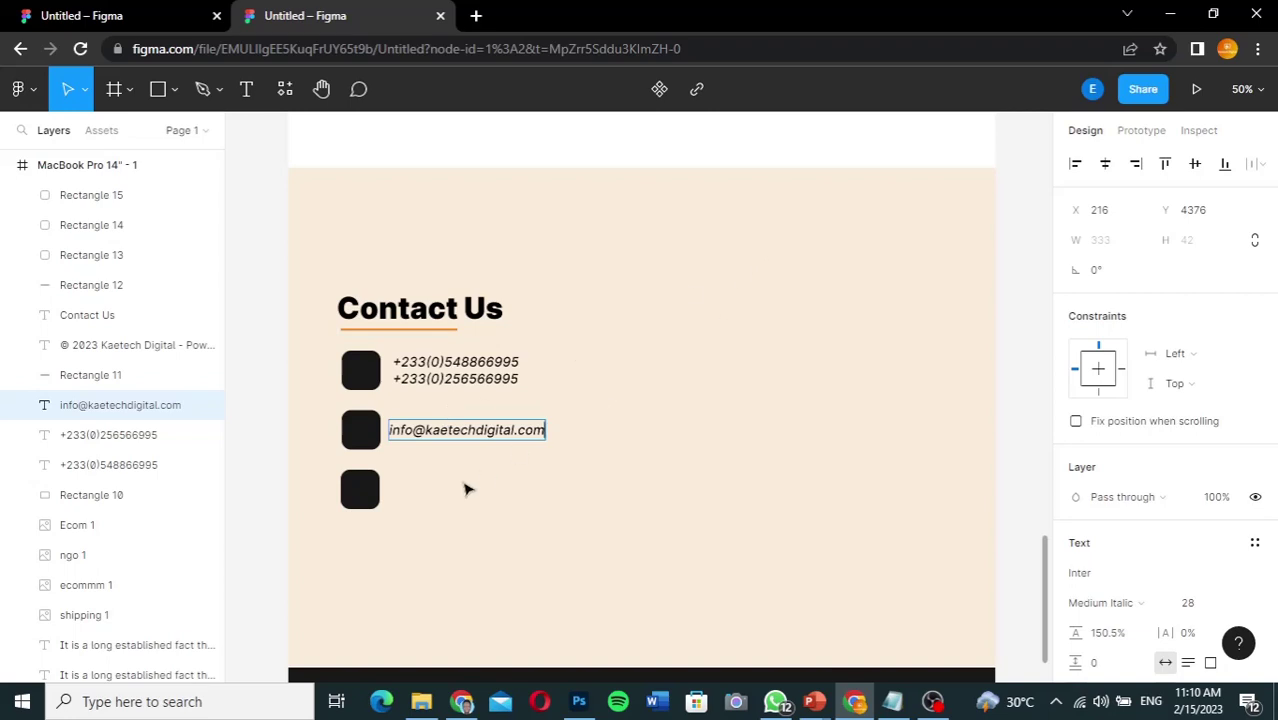
key(Escape)
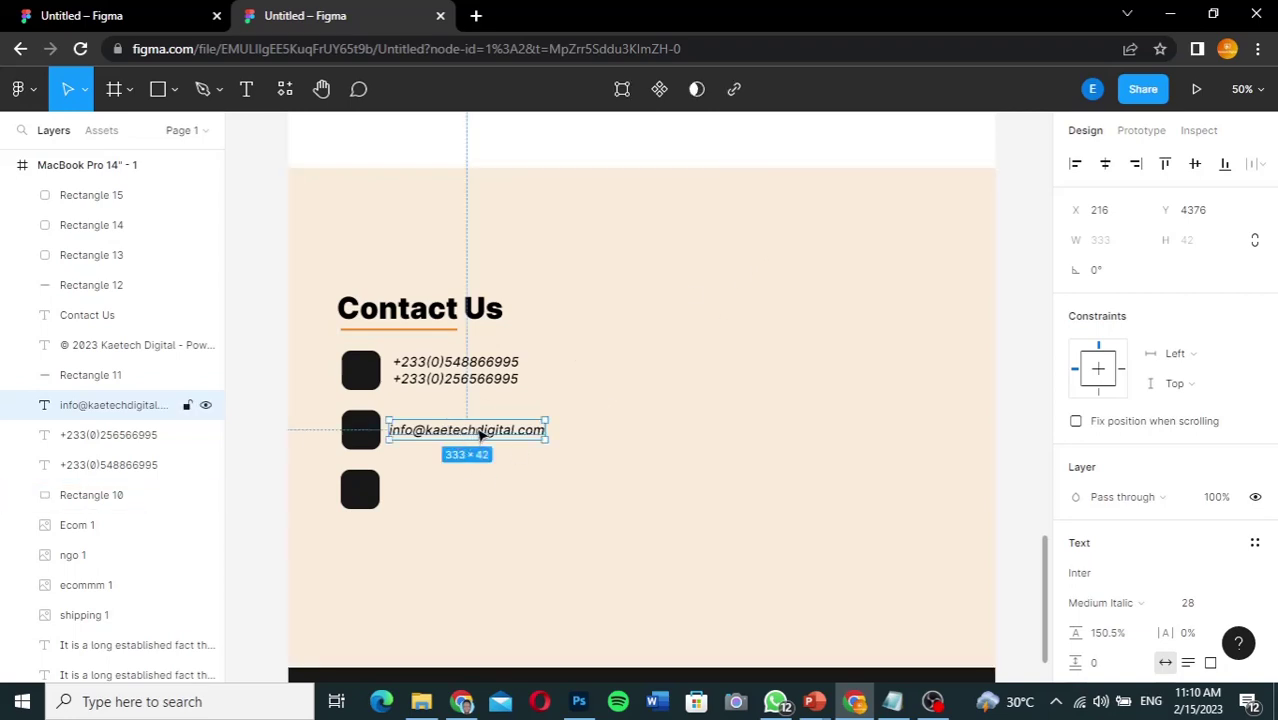
alt+drag(480, 436, 480, 491)
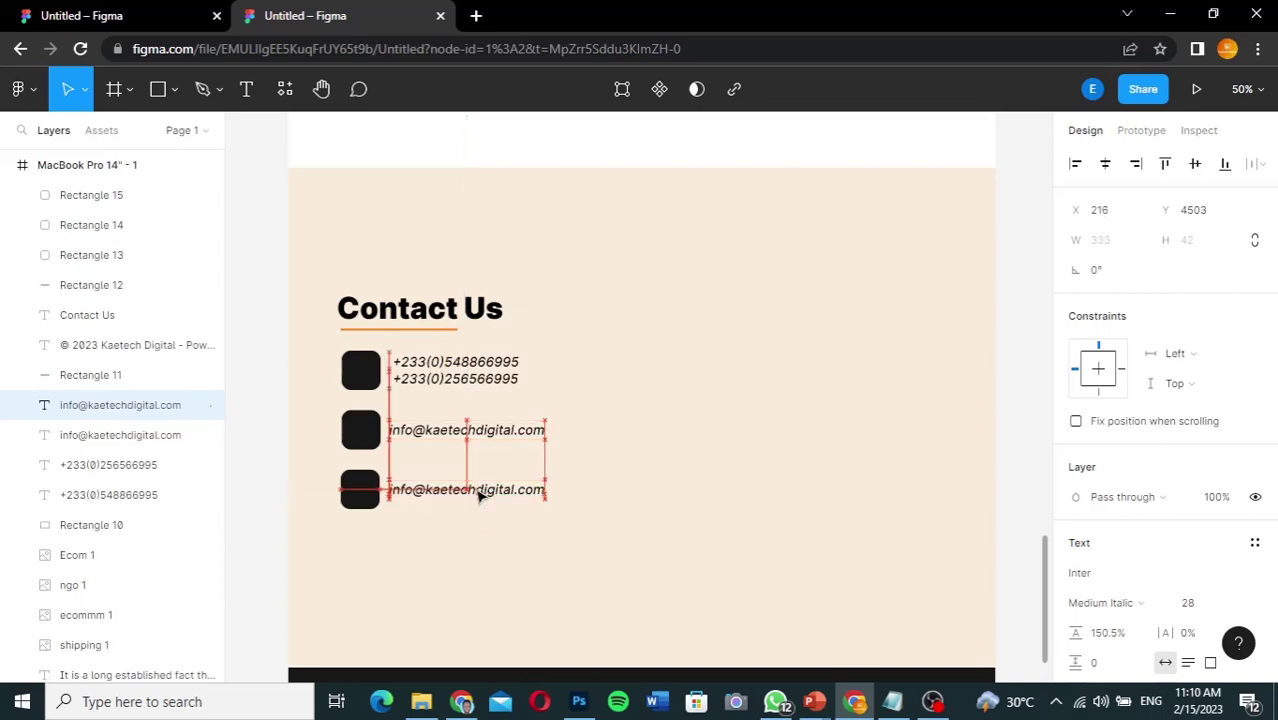
Step: Copy the address from the reference over the third line and nudge it up beside the bottom tile
click(124, 12)
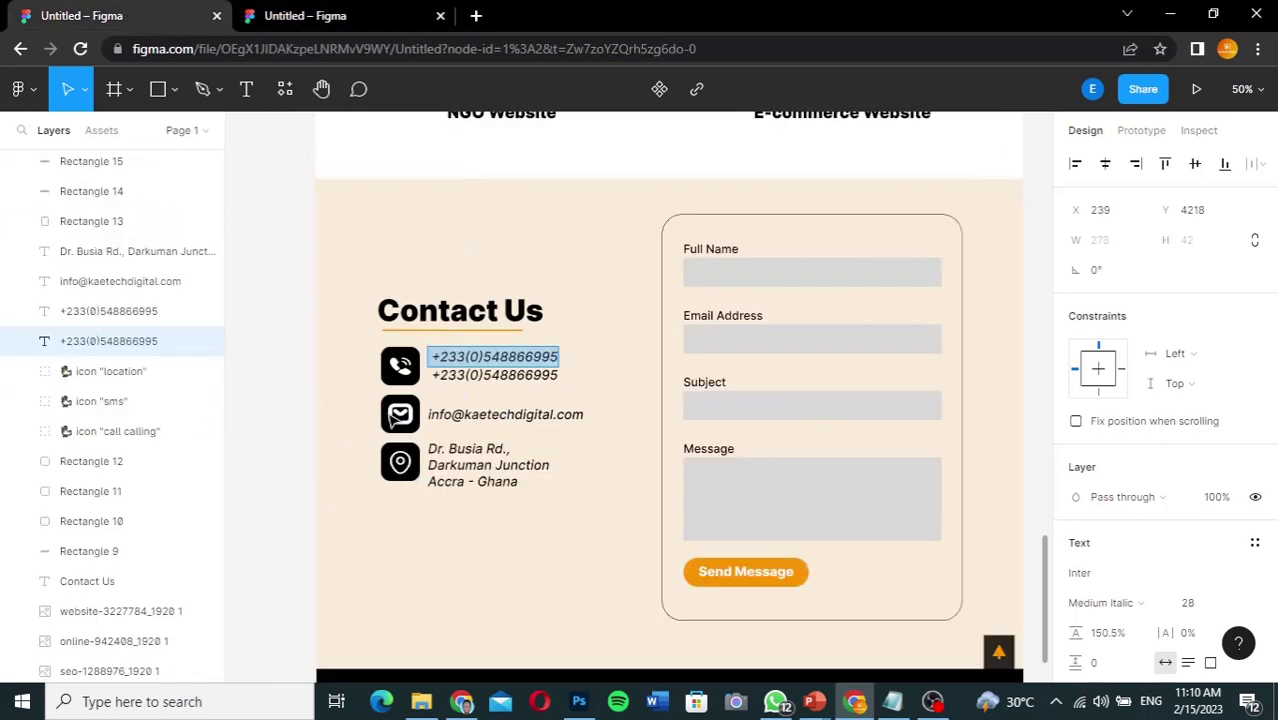
click(453, 452)
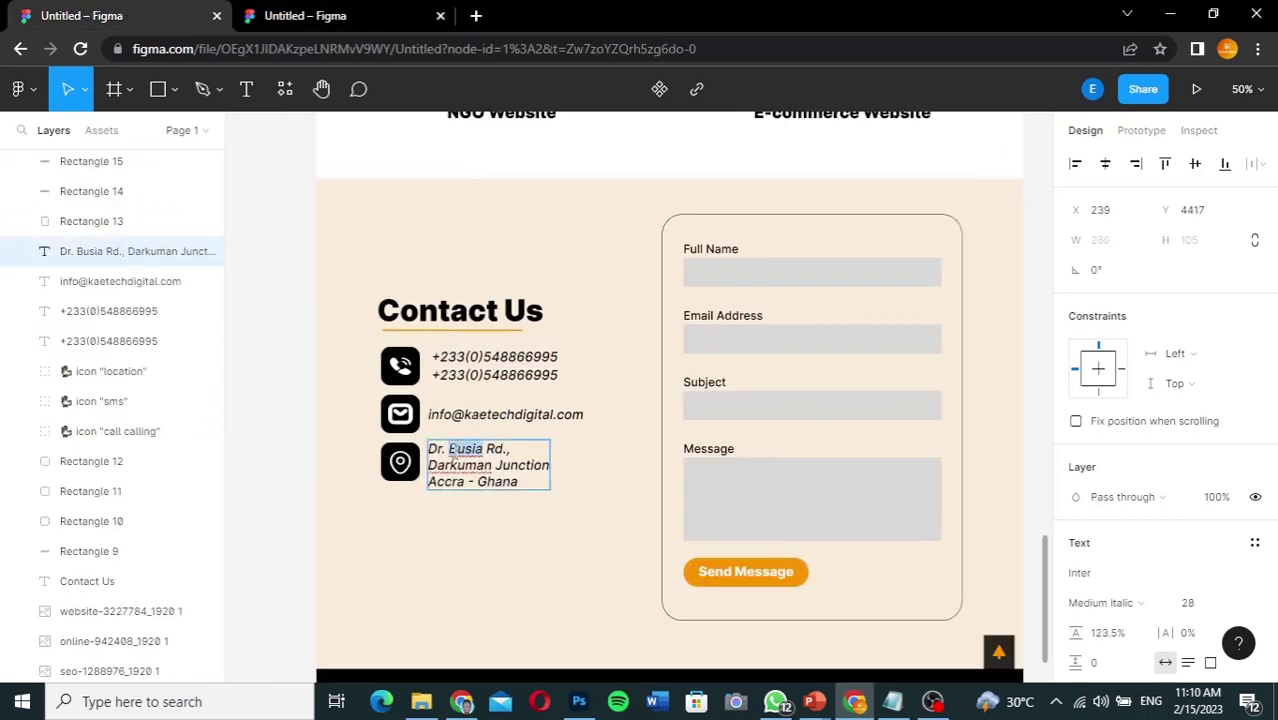
double_click(453, 452)
key(ctrl+c)
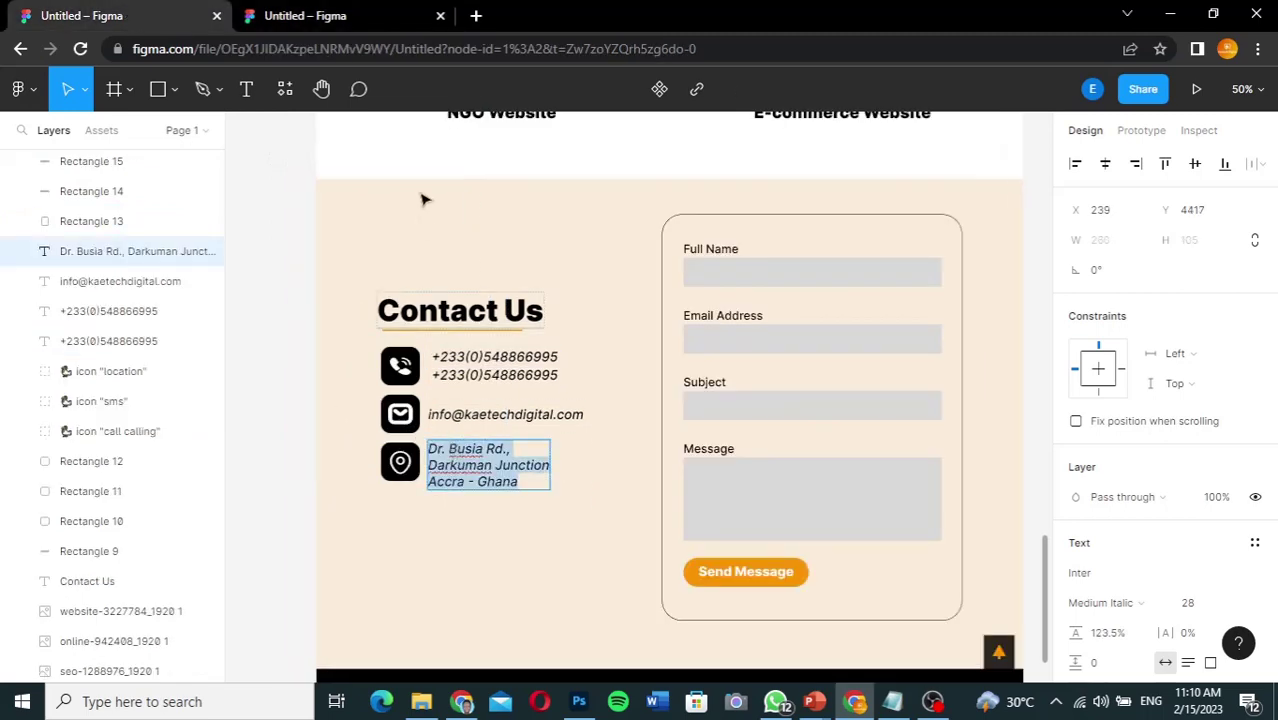
click(330, 12)
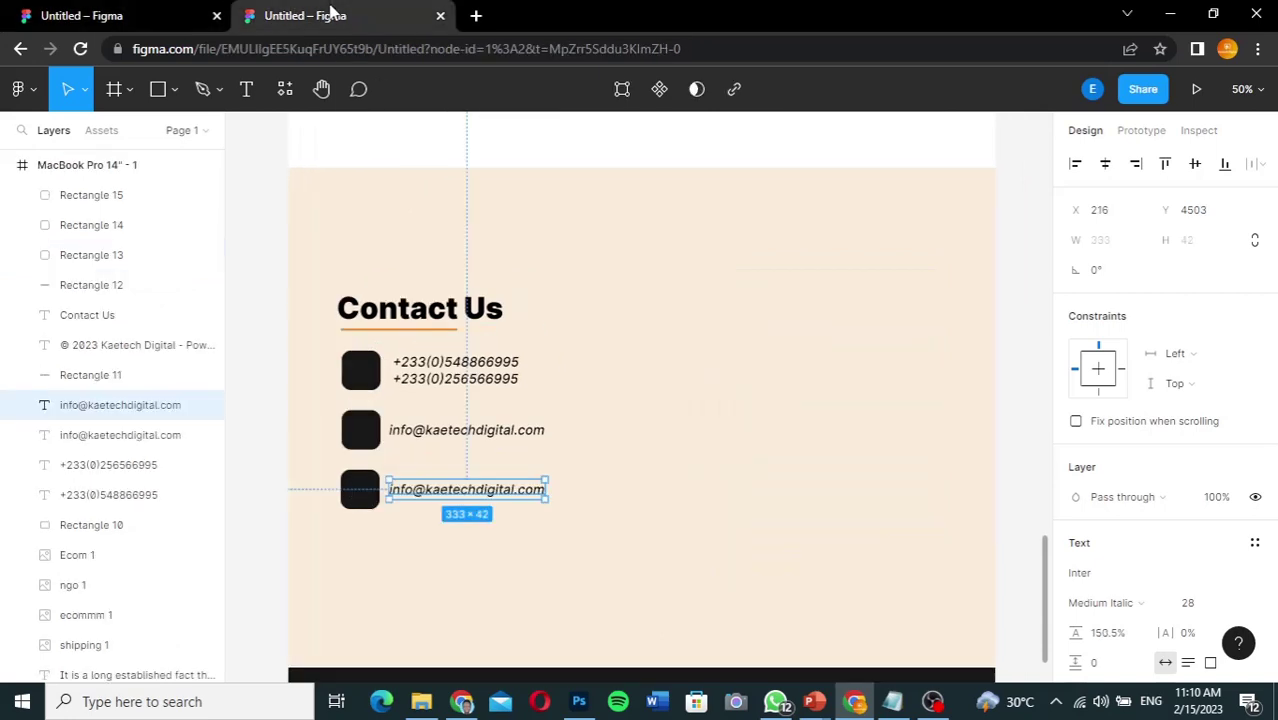
double_click(437, 494)
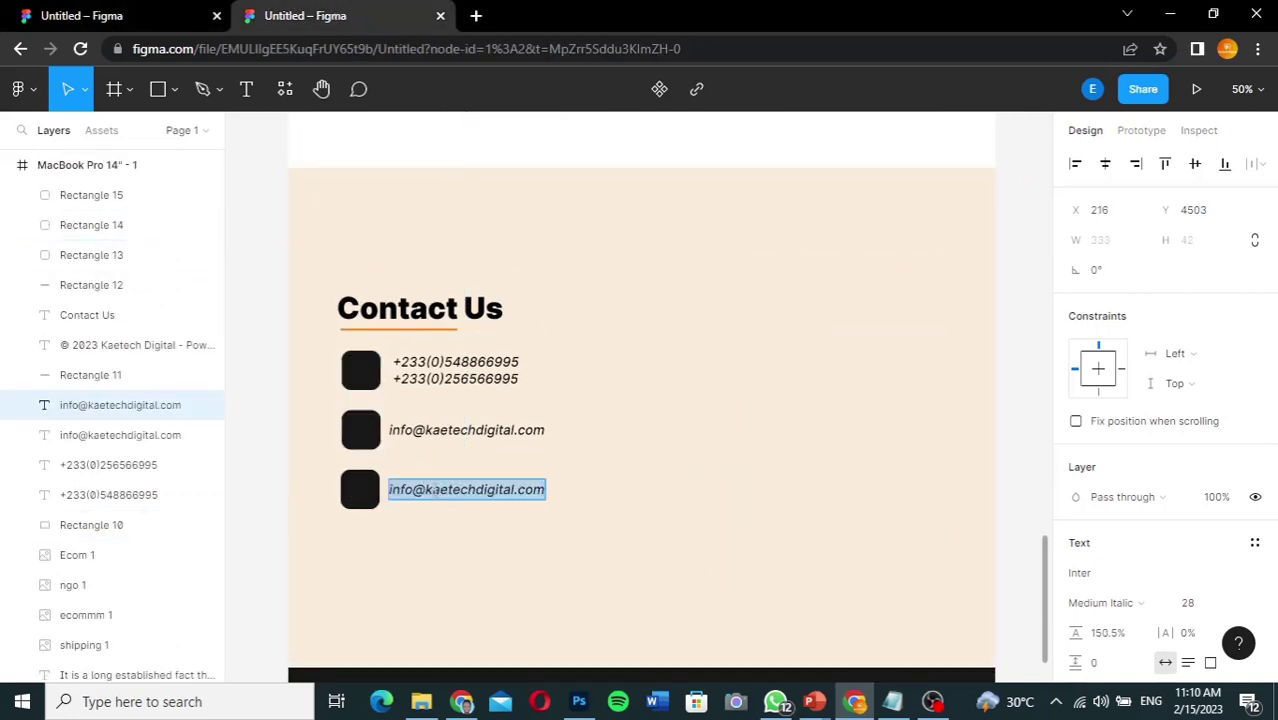
key(ctrl+v)
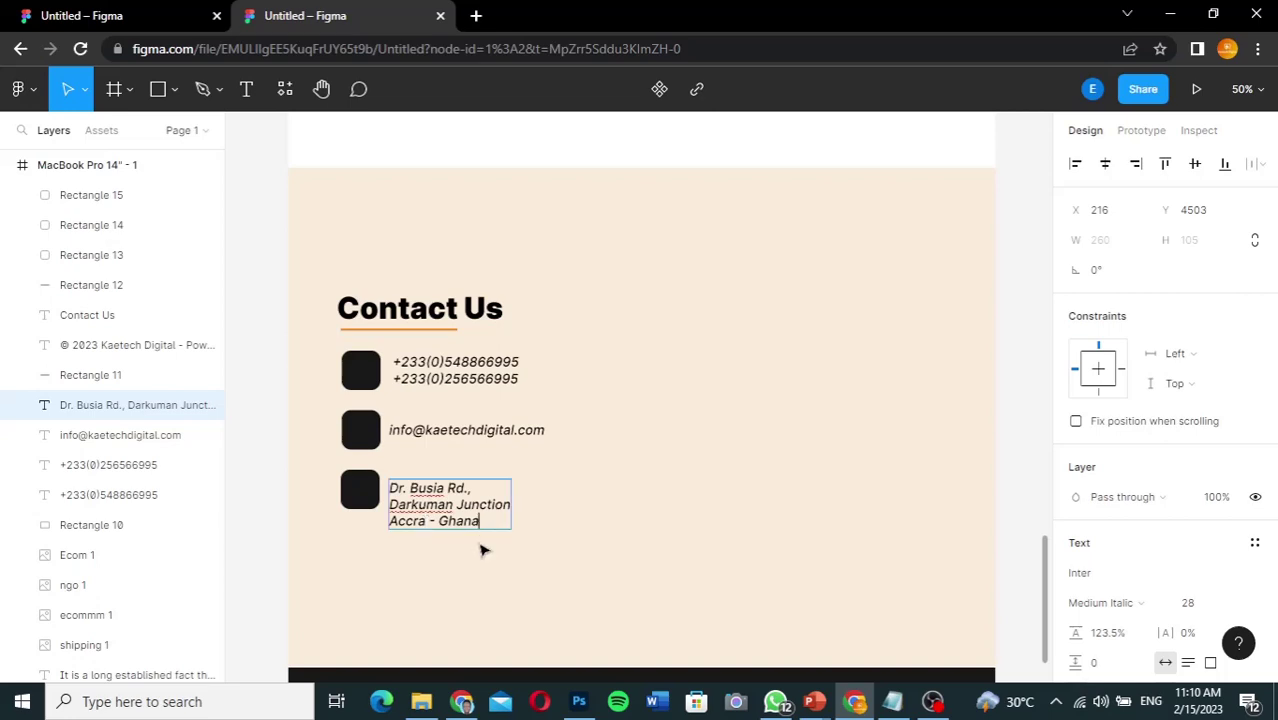
key(Escape)
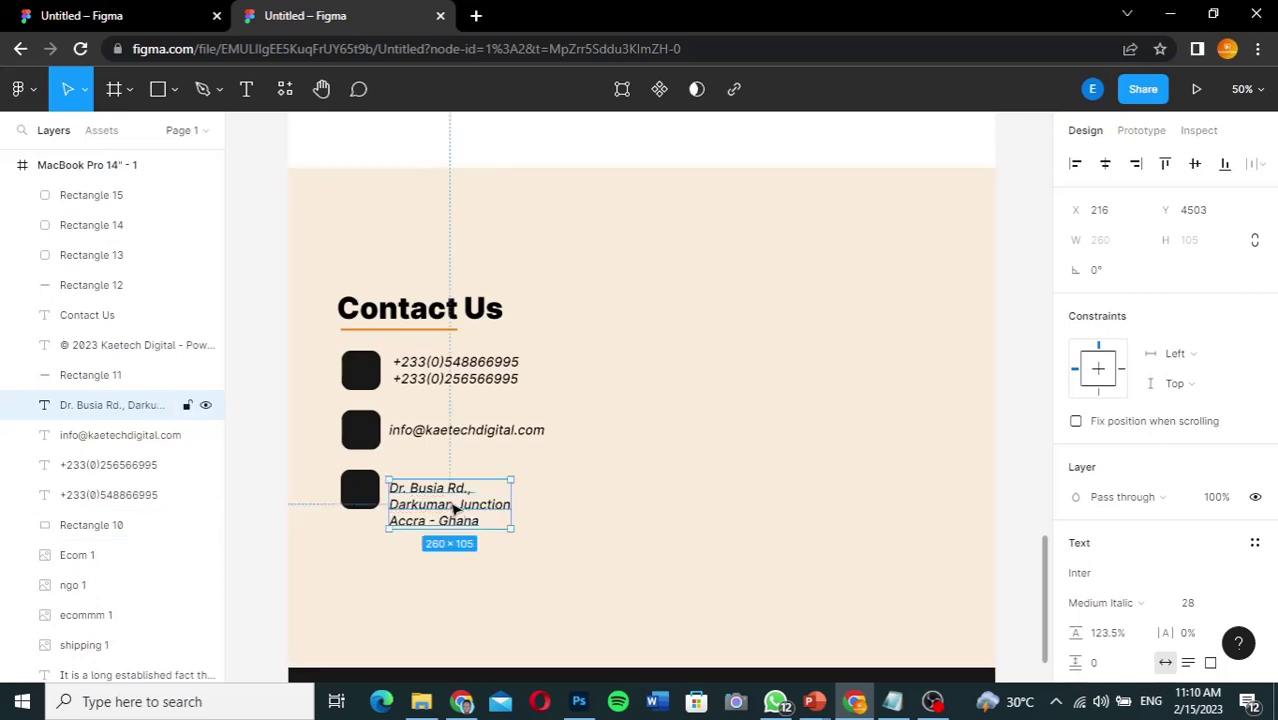
key(shift+Up)
key(shift+Up)
key(shift+Up)
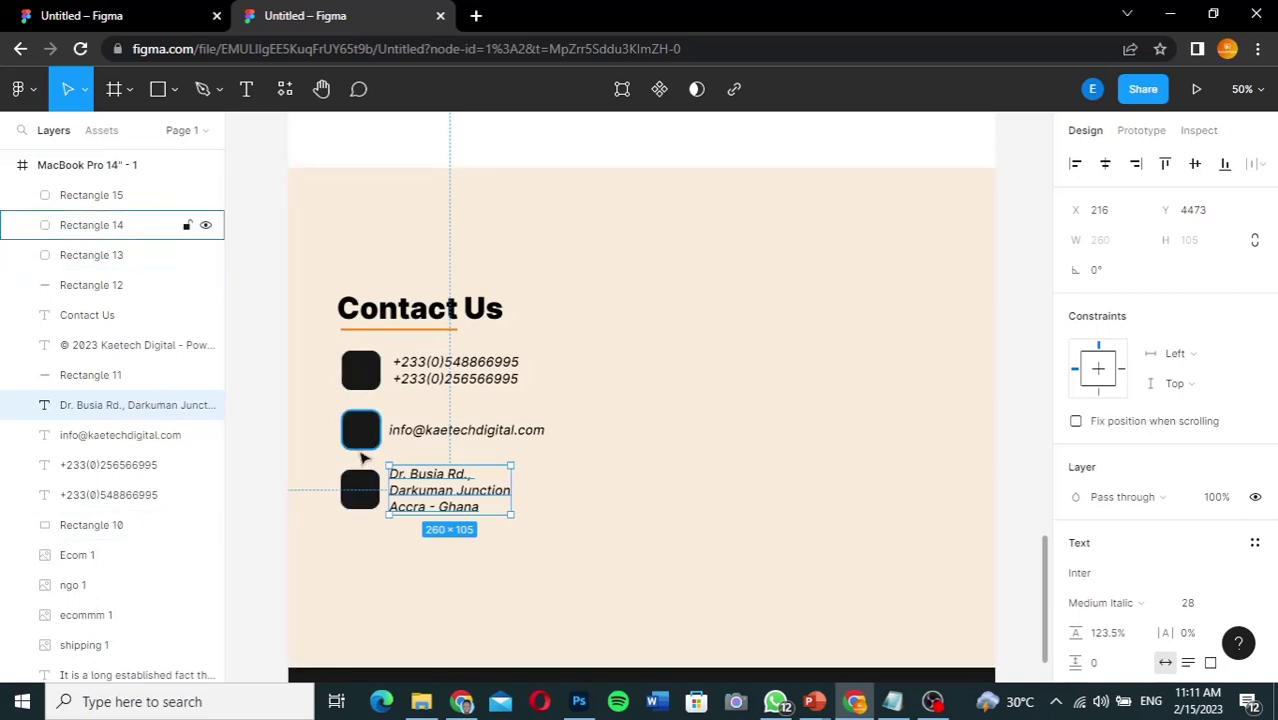
click(682, 291)
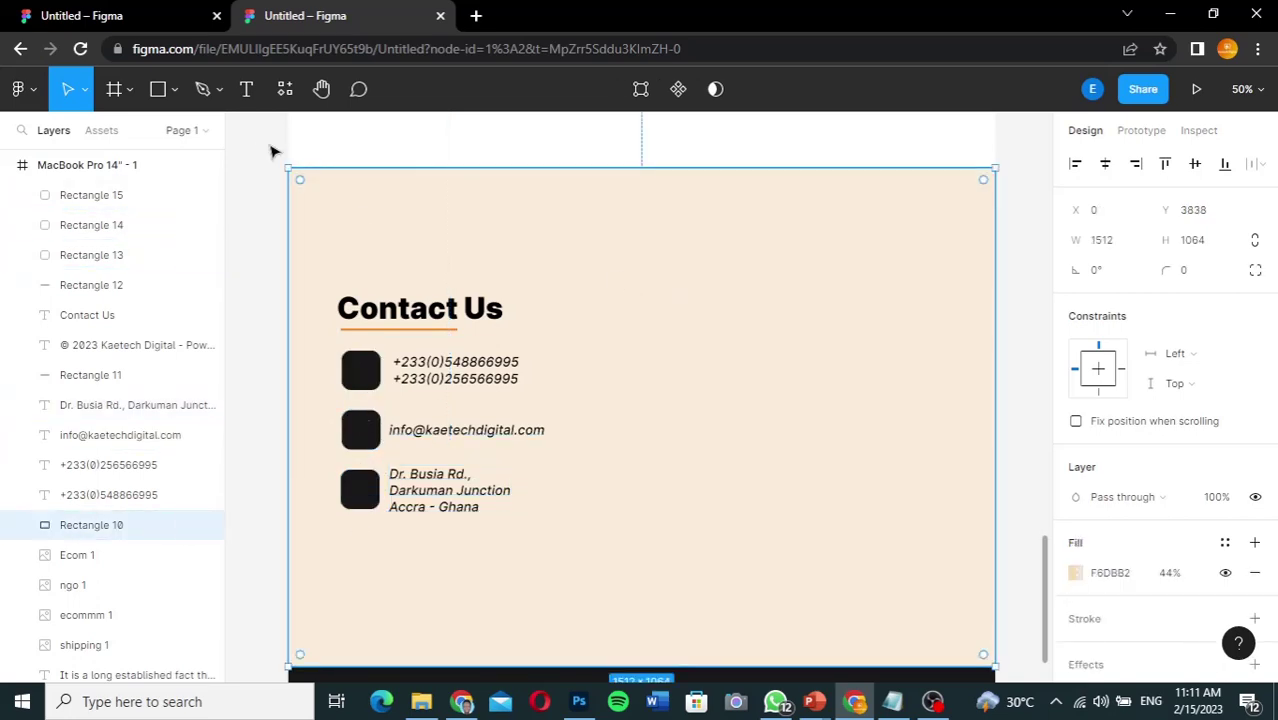
click(262, 230)
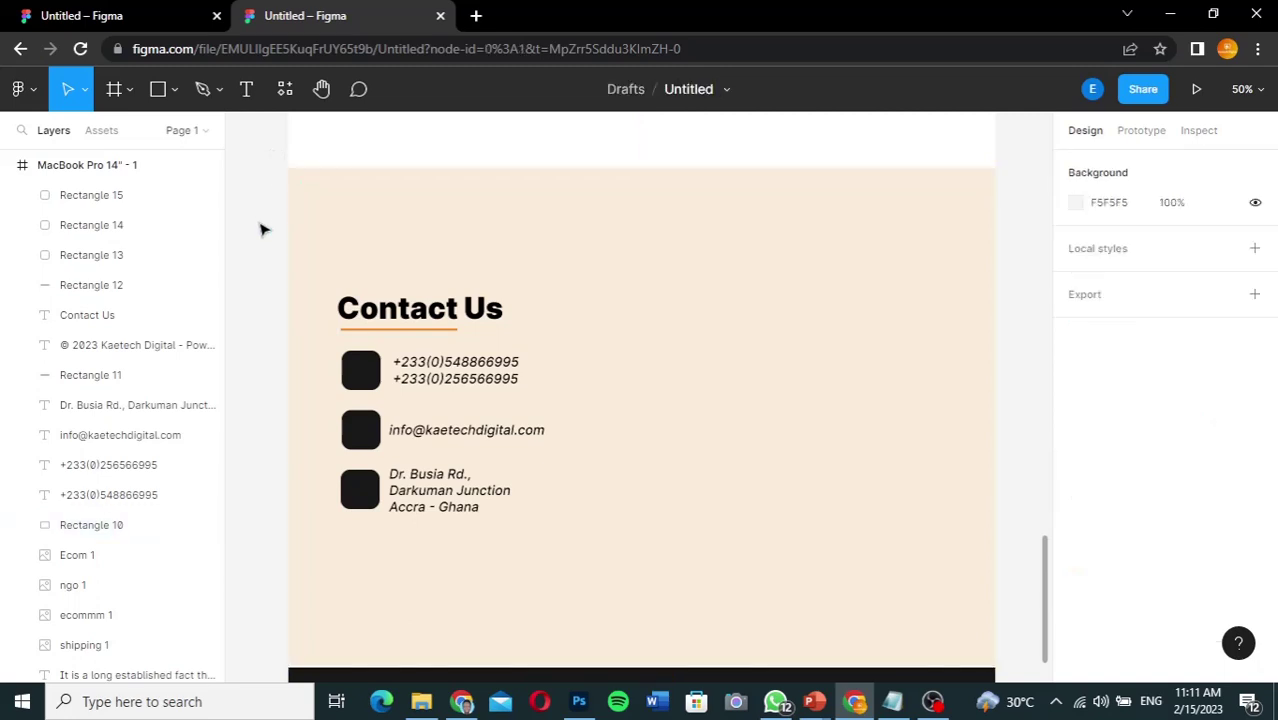
Step: Launch the Iconsax Icon Set plugin from the main menu's Plugins list
click(20, 89)
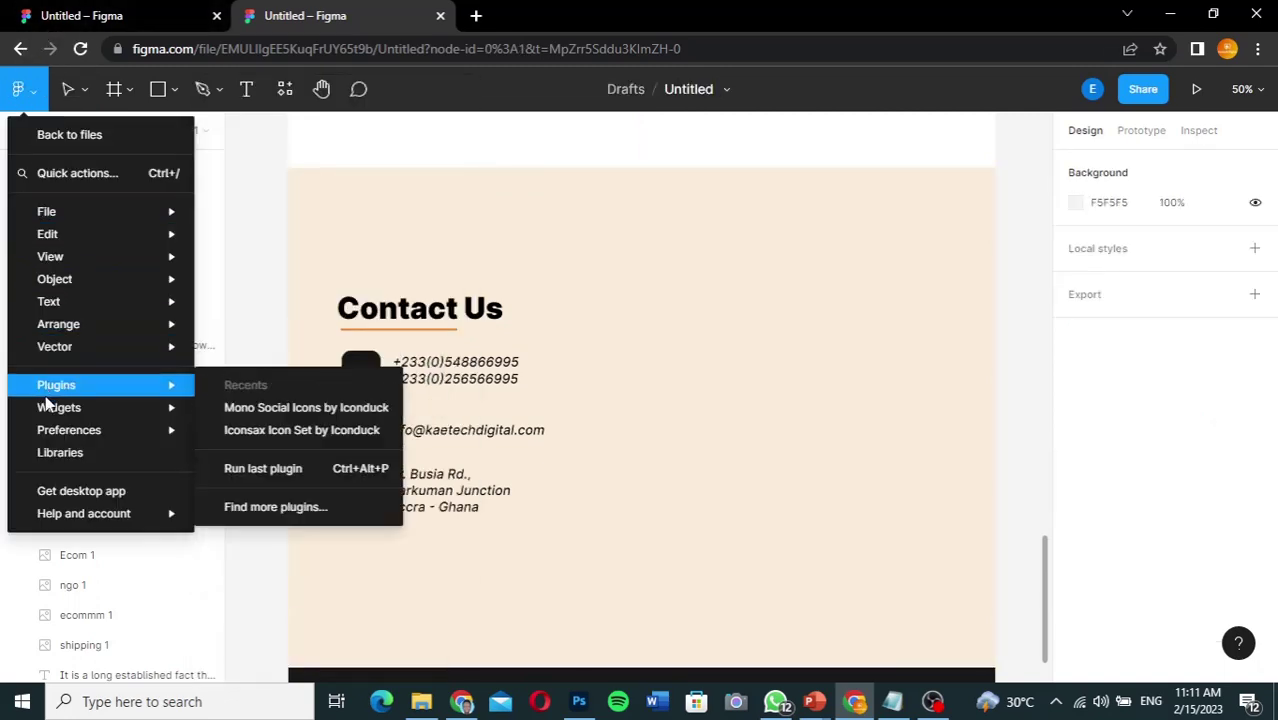
mouse_move(71, 378)
click(268, 437)
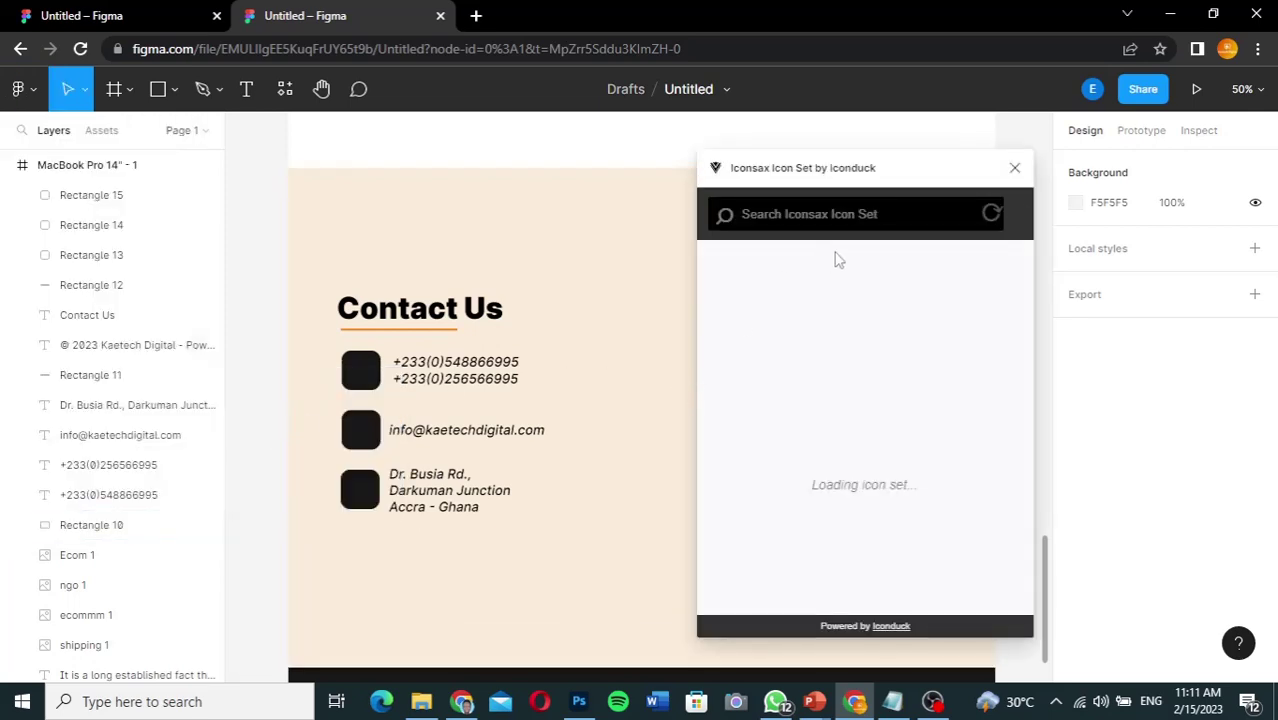
click(119, 15)
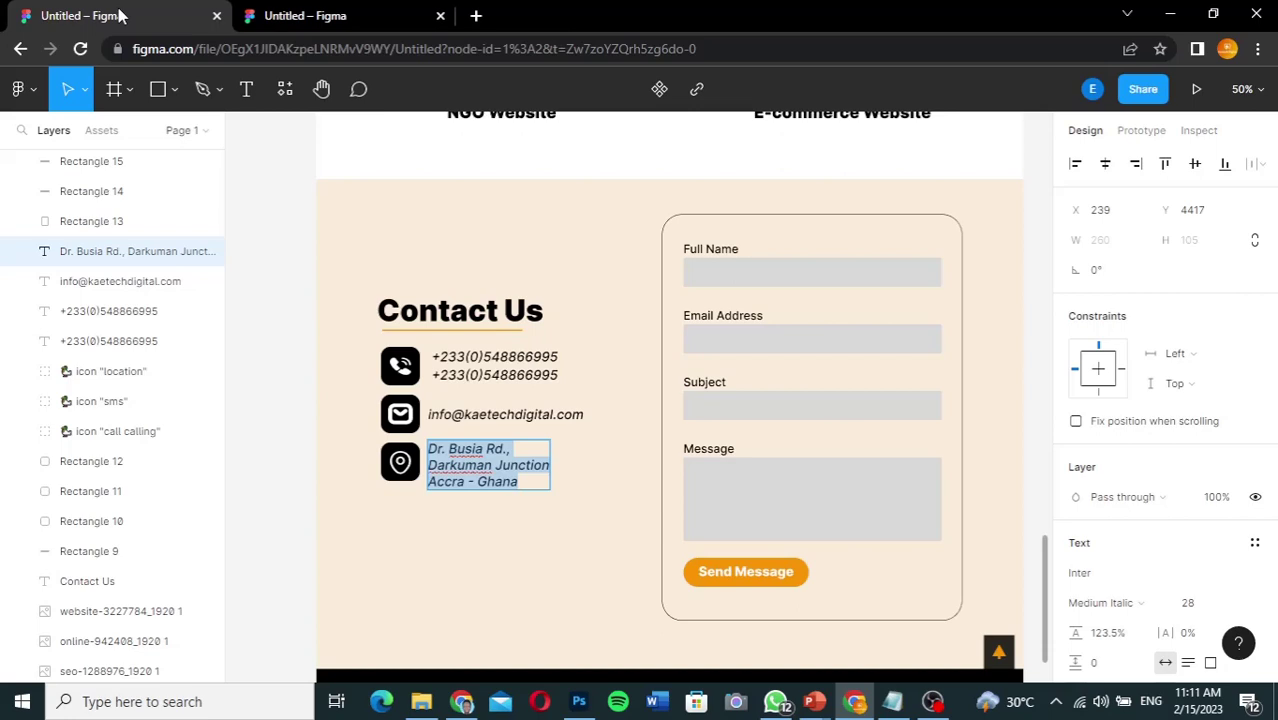
click(333, 18)
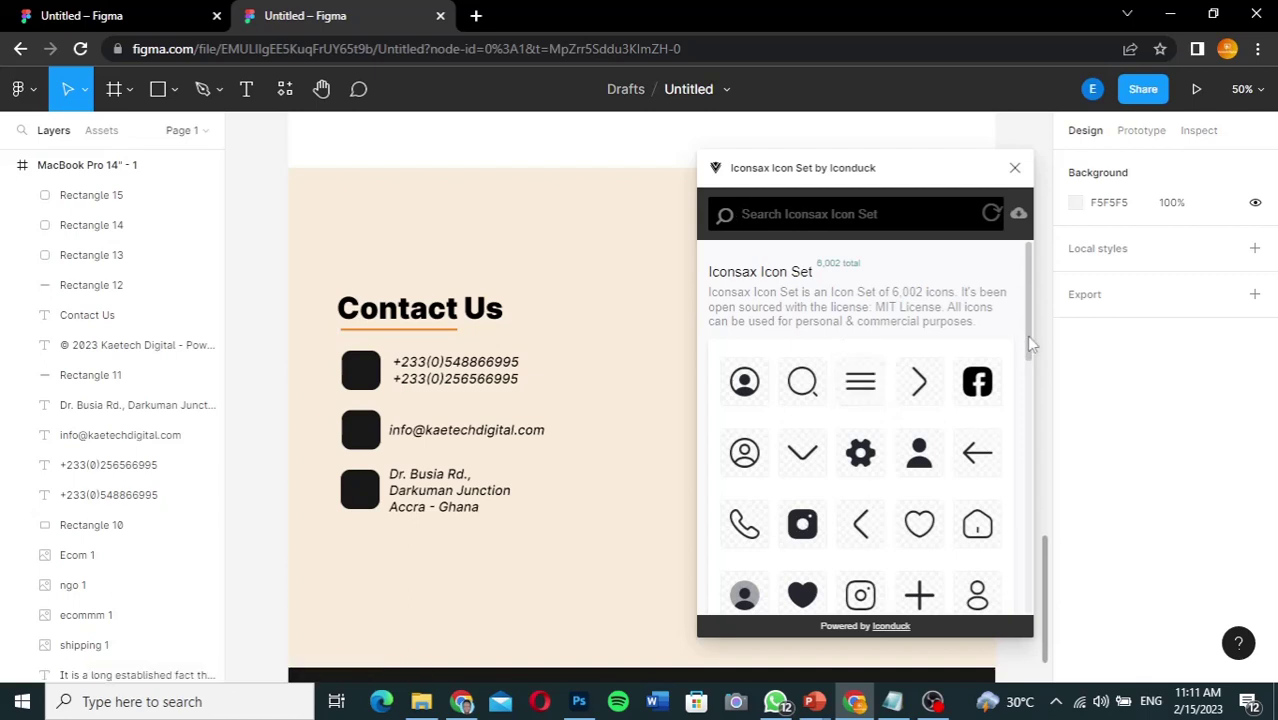
drag(1026, 335, 1008, 250)
Step: Search the Iconsax icons for 'phone', then 'call', to list the call icons
click(813, 219)
text(phone)
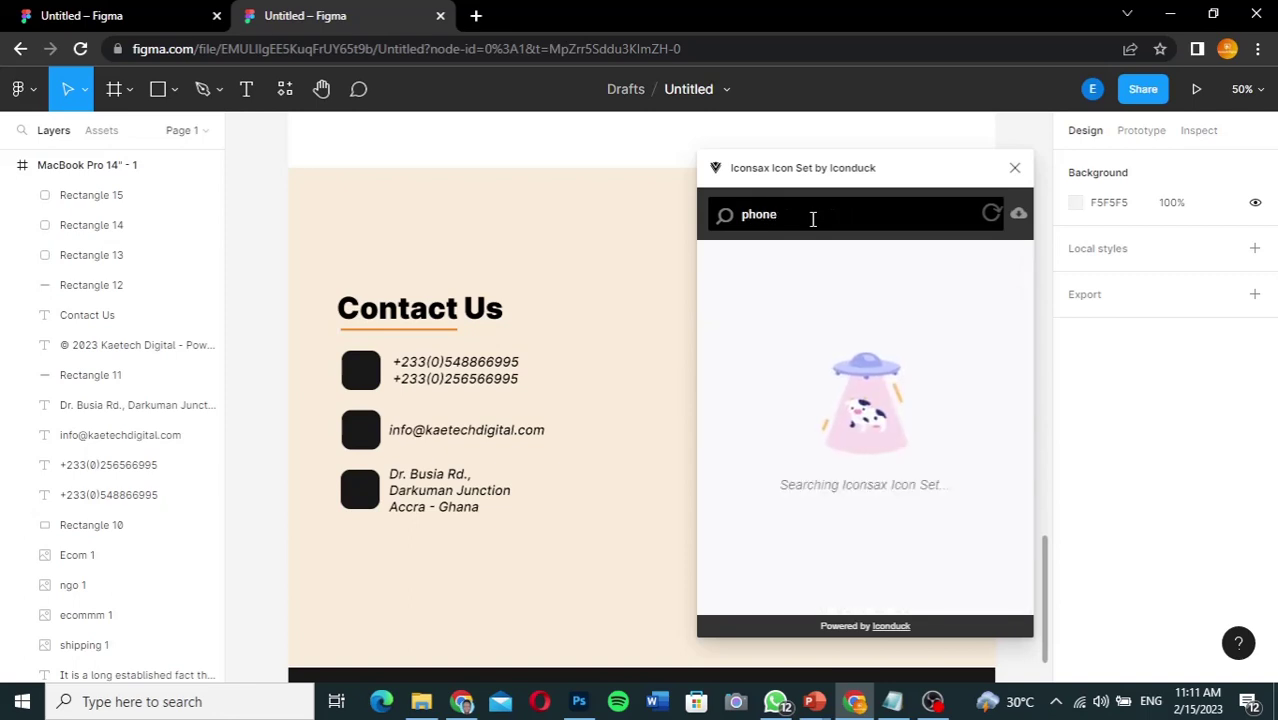
double_click(813, 219)
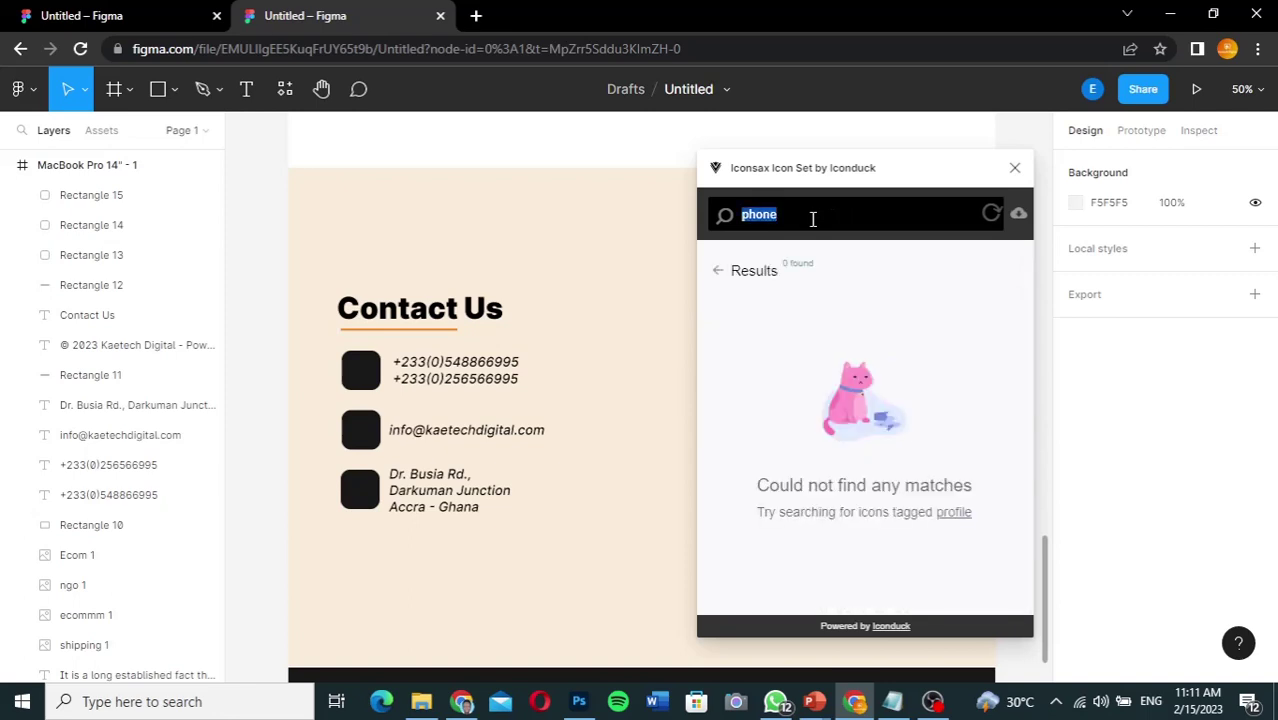
text(t)
key(BackSpace)
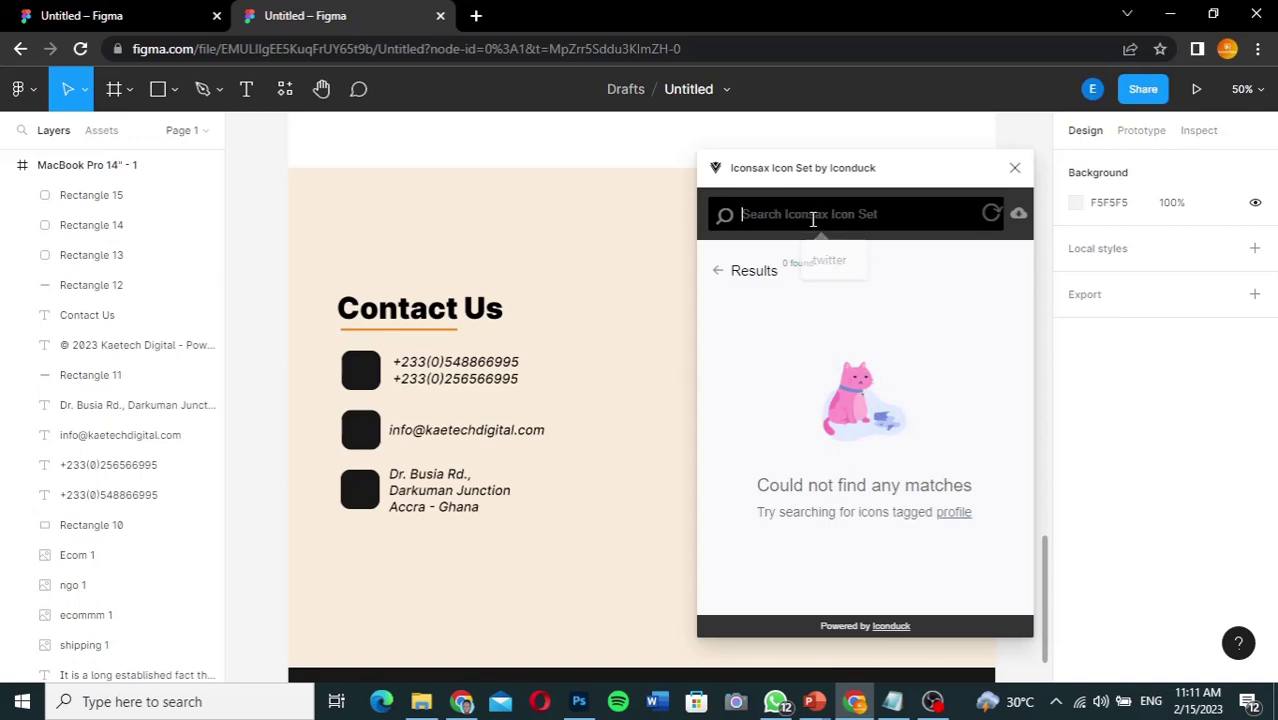
text(call)
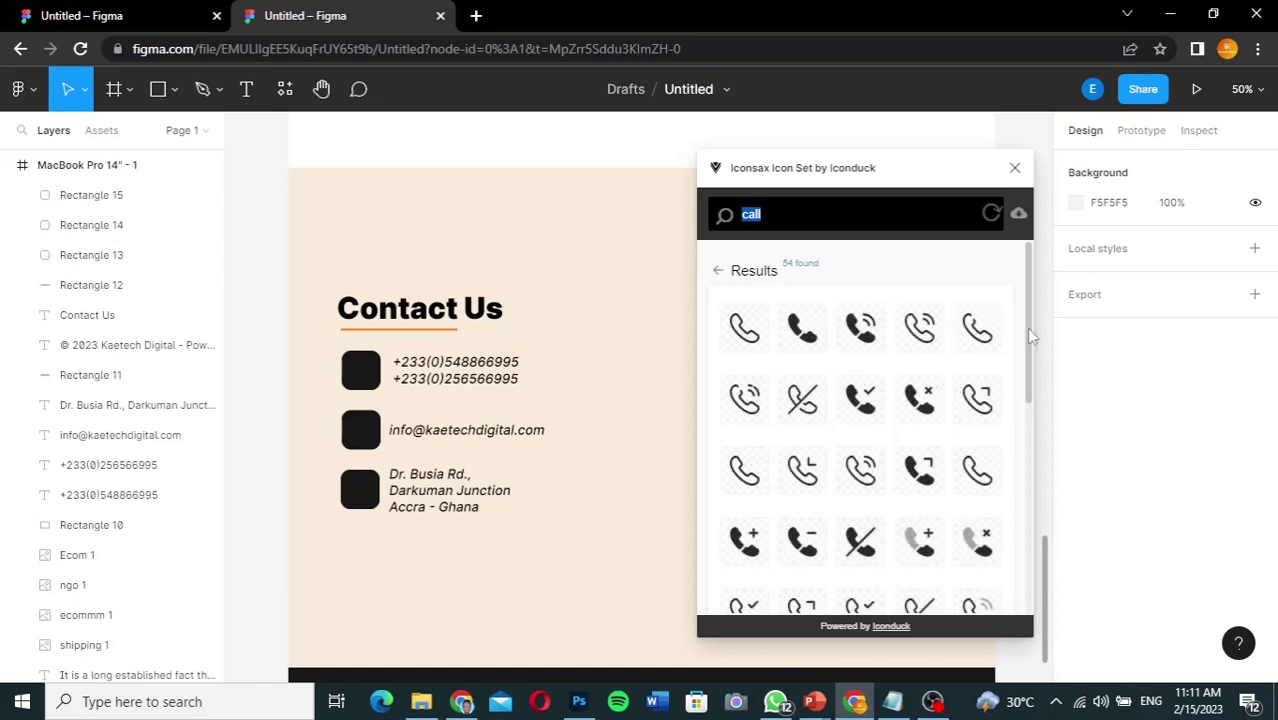
drag(1026, 327, 1026, 339)
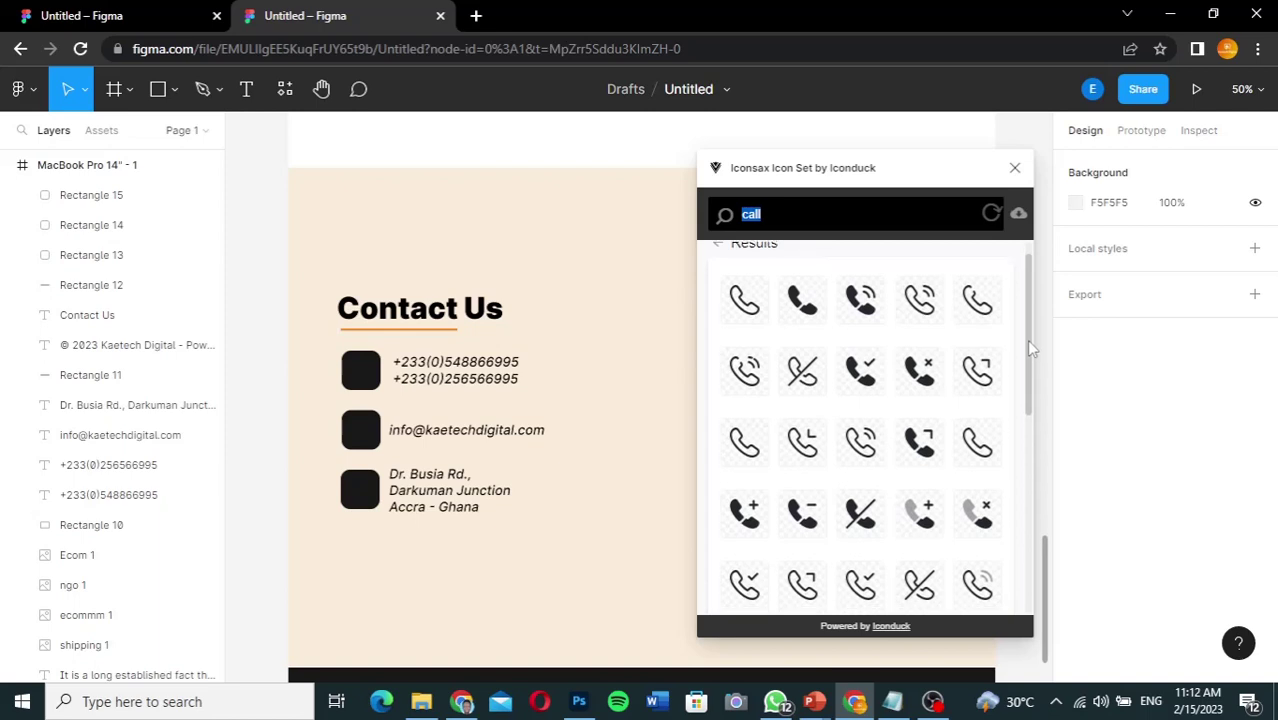
Step: Insert the call-calling icon, then search 'envelope', 'mail' and 'email' for a mail icon
click(860, 306)
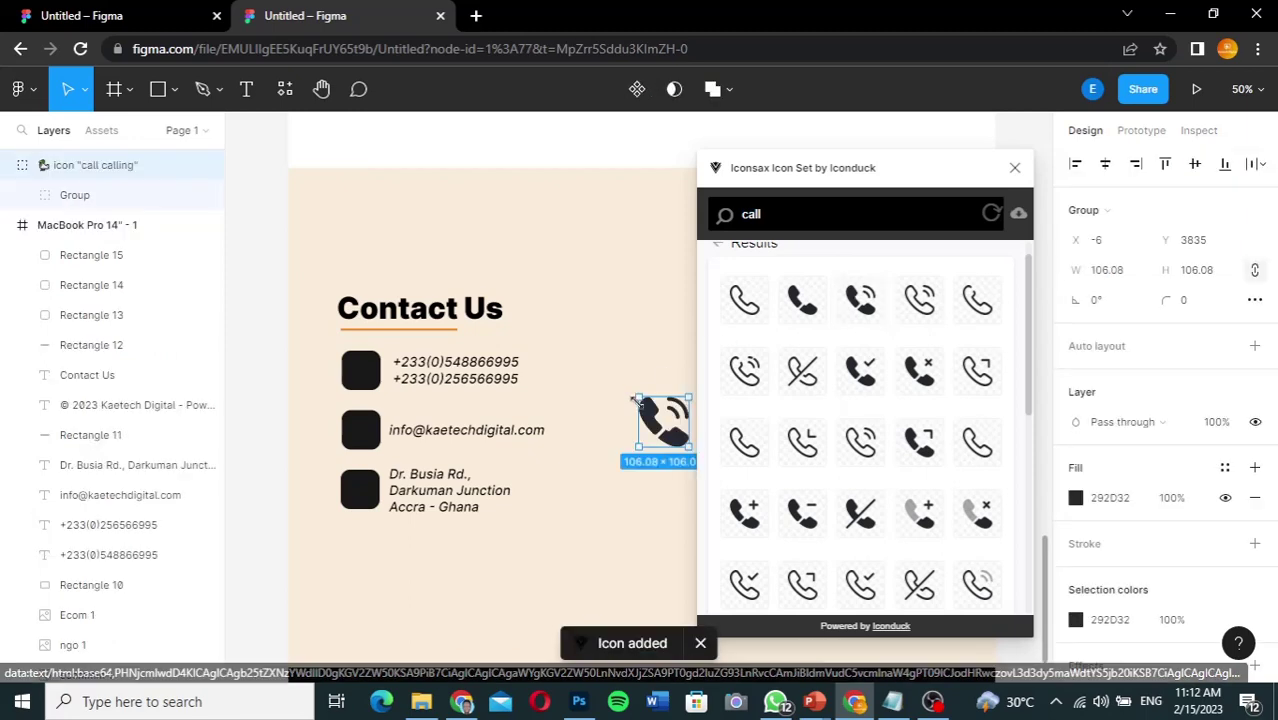
click(779, 212)
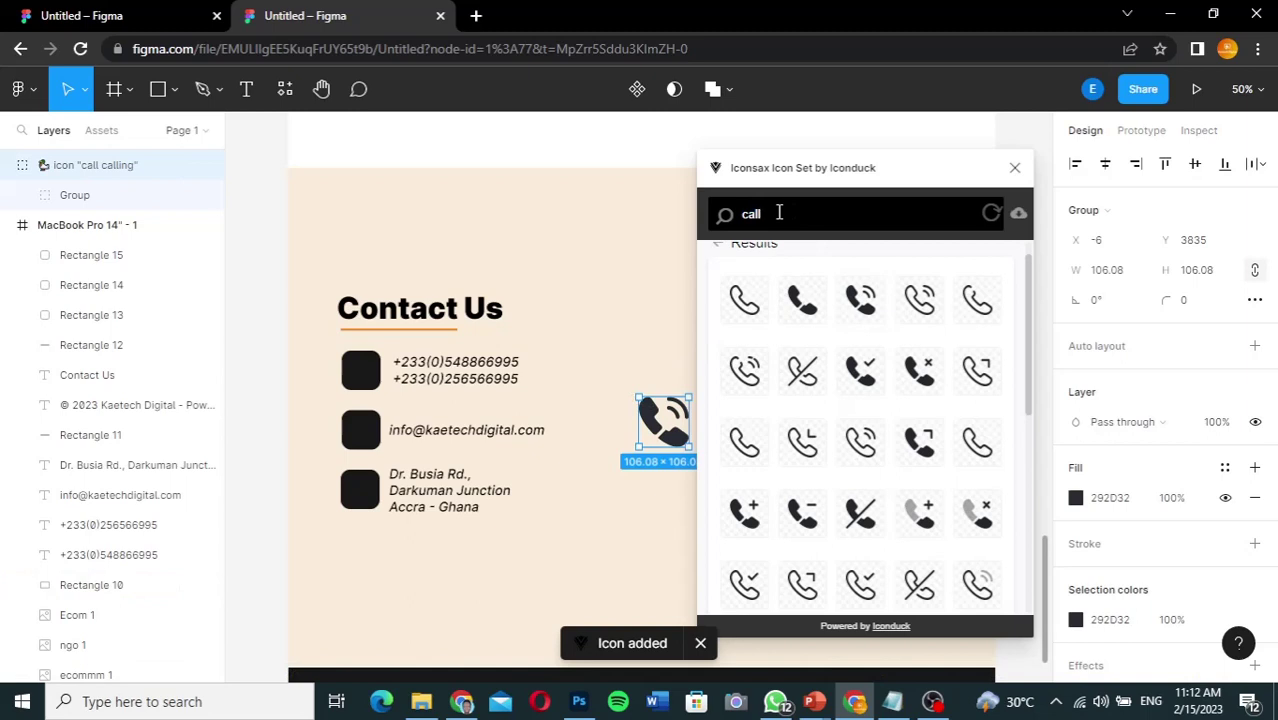
key(ctrl+a)
text(enve)
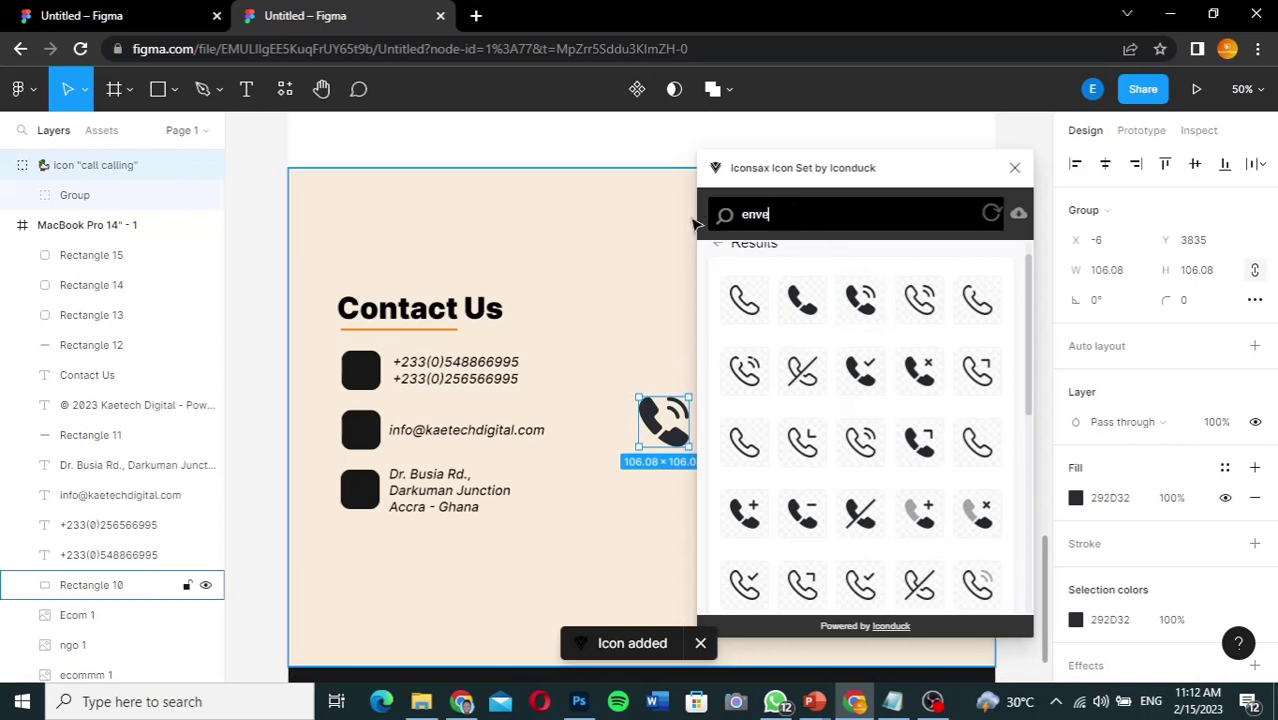
text(lope)
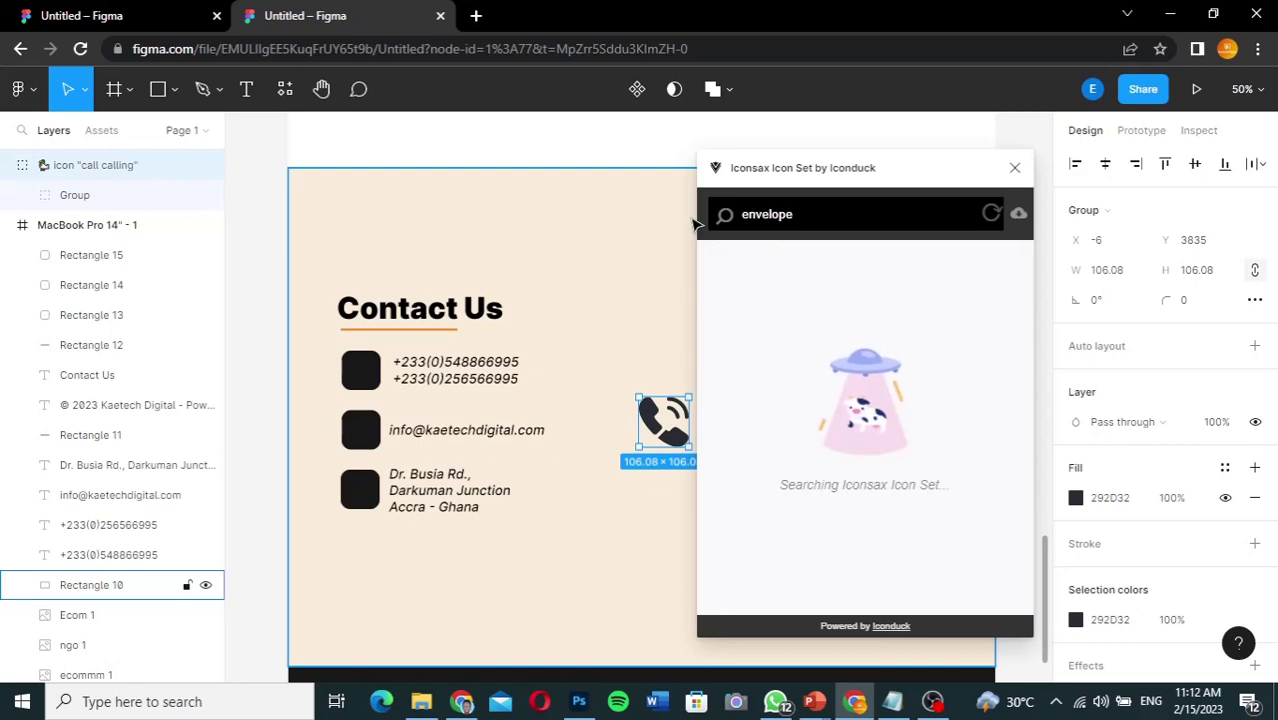
key(ctrl+a)
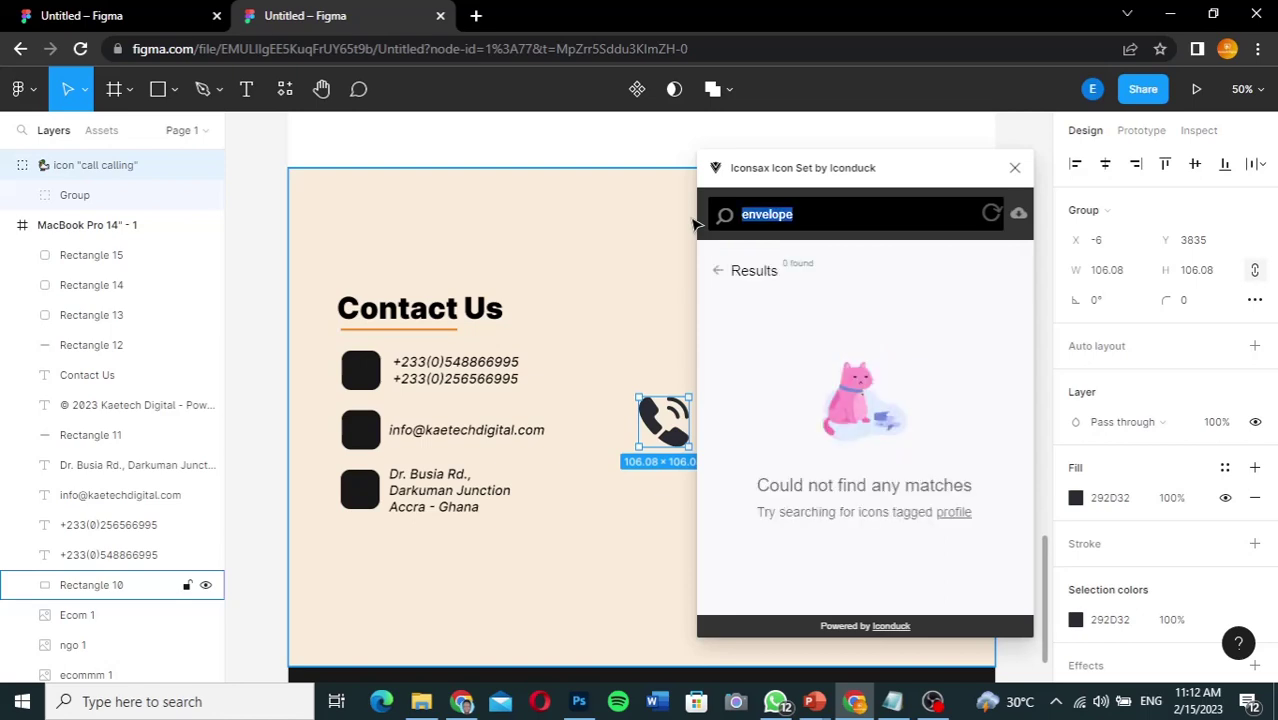
text(mail)
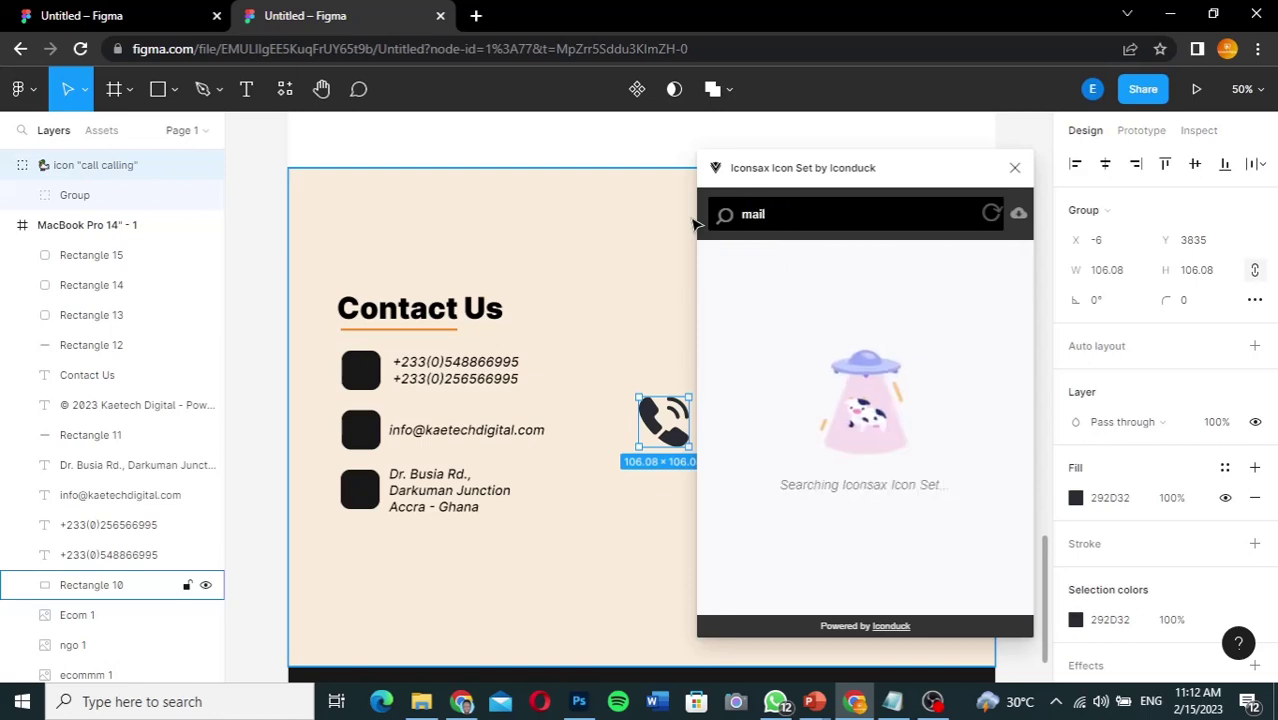
key(ctrl+a)
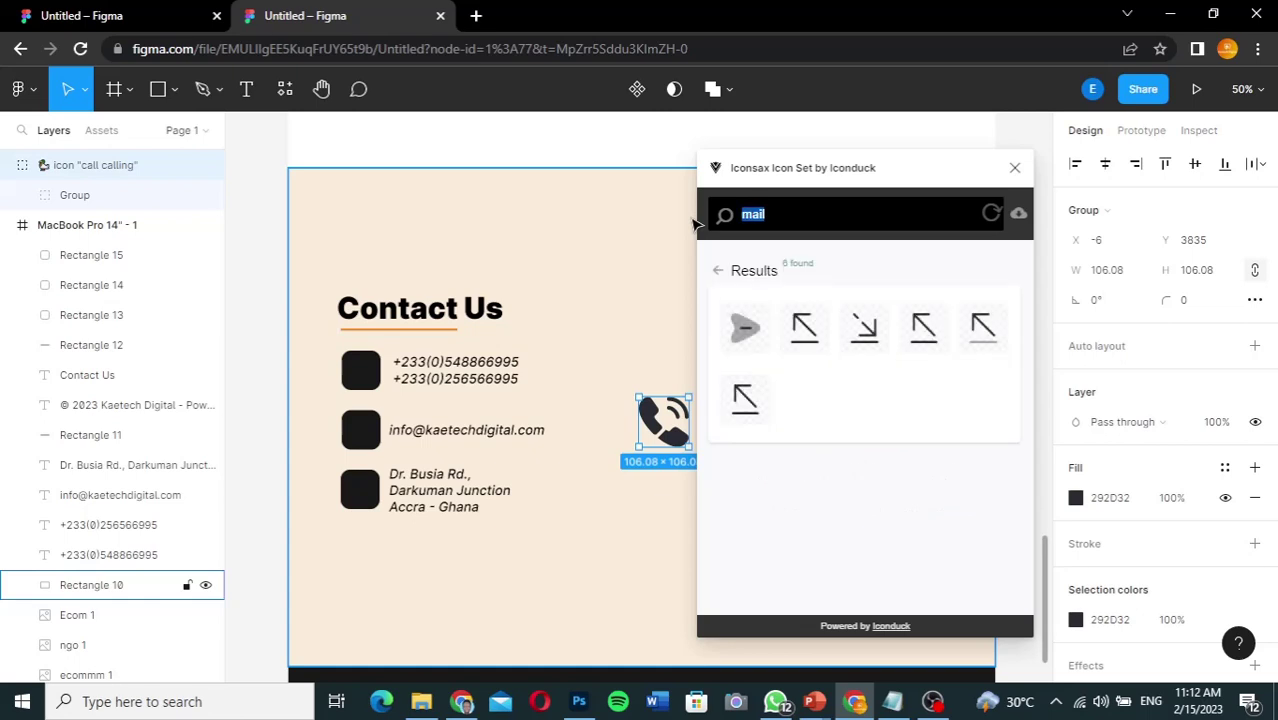
text(em)
key(Return)
key(BackSpace)
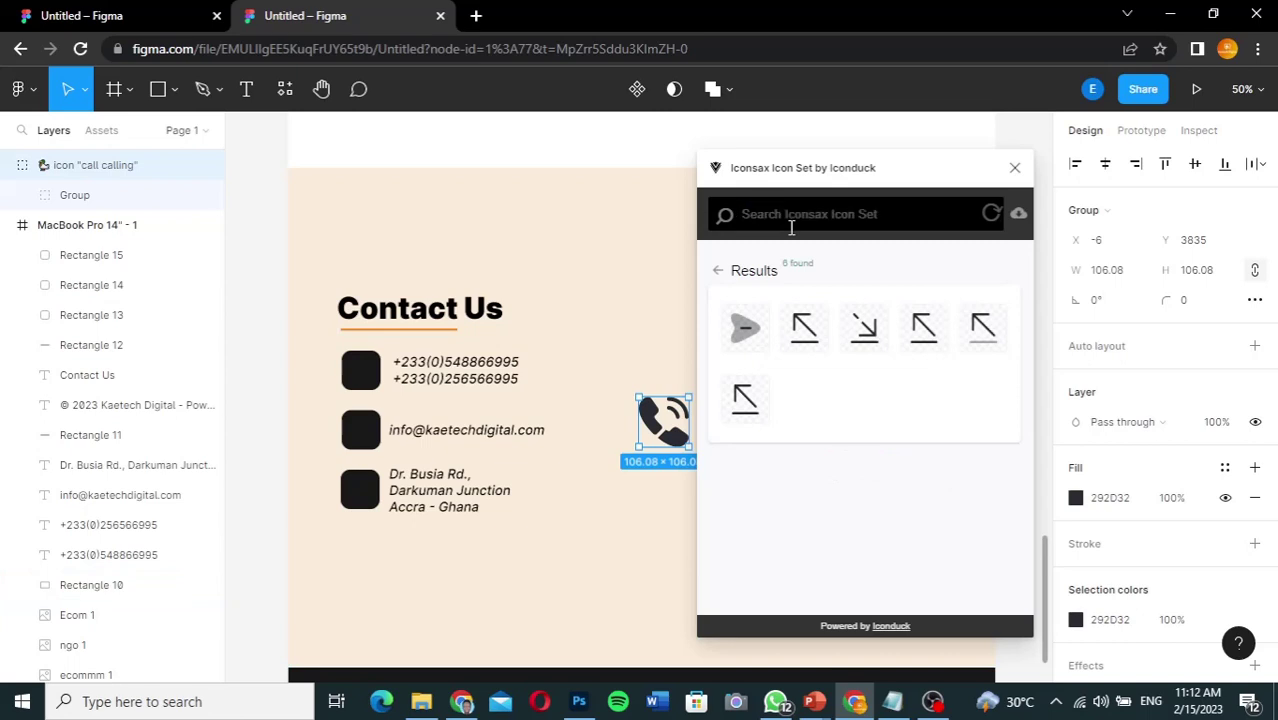
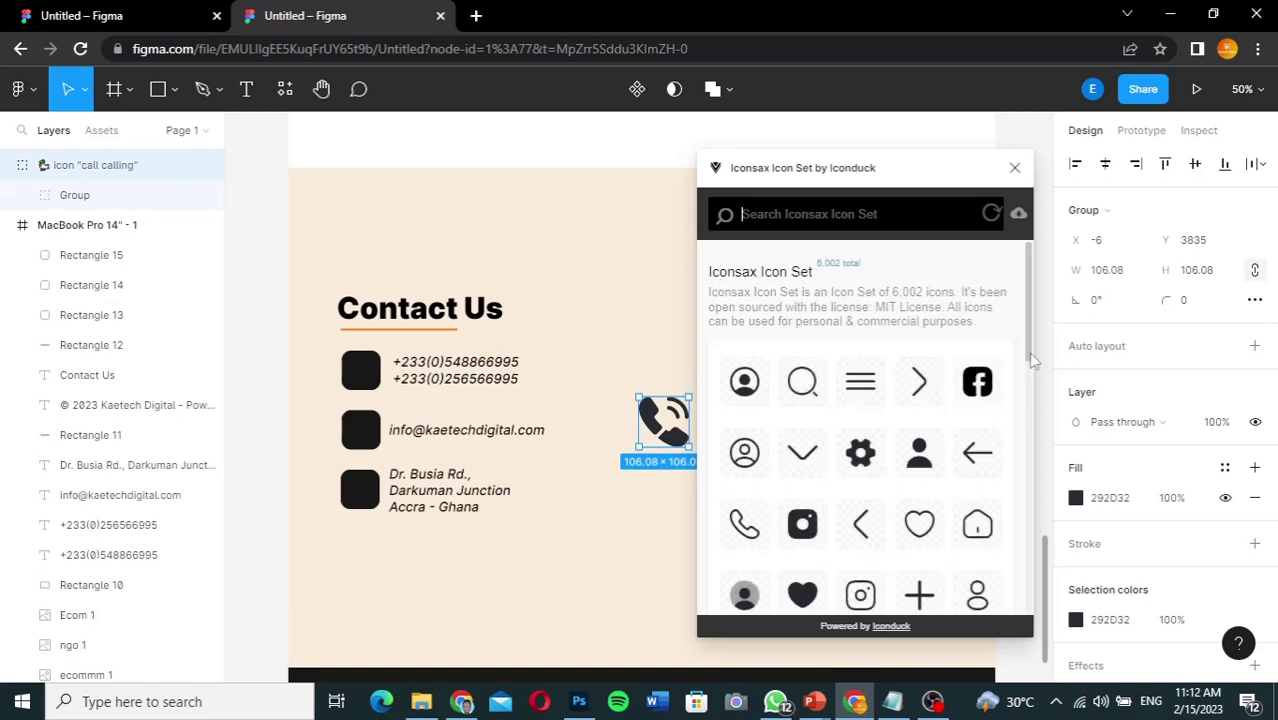
Step: Add the Iconsax sms mail icon and move it off the phone icon
drag(1032, 358, 1031, 582)
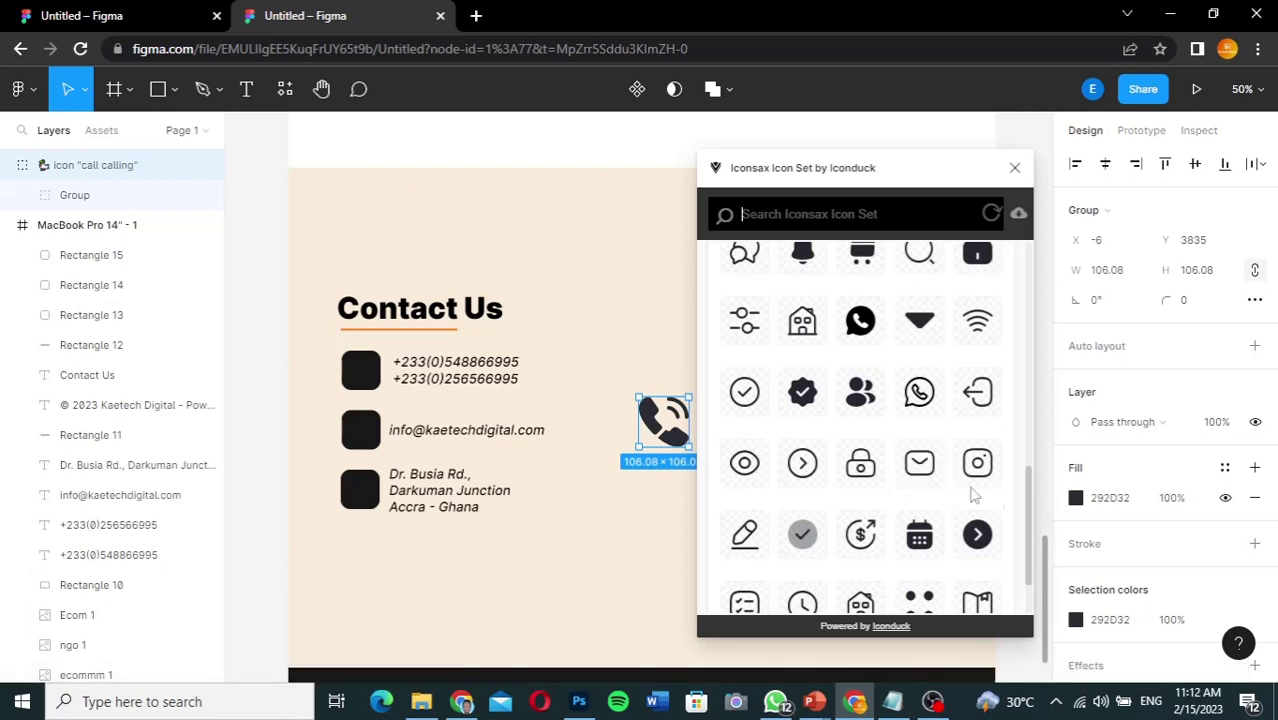
click(921, 466)
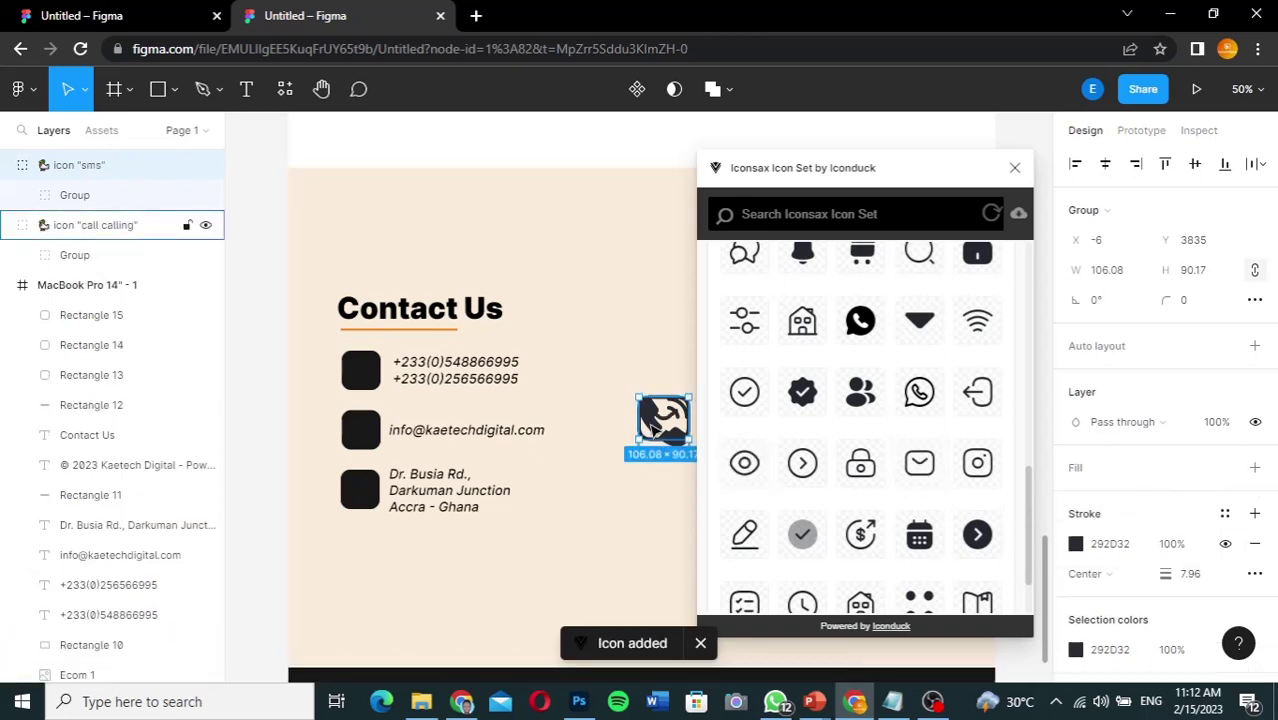
drag(651, 427, 620, 358)
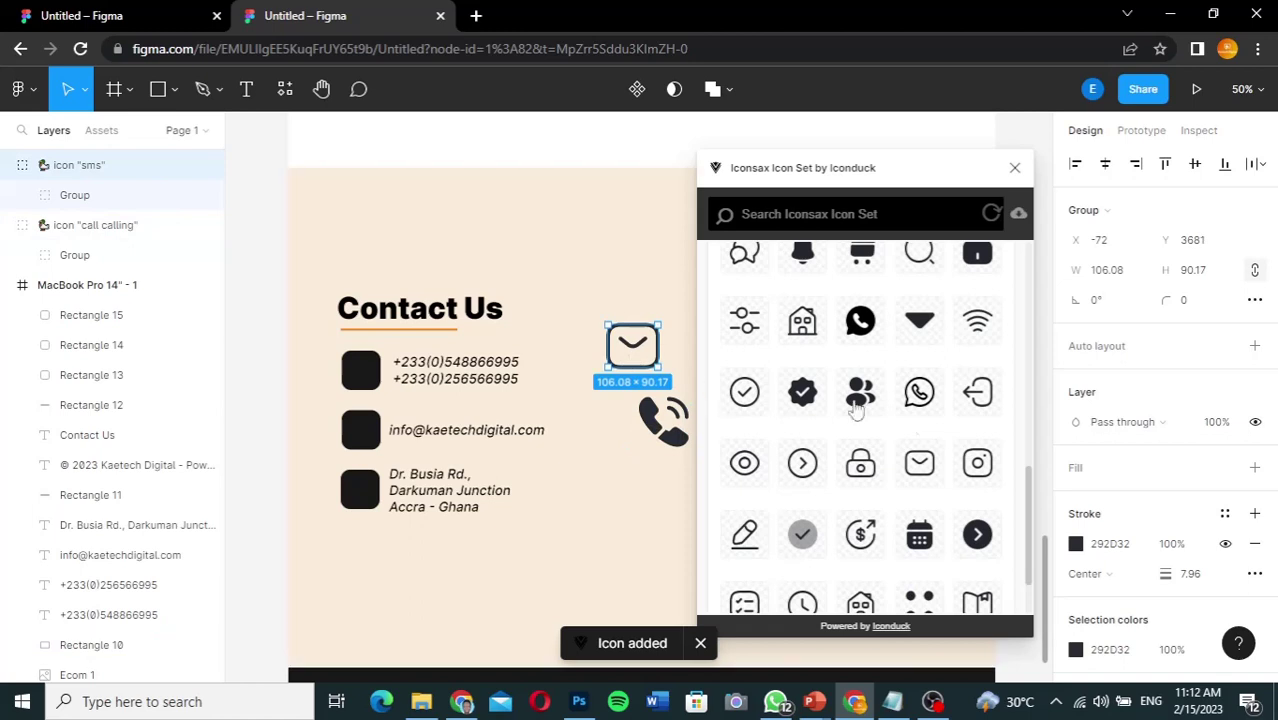
drag(1024, 482, 1005, 244)
Step: Search Iconsax for 'location', add the first pin icon, and place it below the phone icon
click(824, 214)
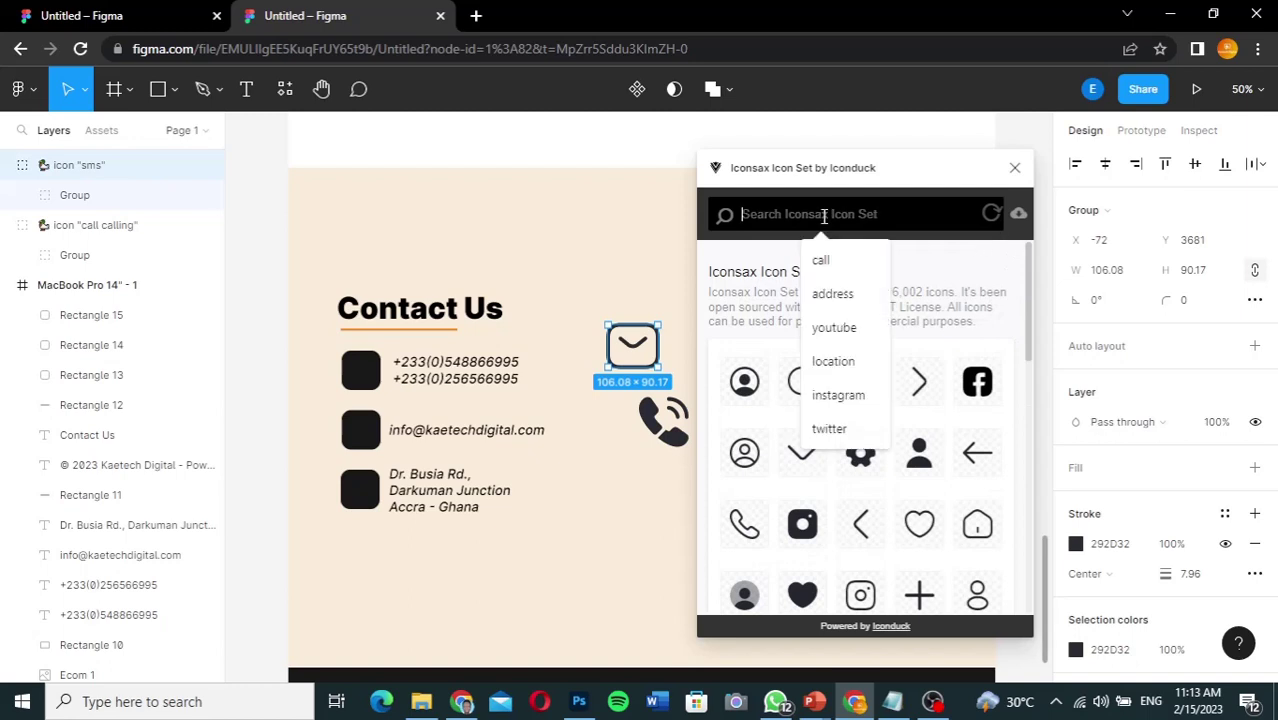
text(location)
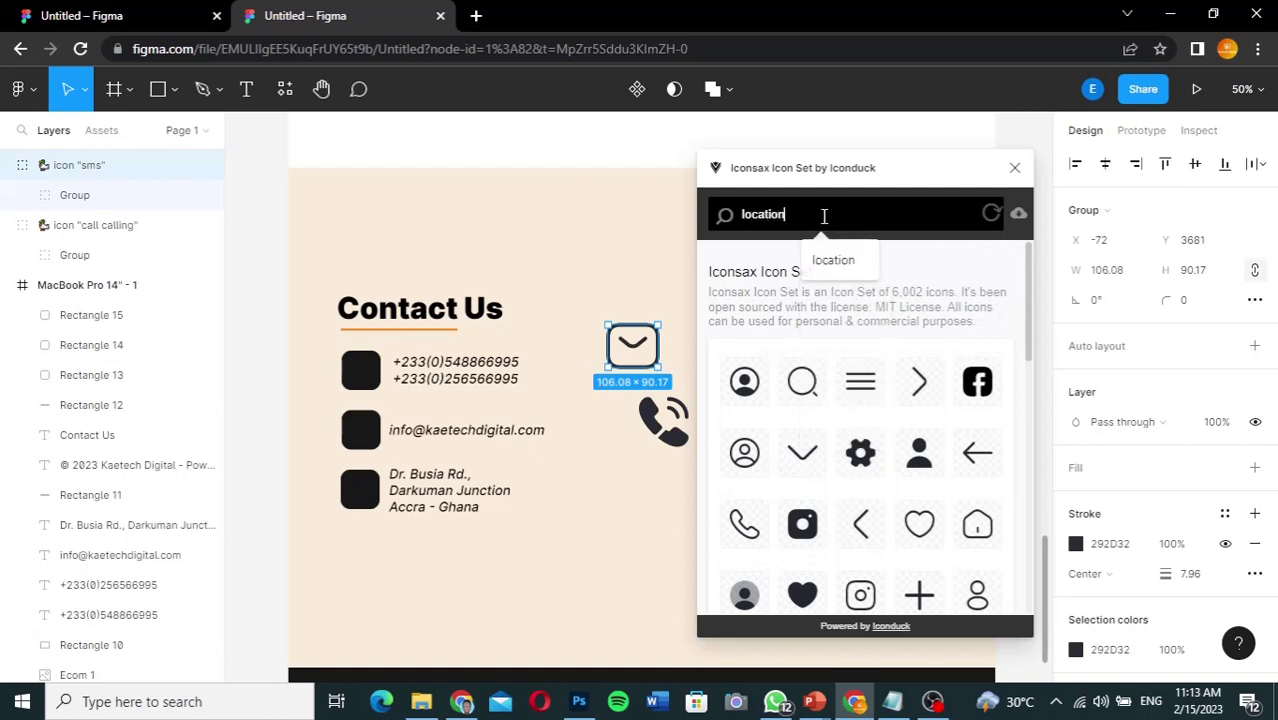
key(Return)
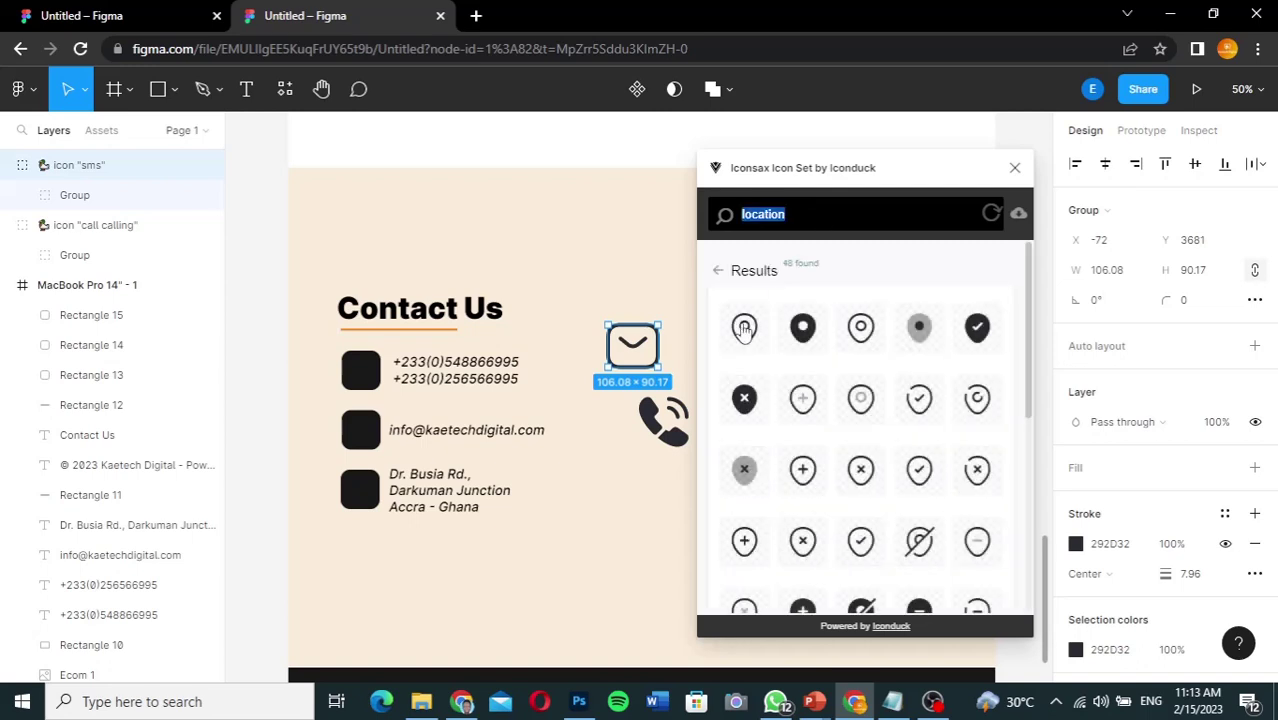
click(741, 333)
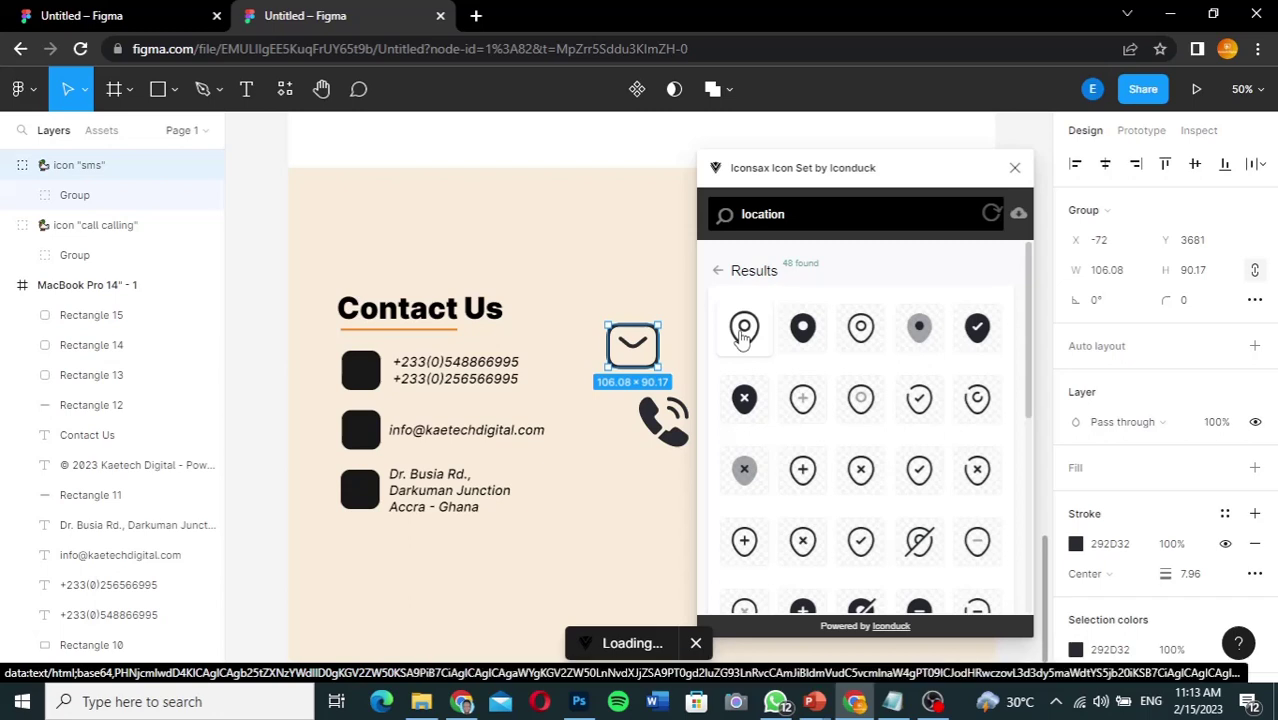
click(1014, 167)
drag(650, 450, 652, 532)
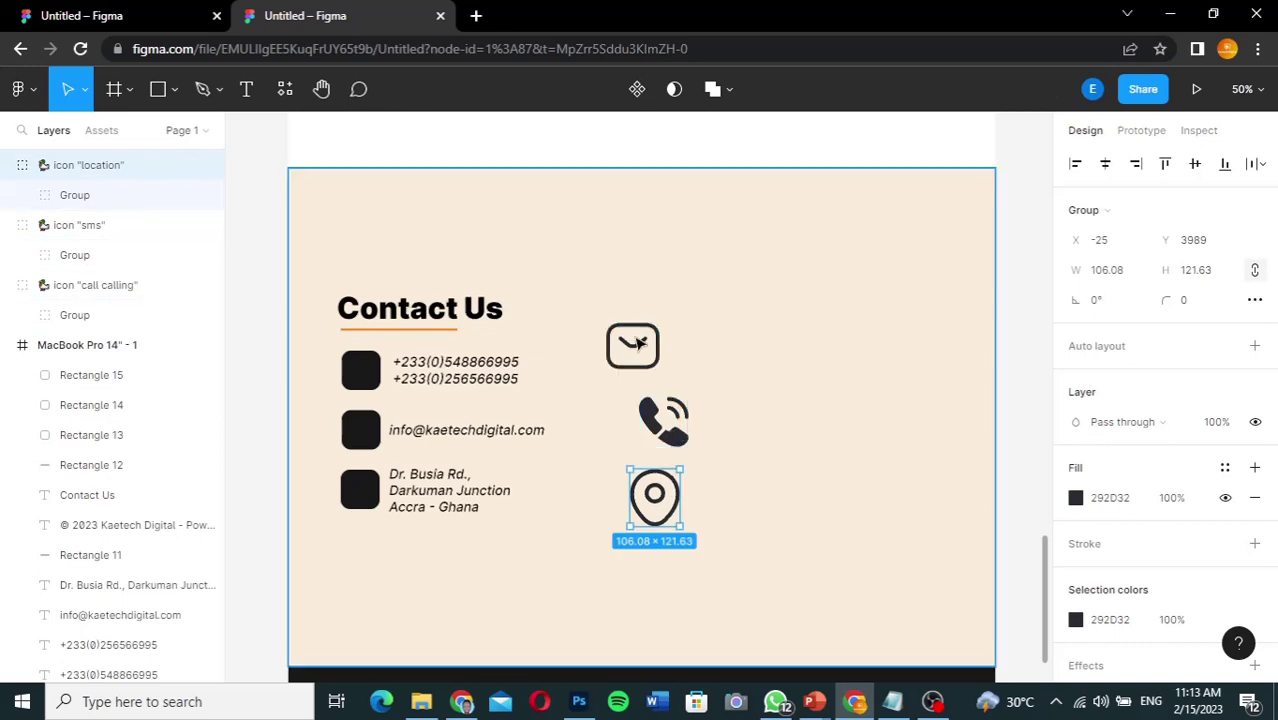
Step: Change the mail icon's stroke colour to white FFFFFF
click(640, 343)
click(643, 347)
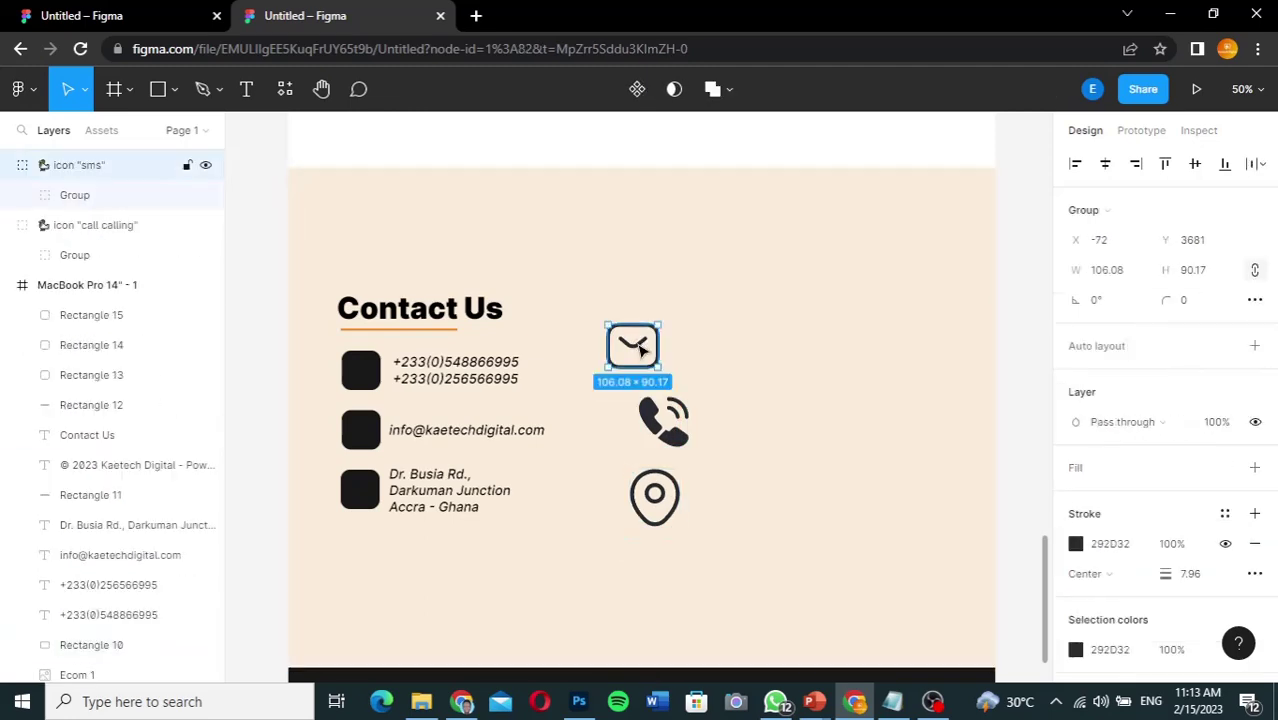
click(1076, 544)
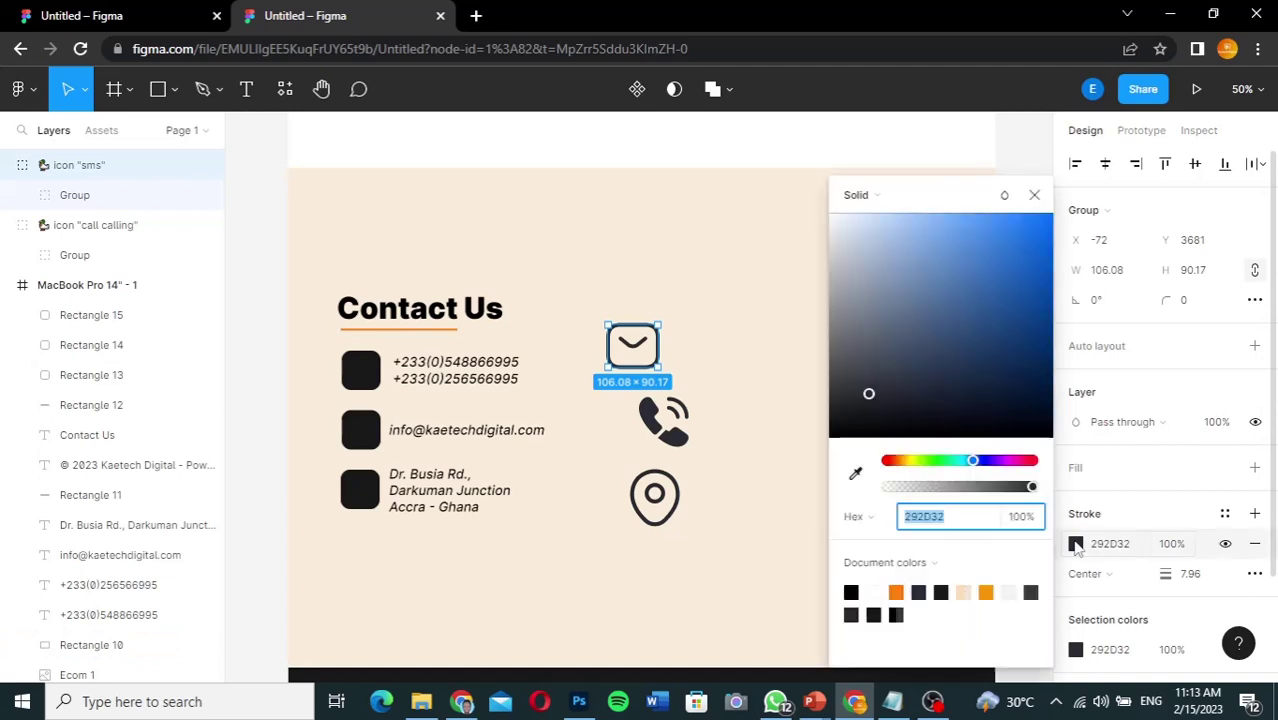
text(FAFCFF)
key(Return)
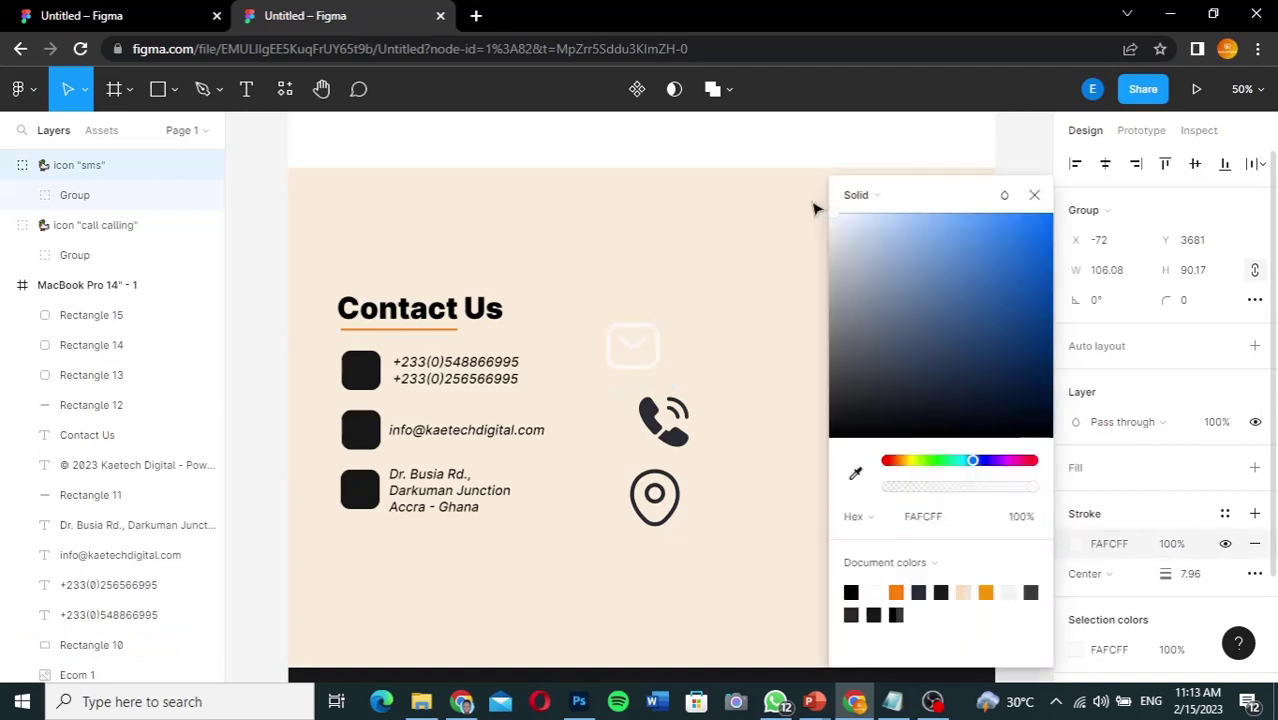
click(1034, 194)
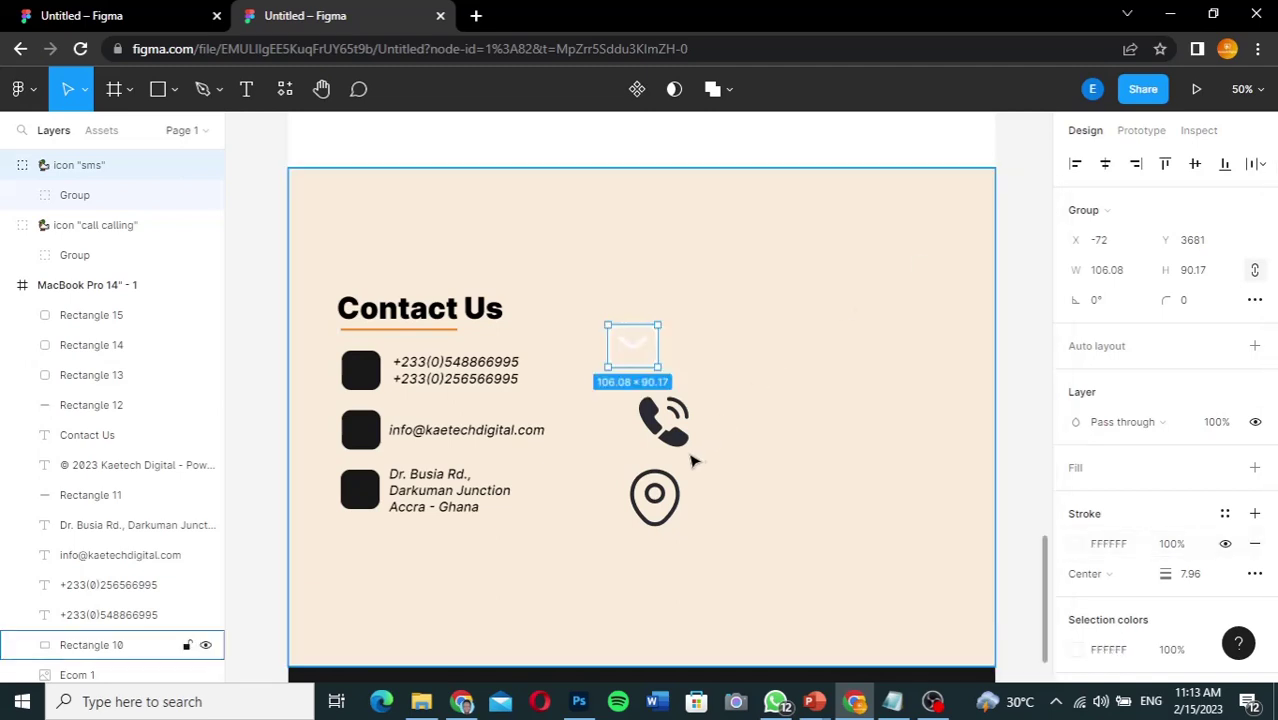
Step: Change the phone and location icons' fills to white FFFFFF
click(672, 432)
click(1076, 498)
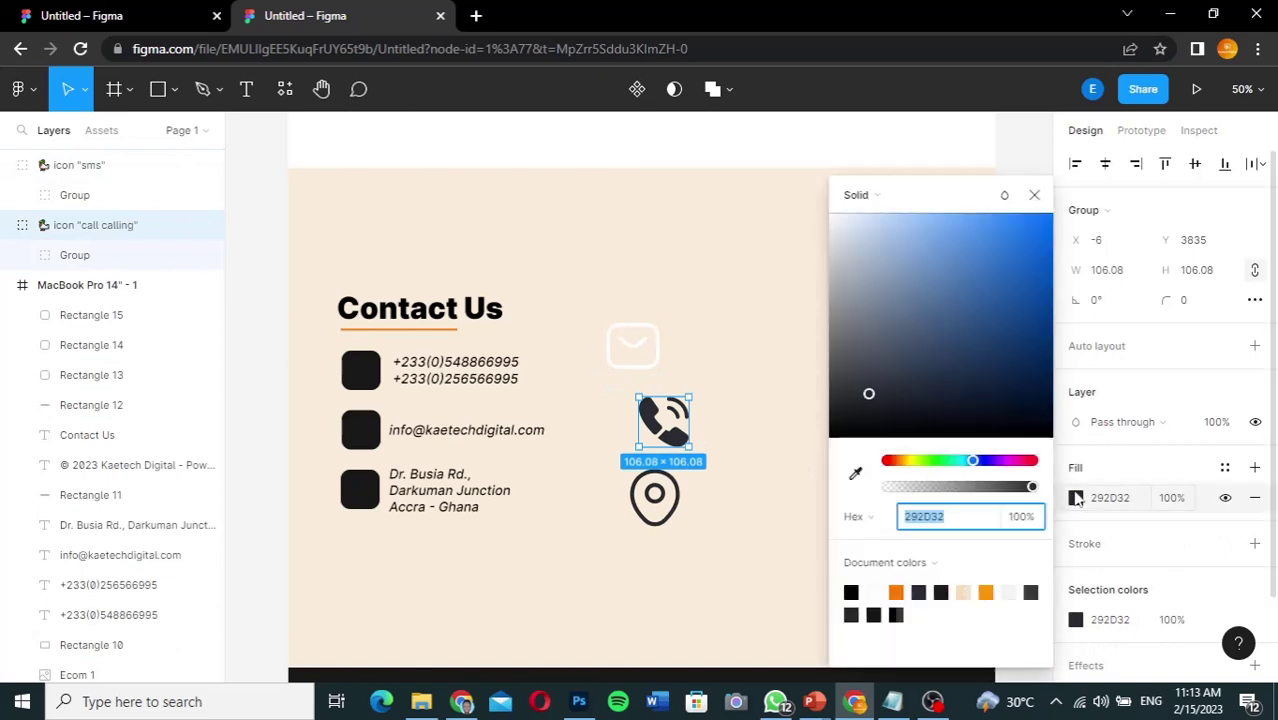
text(FFFFFF)
key(Return)
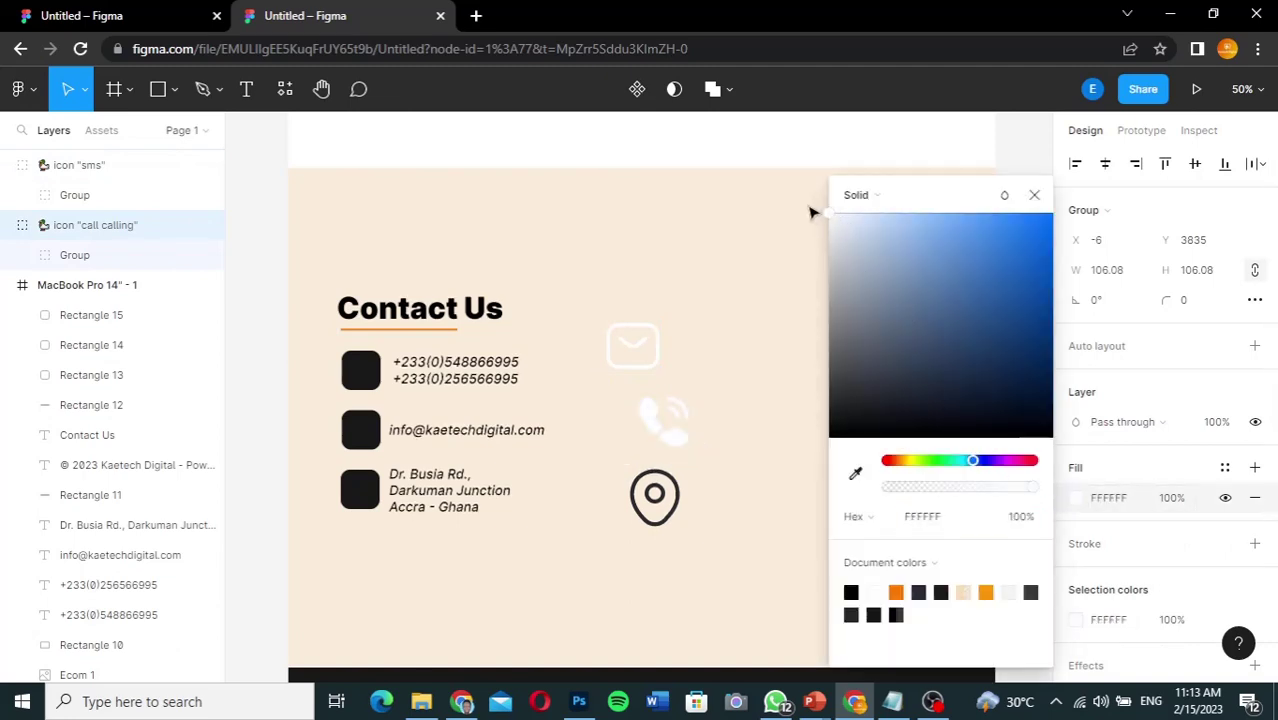
click(1034, 194)
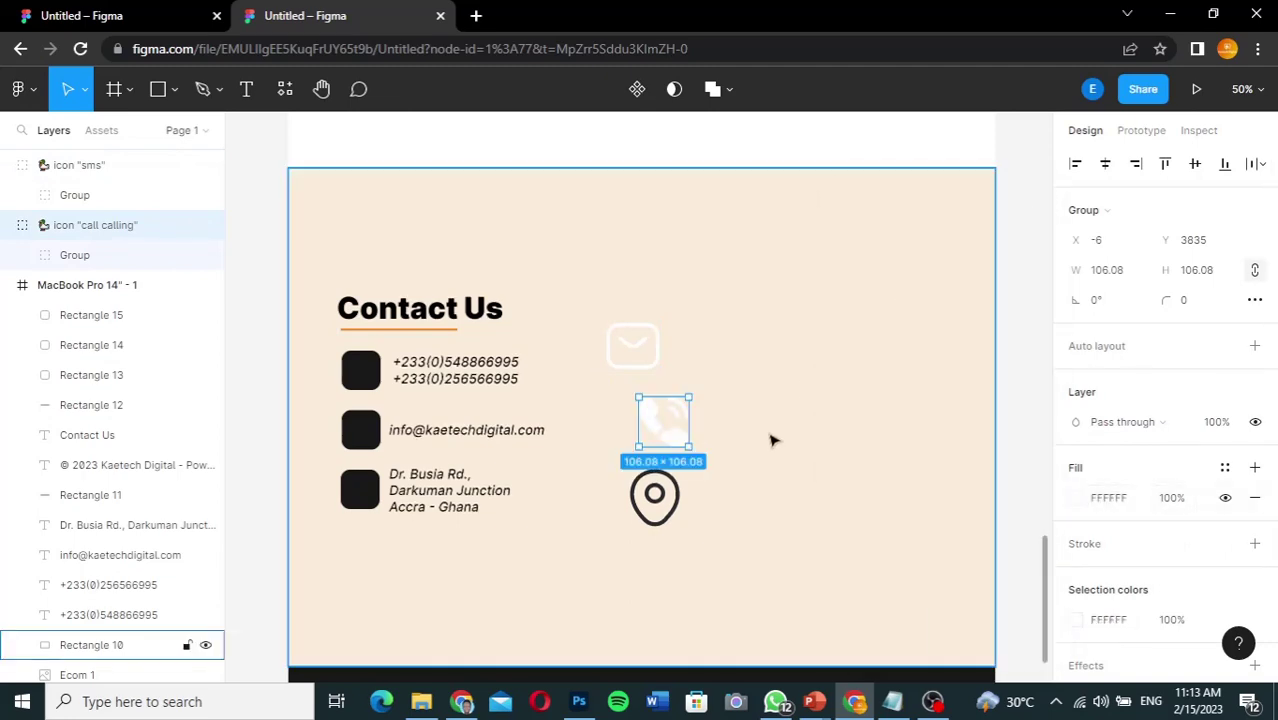
click(655, 495)
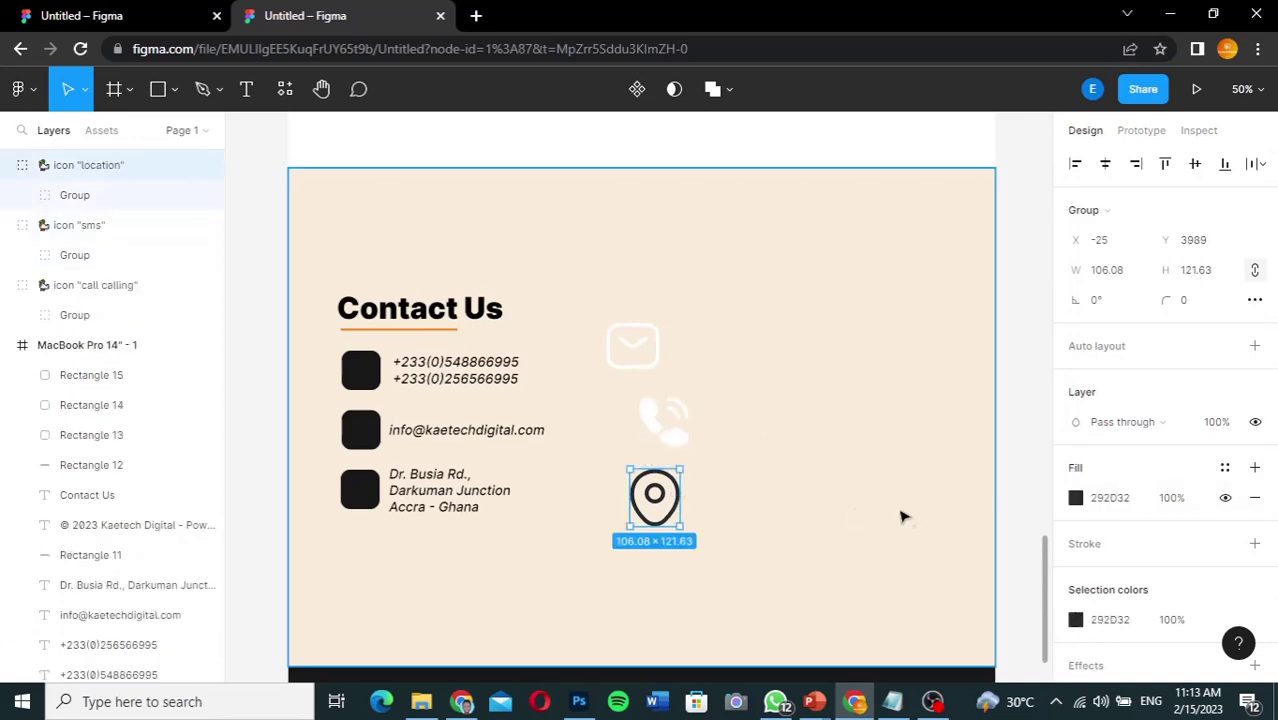
click(1076, 498)
text(FFFFFF)
key(Return)
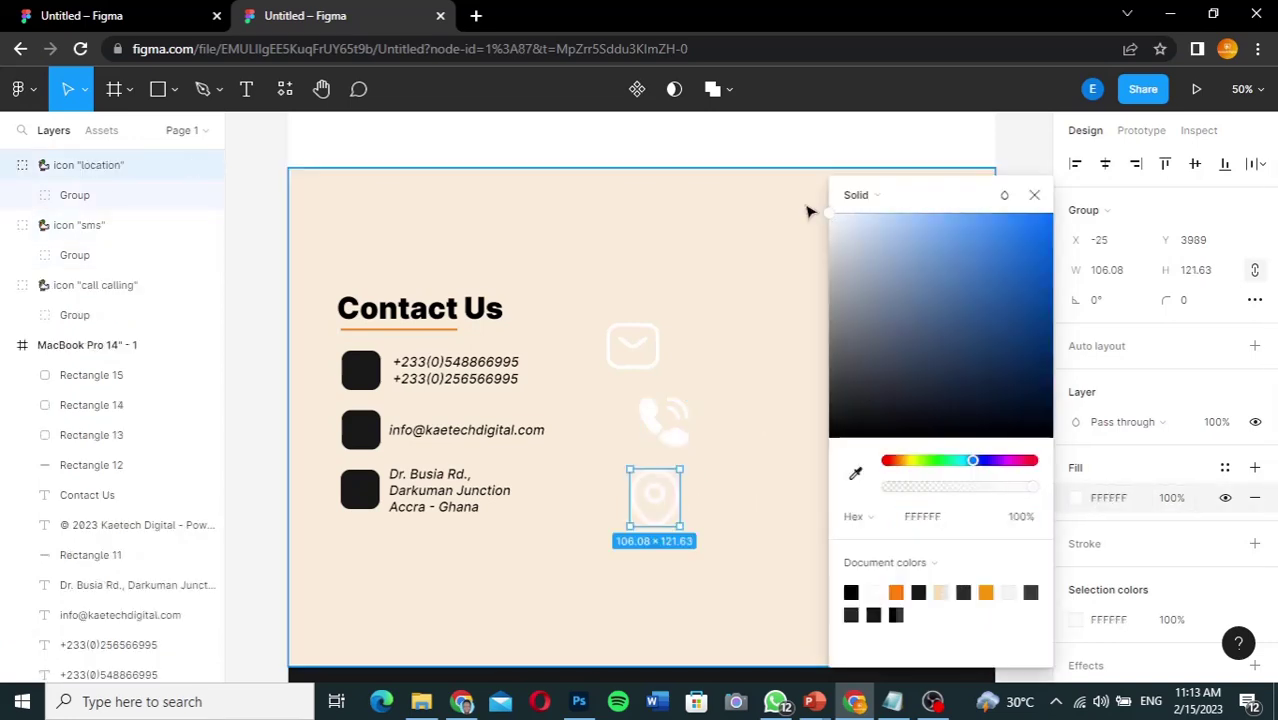
click(1034, 194)
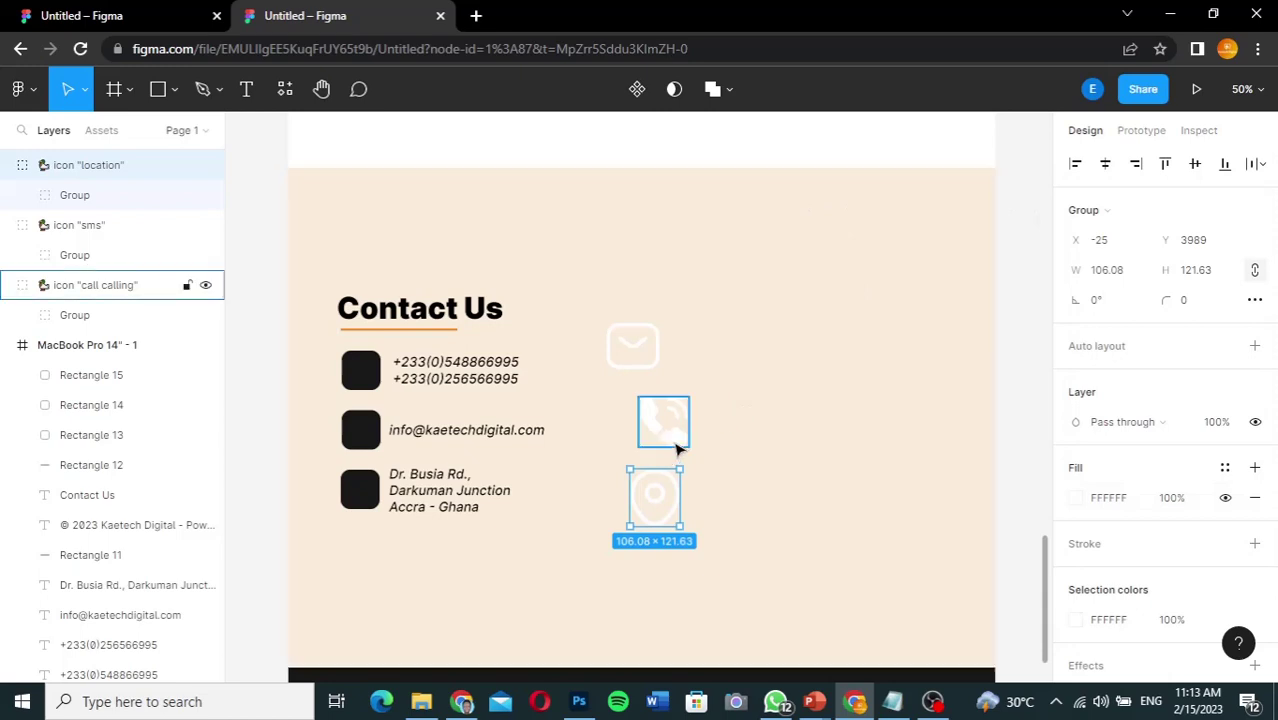
Step: Drop the phone icon into its black square, and resize the mail icon to W 45 in the email square
drag(679, 449, 360, 367)
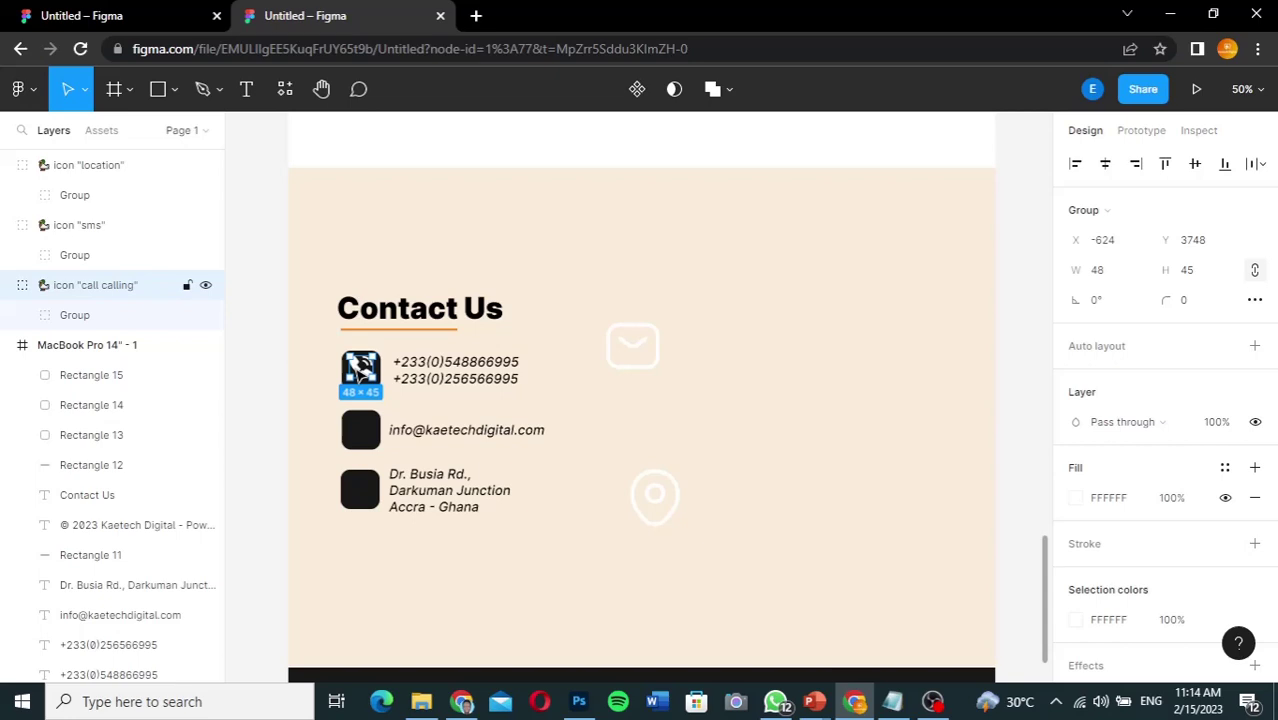
click(634, 369)
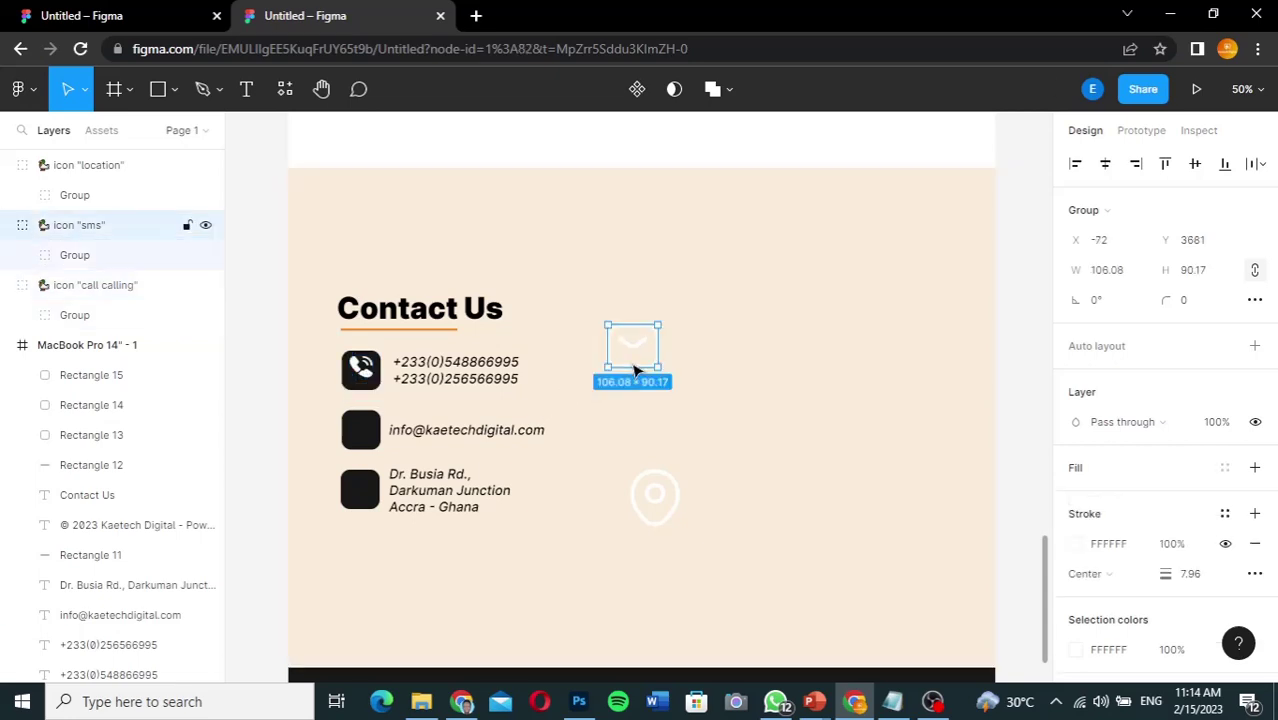
click(1111, 271)
text(40)
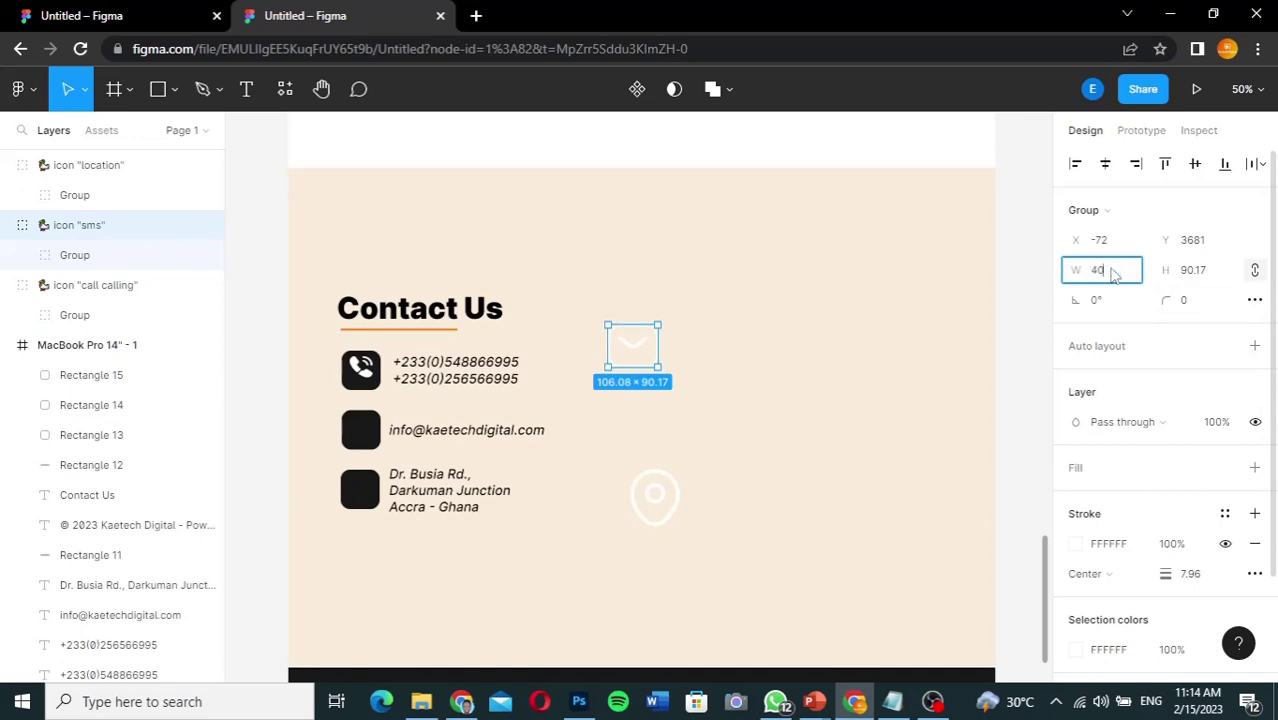
key(Return)
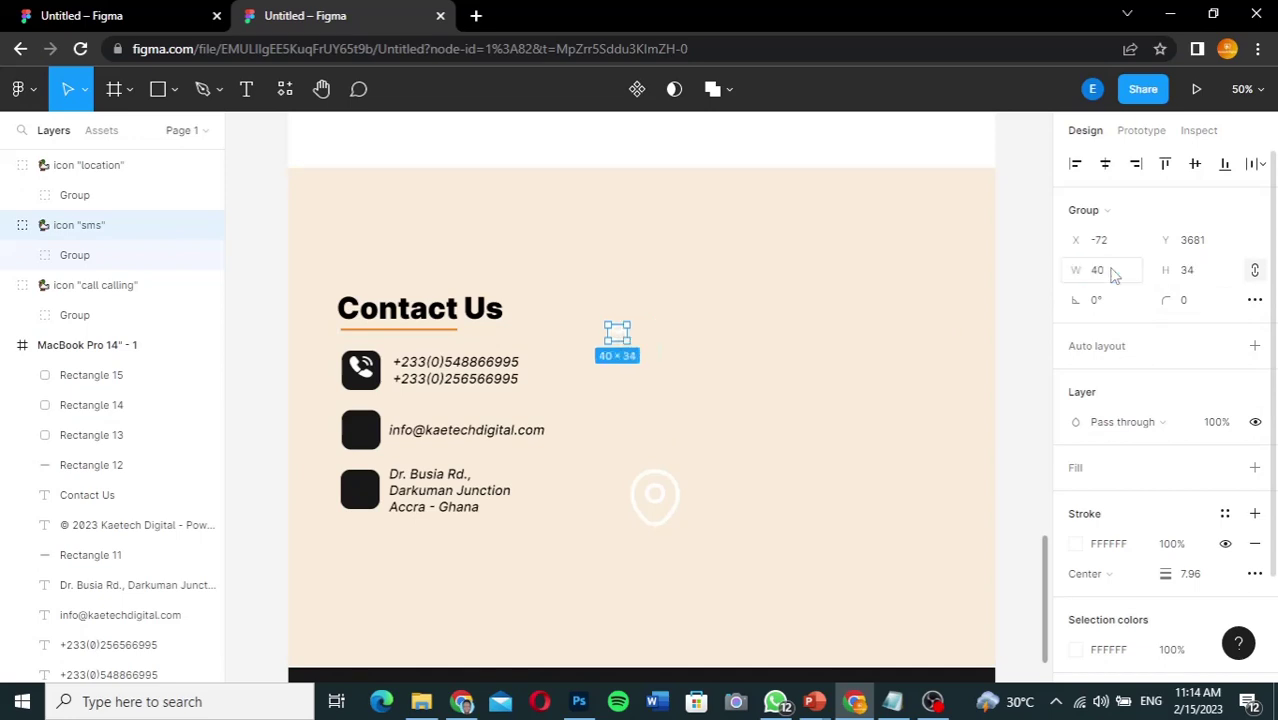
click(1115, 276)
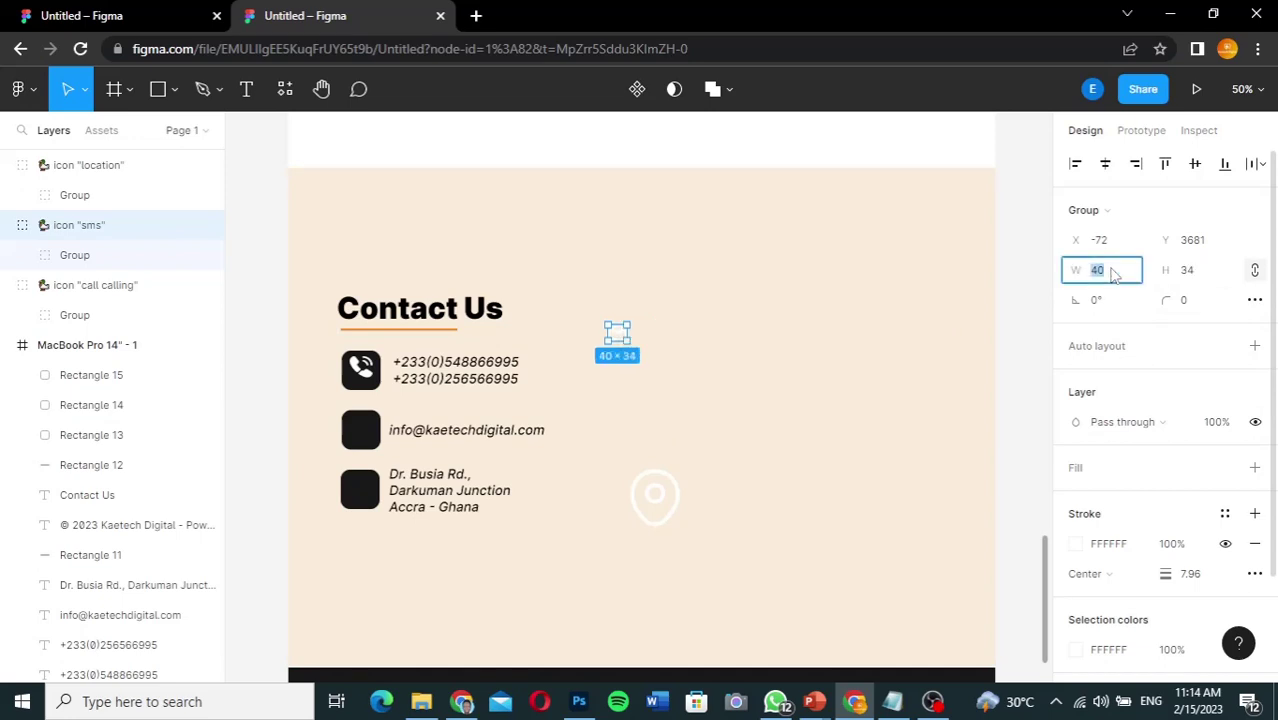
key(Return)
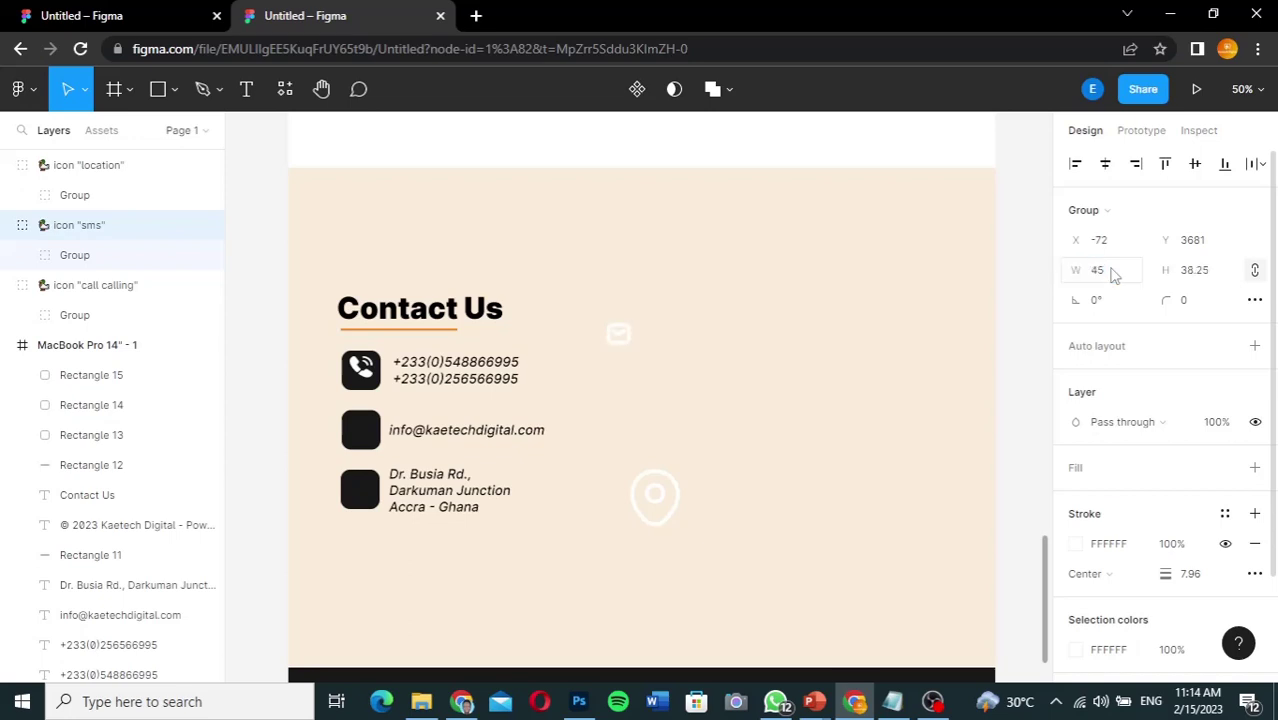
drag(624, 340, 367, 430)
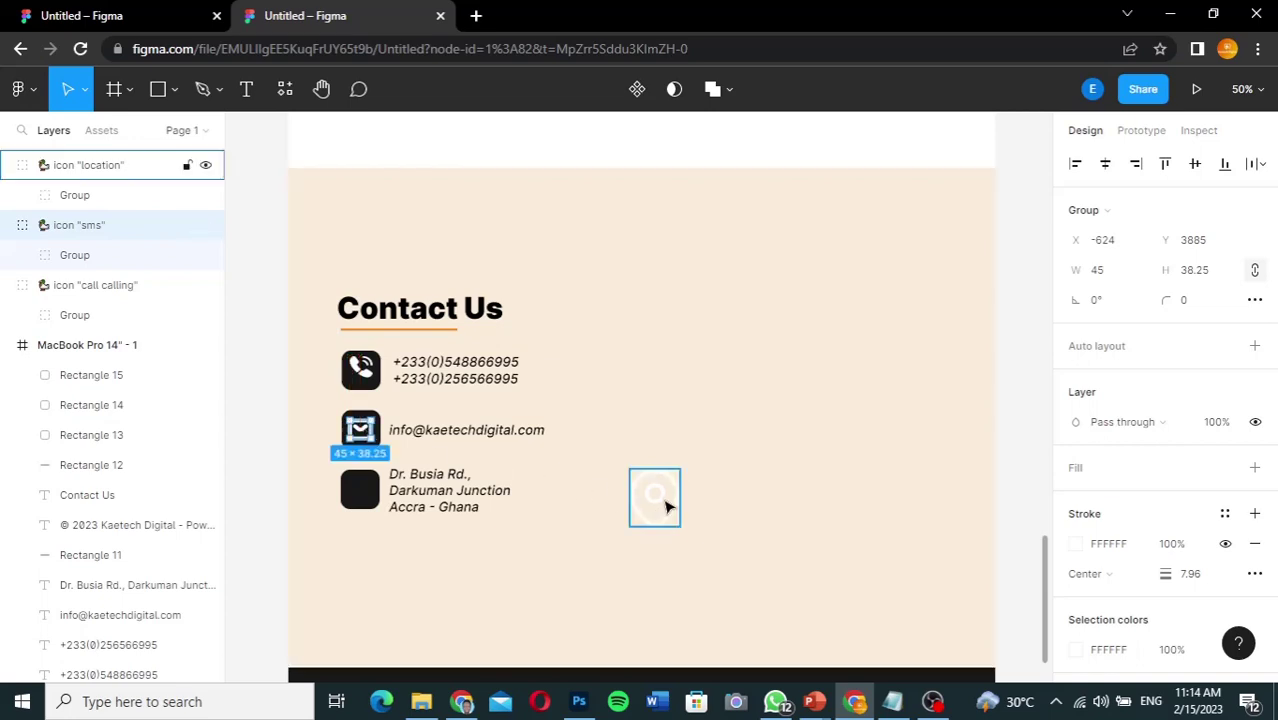
Step: Resize the location icon to W 45 and place it in the address row's square
click(667, 507)
click(1125, 275)
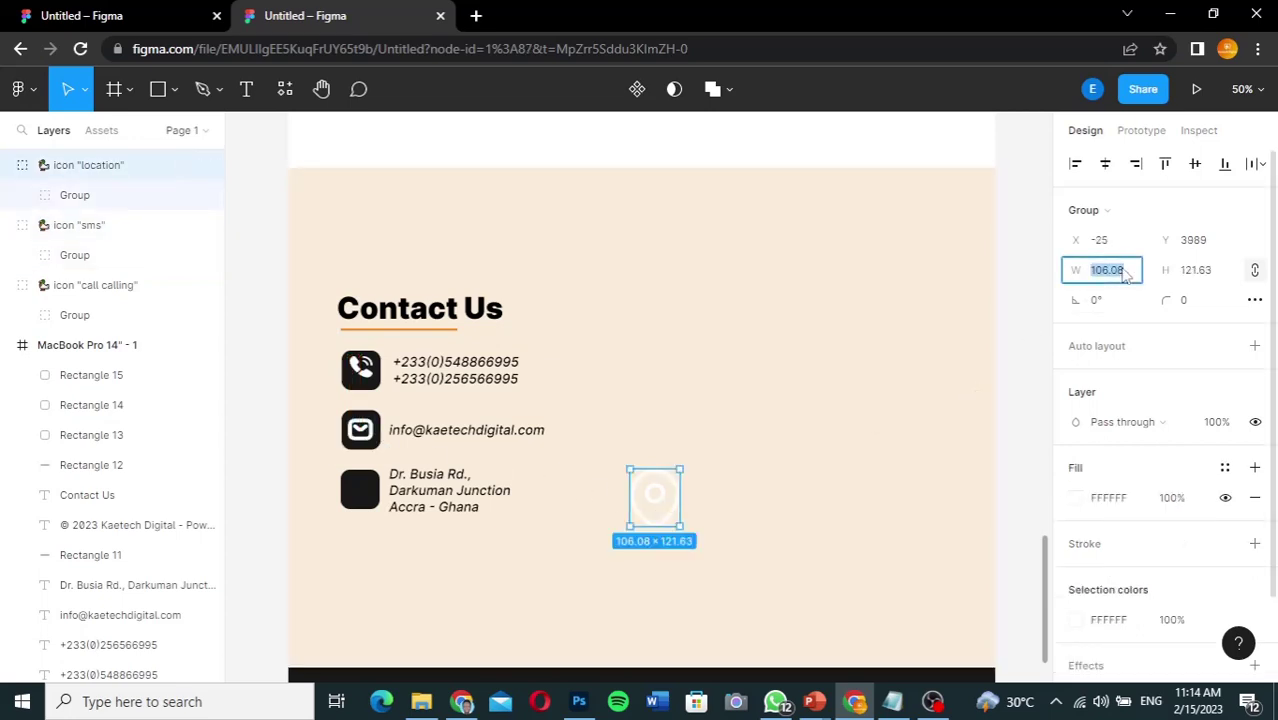
text(45)
key(Return)
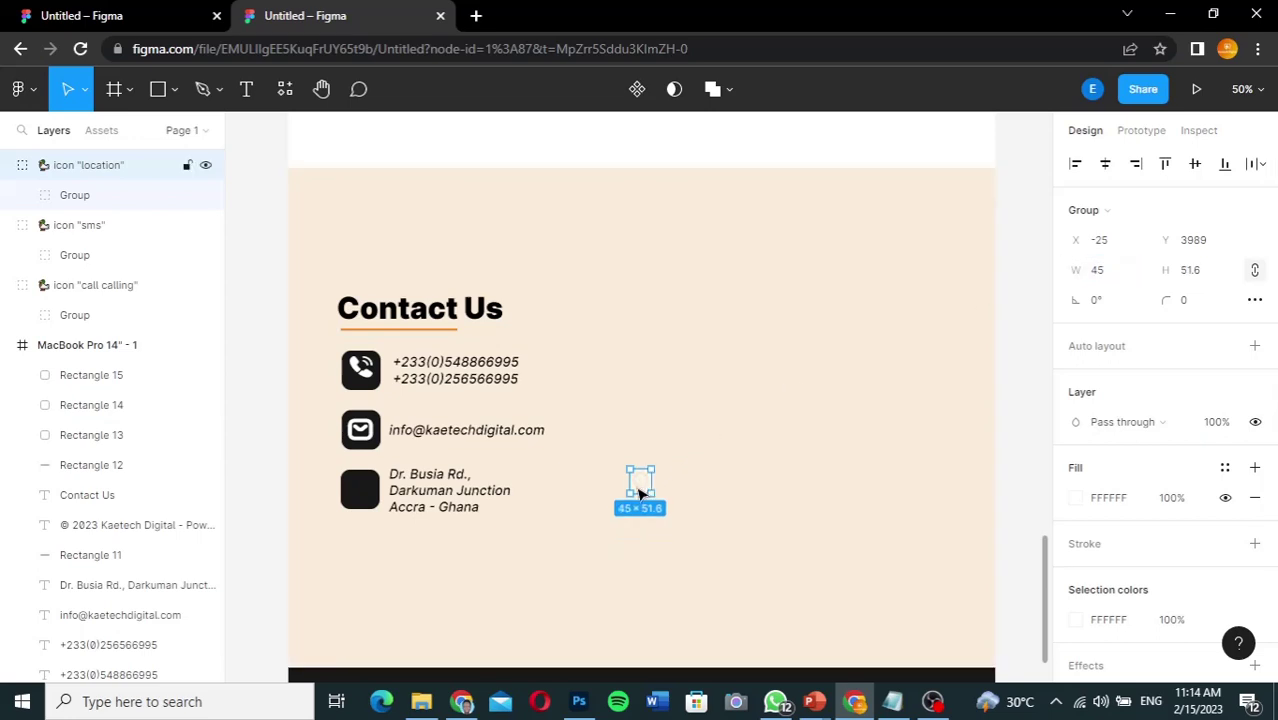
drag(640, 493, 362, 492)
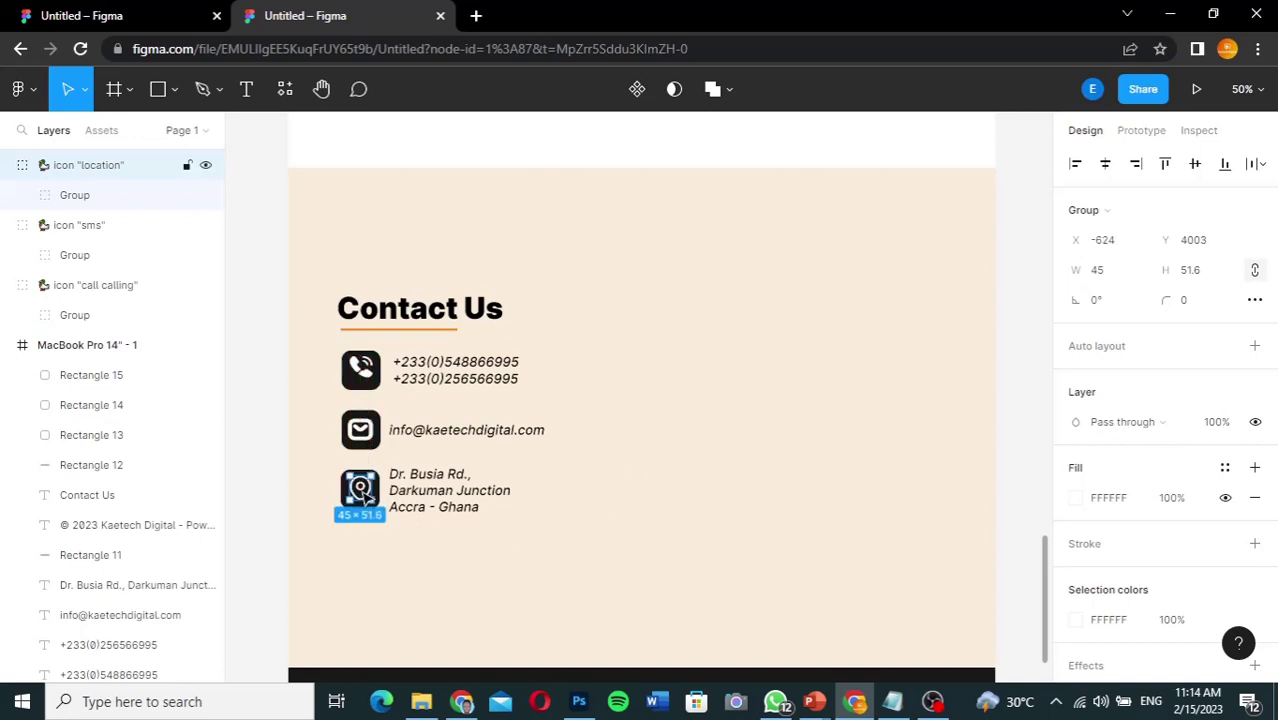
click(807, 456)
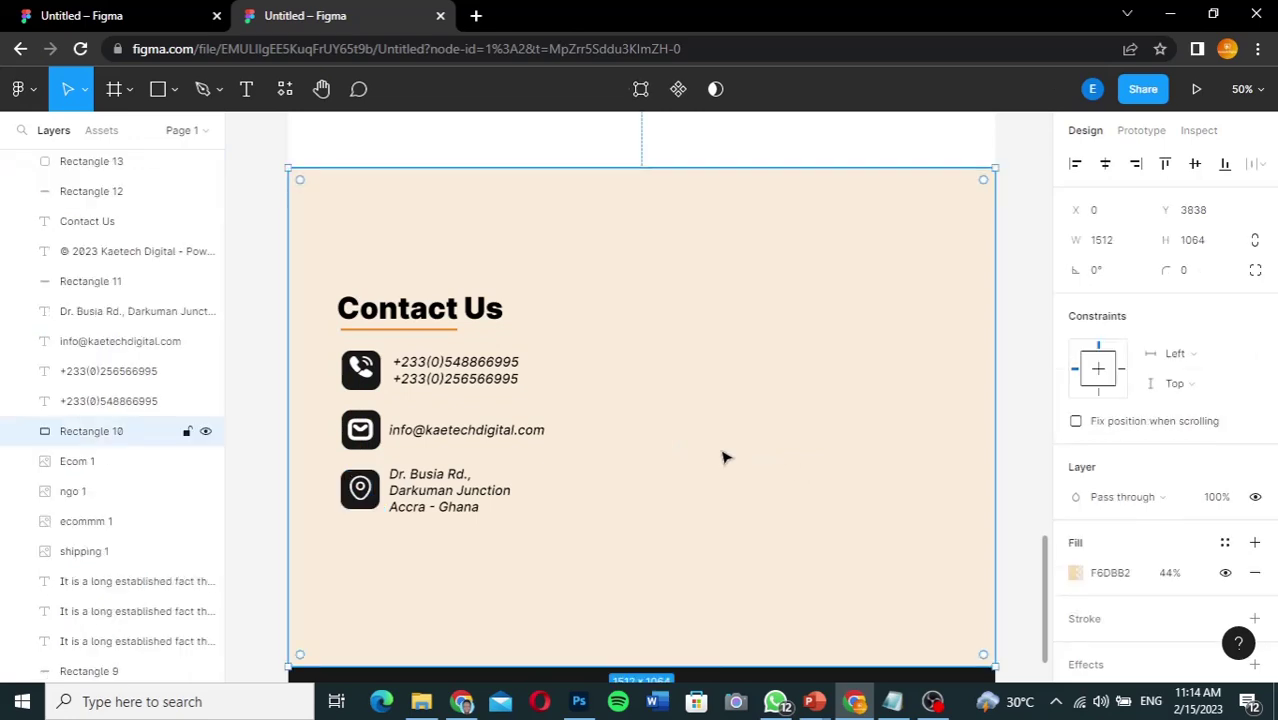
Step: Draw a 632×834 rectangle right of the Contact Us details with corner radius 40
click(125, 15)
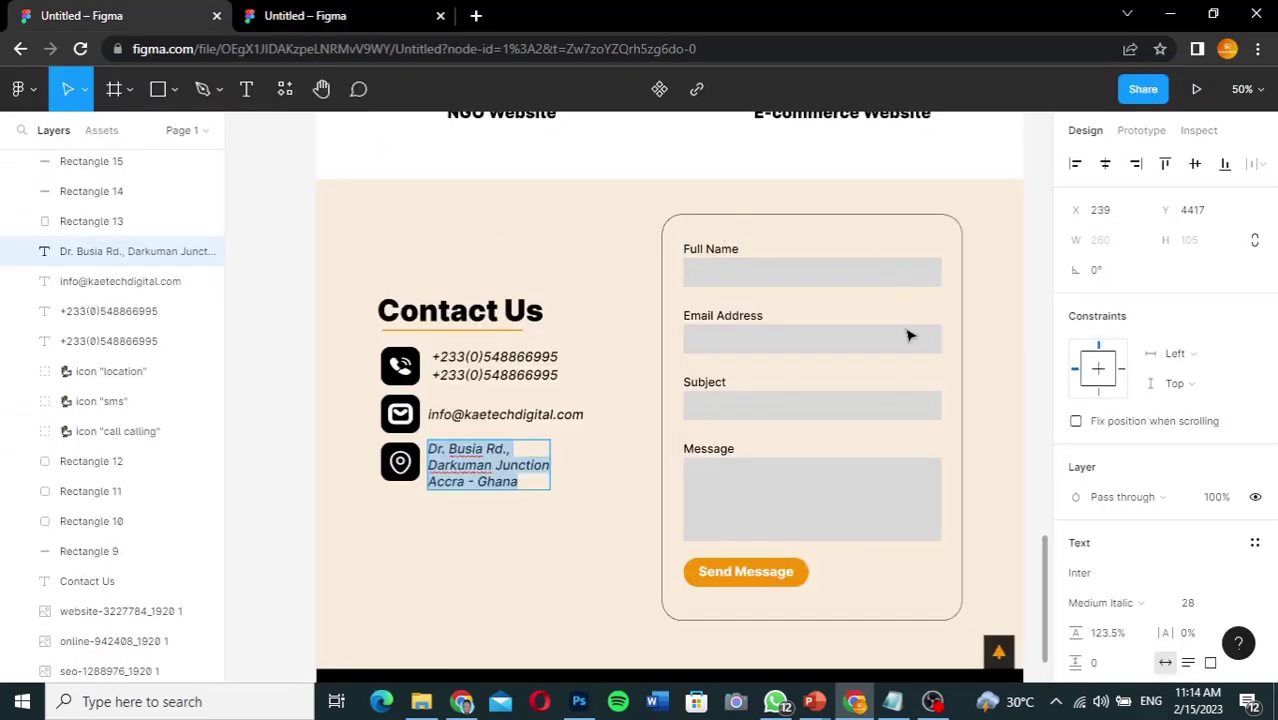
click(323, 27)
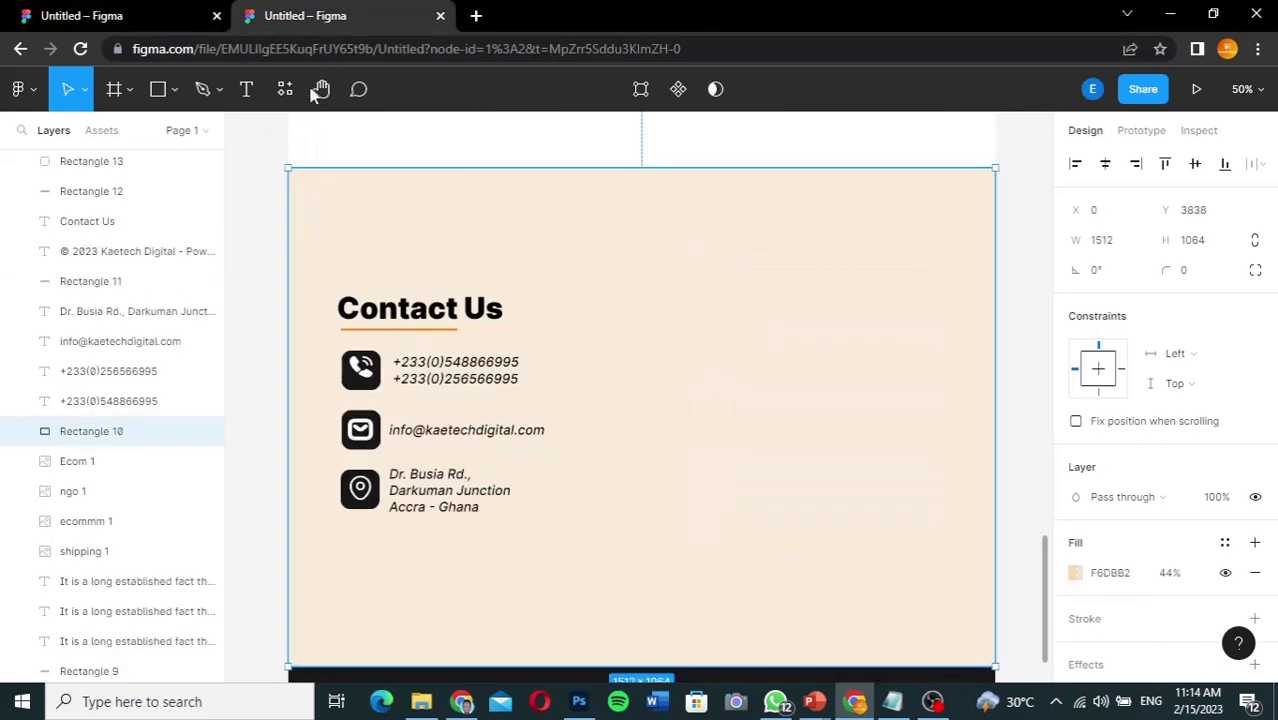
click(158, 92)
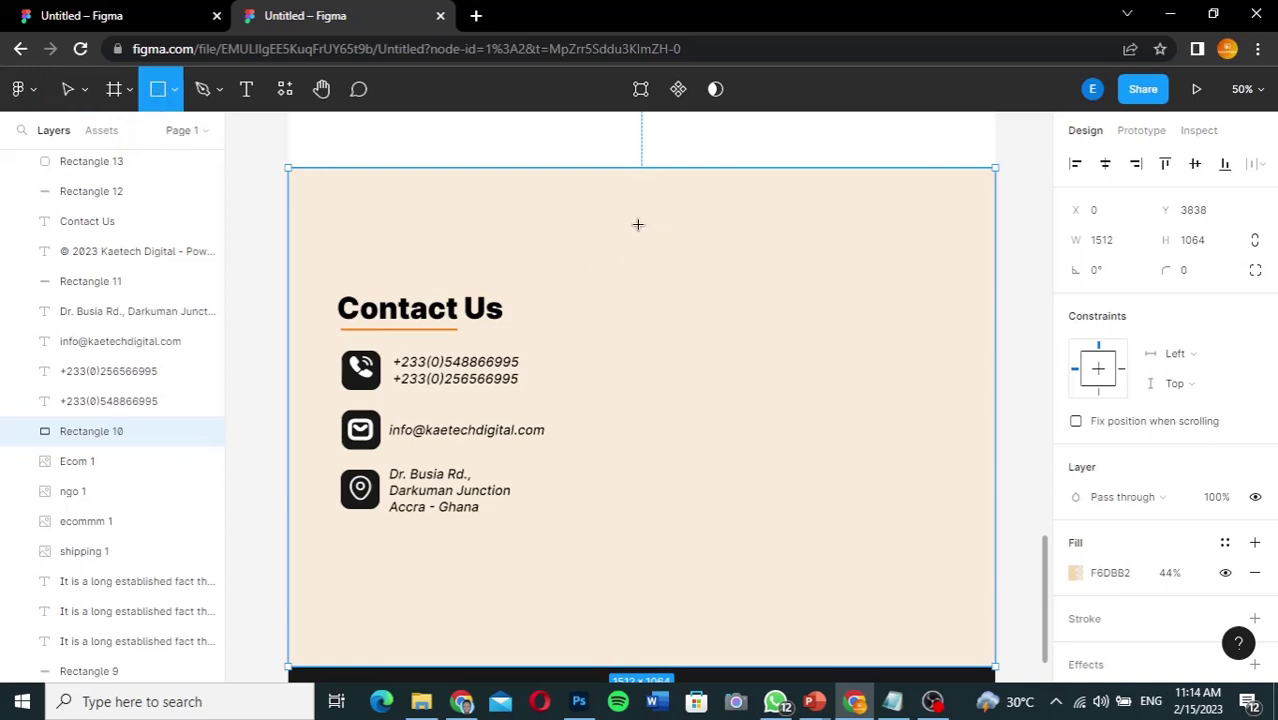
mouse_move(640, 224)
mouse_down()
mouse_move(702, 499)
mouse_move(799, 571)
mouse_move(940, 623)
mouse_up()
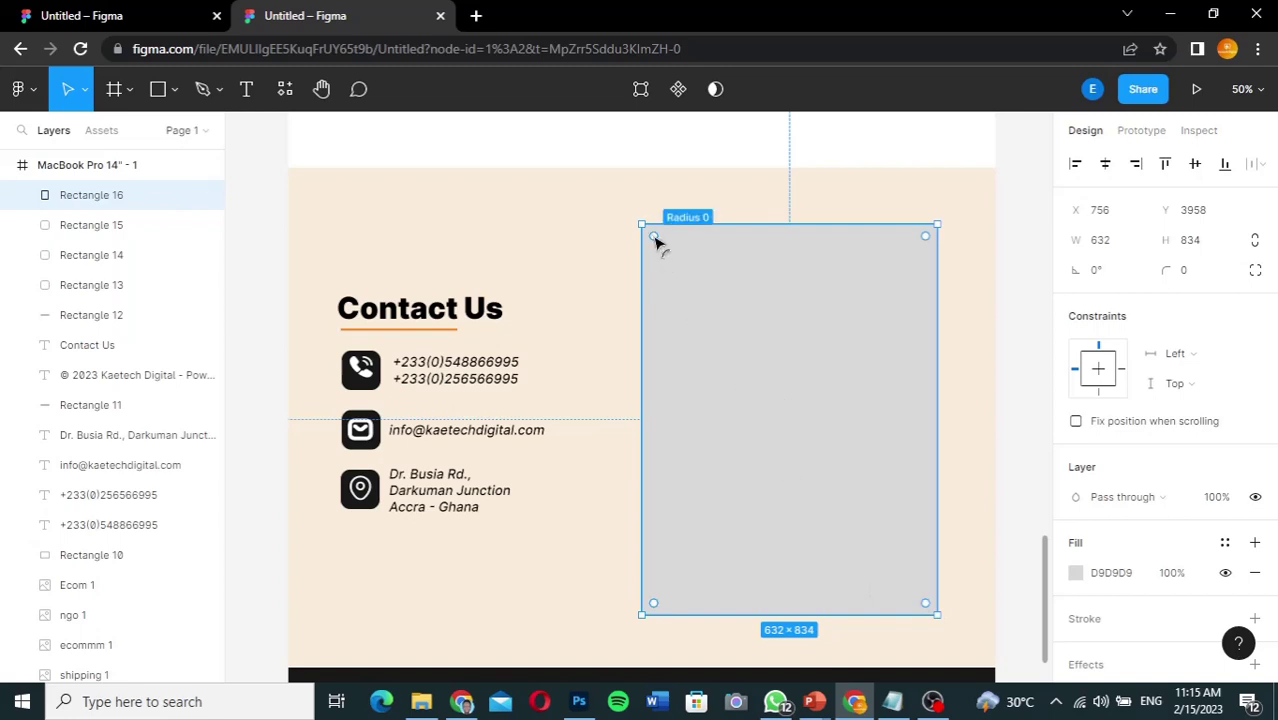
drag(655, 240, 665, 249)
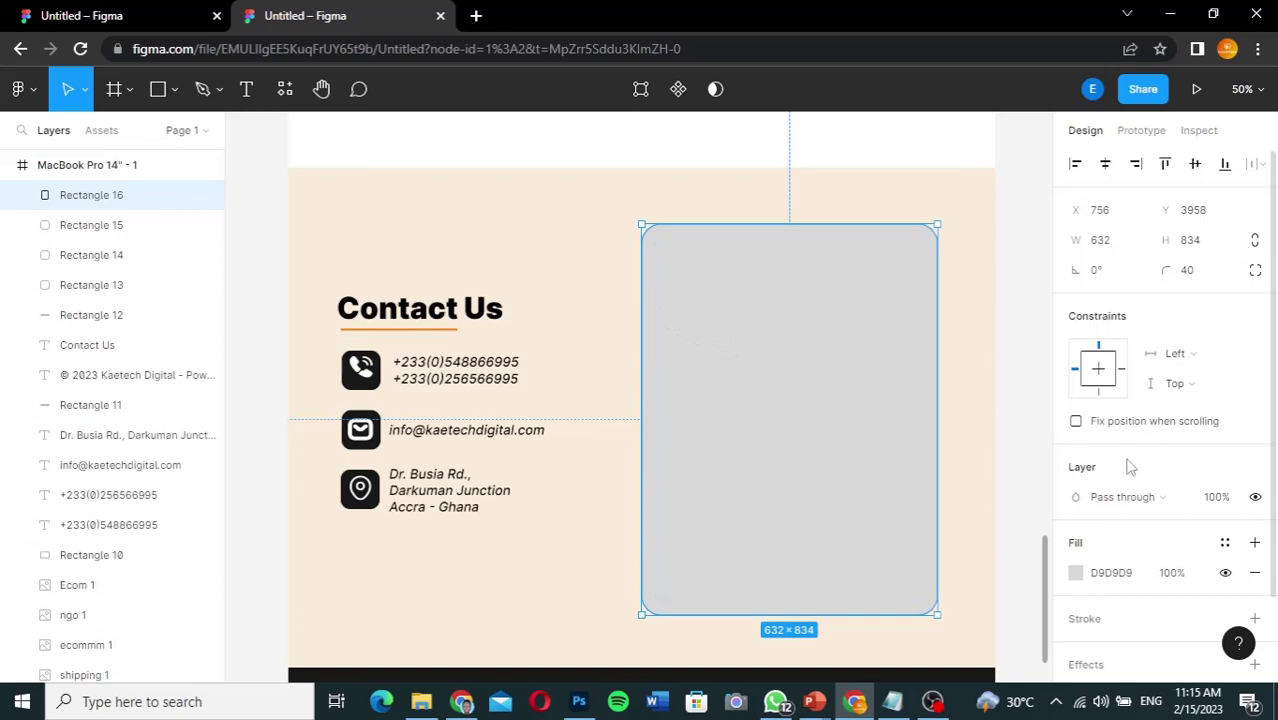
Step: Set the rectangle's fill to white and compare against the reference file
click(1076, 573)
click(884, 266)
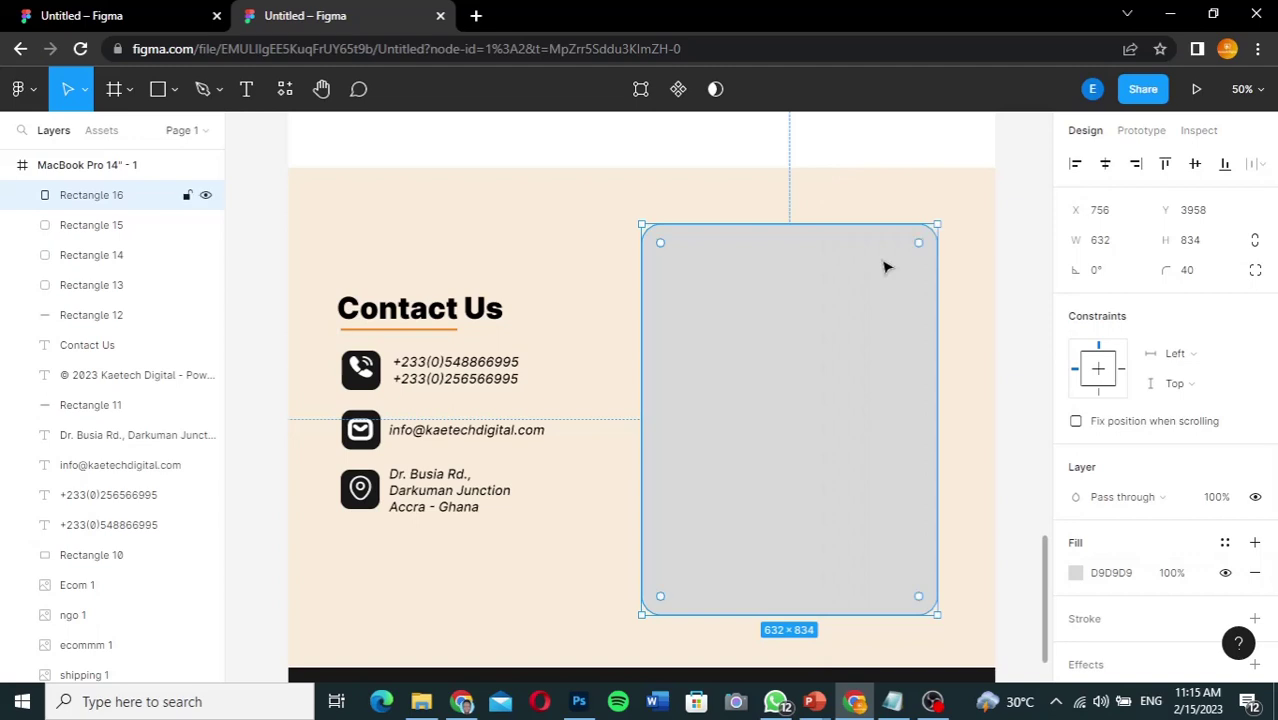
click(1076, 573)
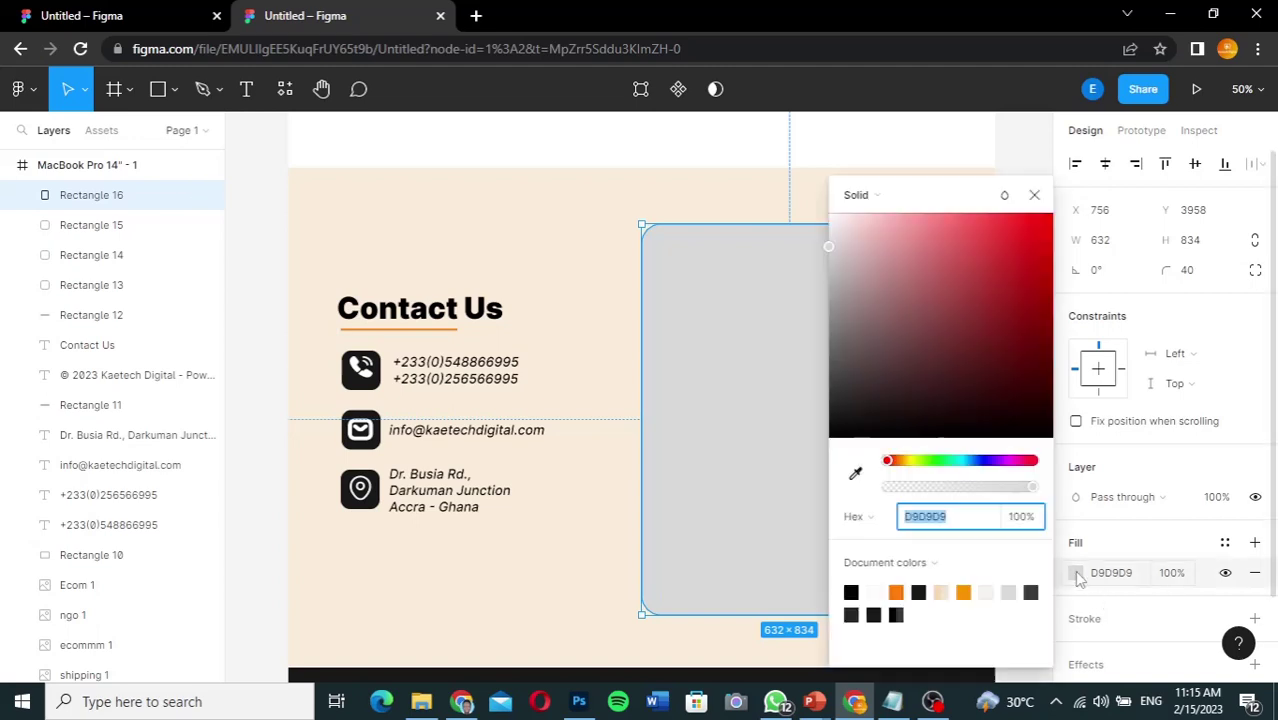
click(832, 223)
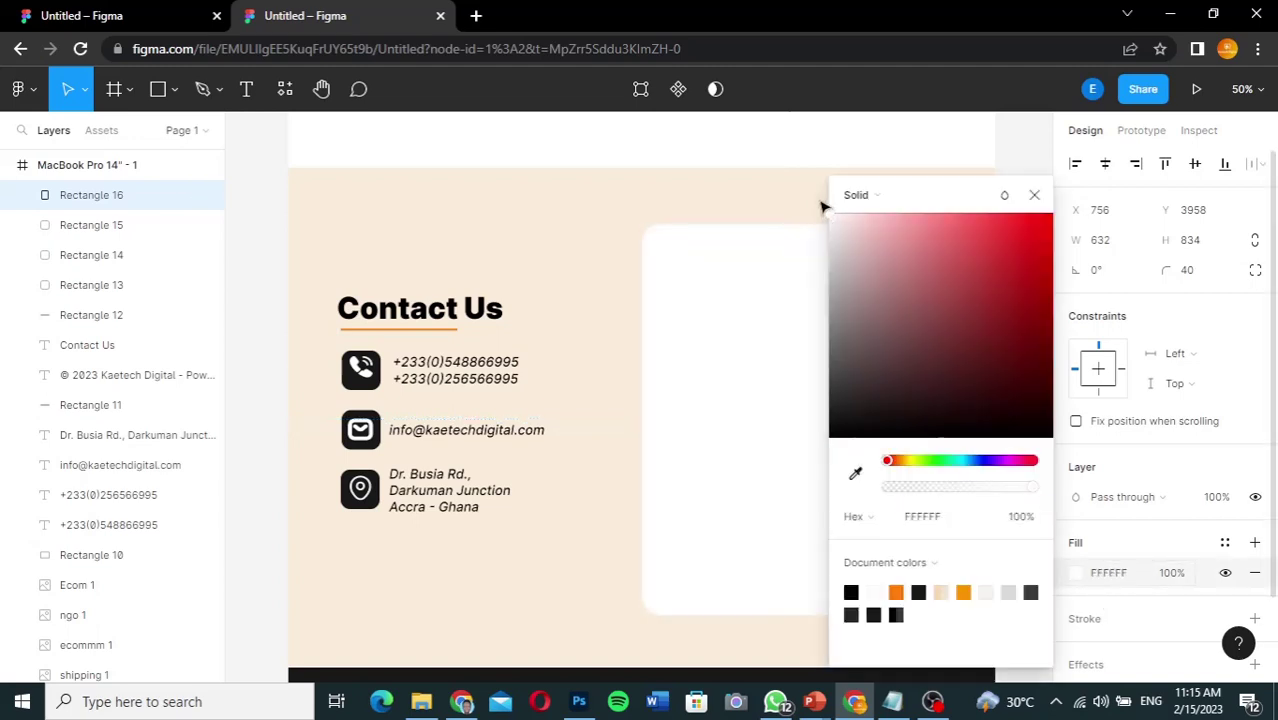
click(1034, 194)
click(103, 22)
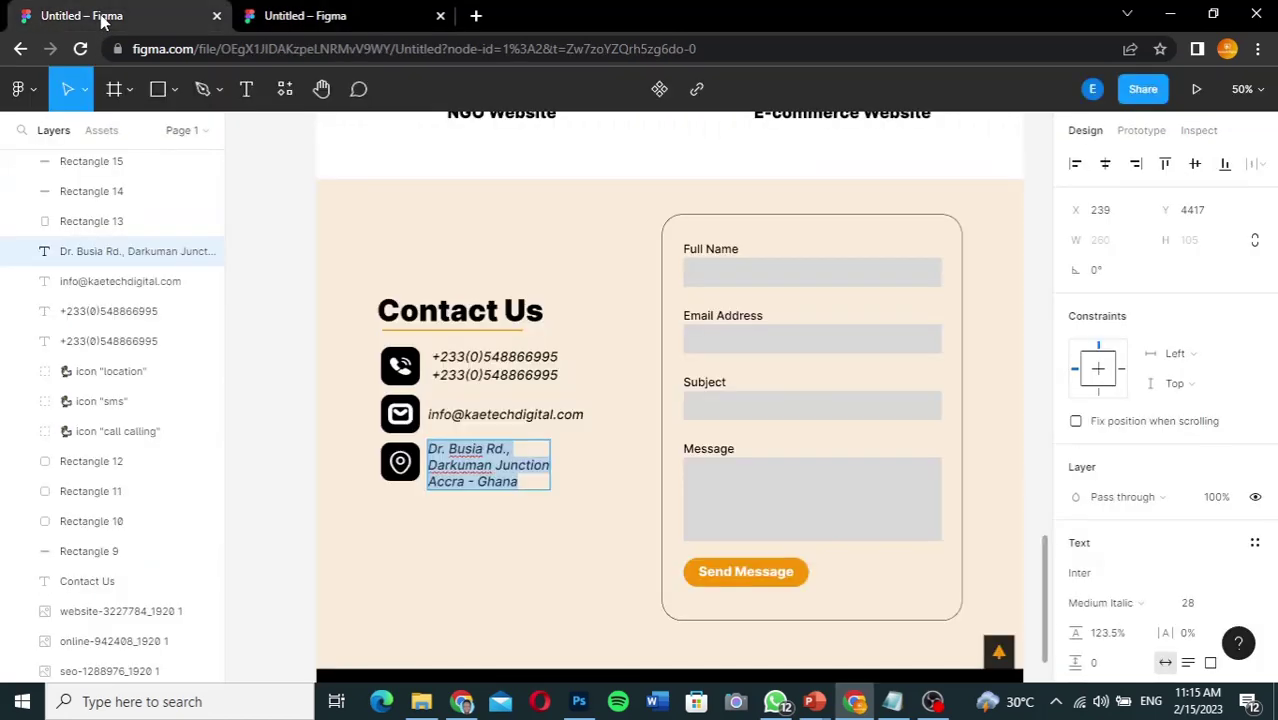
click(305, 17)
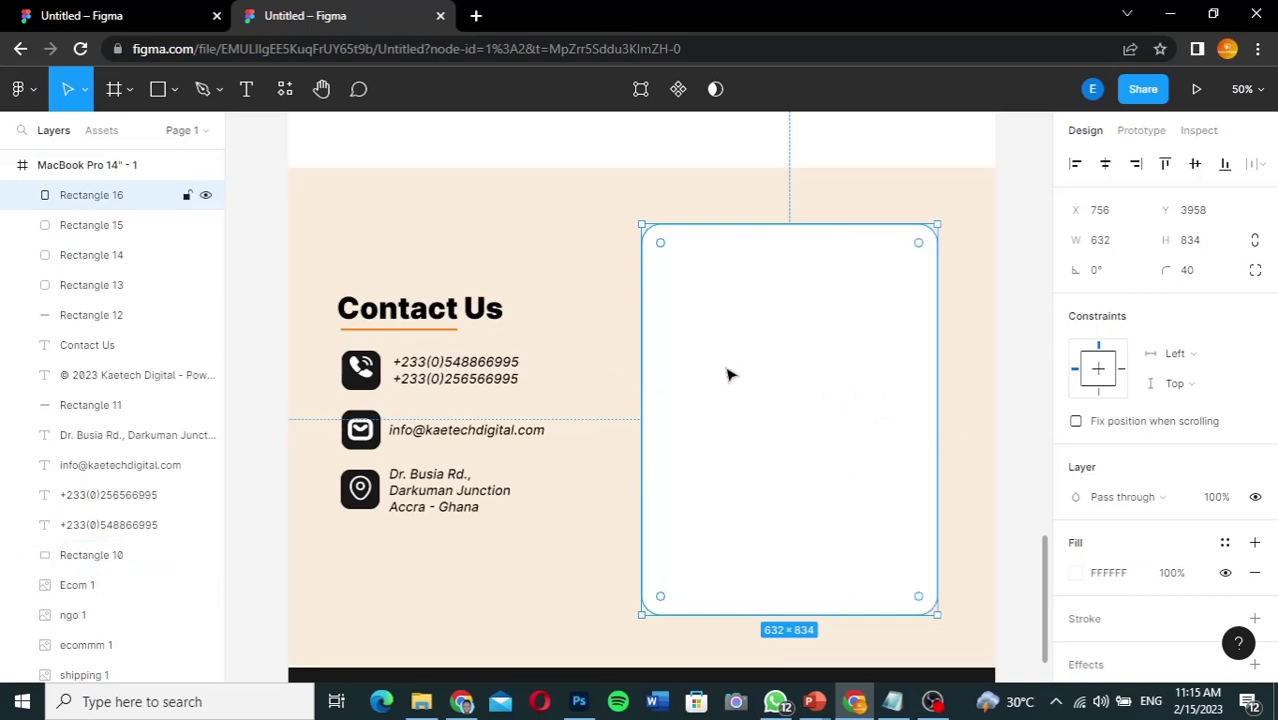
Step: Copy the background's F6DBB2 hex into the rectangle's fill and set opacity to 44%
click(578, 341)
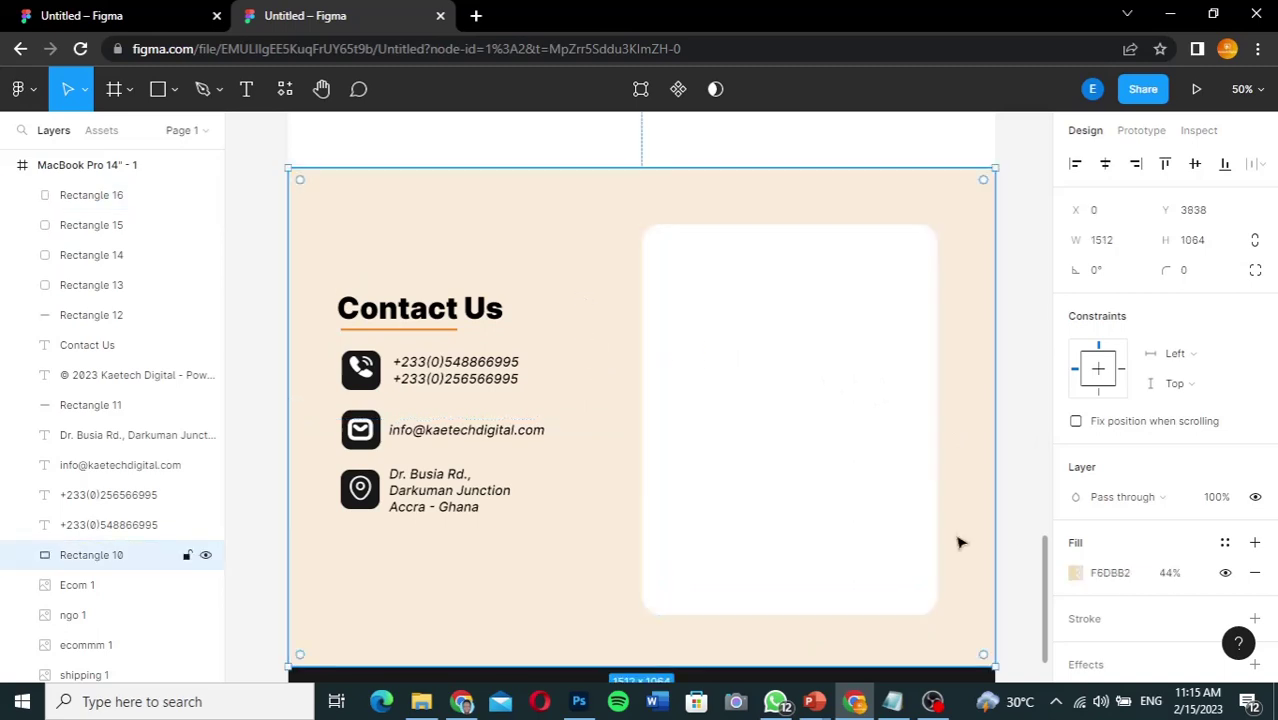
click(1116, 580)
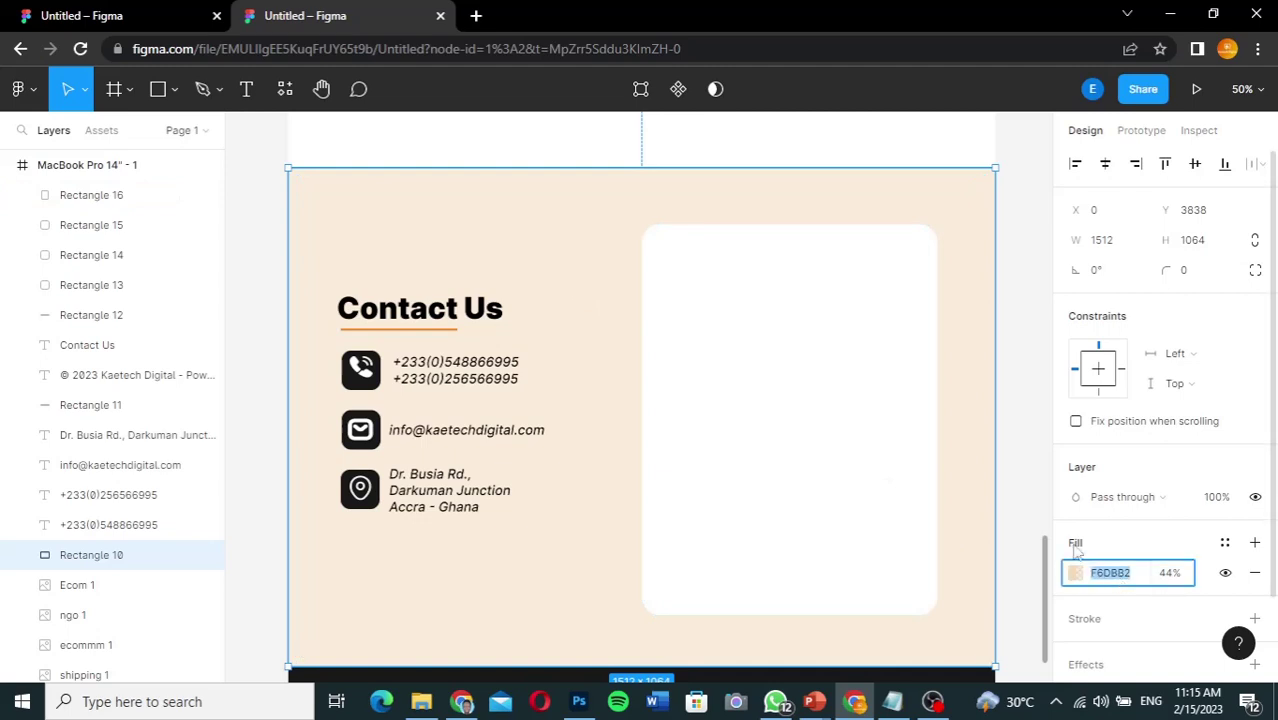
click(813, 425)
click(1118, 574)
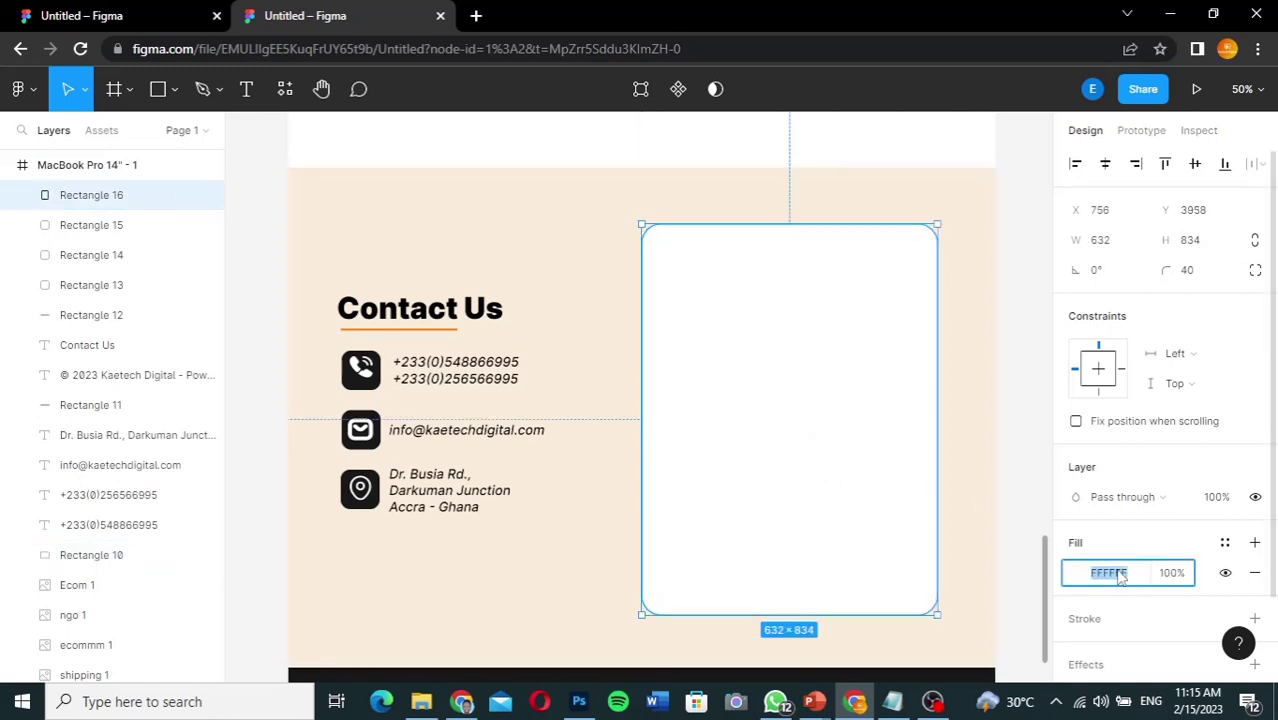
text(F6DBC2)
key(Return)
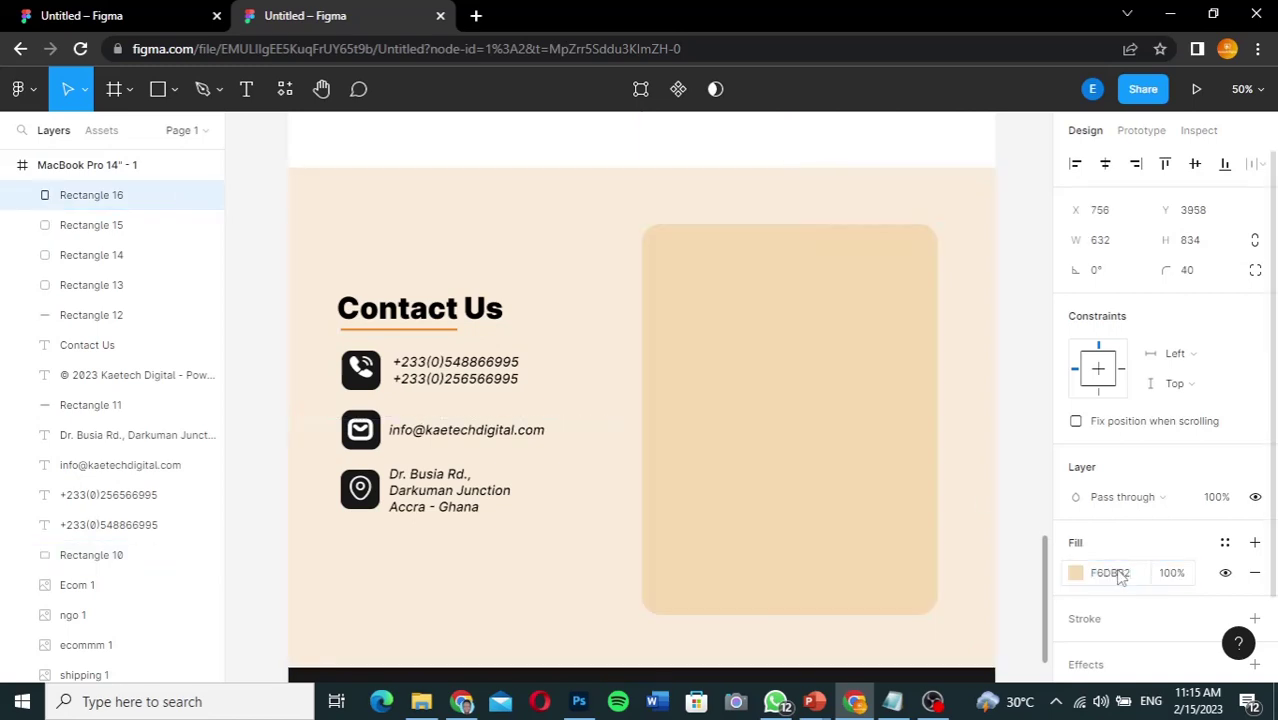
click(1170, 572)
text(44)
key(Return)
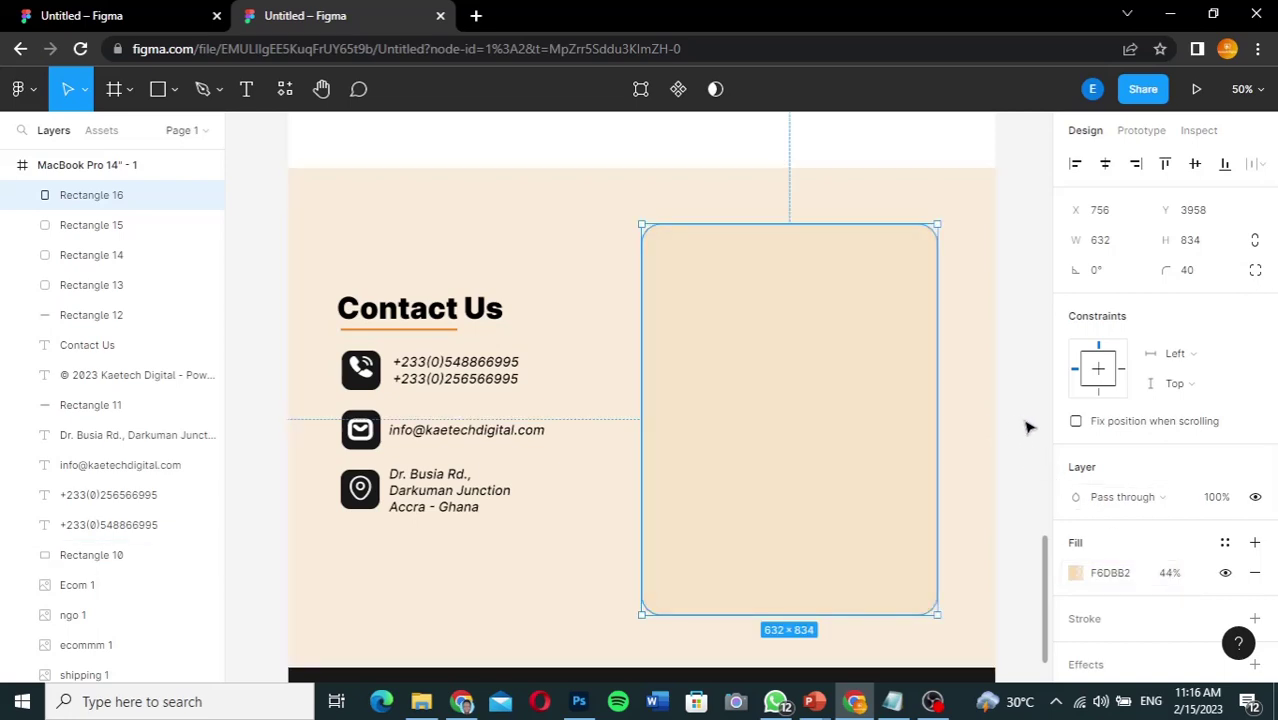
Step: Add a black stroke to the rounded rectangle, positioned Outside with weight 4
click(1030, 426)
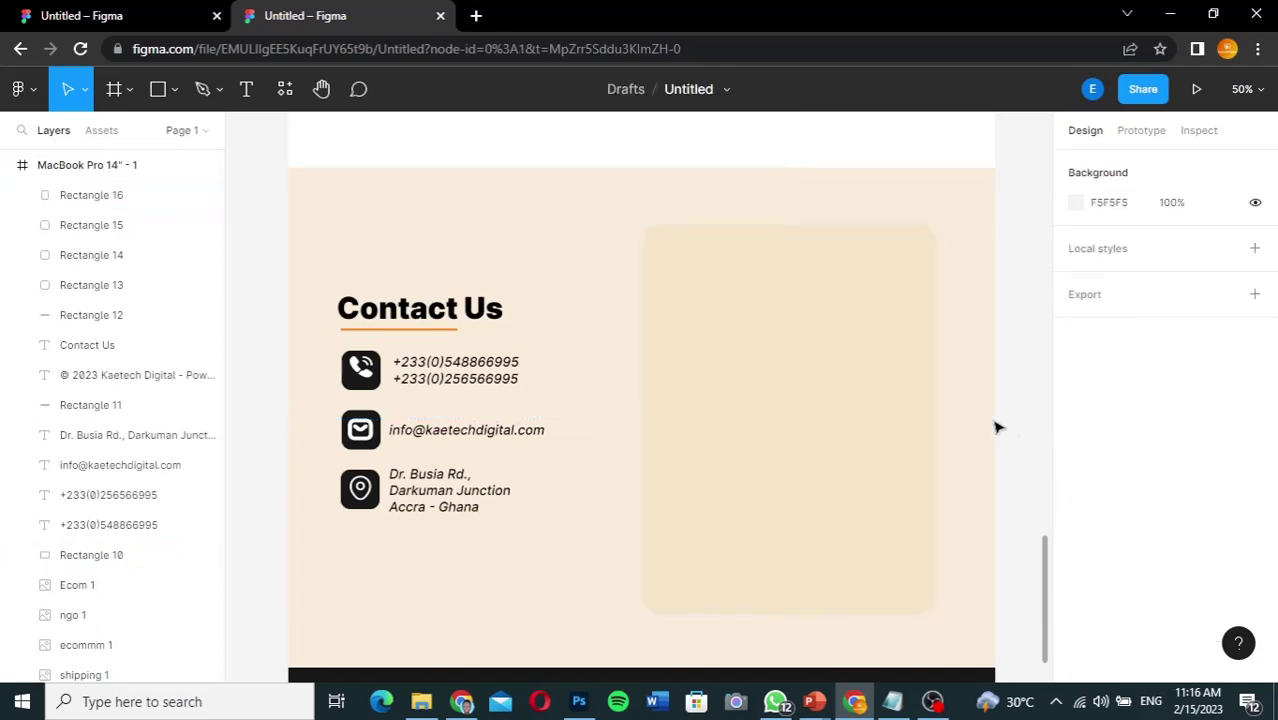
click(810, 417)
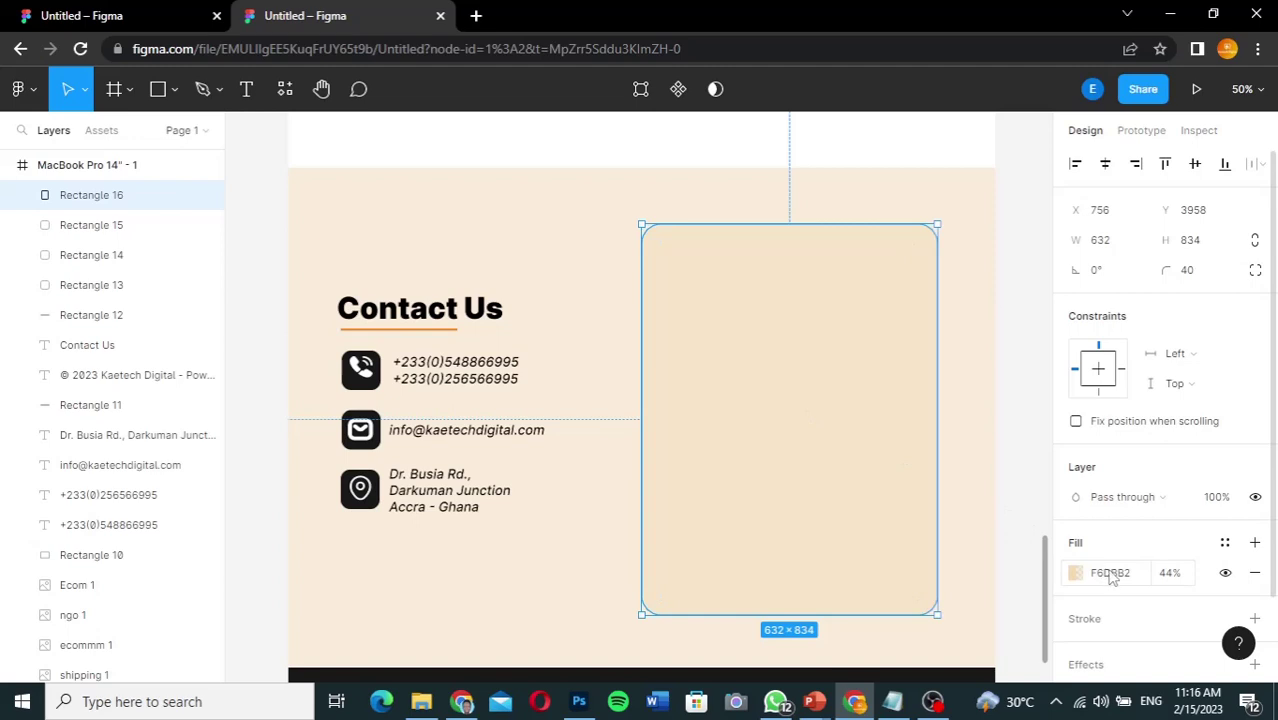
scroll(1122, 535, down, 2)
click(1124, 522)
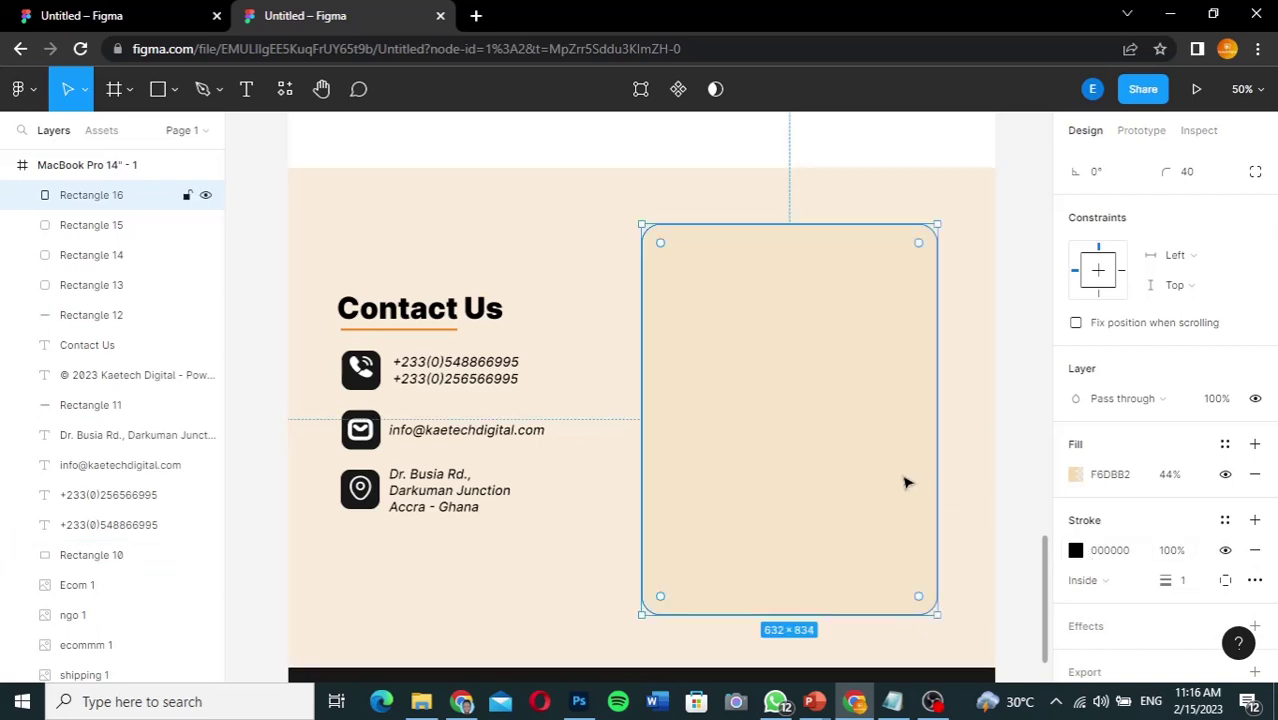
click(1188, 585)
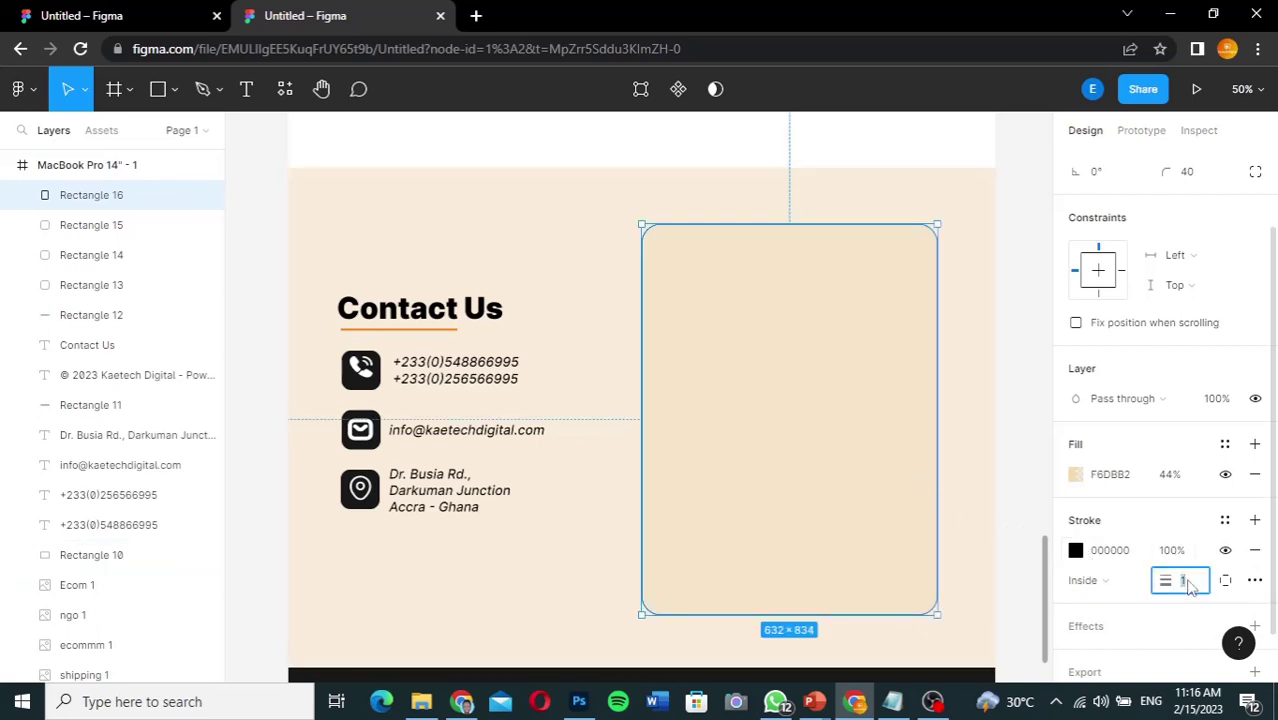
click(1102, 581)
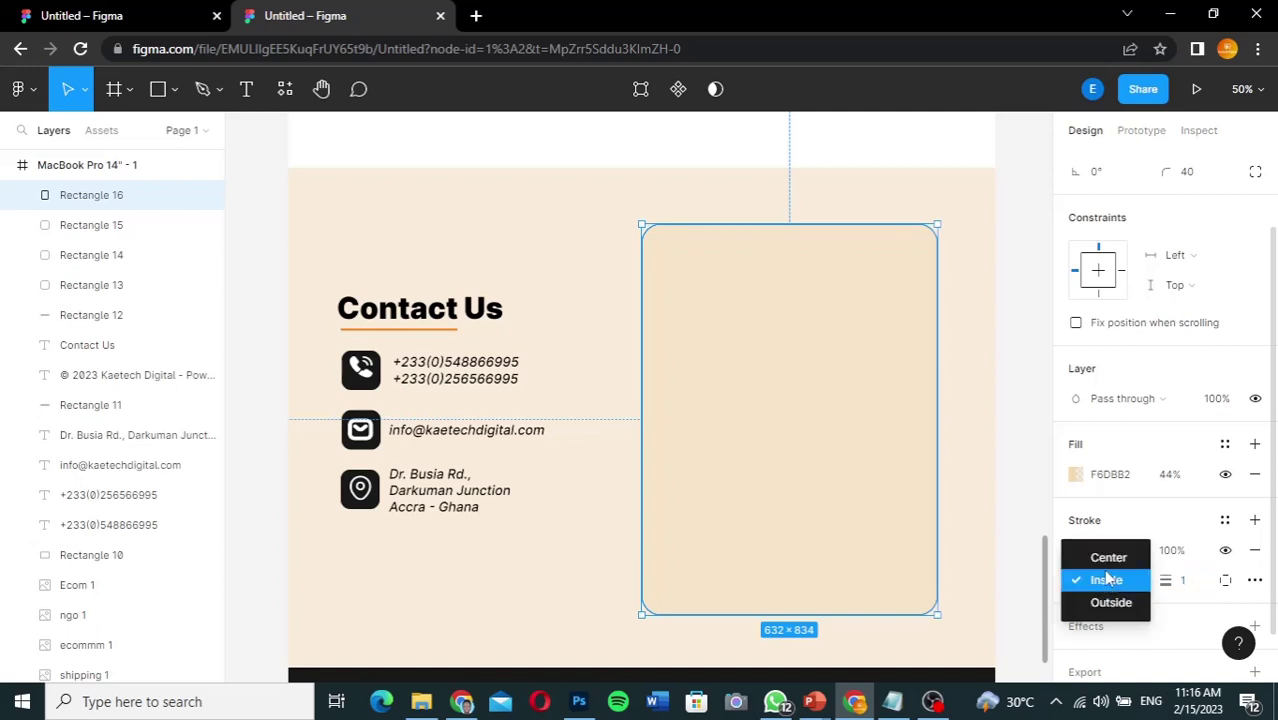
click(1110, 603)
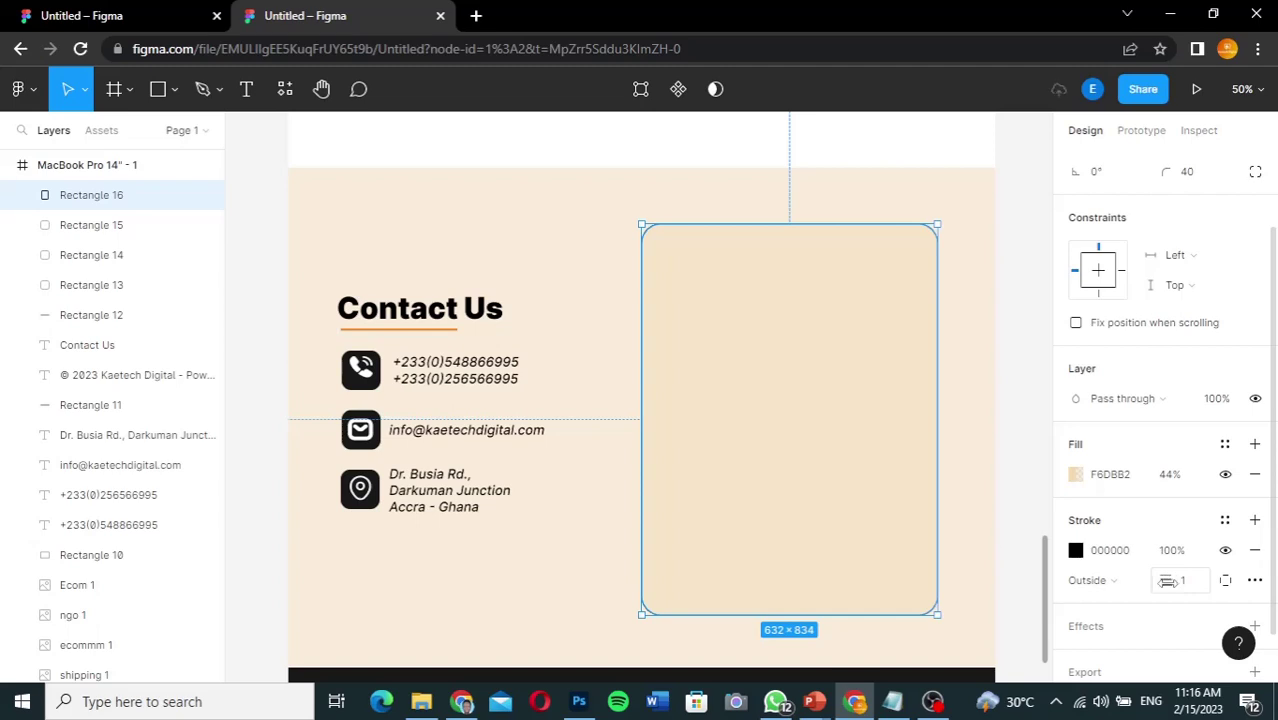
click(1187, 586)
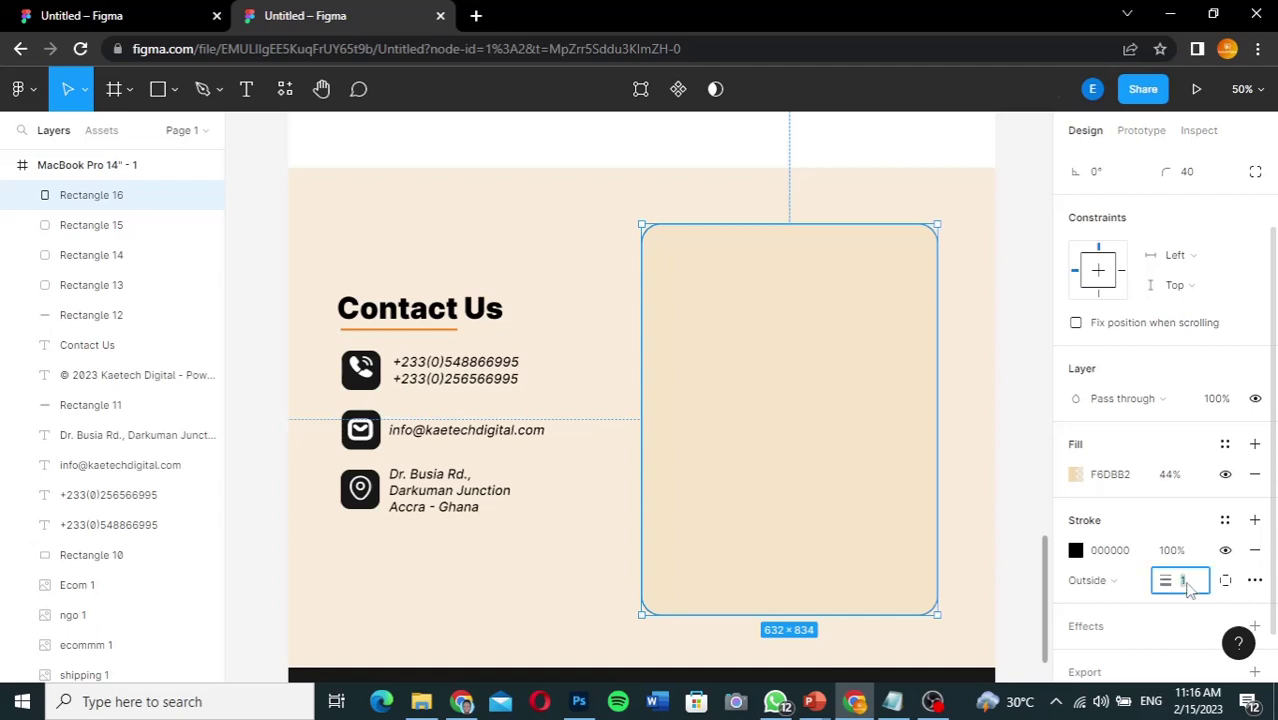
text(4)
key(Return)
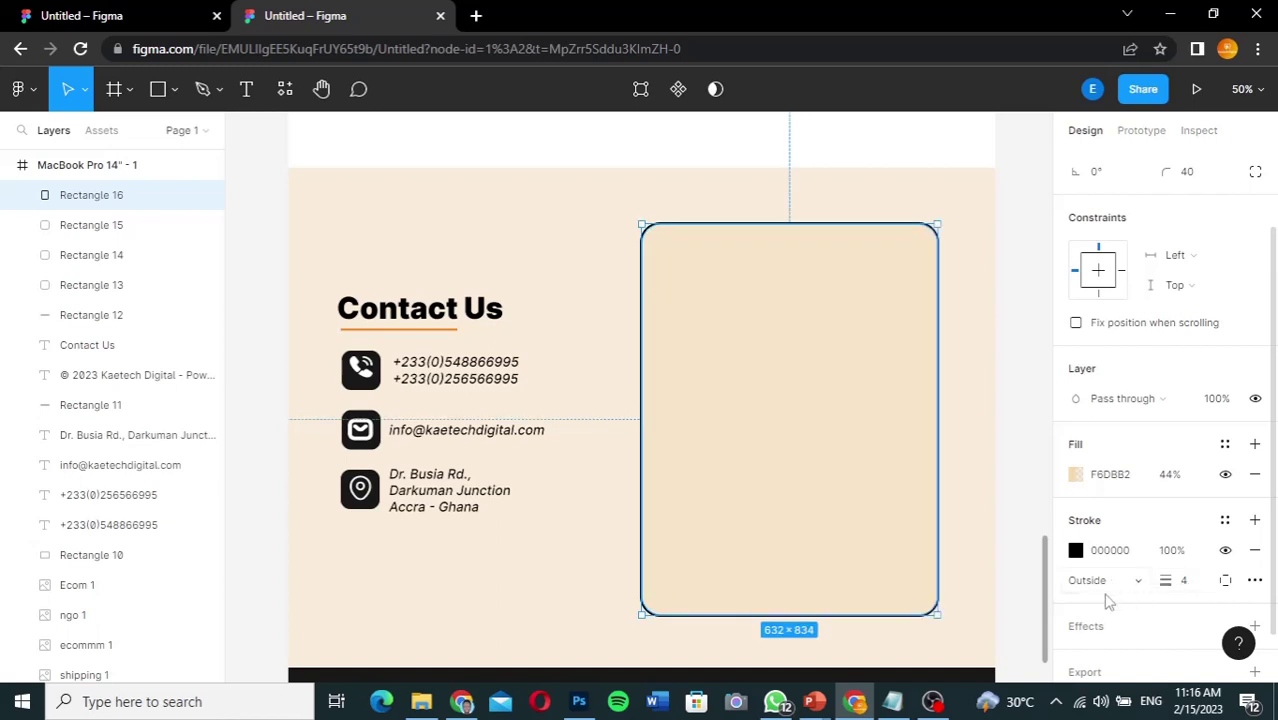
Step: Set the rectangle's fill opacity to 0% so only the outline remains
scroll(1048, 596, up, 3)
scroll(1048, 596, down, 4)
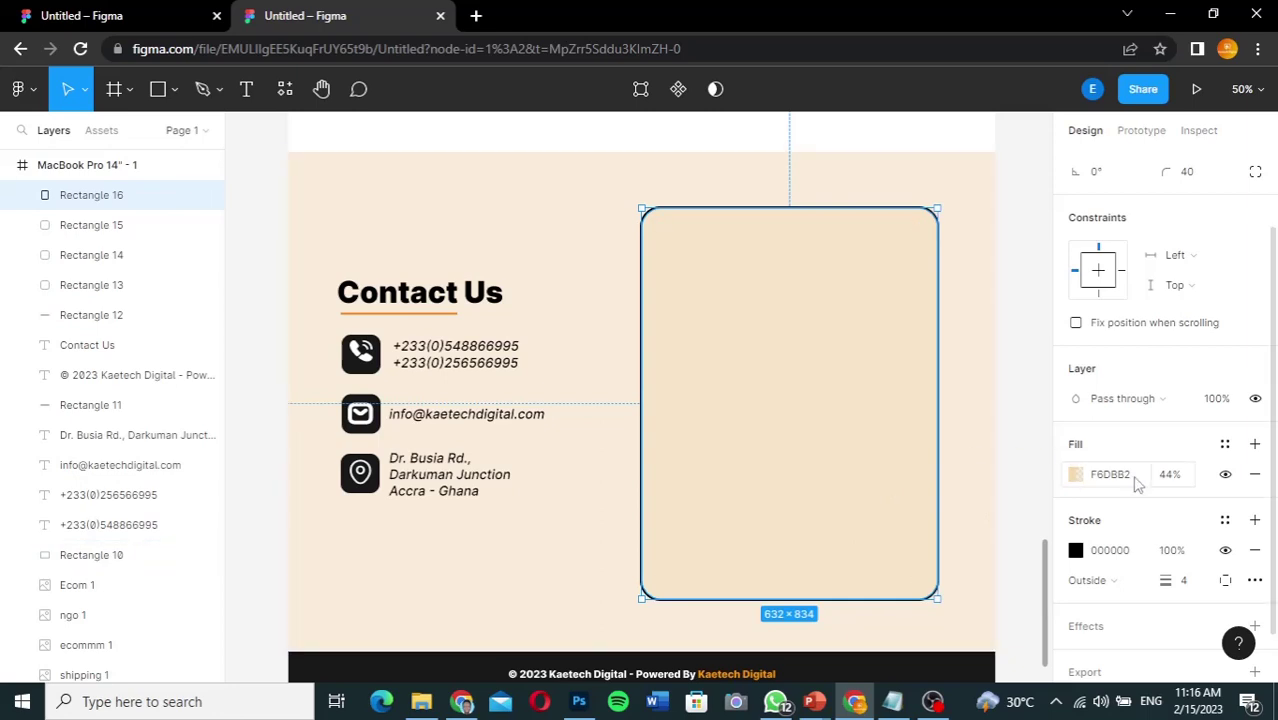
click(1172, 475)
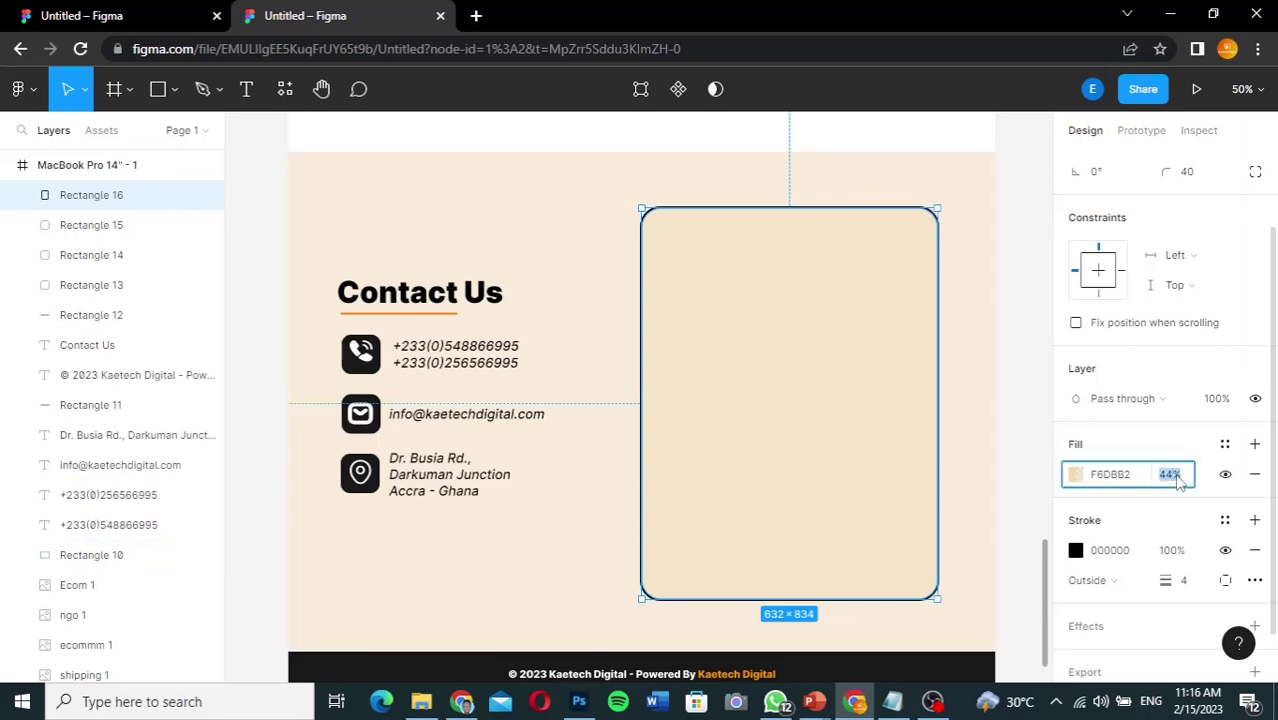
text(0)
key(Return)
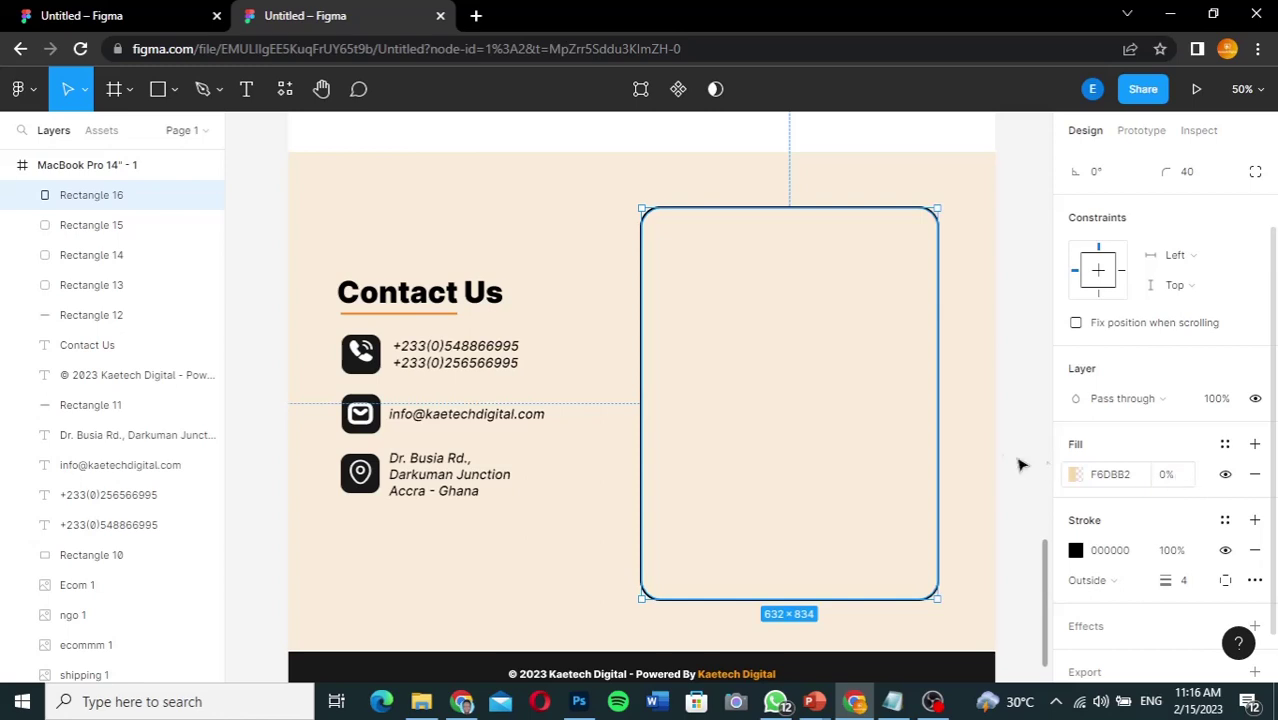
click(1040, 464)
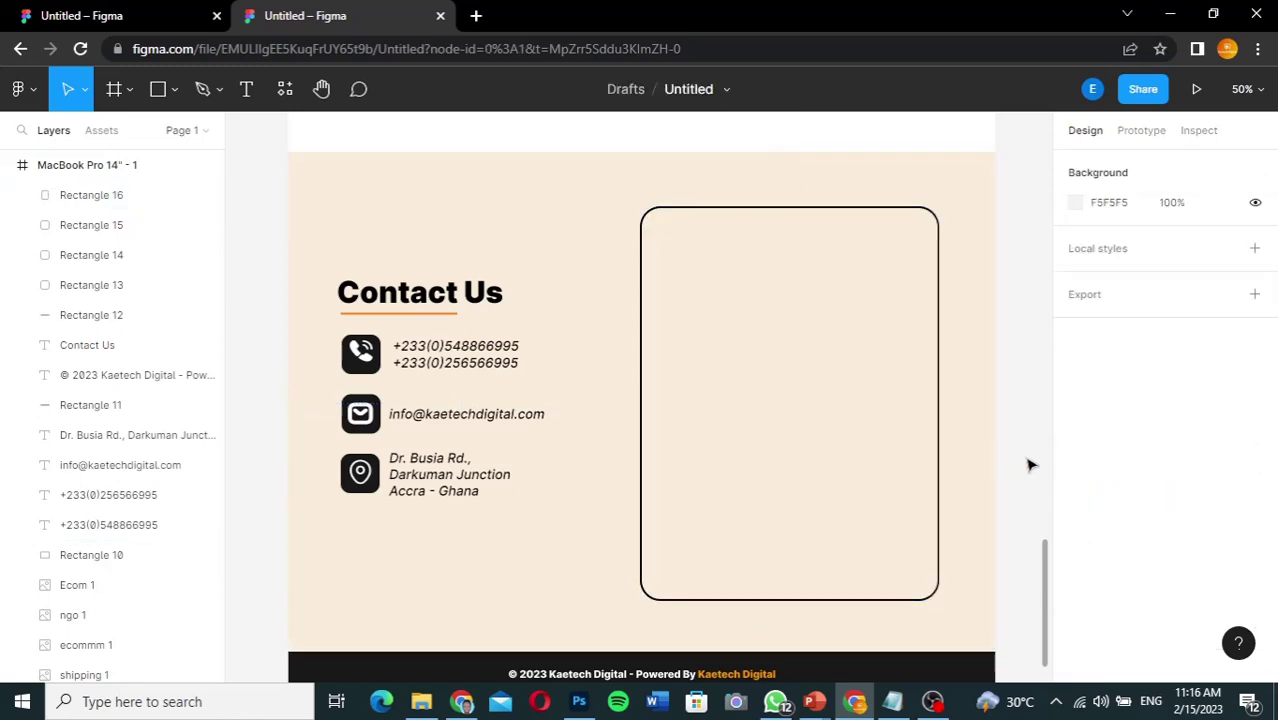
click(815, 468)
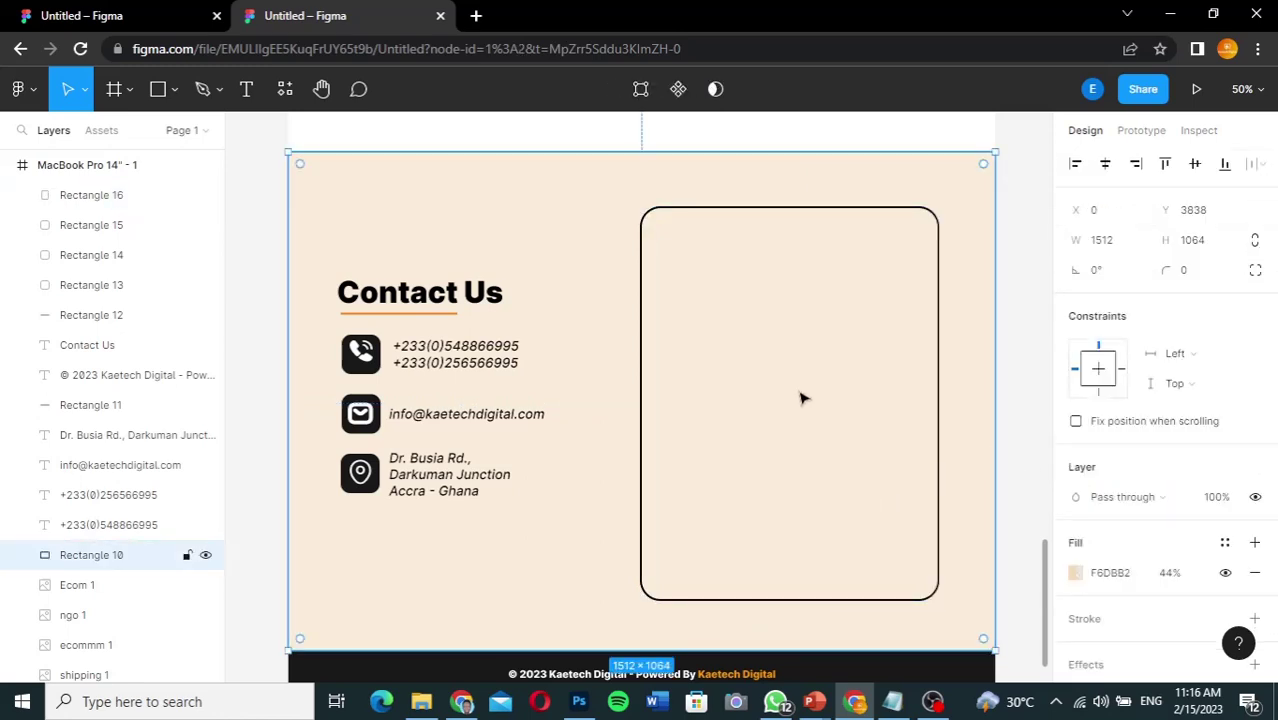
click(640, 325)
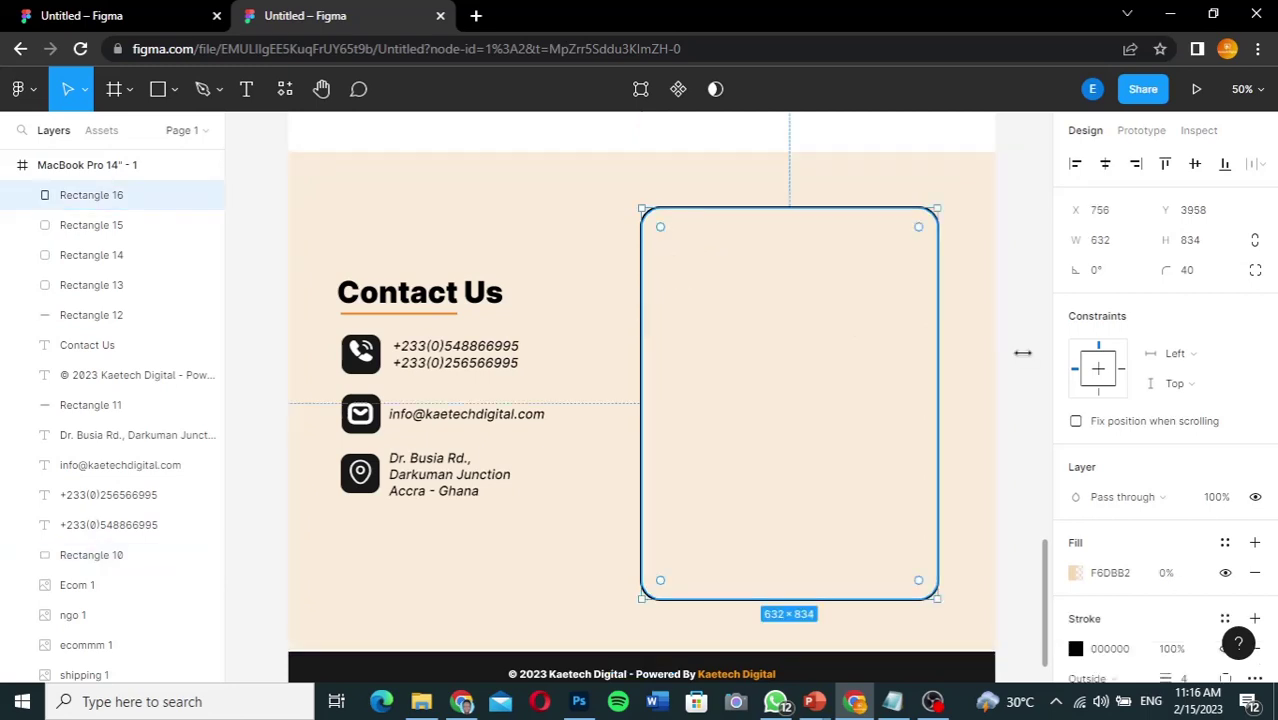
Step: Draw grey 540×62 input bars inside the box and stretch the fourth to 540×196
click(158, 89)
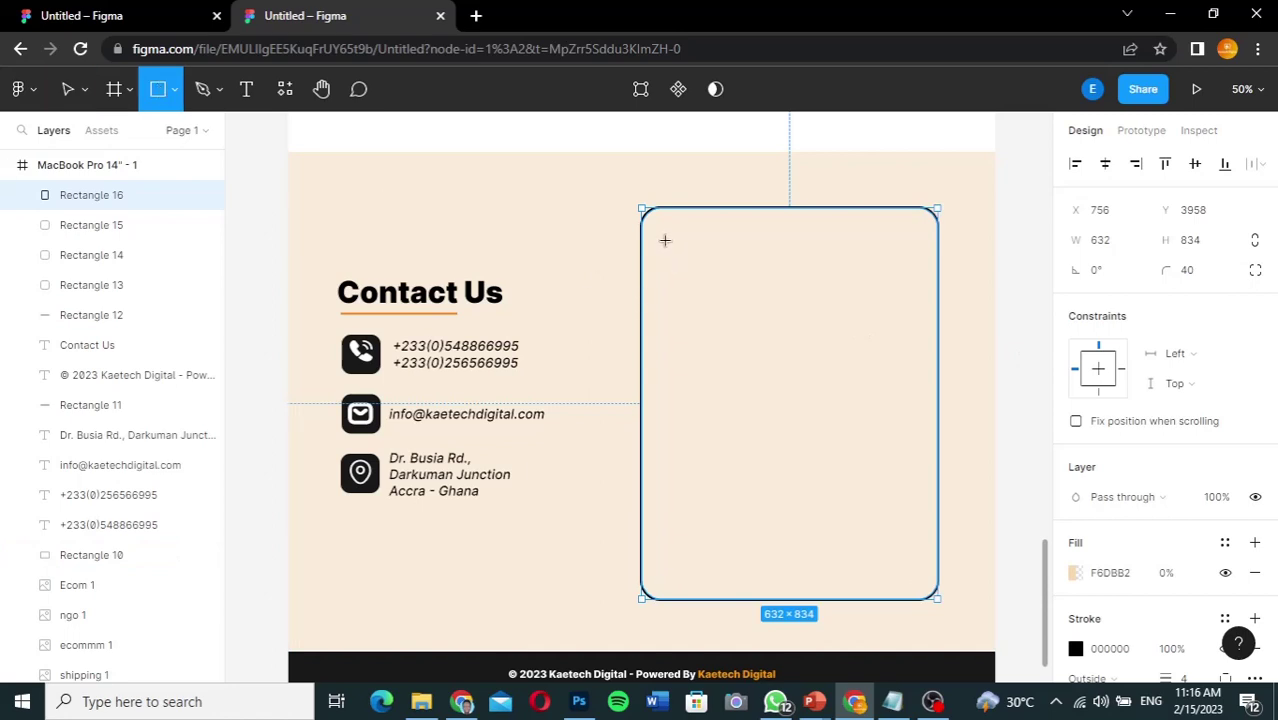
drag(663, 240, 916, 268)
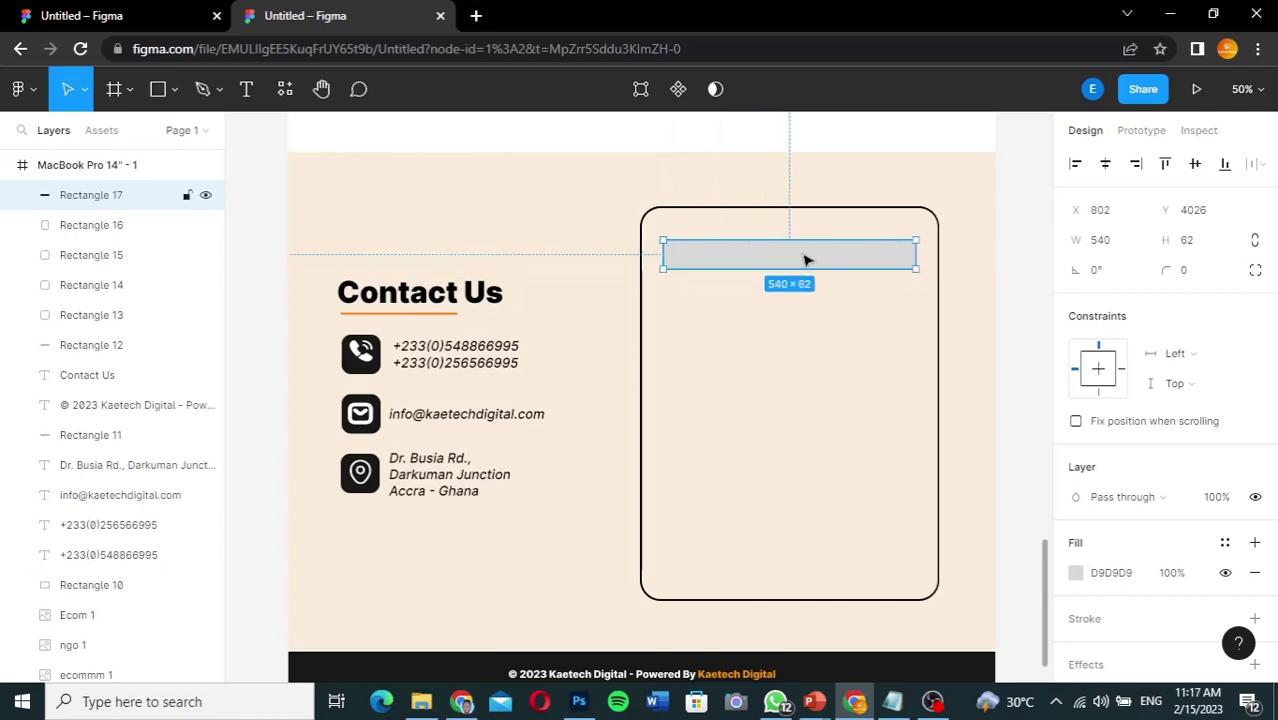
drag(810, 260, 812, 388)
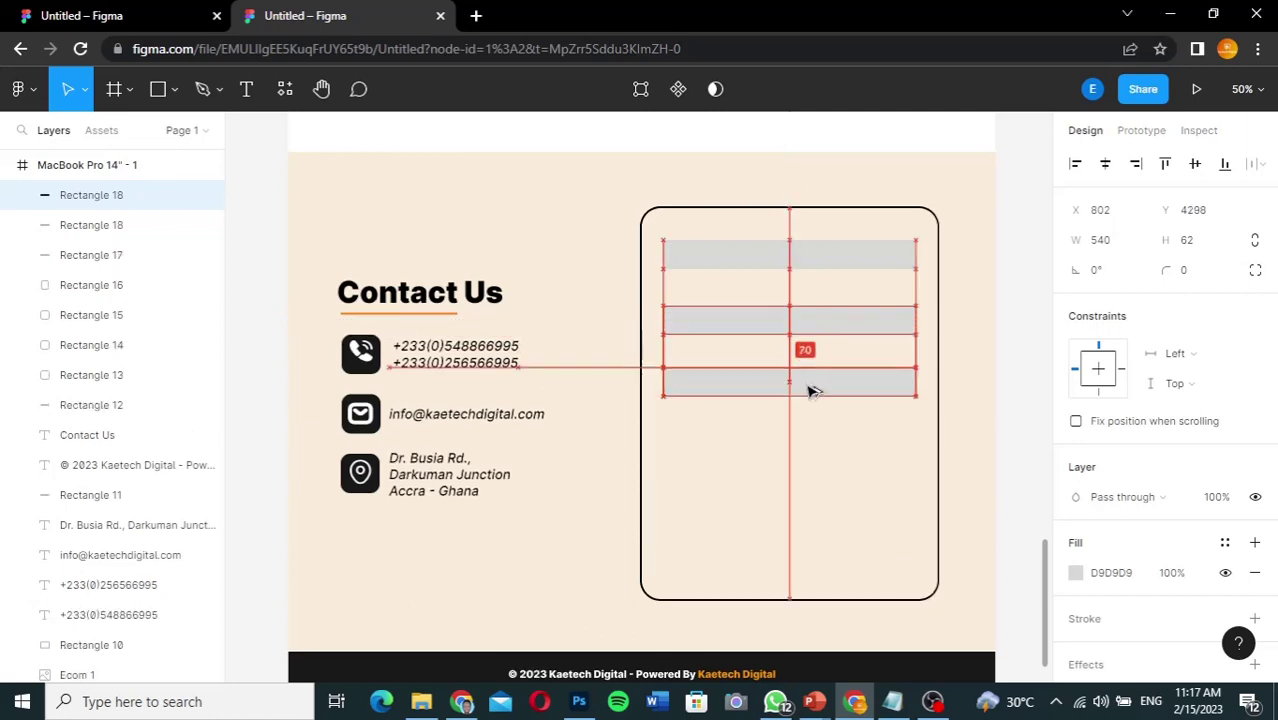
key(shift+Down)
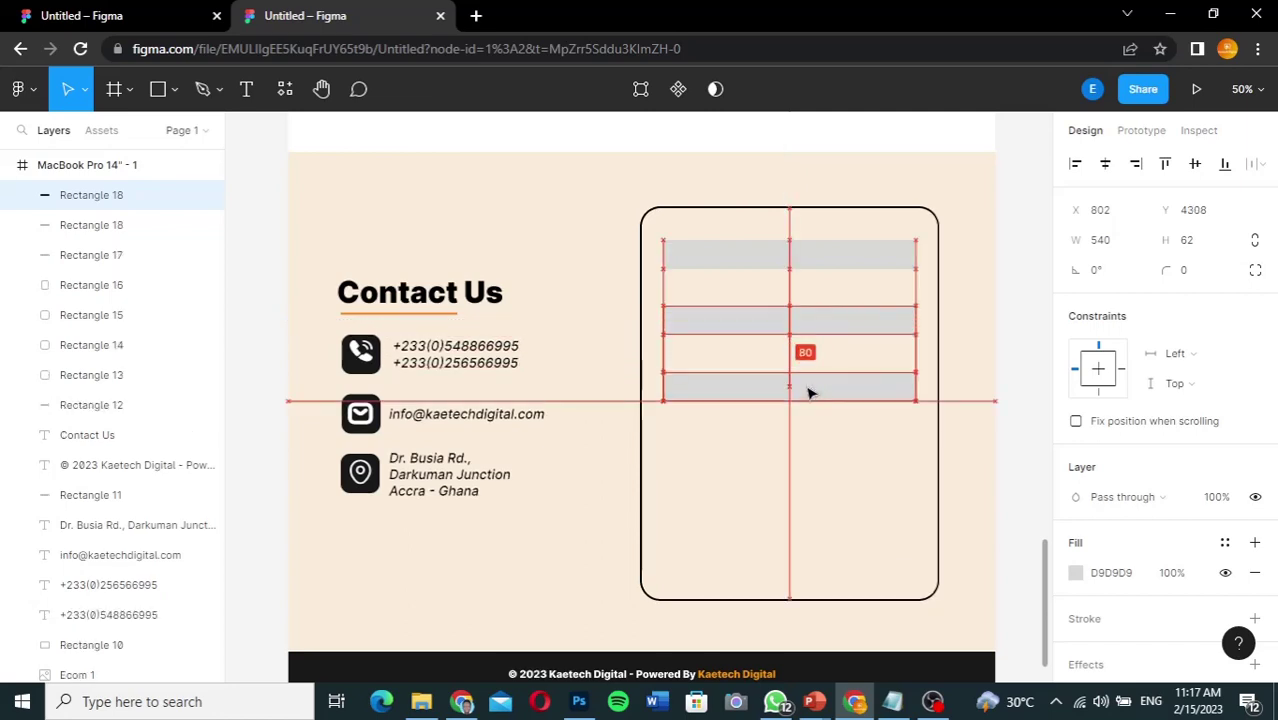
drag(810, 393, 812, 452)
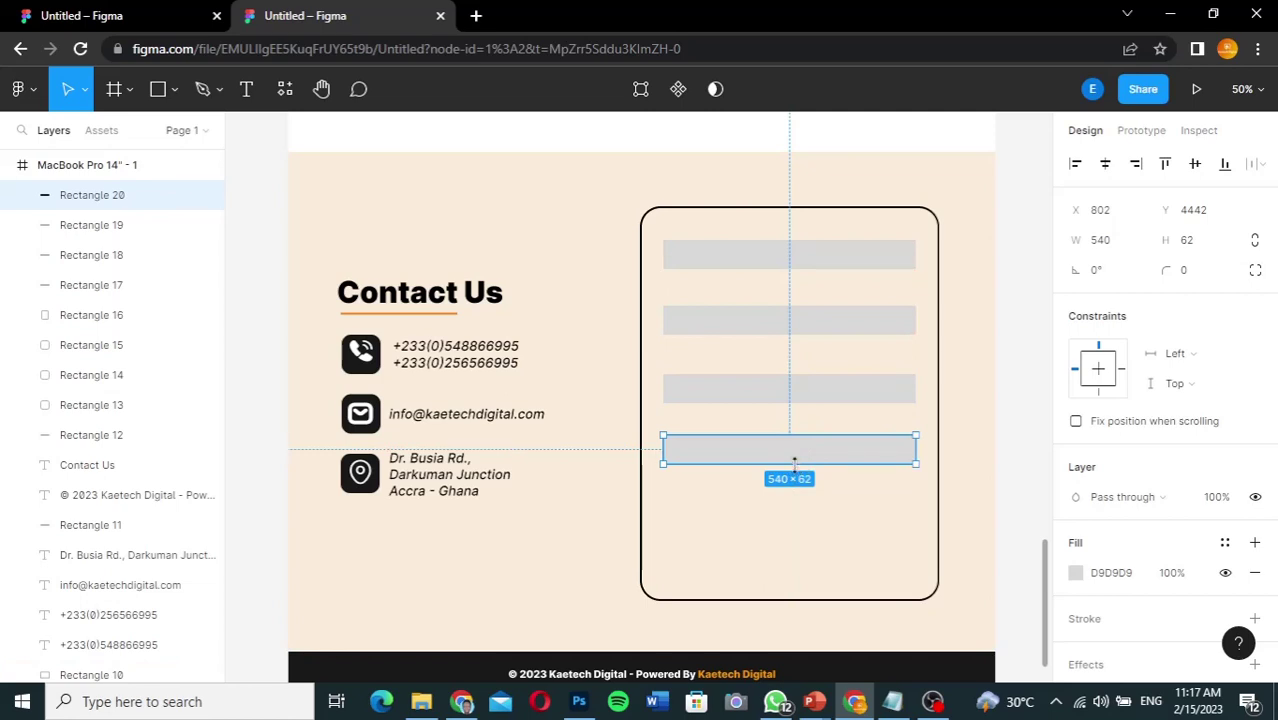
drag(794, 462, 795, 524)
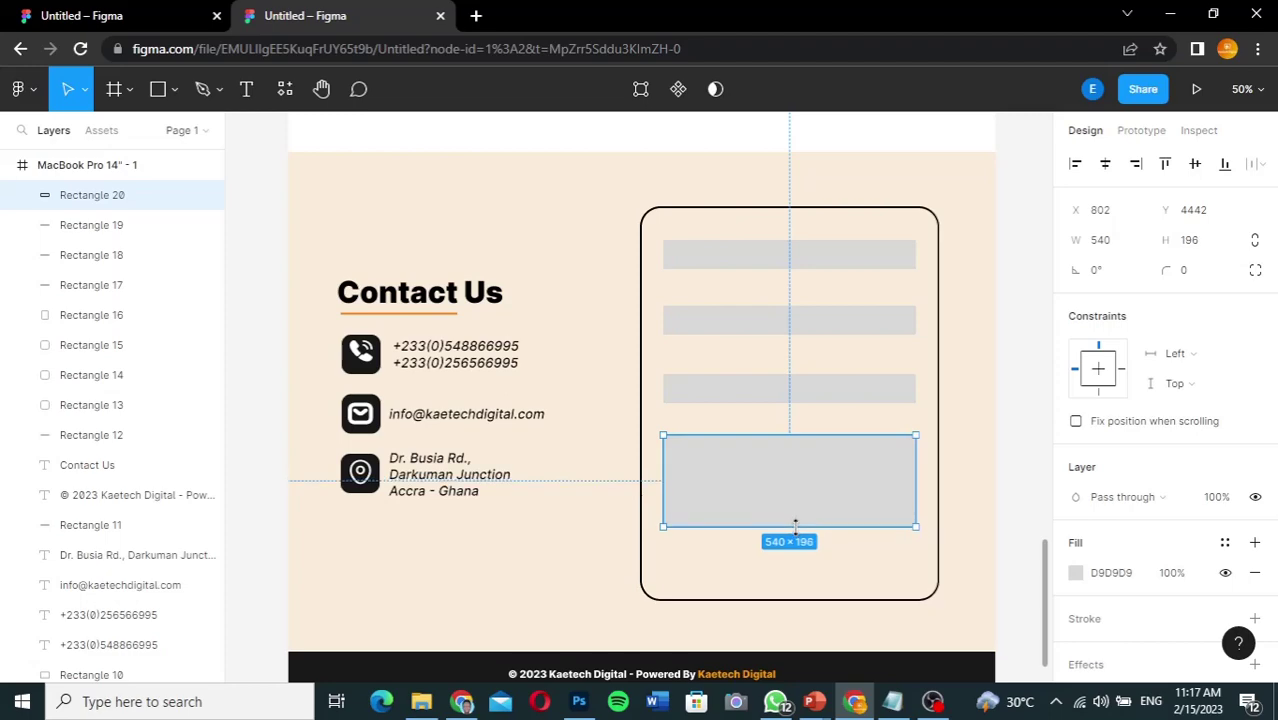
drag(1048, 580, 1018, 177)
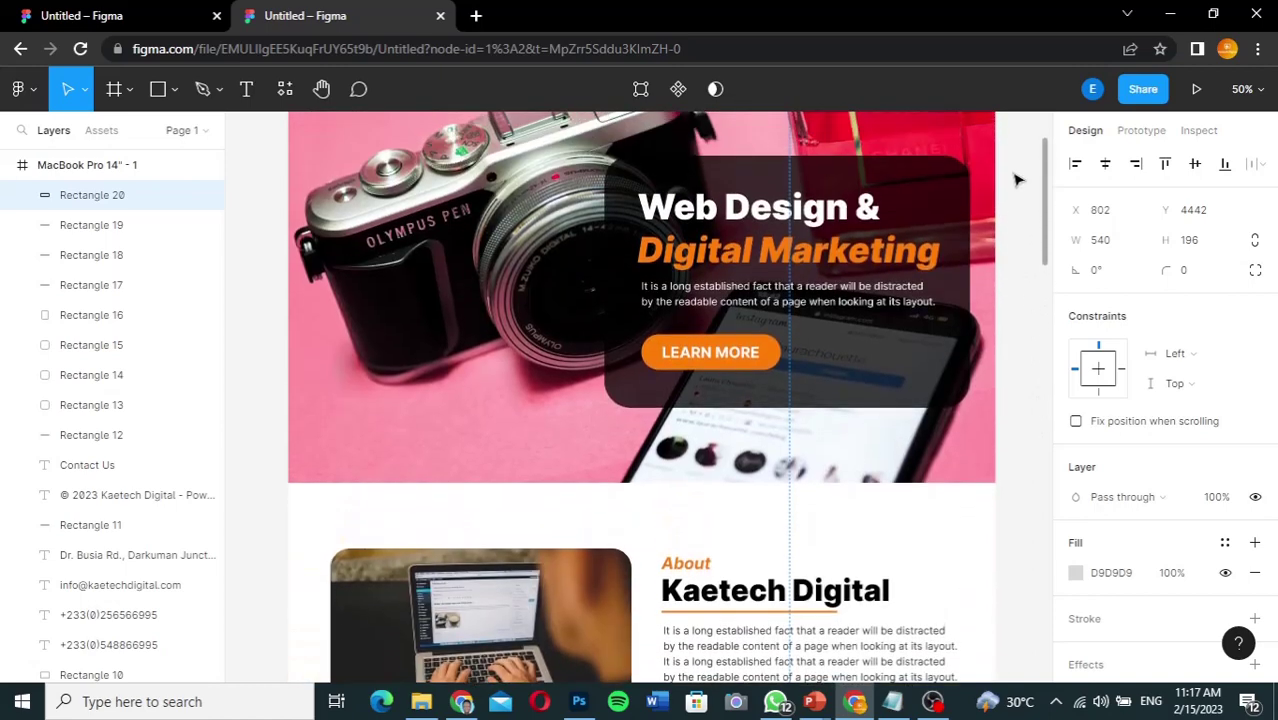
Step: Duplicate Rectangle 5 and the LEARN MORE text below the original and move the copy's layers up
click(772, 362)
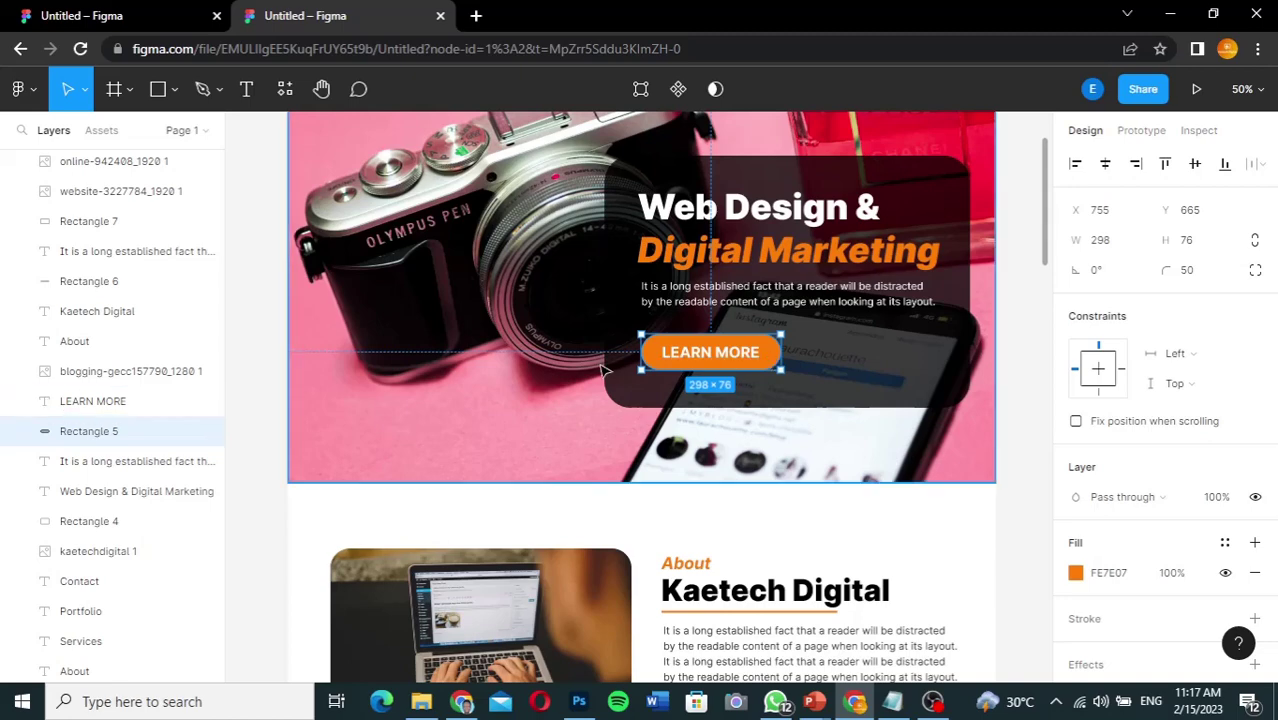
shift+click(137, 400)
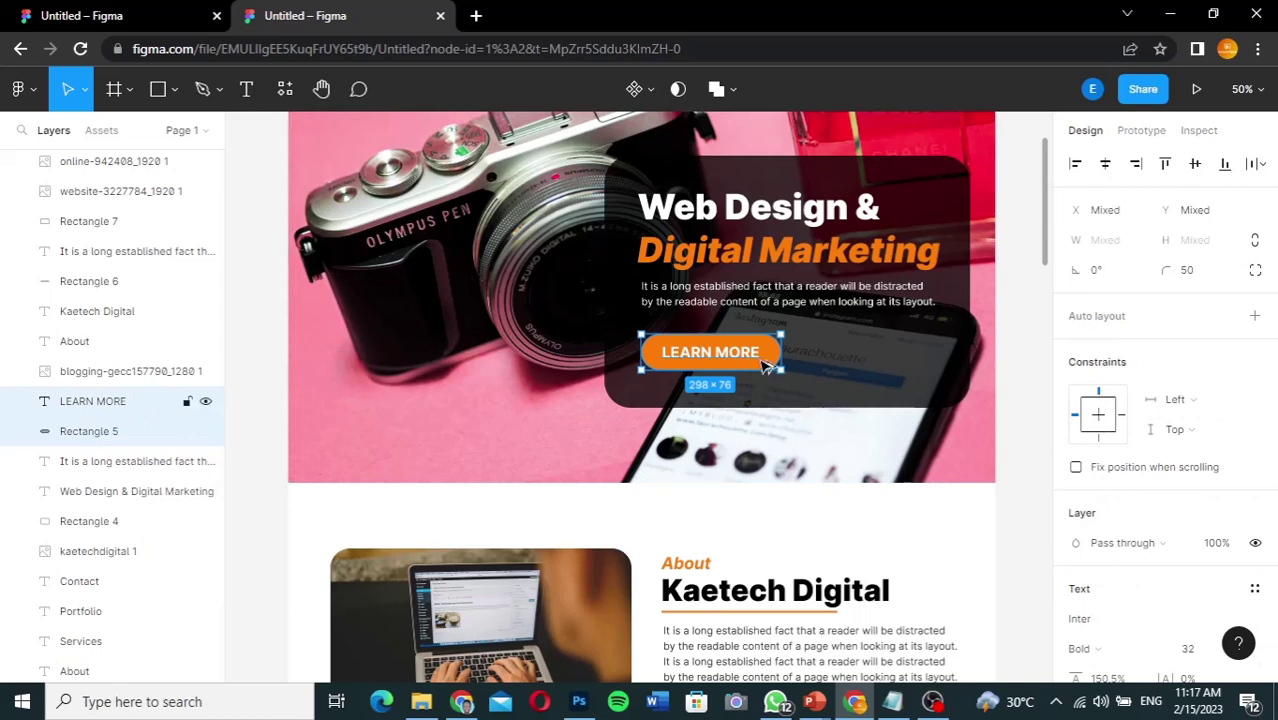
drag(766, 366, 766, 453)
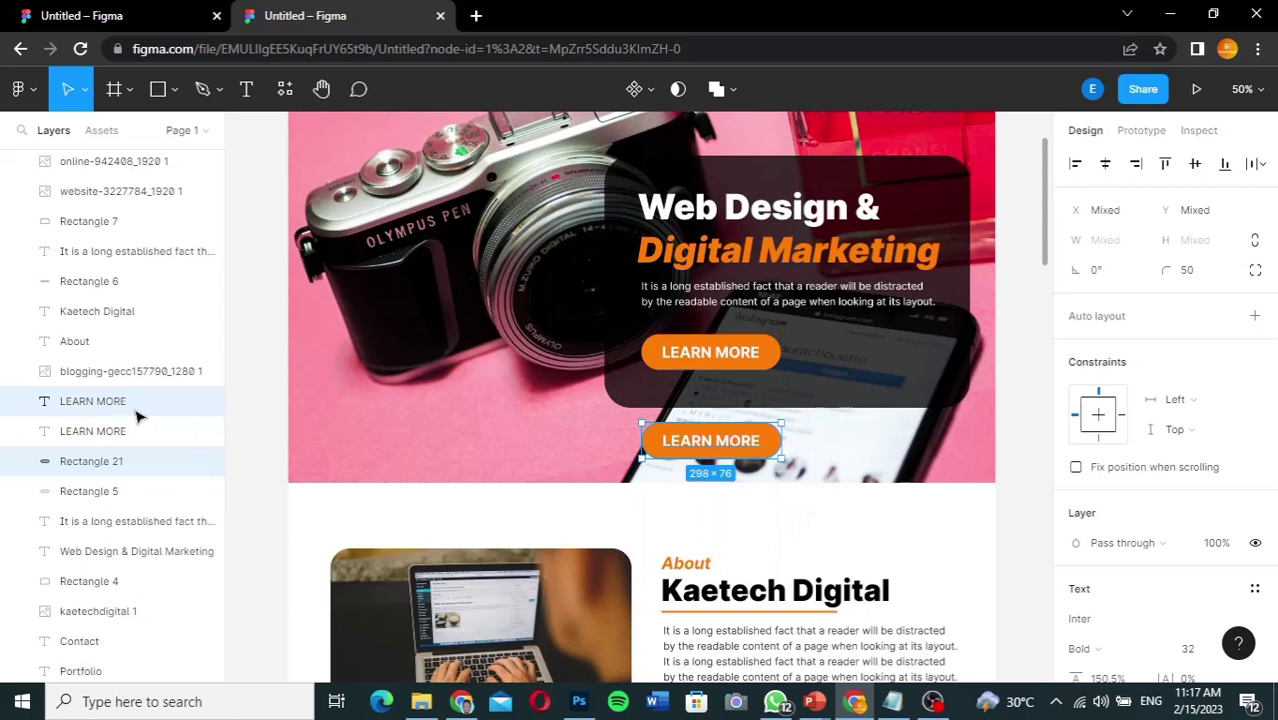
drag(152, 408, 100, 366)
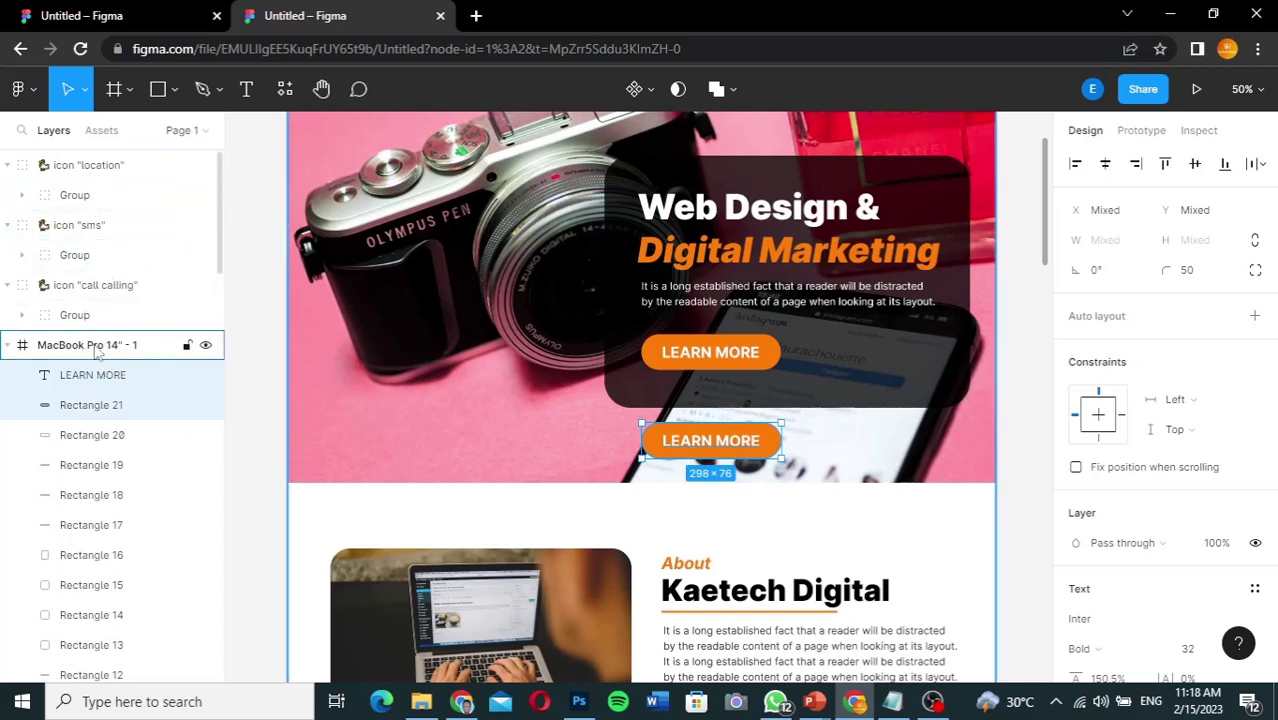
Step: Collapse the location, sms and call calling groups and move them into the frame below Rectangle 16
click(8, 285)
click(8, 225)
click(8, 165)
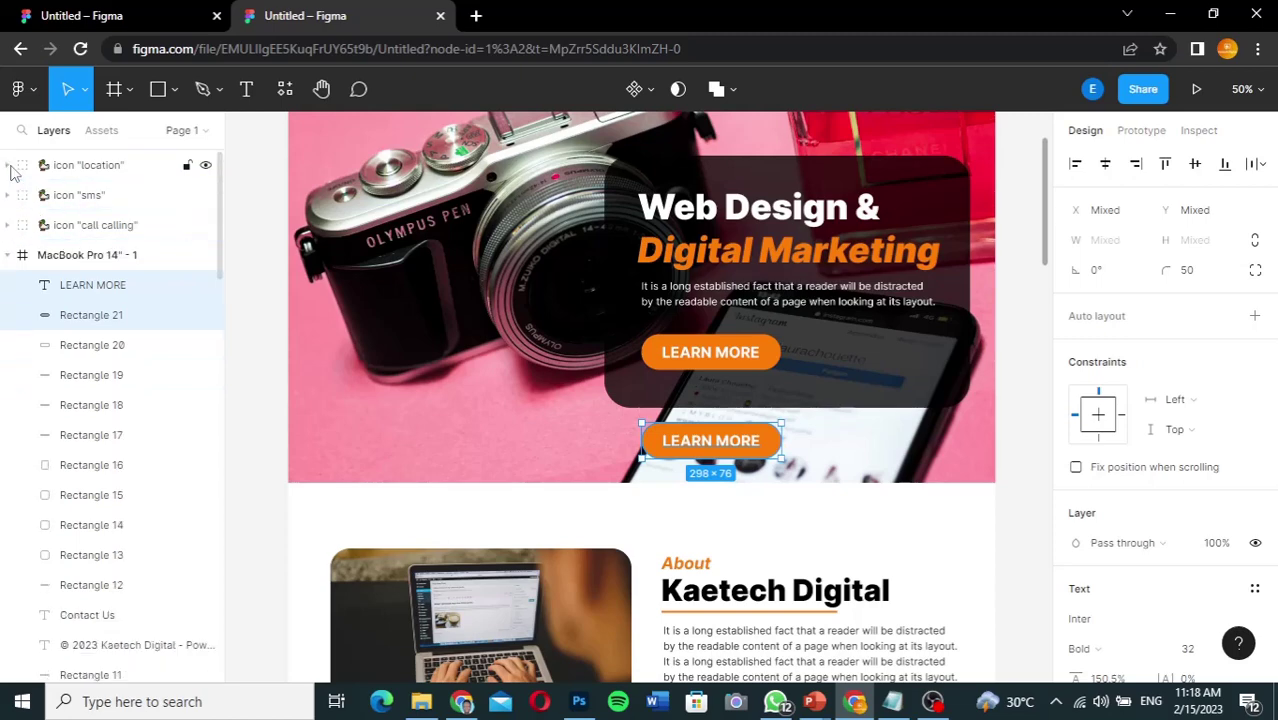
click(100, 168)
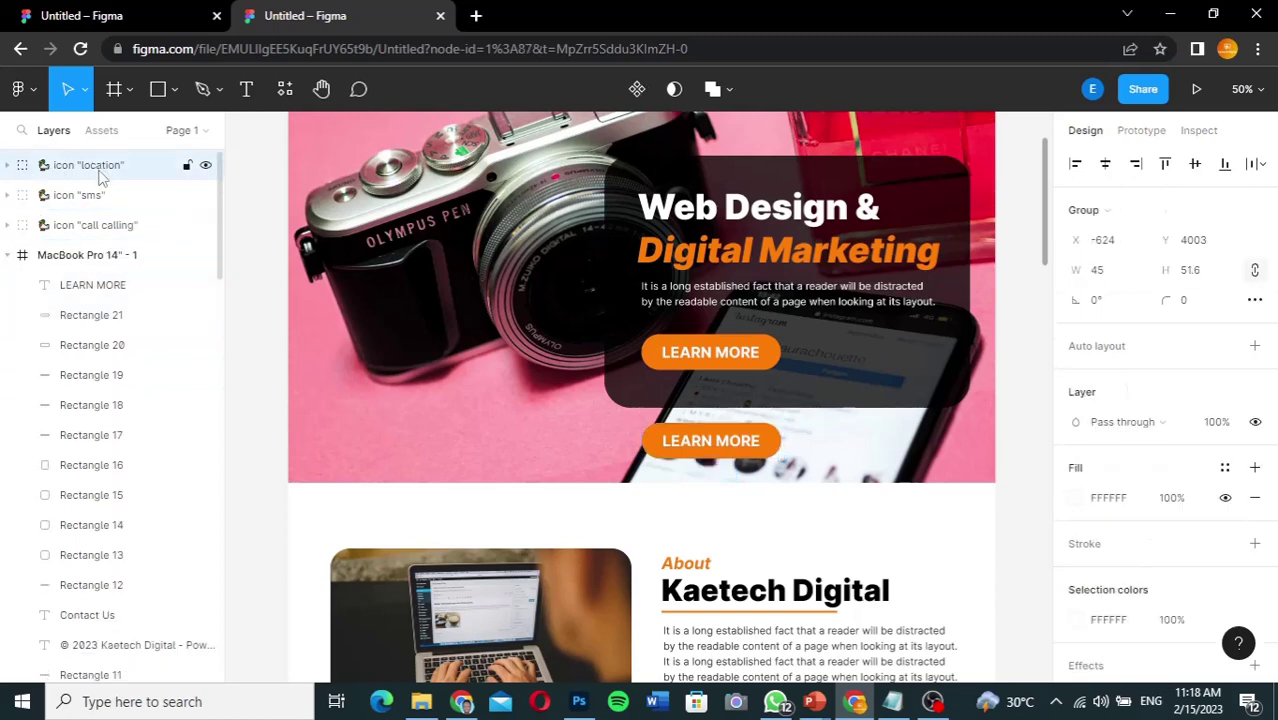
shift+click(103, 226)
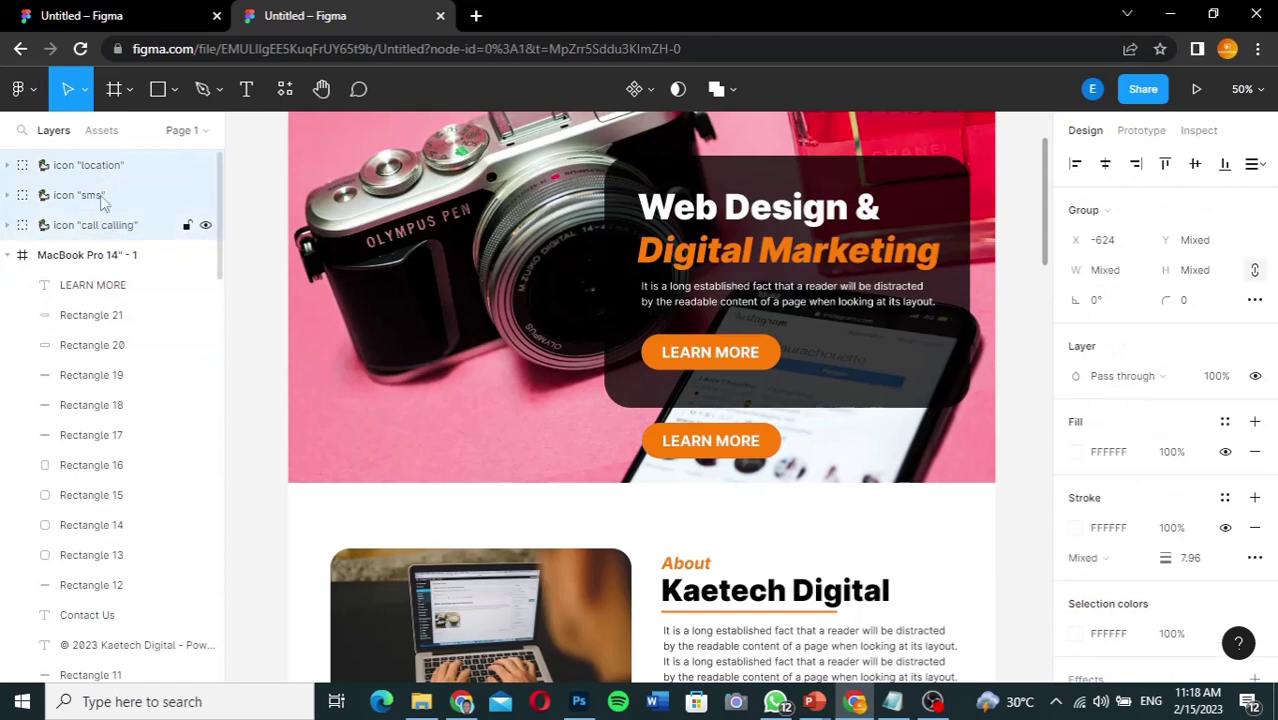
drag(100, 170, 89, 450)
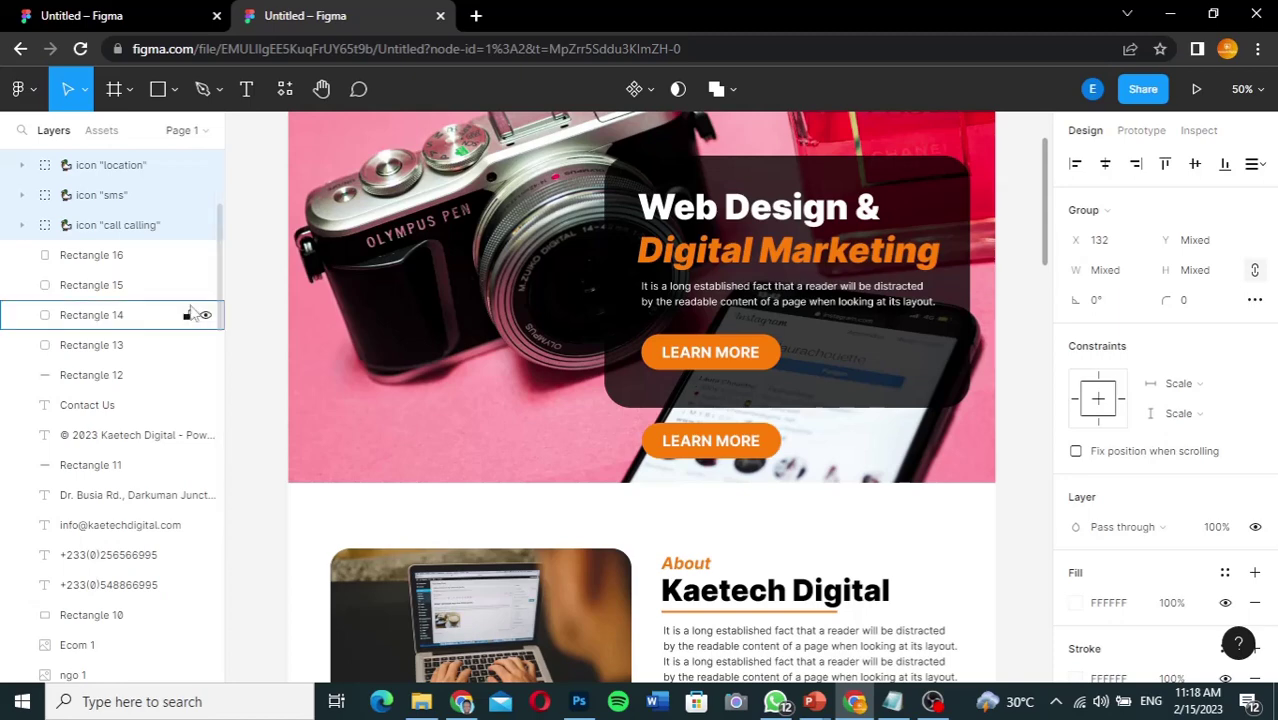
scroll(214, 258, up, 1)
scroll(214, 258, up, 3)
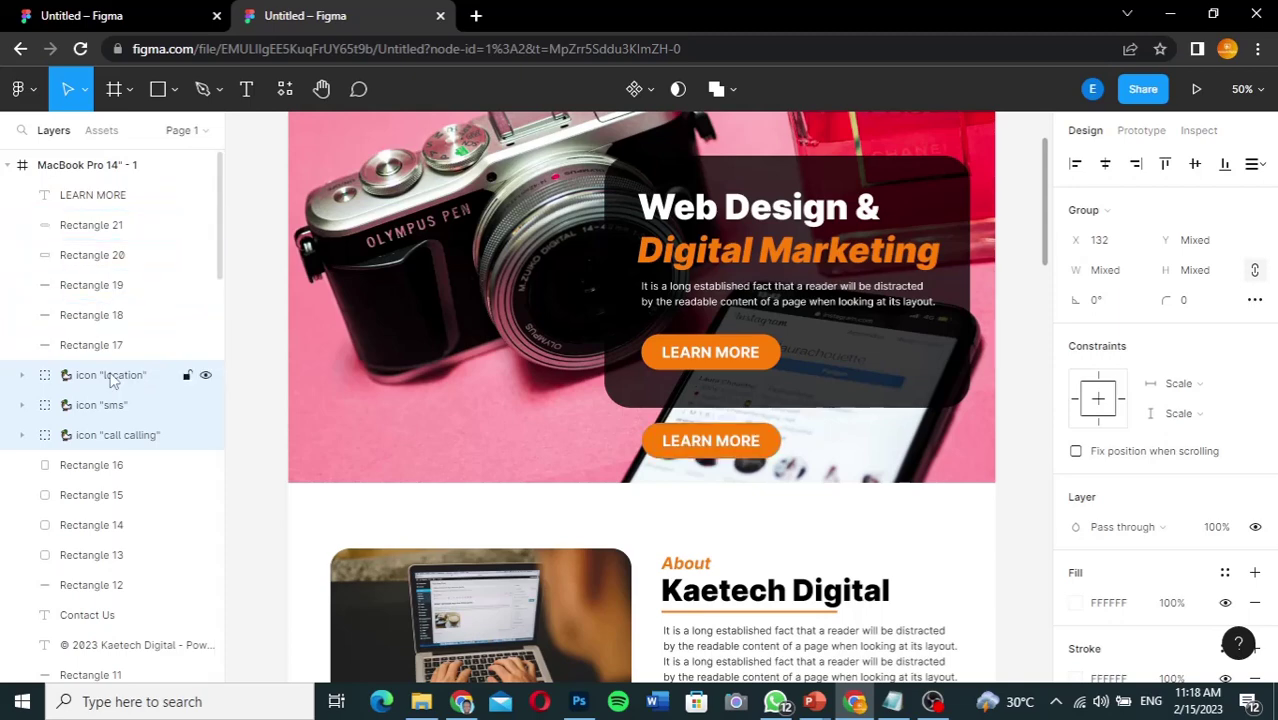
drag(110, 378, 92, 478)
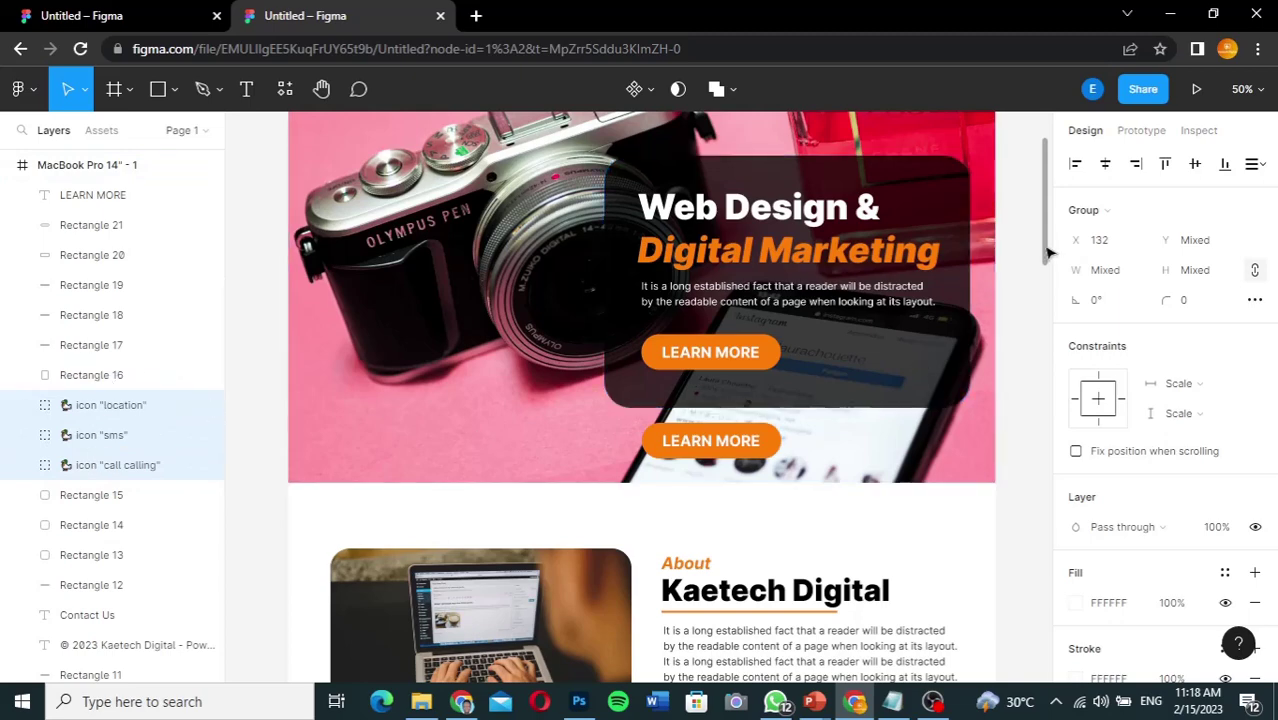
scroll(1052, 300, down, 5)
scroll(1052, 300, up, 3)
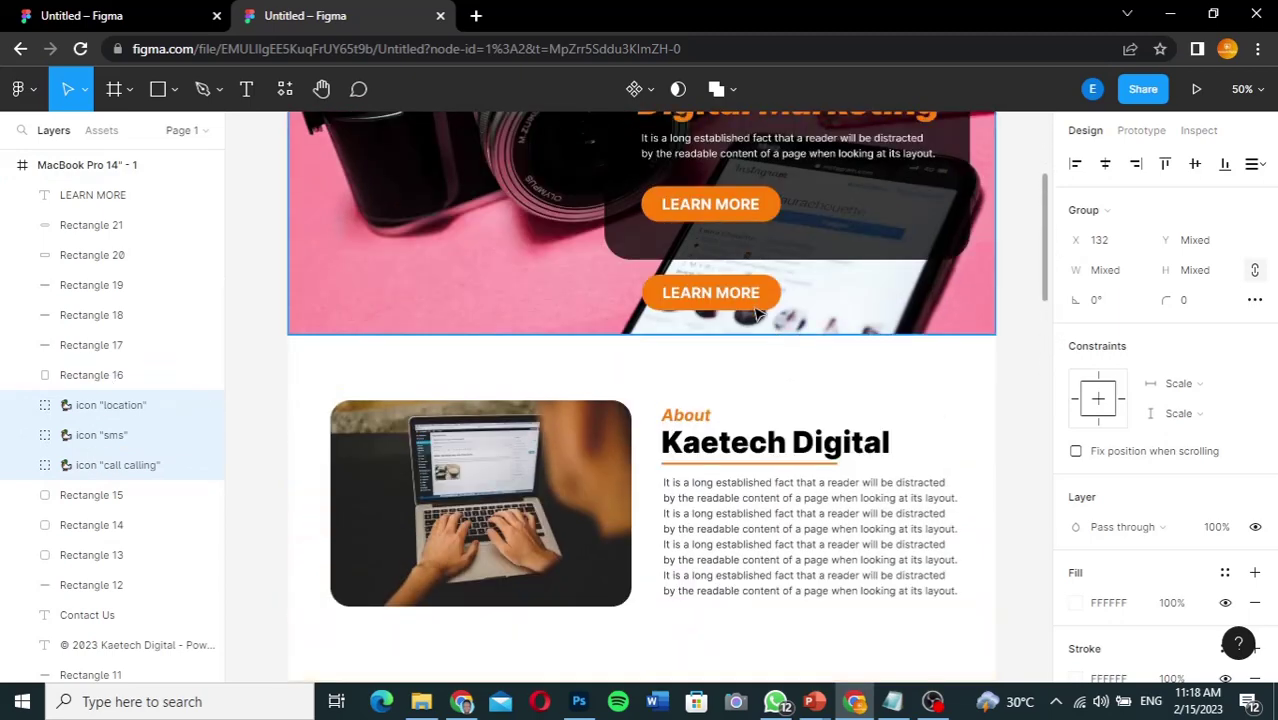
Step: Move the copied LEARN MORE button to the bottom of the contact form
click(143, 195)
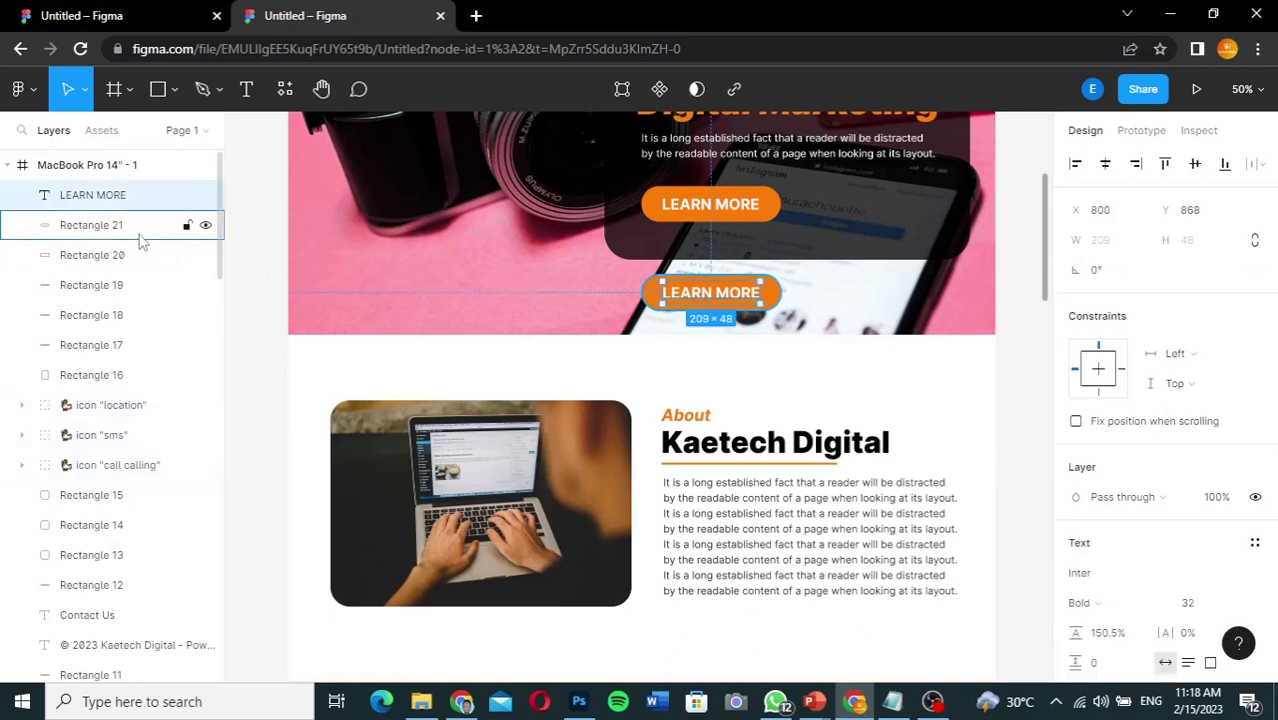
shift+click(140, 237)
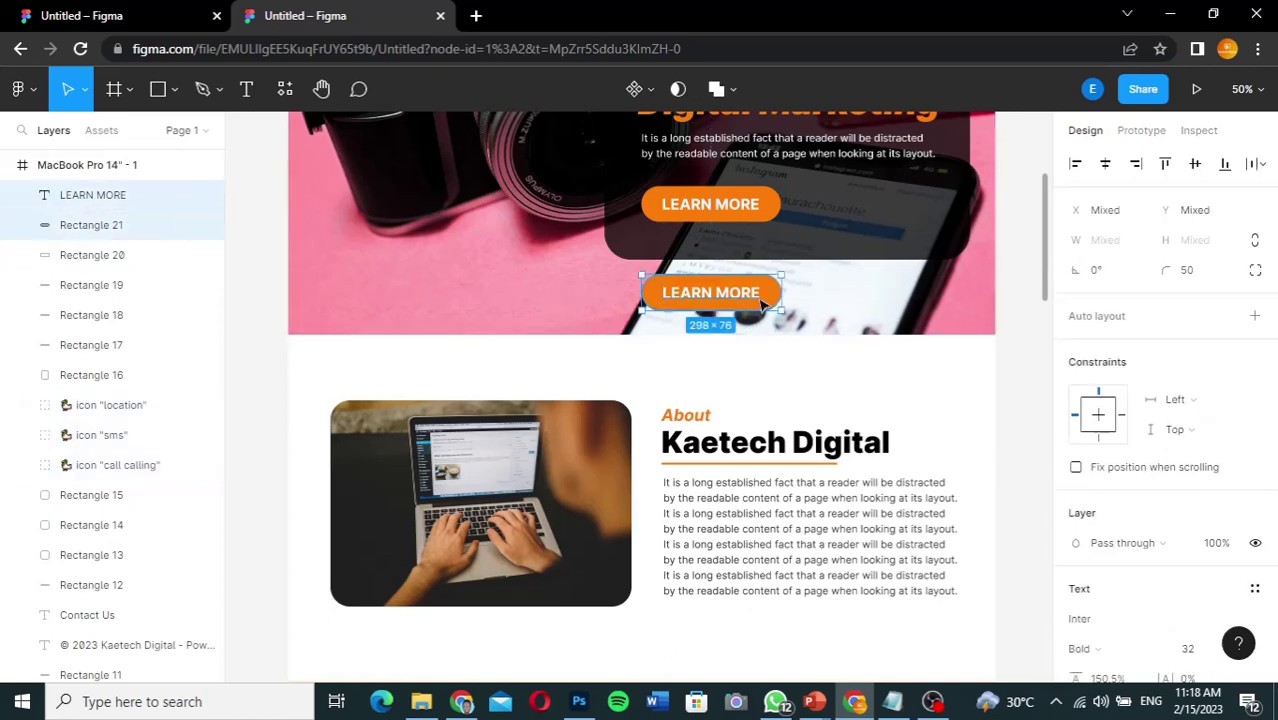
drag(762, 305, 793, 587)
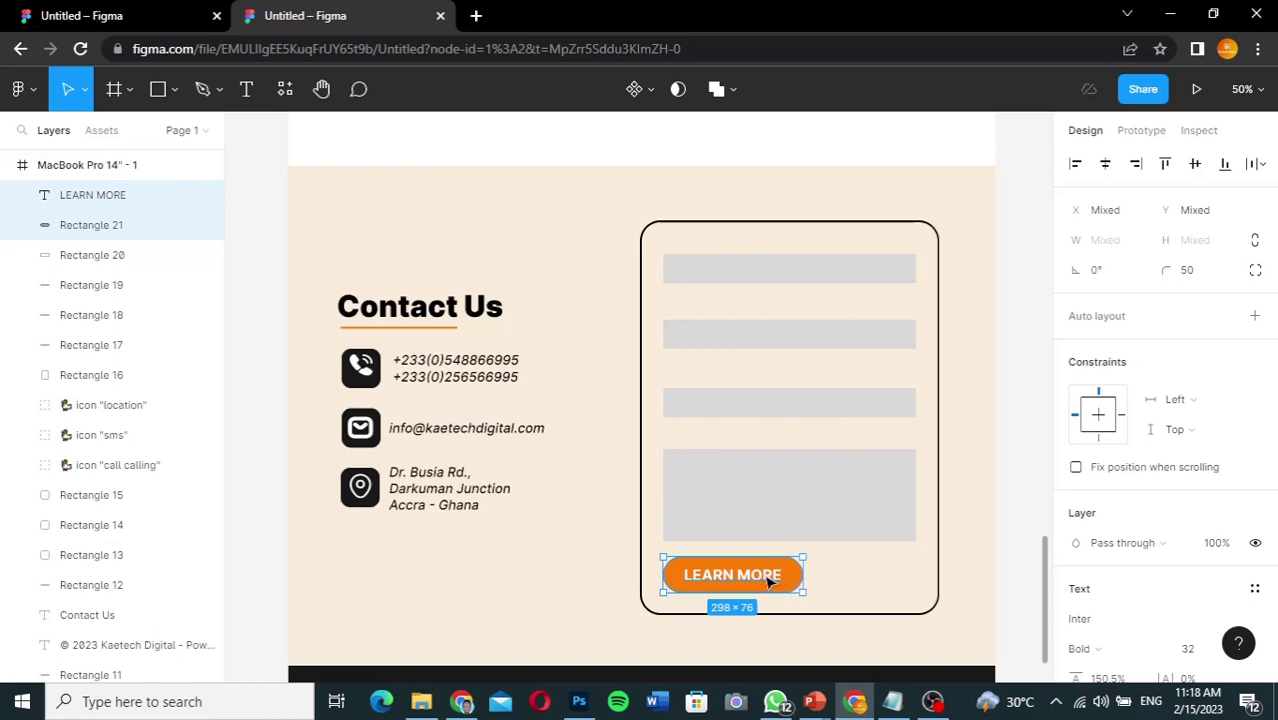
Step: Relabel the button 'Send Message', center the label, and switch to the other Figma file
double_click(768, 579)
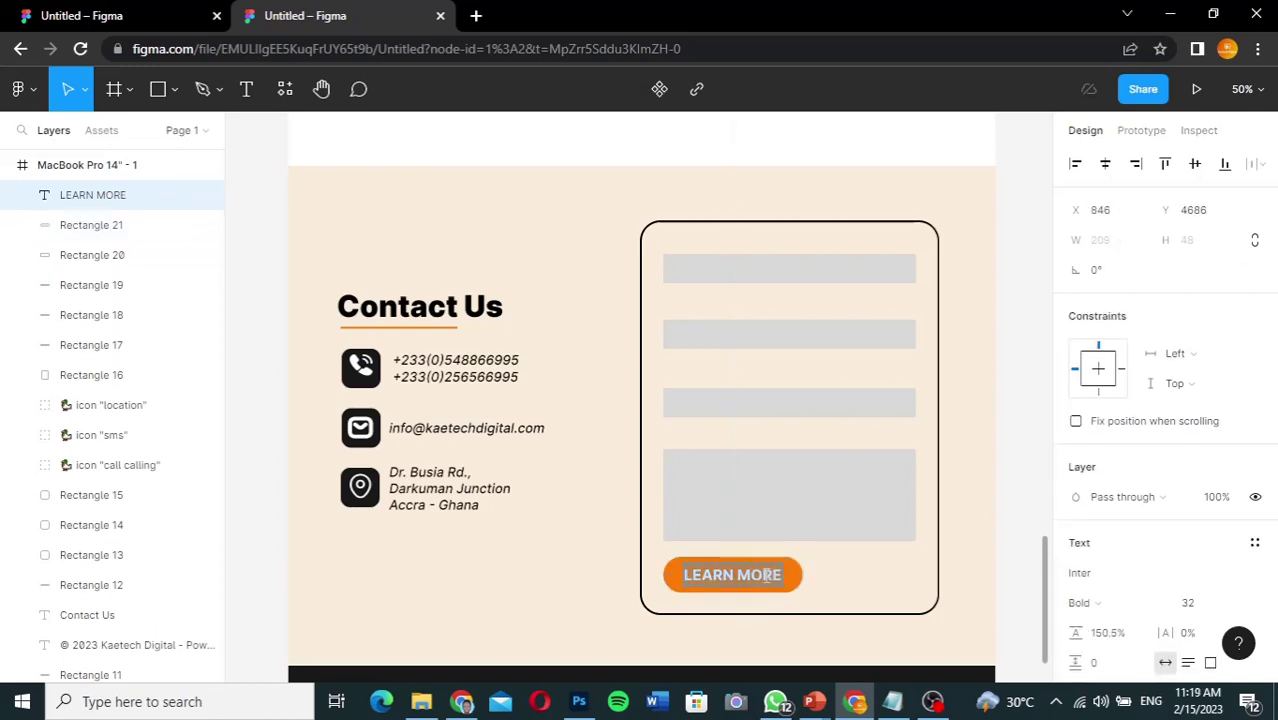
text(Se)
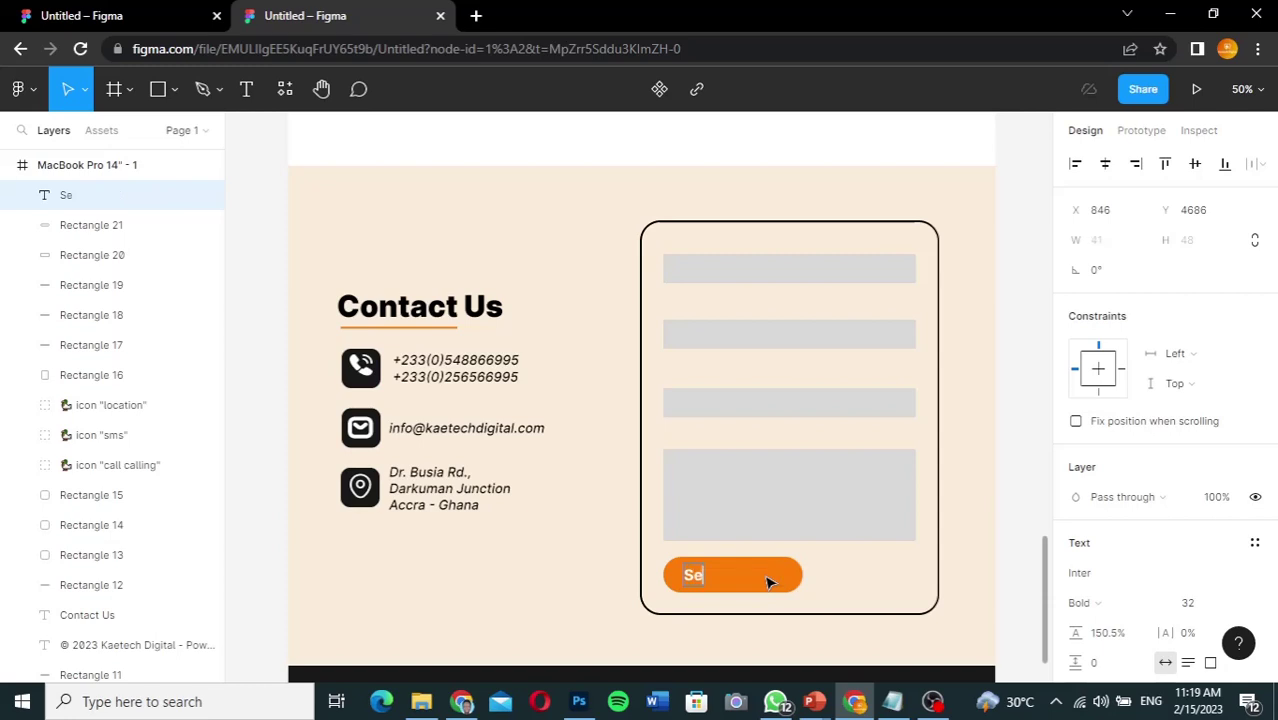
text(nd Message)
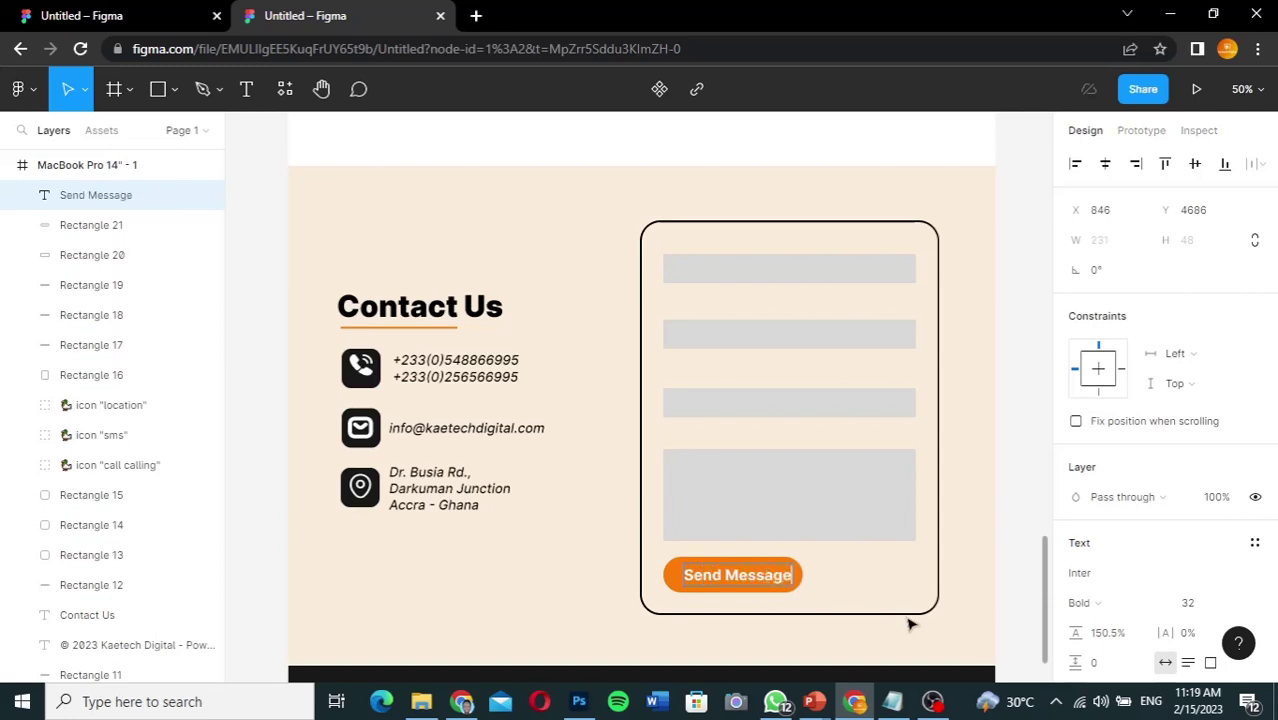
key(Escape)
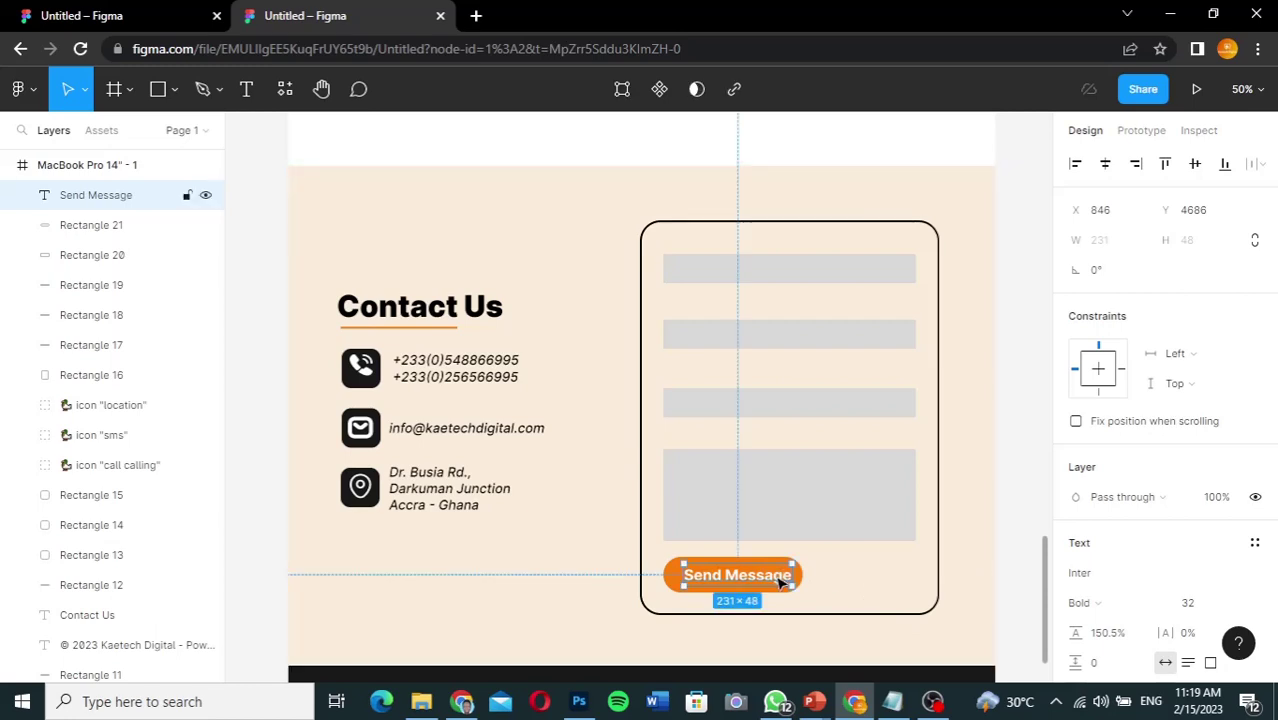
drag(781, 582, 772, 583)
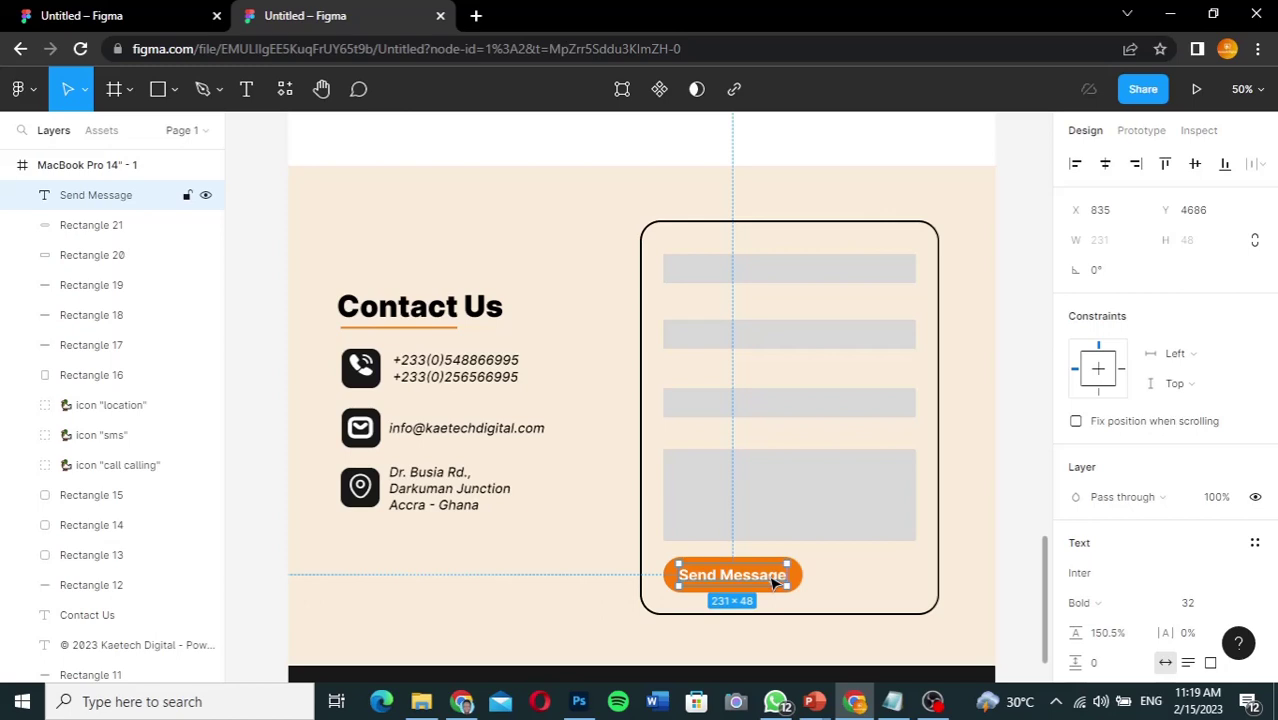
click(963, 587)
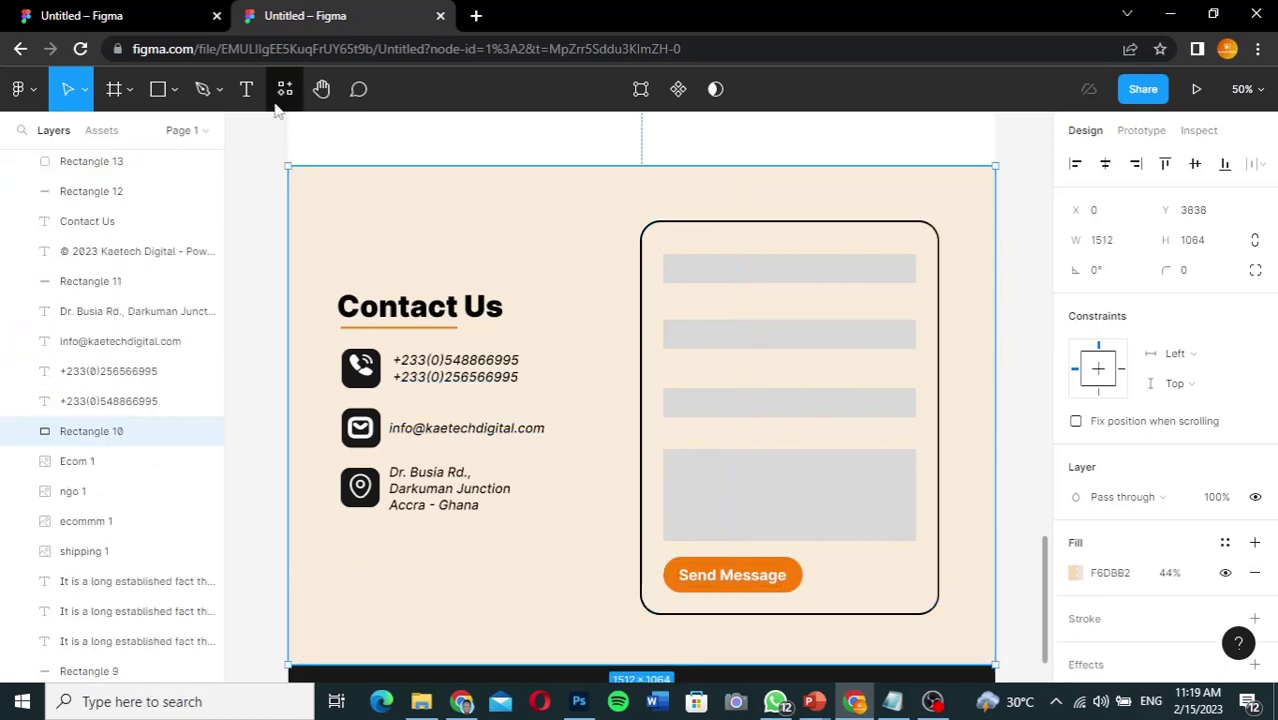
click(100, 12)
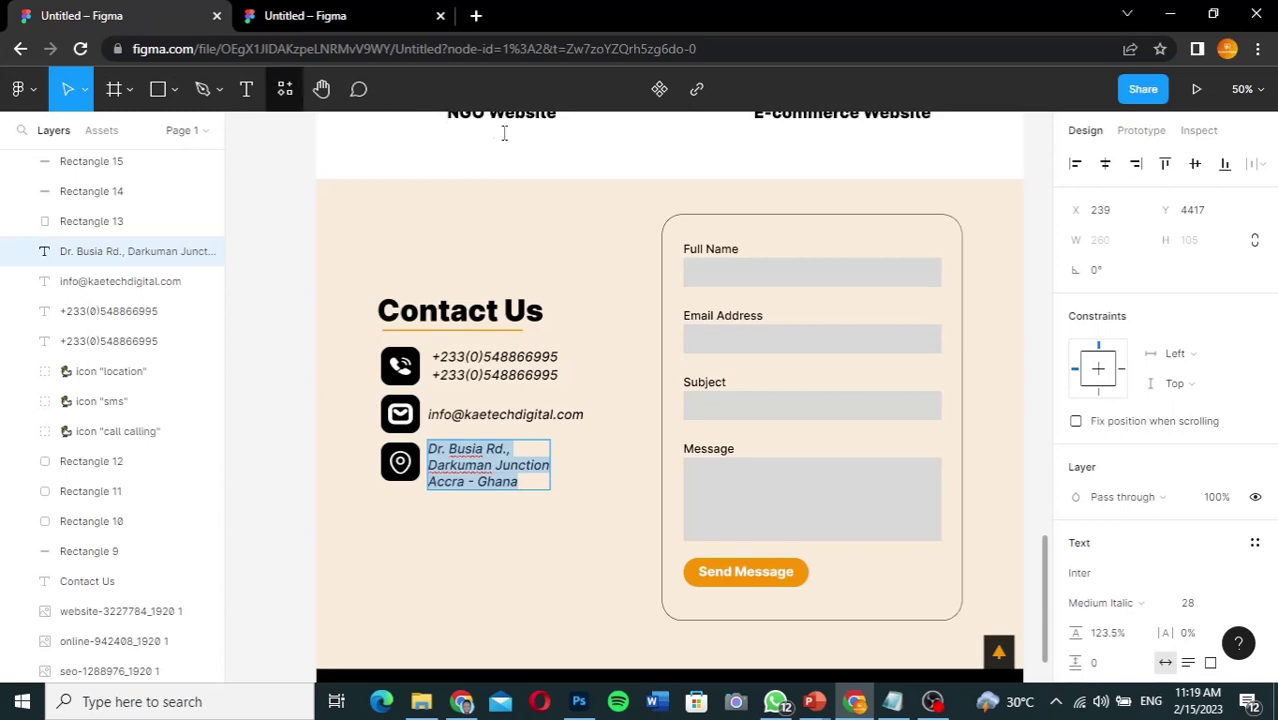
Step: Review the reference form's Full Name, Email Address and Subject labels, then switch back to the landing page file
click(714, 252)
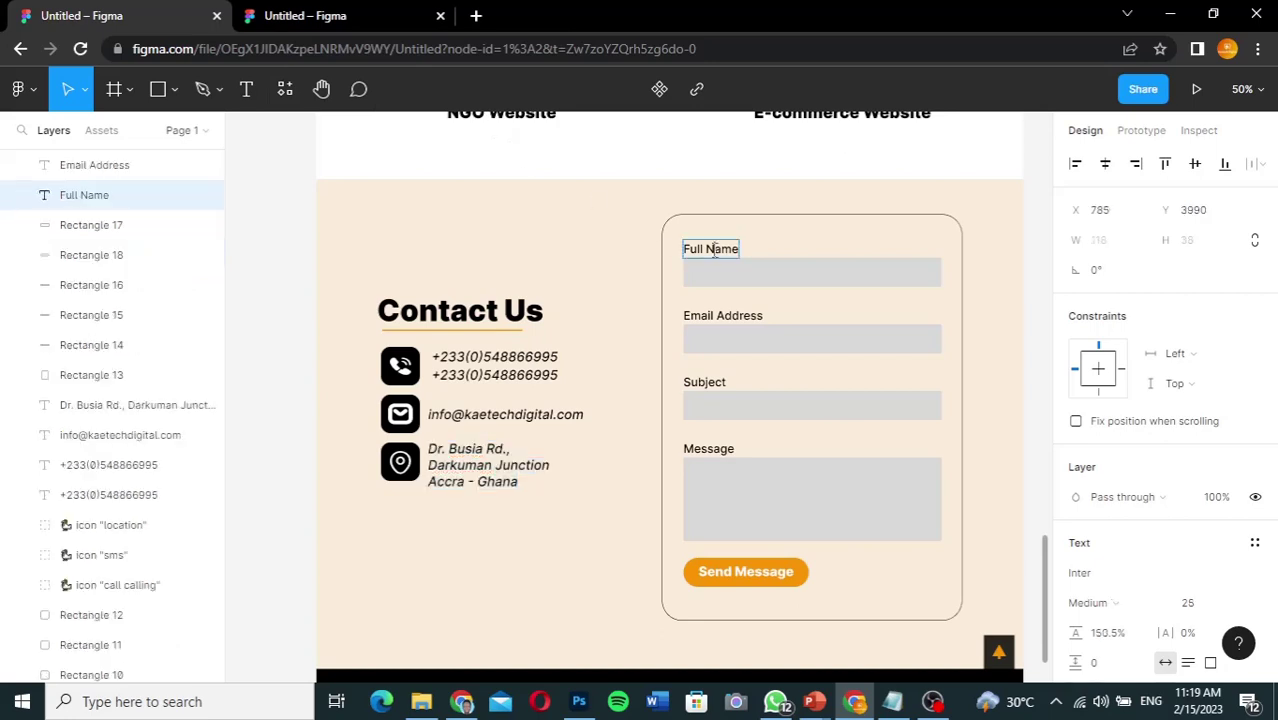
click(716, 316)
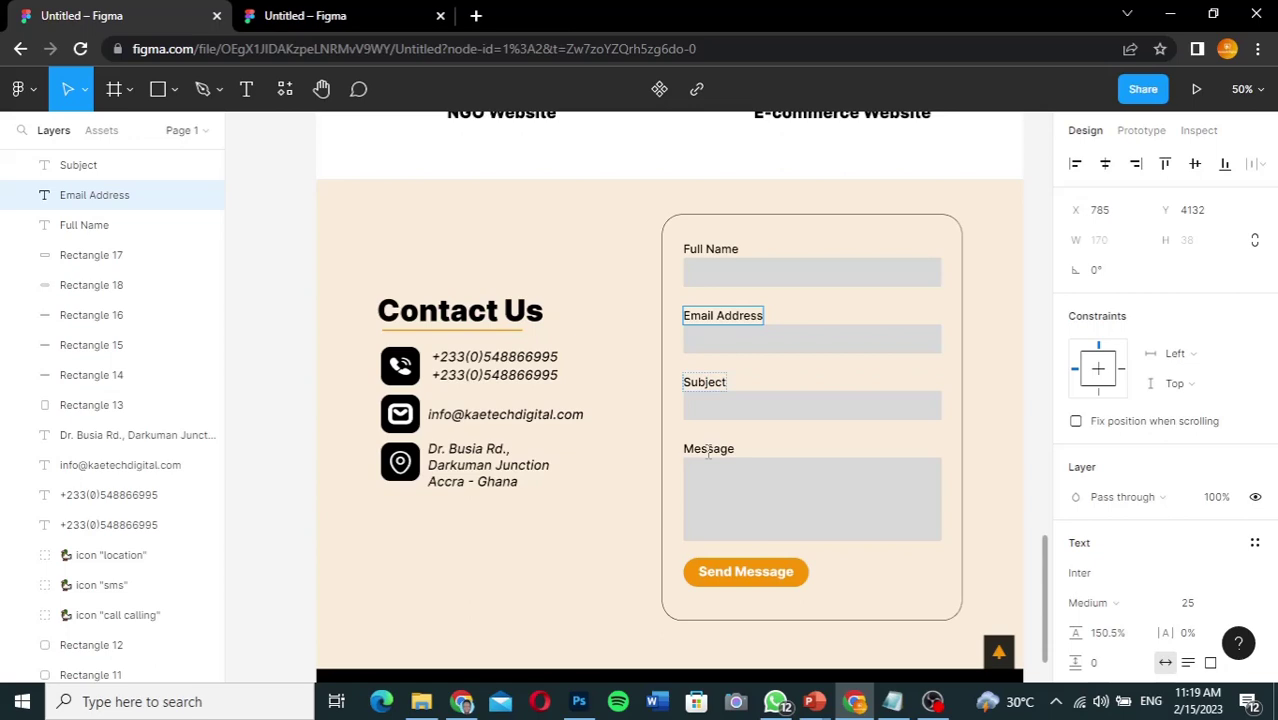
key(shift+Tab)
key(shift+Tab)
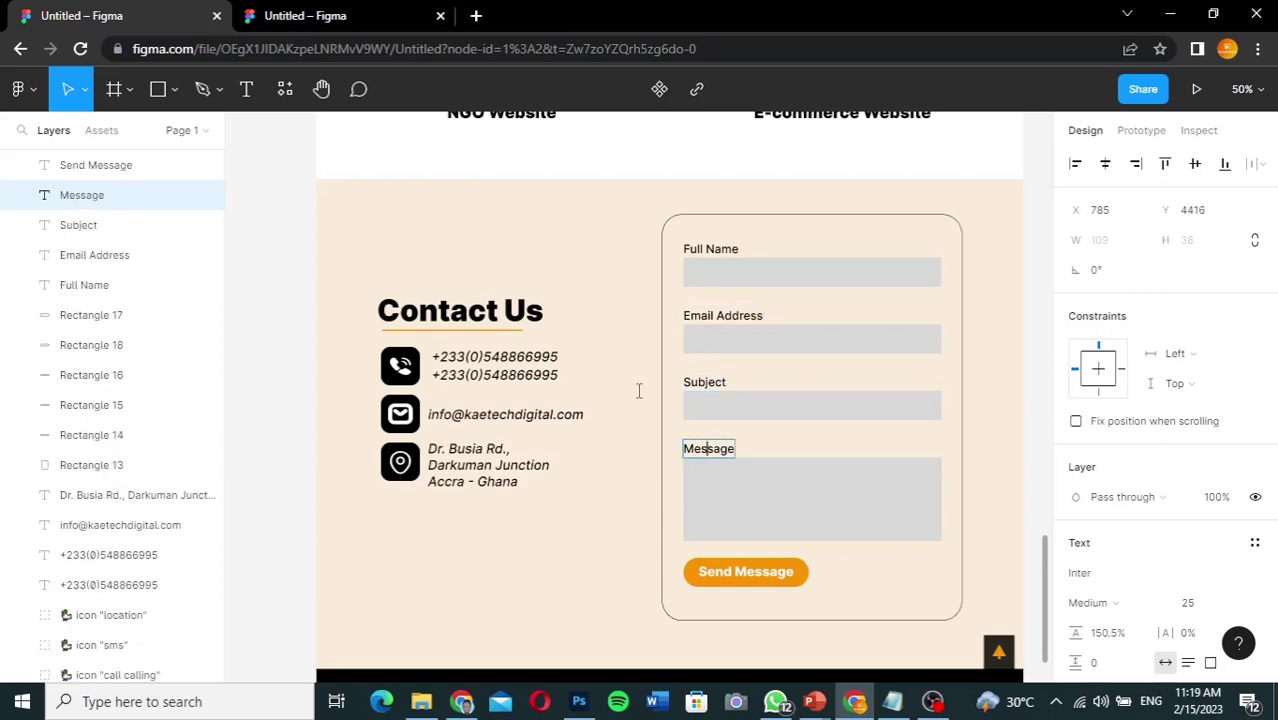
click(325, 22)
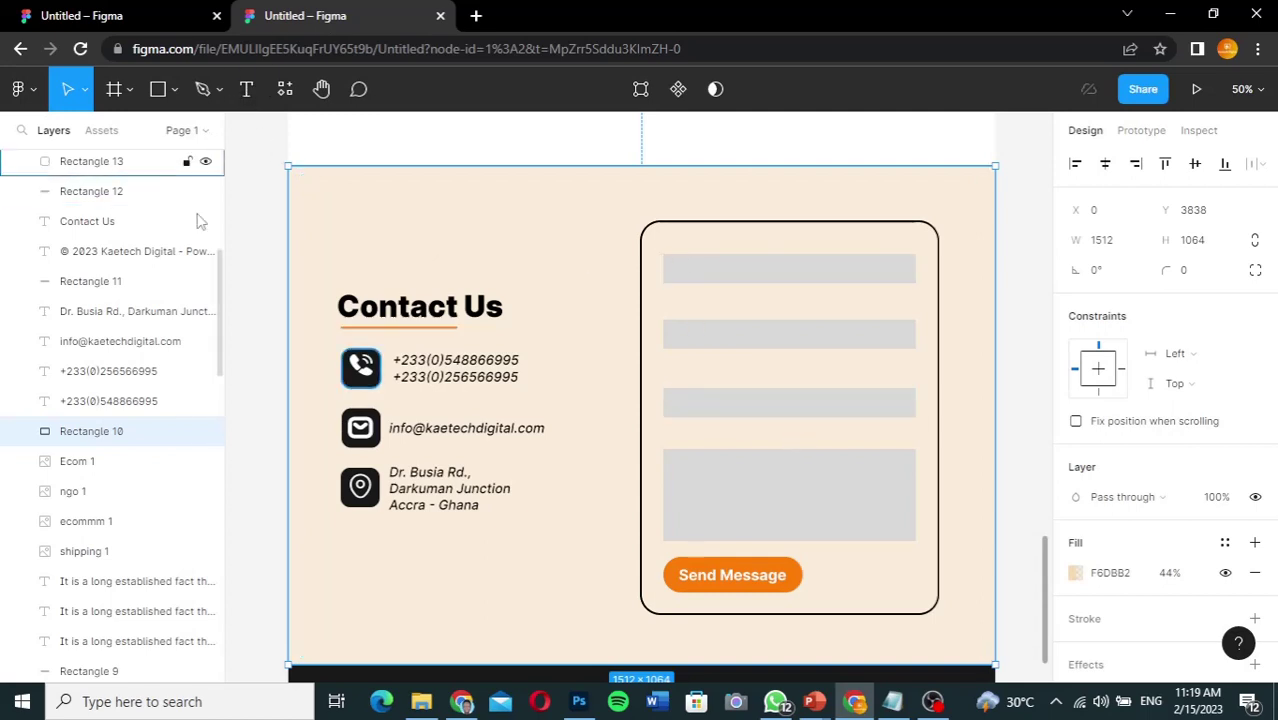
Step: Add a 'Full Name' text label at the top of the contact form card
scroll(219, 346, up, 5)
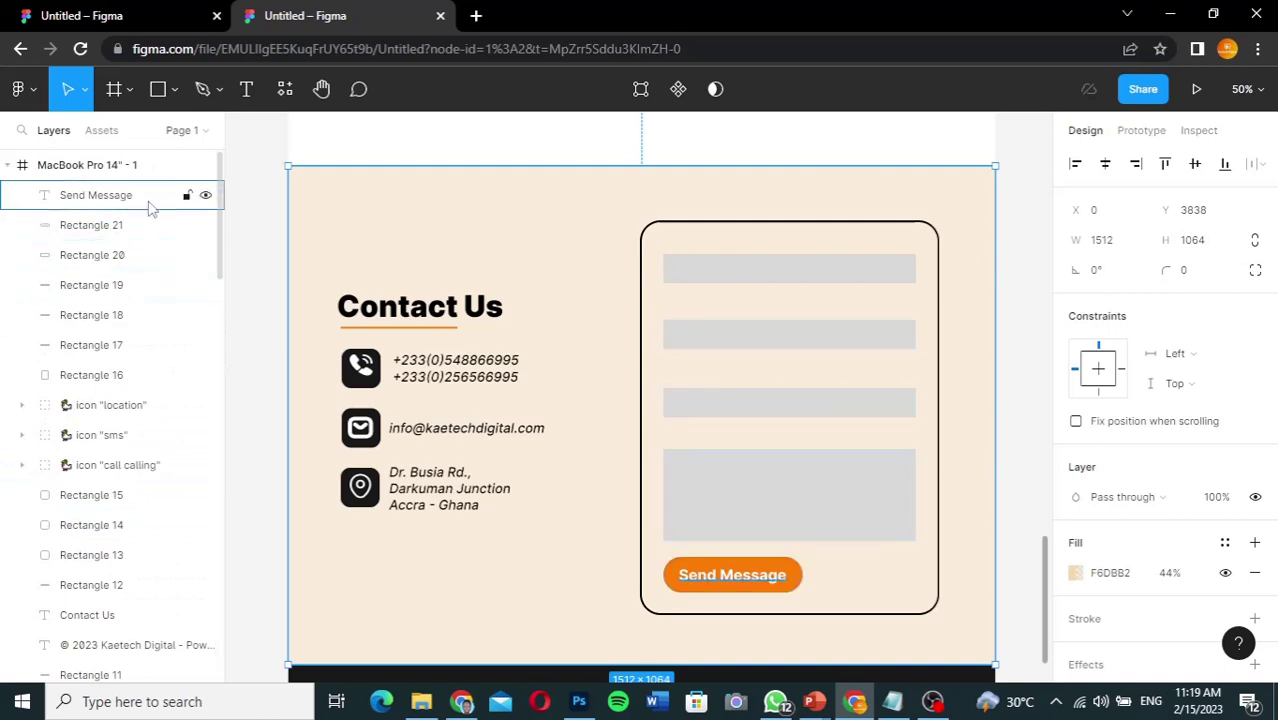
click(122, 349)
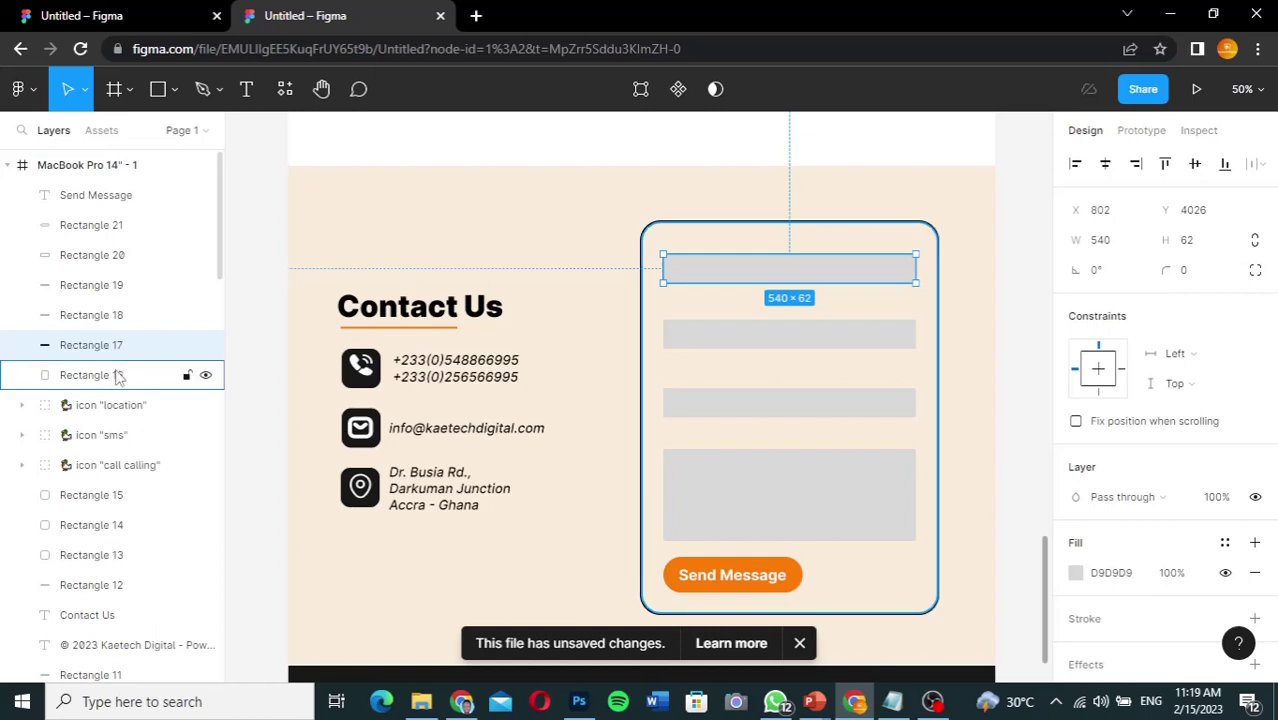
click(117, 376)
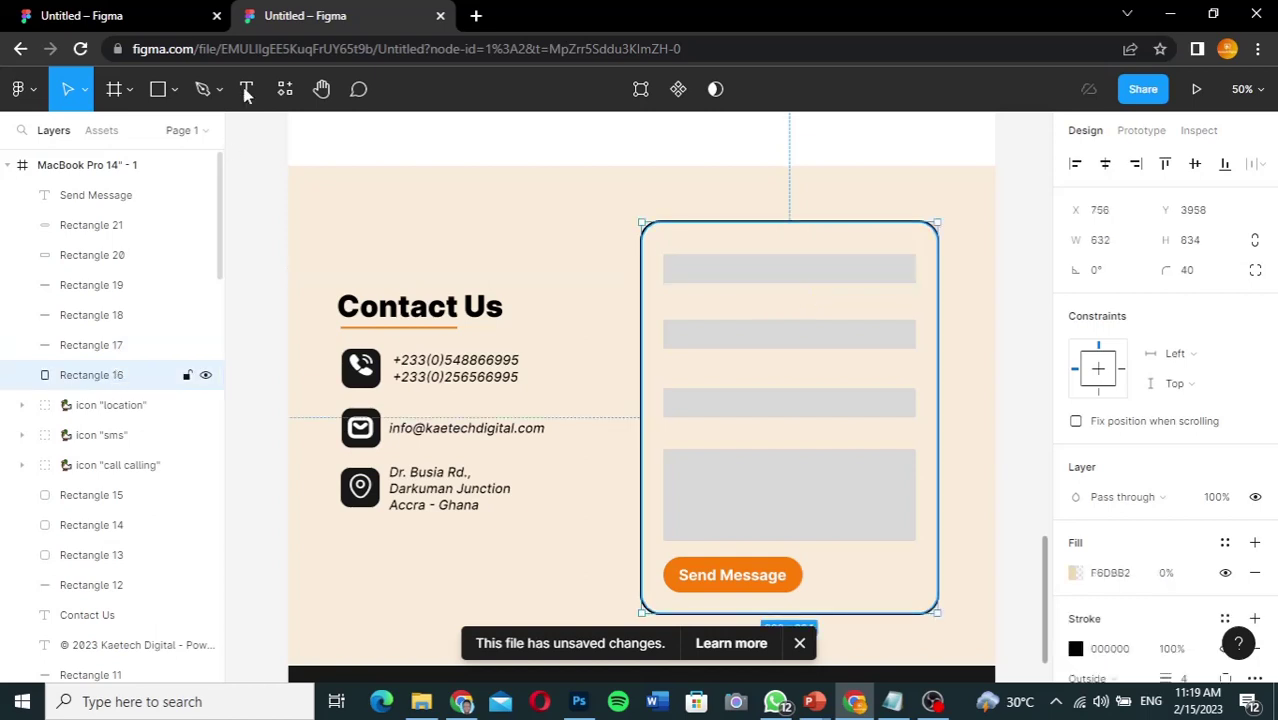
key(t)
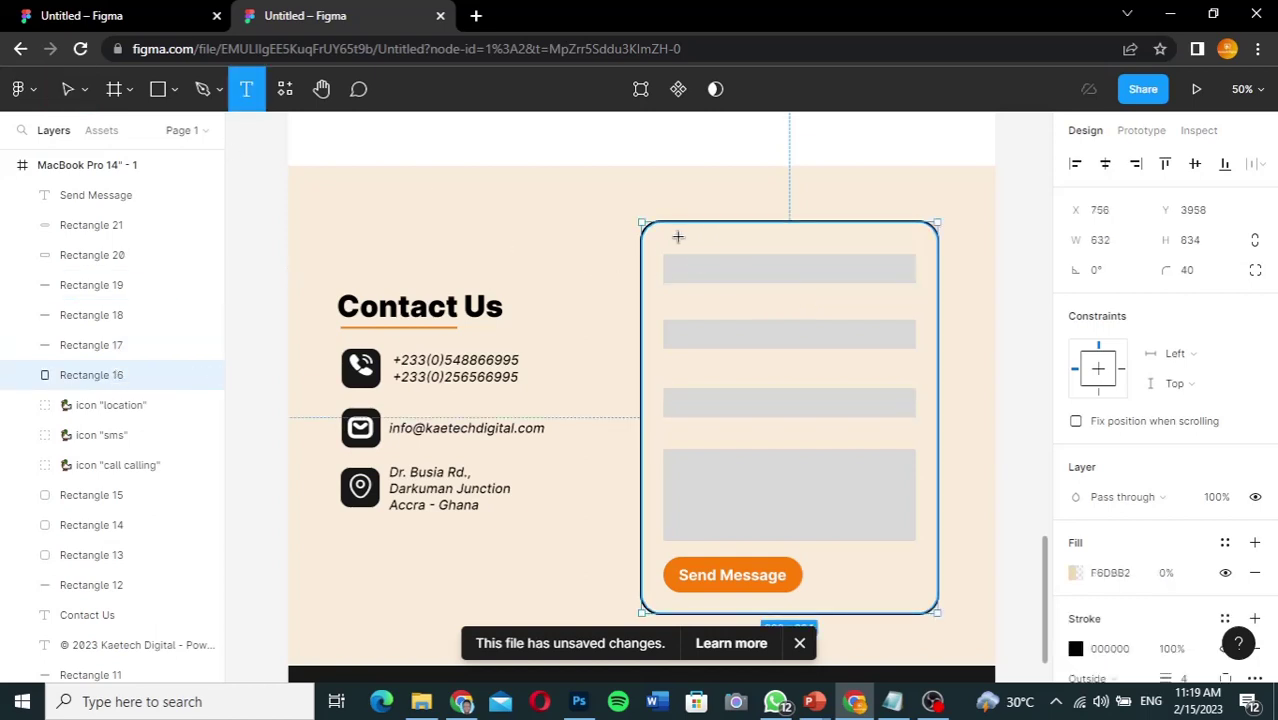
click(670, 237)
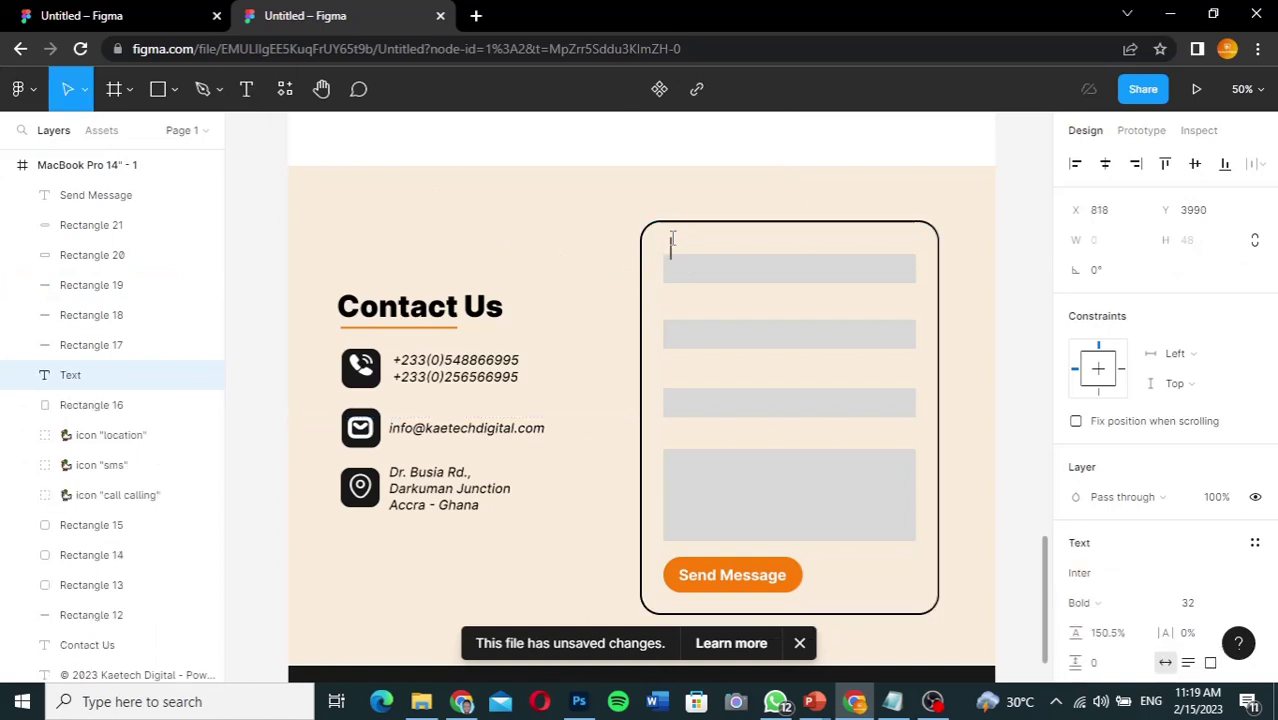
text(F)
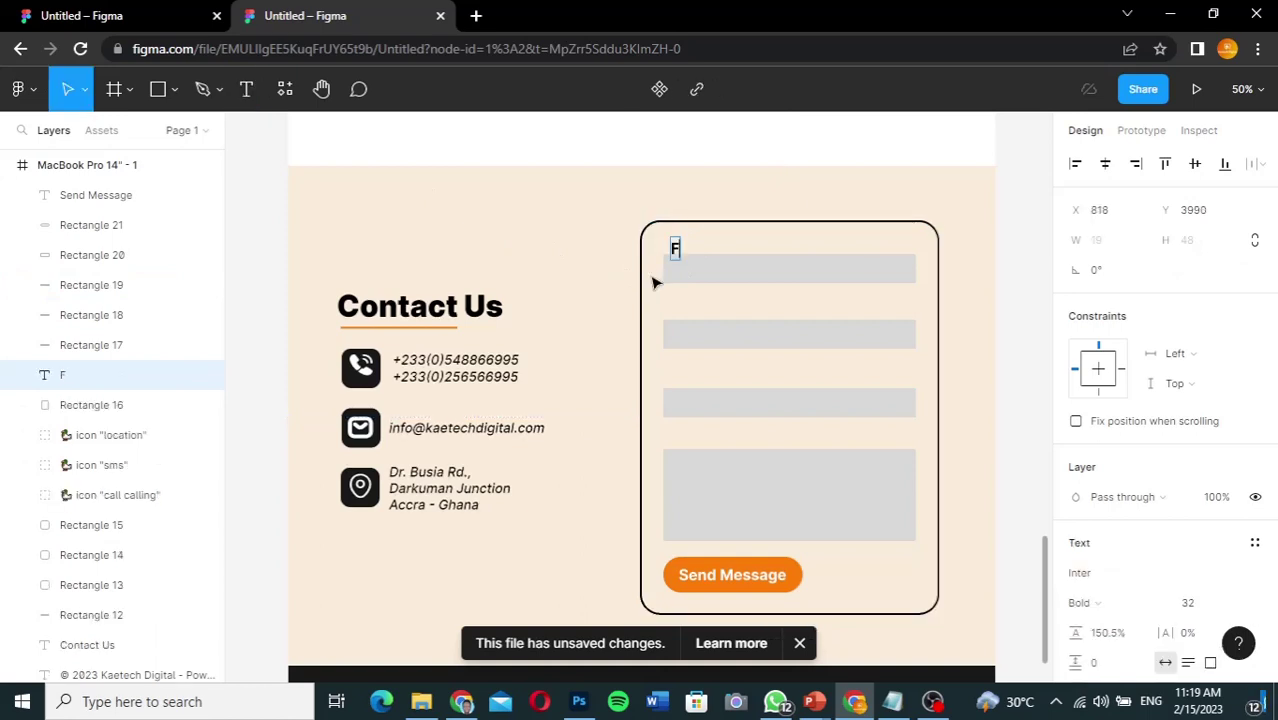
text(ull Name)
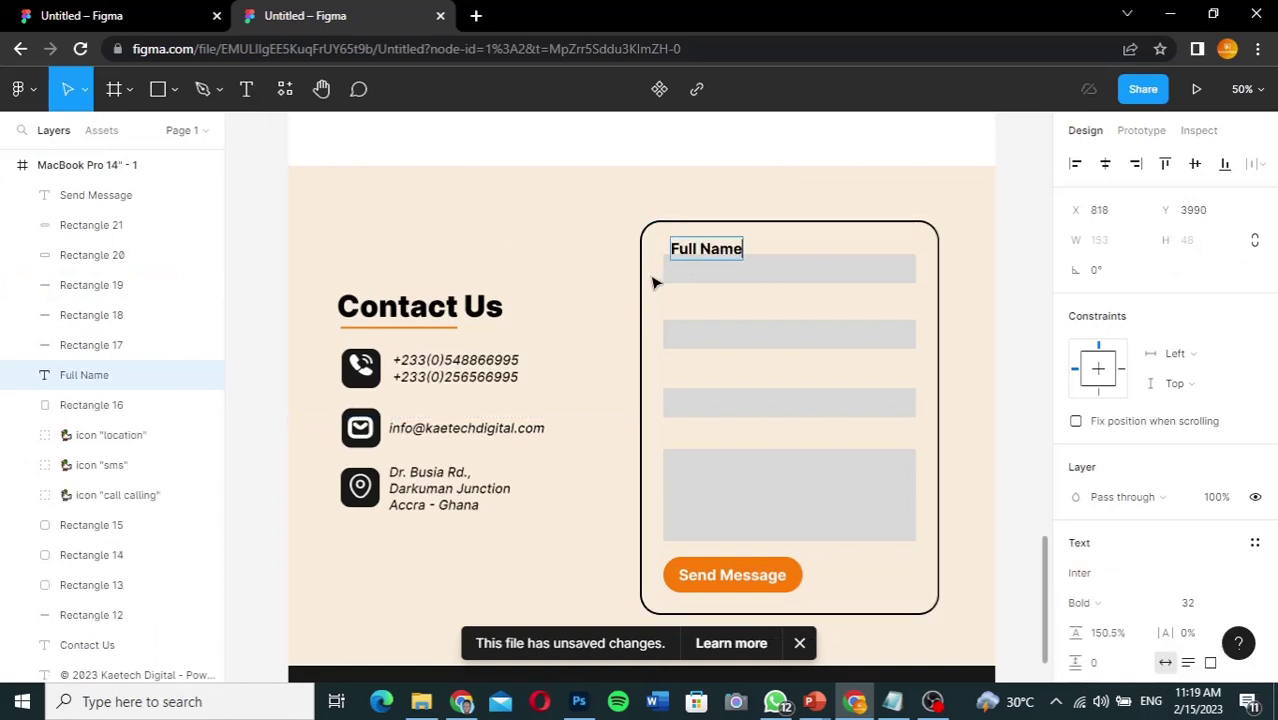
Step: Style the Full Name label as Regular weight, size 25, and nudge it up-left into place
key(ctrl+a)
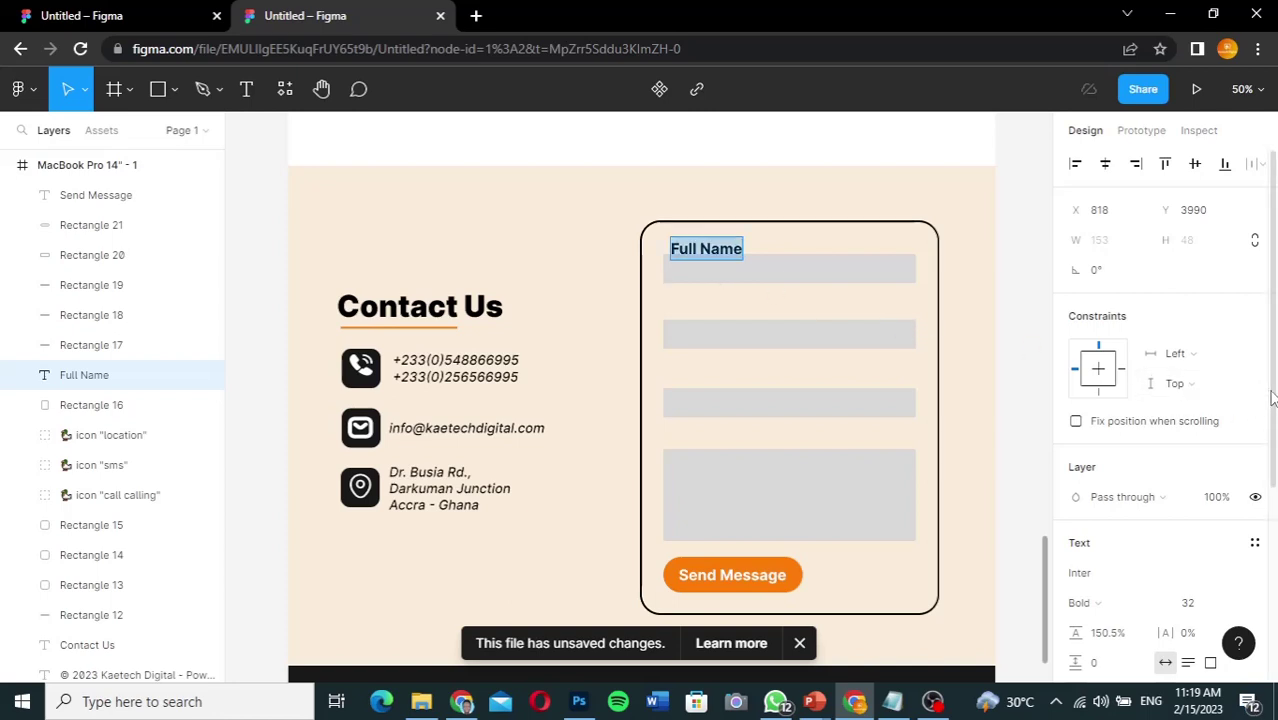
drag(1272, 397, 1275, 517)
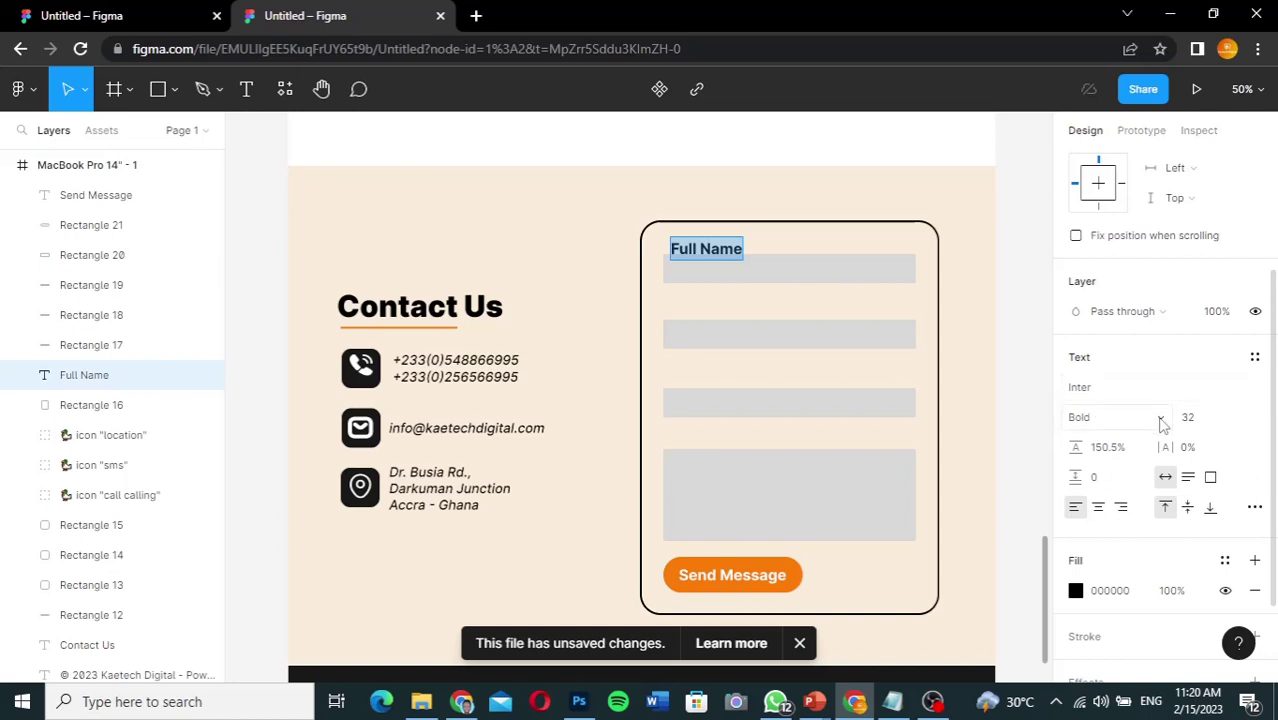
click(1084, 418)
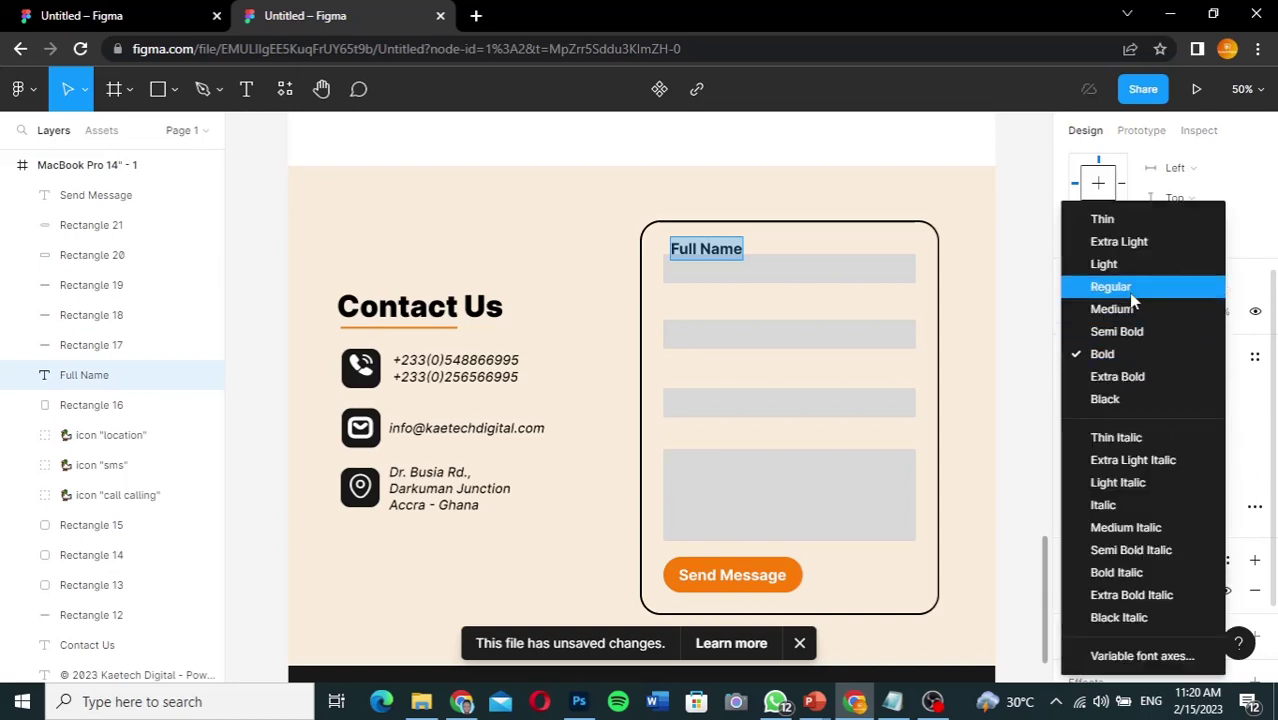
click(1131, 296)
click(1208, 420)
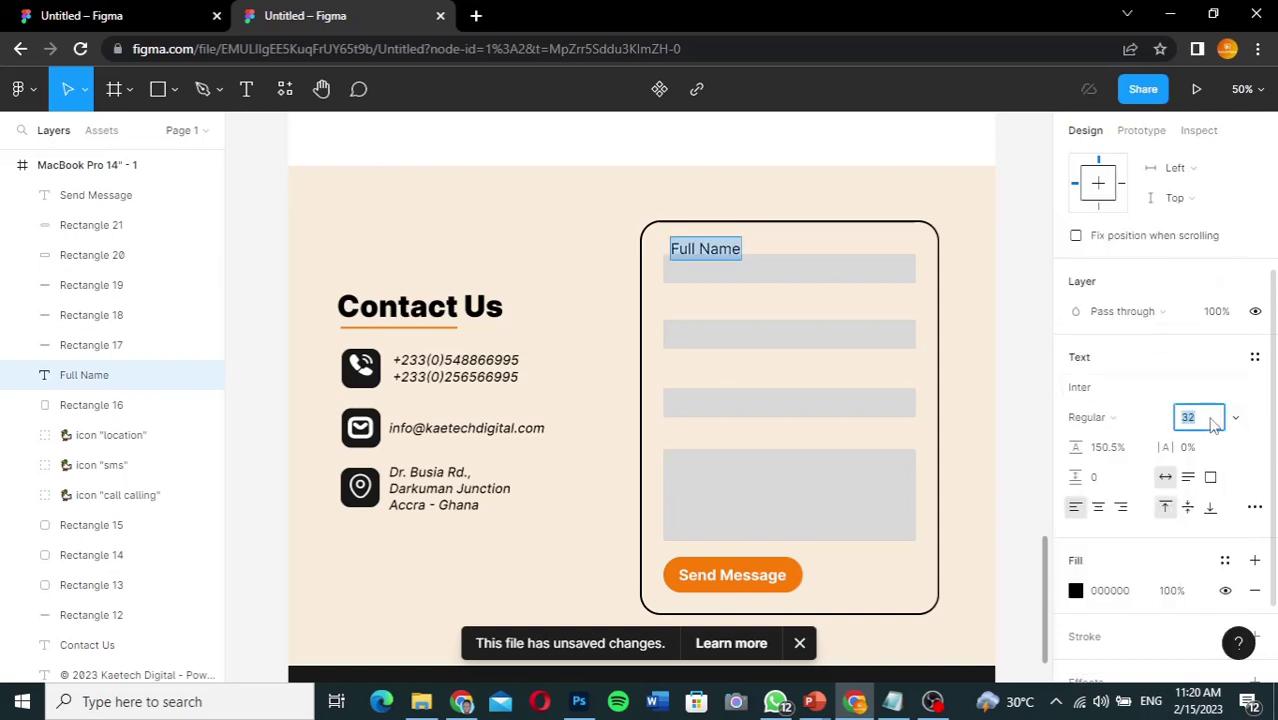
text(25)
key(Return)
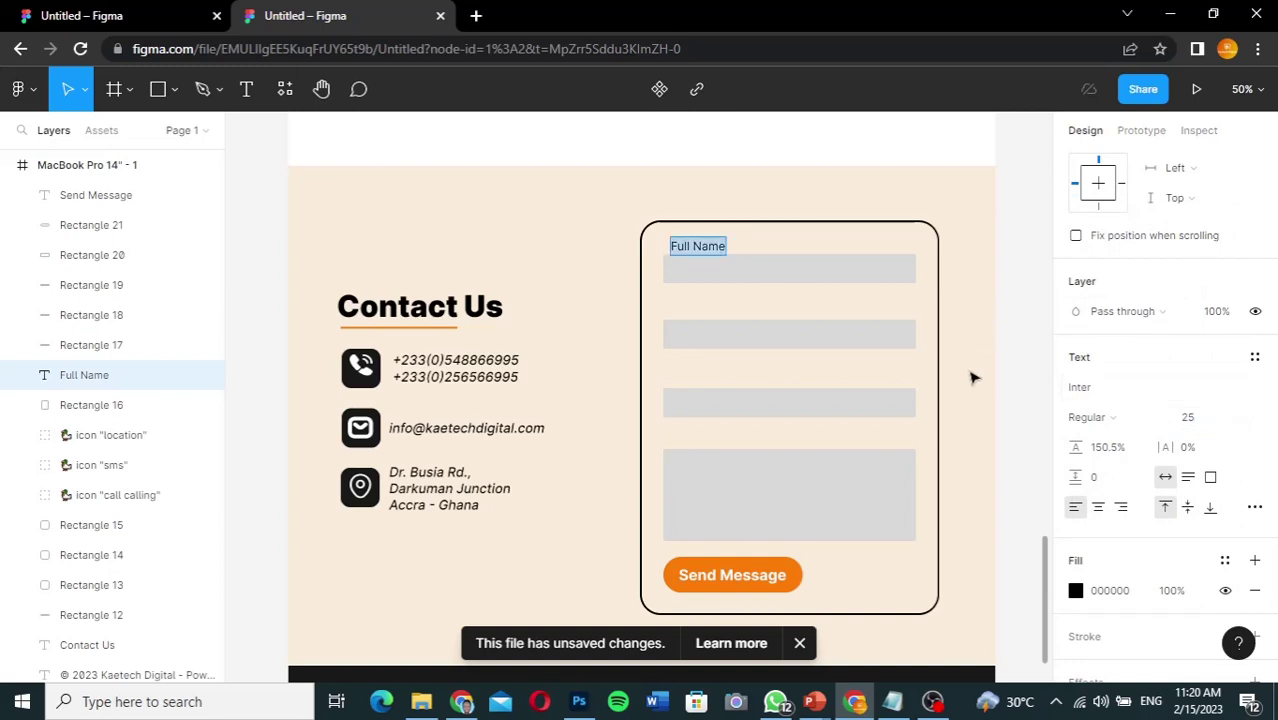
key(Escape)
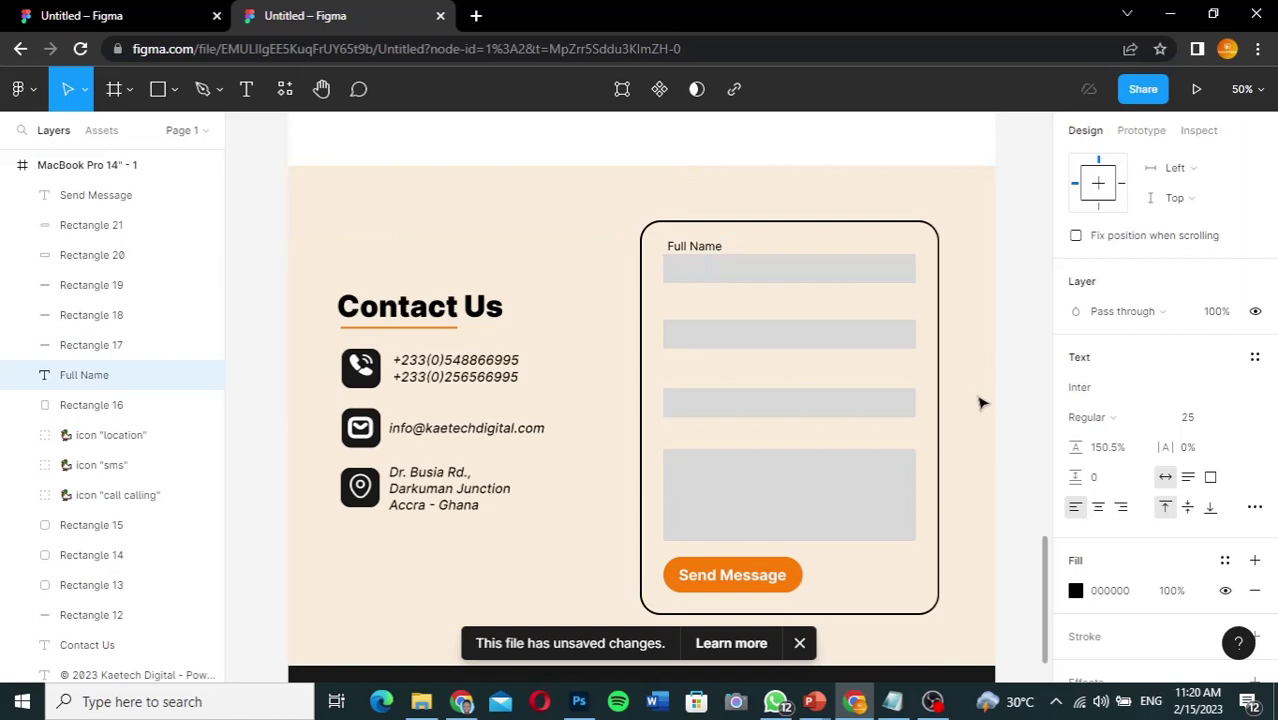
key(Left)
key(Left)
key(Left)
key(Left)
key(Left)
key(Left)
key(Left)
key(Left)
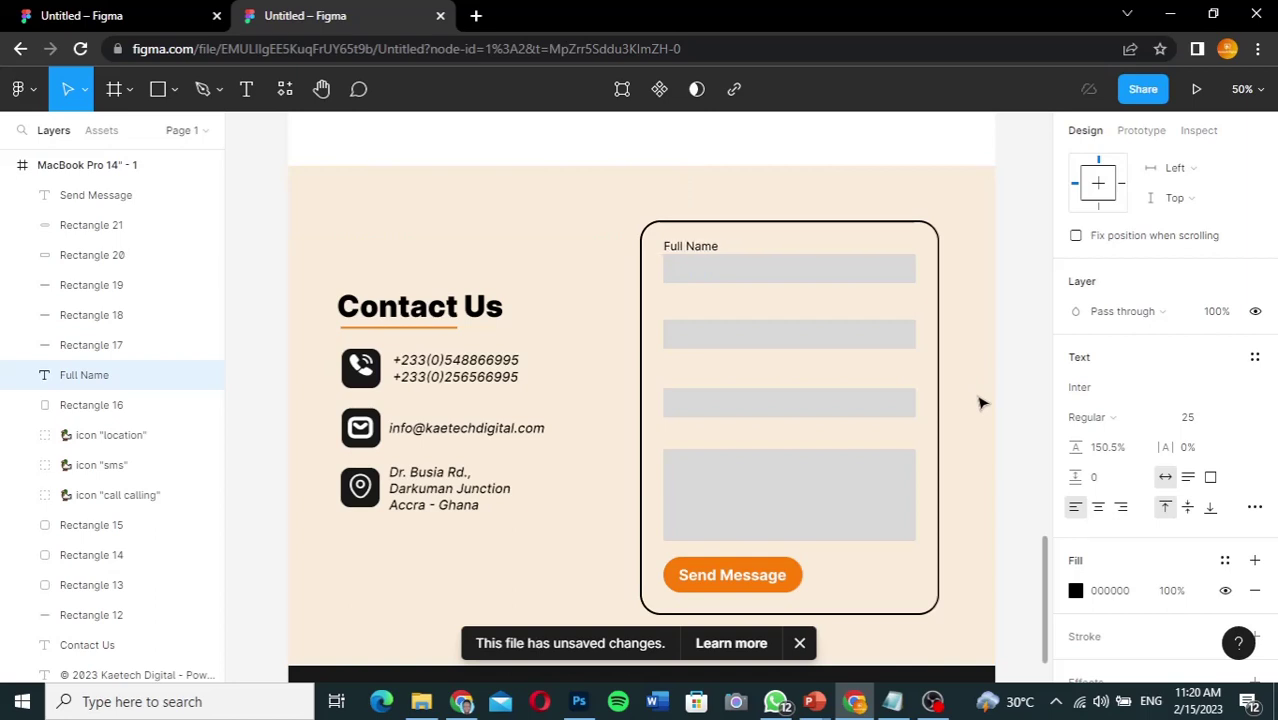
key(Up)
key(Up)
key(Up)
key(Up)
key(Up)
Step: Copy the Full Name label above the second field and retype it as 'Email Address'
click(695, 248)
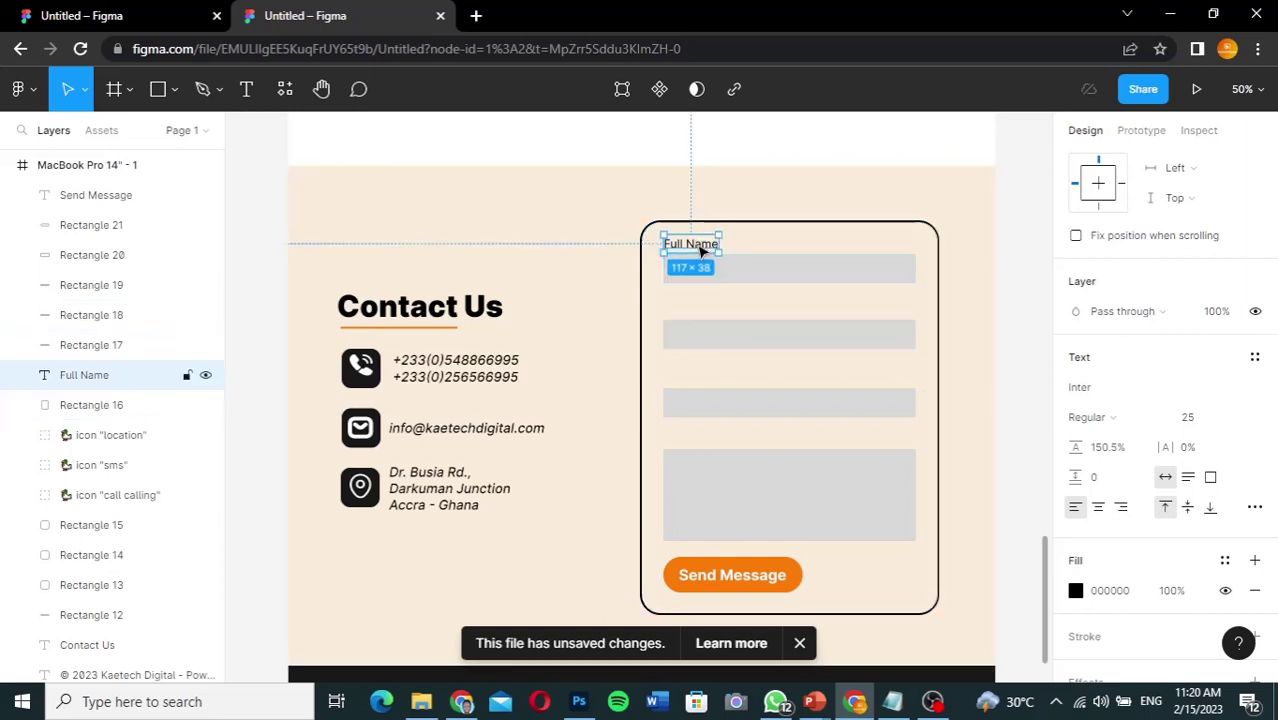
drag(701, 250, 703, 316)
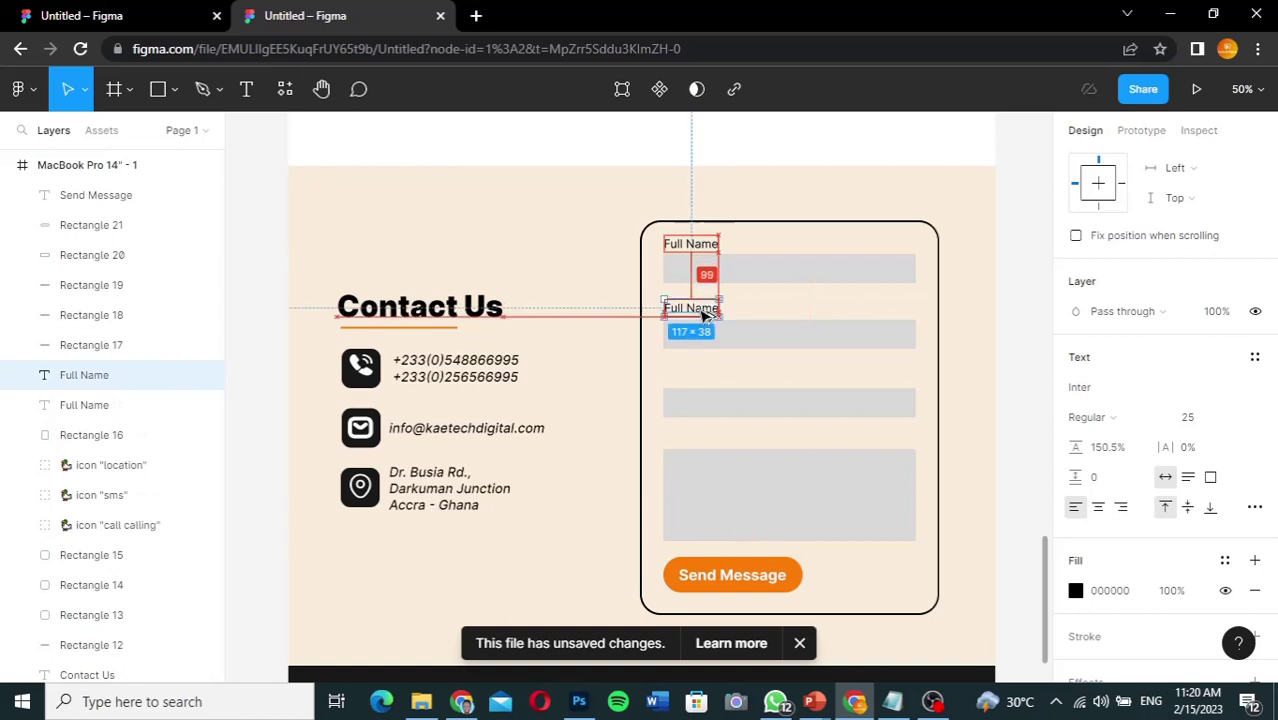
double_click(703, 314)
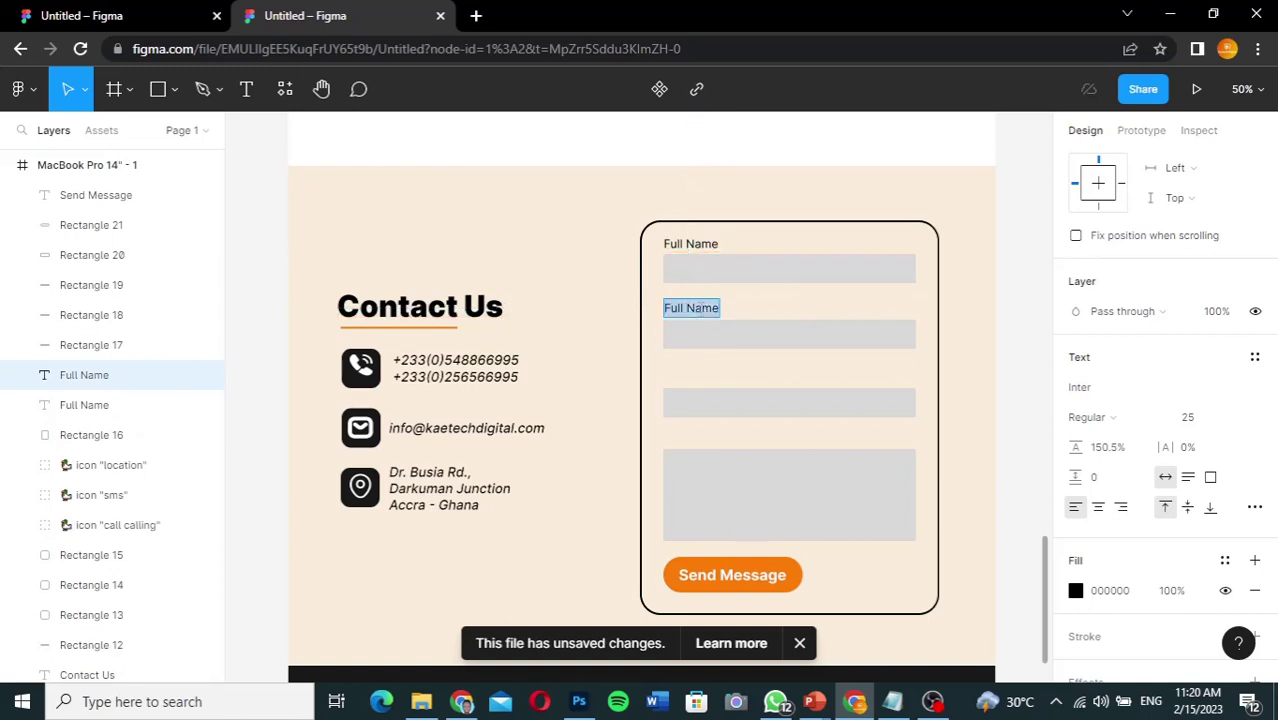
text(Emai)
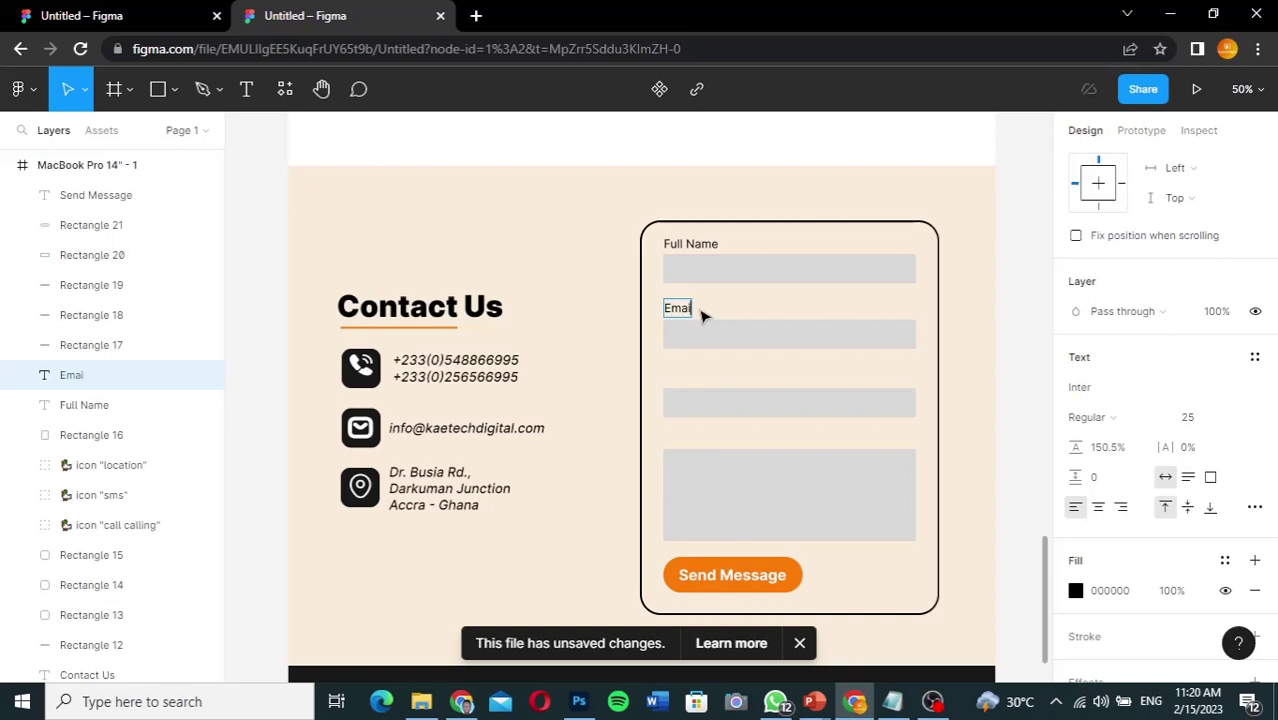
text(l Address)
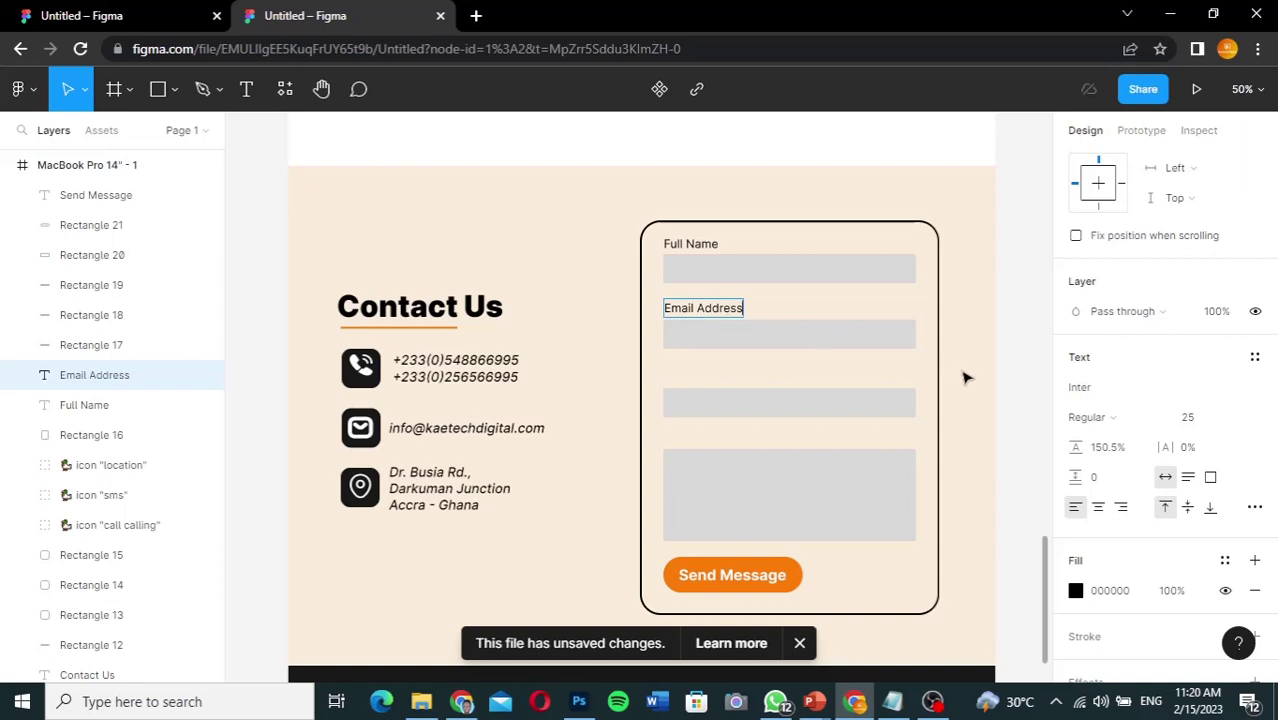
key(Escape)
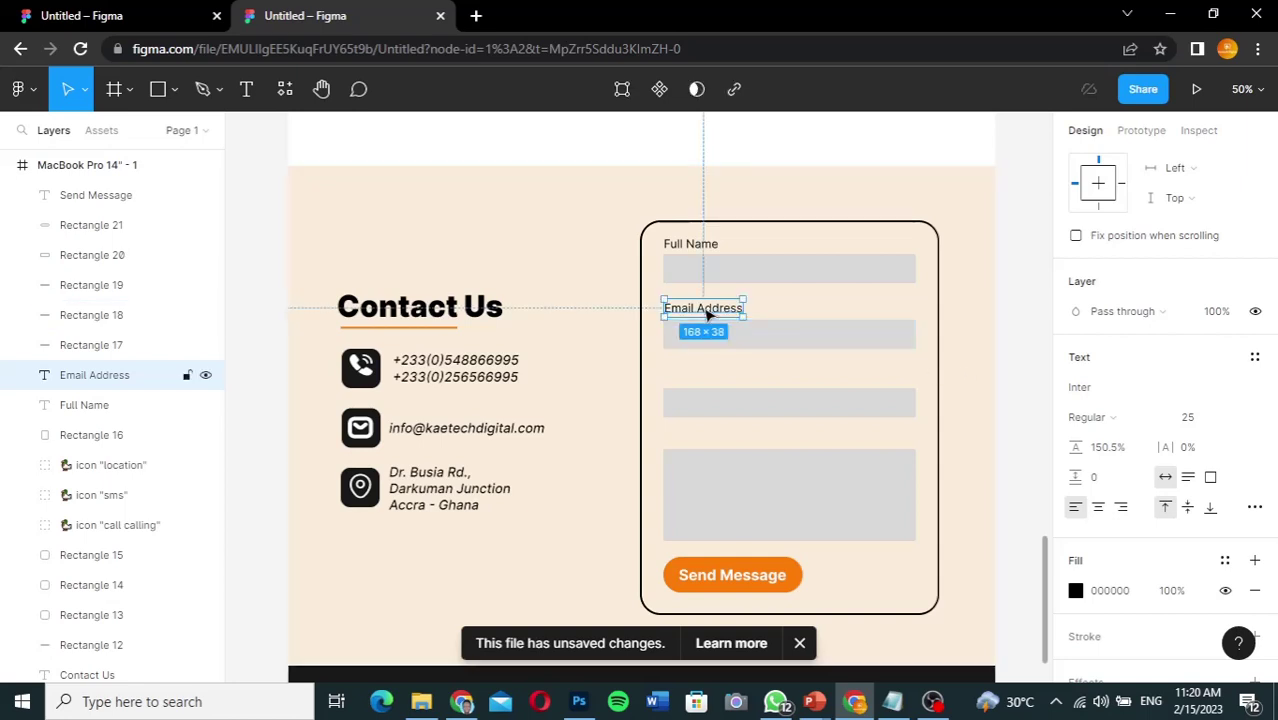
Step: Add copied labels reading 'Subject' and 'Message' above the third field and the message box
drag(707, 311, 707, 380)
double_click(705, 377)
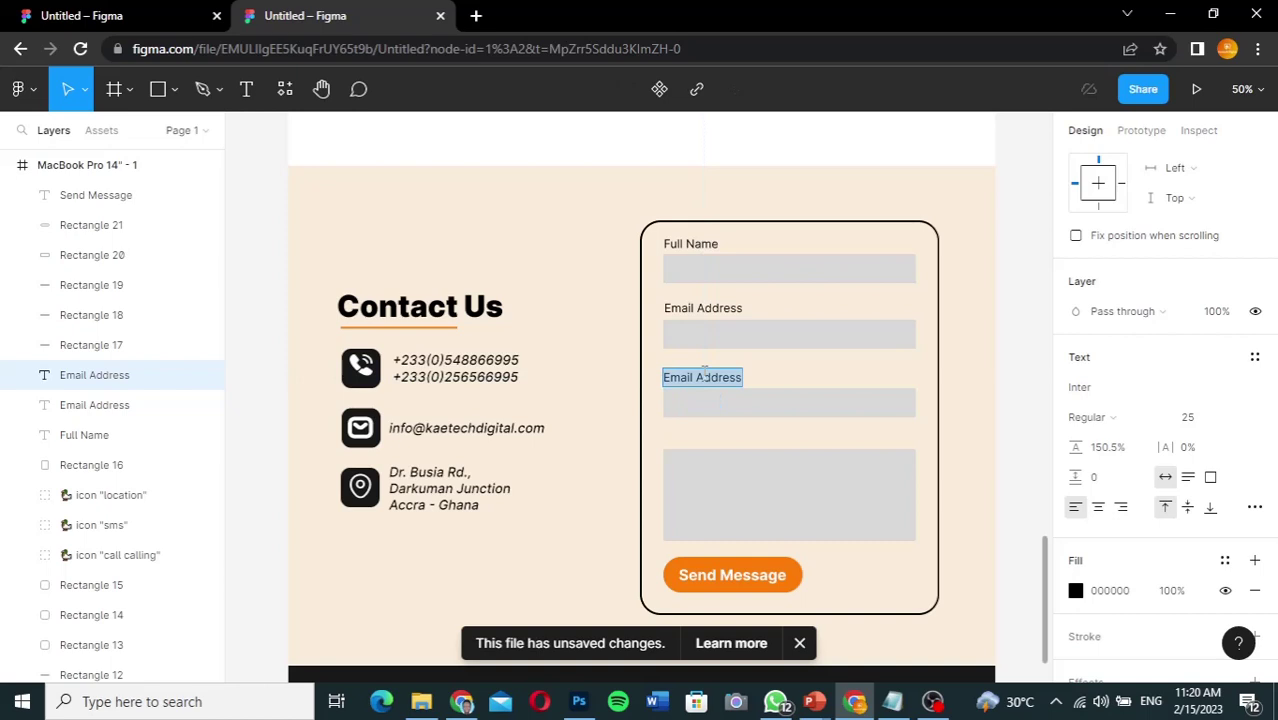
text(Su)
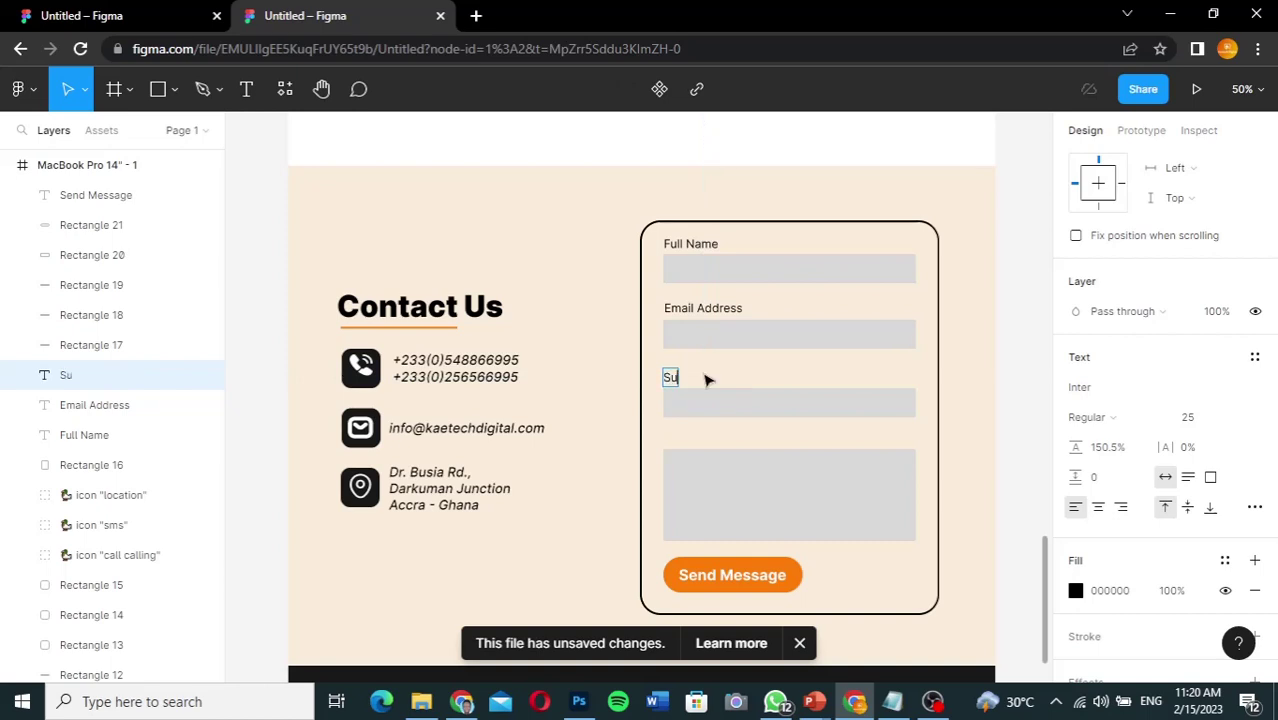
text(bject)
key(Escape)
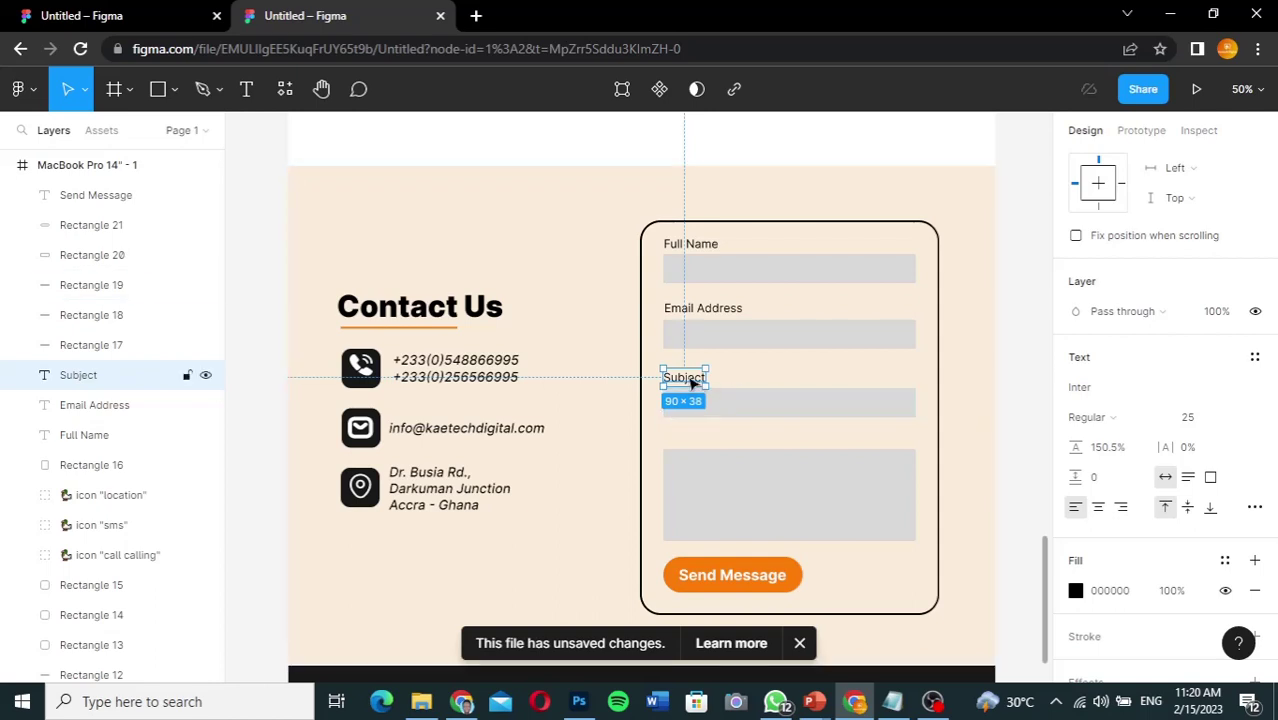
drag(690, 383, 689, 436)
double_click(689, 434)
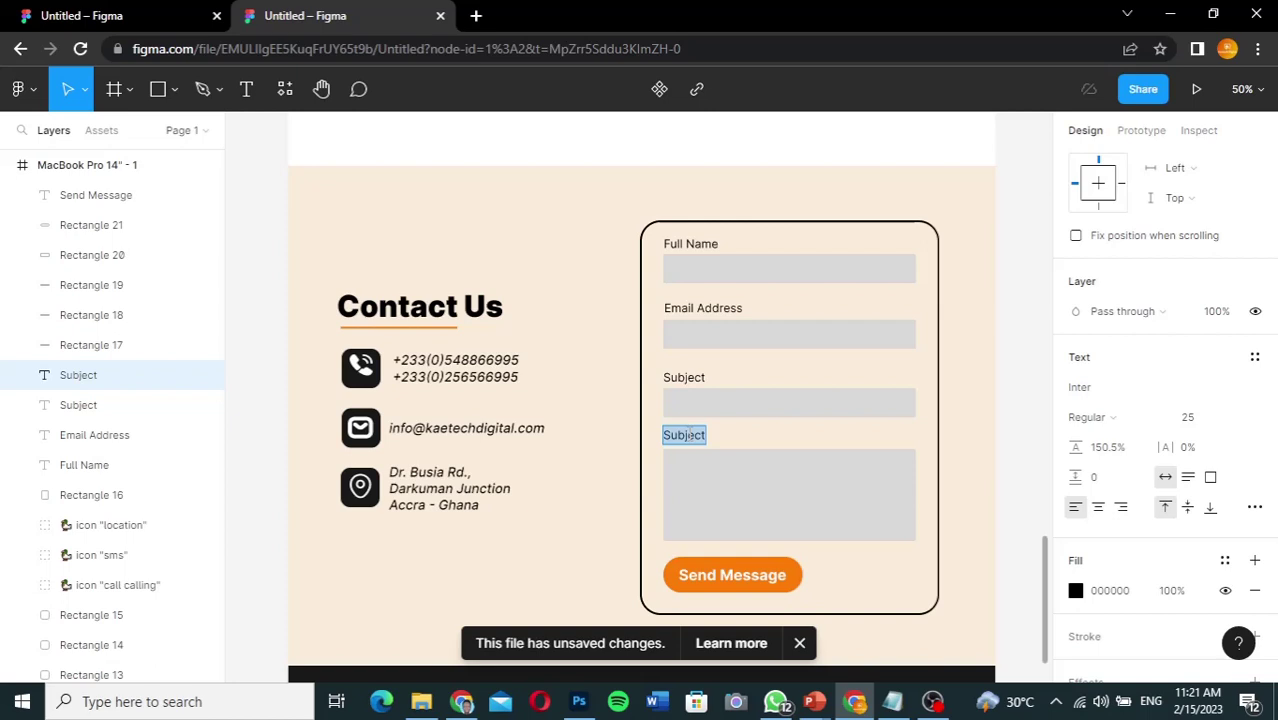
text(Message)
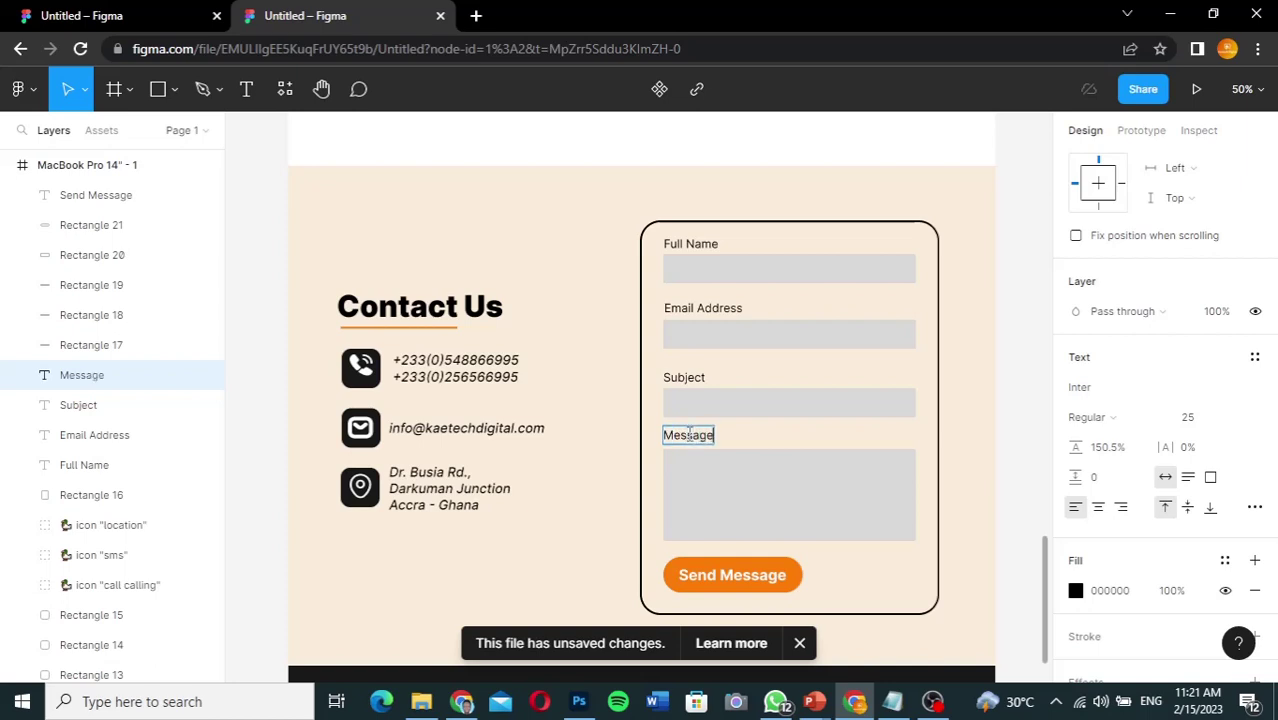
key(Escape)
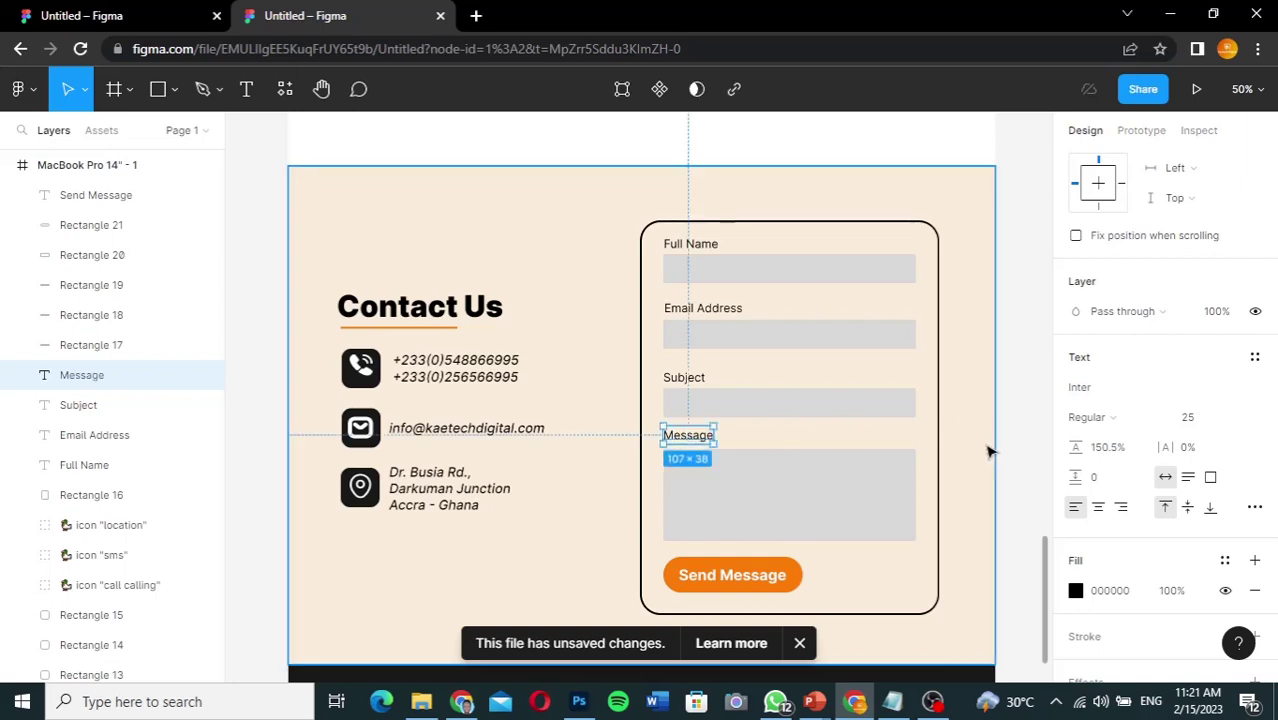
click(1031, 470)
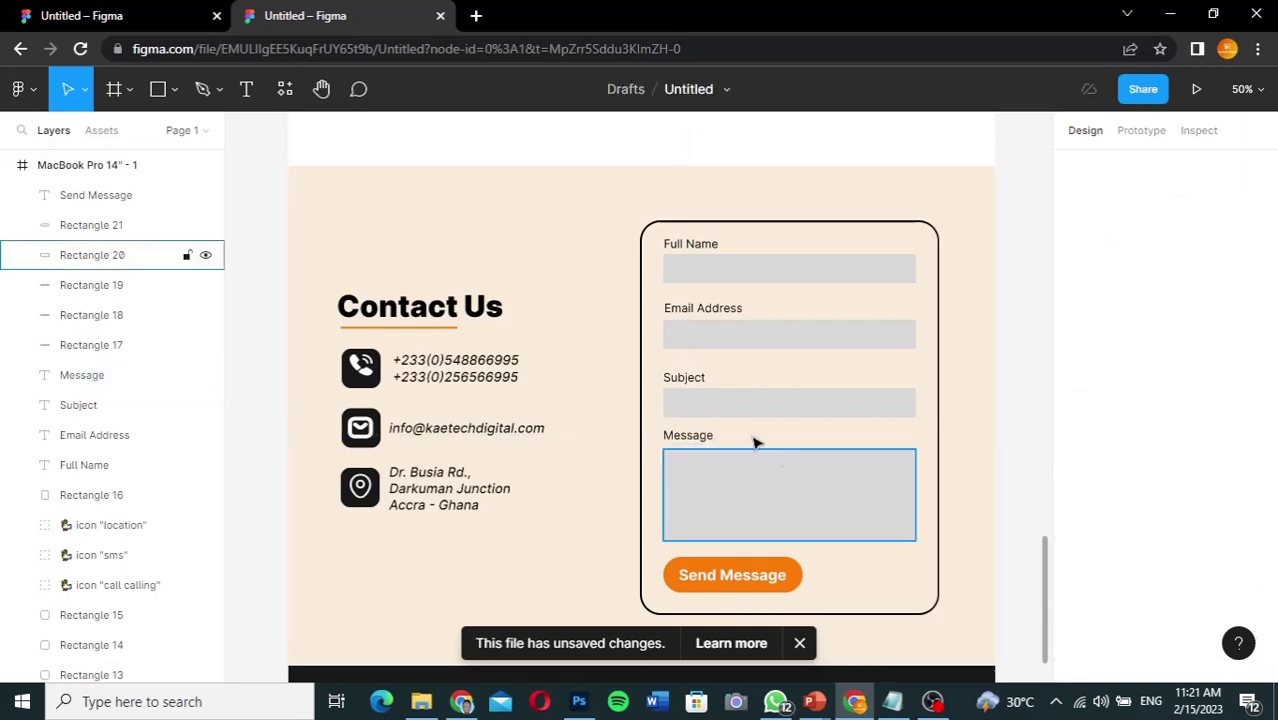
Step: Close the unsaved-changes notice and scroll back up to the KAETECH DIGITAL header and hero
click(801, 646)
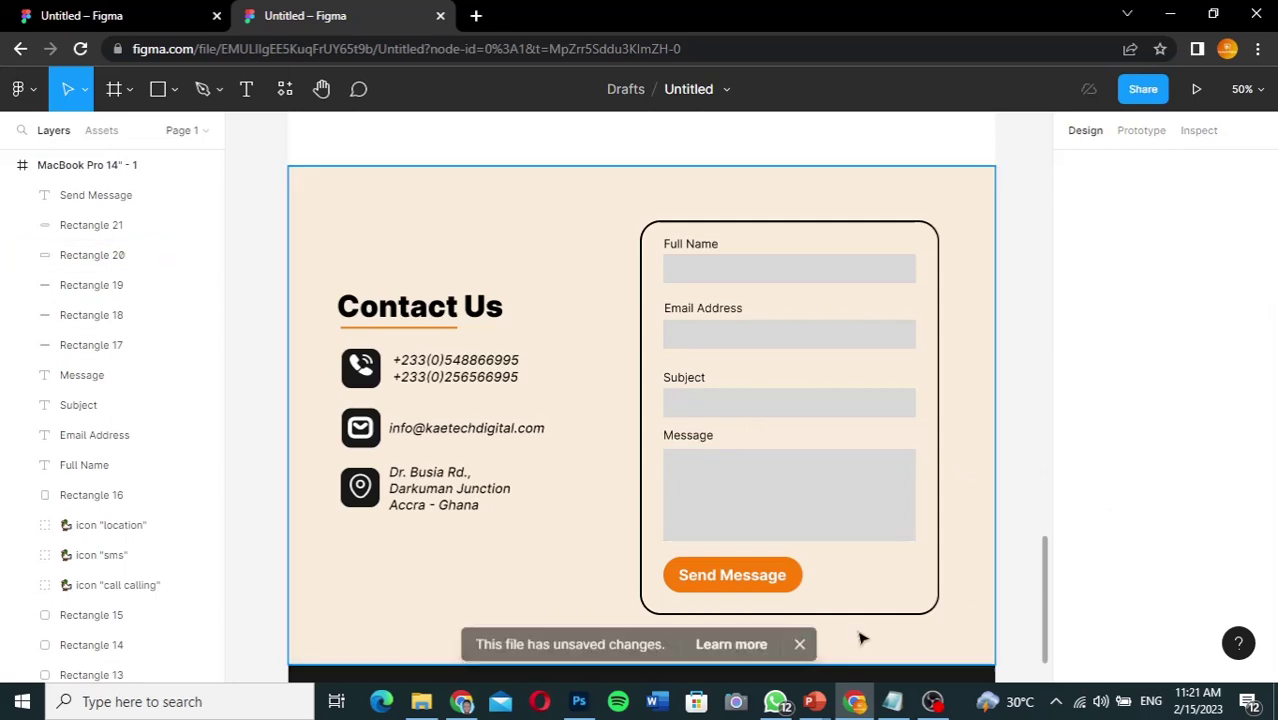
click(990, 612)
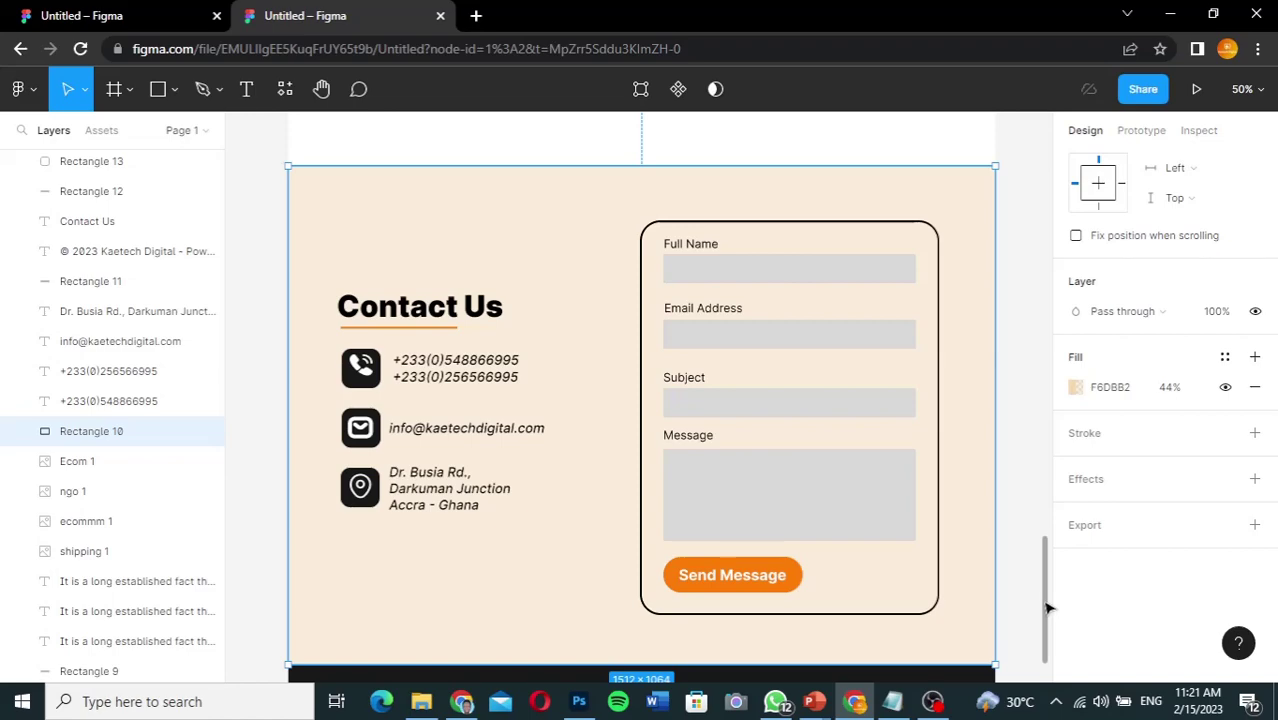
drag(1043, 612, 1018, 451)
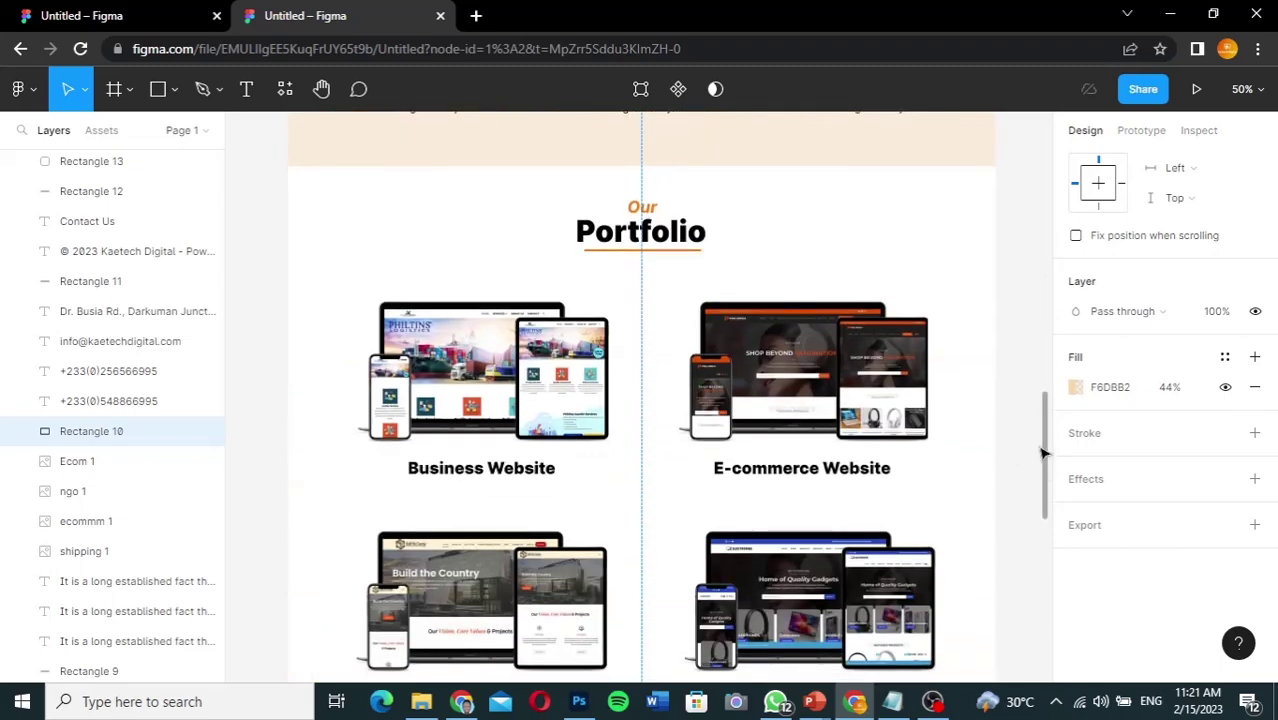
click(1047, 453)
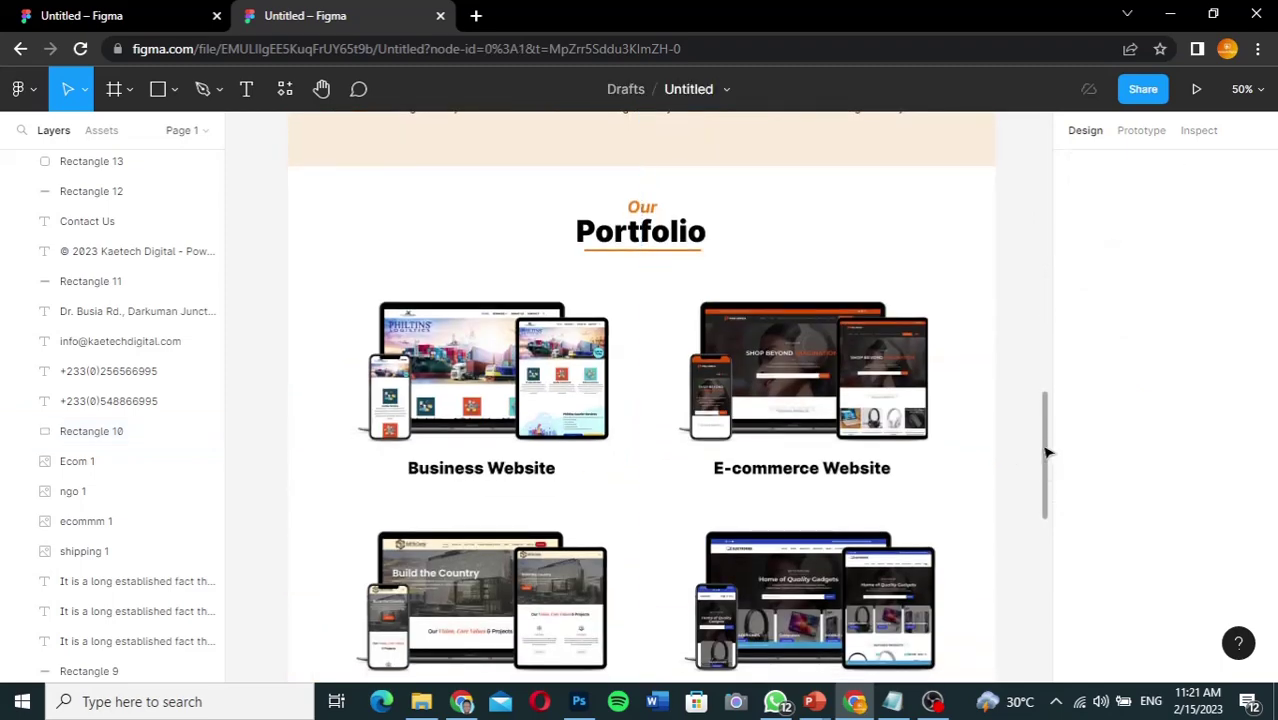
drag(1047, 453, 1038, 171)
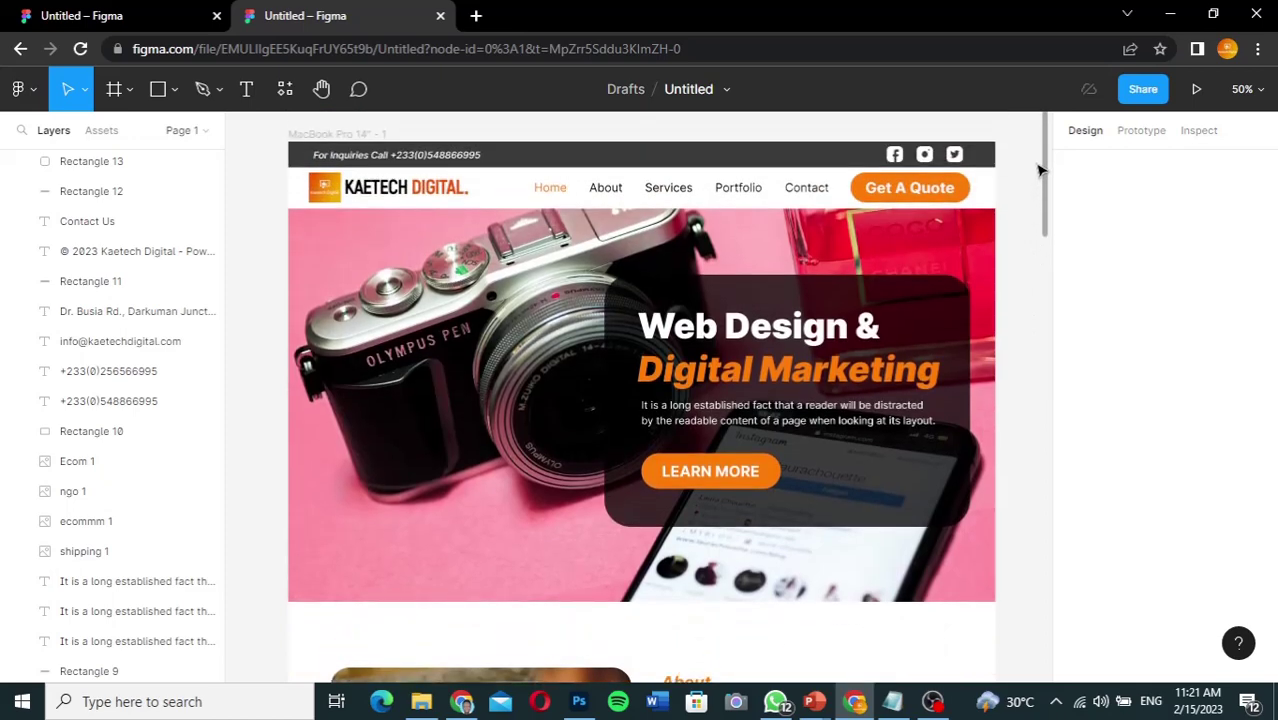
drag(1040, 170, 1040, 200)
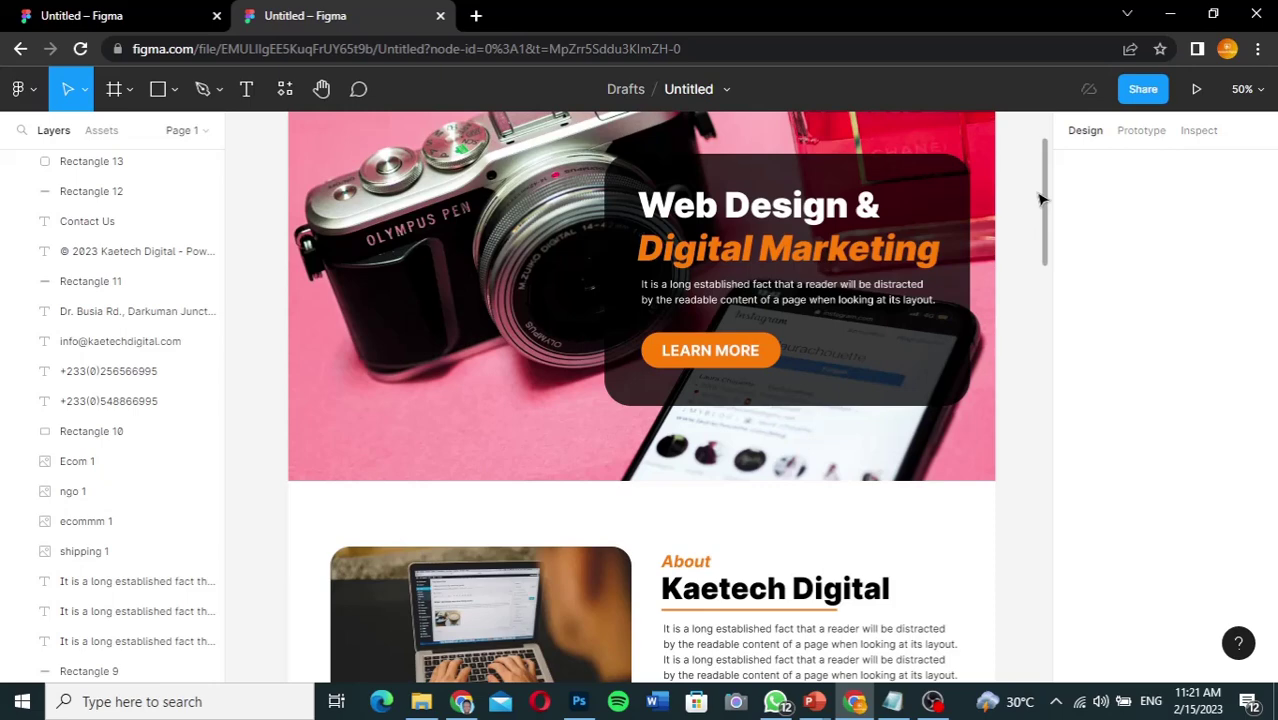
drag(1040, 199, 1004, 525)
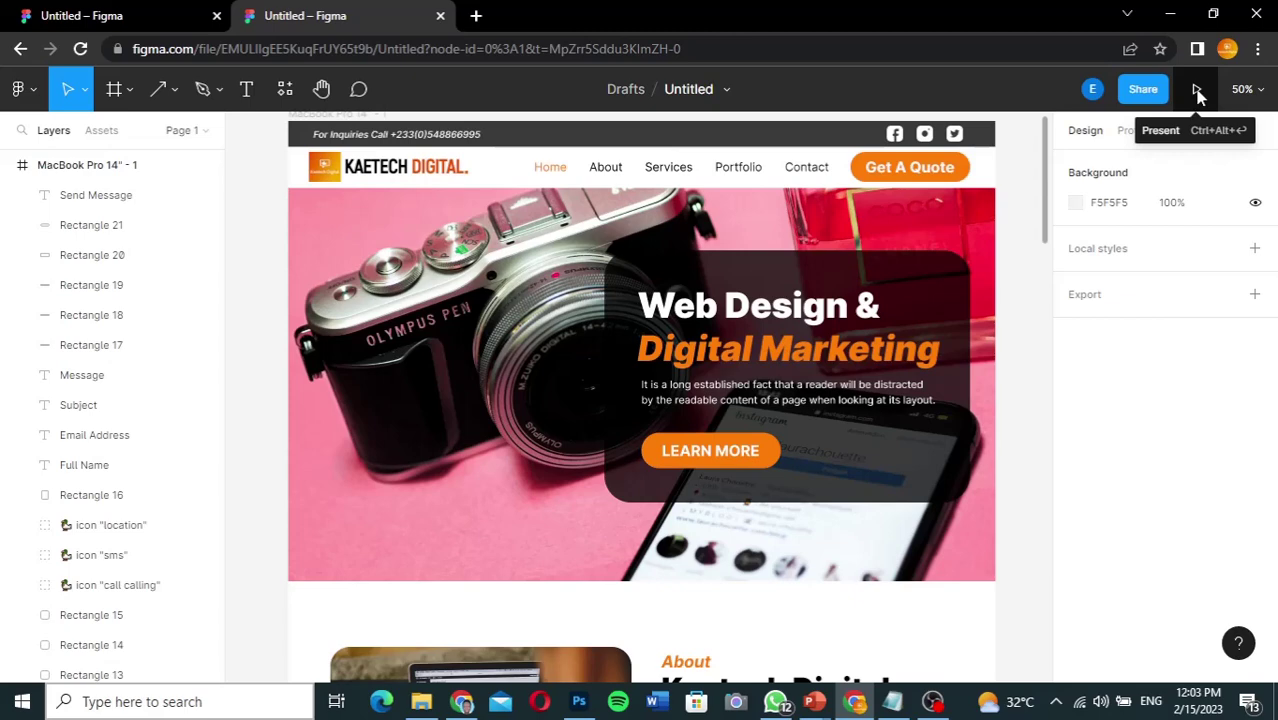
click(1198, 93)
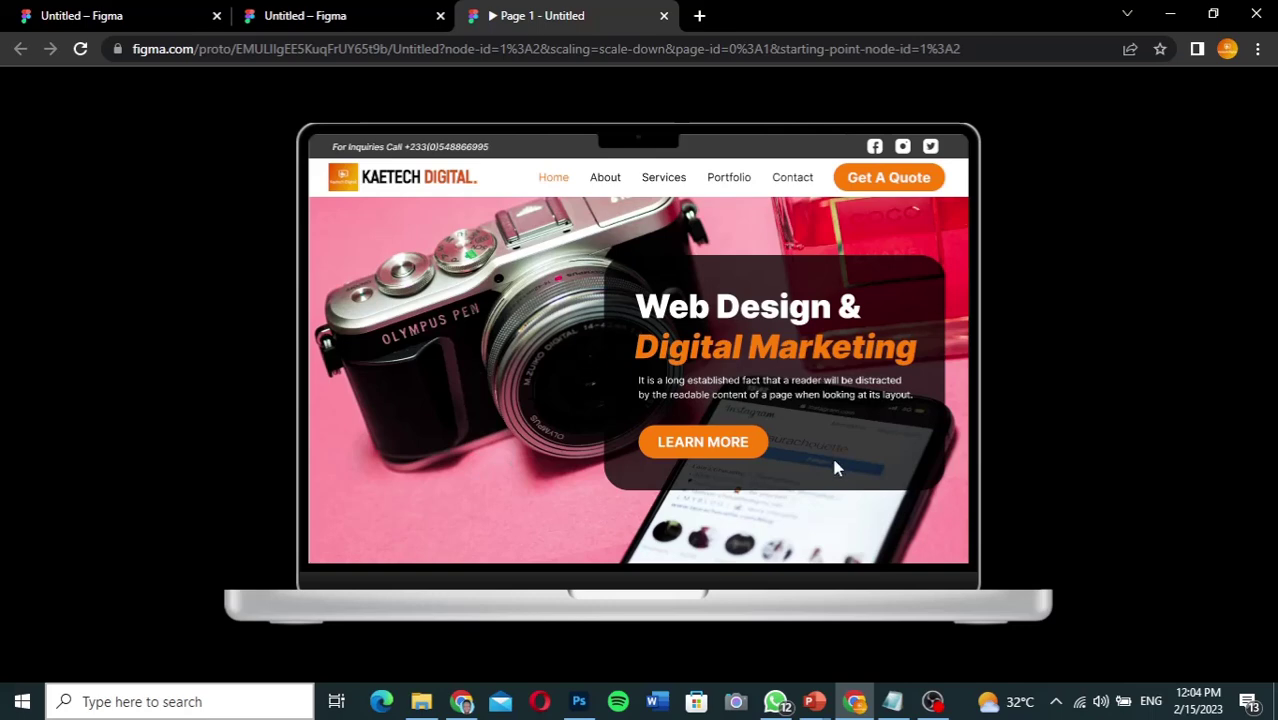
scroll(868, 498, down, 6)
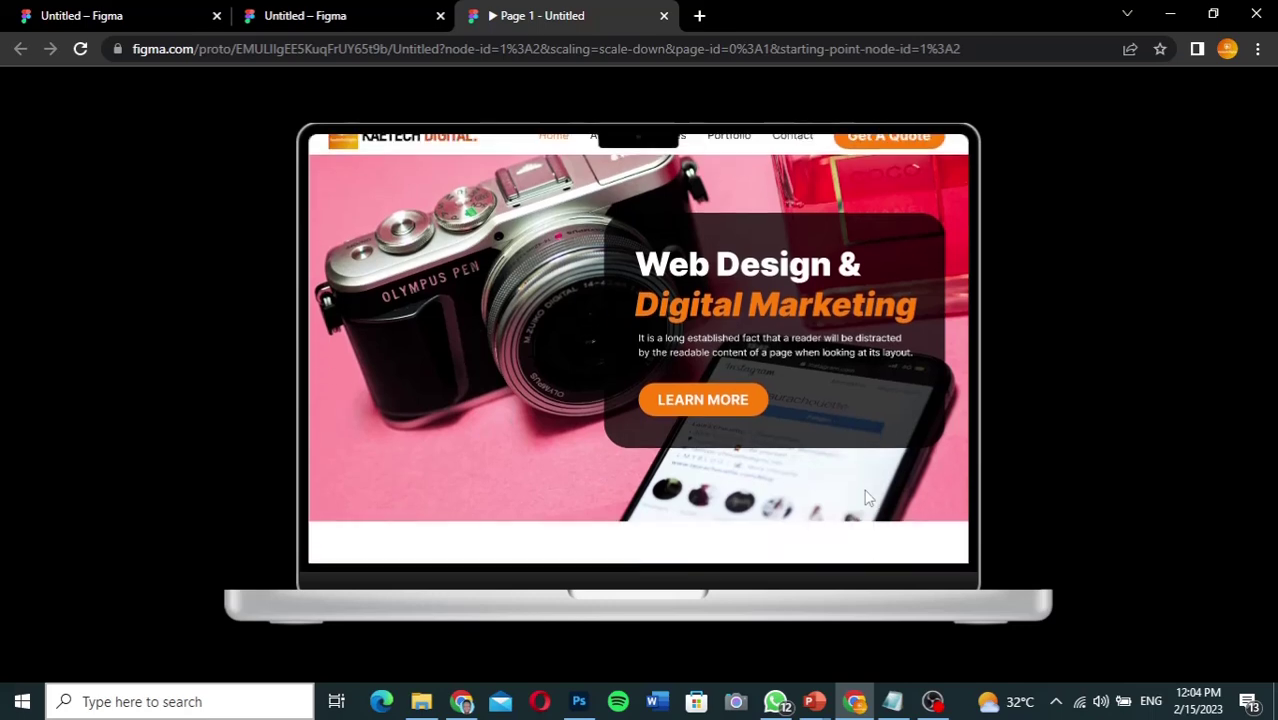
scroll(868, 498, up, 2)
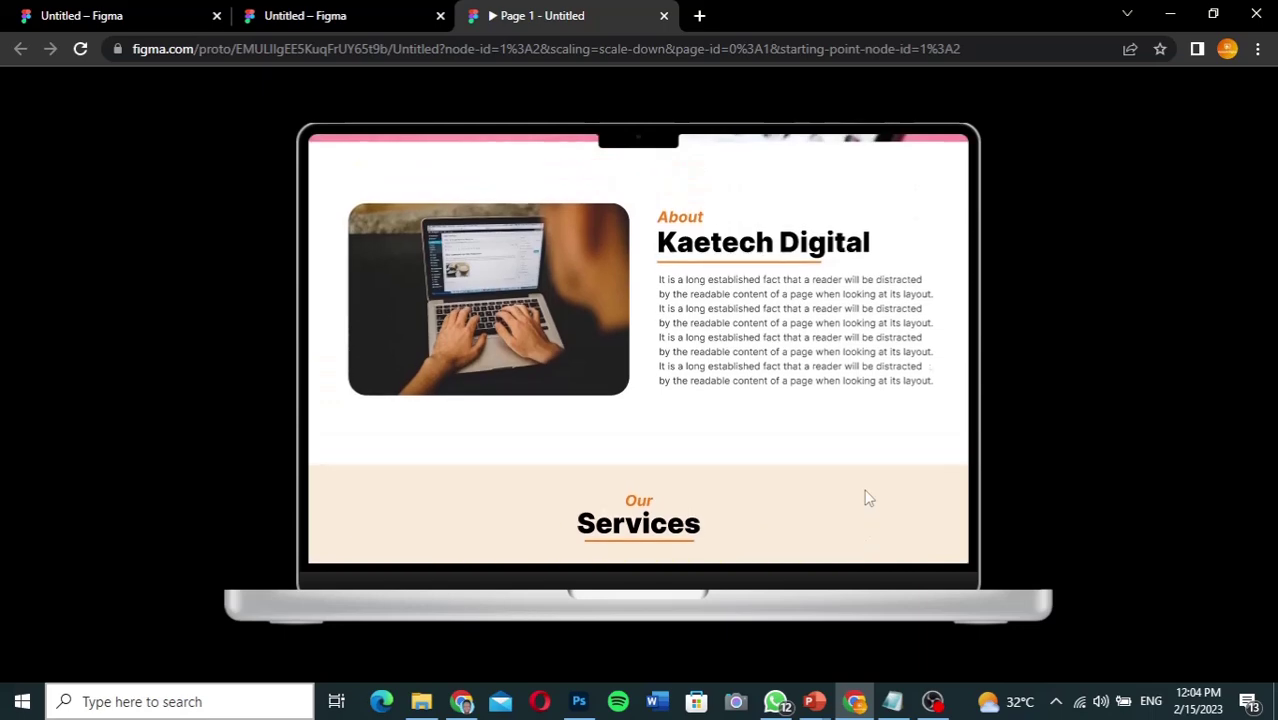
scroll(868, 498, down, 2)
scroll(868, 498, down, 4)
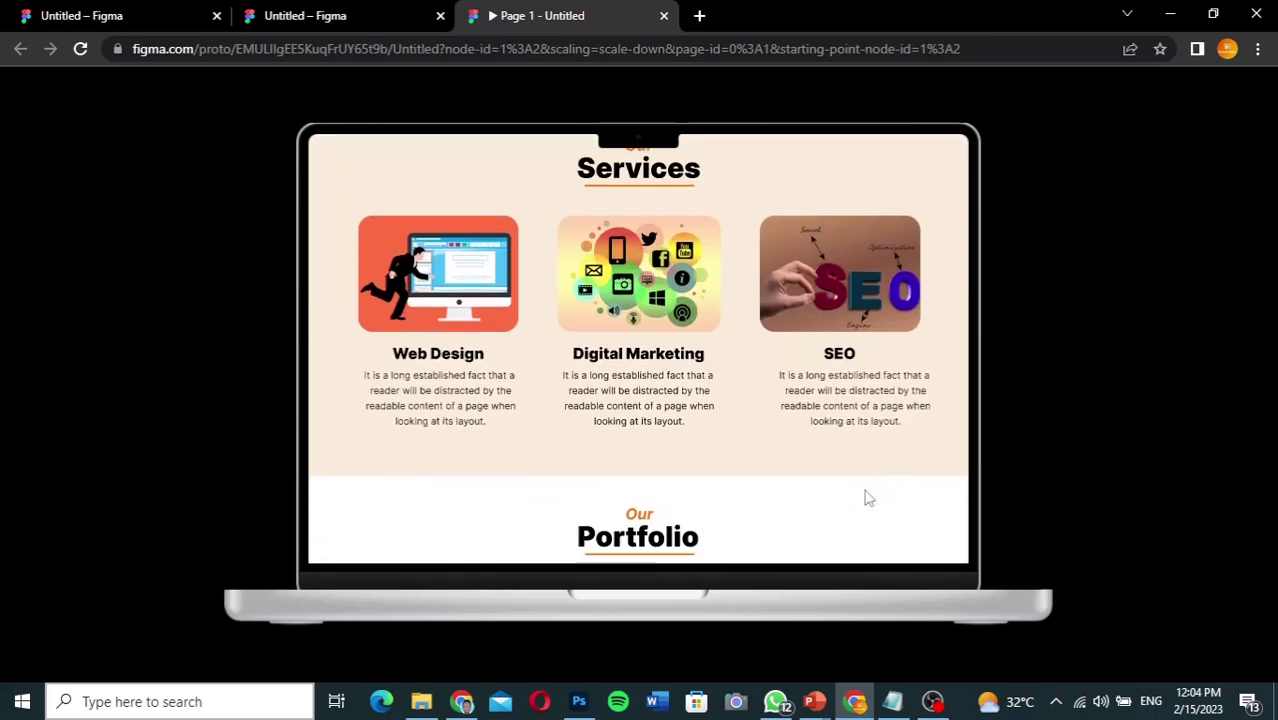
scroll(868, 498, down, 8)
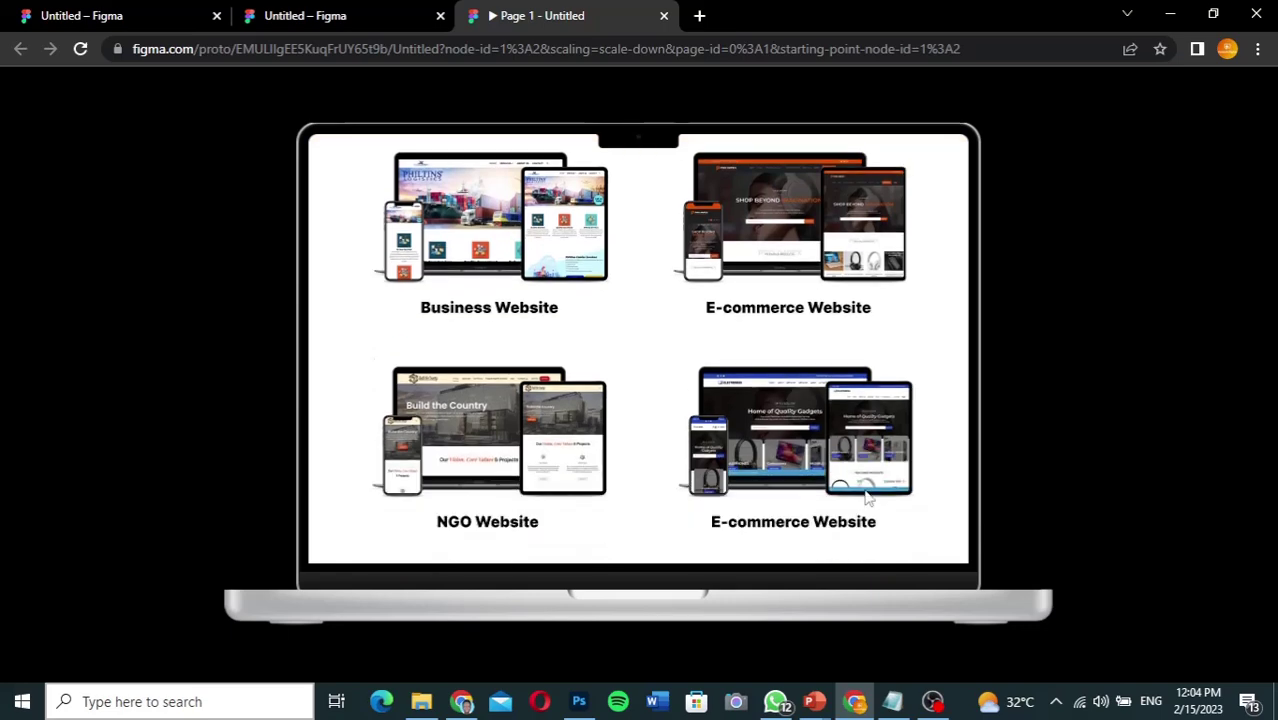
scroll(868, 498, down, 8)
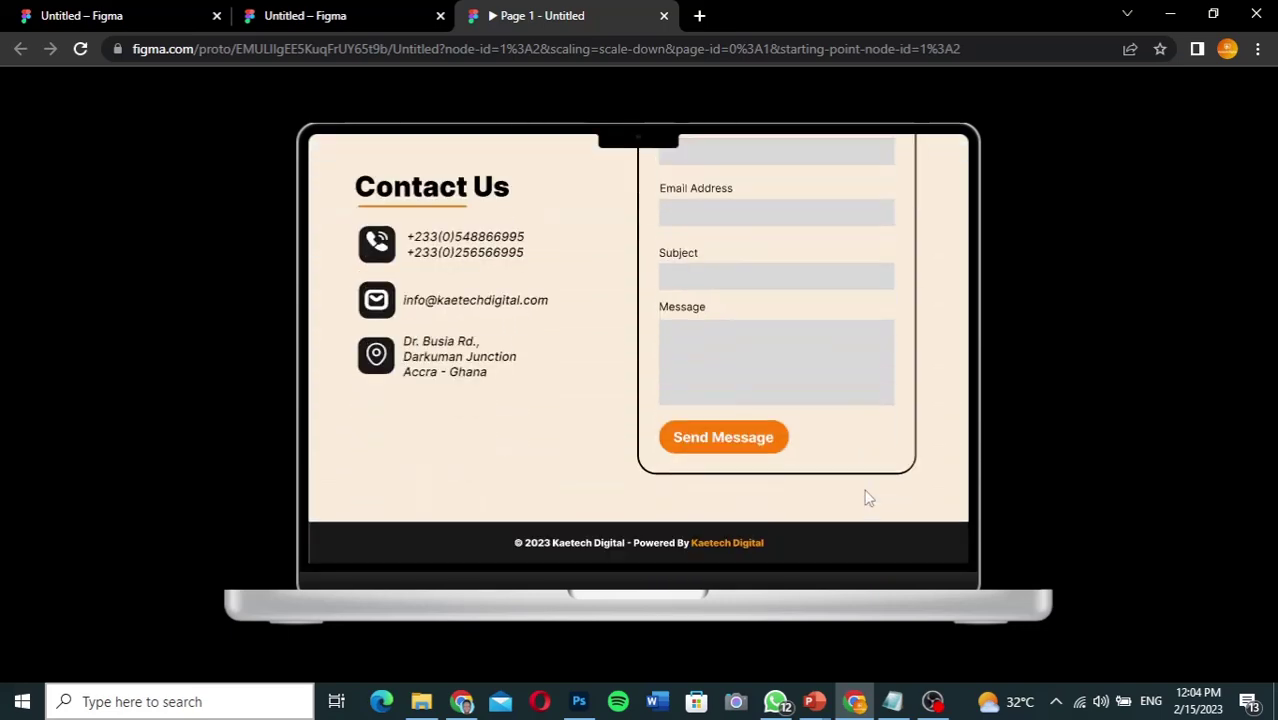
scroll(868, 498, up, 10)
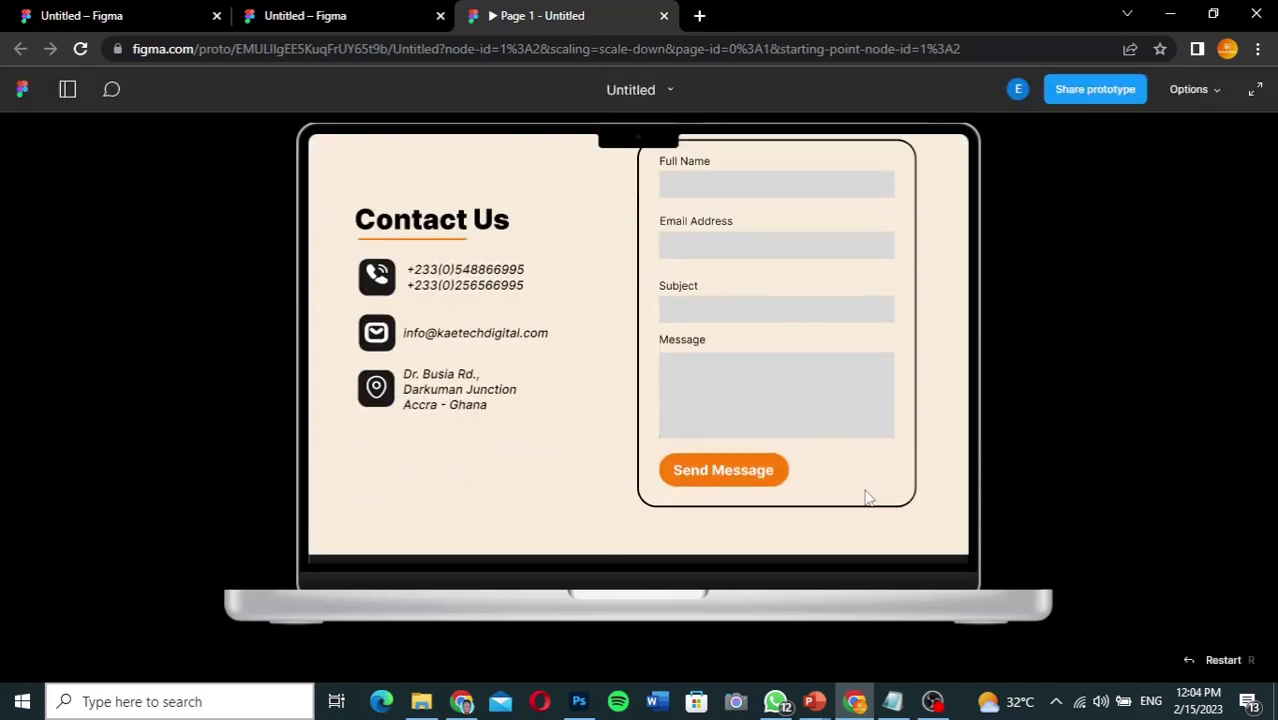
scroll(868, 498, up, 10)
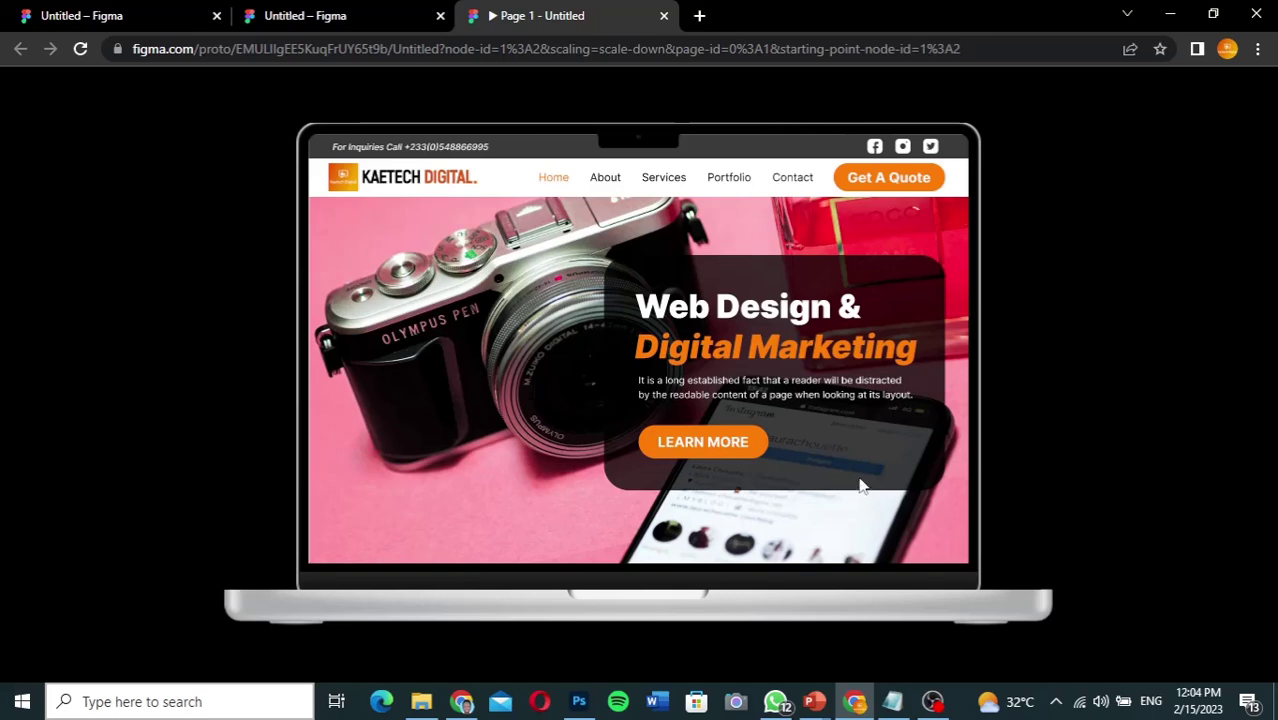
scroll(862, 486, down, 1)
scroll(860, 484, down, 3)
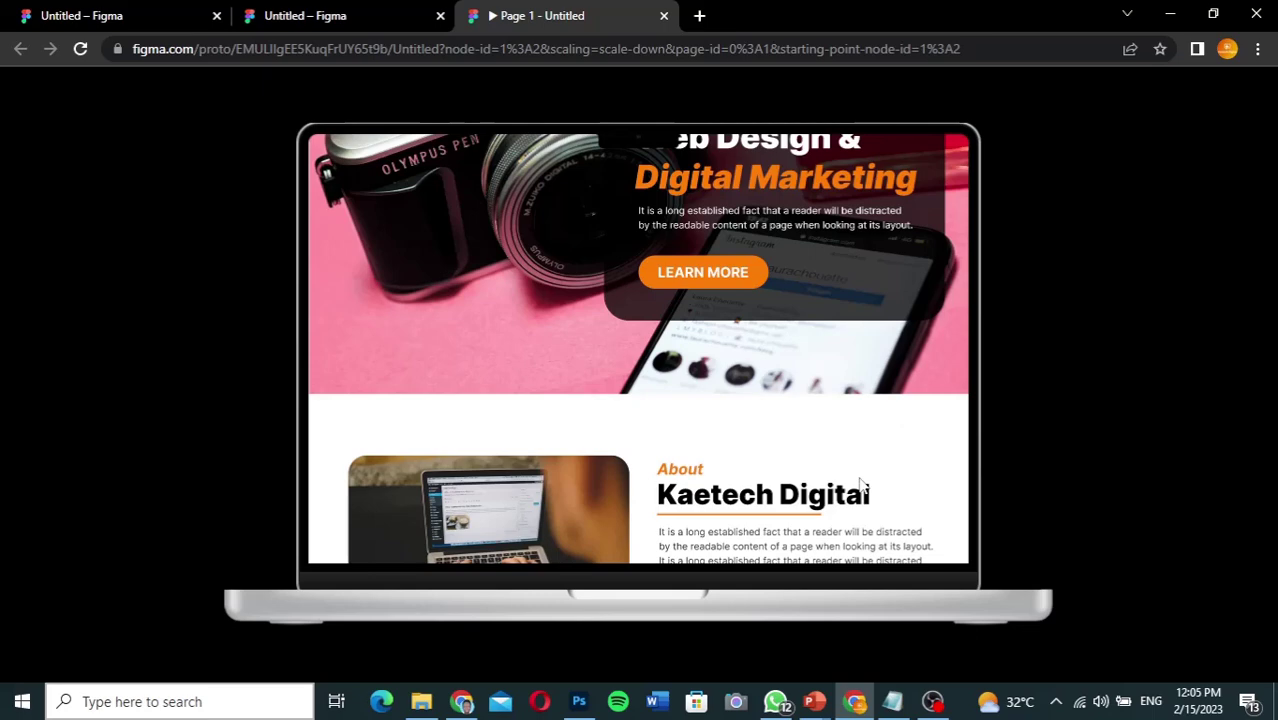
scroll(860, 484, down, 3)
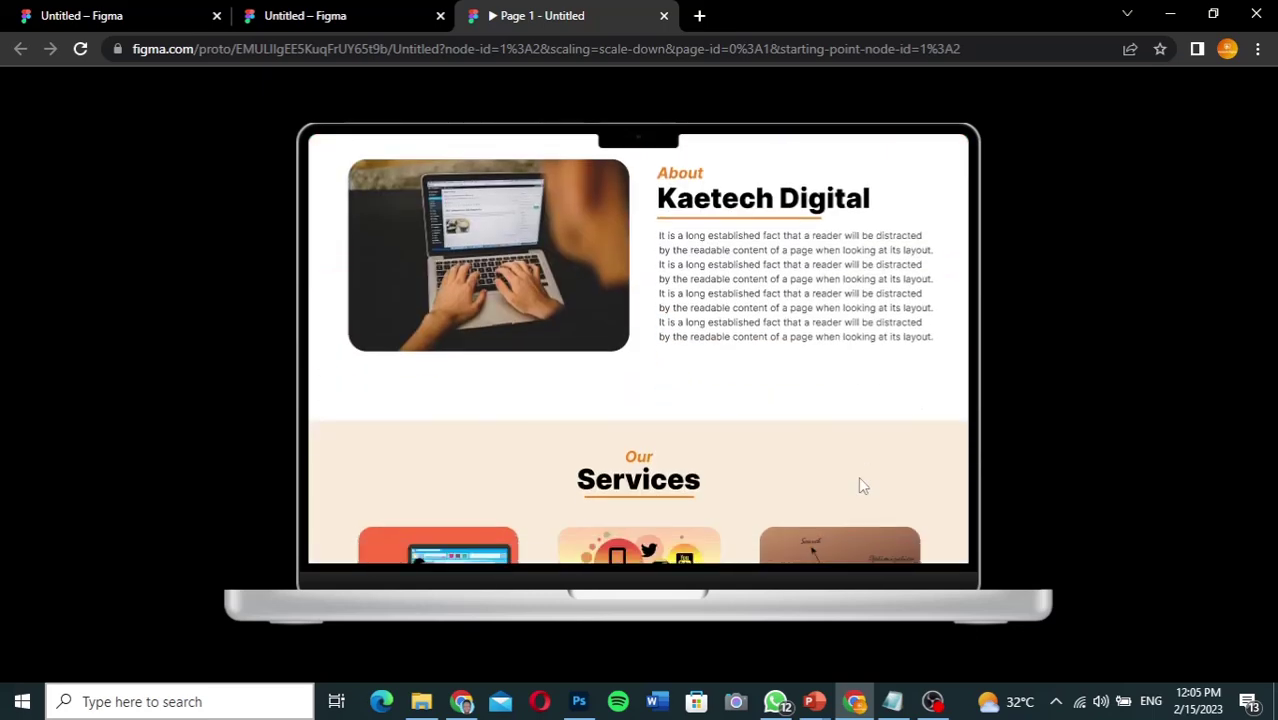
scroll(859, 481, down, 3)
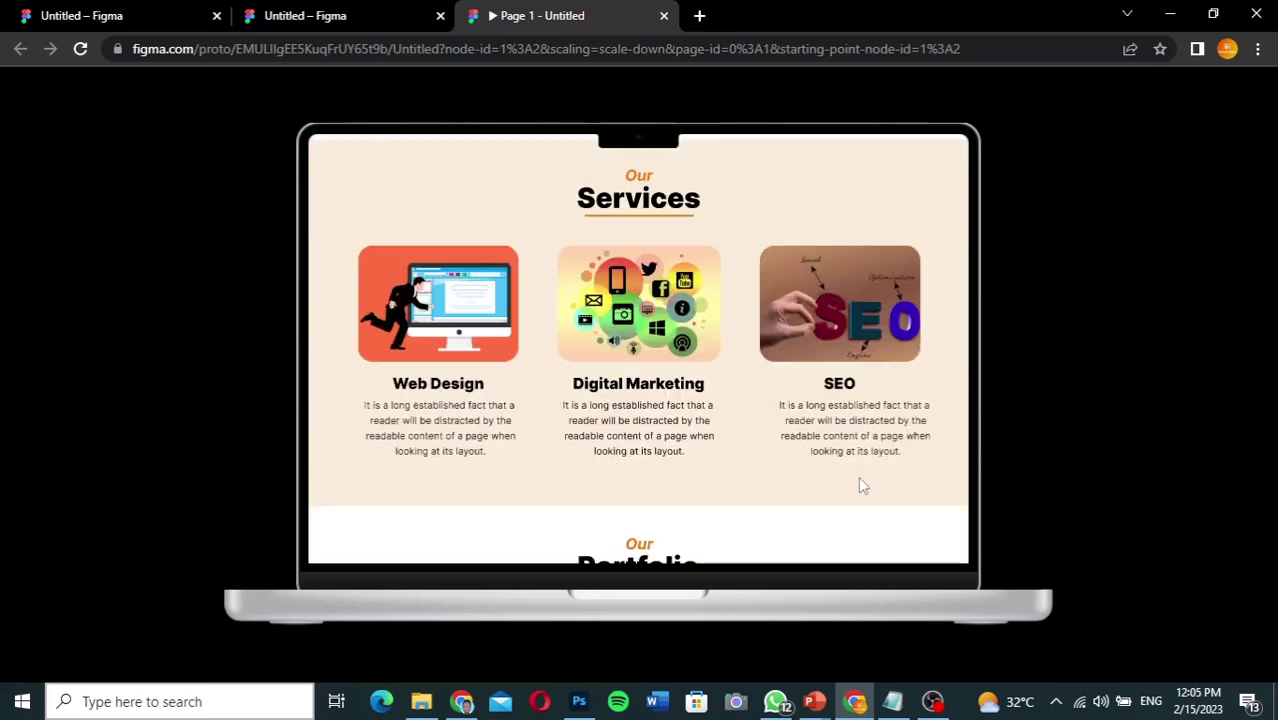
scroll(859, 481, down, 2)
scroll(859, 480, down, 5)
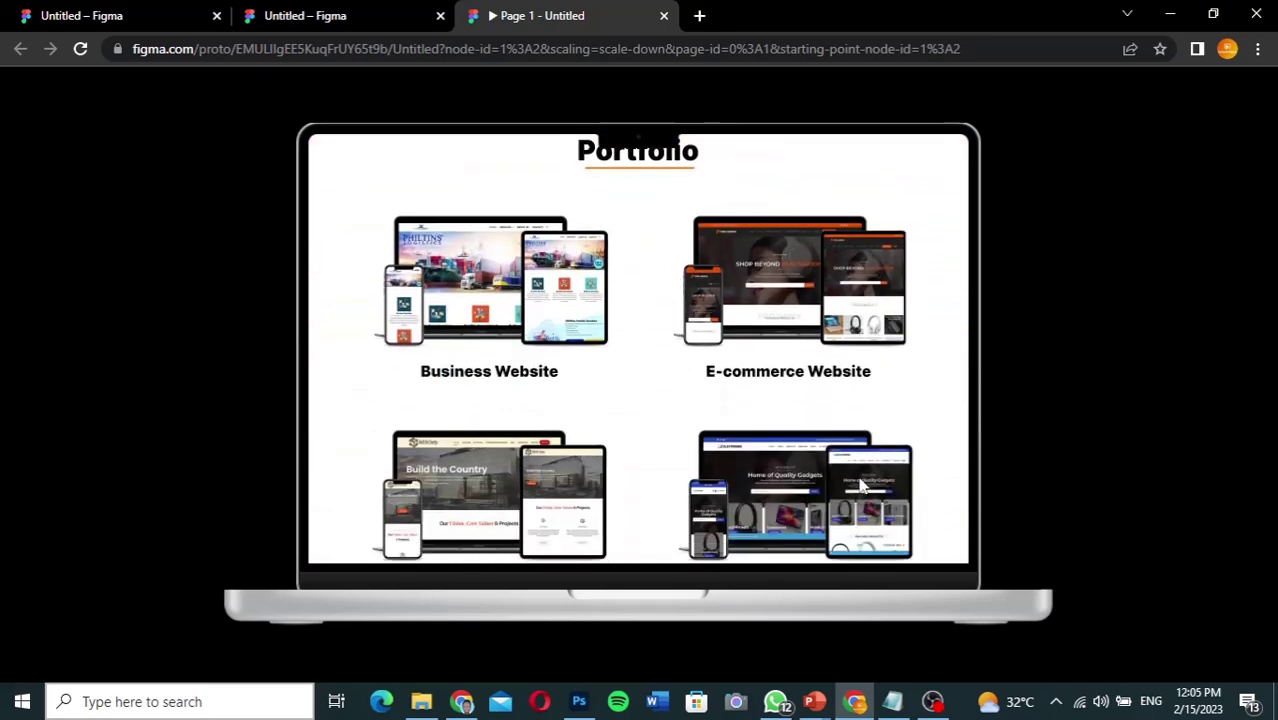
scroll(858, 476, down, 2)
scroll(858, 476, up, 8)
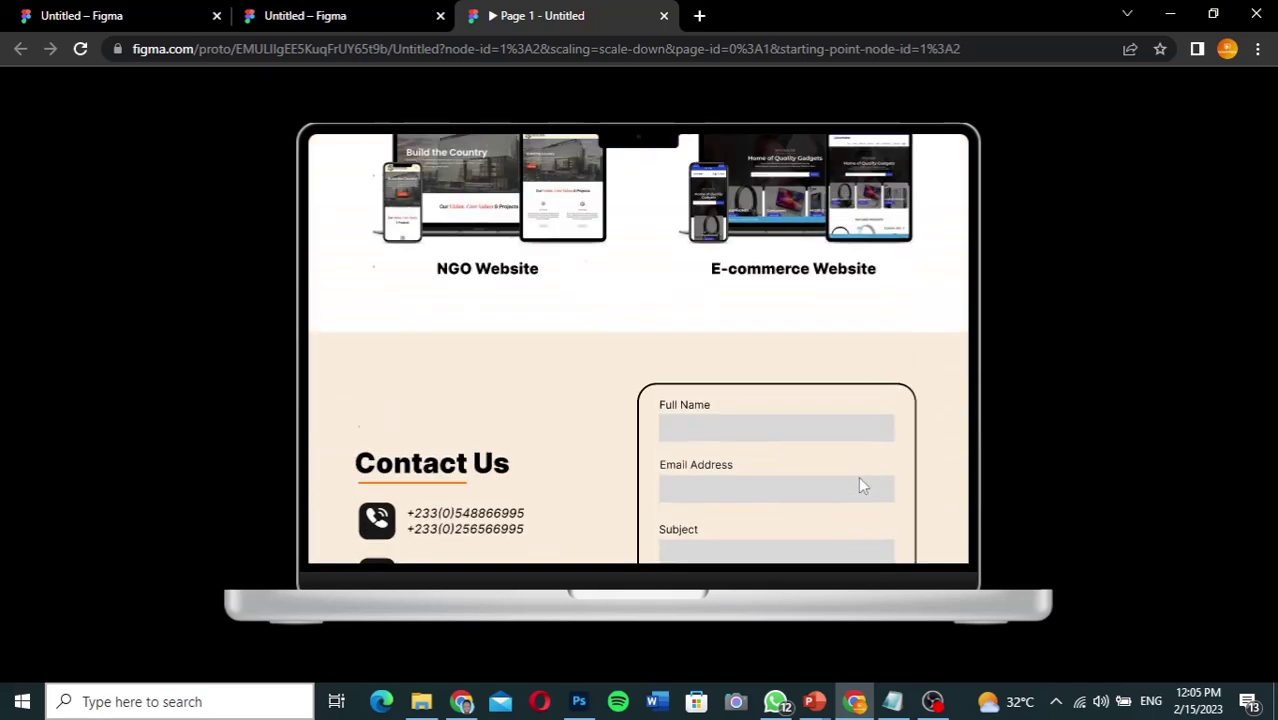
scroll(861, 484, up, 2)
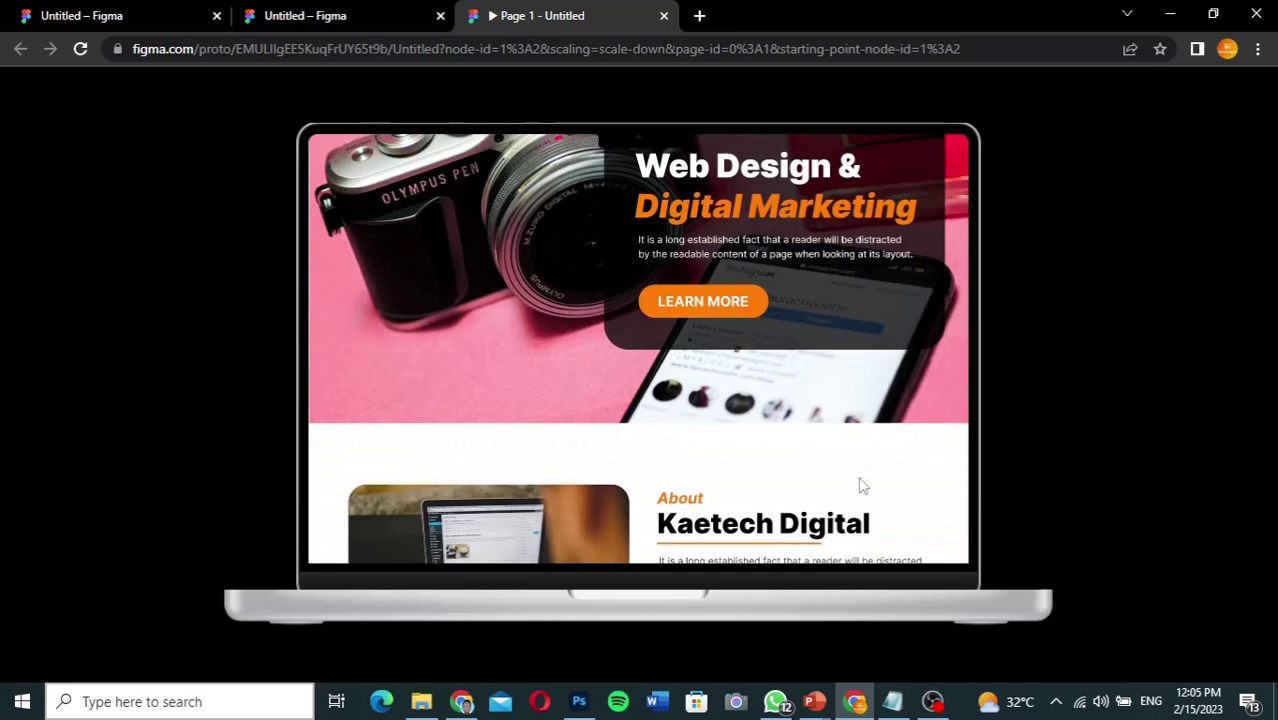
scroll(861, 485, up, 2)
click(860, 488)
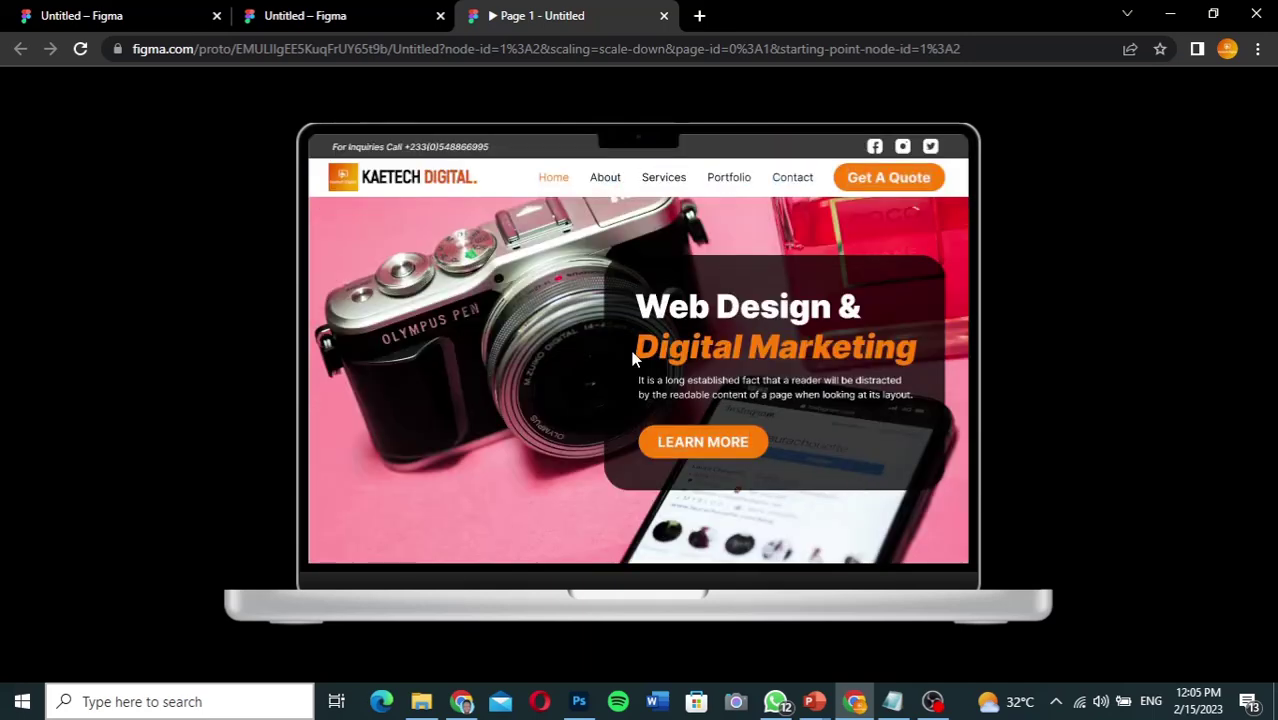
Step: Switch back to the editor tab and scroll the canvas to review the landing page design
click(338, 17)
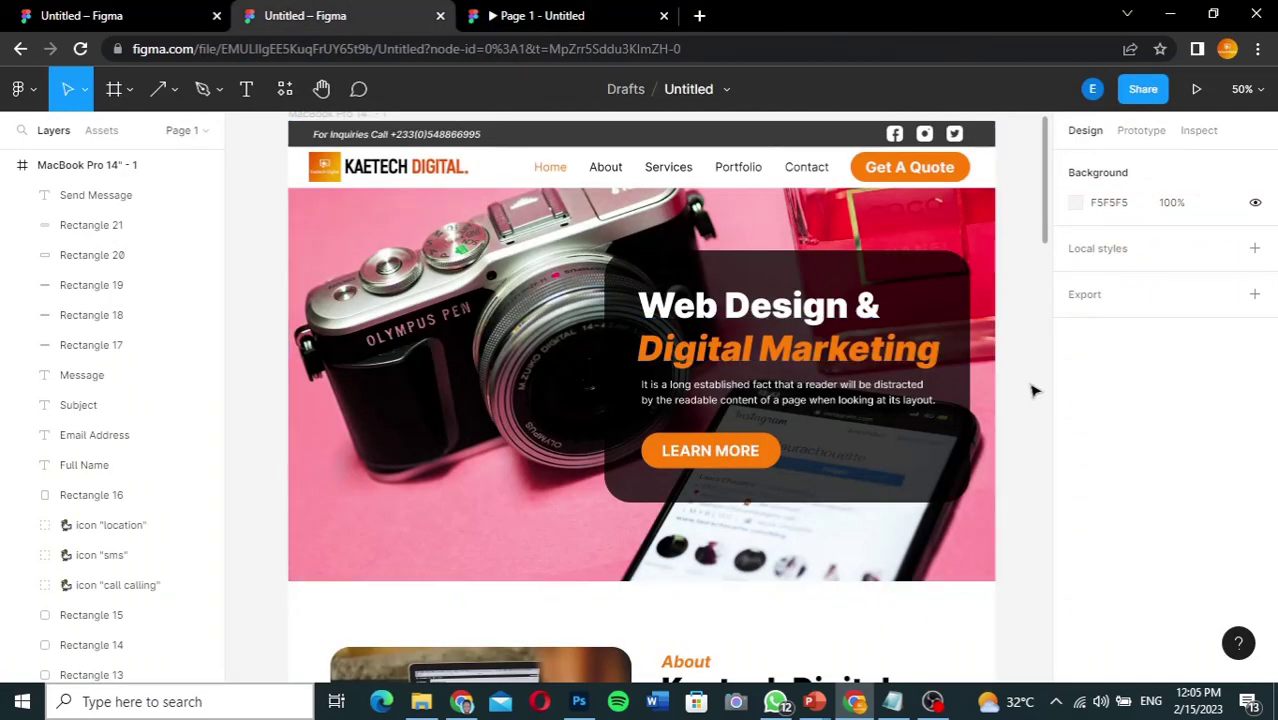
scroll(1014, 405, up, 1)
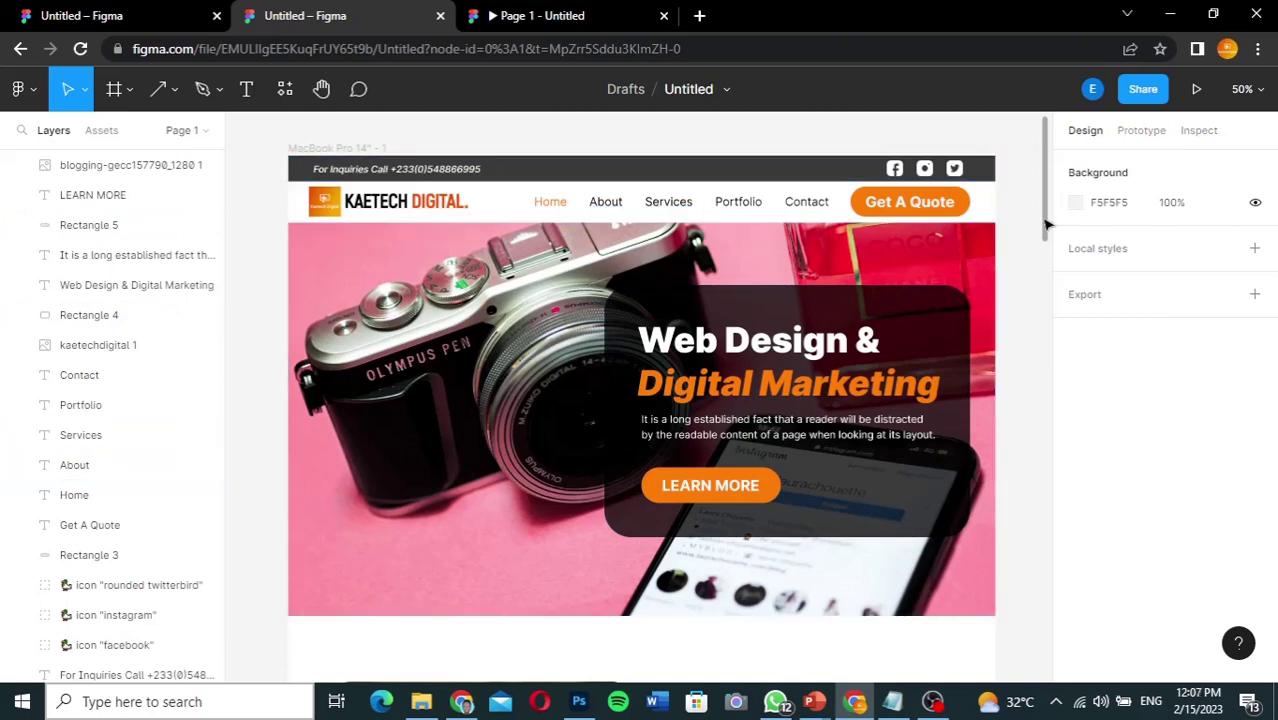
drag(1046, 224, 1048, 208)
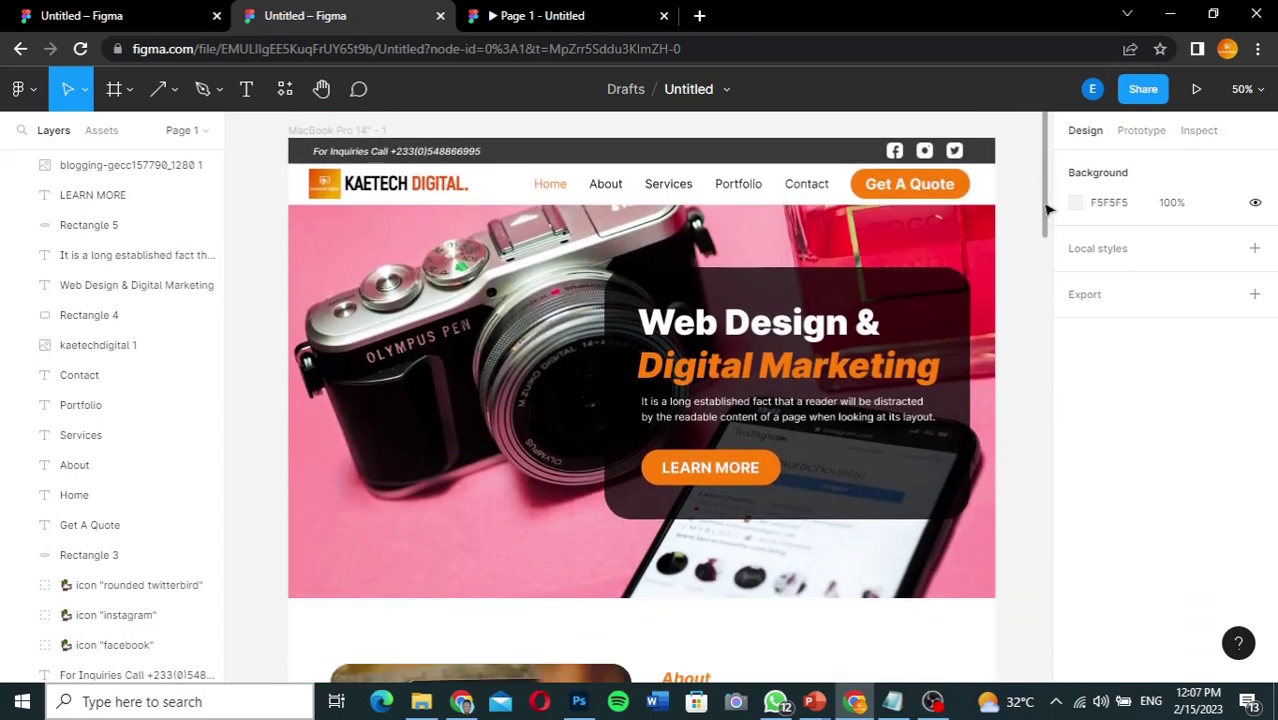
drag(1048, 208, 1050, 202)
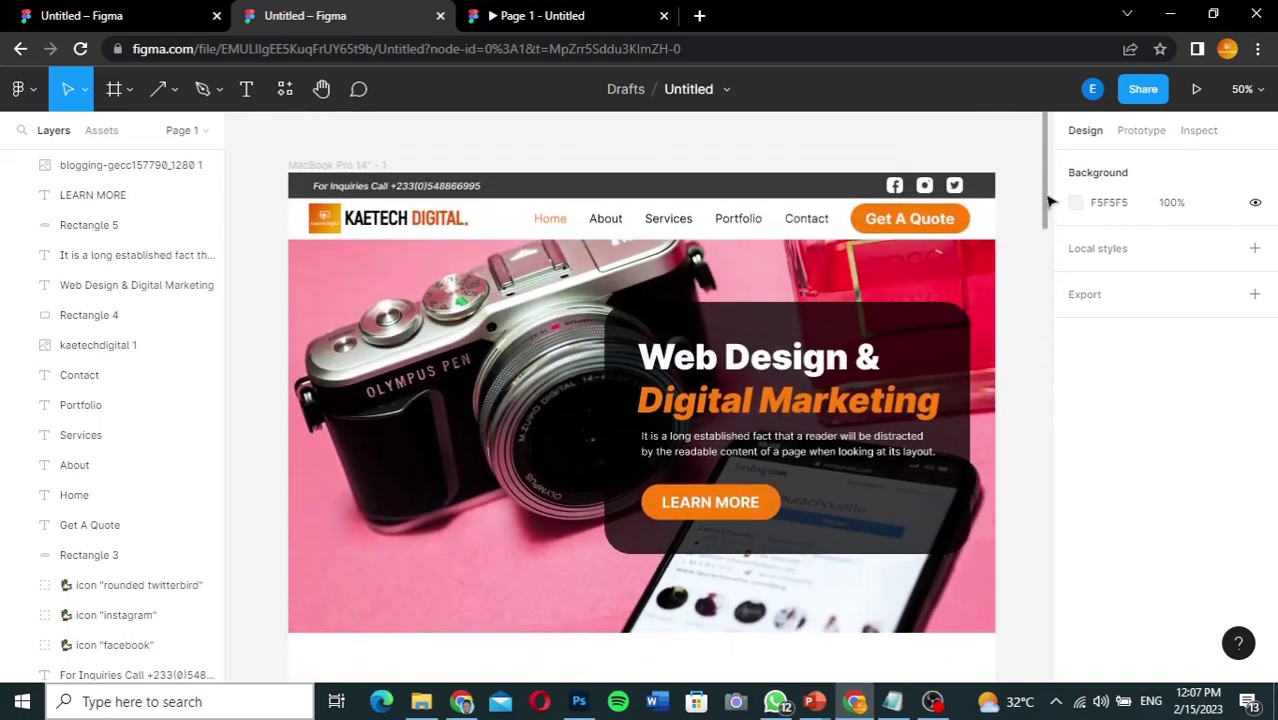
drag(1050, 202, 1037, 202)
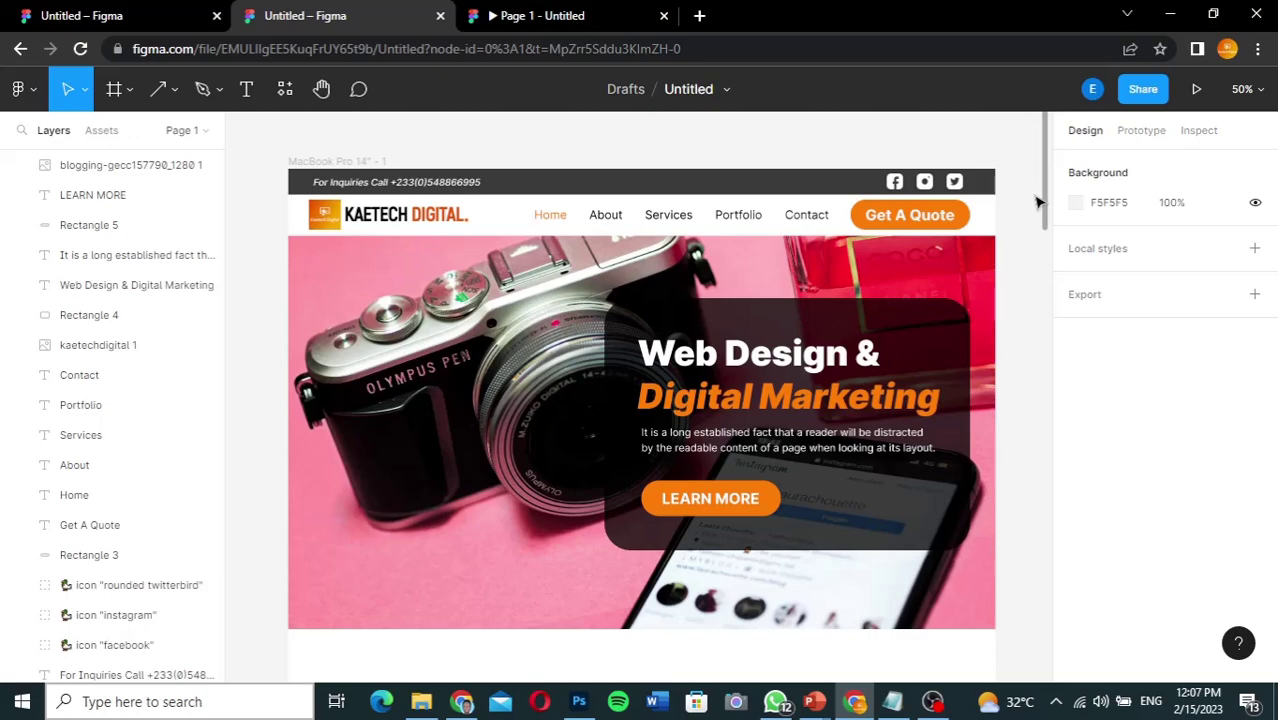
drag(1037, 202, 1034, 214)
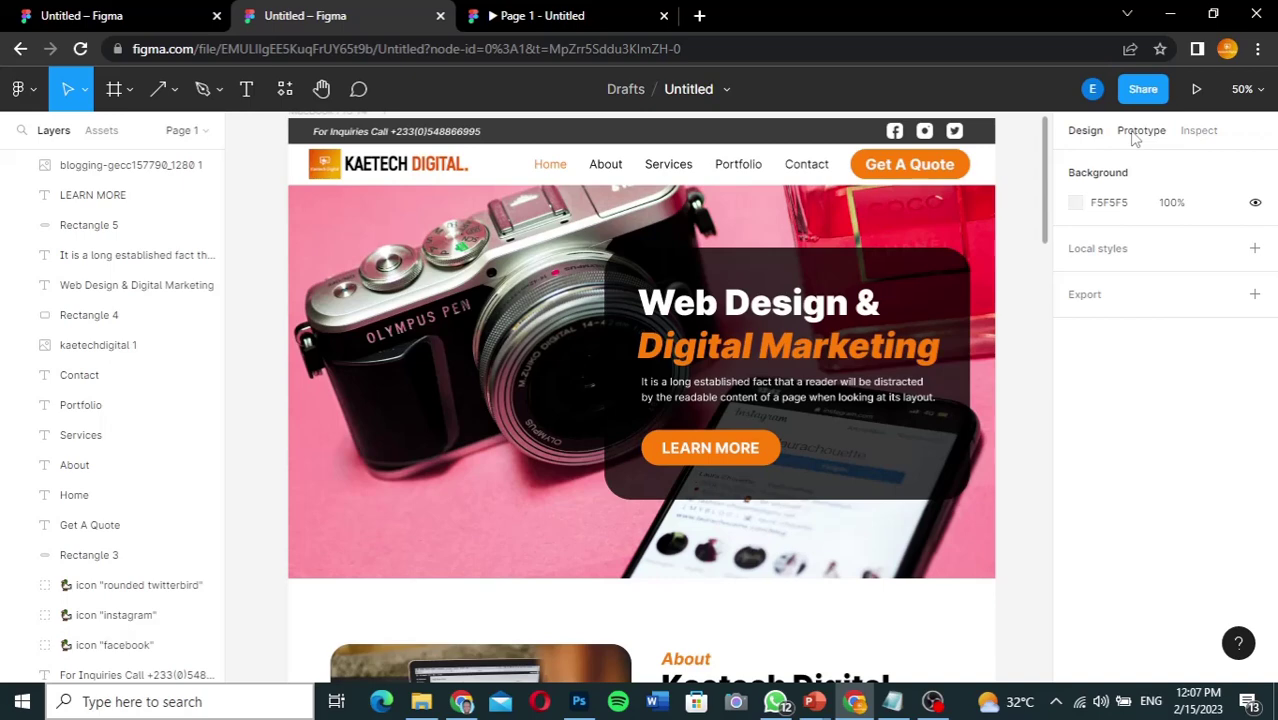
Step: In Prototype mode, connect the Home nav link to the hero card Rectangle 4
click(1140, 131)
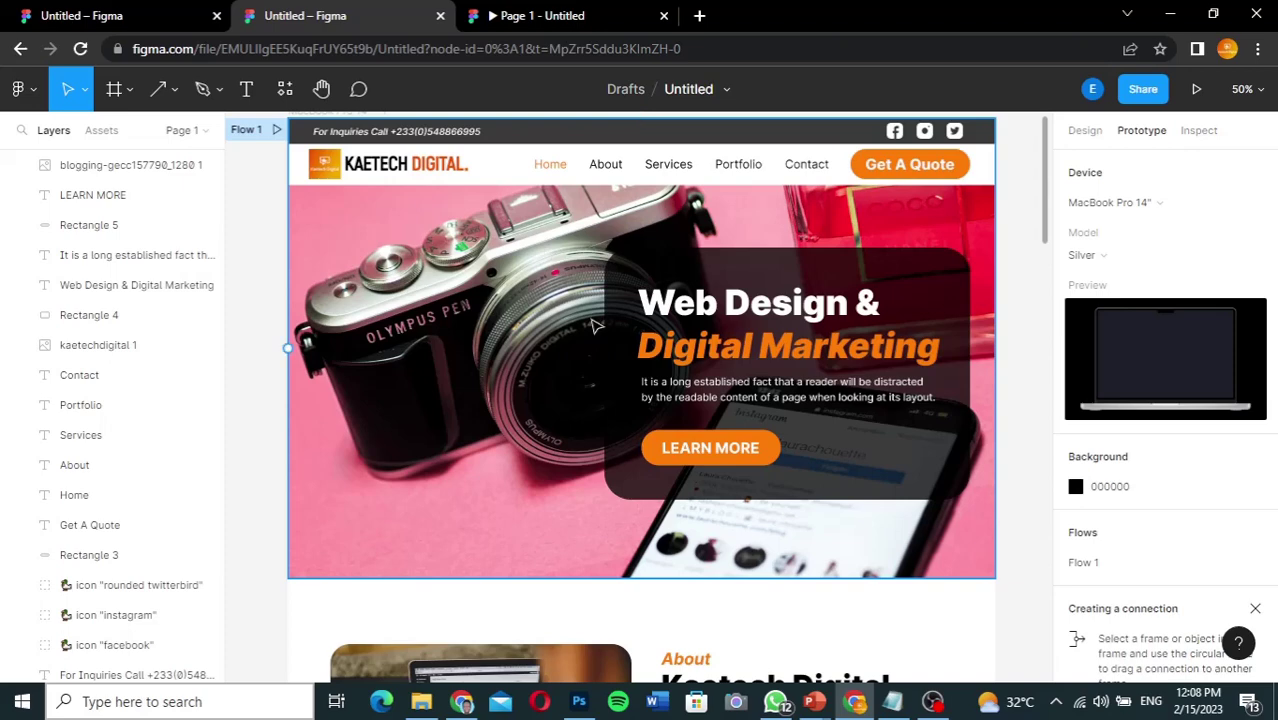
click(555, 170)
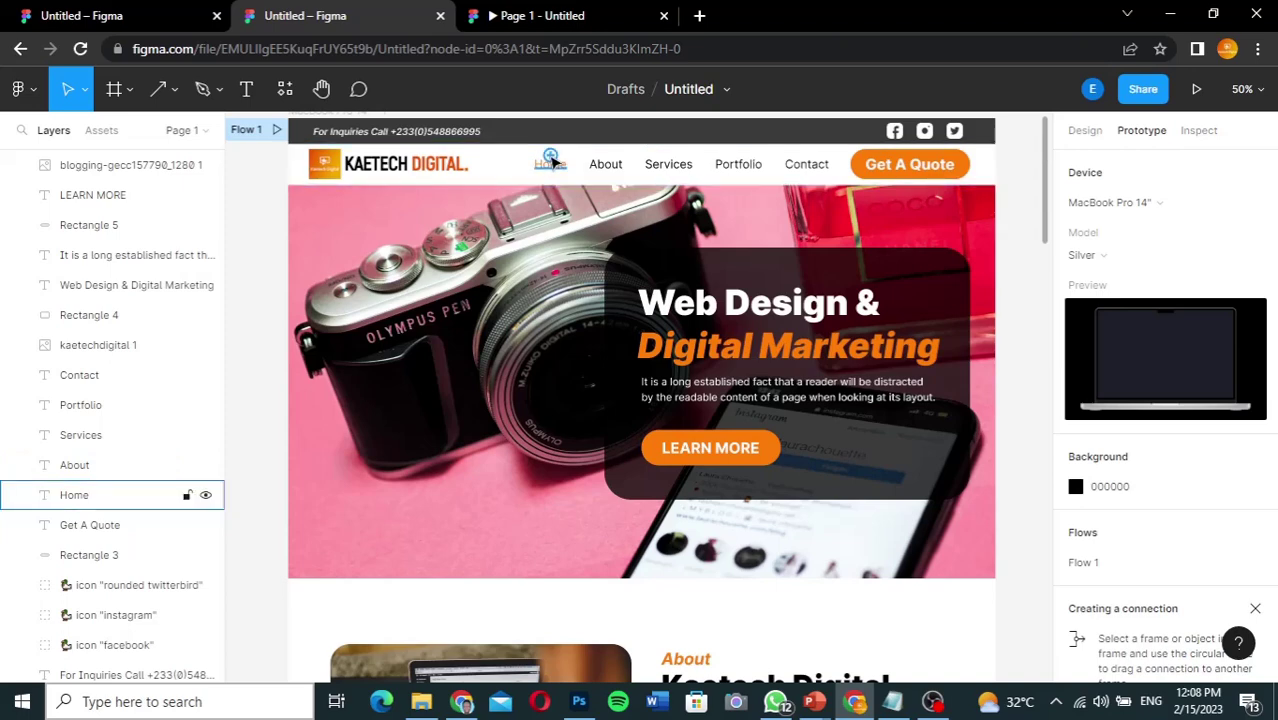
click(553, 163)
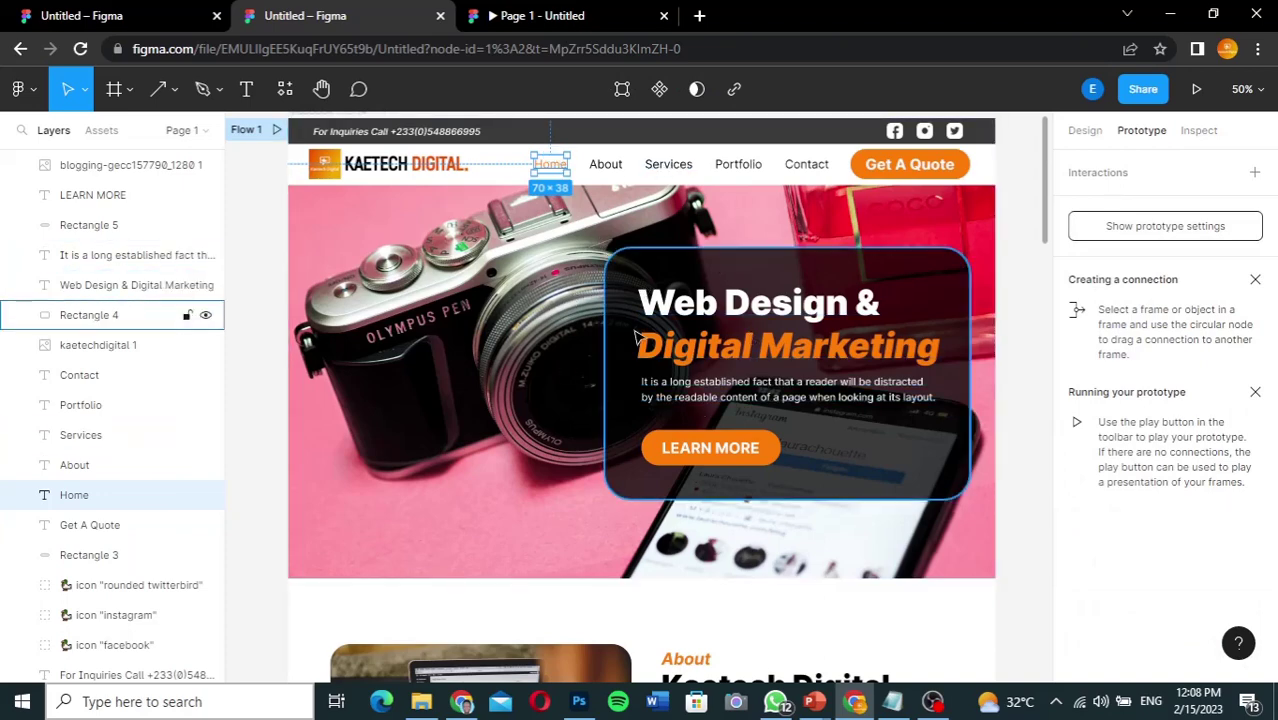
mouse_move(556, 172)
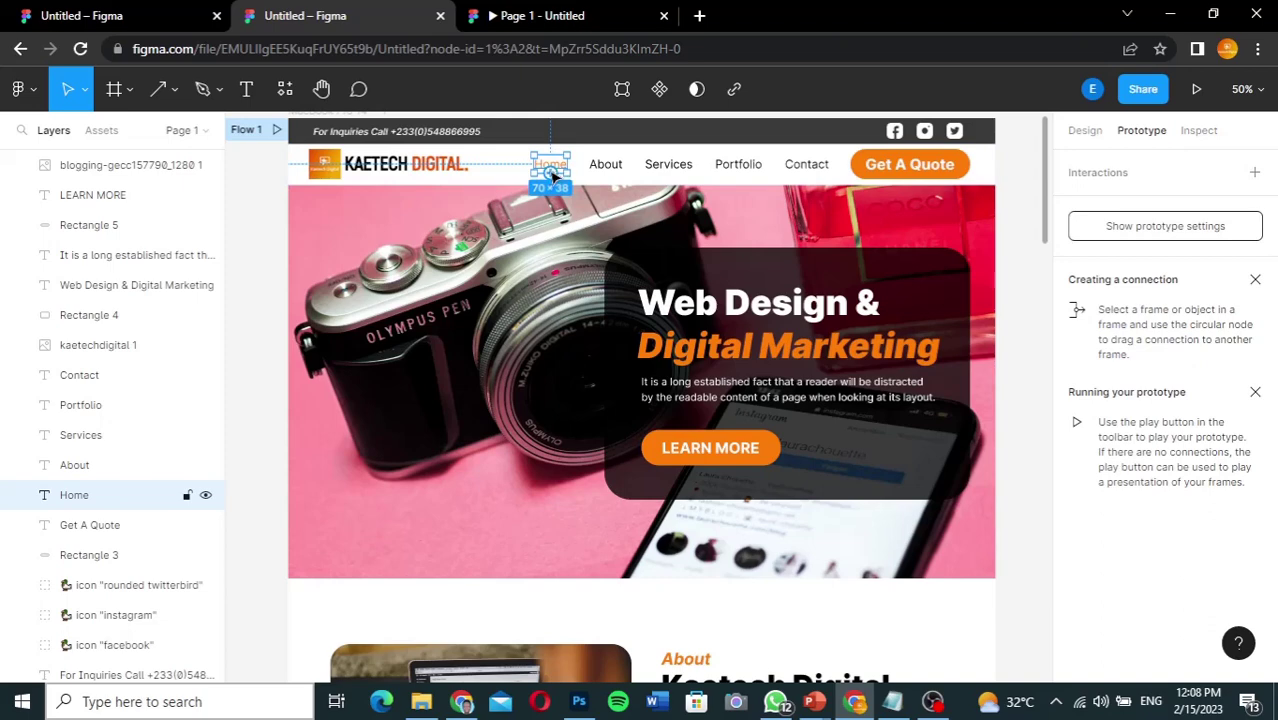
drag(552, 175, 625, 269)
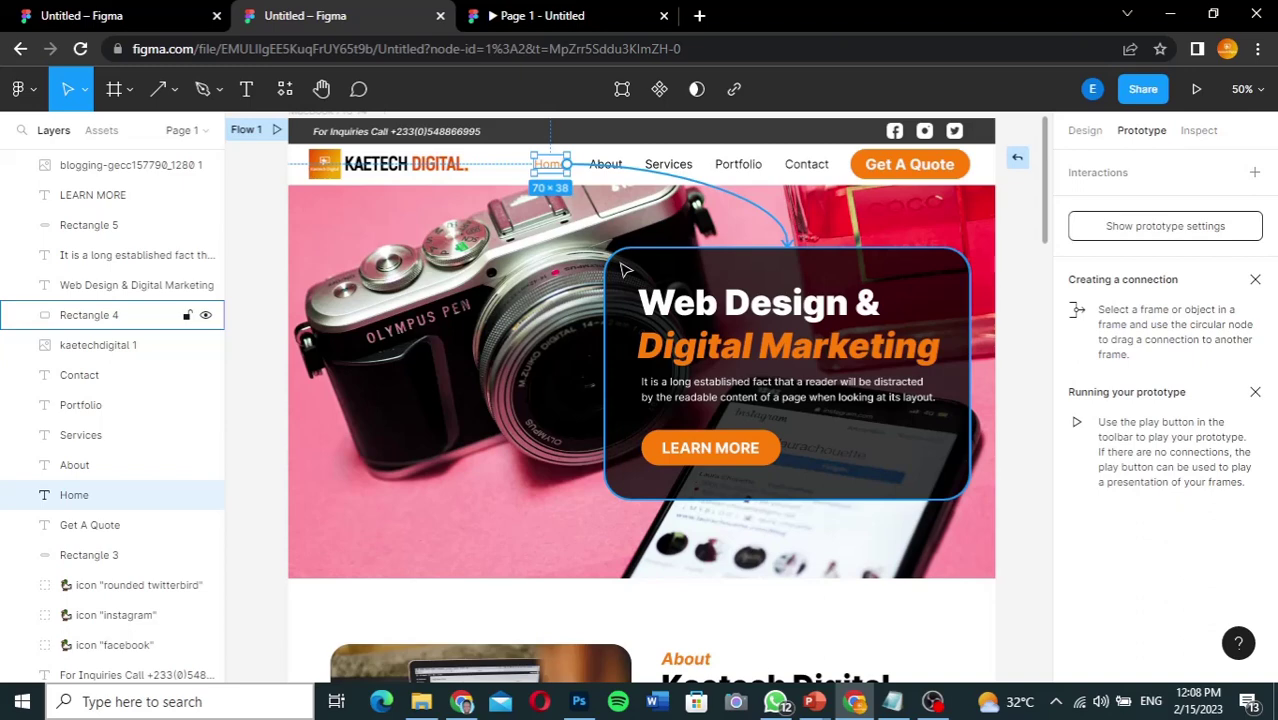
drag(624, 268, 624, 268)
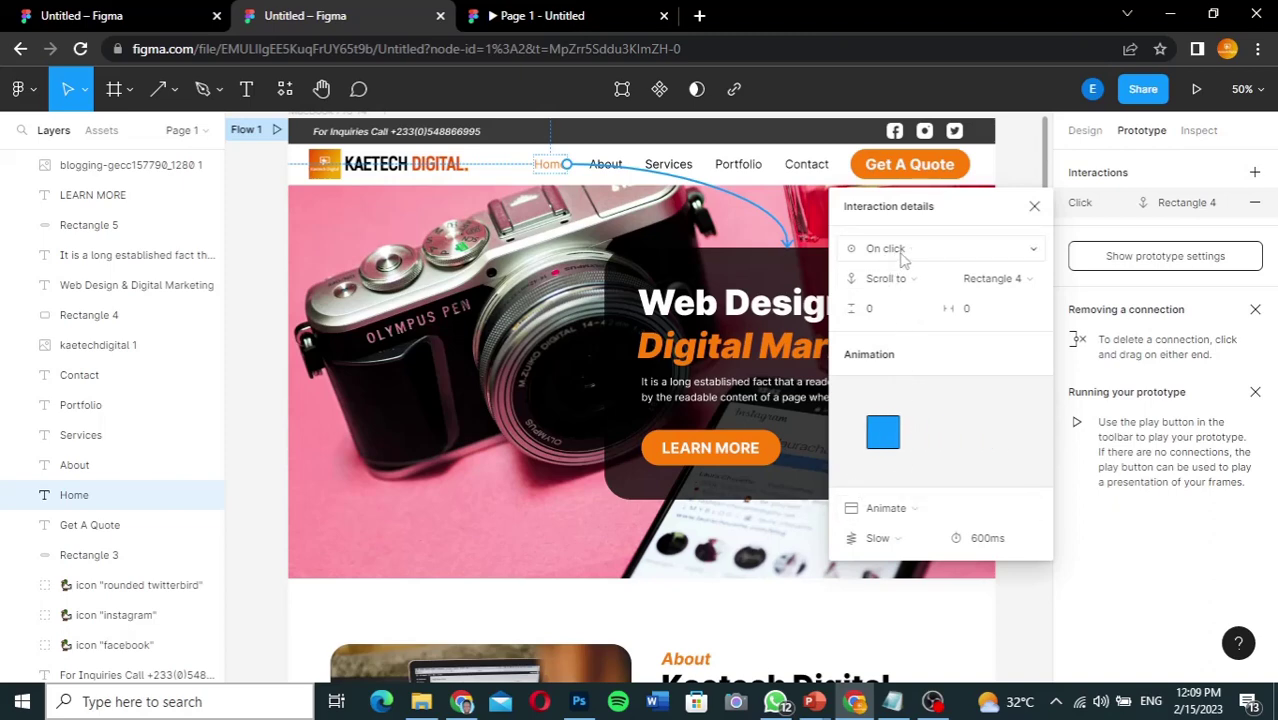
Step: Confirm the Home interaction as On click, Scroll to Rectangle 4, animated with Slow easing
click(1035, 257)
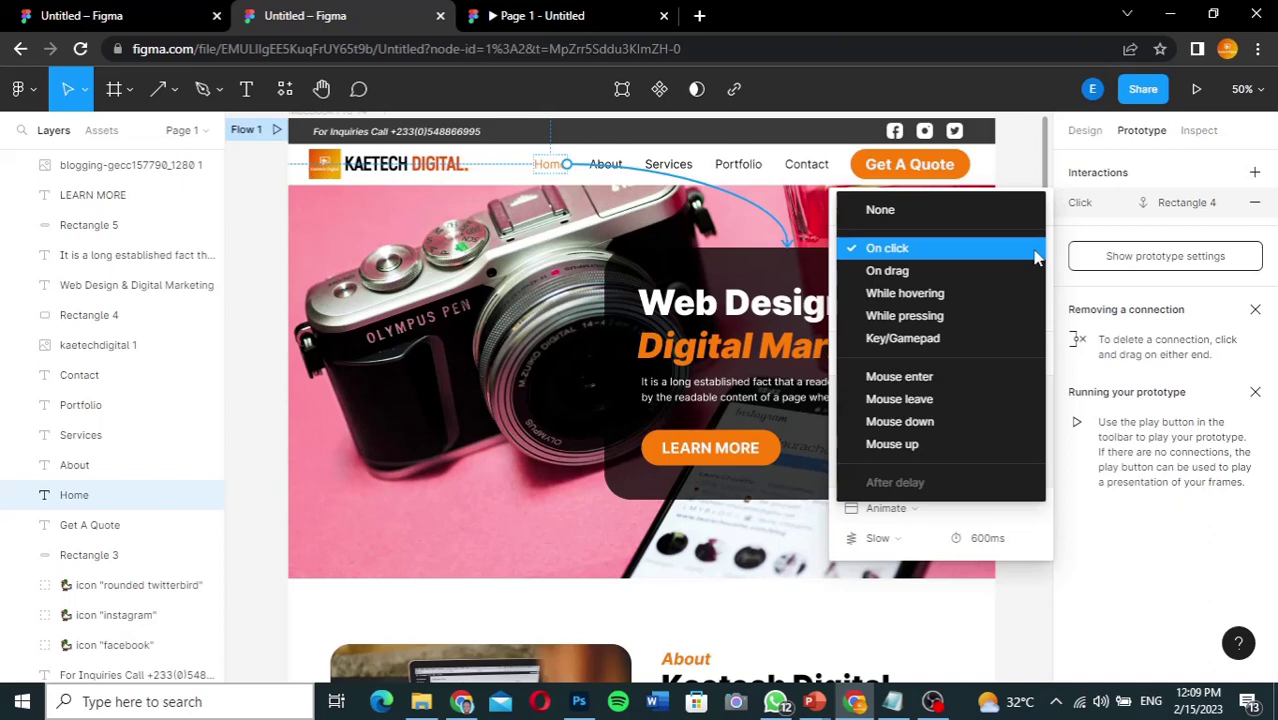
click(1035, 257)
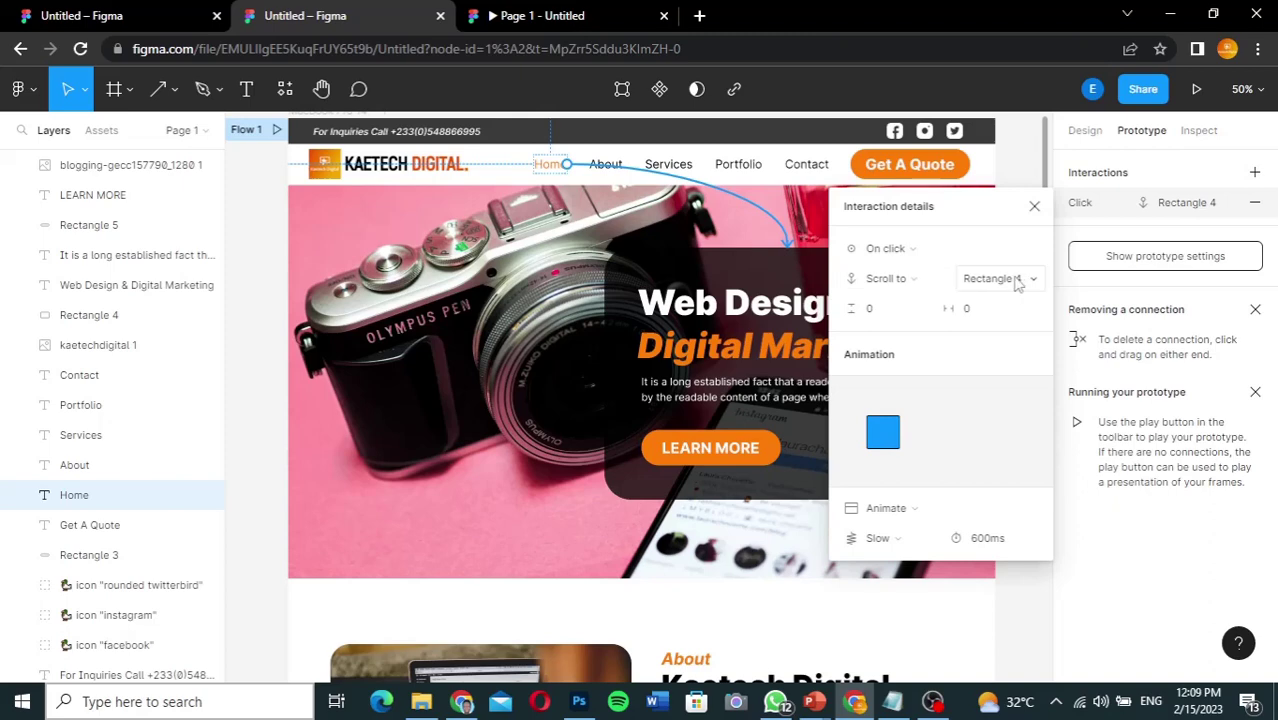
click(944, 282)
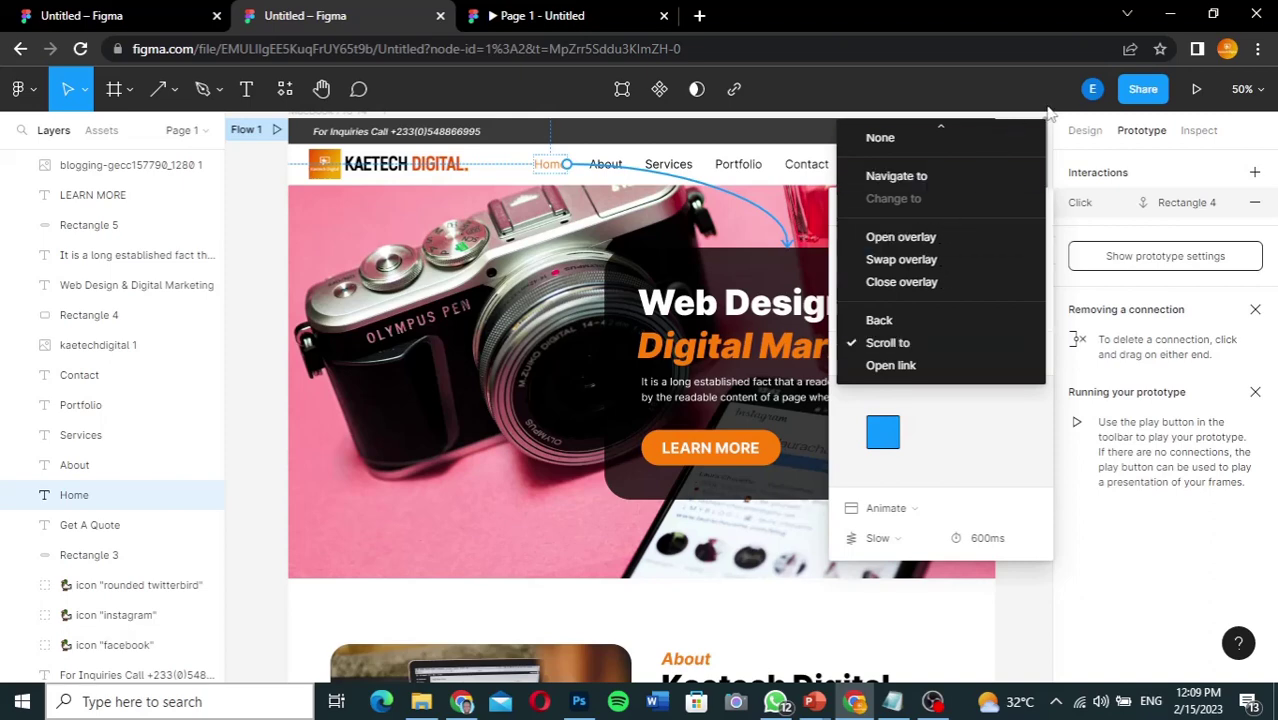
click(1053, 468)
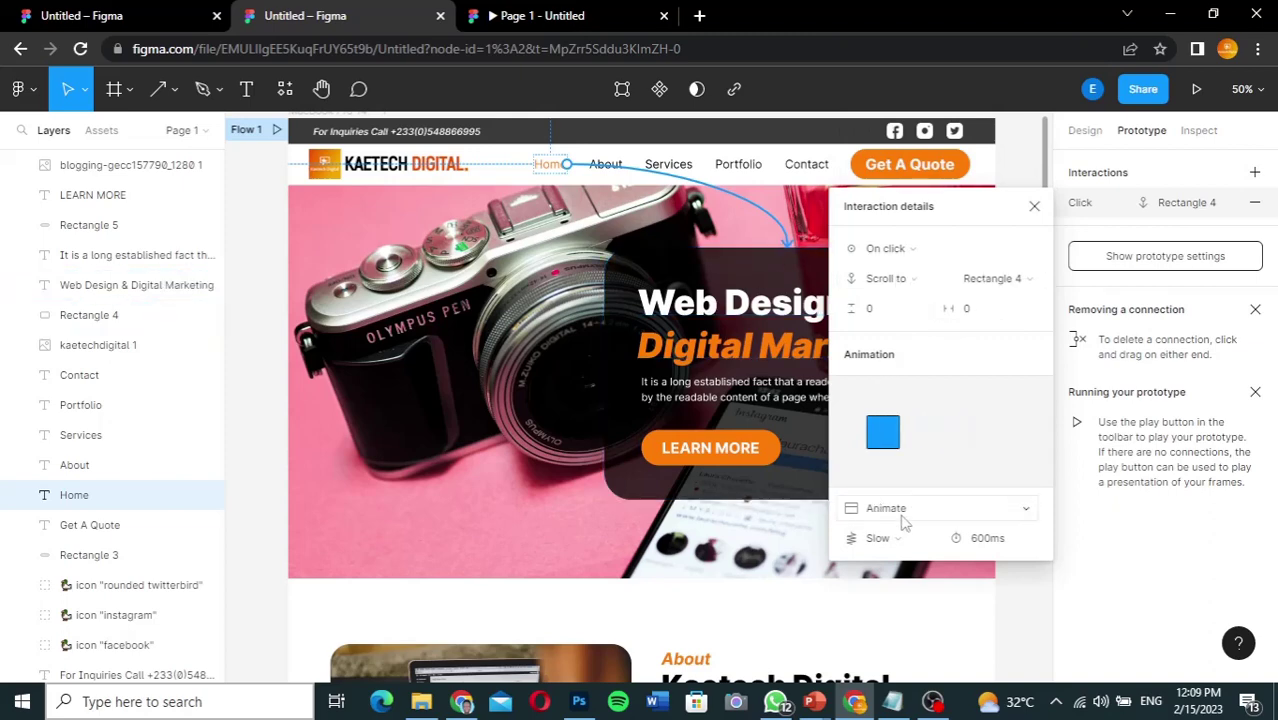
click(1030, 510)
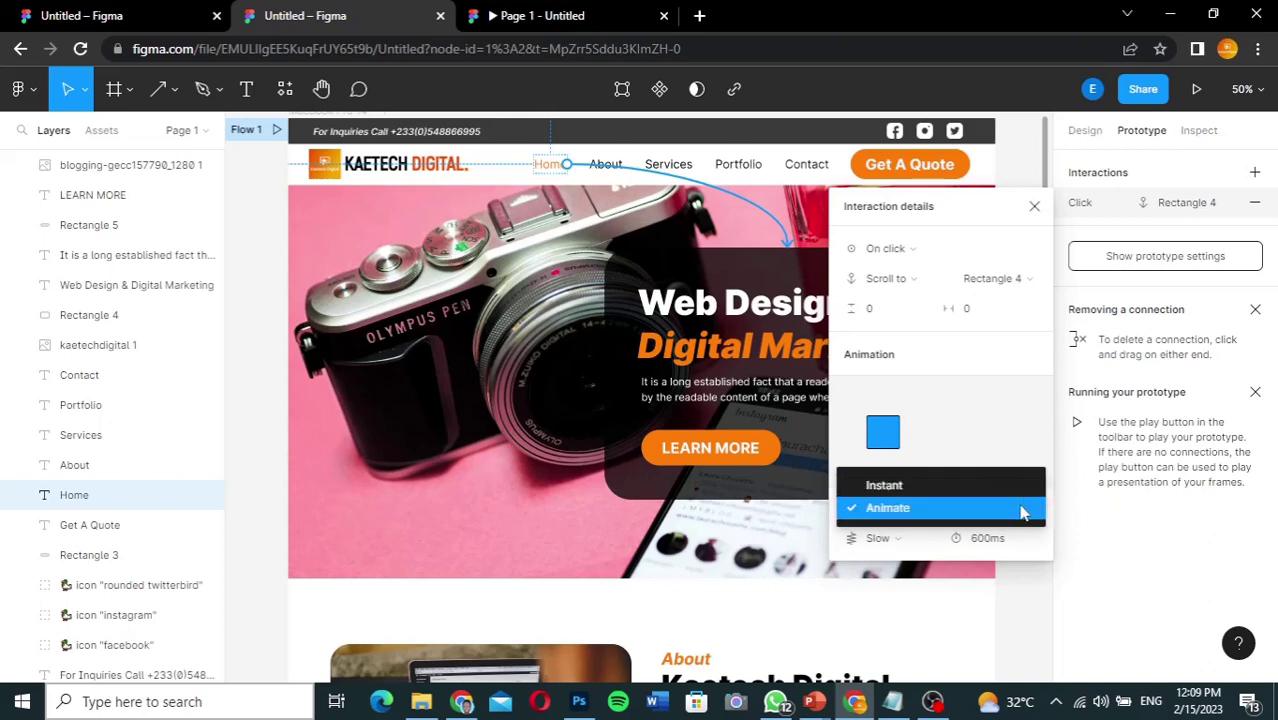
click(1022, 512)
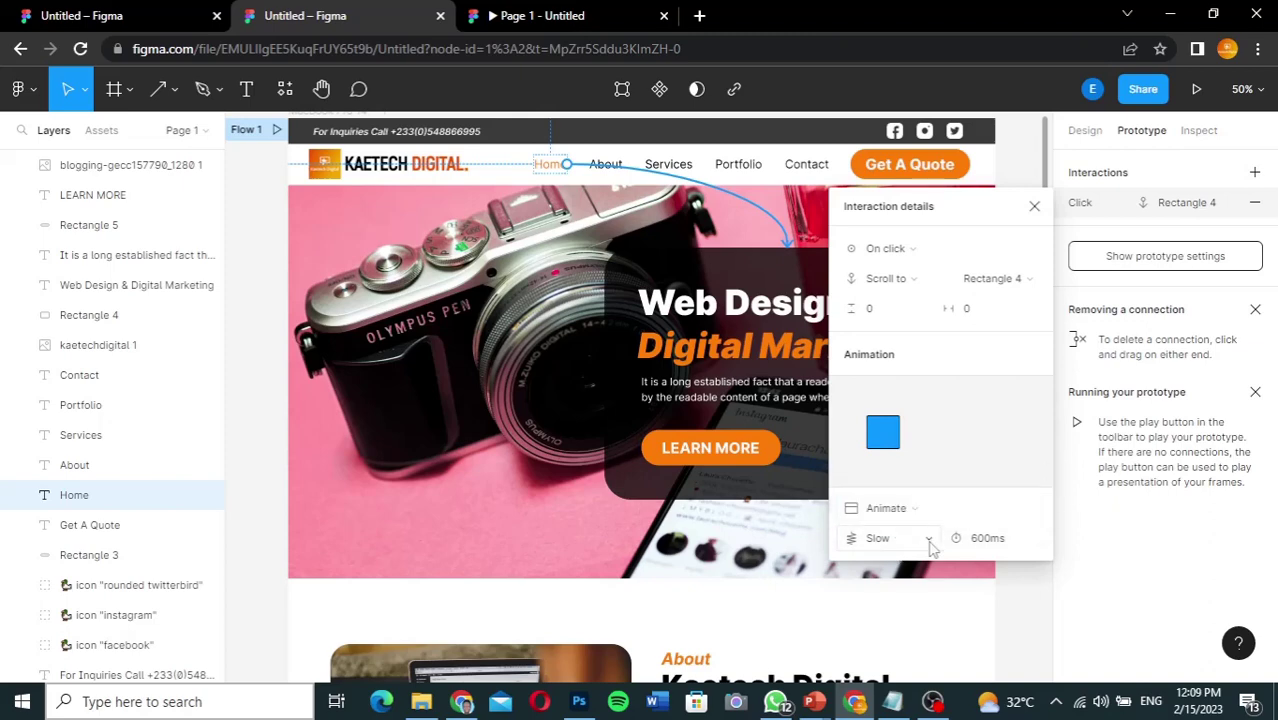
click(929, 542)
click(922, 540)
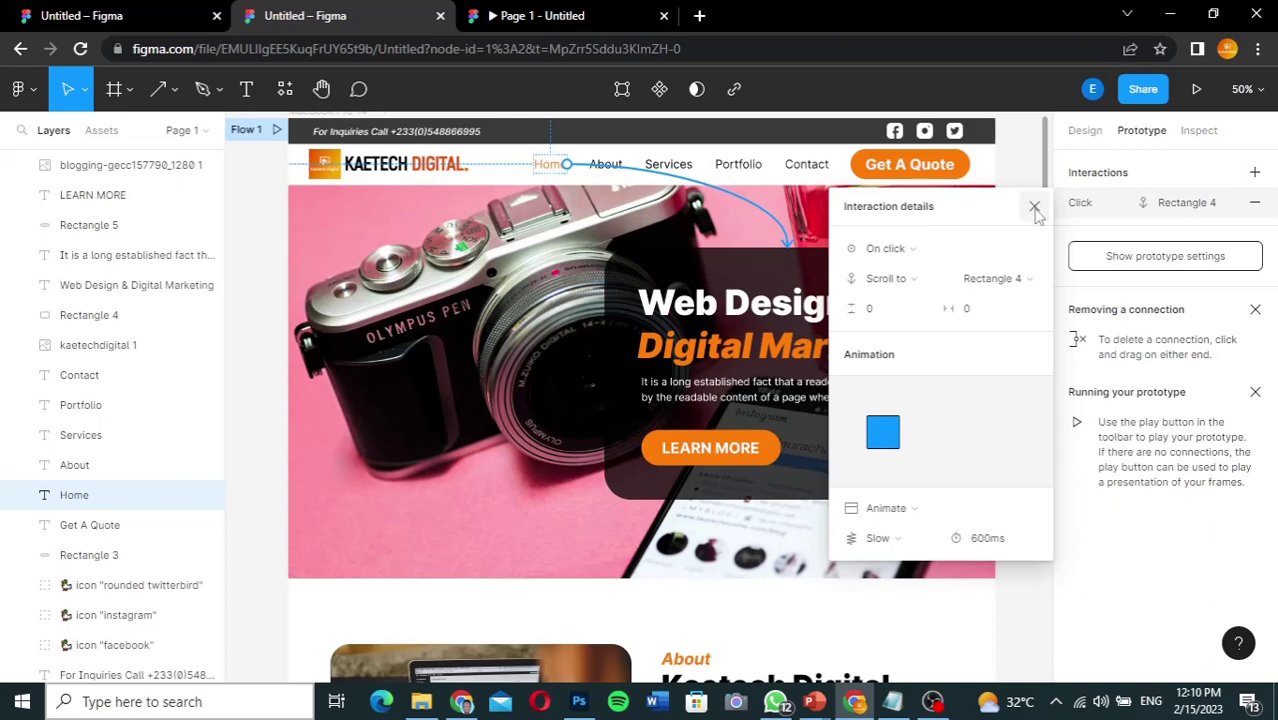
Step: Link the About nav link to scroll to the About heading on click
click(1034, 208)
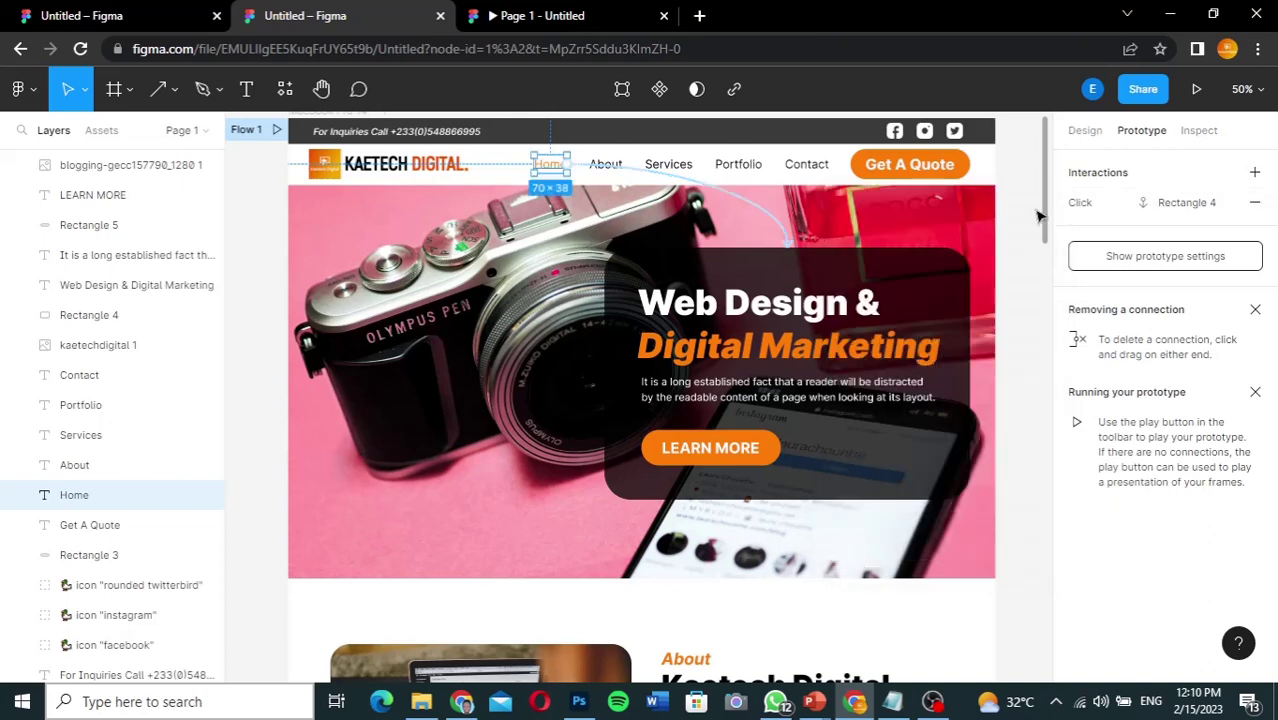
click(618, 166)
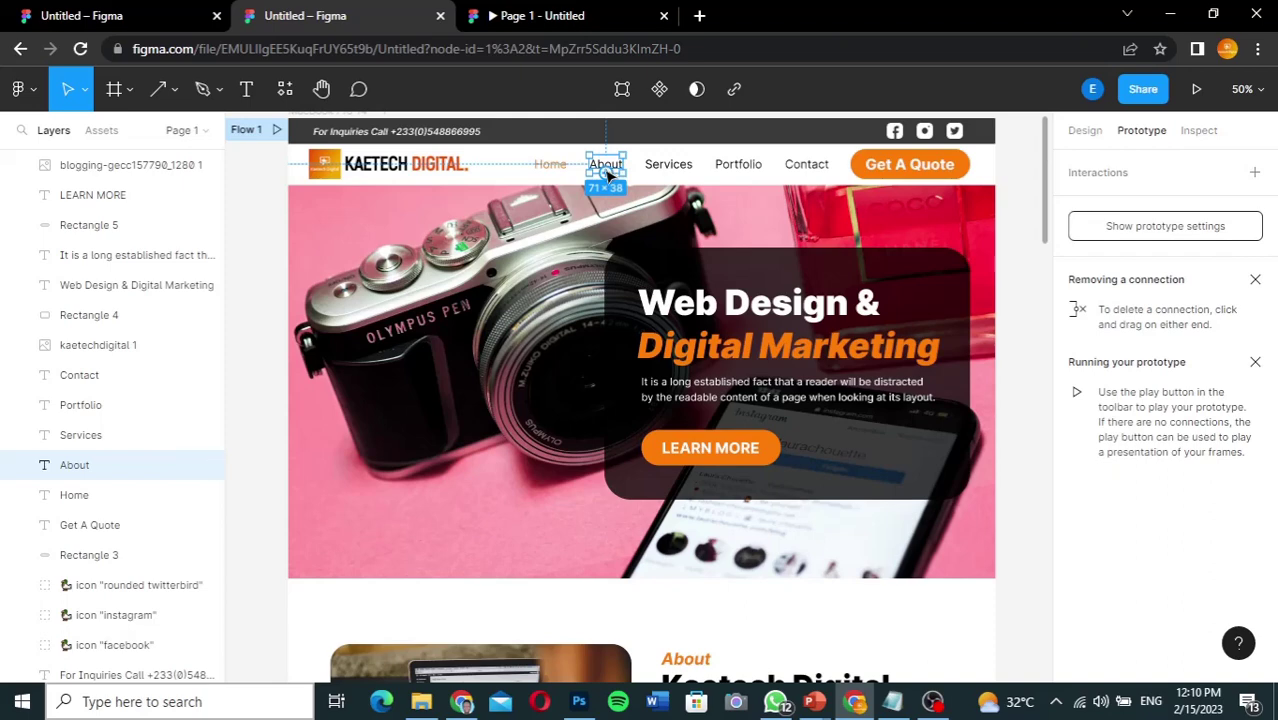
drag(618, 166, 570, 540)
drag(628, 617, 684, 660)
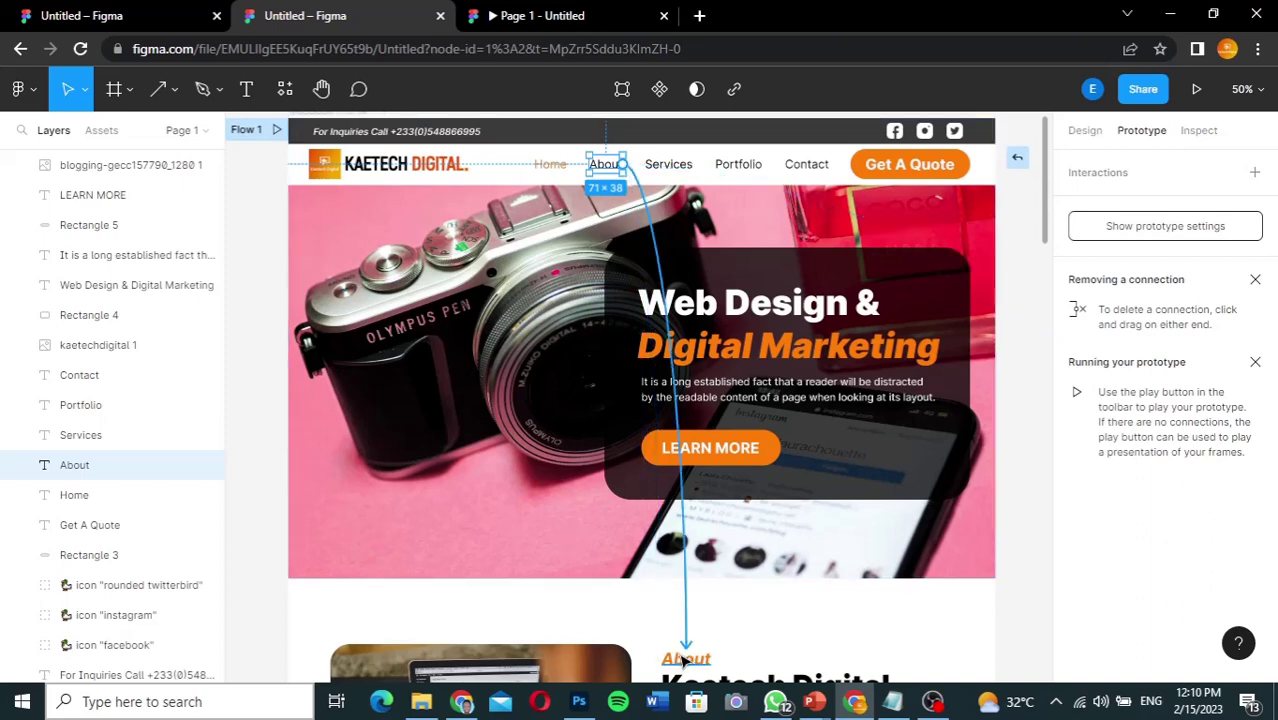
drag(684, 660, 684, 660)
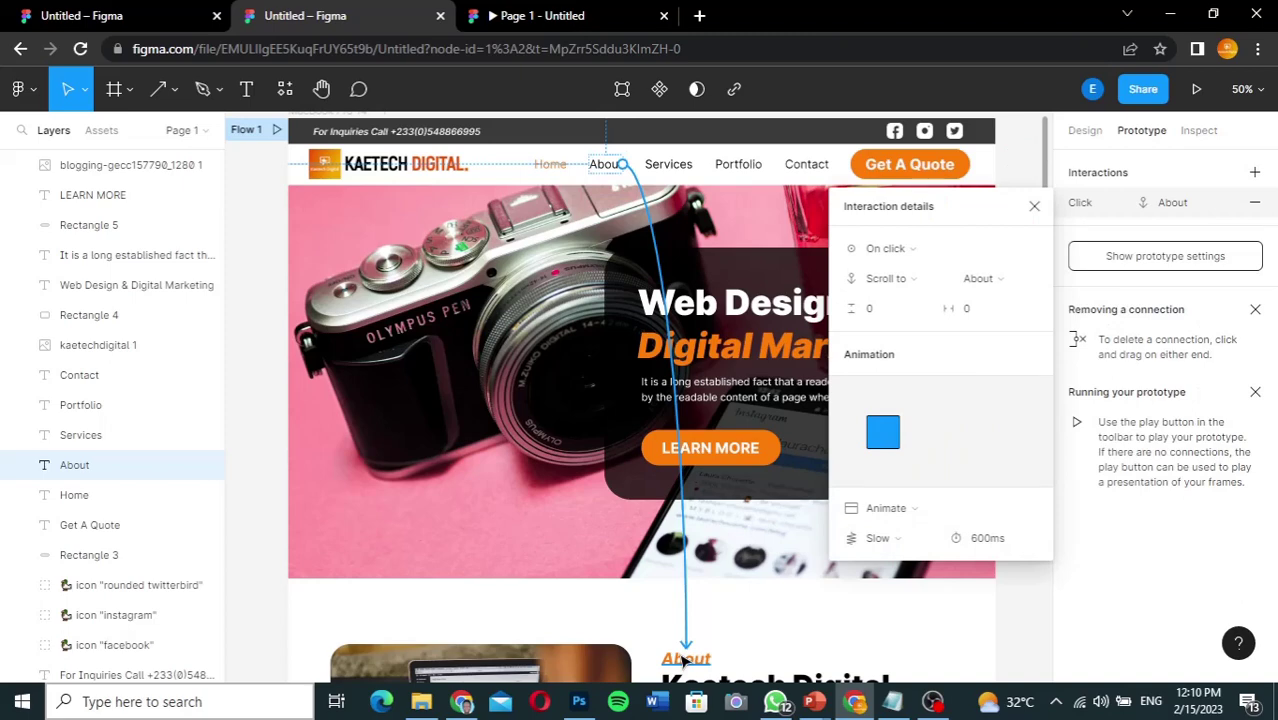
Step: Connect the Services nav link to the Our Services heading
click(1034, 206)
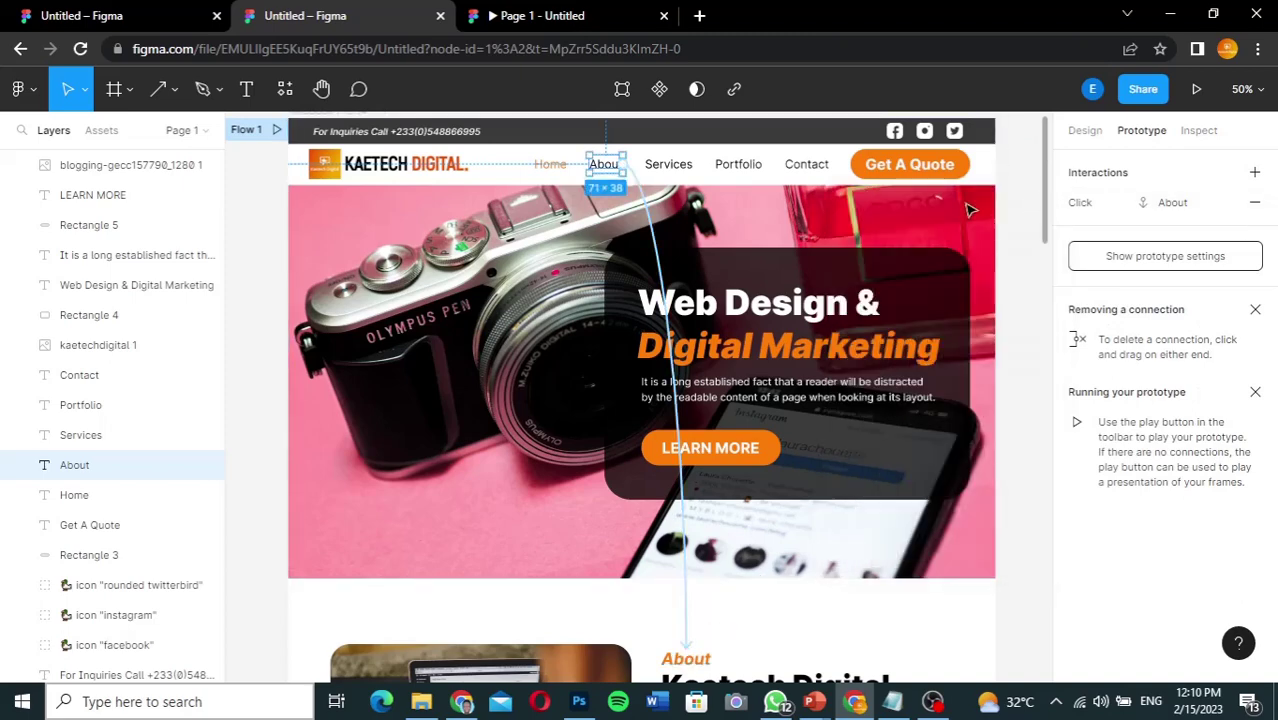
click(675, 168)
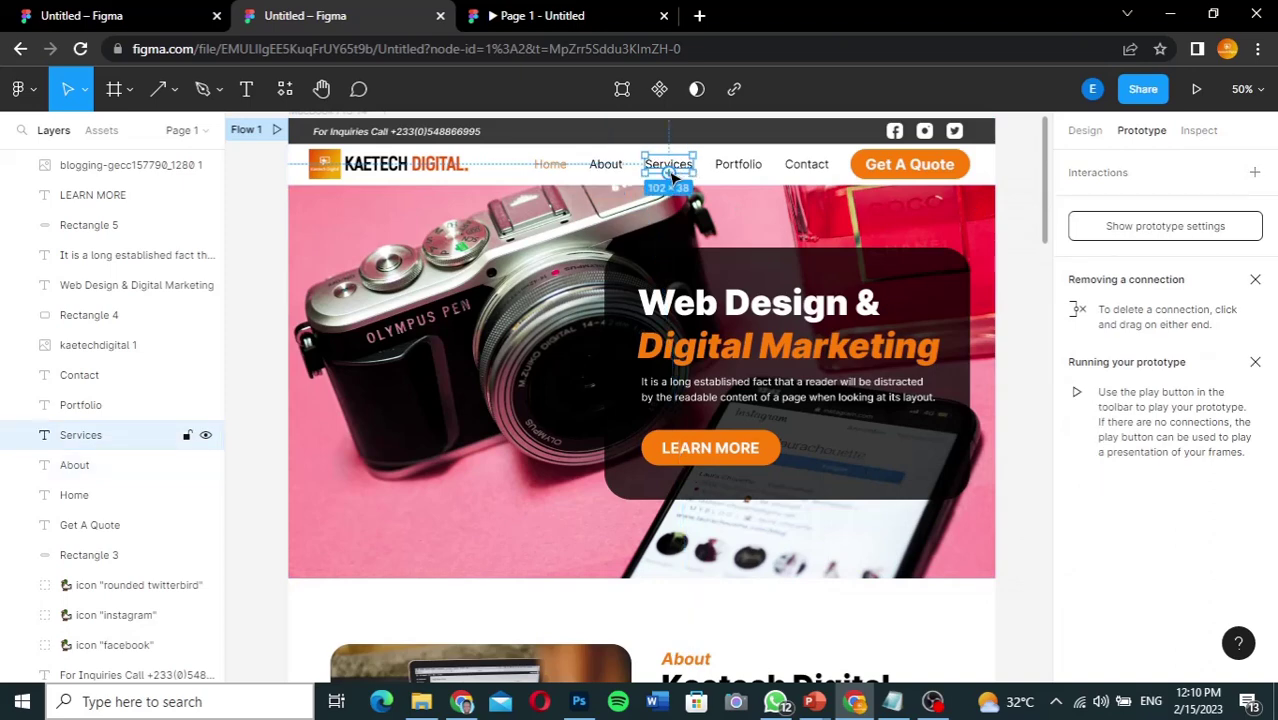
drag(672, 175, 645, 628)
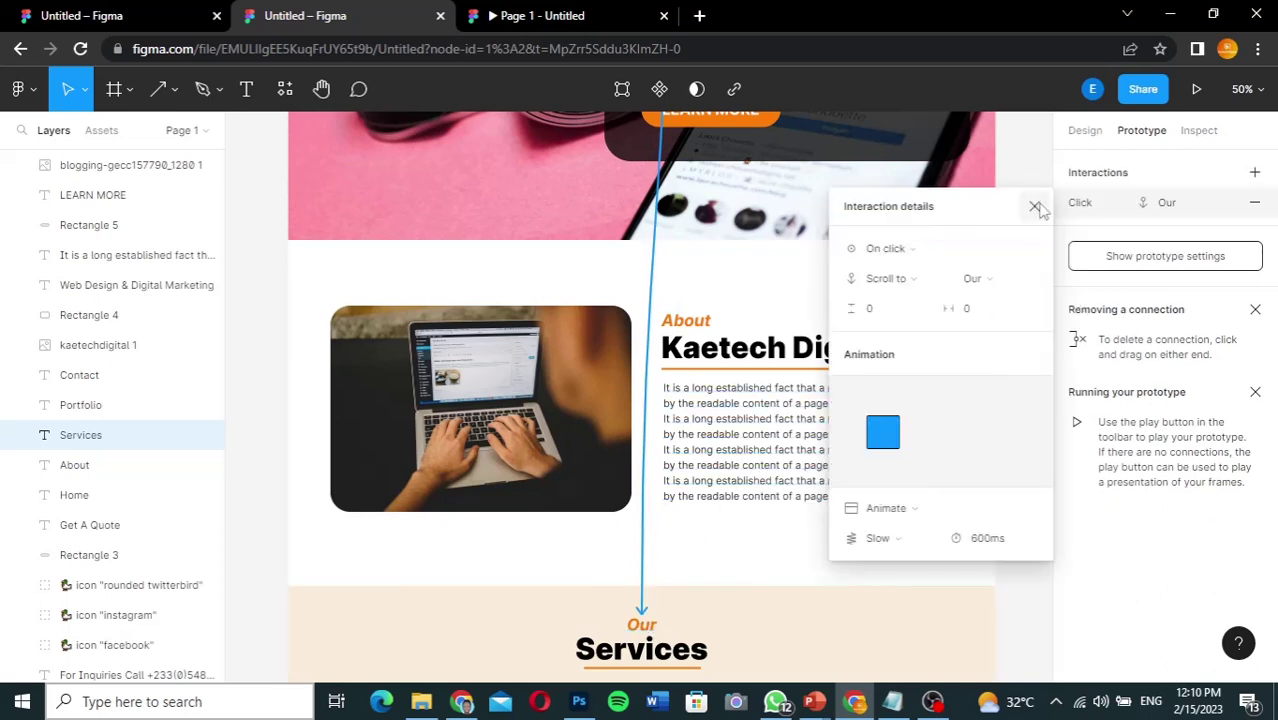
Step: Connect the Portfolio nav link to scroll to the Portfolio section heading
click(1035, 206)
scroll(853, 277, up, 5)
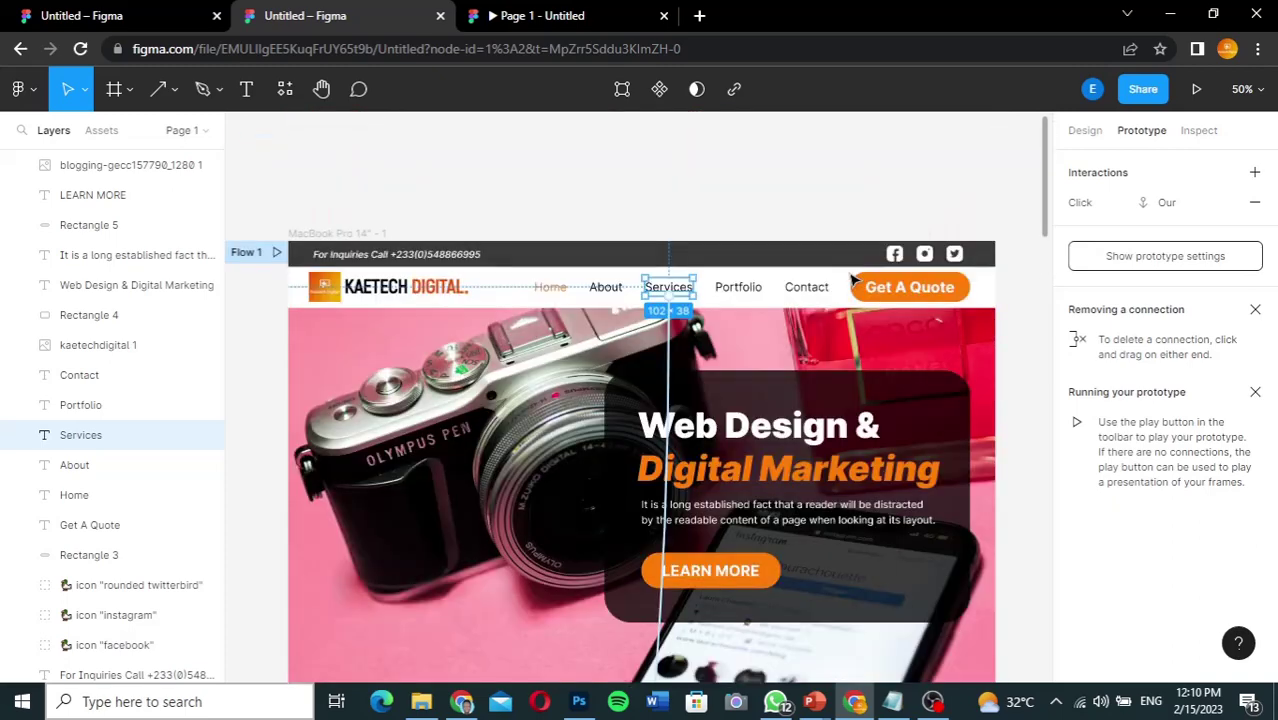
click(750, 289)
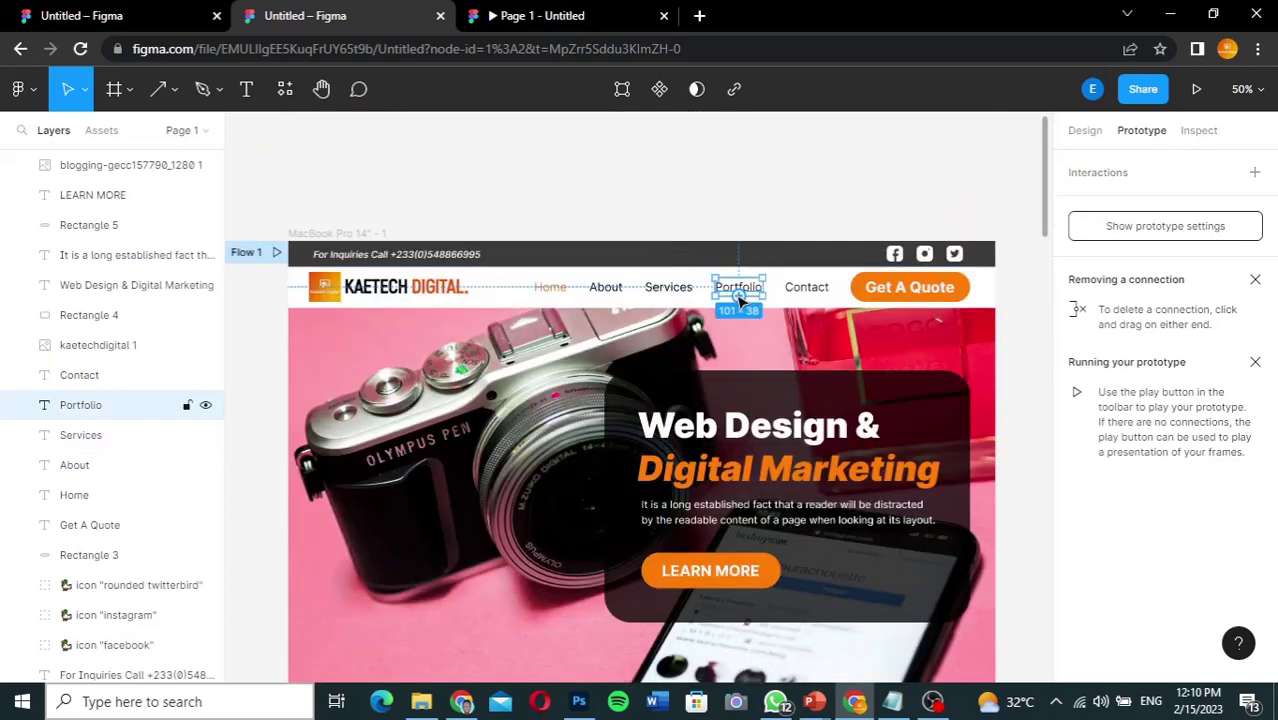
drag(740, 300, 642, 662)
drag(736, 692, 645, 453)
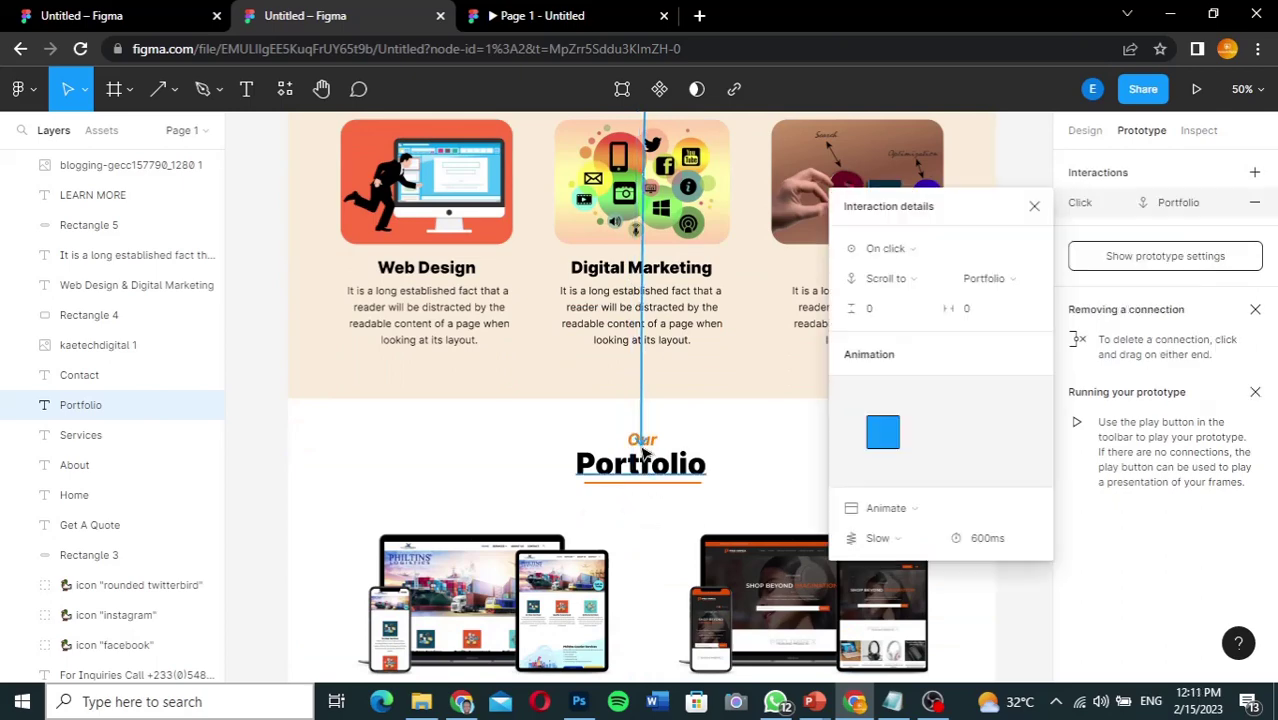
click(1035, 208)
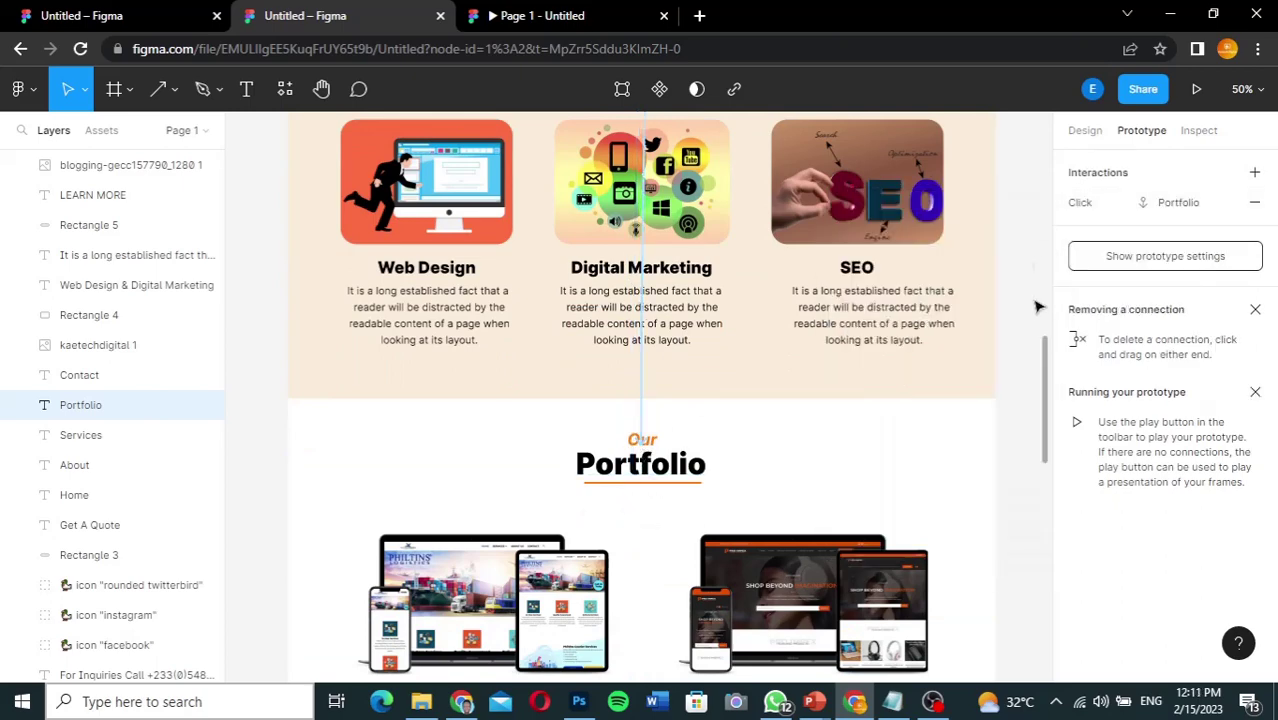
Step: Connect the Contact nav link to scroll to Rectangle 10, the Contact Us section
scroll(1045, 335, up, 1)
drag(1045, 330, 1035, 135)
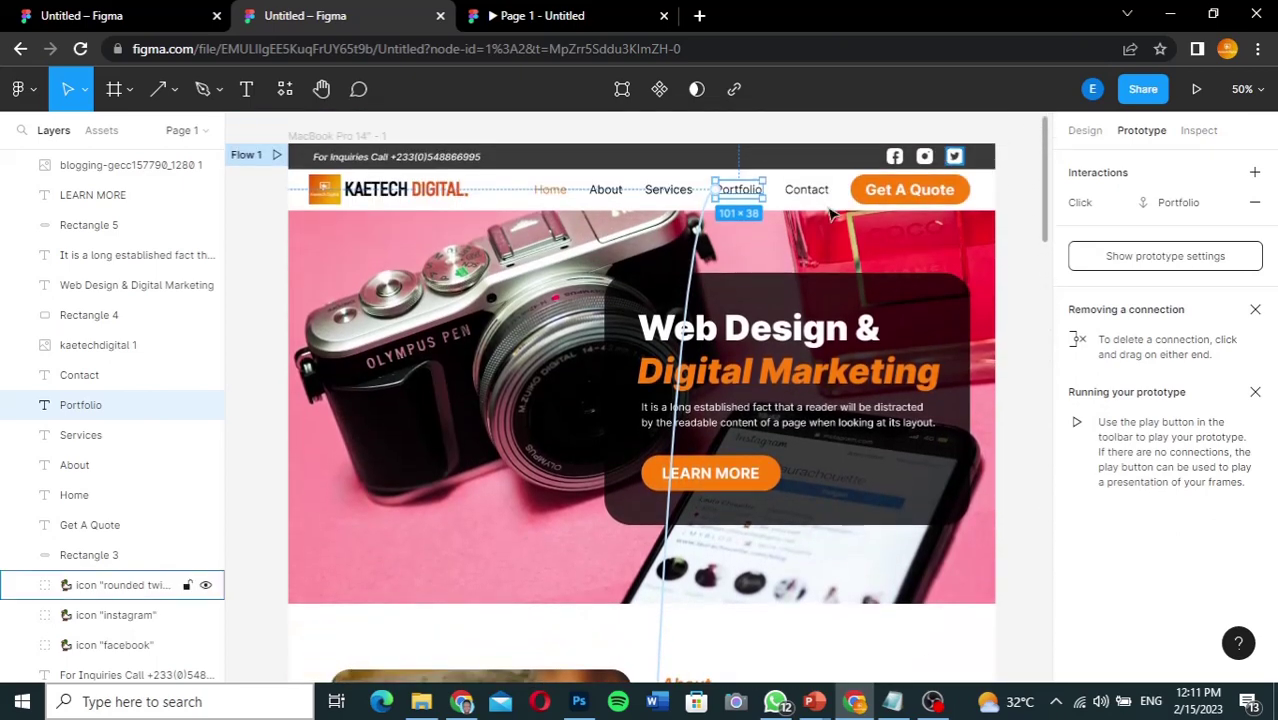
click(806, 190)
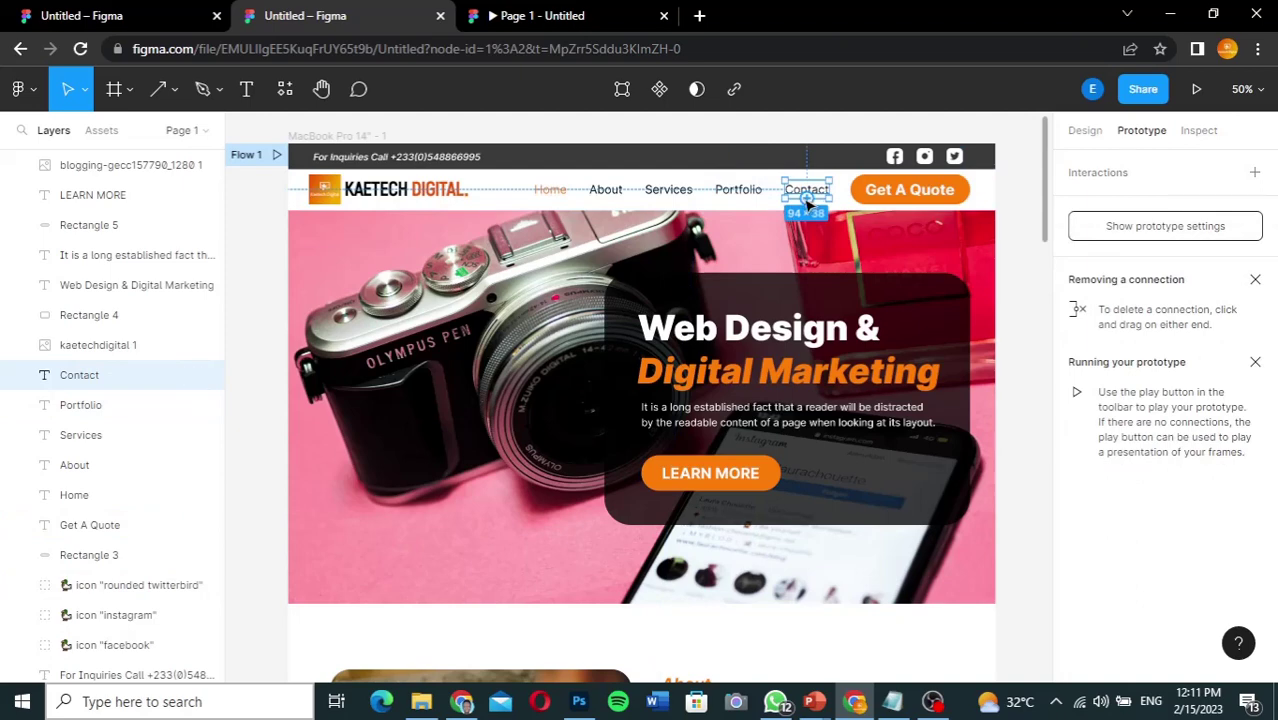
drag(810, 204, 815, 650)
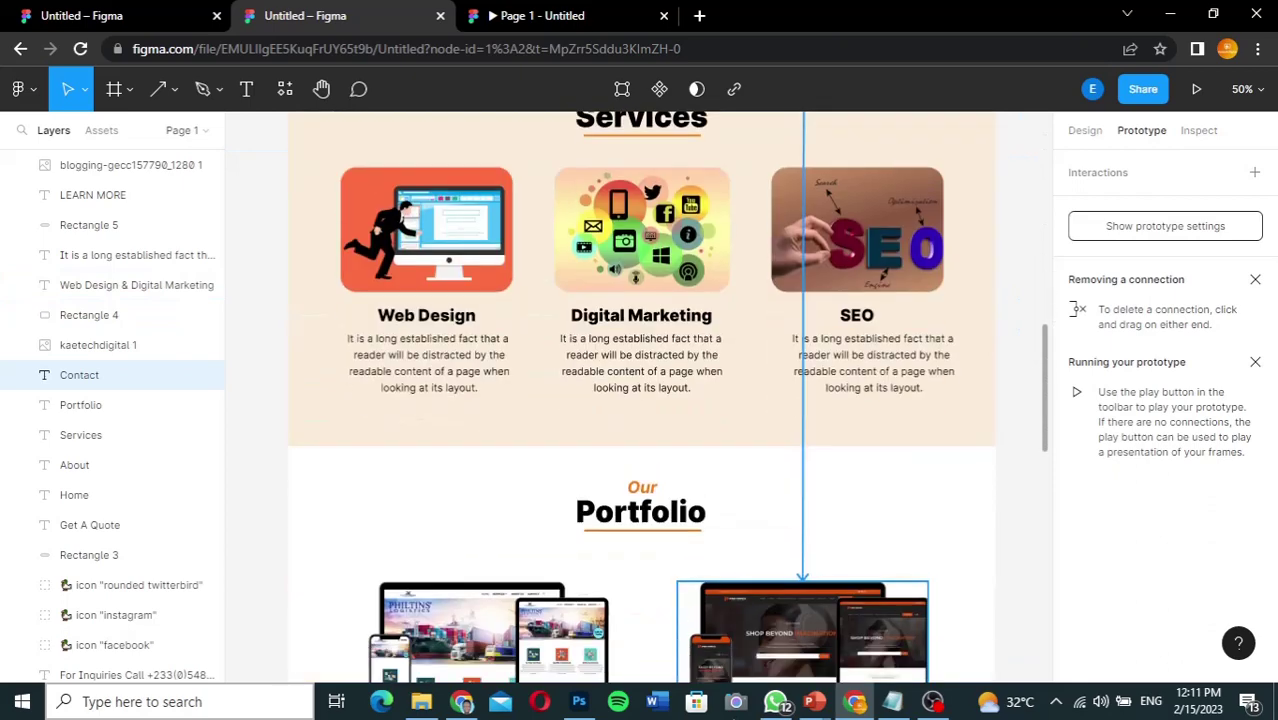
drag(652, 620, 643, 391)
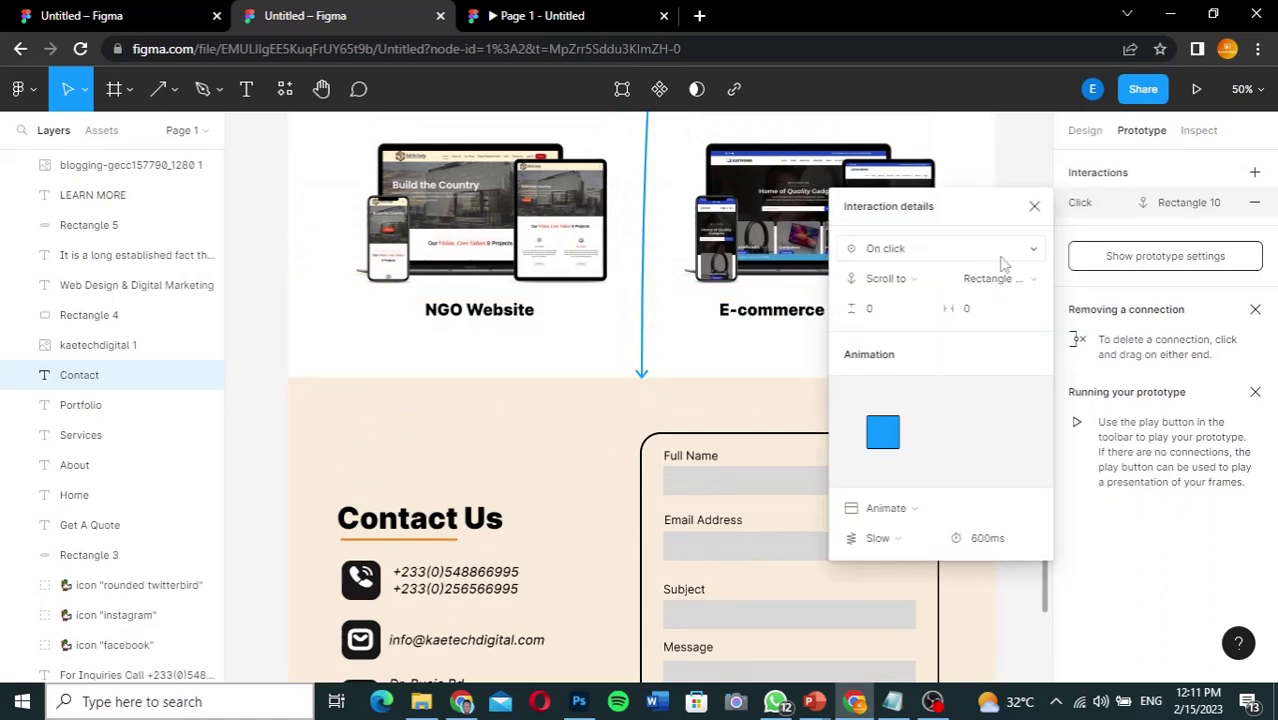
click(1034, 206)
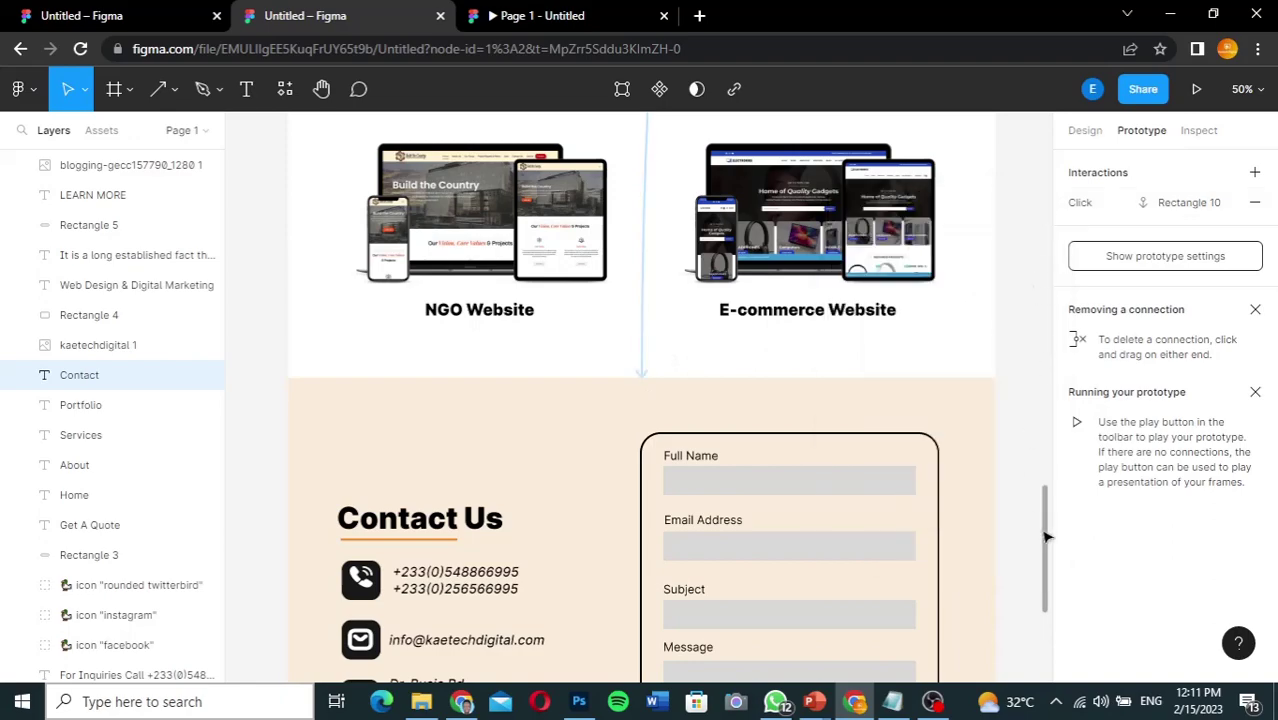
drag(1047, 537, 1040, 128)
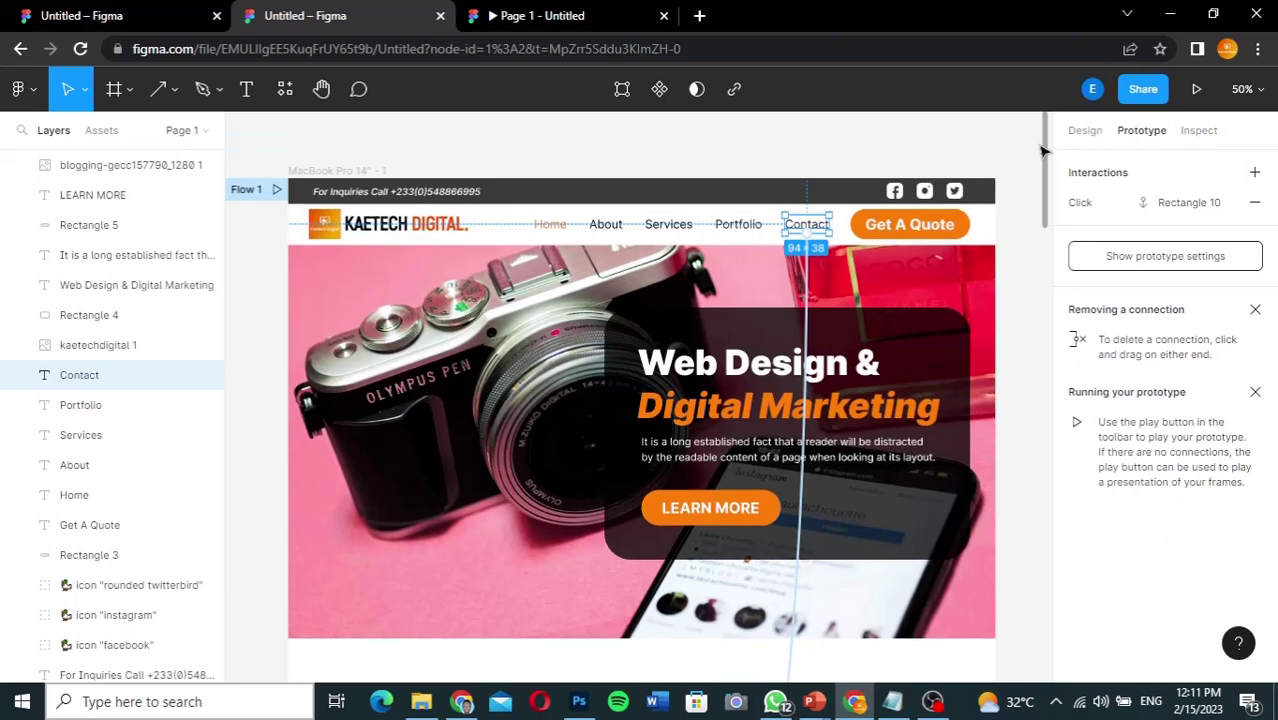
Step: Connect Get A Quote to the contact section with Rectangle 16 as its Scroll to target
click(918, 230)
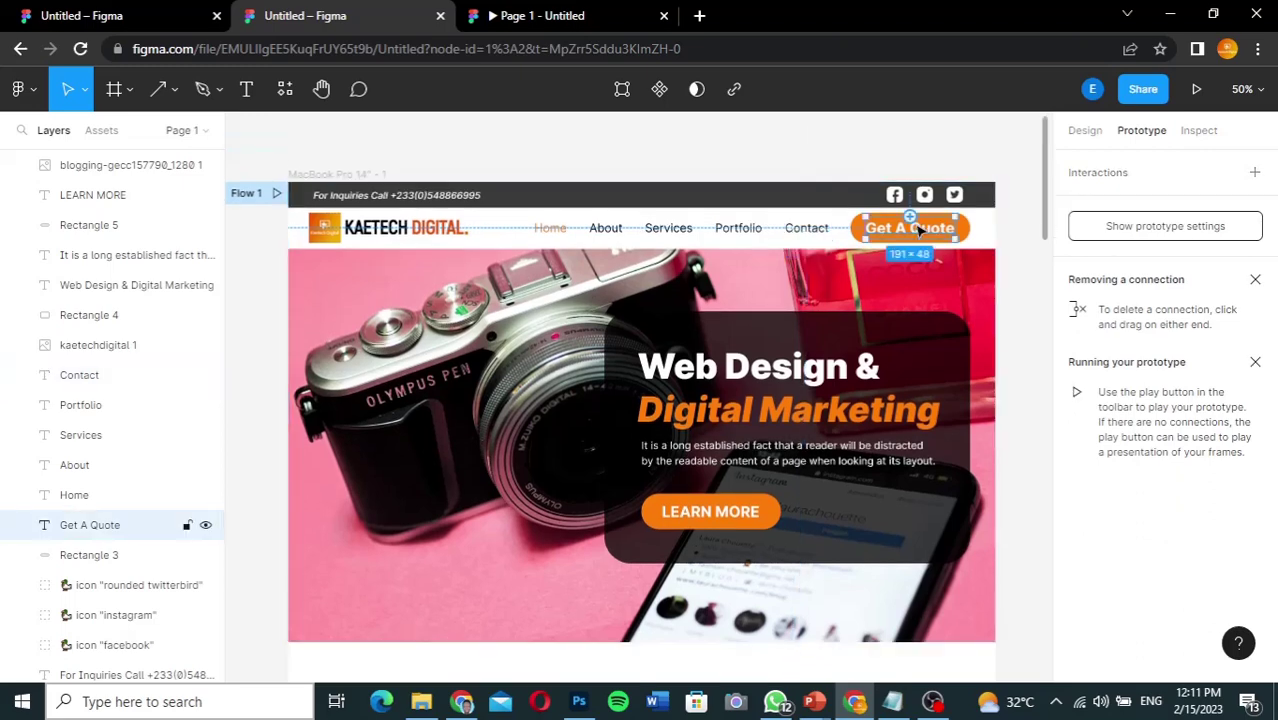
drag(910, 240, 816, 534)
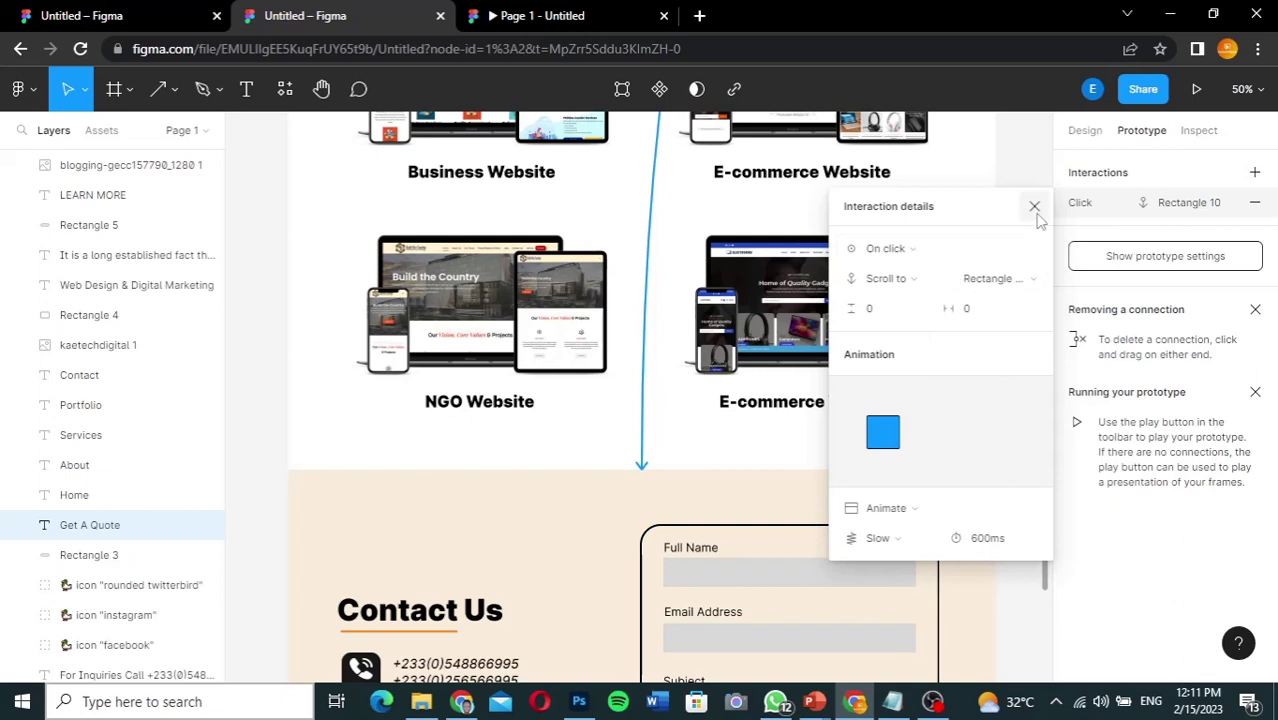
click(1034, 279)
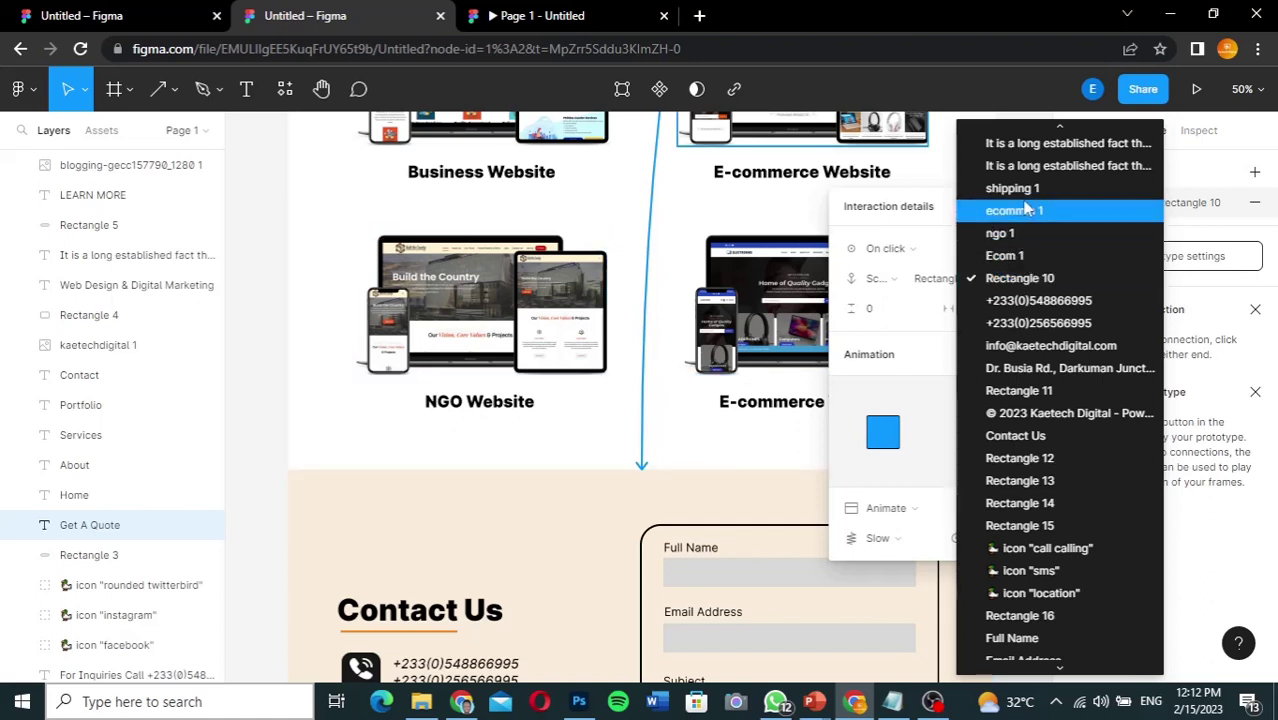
scroll(1025, 205, up, 2)
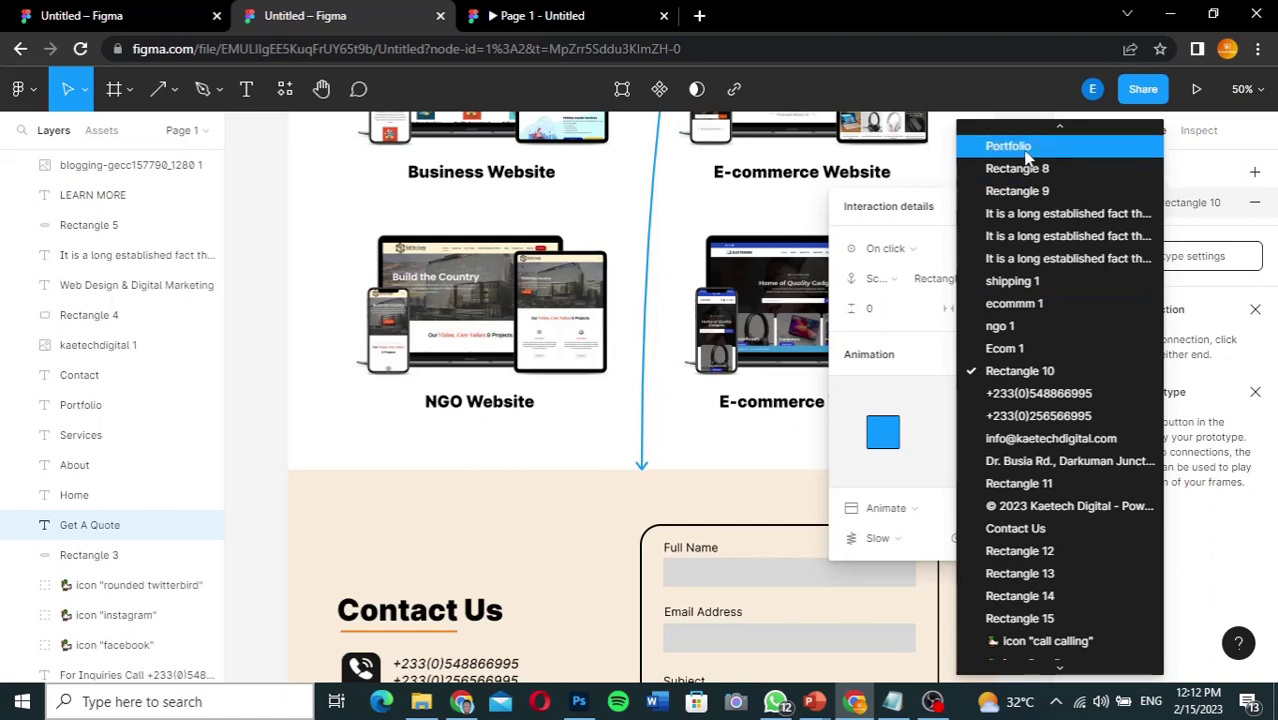
scroll(1022, 395, down, 3)
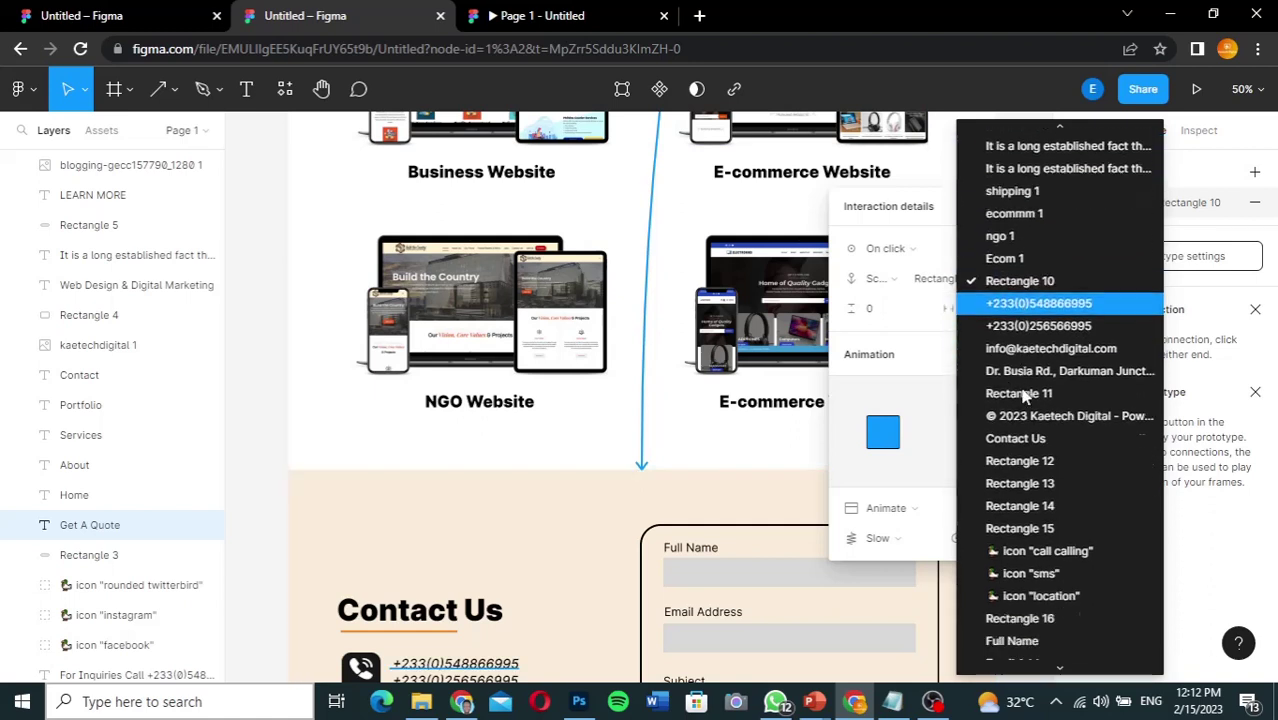
scroll(1022, 395, down, 3)
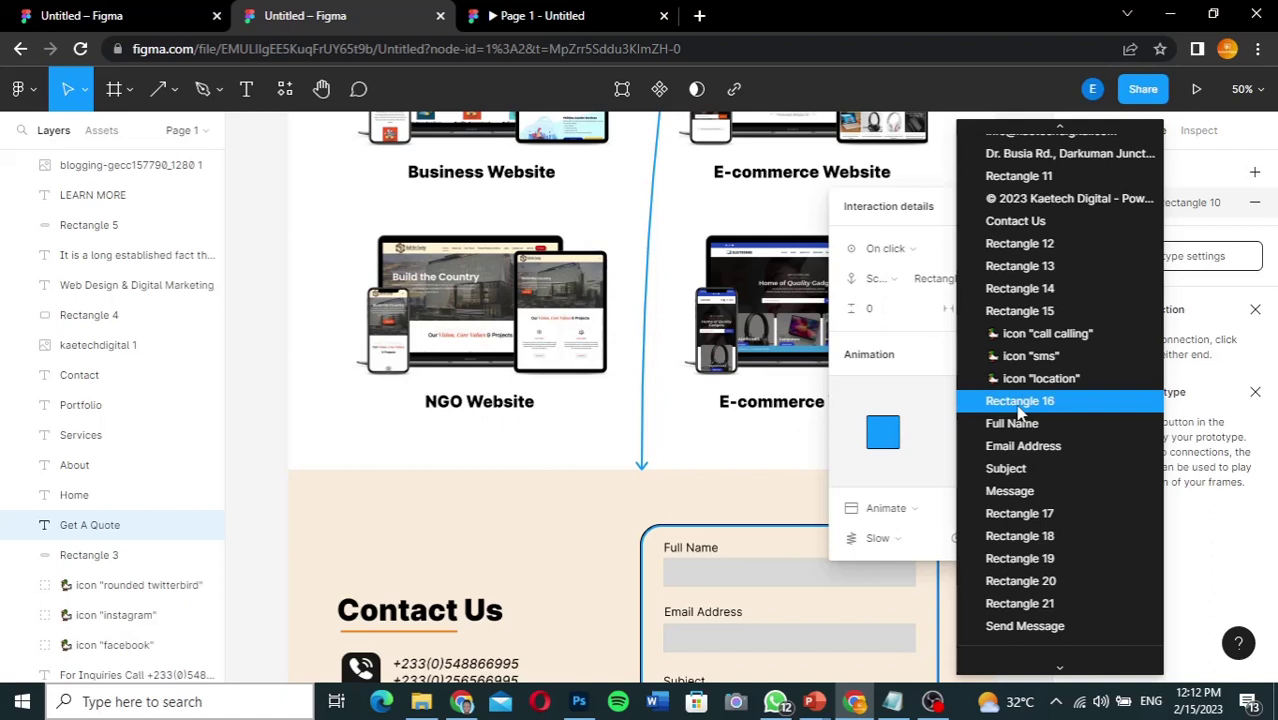
click(1018, 402)
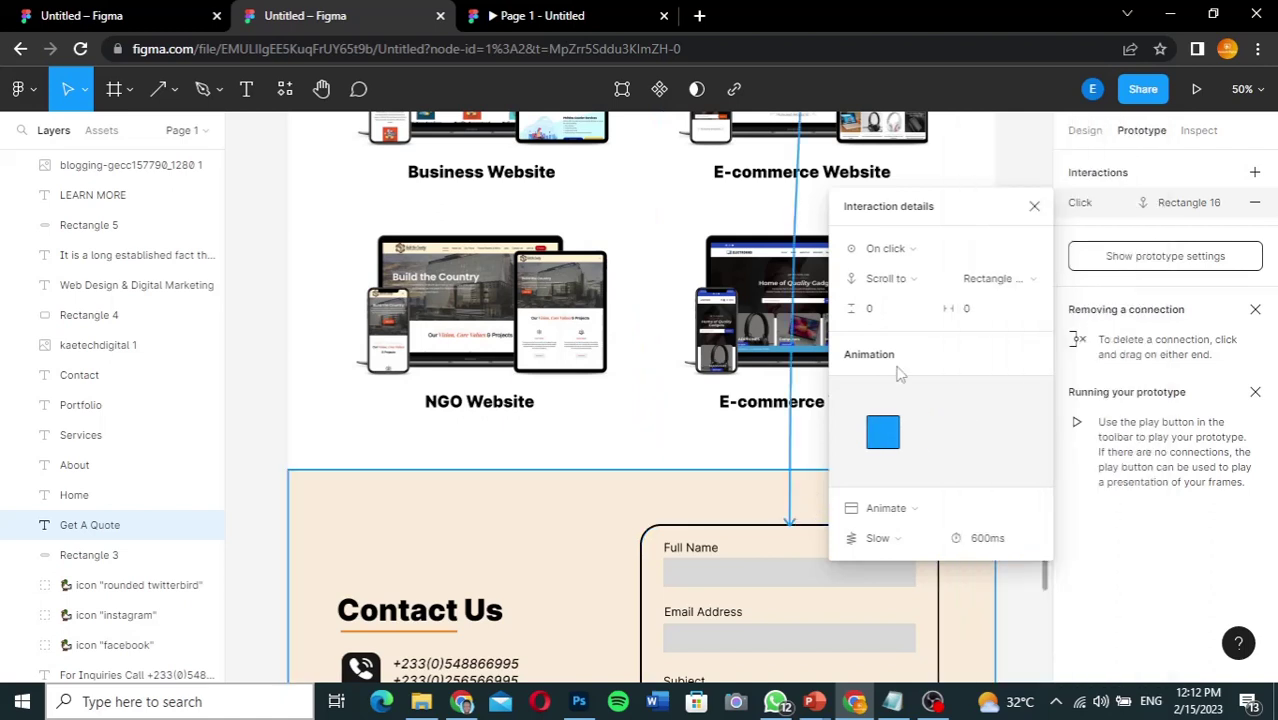
click(1034, 206)
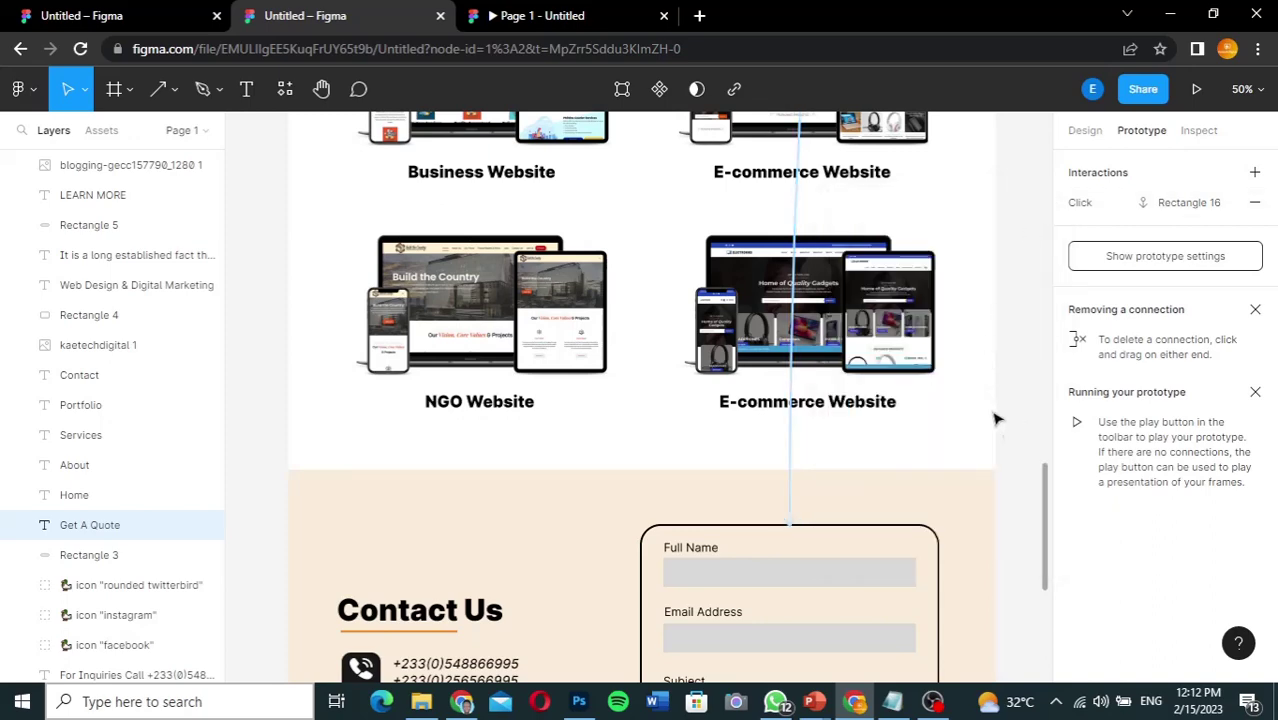
drag(1045, 494, 1036, 200)
scroll(1034, 196, up, 3)
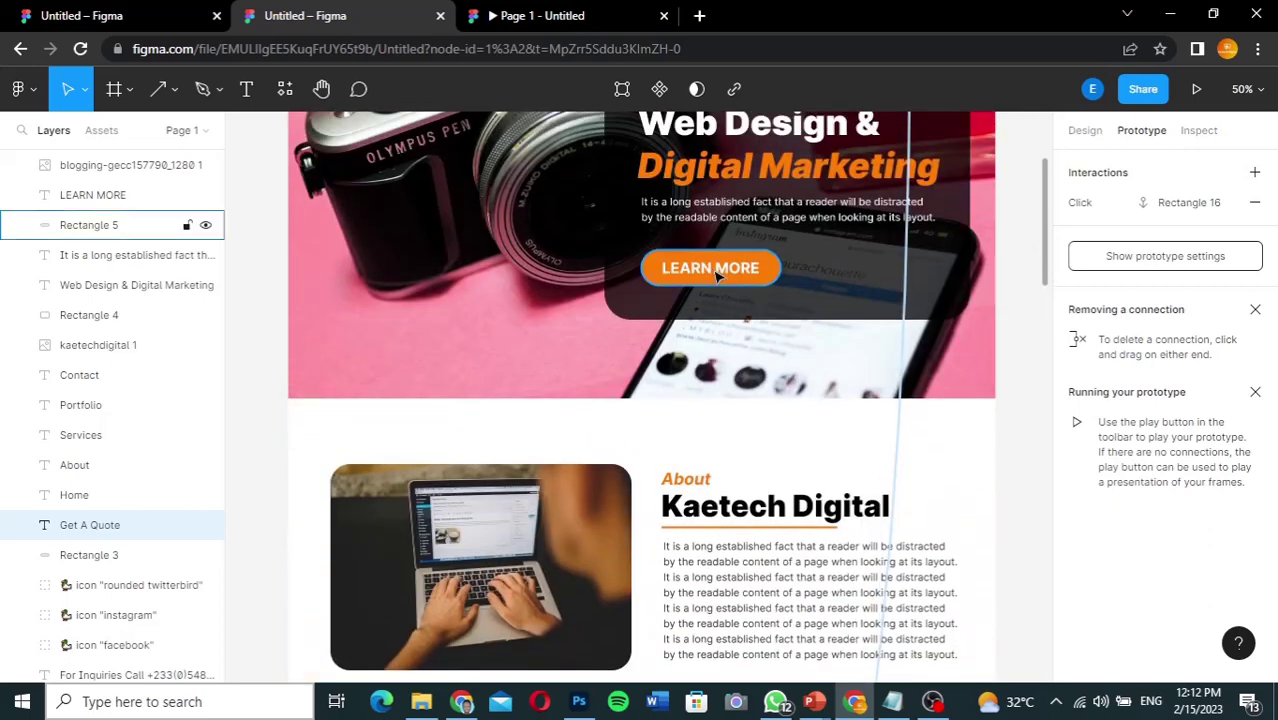
Step: Wire LEARN MORE to scroll to the Kaetech Digital heading, then launch the prototype preview
click(716, 275)
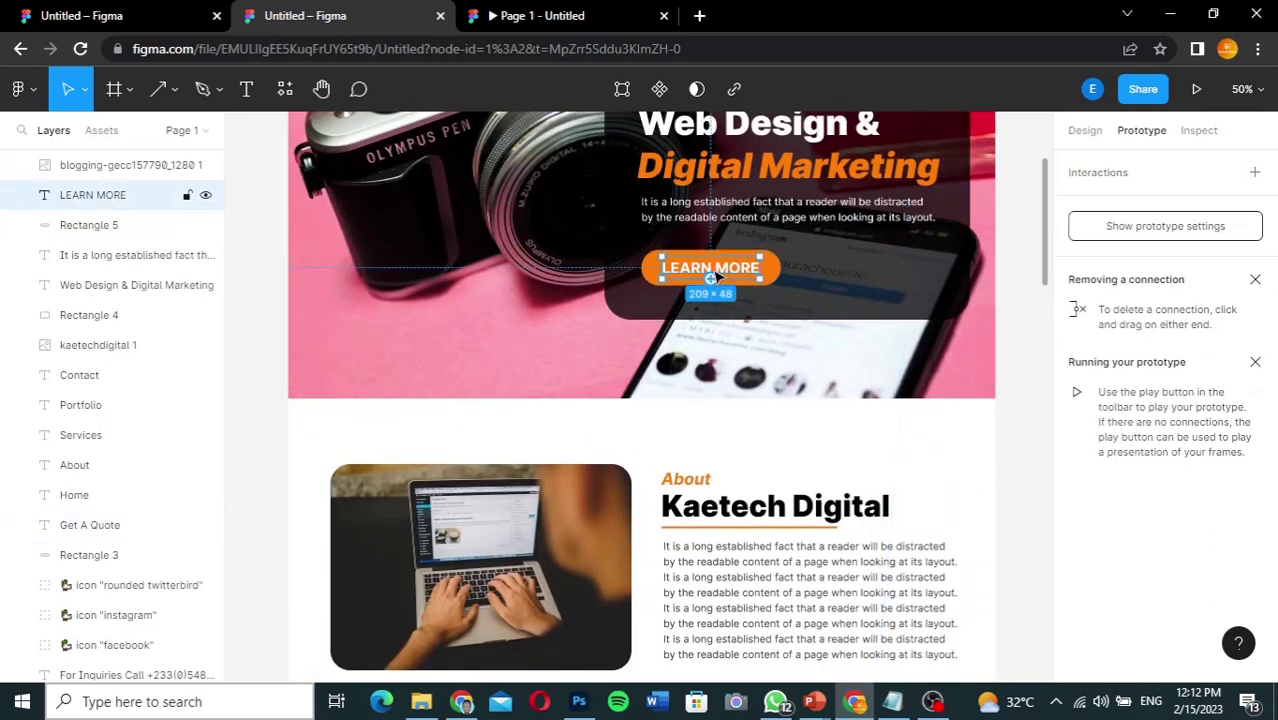
drag(711, 281, 733, 508)
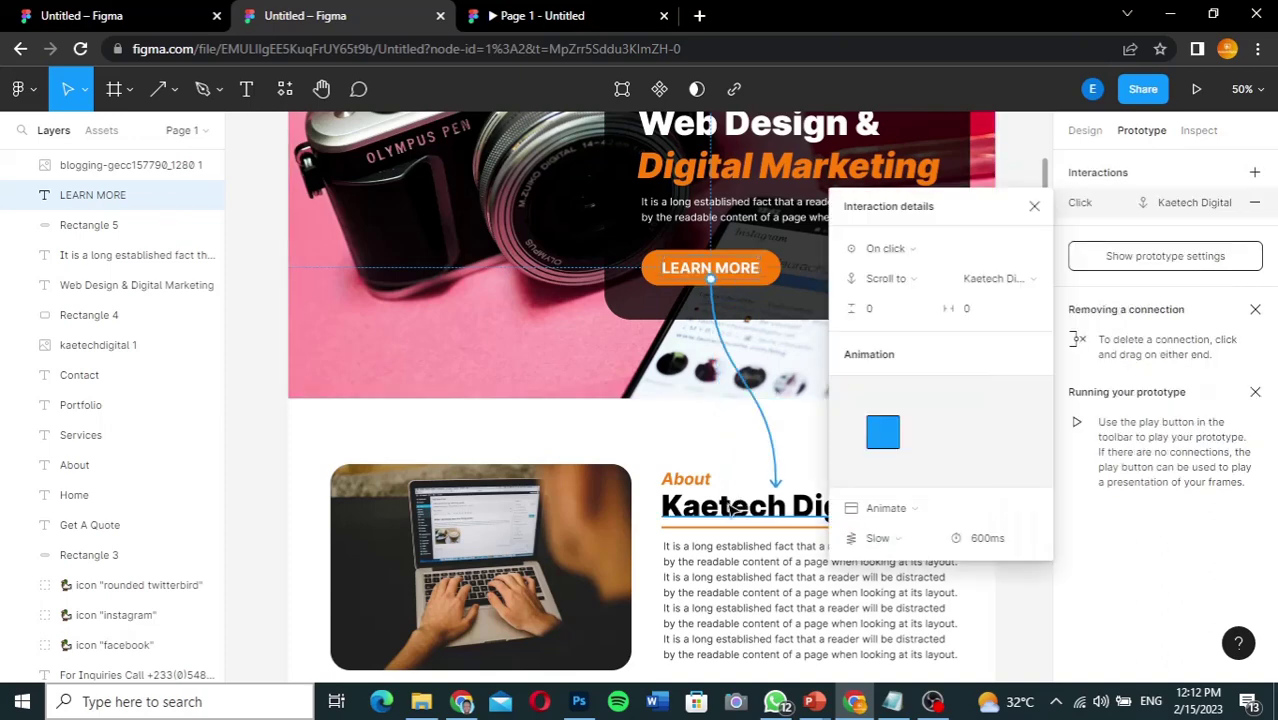
click(1035, 207)
scroll(1045, 213, up, 5)
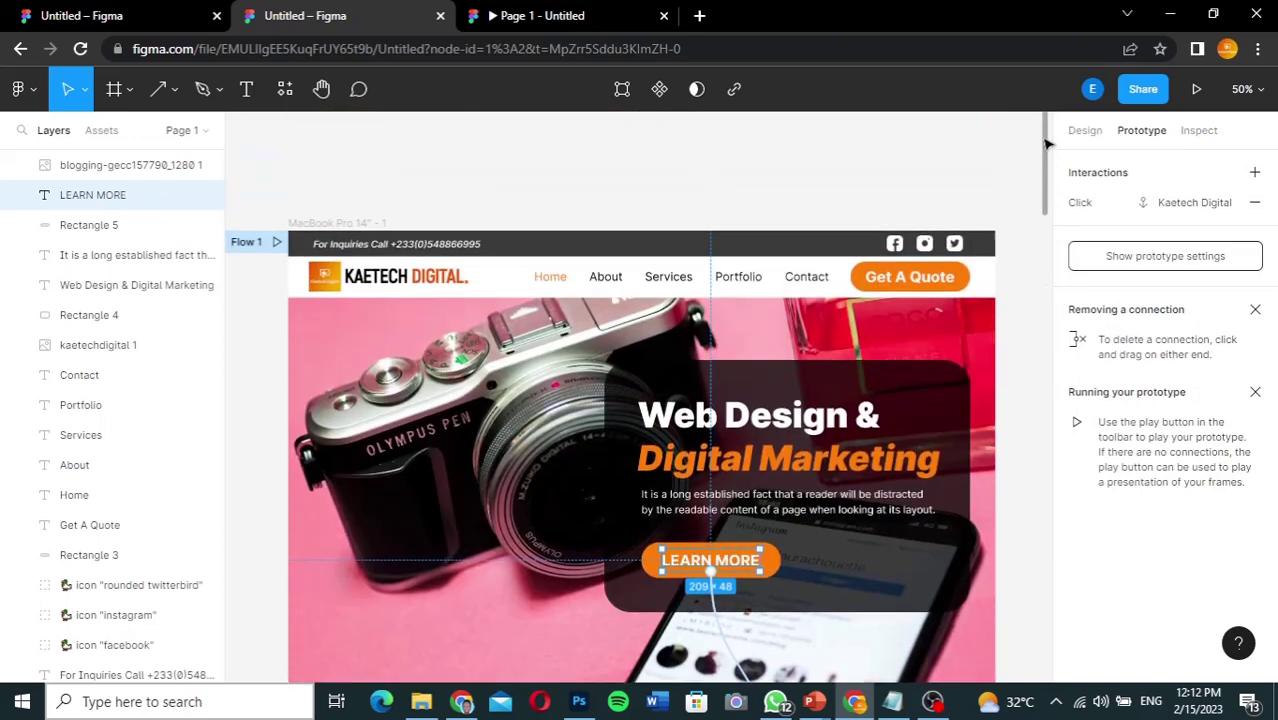
click(553, 18)
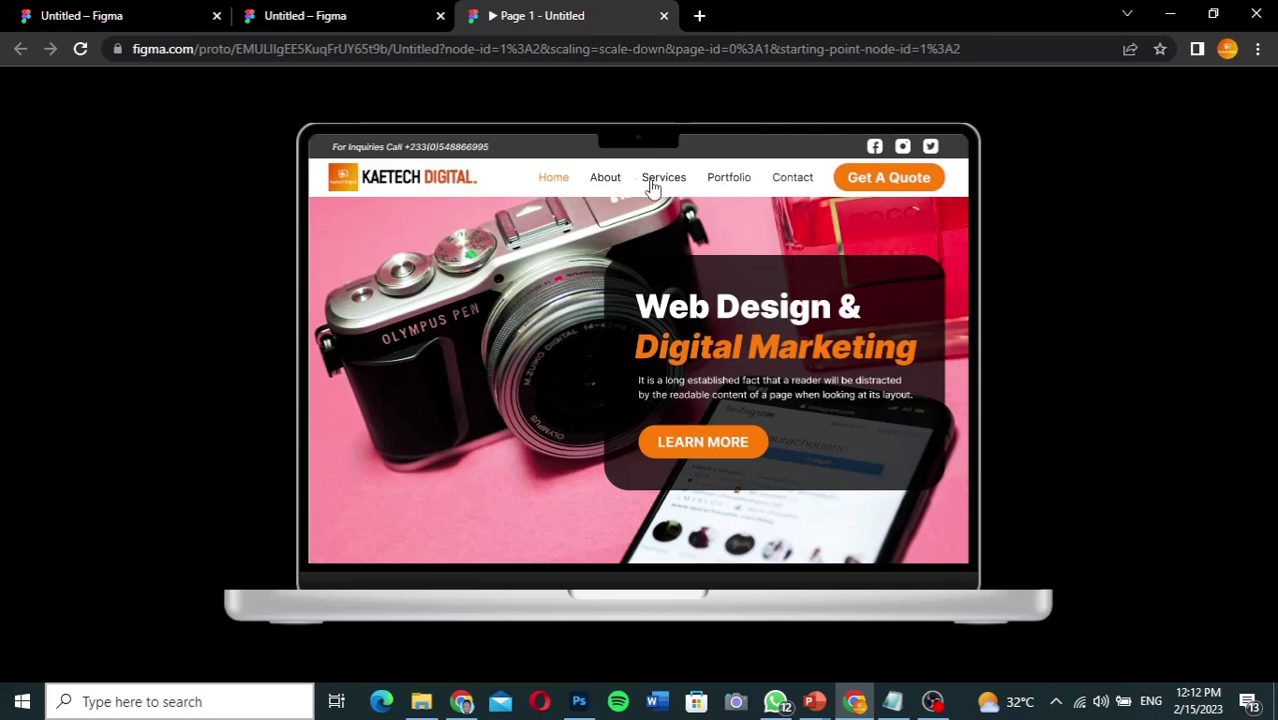
Step: Test the Services nav link twice, checking it jumps to the Services section
scroll(556, 183, down, 3)
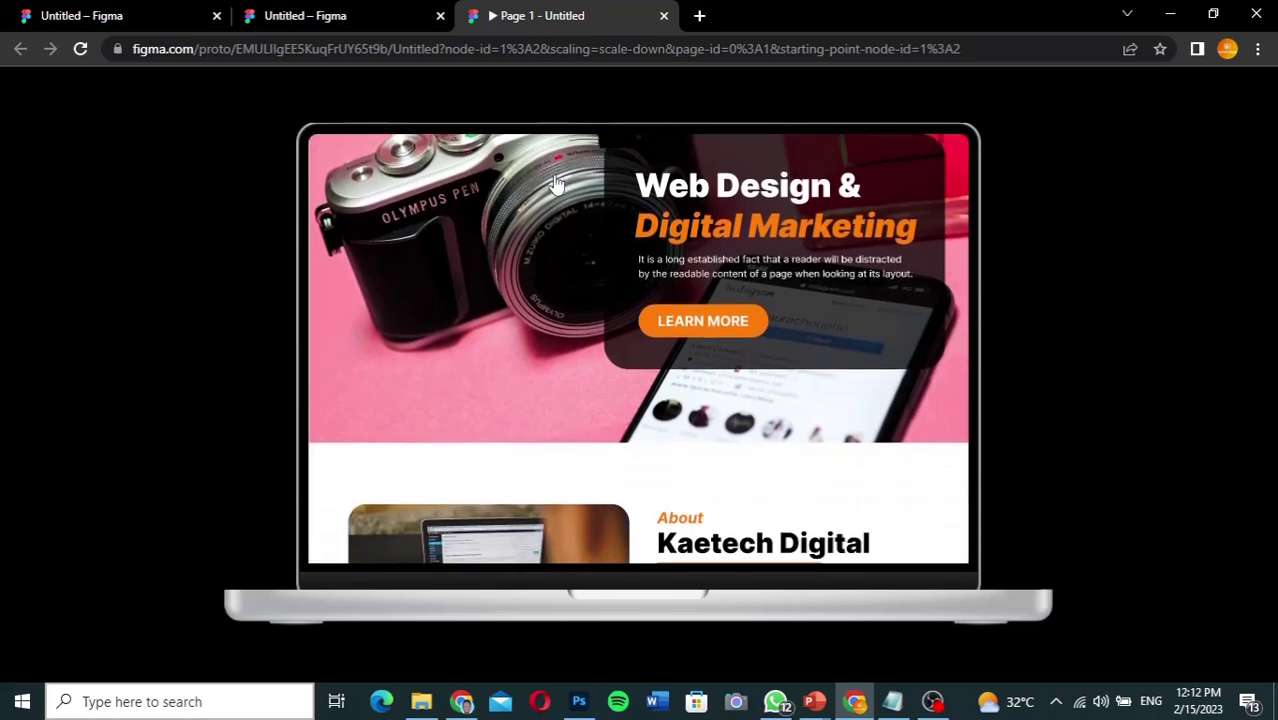
scroll(556, 183, up, 3)
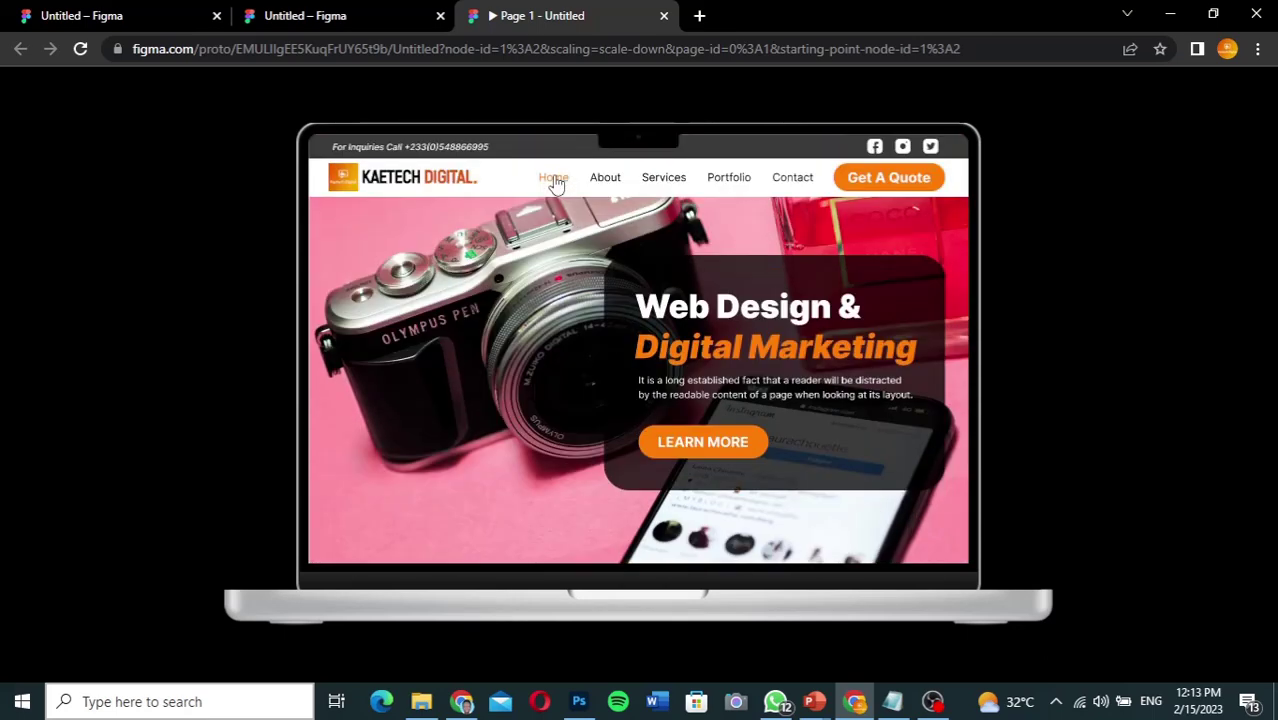
scroll(612, 183, down, 1)
scroll(612, 183, down, 10)
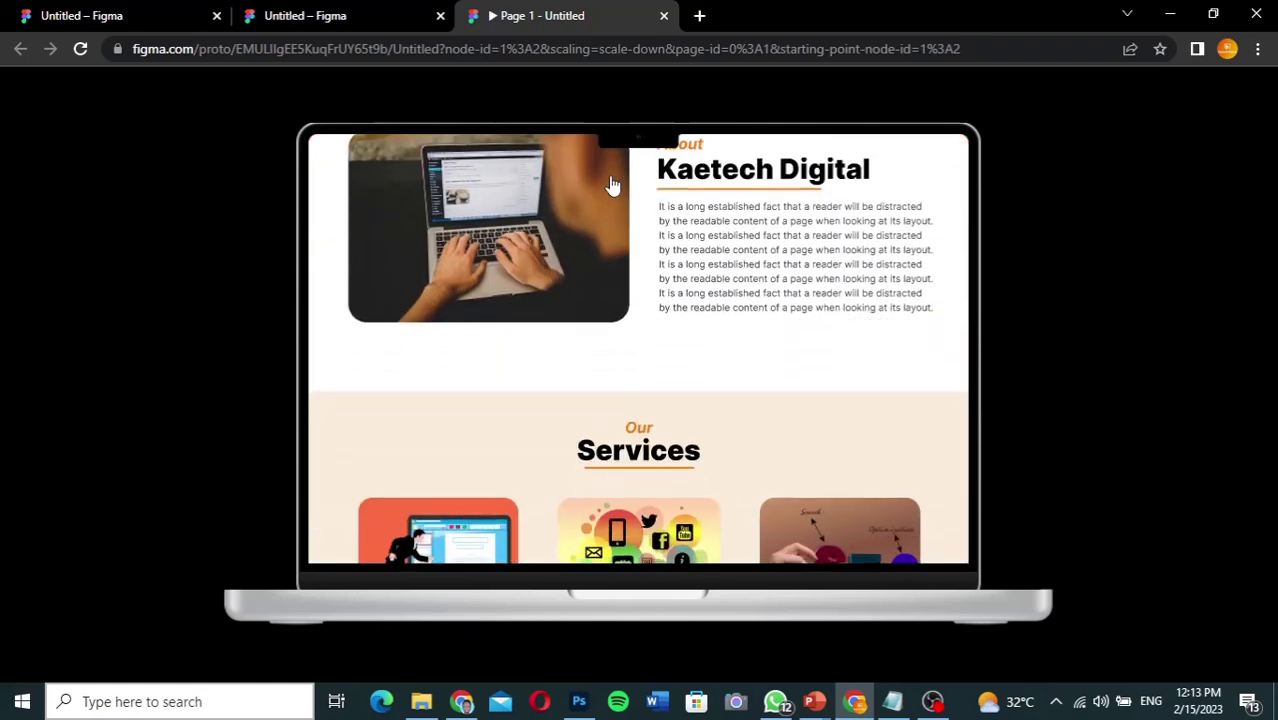
scroll(612, 183, up, 12)
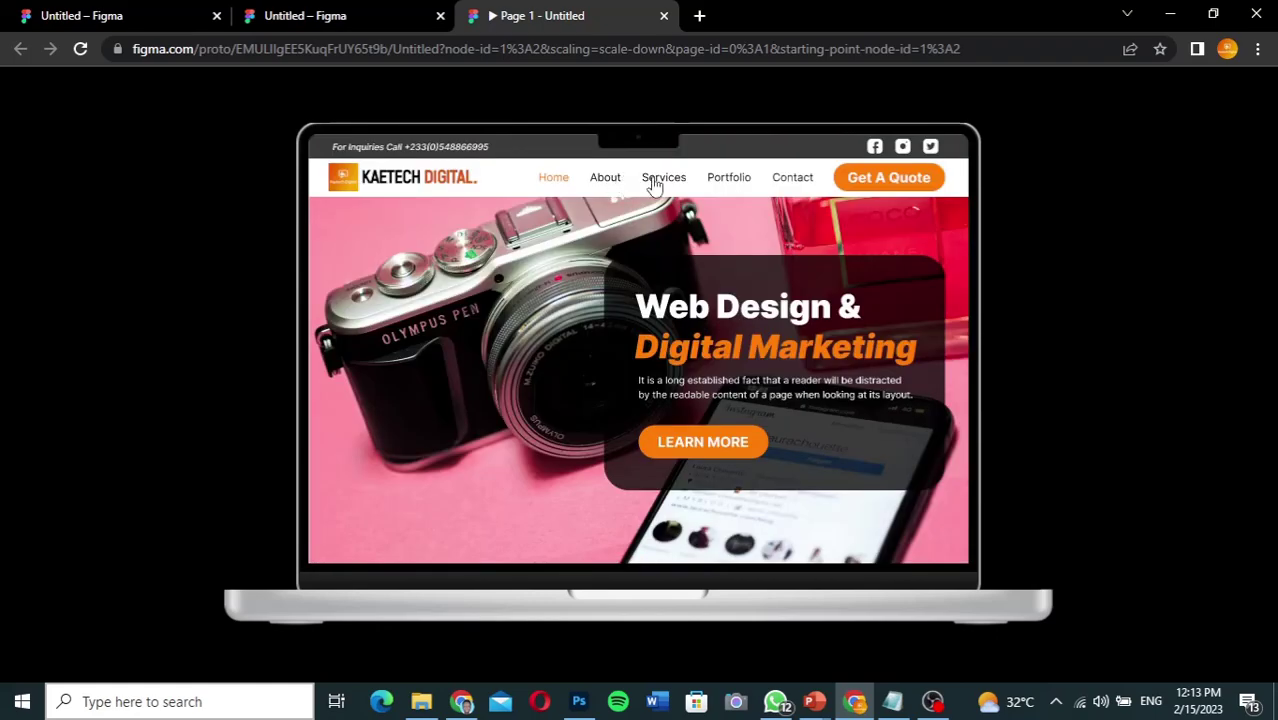
click(653, 180)
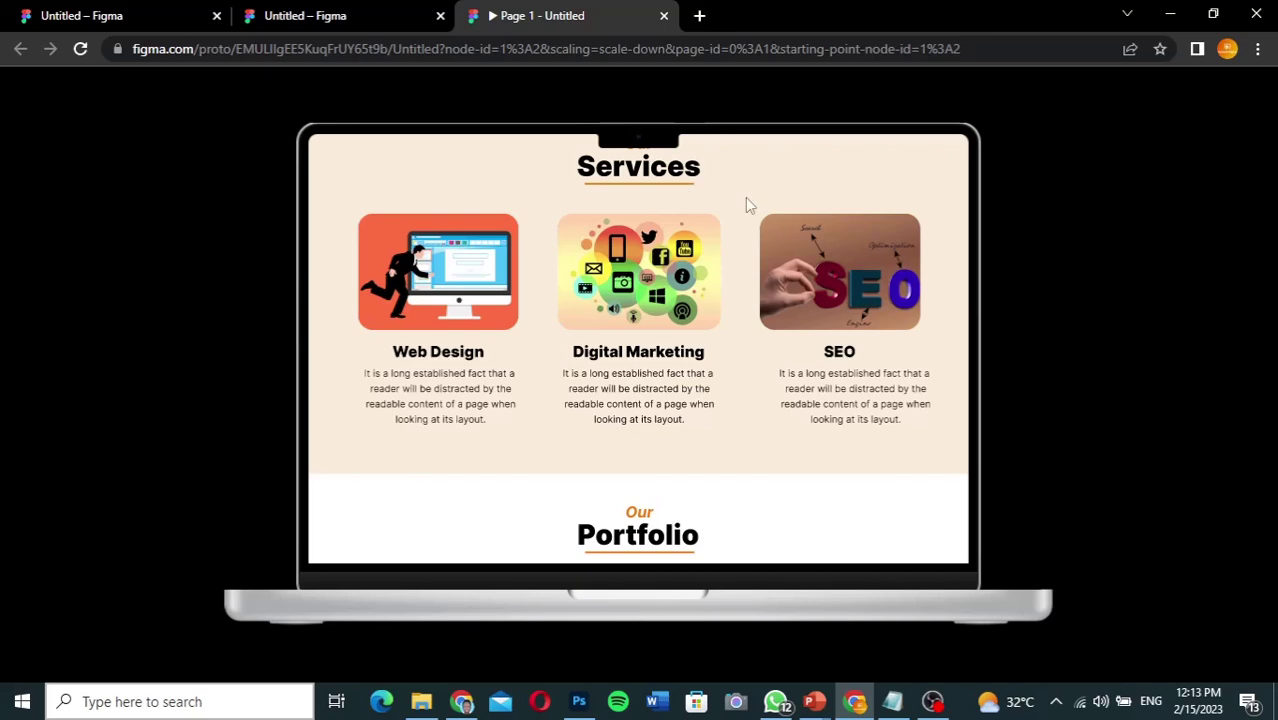
scroll(745, 197, up, 4)
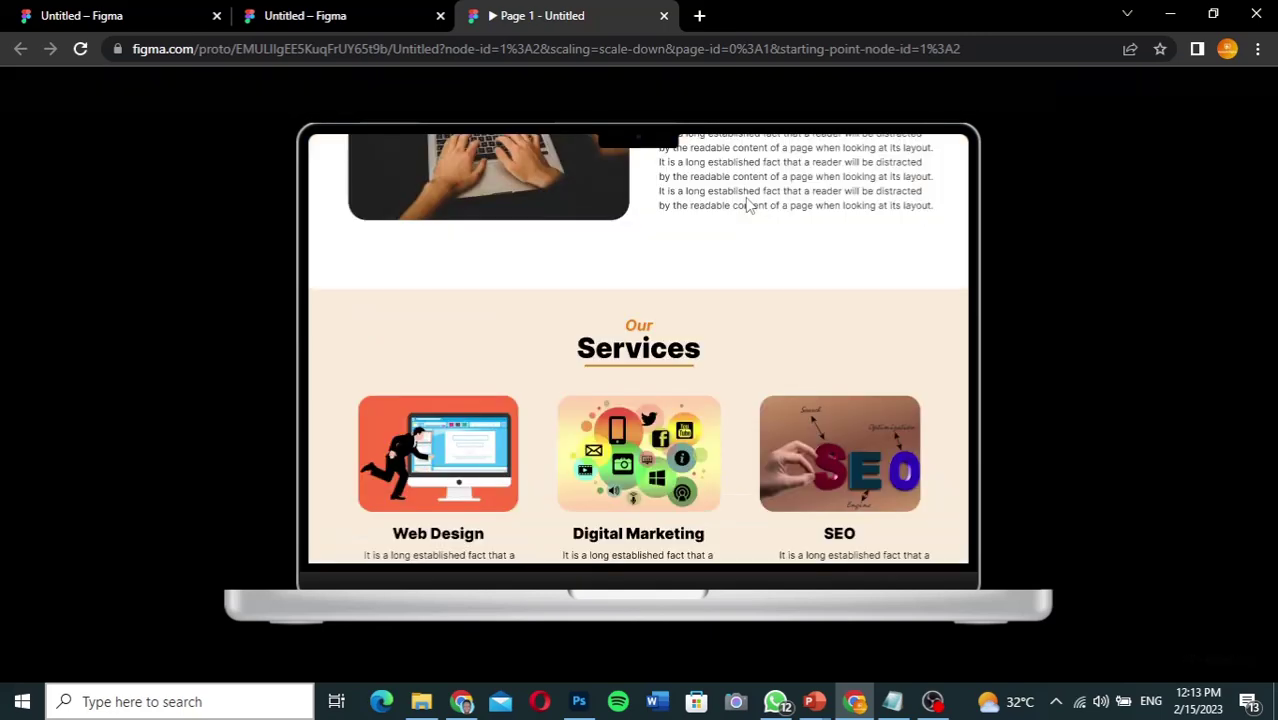
scroll(748, 205, up, 10)
scroll(745, 205, up, 2)
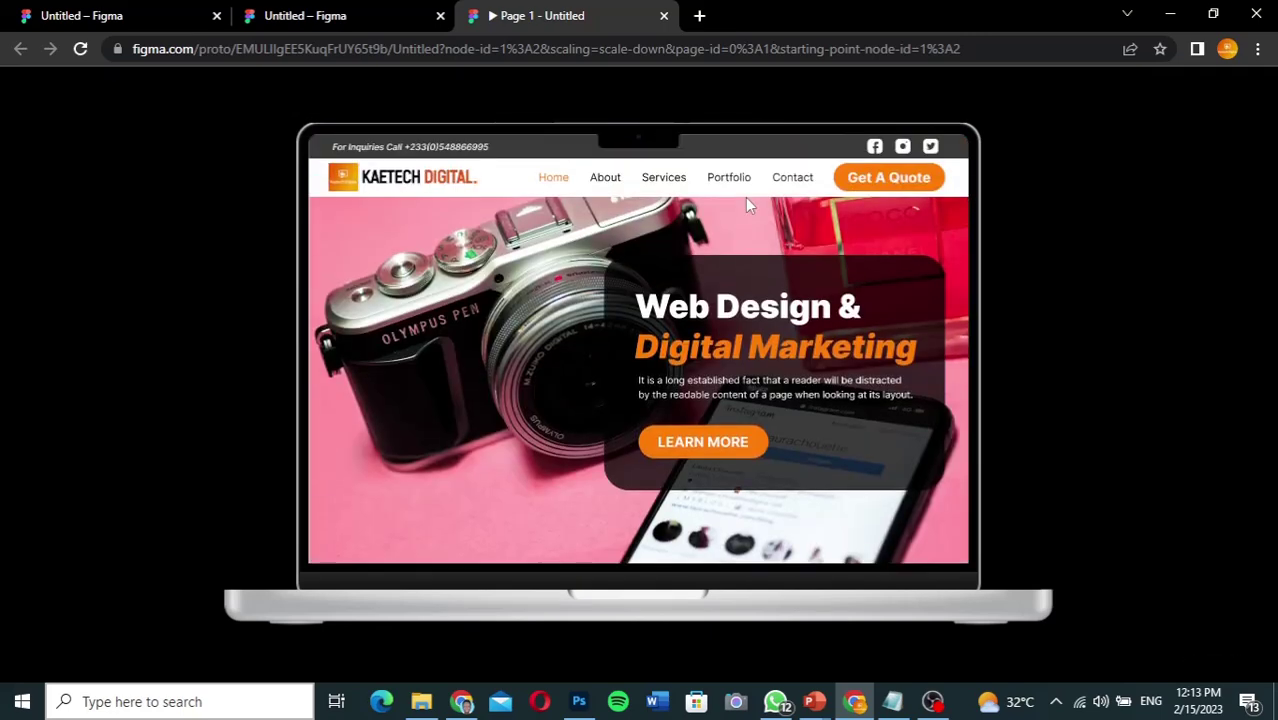
click(664, 178)
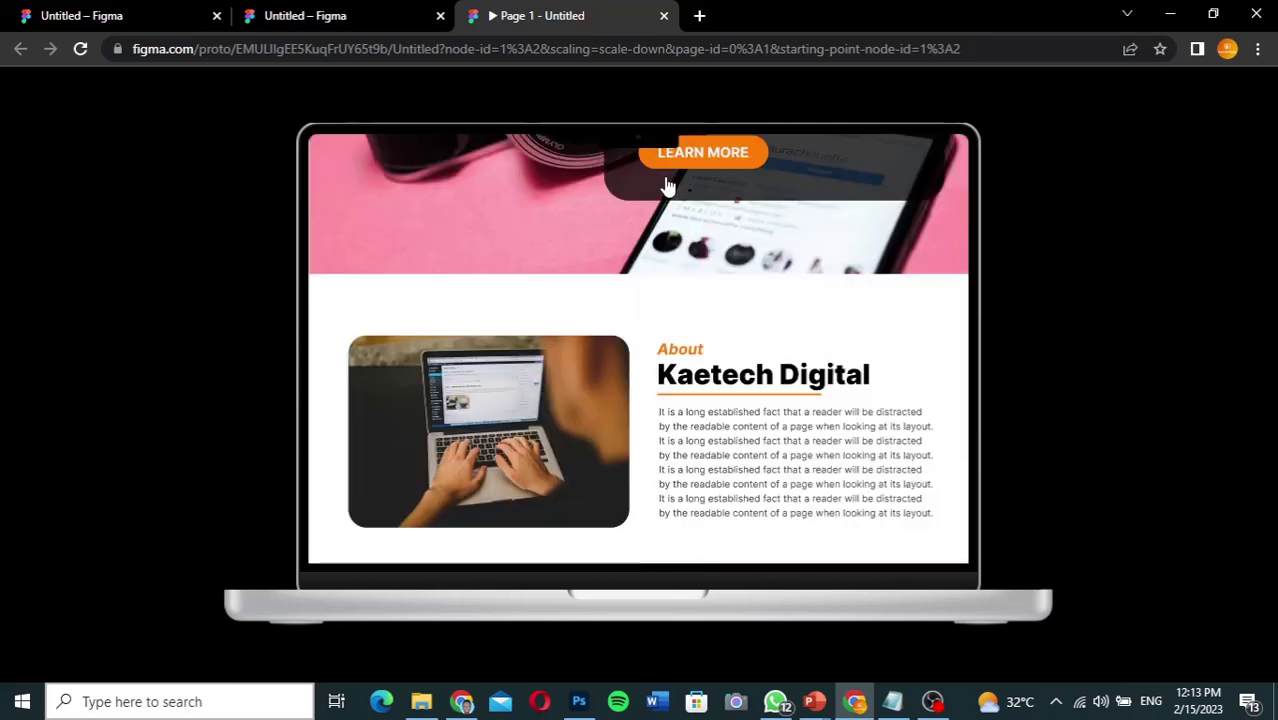
Step: Test the Portfolio nav link scrolling to the Portfolio section
scroll(785, 208, up, 3)
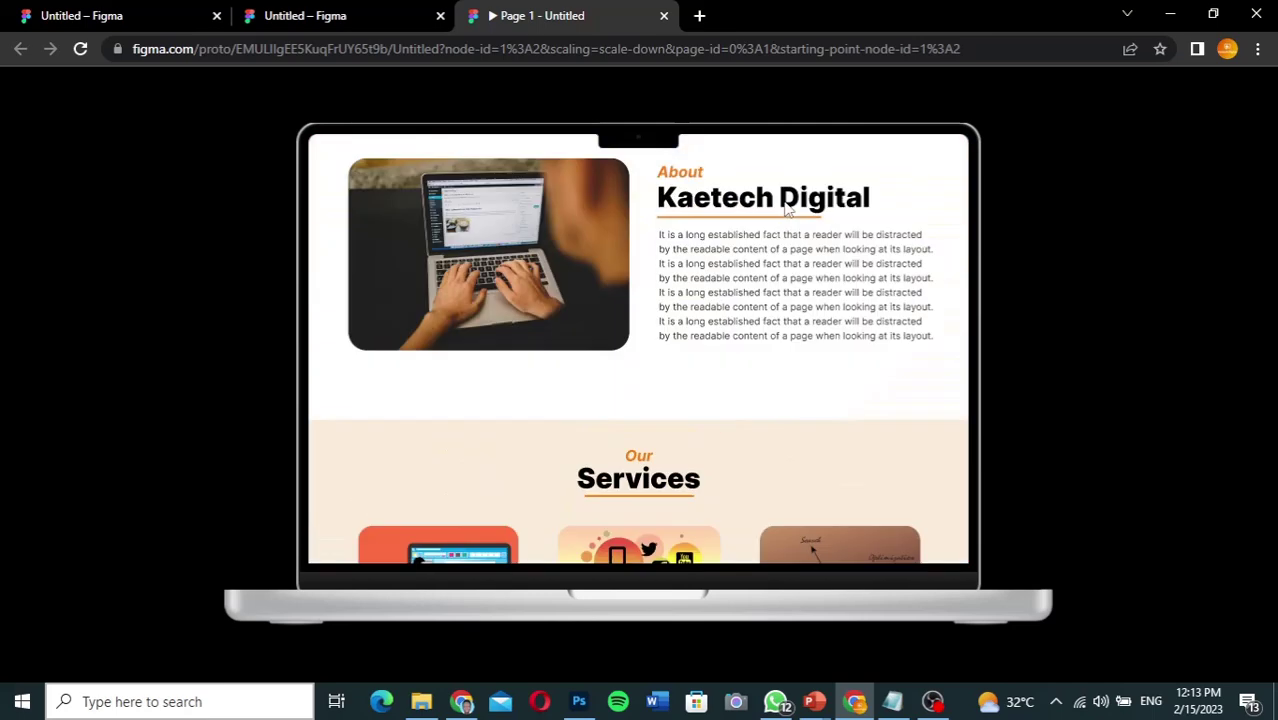
scroll(785, 208, up, 3)
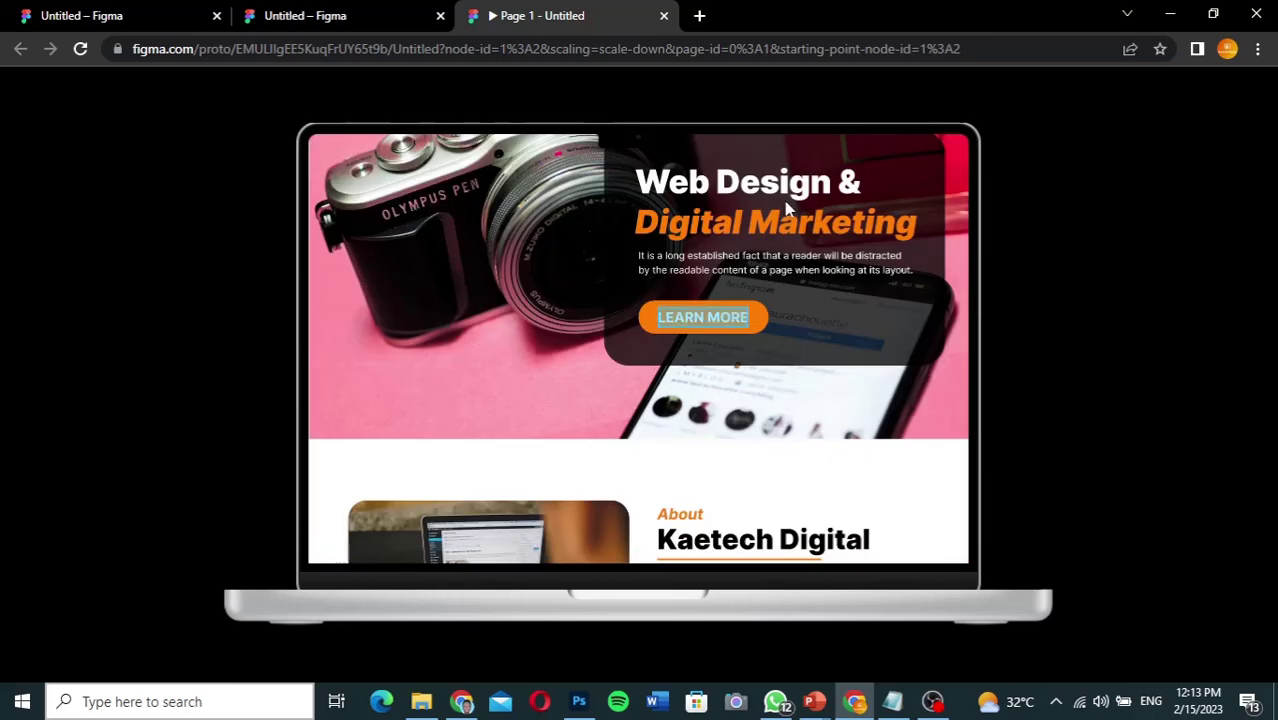
scroll(785, 208, up, 2)
click(731, 178)
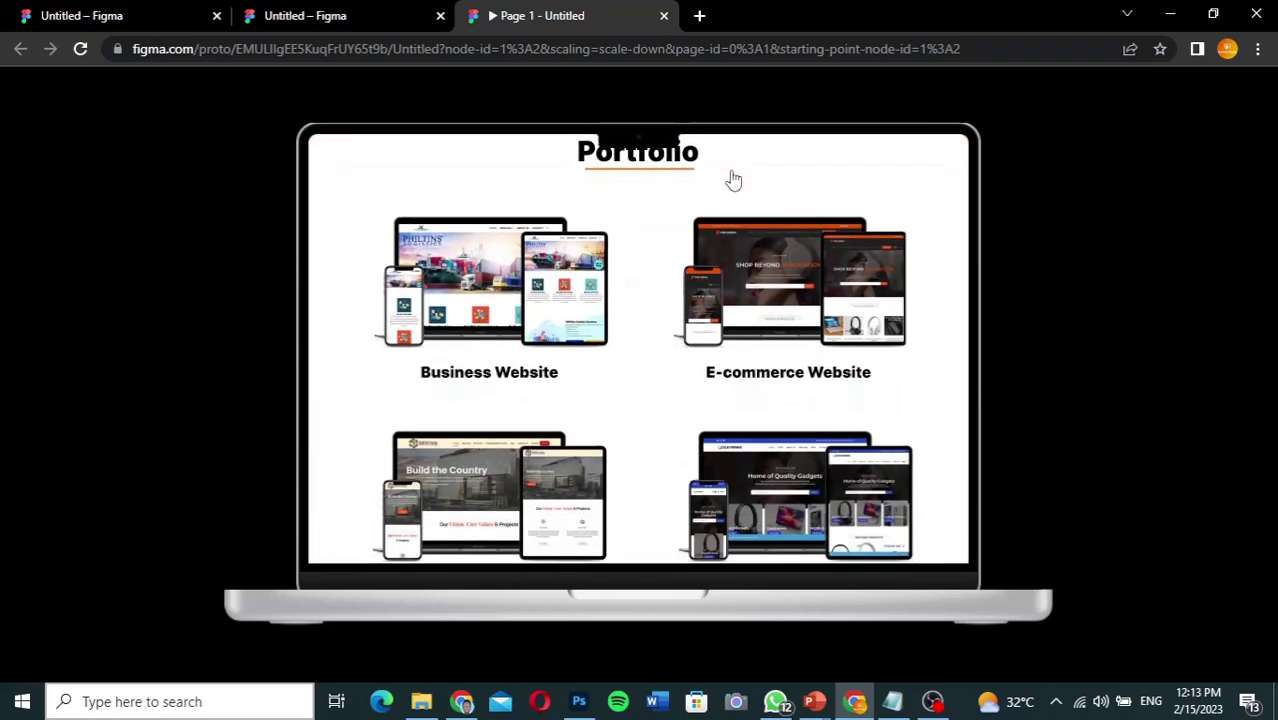
scroll(733, 178, up, 10)
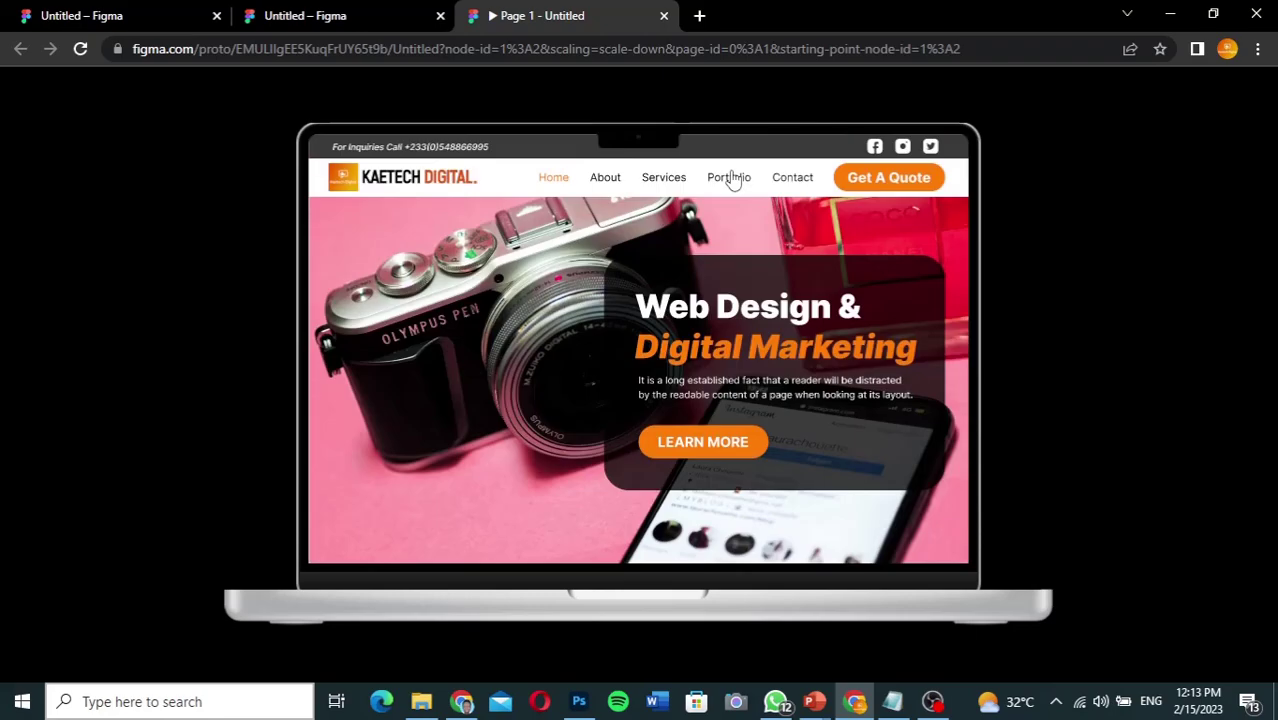
Step: Test the Contact link scrolling to Contact Us, then return to the Figma design file
click(801, 180)
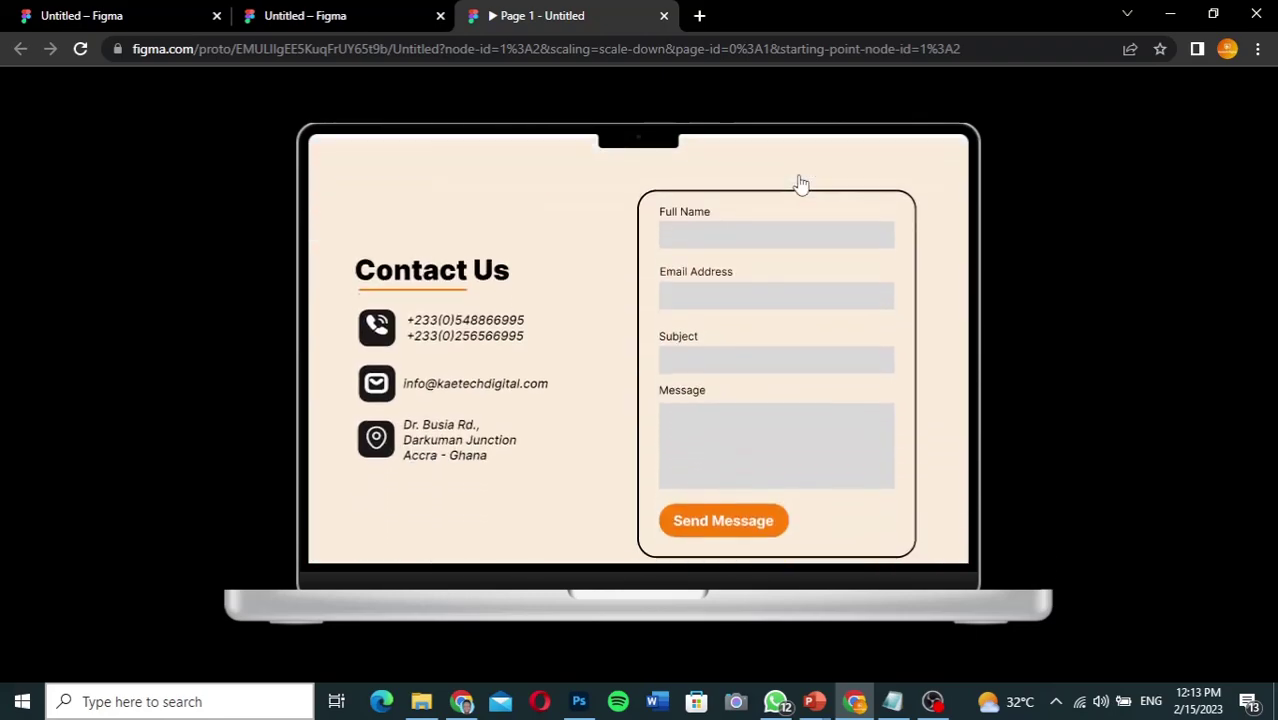
scroll(801, 183, up, 5)
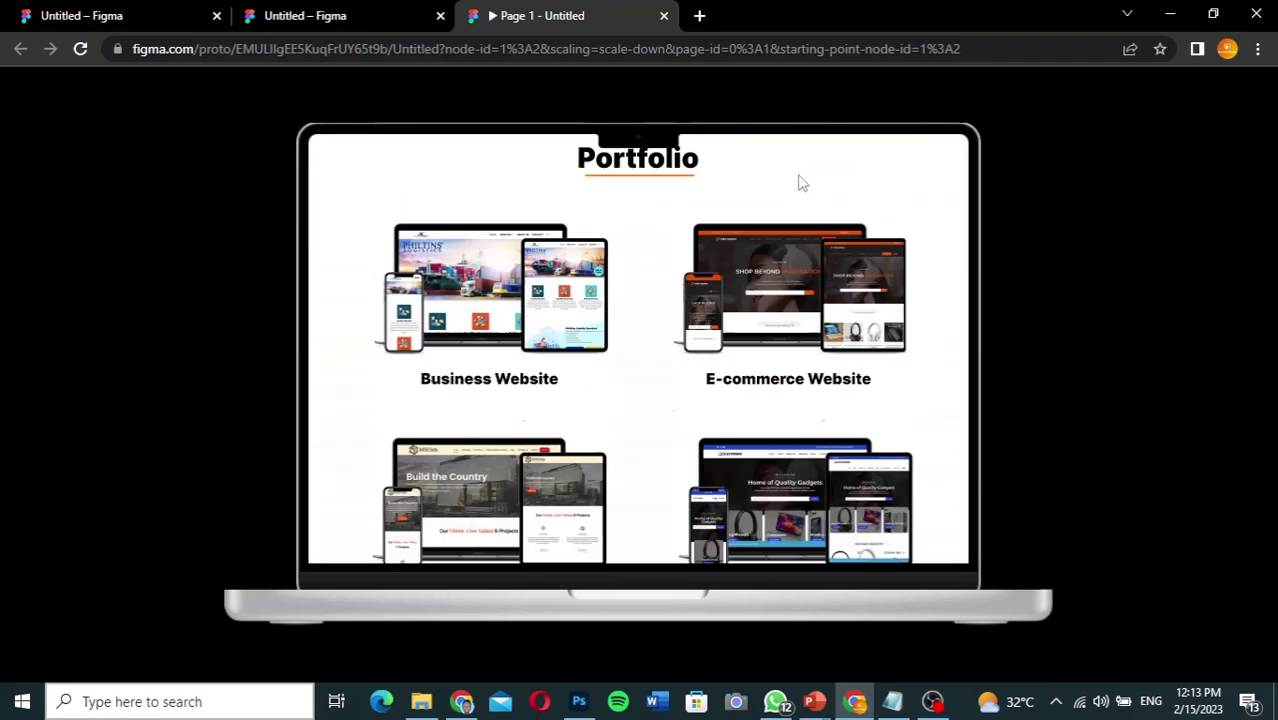
scroll(801, 183, up, 3)
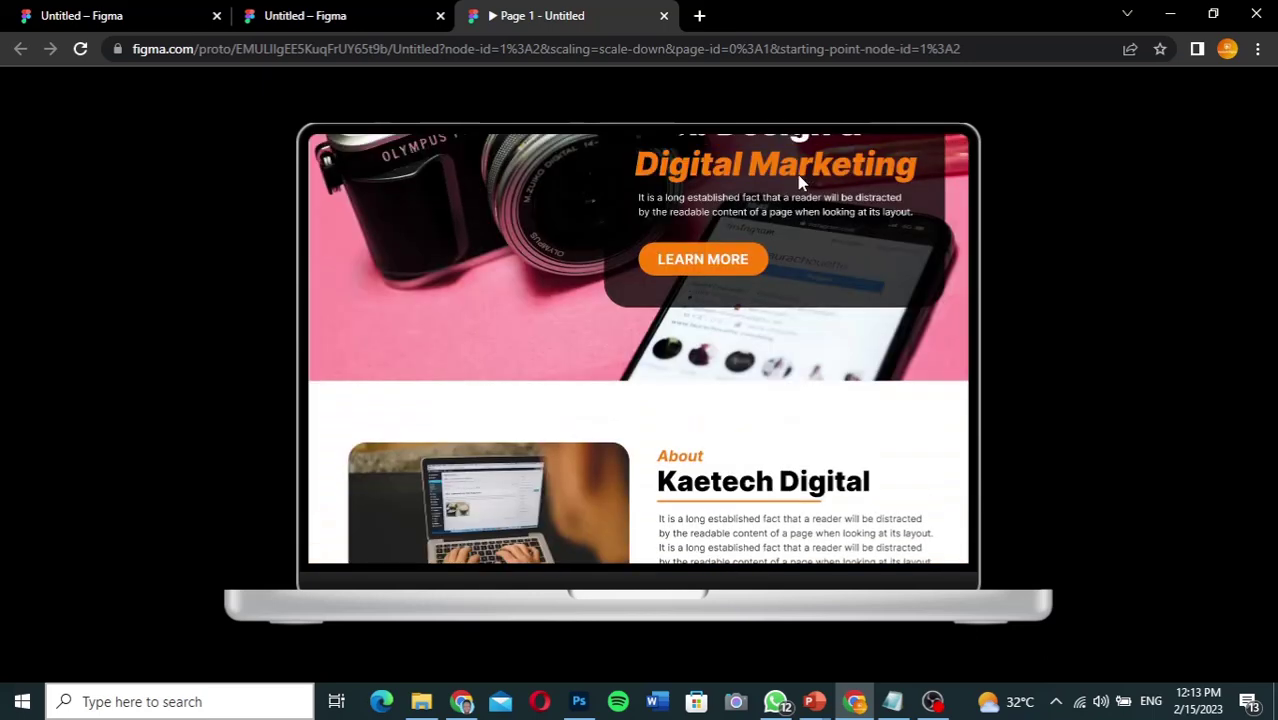
scroll(801, 183, up, 3)
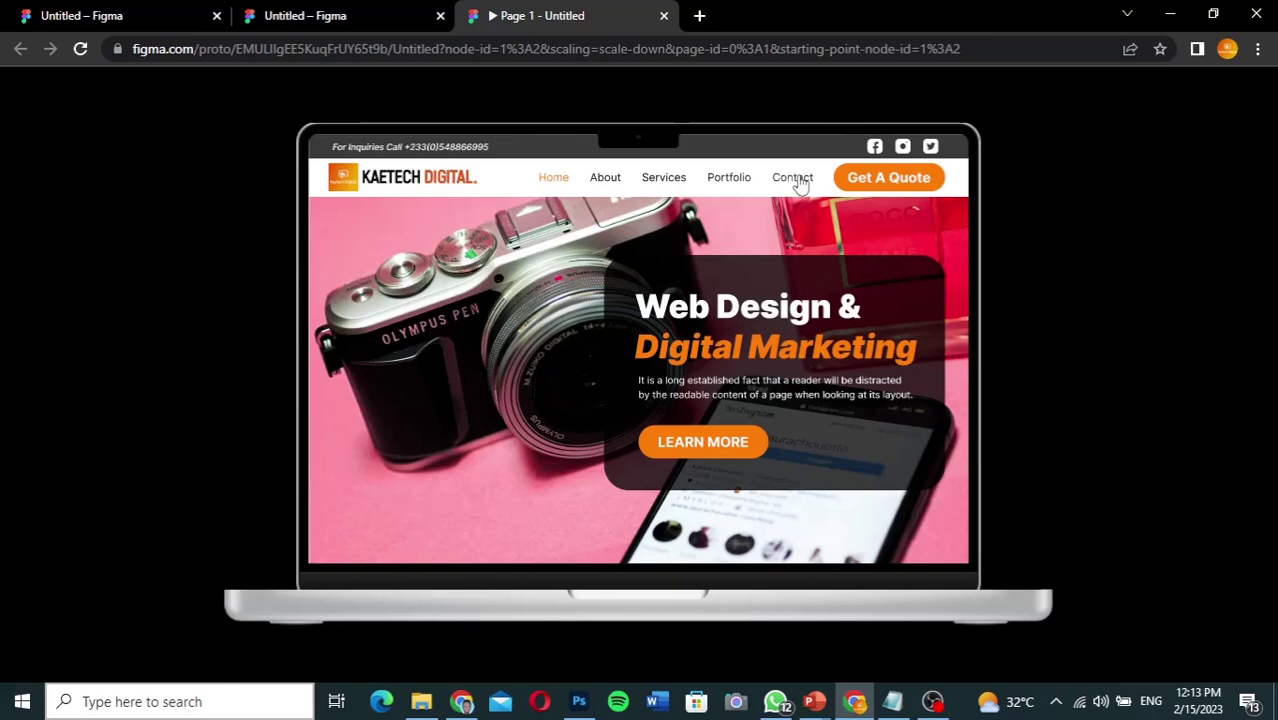
click(357, 15)
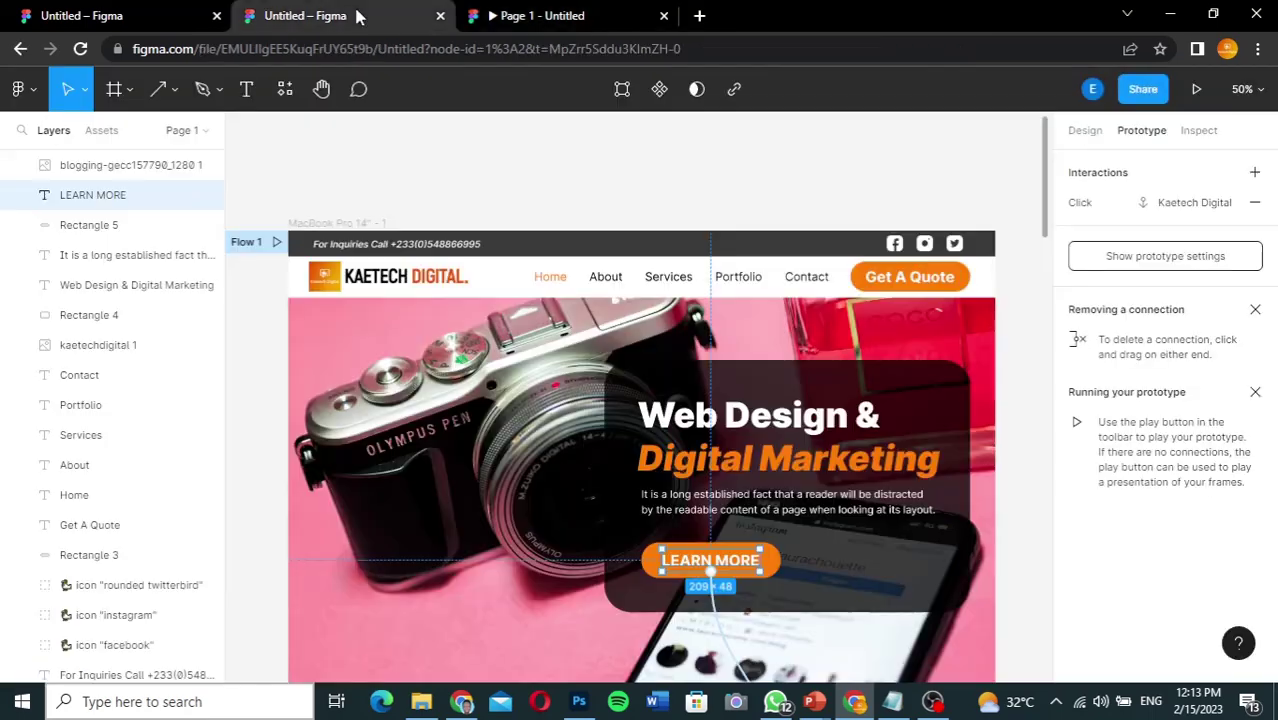
Step: Show Design properties, deselect LEARN MORE, scroll to Contact Us and pick the Rectangle tool
click(1088, 134)
click(1045, 215)
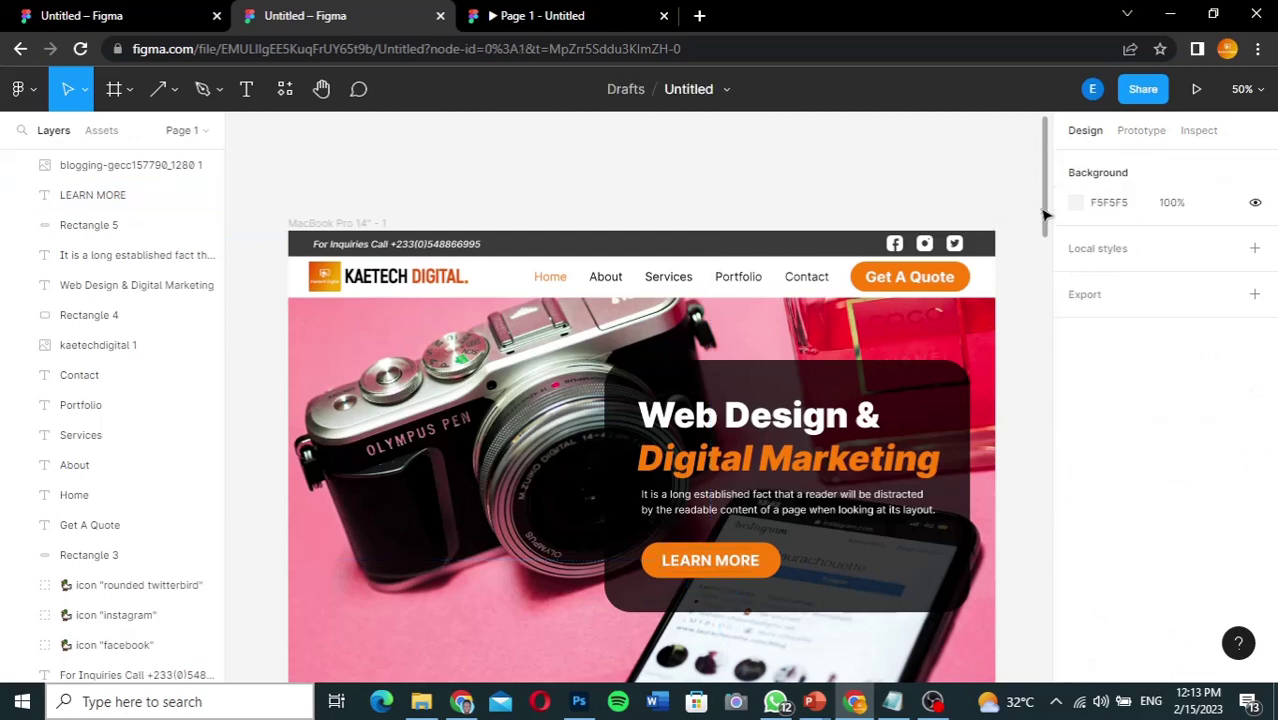
drag(1045, 215, 1033, 652)
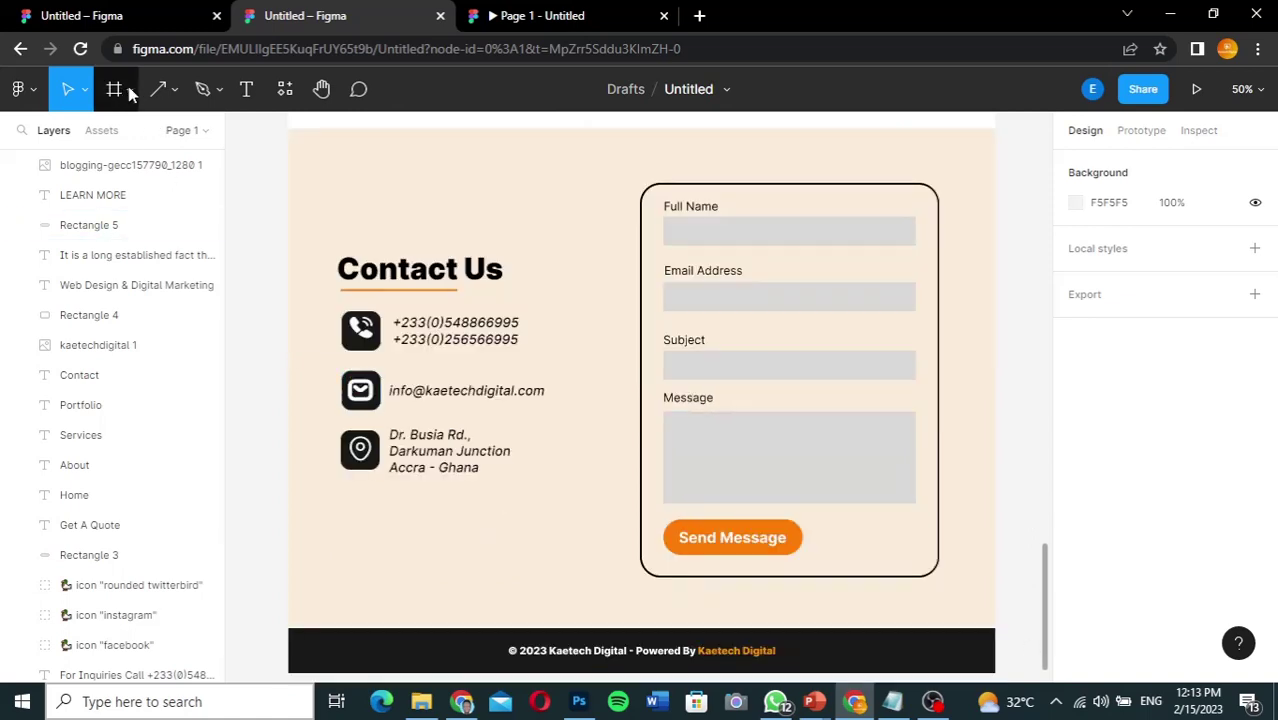
click(175, 91)
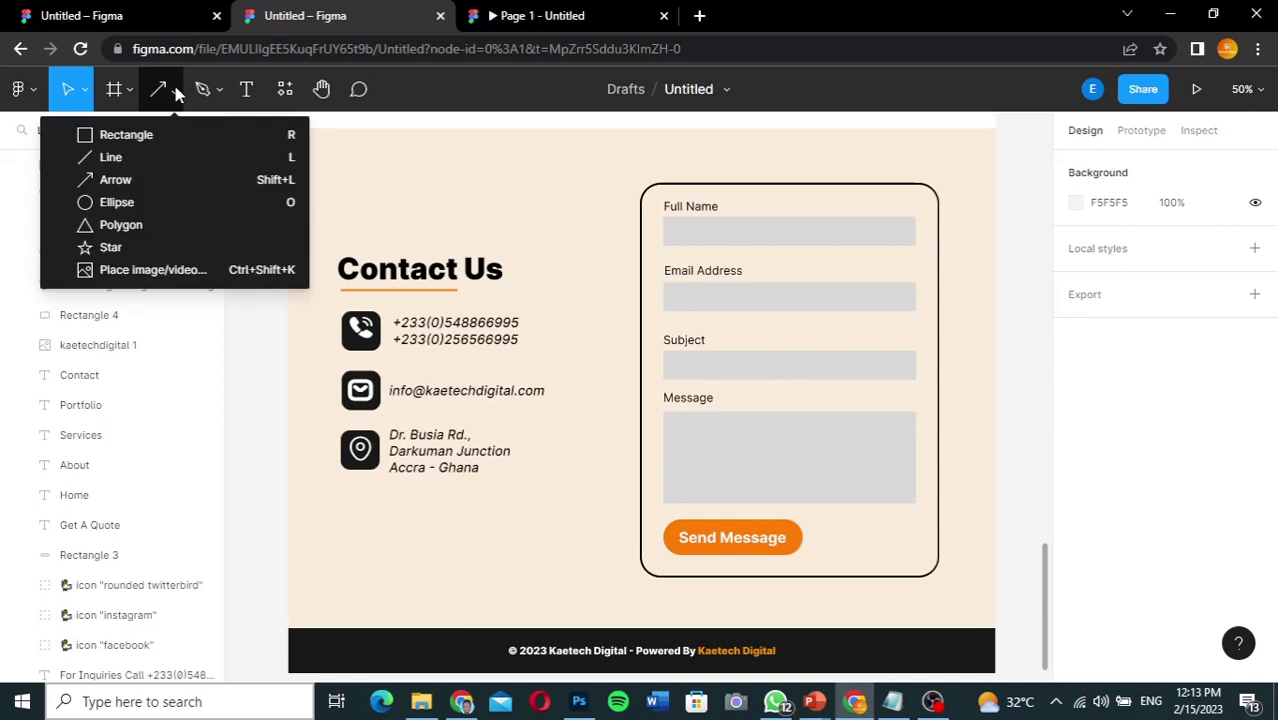
click(130, 139)
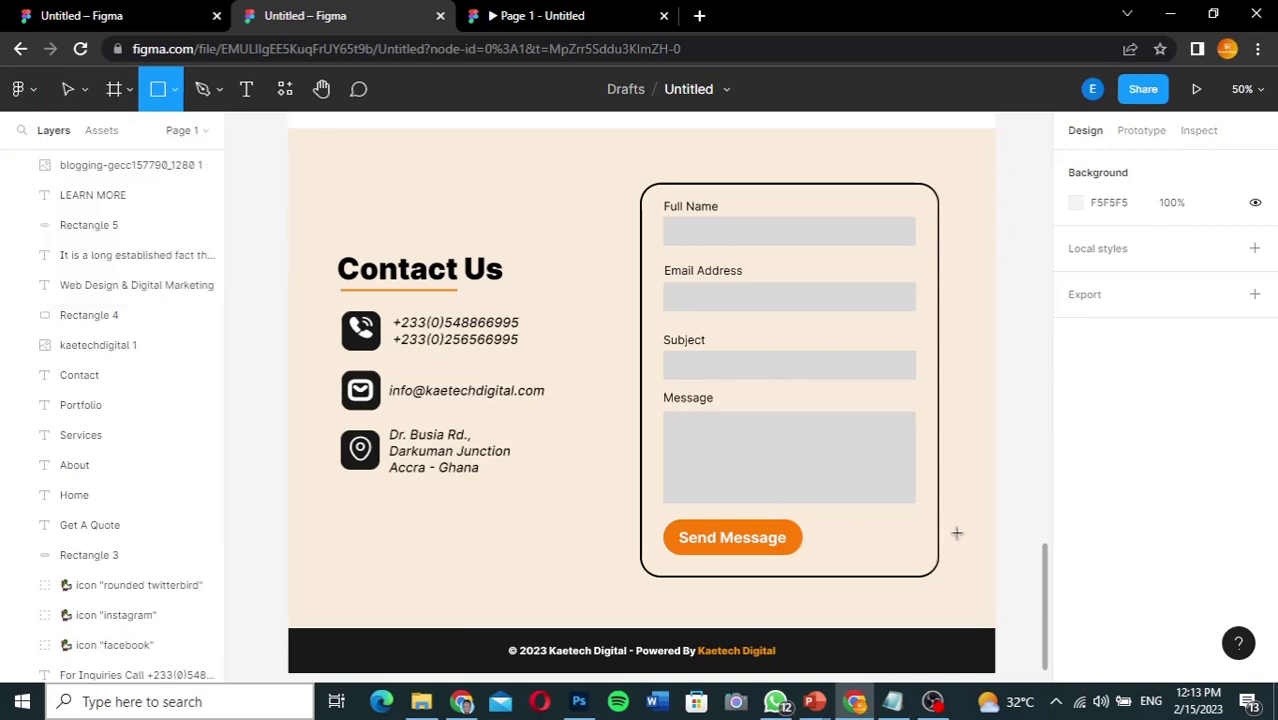
Step: Draw a 68×70 rectangle at the contact form's lower-right corner and fill it black (000000)
drag(956, 533, 966, 571)
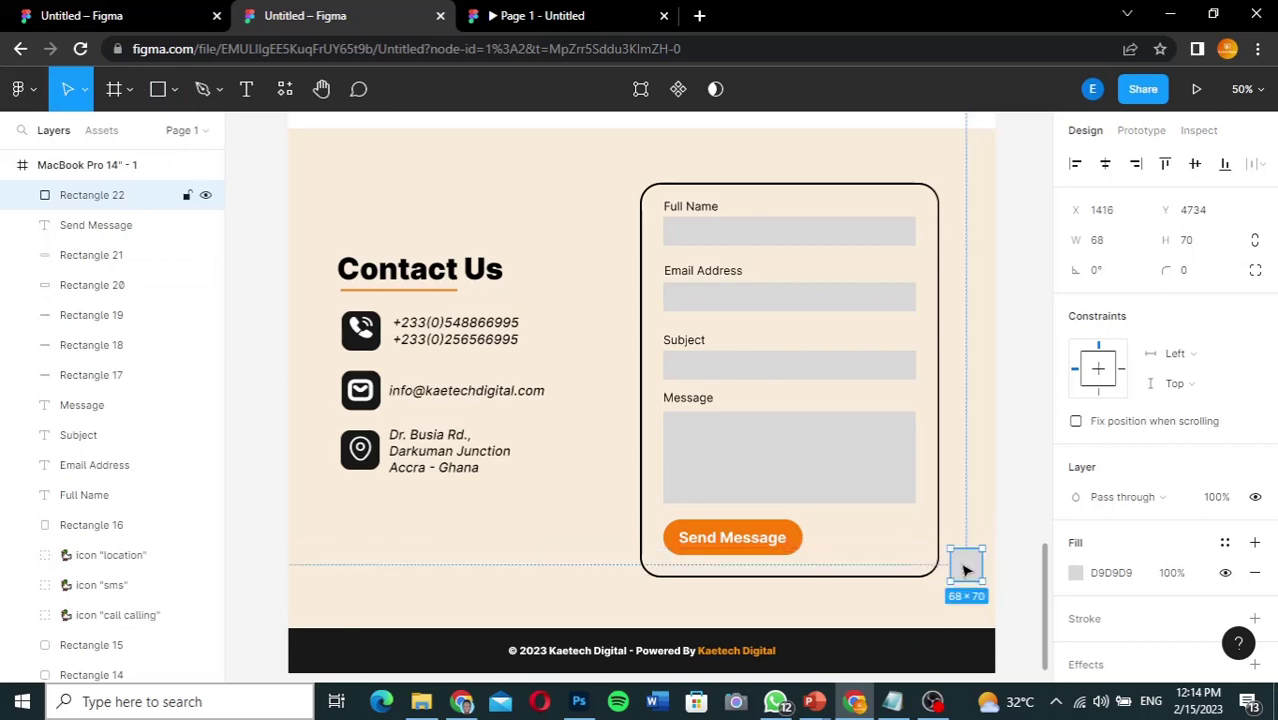
click(1077, 573)
click(851, 592)
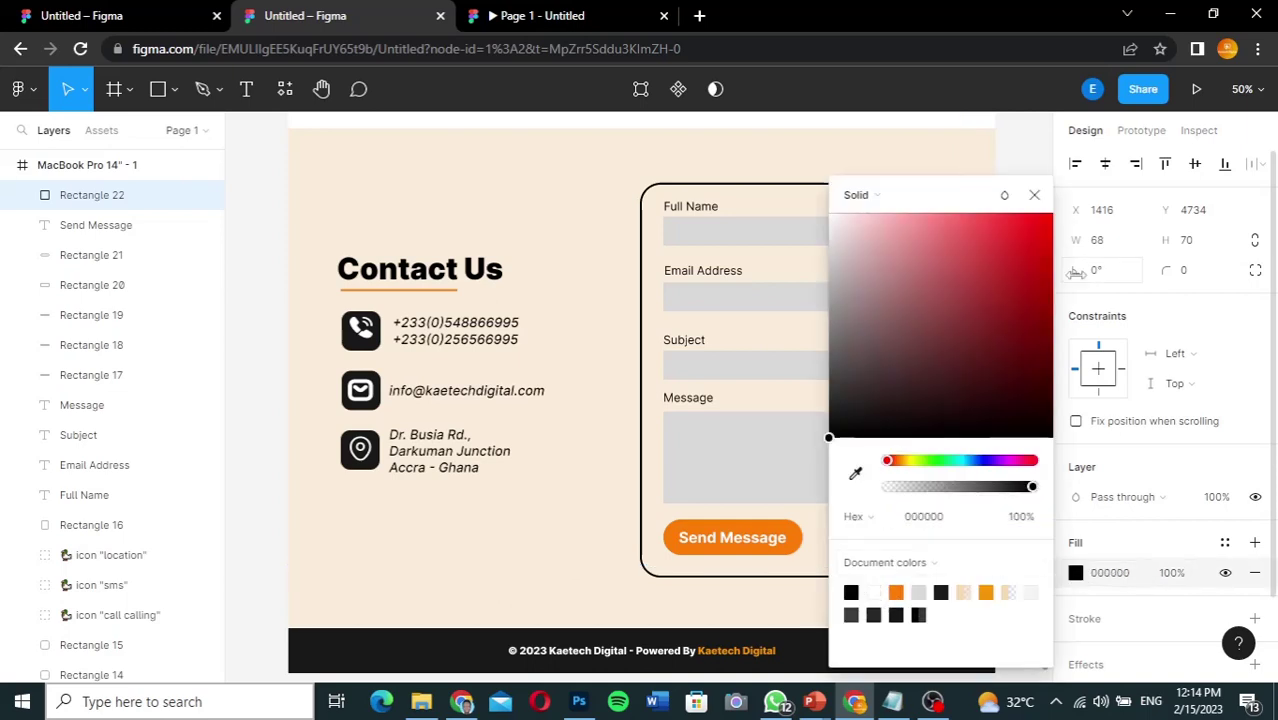
click(1034, 195)
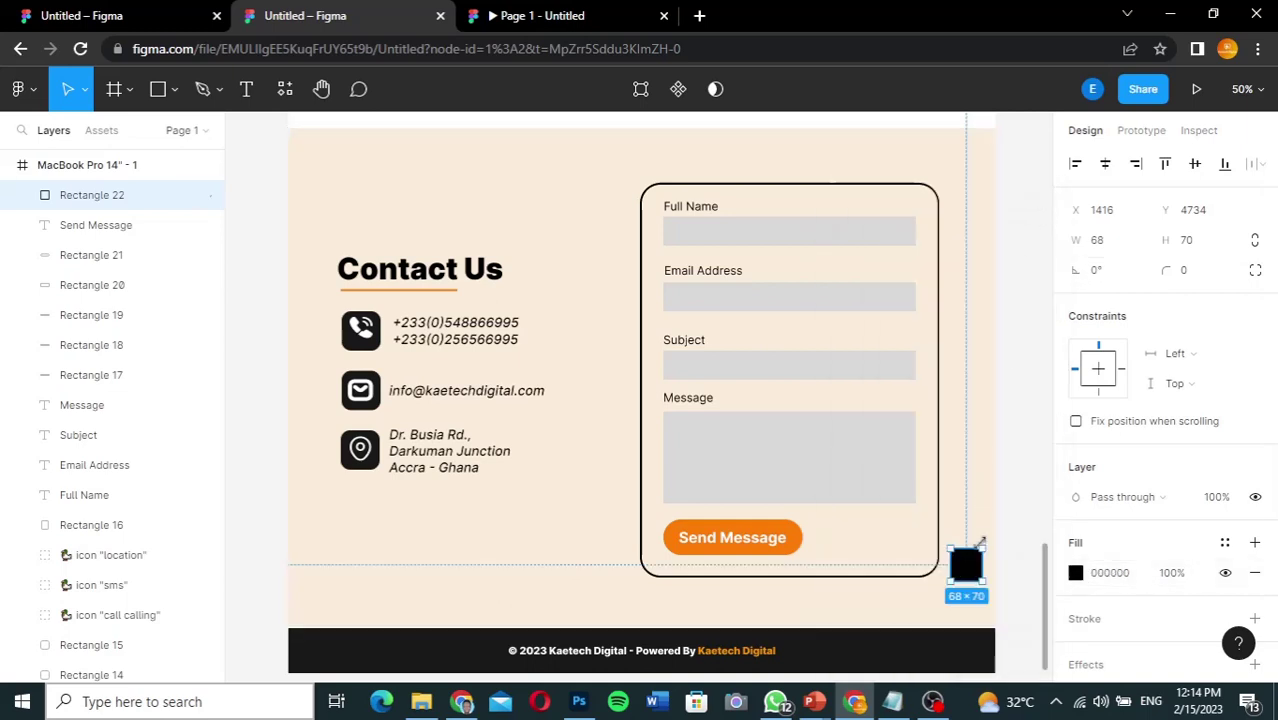
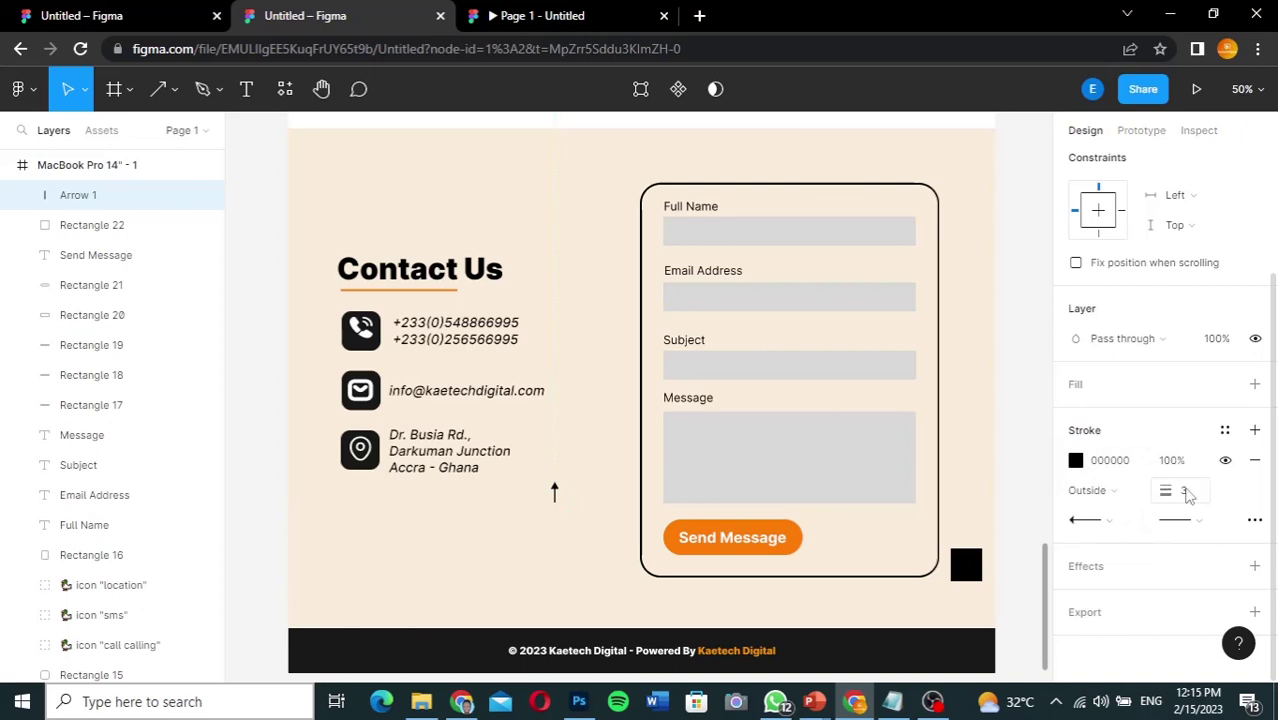
Step: Give the arrow a stroke weight of 5 and the orange FE7E07 stroke colour
click(1190, 494)
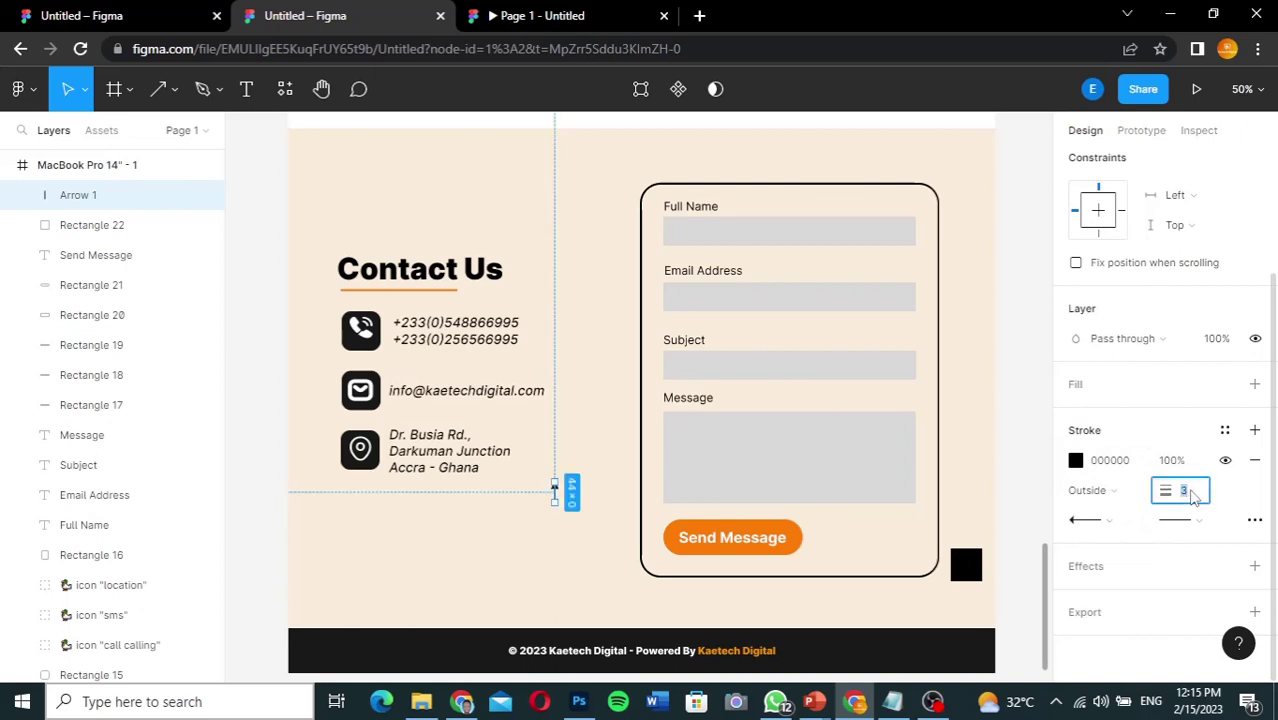
key(Return)
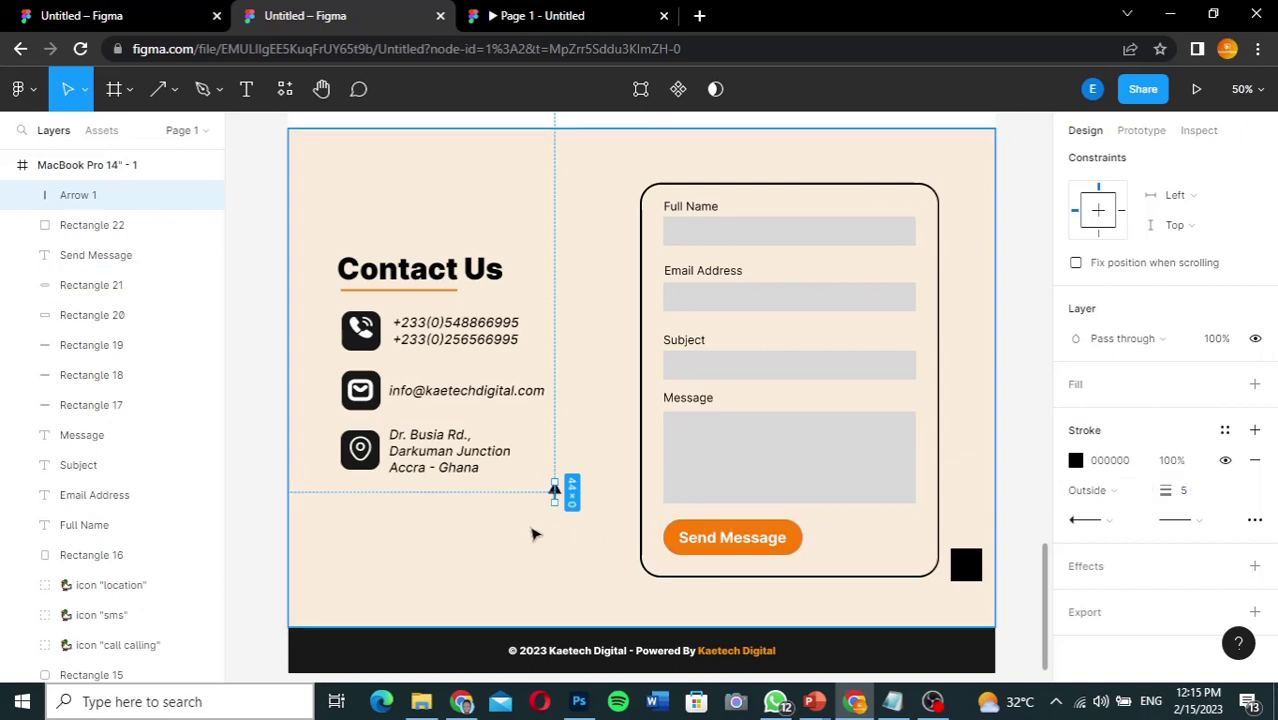
click(540, 528)
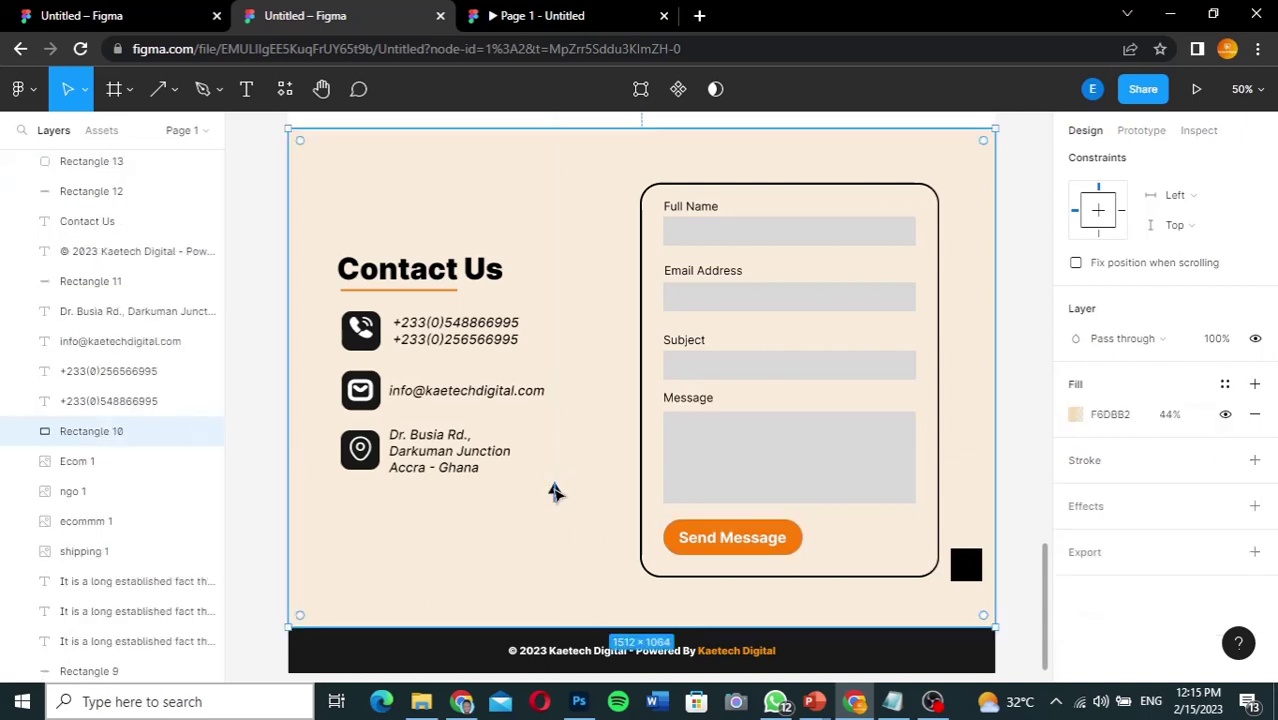
click(555, 492)
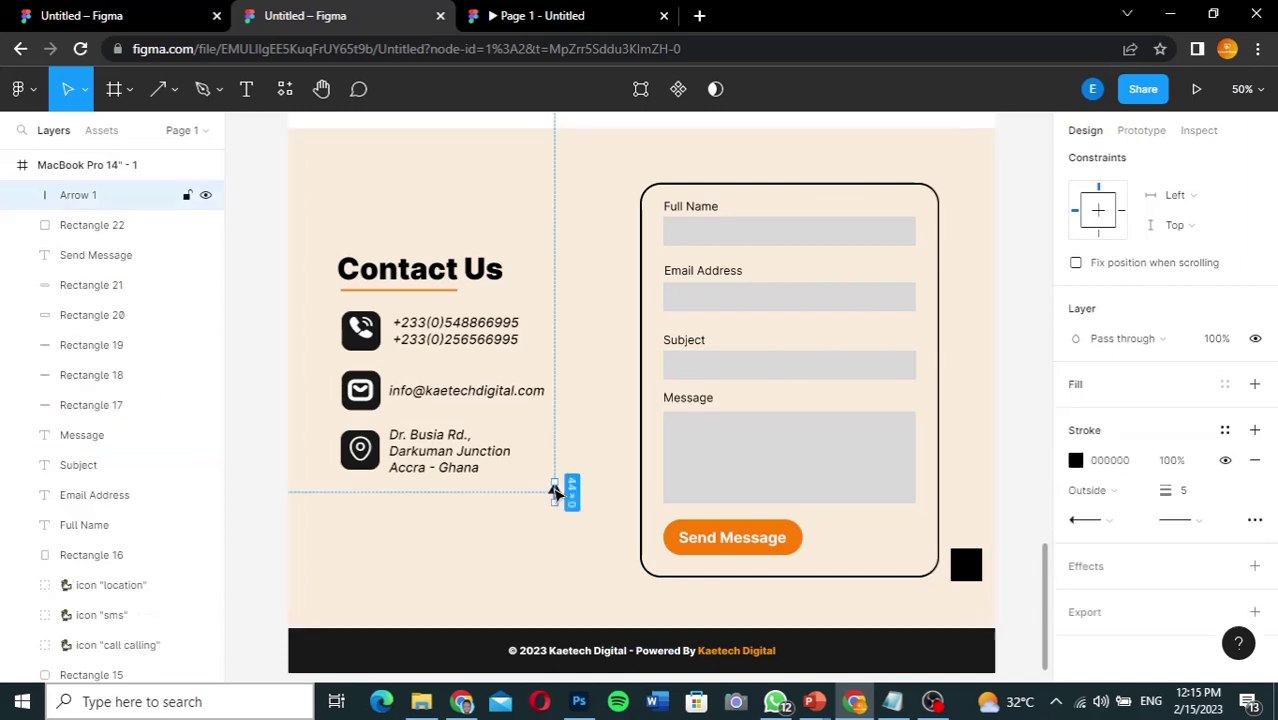
click(1076, 460)
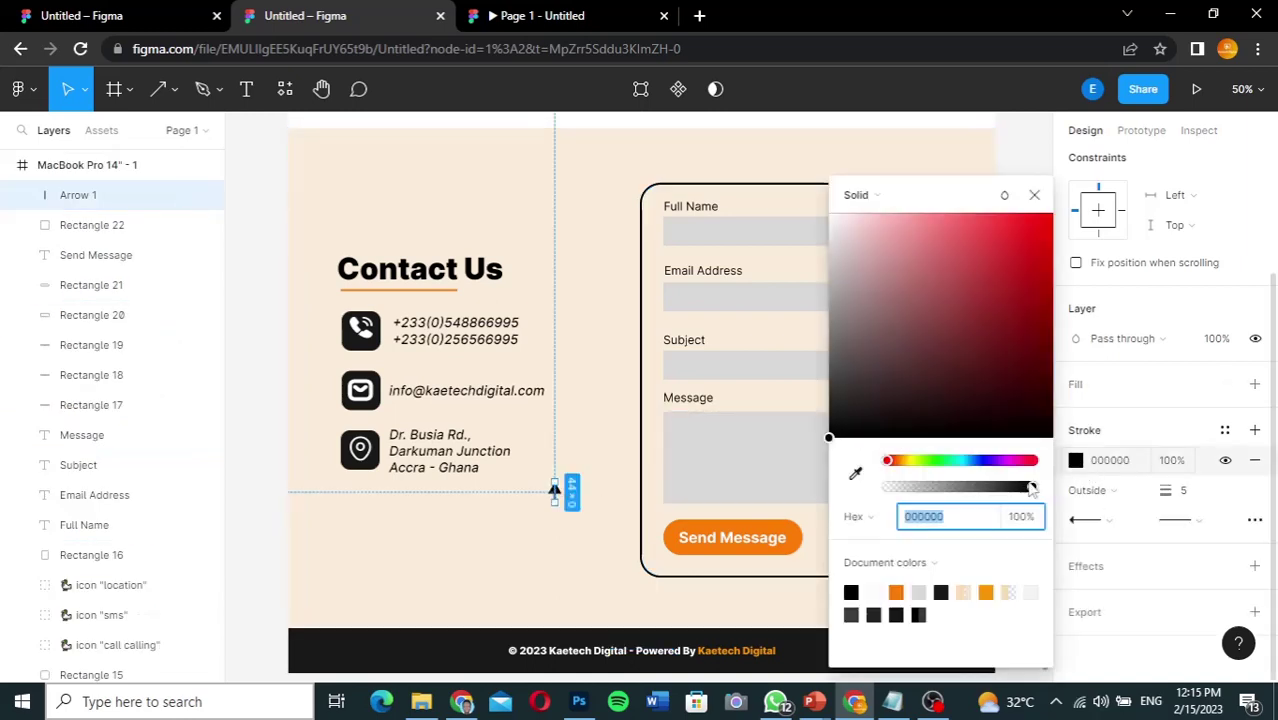
click(898, 591)
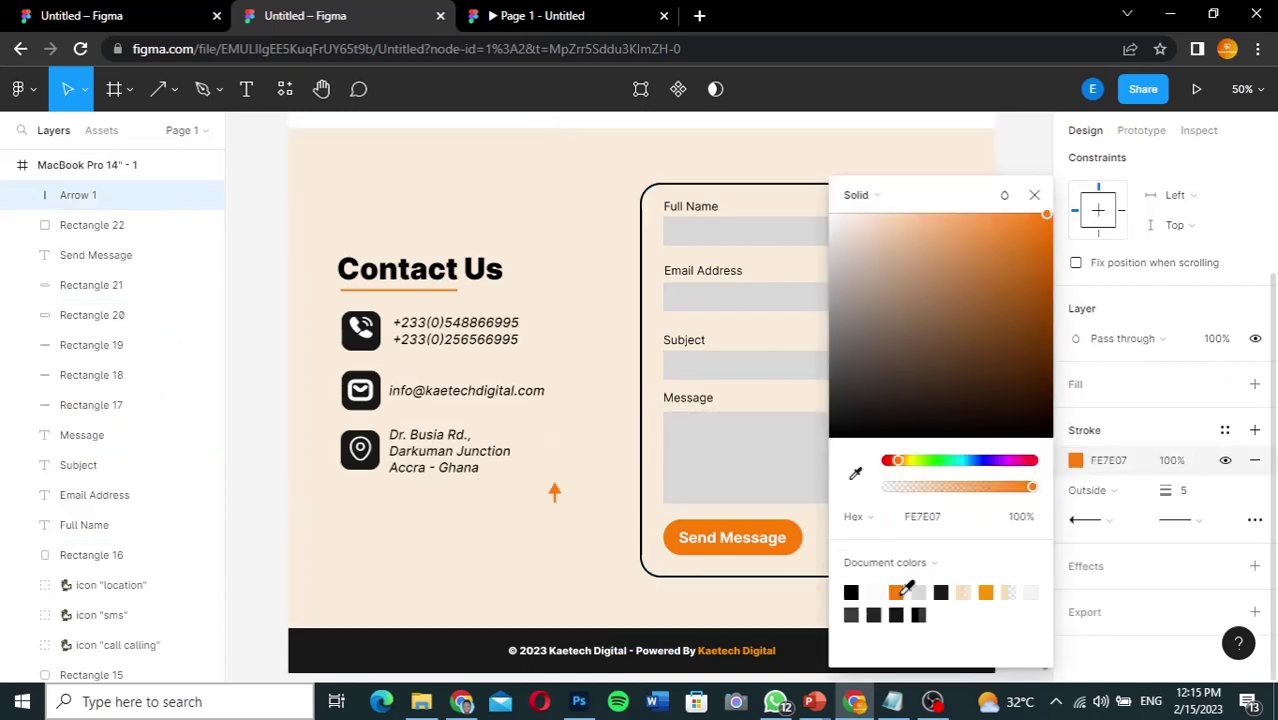
click(505, 537)
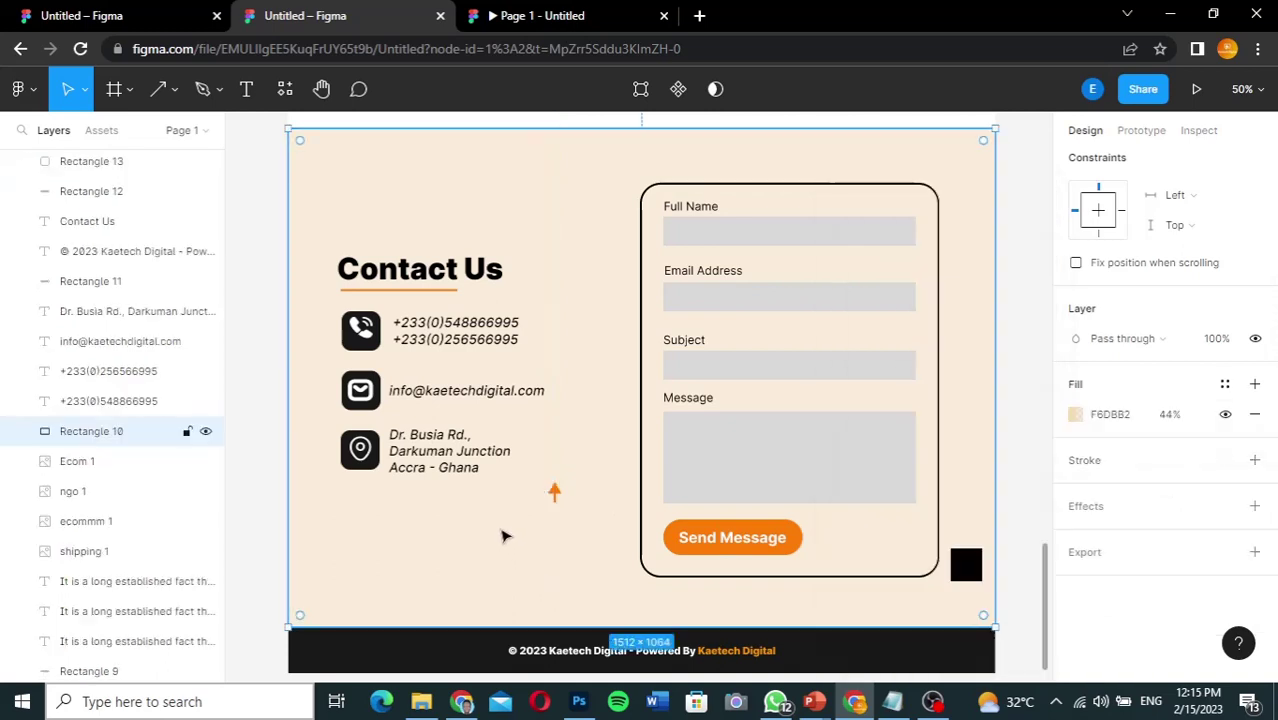
Step: Move the orange arrow into the black square beside the Send Message form
click(557, 492)
drag(588, 503, 808, 563)
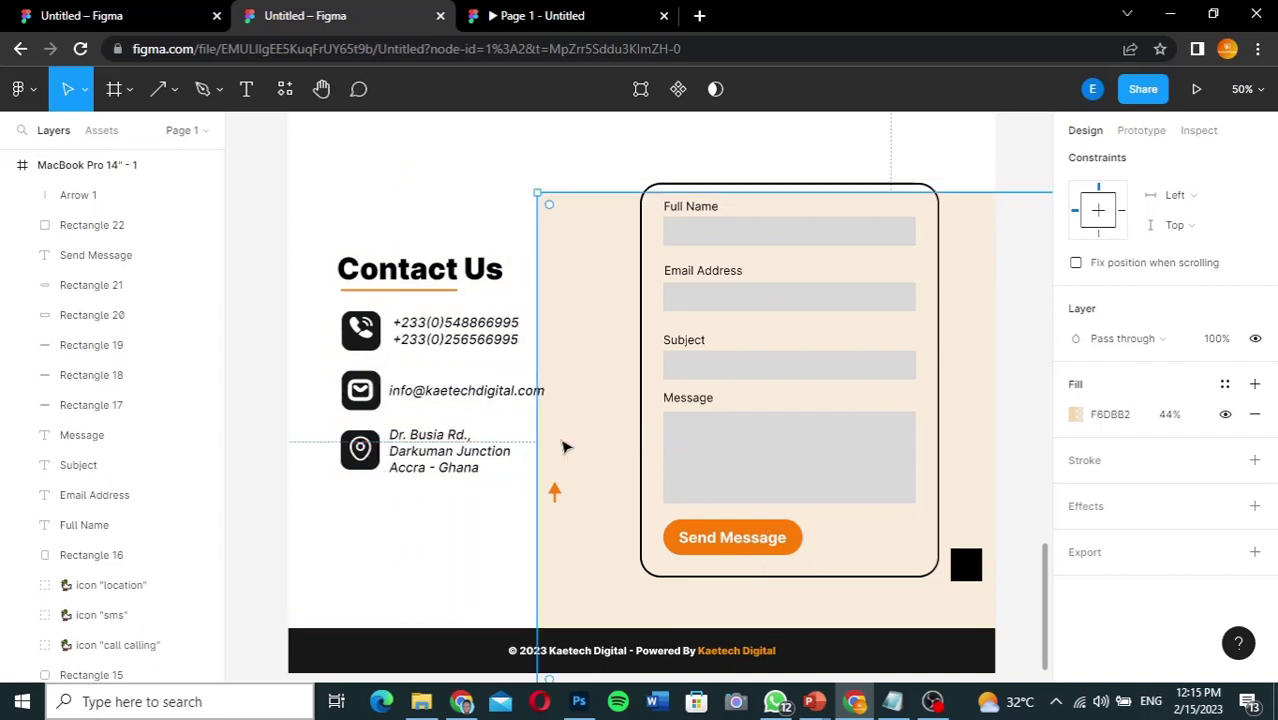
key(ctrl+z)
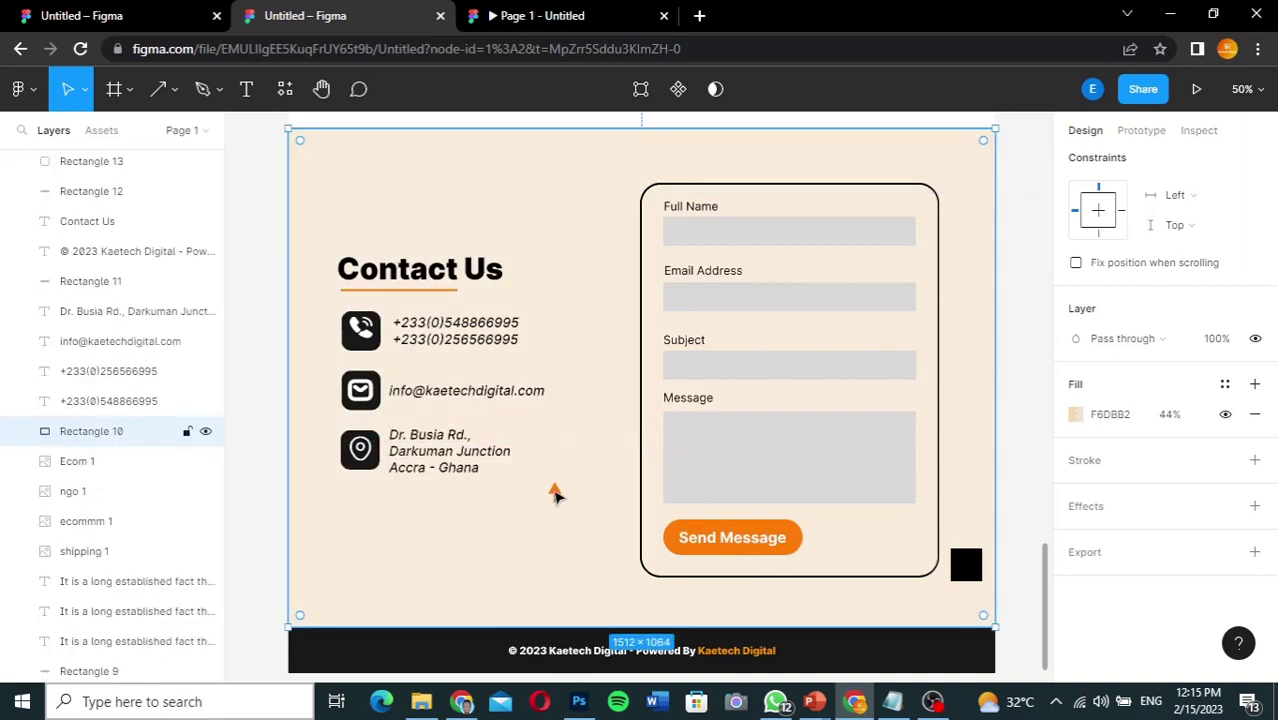
drag(556, 494, 966, 566)
click(1020, 544)
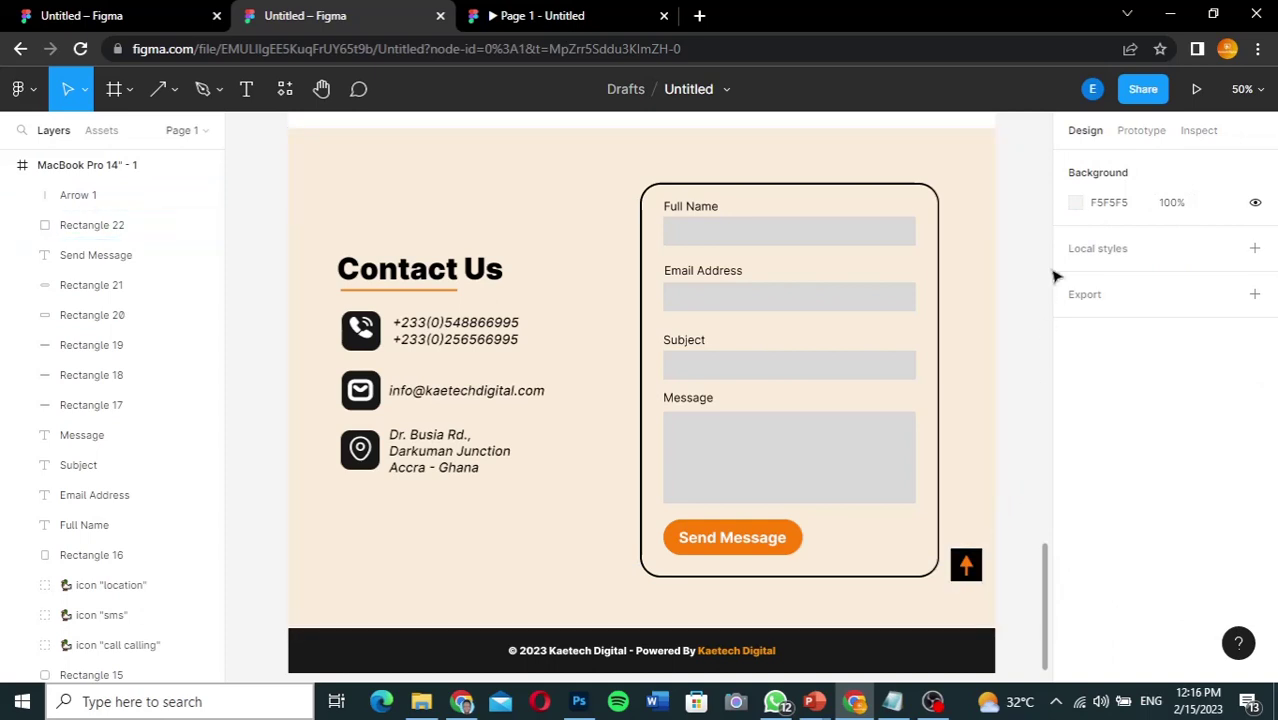
Step: Link Rectangle 22 with On click → Scroll to Rectangle 1 (top bar), then launch Present
click(1139, 132)
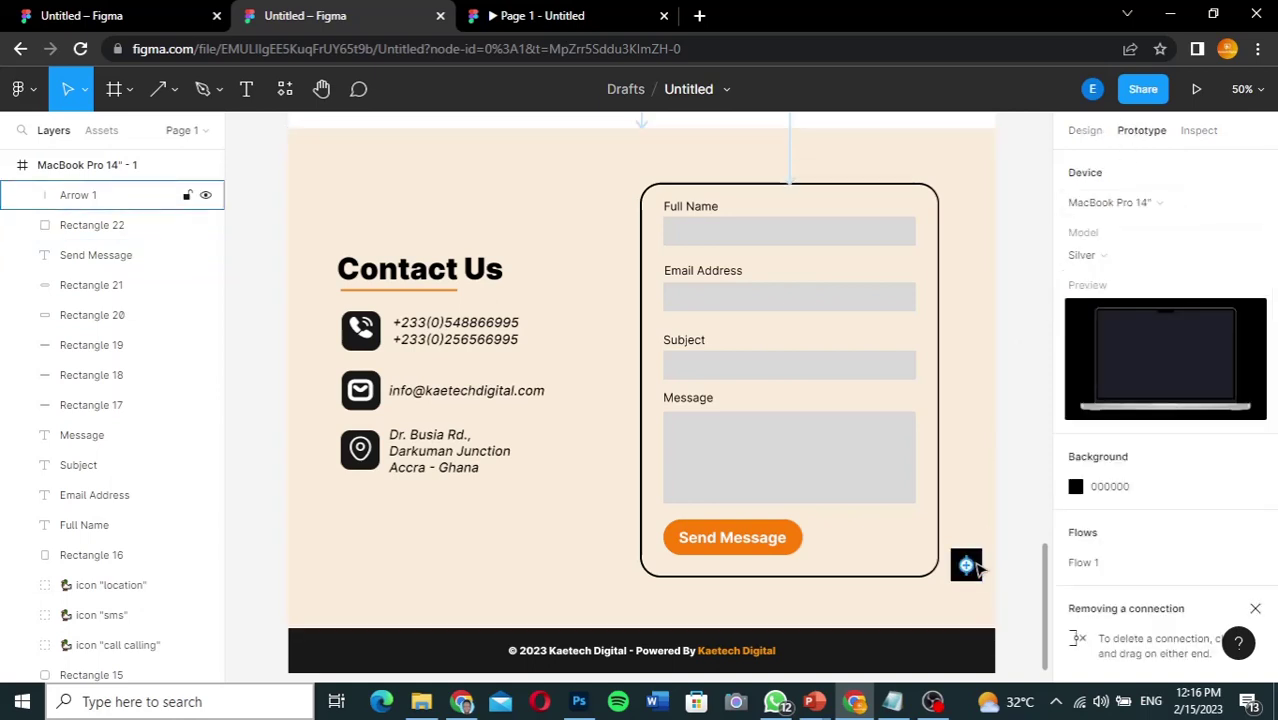
mouse_move(969, 557)
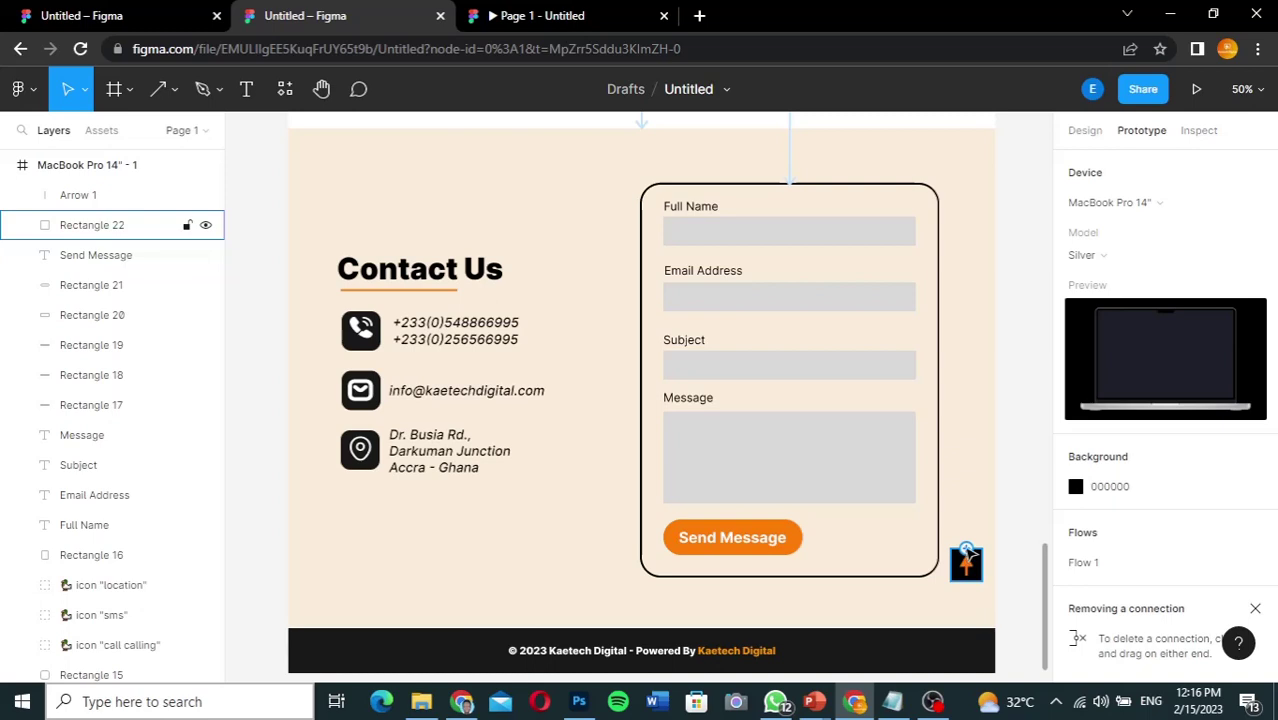
drag(966, 553, 782, 270)
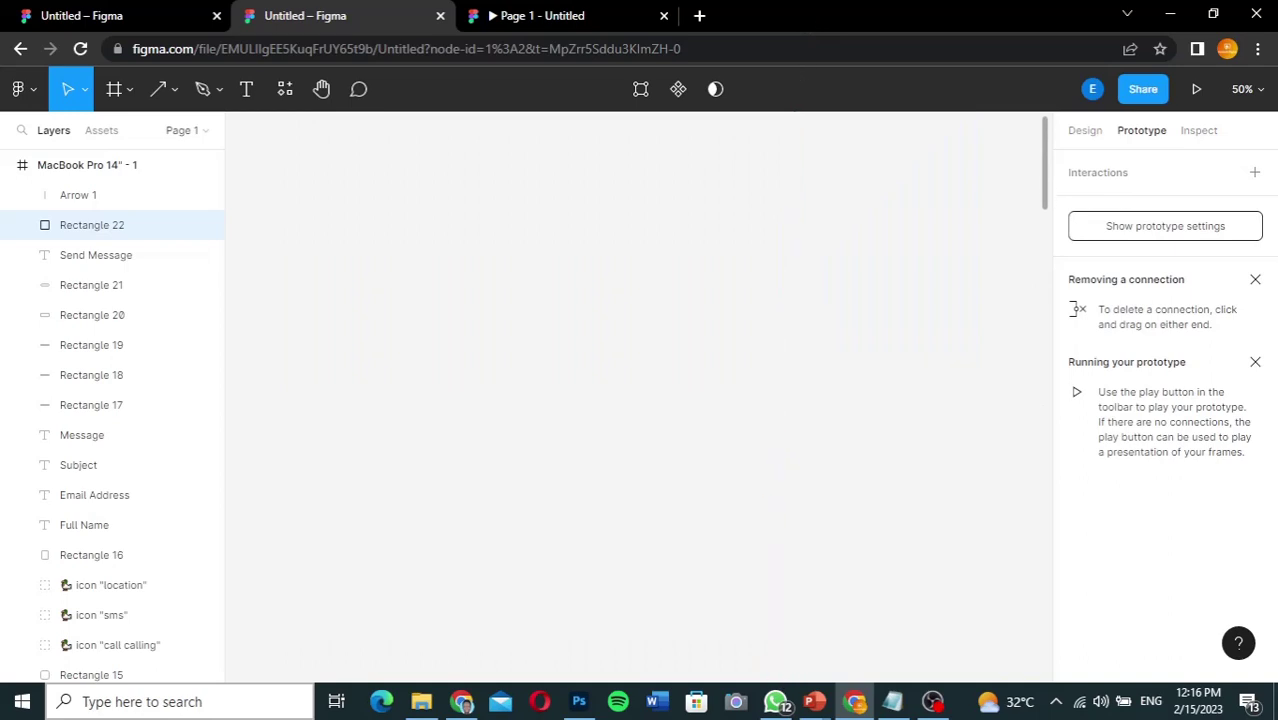
scroll(640, 520, down, 5)
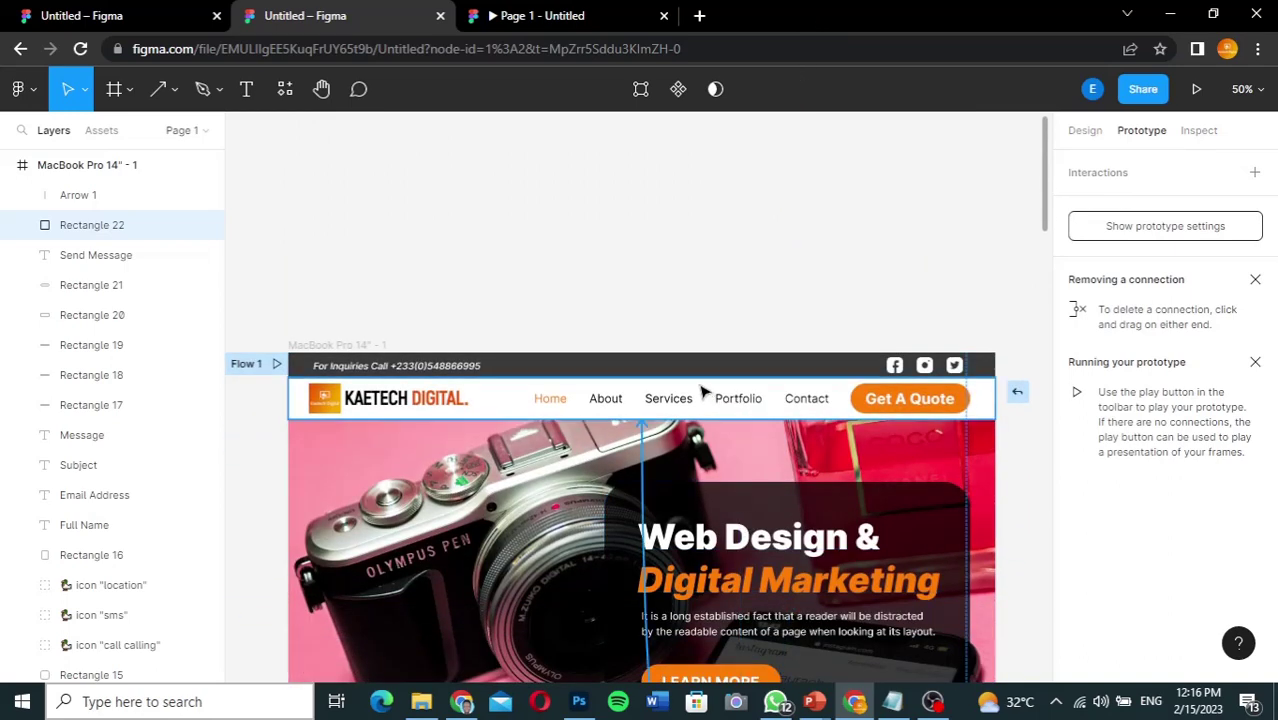
drag(703, 383, 703, 383)
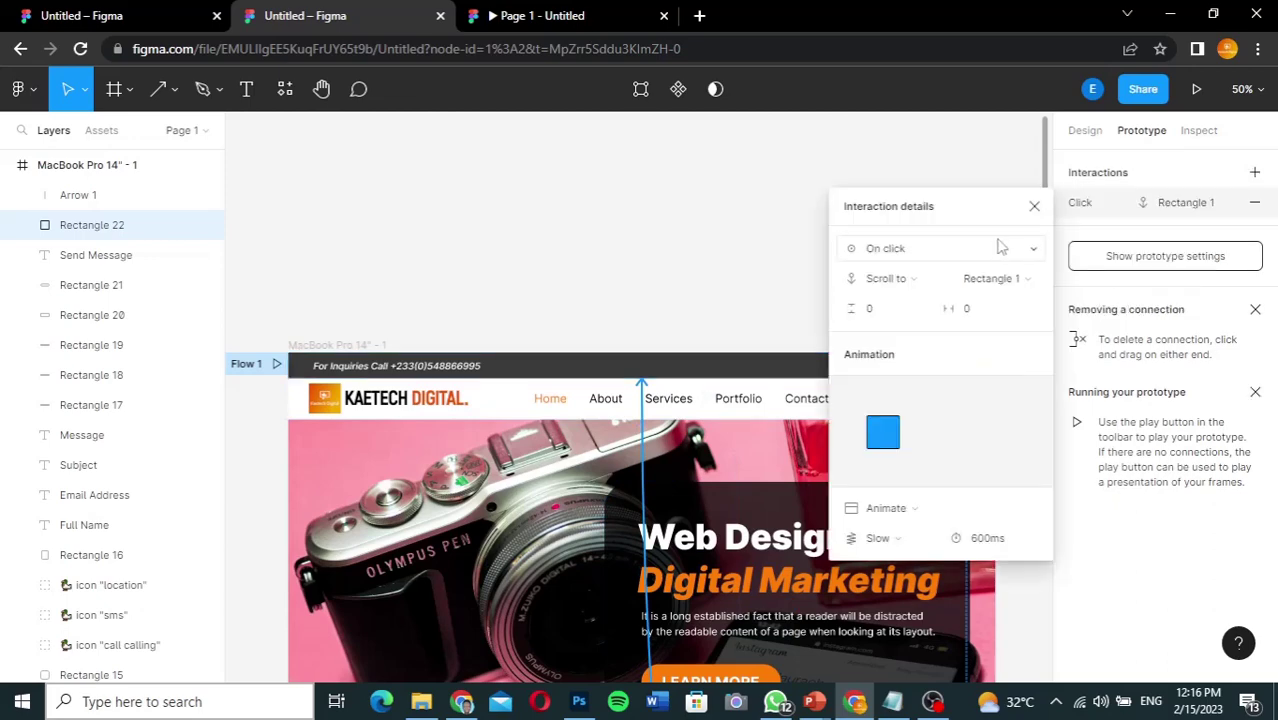
click(1036, 207)
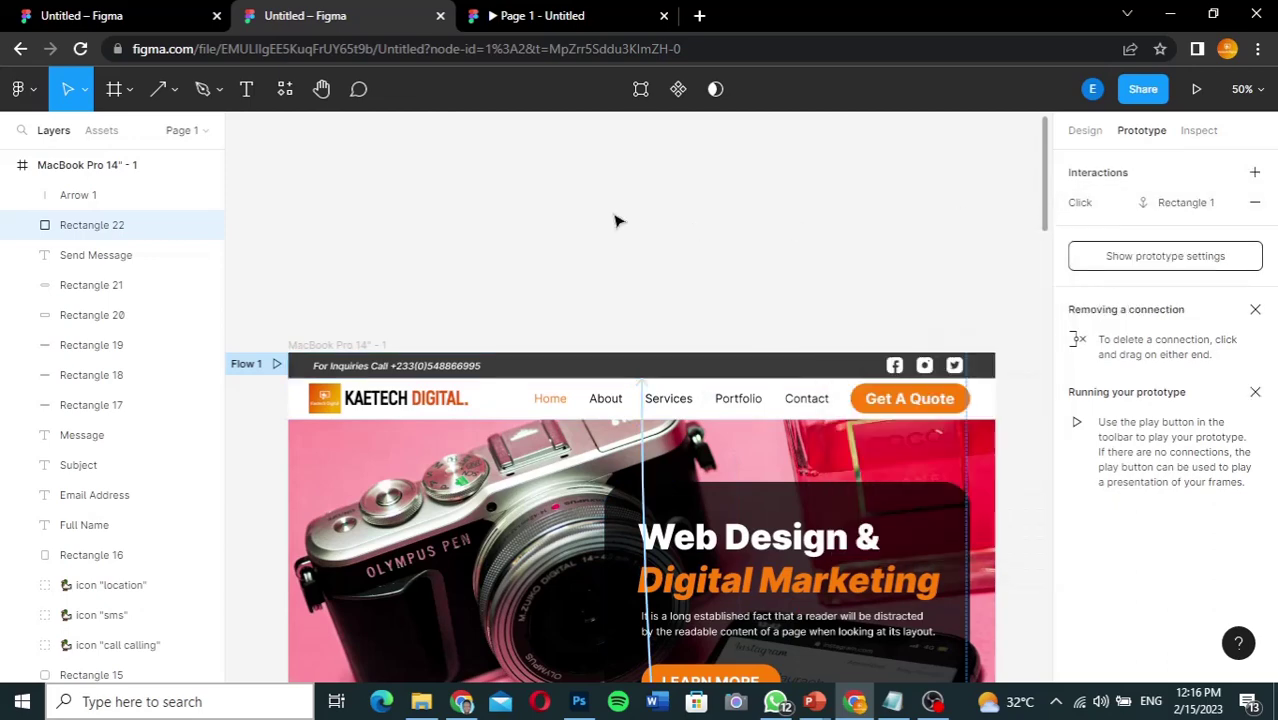
click(533, 14)
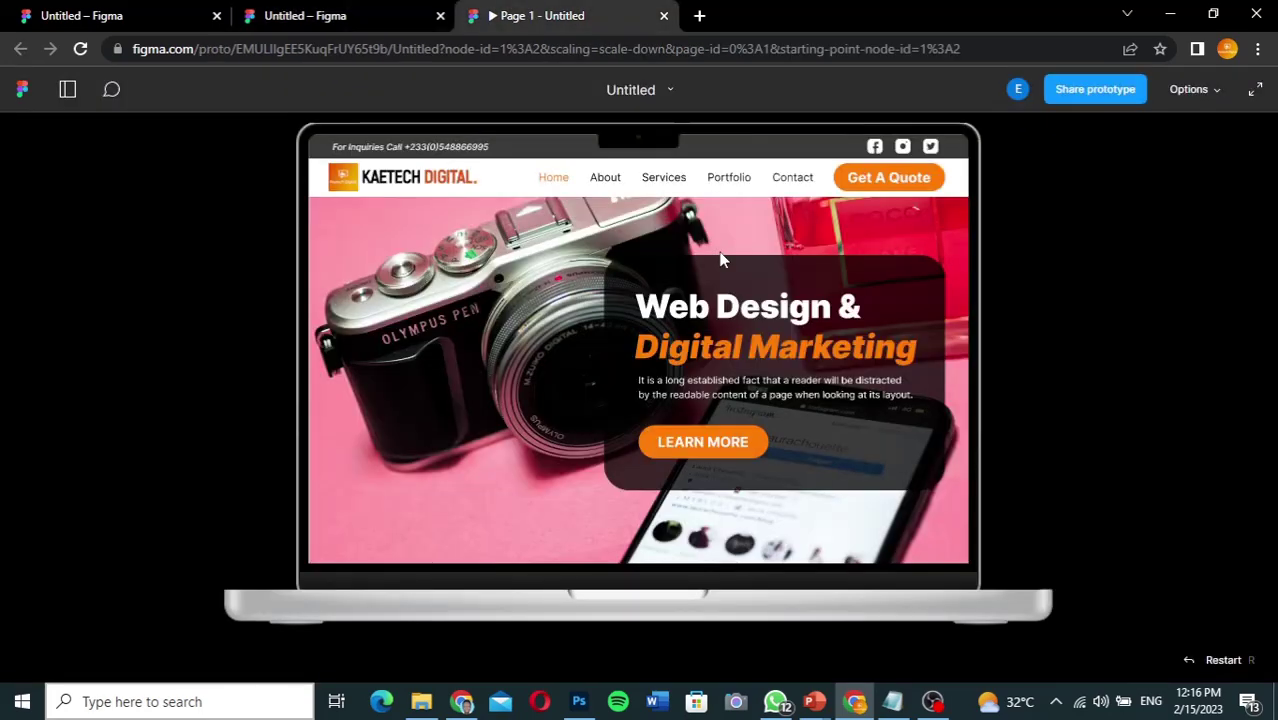
Step: Test that Get A Quote jumps to Contact Us and the orange arrow returns to the top
scroll(866, 384, down, 5)
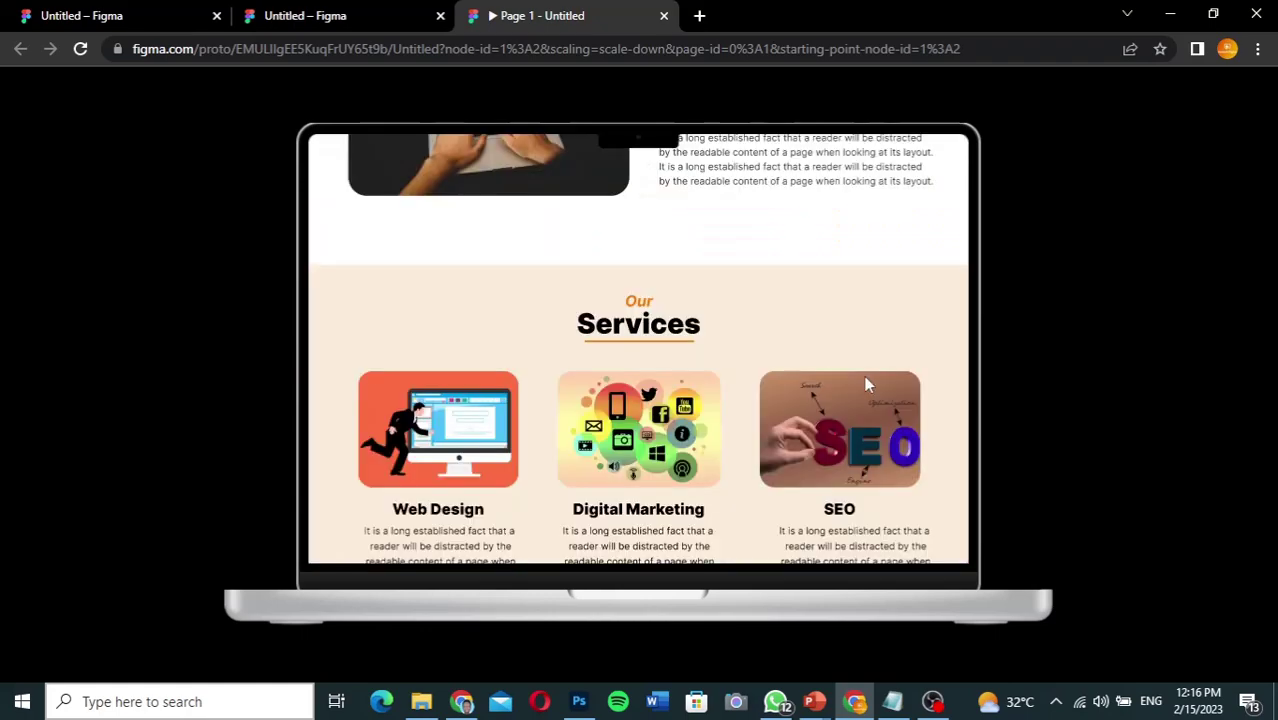
scroll(866, 384, up, 5)
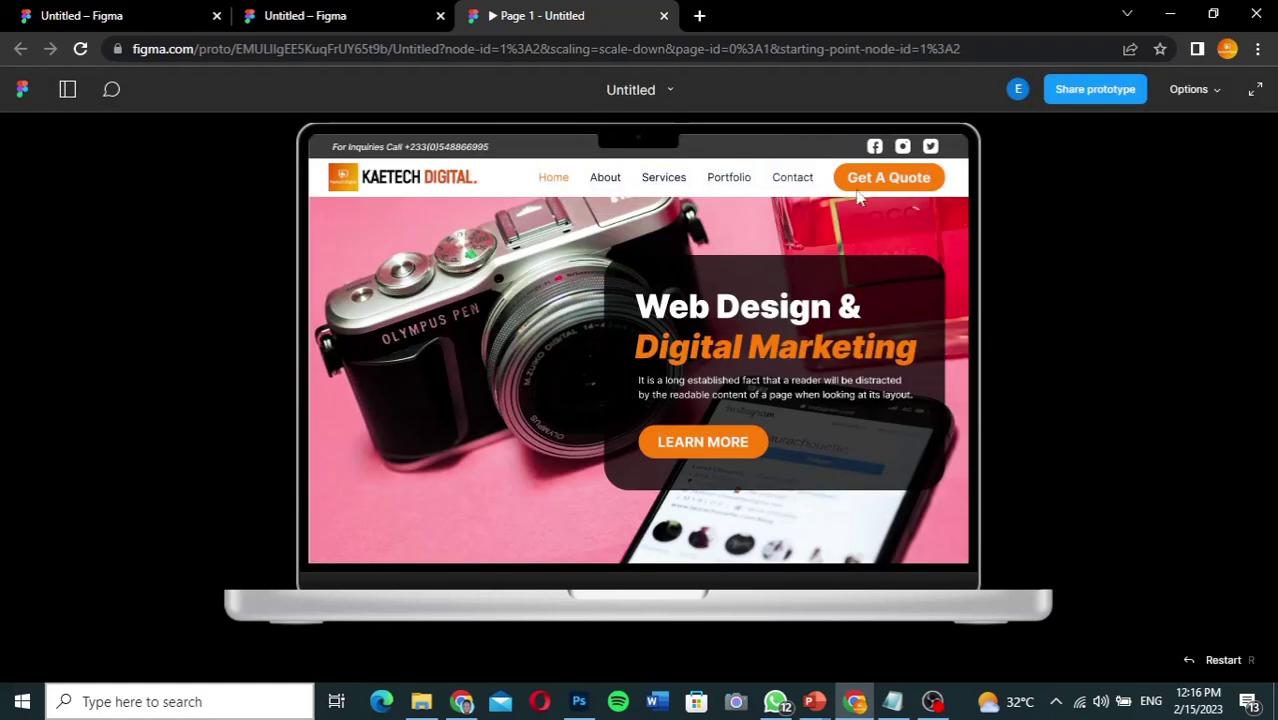
click(884, 177)
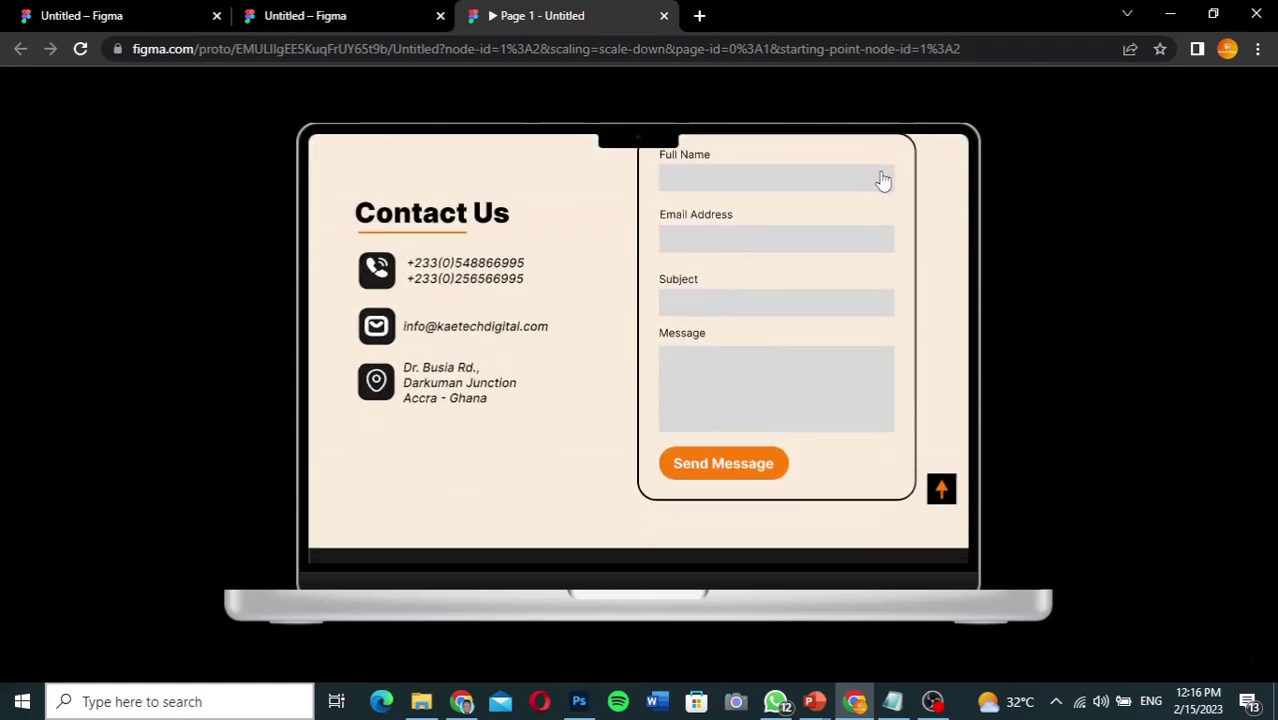
click(940, 489)
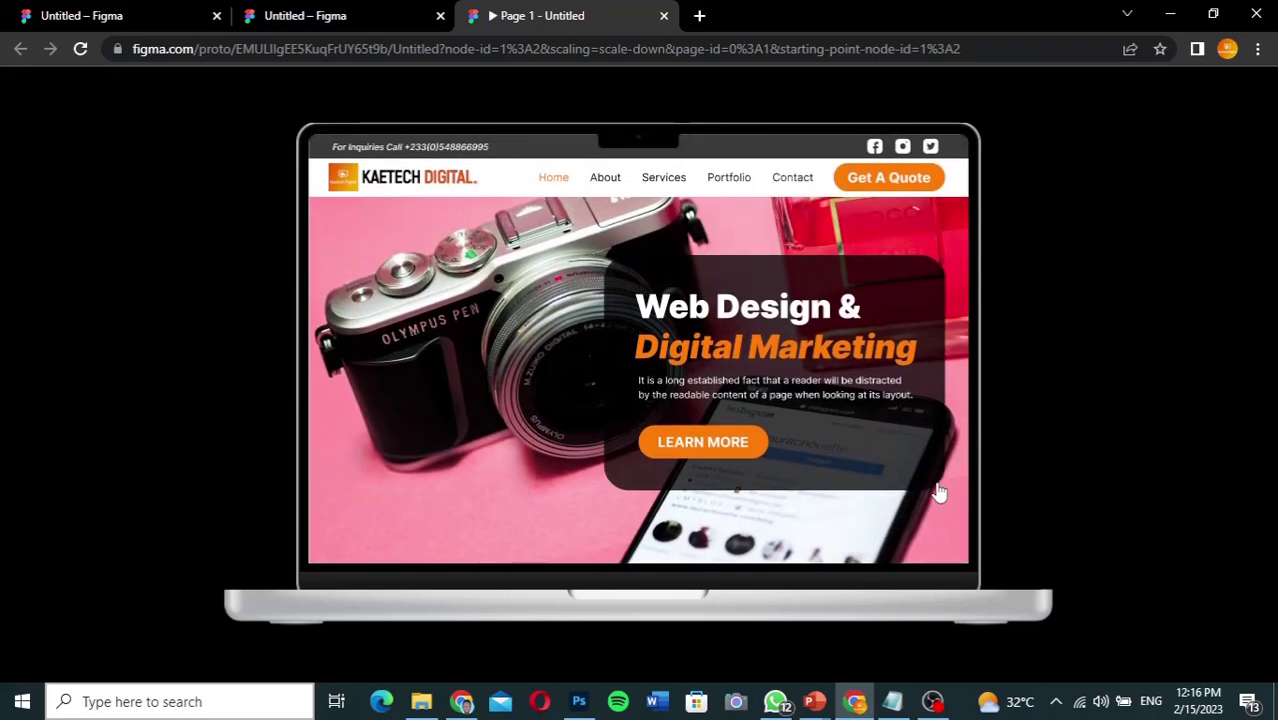
click(347, 16)
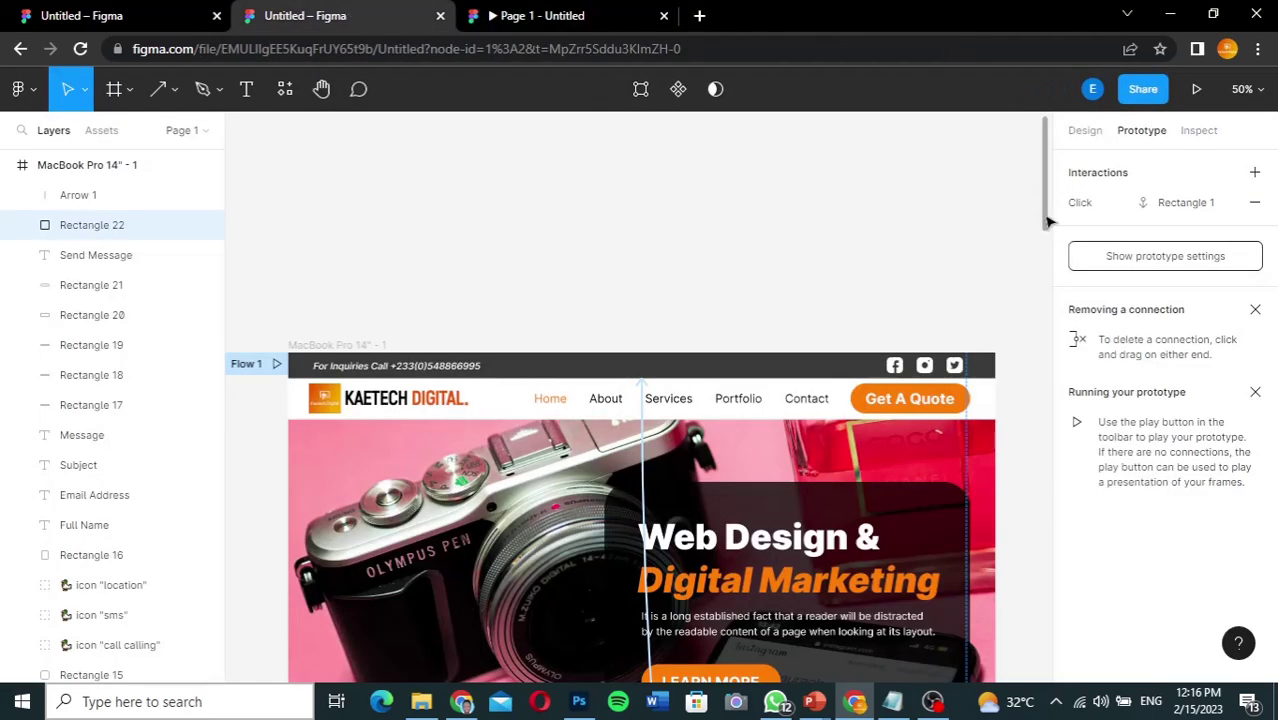
Step: Select Arrow 1 with Rectangle 22 and place a copy beside the Portfolio heading
drag(1048, 220, 1035, 661)
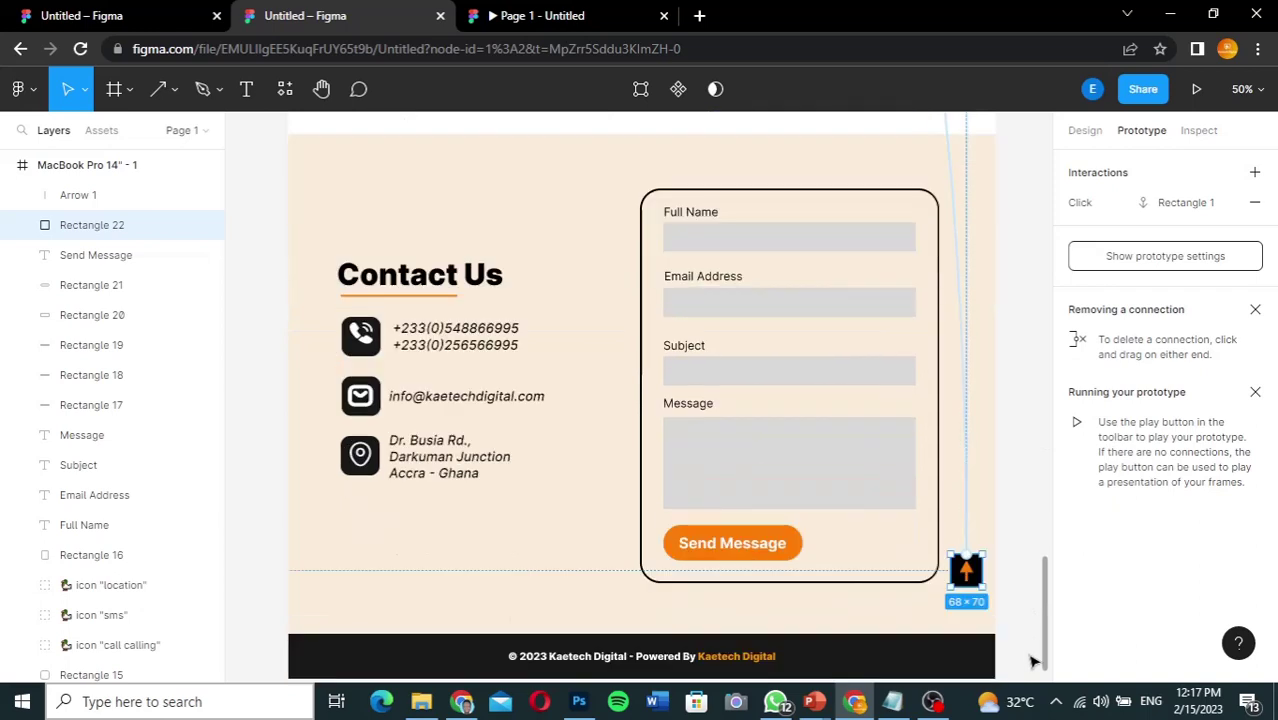
shift+click(122, 195)
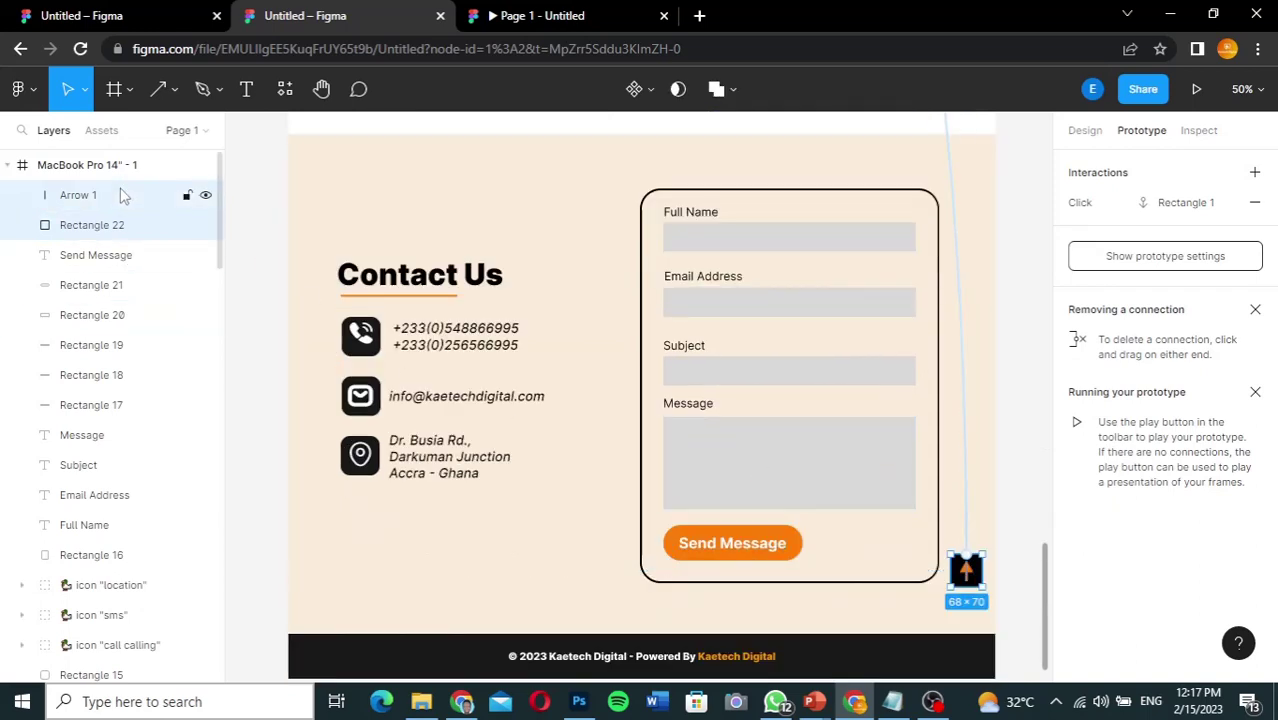
mouse_move(964, 566)
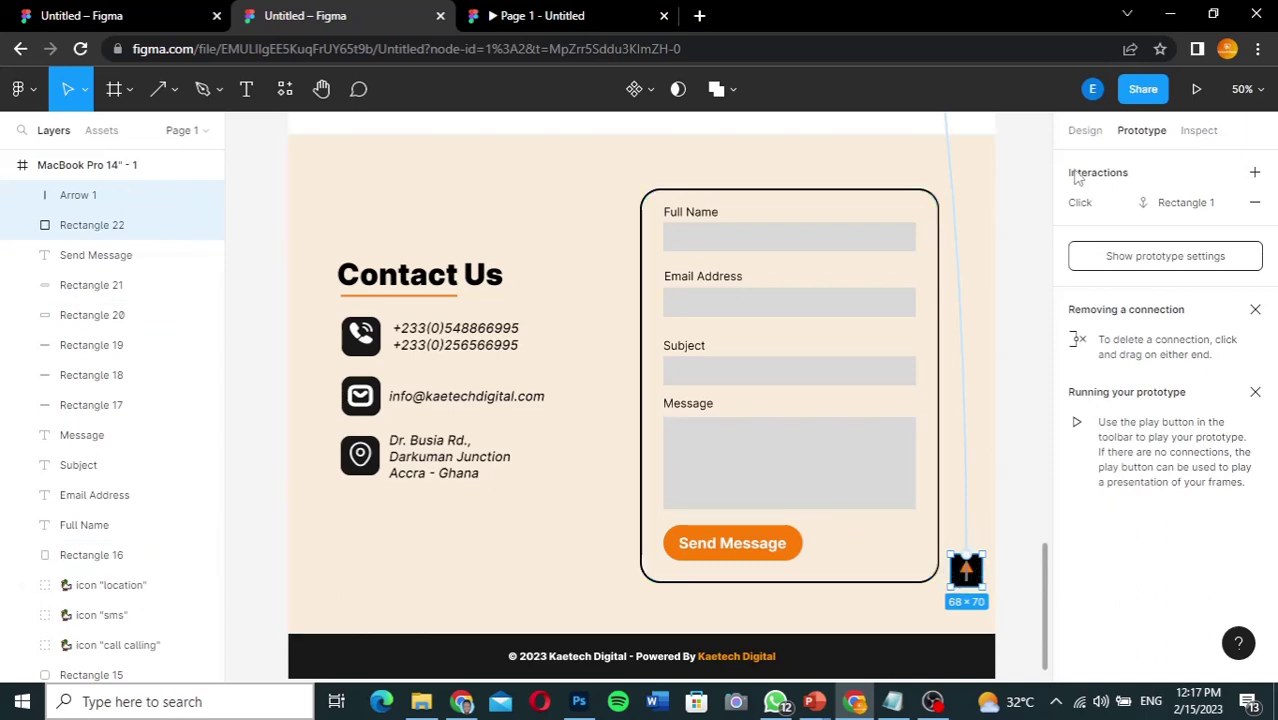
click(1084, 132)
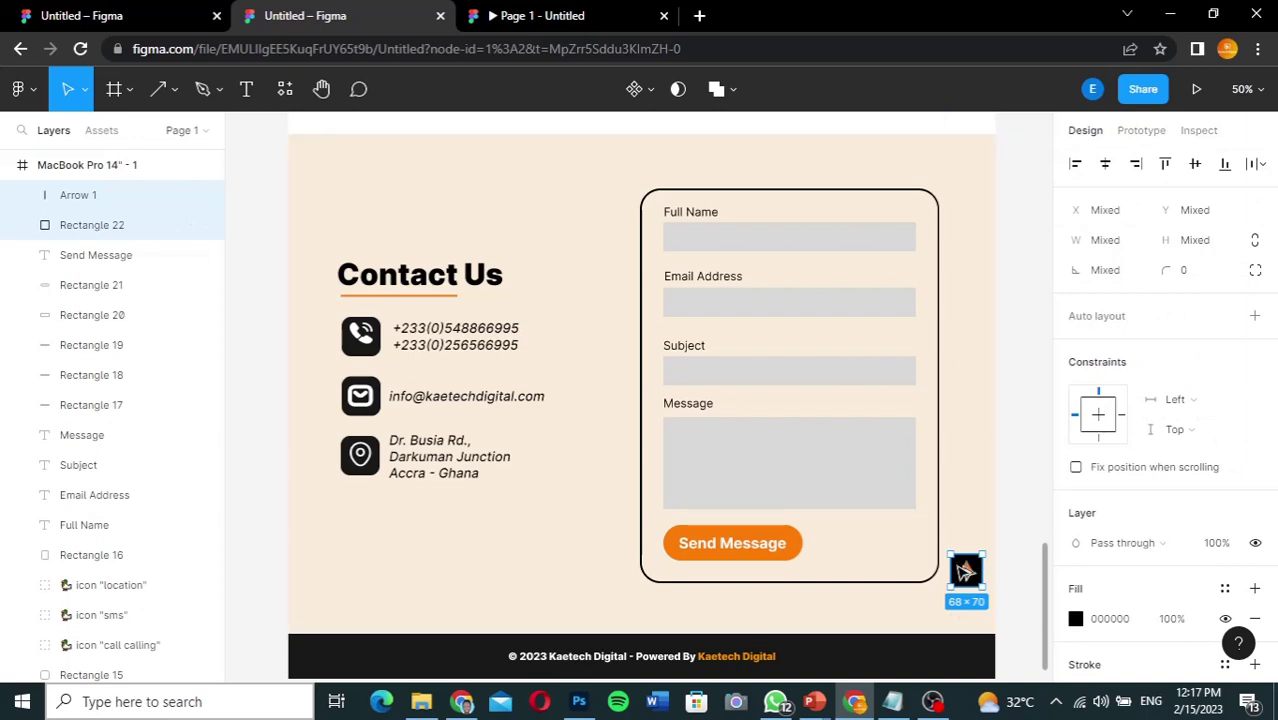
drag(965, 566, 967, 307)
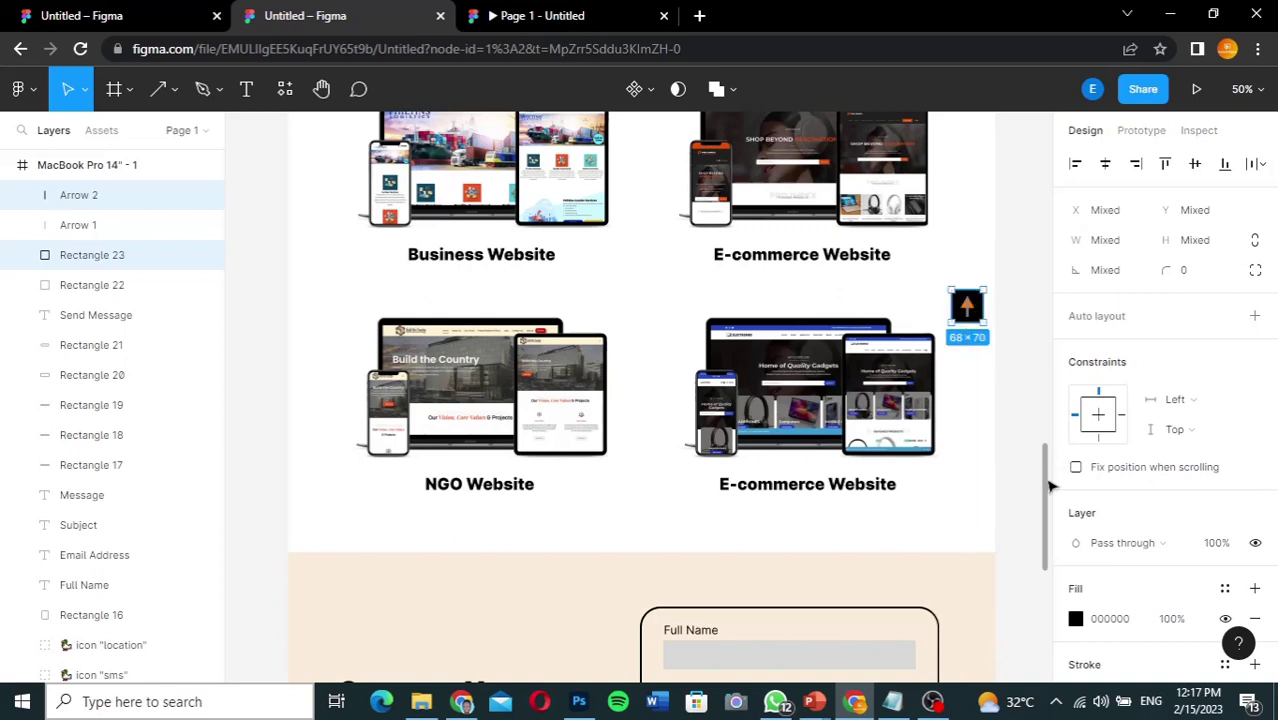
Step: Place another back-to-top arrow copy beside the Services heading, then open the prototype preview
drag(1048, 485, 1046, 422)
scroll(1046, 422, down, 1)
drag(970, 560, 970, 250)
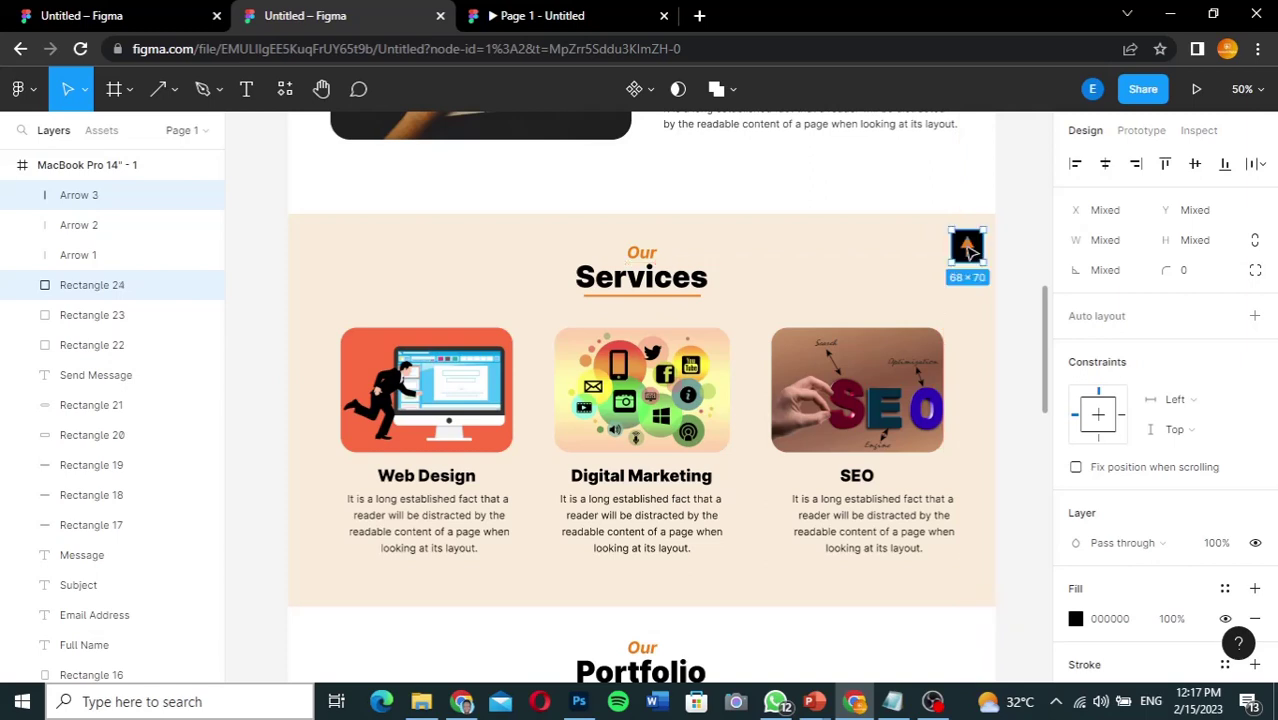
drag(1050, 325, 1049, 254)
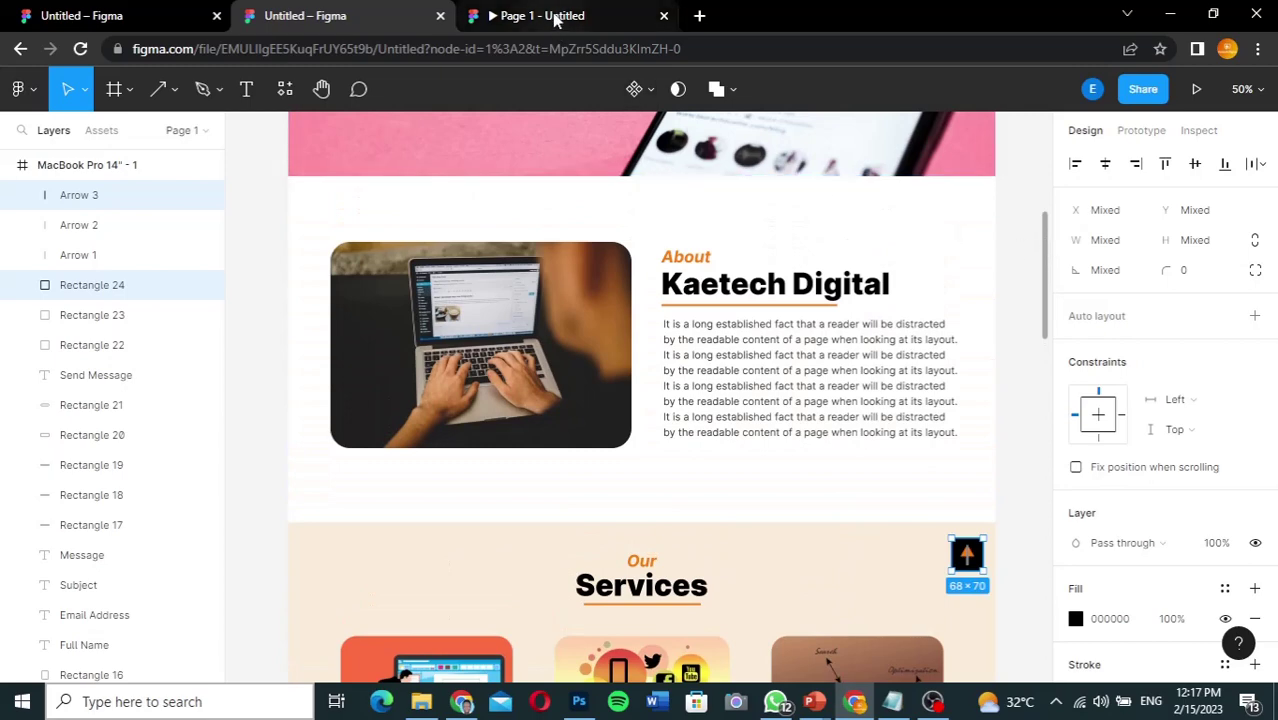
click(556, 19)
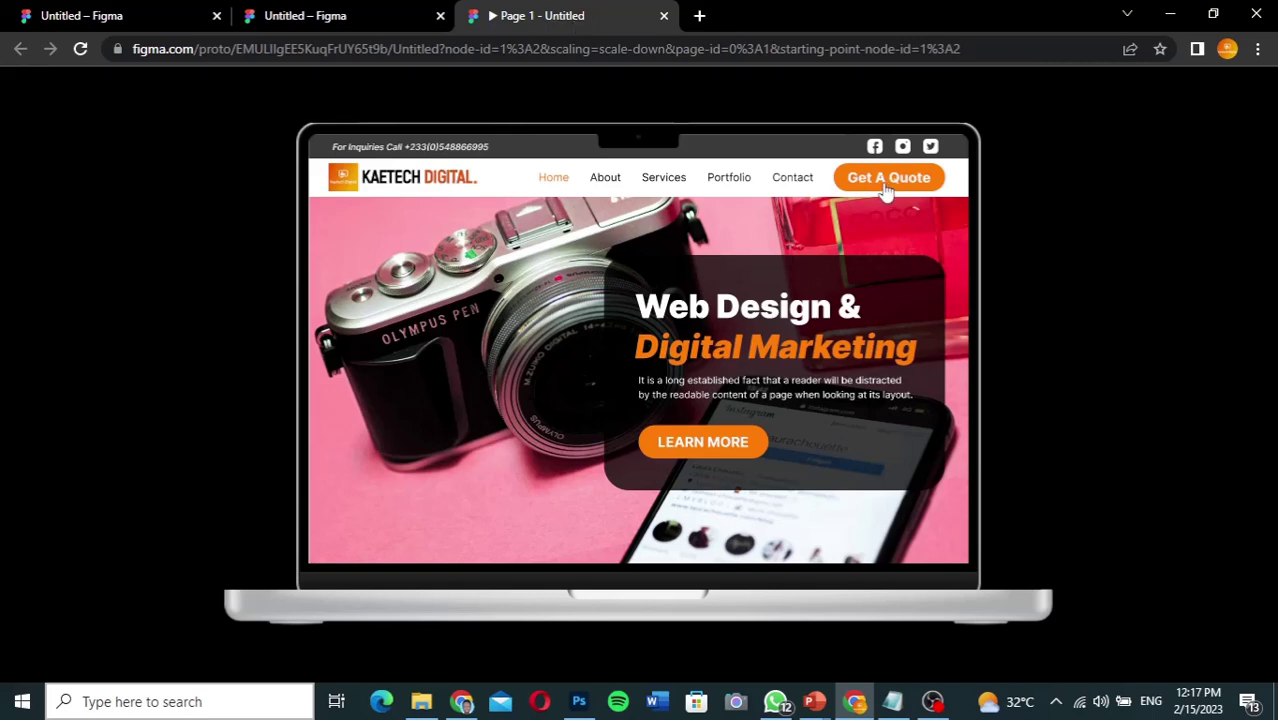
click(886, 189)
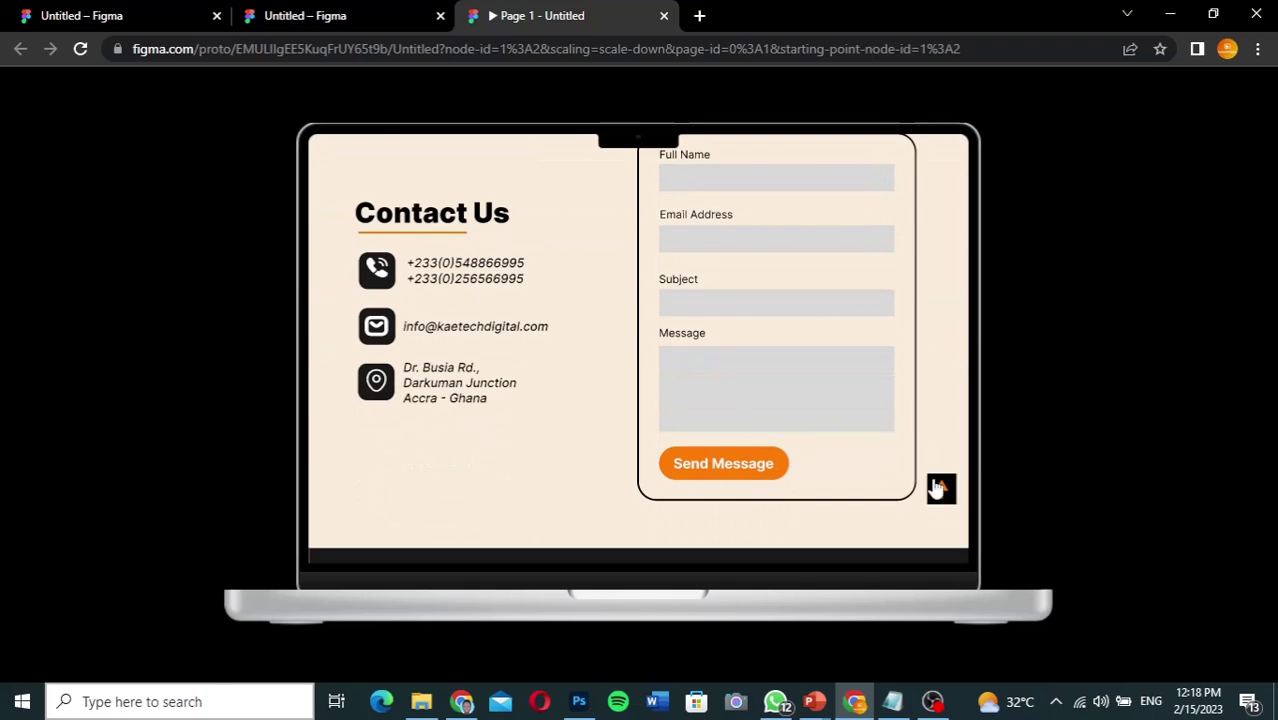
click(940, 492)
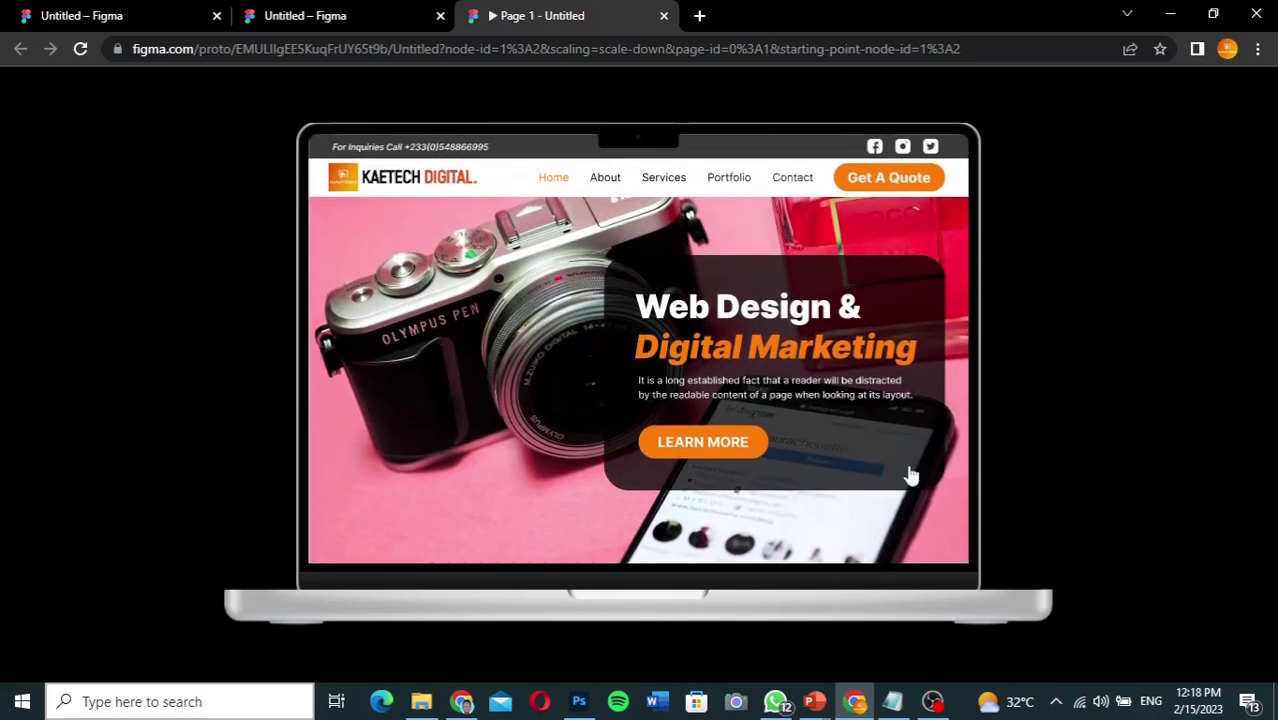
click(673, 180)
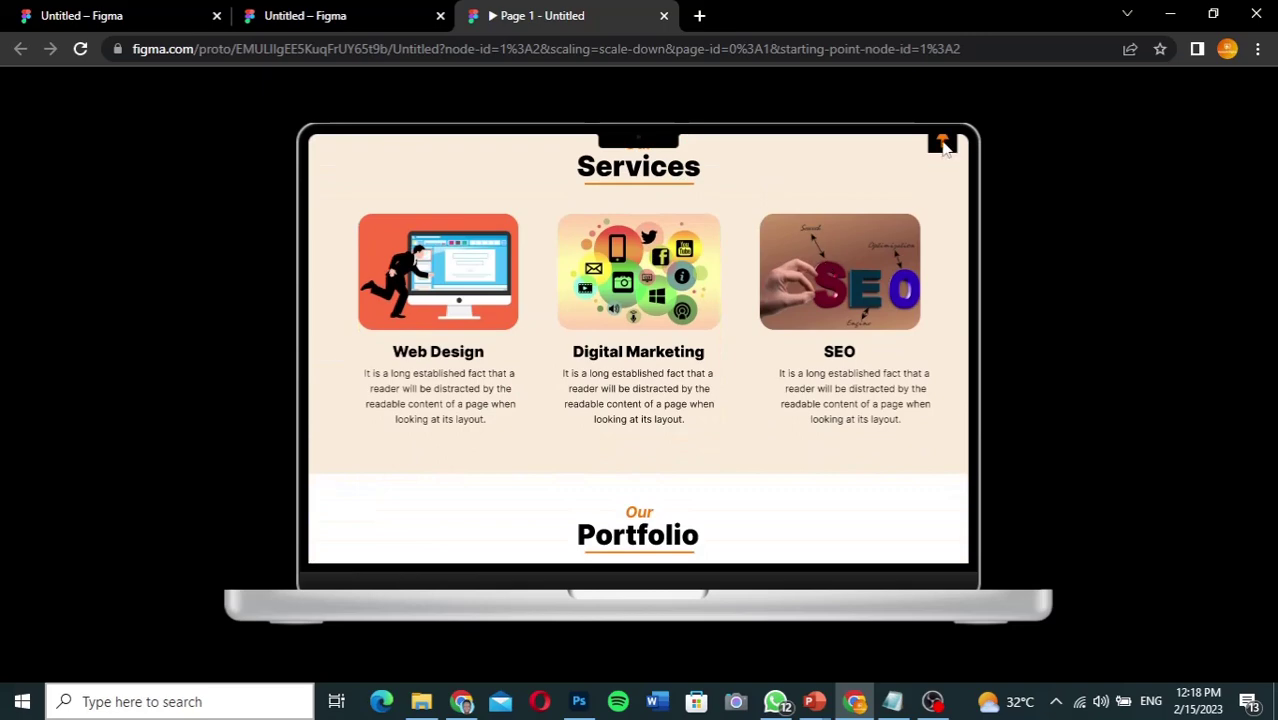
click(942, 145)
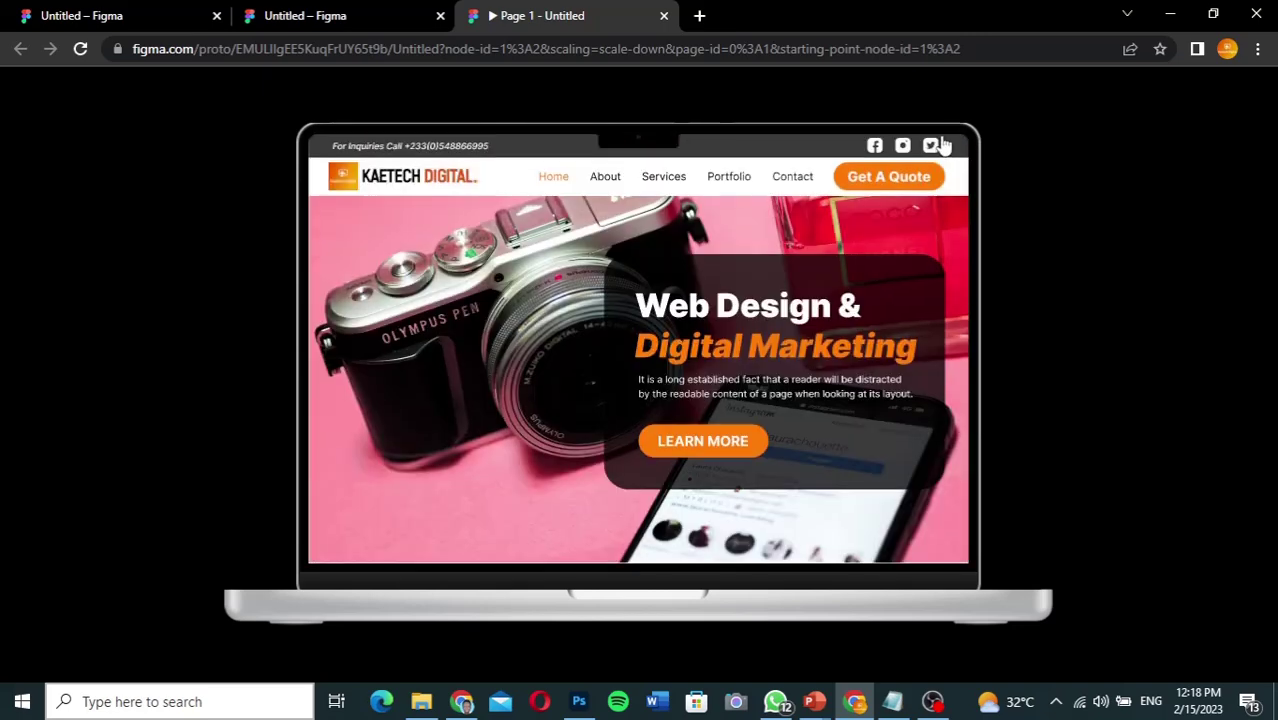
click(729, 180)
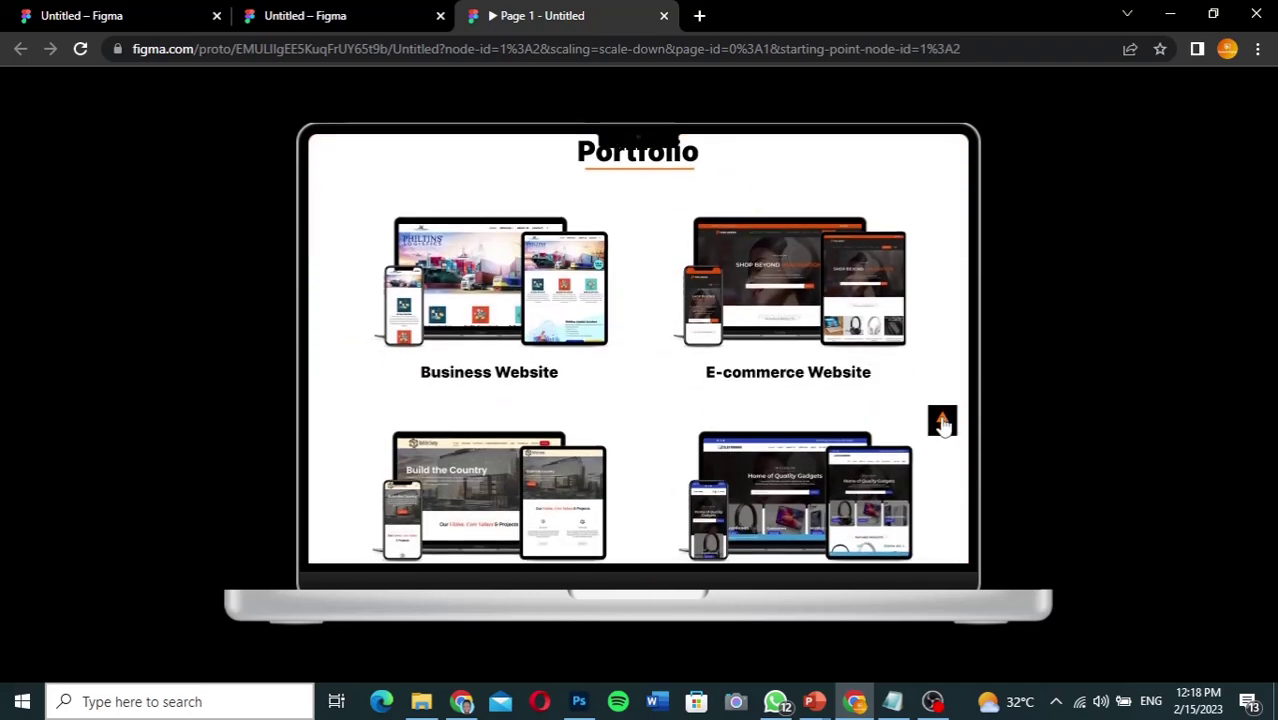
click(942, 421)
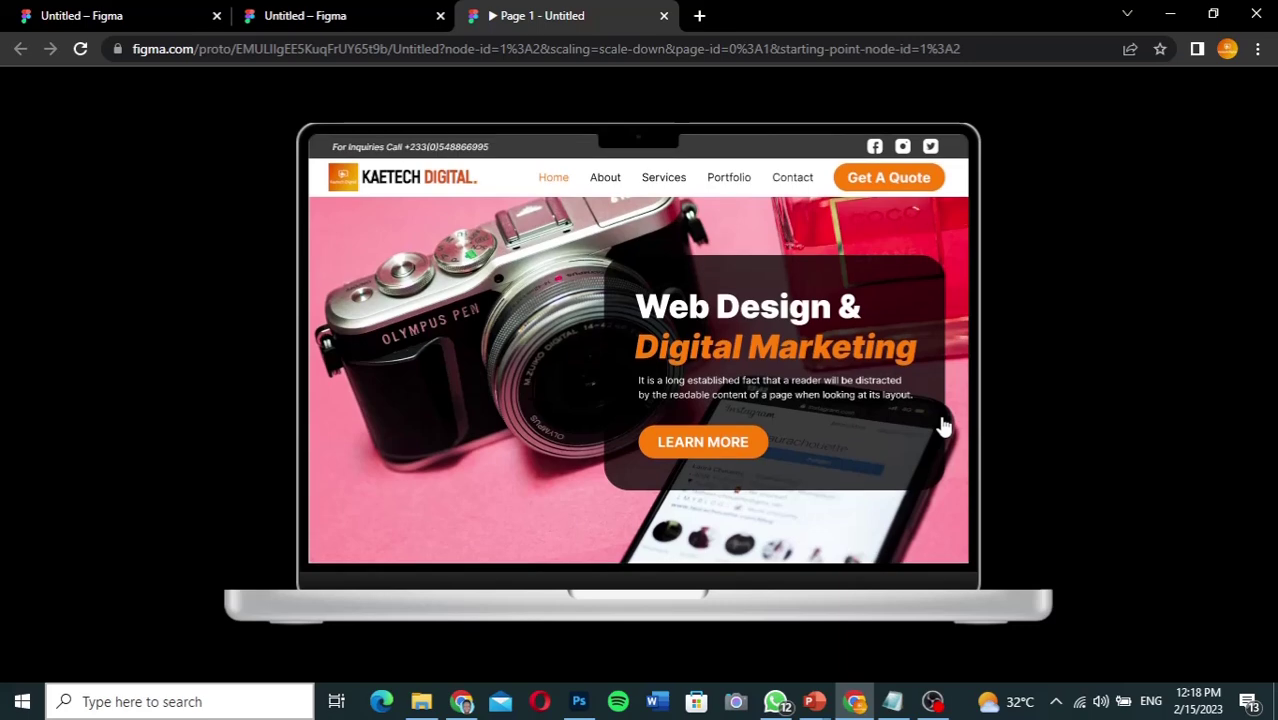